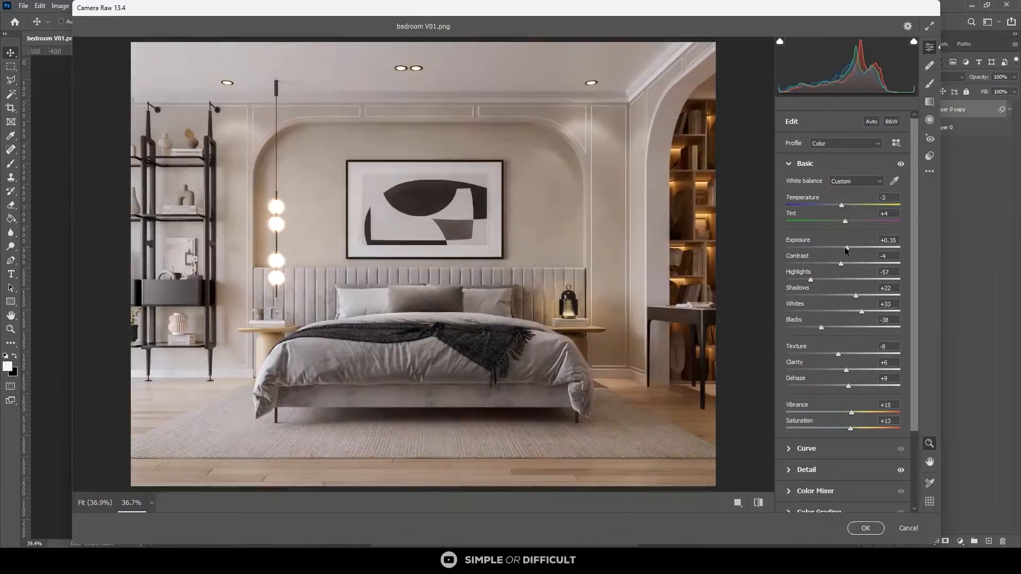
left_click_drag(238, 125, 650, 410)
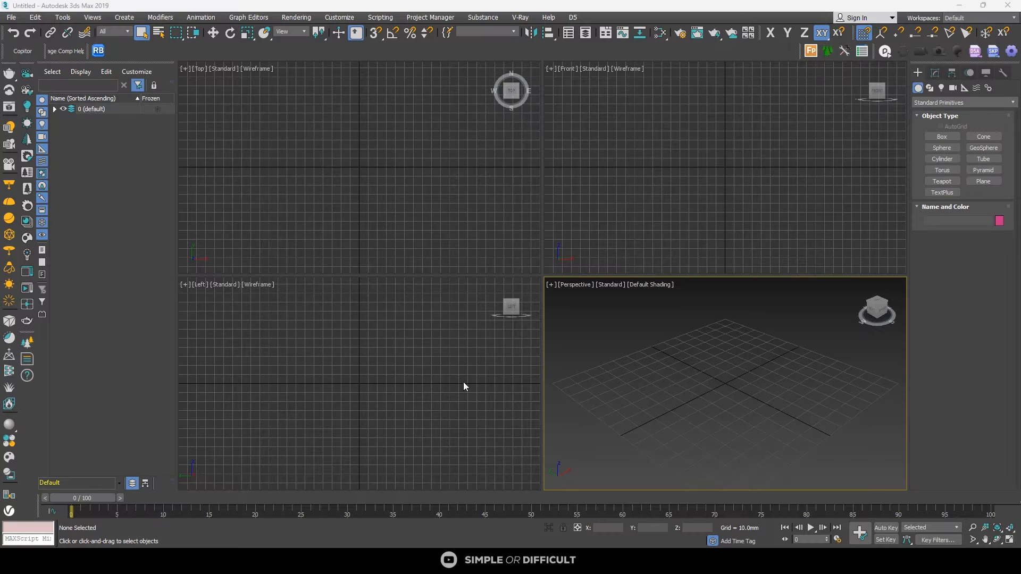
left_click(463, 382)
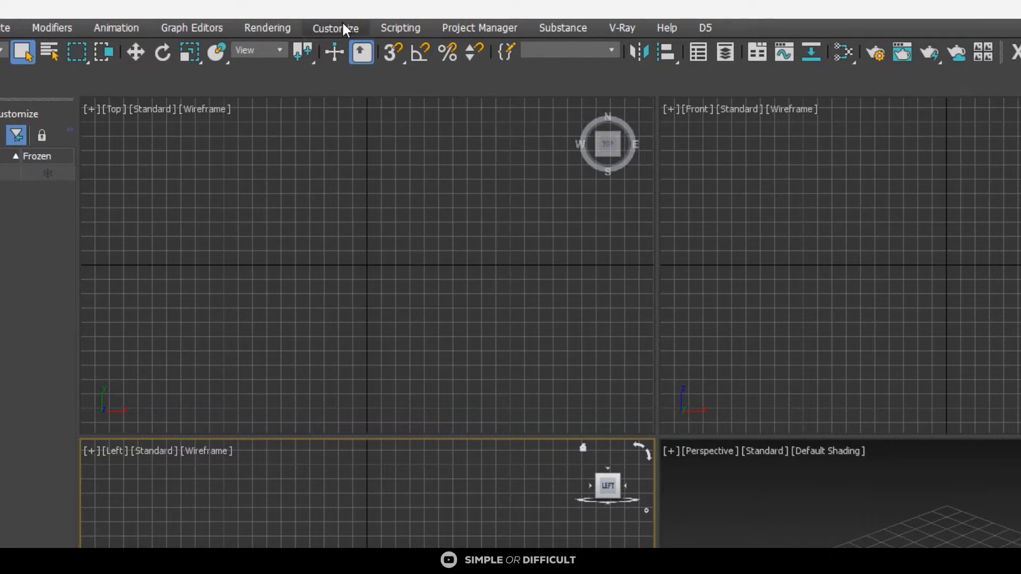
Step: Confirm metric millimetres as the display unit and 1 unit = 1.0 millimetres as the system unit scale
left_click(340, 16)
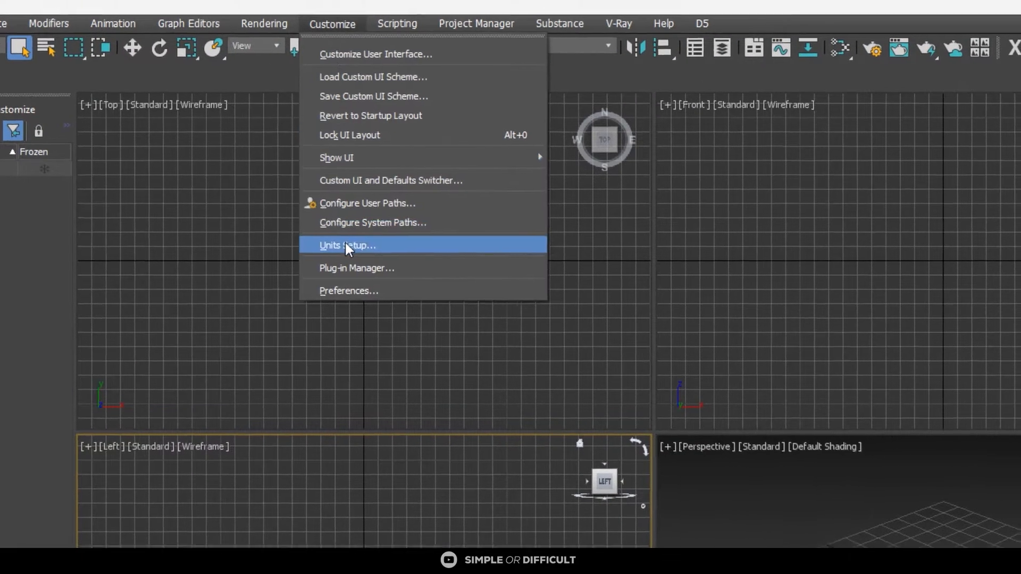
left_click(347, 248)
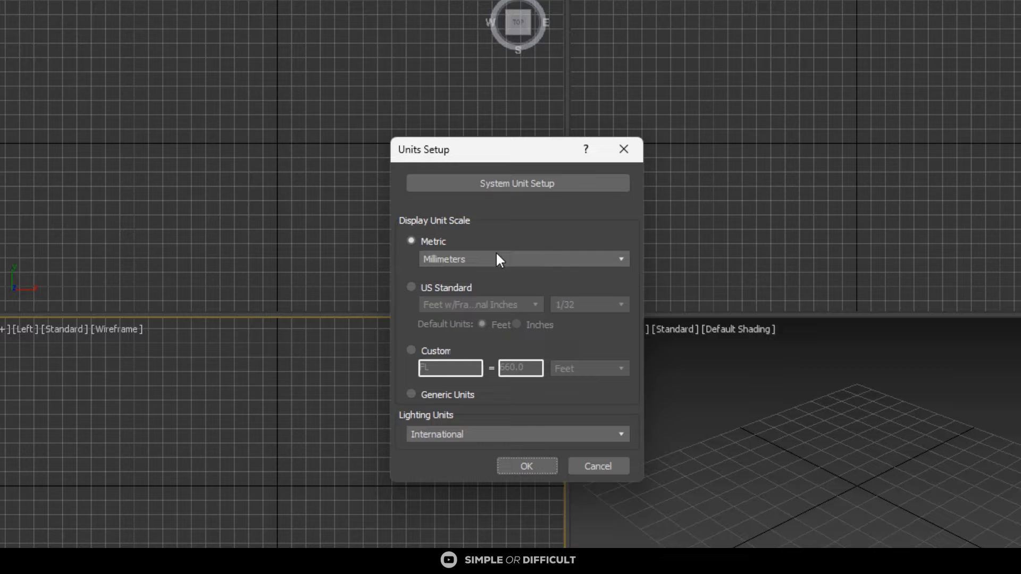
left_click(486, 184)
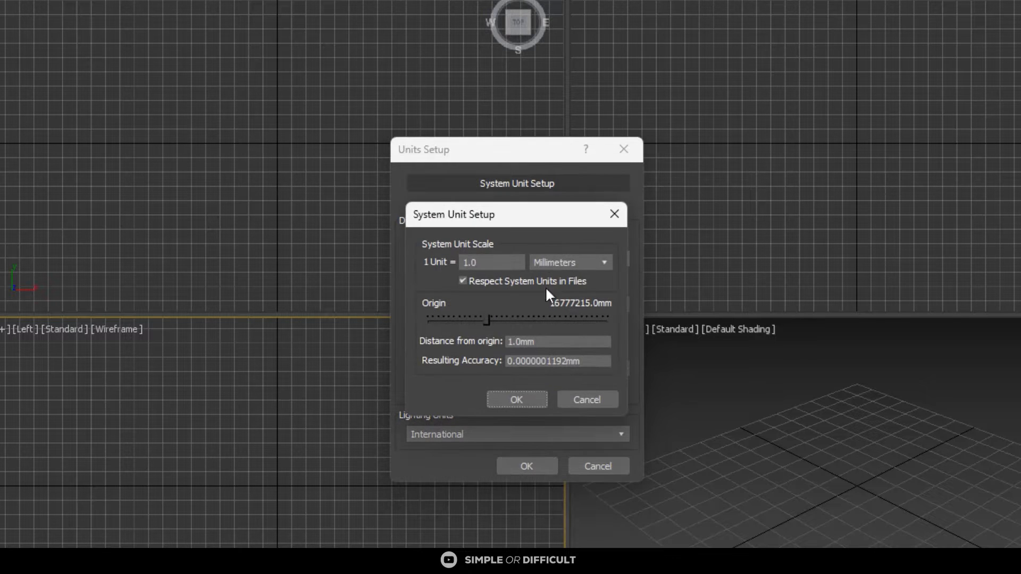
left_click(521, 400)
left_click(531, 464)
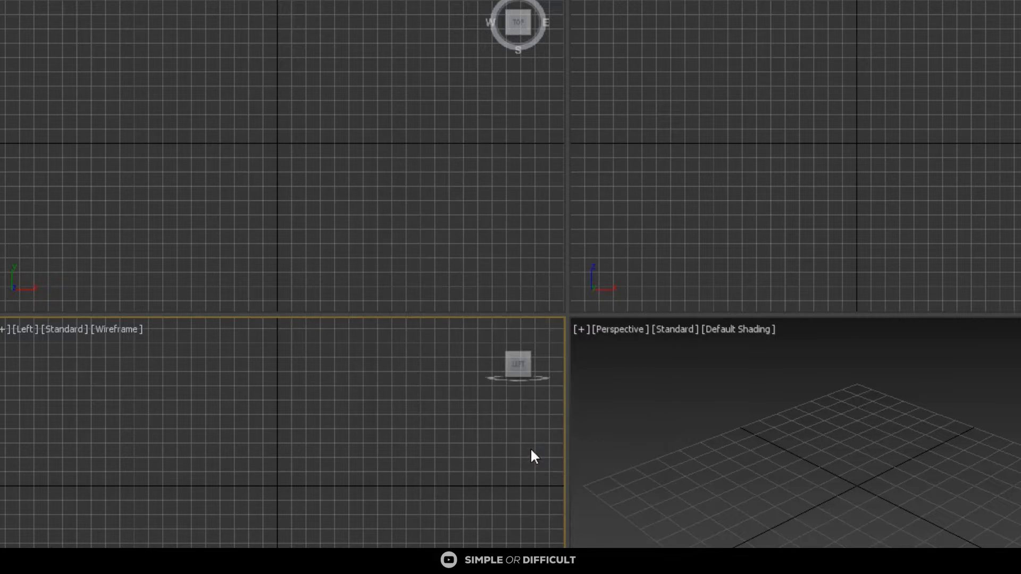
Step: Maximize the Perspective viewport and import the FBX file BEDROOM2-3DView-{3D} from the RECOURCES folder on the desktop
left_click(713, 494)
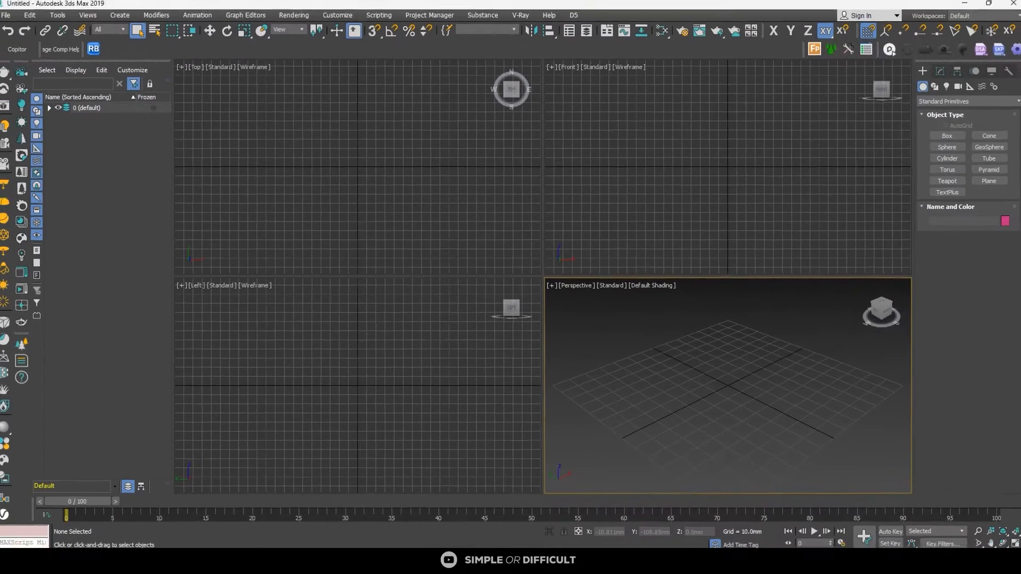
left_click(1015, 543)
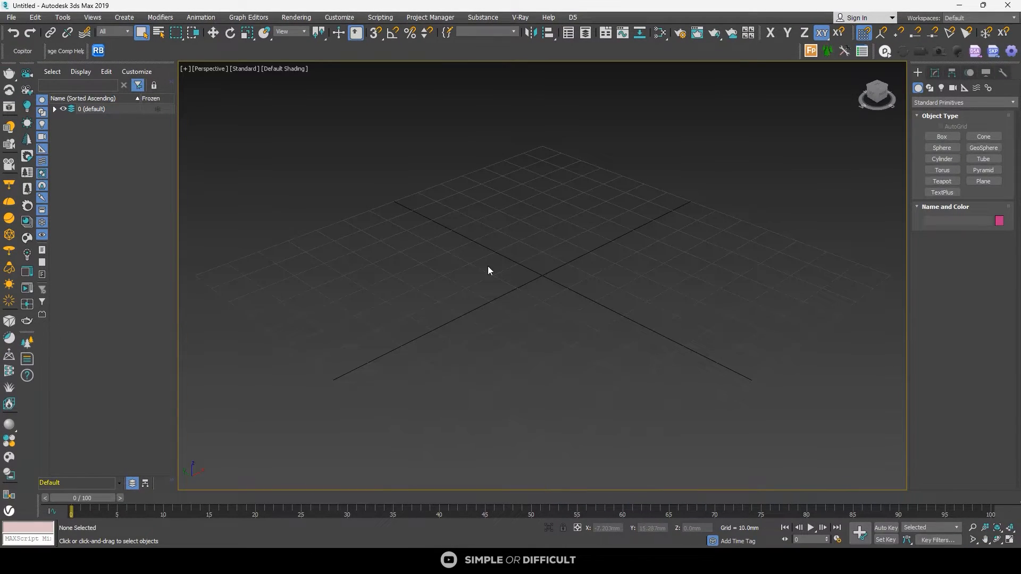
left_click(10, 19)
mouse_move(21, 166)
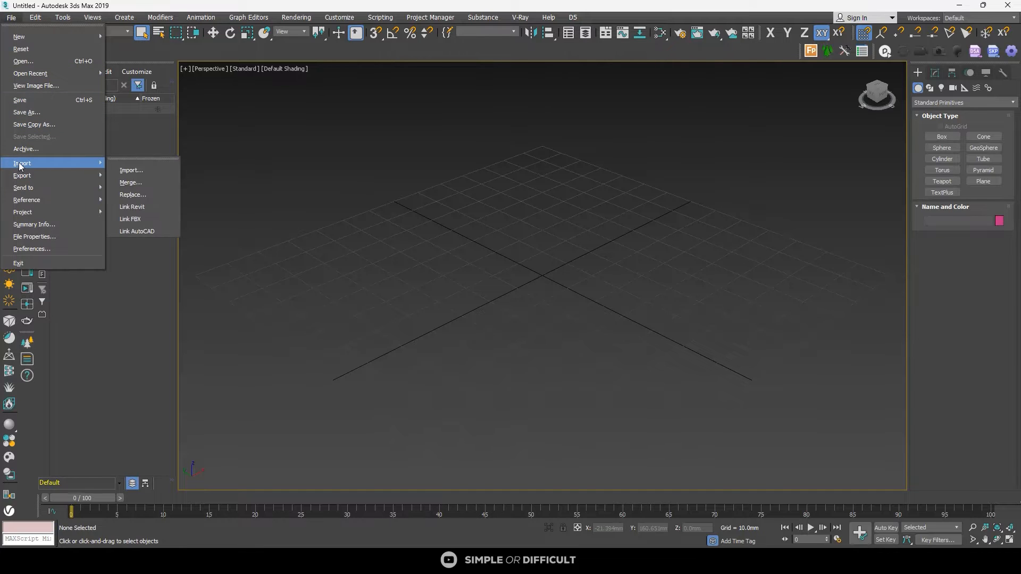
left_click(150, 168)
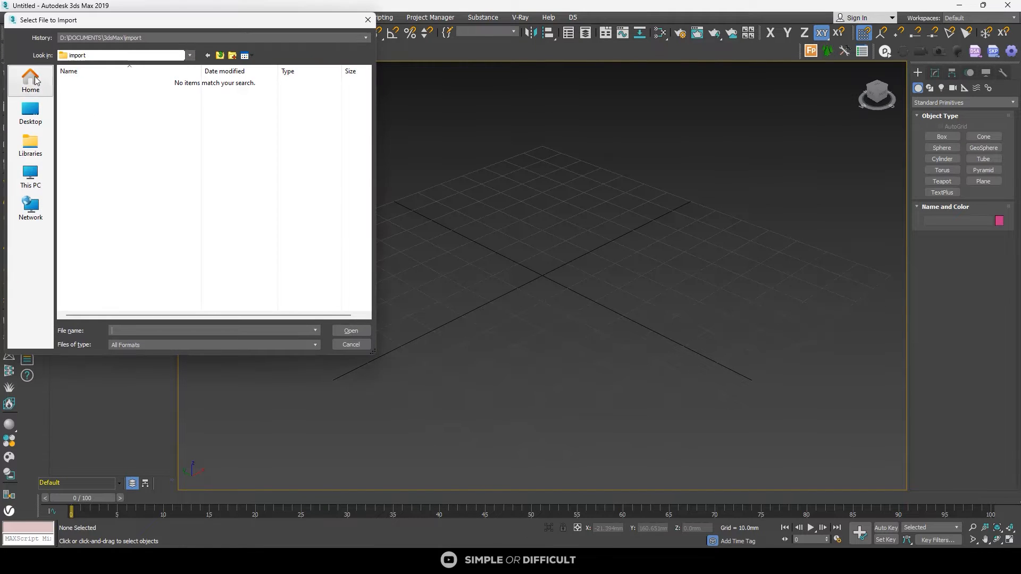
left_click(30, 111)
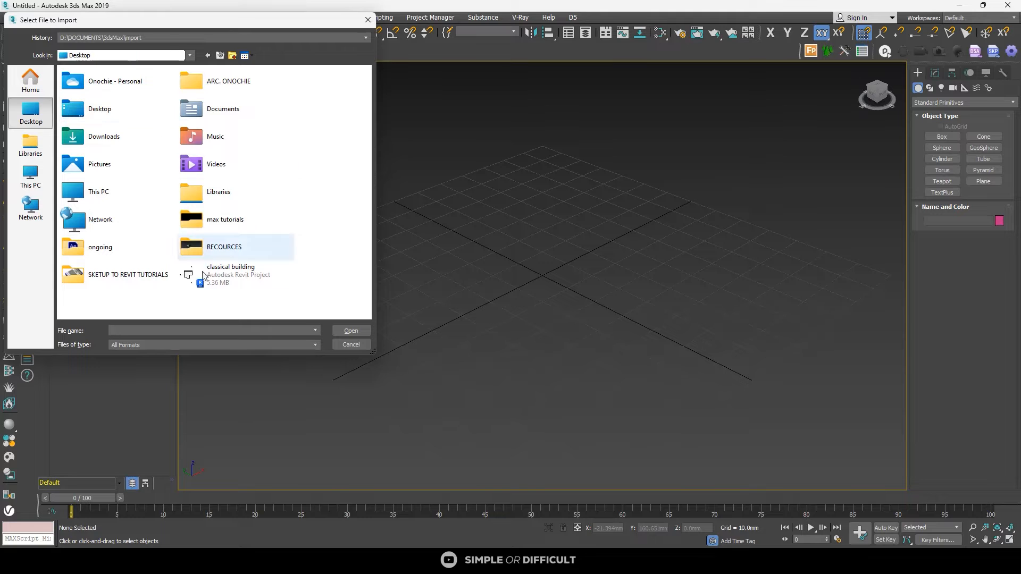
left_click(208, 250)
double_click(208, 250)
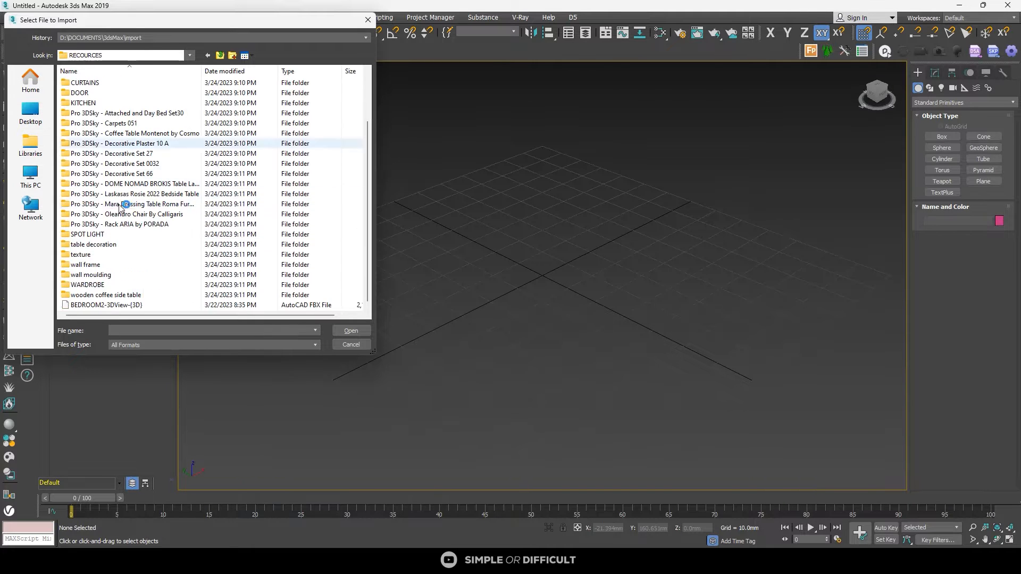
left_click(105, 306)
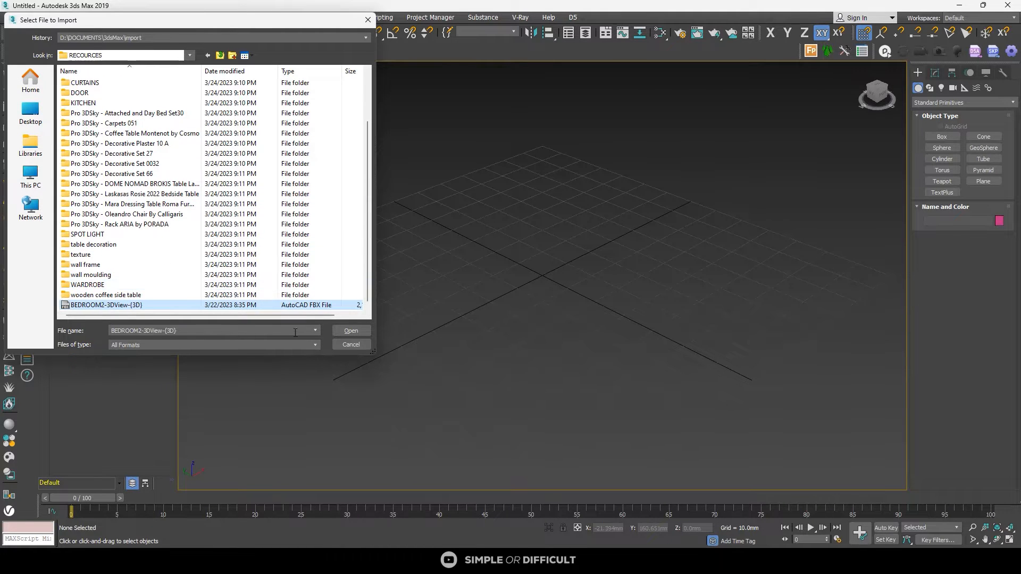
left_click(351, 331)
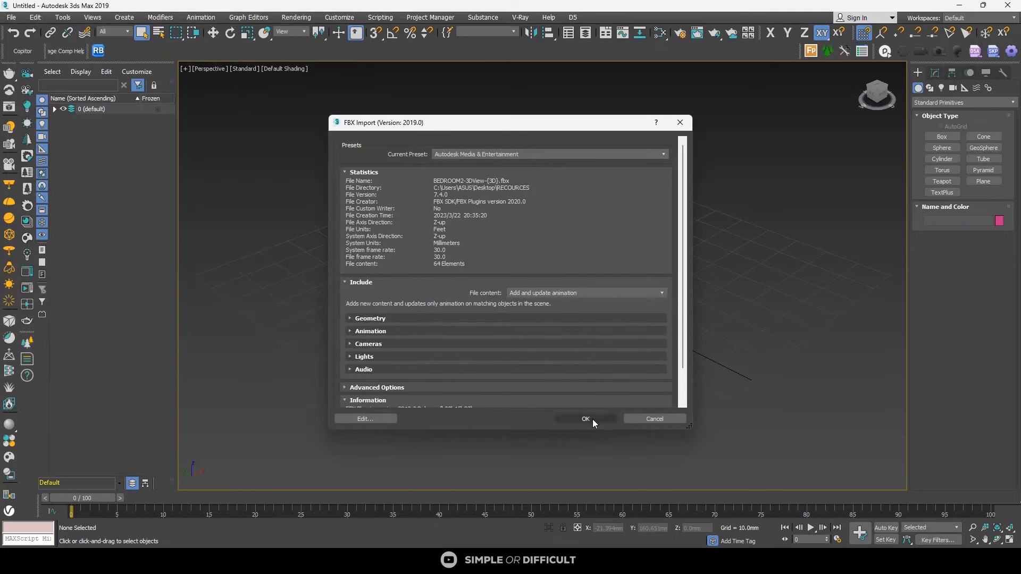
left_click(586, 419)
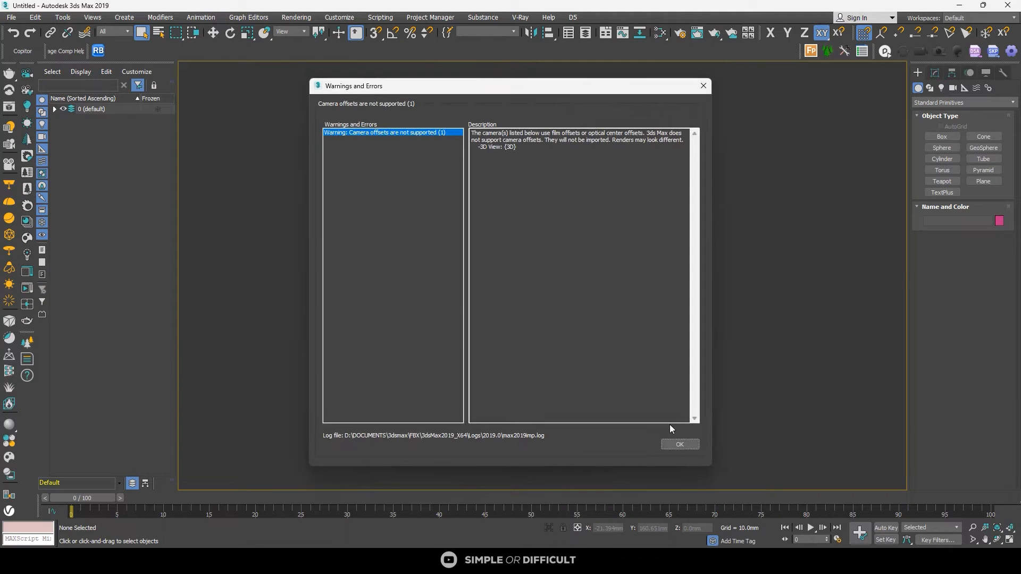
left_click(681, 444)
Step: Delete the imported camera floating above the building
left_click(551, 260)
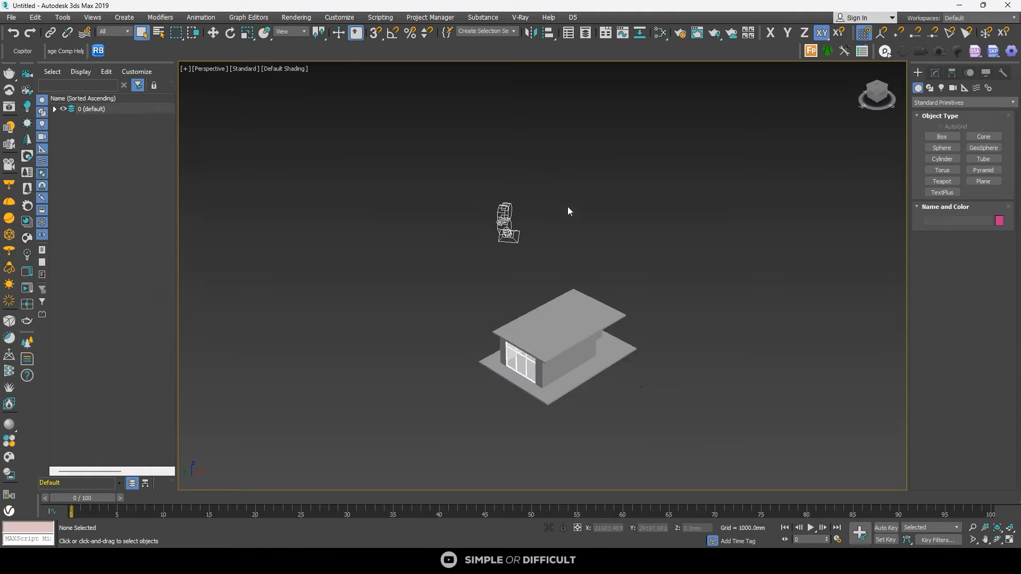
left_click_drag(567, 207, 432, 238)
key("Delete")
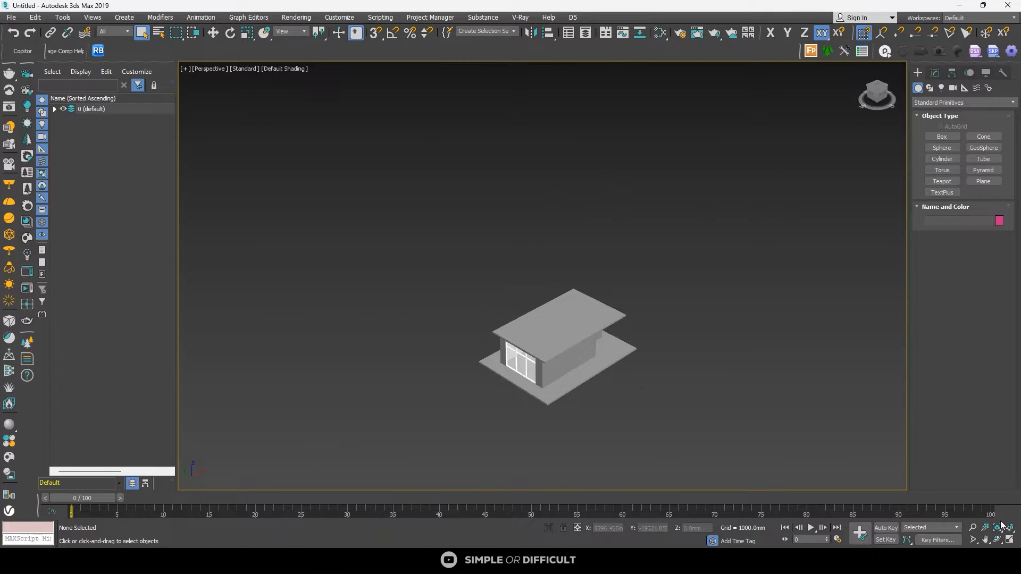
Step: Change the viewport layout to two side-by-side views, Top and Front
right_click(1009, 541)
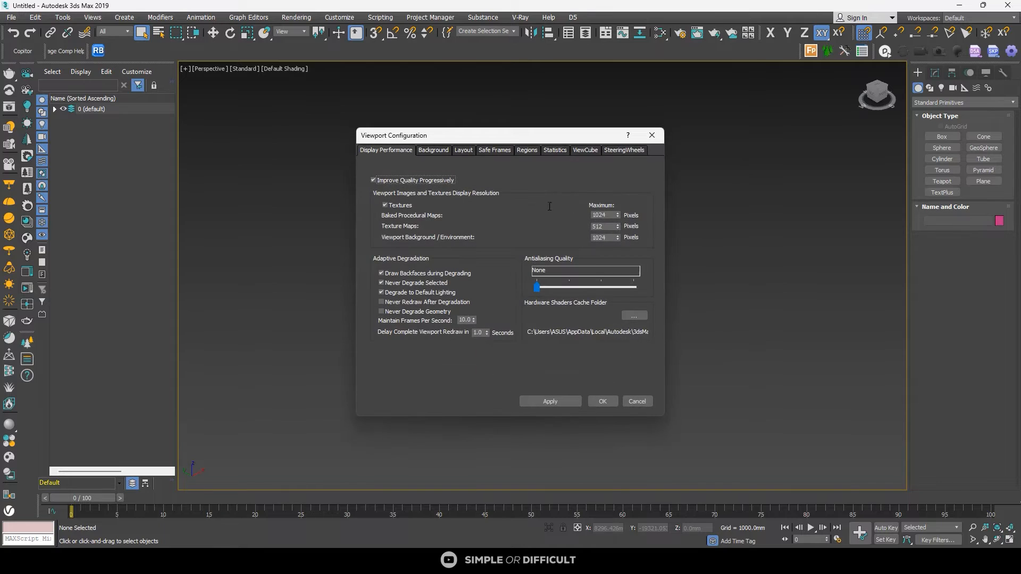
left_click(465, 151)
left_click(433, 185)
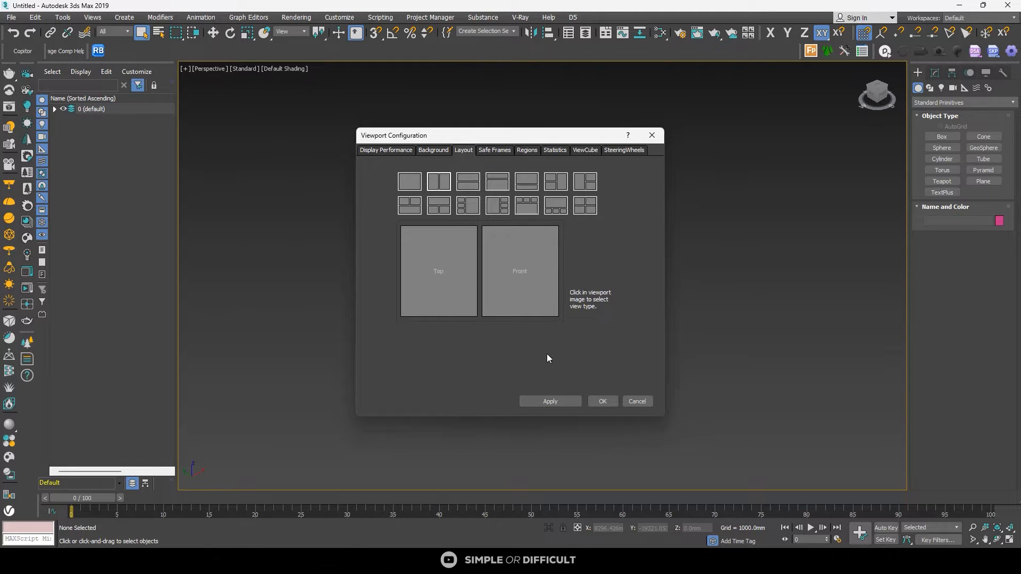
left_click(601, 401)
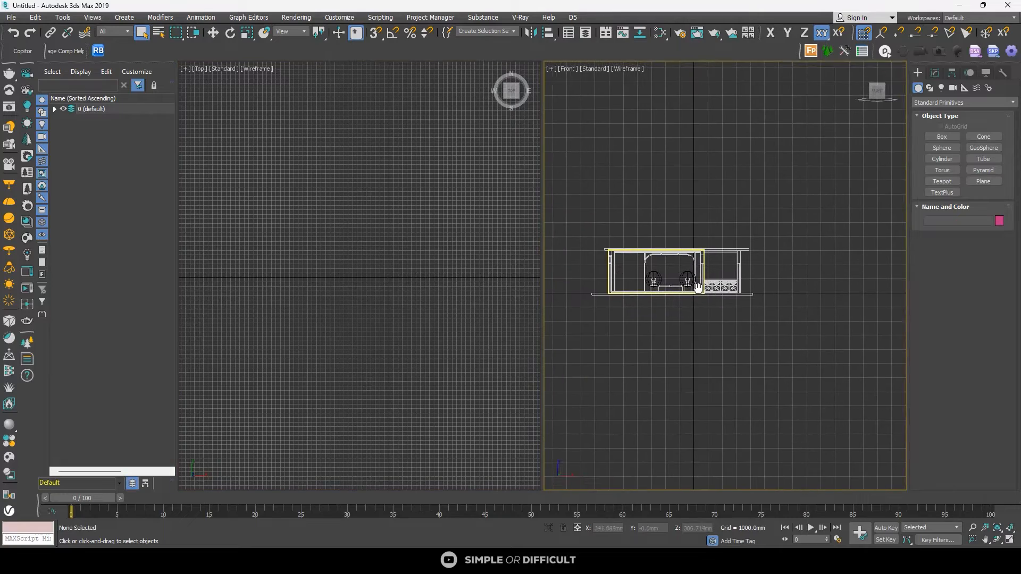
Step: Delete the imported double bed with its bedside tables in the Top view, including the leftover round lamp object
middle_click_drag(697, 287, 706, 292)
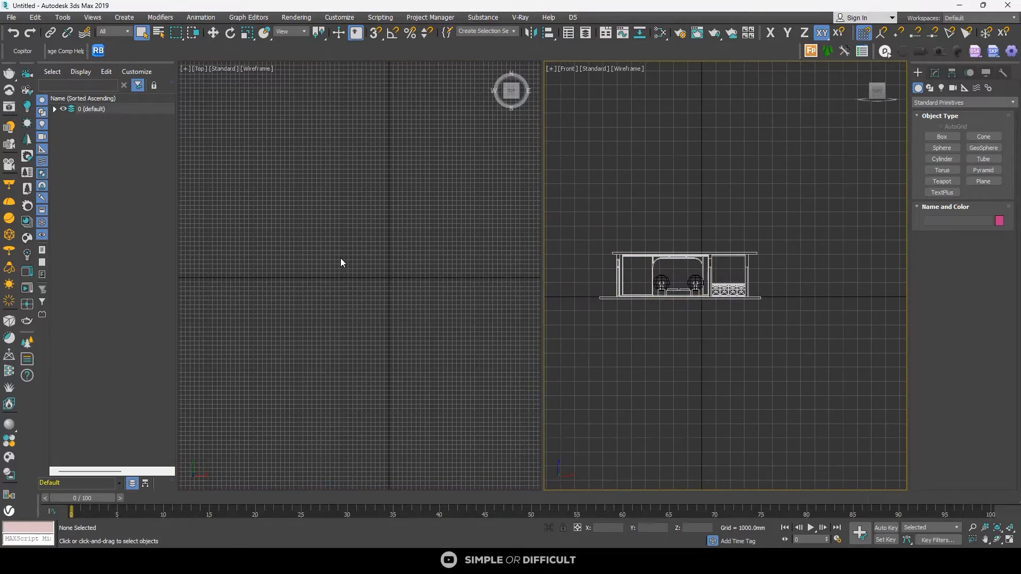
scroll(341, 256, "down", 7)
scroll(341, 265, "up", 12)
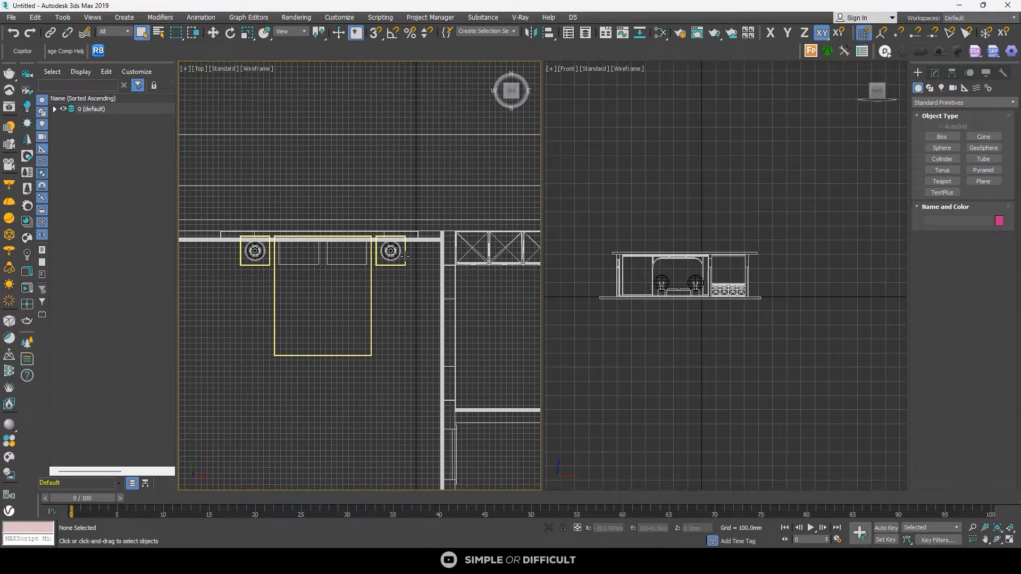
scroll(412, 257, "up", 3)
left_click(315, 261)
scroll(314, 264, "down", 5)
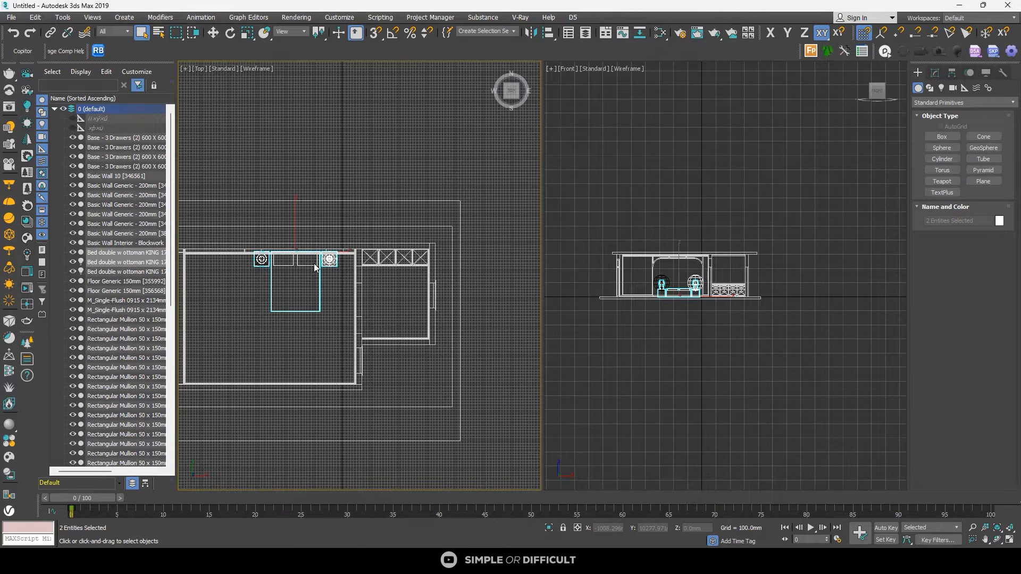
key("Delete")
scroll(270, 269, "up", 5)
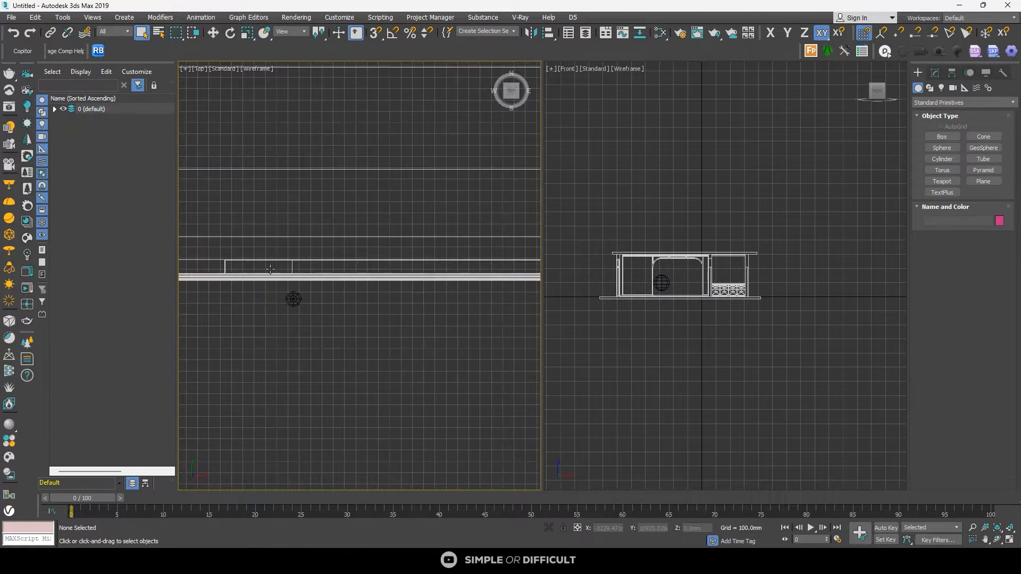
left_click(286, 297)
key("Delete")
Step: Delete the row of four drawer base cabinets in the small room beside the bedroom
scroll(258, 277, "down", 4)
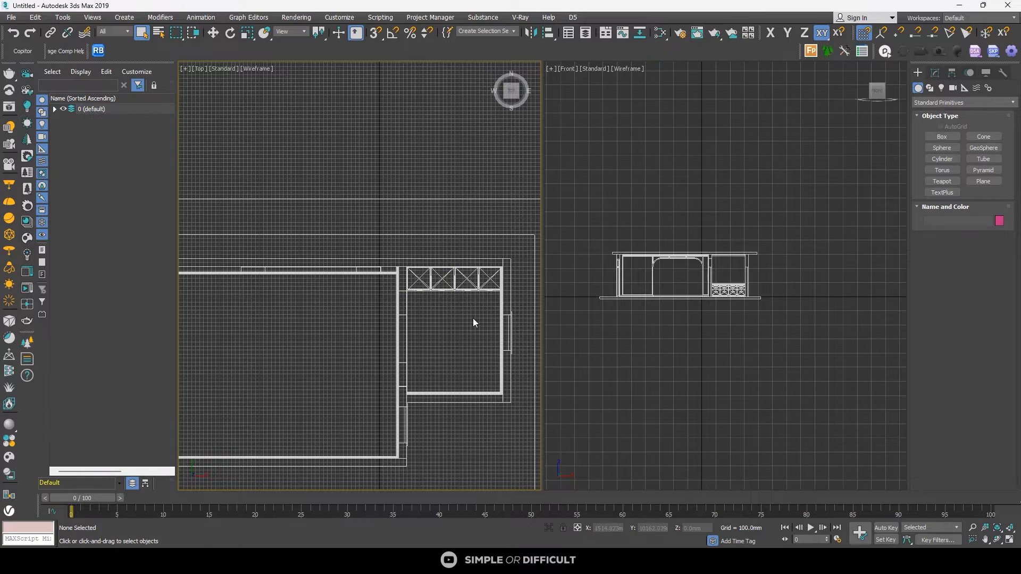
middle_click_drag(480, 319, 426, 325)
scroll(428, 325, "up", 4)
left_click_drag(247, 230, 247, 229)
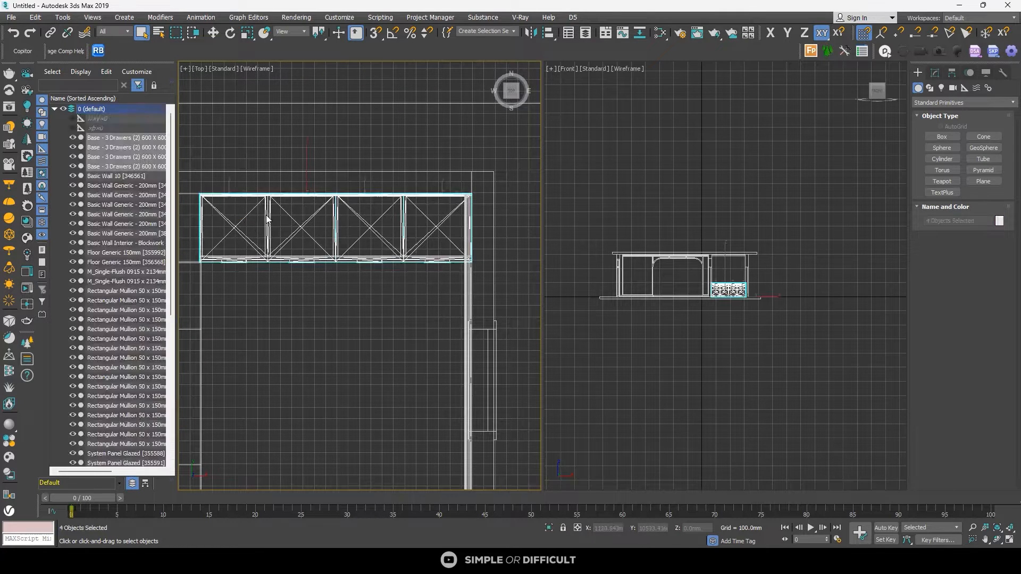
key("Delete")
scroll(355, 189, "down", 3)
scroll(350, 222, "up", 2)
scroll(326, 227, "down", 3)
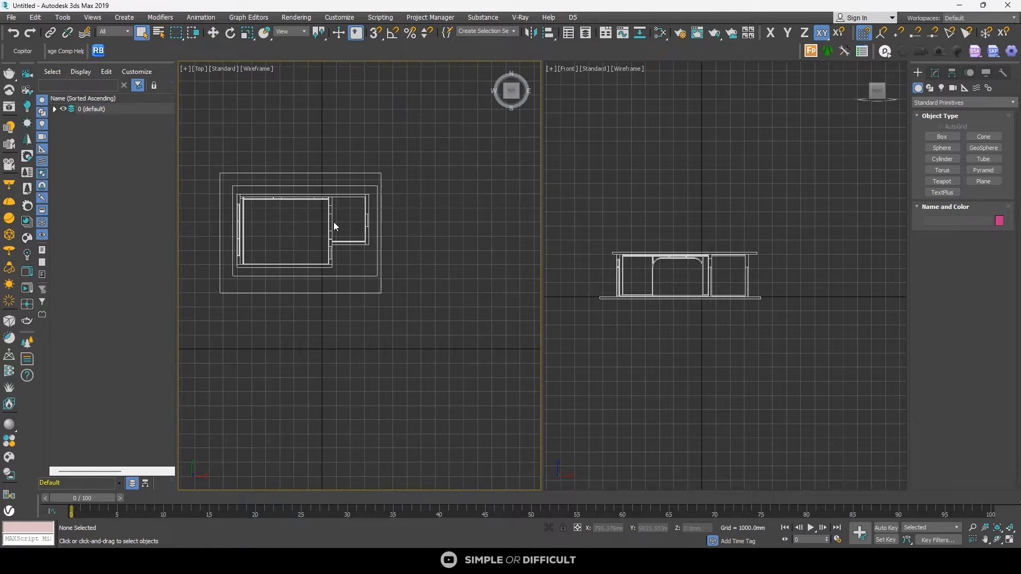
scroll(421, 203, "down", 3)
middle_click_drag(421, 203, 419, 227)
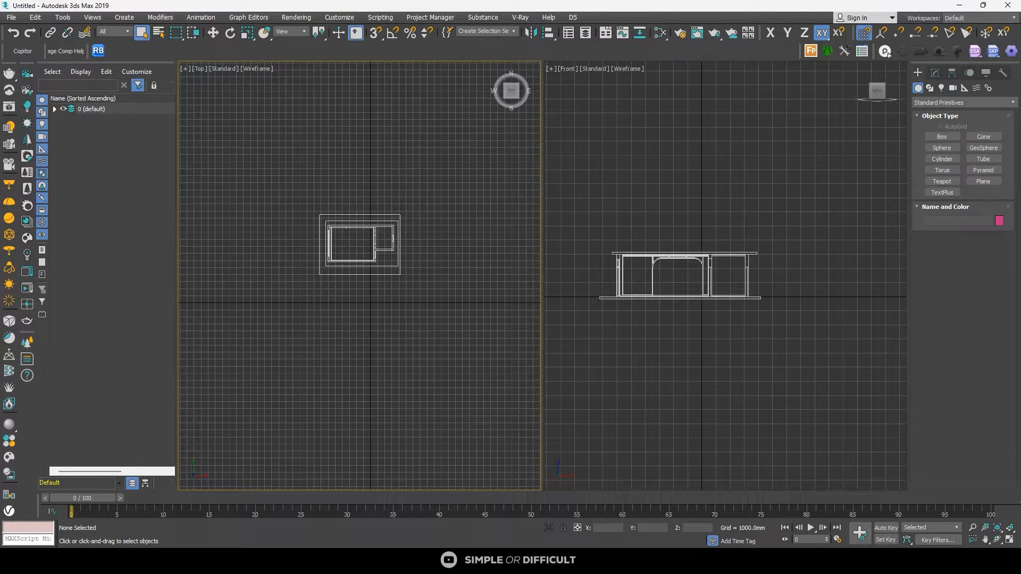
Step: Switch to the BEDROOM MODELS.max scene and copy all its furniture models into Copitor slot 1
mouse_move(734, 570)
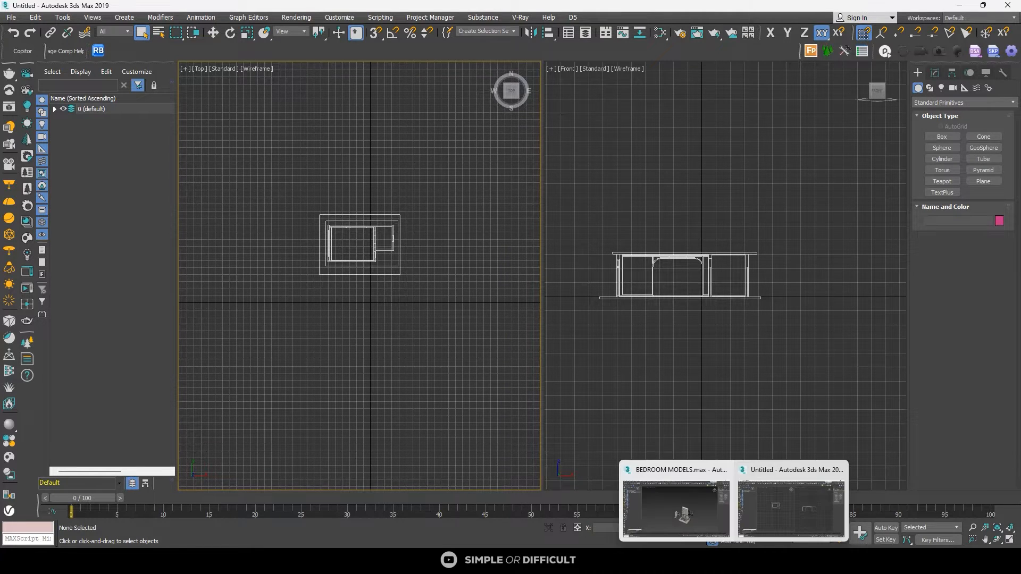
left_click(686, 511)
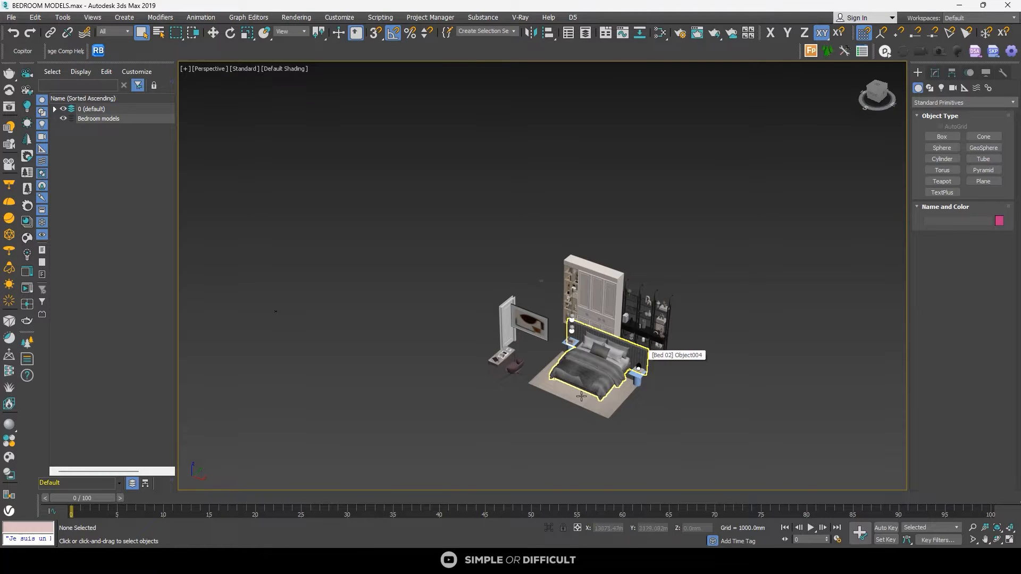
middle_click_drag(581, 396, 602, 380, "alt")
scroll(642, 376, "down", 3)
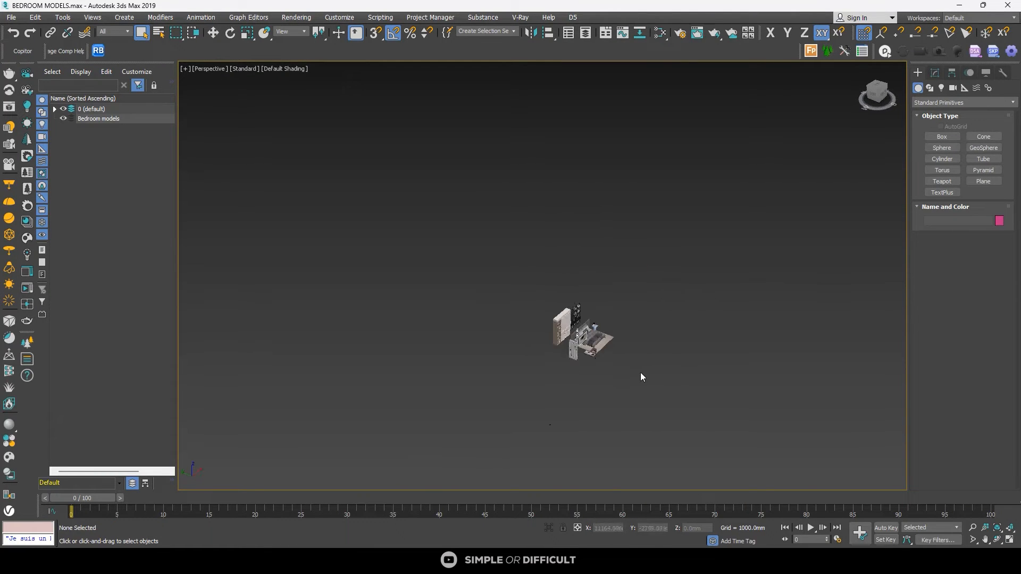
left_click(22, 51)
left_click_drag(257, 51, 318, 48)
left_click_drag(655, 375, 458, 217)
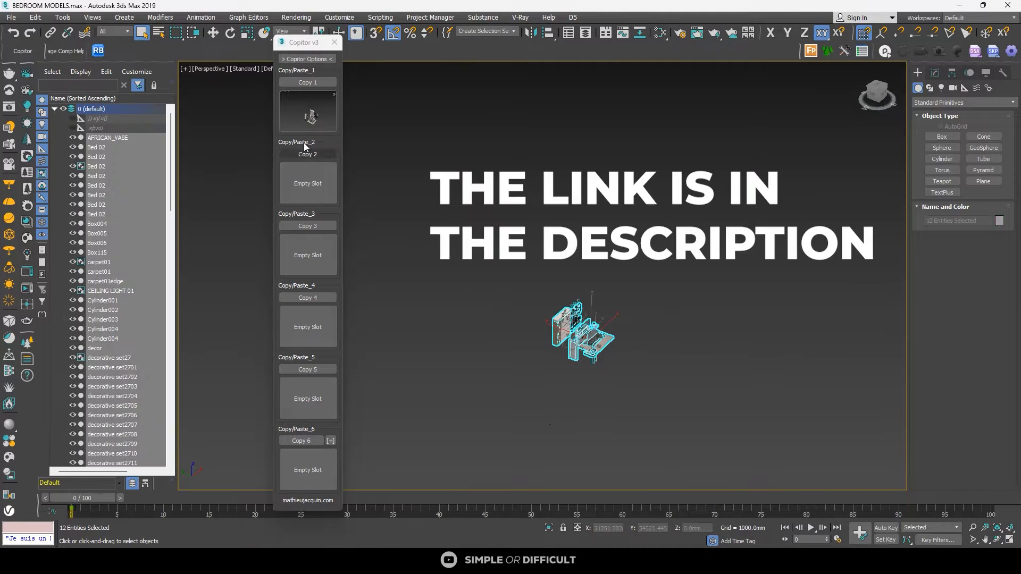
left_click(307, 82)
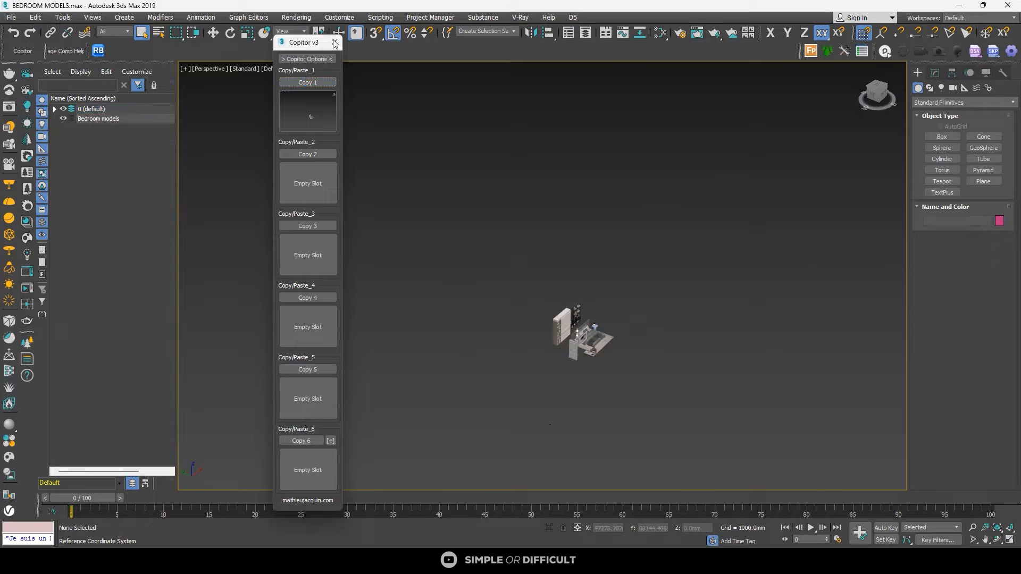
left_click(333, 44)
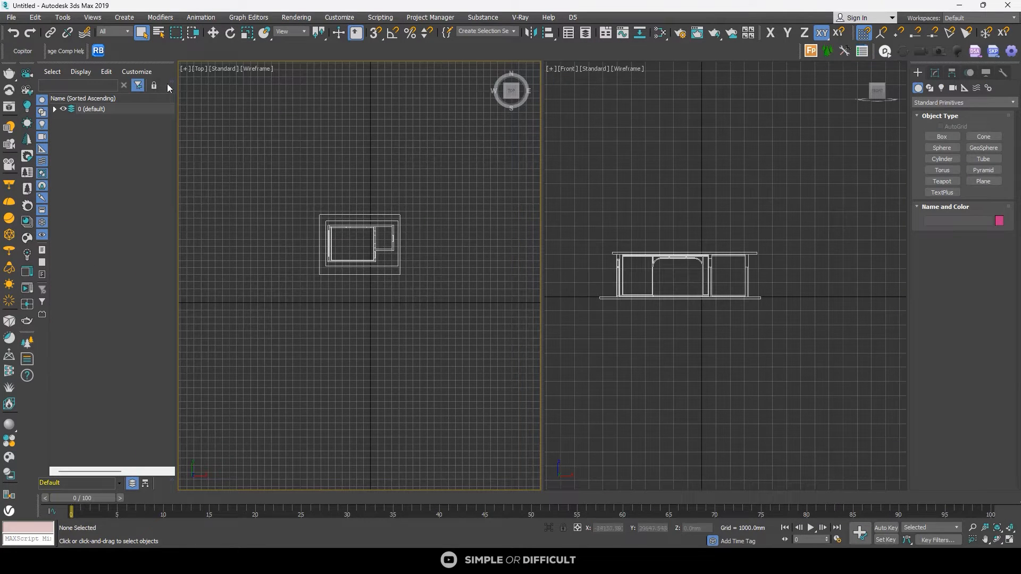
Step: Paste the bedroom furniture models from Copitor slot 1 into the building scene, beside the building
left_click(22, 51)
left_click_drag(315, 47, 649, 47)
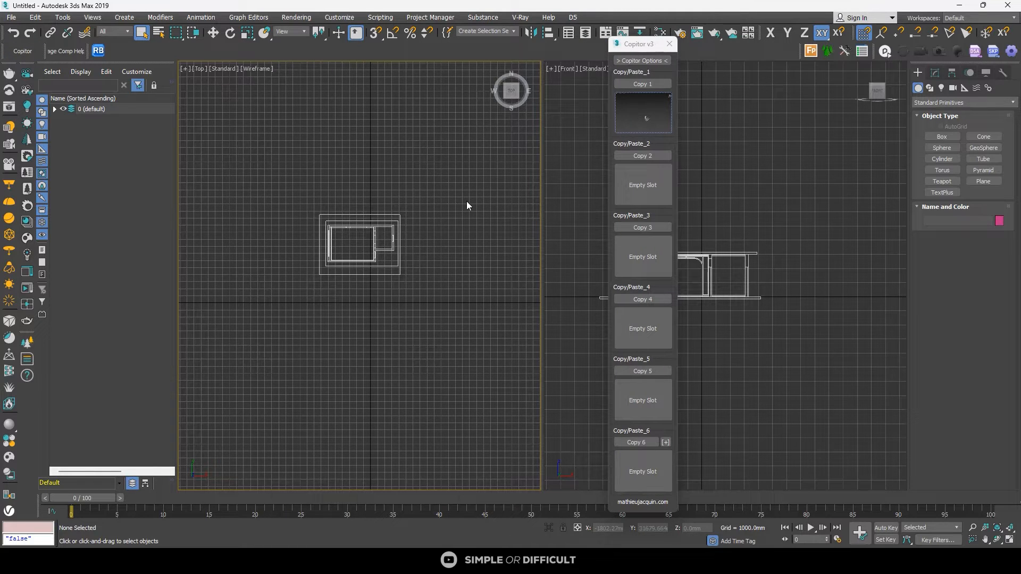
scroll(413, 225, "down", 2)
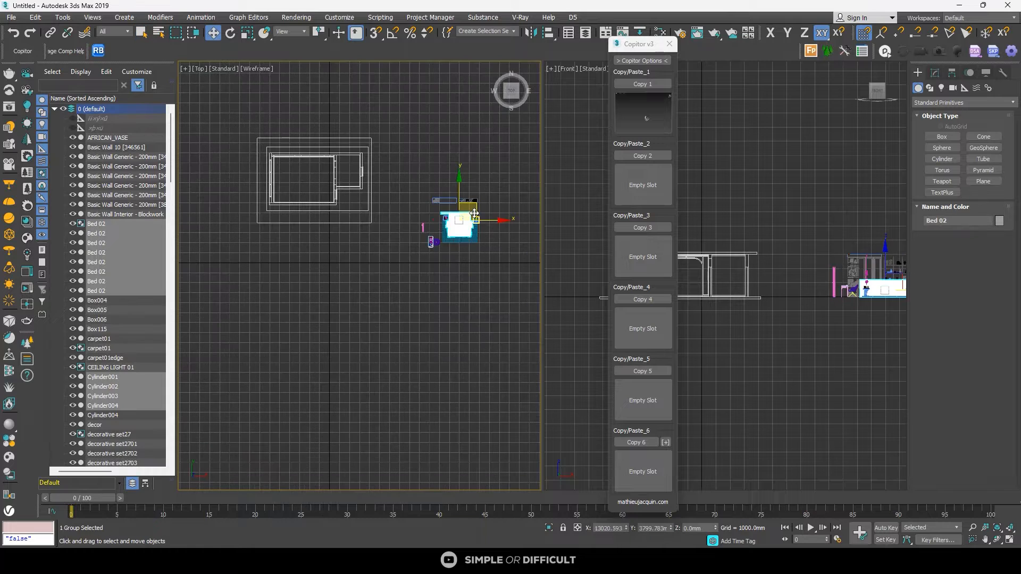
Step: Move the Bed 02 group into the bedroom in the Top view, with its headboard against the upper wall
left_click_drag(474, 206, 327, 164)
scroll(327, 164, "up", 5)
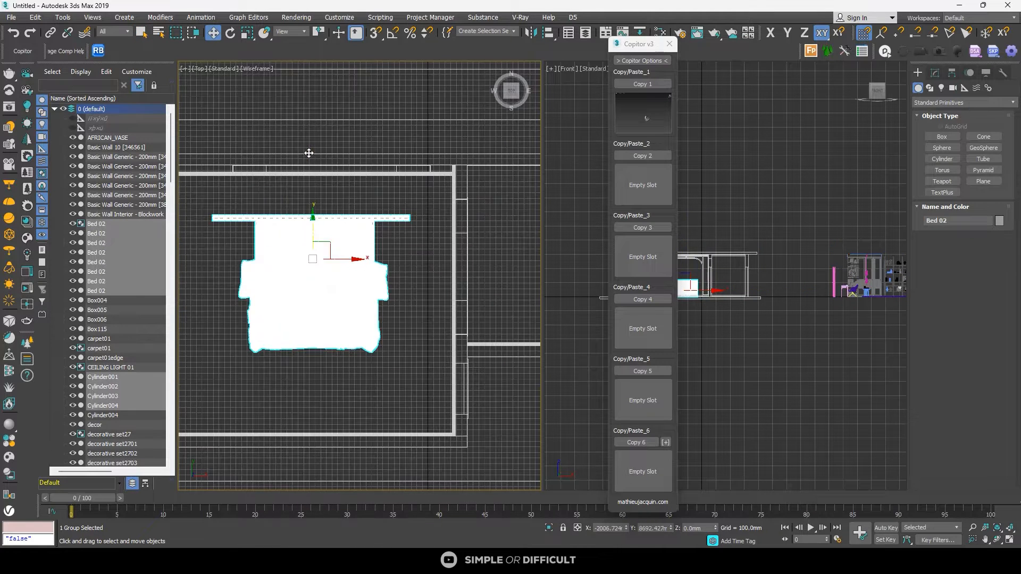
left_click_drag(330, 250, 345, 203)
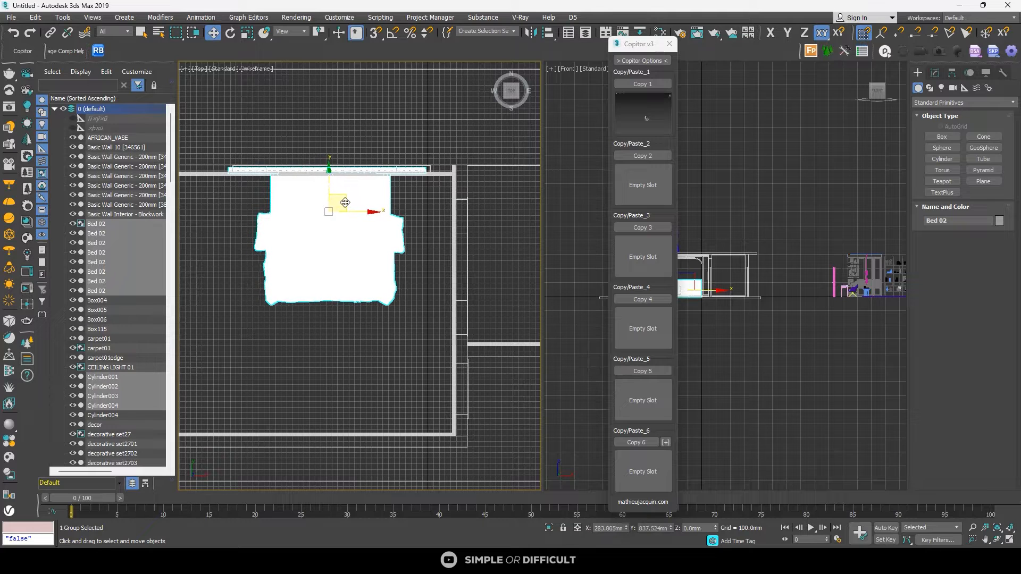
Step: Move the carpet01 group from the pasted models into the bedroom so it lies beneath the bed
scroll(305, 184, "down", 5)
scroll(491, 259, "up", 3)
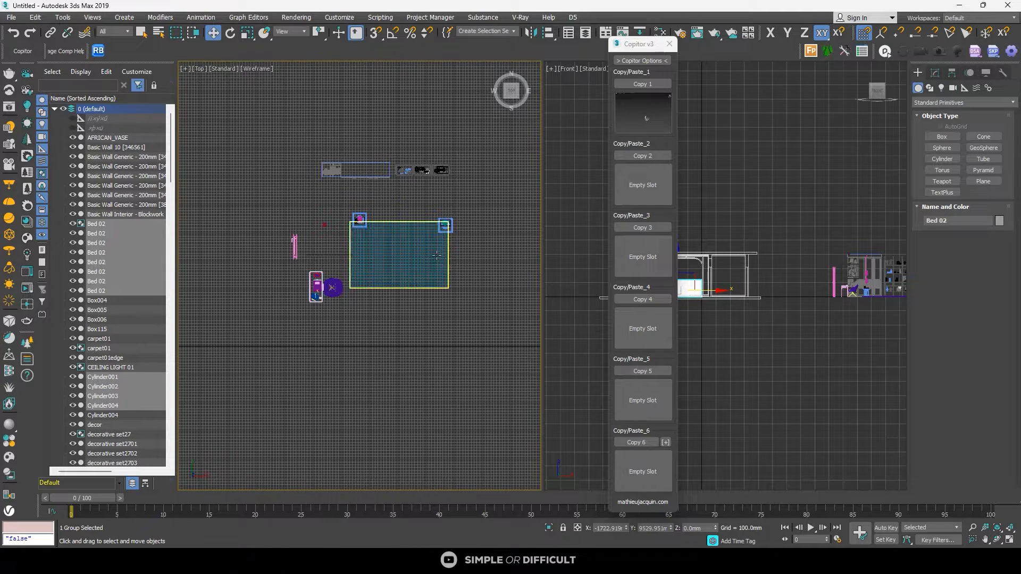
left_click(441, 253)
scroll(441, 254, "down", 2)
middle_click_drag(441, 253, 463, 287)
left_click_drag(451, 271, 242, 192)
scroll(436, 279, "up", 4)
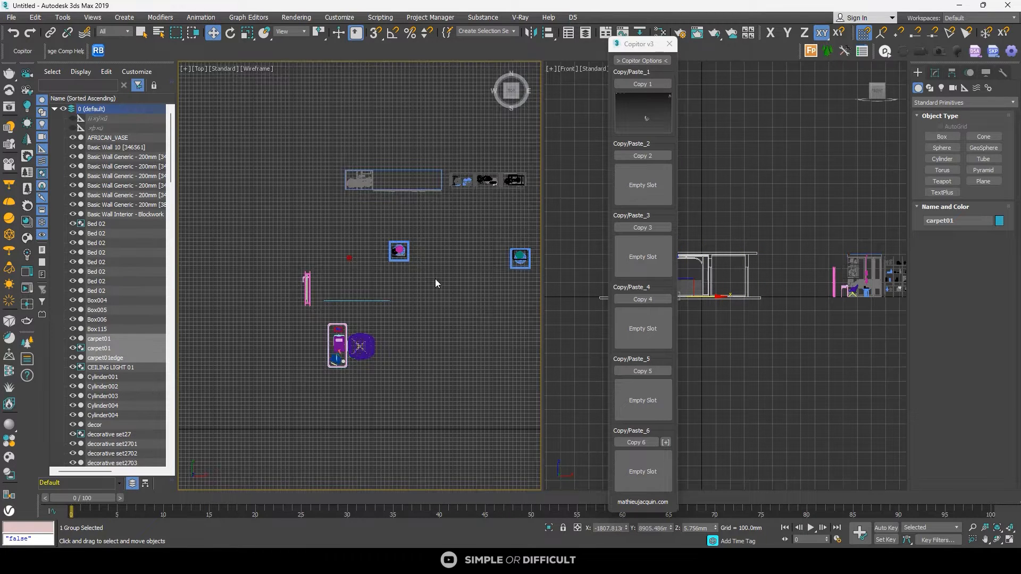
Step: Move the NIGHT STAND_S/D 01 group into the bedroom, to the left of the bed and close to the headboard wall
scroll(412, 270, "up", 5)
left_click(399, 251)
scroll(431, 234, "down", 8)
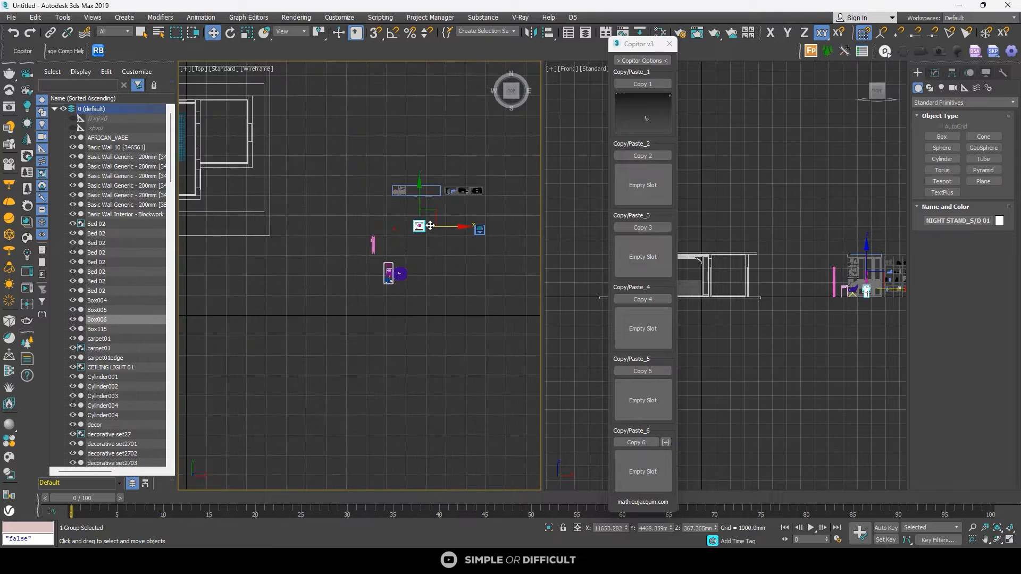
left_click_drag(456, 248, 336, 188)
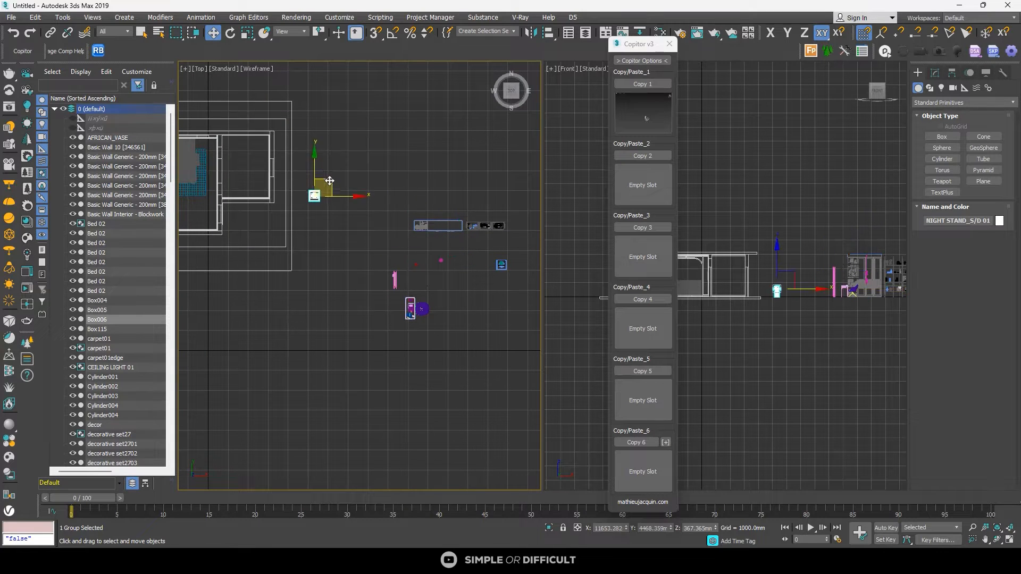
middle_click_drag(336, 188, 443, 218)
left_click_drag(439, 214, 267, 166)
scroll(236, 174, "up", 5)
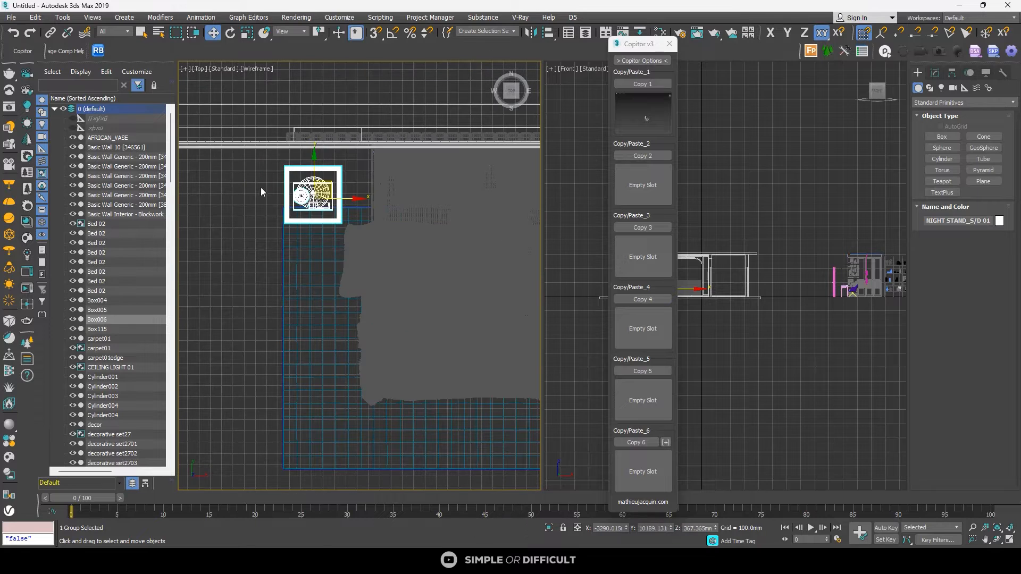
left_click_drag(329, 181, 346, 171)
Step: Move the NIGHT STAND_S/D 02 group into the bedroom, to the right of the bed and close to the headboard wall
scroll(291, 174, "down", 10)
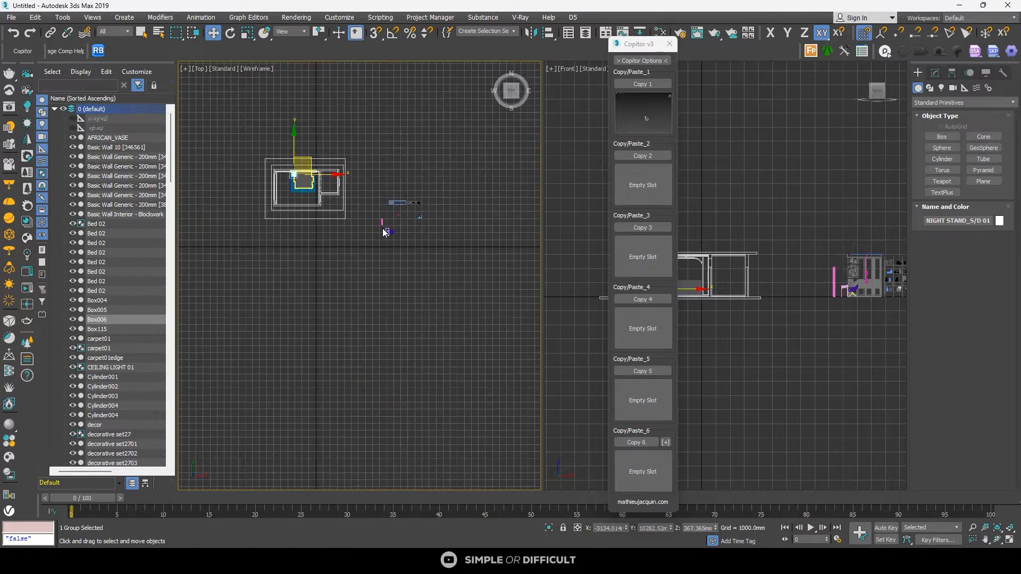
left_click(458, 209)
scroll(445, 225, "down", 3)
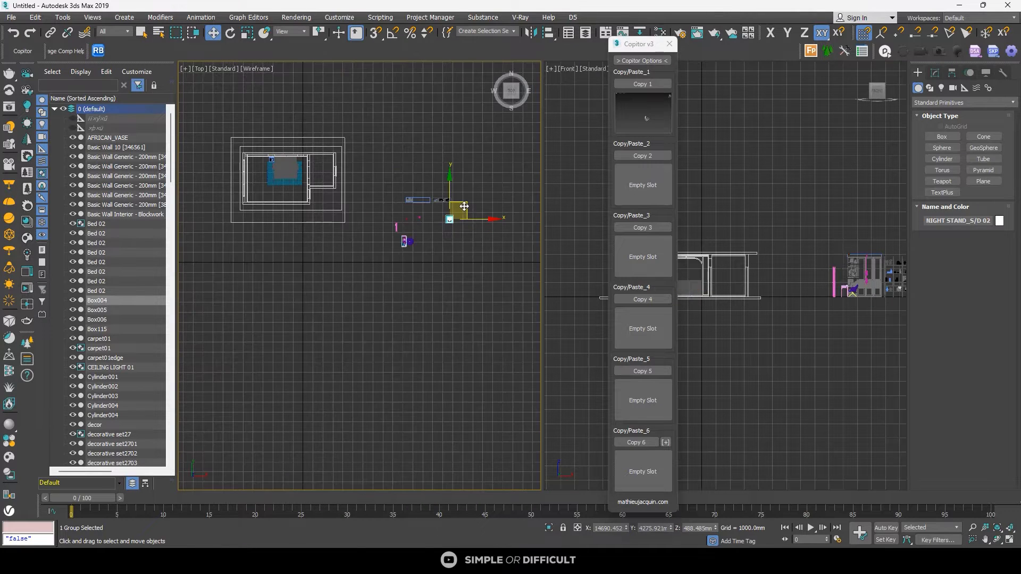
left_click_drag(473, 195, 316, 145)
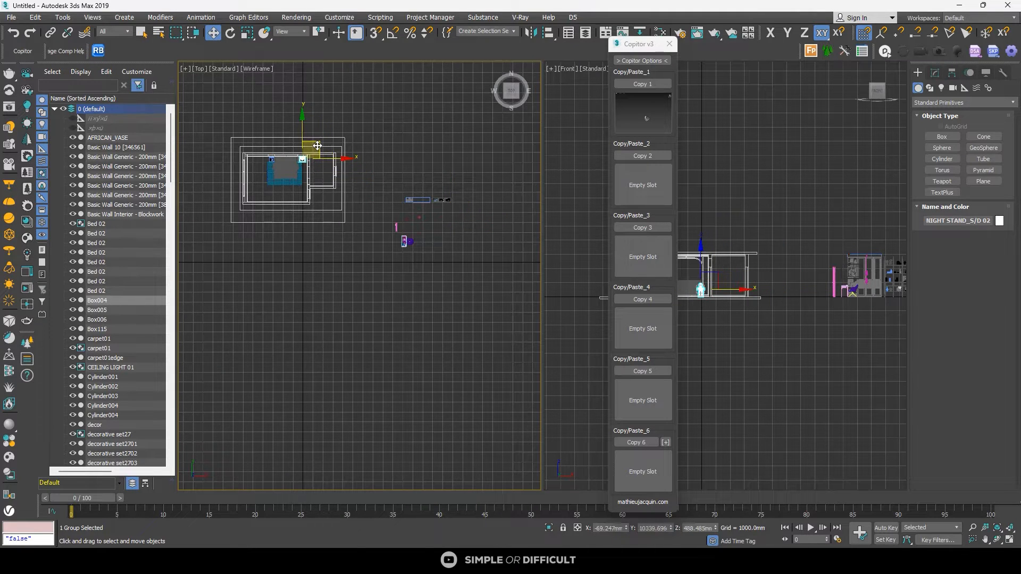
scroll(317, 144, "up", 7)
middle_click_drag(269, 230, 338, 230)
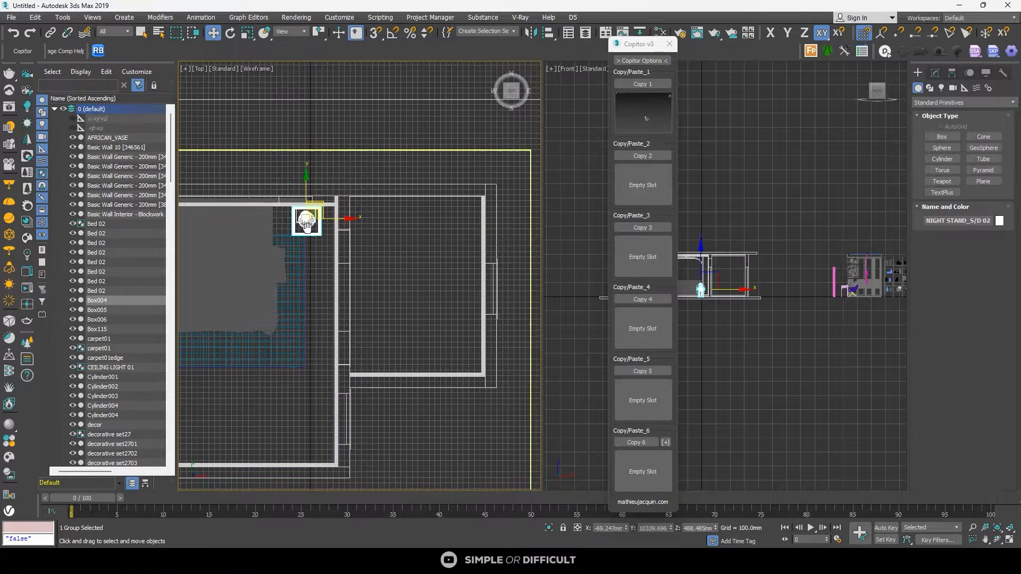
scroll(320, 221, "up", 4)
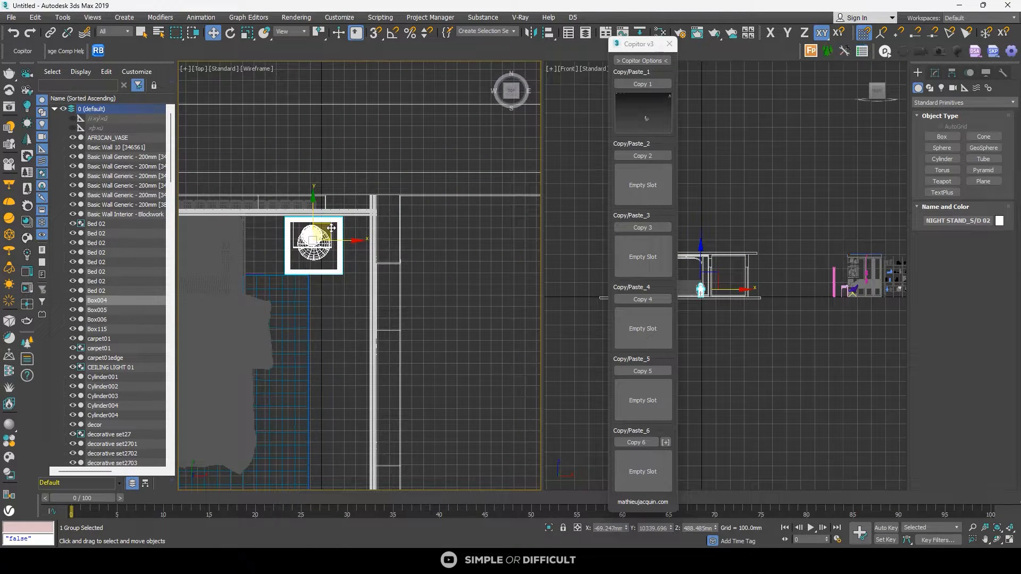
left_click_drag(332, 228, 300, 230)
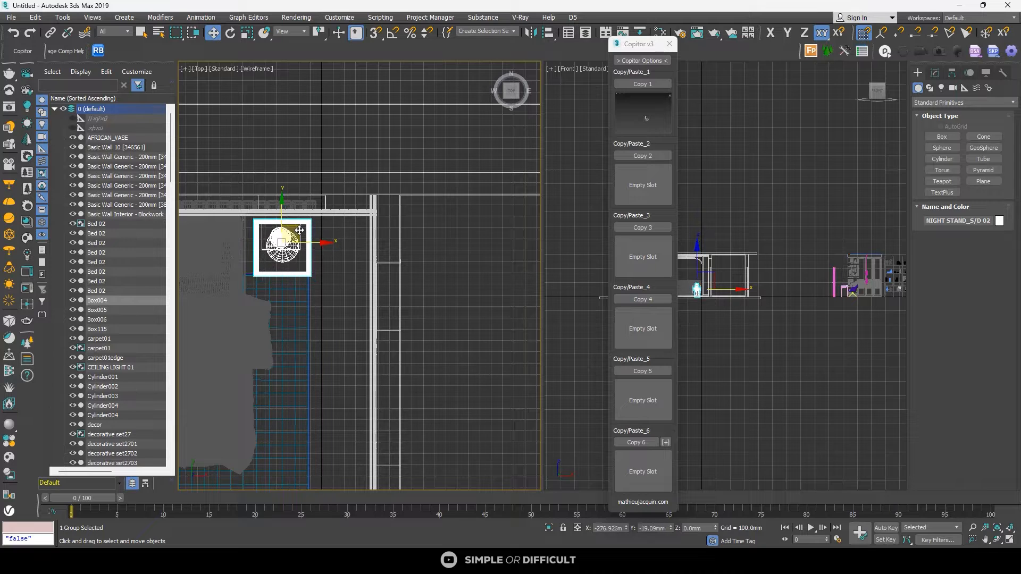
Step: Move the dot_2 hanging lamp from the pasted models over the night stand on the bed's left side
scroll(298, 226, "down", 5)
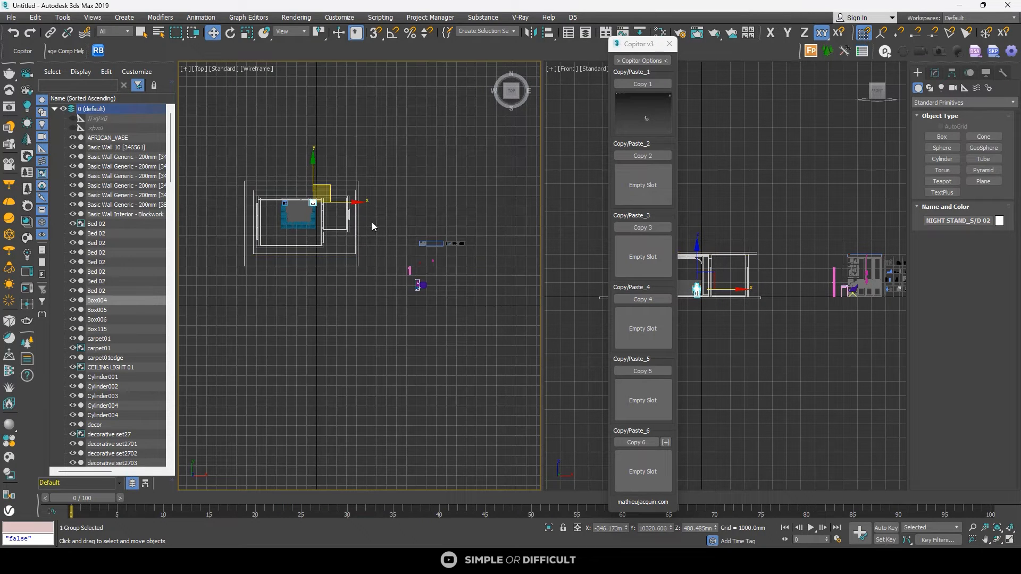
left_click(423, 239)
scroll(449, 244, "up", 4)
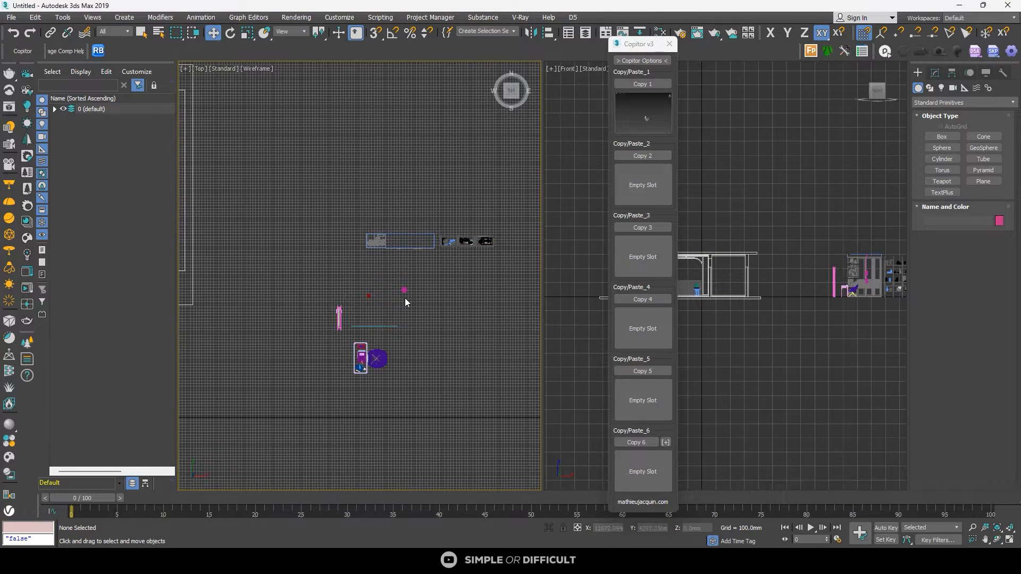
left_click(405, 291)
scroll(460, 271, "down", 5)
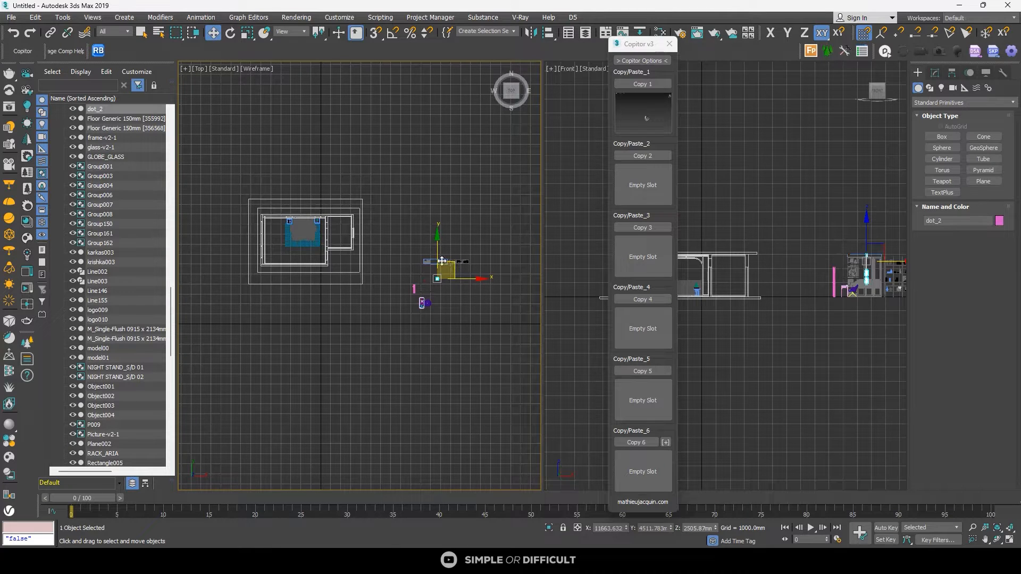
left_click_drag(446, 267, 307, 207)
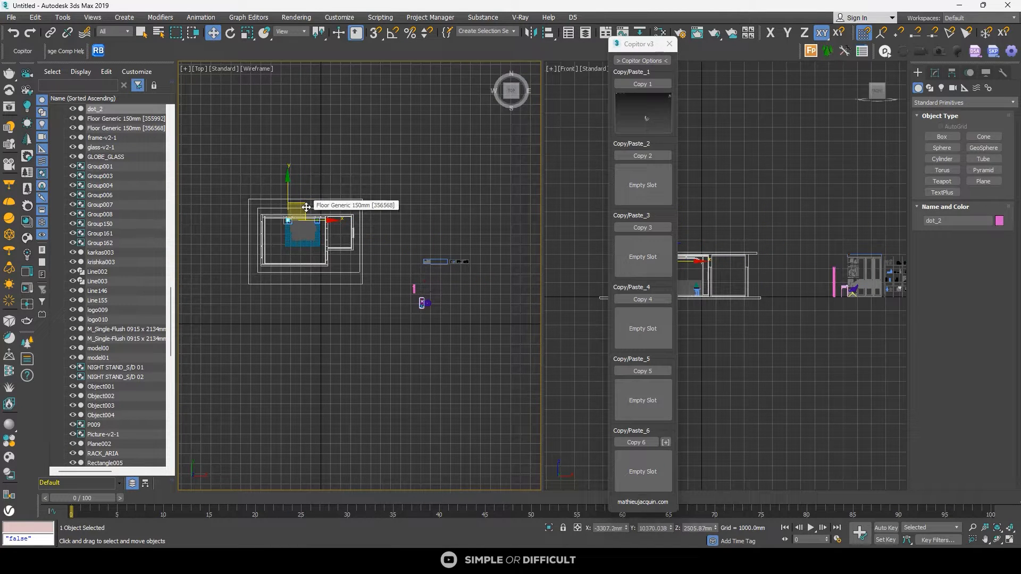
scroll(413, 289, "up", 5)
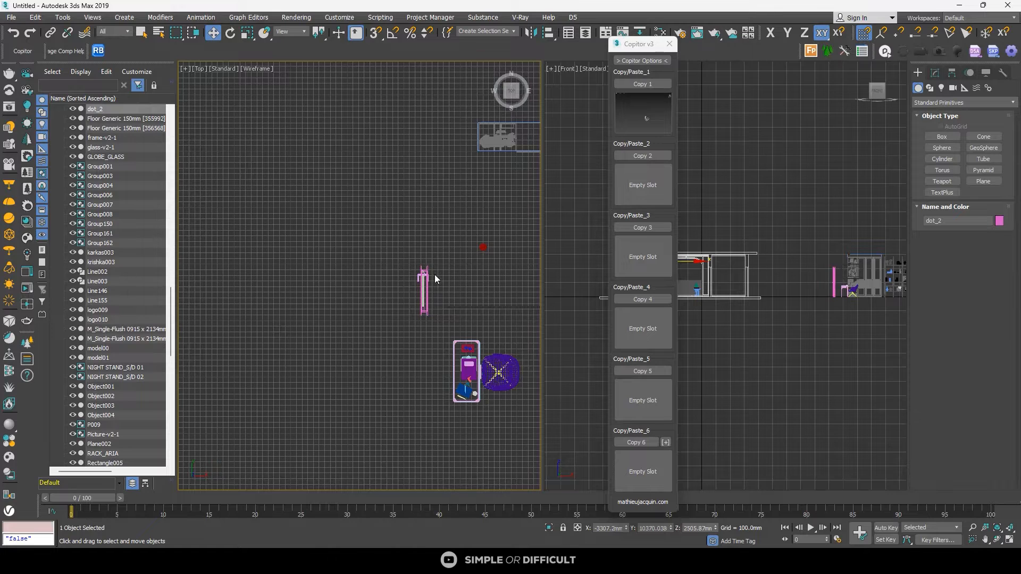
scroll(435, 272, "down", 5)
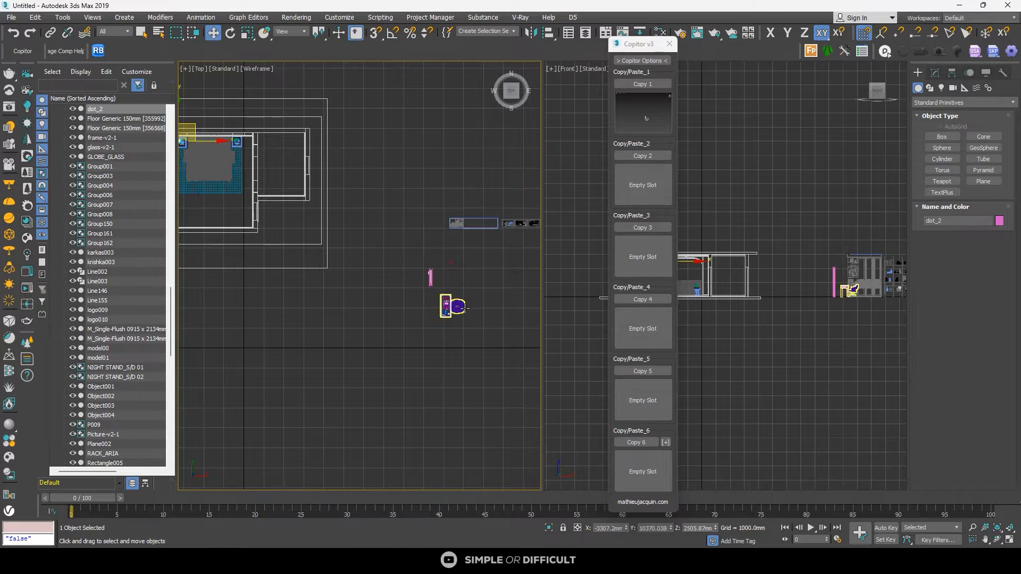
scroll(468, 308, "down", 2)
left_click(484, 296)
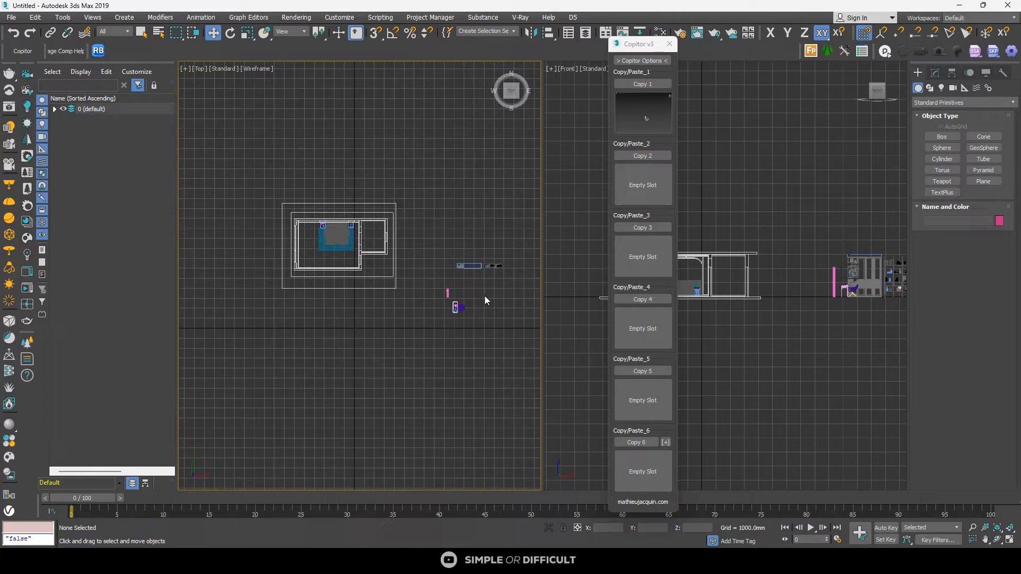
left_click(457, 307)
scroll(458, 308, "up", 1)
scroll(463, 306, "up", 1)
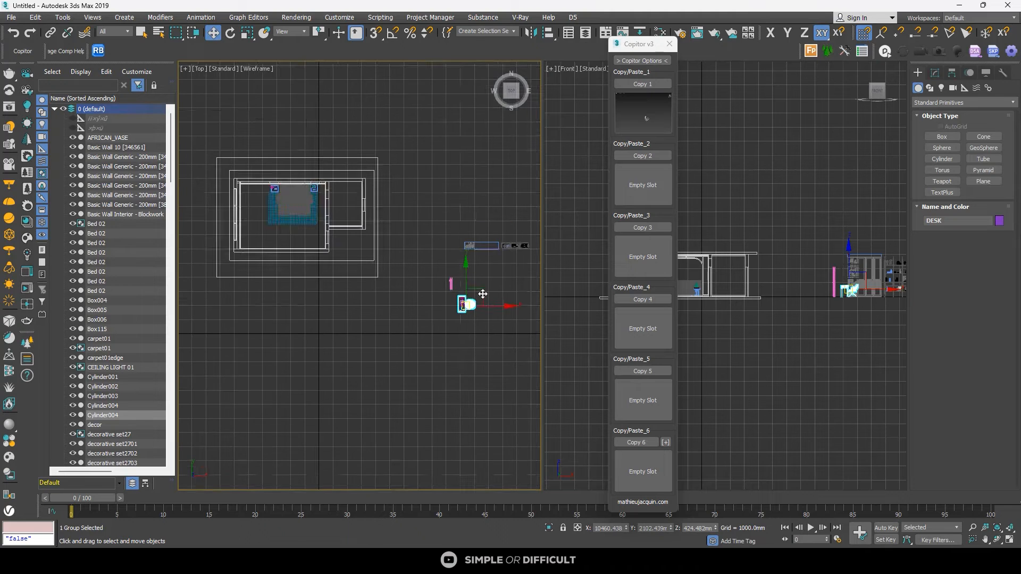
left_click(515, 254)
Step: Move the WARDROBE group into the small room beside the bedroom and fit it into the upper-left corner
scroll(493, 247, "up", 4)
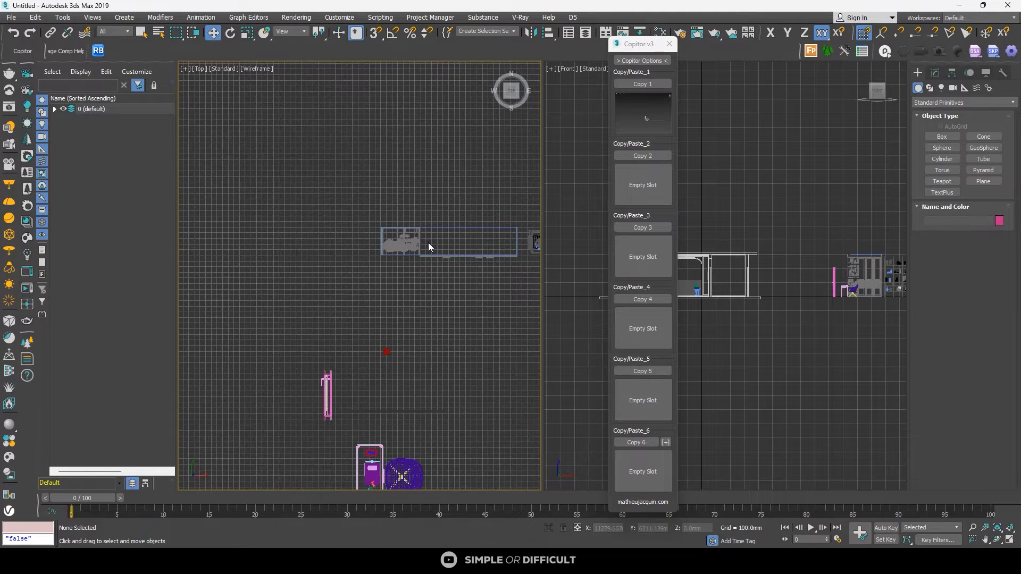
left_click(429, 243)
scroll(429, 243, "down", 3)
middle_click_drag(433, 247, 454, 285)
left_click_drag(454, 285, 282, 186)
scroll(228, 188, "up", 8)
middle_click_drag(229, 189, 270, 209)
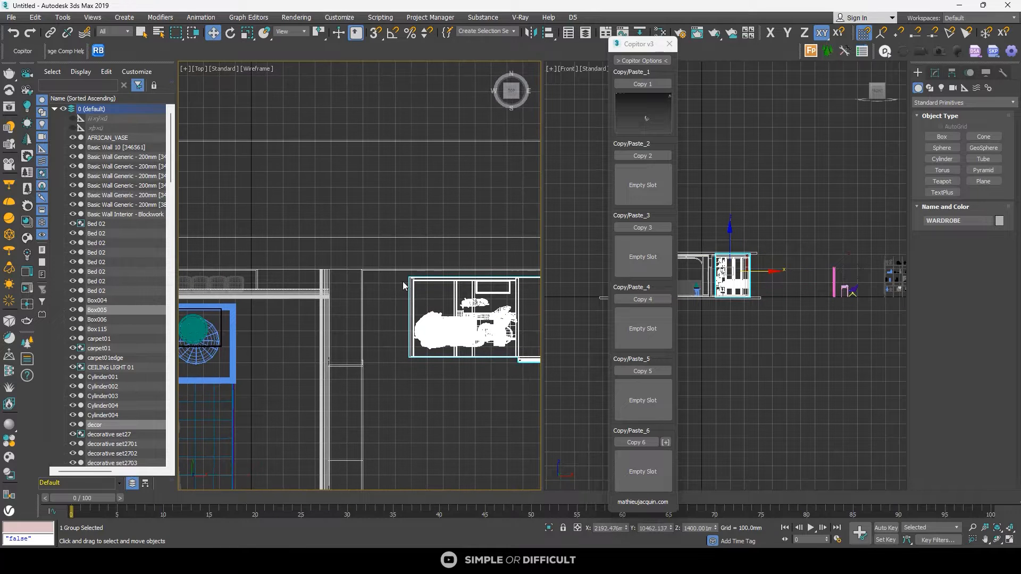
left_click_drag(411, 289, 365, 281)
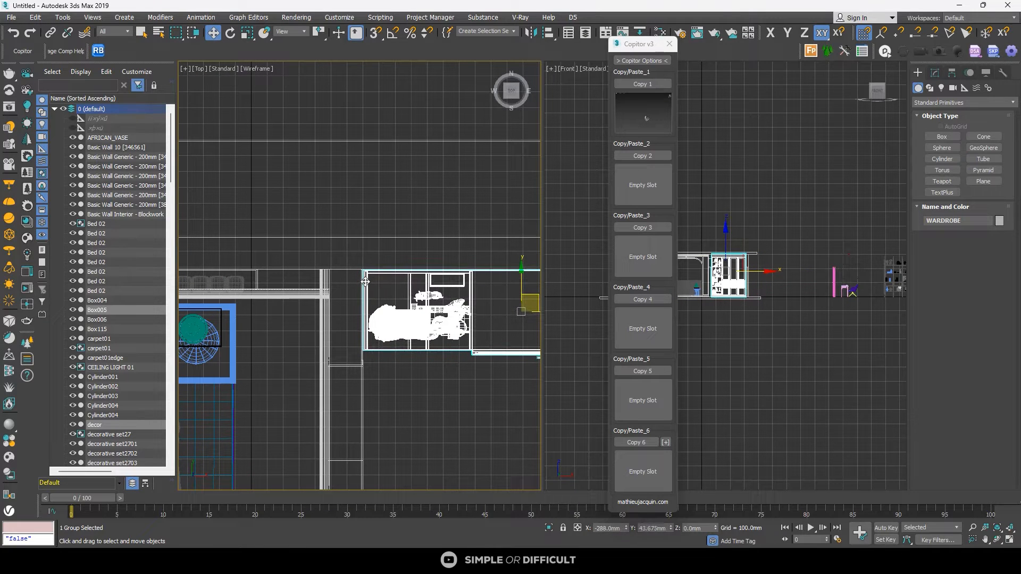
Step: Move the SHELF group into the bedroom's upper-left corner, along the headboard wall beside the left night stand
scroll(340, 218, "down", 10)
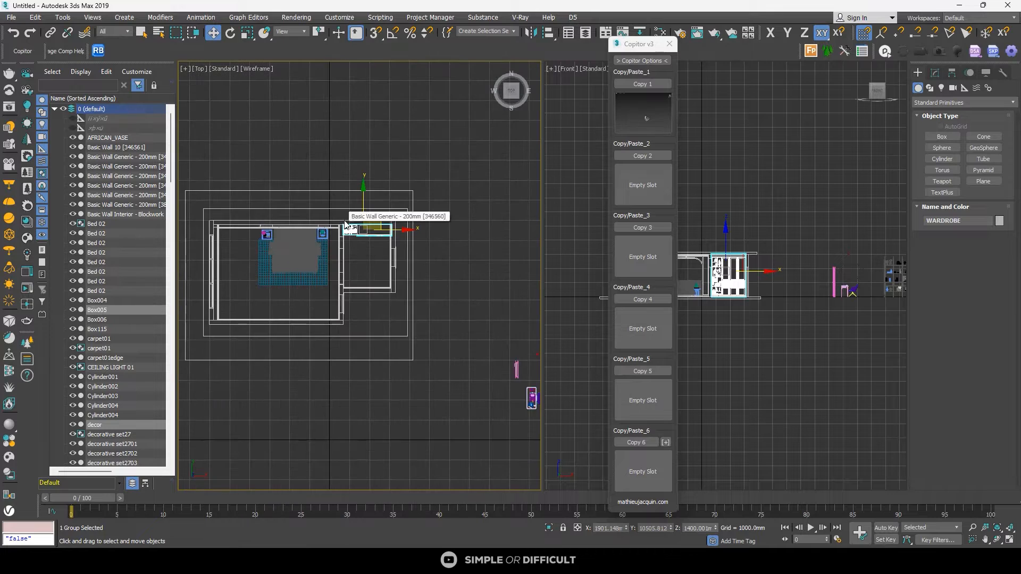
scroll(467, 281, "up", 5)
left_click(467, 282)
scroll(470, 285, "down", 4)
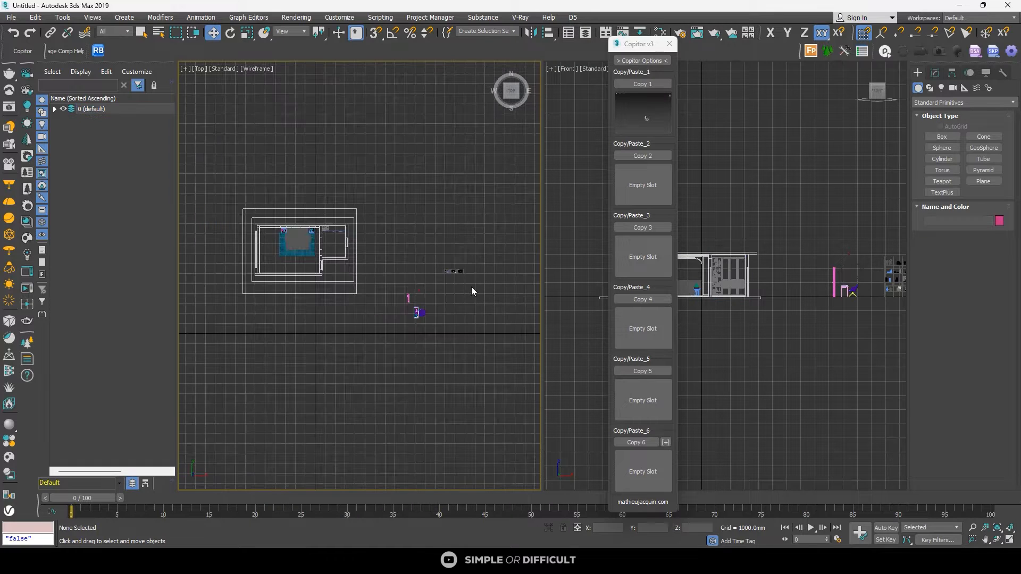
left_click_drag(429, 251, 289, 224)
scroll(290, 229, "up", 8)
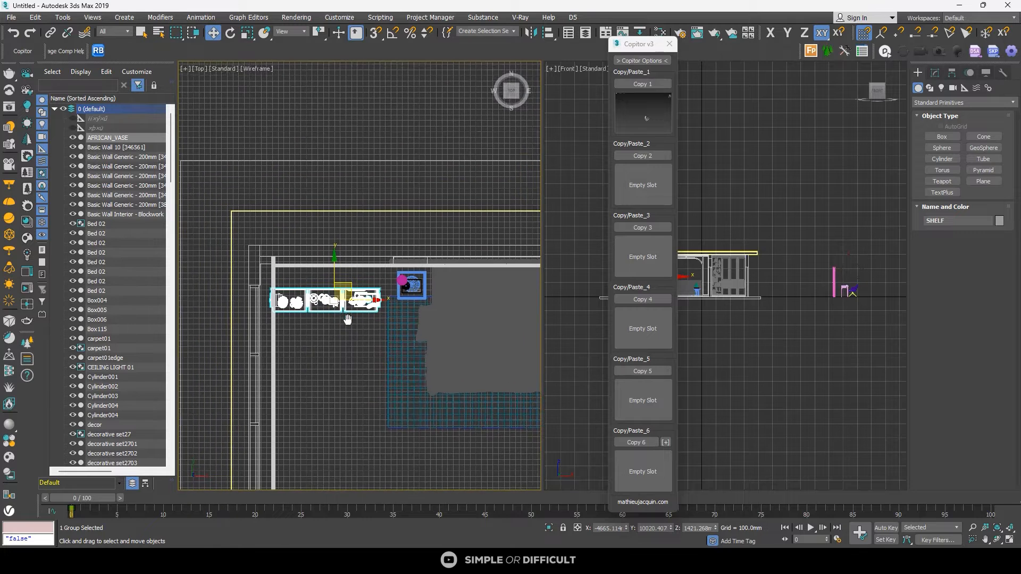
left_click_drag(354, 296, 349, 270)
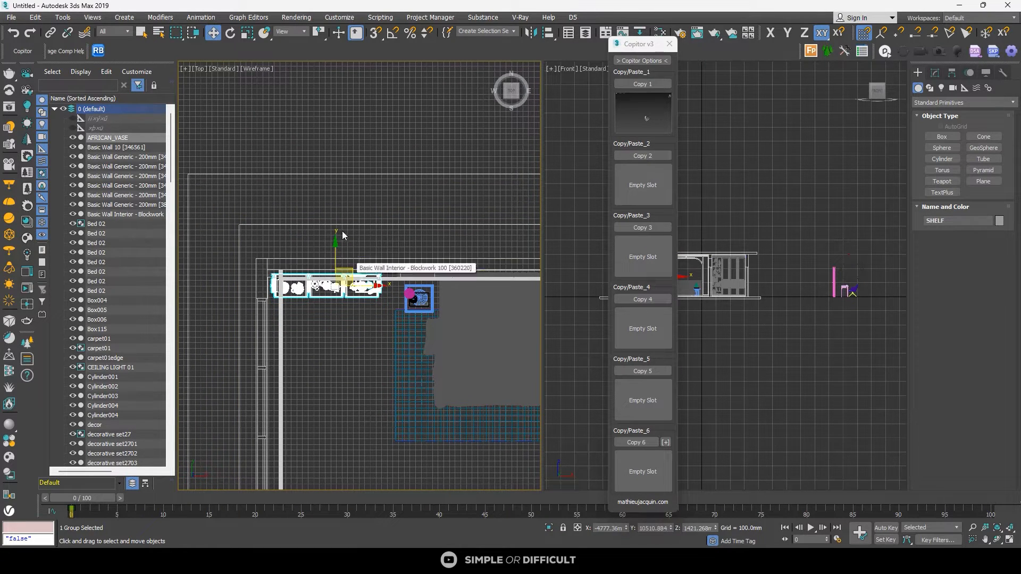
Step: Move the desk and its chair together into the small room, below the wardrobe by the wall shared with the bedroom
scroll(342, 231, "down", 5)
scroll(498, 304, "up", 4)
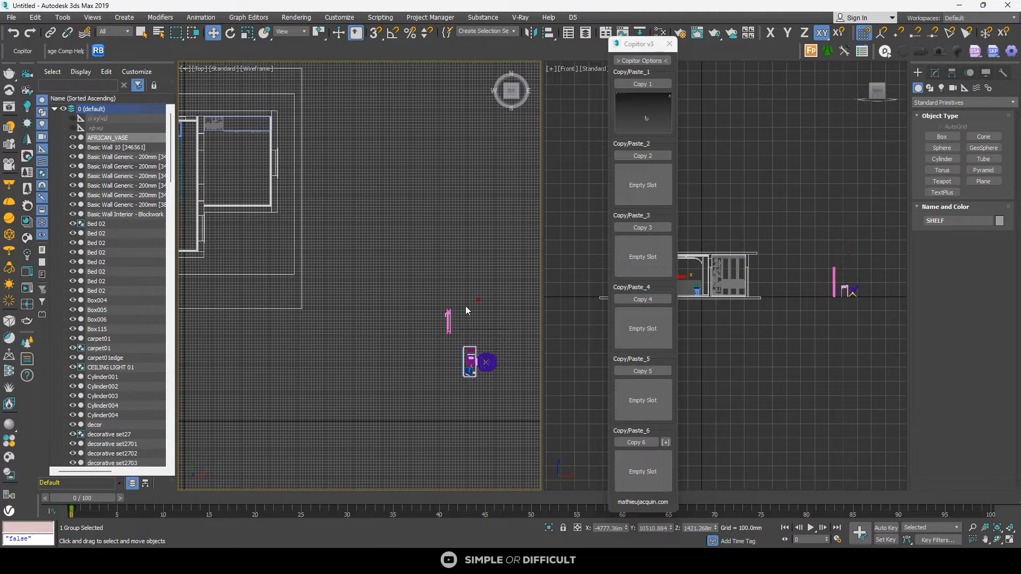
scroll(465, 306, "down", 4)
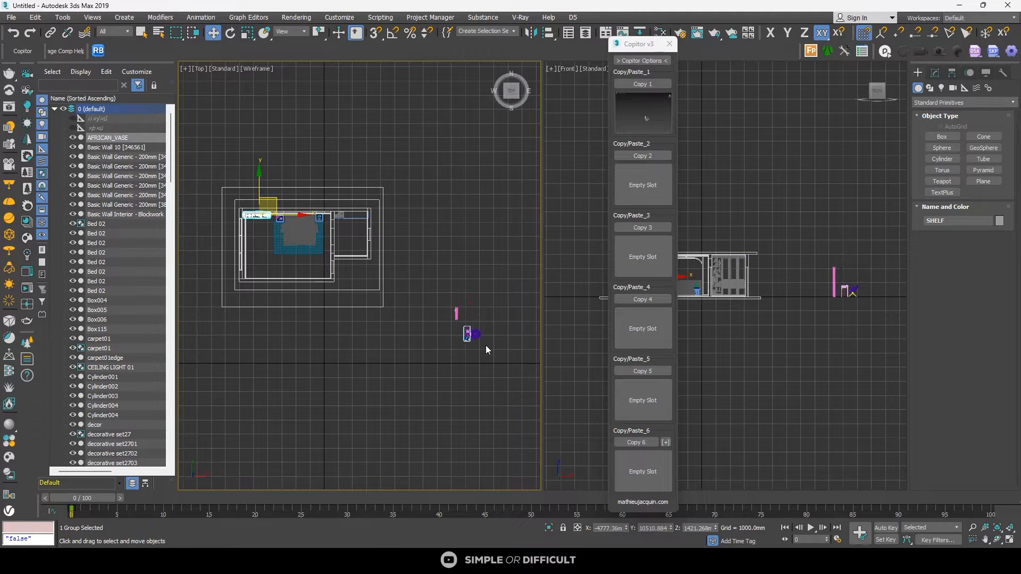
left_click_drag(486, 346, 356, 218)
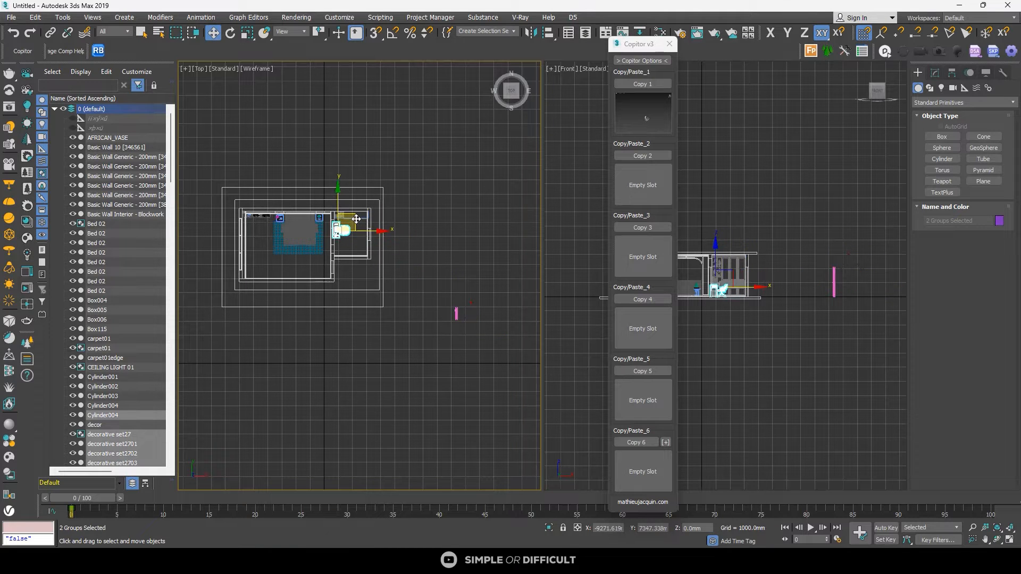
Step: Move the CEILING LIGHT 01 group from outside the building to above the middle of the bed's head end
left_click(482, 311)
scroll(482, 311, "up", 3)
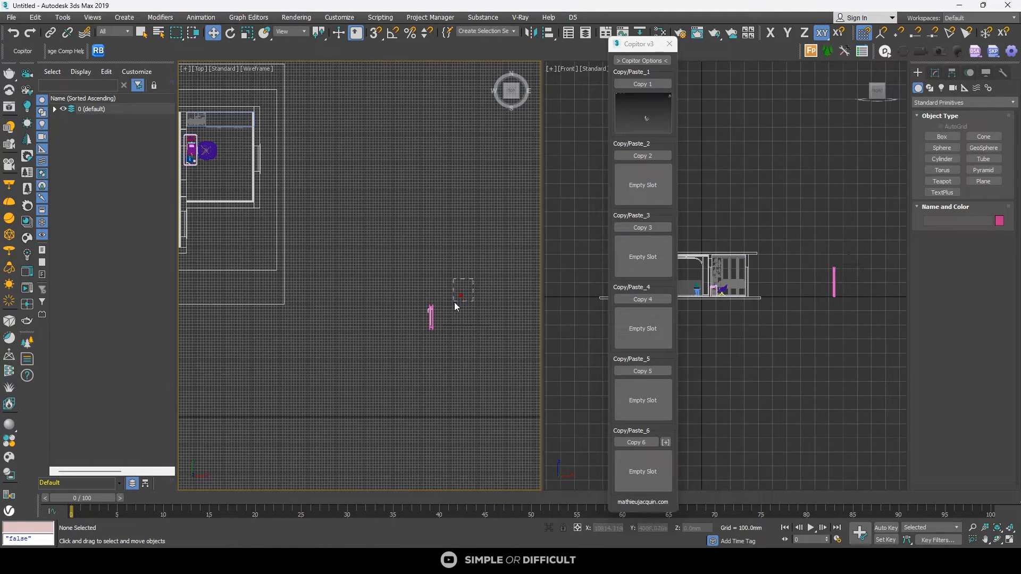
left_click(456, 301)
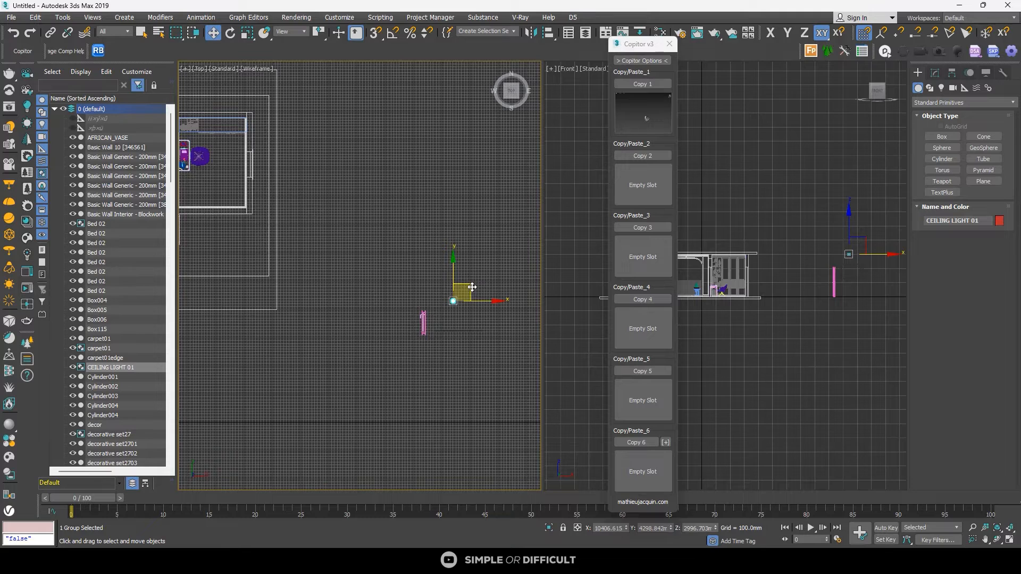
left_click_drag(472, 287, 292, 172)
scroll(457, 213, "up", 3)
scroll(538, 271, "up", 2)
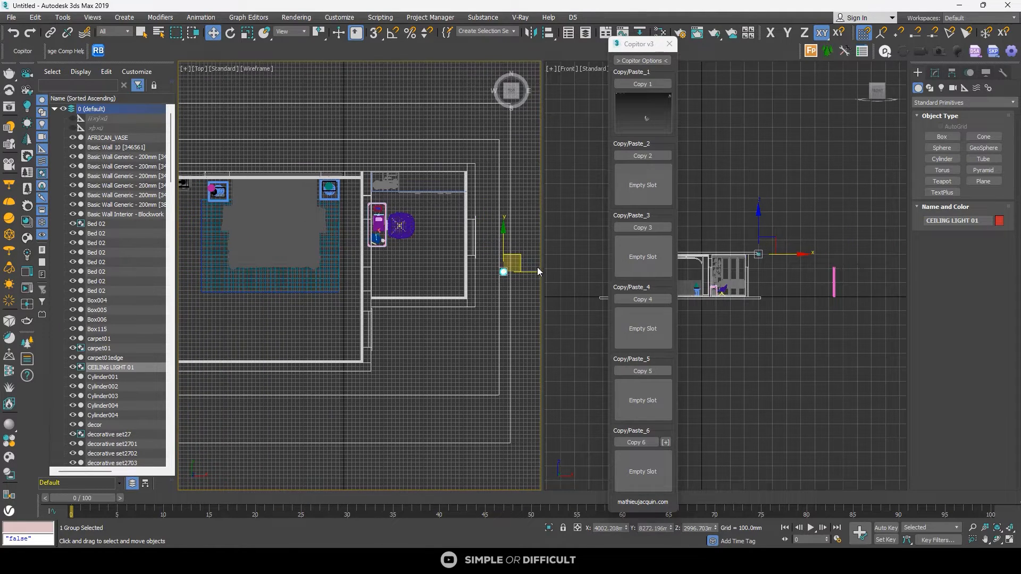
left_click_drag(520, 261, 291, 191)
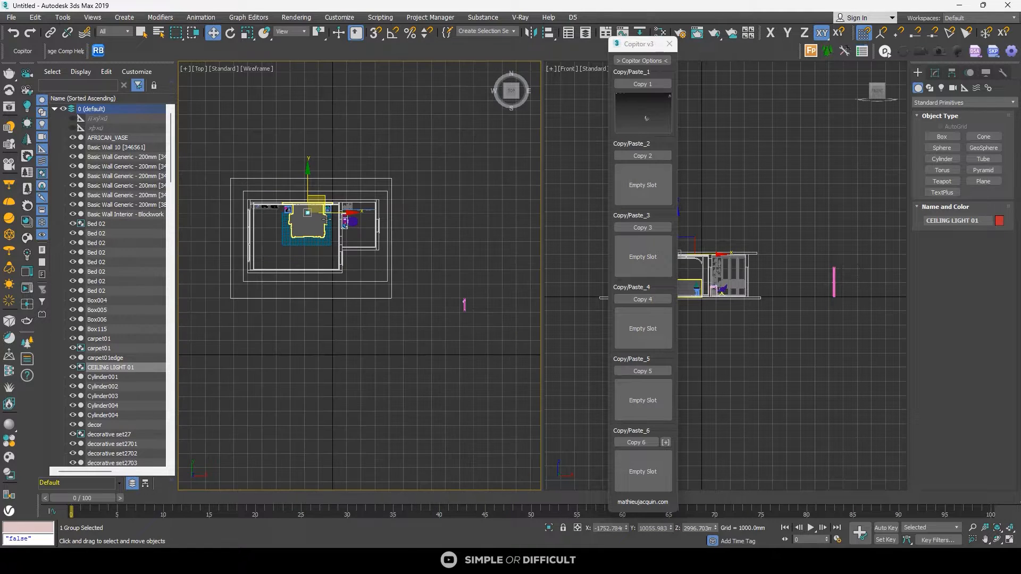
scroll(328, 219, "down", 3)
scroll(273, 222, "up", 3)
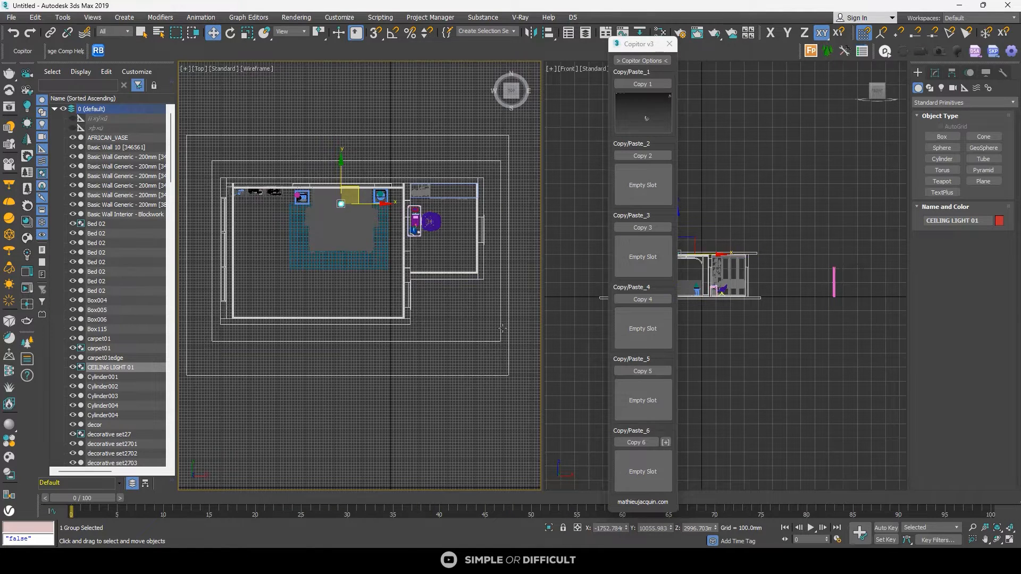
Step: Move the remaining pink model outside the building closer to the small room's outer side
scroll(438, 314, "down", 3)
middle_click_drag(426, 308, 313, 267)
left_click_drag(435, 314, 421, 211)
left_click(423, 241)
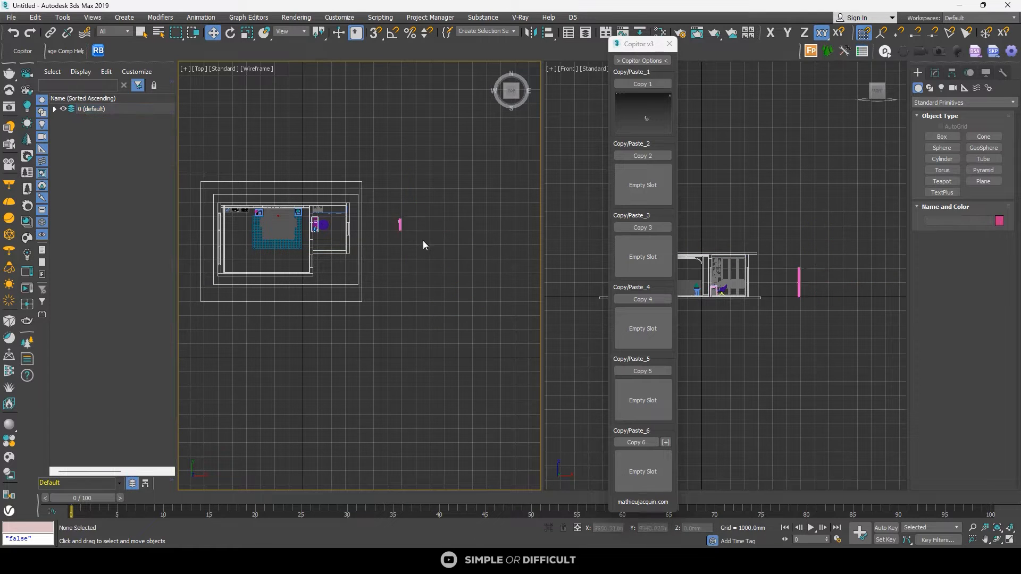
Step: Move the WALL FRAME group behind the bed and set it back along Y against the headboard wall
scroll(412, 224, "up", 5)
scroll(412, 224, "down", 4)
middle_click_drag(429, 254, 446, 279)
left_click_drag(459, 286, 375, 237)
scroll(460, 255, "down", 5)
scroll(375, 236, "up", 6)
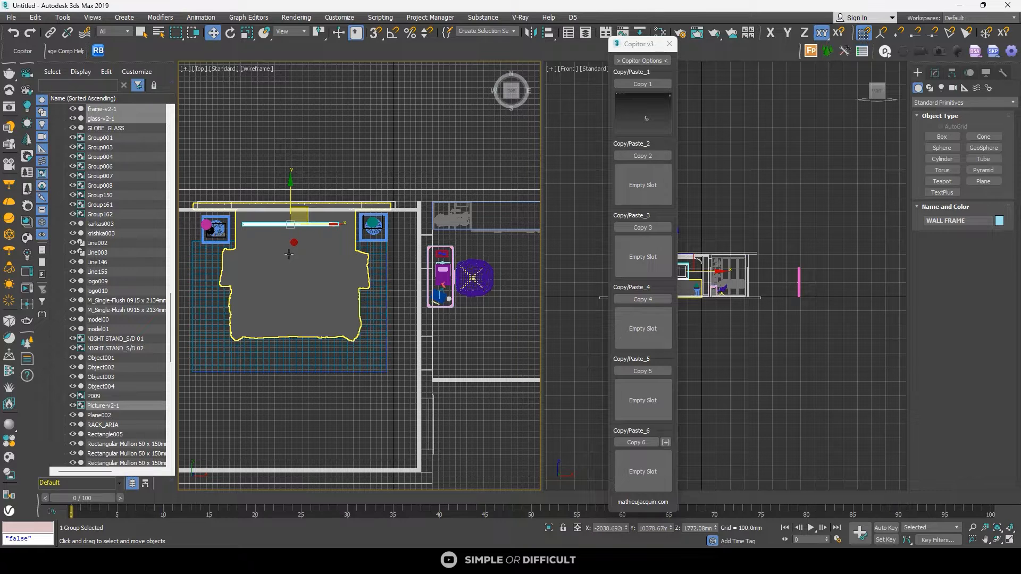
scroll(290, 210, "up", 3)
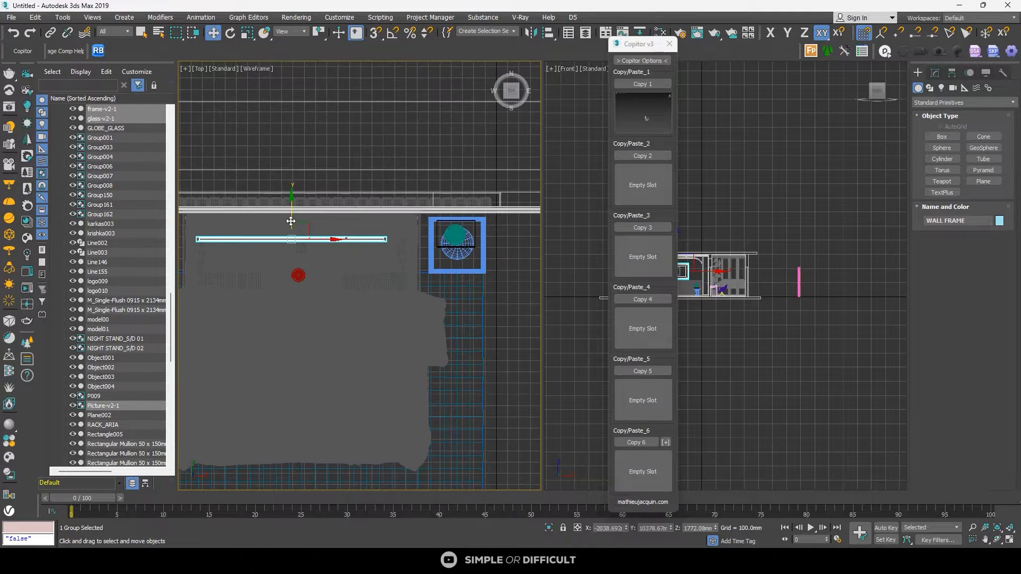
left_click_drag(291, 221, 290, 178)
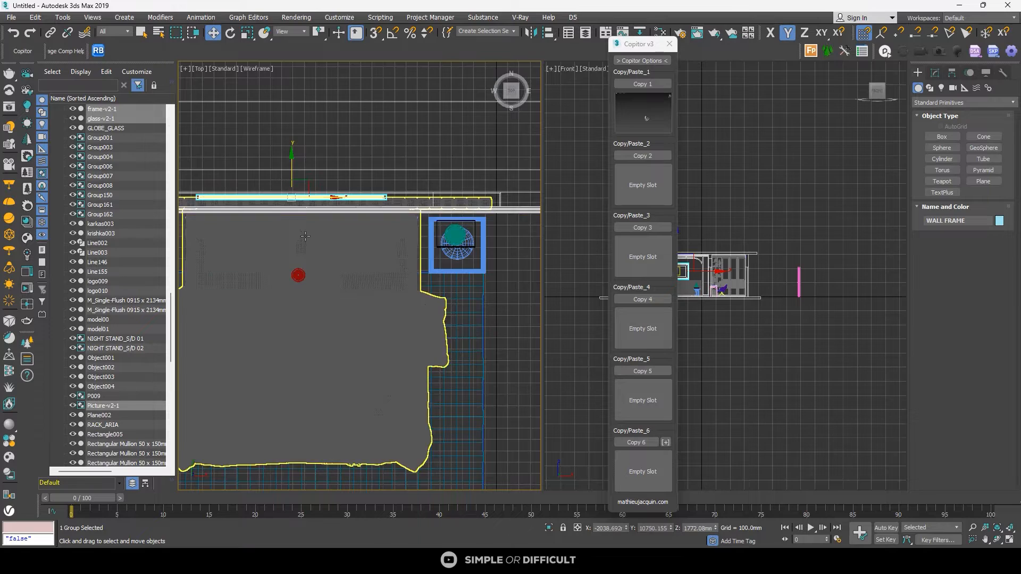
Step: Examine the WALL FRAME's placement against the headboard wall and the surrounding room layout in the plan view
scroll(304, 236, "down", 3)
scroll(292, 240, "down", 3)
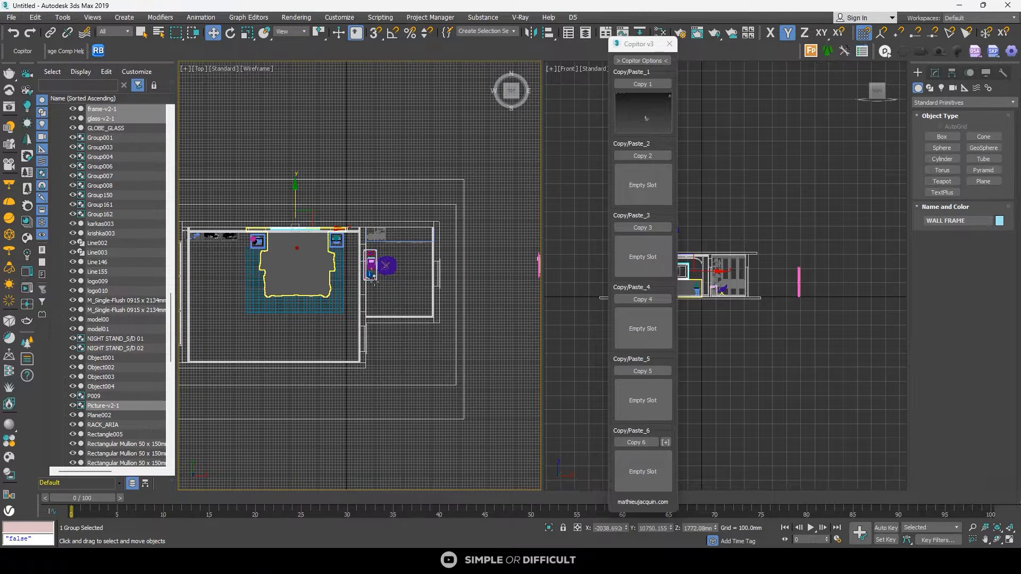
scroll(412, 273, "down", 2)
scroll(404, 271, "up", 4)
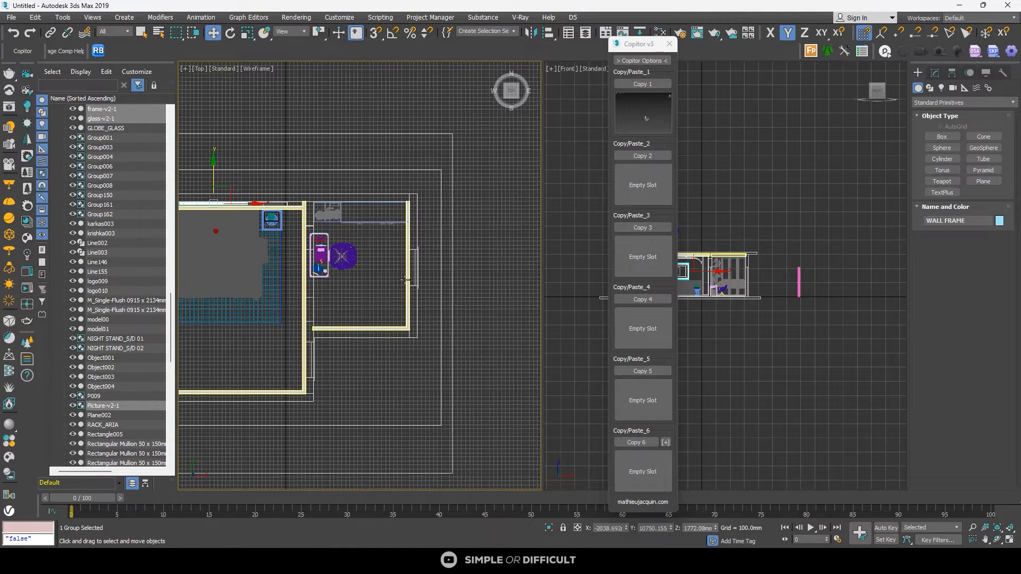
scroll(308, 358, "down", 3)
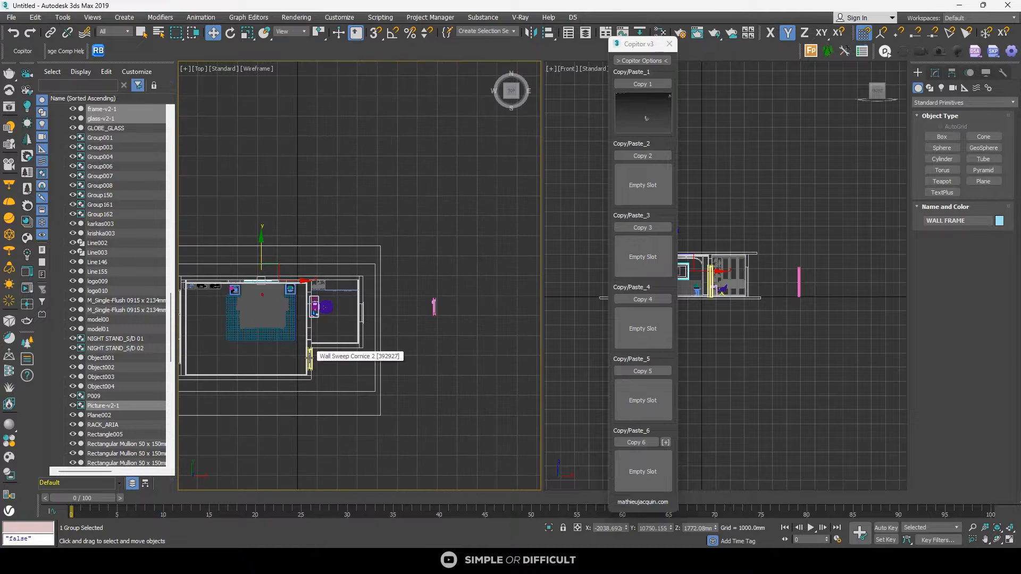
scroll(269, 277, "up", 5)
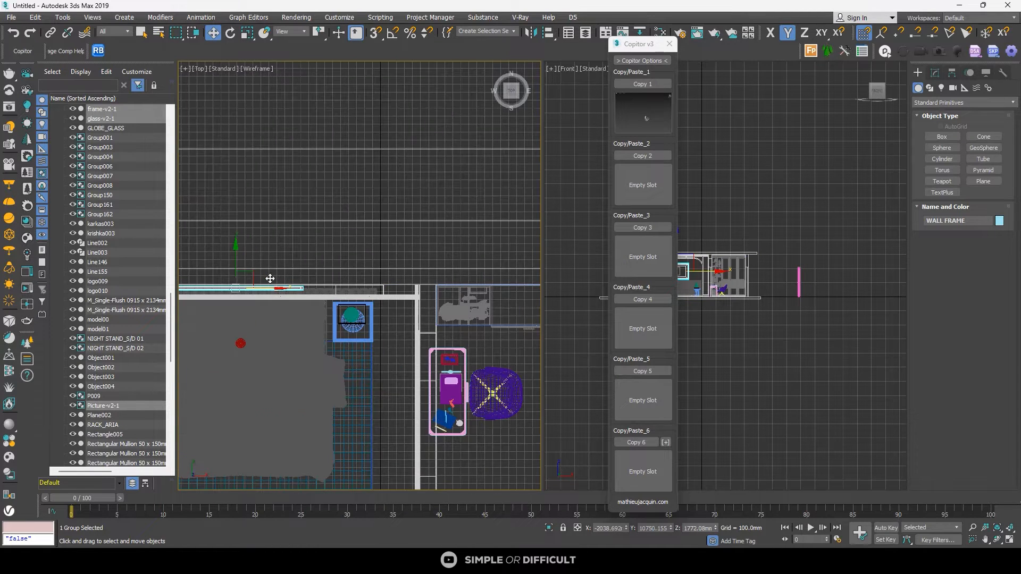
scroll(244, 274, "up", 3)
middle_click_drag(261, 271, 388, 263)
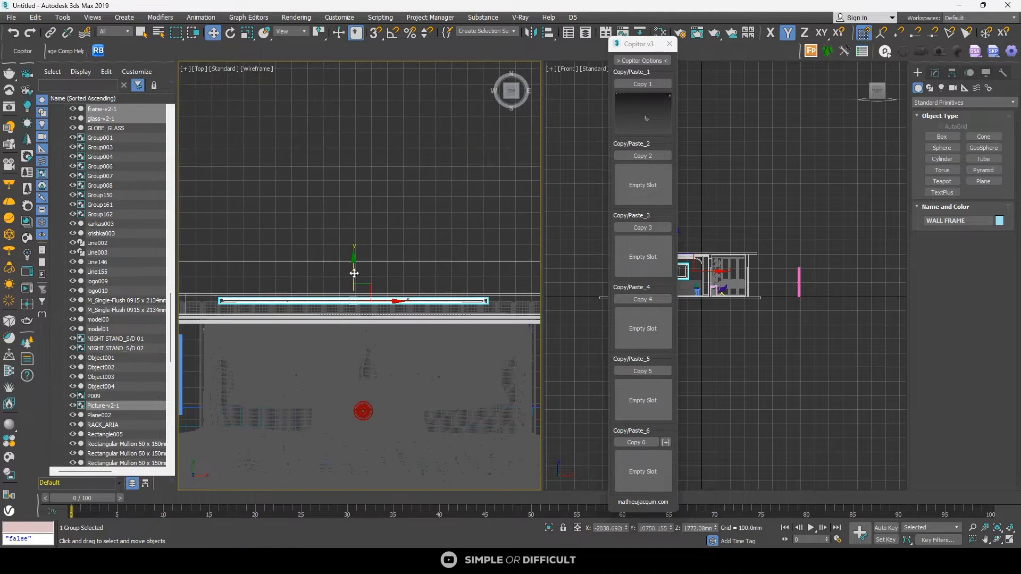
scroll(348, 282, "up", 3)
scroll(339, 281, "down", 5)
scroll(339, 280, "down", 2)
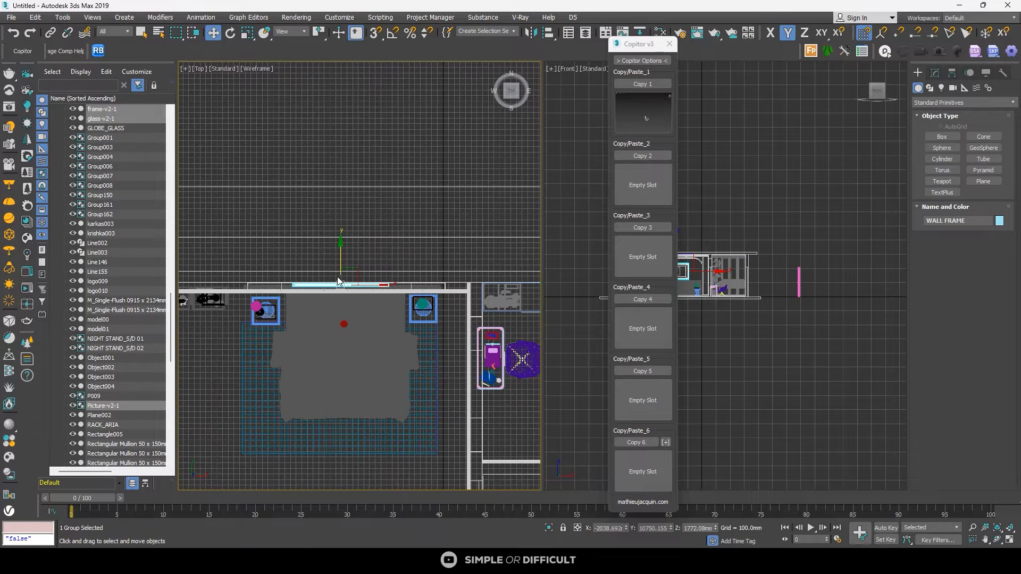
Step: Close the Copitor v3 window and clear the selection of the WALL FRAME group
left_click(669, 43)
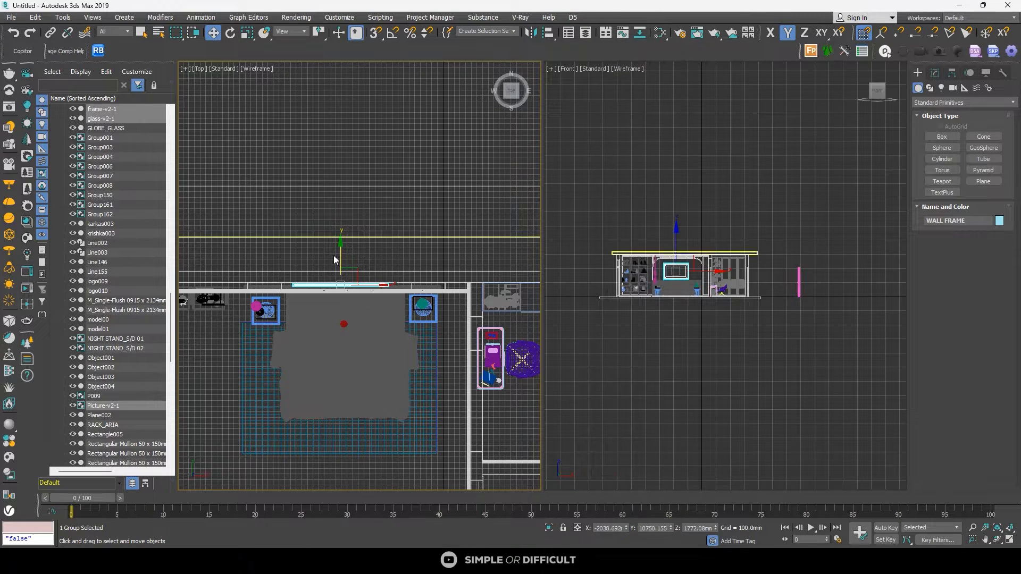
scroll(308, 197, "down", 6)
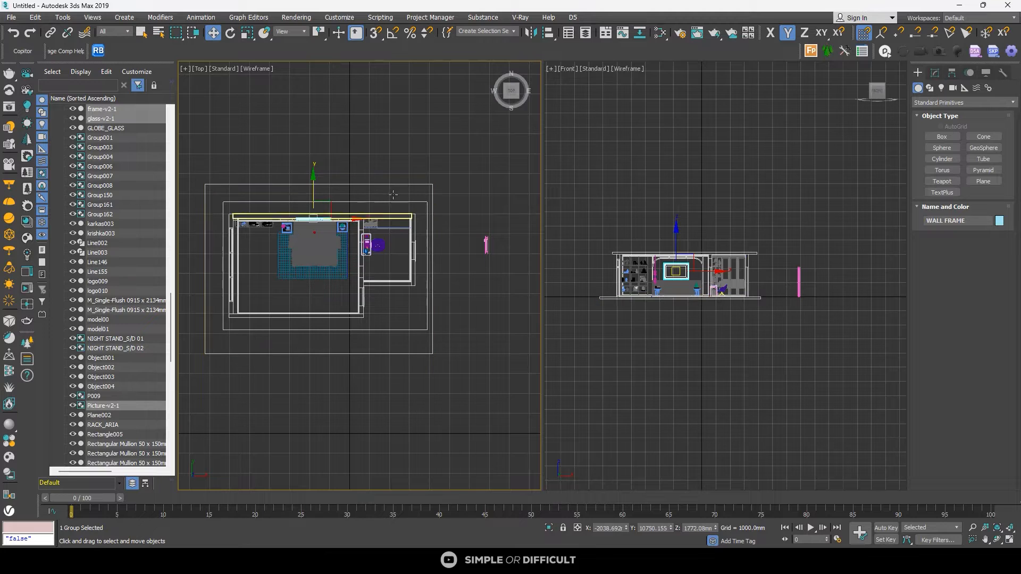
left_click(401, 165)
scroll(323, 241, "up", 8)
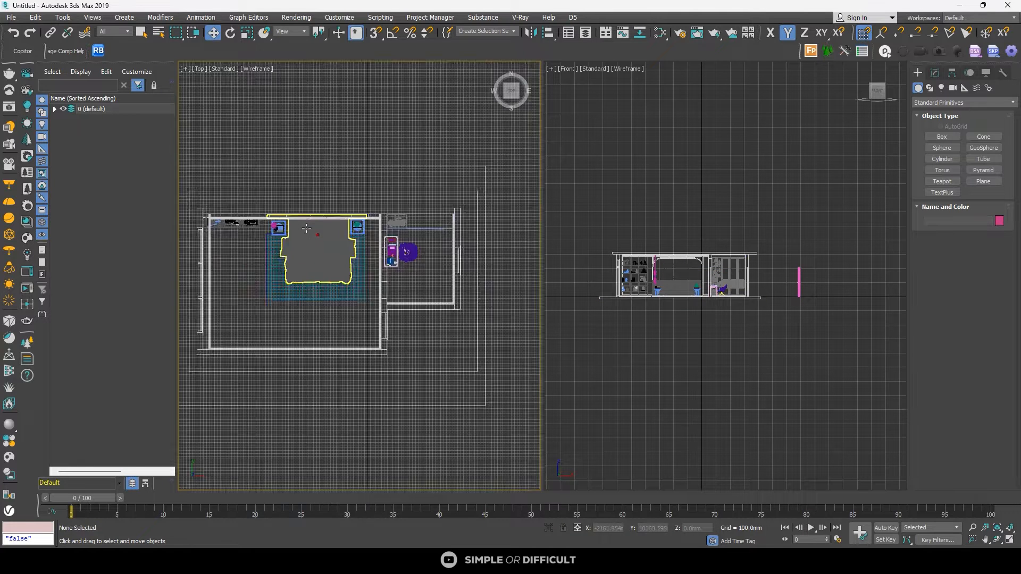
scroll(323, 241, "down", 4)
scroll(323, 241, "down", 3)
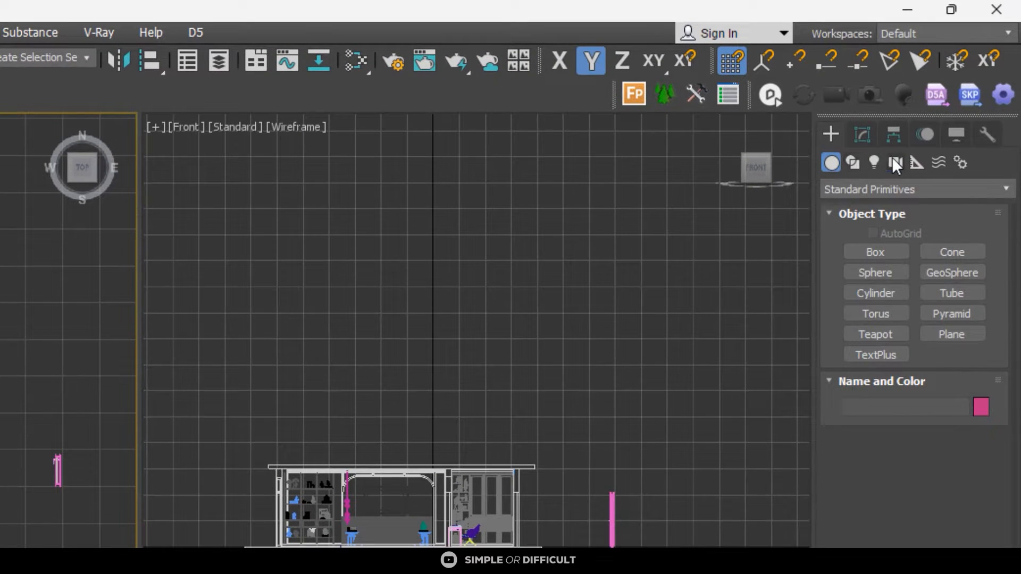
Step: Create a targeted CoronaCam at the foot of the bed, aimed toward the headboard, with a target distance of about 998 mm
left_click(896, 162)
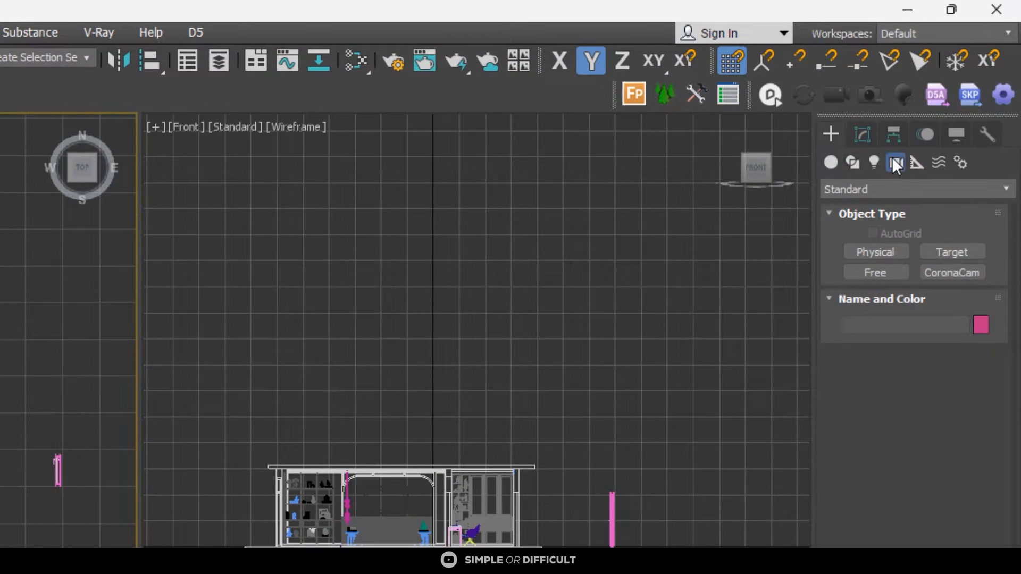
left_click(956, 275)
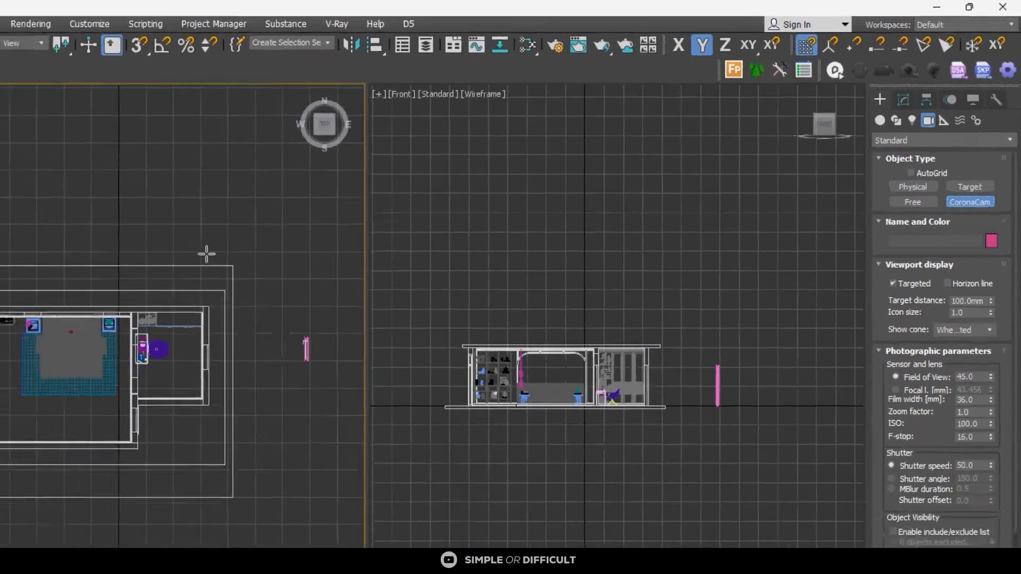
scroll(43, 400, "up", 5)
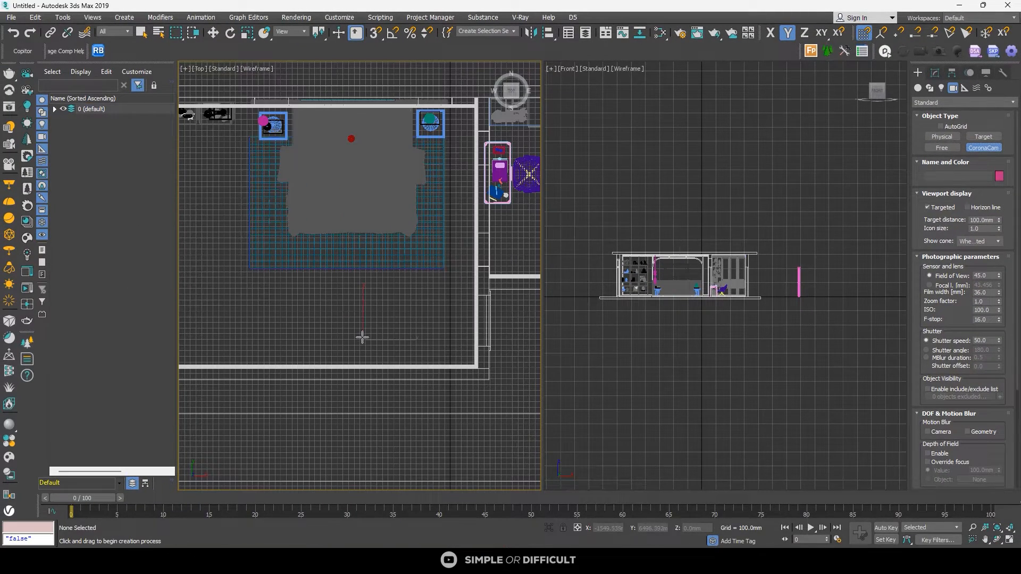
left_click_drag(363, 337, 365, 286)
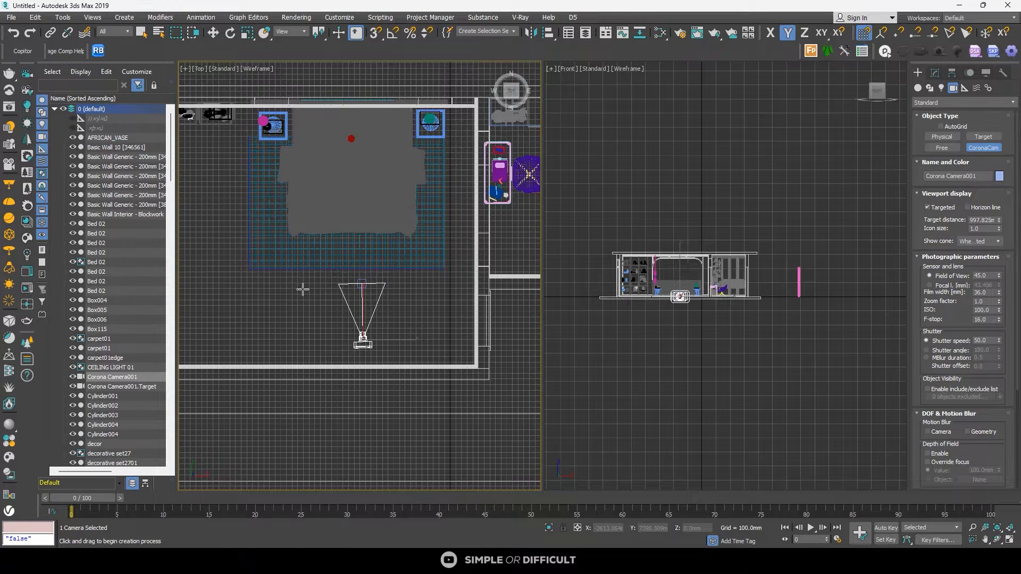
Step: Hide the grid in both the Top and Front viewports
key("g")
middle_click(682, 308)
key("g")
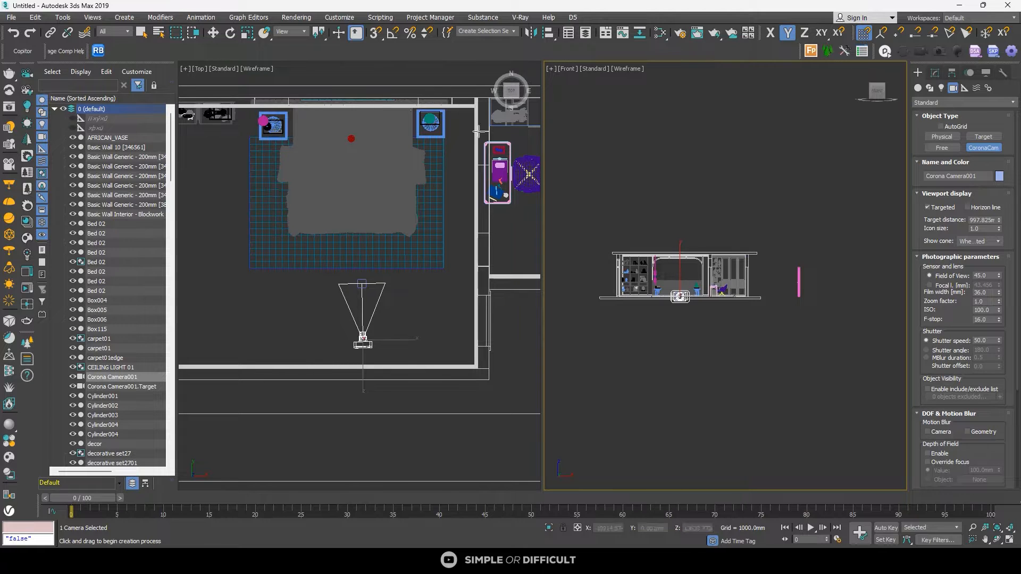
left_click(213, 33)
left_click(364, 353)
scroll(364, 354, "up", 4)
left_click(313, 301)
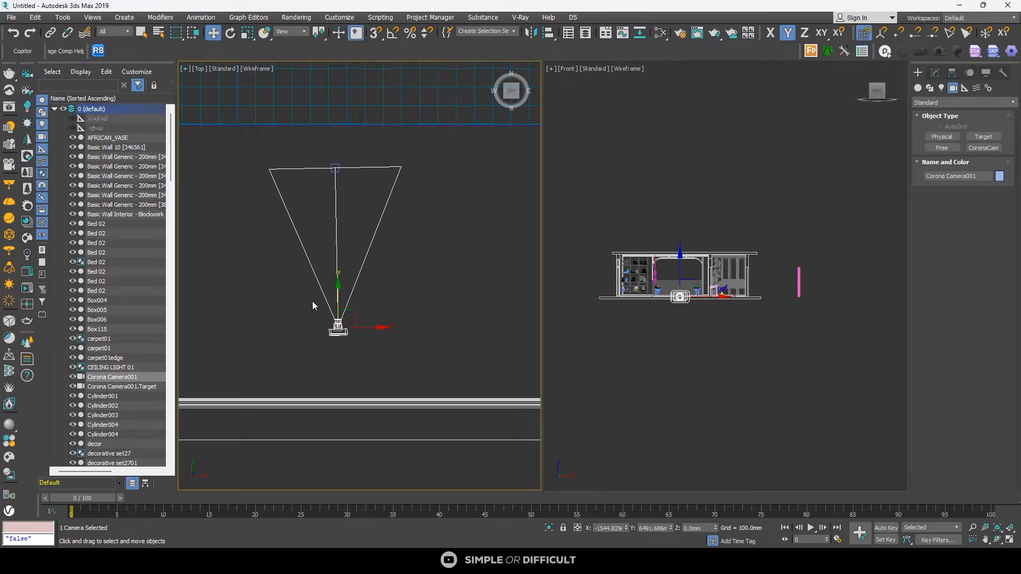
left_click(383, 343)
left_click(349, 332)
left_click(547, 33)
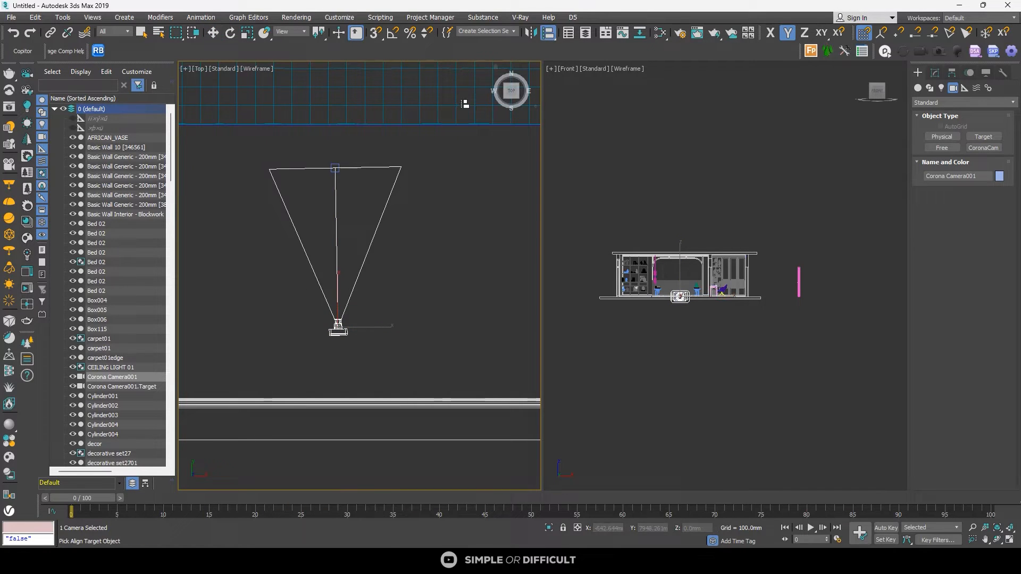
left_click(336, 169)
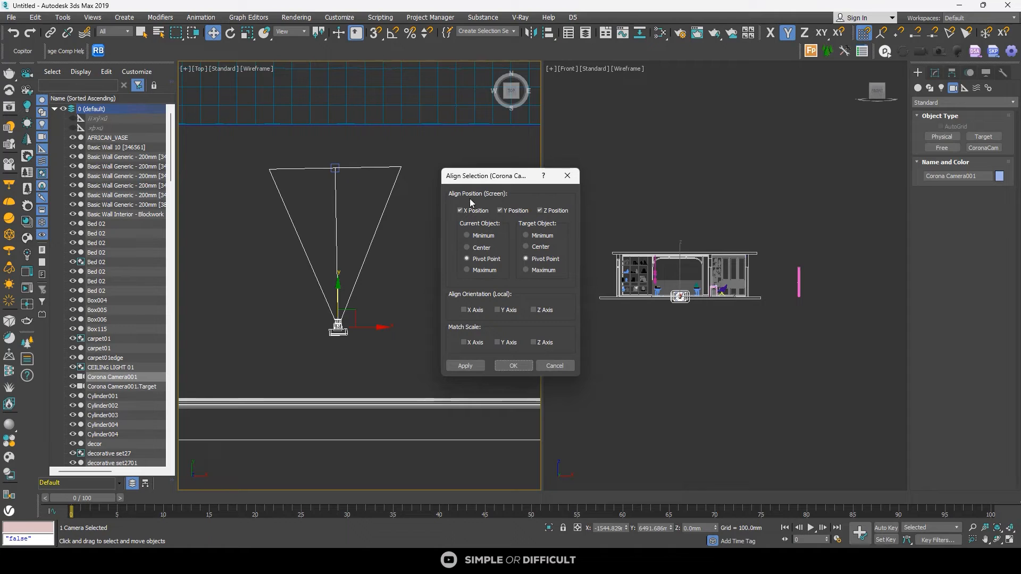
left_click(514, 211)
left_click(514, 211)
left_click(463, 210)
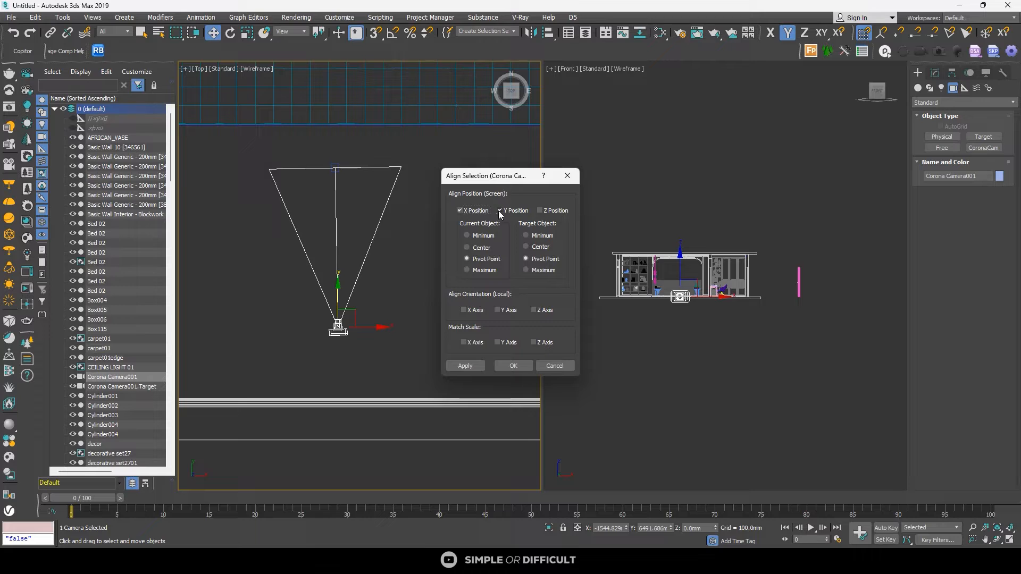
left_click(468, 310)
left_click(568, 176)
left_click(361, 308)
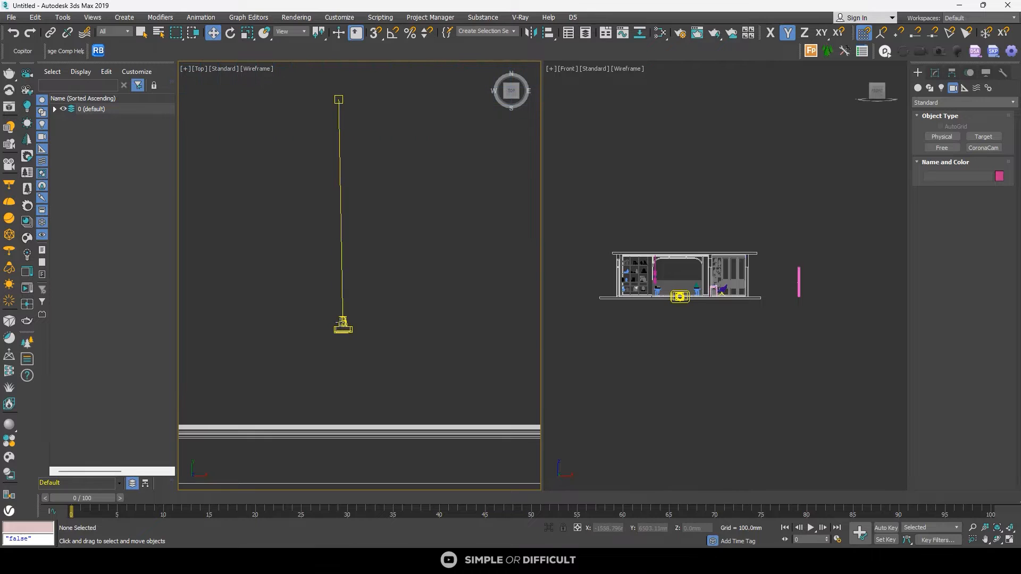
Step: Align the Corona camera to its target in X and Z position, pivot point to pivot point, leaving Y out
left_click(343, 324)
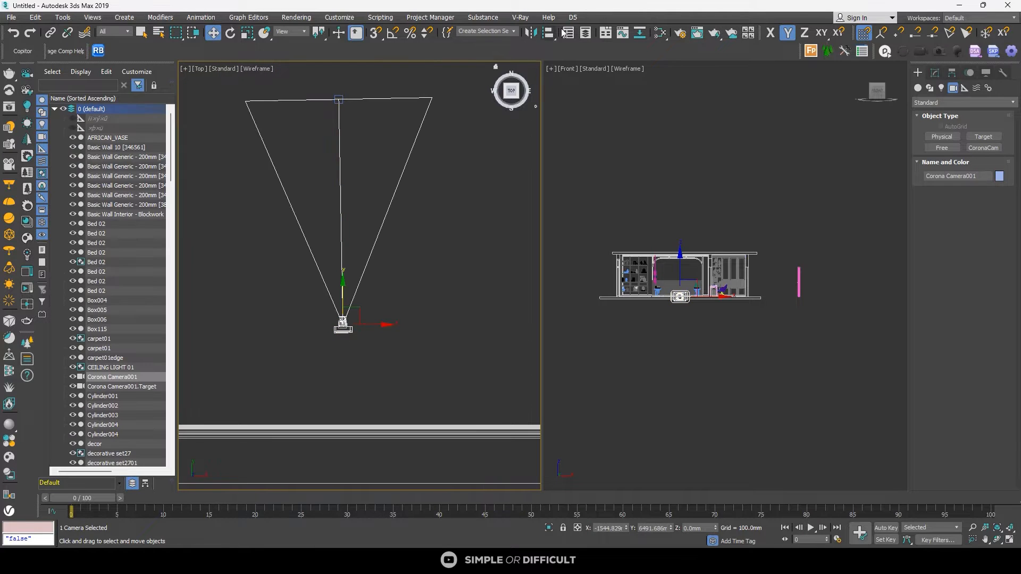
left_click(555, 32)
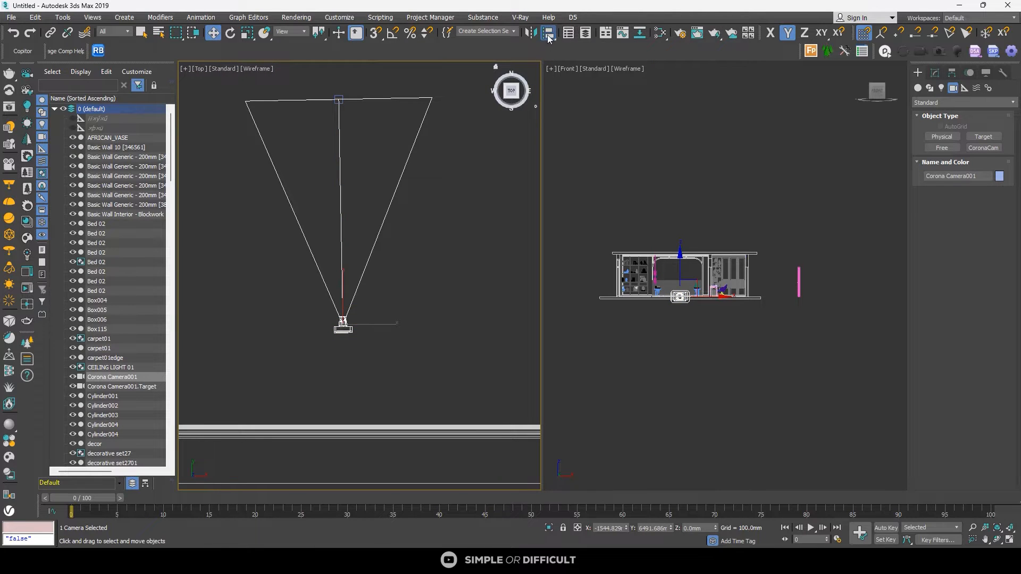
left_click(341, 99)
left_click(506, 210)
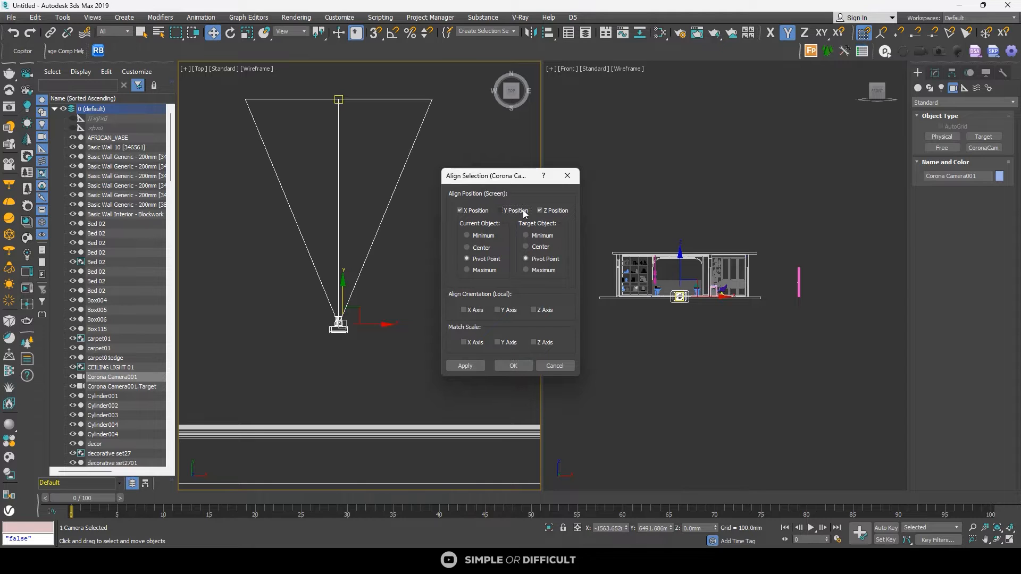
left_click(464, 366)
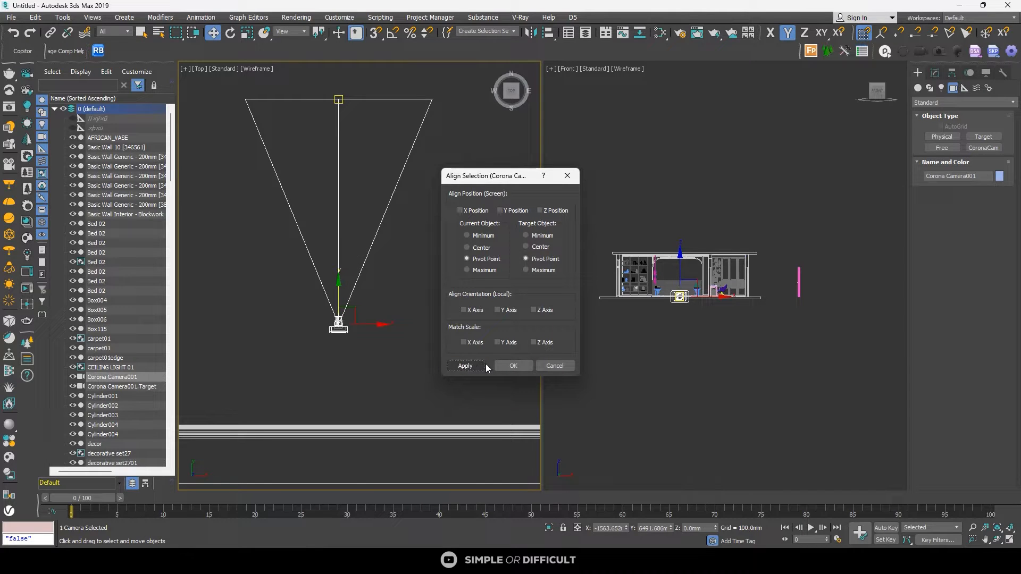
left_click(513, 365)
scroll(371, 253, "down", 2)
left_click(413, 261)
scroll(400, 279, "down", 2)
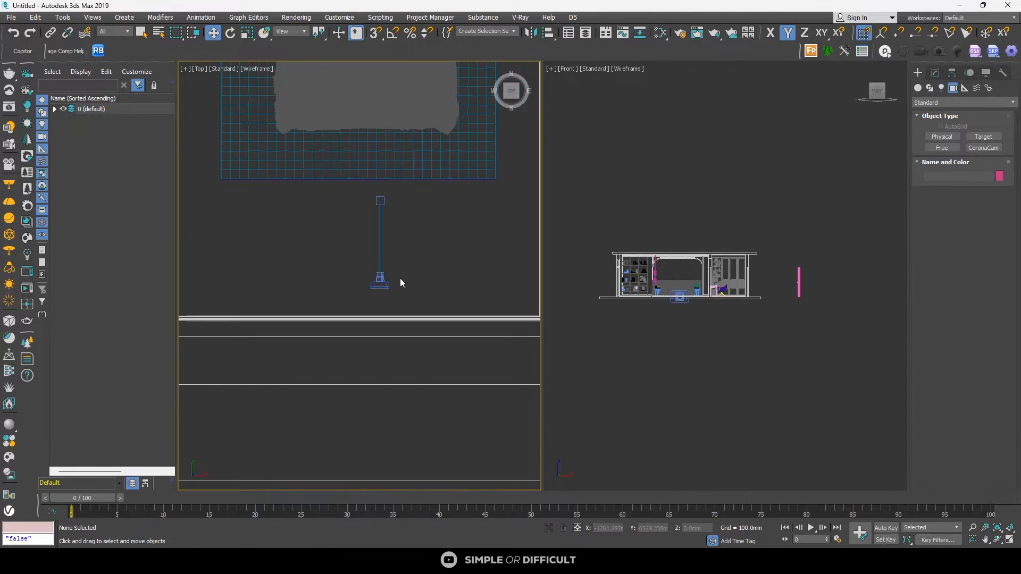
Step: Turn off the Targeted option of the Corona camera at the foot of the bed
left_click(377, 284)
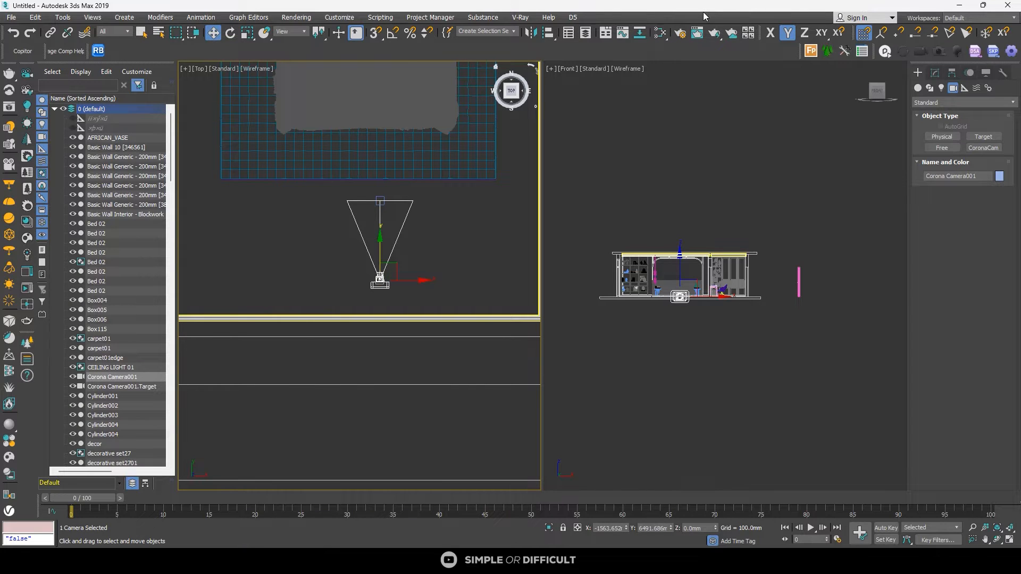
left_click(937, 72)
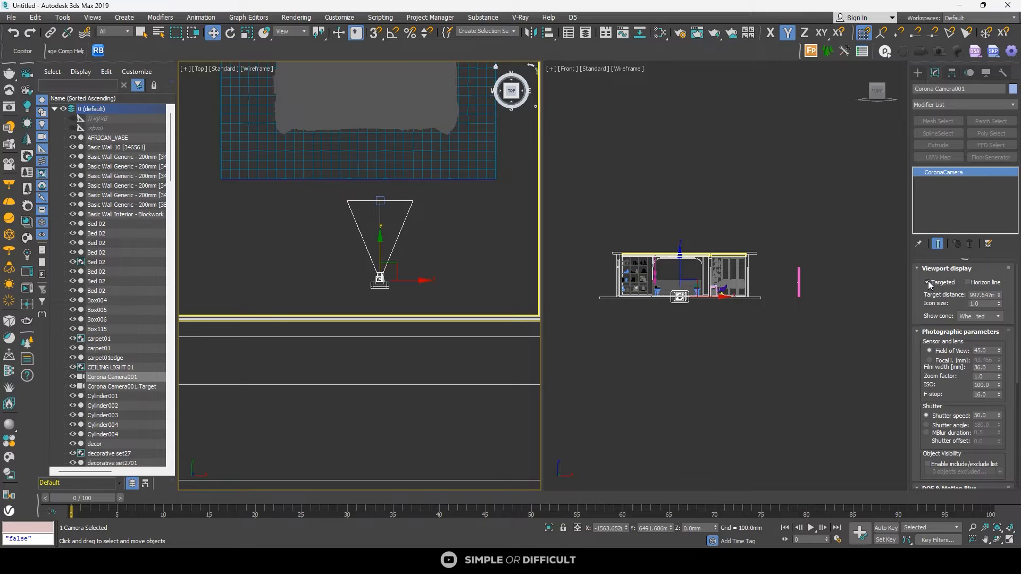
left_click(929, 283)
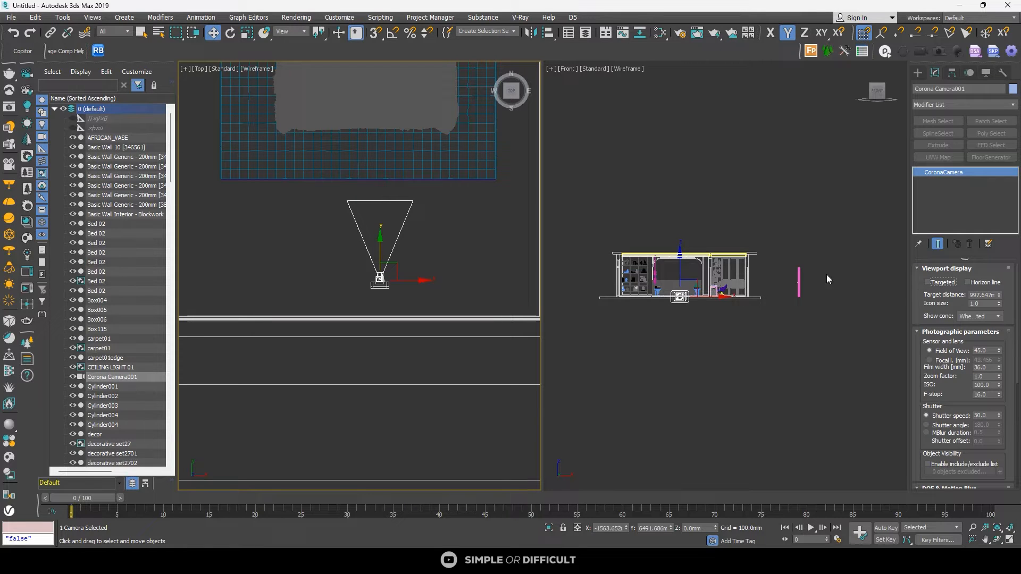
Step: Switch the Front viewport to the Corona camera's view and show its safe frames
right_click(709, 209)
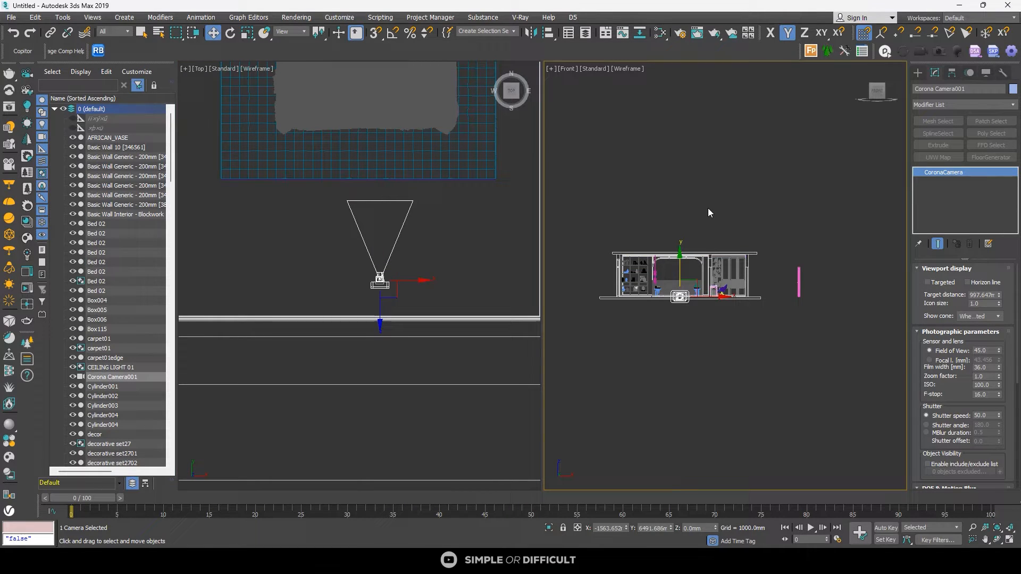
key("c")
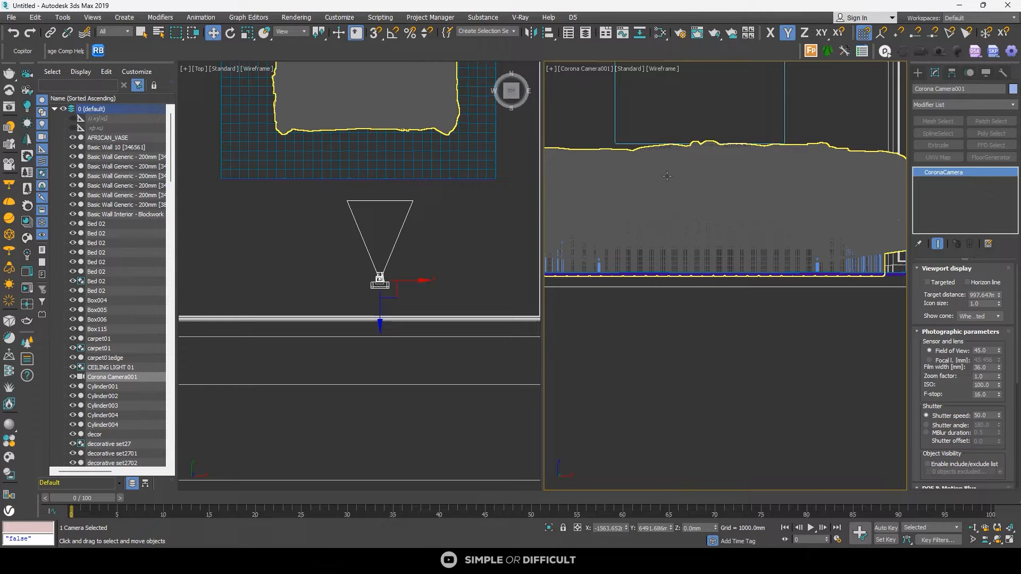
key("shift+f")
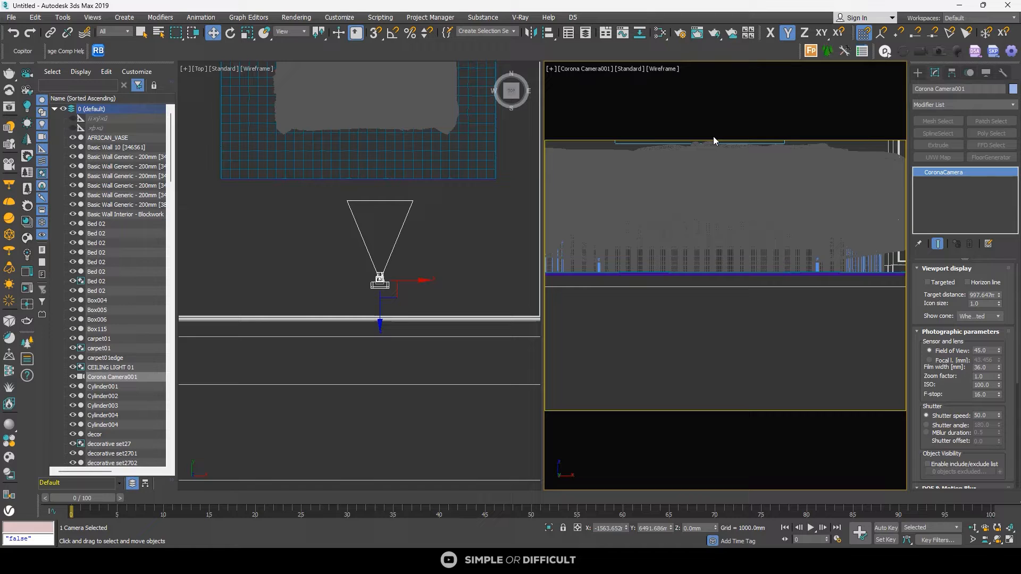
Step: Set the render output size to the 35mm 1.316:1 Full Aperture (cine) preset and close the render setup
left_click(679, 34)
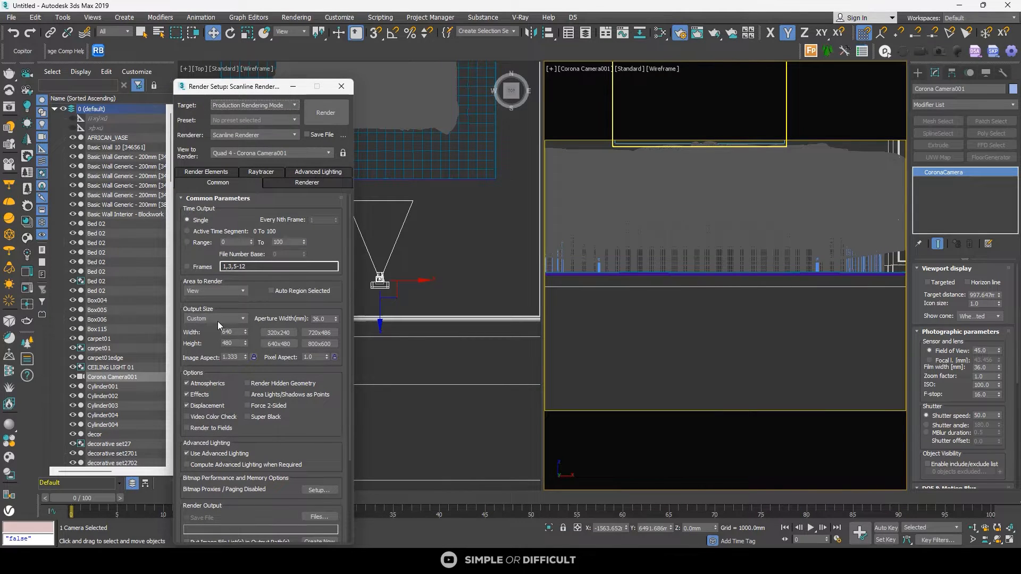
left_click(218, 321)
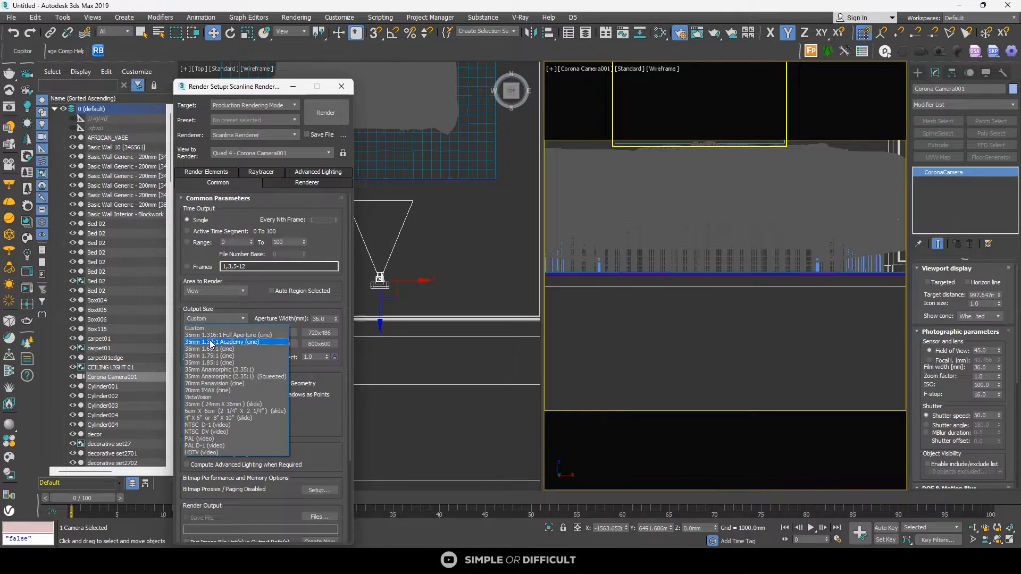
left_click(212, 336)
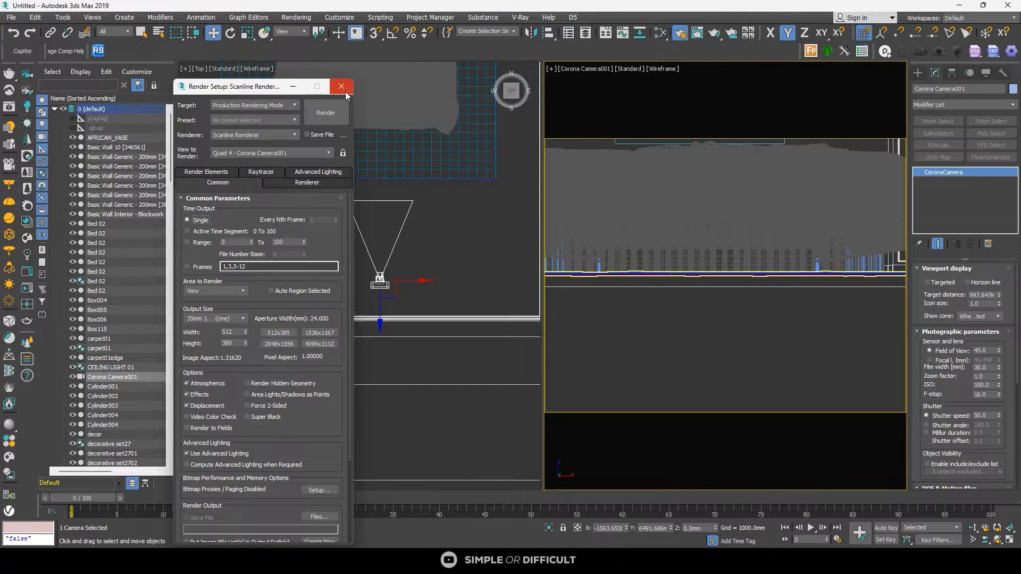
left_click(341, 87)
Step: Raise the Corona camera to a Z height of 900 mm
left_click(423, 235)
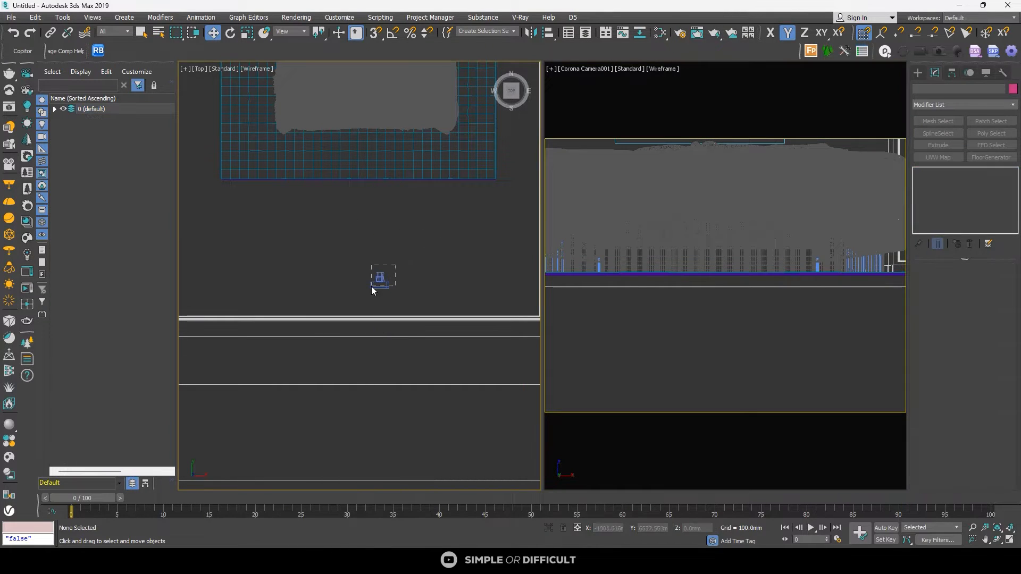
left_click(380, 280)
scroll(380, 279, "down", 2)
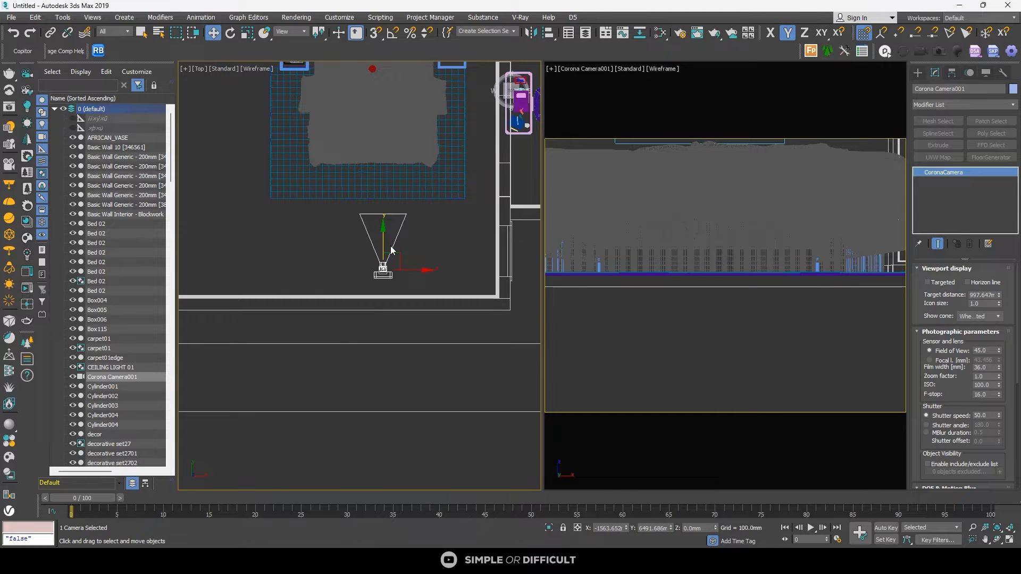
double_click(697, 527)
type("900")
key("Return")
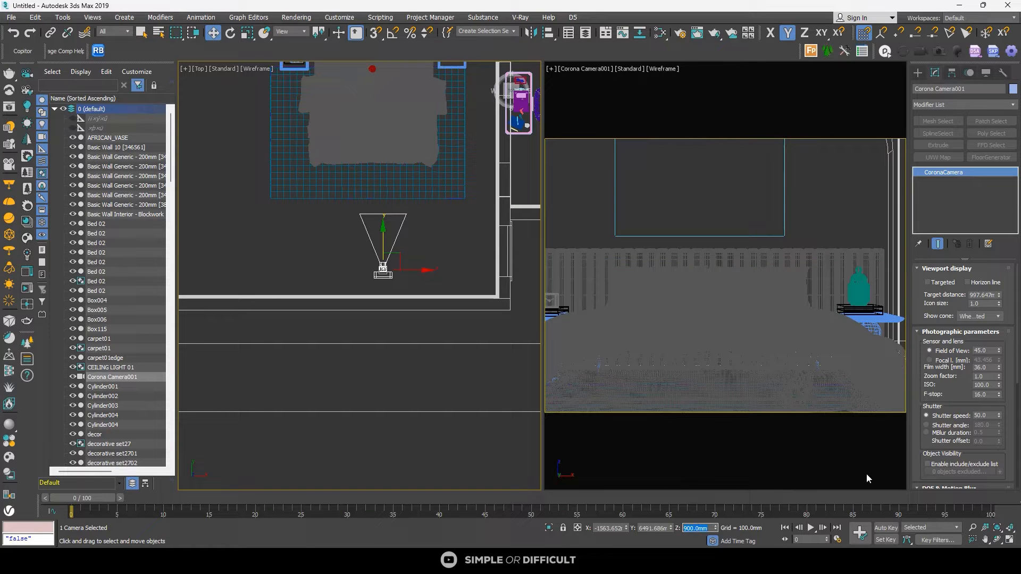
Step: Display the camera viewport in Clay shading with Edged Faces turned on
left_click(774, 224)
left_click(662, 68)
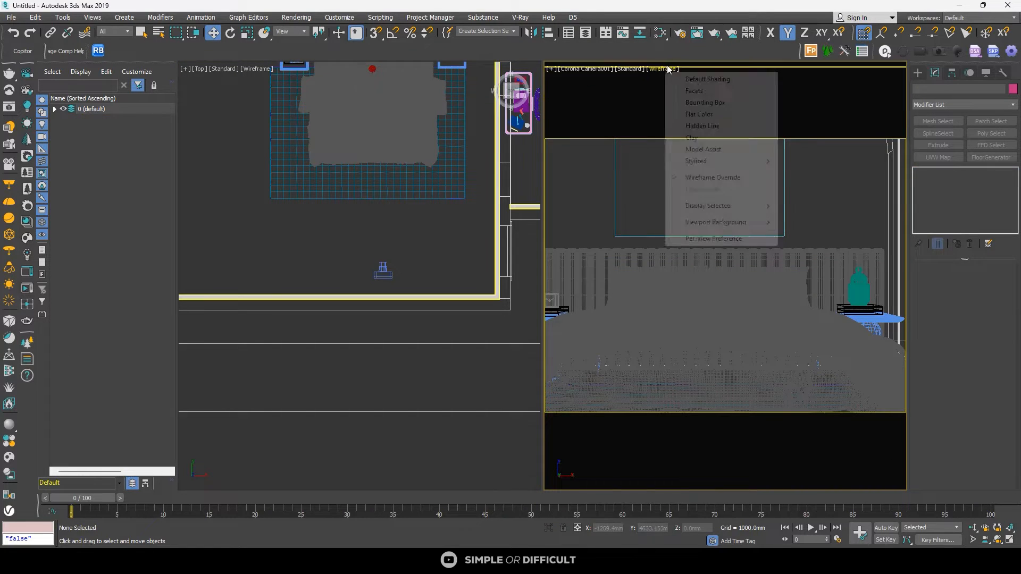
left_click(697, 137)
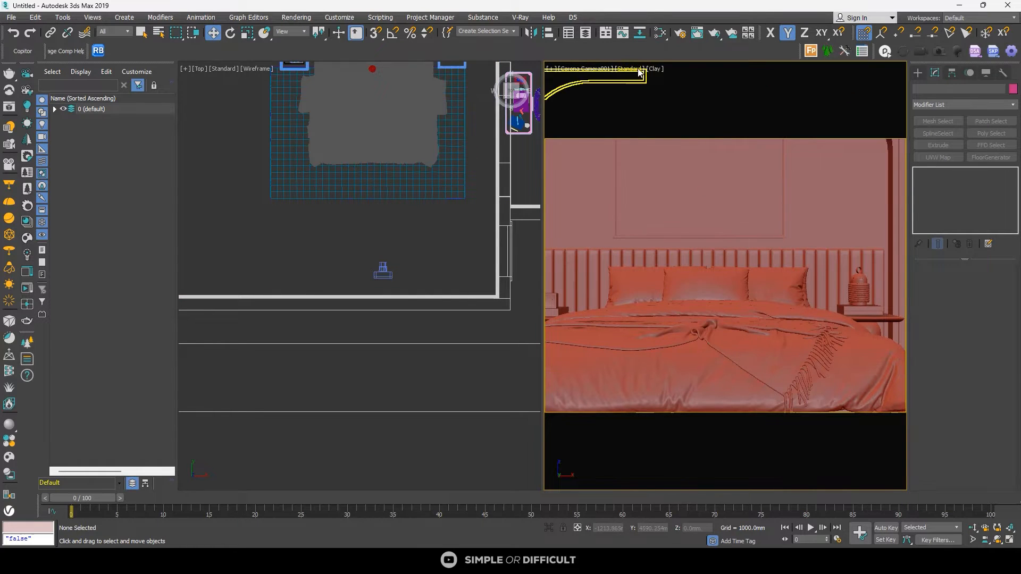
left_click(600, 69)
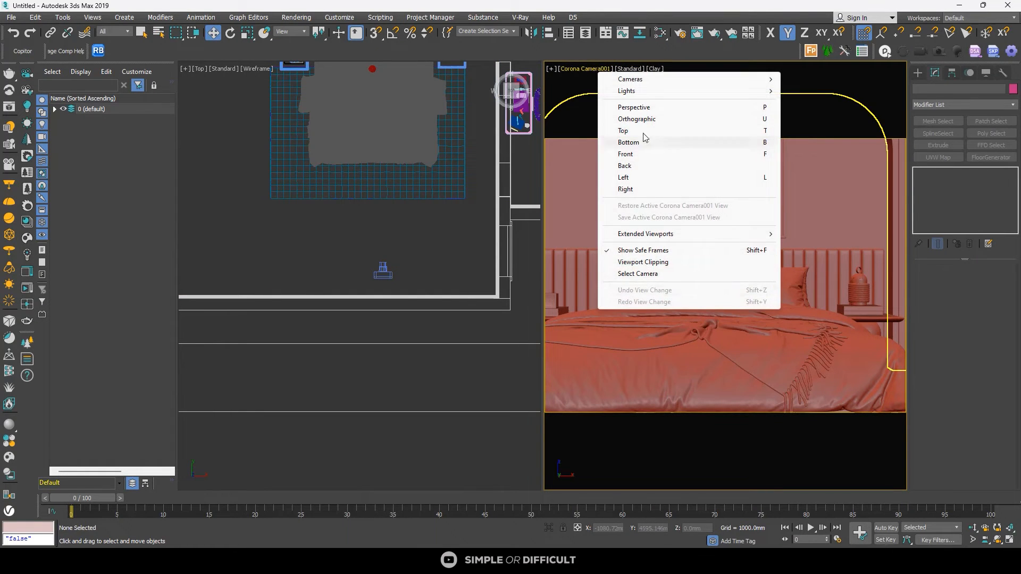
left_click(654, 69)
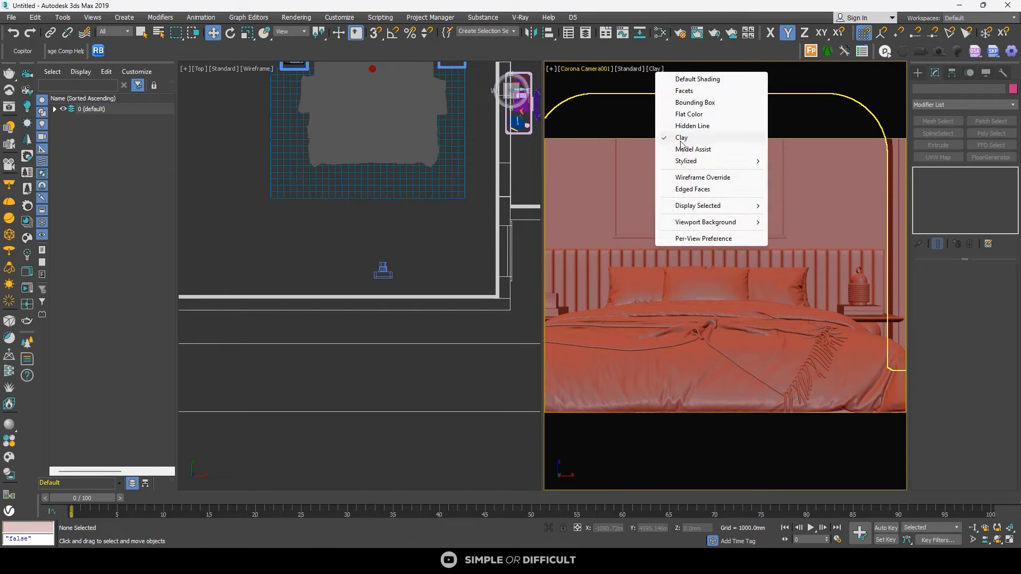
left_click(685, 190)
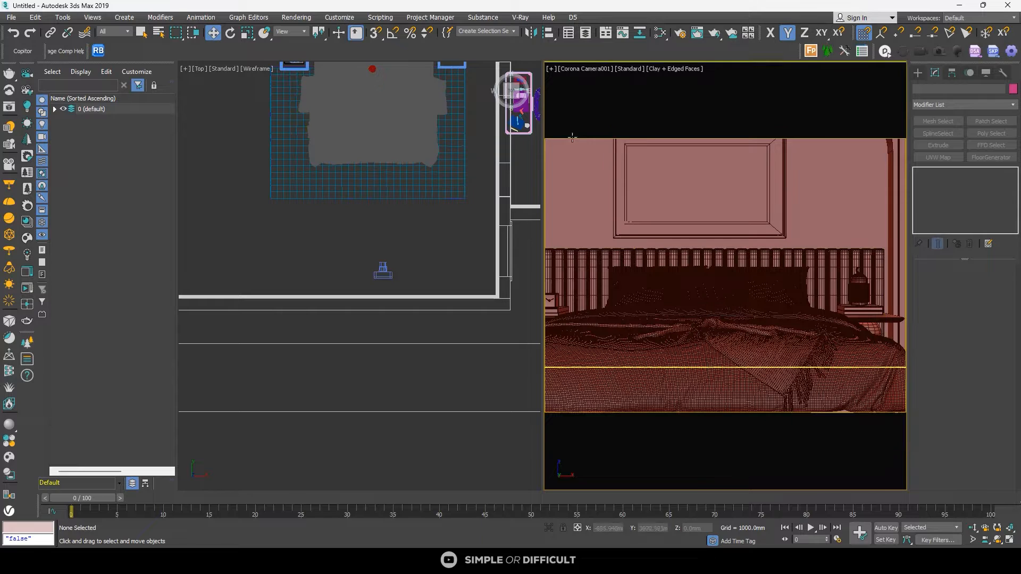
Step: Select the camera of the active view and set its lens by focal length to 35 mm
left_click(588, 68)
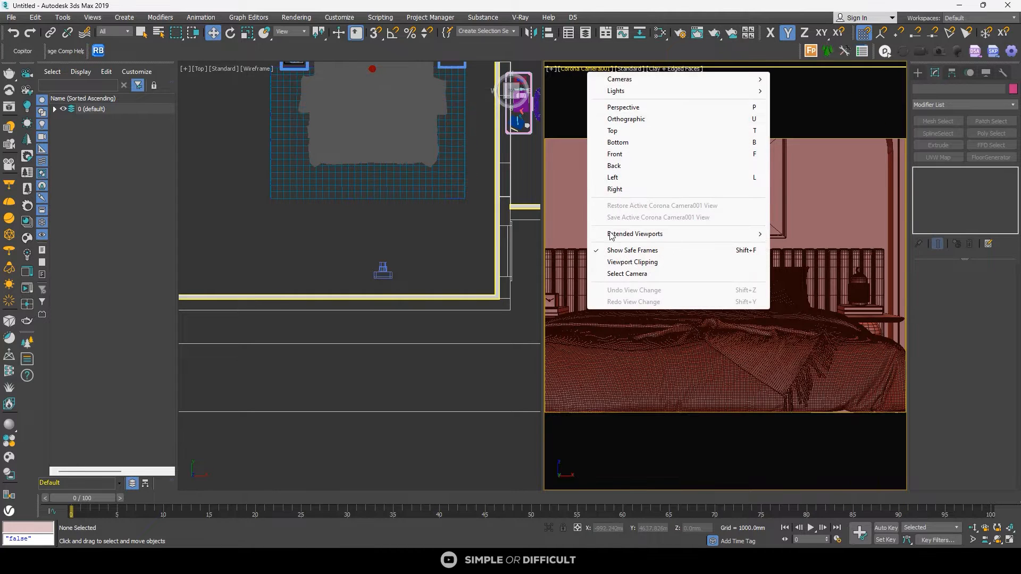
left_click(627, 274)
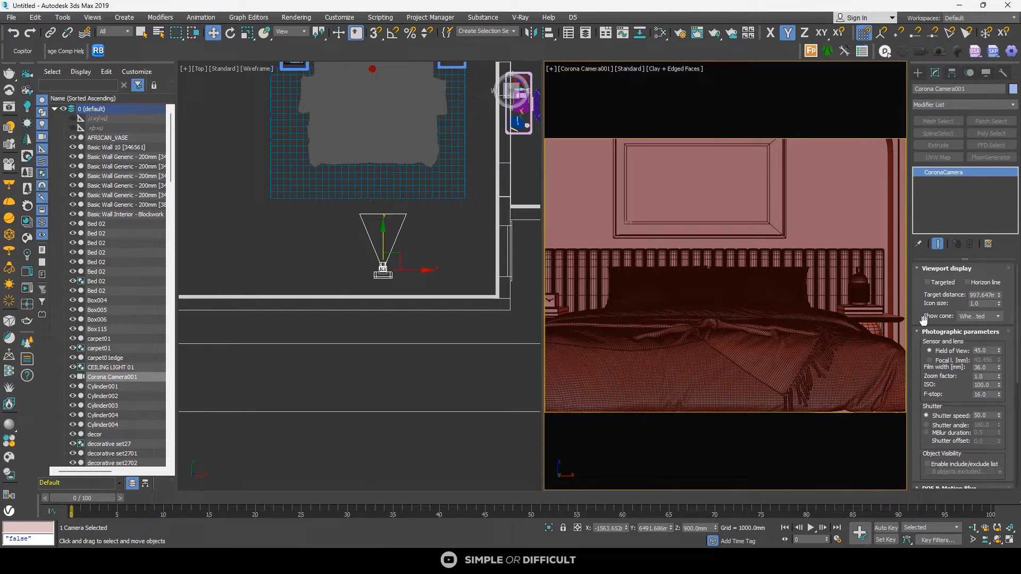
left_click(930, 360)
double_click(985, 360)
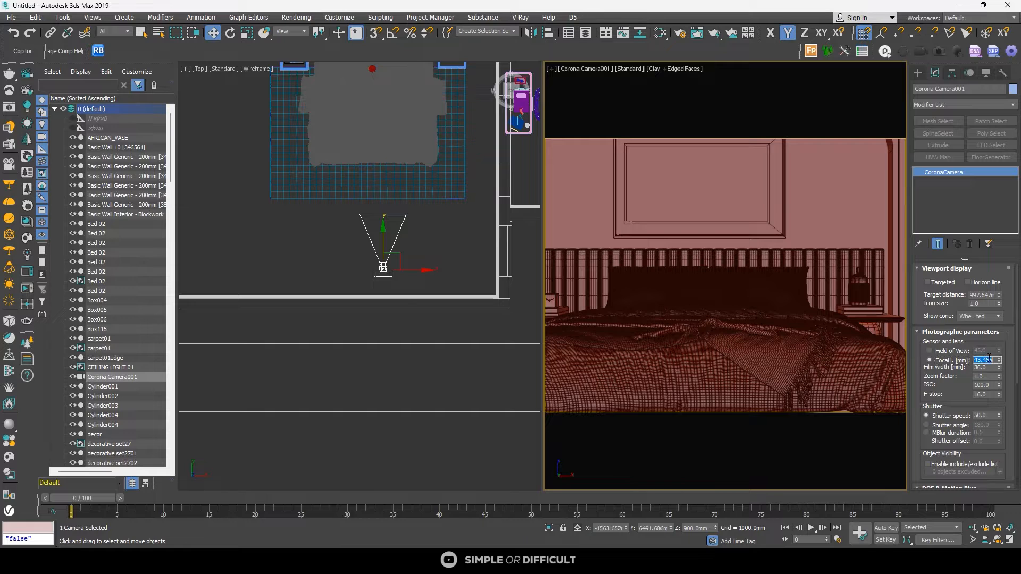
type("35")
key("Return")
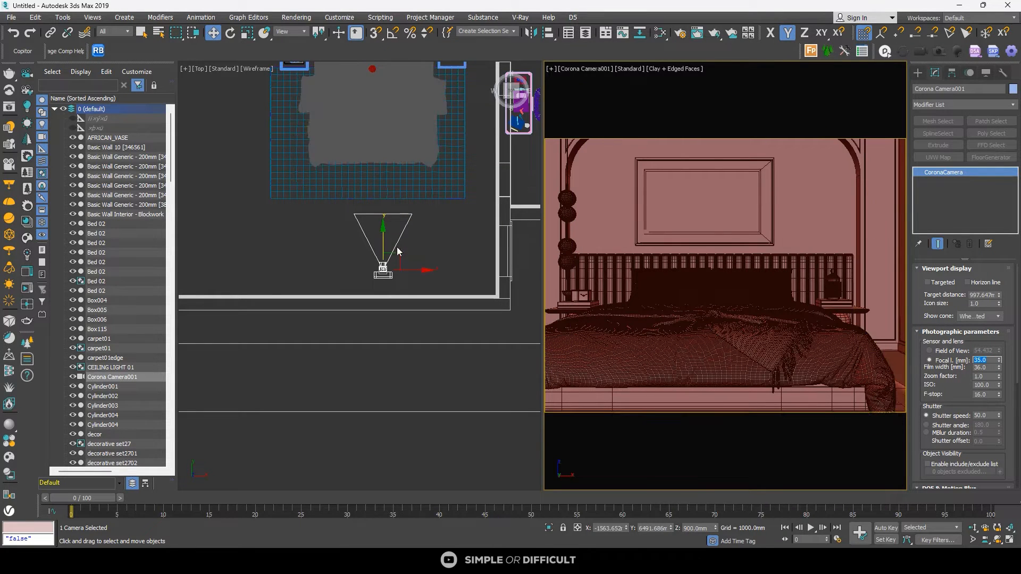
Step: Move the hanging sphere pendant light over the centre of the nightstand to the left of the bed
scroll(398, 251, "down", 5)
scroll(351, 194, "up", 7)
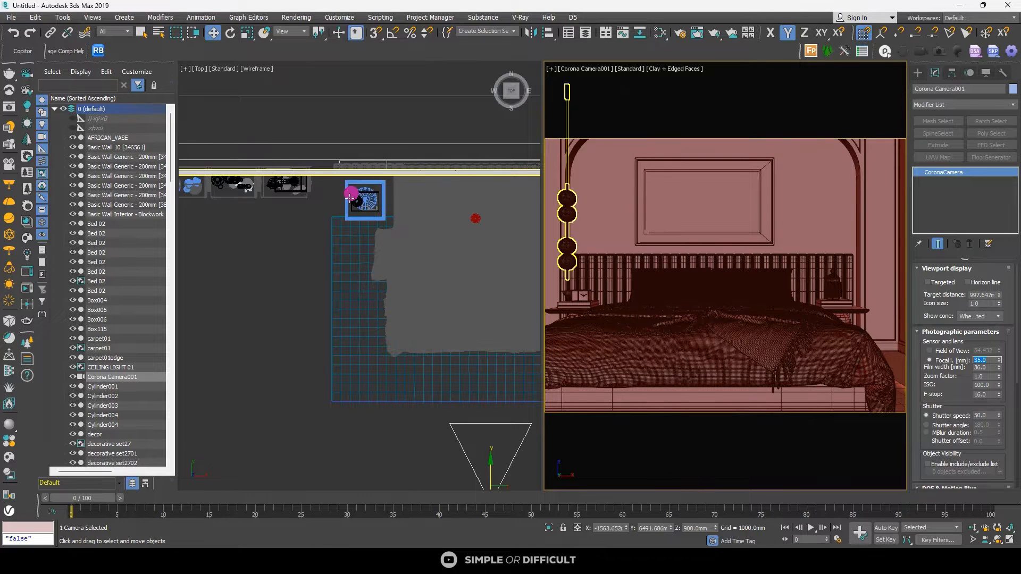
left_click(351, 195)
scroll(361, 187, "up", 3)
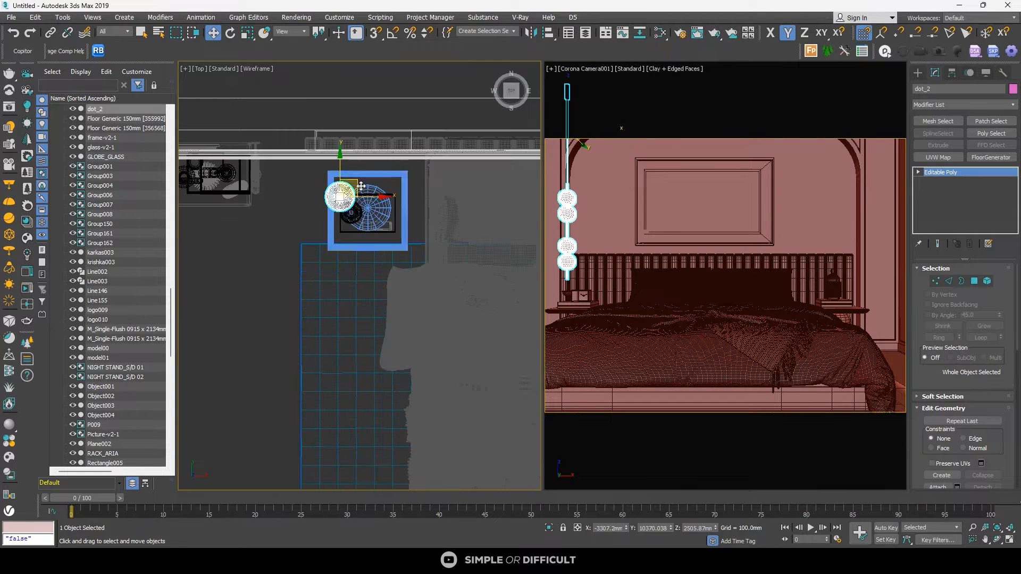
left_click_drag(362, 187, 386, 196)
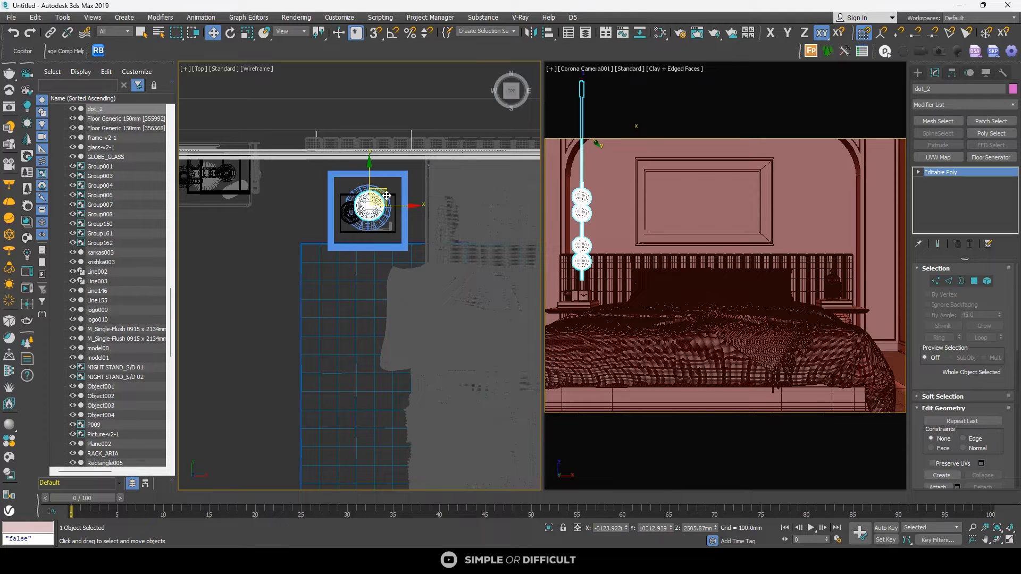
Step: Isolate the SHELF group together with the arched interior wall behind the bed
scroll(353, 192, "down", 2)
scroll(228, 218, "down", 2)
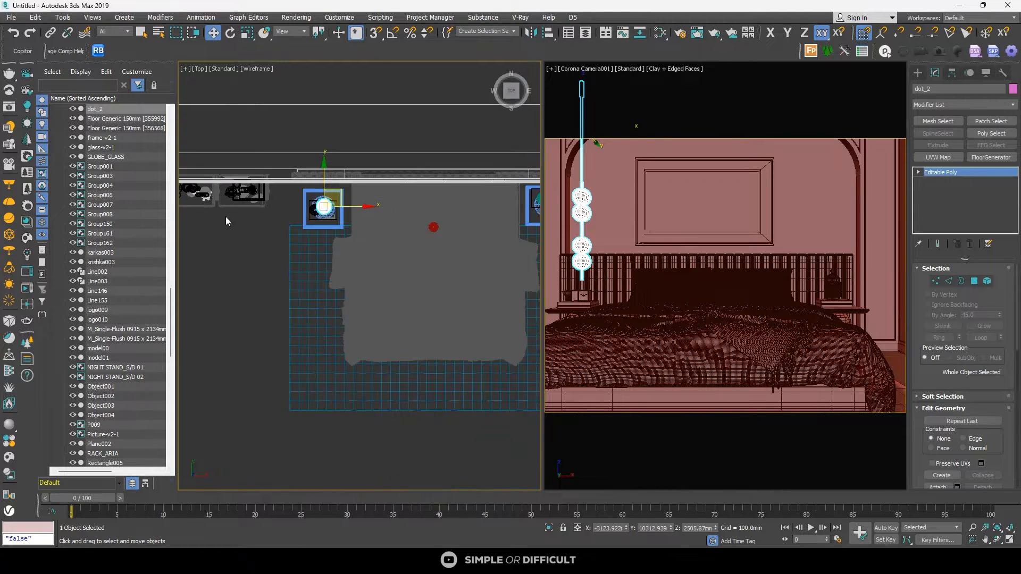
middle_click_drag(234, 219, 328, 248)
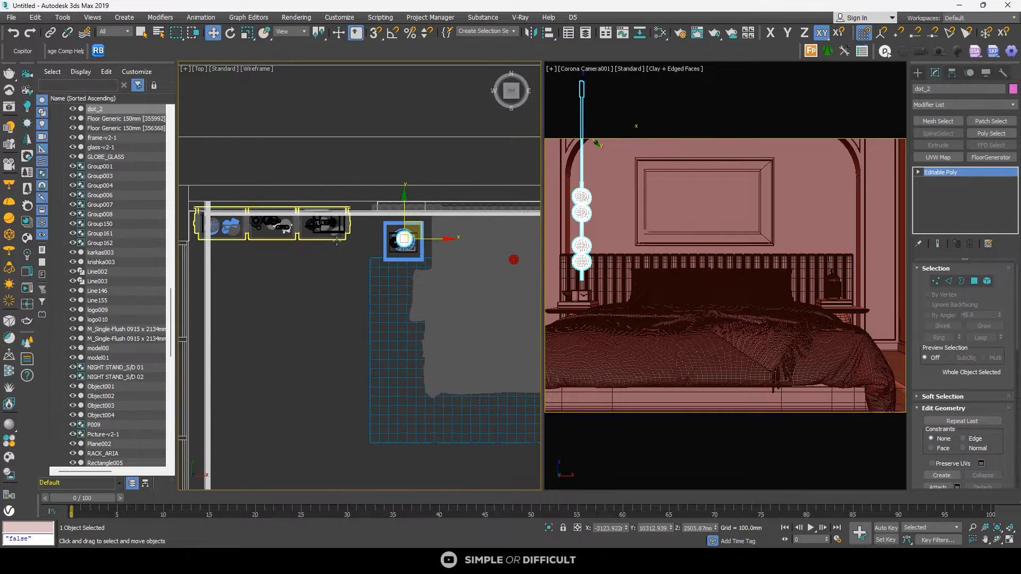
left_click(338, 240)
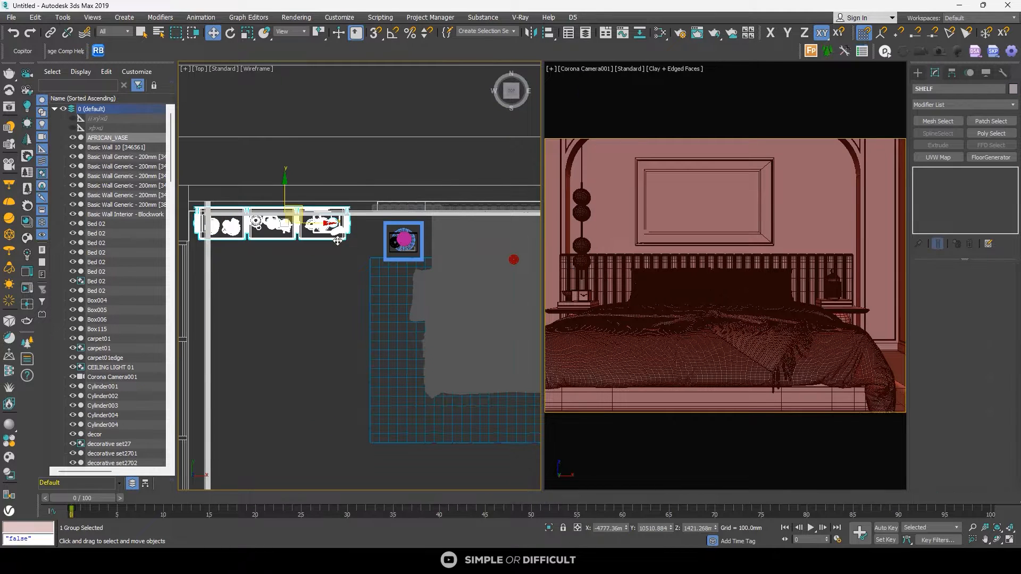
left_click(885, 181, "ctrl")
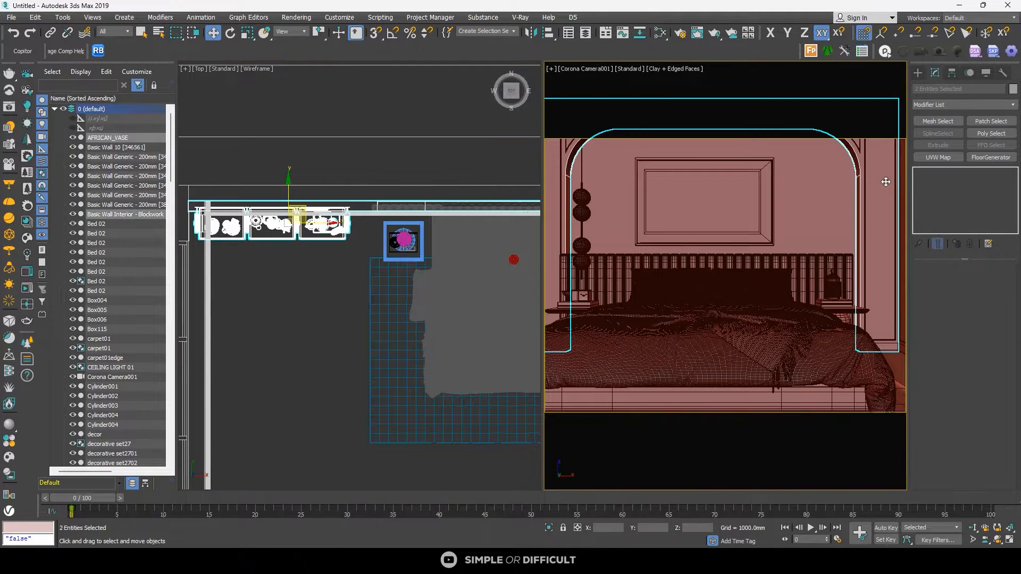
left_click(549, 528)
Step: Move the SHELF group horizontally in the Left view until its wall mount sits flush against the arched wall's face
scroll(403, 273, "down", 2)
middle_click_drag(404, 273, 486, 220, "alt")
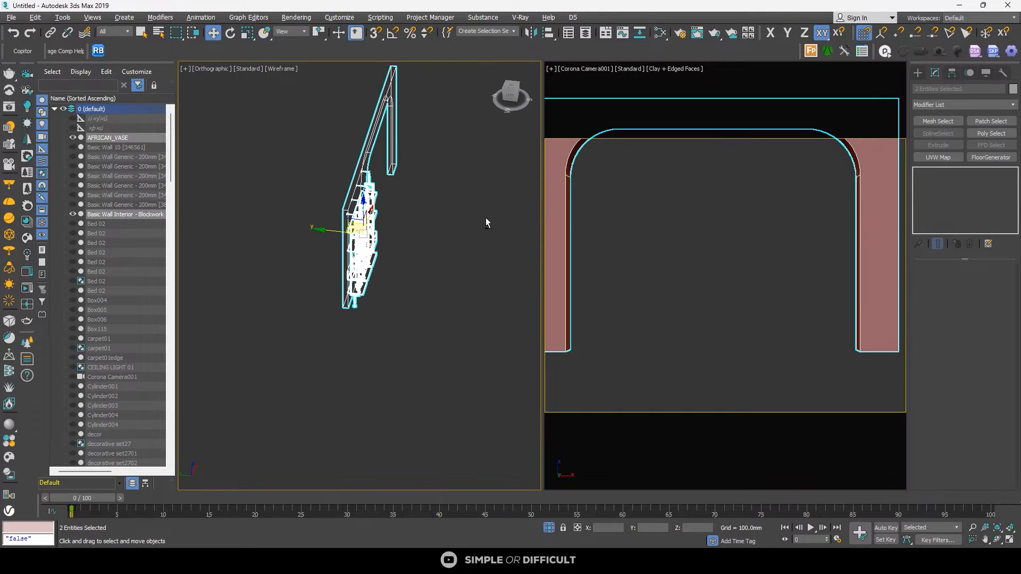
left_click(514, 101)
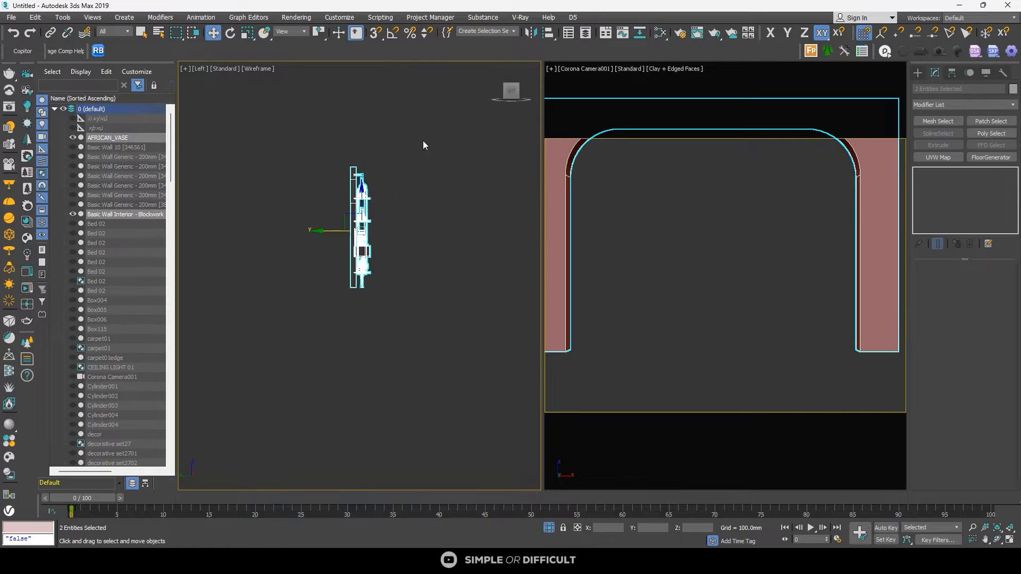
left_click(385, 167)
left_click(315, 203)
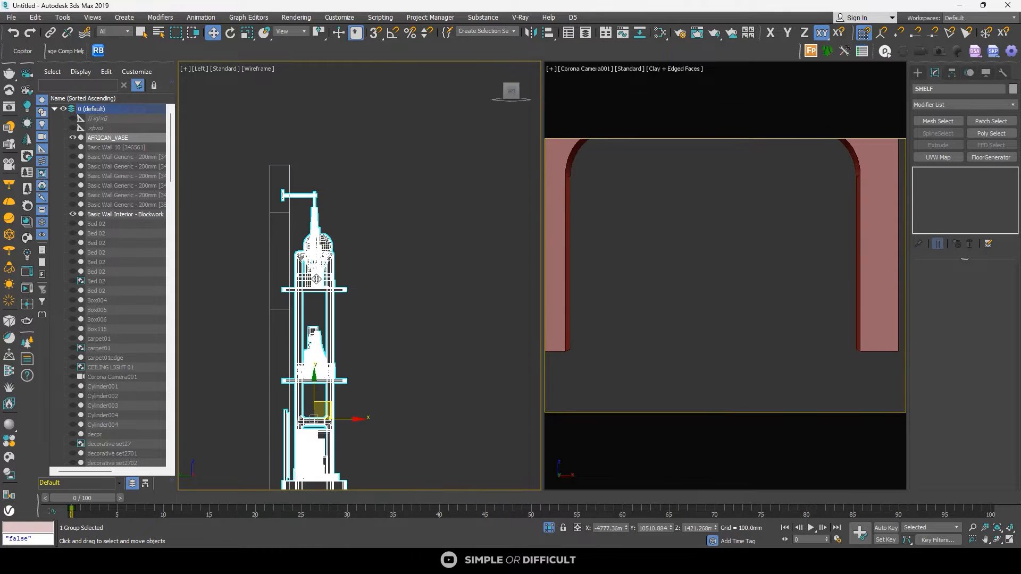
left_click_drag(342, 420, 354, 427)
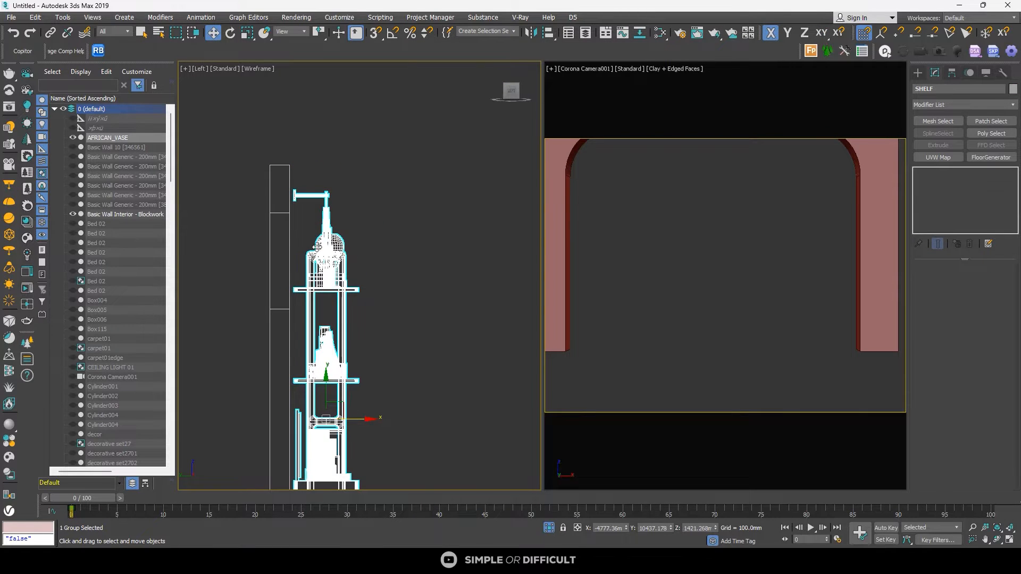
scroll(292, 181, "up", 6)
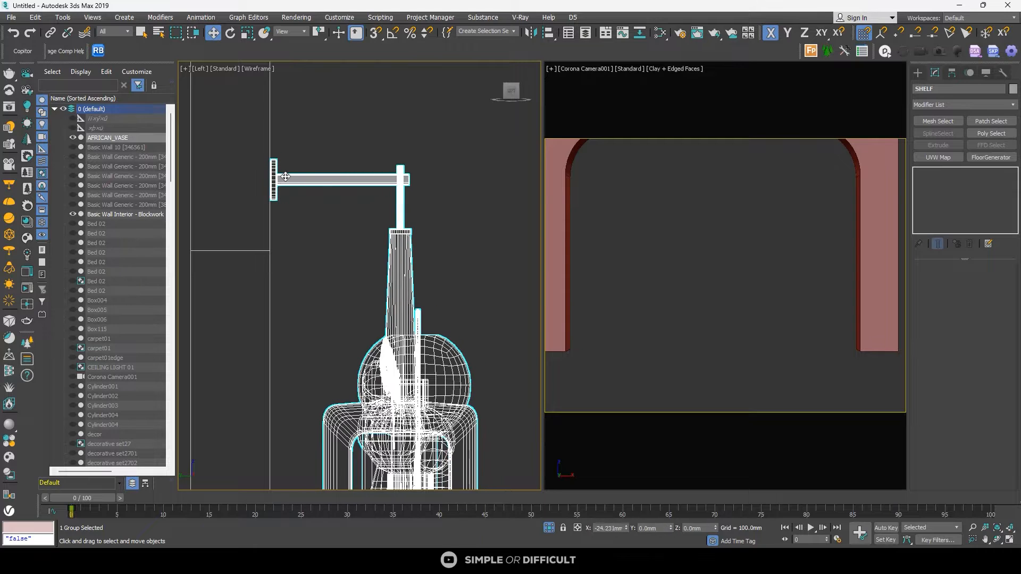
scroll(261, 166, "up", 6)
left_click_drag(314, 179, 310, 179)
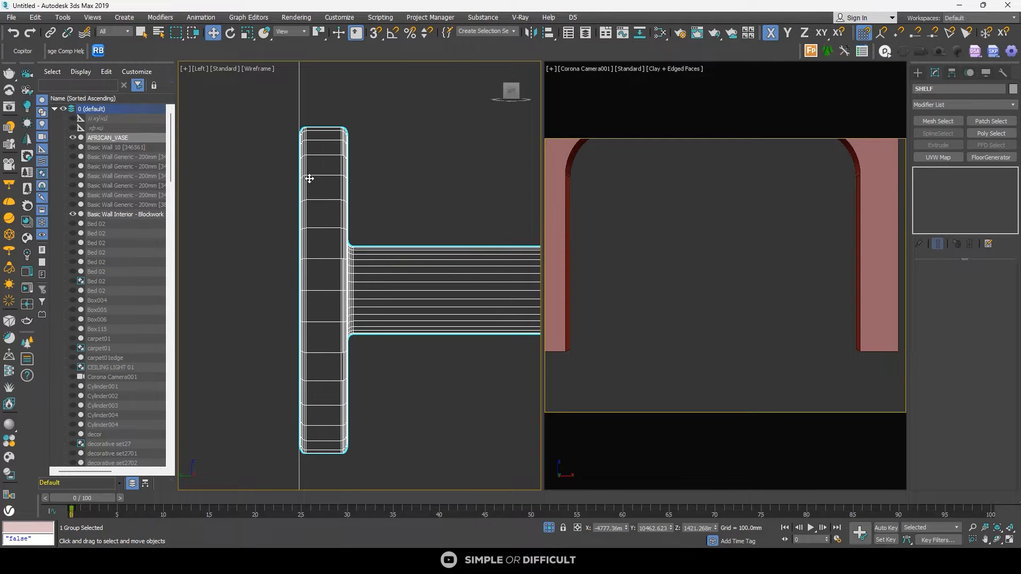
scroll(310, 179, "down", 9)
middle_click_drag(310, 179, 362, 204, "alt")
scroll(362, 204, "down", 5)
scroll(362, 204, "down", 5)
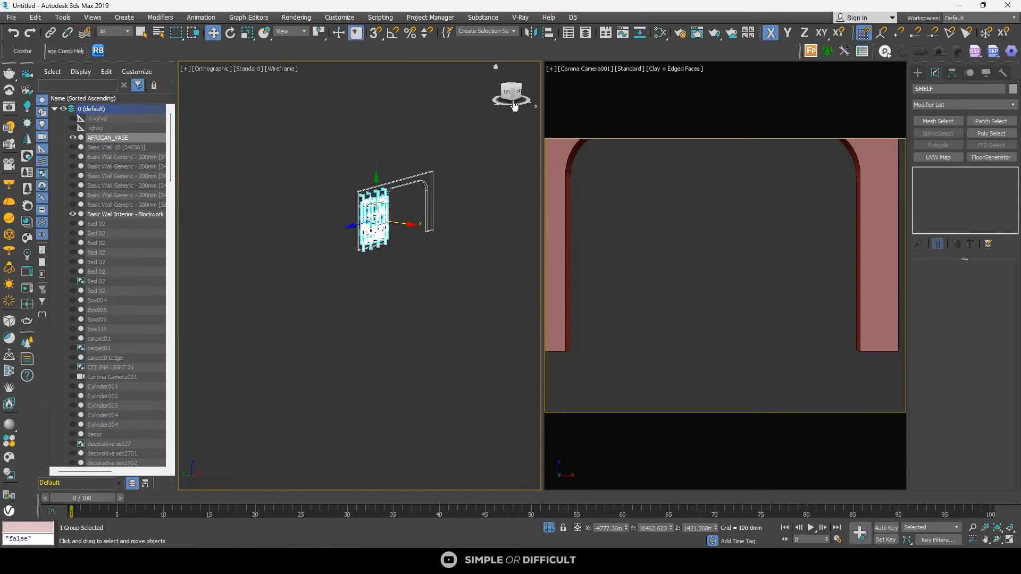
Step: Switch to the Front view, clear the selection and end isolation to bring back the whole bedroom scene
left_click(516, 95)
left_click(375, 126)
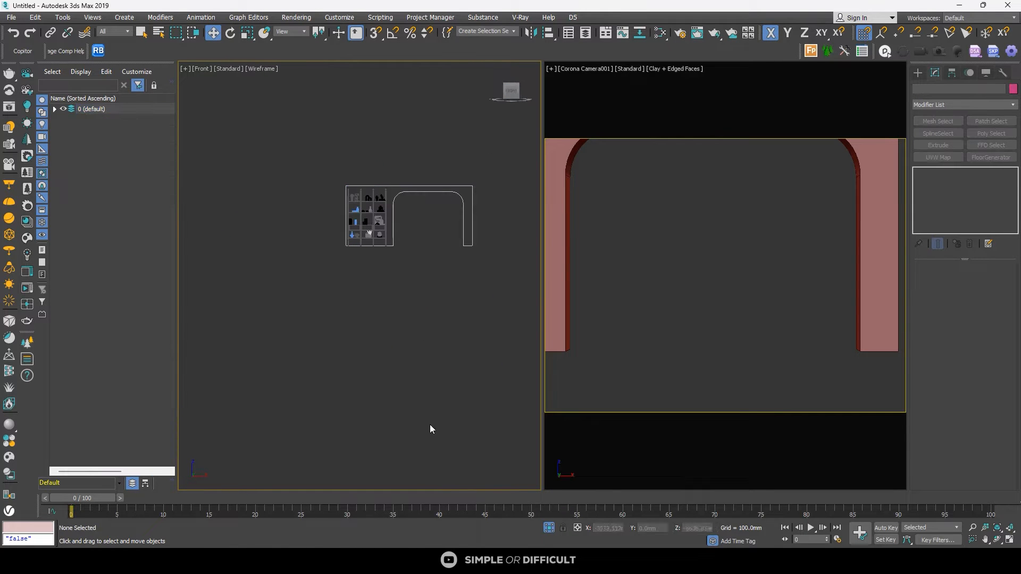
left_click(549, 528)
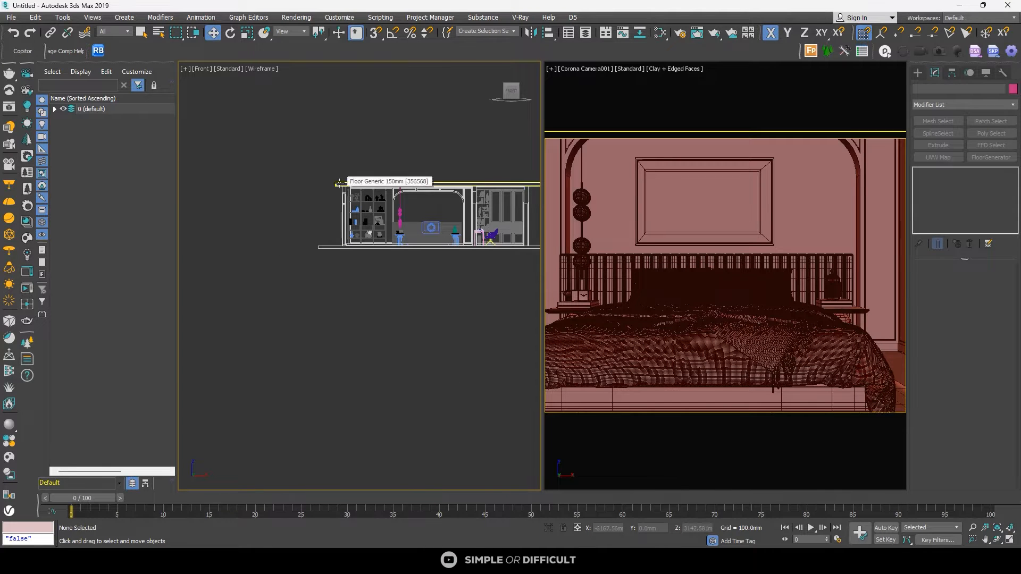
Step: Select the Corona camera facing the bed in the Top view
key("t")
scroll(326, 195, "down", 3)
scroll(335, 318, "up", 5)
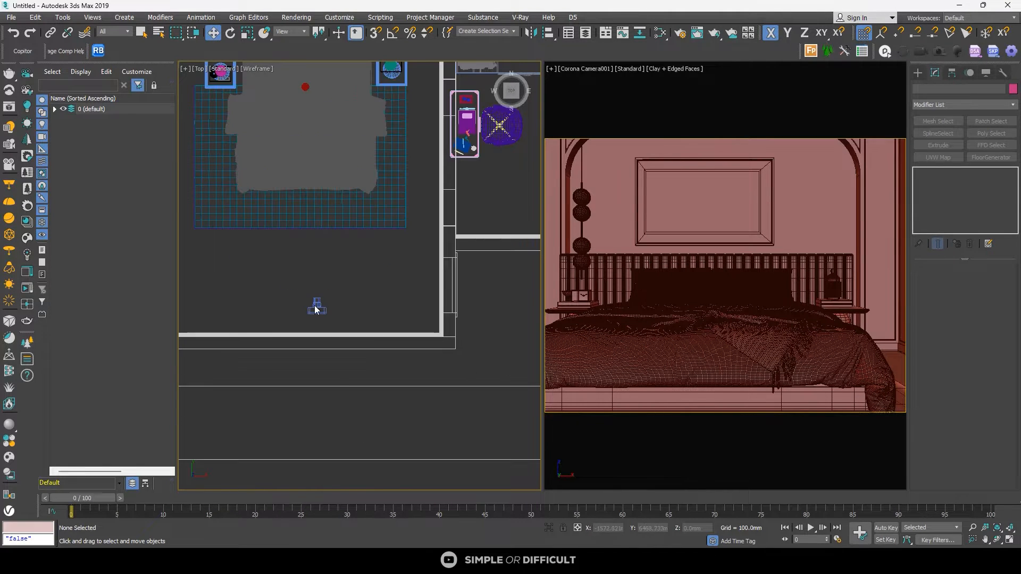
left_click(317, 306)
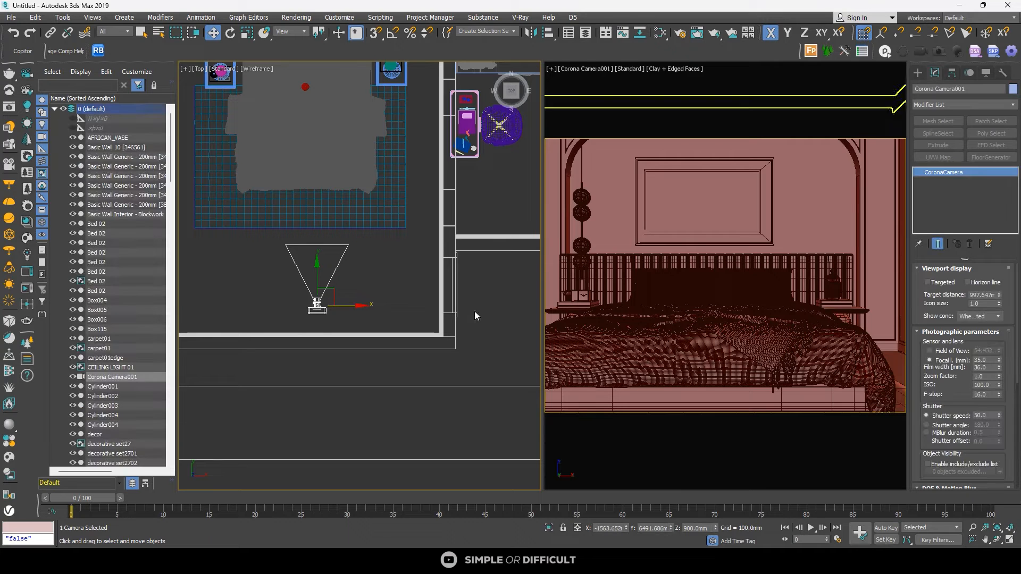
Step: Dolly the camera slightly back from the bed, keeping it inside the room's front wall
left_click(973, 528)
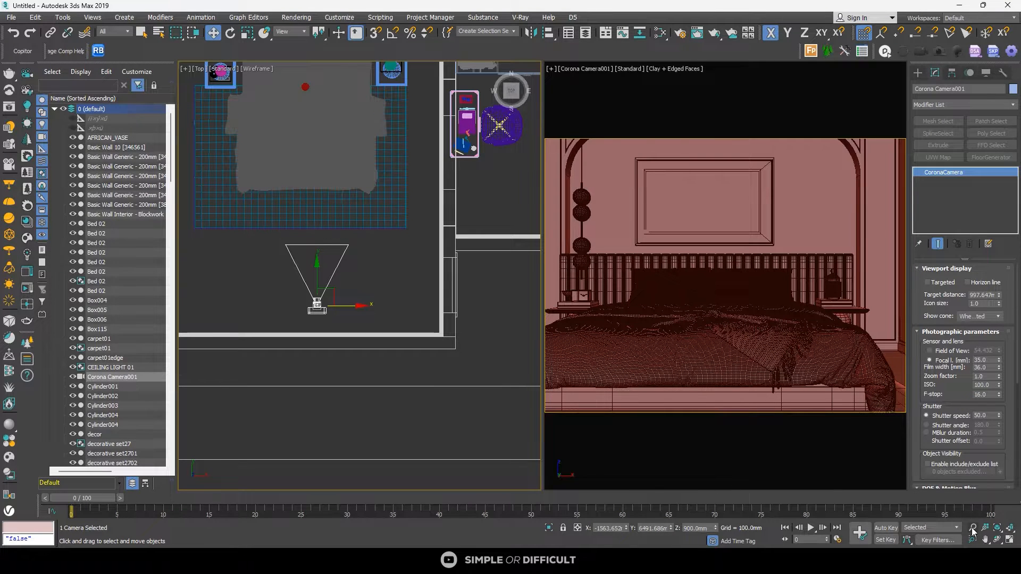
left_click(724, 310)
left_click_drag(711, 251, 722, 297)
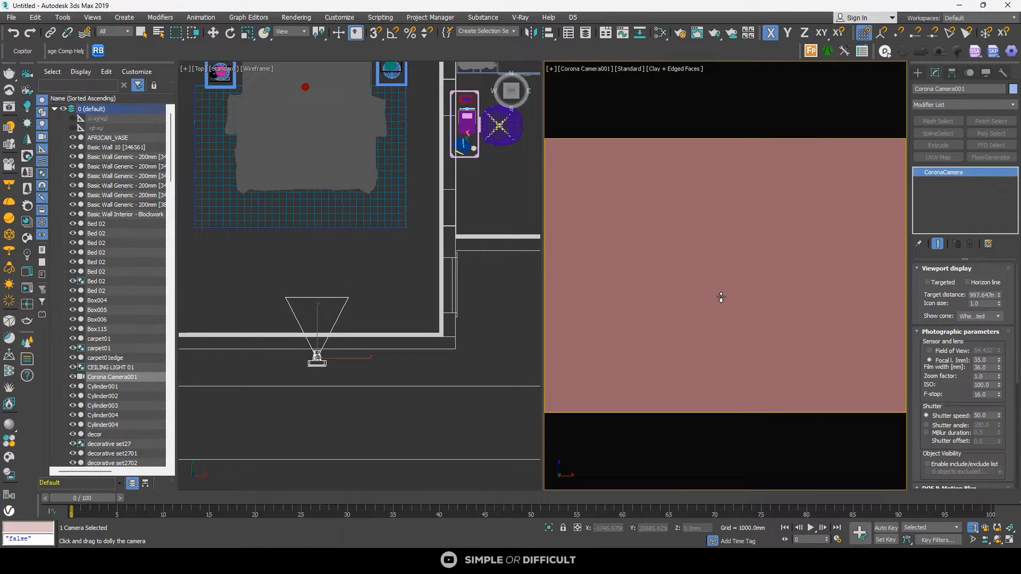
left_click_drag(721, 297, 725, 266)
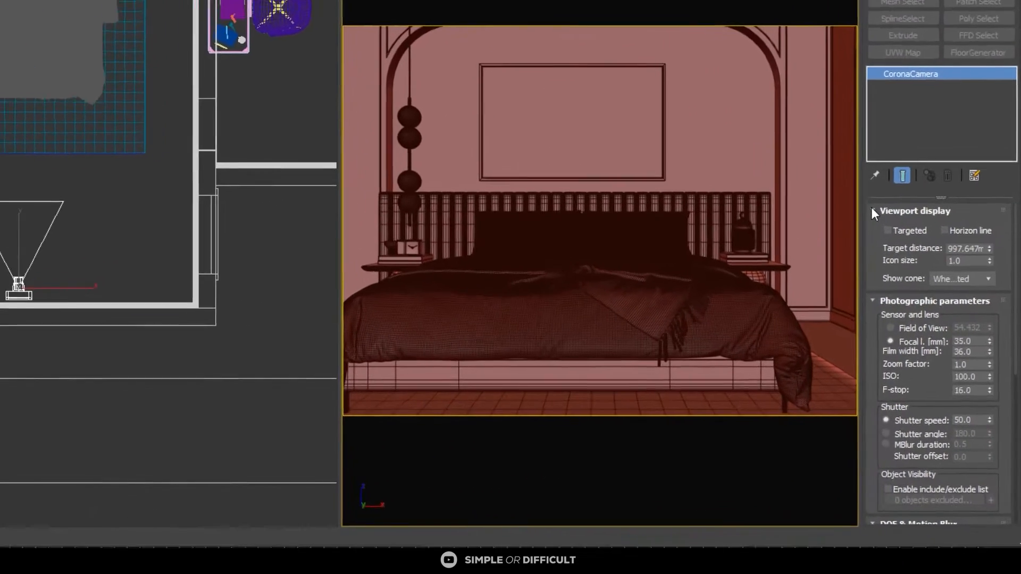
Step: Enable camera clipping in the camera's Environment & Clipping settings and show the clipping planes in the viewport
left_click(873, 212)
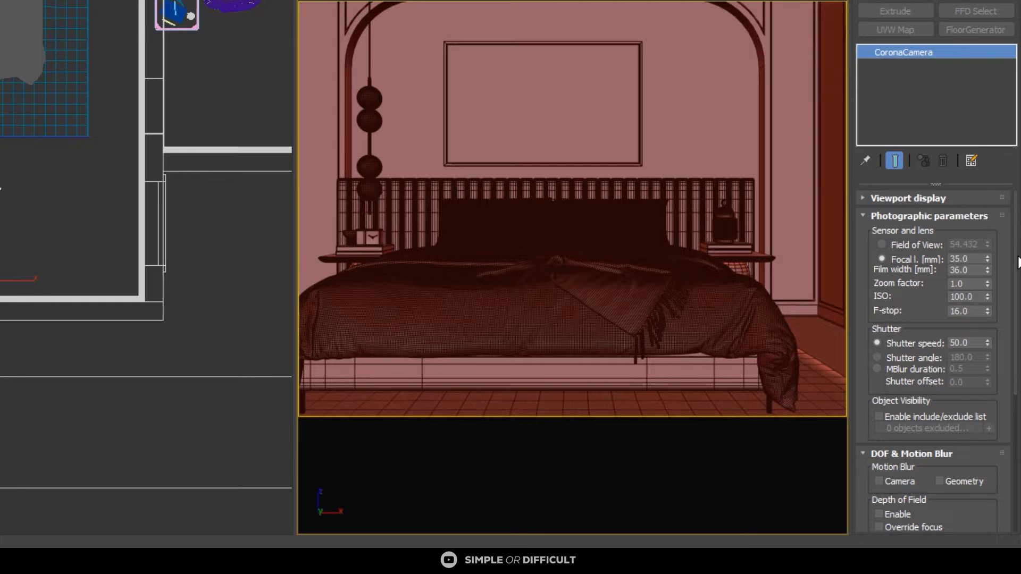
left_click_drag(1017, 295, 1018, 482)
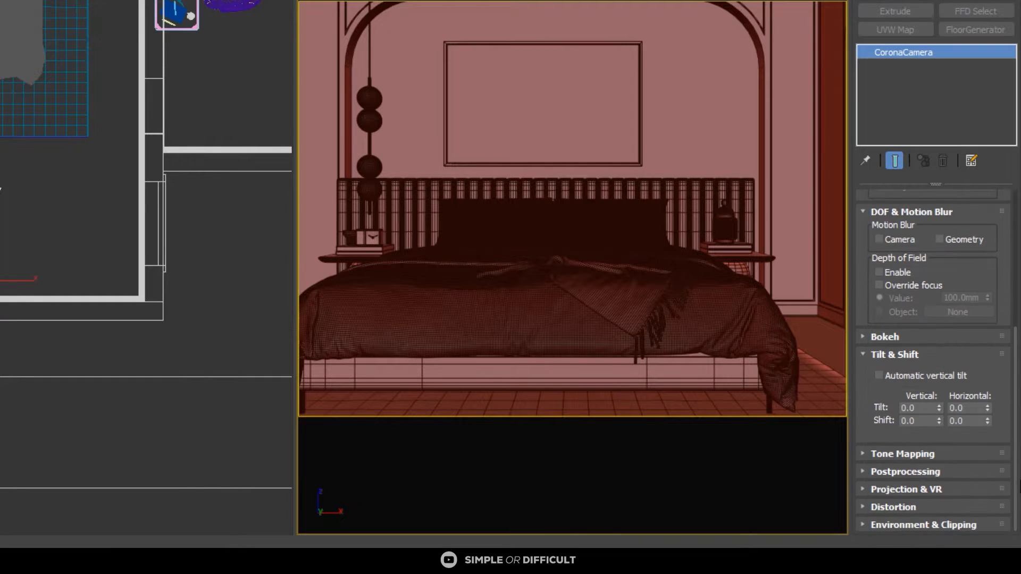
left_click(873, 525)
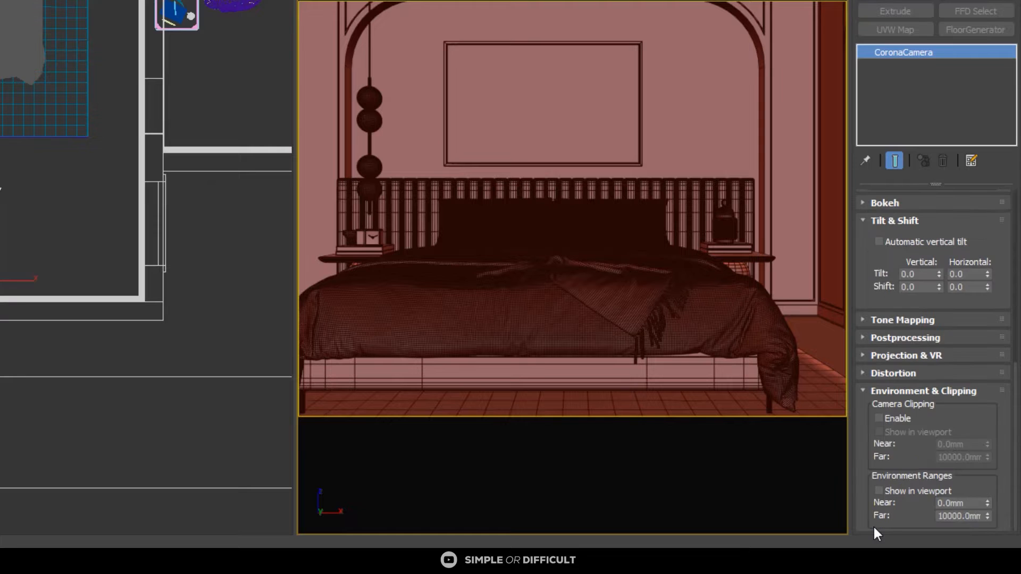
left_click(881, 418)
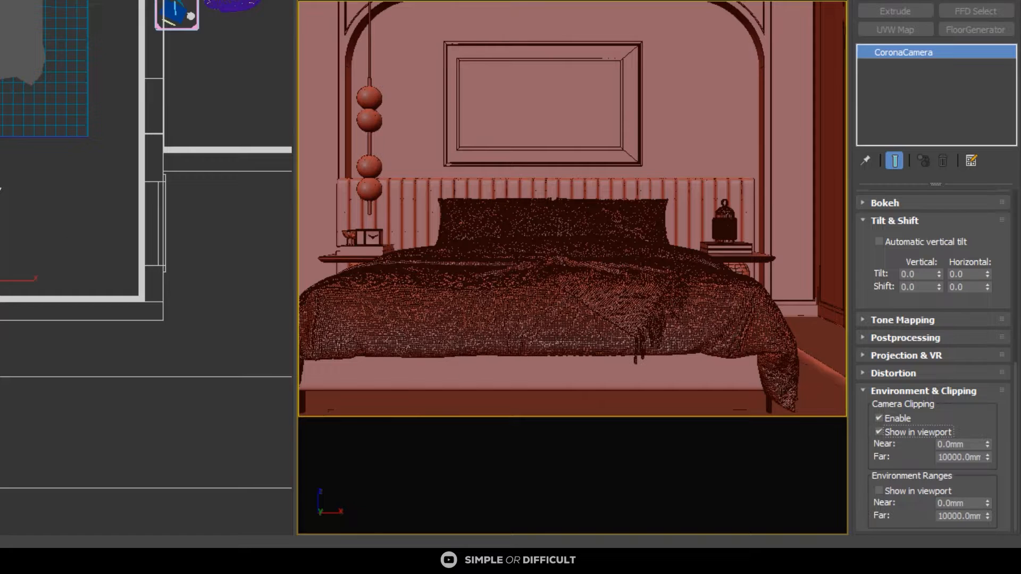
Step: Set the camera's Near clipping distance to 2000 mm
scroll(1, 176, "down", 4)
scroll(1, 175, "up", 1)
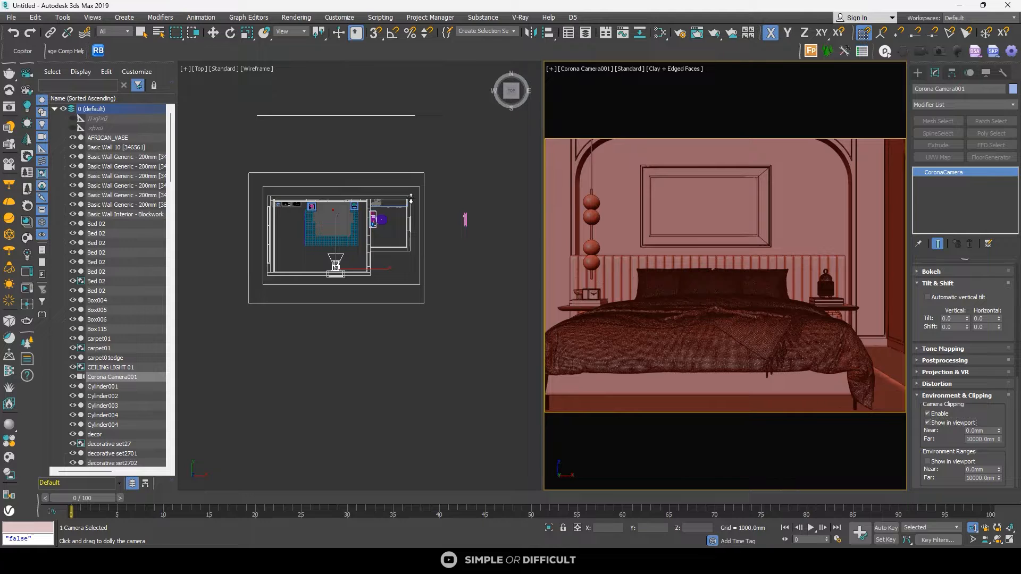
double_click(990, 431)
type("2000")
key("Return")
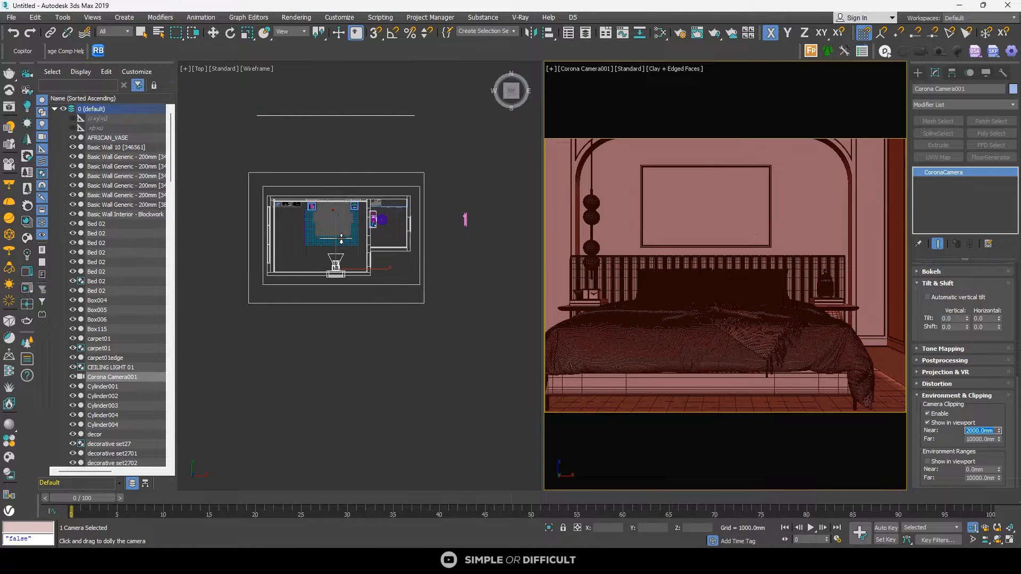
scroll(342, 240, "up", 5)
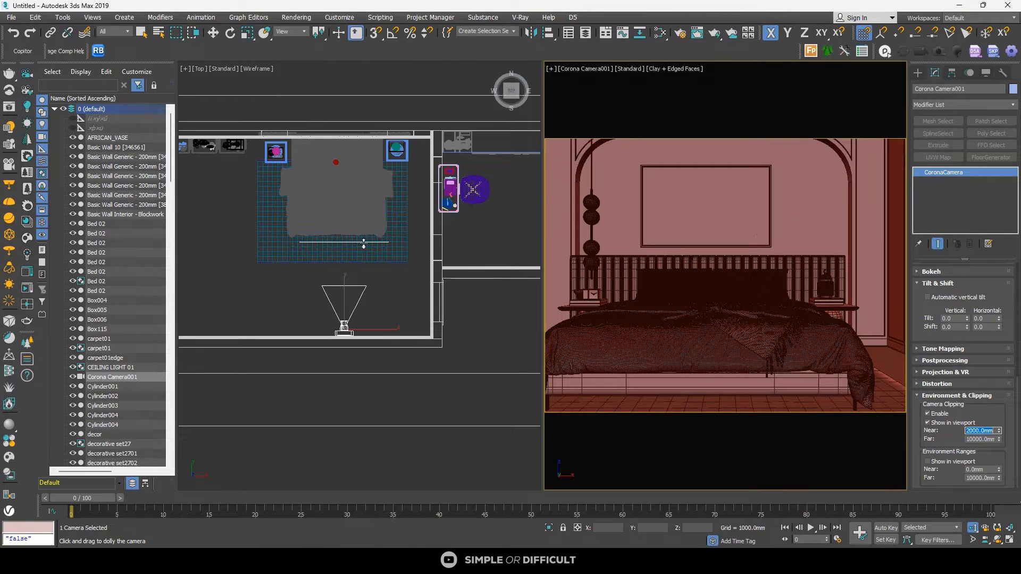
Step: Move the camera back along Y in the Top view, through the front wall, to about Y 5282 mm
left_click(213, 33)
scroll(341, 212, "down", 7)
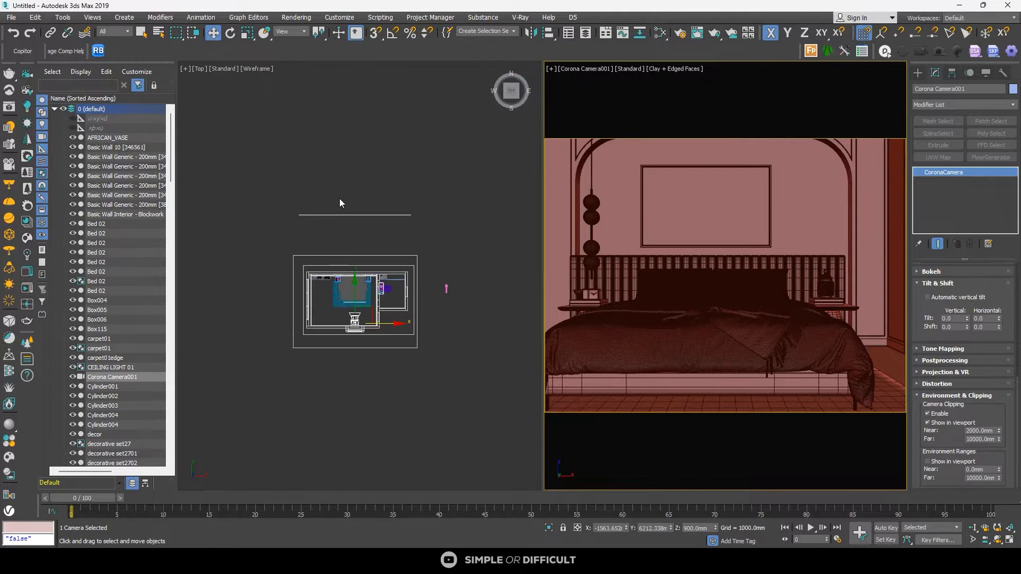
scroll(338, 216, "up", 3)
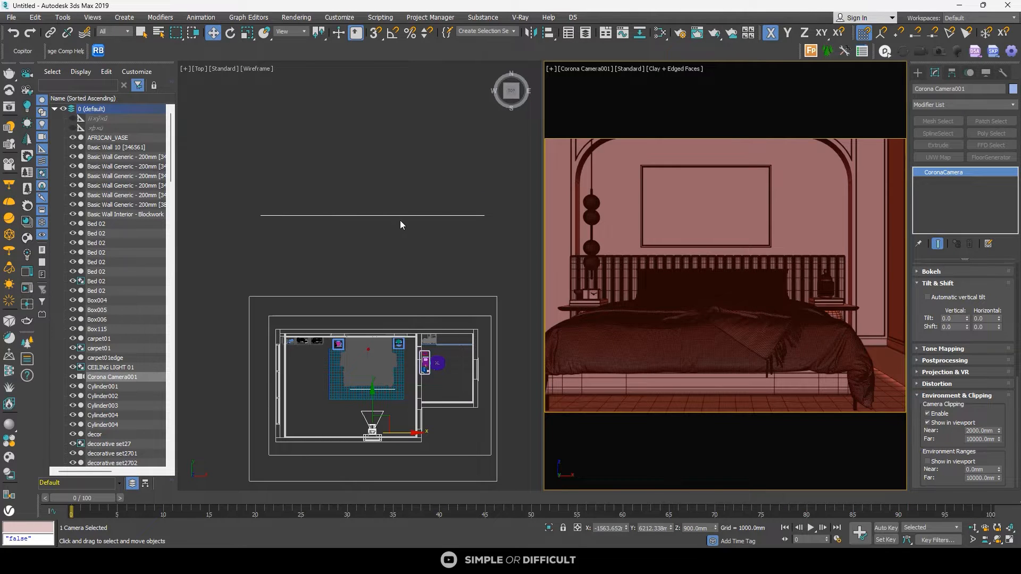
scroll(395, 218, "down", 3)
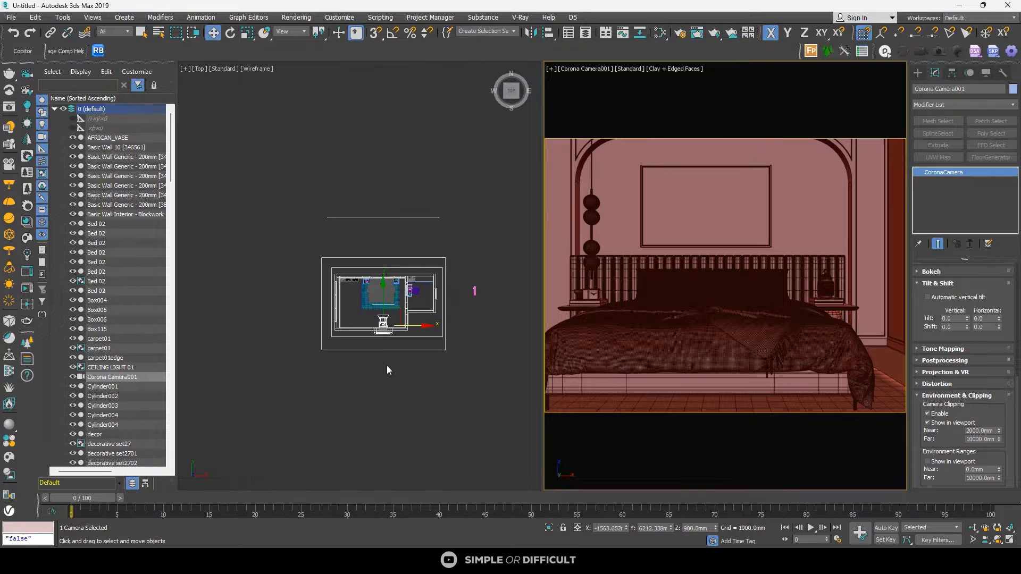
scroll(387, 318, "up", 3)
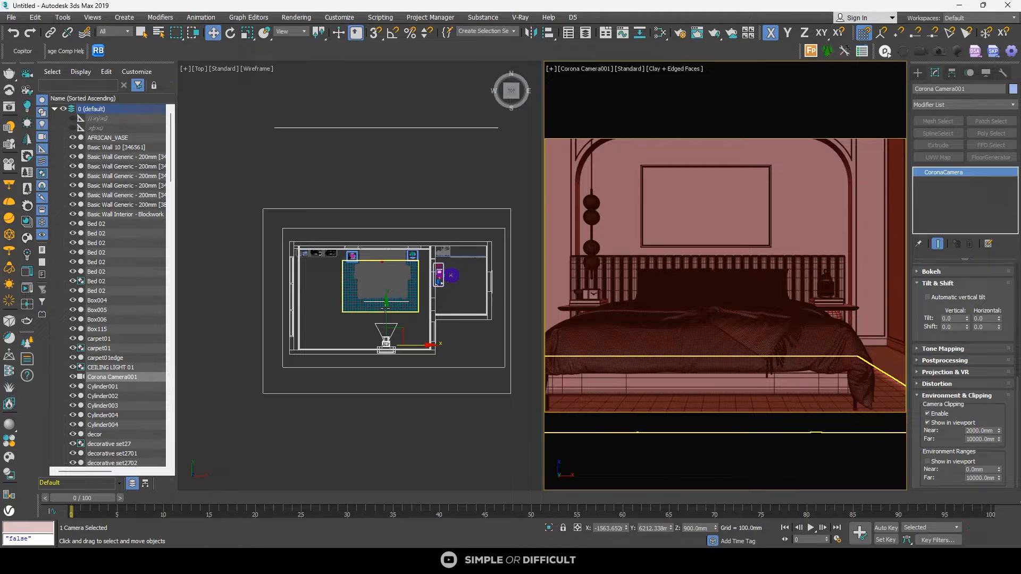
scroll(387, 311, "up", 2)
left_click_drag(387, 313, 389, 351)
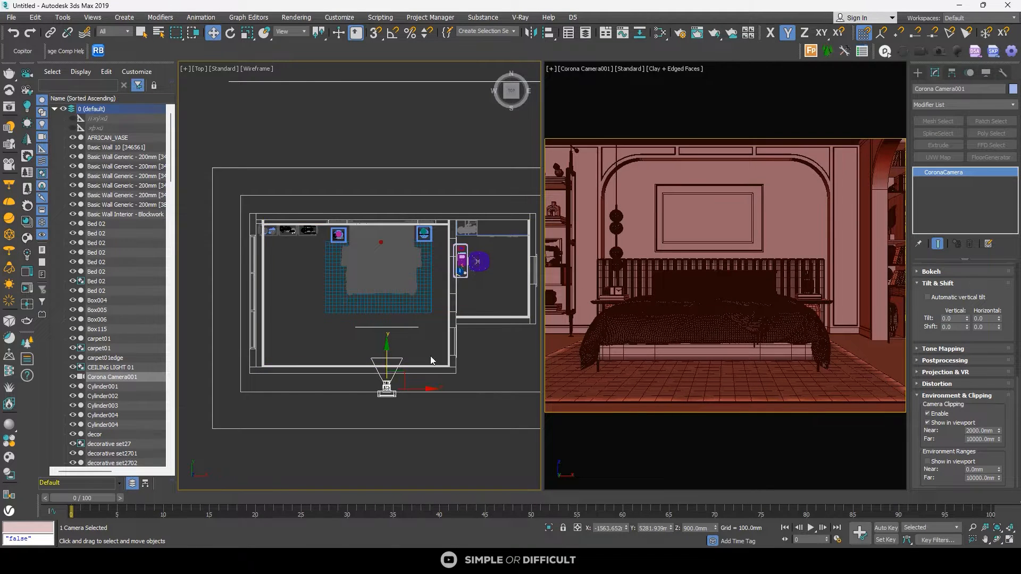
Step: Try moving the camera farther back to about Y 3355 mm, so its near clipping plane falls outside the front wall
scroll(397, 333, "up", 5)
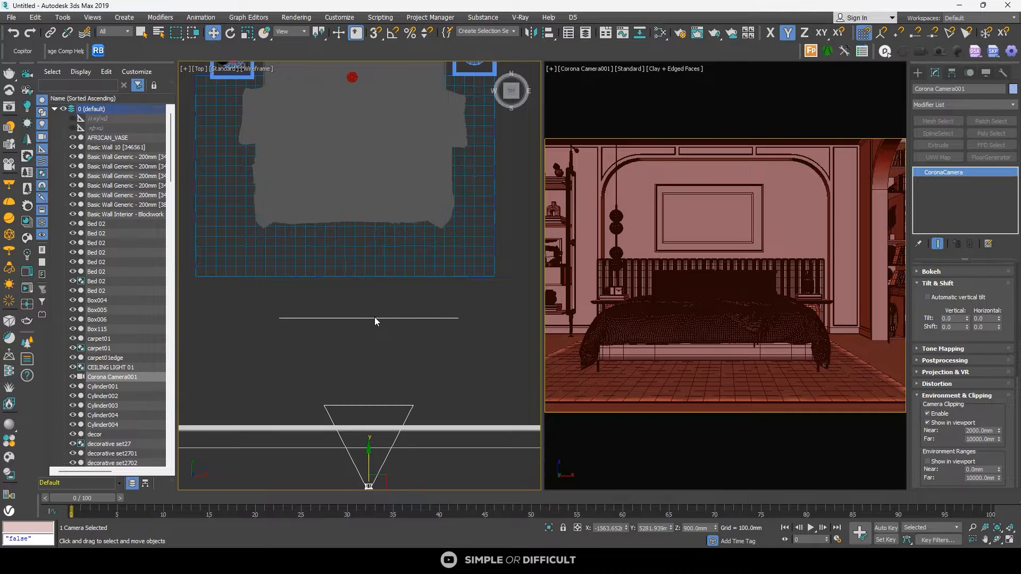
scroll(361, 330, "down", 6)
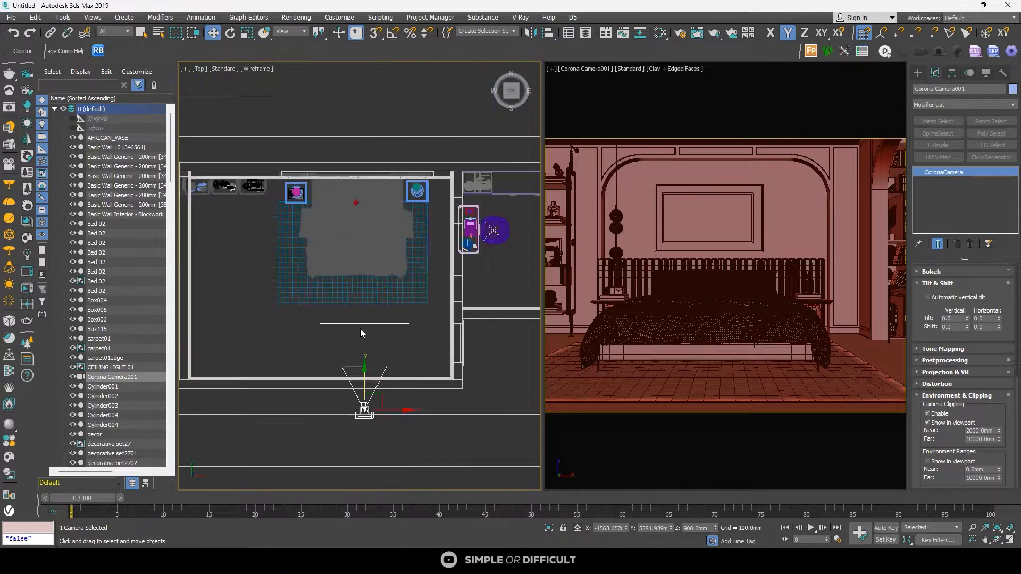
left_click_drag(364, 333, 365, 372)
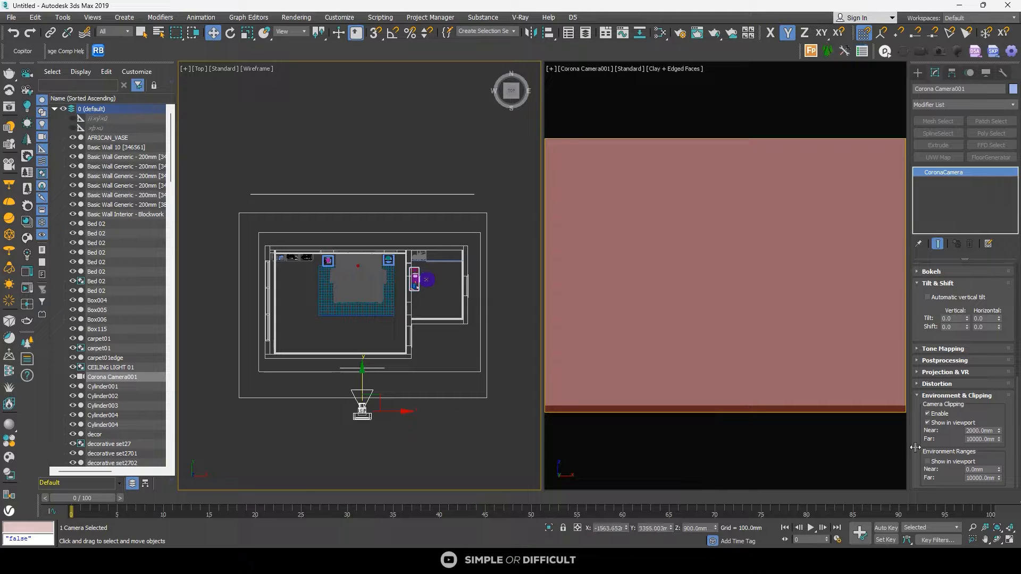
left_click(936, 399)
left_click(920, 482)
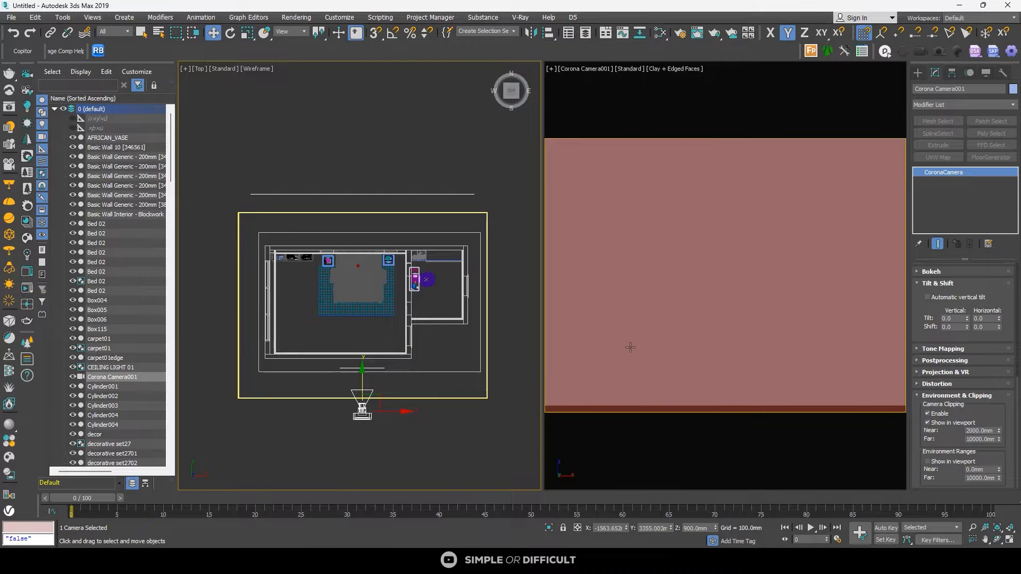
Step: Move the camera towards the room to about Y 4960 mm and adjust it sideways to about X -1539 mm
left_click_drag(361, 373, 364, 354)
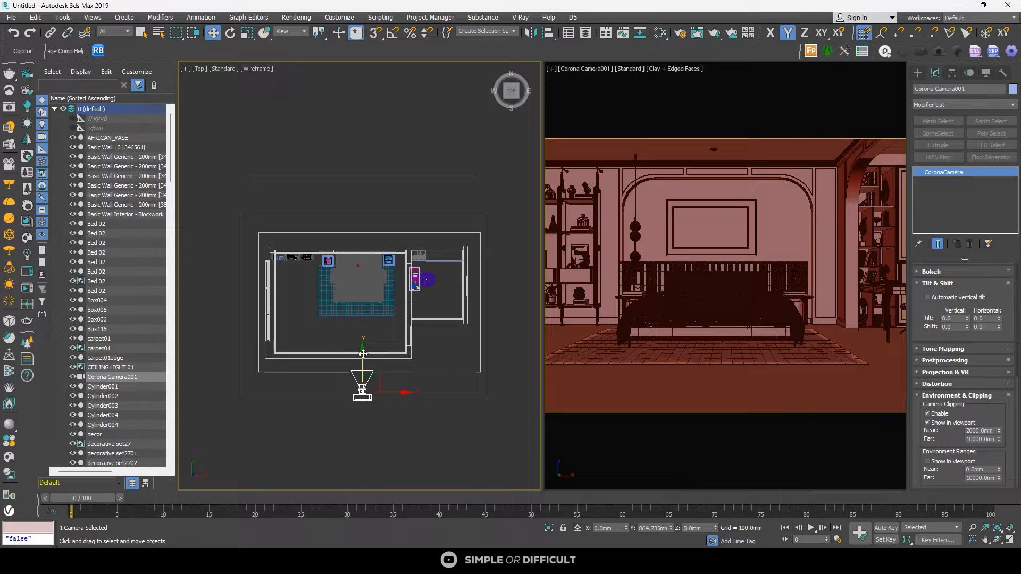
left_click_drag(363, 353, 363, 338)
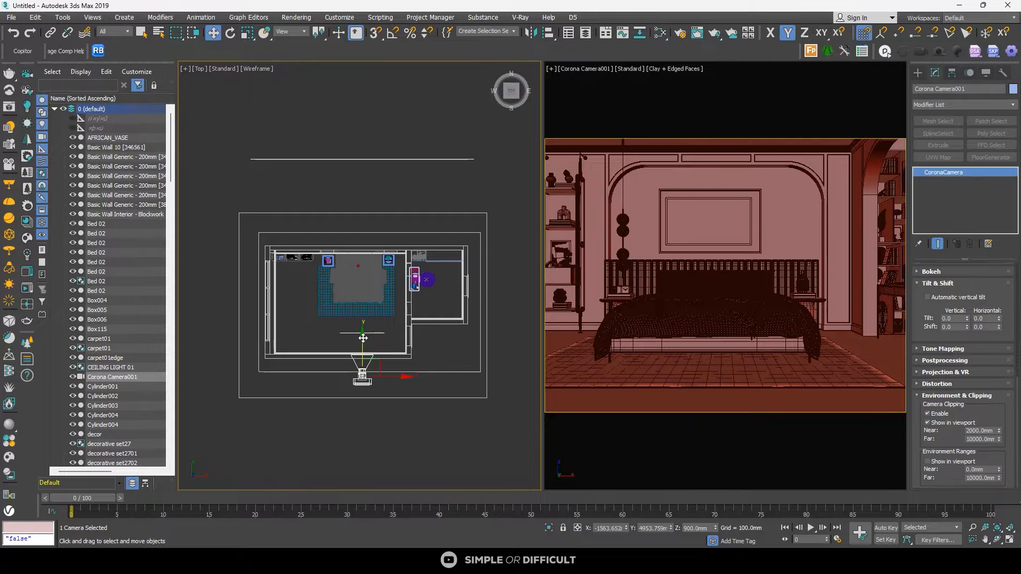
left_click_drag(363, 338, 363, 338)
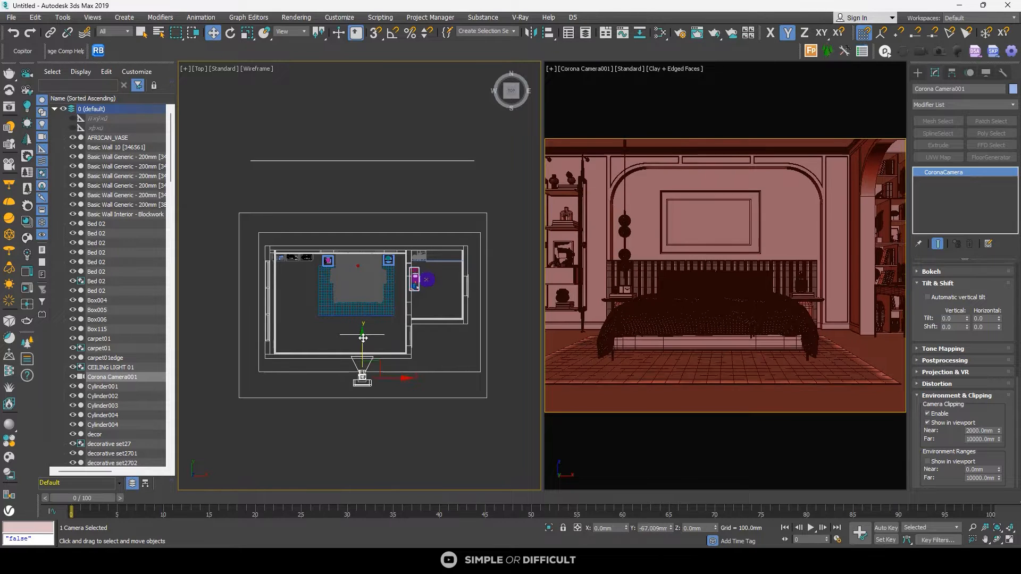
left_click_drag(391, 375, 391, 375)
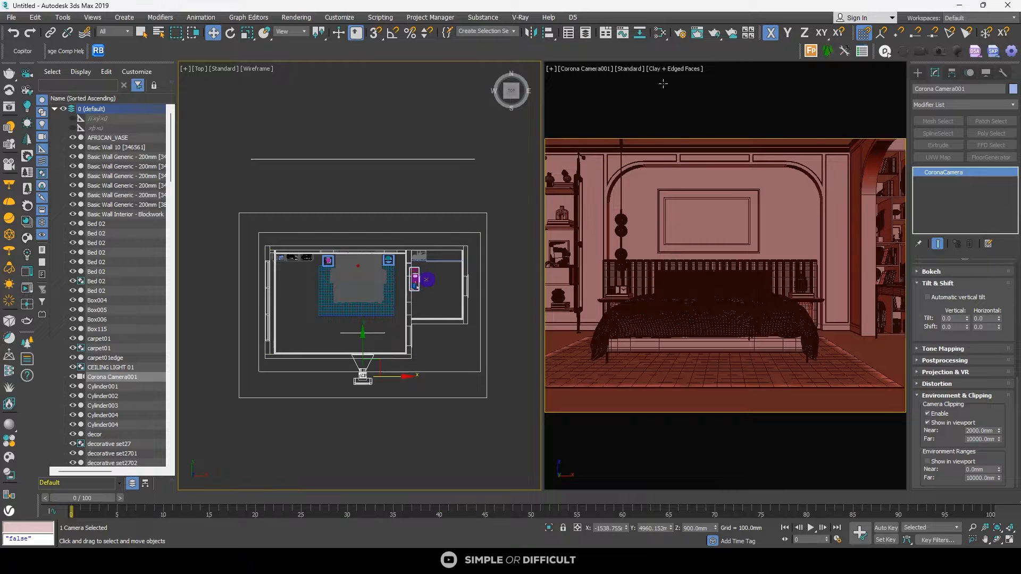
Step: Turn on the Rule of Thirds and Center Cross guides in Image Comp Helper, and reselect the camera of the camera view
left_click(64, 51)
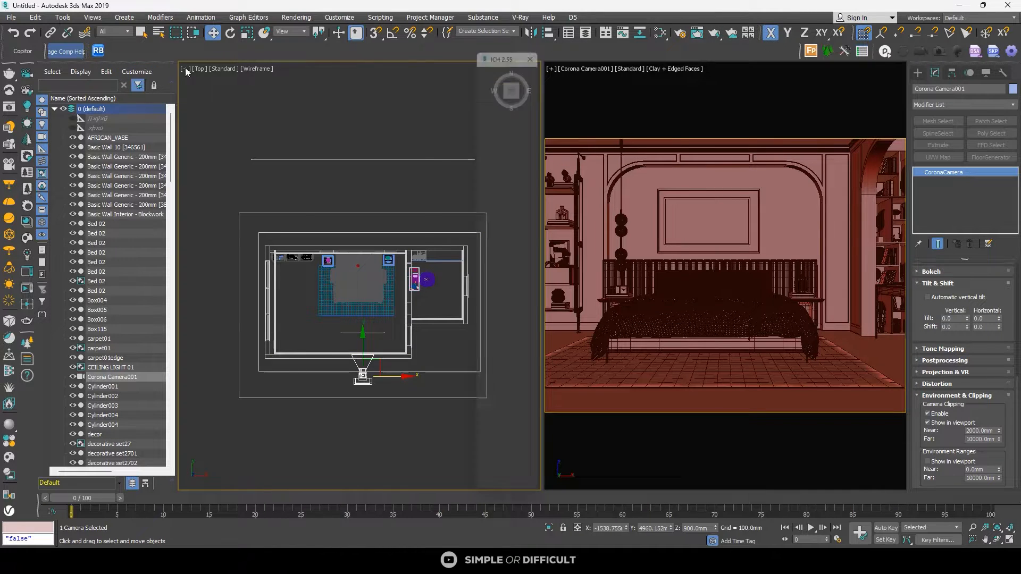
left_click(855, 255)
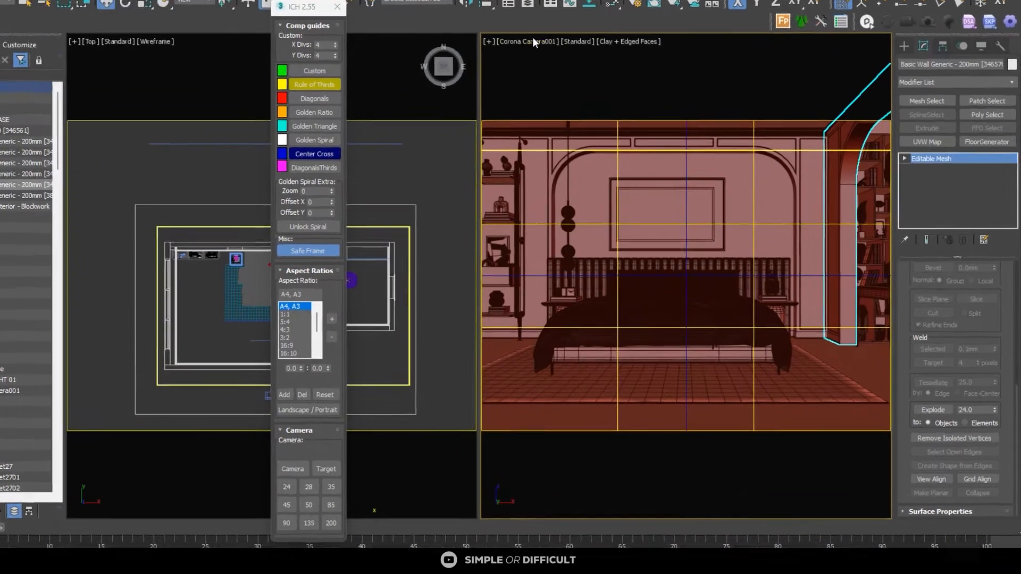
left_click(583, 68)
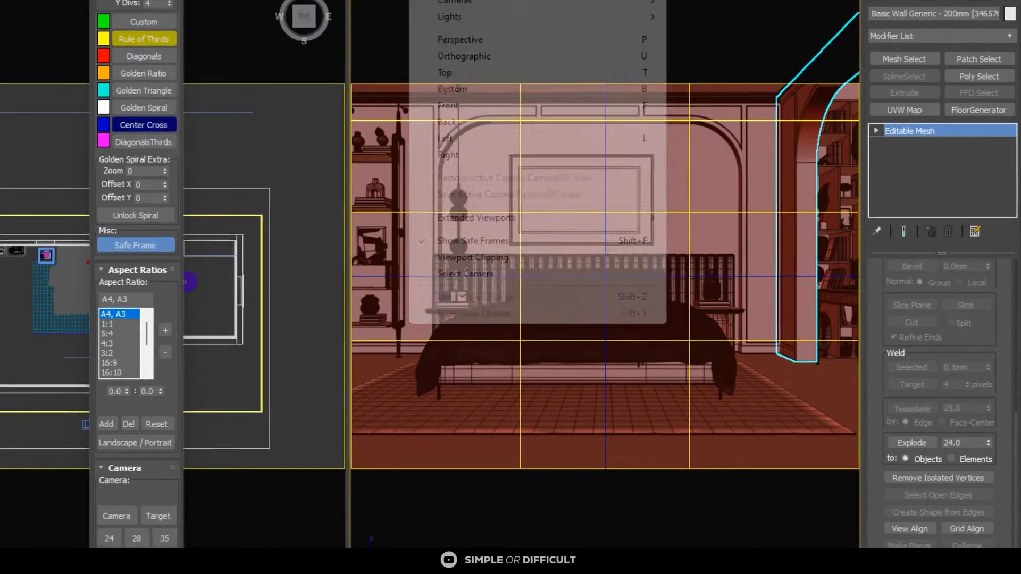
left_click(462, 274)
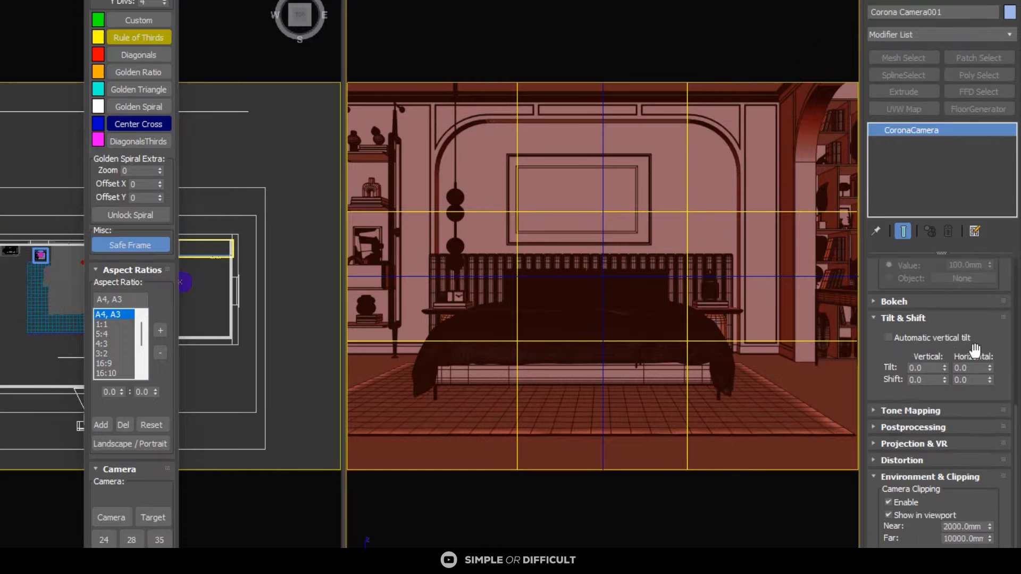
Step: Set the camera's vertical shift to -0.04 in its Tilt & Shift settings
left_click_drag(1017, 420, 1018, 383)
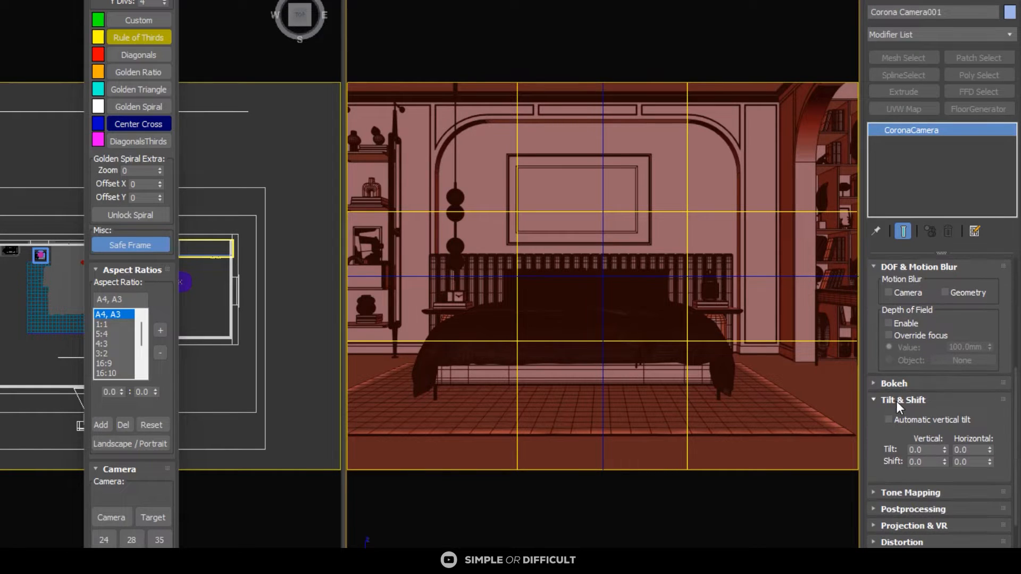
left_click(946, 459)
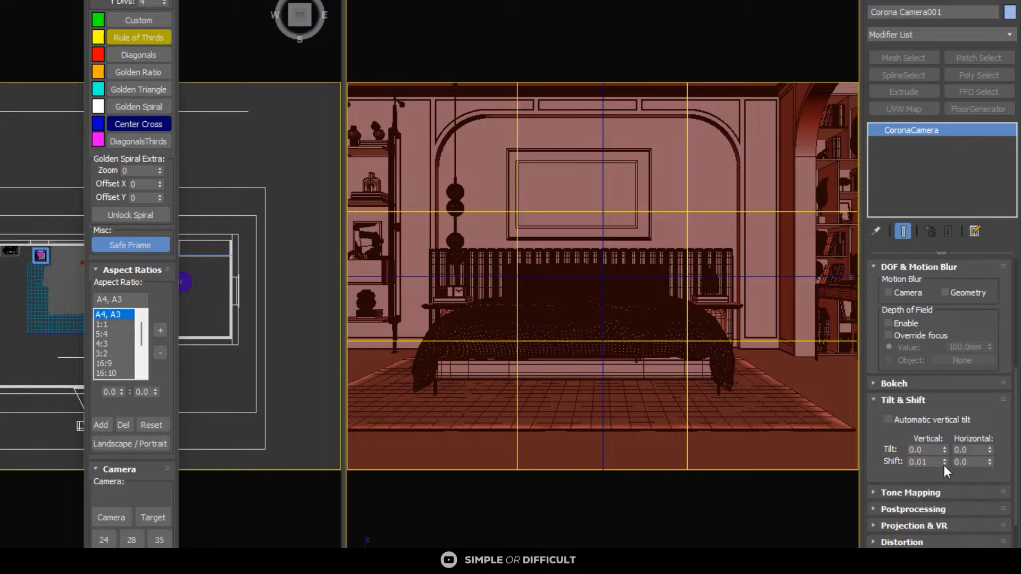
left_click(945, 464)
left_click(945, 464)
left_click(945, 464)
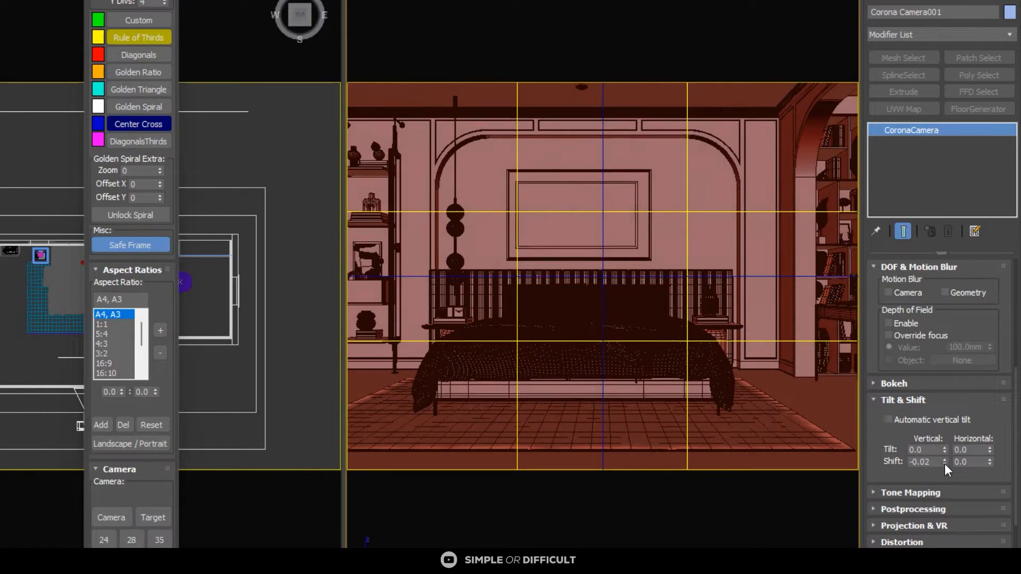
left_click(945, 464)
left_click(944, 464)
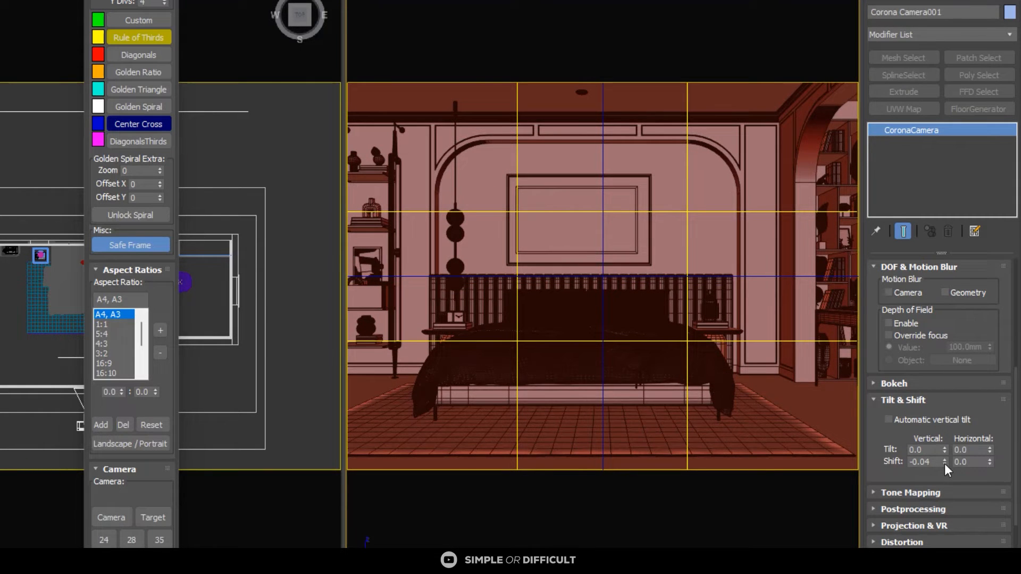
Step: Compare vertical shift values of -0.04 and -0.05 for the camera, and keep it at -0.05
left_click(945, 463)
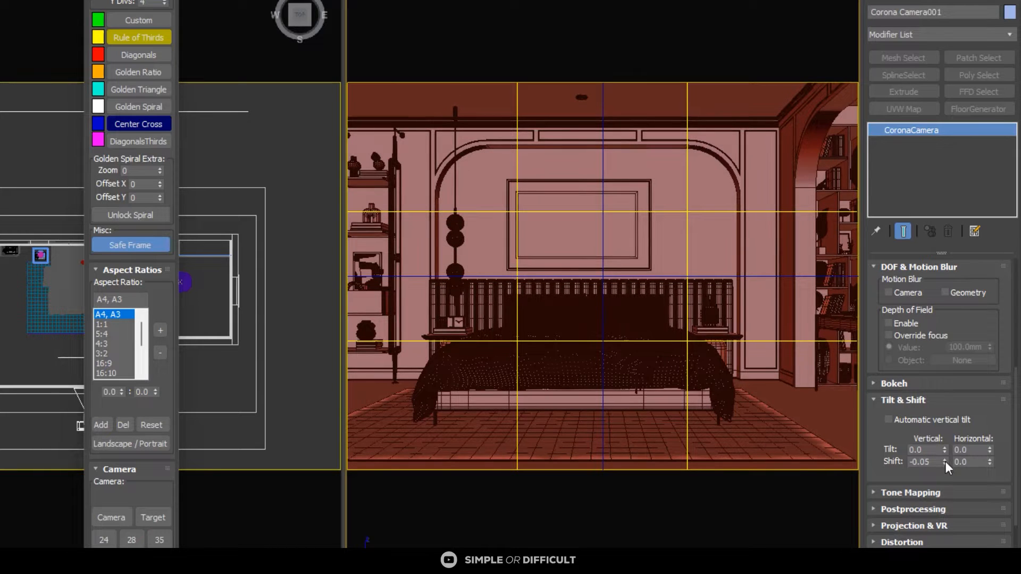
left_click(946, 460)
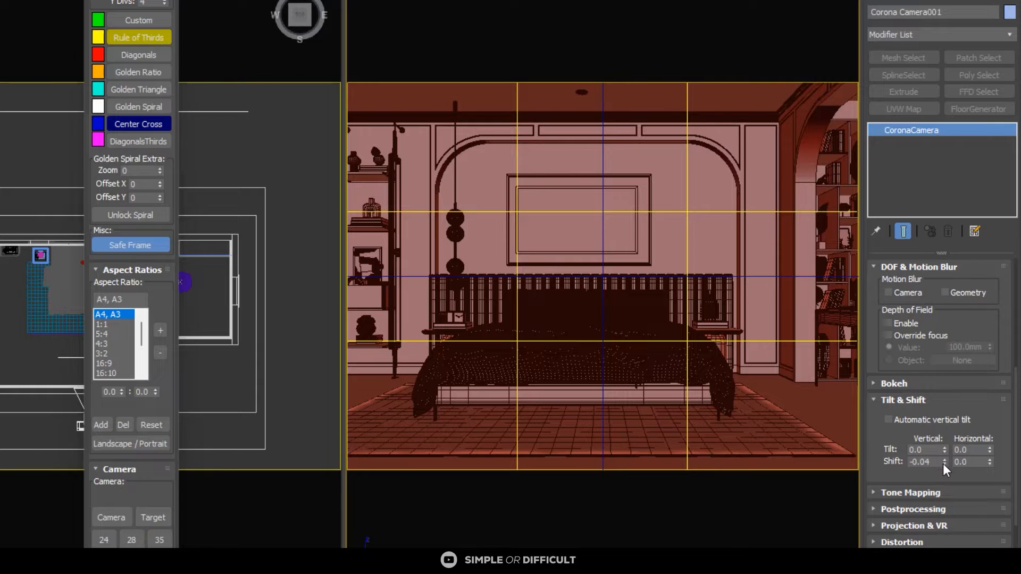
left_click(944, 465)
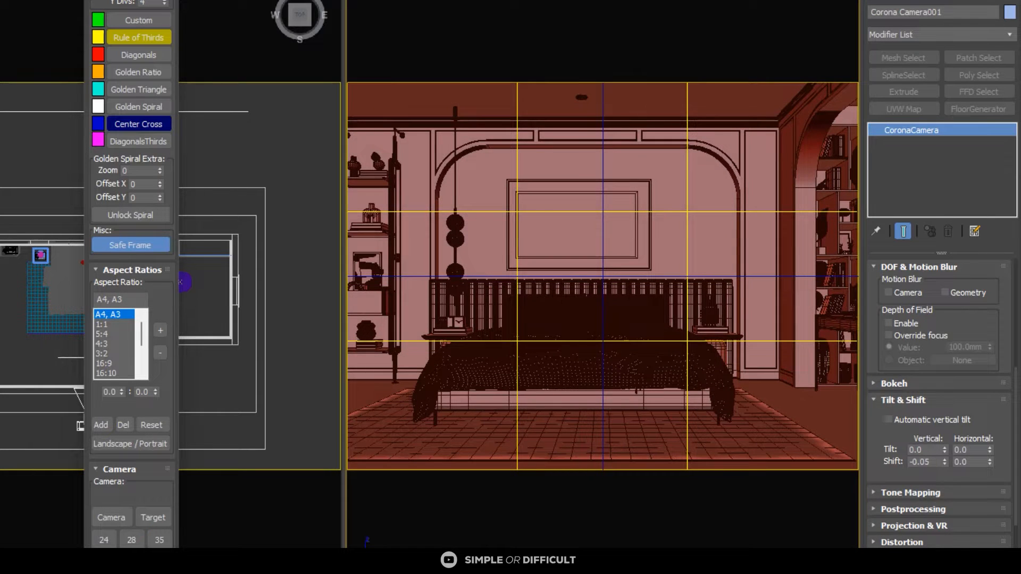
scroll(659, 418, "up", 1)
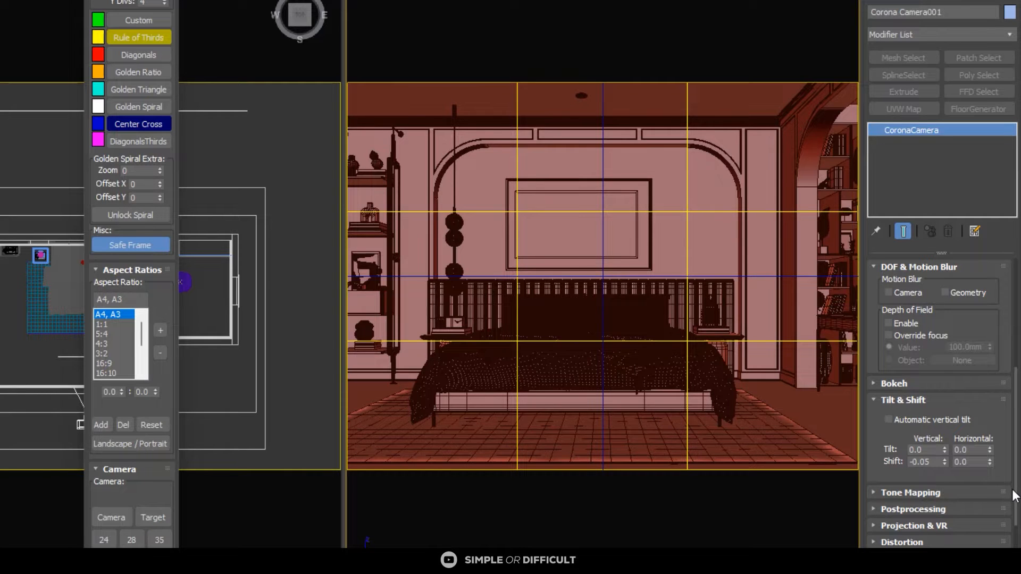
scroll(703, 322, "down", 1)
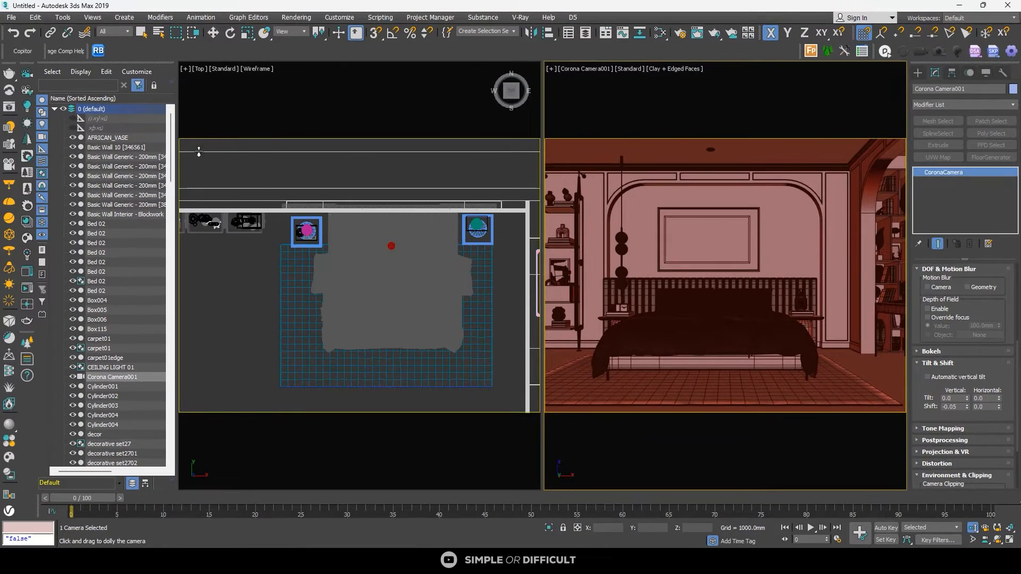
Step: Move the carpet under the bed slightly in the top view, to about X -1748 mm and Y 8889 mm
key("w")
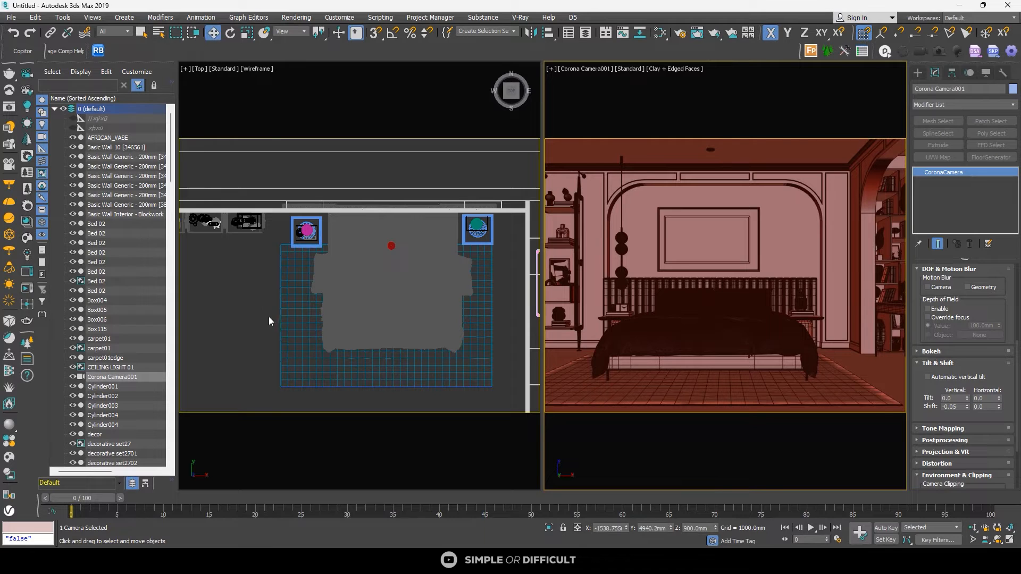
left_click(289, 310)
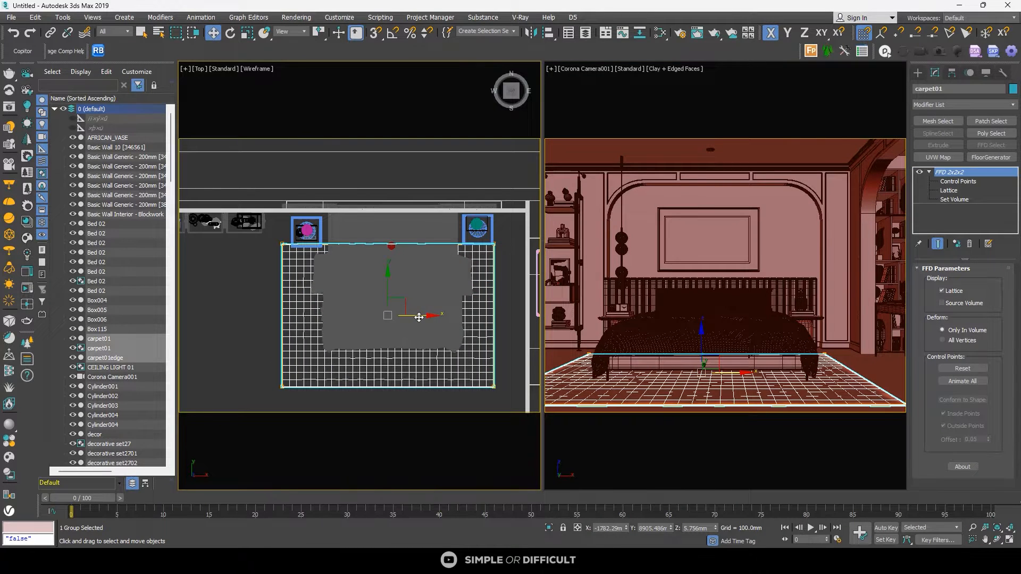
left_click_drag(416, 317, 421, 317)
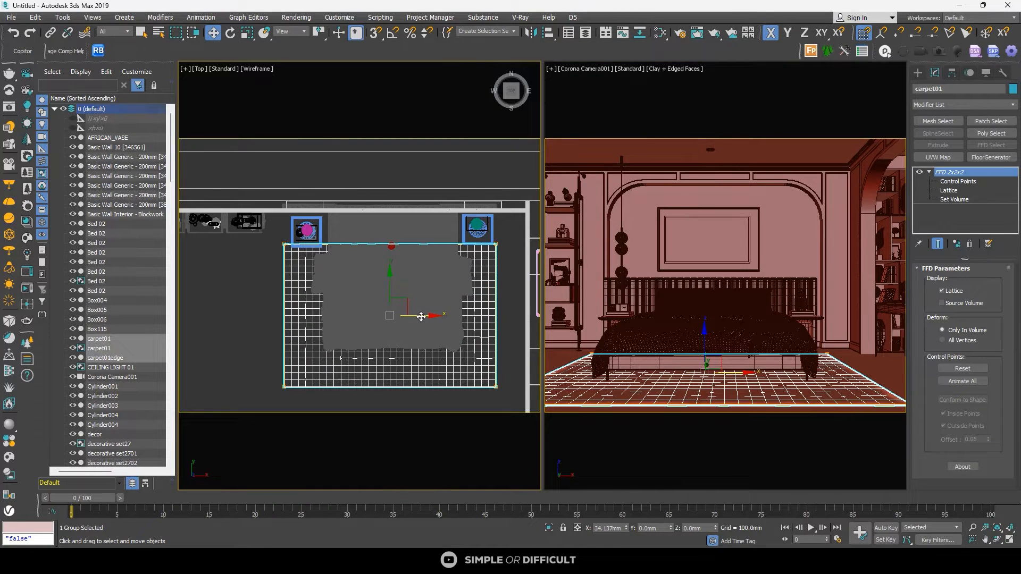
left_click_drag(390, 286, 390, 290)
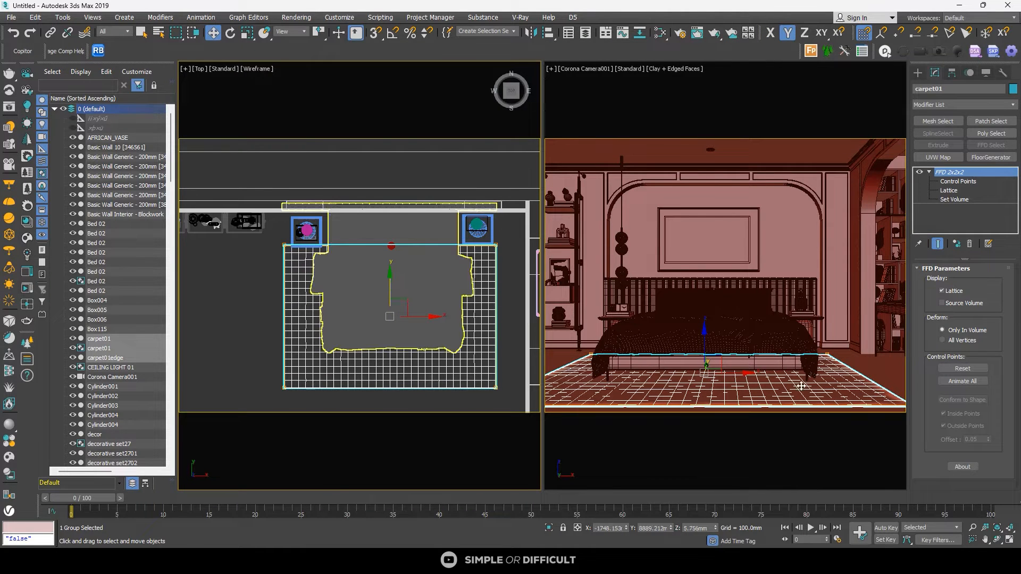
Step: Dolly the camera back to about Y 4701 mm, and select the camera of the camera view
left_click(974, 528)
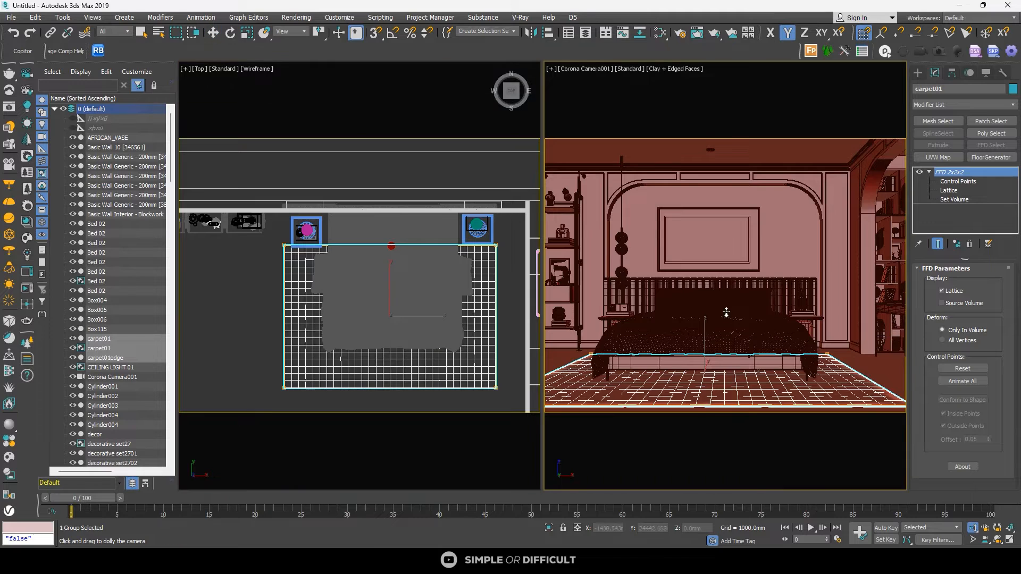
left_click_drag(725, 319, 722, 323)
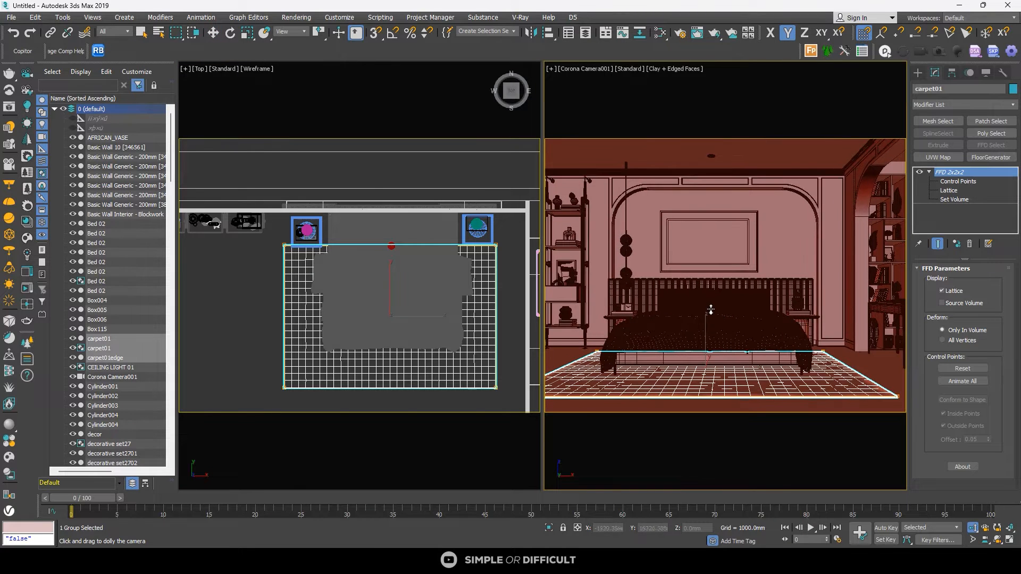
left_click(212, 32)
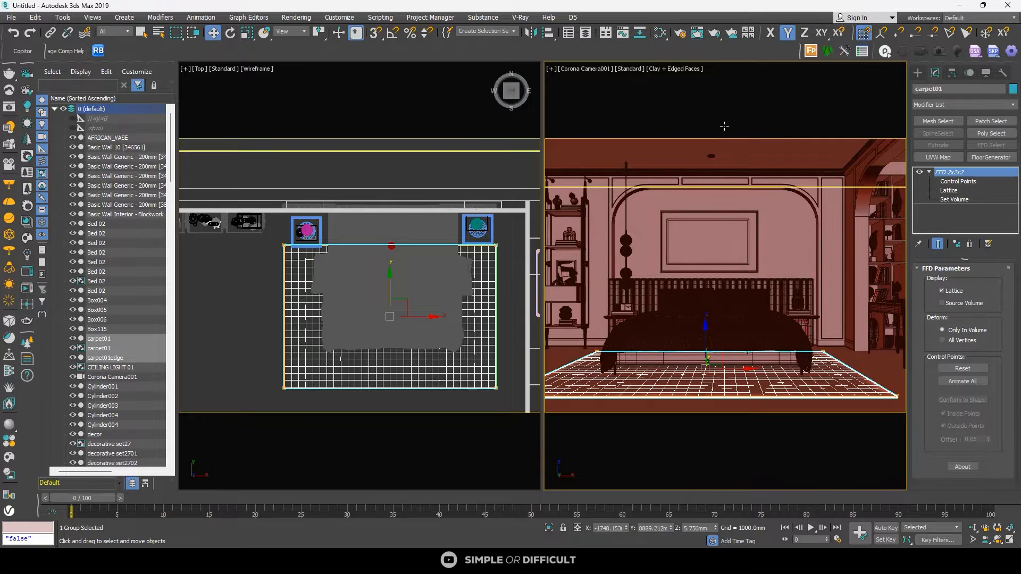
left_click(575, 68)
left_click(608, 275)
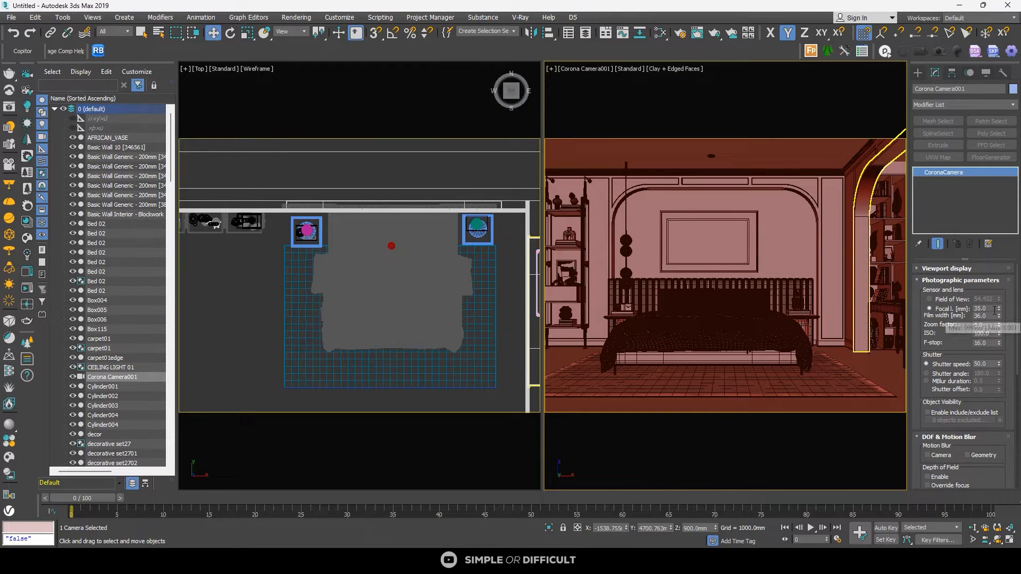
Step: Try a 30 mm focal length on the camera, and set it back to 35 mm
left_click(974, 307)
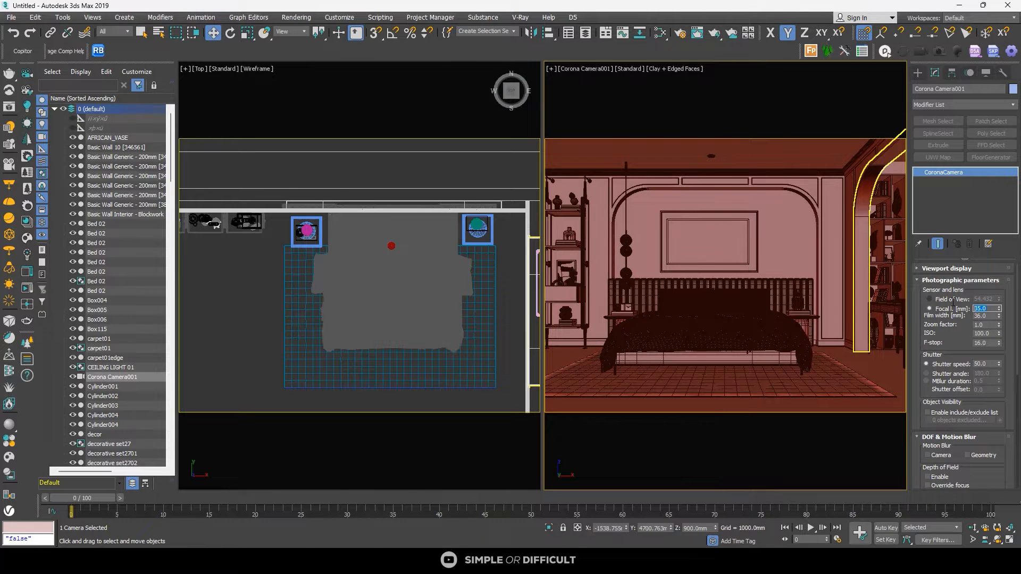
type("30")
key("Return")
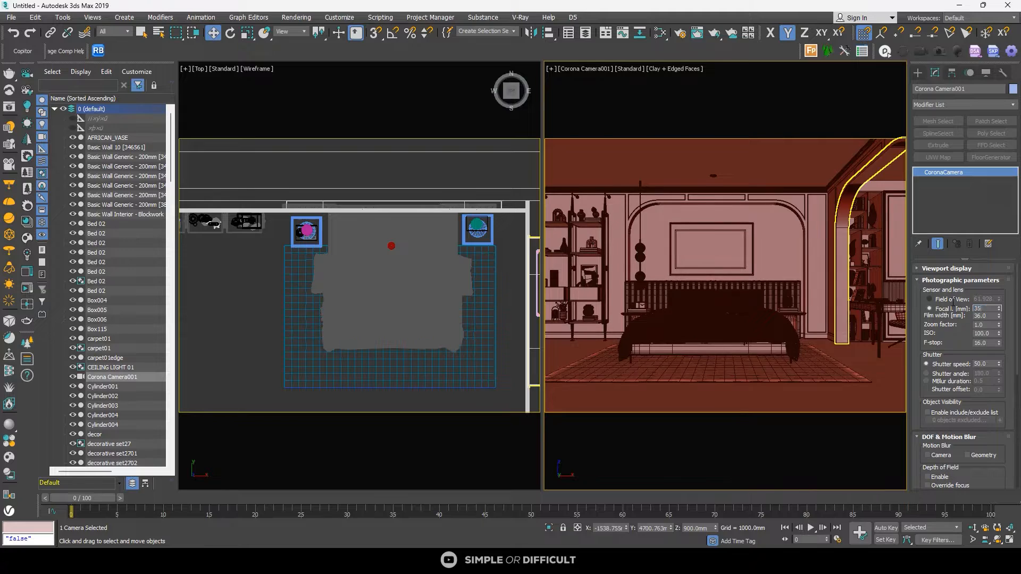
type("35")
key("Return")
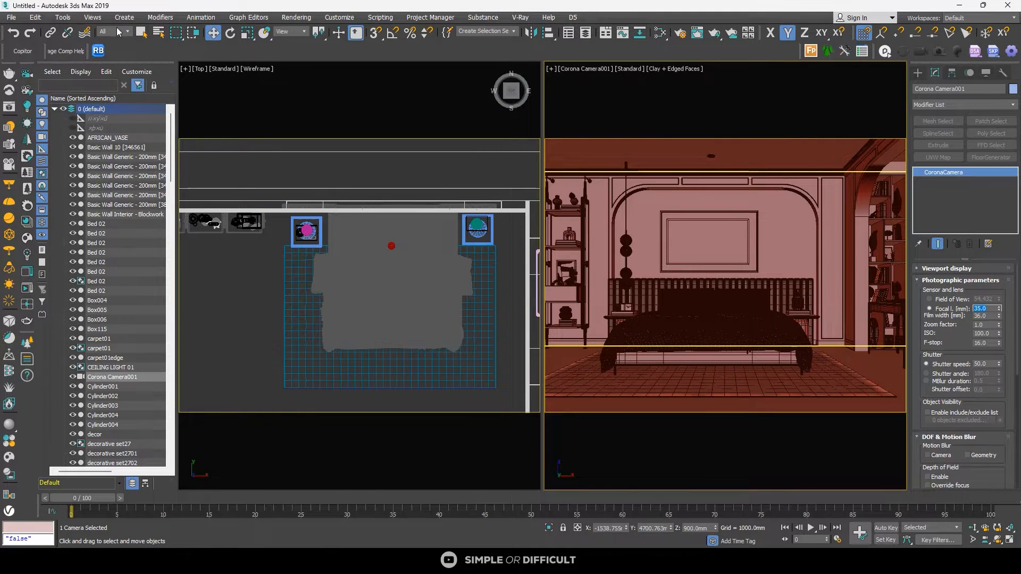
Step: Move the camera sideways in the top view to about X -1672 mm
scroll(320, 314, "down", 3)
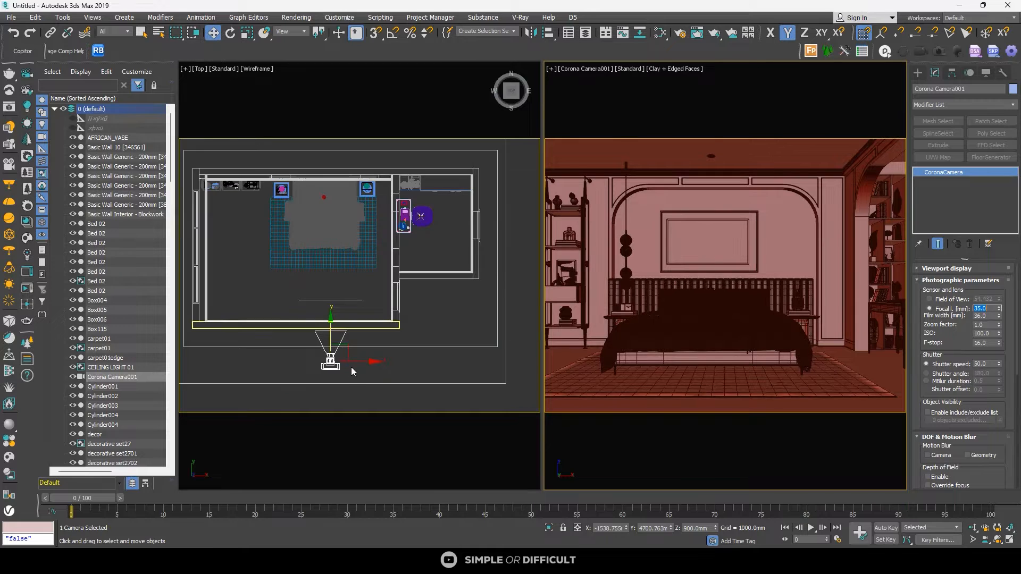
scroll(347, 365, "up", 5)
left_click_drag(370, 342, 364, 341)
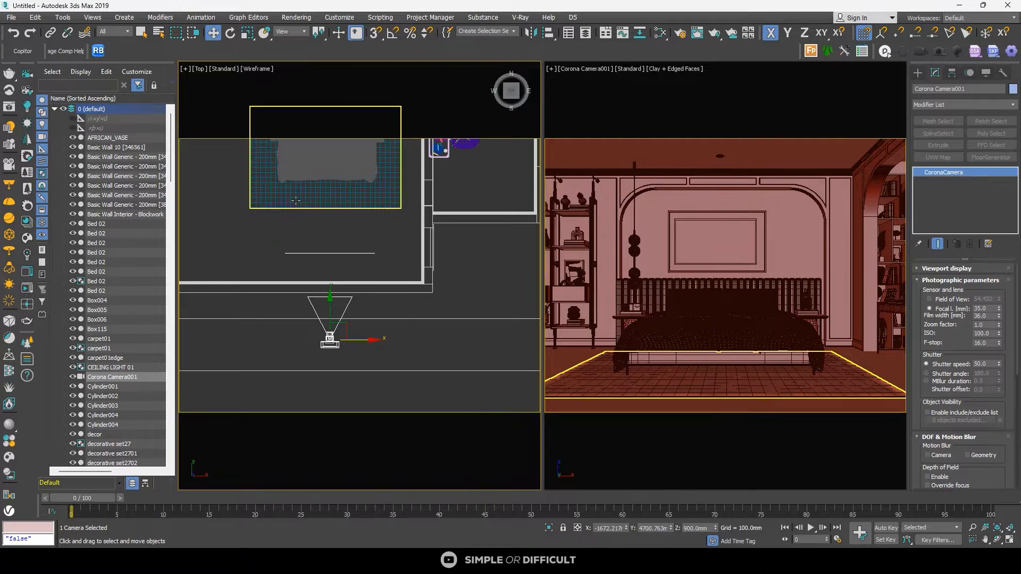
left_click(332, 210)
scroll(399, 257, "down", 3)
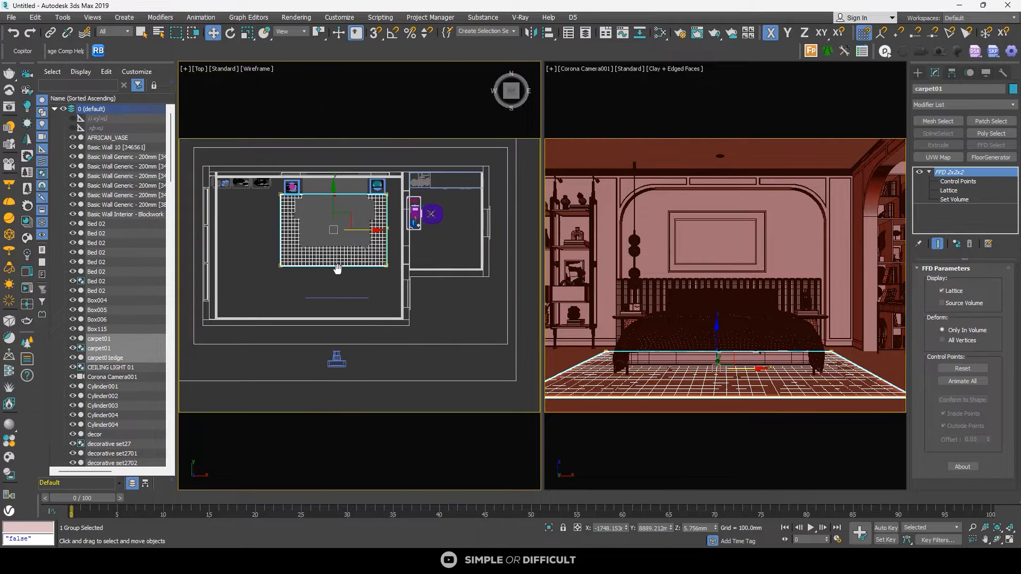
left_click(363, 165)
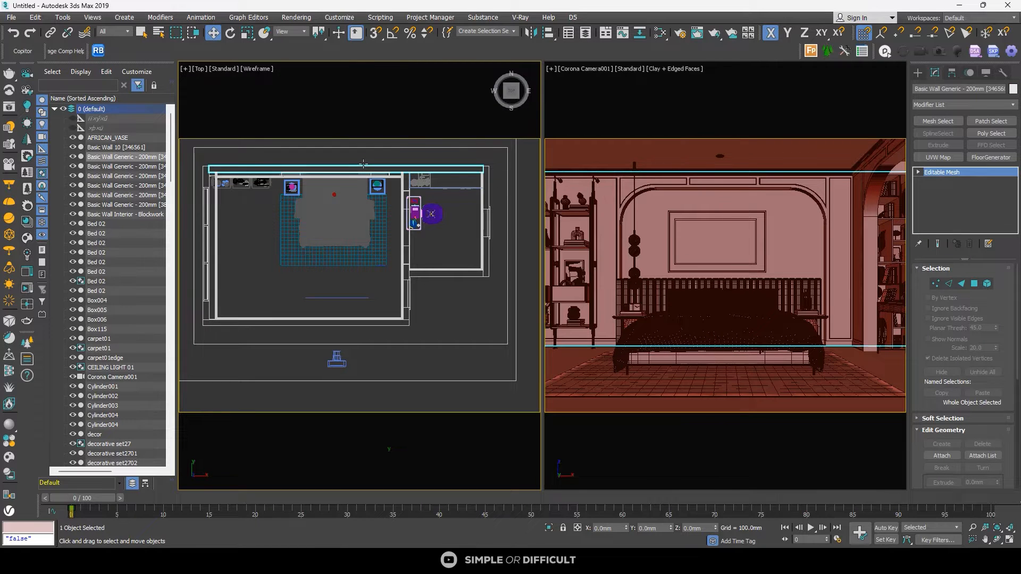
scroll(363, 170, "down", 2)
left_click(444, 316)
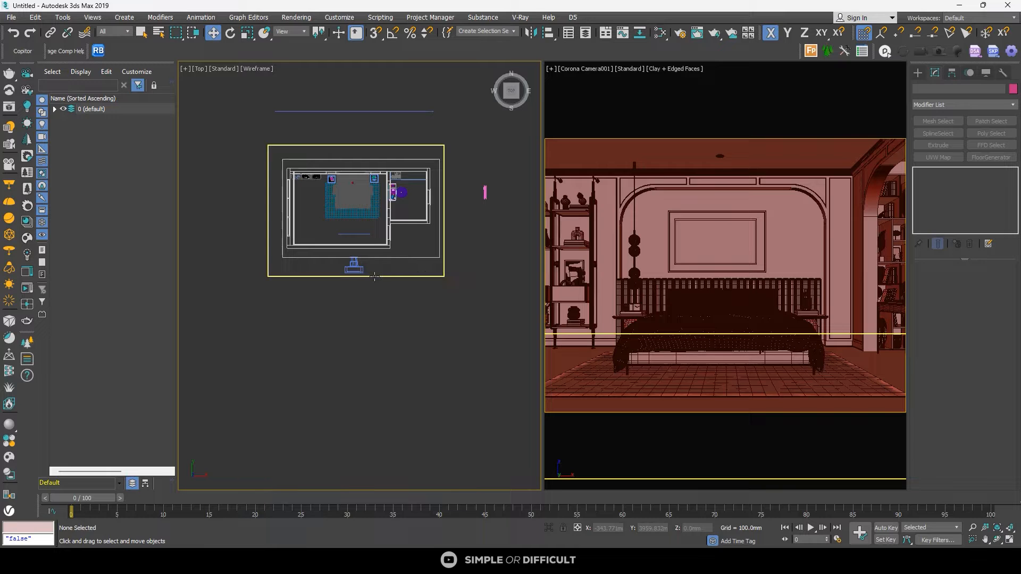
Step: Select the picture frame above the bed together with the wall behind it, and isolate them
left_click(728, 226)
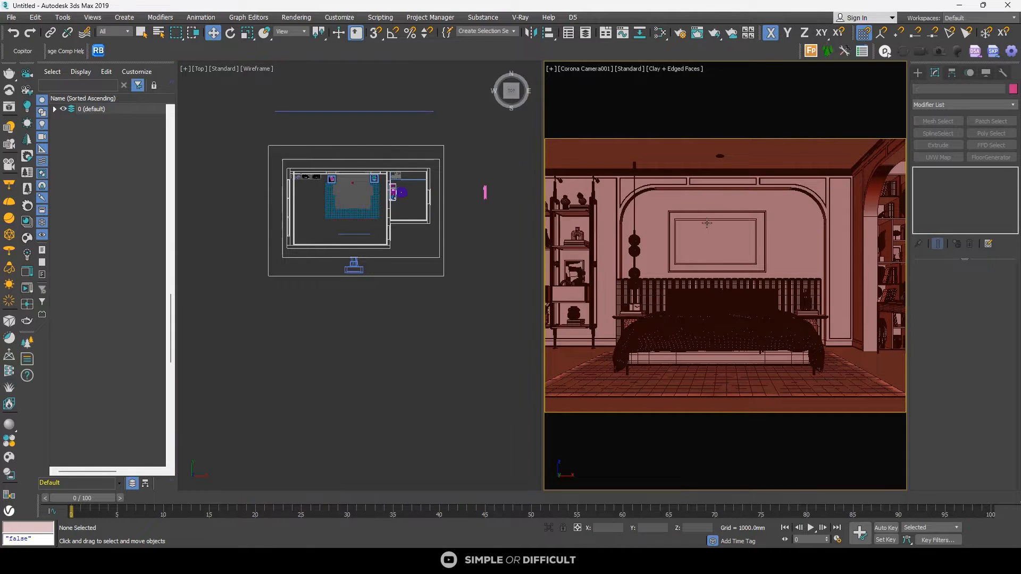
left_click(823, 227, "ctrl")
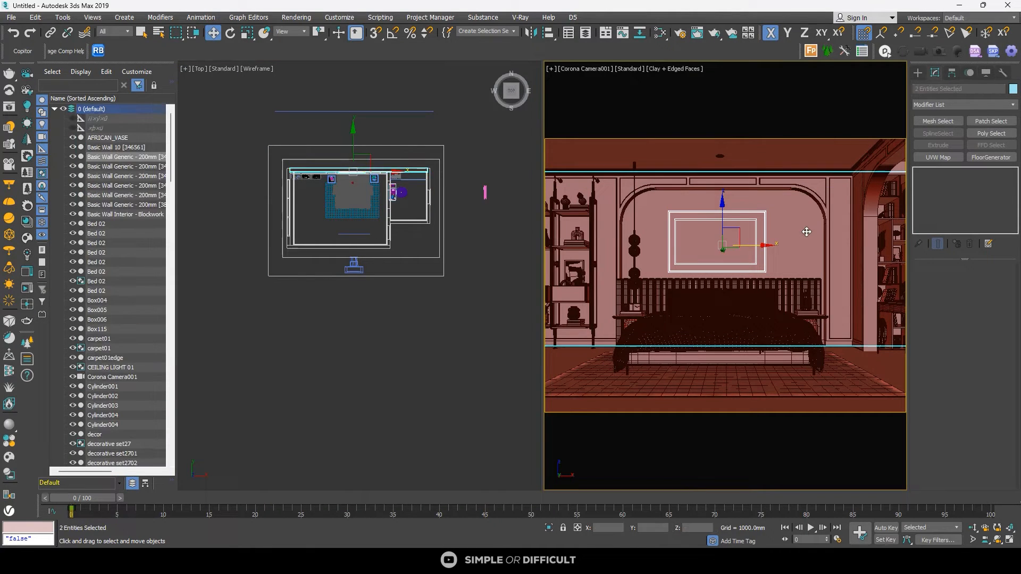
left_click(548, 531)
scroll(339, 174, "up", 6)
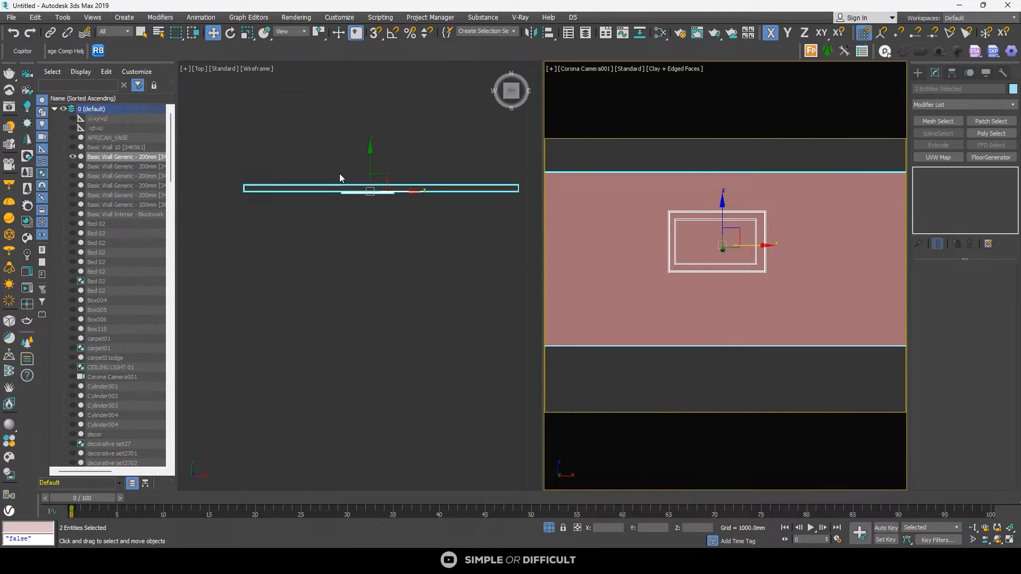
Step: Move the picture frame about 25 mm along Y towards the wall behind it, and end the isolation
left_click(367, 334)
left_click(413, 248)
scroll(502, 242, "up", 5)
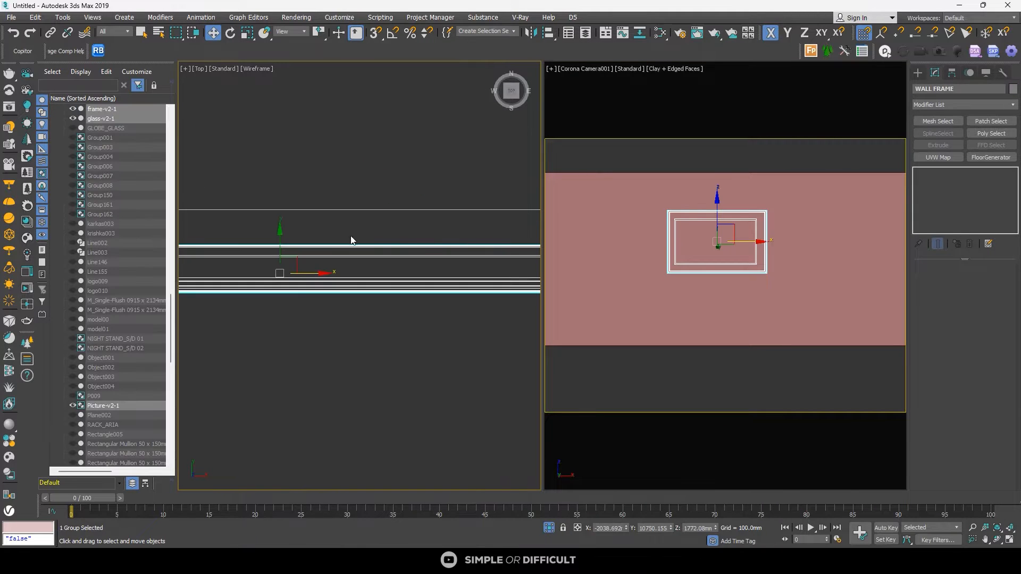
left_click_drag(281, 241, 288, 207)
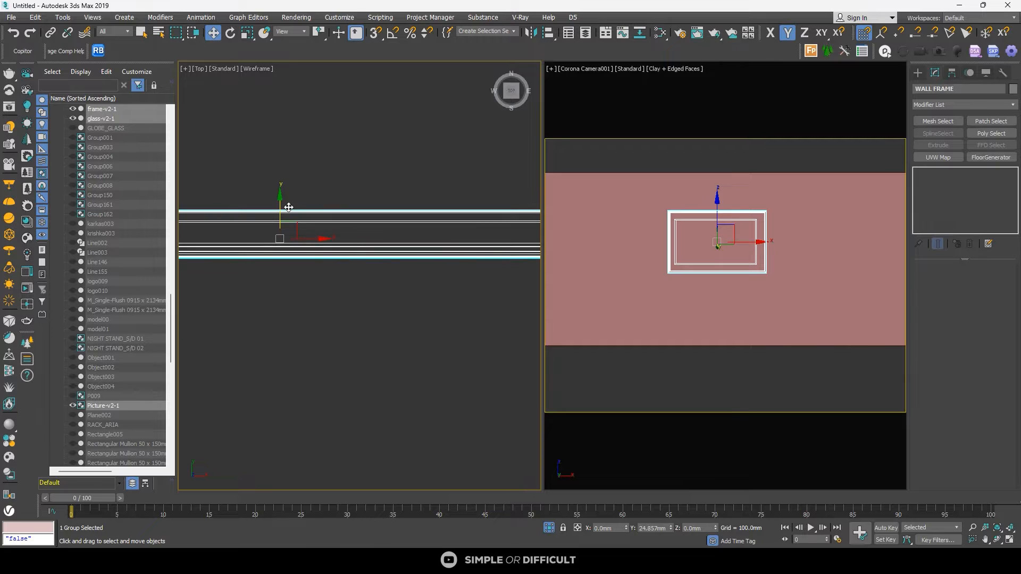
left_click(550, 527)
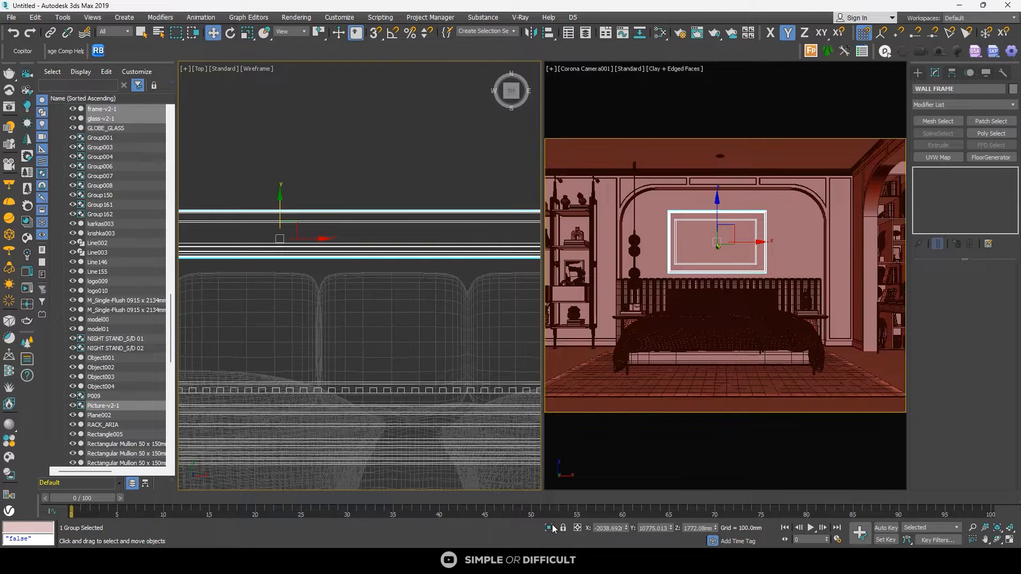
Step: Show the composition guides, centre the picture frame on the Center Cross at about X -1883 mm, and close the guides
left_click(711, 130)
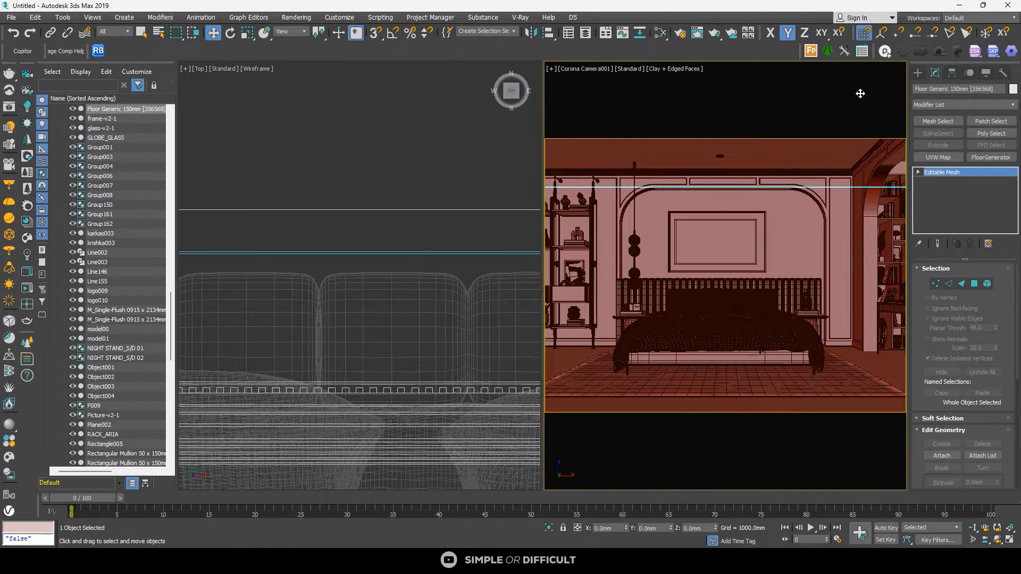
left_click(66, 50)
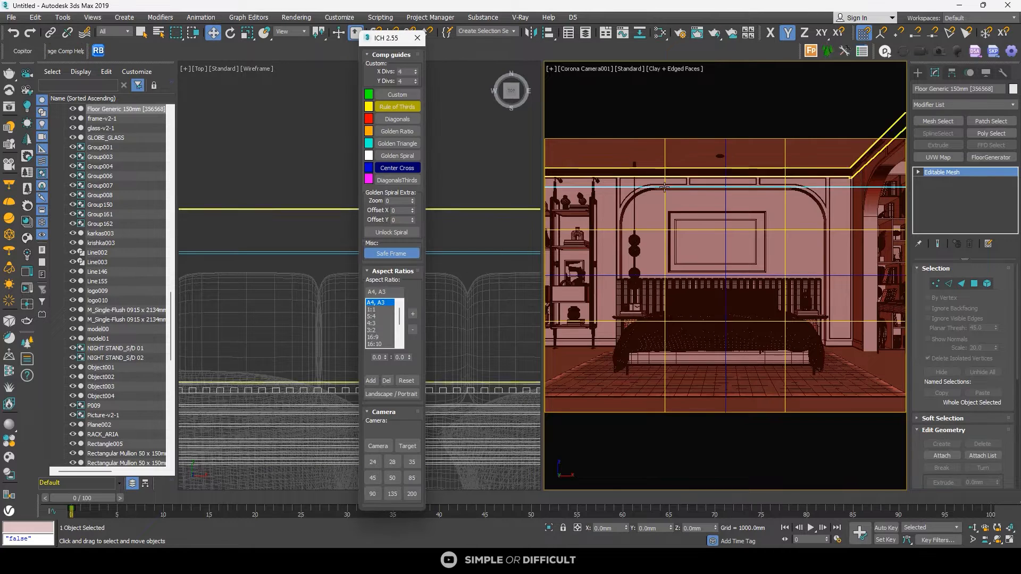
left_click(732, 212)
left_click_drag(751, 245, 759, 246)
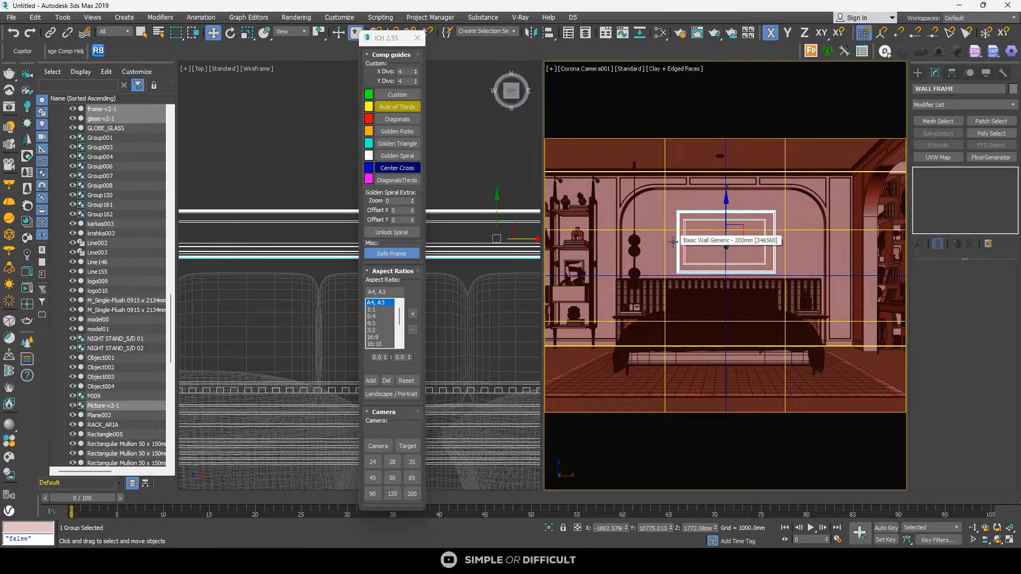
left_click(417, 37)
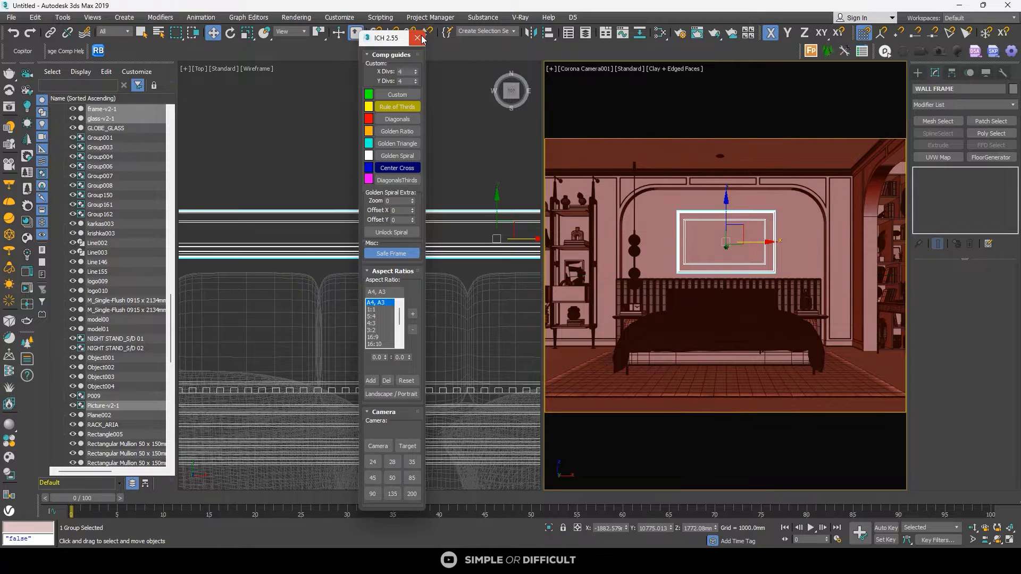
Step: Select the bed and carpet groups and move them together slightly along X, lining the headboard up with the arched wall moulding
left_click(402, 173)
scroll(402, 166, "down", 5)
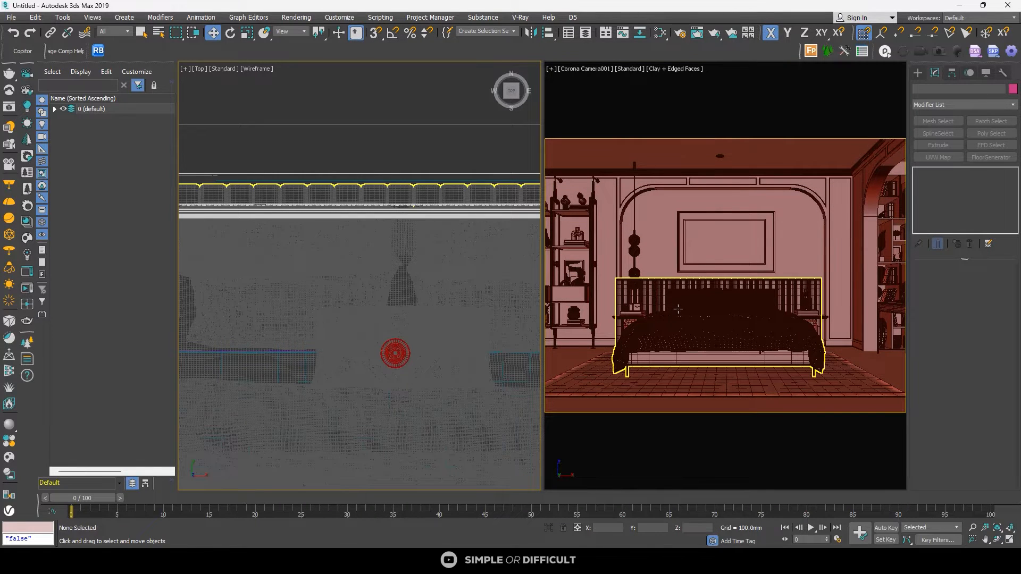
left_click(419, 220)
scroll(415, 214, "down", 9)
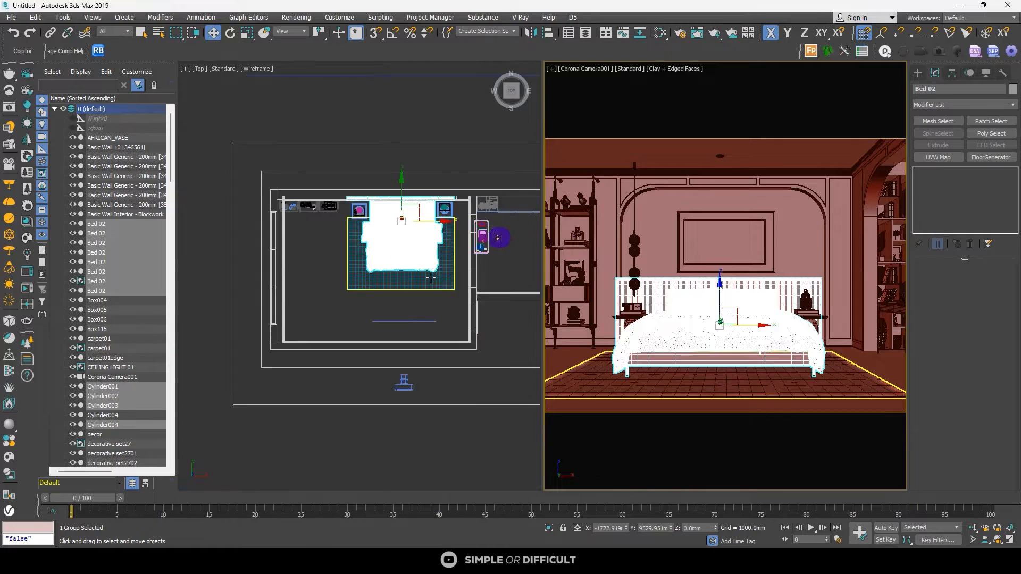
scroll(434, 276, "up", 3)
left_click(435, 273, "ctrl")
scroll(496, 112, "up", 8)
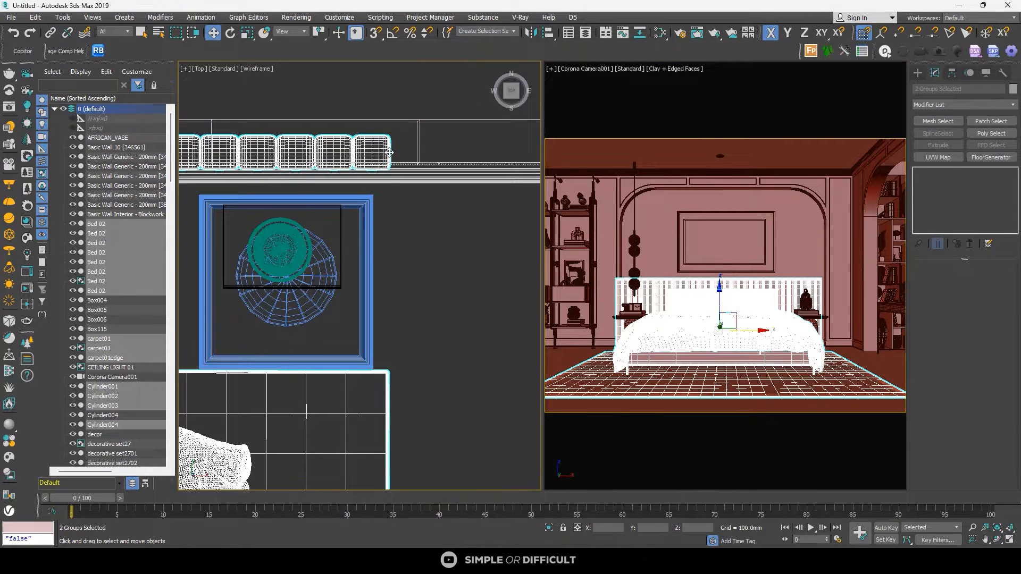
left_click_drag(387, 150, 412, 158)
scroll(442, 143, "down", 5)
middle_click_drag(310, 154, 439, 183)
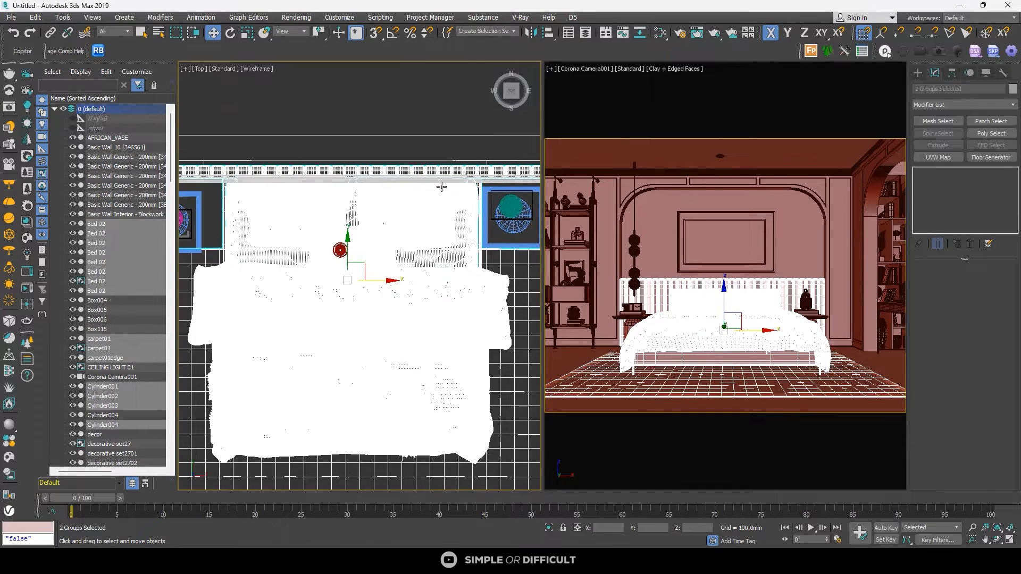
Step: Adjust the bed and carpet groups together along Y, moving them back about 34 mm so the headboard sits against the wall
left_click(347, 232)
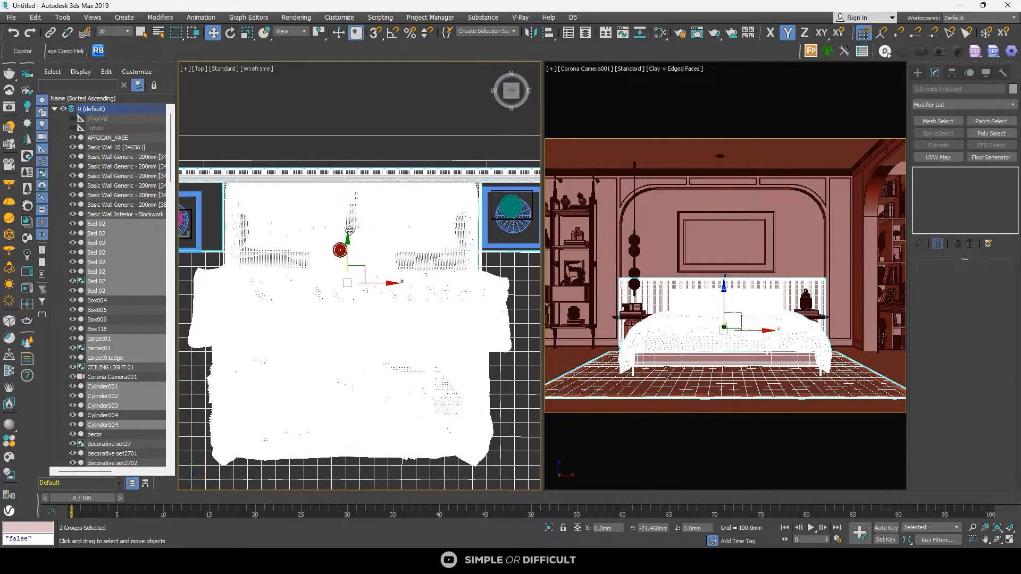
scroll(349, 170, "up", 5)
left_click_drag(348, 171, 355, 164)
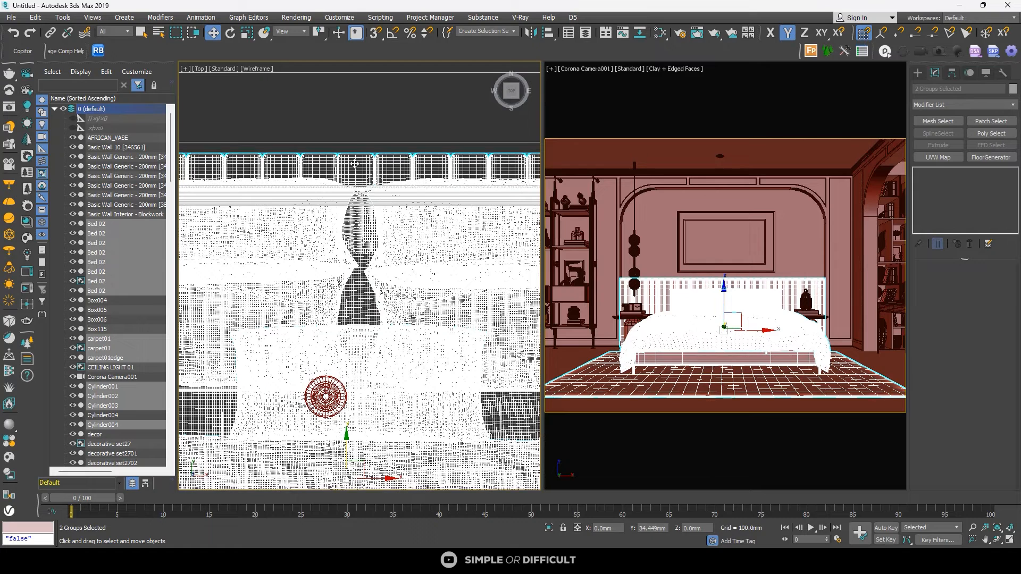
scroll(355, 164, "down", 6)
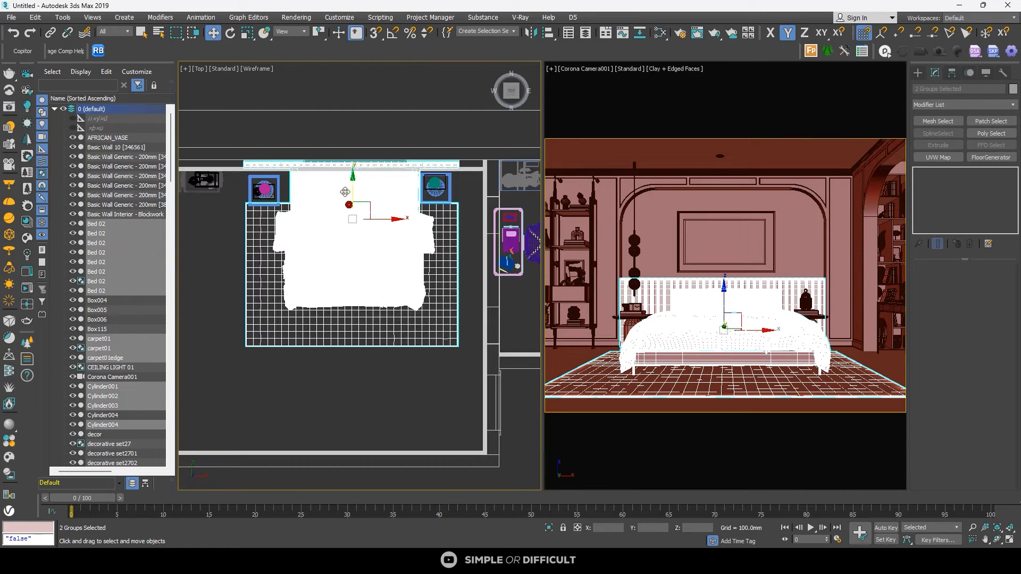
Step: Select the NIGHT STAND_S/D 01 group and move it towards the wall and away from the bed, to about X -3192 mm, Y 10342 mm
left_click(244, 203)
scroll(272, 181, "up", 5)
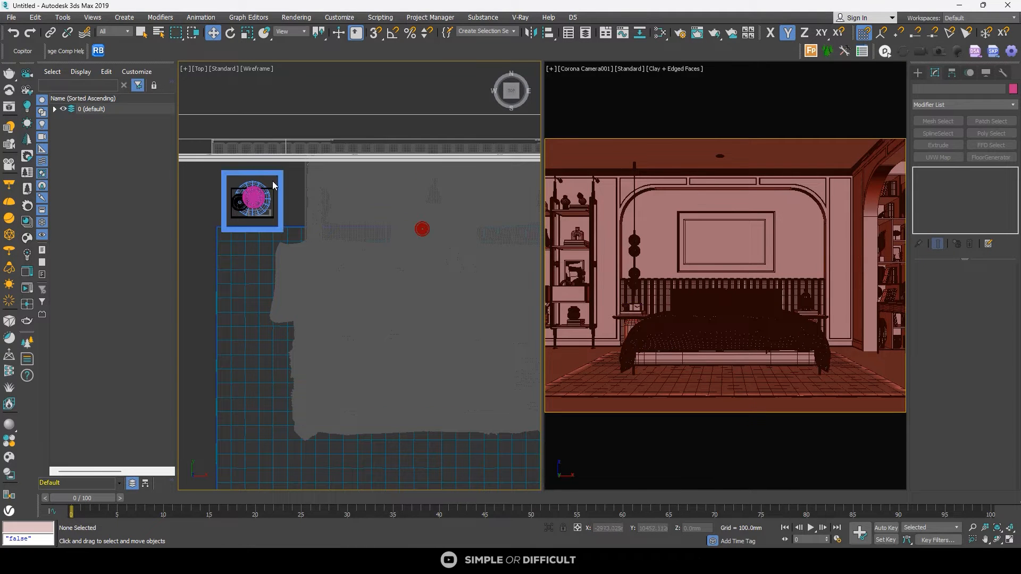
left_click(255, 181)
scroll(254, 181, "down", 4)
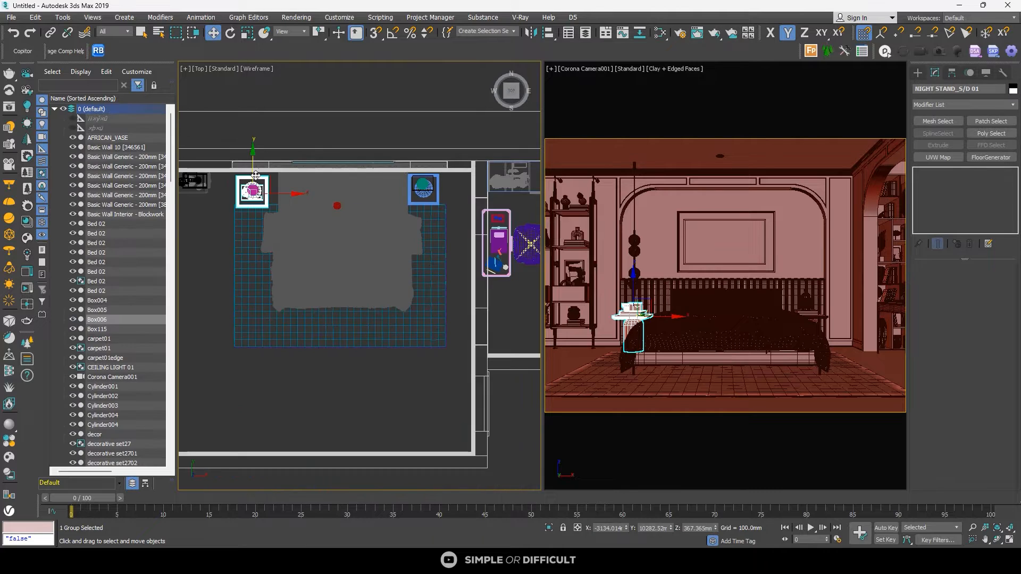
left_click_drag(255, 176, 256, 172)
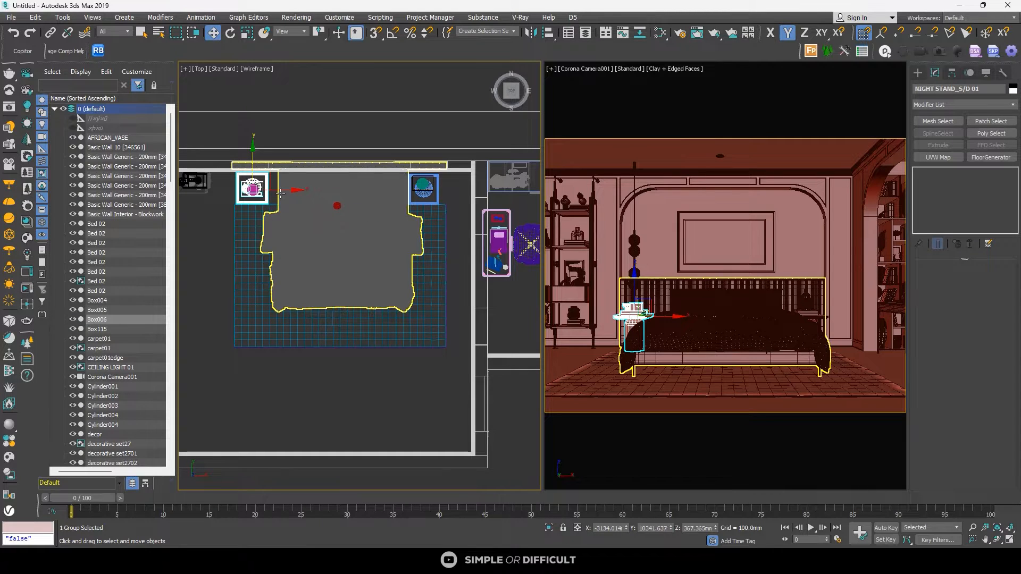
left_click_drag(281, 190, 277, 190)
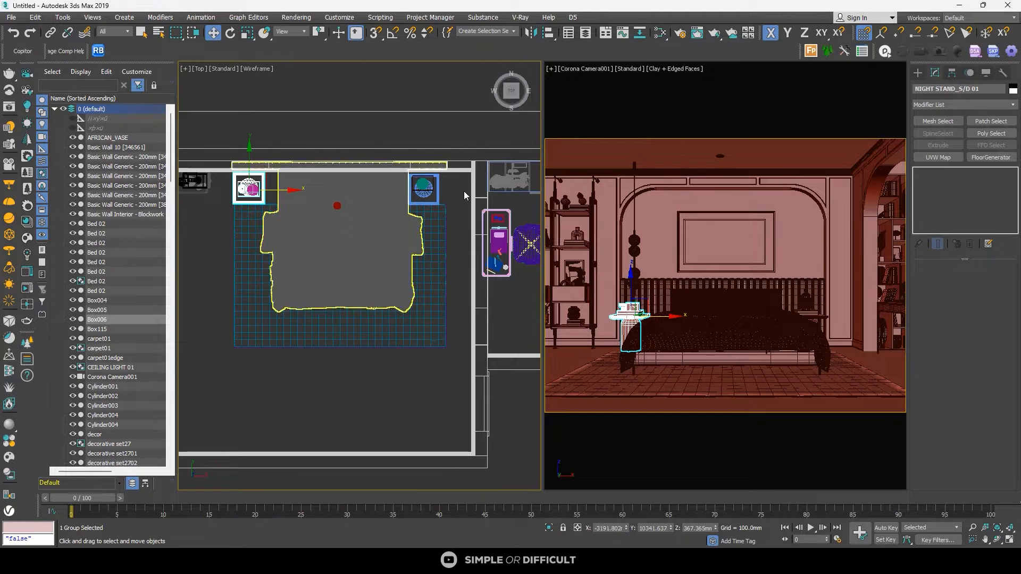
Step: Select the NIGHT STAND_S/D 02 group, move it outward from the bed to about X -200 mm, and clear the selection
left_click(423, 188)
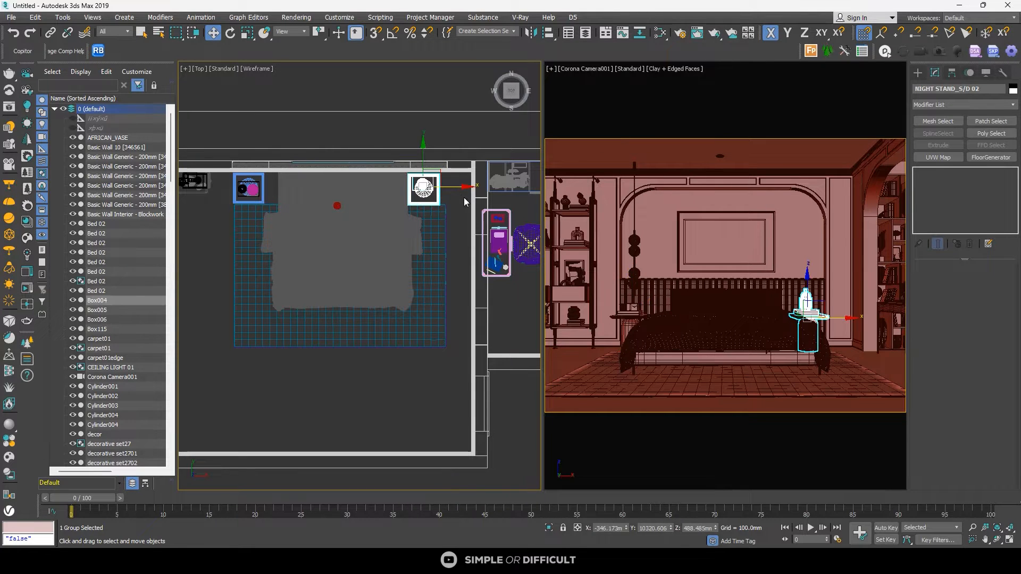
left_click_drag(461, 186, 469, 190)
scroll(457, 194, "down", 3)
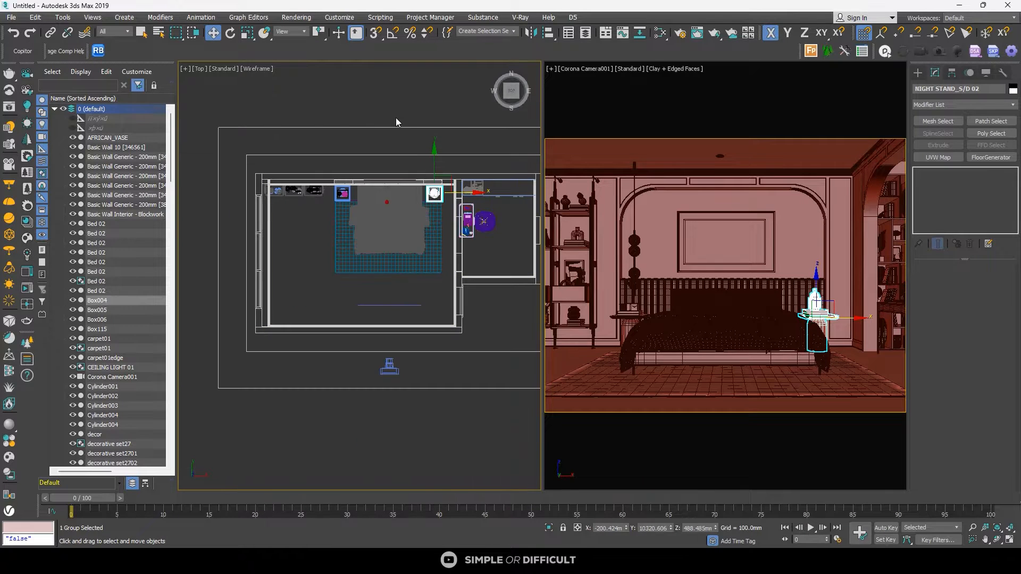
left_click(394, 110)
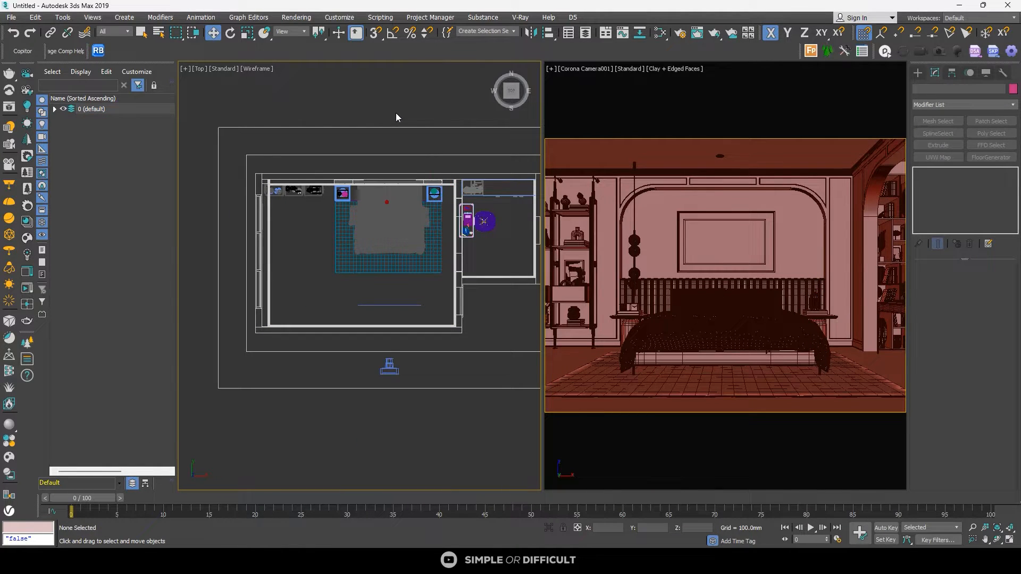
Step: Select the desk and its chair and move them together about 158 mm in negative X and 127 mm in positive Y, and deselect them
scroll(323, 113, "down", 6)
scroll(352, 133, "up", 8)
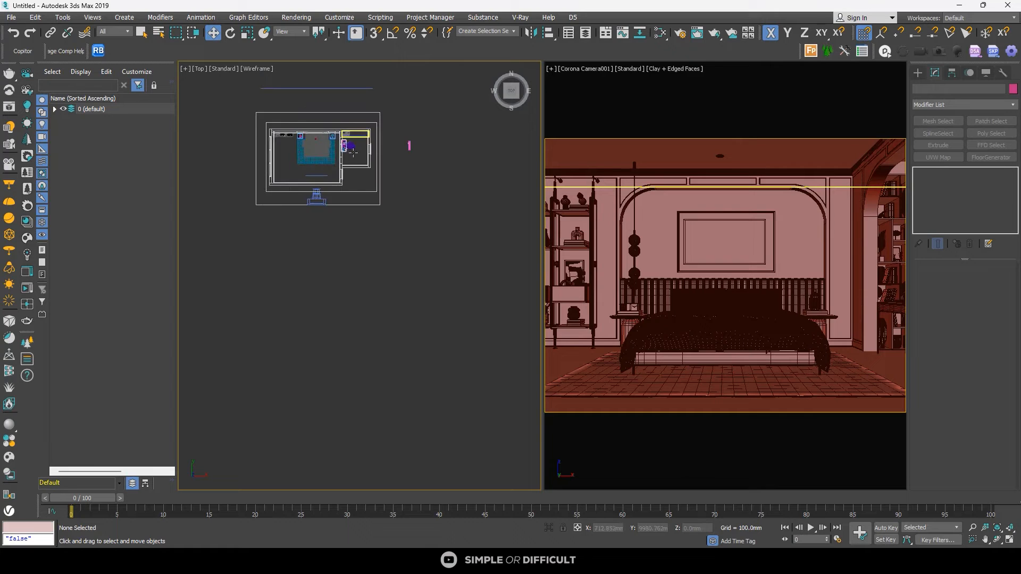
left_click(332, 114)
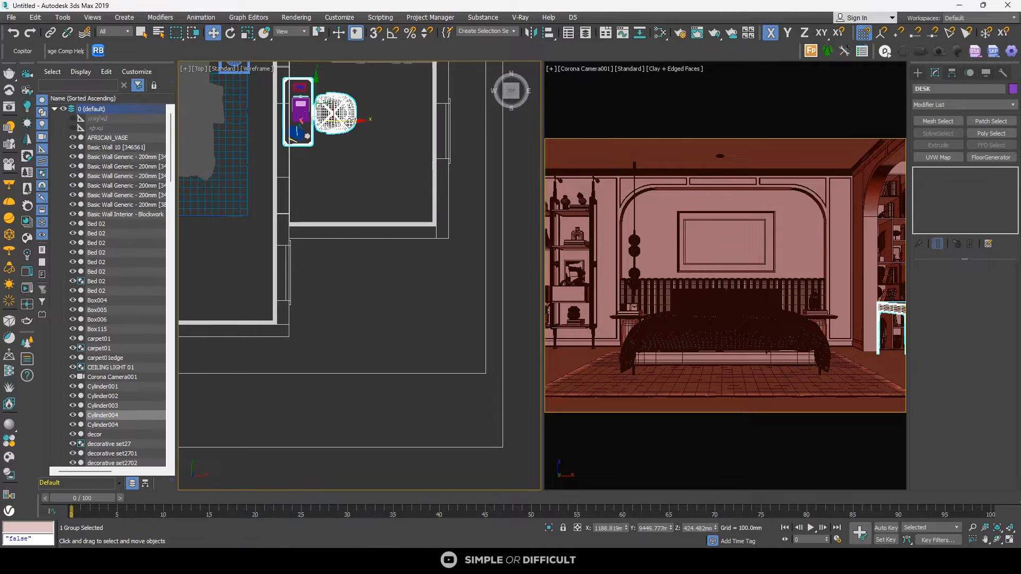
scroll(340, 125, "up", 2)
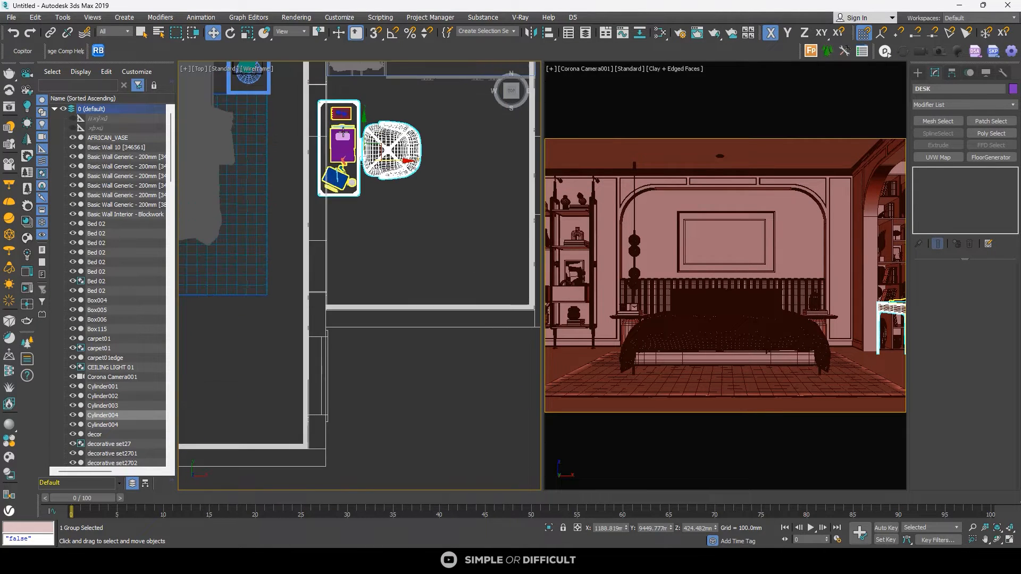
left_click(391, 155, "ctrl")
left_click_drag(392, 155, 374, 155)
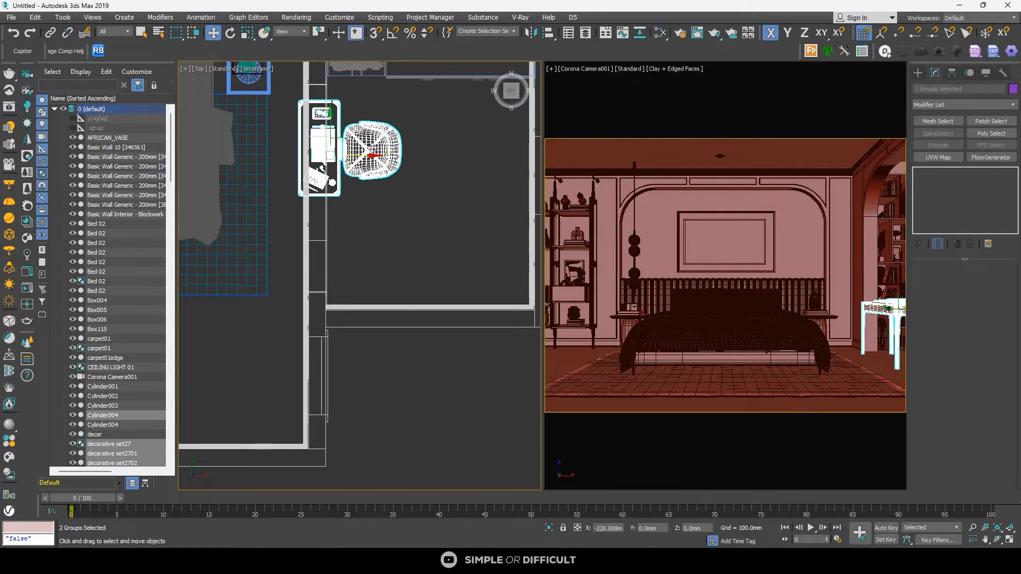
left_click_drag(330, 122, 329, 111)
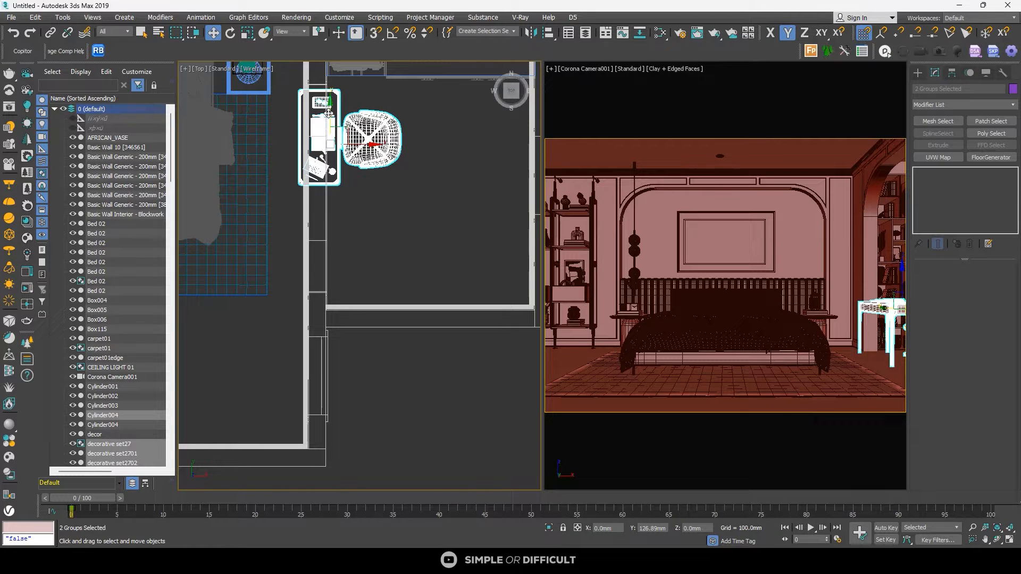
left_click_drag(359, 144, 365, 144)
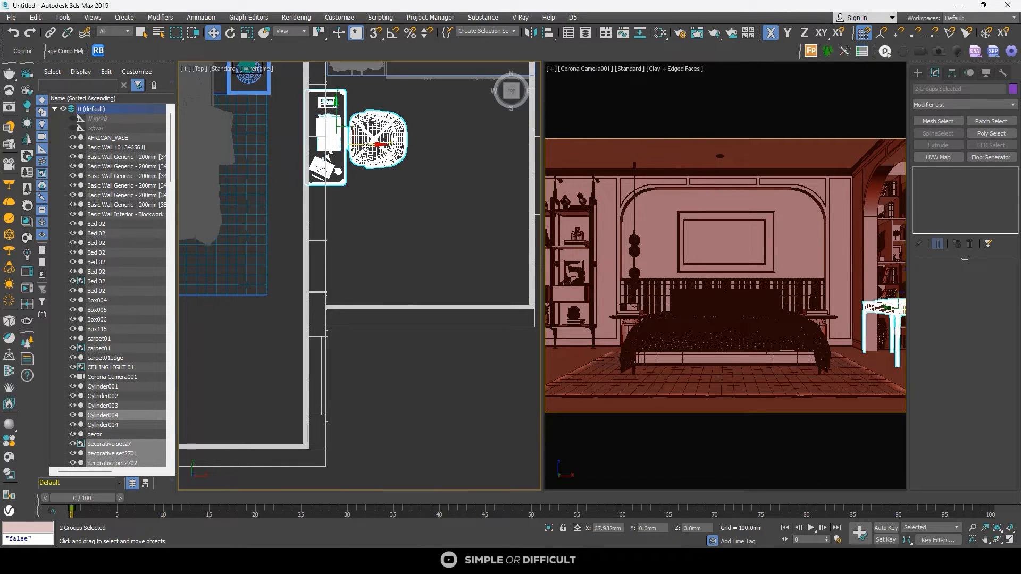
scroll(352, 132, "down", 5)
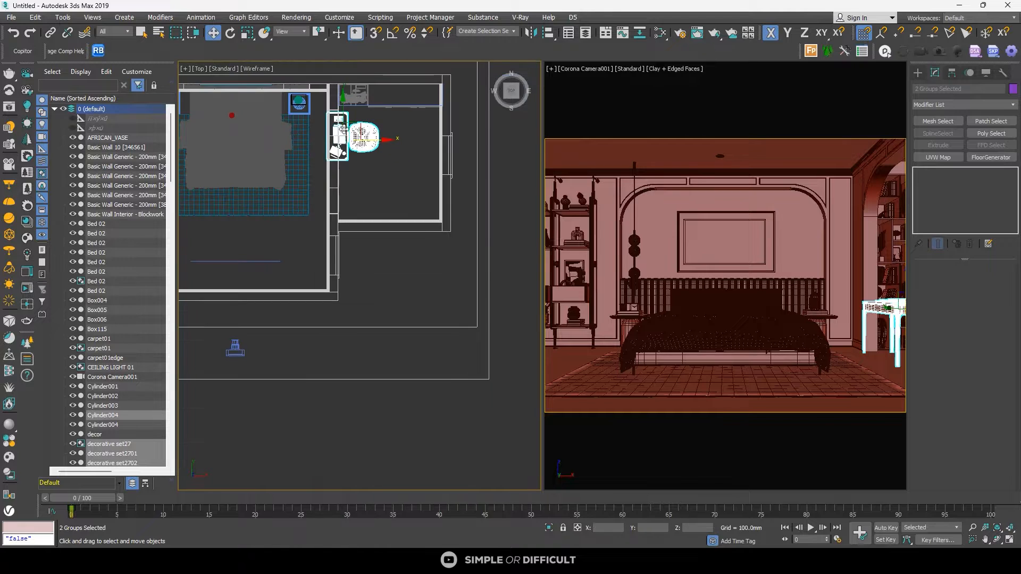
left_click(429, 163)
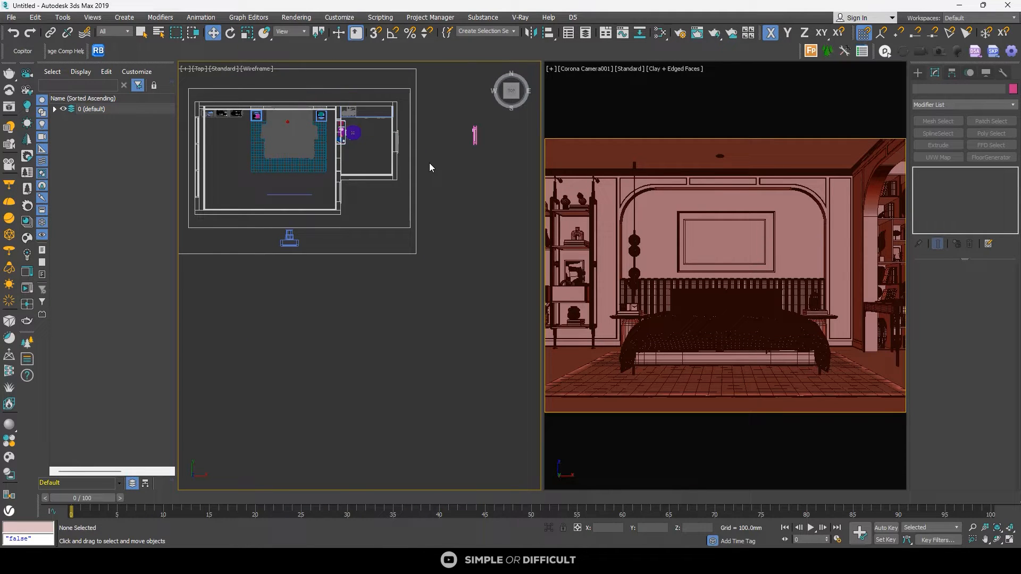
Step: Select the large Floor Generic 150mm slab beneath the room, isolate it, deselect it, and fit it in the Top view
middle_click_drag(430, 241, 462, 181, "alt")
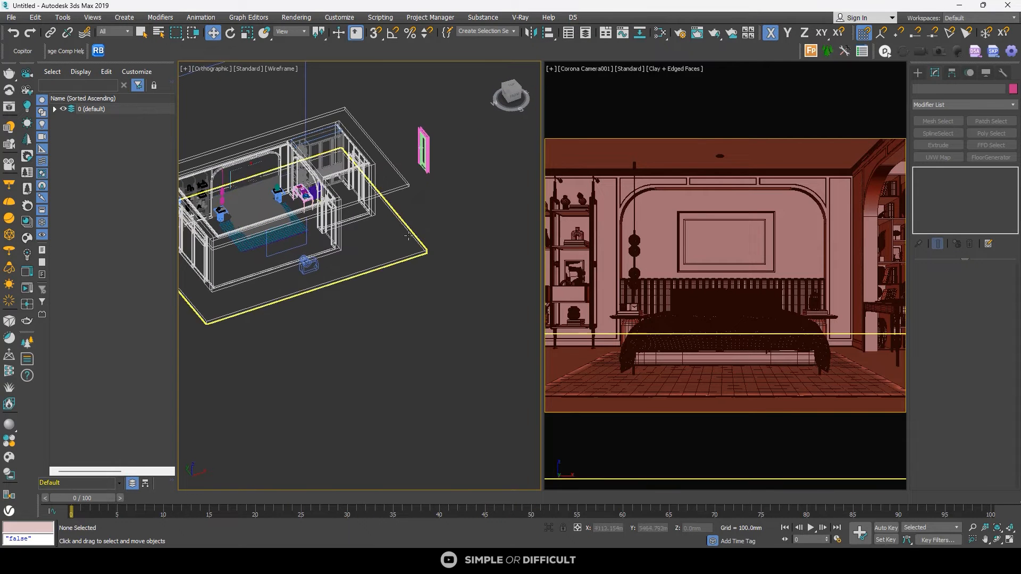
left_click(411, 256)
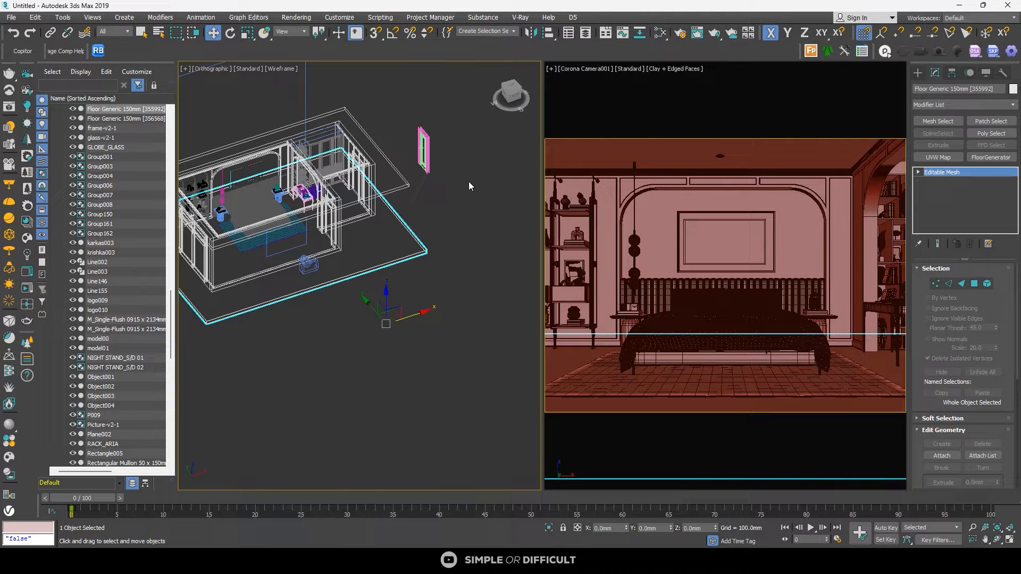
left_click(549, 527)
left_click(394, 390)
key("t")
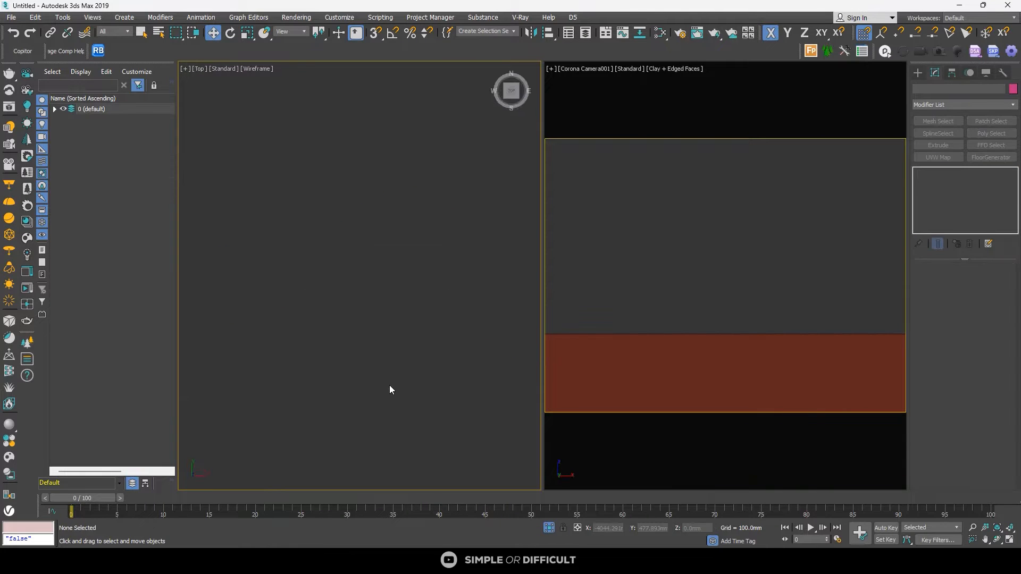
key("z")
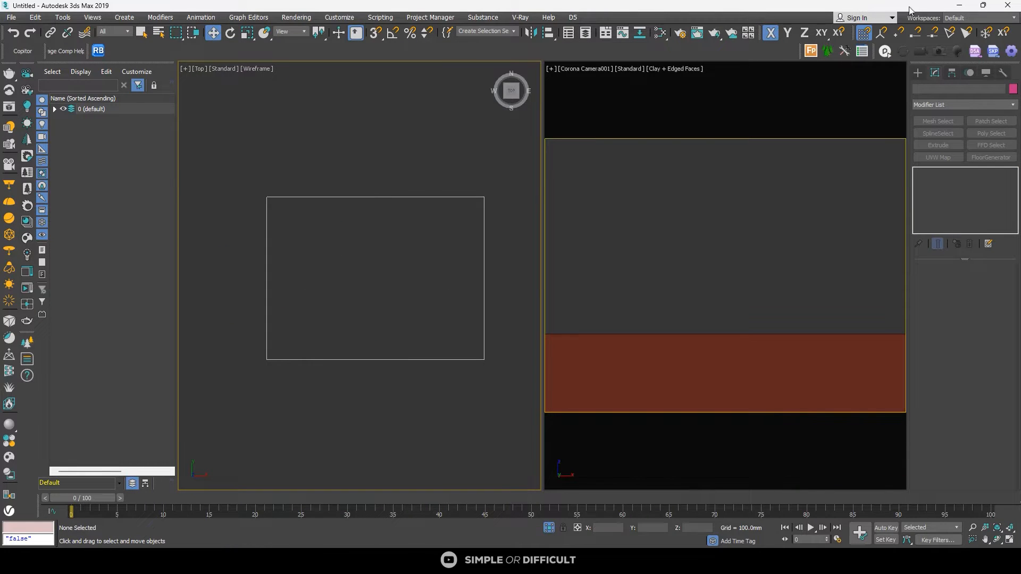
Step: Draw a Rectangle spline over the outline of the isolated floor slab in a maximized Top view, and return to the Move tool
left_click(919, 72)
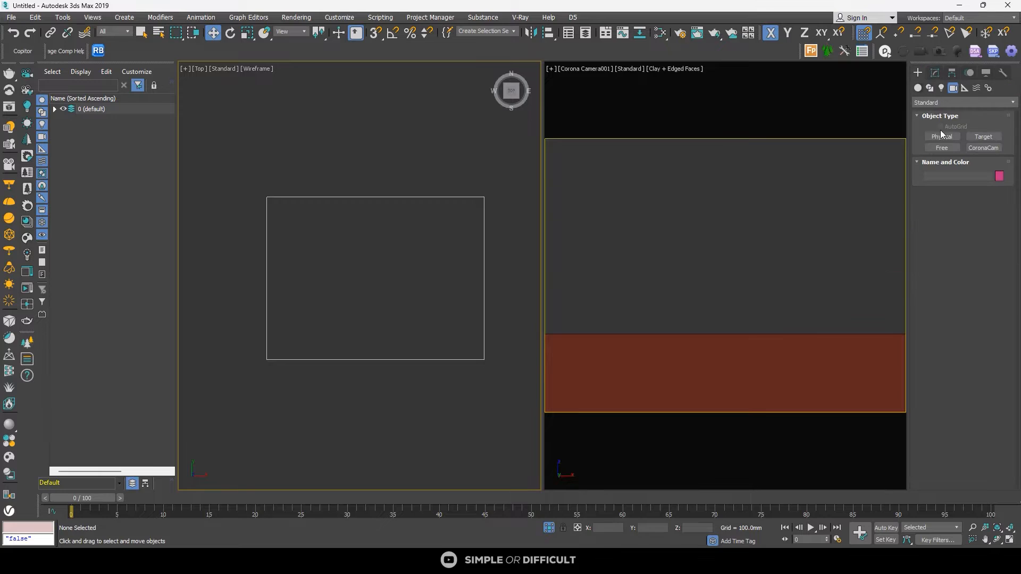
left_click(929, 88)
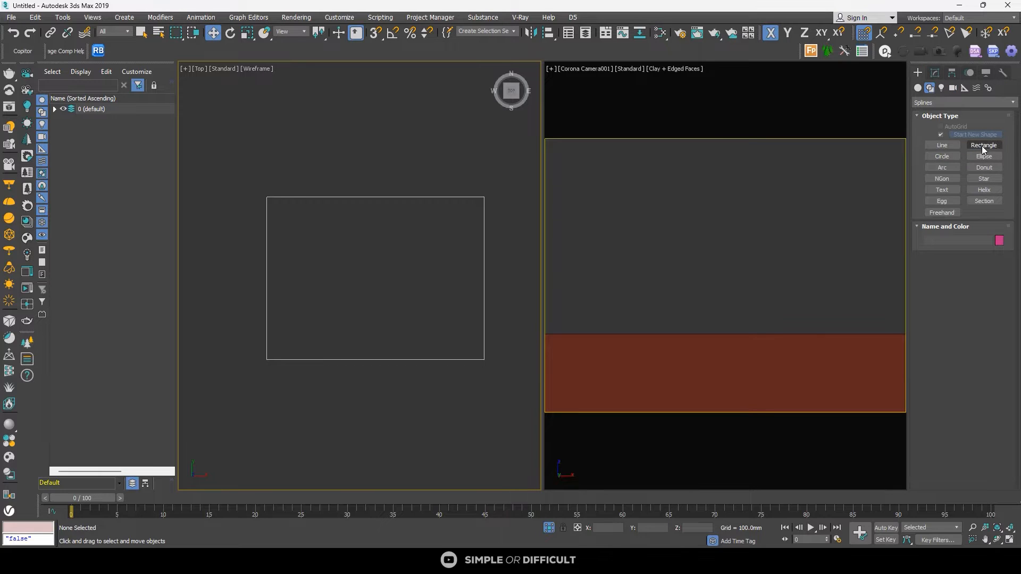
left_click(983, 145)
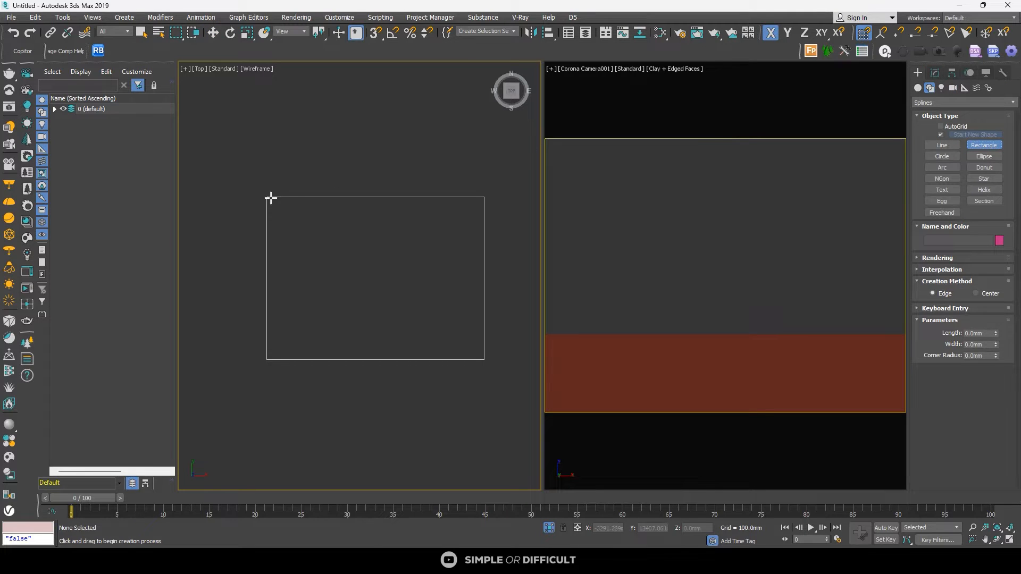
middle_click_drag(272, 180, 248, 180)
scroll(263, 138, "up", 2)
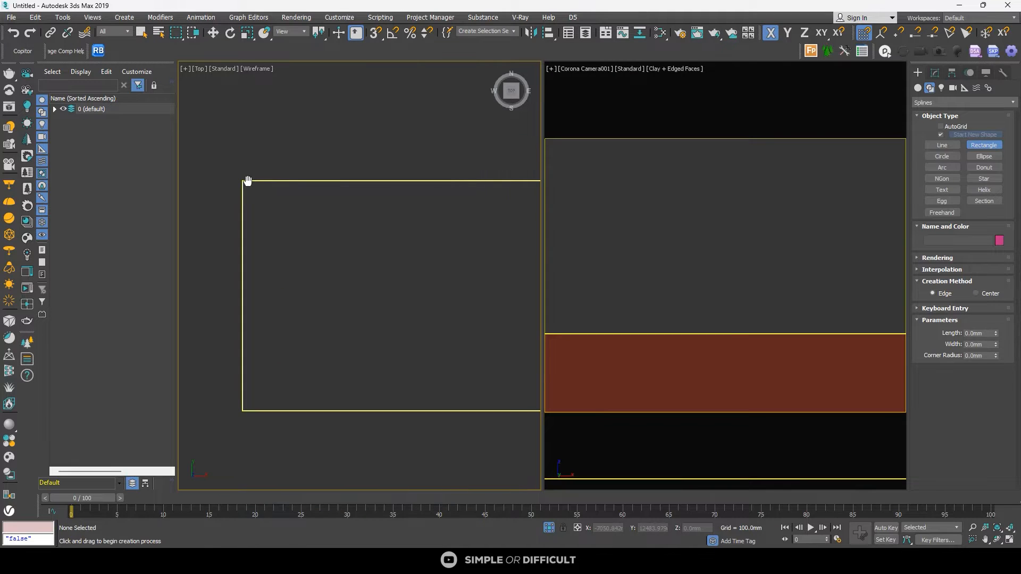
key("alt+w")
scroll(287, 165, "down", 4)
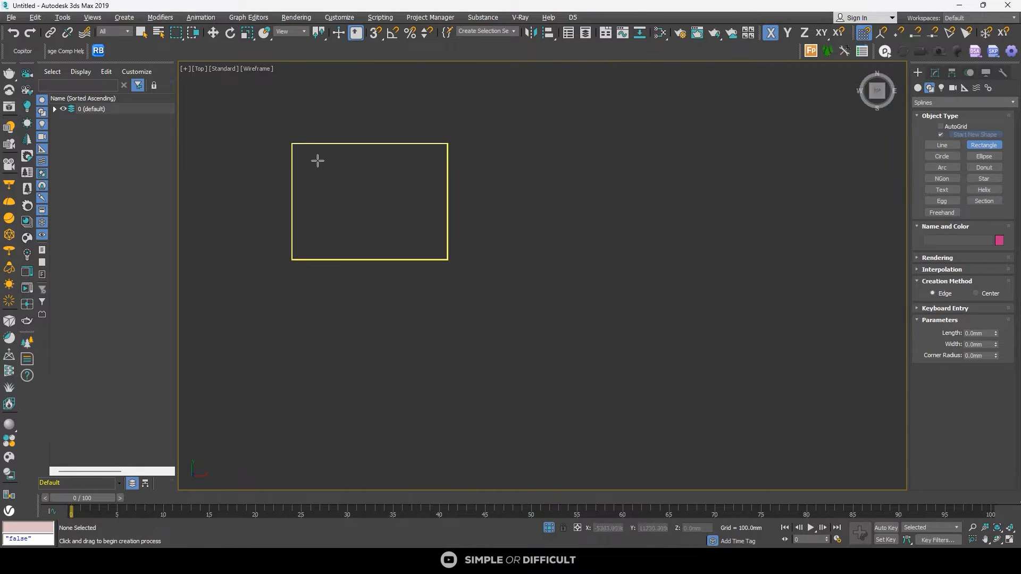
left_click_drag(345, 195, 448, 259)
left_click(212, 33)
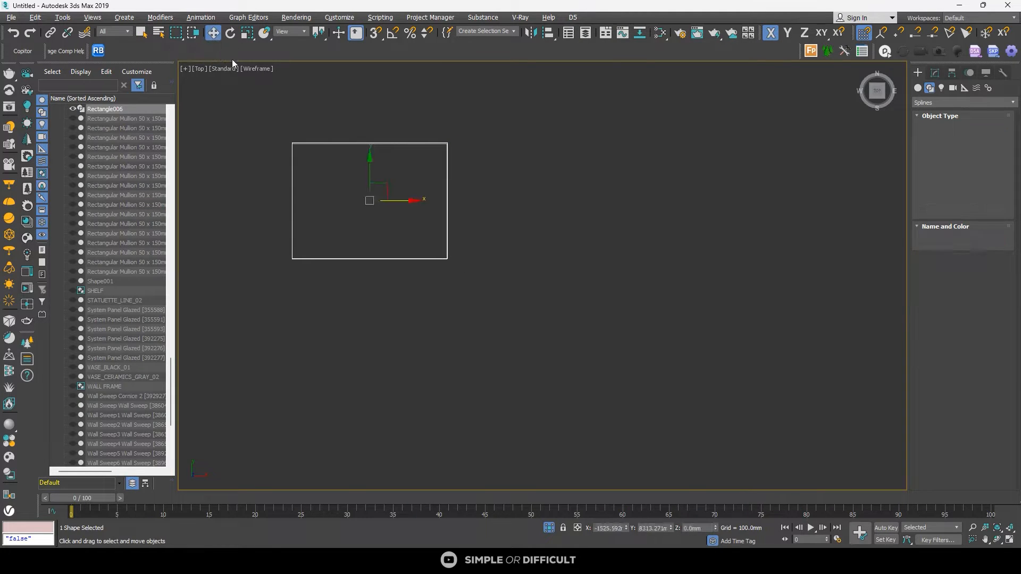
Step: Examine from the side and from above how the new rectangle lines up with the edges of the floor slab
scroll(345, 142, "up", 5)
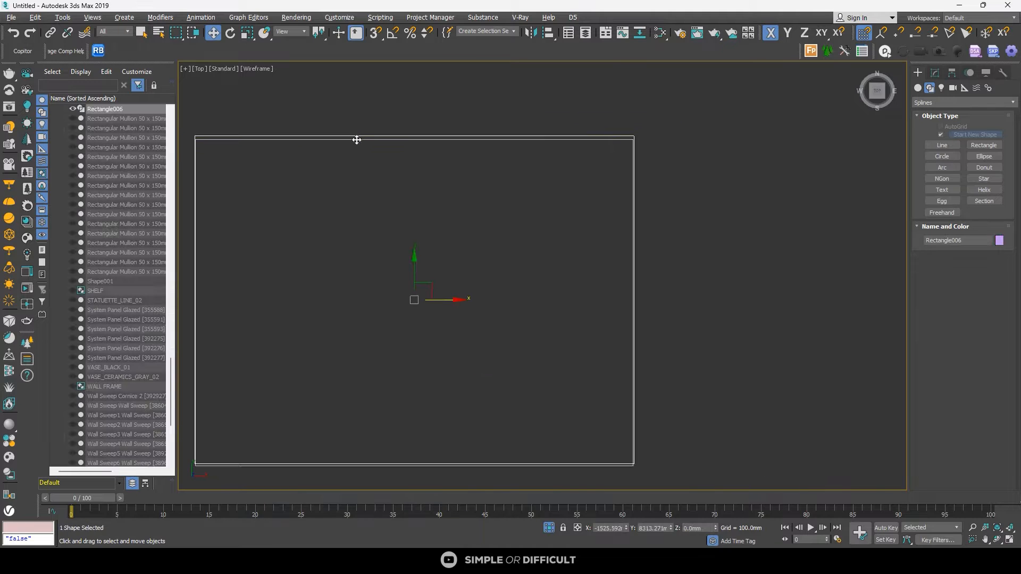
middle_click_drag(357, 139, 375, 170, "alt")
key("l")
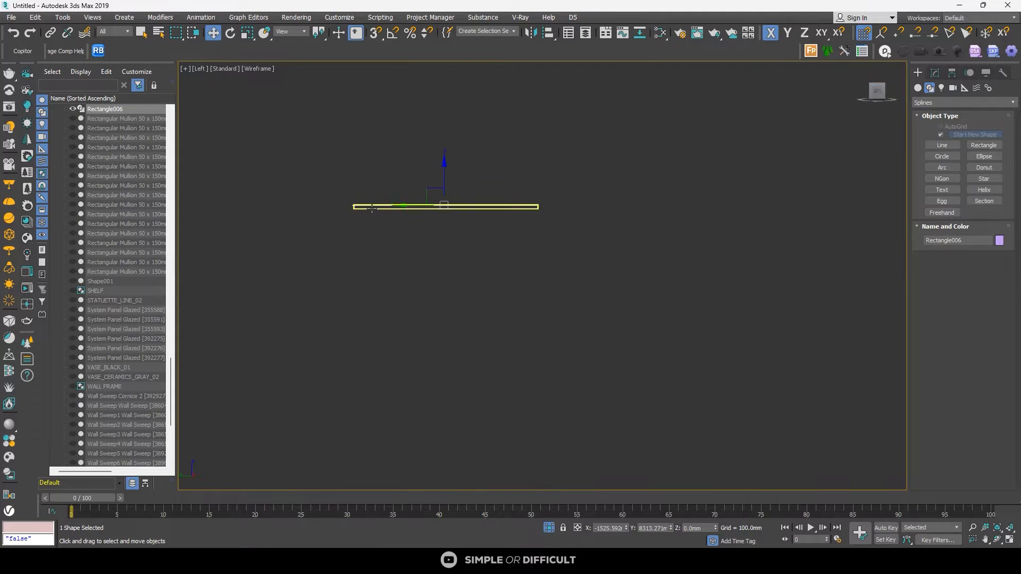
scroll(338, 202, "up", 6)
scroll(295, 221, "down", 5)
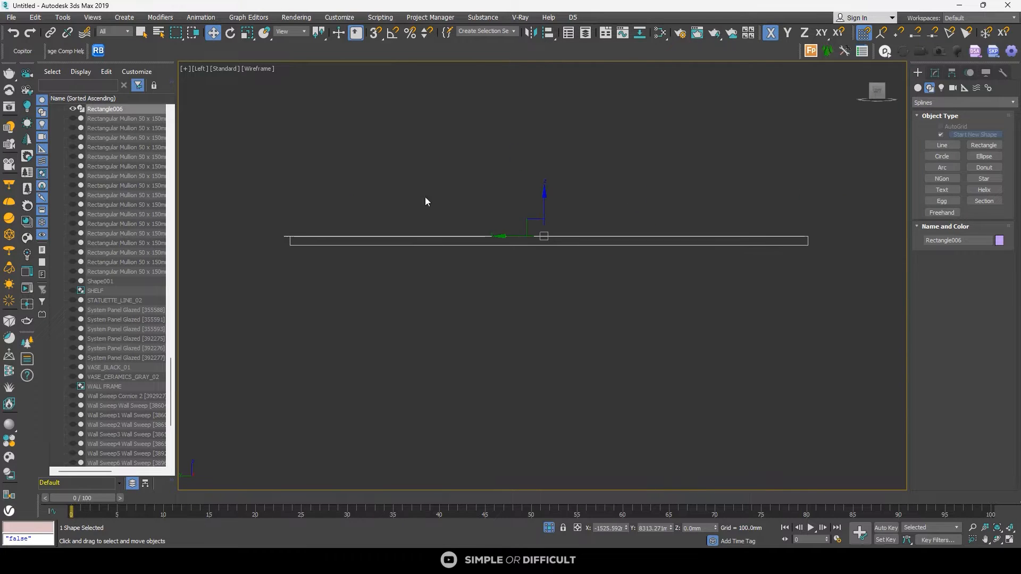
scroll(497, 183, "down", 4)
left_click(888, 94)
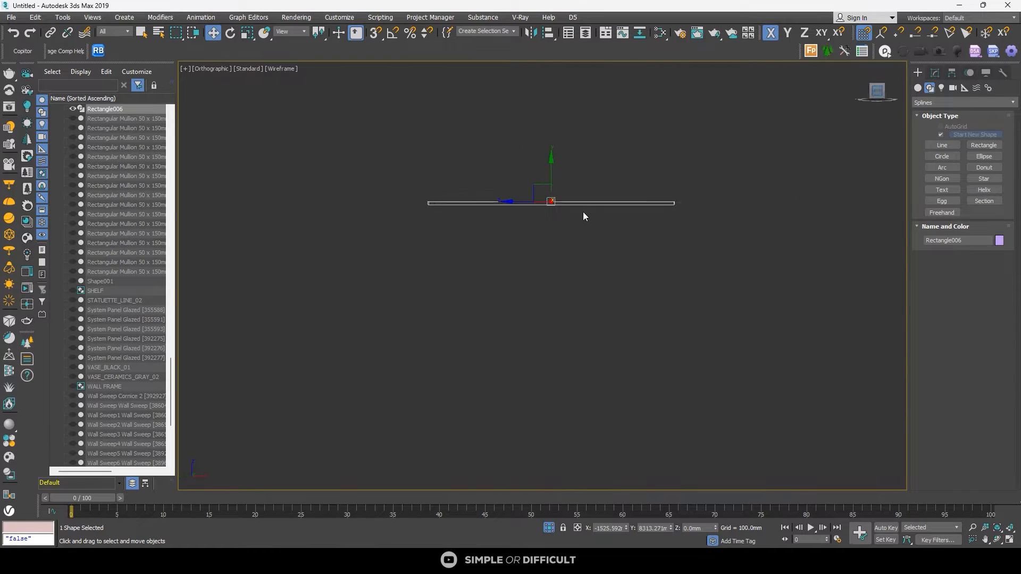
key("t")
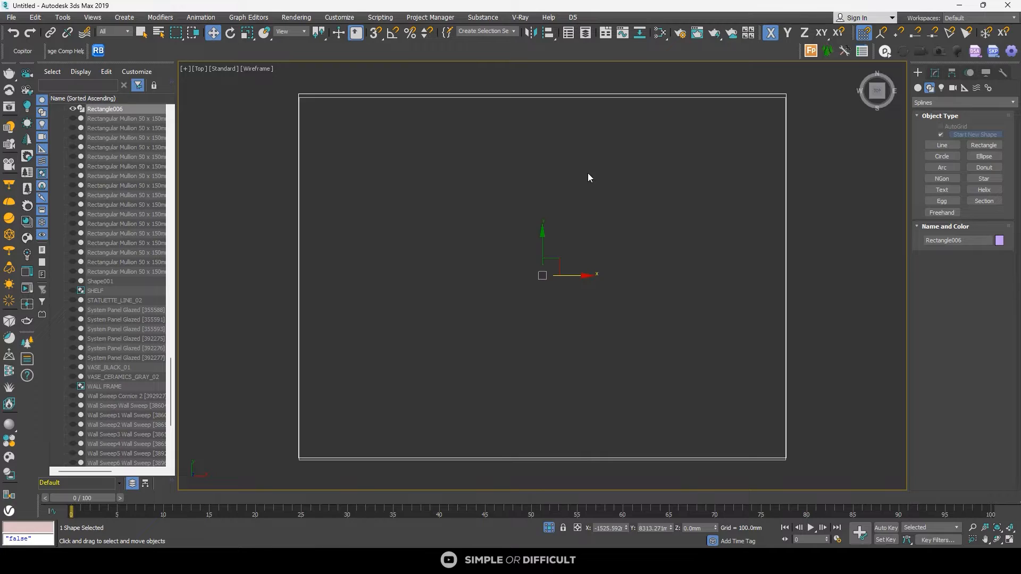
scroll(529, 137, "up", 10)
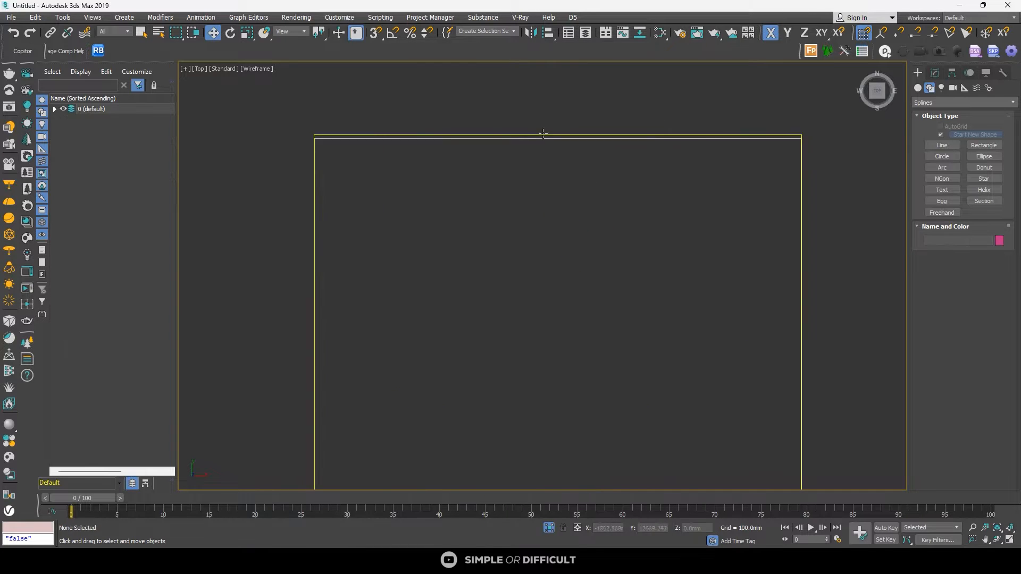
scroll(529, 137, "down", 10)
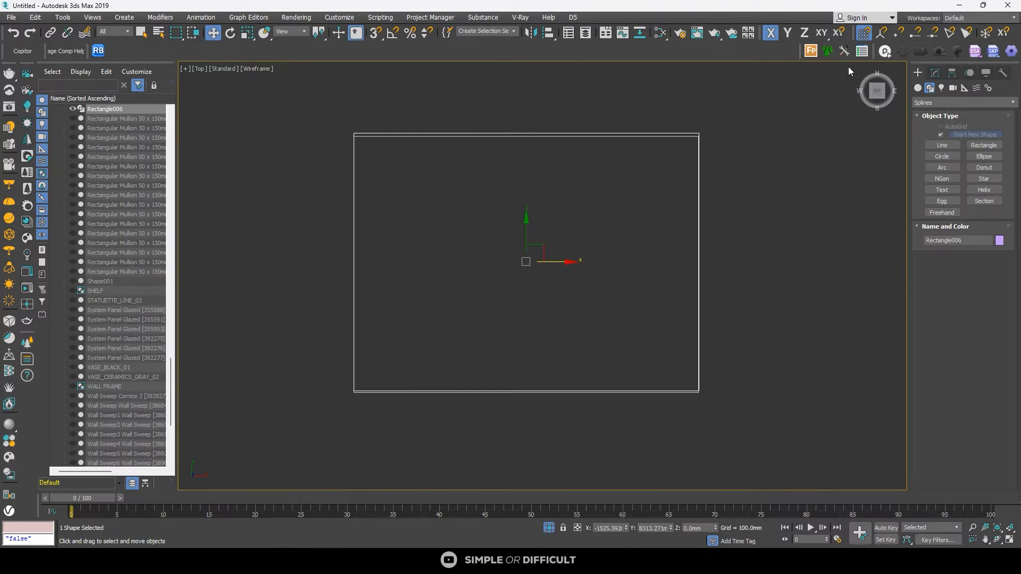
Step: Apply the FloorGenerator modifier to the rectangle traced over the floor slab
left_click(936, 71)
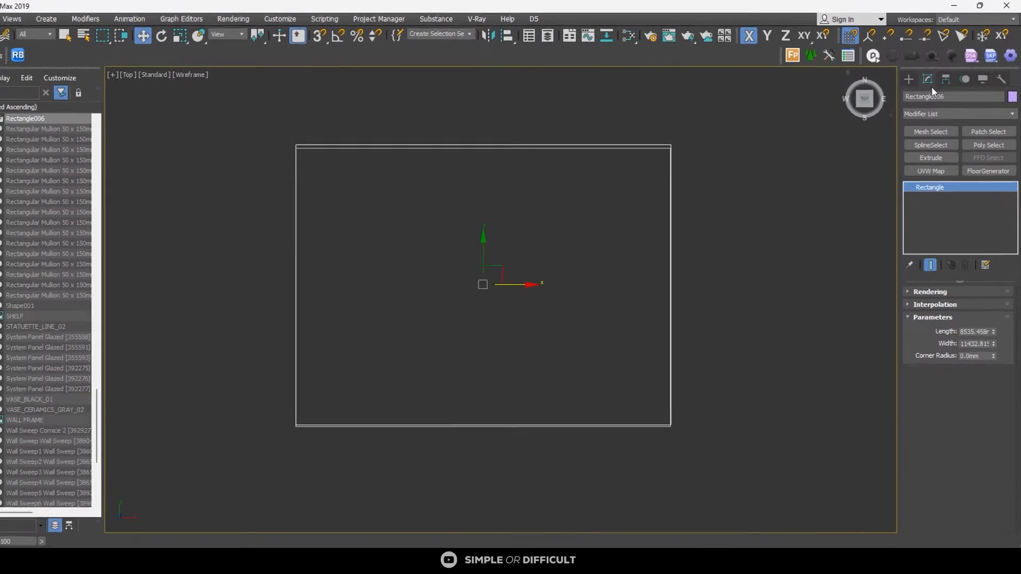
left_click(934, 114)
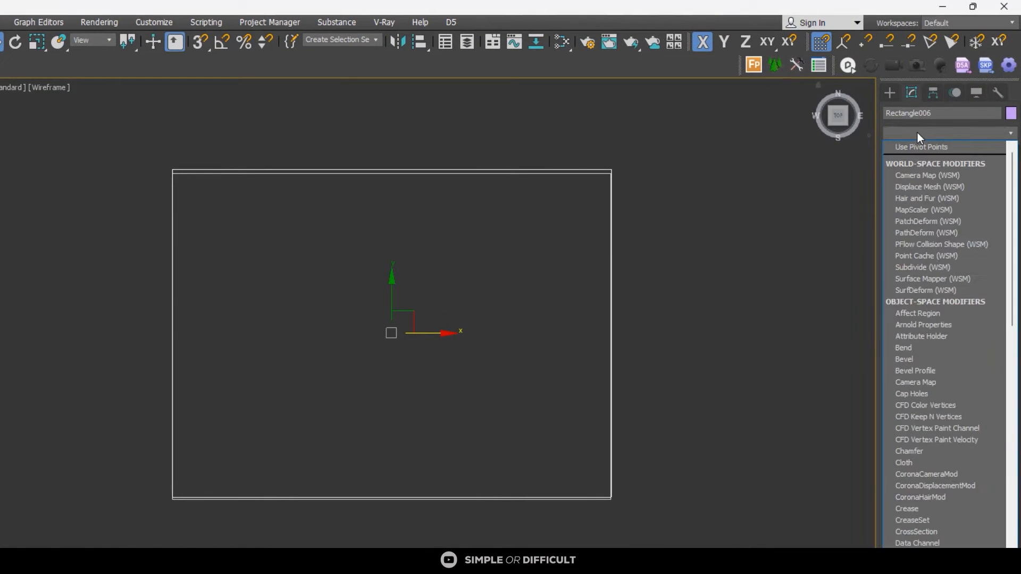
type("fl")
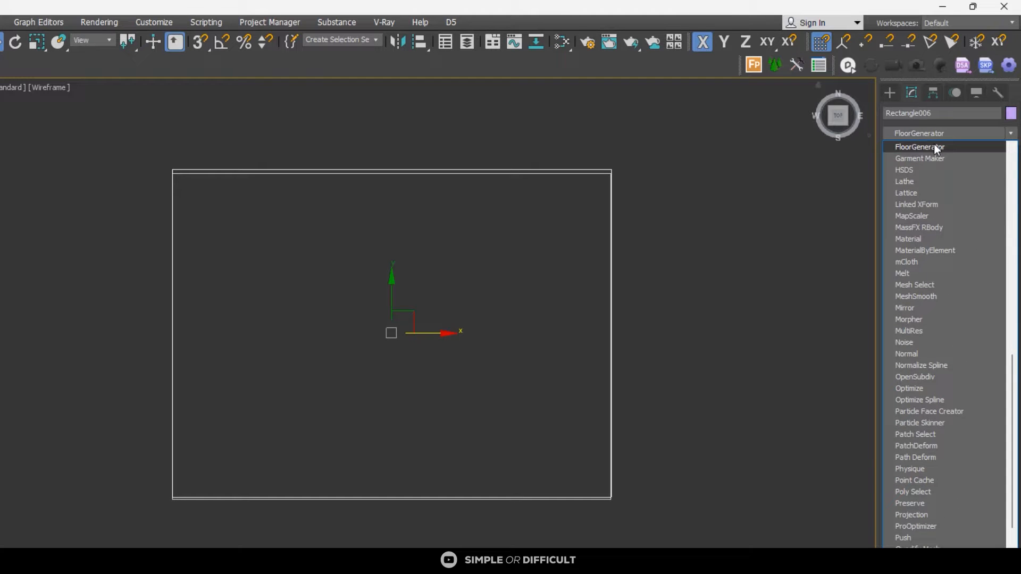
left_click(937, 148)
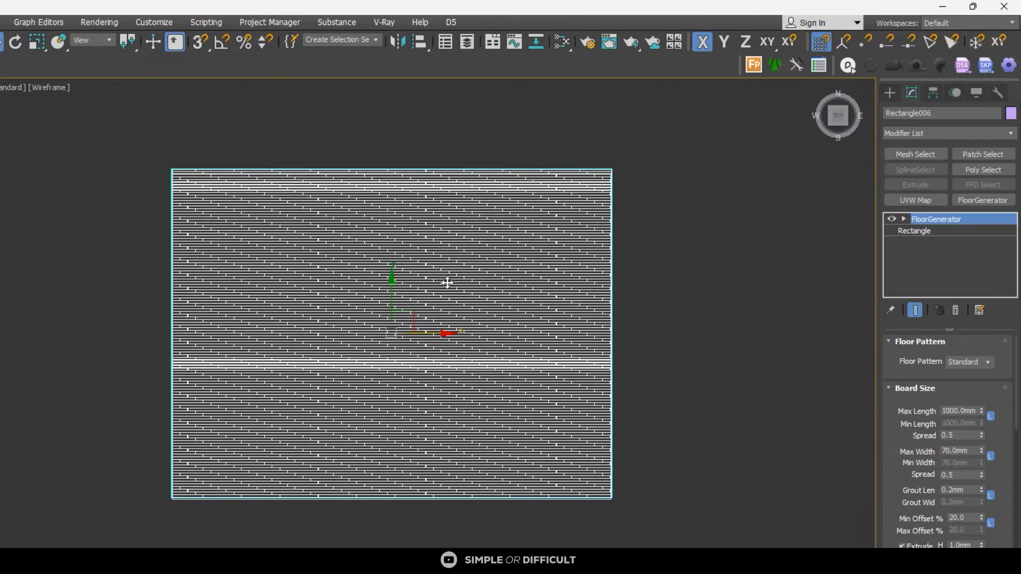
Step: Set the generated floorboards' maximum length to 1500 mm and maximum width to 100 mm
scroll(417, 338, "up", 5)
scroll(417, 339, "down", 6)
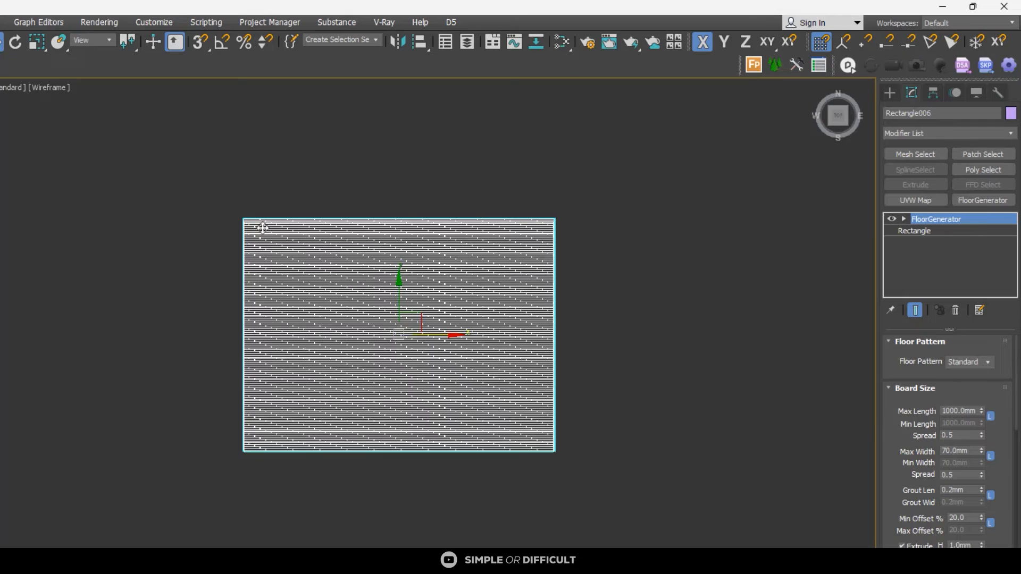
scroll(262, 228, "up", 3)
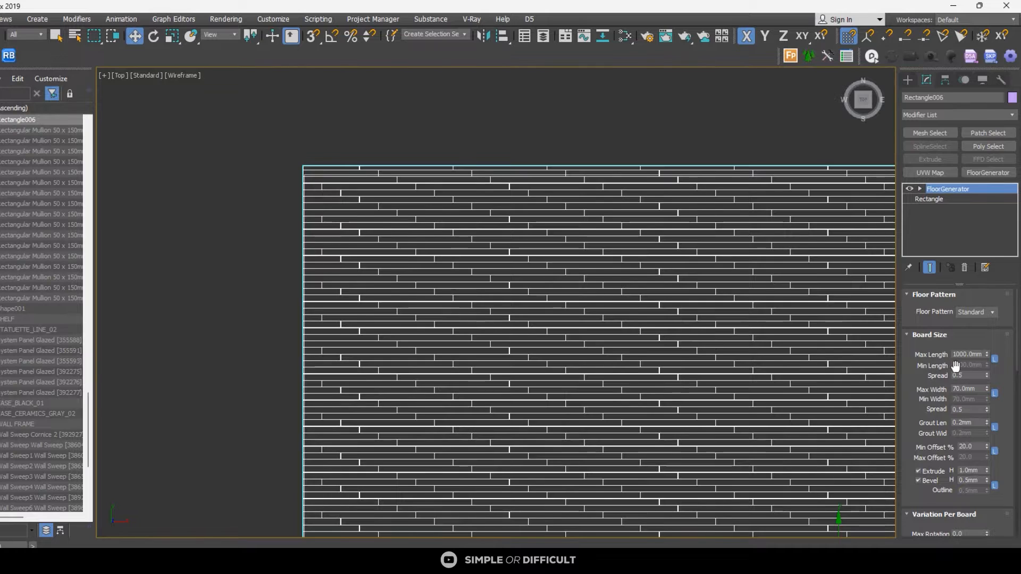
left_click(970, 354)
left_click(968, 388)
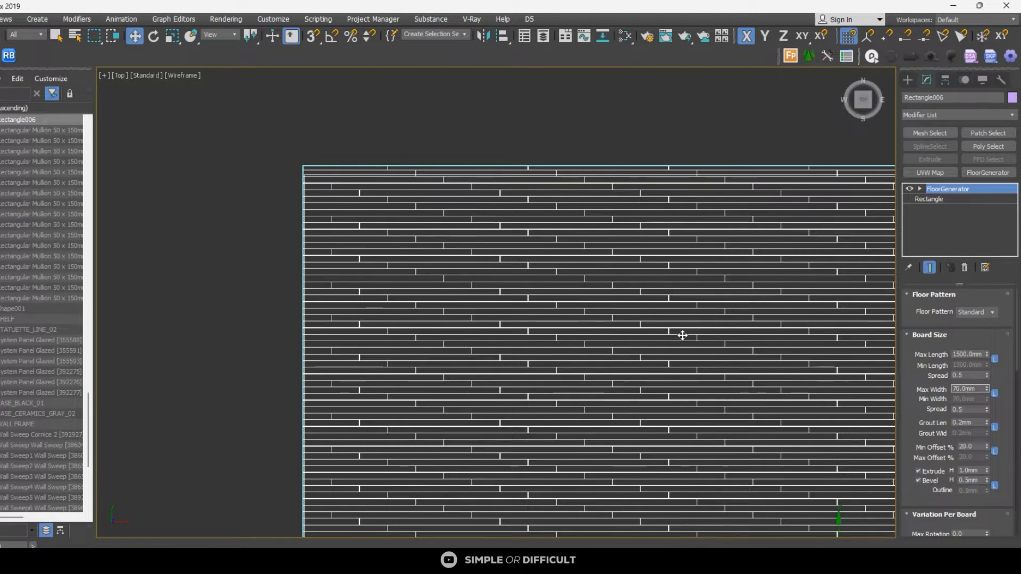
double_click(968, 388)
type("100")
double_click(982, 355)
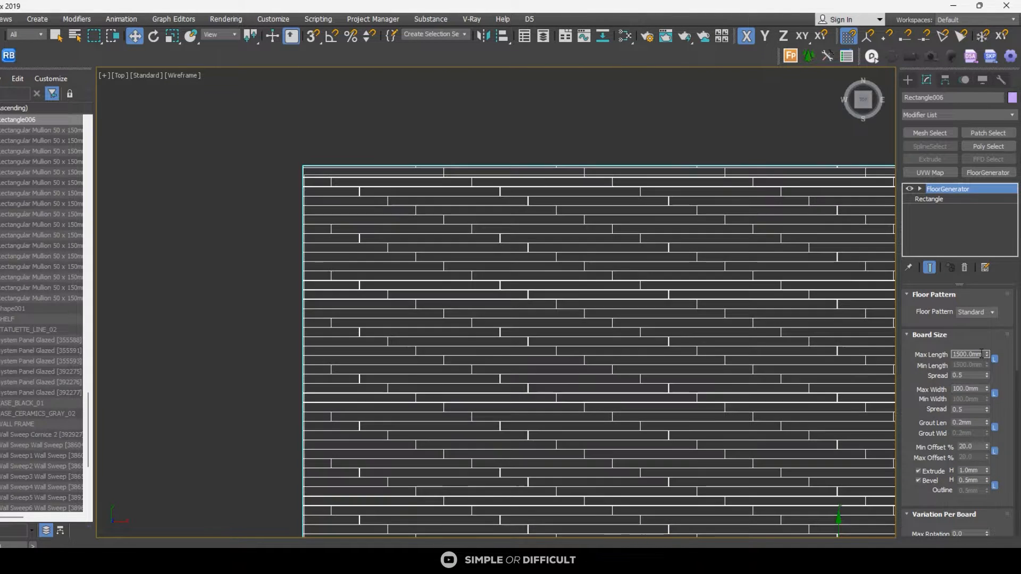
Step: Set the grout length between the generated floorboards to 1 mm
scroll(478, 336, "down", 5)
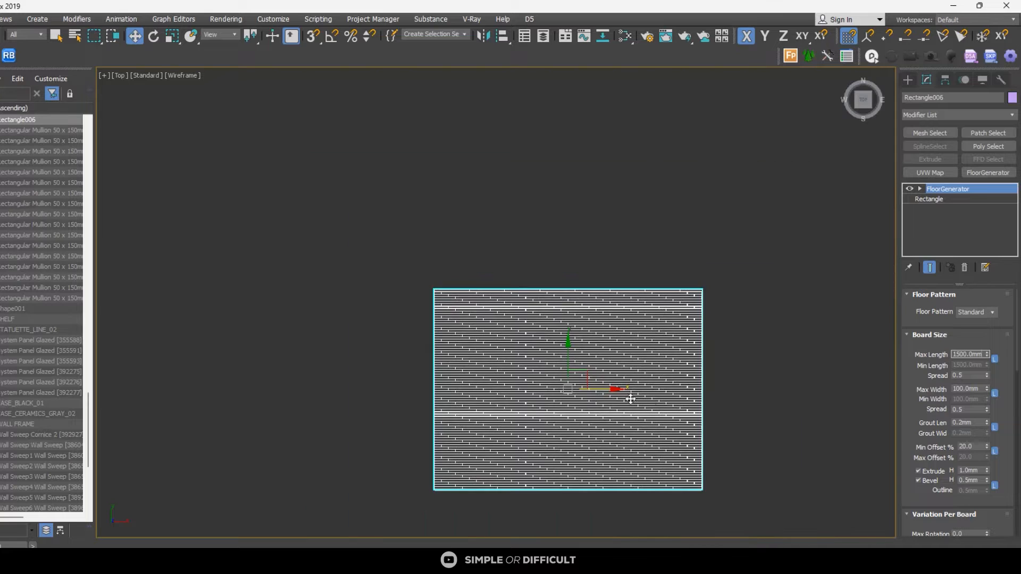
double_click(971, 424)
double_click(971, 410)
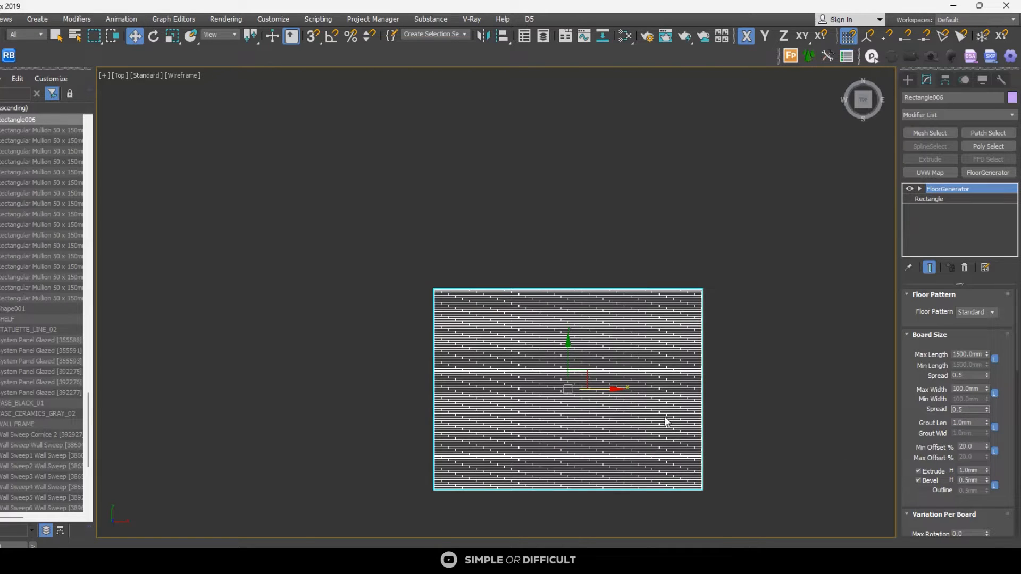
Step: View the floorboards from an angle and set their extrude height to 10 mm and bevel height to 2 mm
scroll(567, 393, "up", 3)
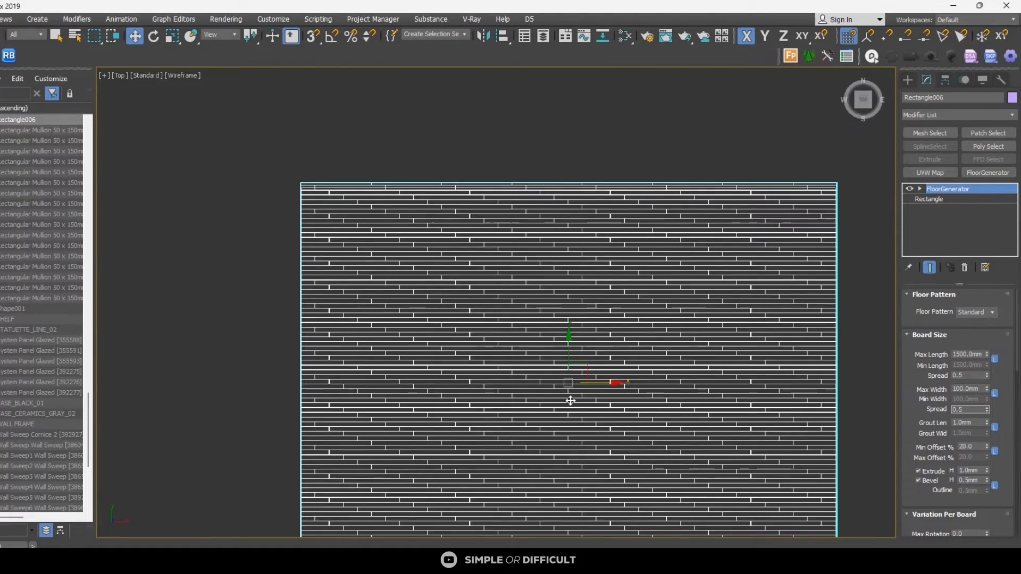
scroll(570, 399, "up", 3)
middle_click_drag(604, 440, 641, 365, "alt")
scroll(704, 445, "up", 6)
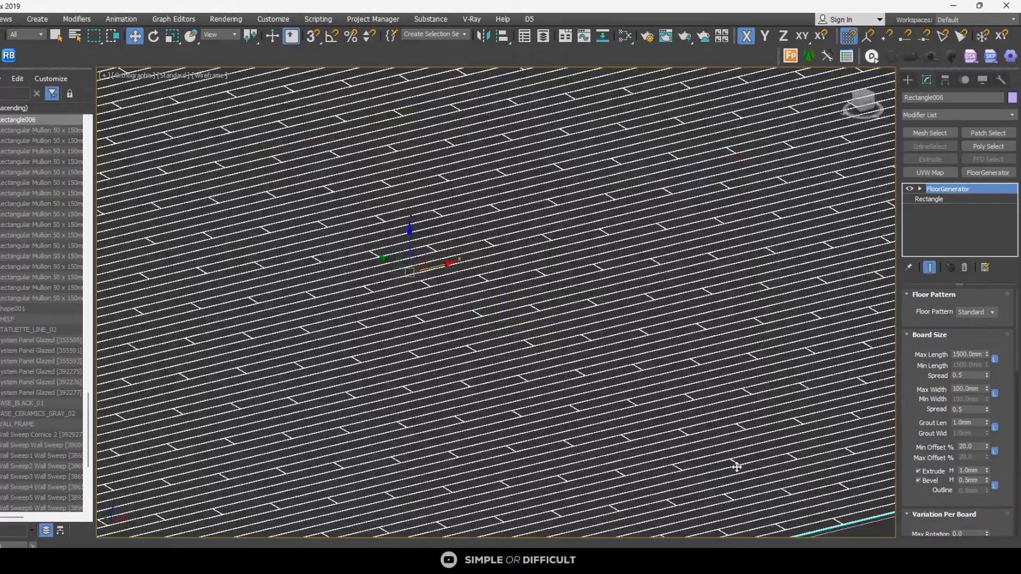
middle_click_drag(761, 484, 676, 476)
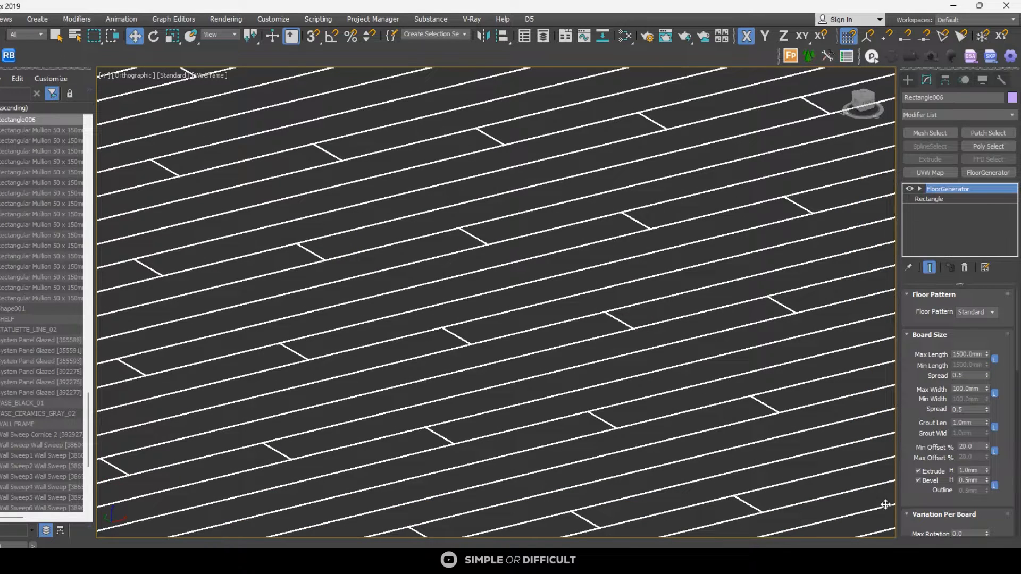
double_click(979, 470)
key("Tab")
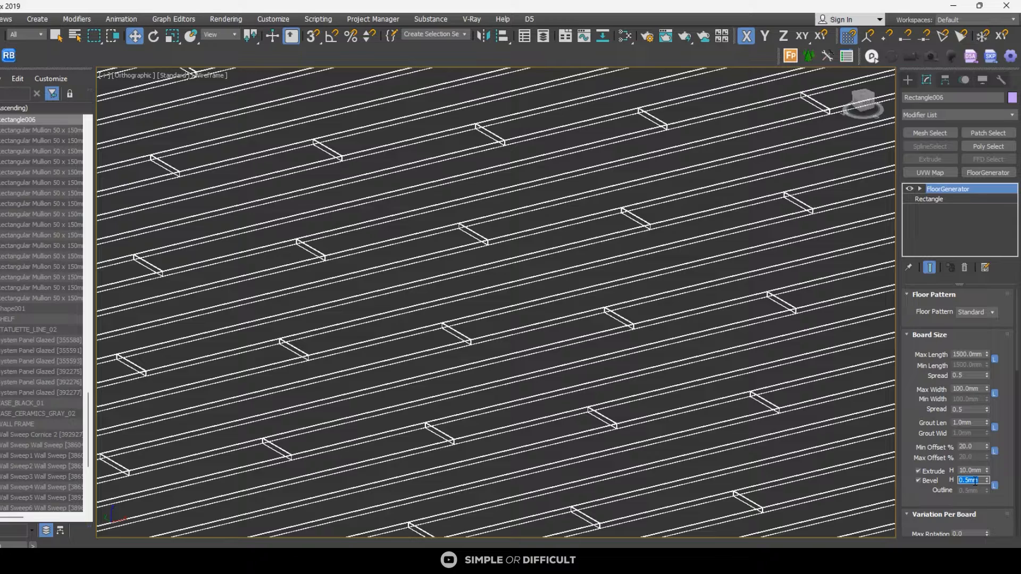
left_click(974, 471)
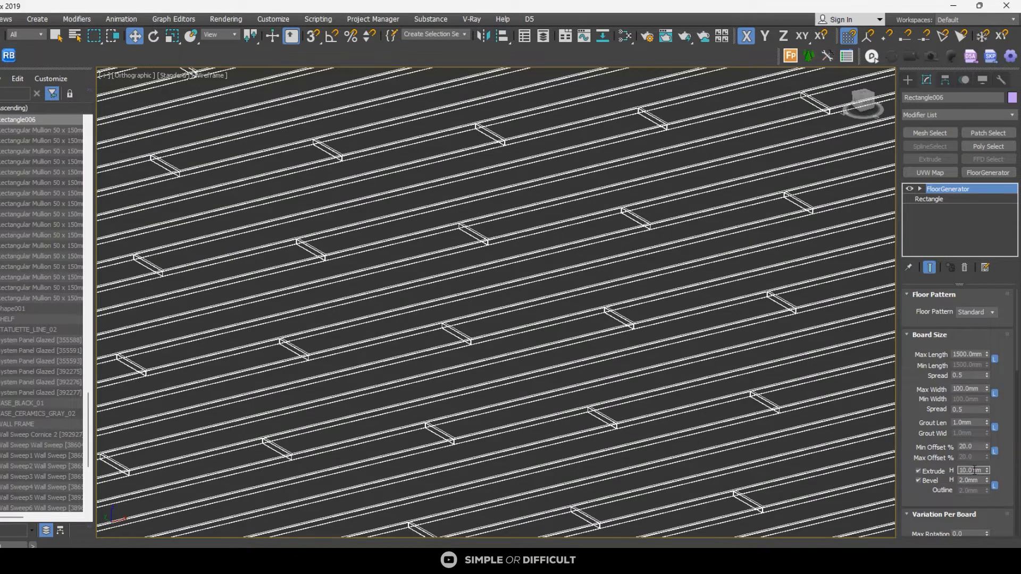
scroll(647, 318, "up", 8)
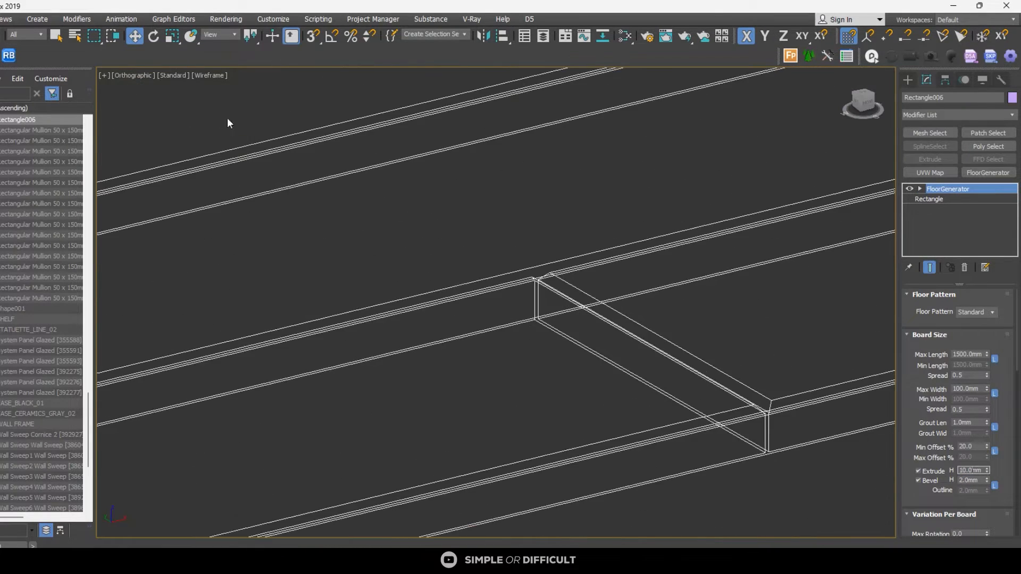
left_click(202, 75)
left_click(241, 151)
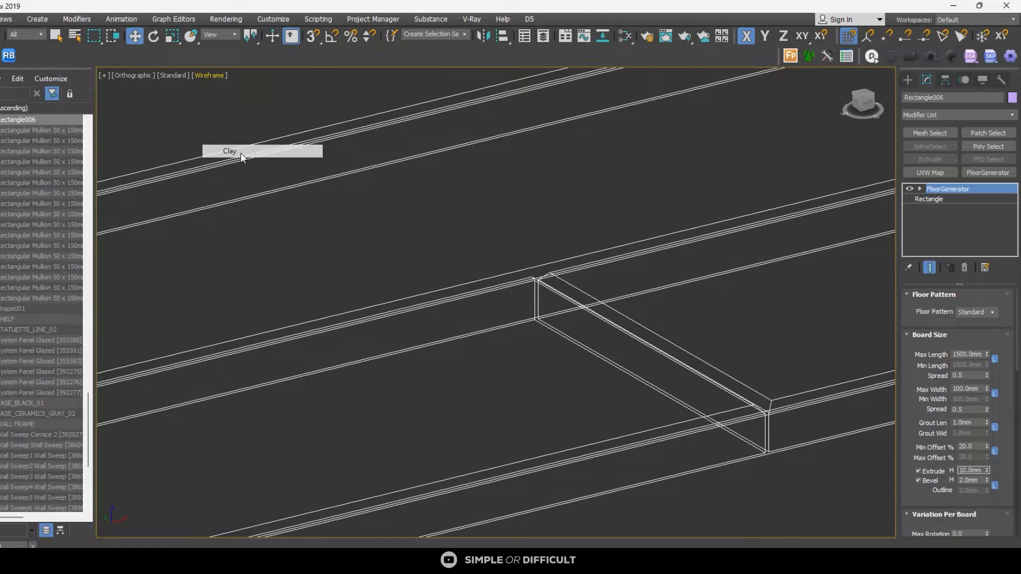
key("F3")
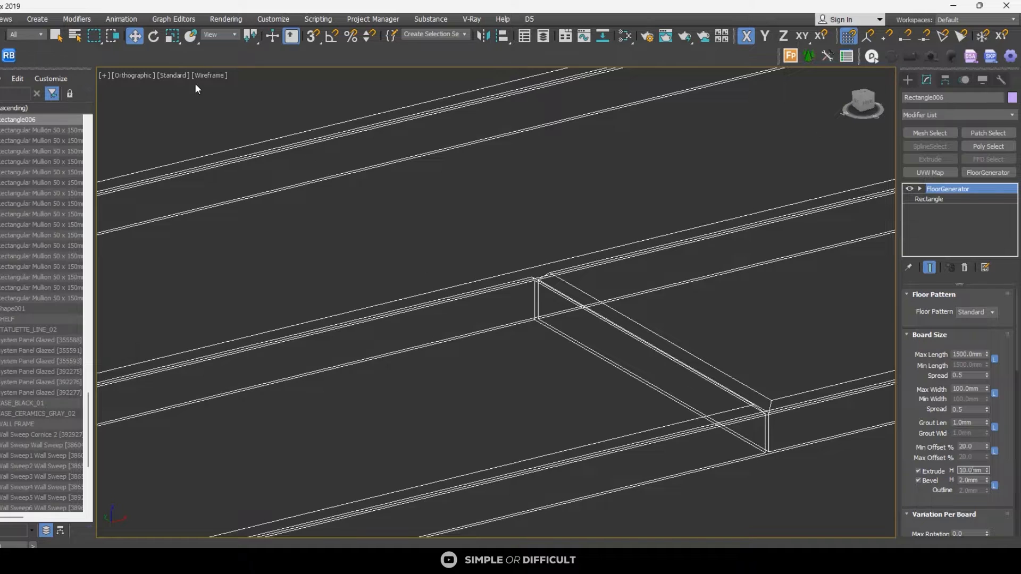
Step: Switch the orthographic view of the floorboards to Clay shading with edged faces
left_click(211, 75)
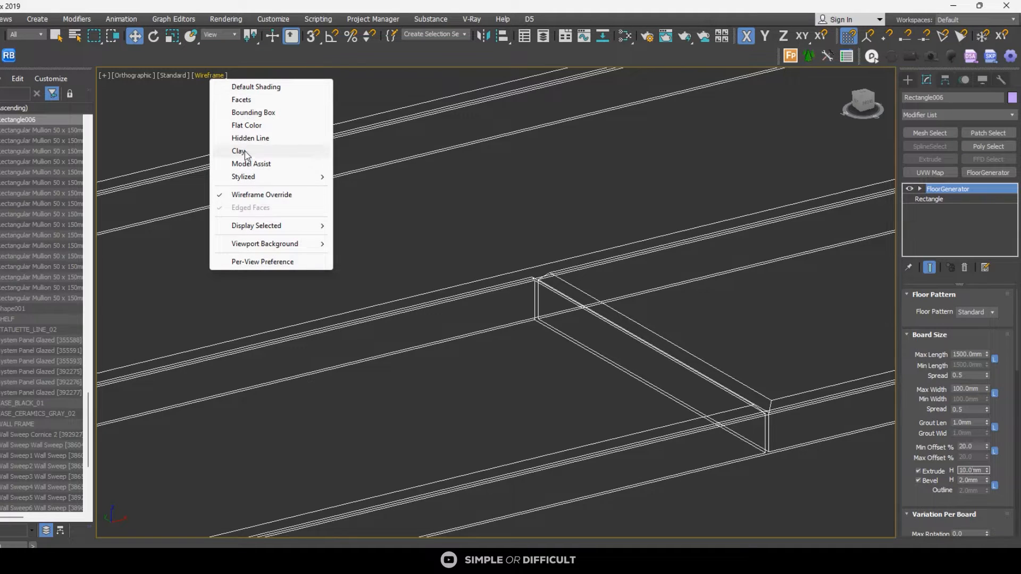
left_click(245, 153)
scroll(504, 301, "down", 5)
key("F4")
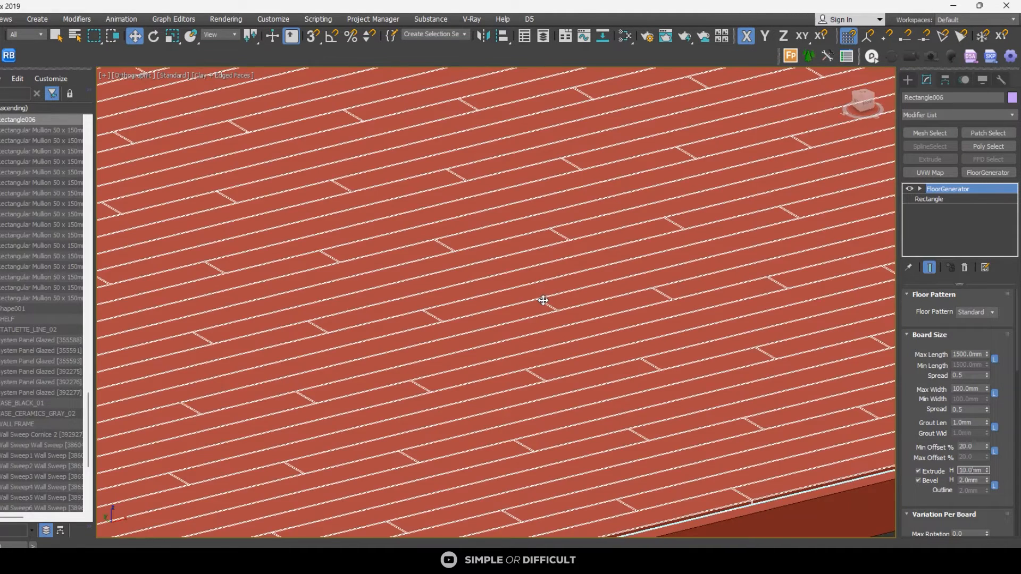
Step: Examine the generated boards, their joints and their fit along the slab's edge from close up and from a distance
scroll(543, 301, "down", 10)
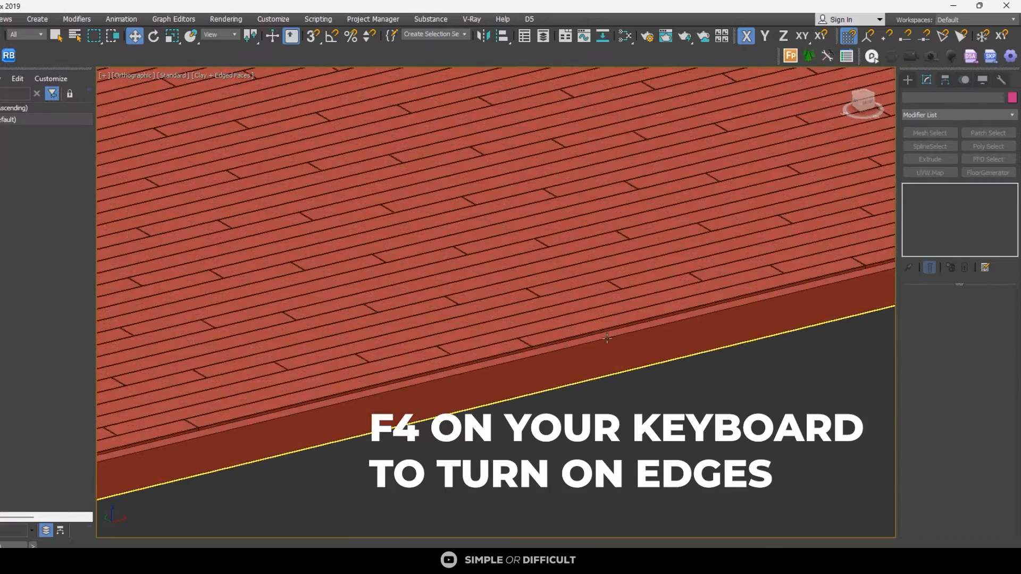
scroll(383, 346, "up", 3)
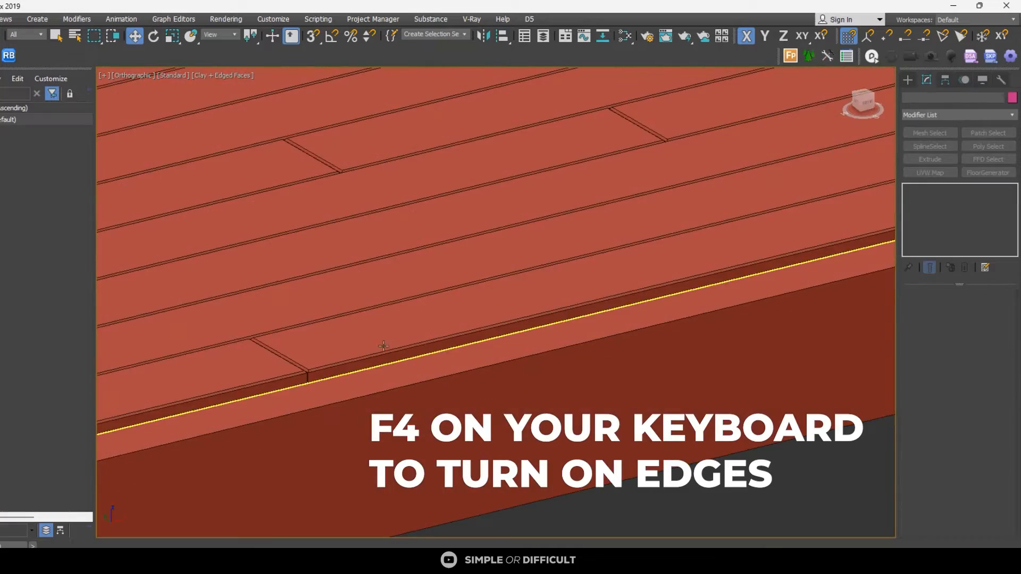
scroll(310, 363, "up", 4)
scroll(349, 394, "down", 7)
middle_click_drag(398, 408, 404, 434, "alt")
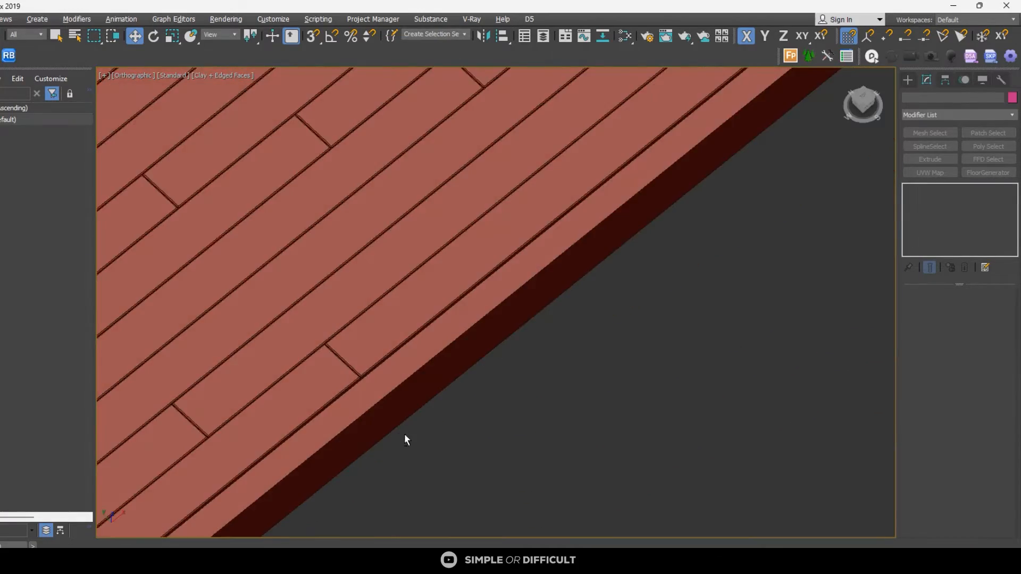
scroll(468, 382, "down", 10)
scroll(361, 301, "up", 8)
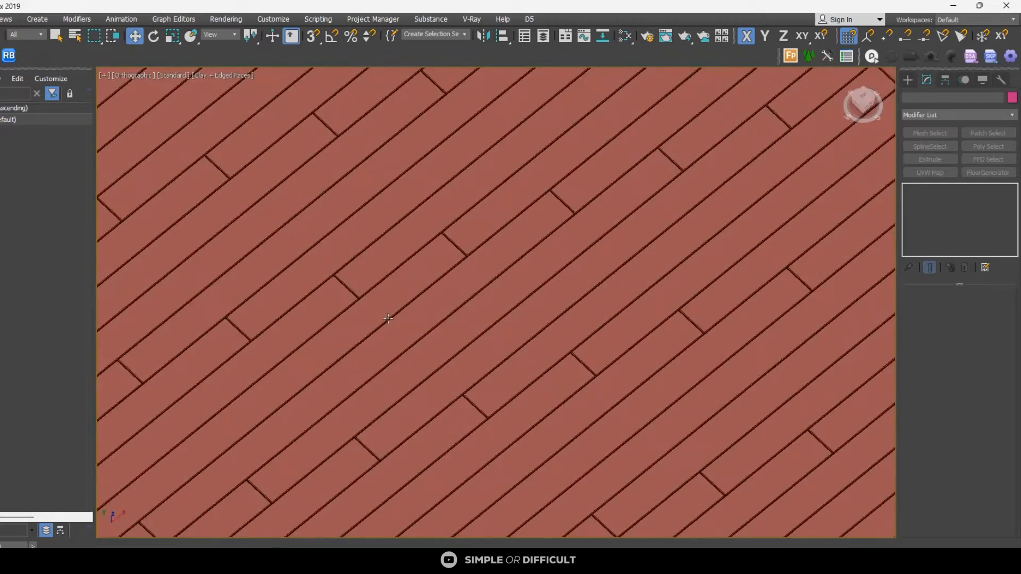
scroll(388, 318, "down", 10)
middle_click_drag(392, 328, 566, 229, "alt")
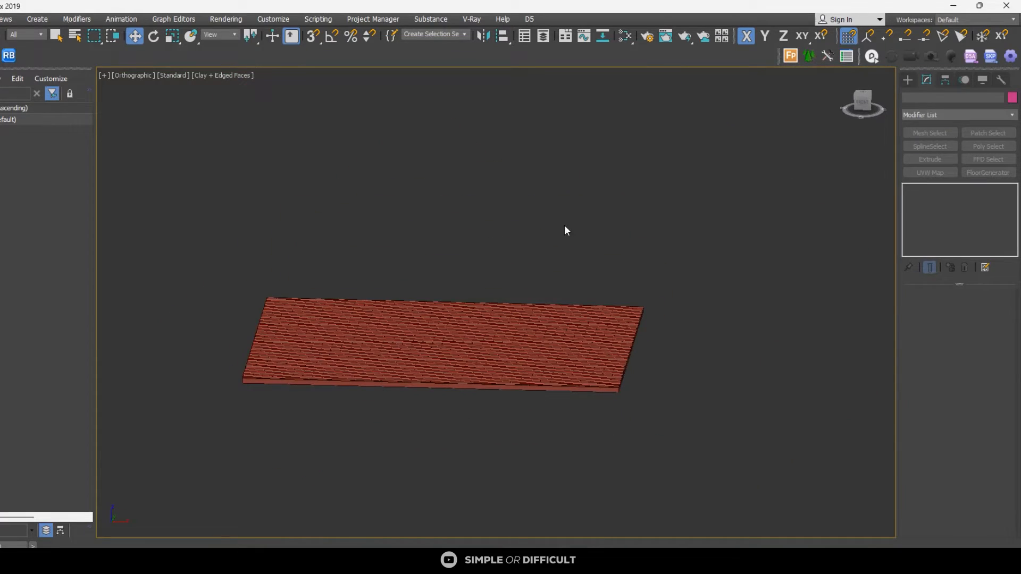
Step: Inspect in the Front view how the floorboard layer sits on the end of the slab, and leave it deselected
left_click(861, 101)
scroll(609, 331, "up", 6)
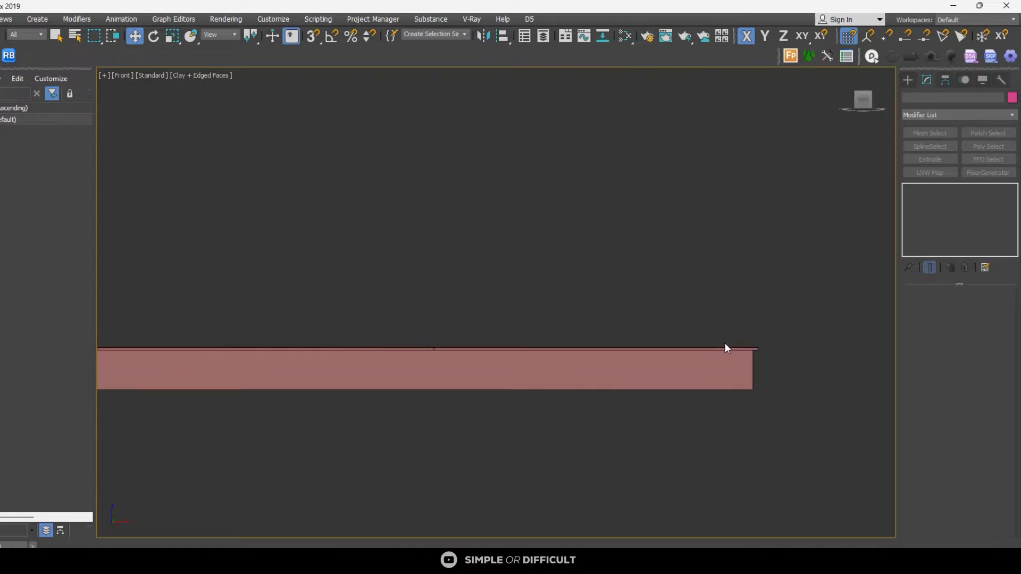
left_click(752, 352)
scroll(714, 311, "down", 5)
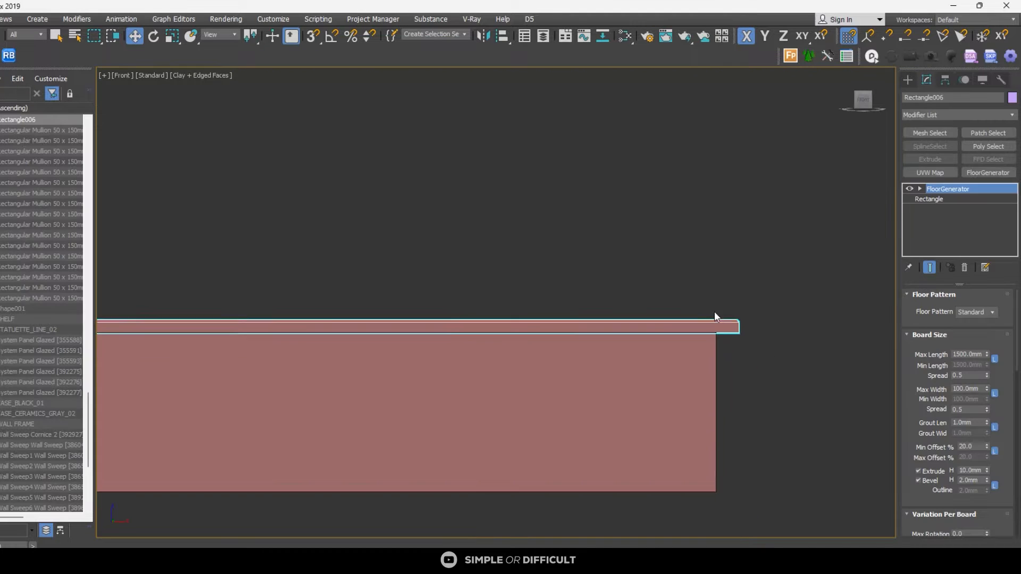
left_click(703, 254)
Step: Exit isolation to show the whole room again, and restore the side-by-side Front and camera viewports
scroll(703, 253, "down", 4)
left_click(545, 533)
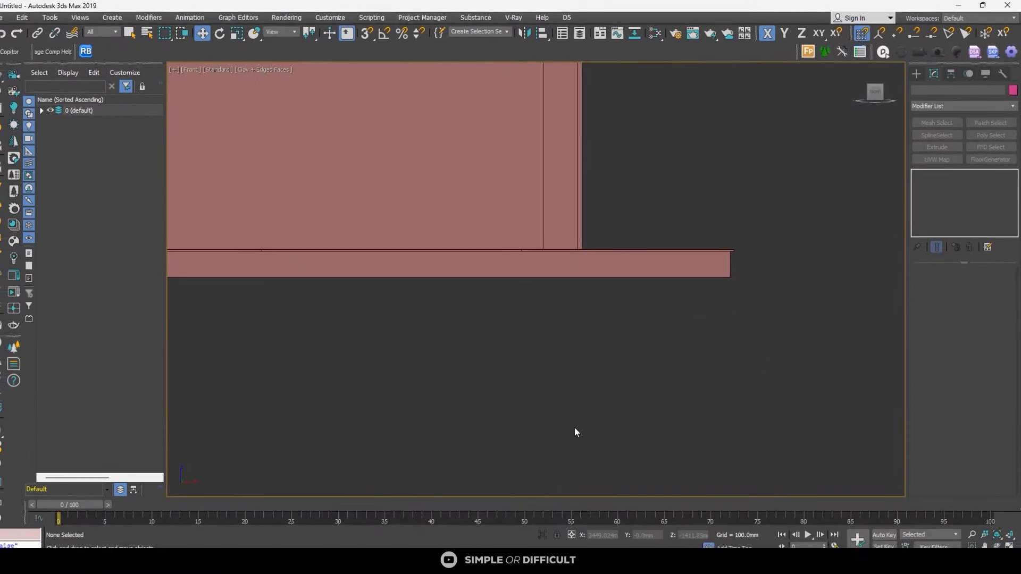
scroll(577, 368, "down", 6)
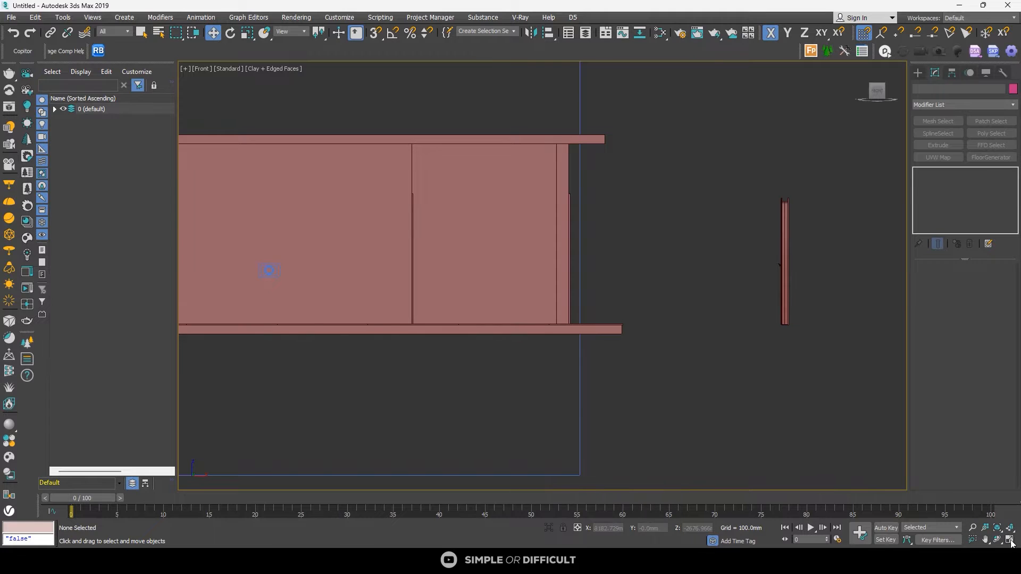
left_click(1011, 542)
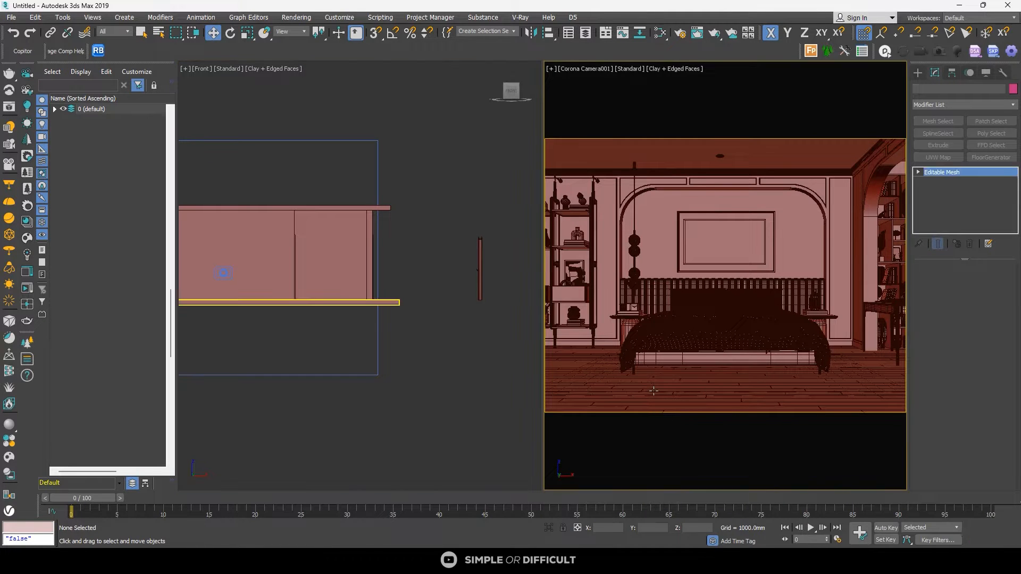
Step: Select the bed to frame it in a Top view beside the camera view, deselect it, and display the Top view in wireframe
left_click(633, 385)
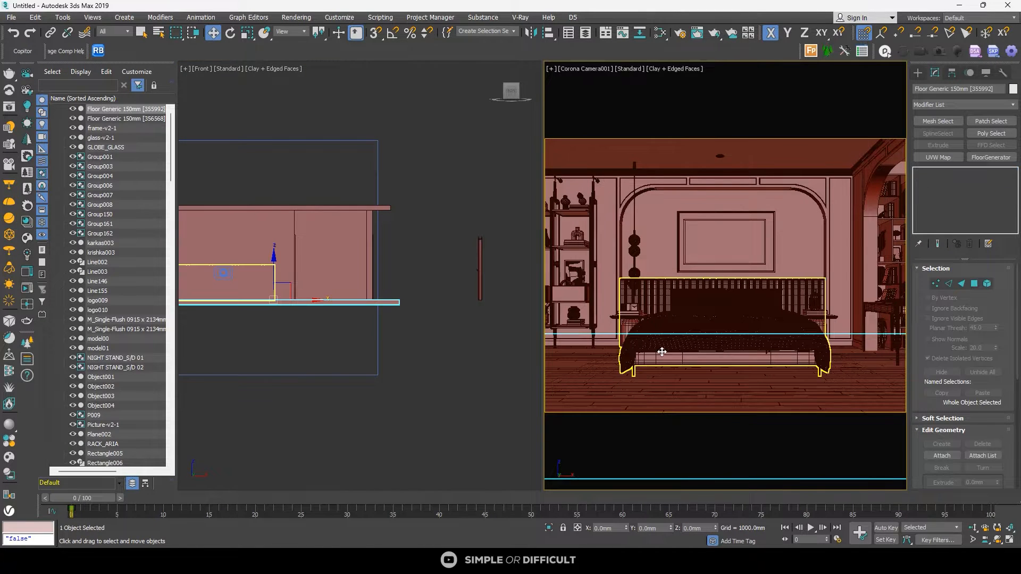
left_click(657, 351)
scroll(307, 279, "down", 3)
middle_click(306, 279)
key("t")
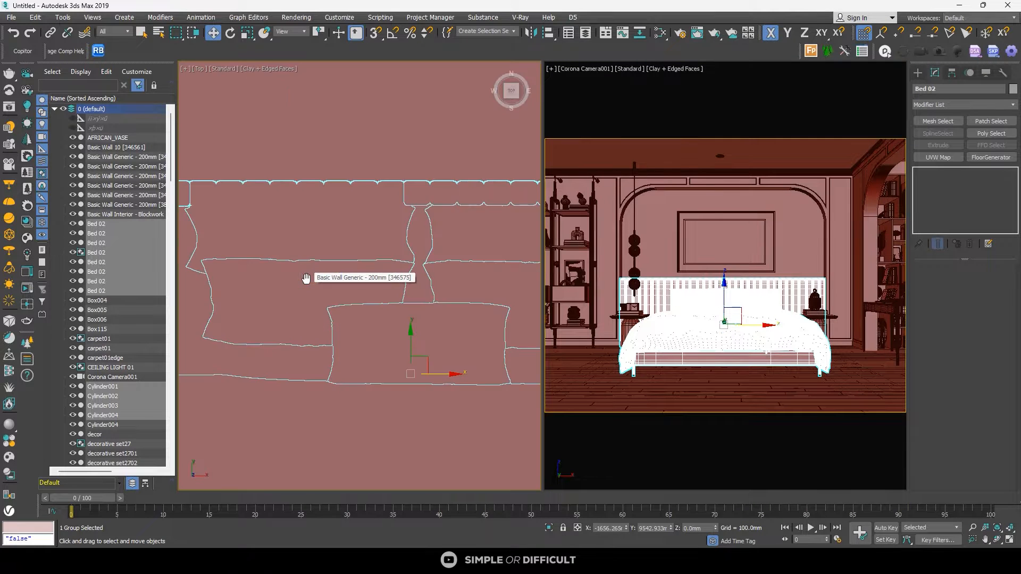
key("z")
scroll(306, 280, "down", 4)
left_click(283, 163)
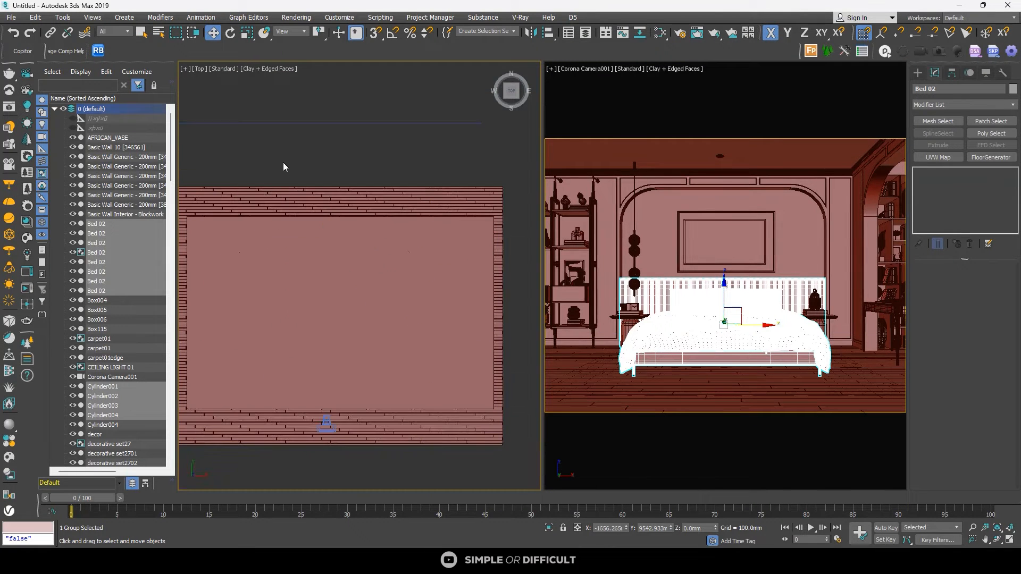
key("F3")
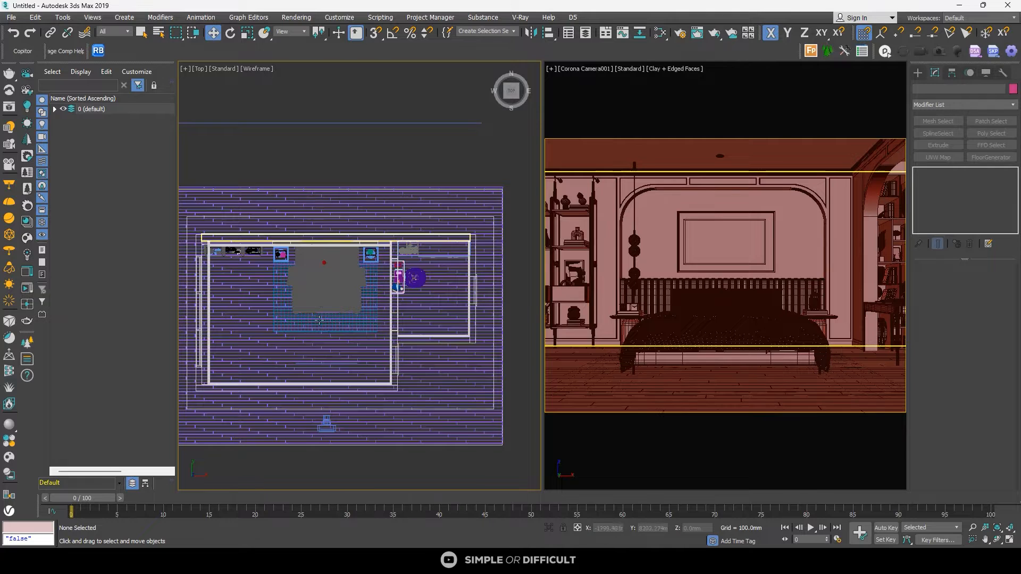
Step: Select the carpet, the generated floorboards and the bed together
scroll(319, 320, "up", 6)
left_click(318, 355)
scroll(320, 354, "down", 6)
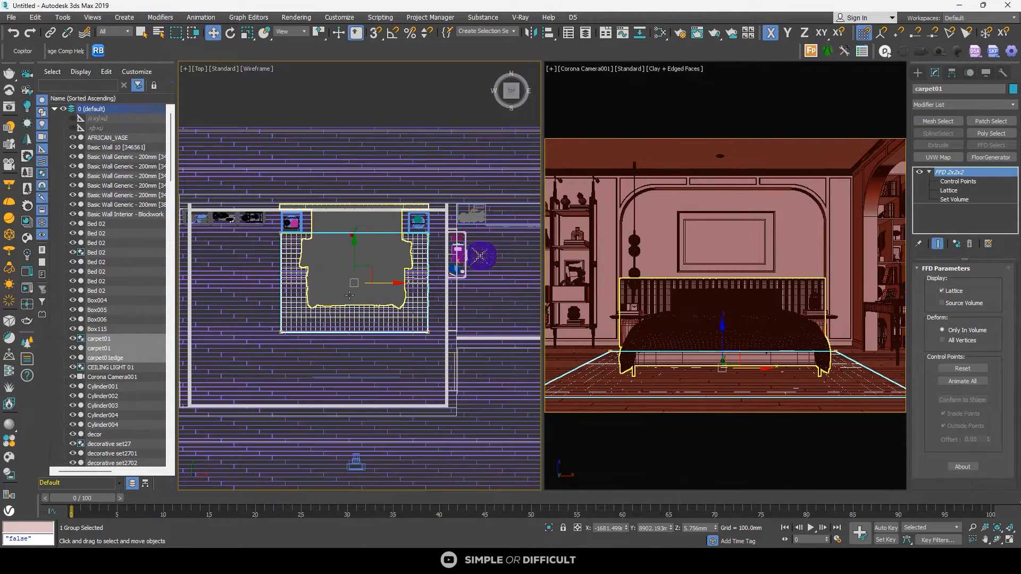
scroll(348, 292, "down", 2)
left_click(308, 194, "ctrl")
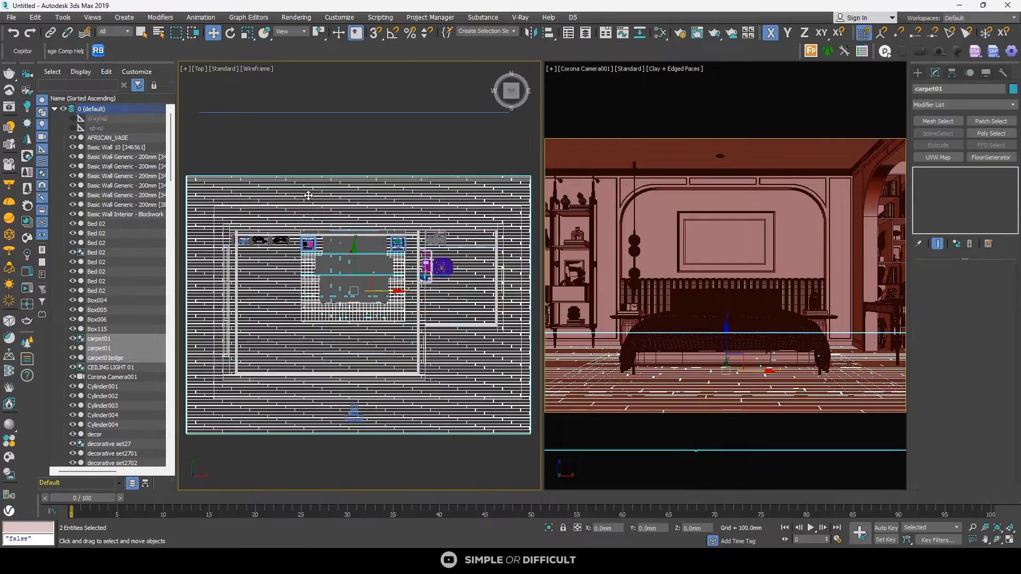
scroll(330, 186, "down", 5)
middle_click_drag(344, 268, 448, 304, "alt")
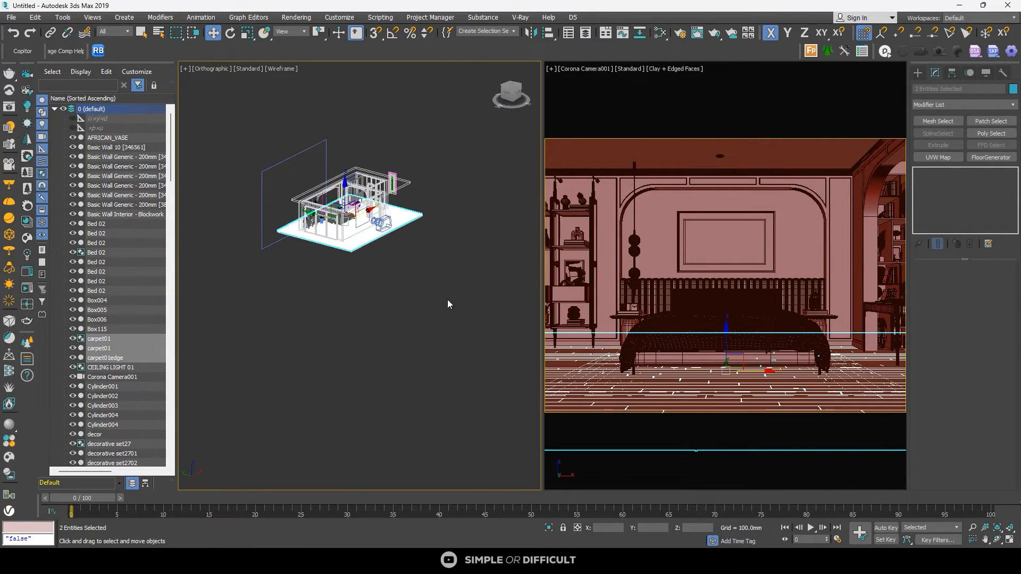
scroll(321, 219, "up", 8)
left_click(371, 224, "ctrl")
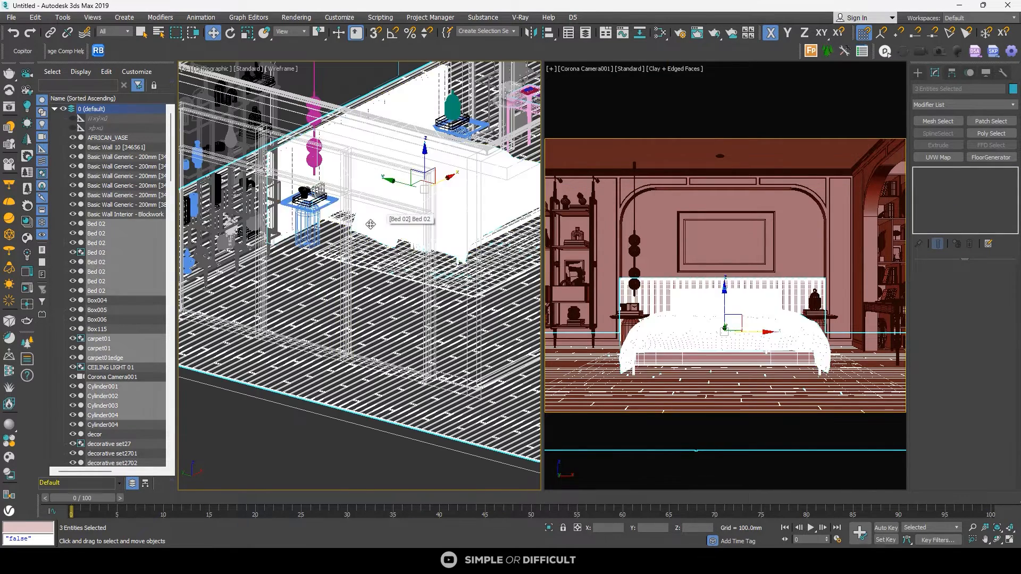
Step: Add both bedside tables to the current selection
left_click(302, 225, "ctrl")
scroll(314, 222, "down", 5)
middle_click_drag(330, 226, 409, 215, "alt")
scroll(432, 192, "up", 5)
left_click(434, 194, "ctrl")
Step: Add the open display shelf, the desk with its chair, and the tall bookcase to the selection
scroll(435, 194, "down", 5)
scroll(404, 221, "up", 8)
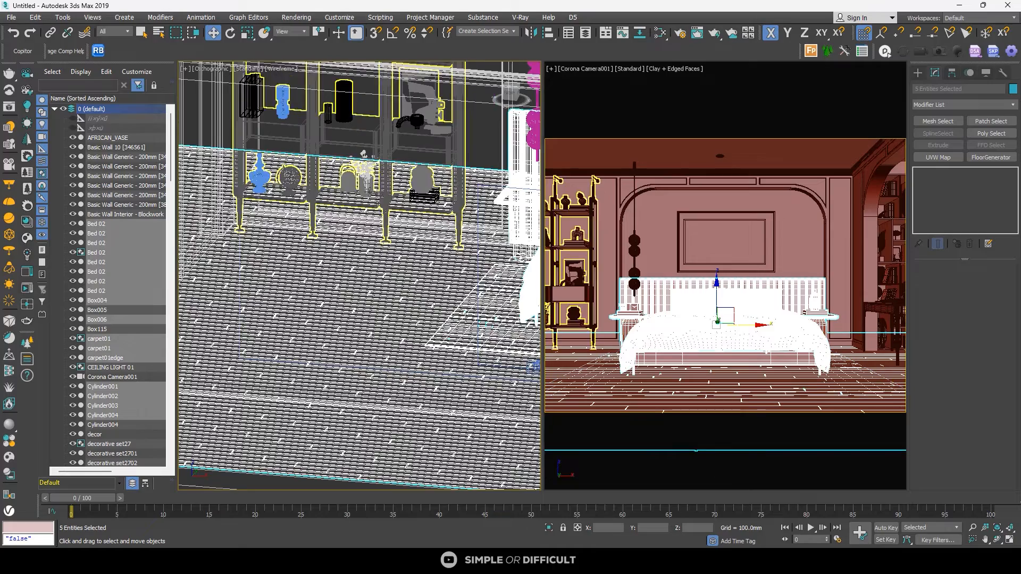
left_click(384, 194, "ctrl")
scroll(384, 195, "down", 8)
middle_click_drag(366, 228, 473, 216, "alt")
scroll(473, 215, "up", 5)
left_click(420, 228, "ctrl")
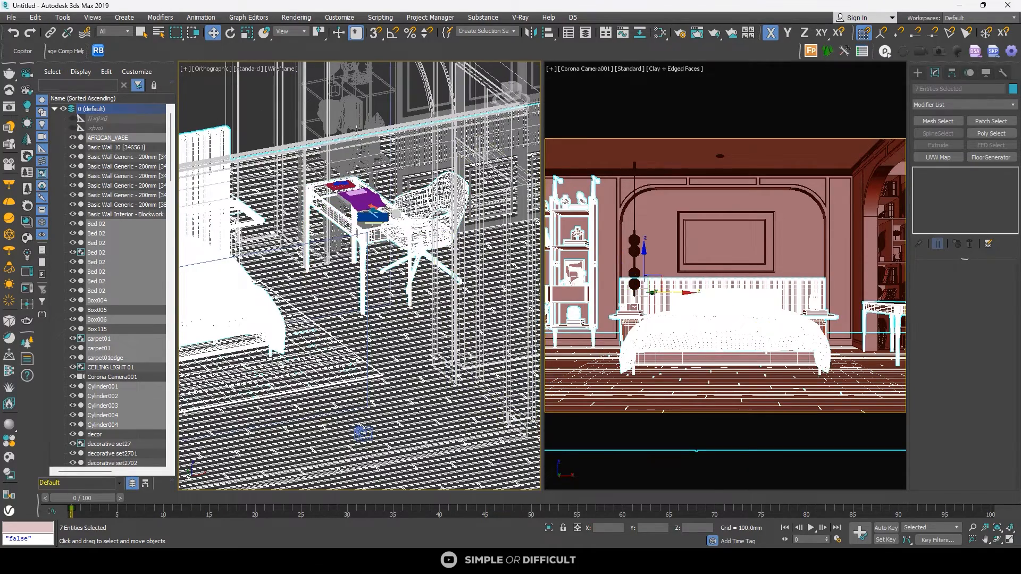
left_click(354, 117, "ctrl")
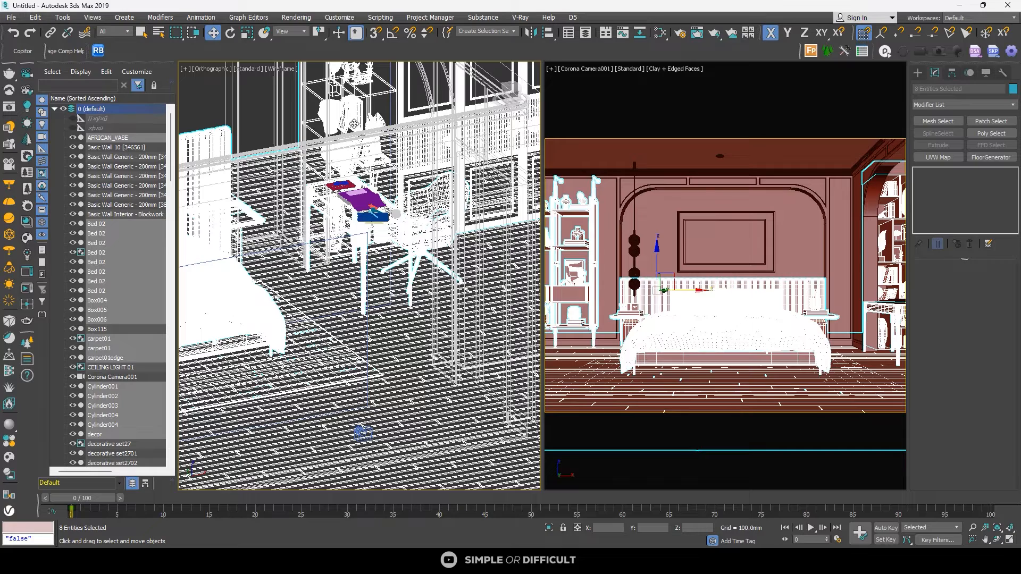
Step: Isolate the selected furniture and floorboards, deselect them, and show them in the Front view
scroll(354, 124, "down", 8)
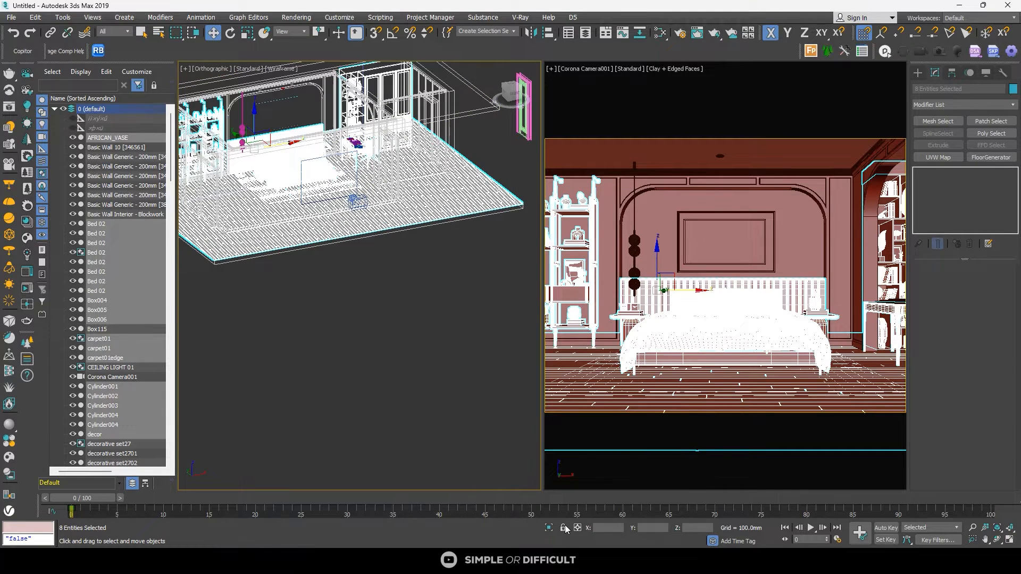
left_click(549, 528)
left_click(443, 409)
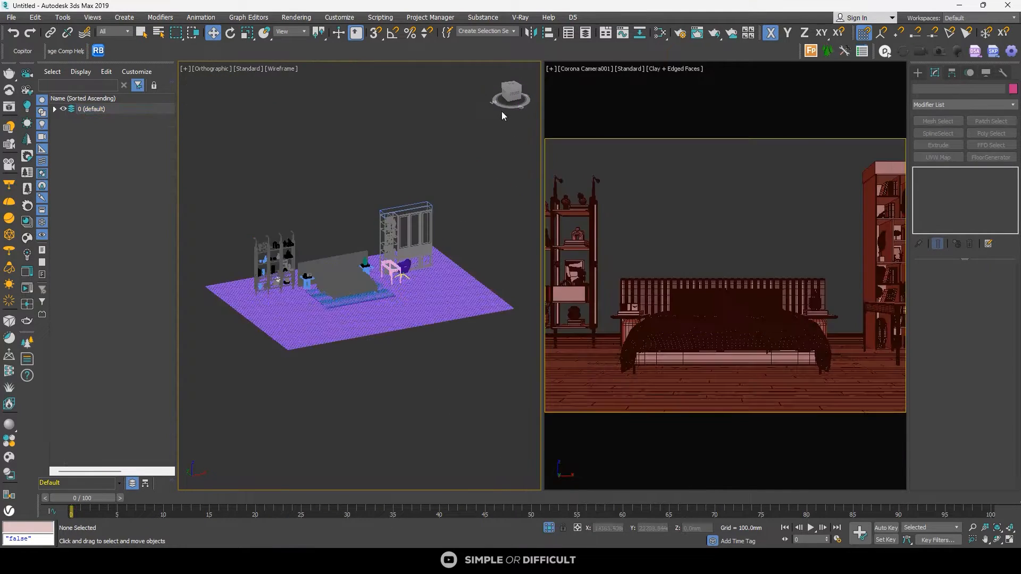
left_click(516, 95)
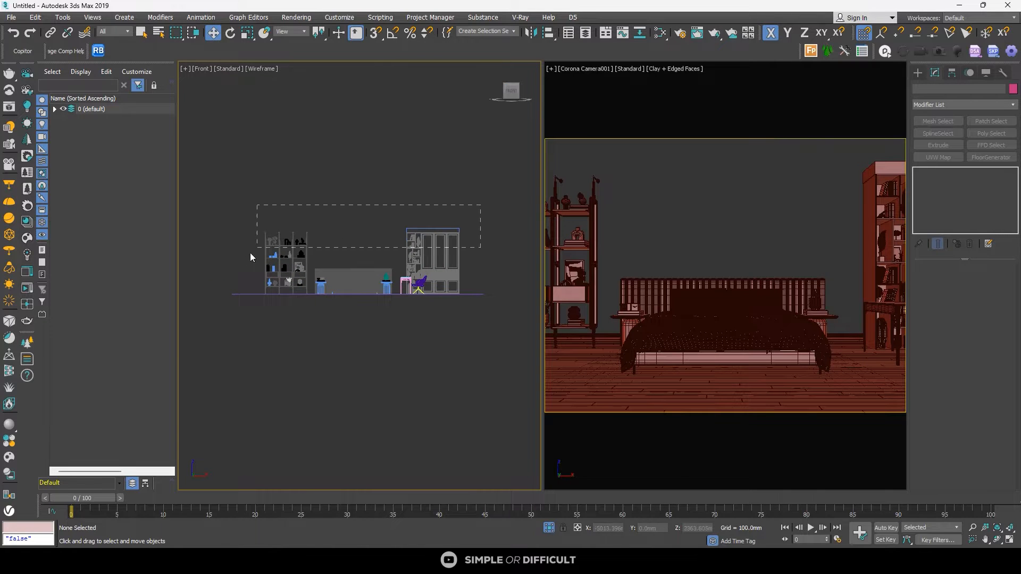
Step: Select all the furniture above the floorboards and raise it vertically clear of the floor
left_click_drag(250, 288, 250, 288)
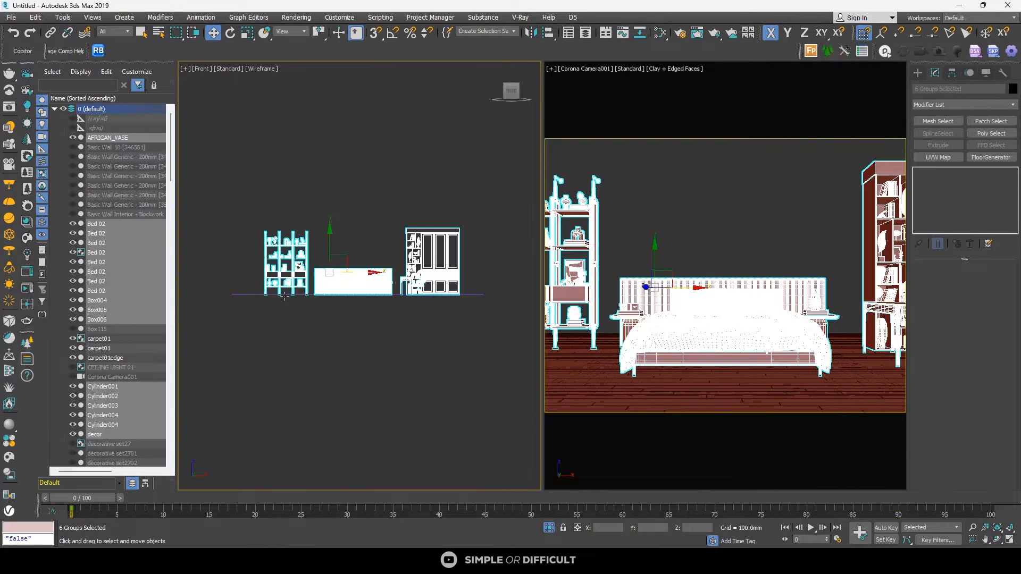
key("z")
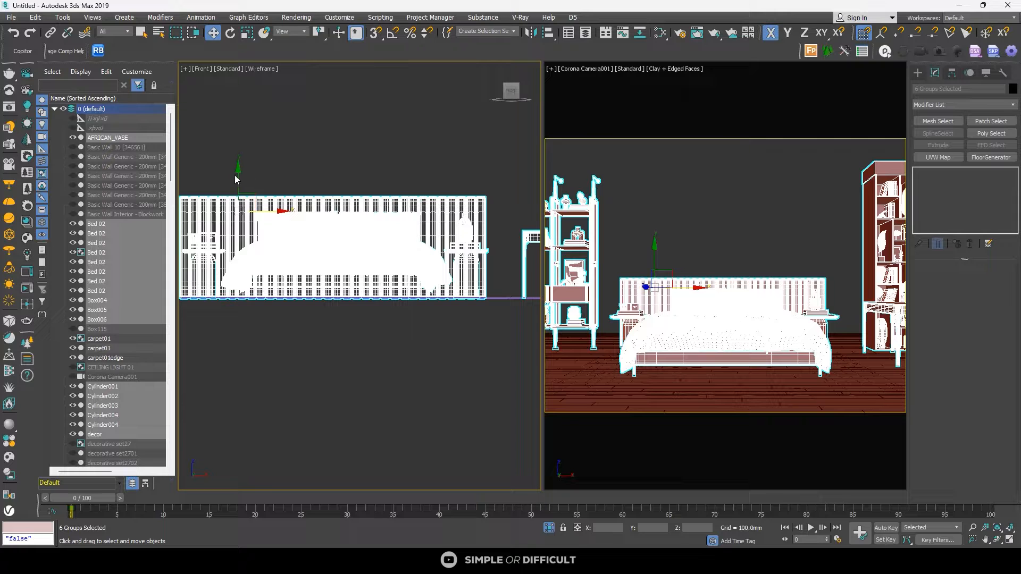
left_click(256, 174)
key("ctrl+z")
left_click_drag(238, 175, 239, 156)
scroll(474, 295, "up", 5)
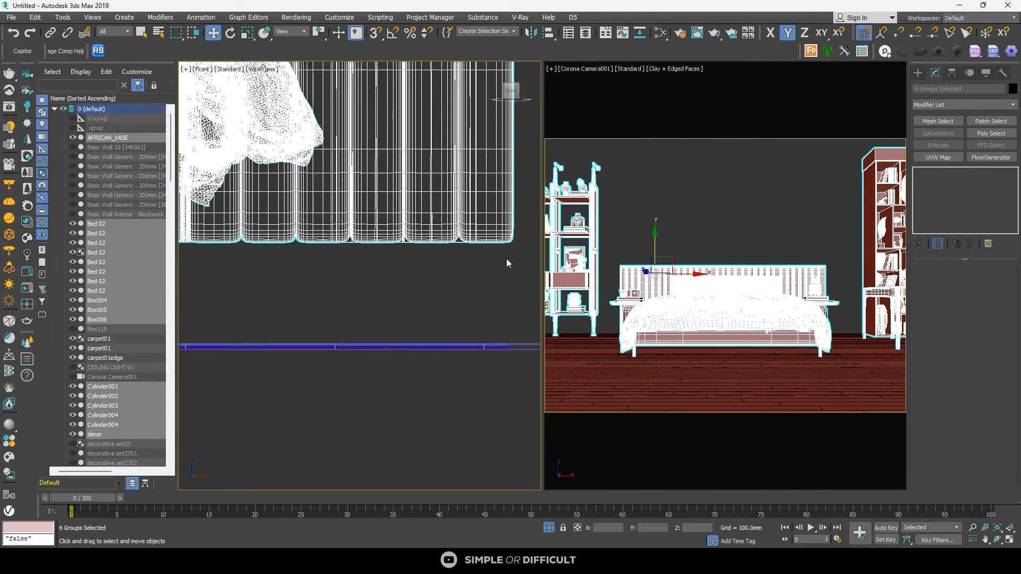
Step: Lower the selected furniture vertically until the base of the bed's headboard rests on top of the floorboards
left_click_drag(507, 245, 503, 341)
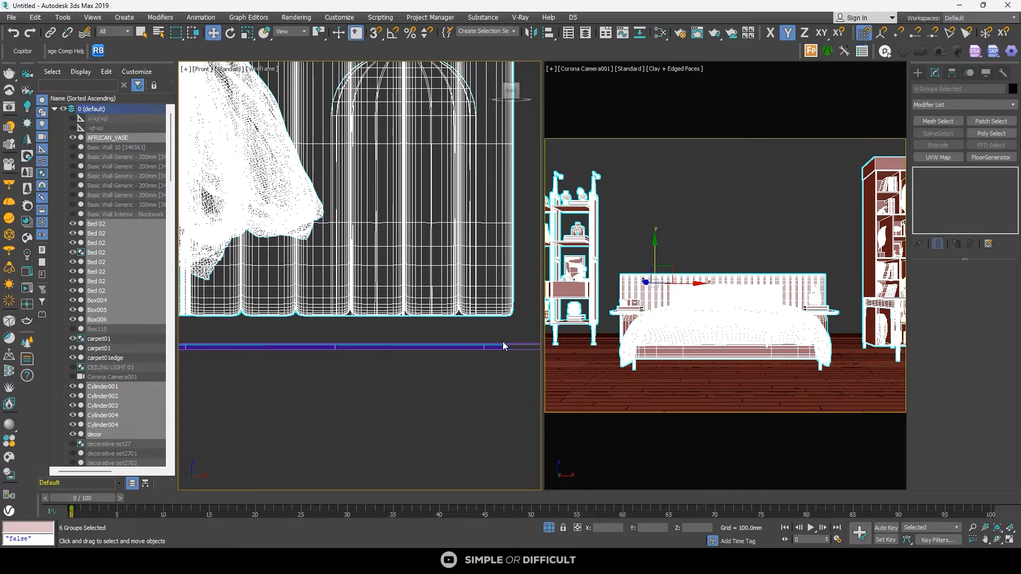
scroll(503, 337, "up", 3)
left_click_drag(516, 268, 524, 346)
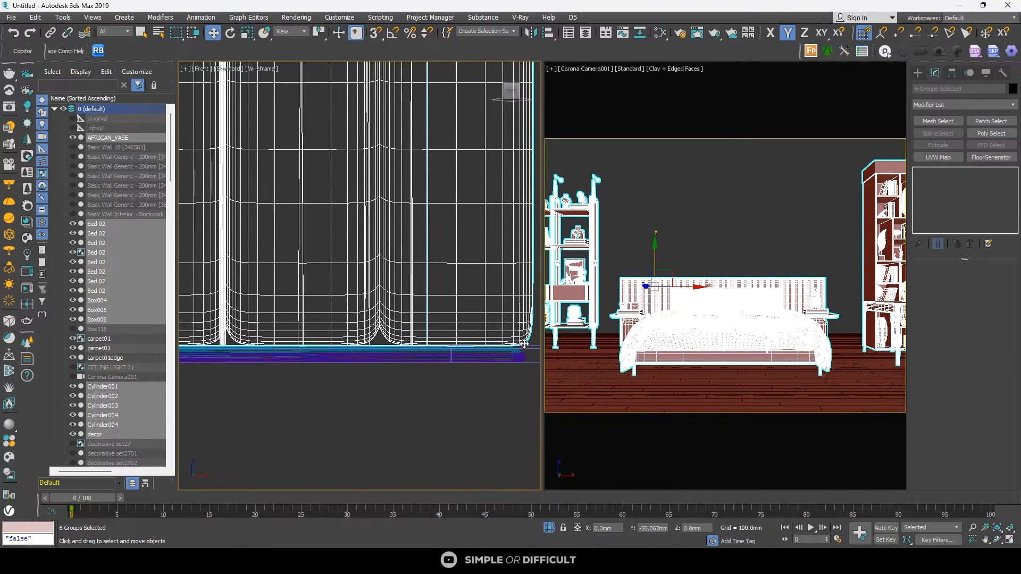
Step: Select only the carpet, lift it clear, lower it about 42 mm onto the top of the floorboards, and deselect it
left_click(517, 353)
scroll(517, 342, "down", 4)
scroll(350, 338, "down", 2)
middle_click_drag(352, 338, 529, 330)
left_click_drag(218, 309, 218, 290)
scroll(346, 255, "up", 5)
scroll(339, 250, "up", 1)
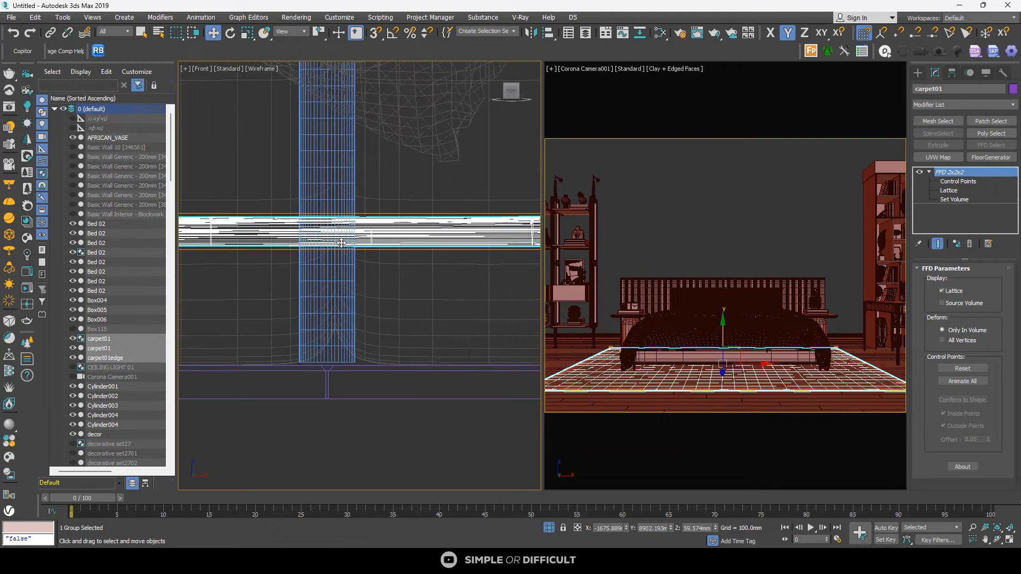
left_click_drag(340, 249, 357, 362)
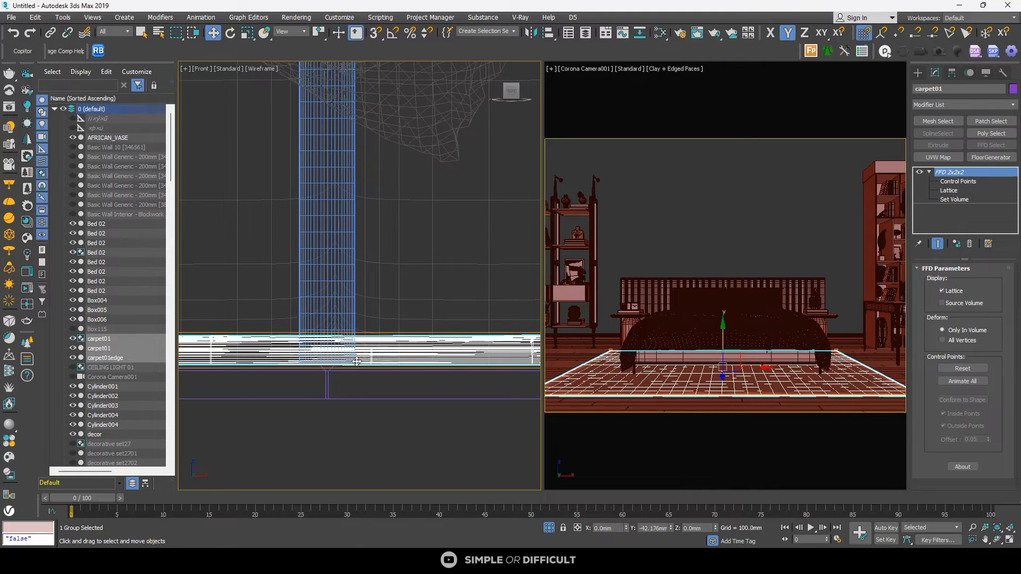
scroll(372, 388, "down", 4)
left_click(379, 398)
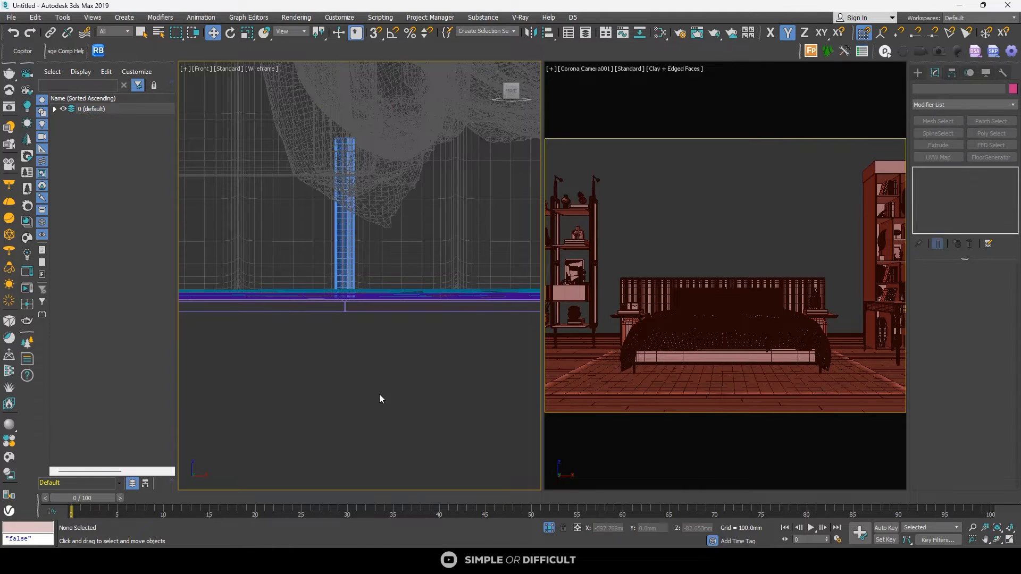
Step: Exit isolation to show the whole room again and display it in the Top view
left_click(550, 528)
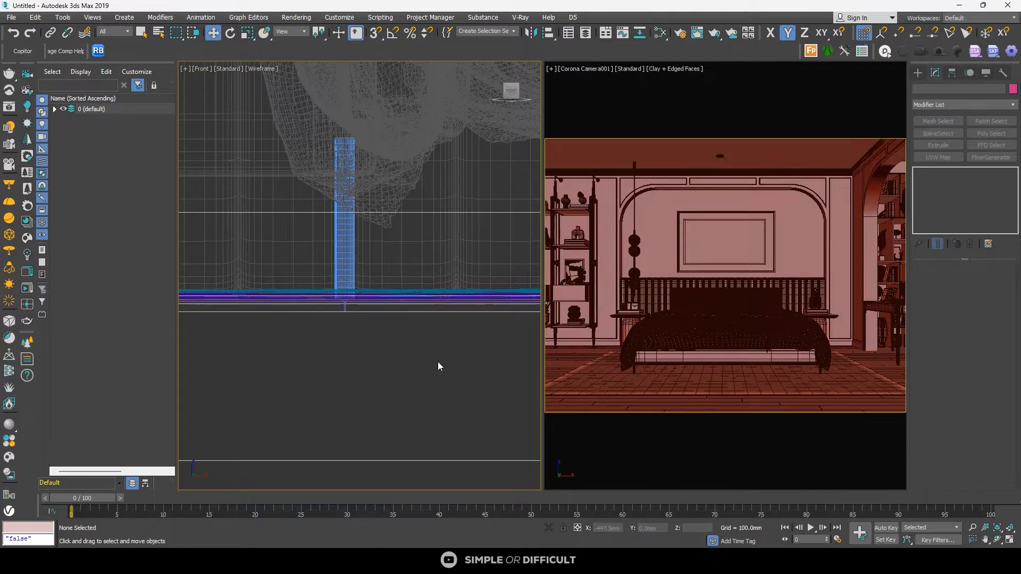
key("t")
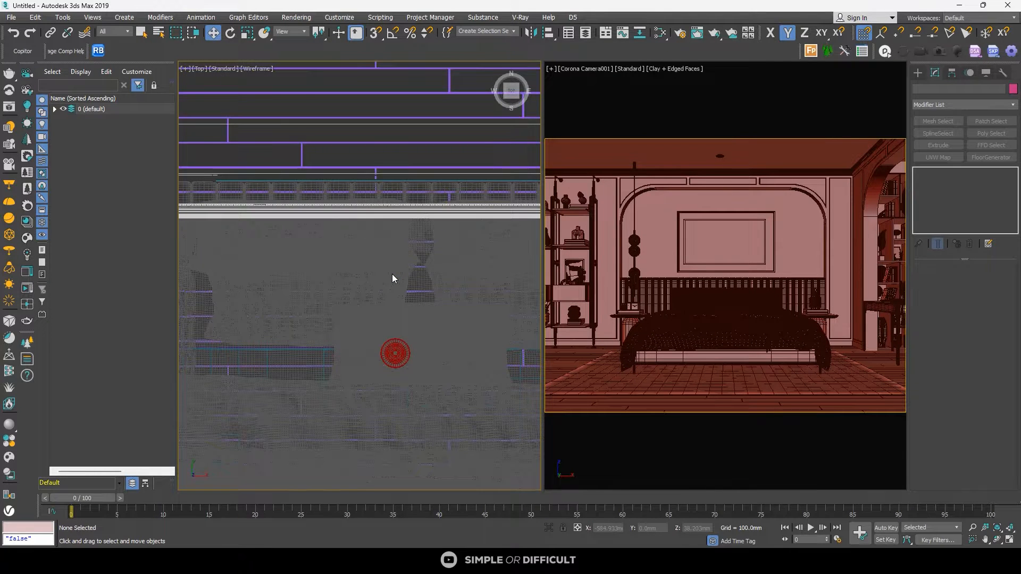
scroll(392, 273, "down", 10)
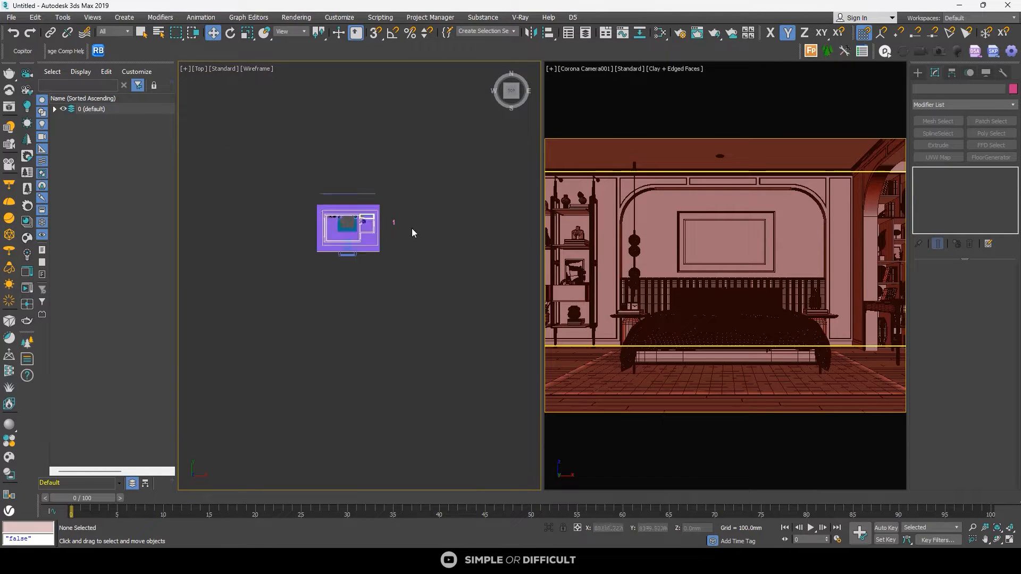
scroll(411, 228, "up", 4)
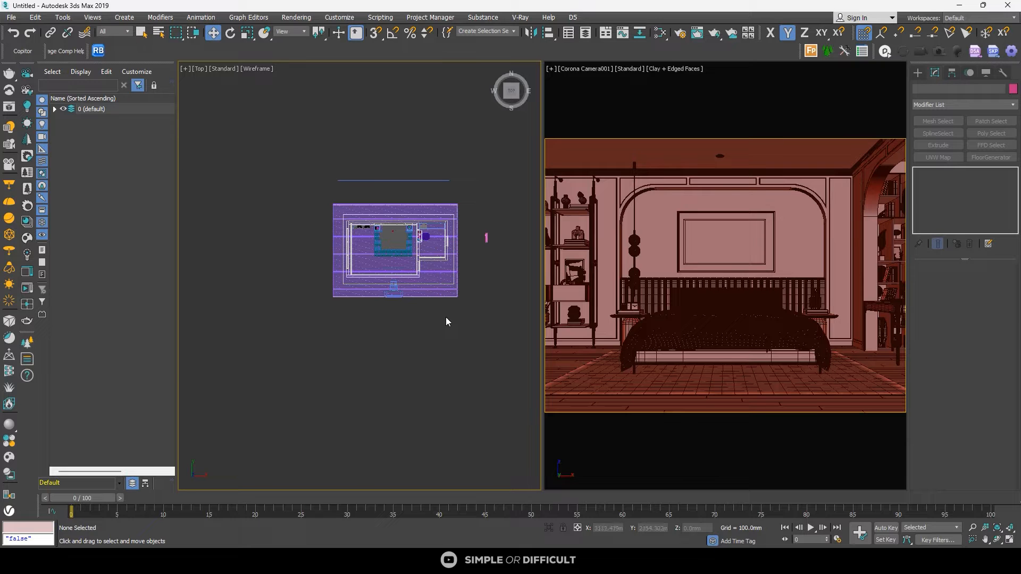
Step: Set the production renderer to Corona and close the render setup
left_click(681, 33)
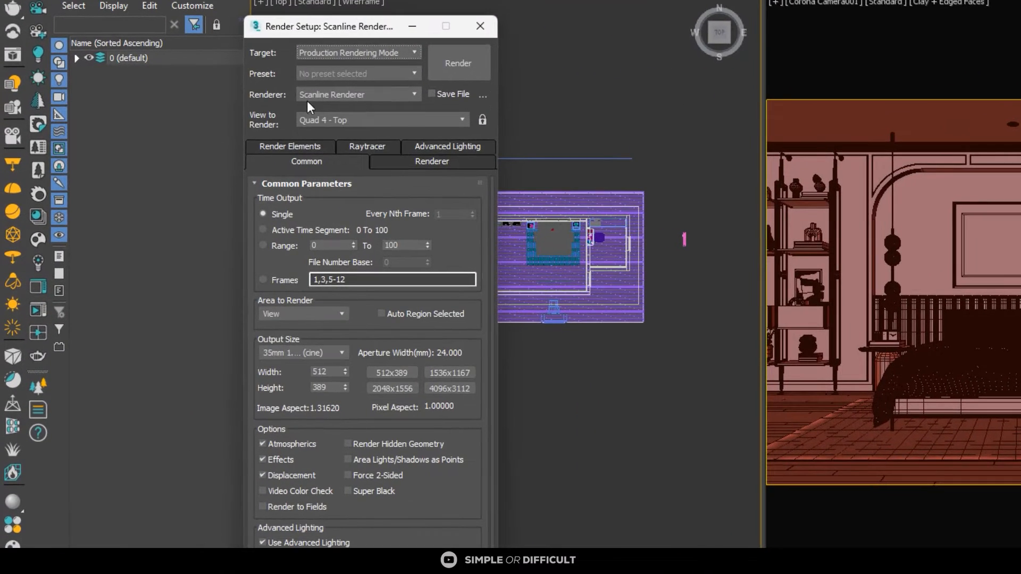
left_click(326, 95)
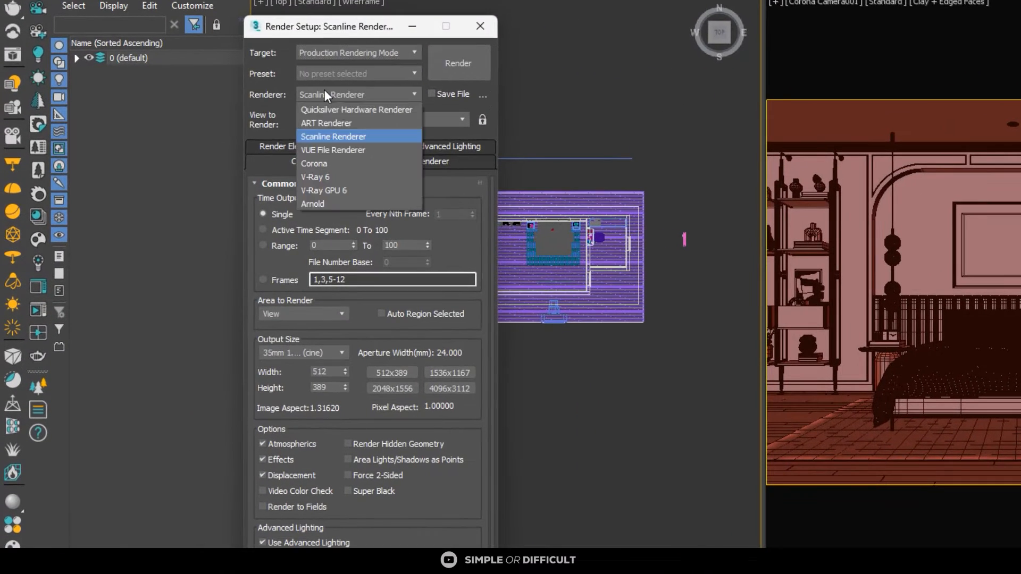
left_click(322, 164)
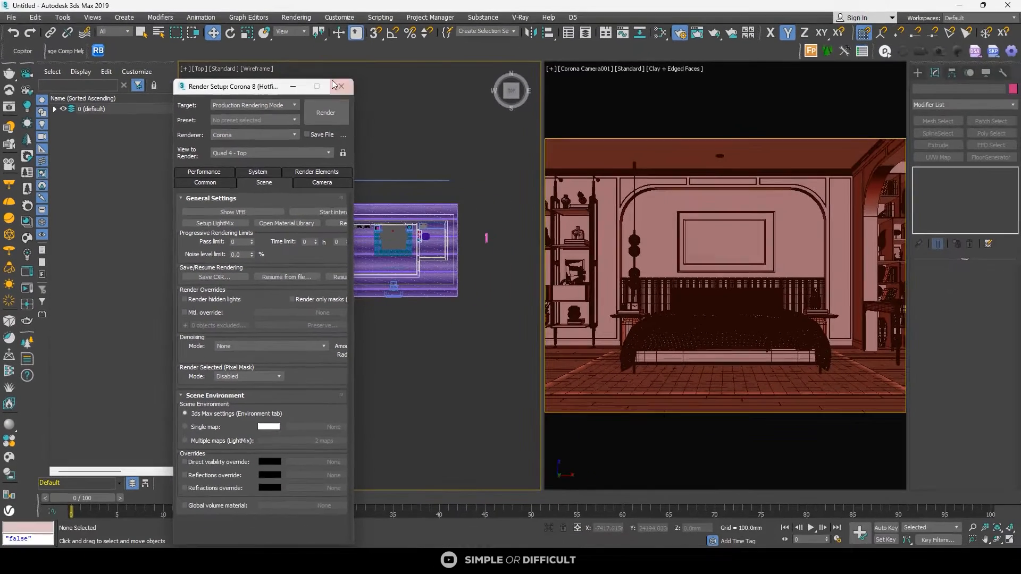
left_click(480, 26)
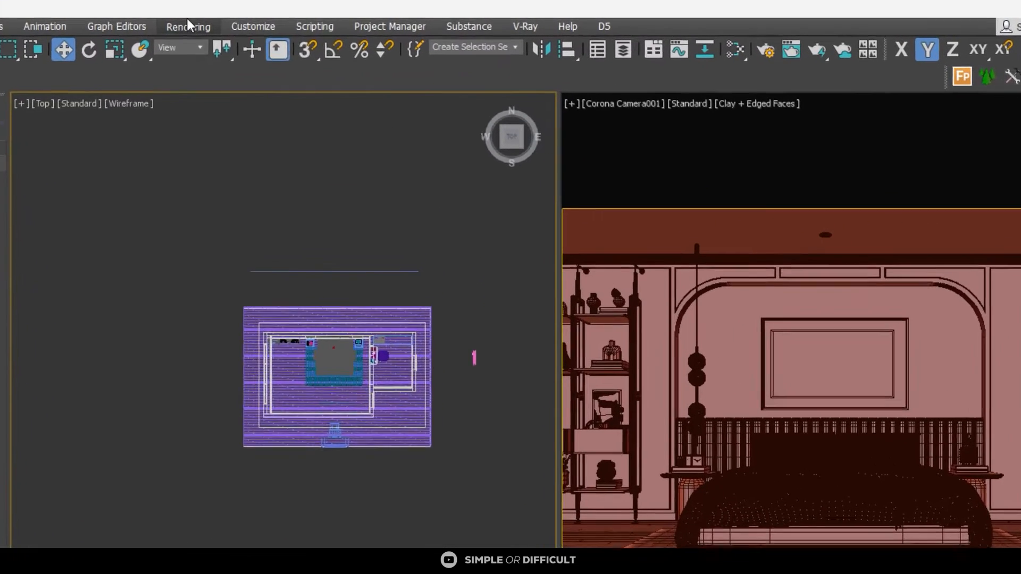
left_click(296, 17)
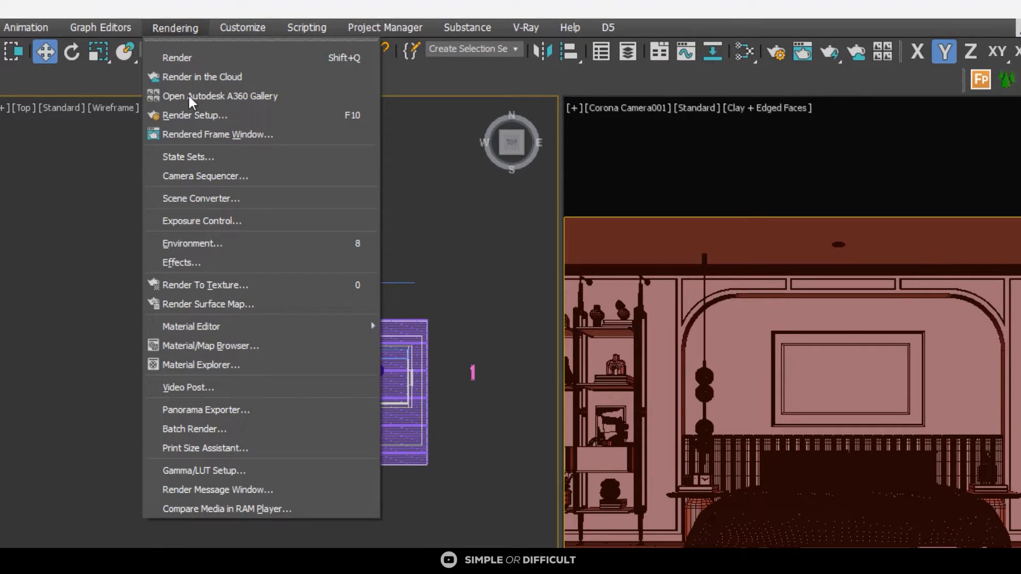
left_click(214, 245)
left_click(346, 111)
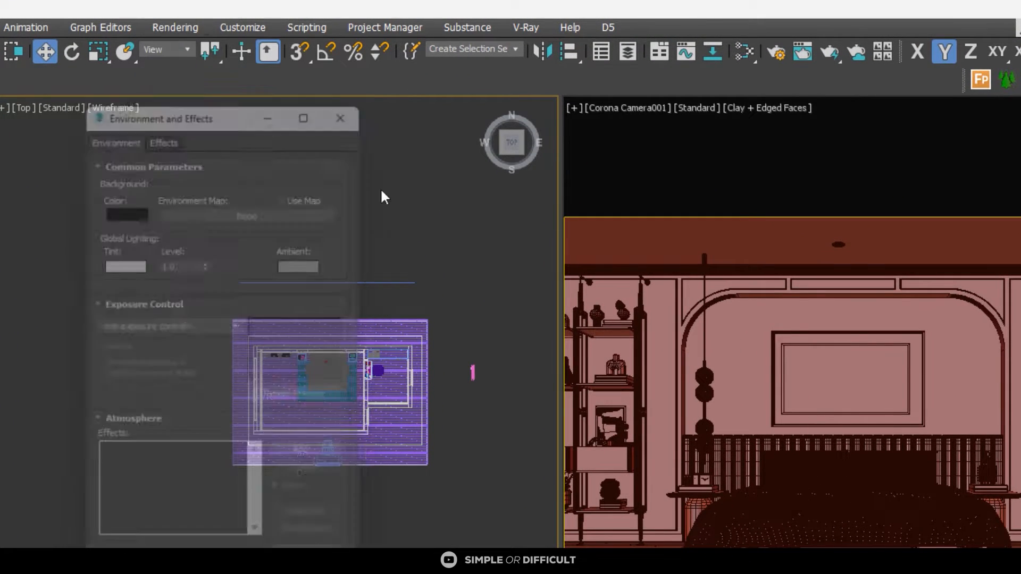
Step: Assign a CoronaSky map as the environment map, close the environment settings, and show the room in an angled orthographic view
key("8")
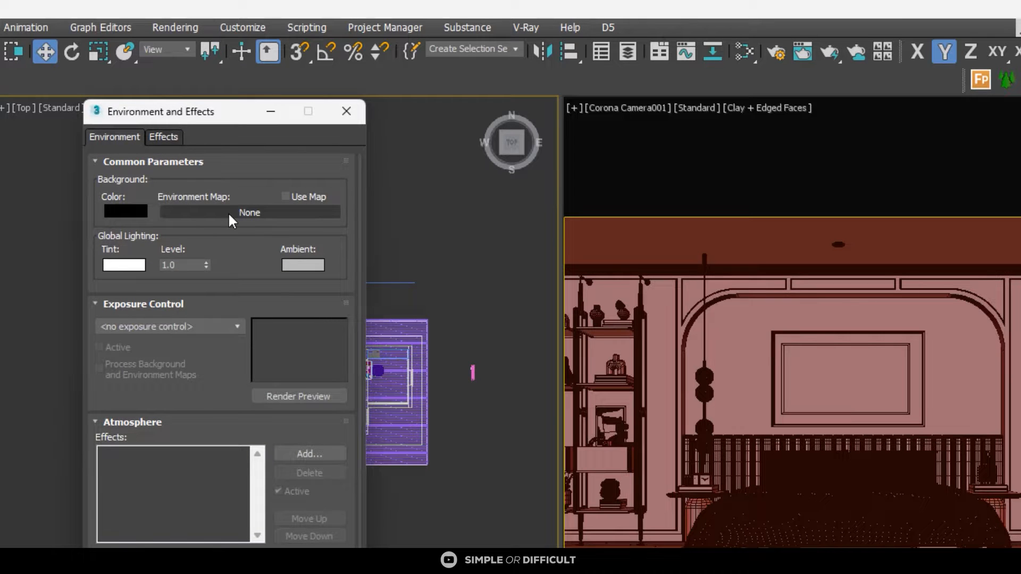
left_click(228, 212)
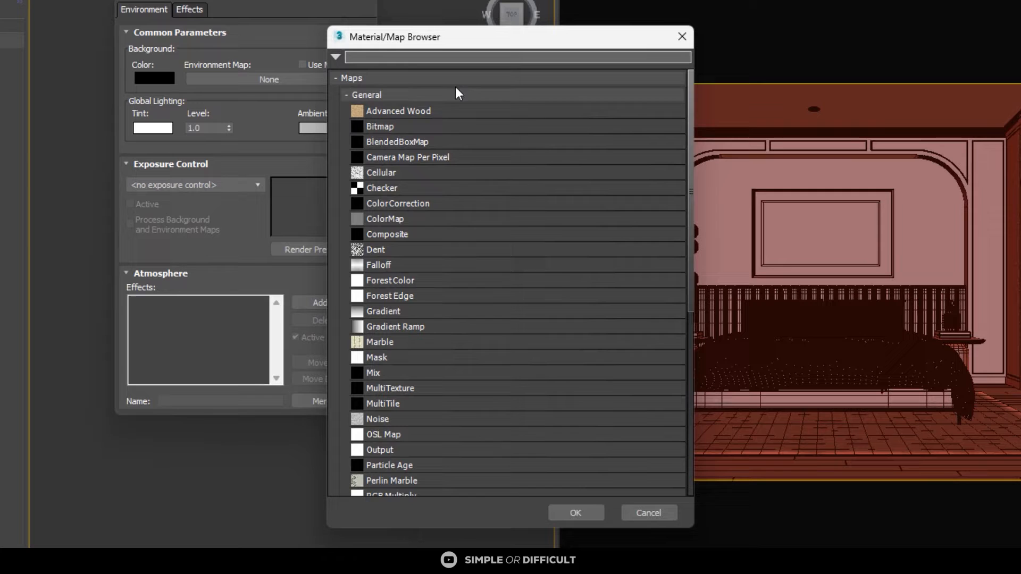
left_click(384, 99)
left_click(357, 135)
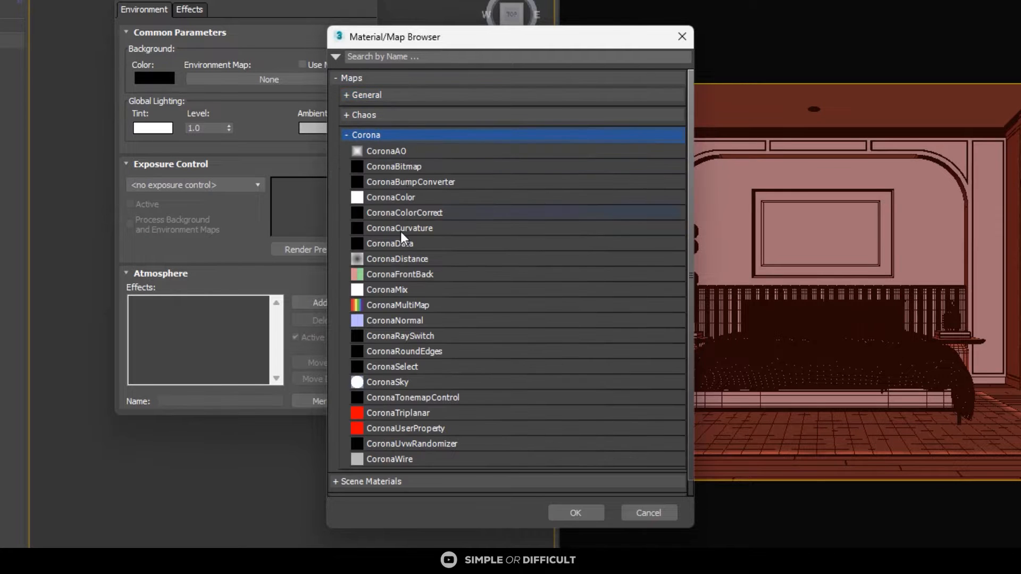
left_click(388, 382)
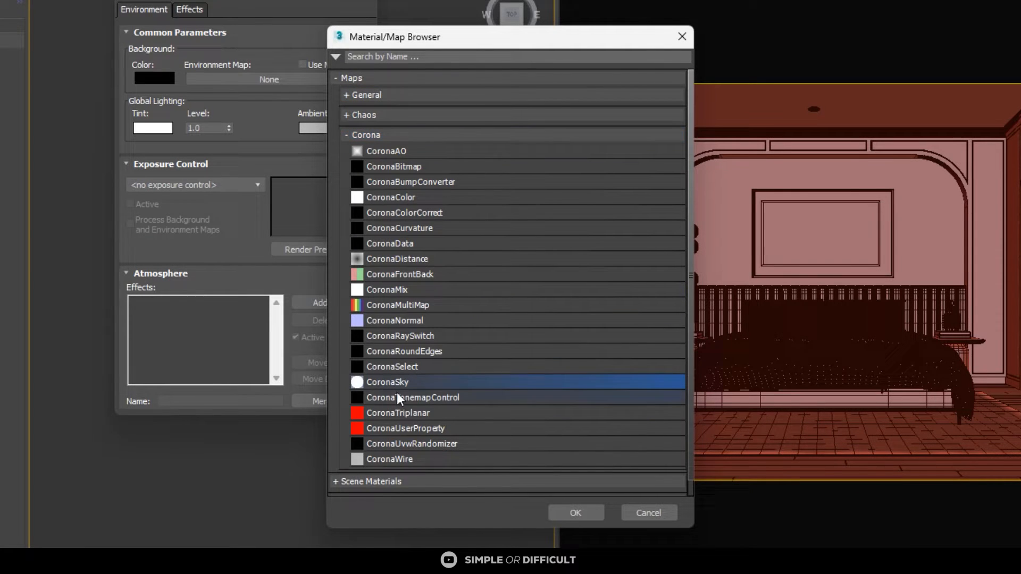
left_click(566, 509)
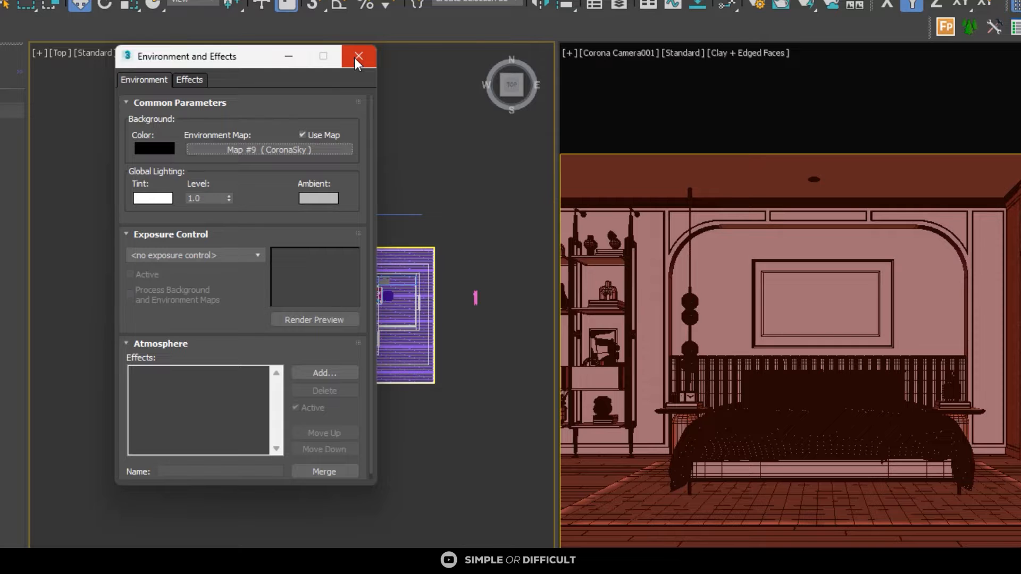
left_click(359, 57)
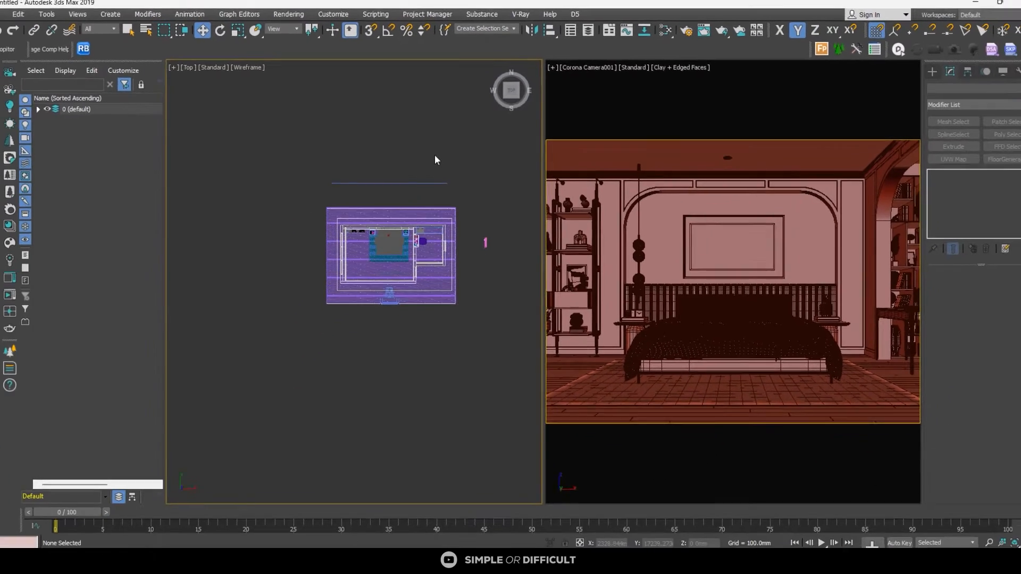
middle_click_drag(320, 266, 382, 232, "alt")
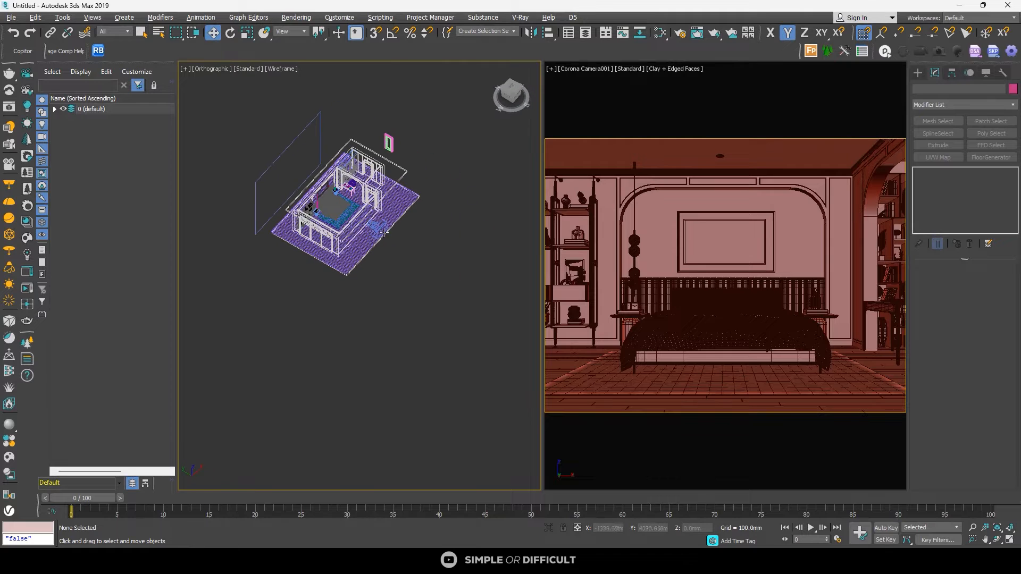
Step: Turn off fast preview denoising during render in the Corona performance settings
left_click(507, 97)
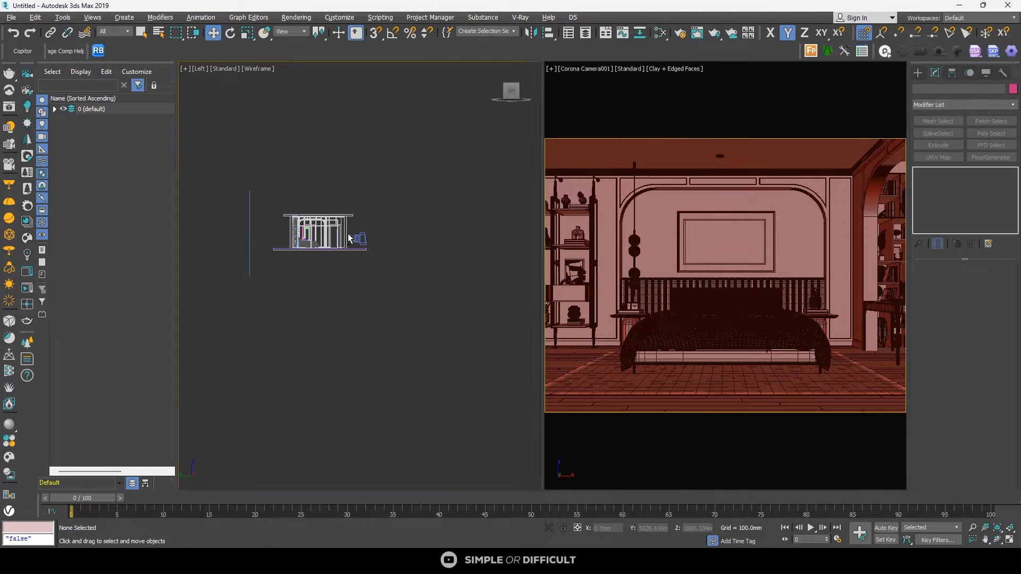
mouse_move(361, 225)
middle_mouse_down("alt")
mouse_move(335, 254)
mouse_move(358, 236)
middle_mouse_up("alt")
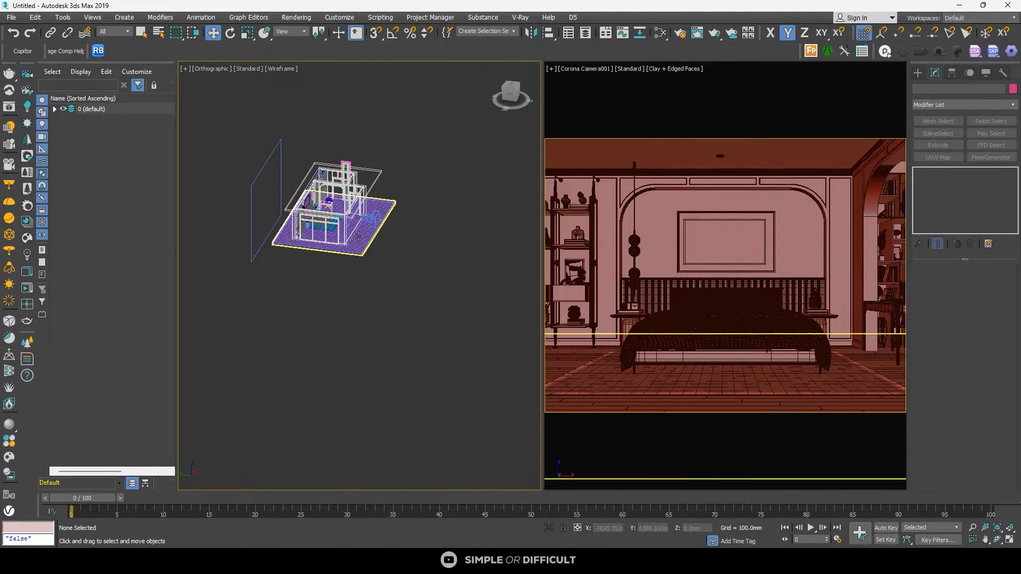
left_click(681, 34)
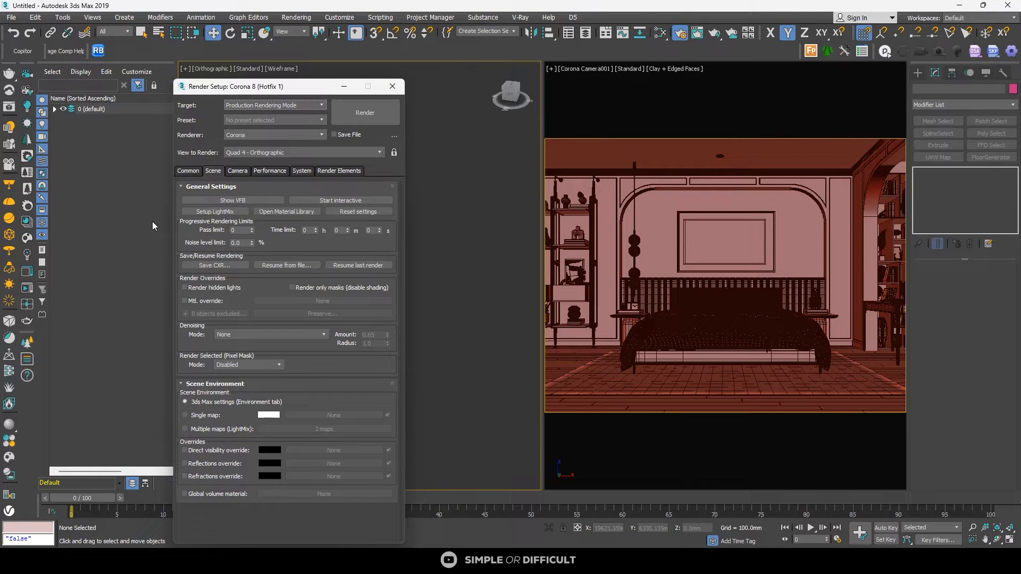
left_click(238, 172)
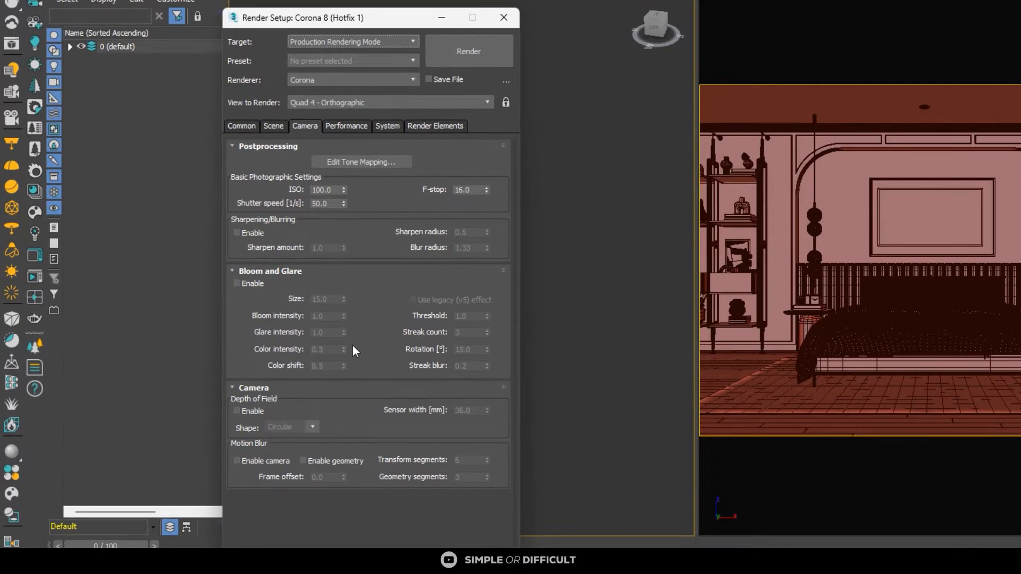
left_click(337, 127)
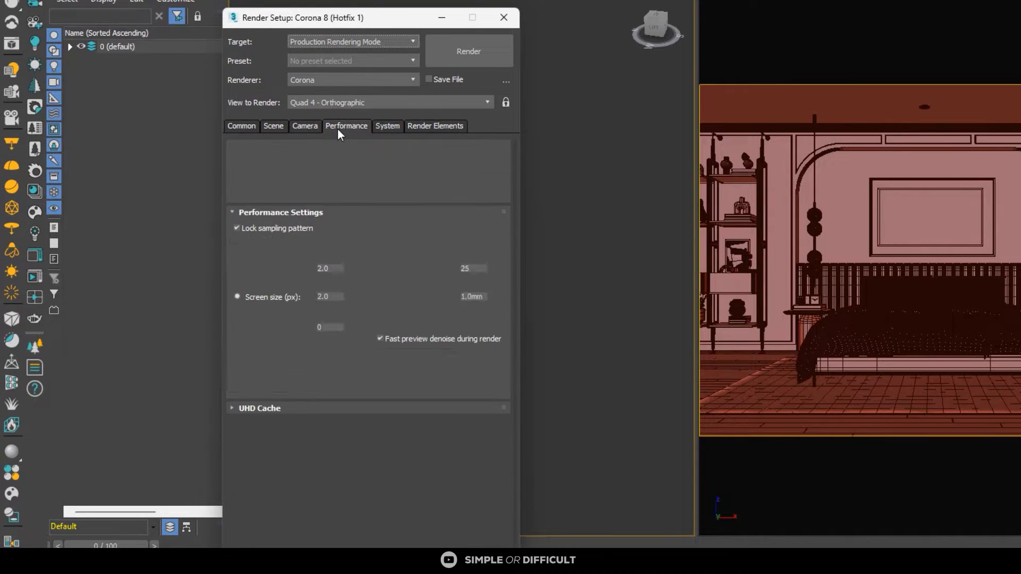
left_click(382, 337)
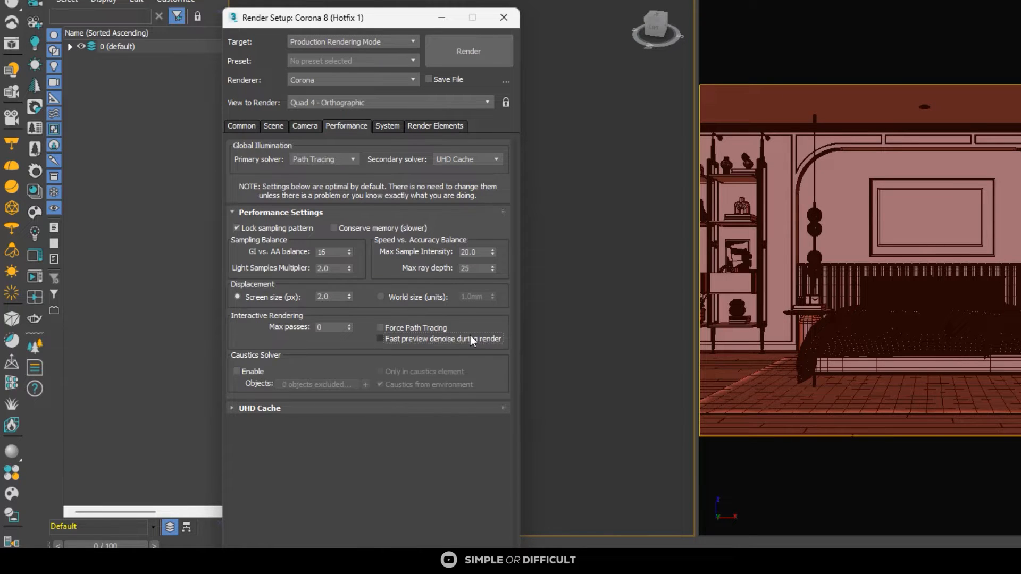
Step: Turn off clearing the VFB between renders, lock the view to render to Corona Camera001, and close the render setup
left_click(387, 125)
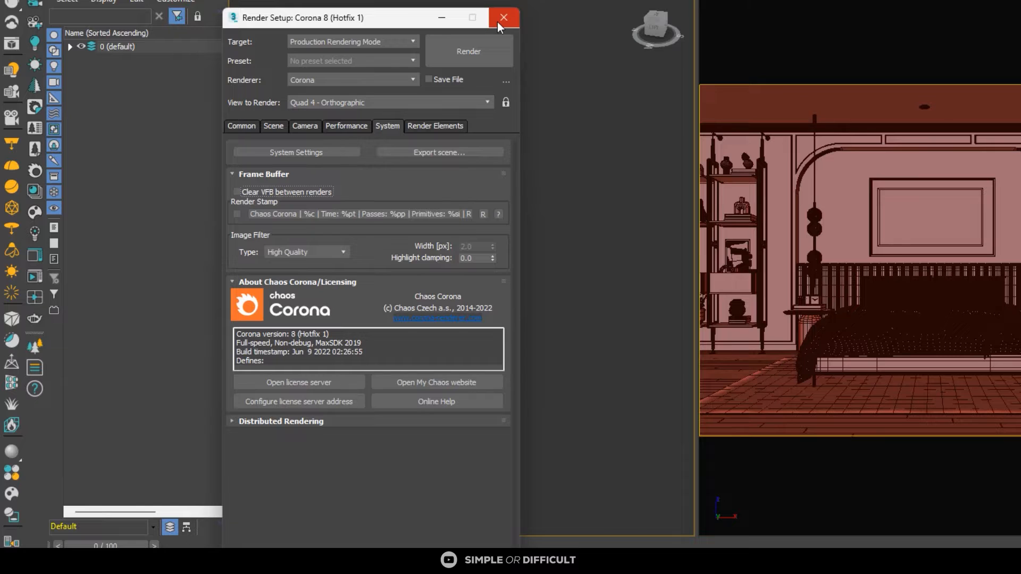
left_click(922, 220)
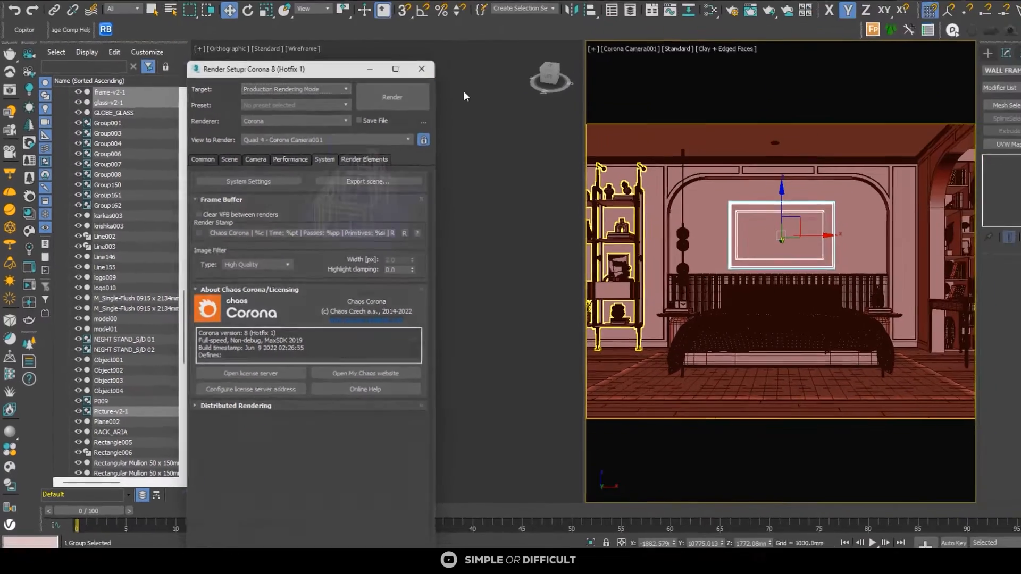
left_click(503, 17)
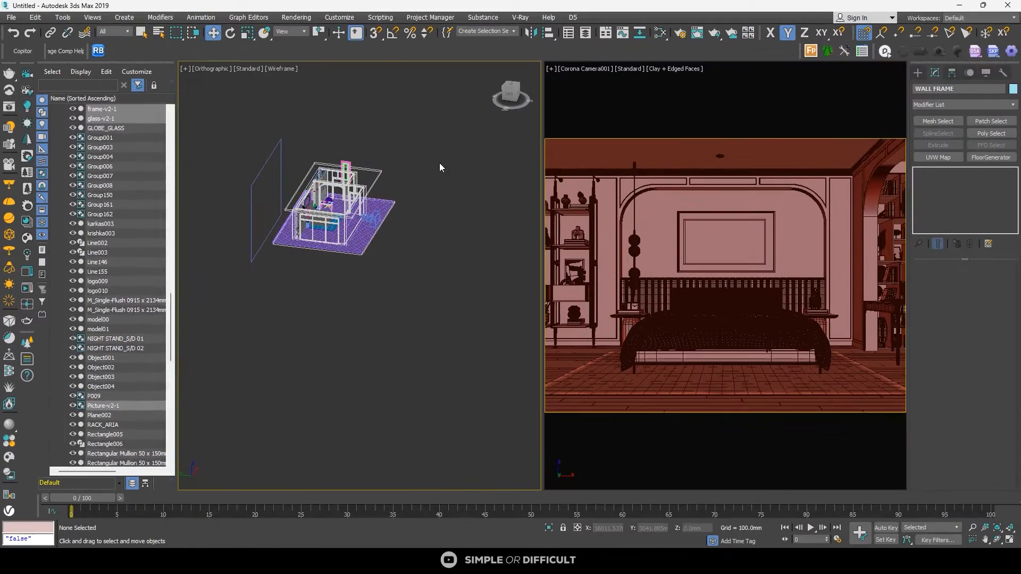
Step: Run an interactive render of Corona Camera001 in the Corona frame buffer, and minimize the error messages and the frame buffer
right_click(419, 123)
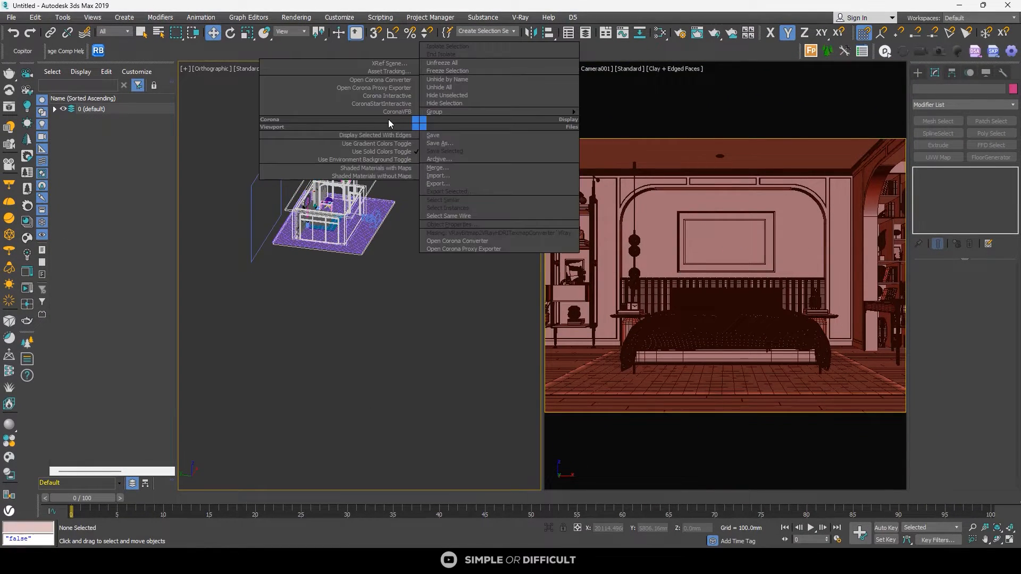
left_click(393, 112)
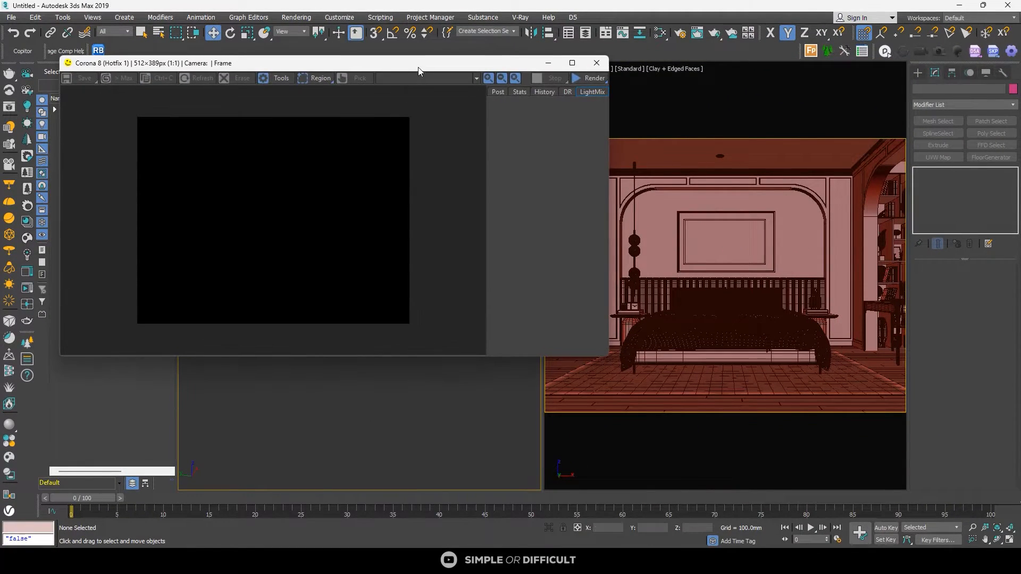
left_click_drag(418, 67, 771, 69)
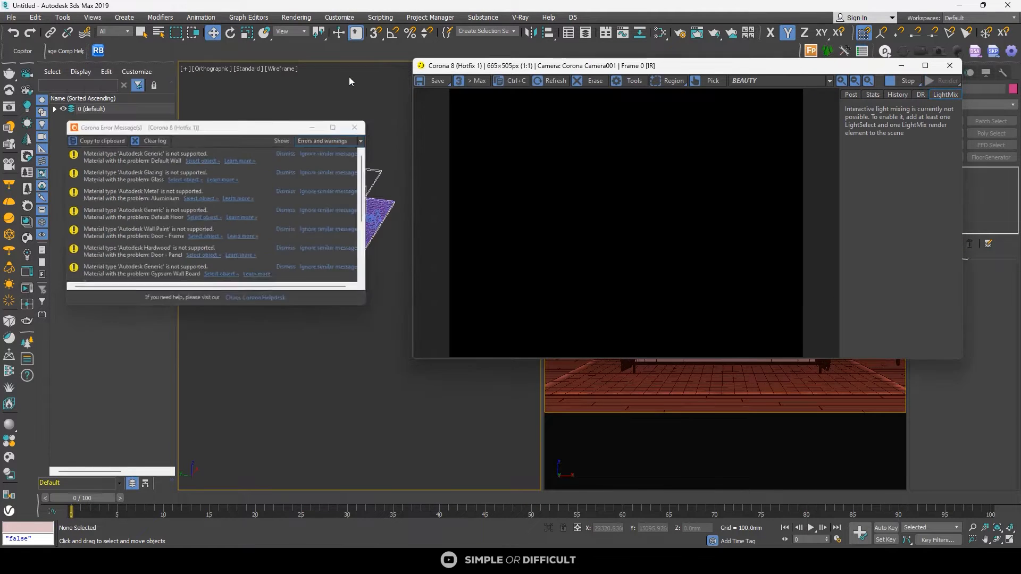
left_click(350, 77)
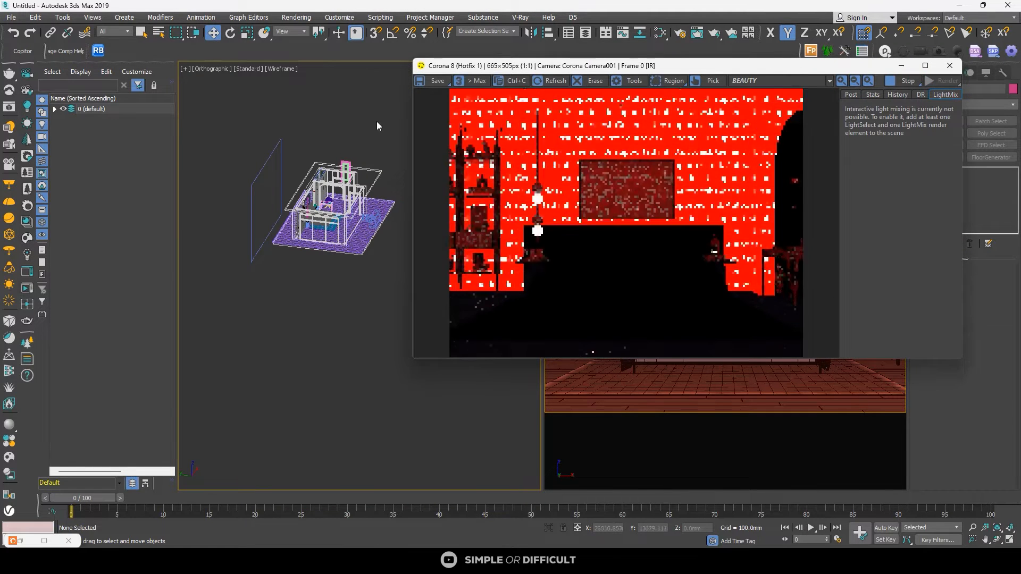
left_click(901, 66)
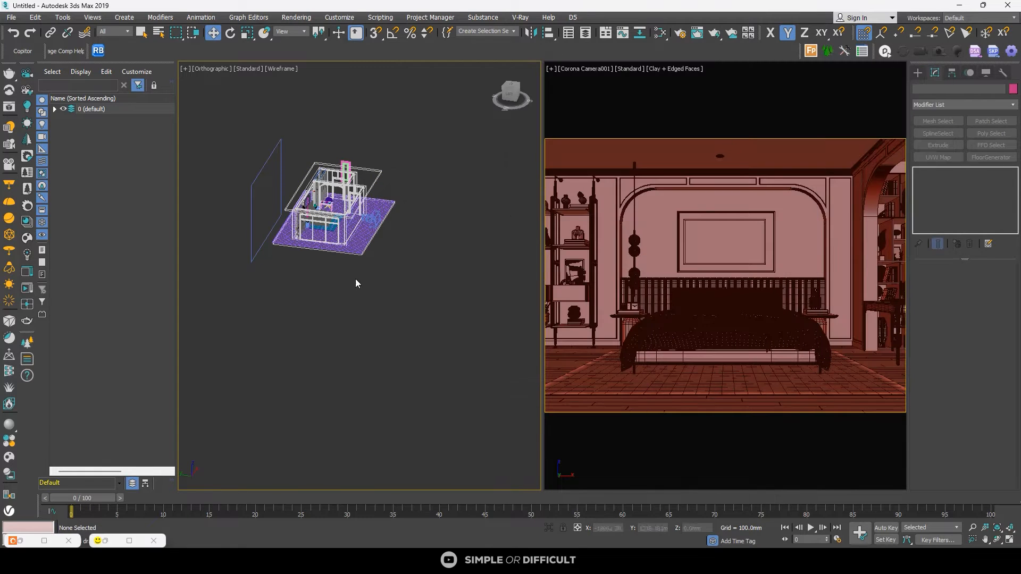
Step: Display the orthographic view as Clay with edged faces, close up on the room's glazed window wall
left_click(318, 223)
scroll(318, 223, "up", 5)
left_click(236, 78)
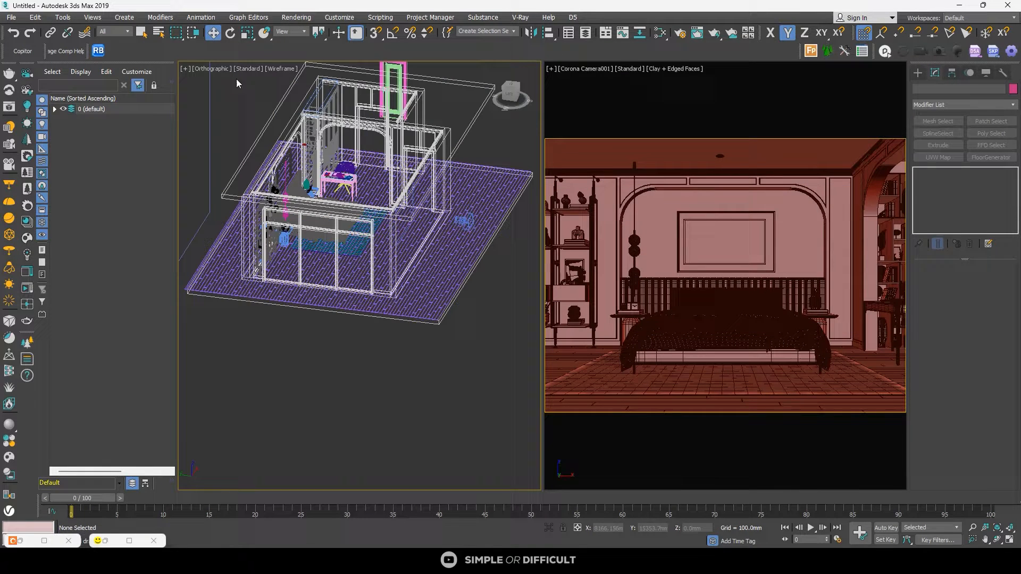
left_click(278, 69)
left_click(312, 135)
scroll(285, 217, "up", 8)
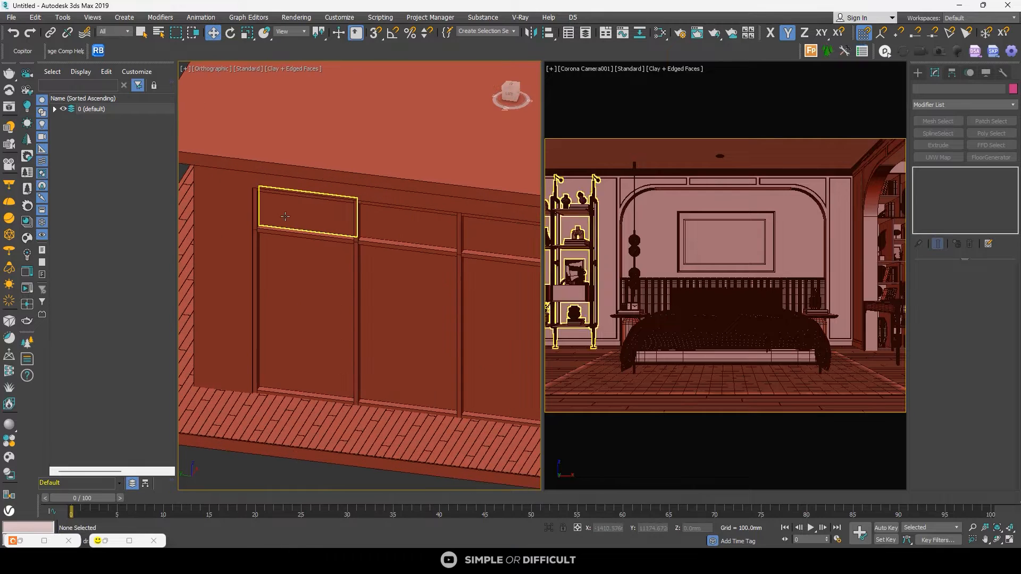
Step: Select all six glazed panels of the window wall, upper and lower panes in each of the three columns
left_click(285, 217)
left_click(289, 258, "ctrl")
left_click(410, 223, "ctrl")
left_click(415, 266, "ctrl")
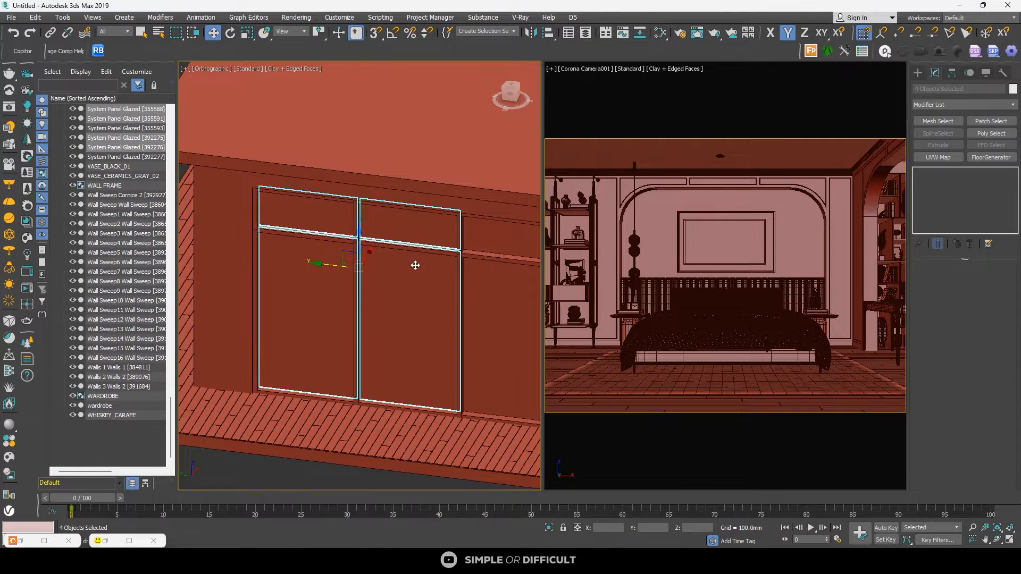
left_click(500, 234, "ctrl")
left_click(500, 330, "ctrl")
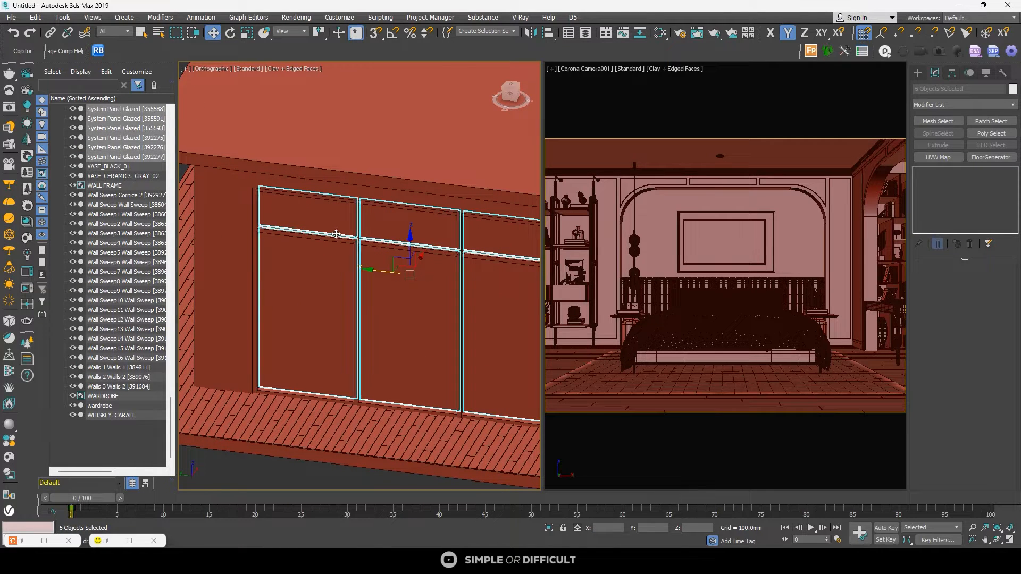
scroll(326, 210, "down", 8)
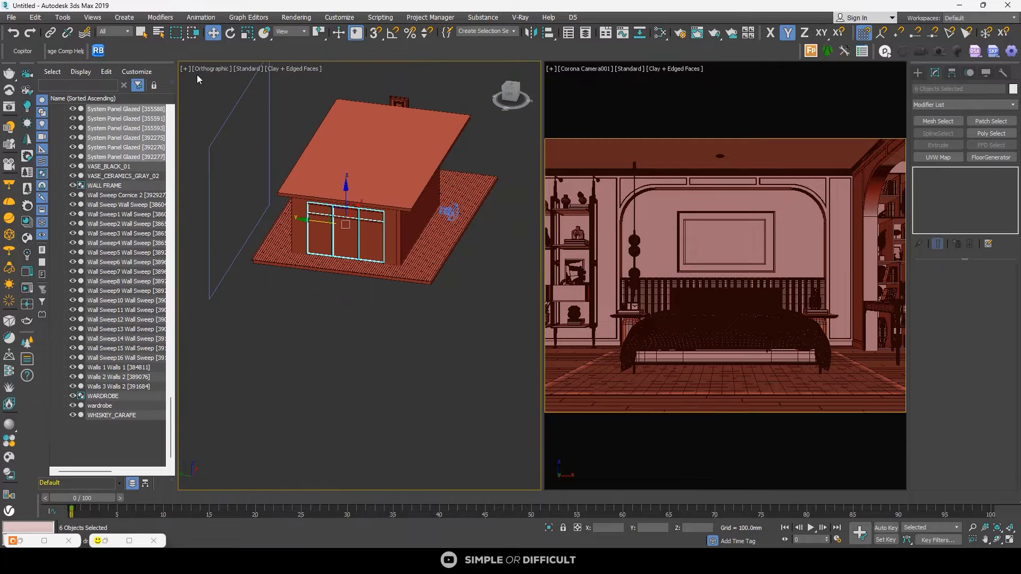
Step: Switch to the Select tool, undo the last two panel selections, and add the third column's upper and lower panes again
left_click(146, 34)
key("ctrl+z")
key("ctrl+z")
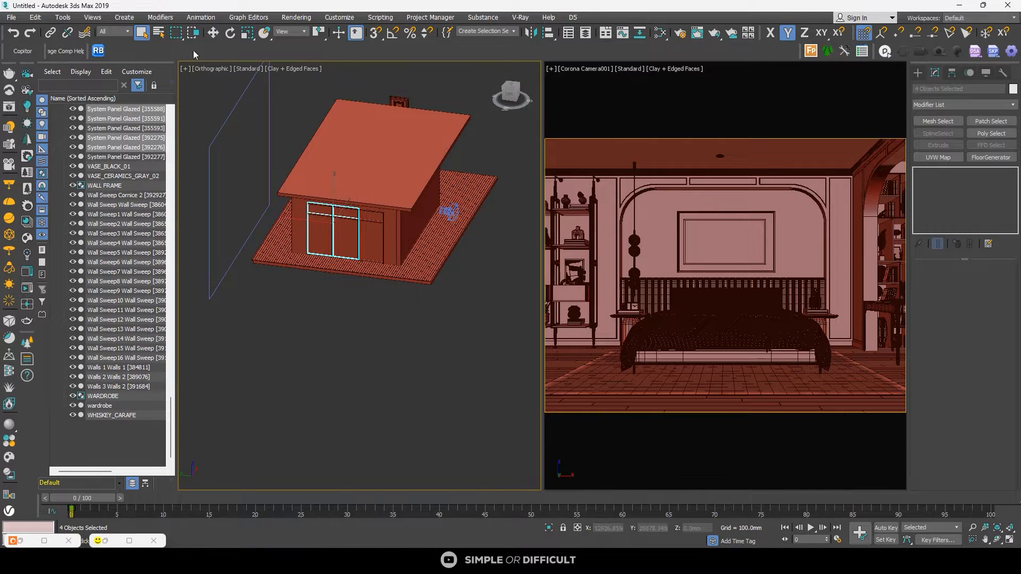
scroll(345, 219, "up", 8)
left_click(369, 221, "ctrl")
left_click(360, 257, "ctrl")
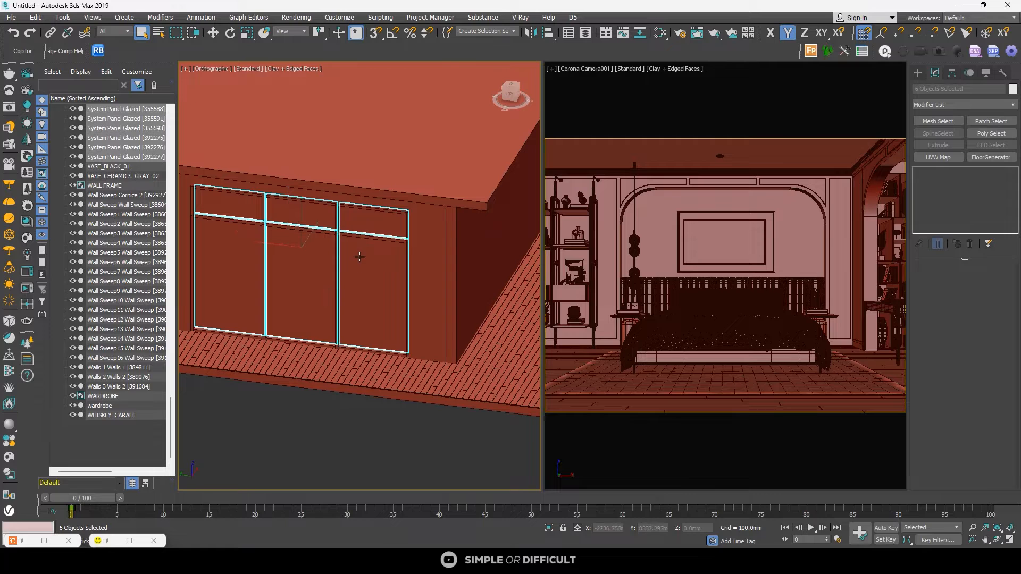
scroll(355, 242, "down", 8)
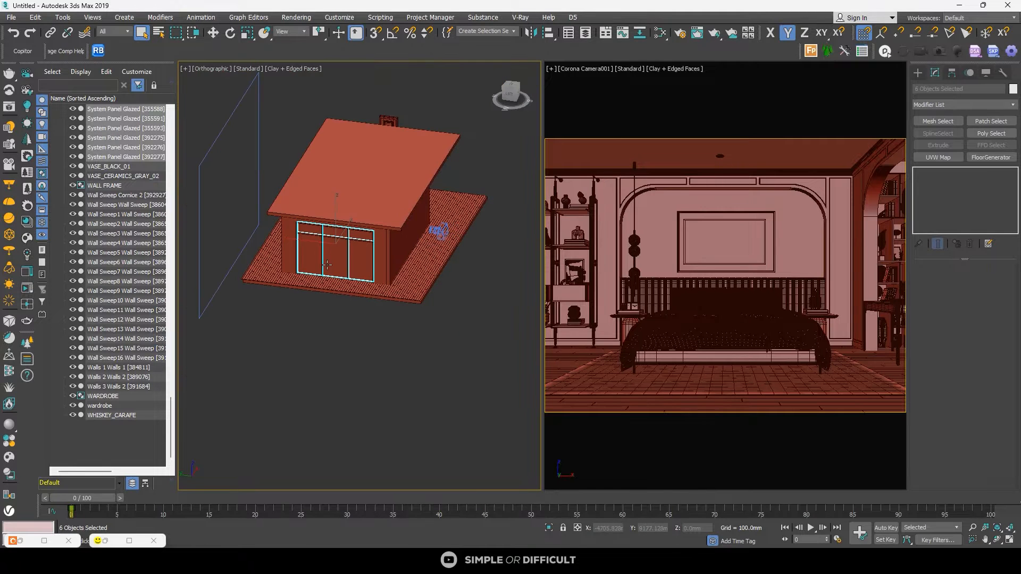
Step: Assign the Glass Clear material from the Corona Material Library to the selected window panels and close the library
middle_click_drag(341, 250, 373, 243, "alt")
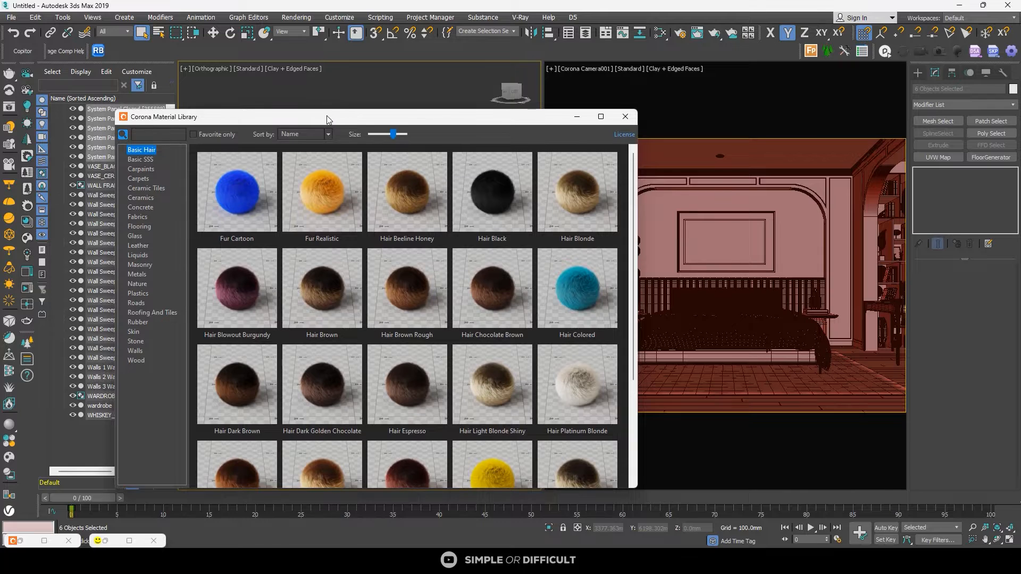
left_click_drag(326, 119, 651, 86)
left_click(459, 206)
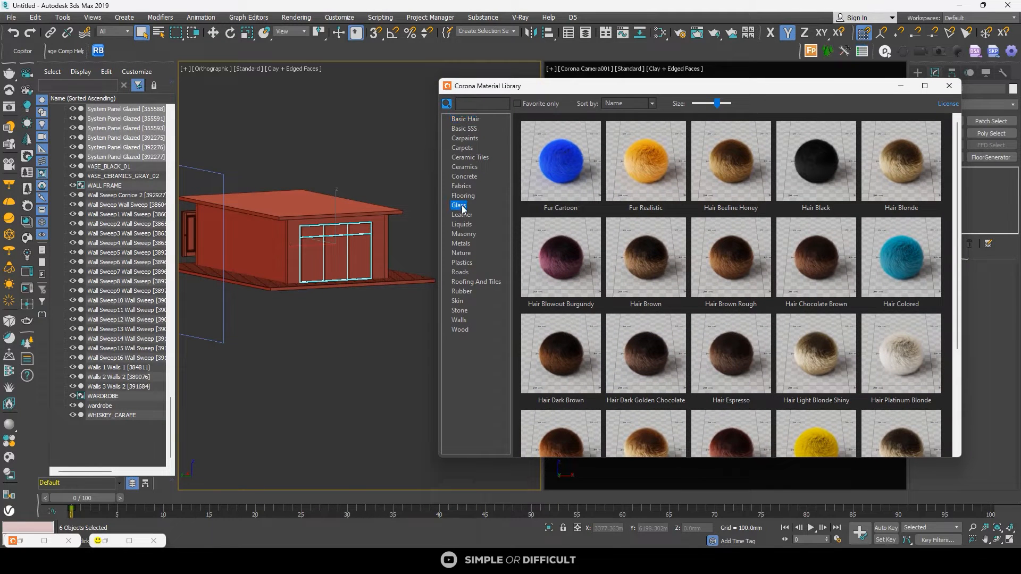
right_click(567, 244)
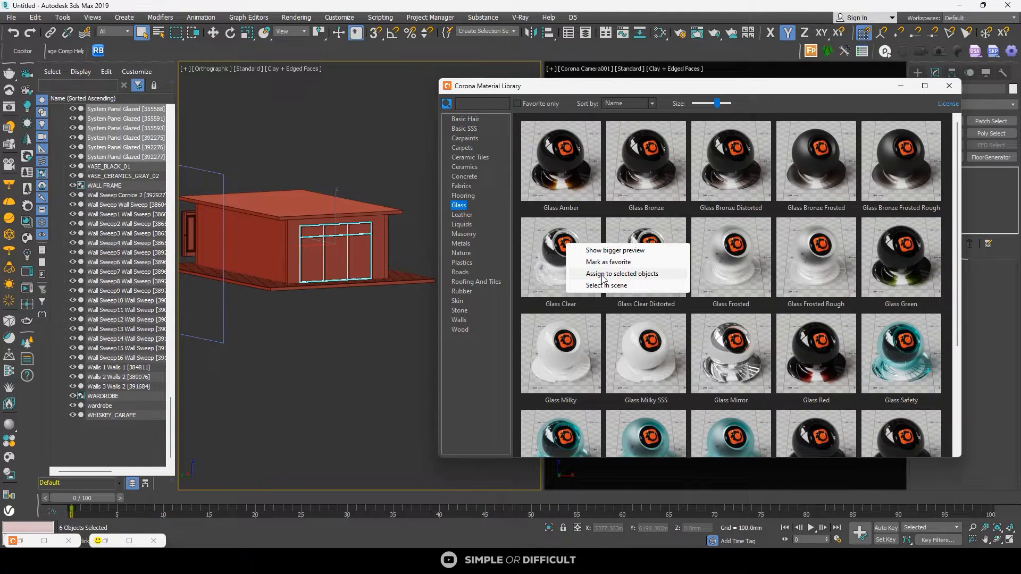
left_click(607, 274)
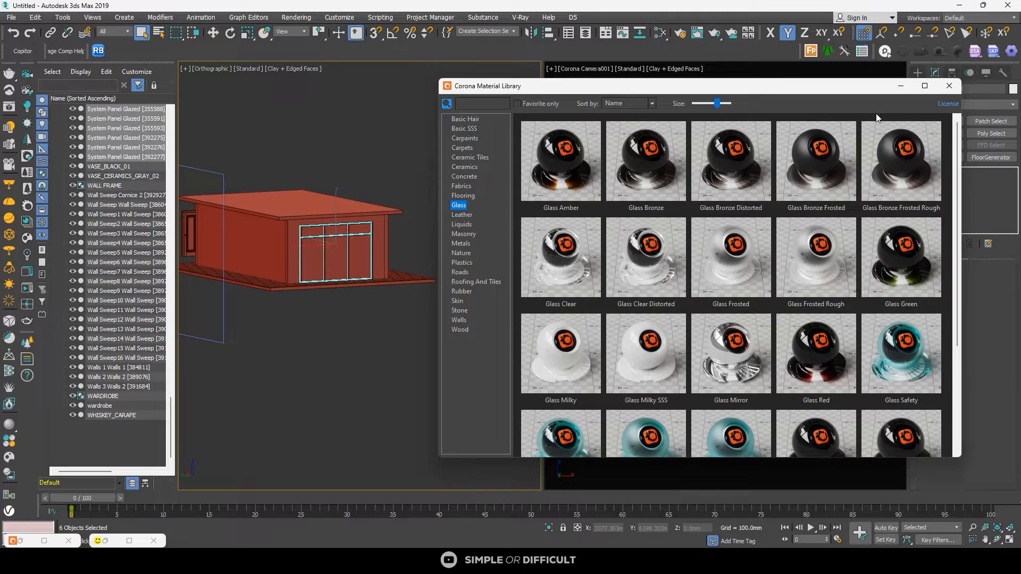
left_click(949, 85)
Step: Enable the material override in the Corona scene settings and exclude the six selected glass panels from it
left_click(698, 33)
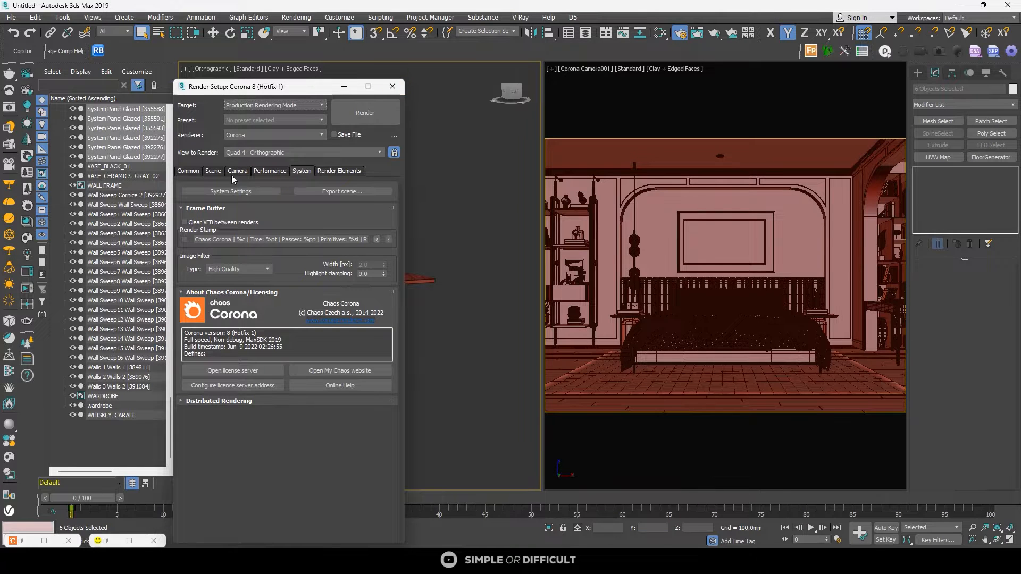
left_click(213, 171)
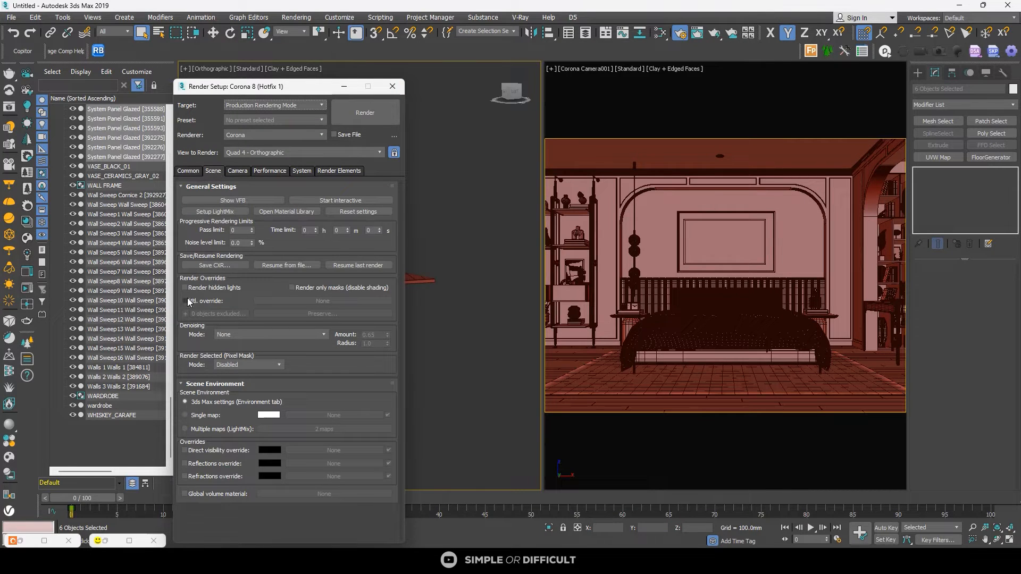
left_click(185, 301)
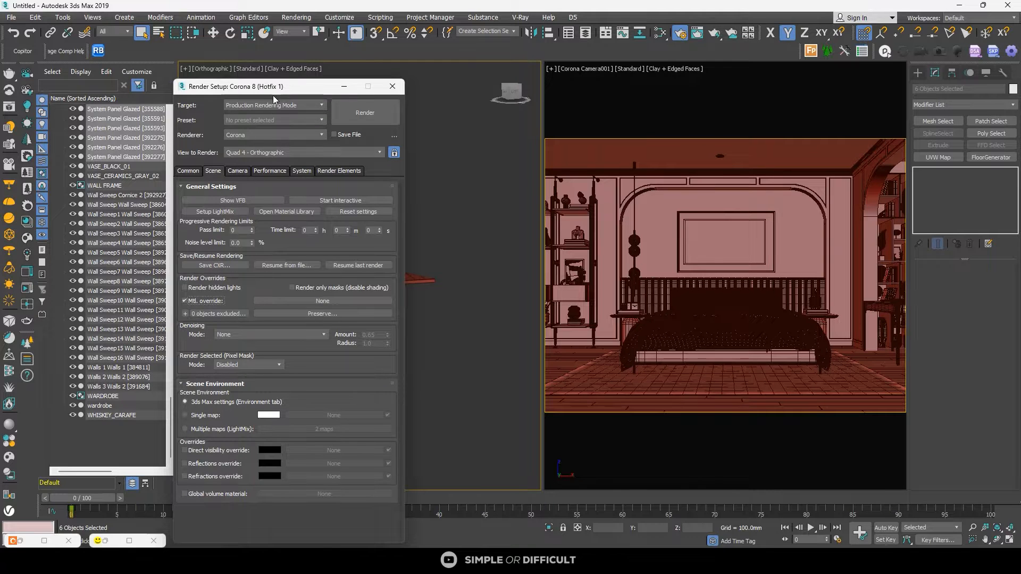
left_click_drag(303, 92, 713, 117)
scroll(333, 244, "up", 5)
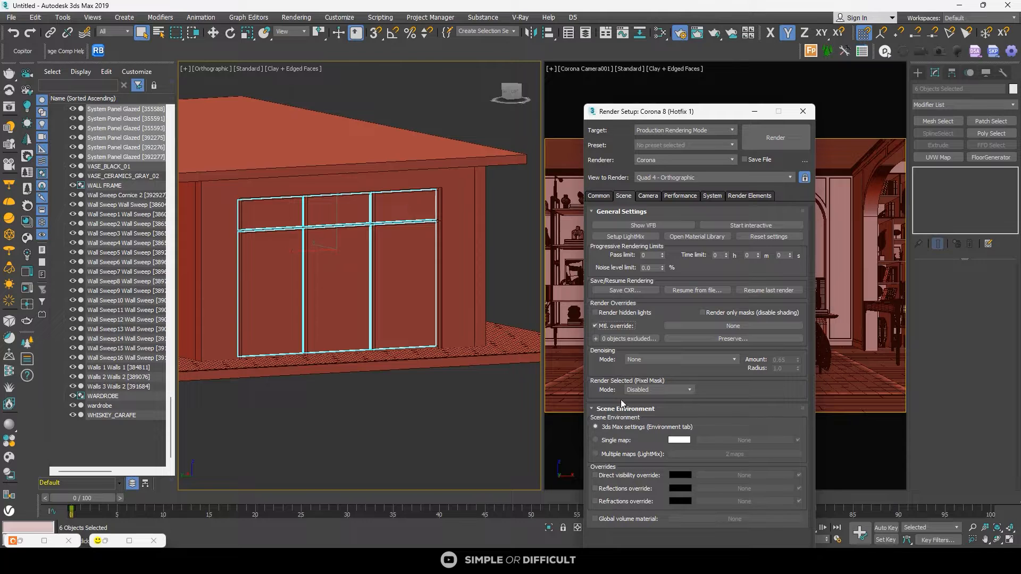
left_click(596, 339)
Step: Set a CoronaLegacyMtl as the override material, close the render setup, and deselect the window panels
left_click(759, 331)
left_click(397, 135)
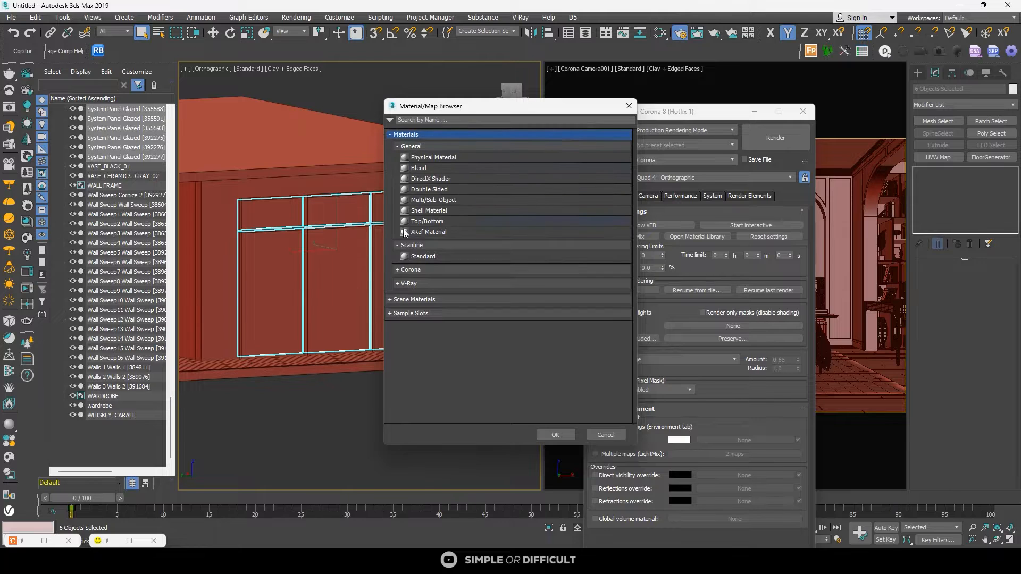
left_click(397, 270)
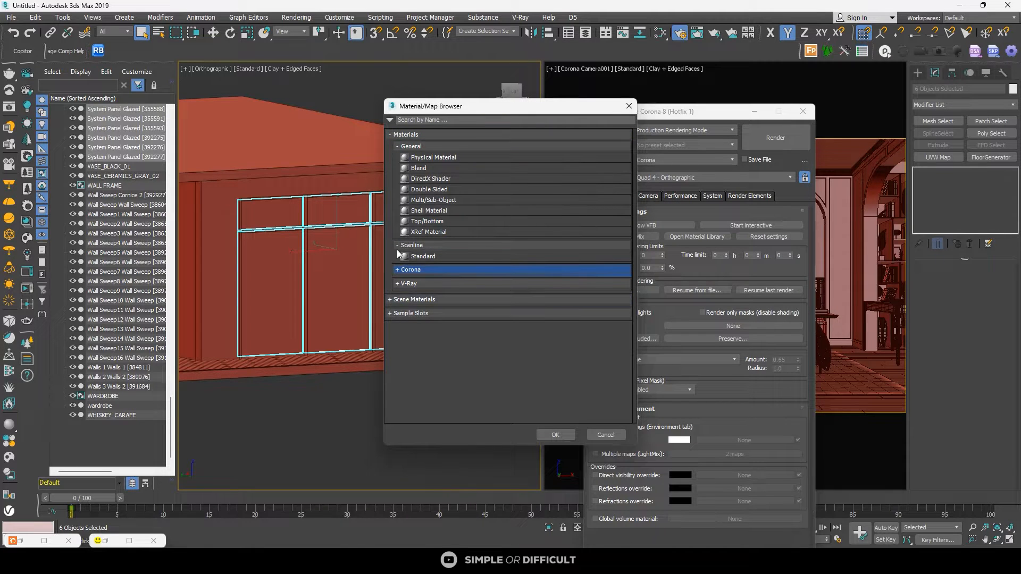
left_click(398, 270)
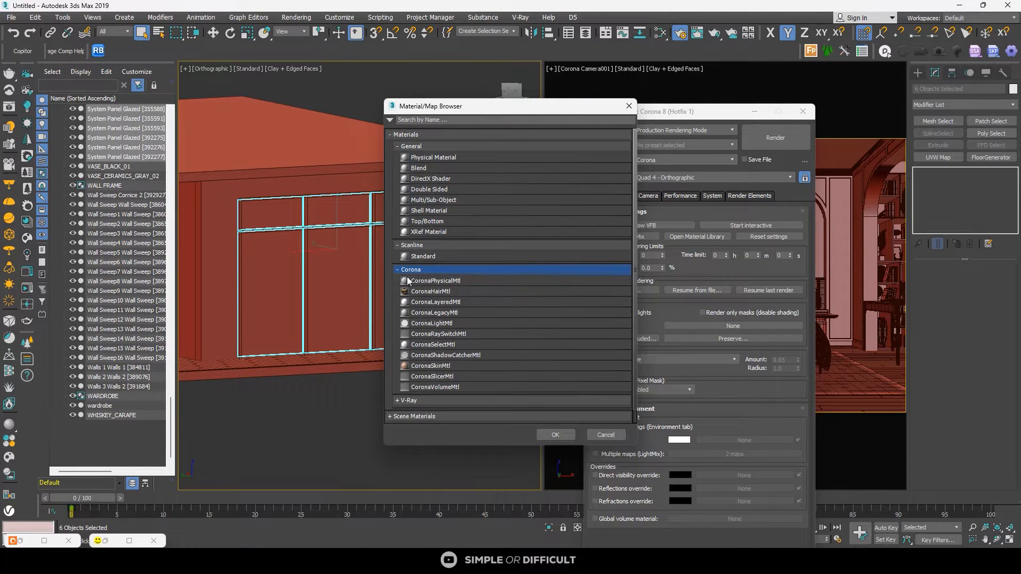
left_click(445, 312)
left_click(553, 435)
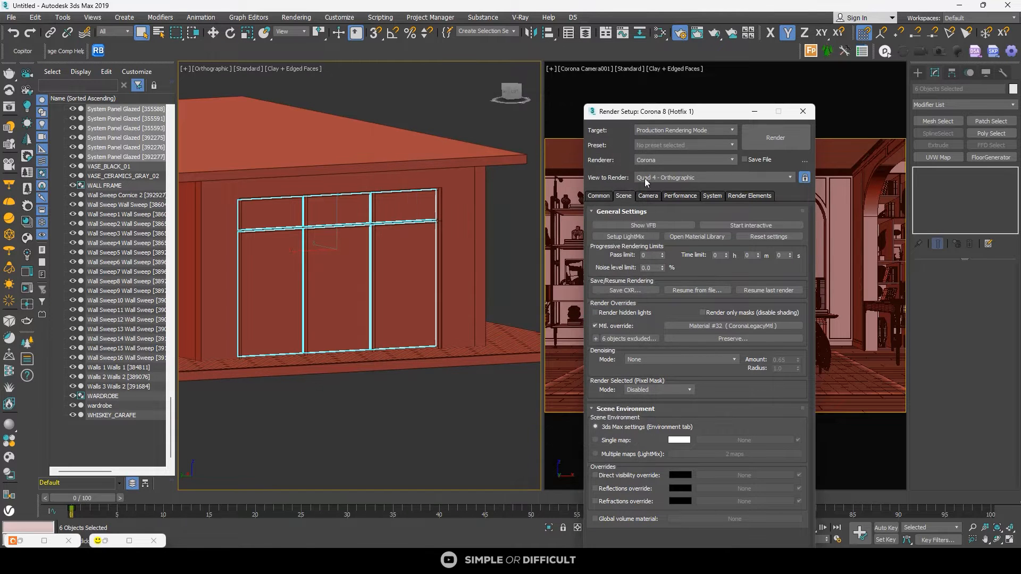
left_click(803, 111)
left_click(445, 98)
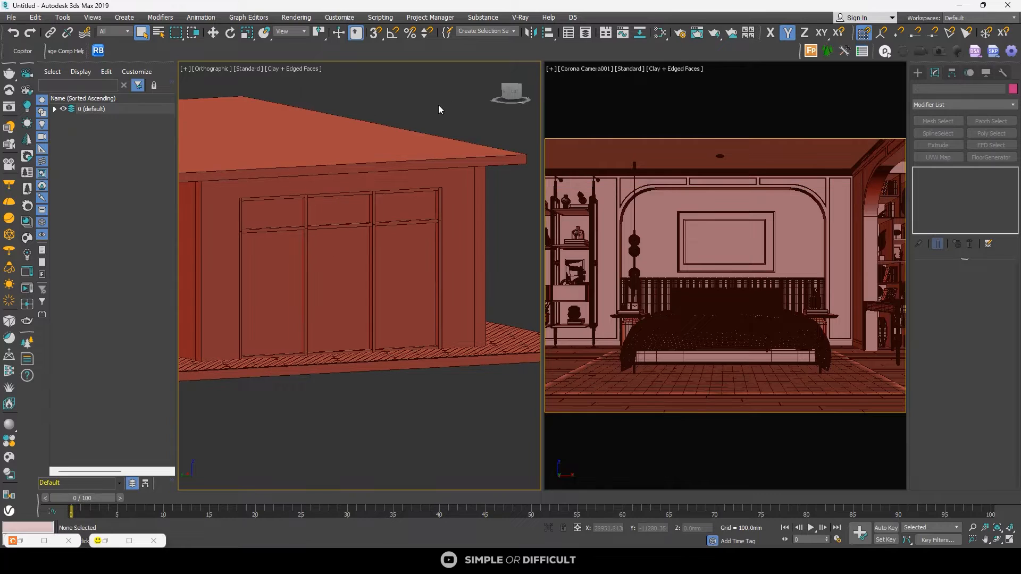
Step: Open the Corona frame buffer, run an interactive test render of the bedroom camera, and stop it
scroll(438, 109, "down", 3)
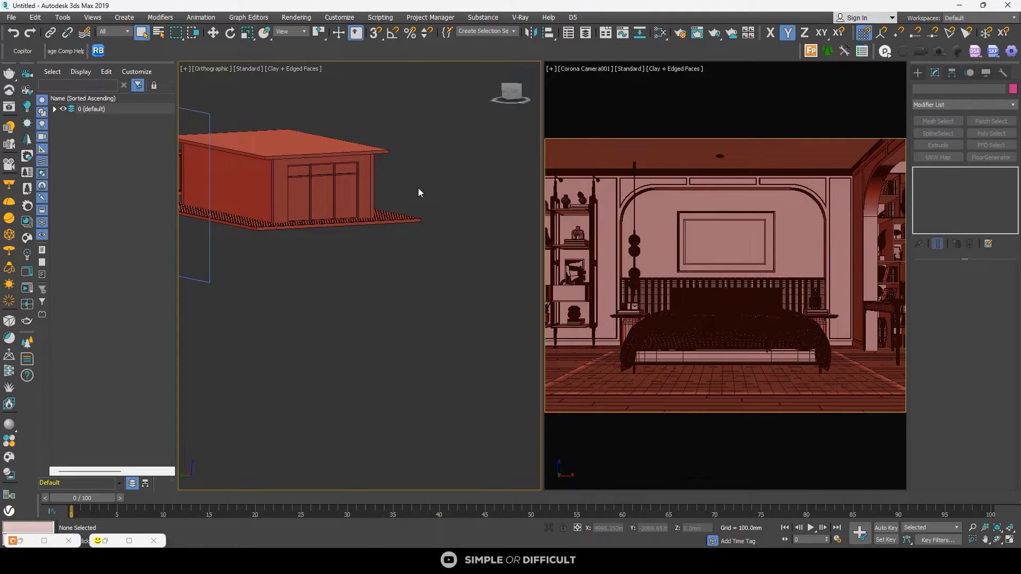
right_click(285, 281)
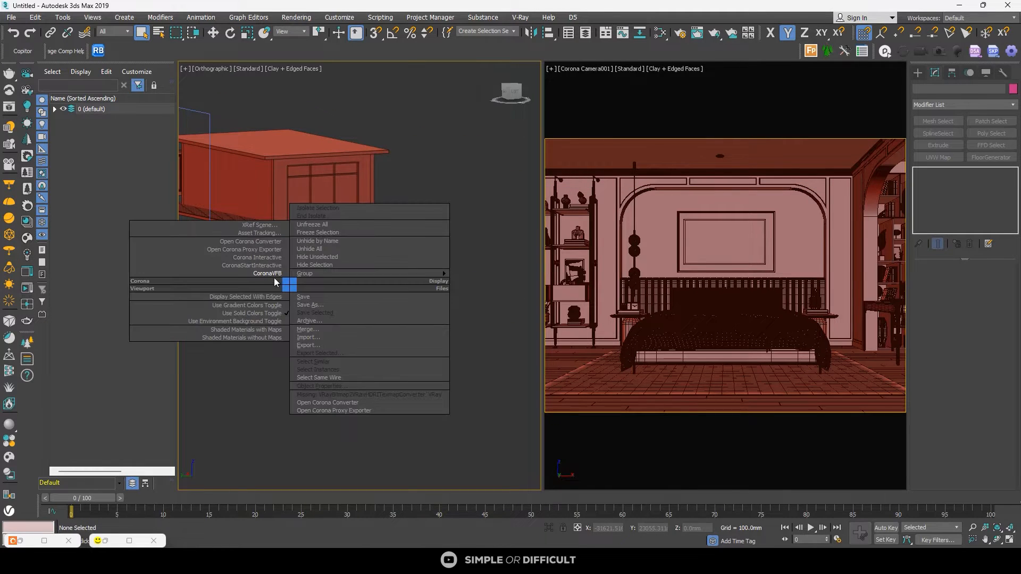
left_click(271, 275)
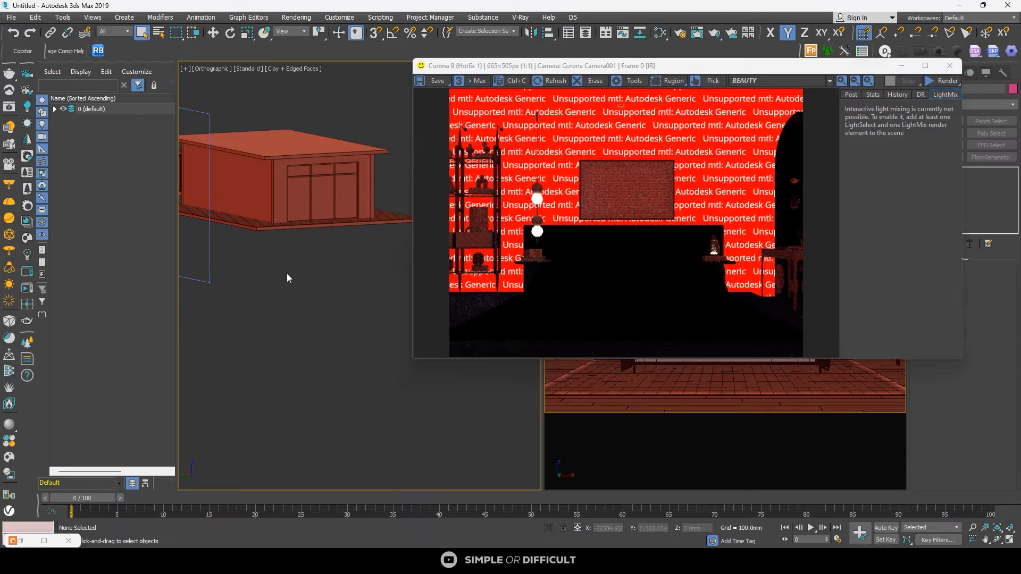
left_click(950, 83)
left_click(949, 94)
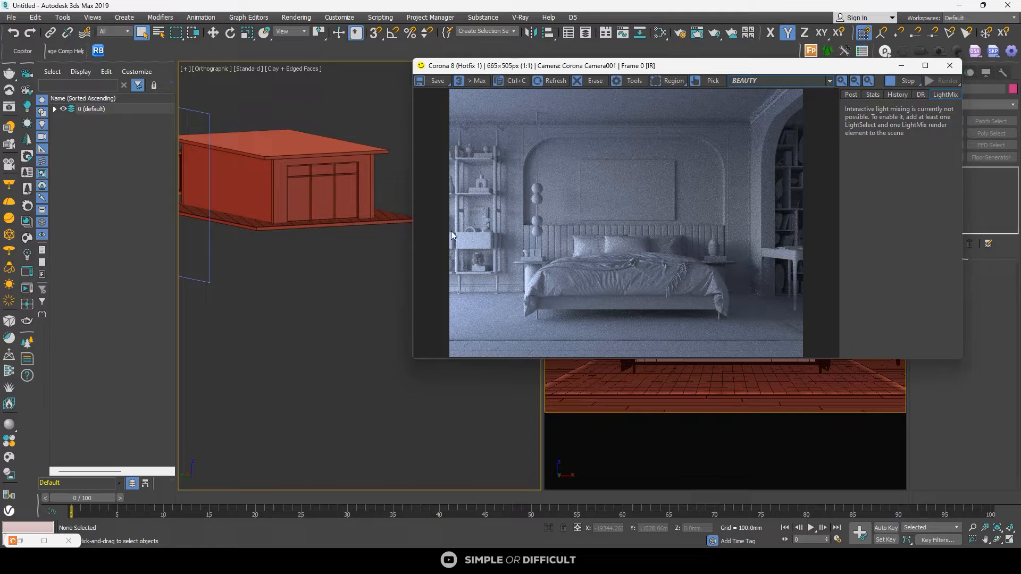
scroll(465, 221, "up", 3)
scroll(465, 221, "down", 3)
left_click(889, 83)
left_click_drag(757, 67, 896, 106)
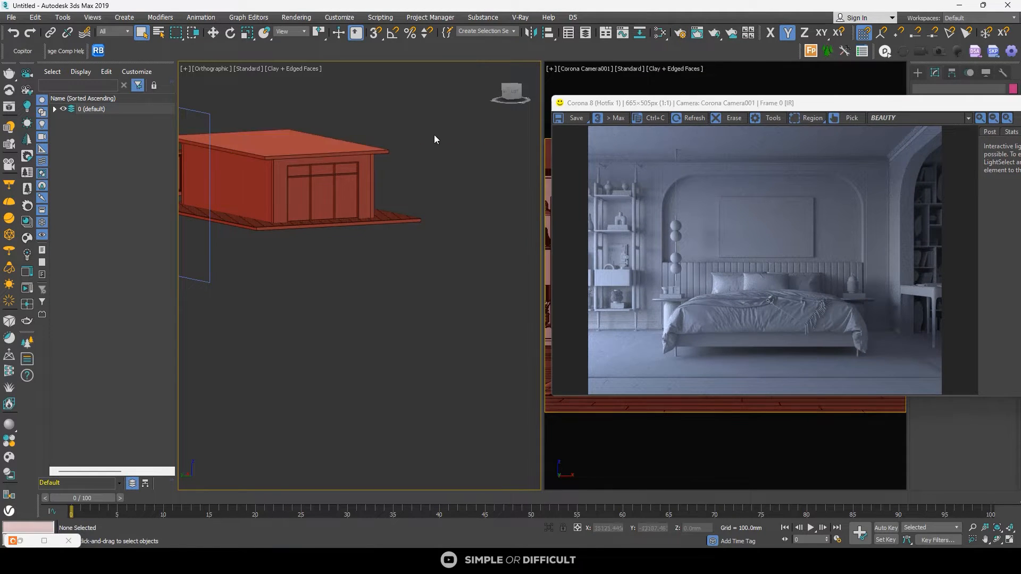
Step: Show the house from the Left view and minimize the frame buffer
key("l")
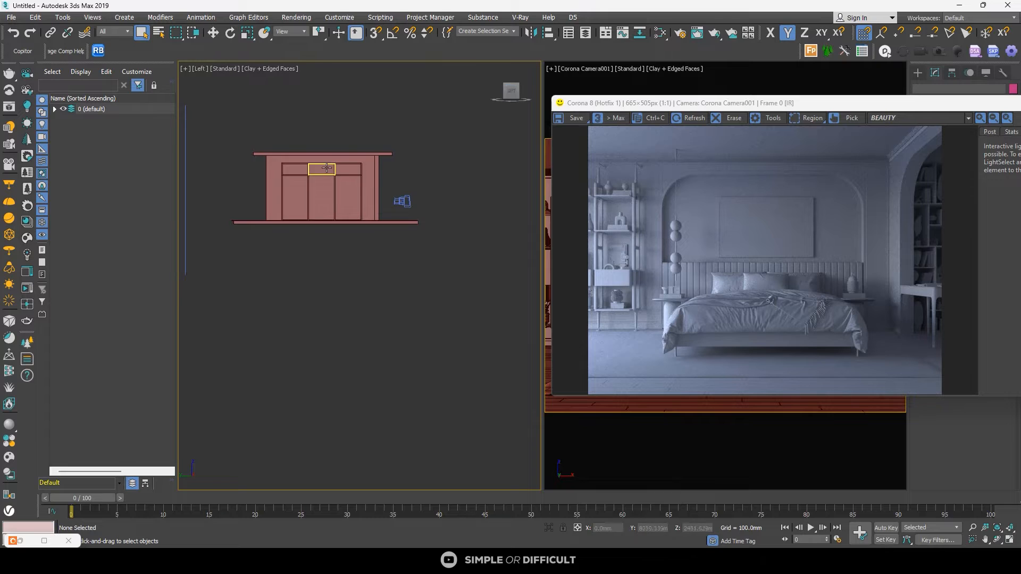
scroll(371, 176, "up", 3)
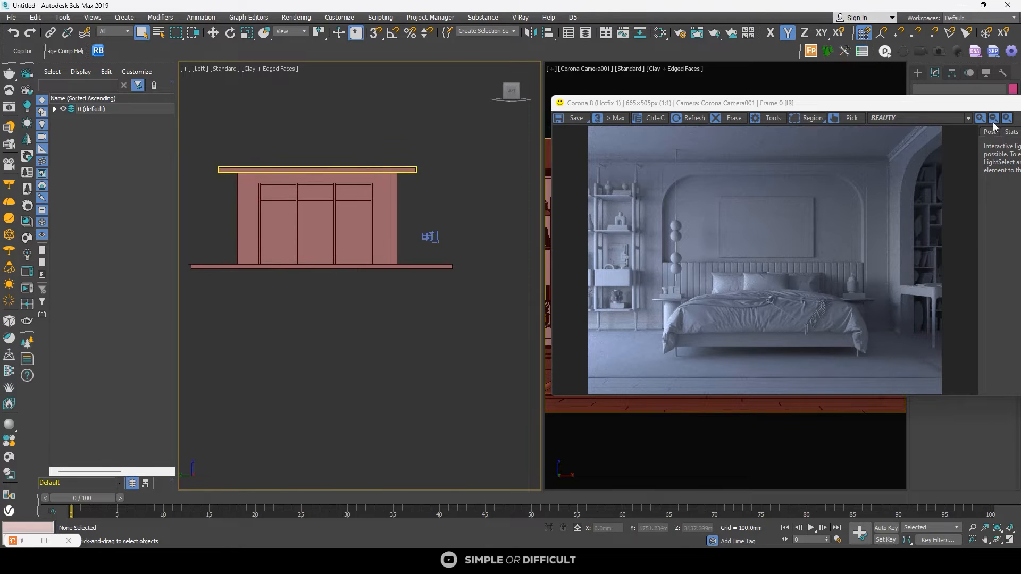
left_click_drag(962, 101, 897, 108)
left_click(974, 111)
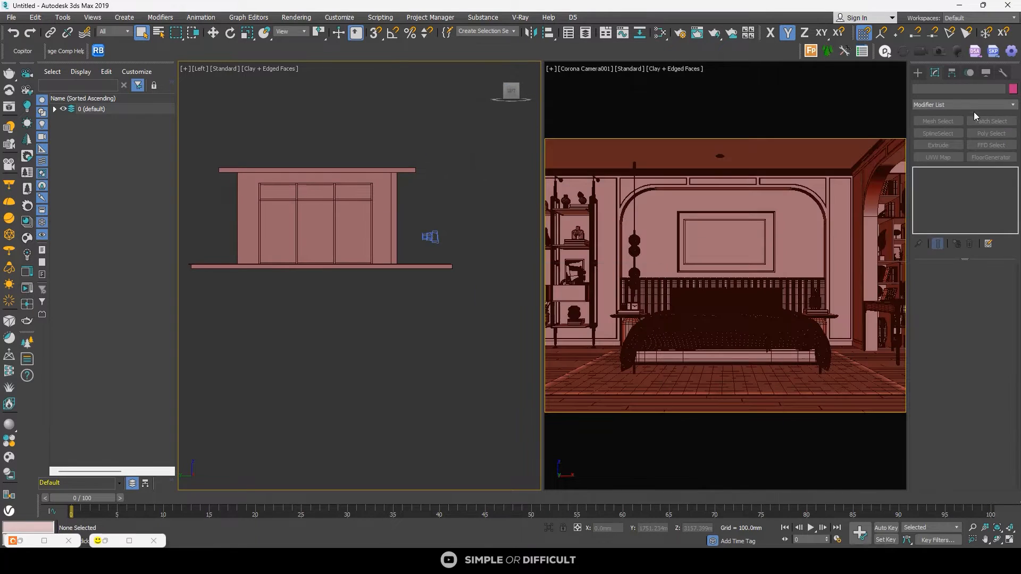
Step: Draw a rectangular CoronaLight, about 3654 by 2632 mm, covering the three-column window in the Left view
left_click(918, 72)
left_click(940, 88)
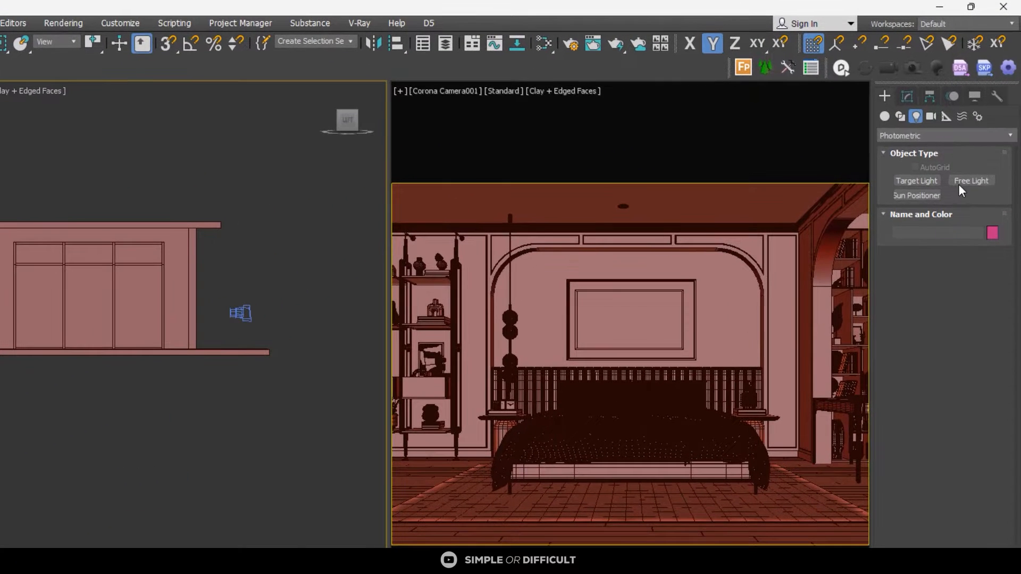
left_click(899, 137)
left_click(896, 174)
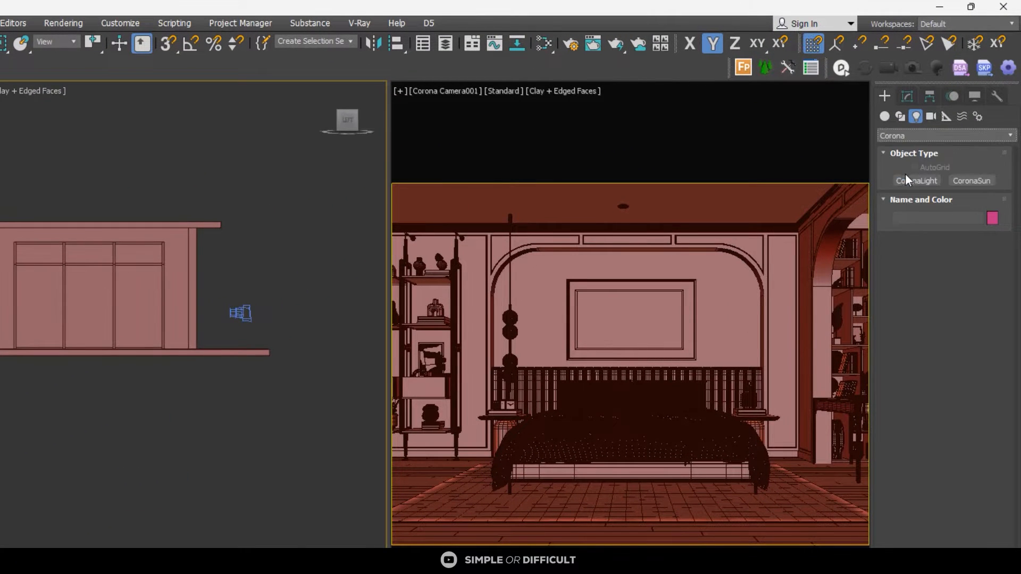
left_click(908, 181)
left_click(922, 375)
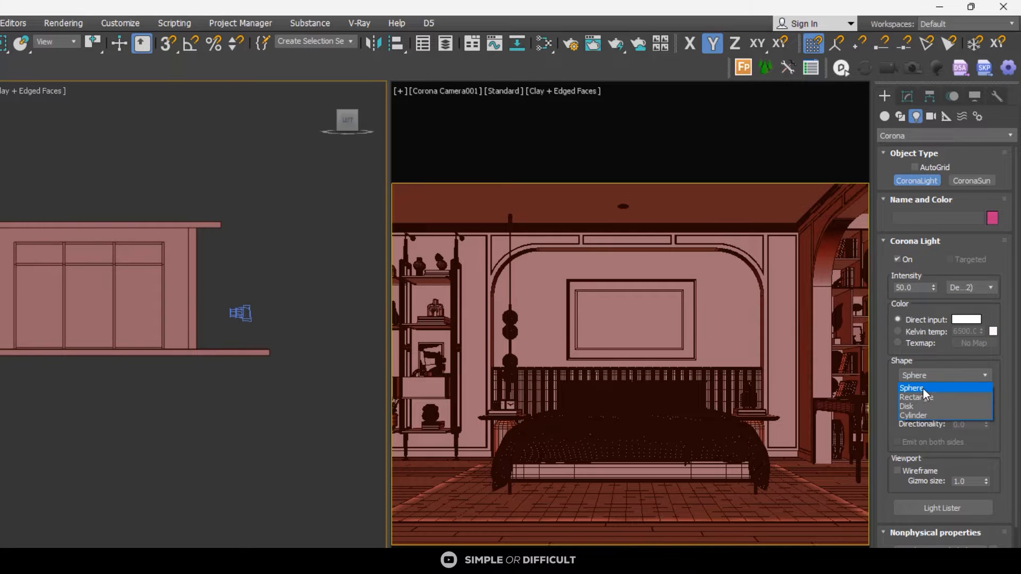
left_click(923, 393)
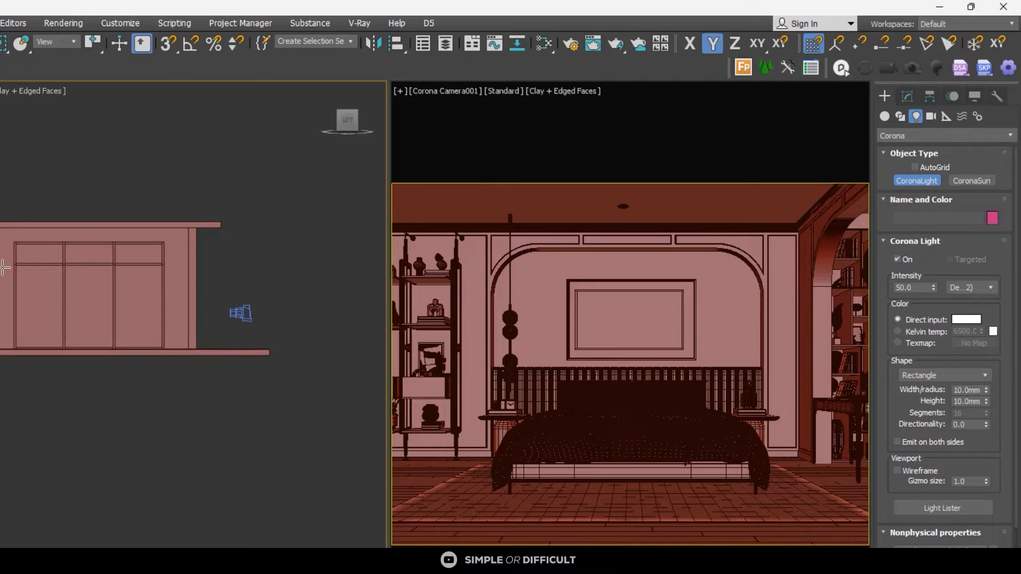
scroll(47, 262, "up", 3)
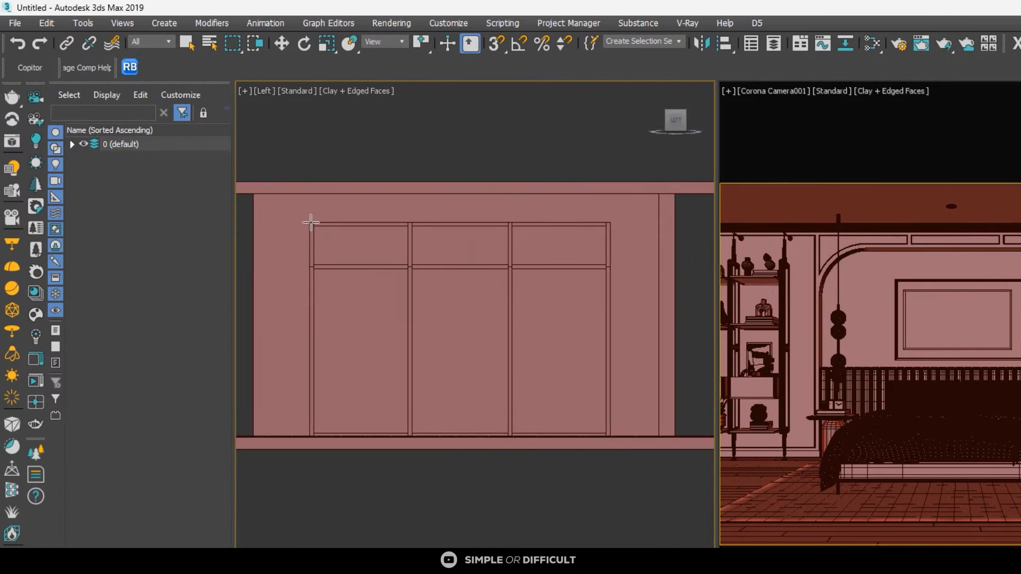
left_click_drag(310, 223, 609, 437)
scroll(610, 438, "down", 4)
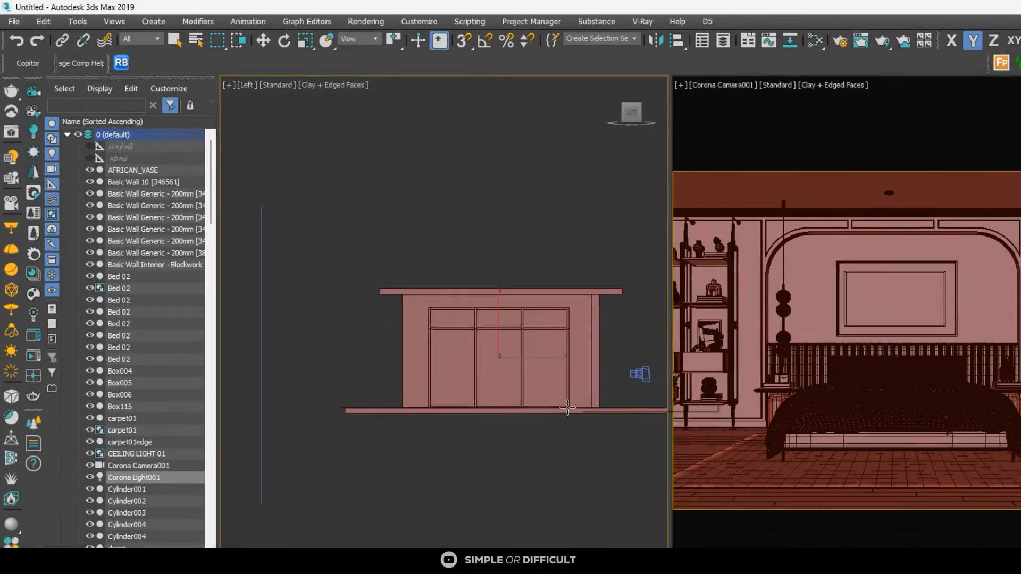
Step: Move the light along the X axis to just outside the glazed window wall and deselect it
middle_click_drag(610, 439, 603, 441, "alt")
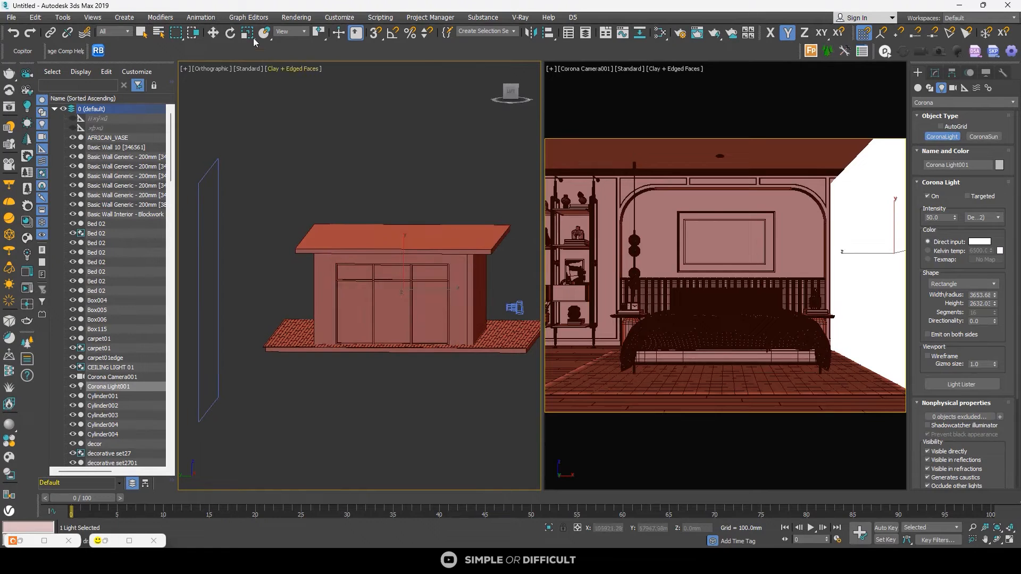
left_click(213, 34)
scroll(282, 139, "down", 2)
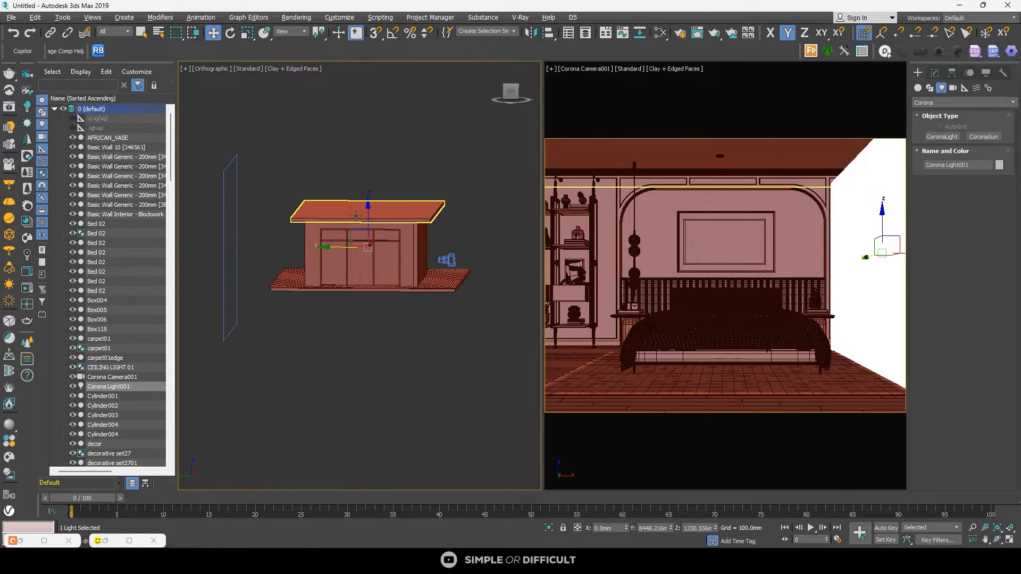
middle_click_drag(355, 216, 307, 247, "alt")
left_click_drag(399, 232, 289, 292)
left_click(461, 134)
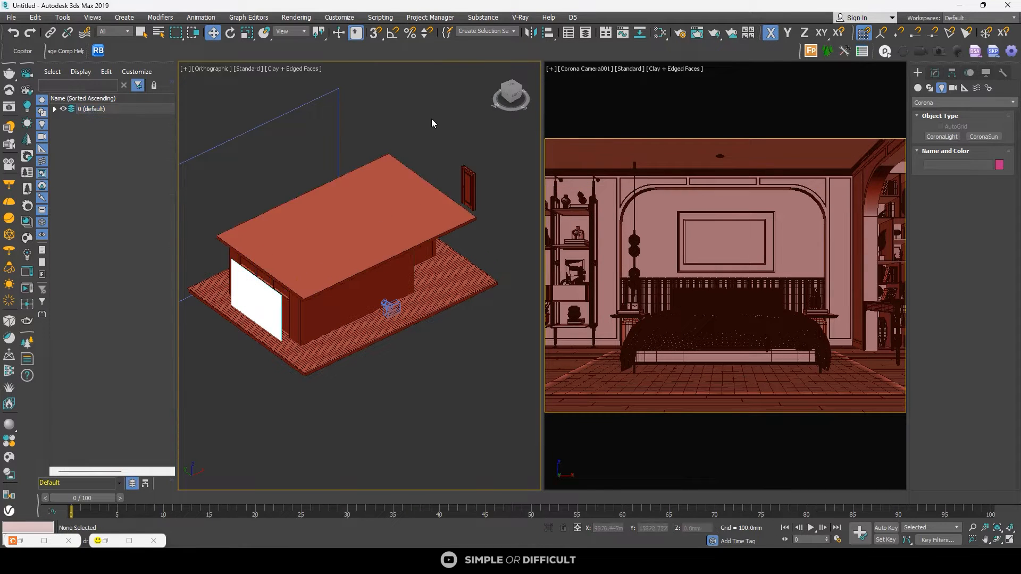
Step: Restart the interactive render in the frame buffer and add Reinhard Highlight Compression of 55 to the tone mapping
left_click(131, 542)
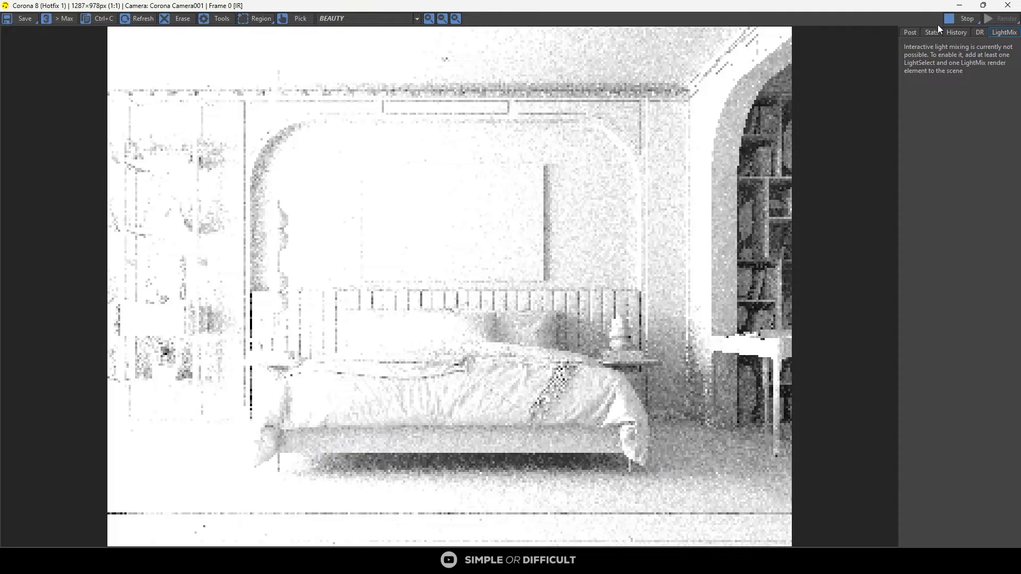
left_click(906, 32)
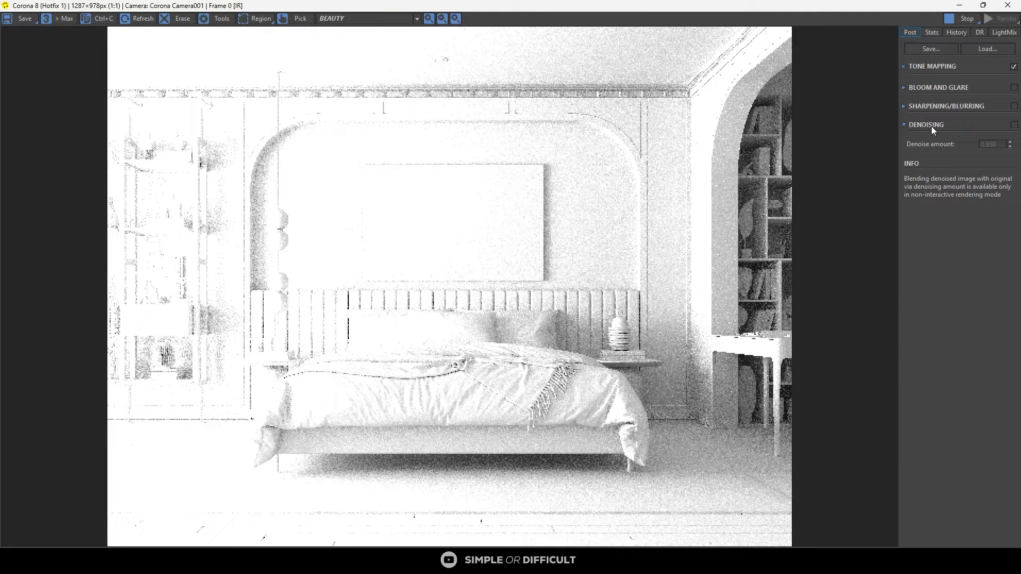
left_click(904, 66)
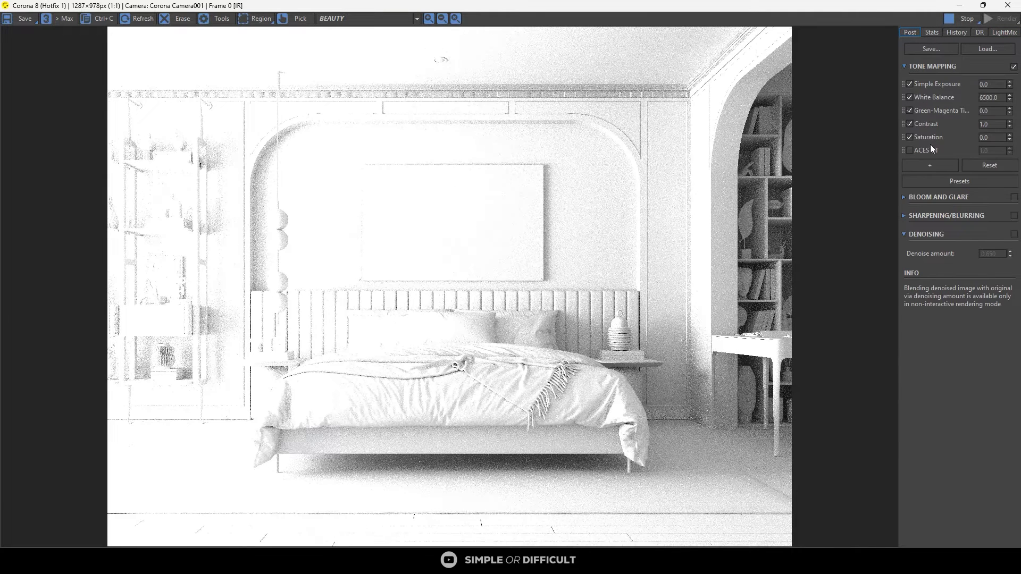
left_click(931, 166)
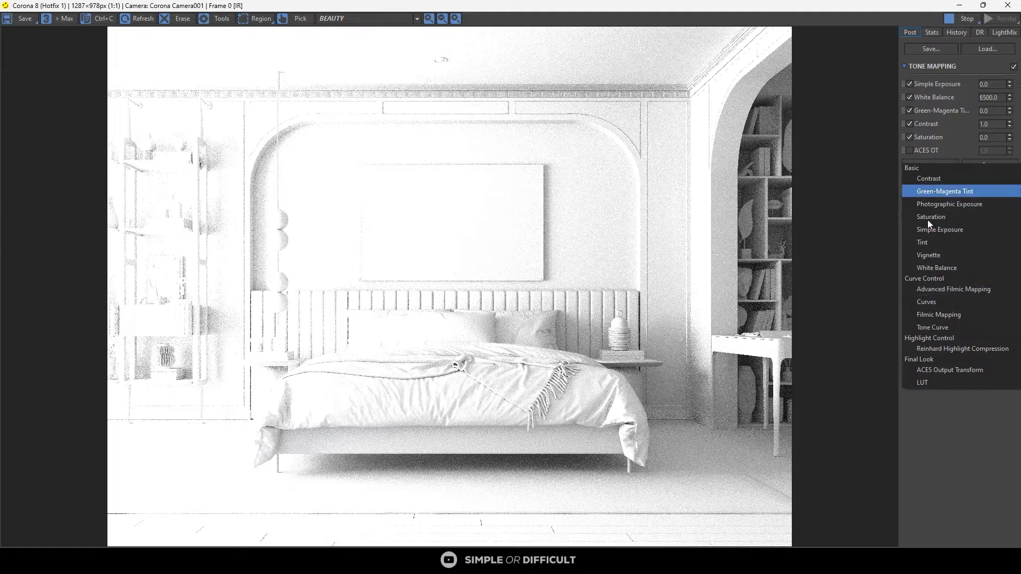
left_click(940, 349)
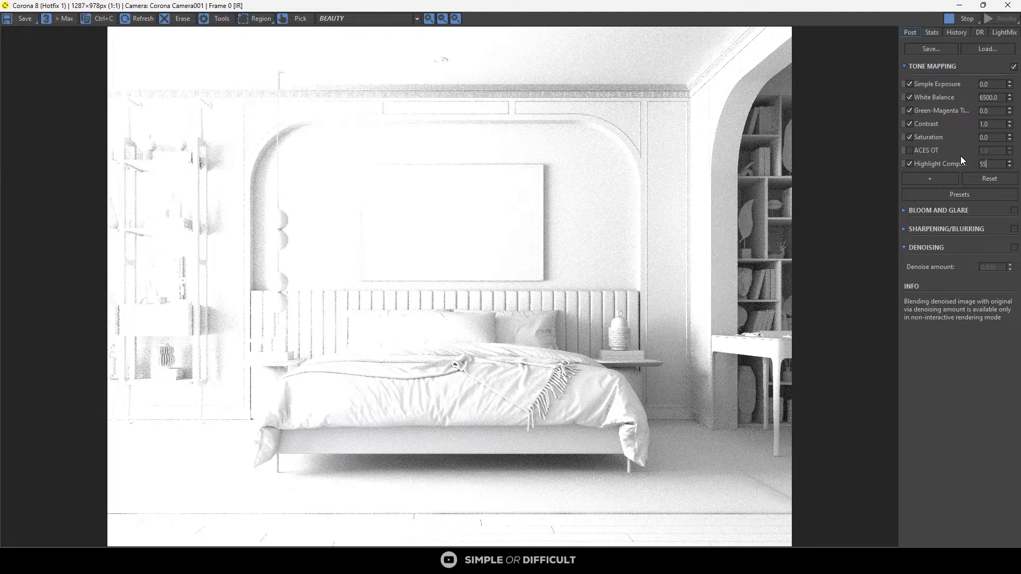
key("Return")
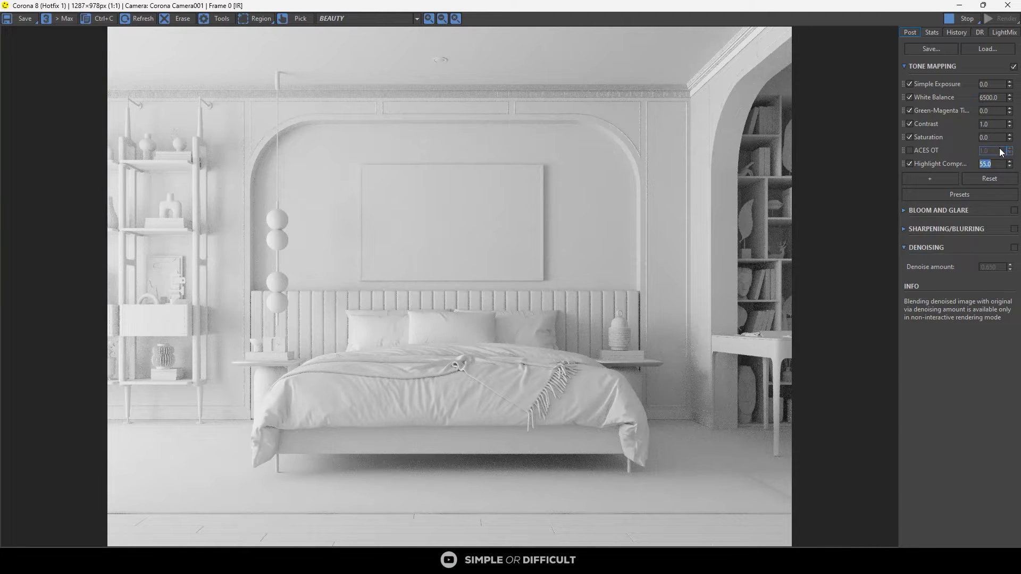
Step: Shrink the frame buffer to a floating window and set Highlight Compression to 10
left_click_drag(907, 8, 857, 51)
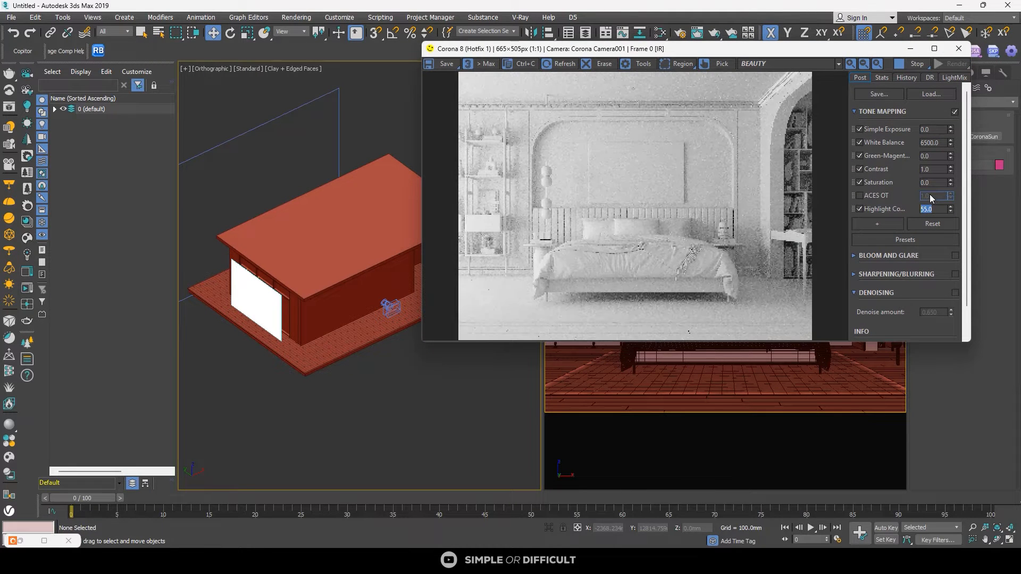
type("10")
key("Return")
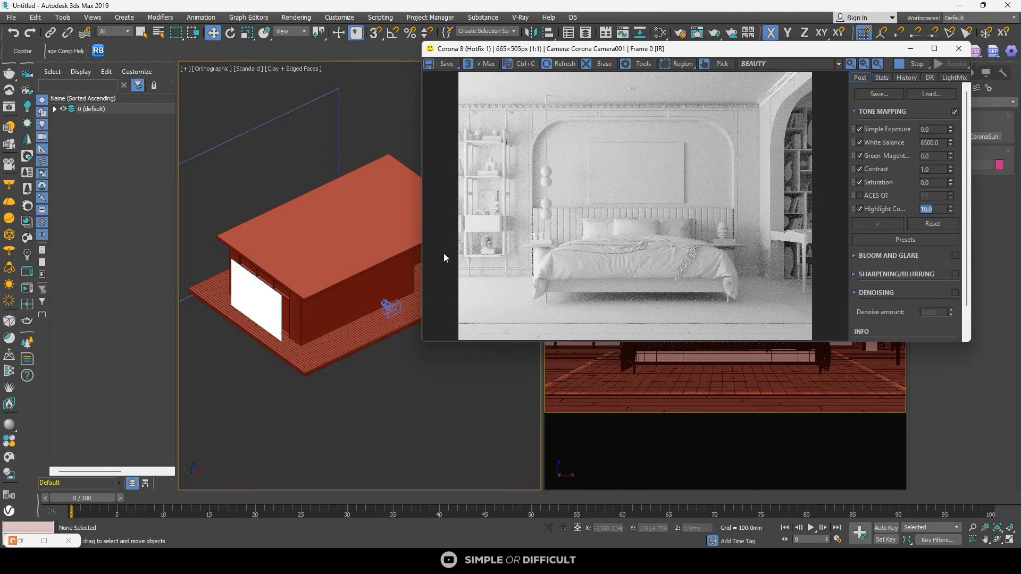
Step: Select the rectangular light outside the window and set its intensity to 10, keeping the render in sight
left_click_drag(821, 53, 720, 121)
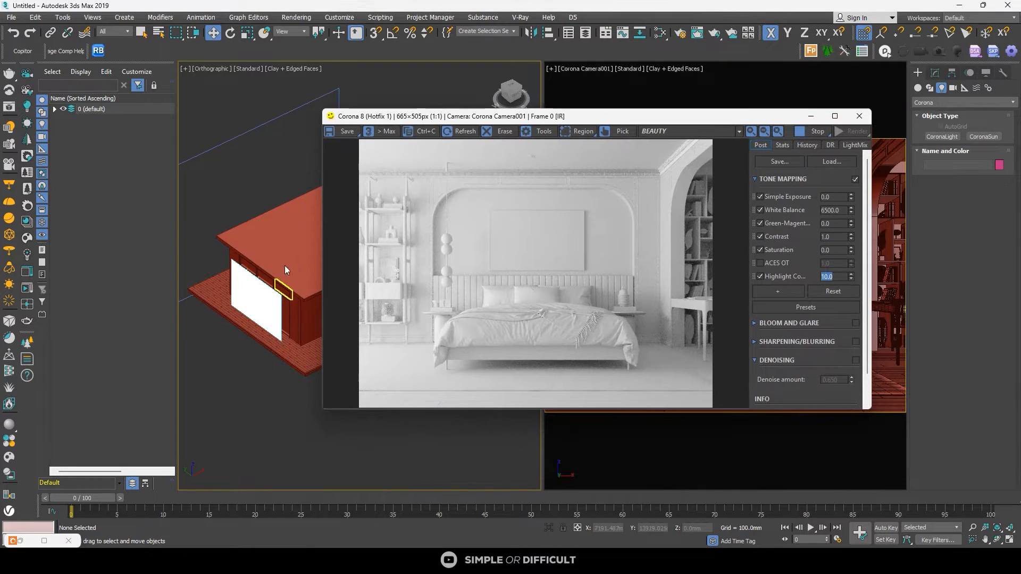
scroll(248, 271, "up", 6)
left_click(231, 275)
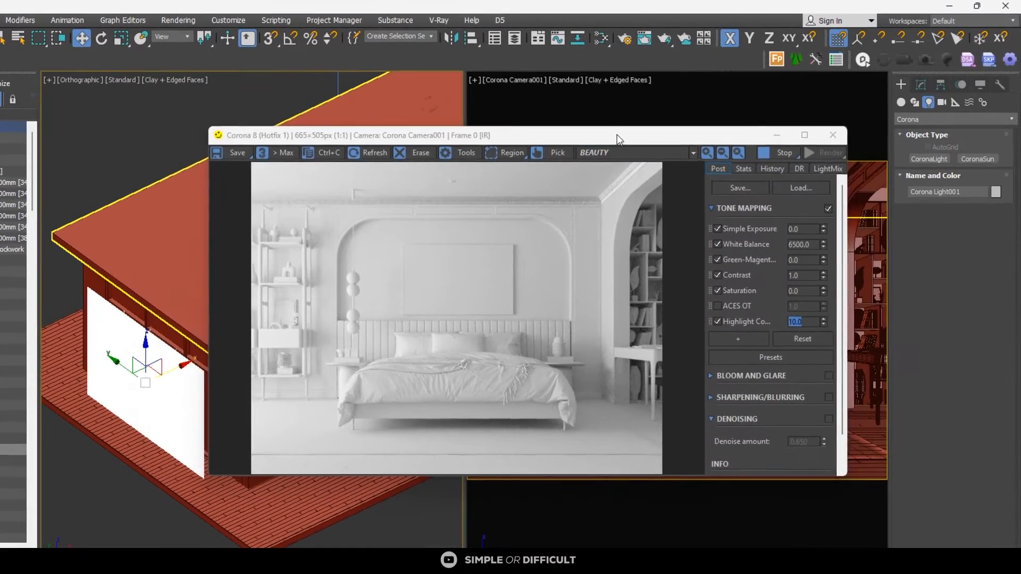
left_click_drag(668, 119, 625, 96)
left_click(919, 80)
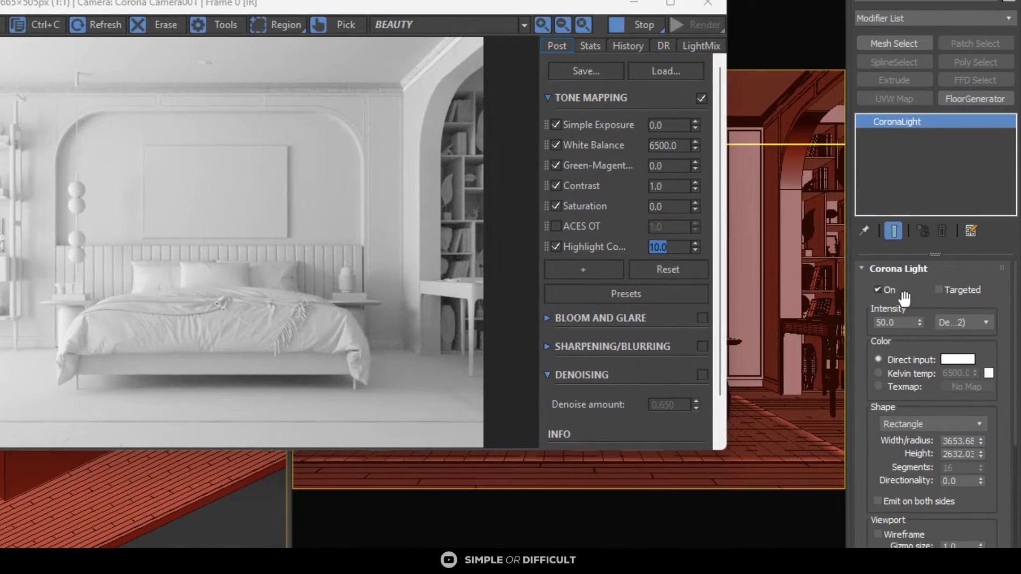
left_click(898, 322)
type("10")
key("Return")
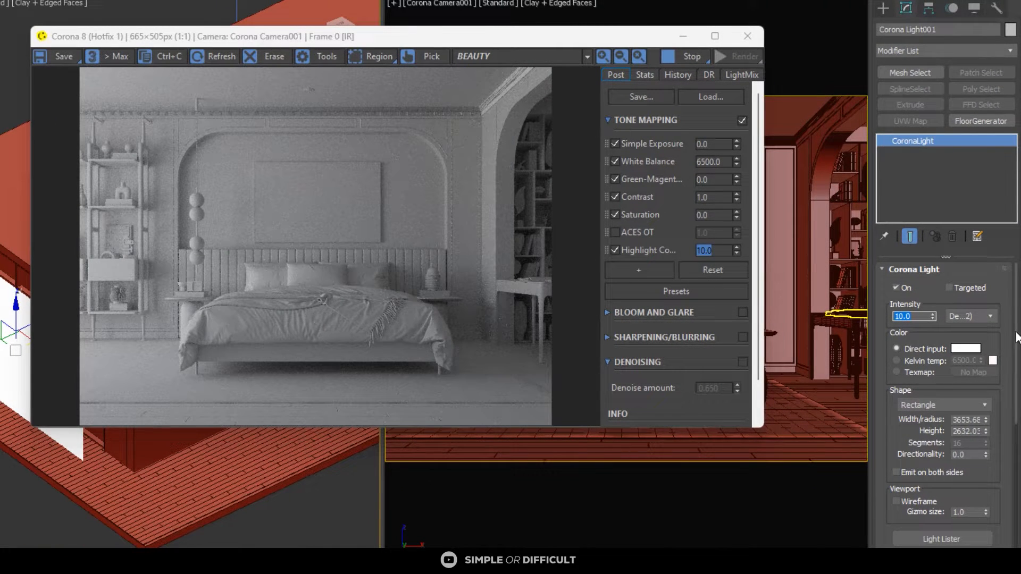
Step: Try an intensity of 5 for the window light and set it back to 10
type("5")
key("Return")
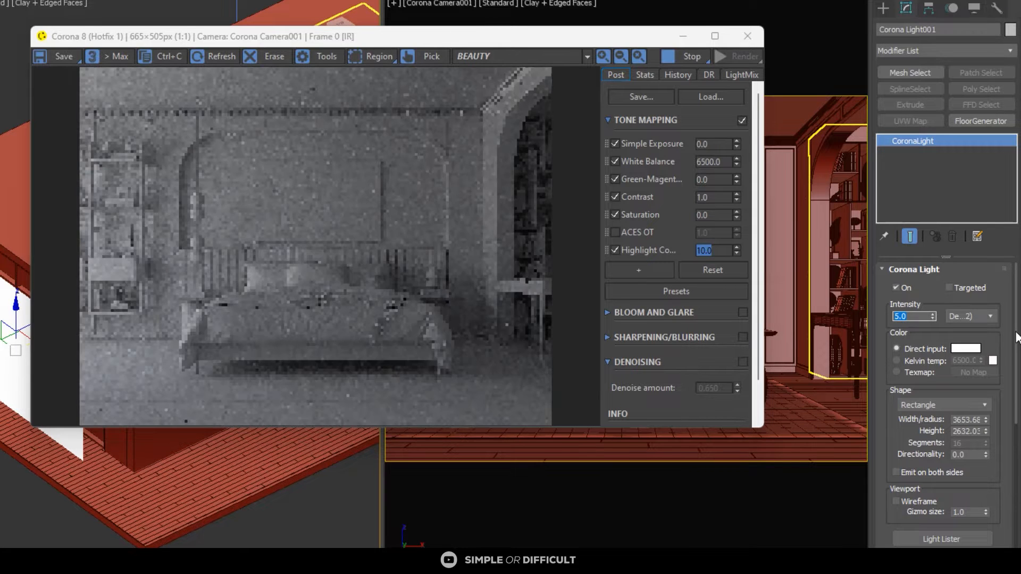
type("1")
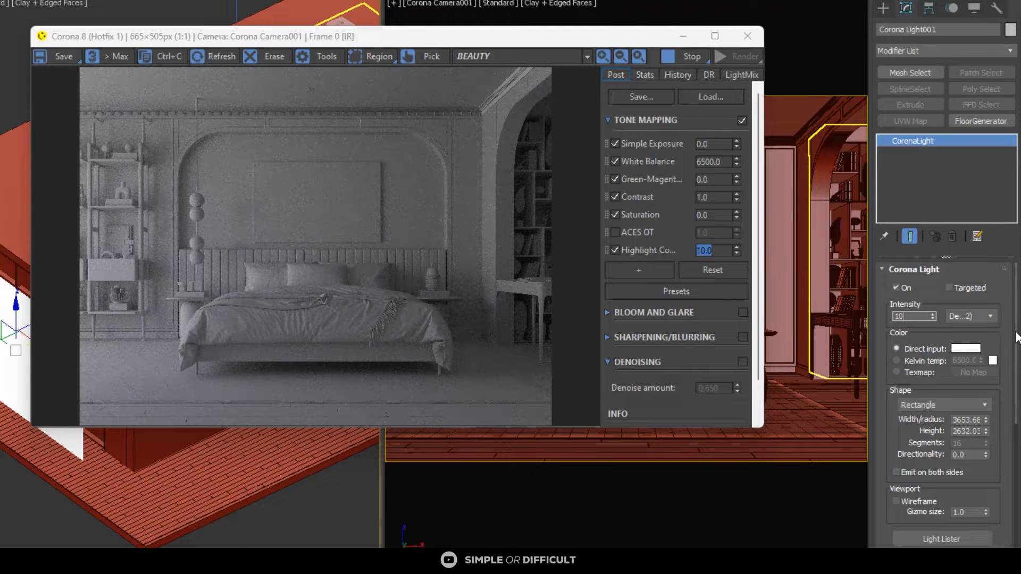
type("0")
key("Return")
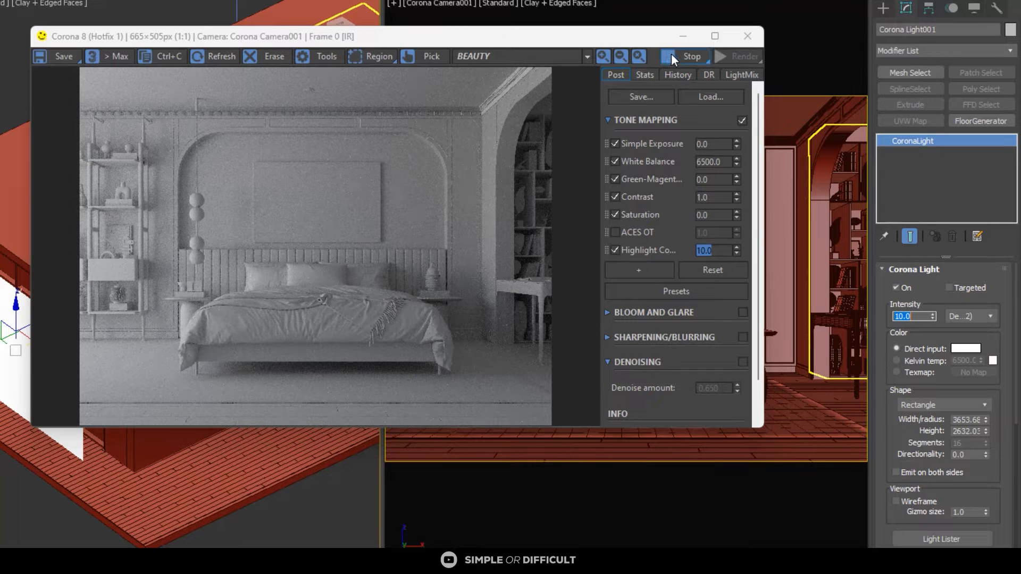
Step: Turn off Visible directly and Visible in reflections for the window light
scroll(1002, 490, "down", 3)
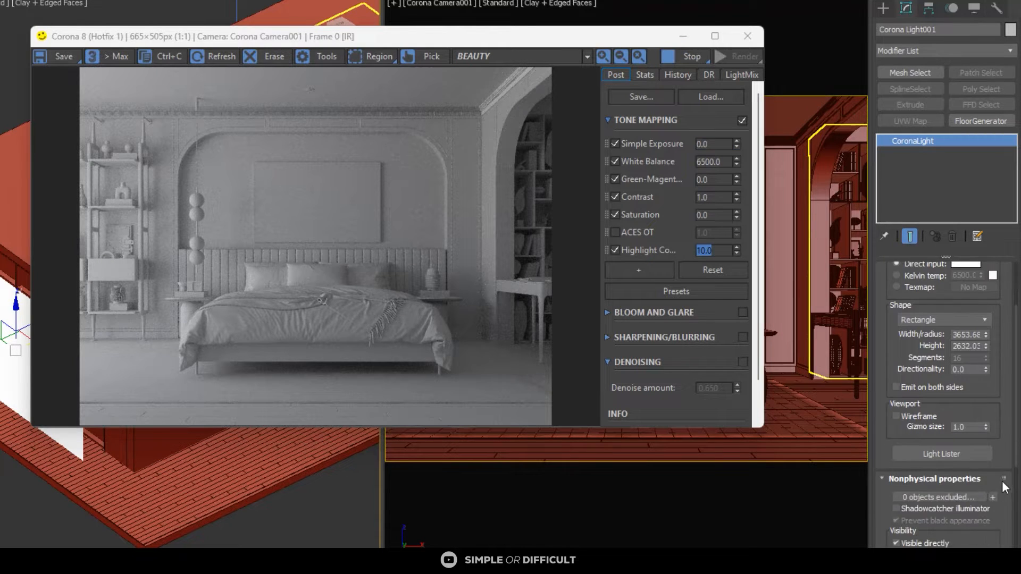
scroll(1005, 488, "down", 3)
left_click(934, 457)
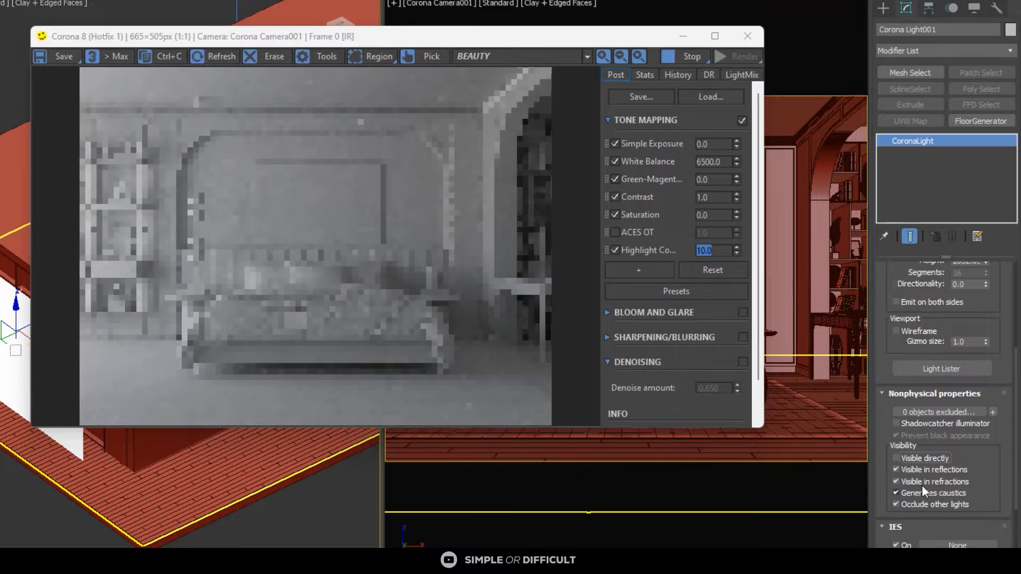
left_click(925, 471)
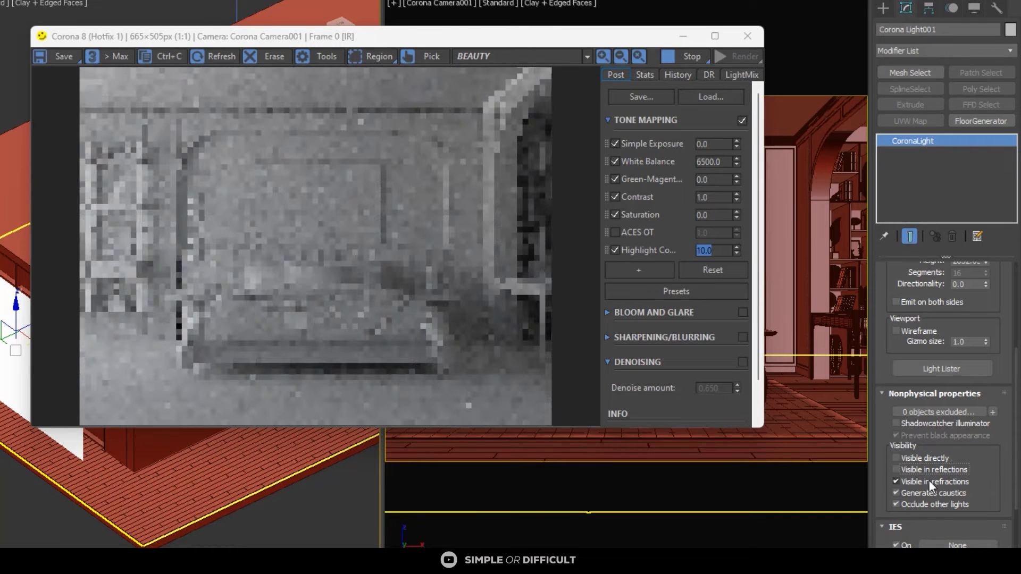
Step: Disable visibility in refractions and occluding of other lights for the selected Corona light
left_click(928, 484)
left_click(926, 503)
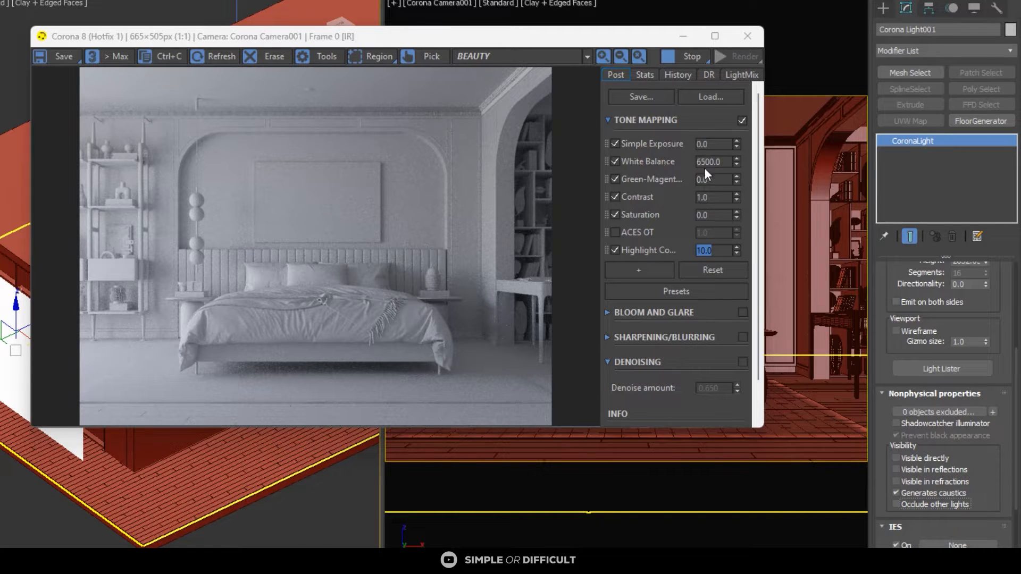
Step: Try a small white balance adjustment in the render's tone mapping and restore it to 6500
mouse_move(738, 160)
left_mouse_down()
mouse_move(737, 223)
mouse_move(739, 128)
mouse_move(737, 169)
left_mouse_up()
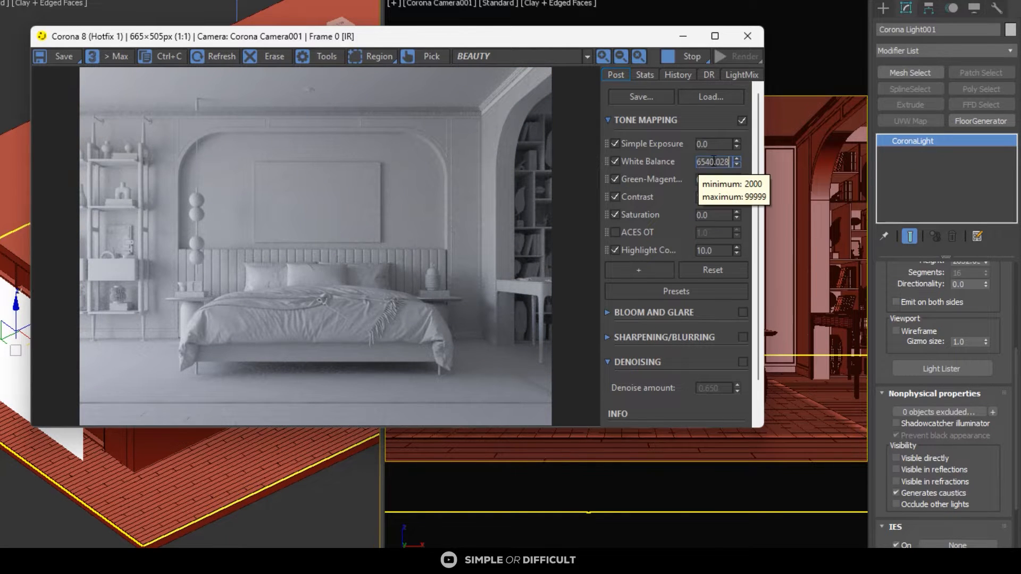
double_click(713, 162)
type("650")
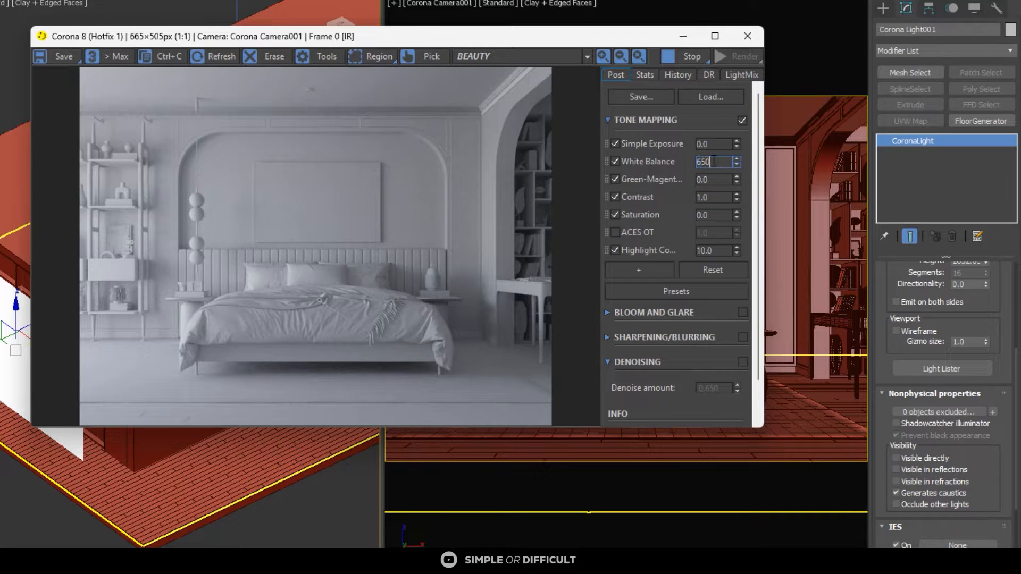
type("0")
key("Return")
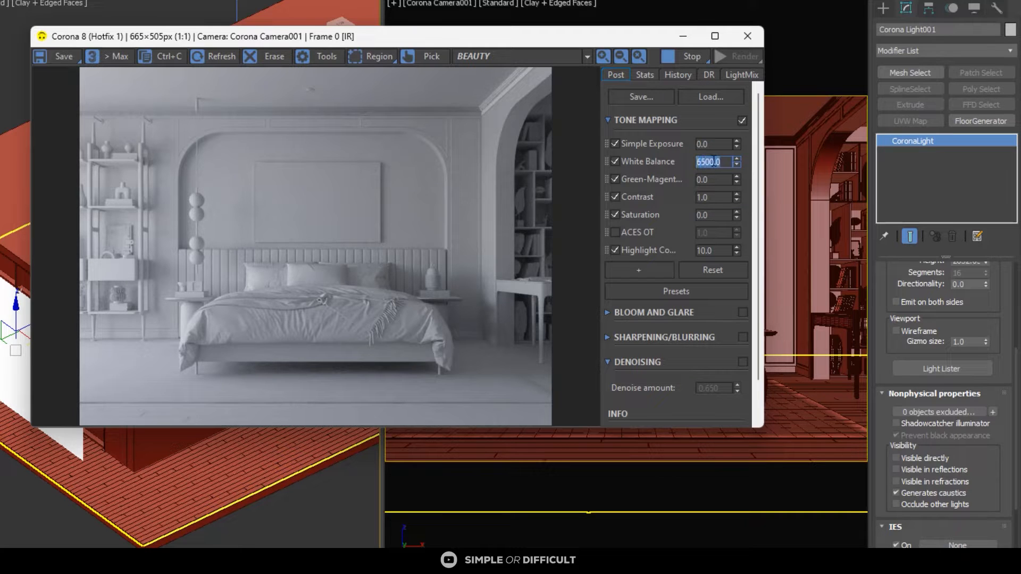
Step: Stop the interactive render, deselect the light, and show the orthographic viewport as a wireframe top view
left_click(684, 60)
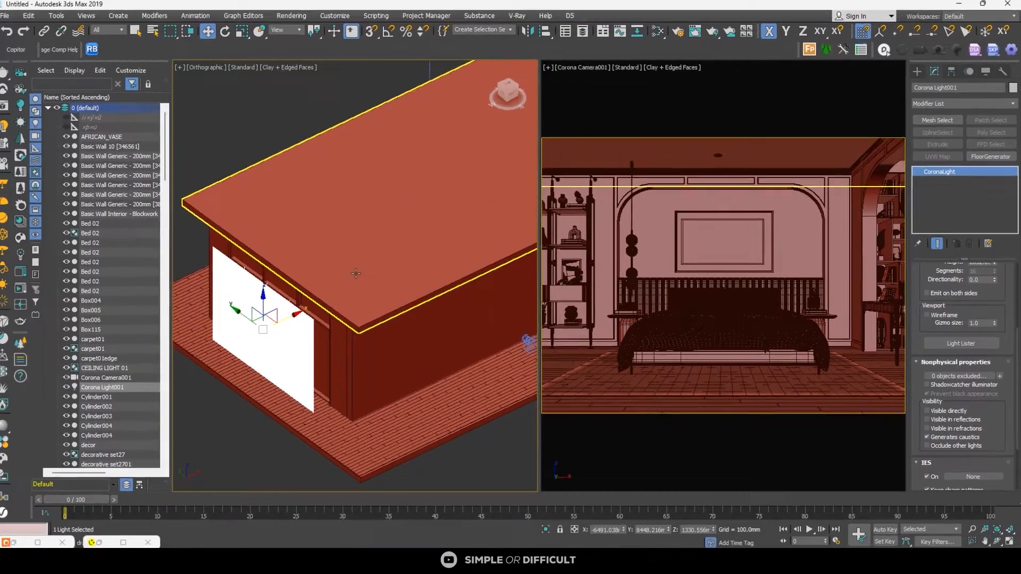
scroll(210, 275, "down", 3)
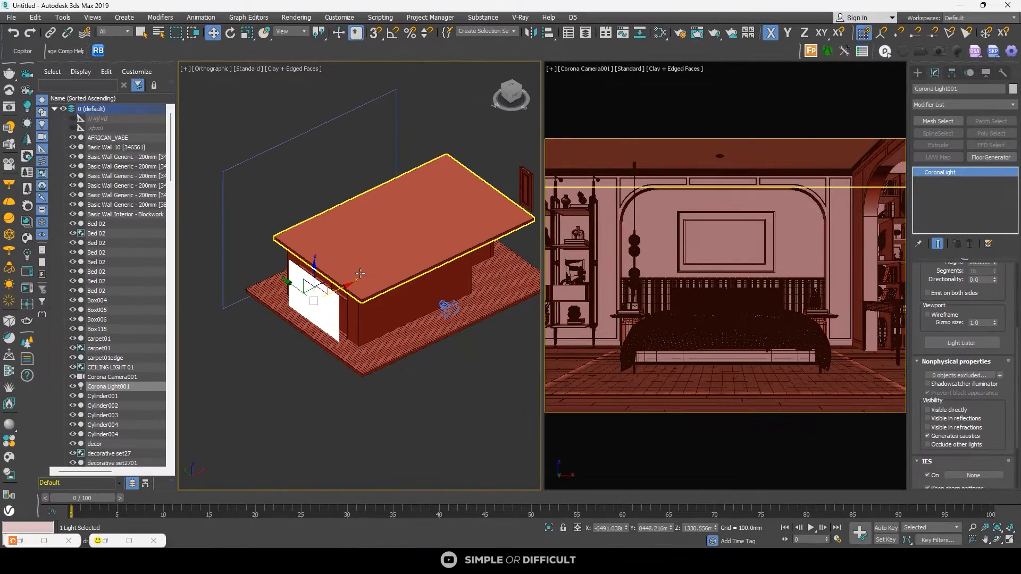
key("t")
scroll(367, 260, "down", 8)
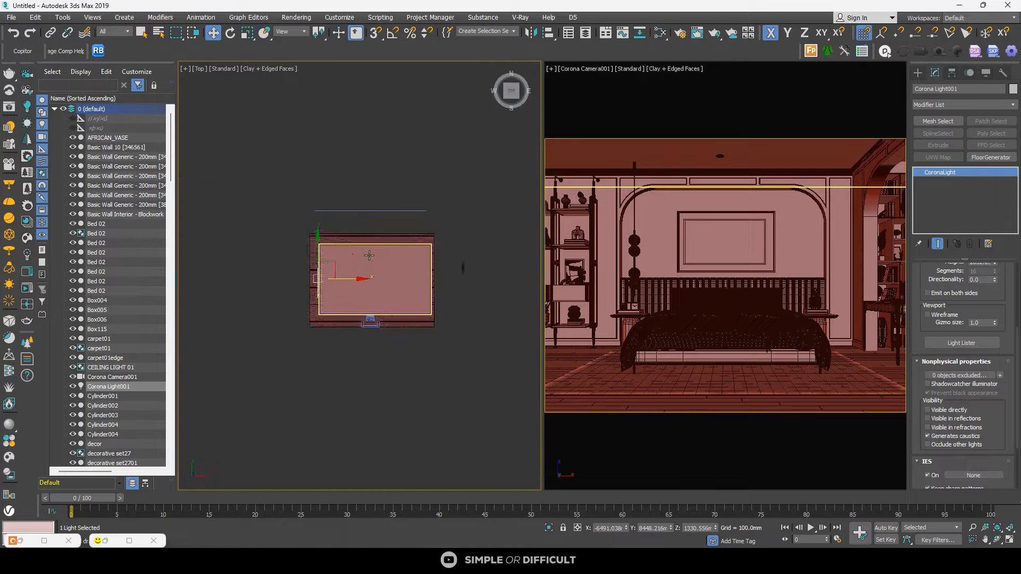
left_click(378, 199)
scroll(349, 237, "up", 4)
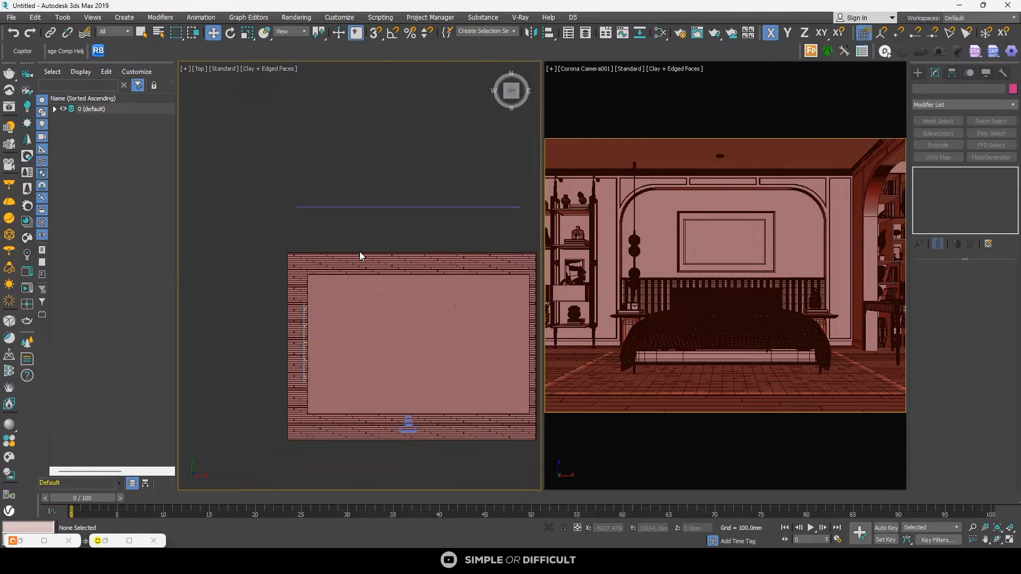
key("F3")
scroll(357, 242, "down", 5)
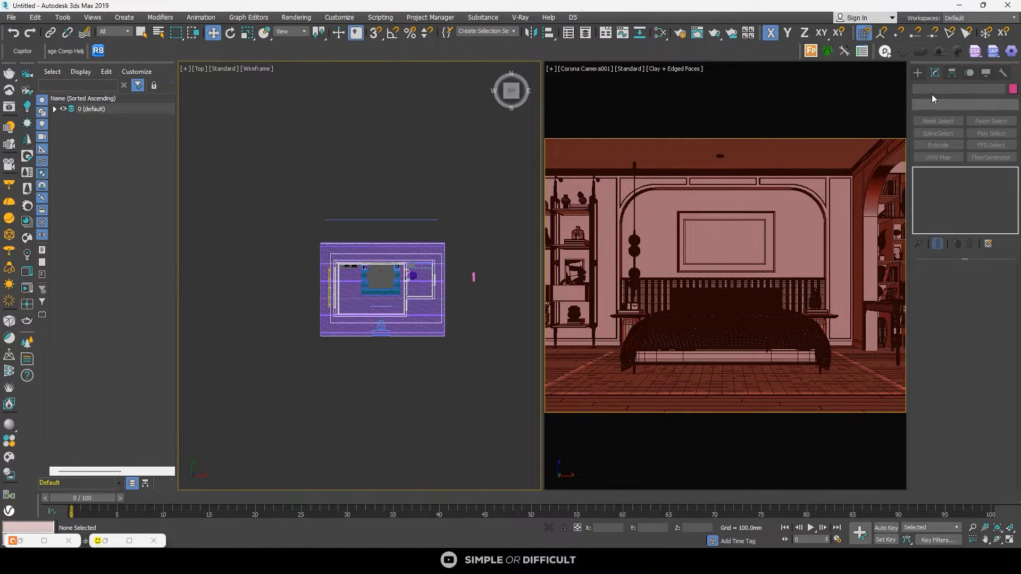
Step: Create a targeted CoronaSun outside the room's window wall, aimed diagonally toward the window, and check its height in an orthographic view
left_click(919, 72)
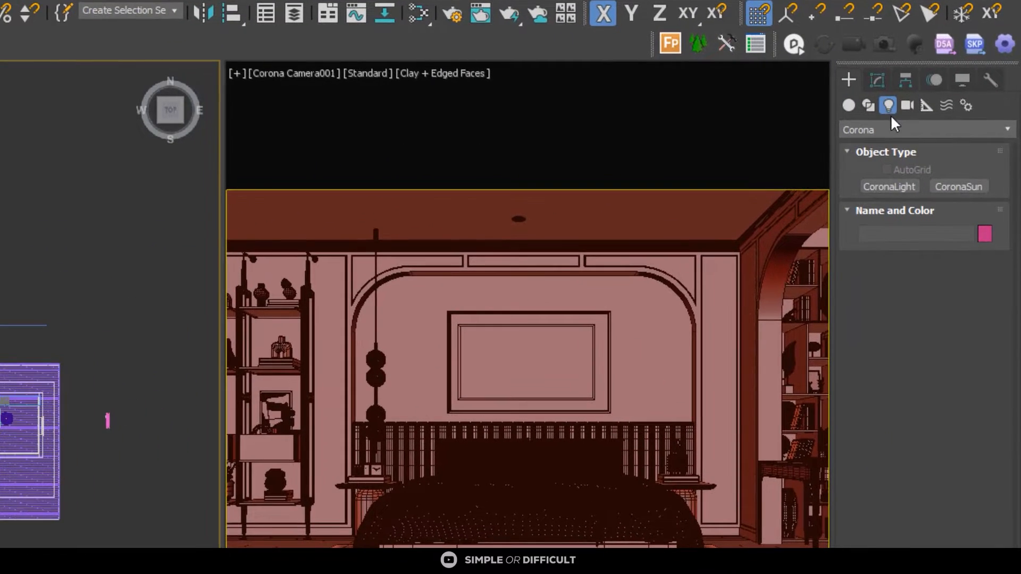
left_click(962, 184)
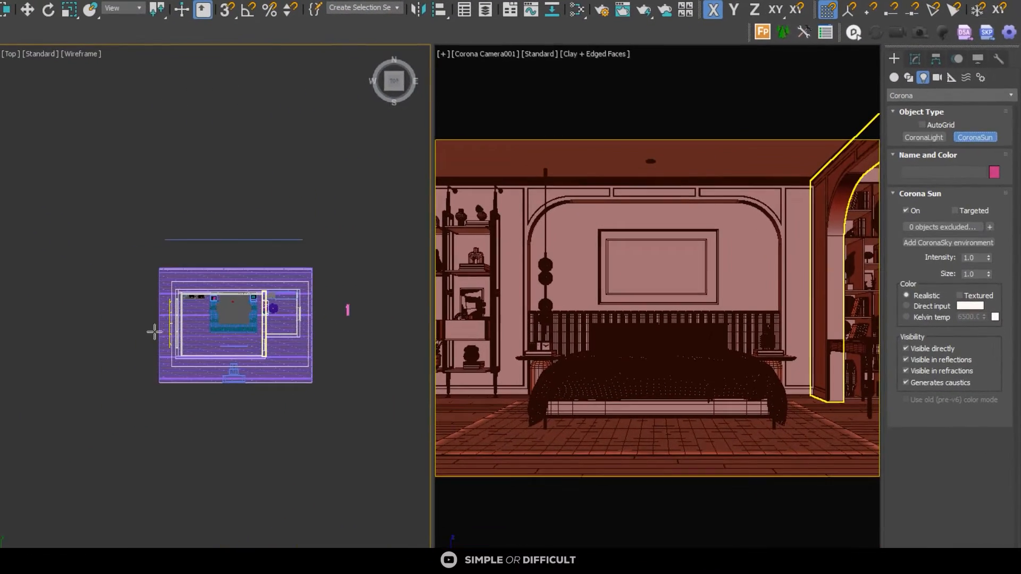
scroll(35, 393, "up", 3)
left_click_drag(126, 408, 184, 348)
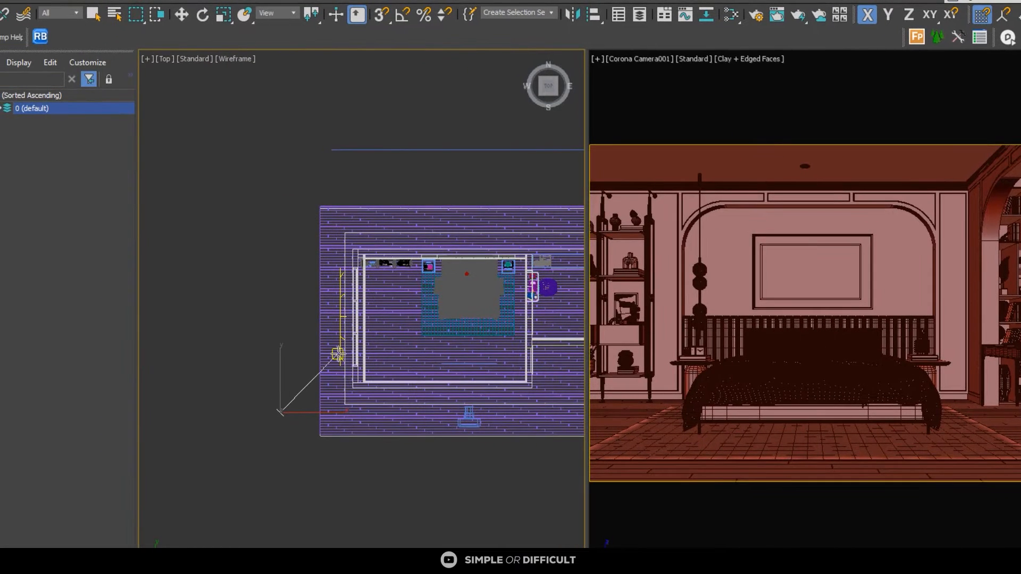
left_click_drag(338, 354, 342, 362)
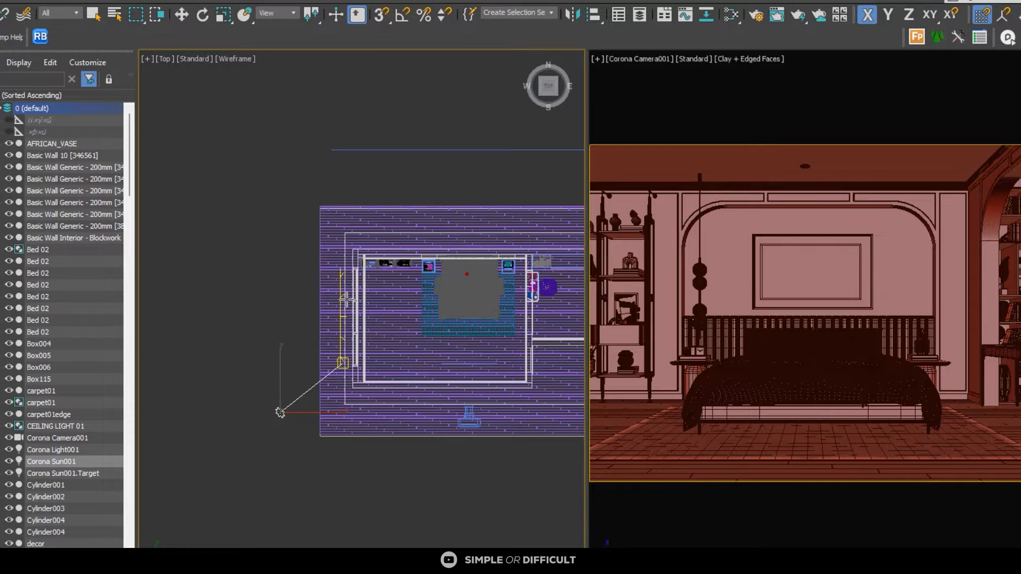
scroll(346, 300, "down", 3)
middle_click_drag(346, 299, 356, 262, "alt")
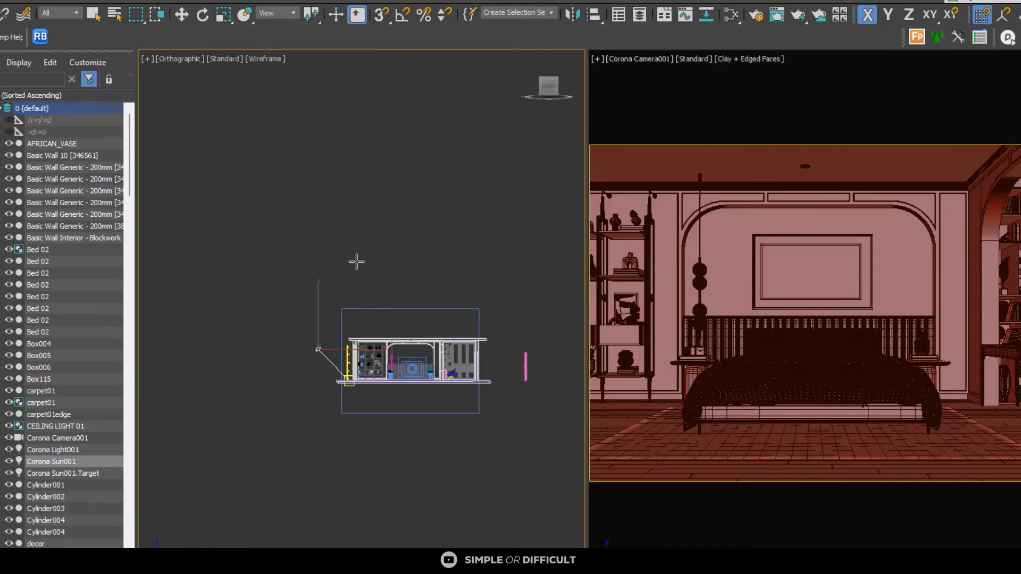
scroll(285, 272, "up", 3)
left_click(182, 15)
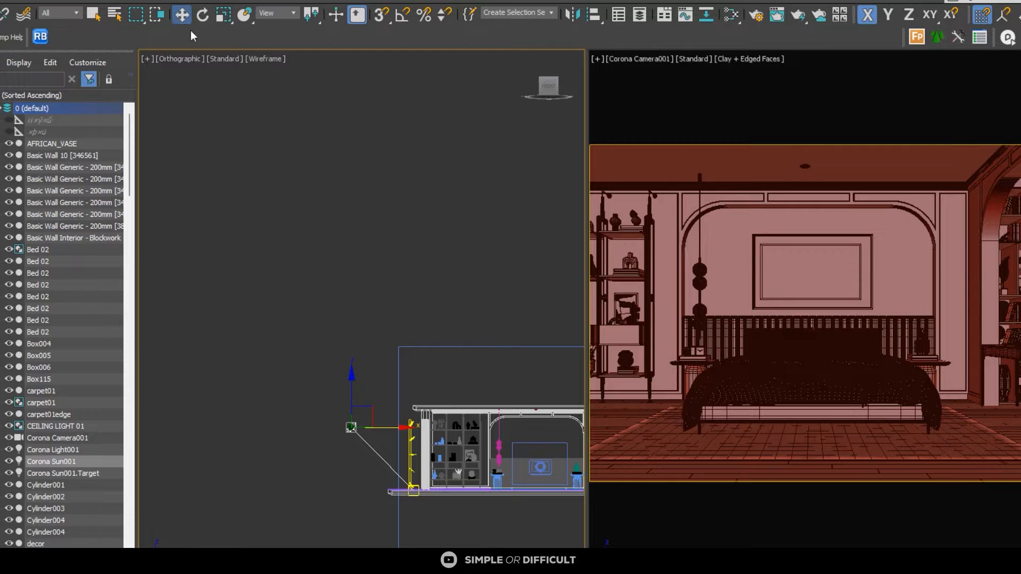
middle_click_drag(333, 365, 320, 465, "alt")
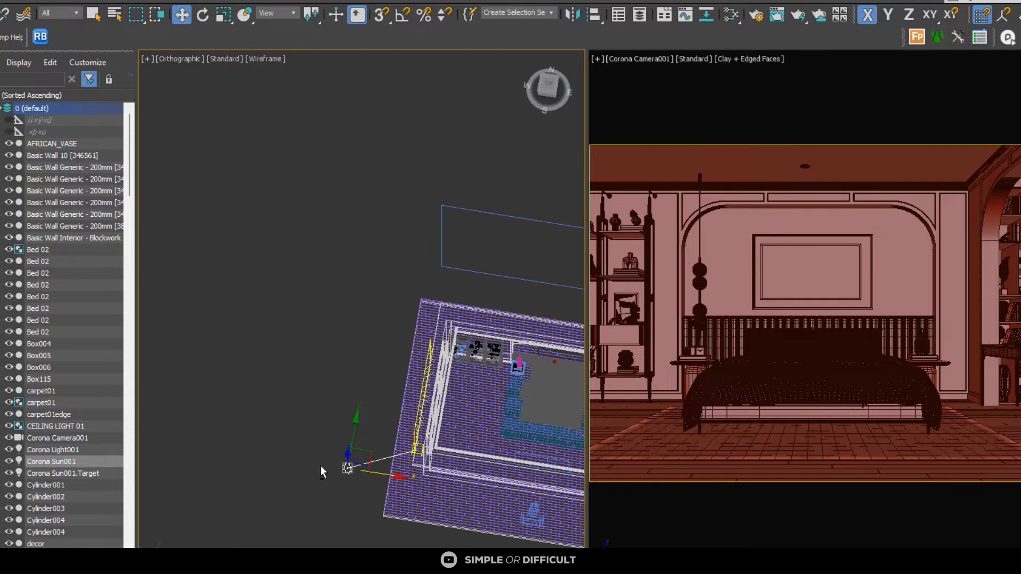
Step: Open the Corona frame buffer over the camera view and start interactive rendering
right_click(376, 196)
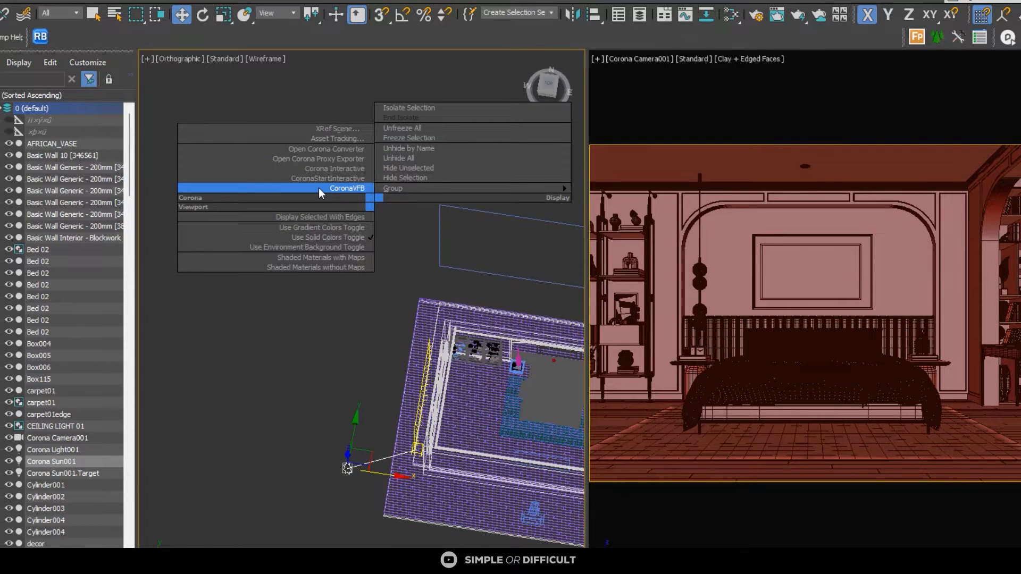
left_click(319, 189)
left_click_drag(772, 94, 849, 88)
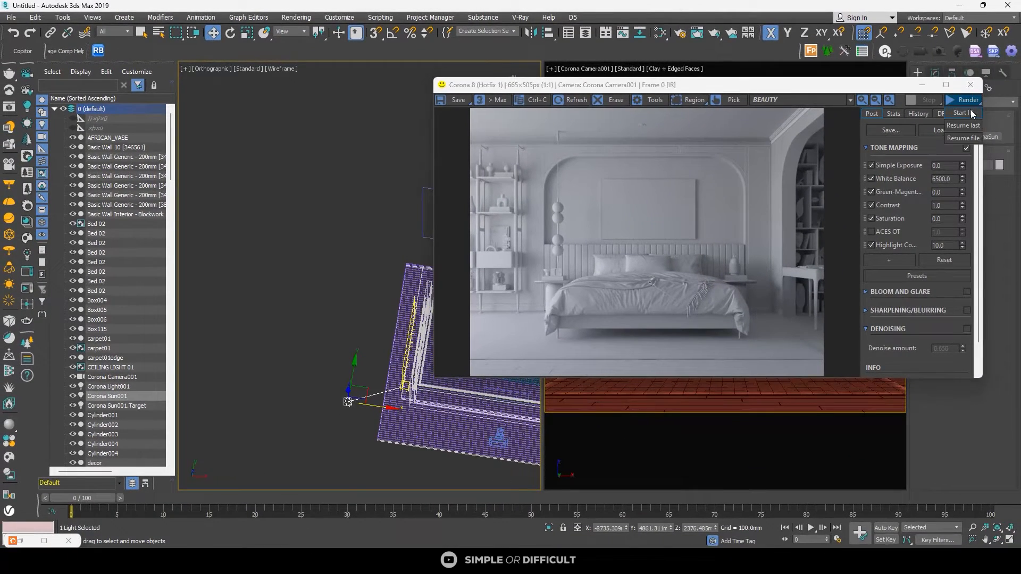
left_click(971, 113)
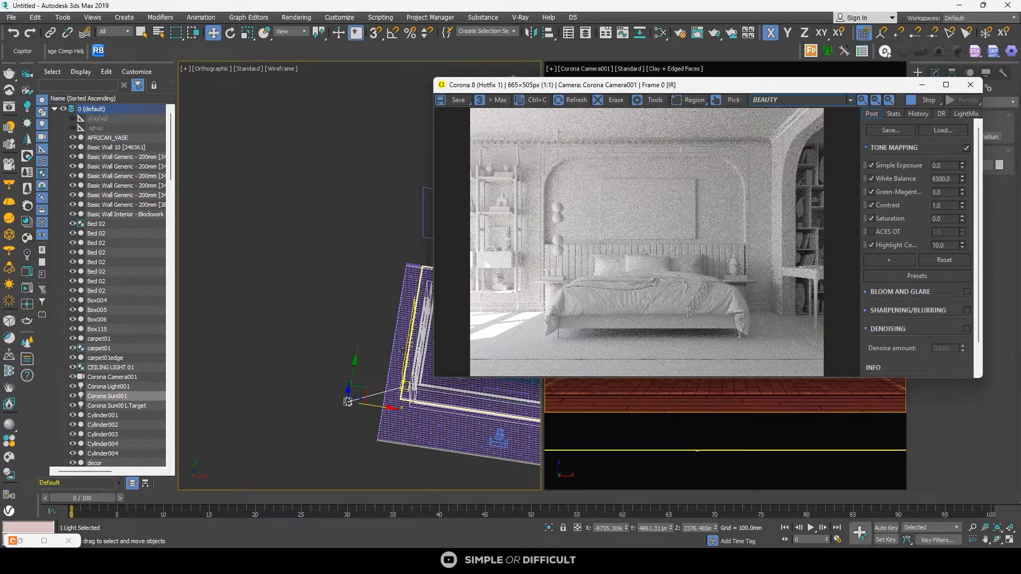
Step: Move the sun's target in the top view through the window into the room, to about X -5329 mm, Y 6723 mm
scroll(423, 395, "up", 5)
scroll(353, 364, "up", 3)
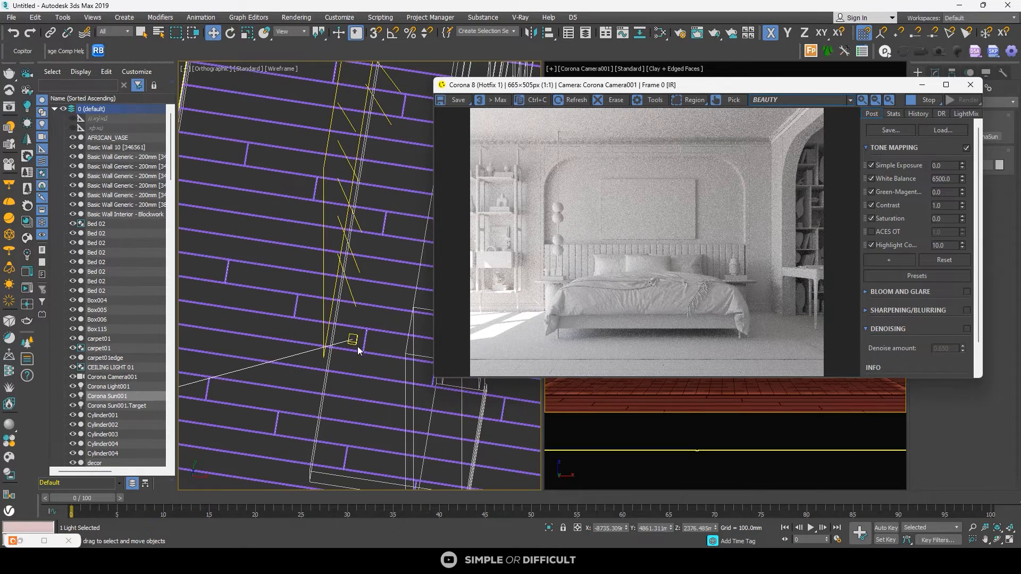
left_click(354, 338)
scroll(353, 338, "down", 5)
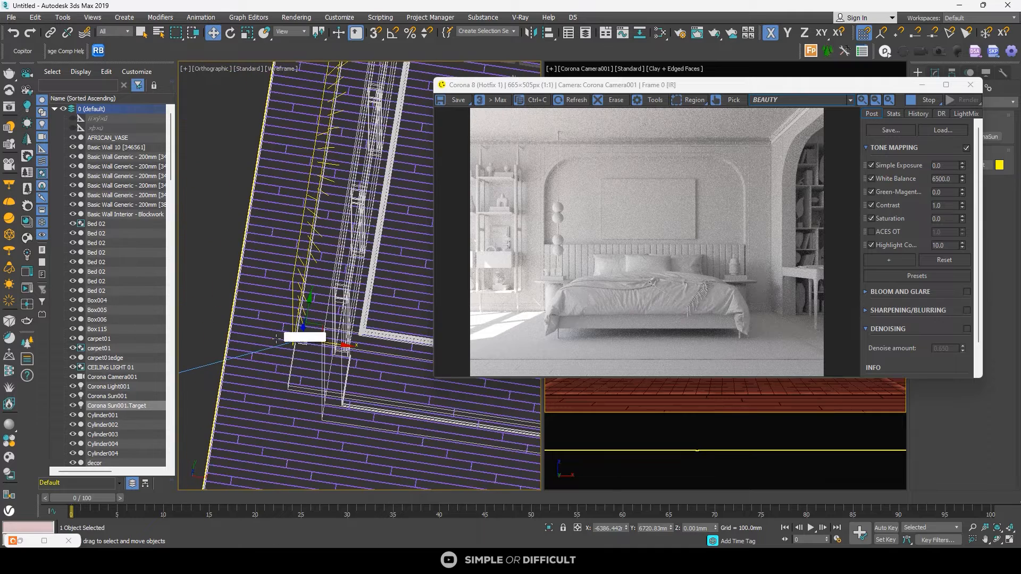
key("t")
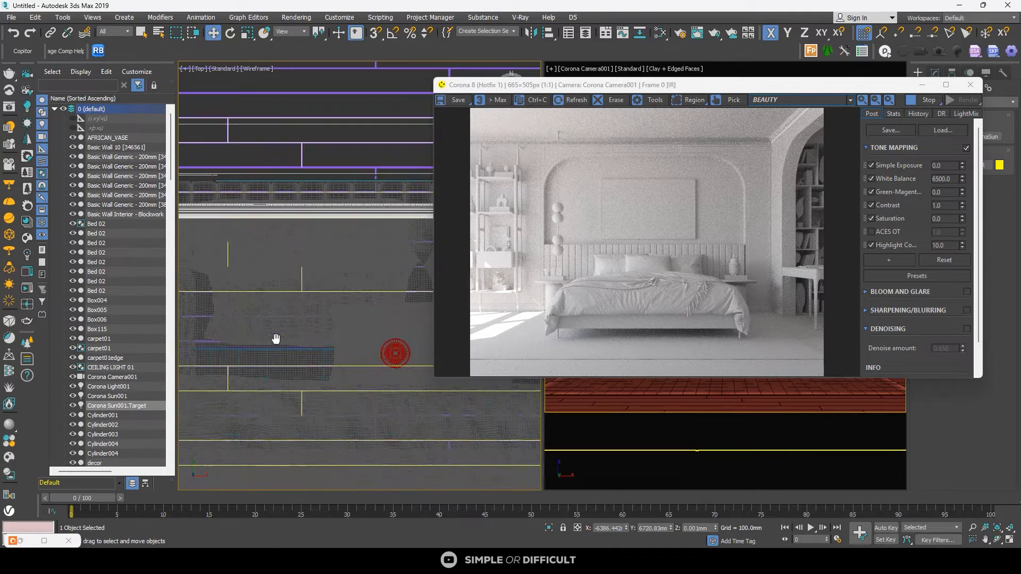
scroll(319, 298, "down", 8)
scroll(228, 369, "up", 3)
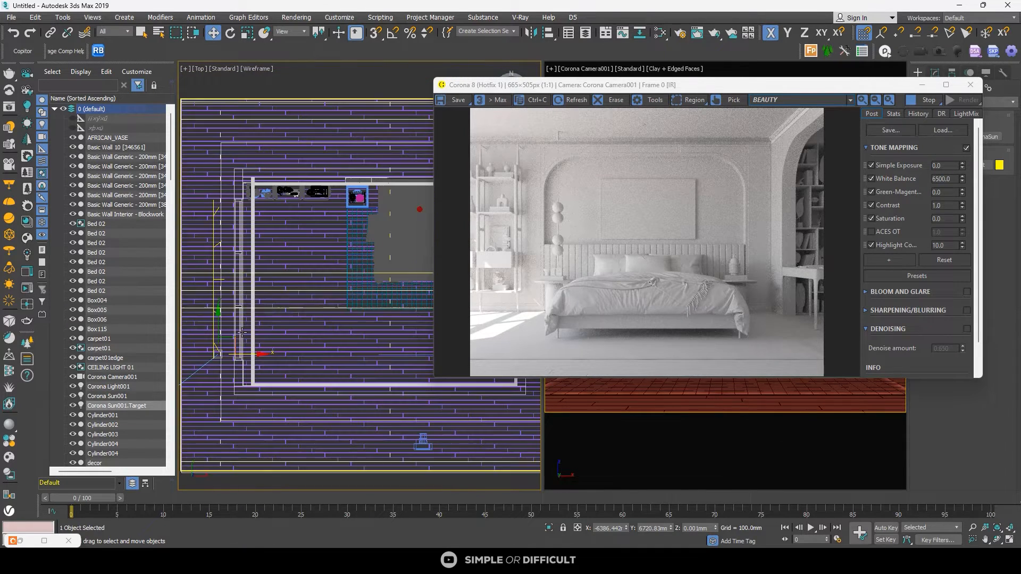
left_click_drag(237, 338, 281, 337)
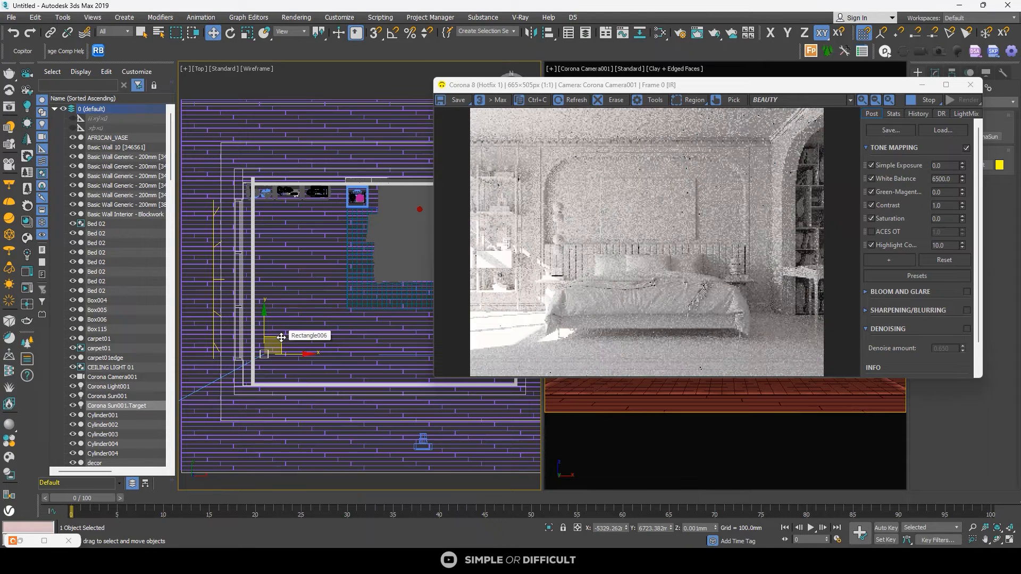
Step: Select the sun together with its target and shift both slightly toward the bed wall in the top view
scroll(323, 219, "down", 5)
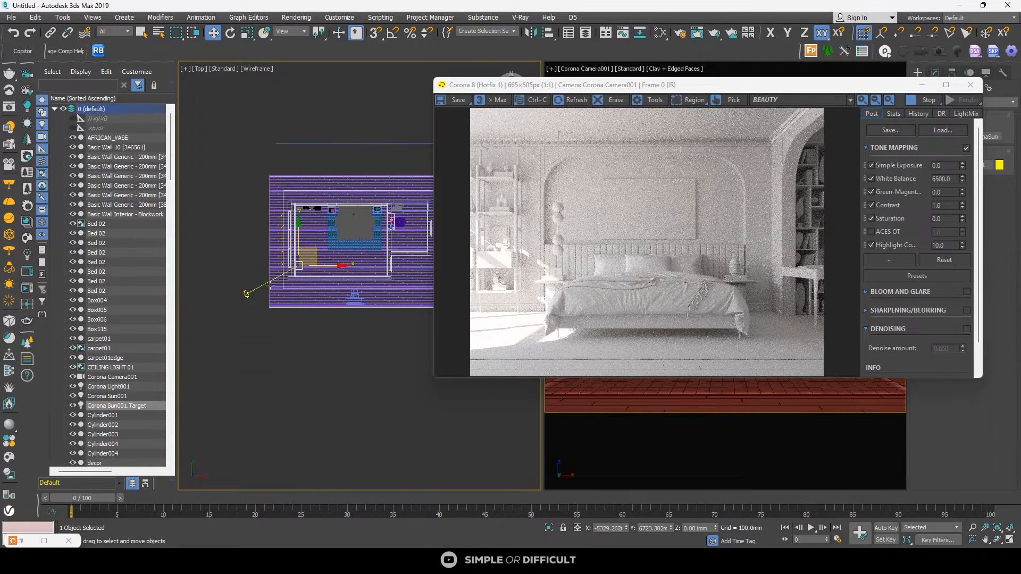
scroll(270, 284, "up", 4)
left_click(253, 290)
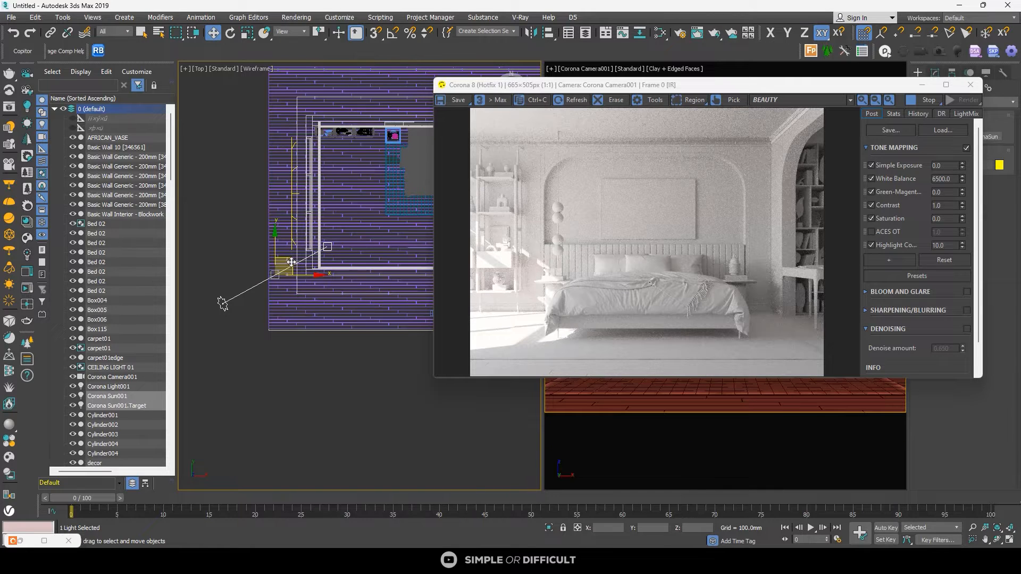
left_click_drag(291, 262, 293, 253)
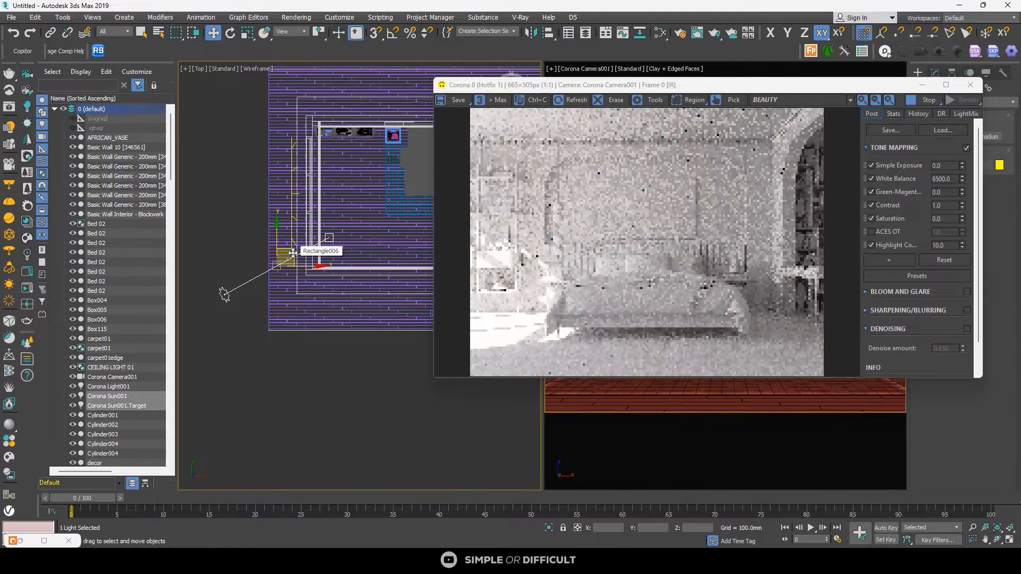
left_click(260, 256)
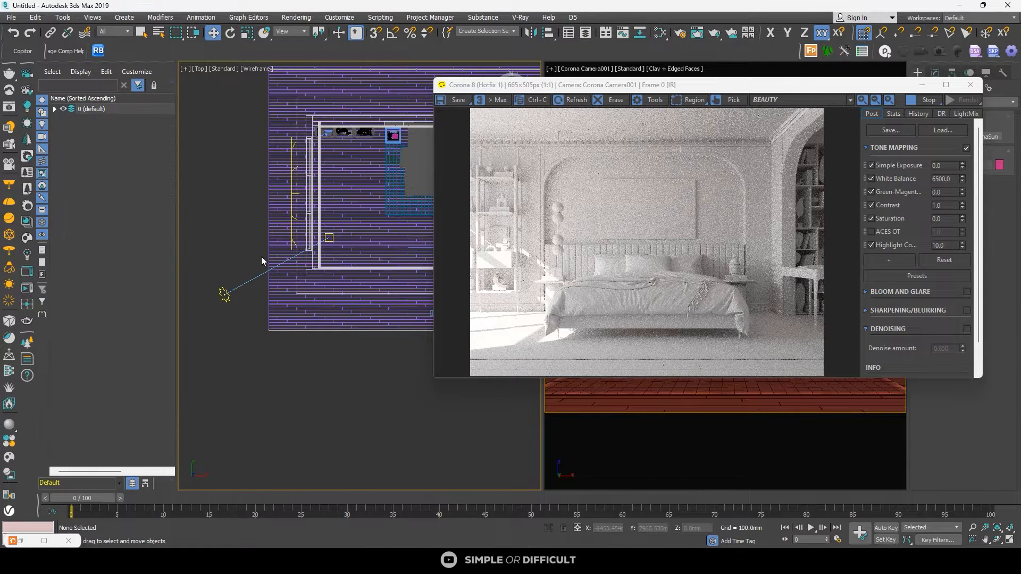
Step: Stop the interactive render and minimize the Corona frame buffer
left_click_drag(887, 88, 749, 85)
left_click(777, 96)
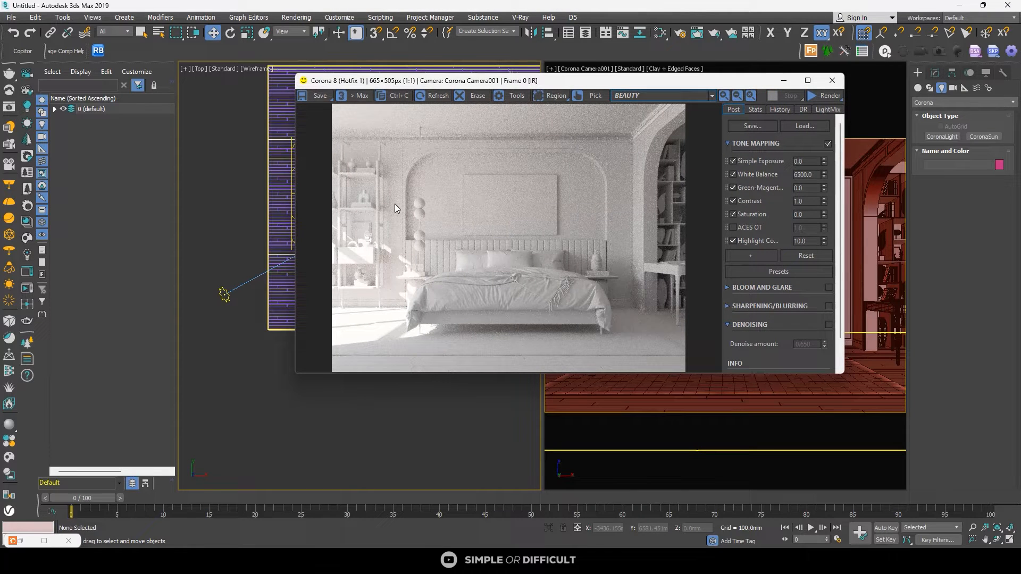
left_click_drag(611, 82, 558, 91)
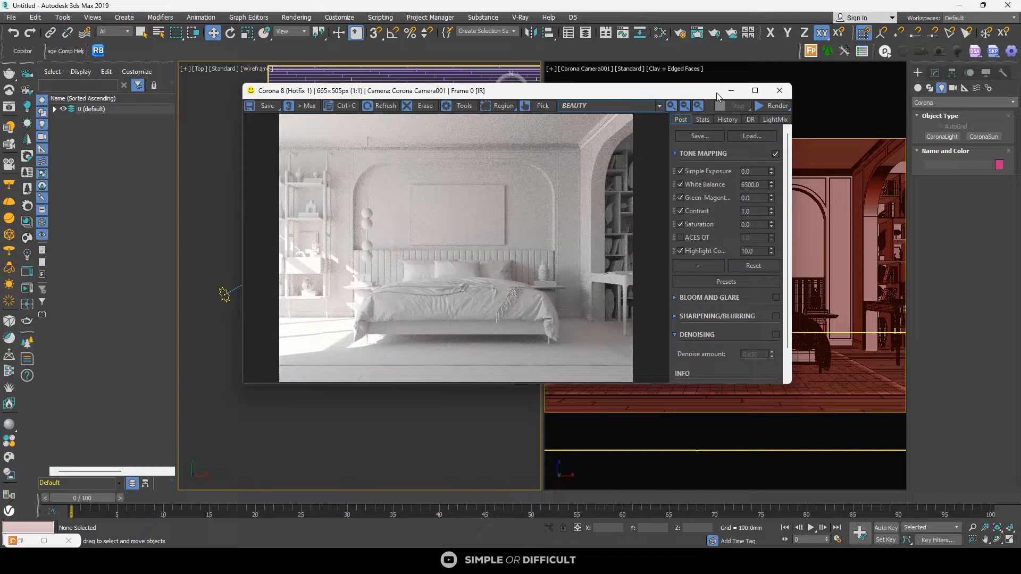
left_click(731, 91)
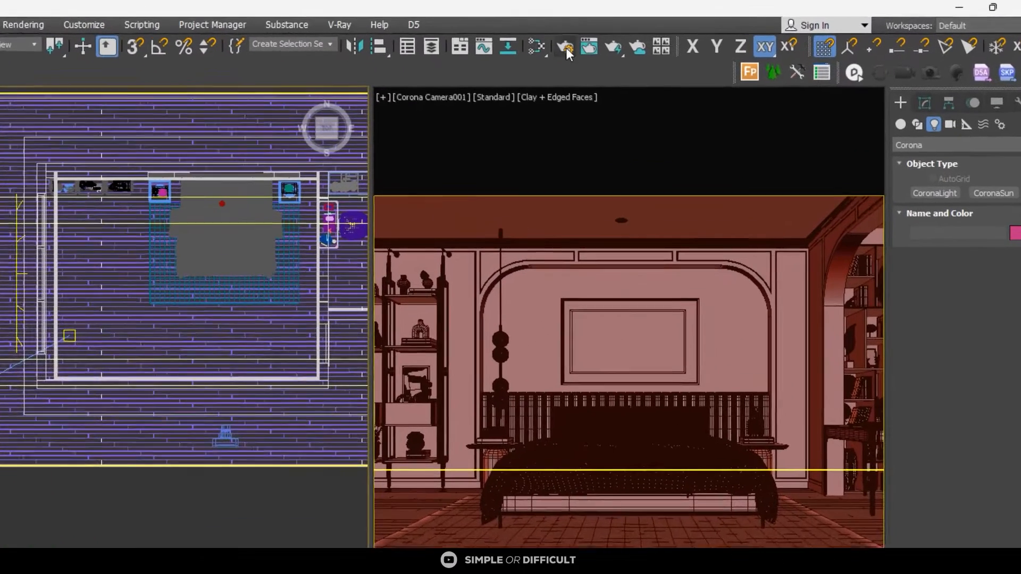
Step: Generate LightMix layers separated by instanced lights and included in denoising, and show the resulting render elements list
left_click(565, 47)
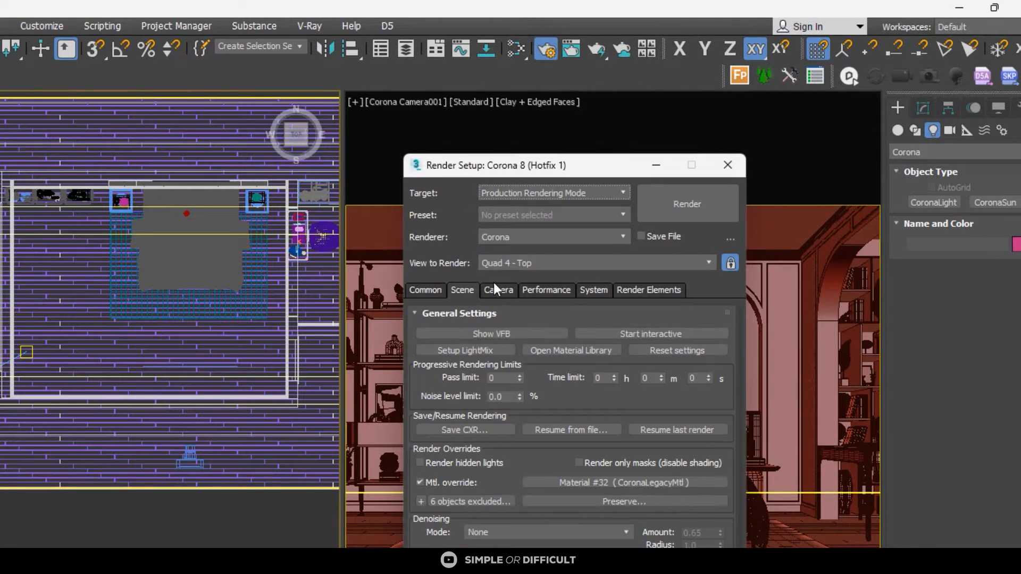
left_click(475, 349)
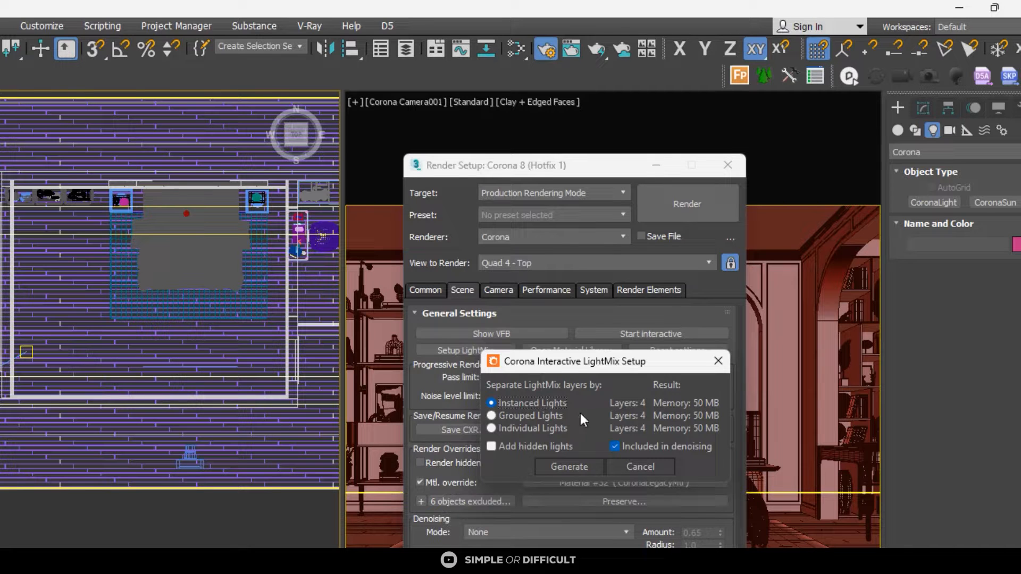
left_click(572, 467)
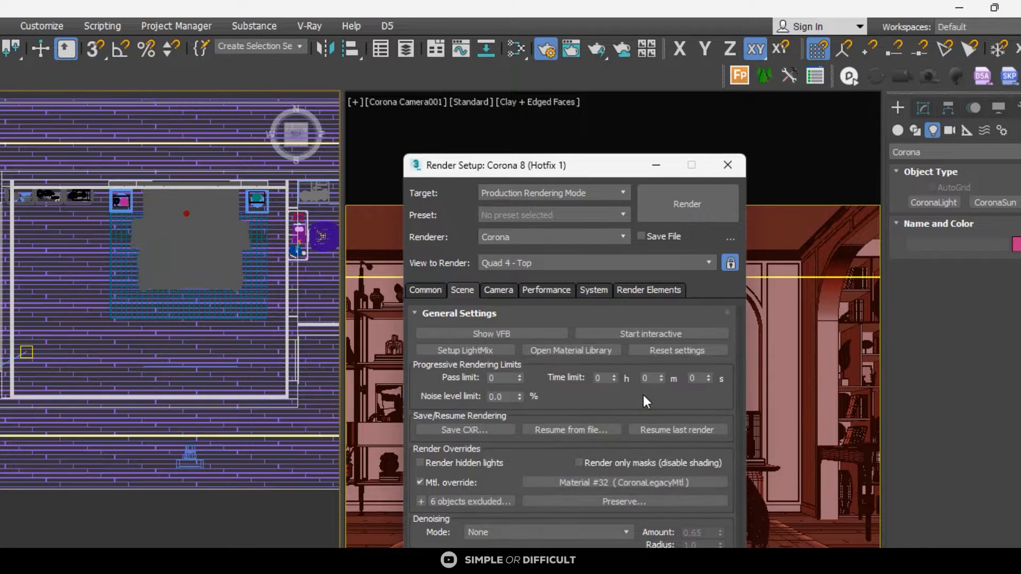
left_click(641, 290)
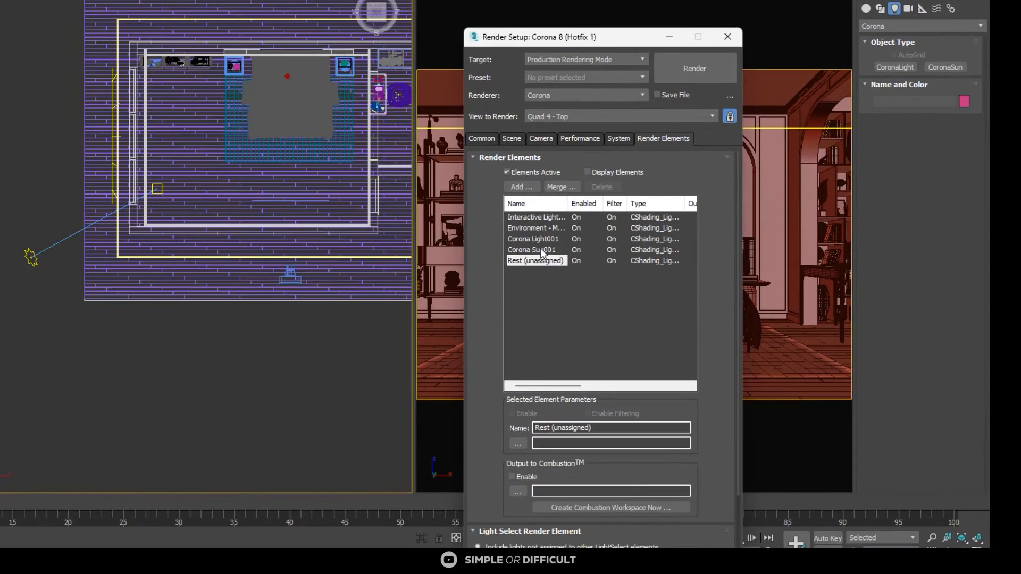
Step: Rename the Corona Light001 render element to PORTAL and close the render setup
left_click(494, 427)
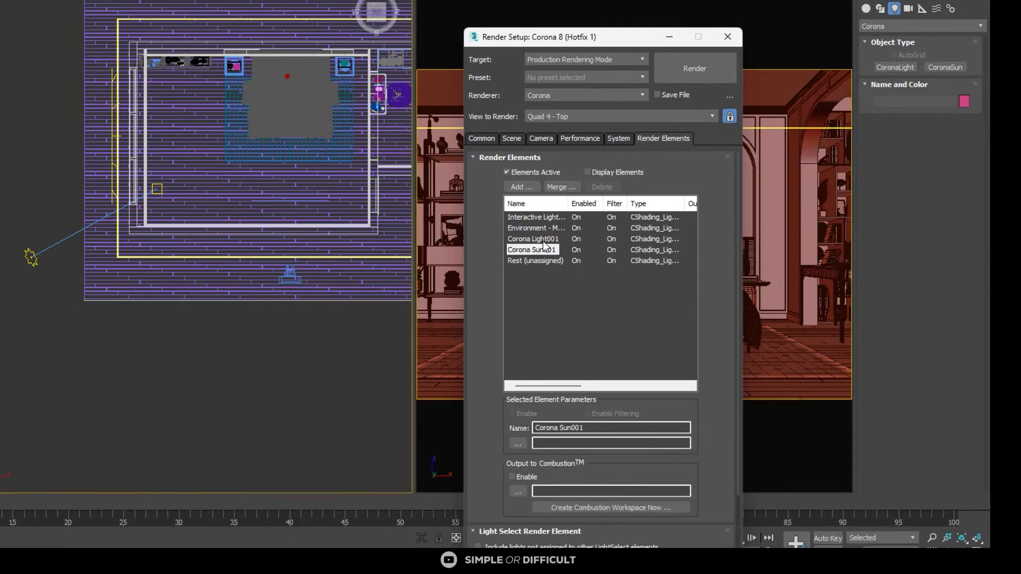
left_click(545, 241)
left_click_drag(596, 430, 476, 431)
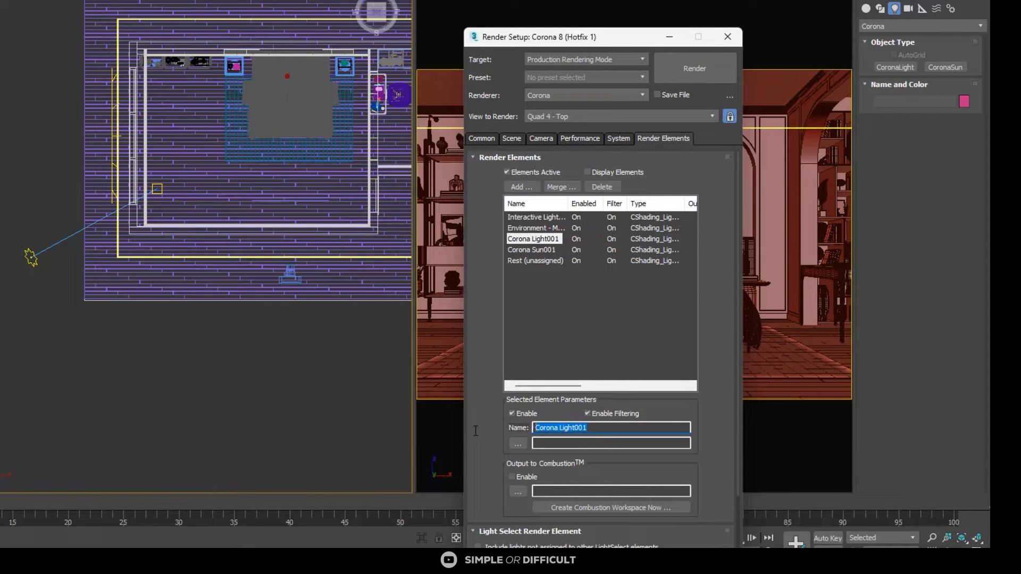
type("P")
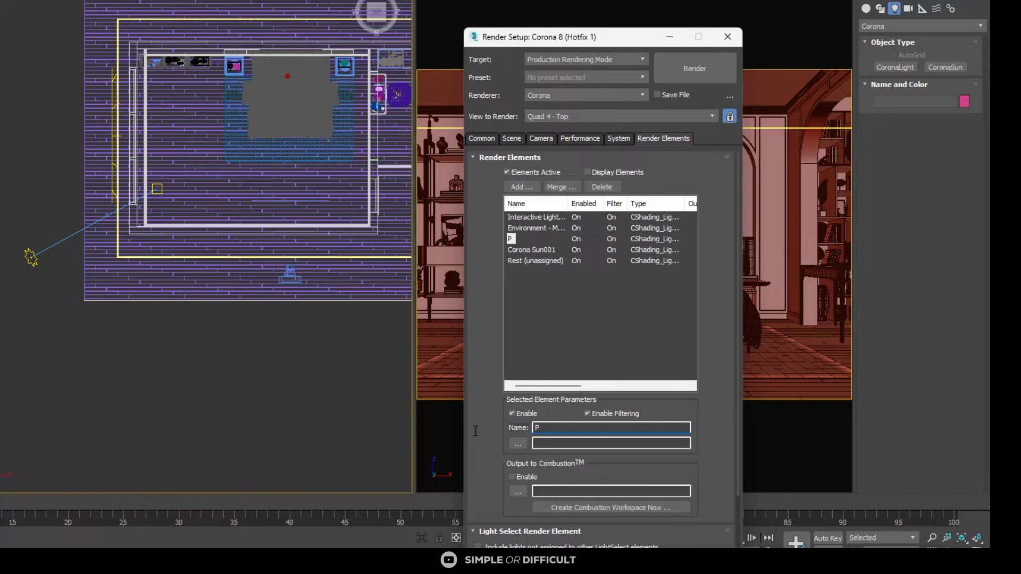
type("ORTAL")
left_click(540, 250)
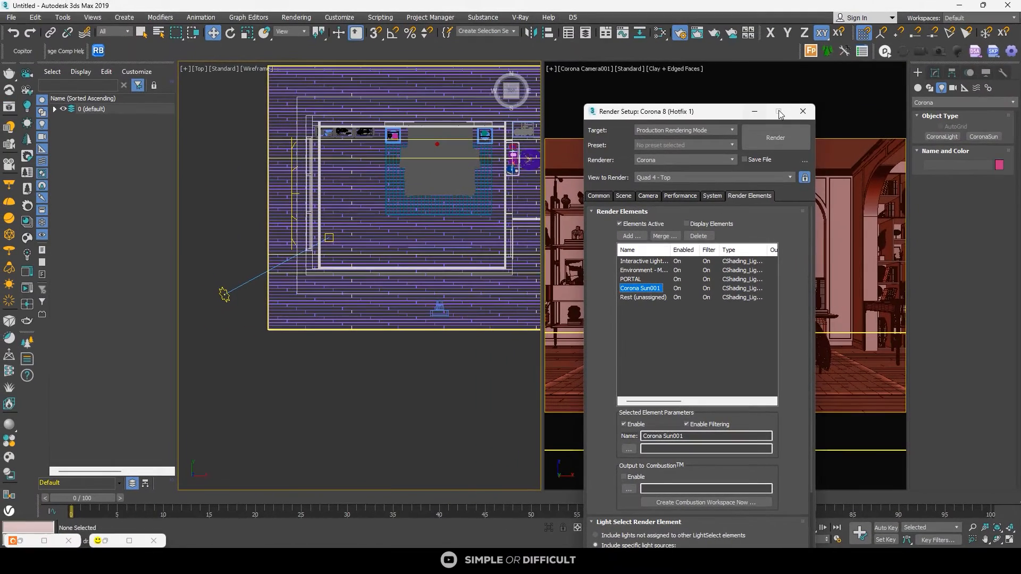
left_click(803, 111)
Step: Open the Corona frame buffer, start the interactive render and show its LightMix controls
right_click(208, 152)
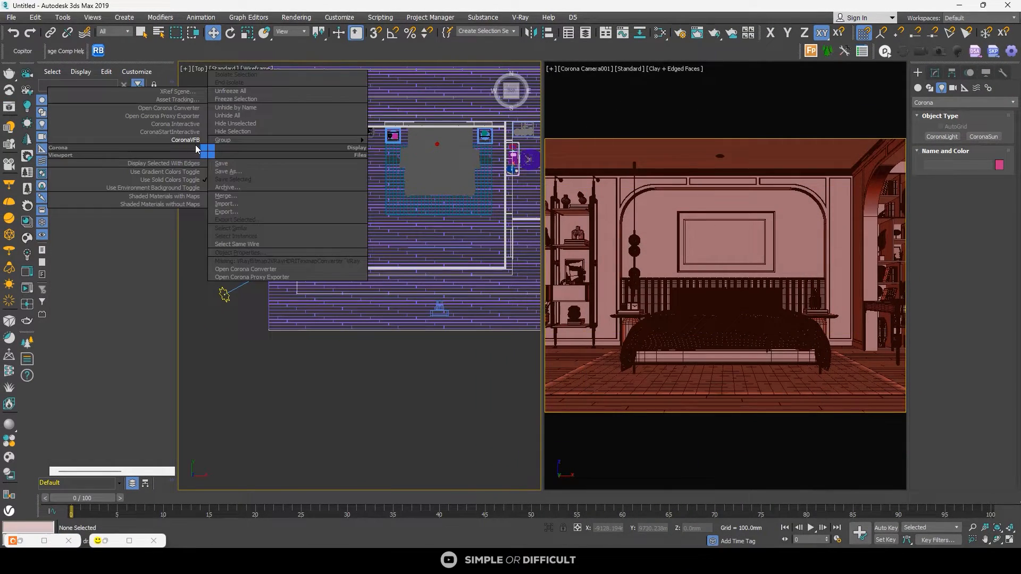
left_click(193, 143)
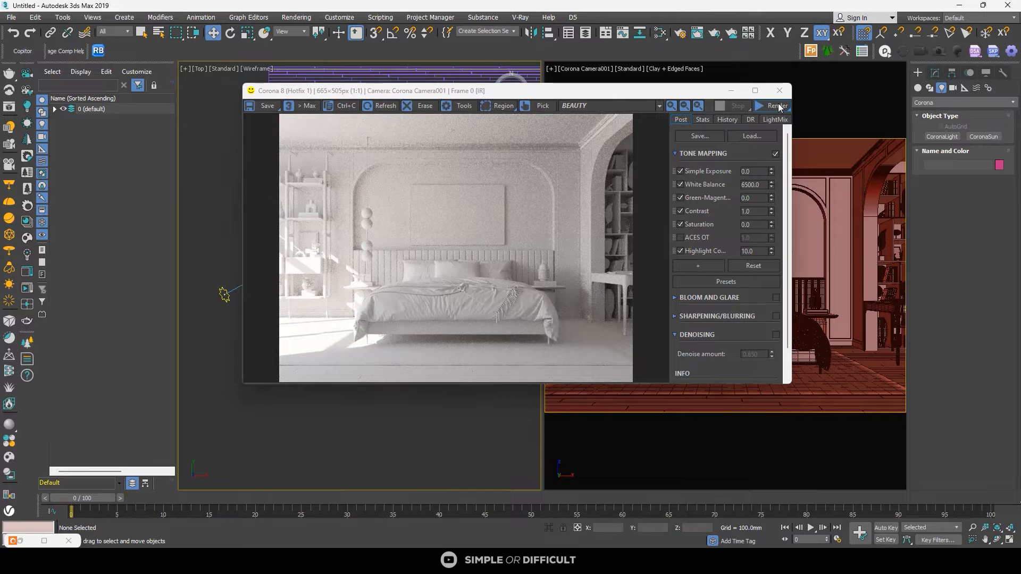
left_click(778, 106)
left_click(779, 119)
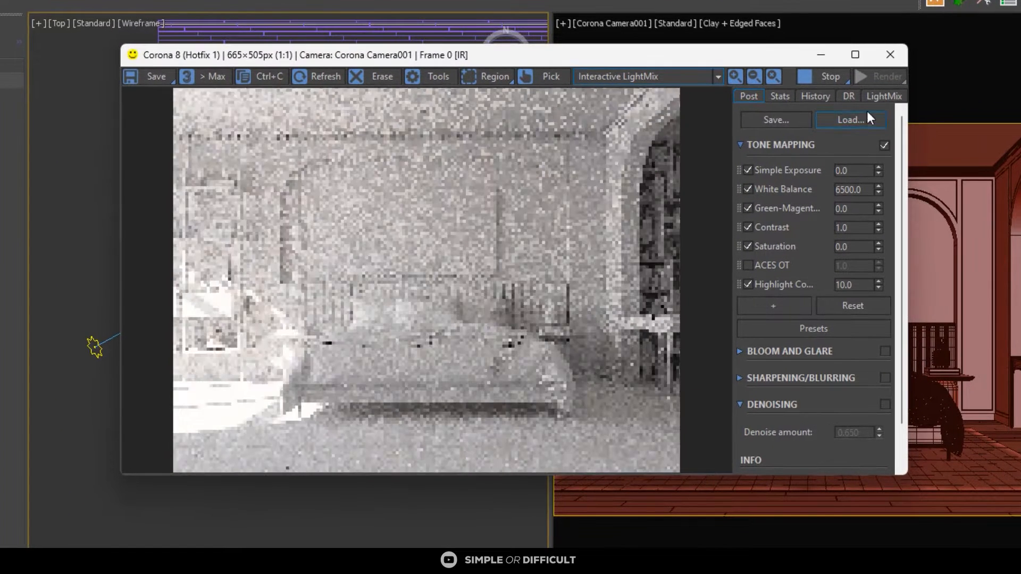
left_click(880, 97)
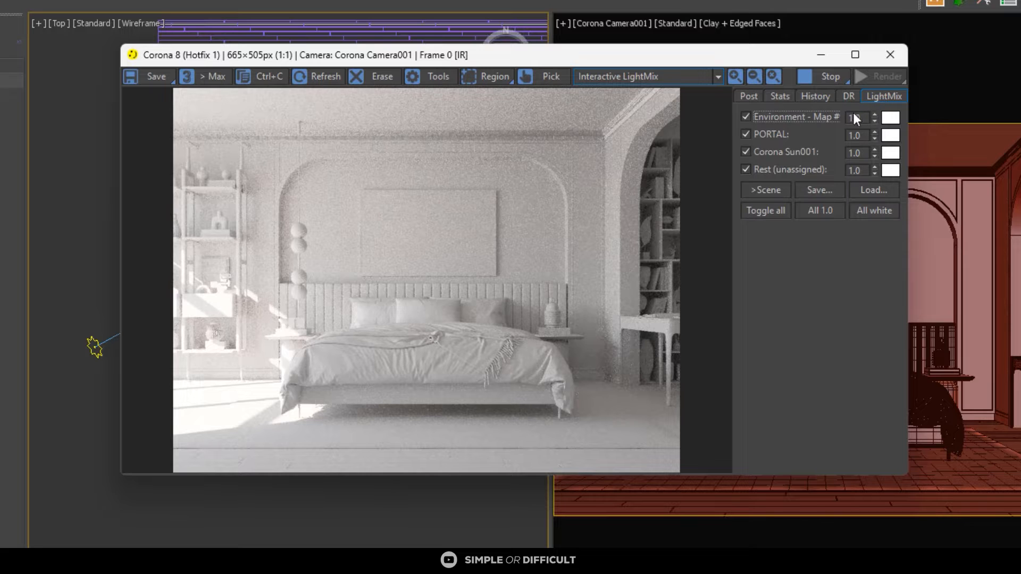
Step: Switch the Environment and PORTAL LightMix layers off and back on to compare their contribution to the render
left_click(742, 116)
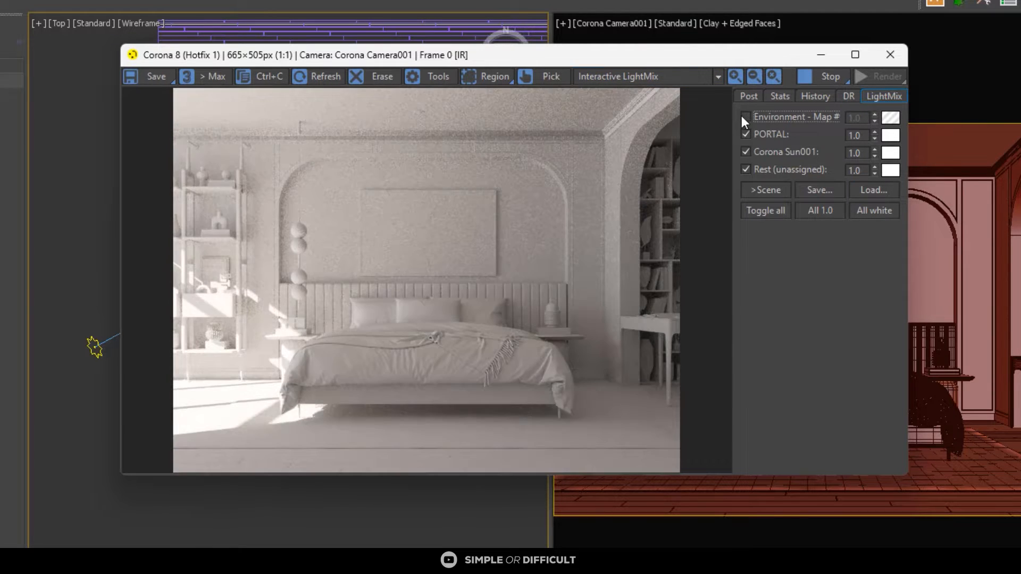
left_click(742, 116)
left_click(742, 116)
left_click(742, 116)
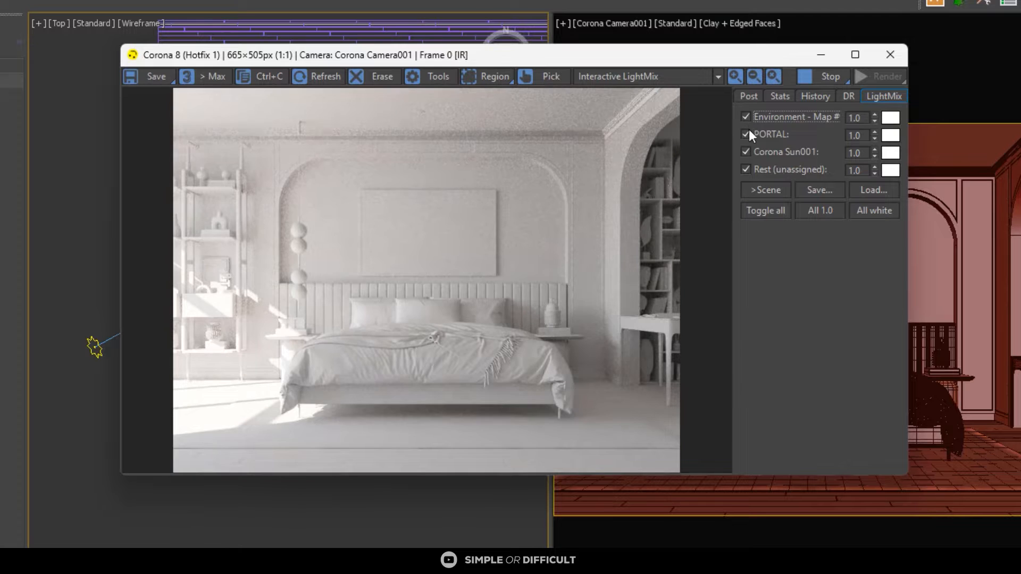
left_click(746, 130)
left_click(746, 130)
left_click(746, 130)
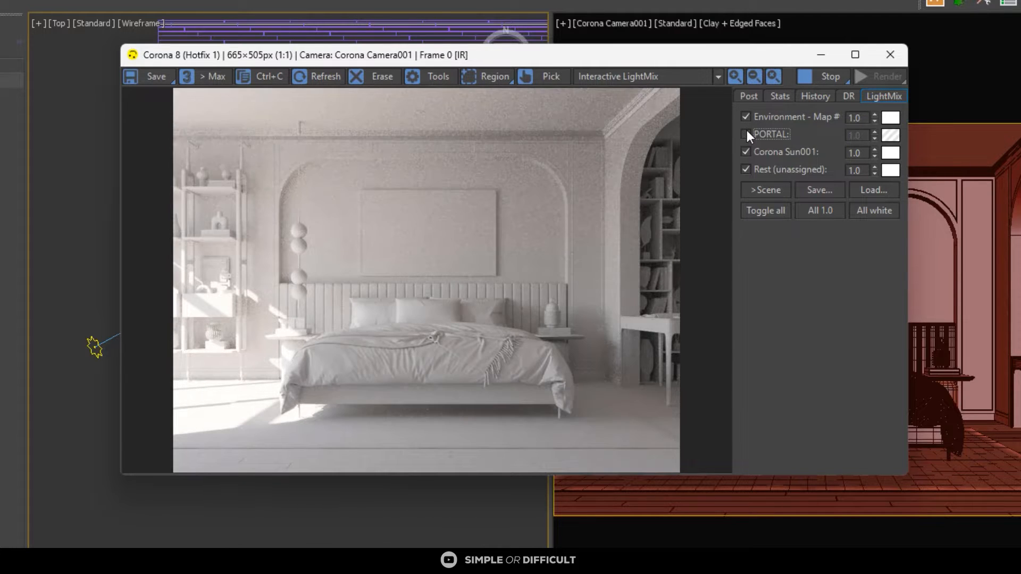
left_click(747, 130)
Step: Switch the Corona Sun001 and Rest (unassigned) LightMix layers off and back on to check their effect
left_click(745, 149)
left_click(746, 149)
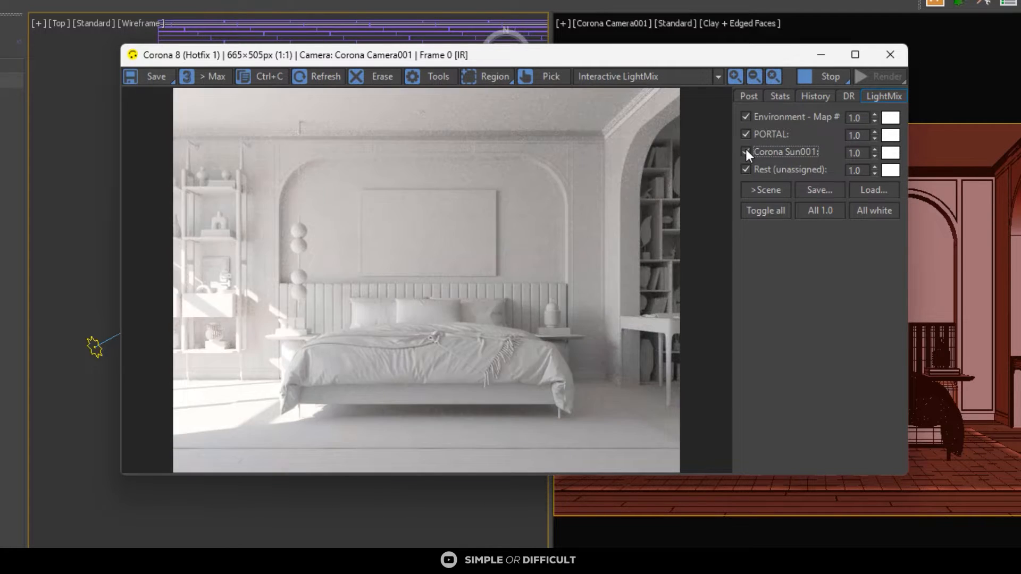
left_click(746, 149)
left_click(745, 149)
left_click(746, 169)
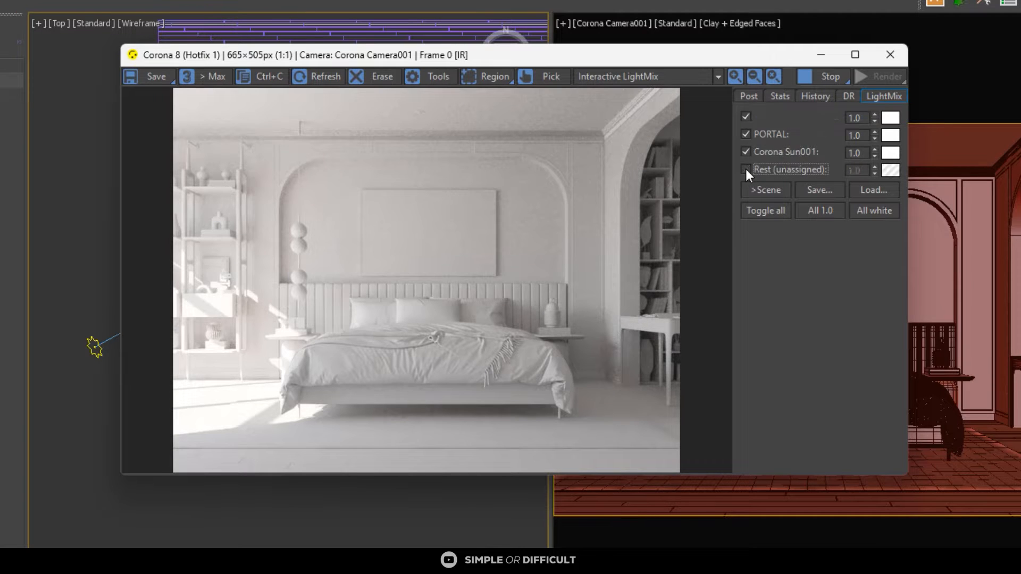
left_click(746, 170)
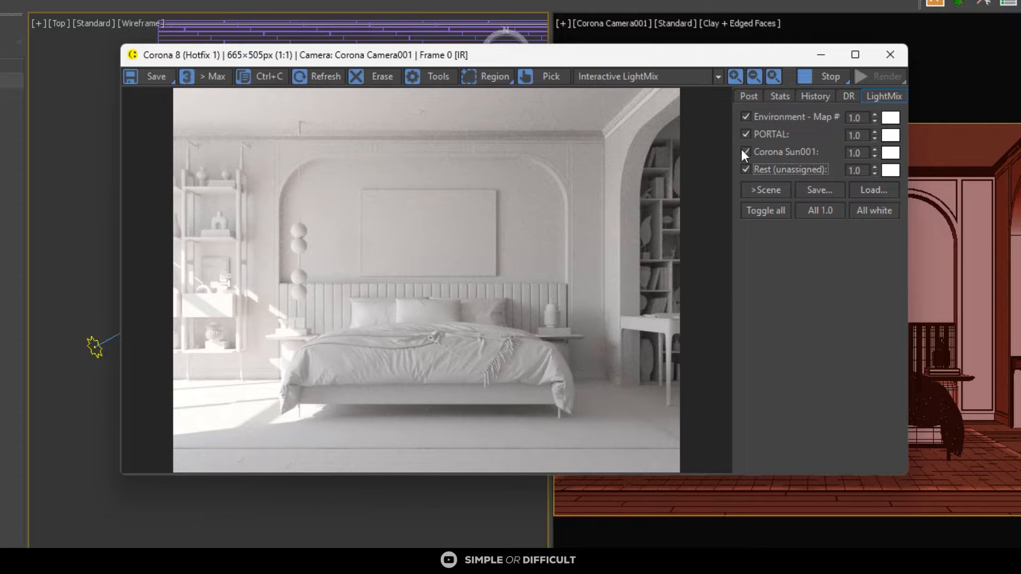
Step: Disable the Environment, PORTAL and Corona Sun001 LightMix layers in turn, and re-enable them one by one to compare the lighting
left_click(752, 100)
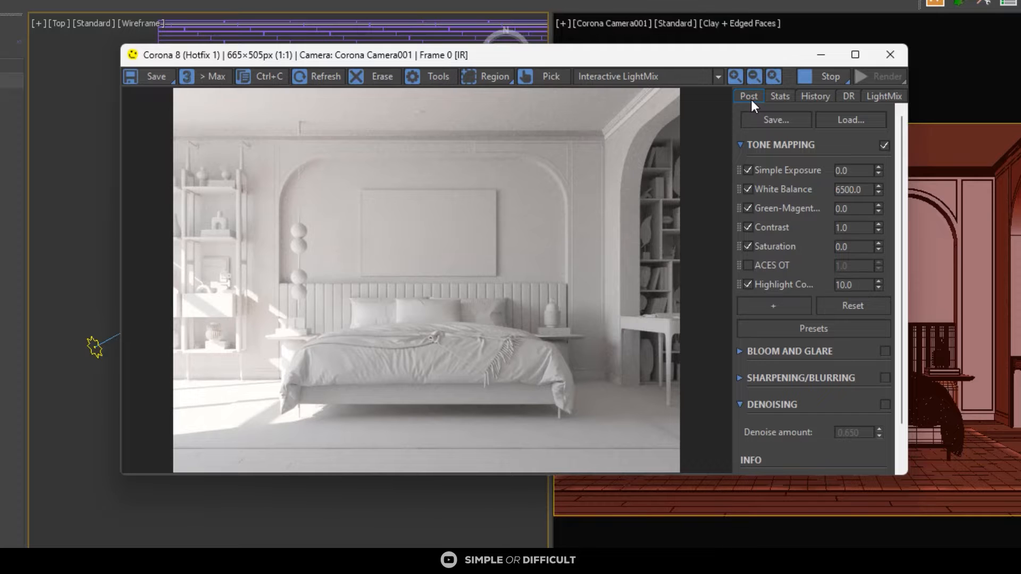
left_click_drag(719, 59, 776, 52)
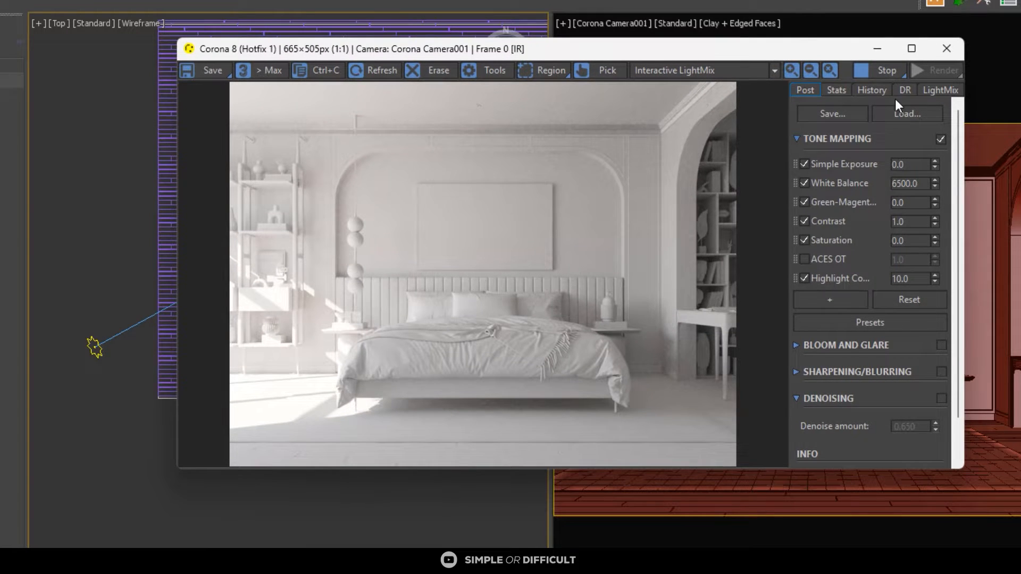
left_click(940, 90)
left_click(802, 111)
left_click(802, 129)
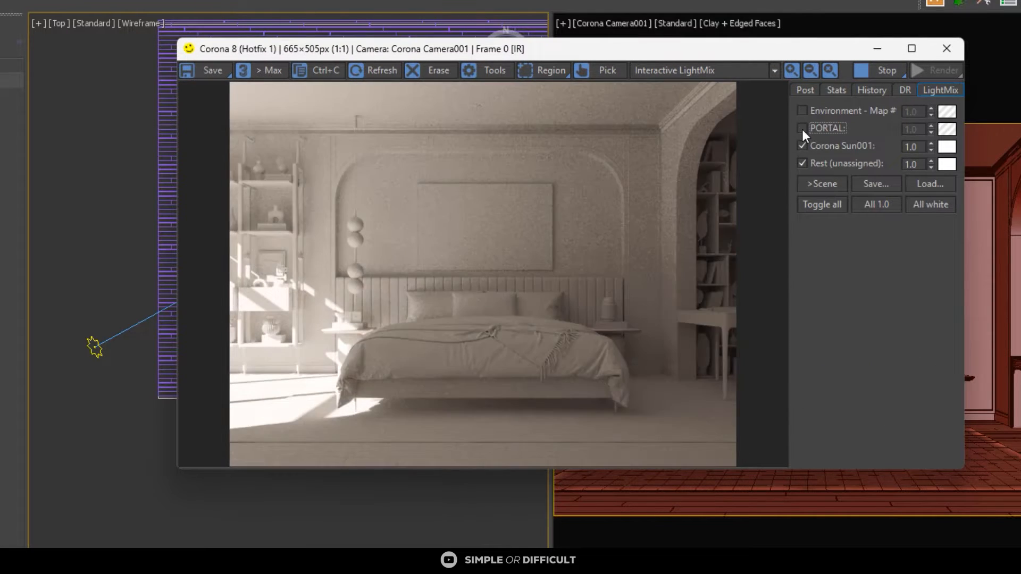
left_click(801, 145)
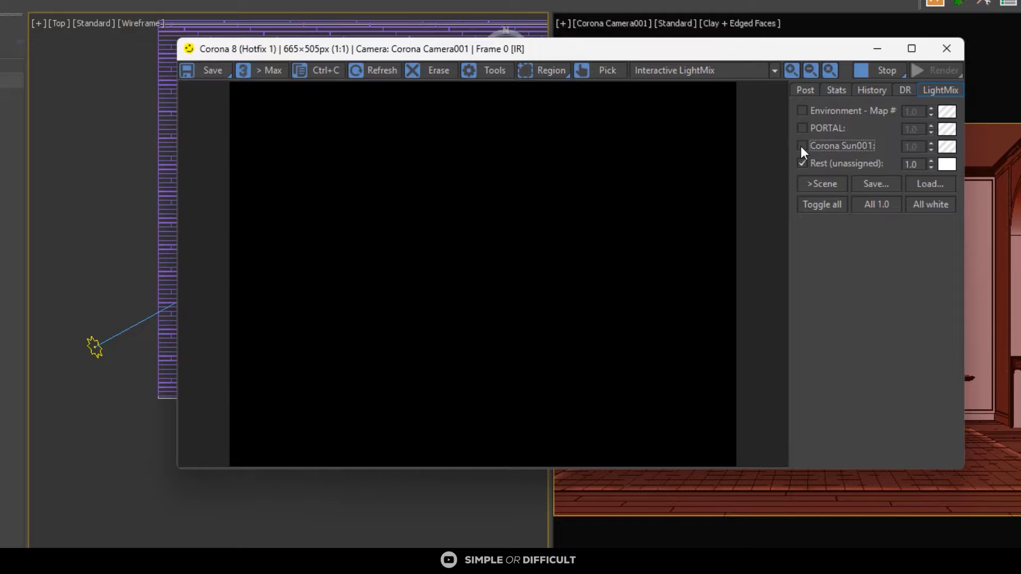
left_click(802, 146)
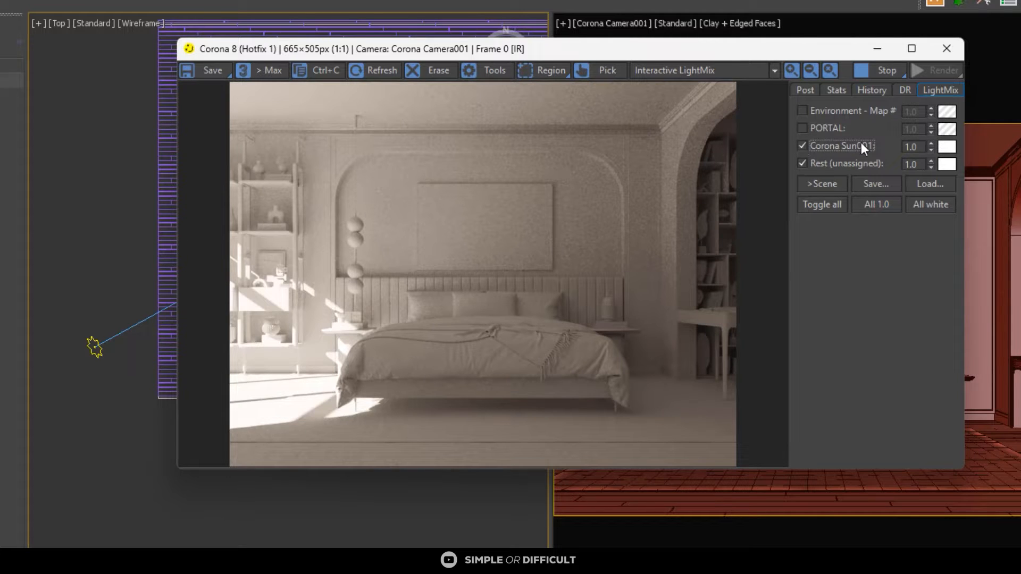
left_click(801, 128)
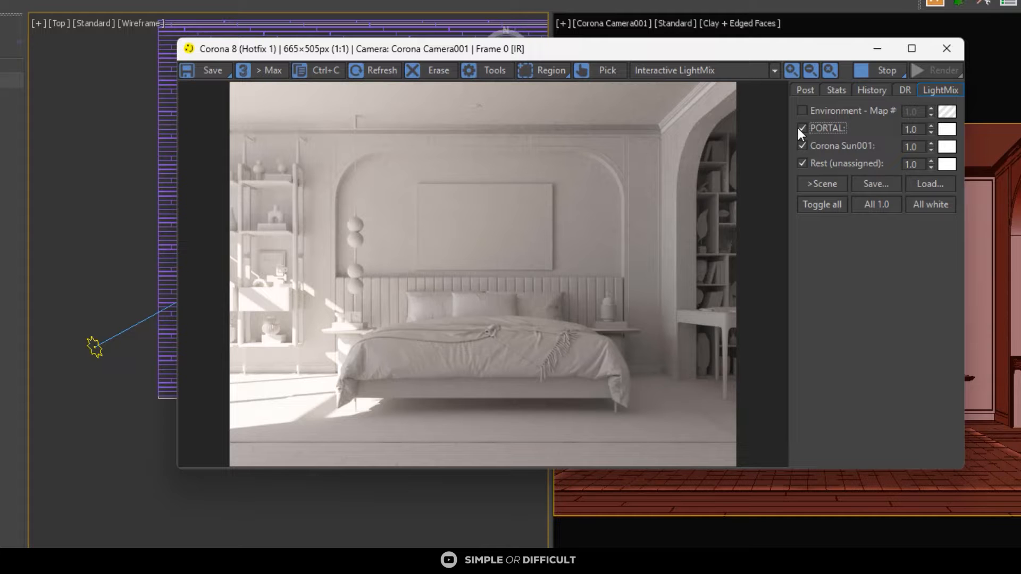
left_click(802, 111)
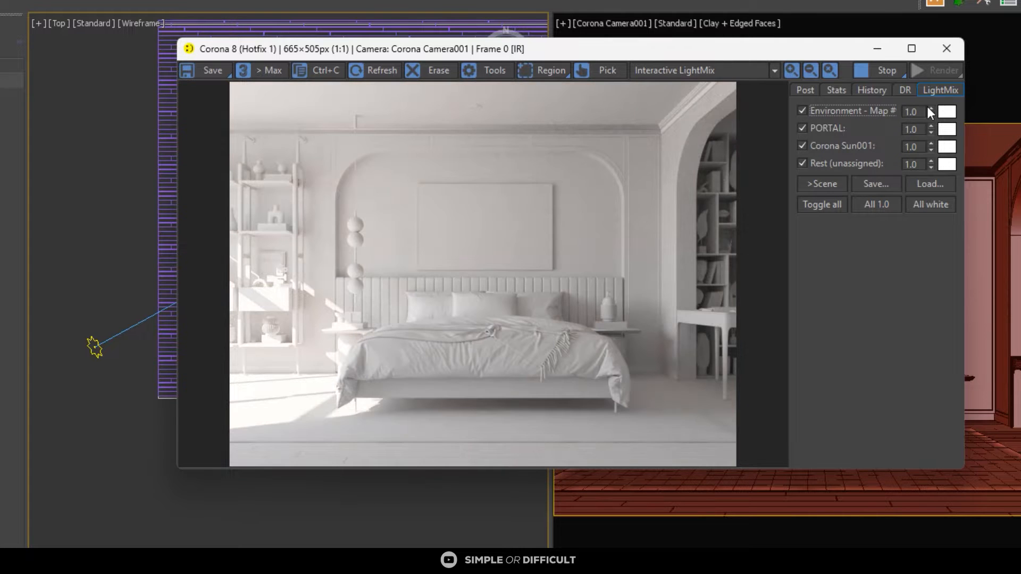
Step: Lower the LightMix intensities to 0.396 for Environment, 0.824 for PORTAL and 0.60 for Corona Sun001, and preview without the sun
left_click_drag(931, 112, 944, 181)
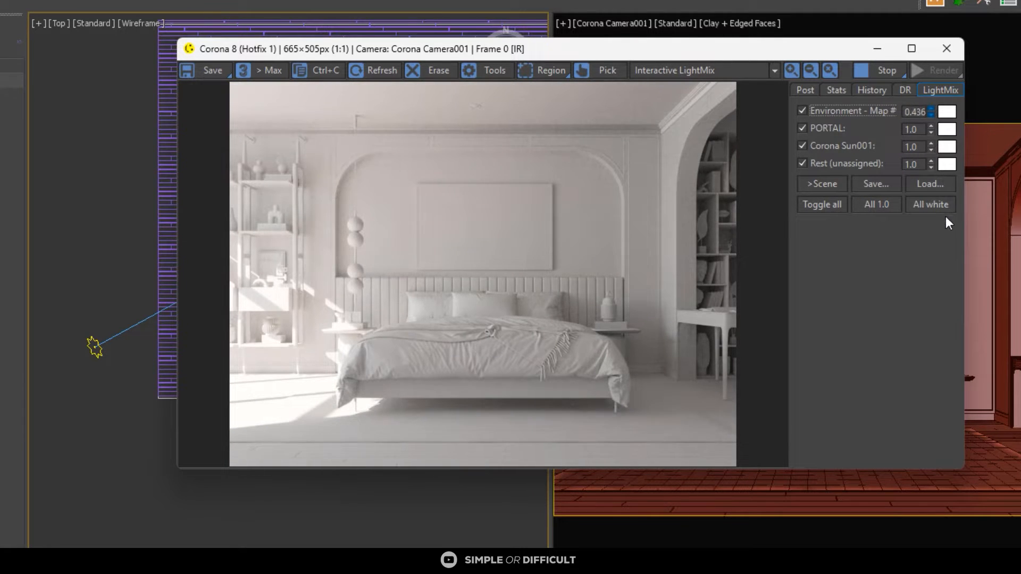
left_click_drag(951, 238, 952, 218)
left_click_drag(931, 129, 944, 219)
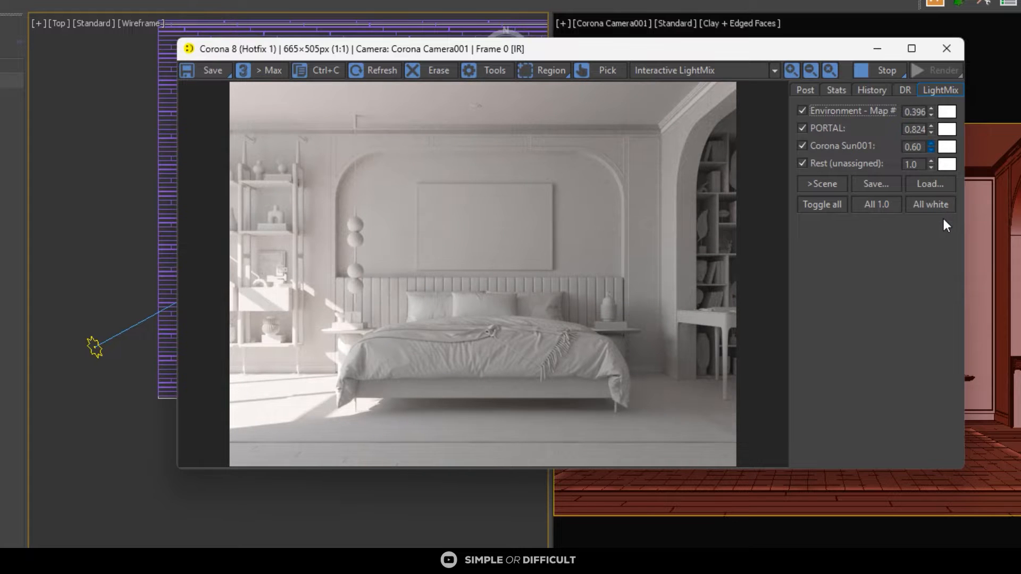
left_click(803, 145)
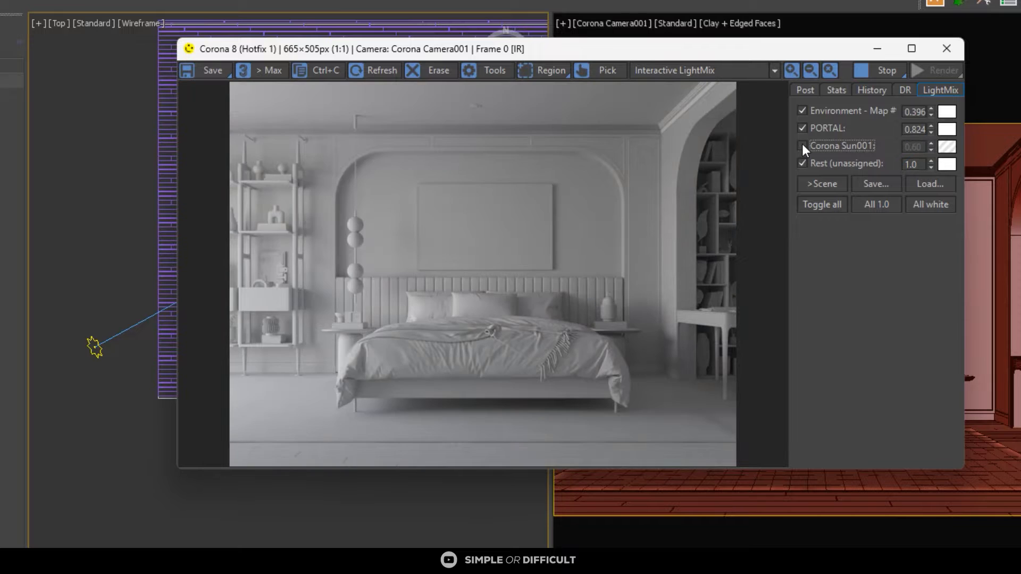
left_click(802, 146)
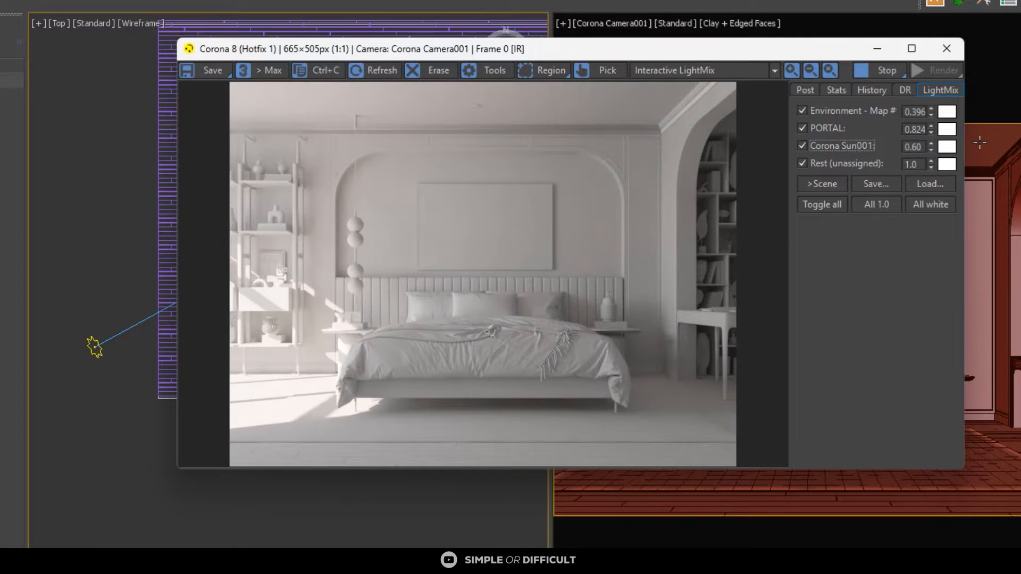
Step: Reset the Corona Sun001, PORTAL and Environment LightMix intensities to 1
left_click_drag(930, 148, 932, 134)
double_click(924, 146)
type("1")
double_click(917, 129)
type("1")
left_click(919, 114)
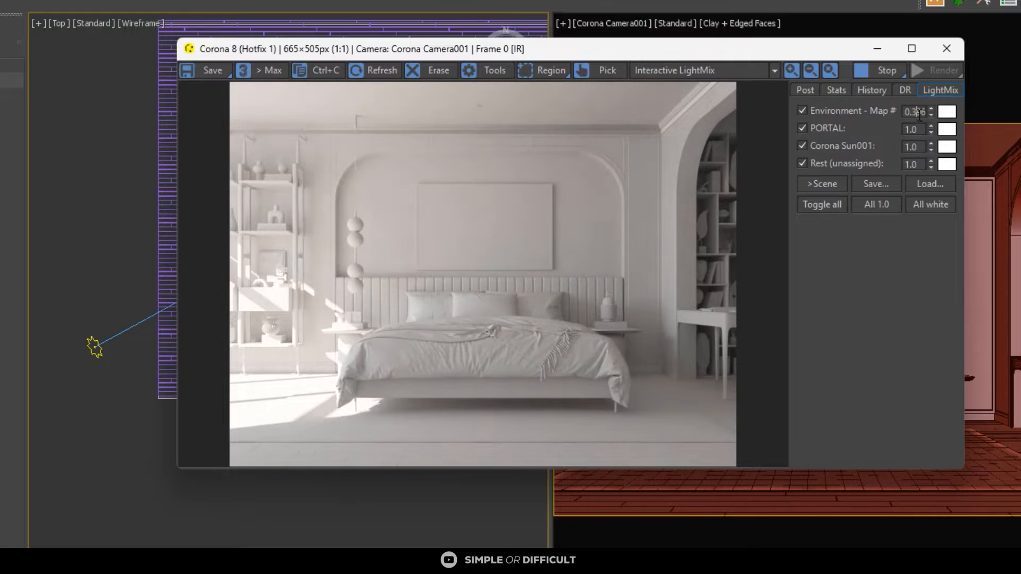
double_click(916, 112)
type("1")
left_click(912, 129)
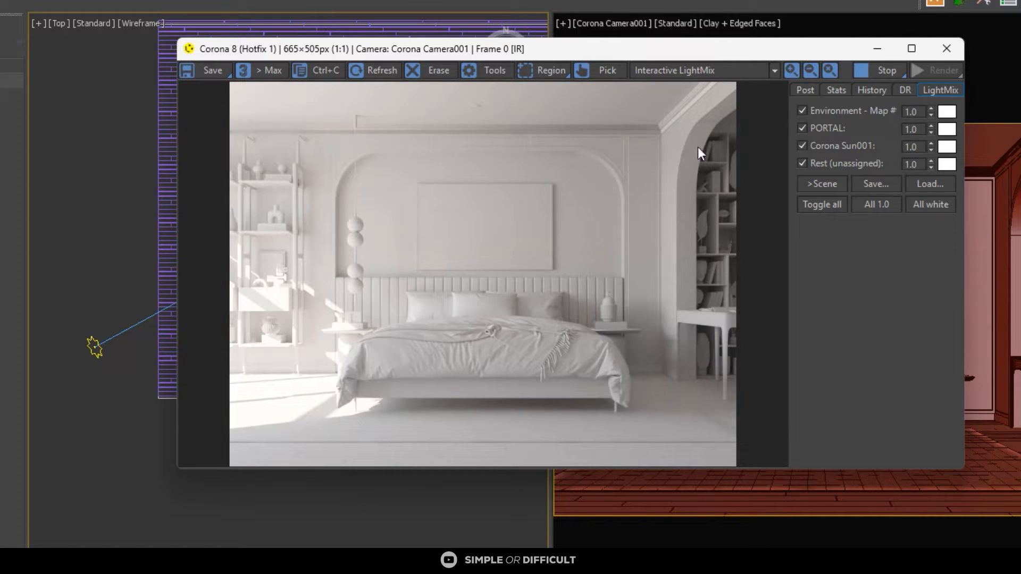
Step: Disable the Environment and Corona Sun001 LightMix layers, keep PORTAL enabled, and minimize the frame buffer
left_click(801, 111)
left_click(802, 128)
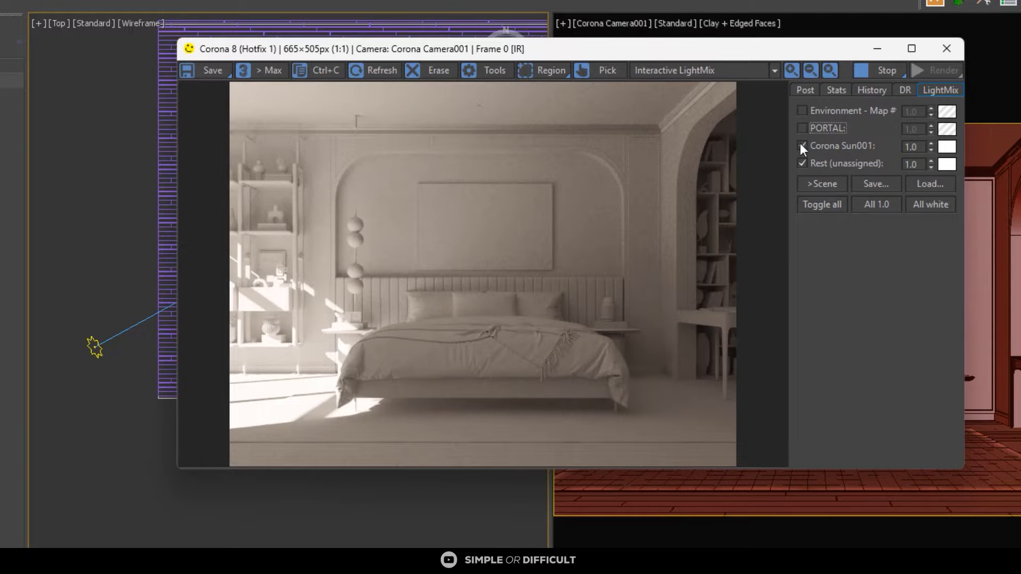
left_click(802, 145)
left_click(802, 143)
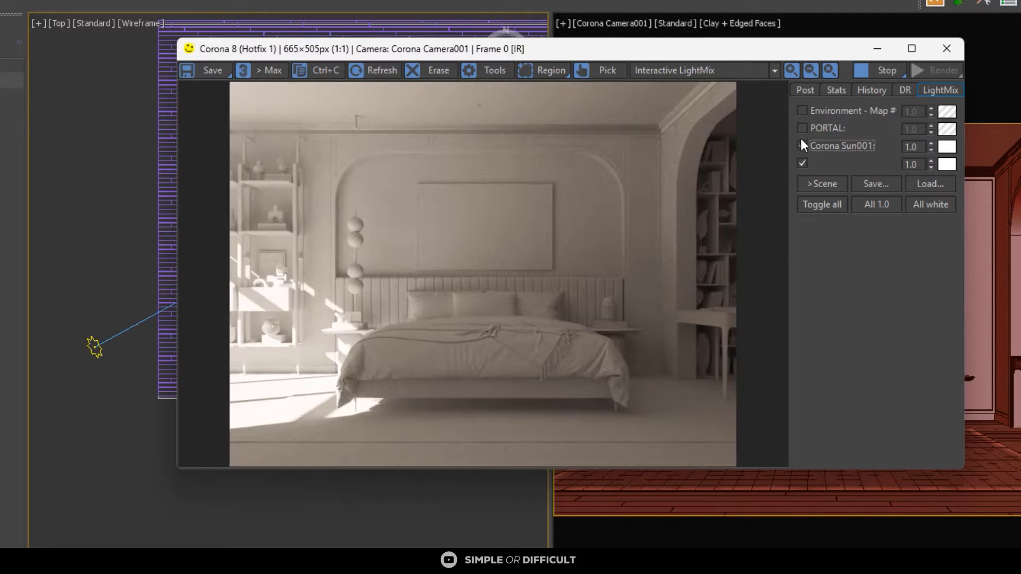
left_click(802, 142)
left_click(802, 128)
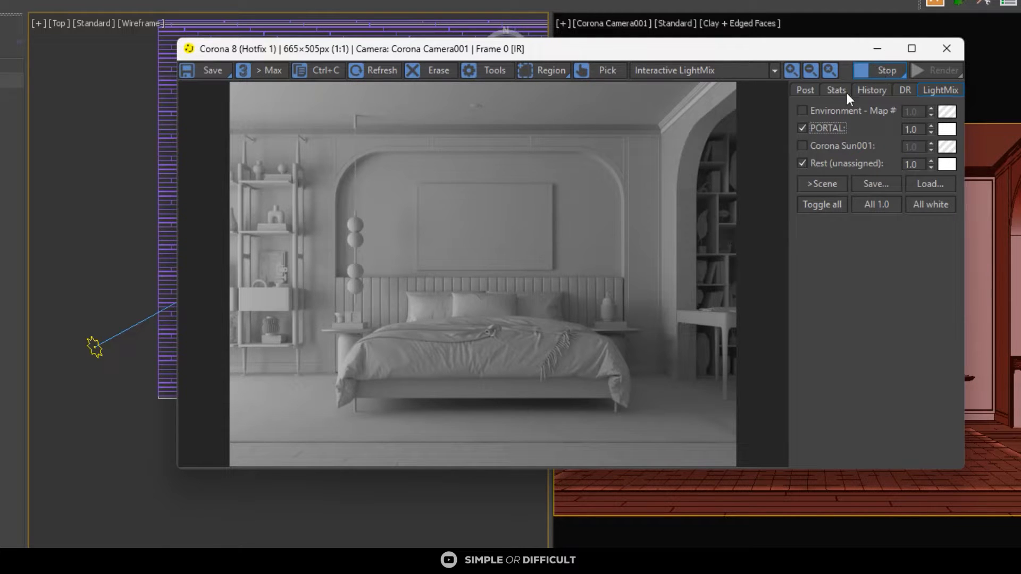
left_click(805, 91)
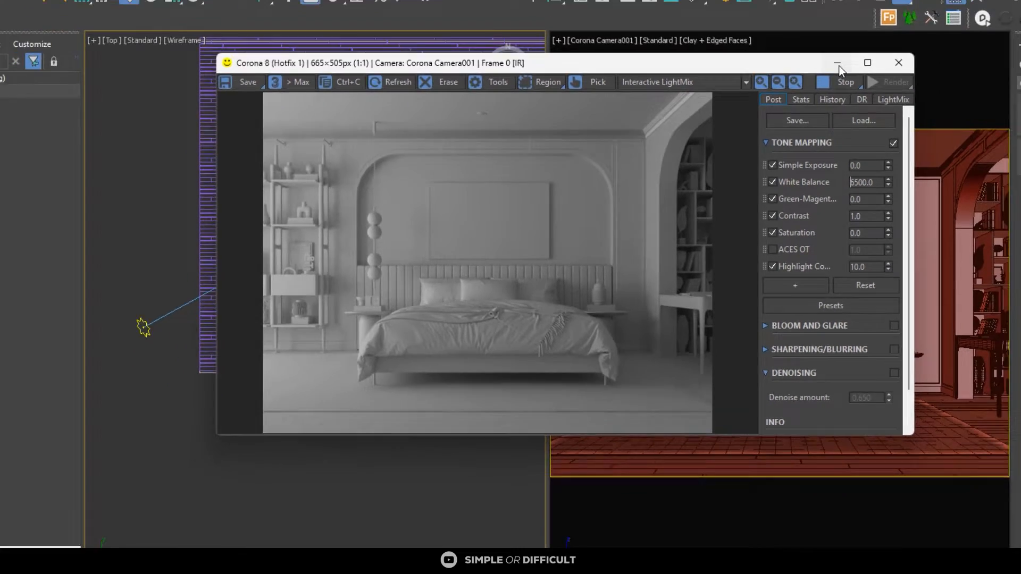
left_click(878, 50)
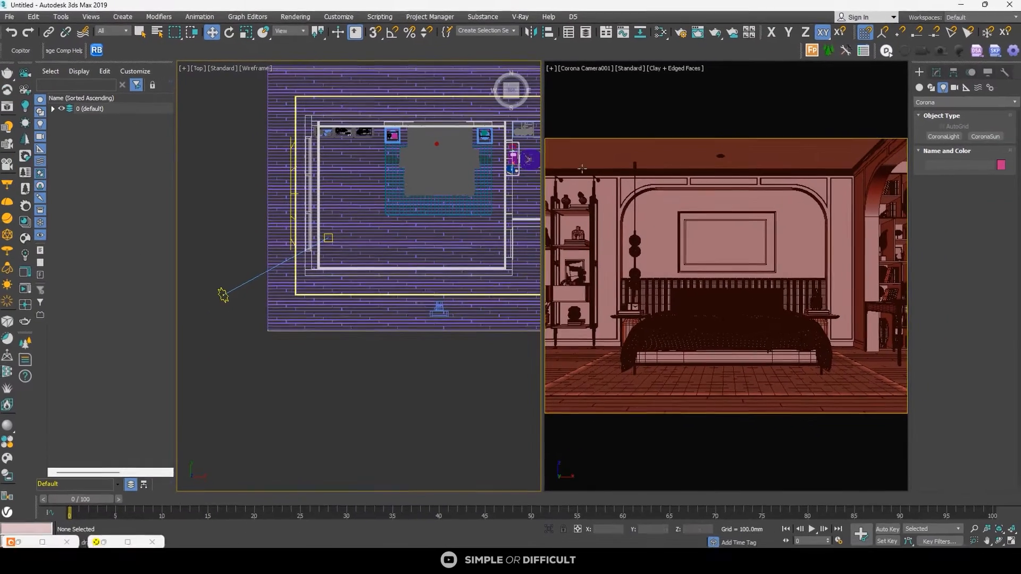
Step: Open the group of the nightstand near the desk and select the table lamp inside it
scroll(478, 156, "up", 4)
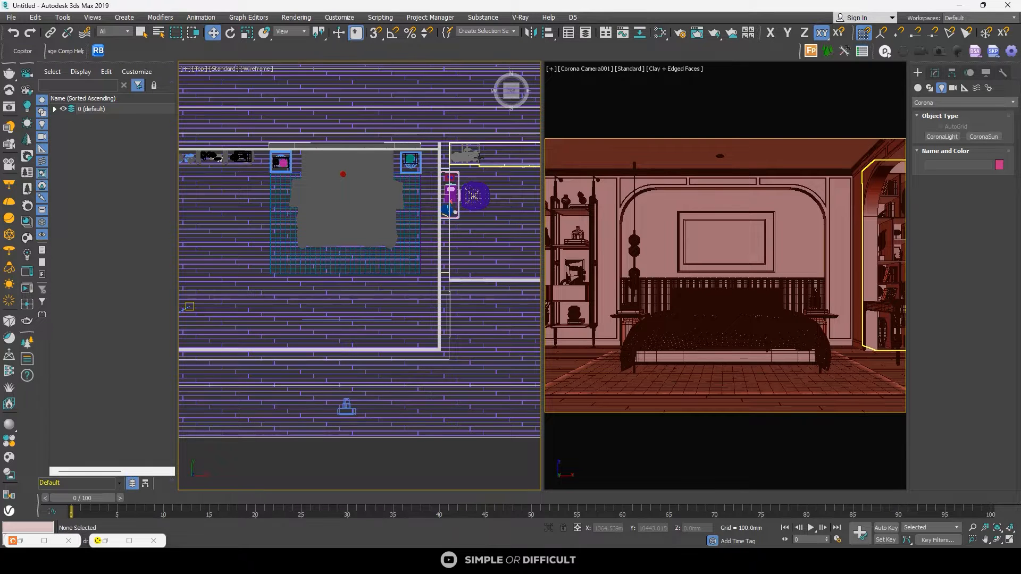
scroll(392, 167, "down", 4)
scroll(394, 166, "up", 2)
scroll(431, 195, "up", 10)
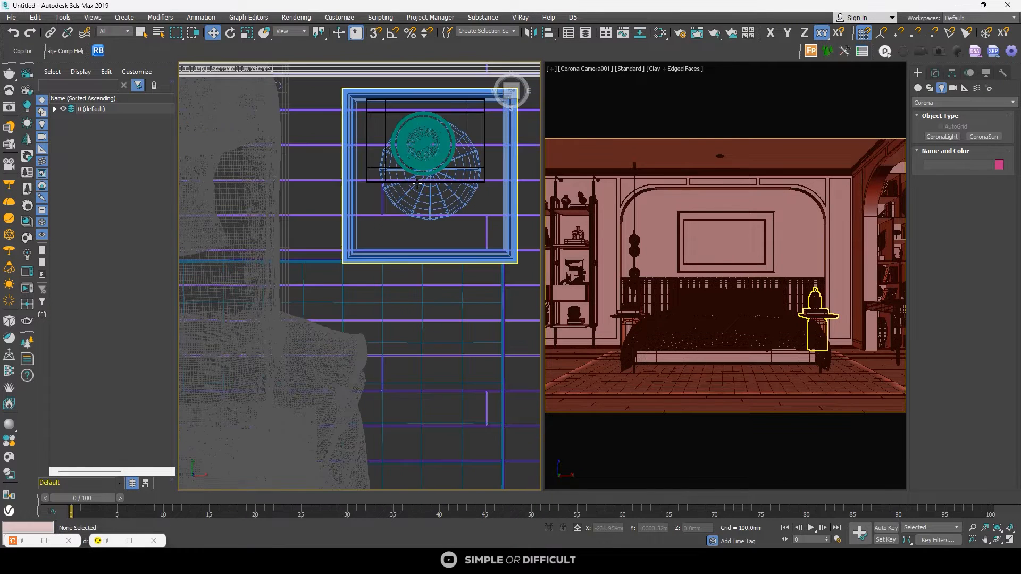
left_click(429, 150)
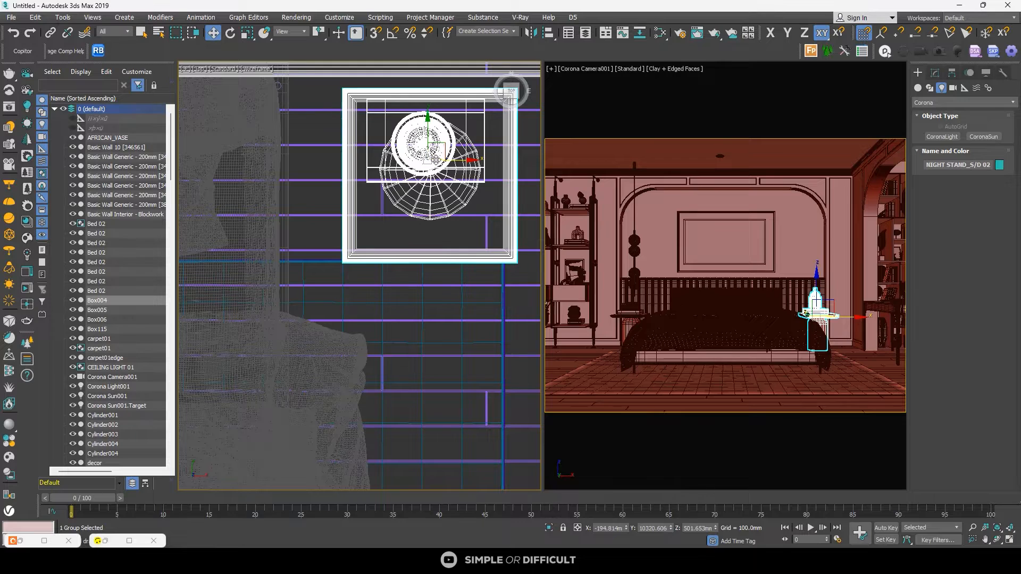
right_click(421, 144)
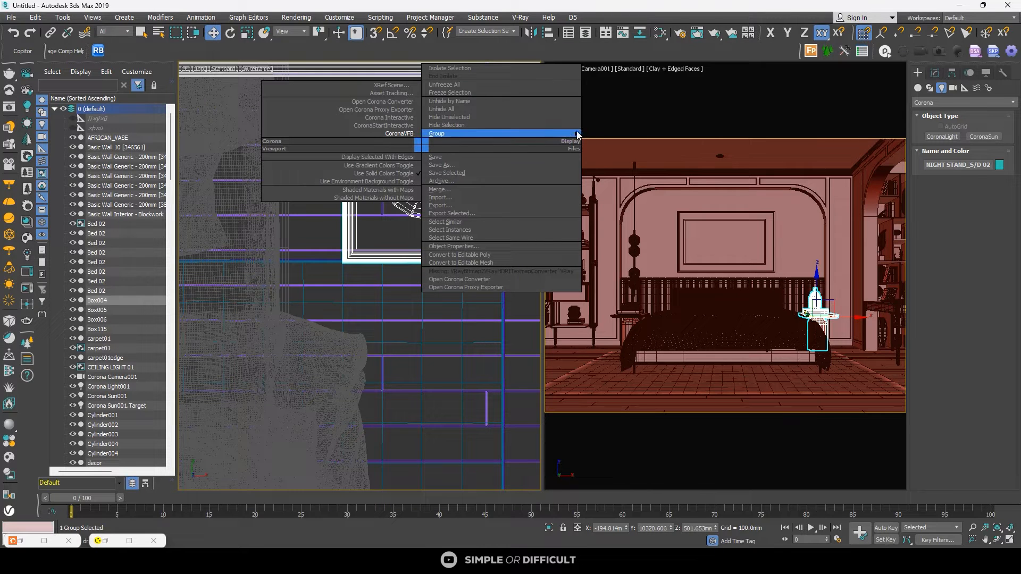
mouse_move(563, 134)
left_click(621, 119)
left_click(421, 142)
scroll(420, 142, "down", 3)
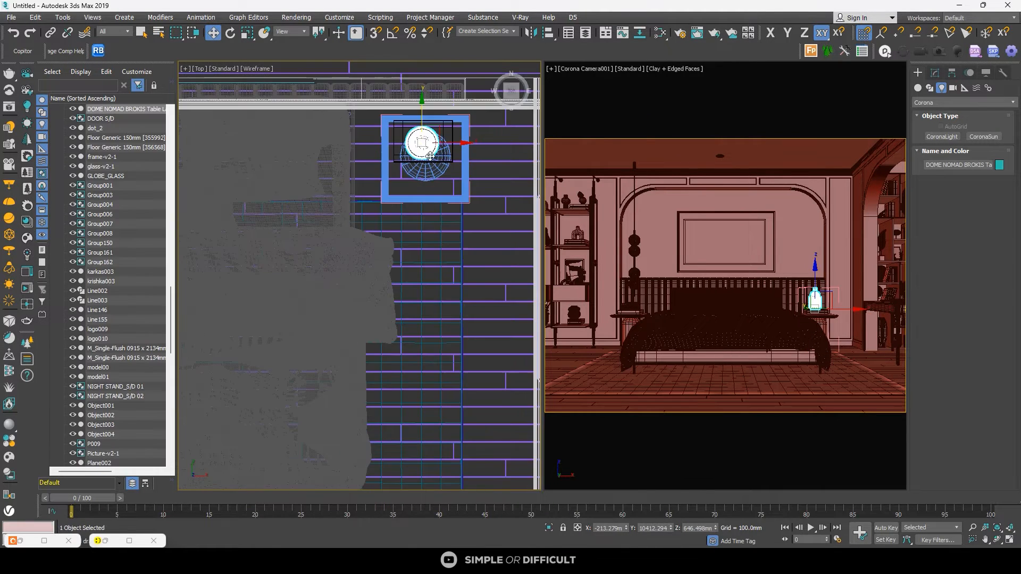
Step: Add the hanging pendant light to the selection and review the material override exclusions in the render scene settings
middle_click_drag(421, 142, 521, 155, "alt")
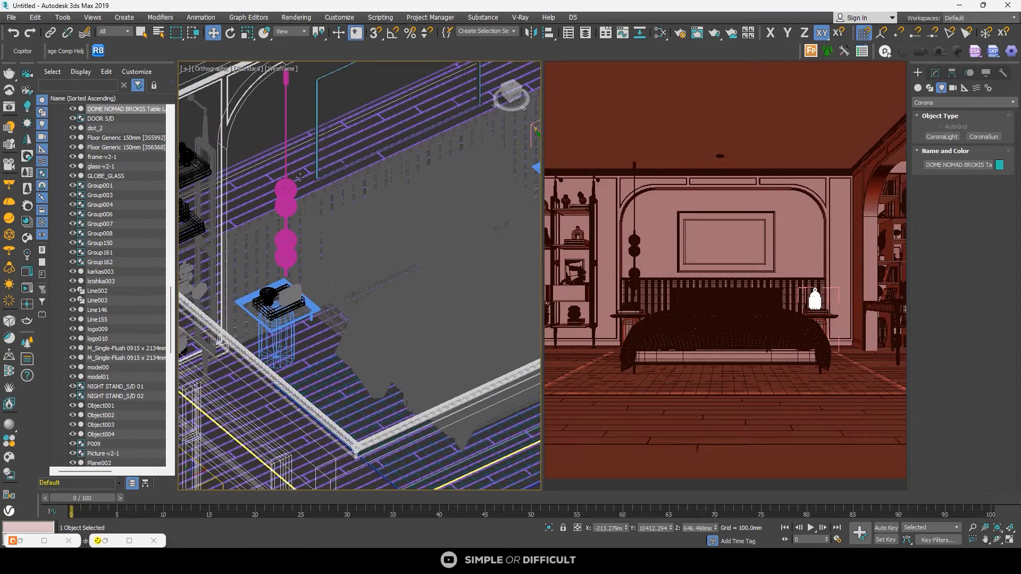
left_click(289, 190, "ctrl")
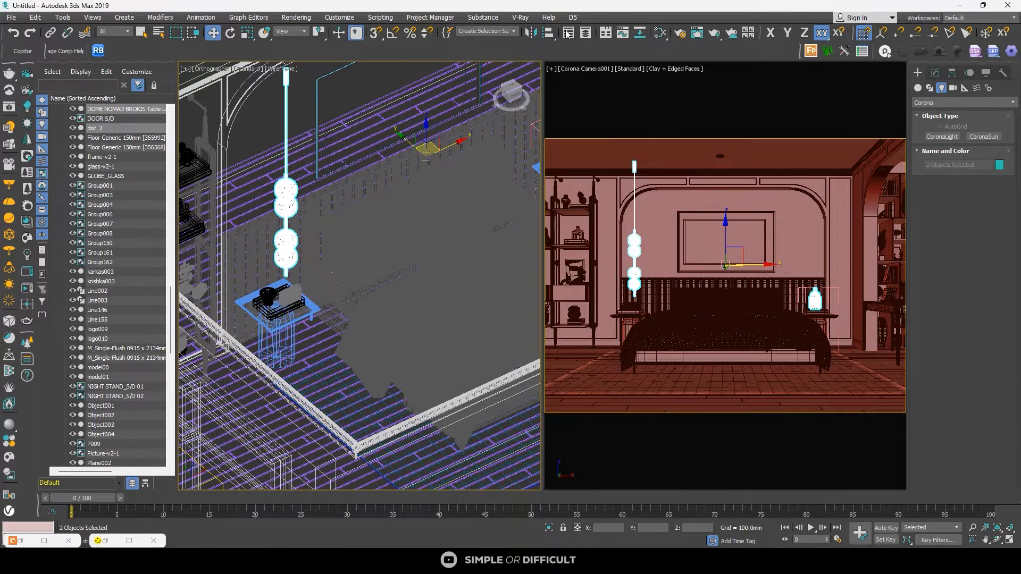
left_click(681, 34)
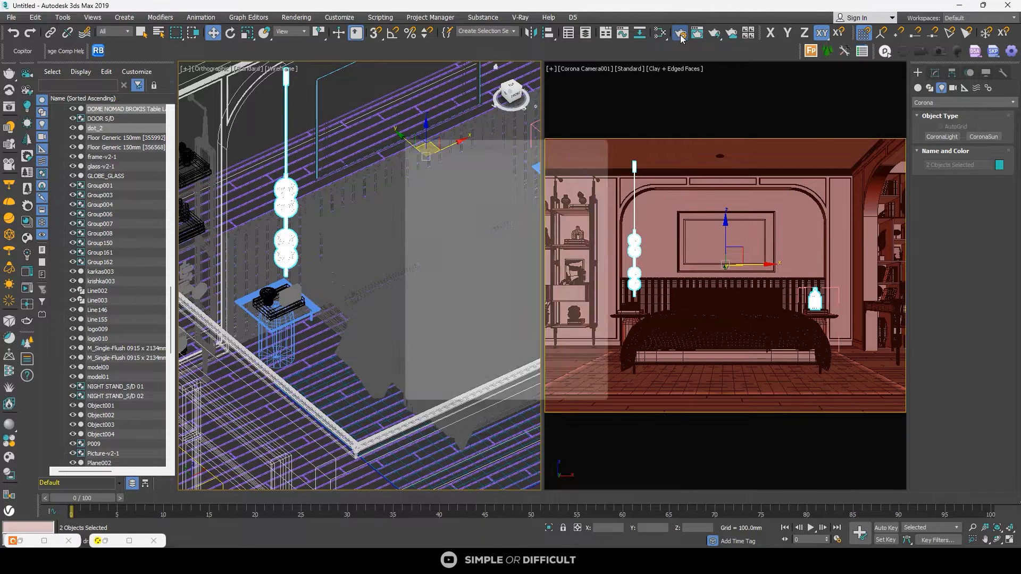
left_click(624, 197)
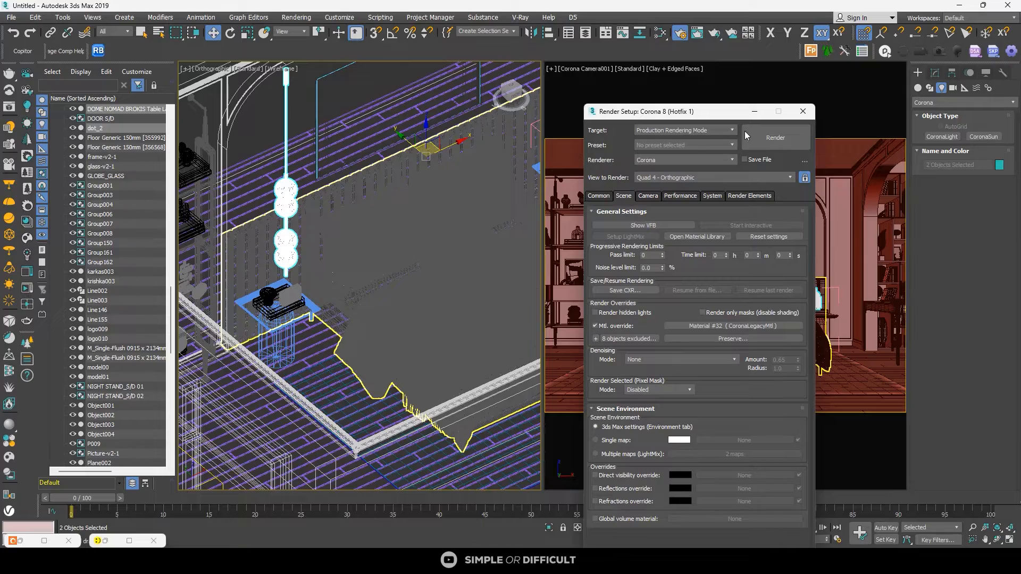
left_click(803, 111)
Step: Select the round ceiling light above the bed and inspect it up close
scroll(411, 149, "down", 5)
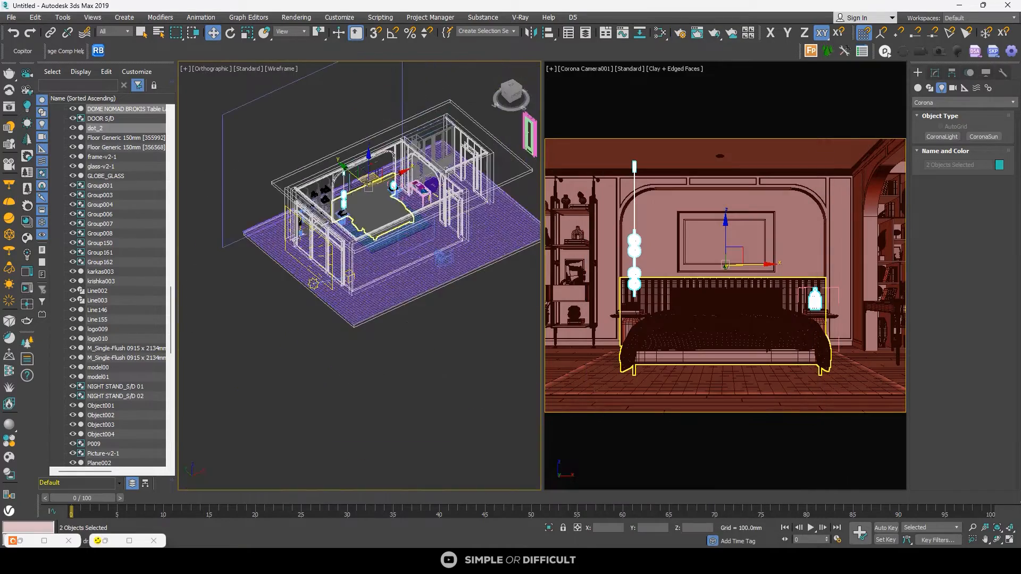
scroll(351, 135, "up", 4)
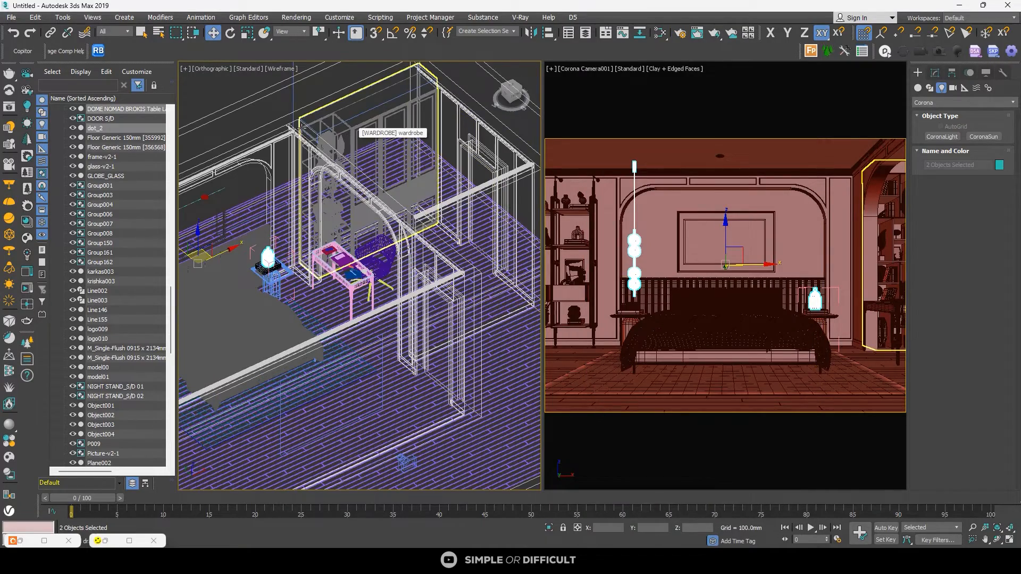
scroll(367, 119, "up", 4)
scroll(423, 163, "down", 6)
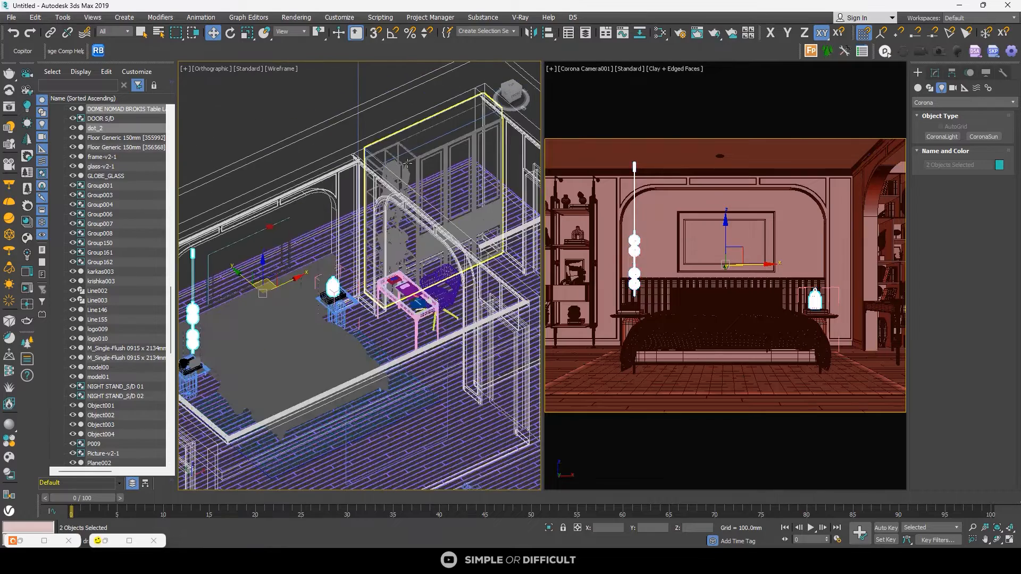
left_click(323, 215)
scroll(308, 213, "up", 2)
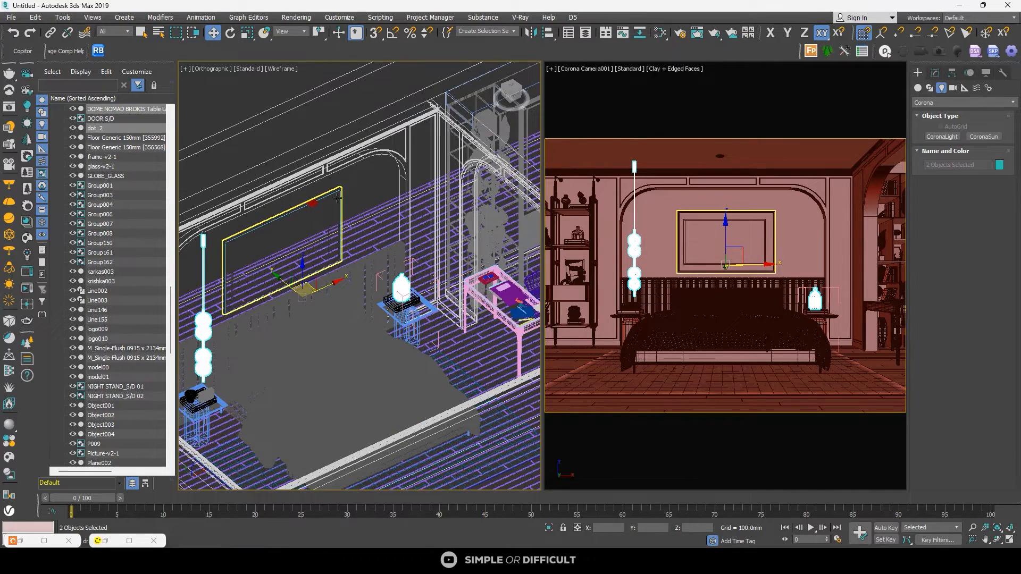
left_click(312, 204)
scroll(306, 206, "up", 3)
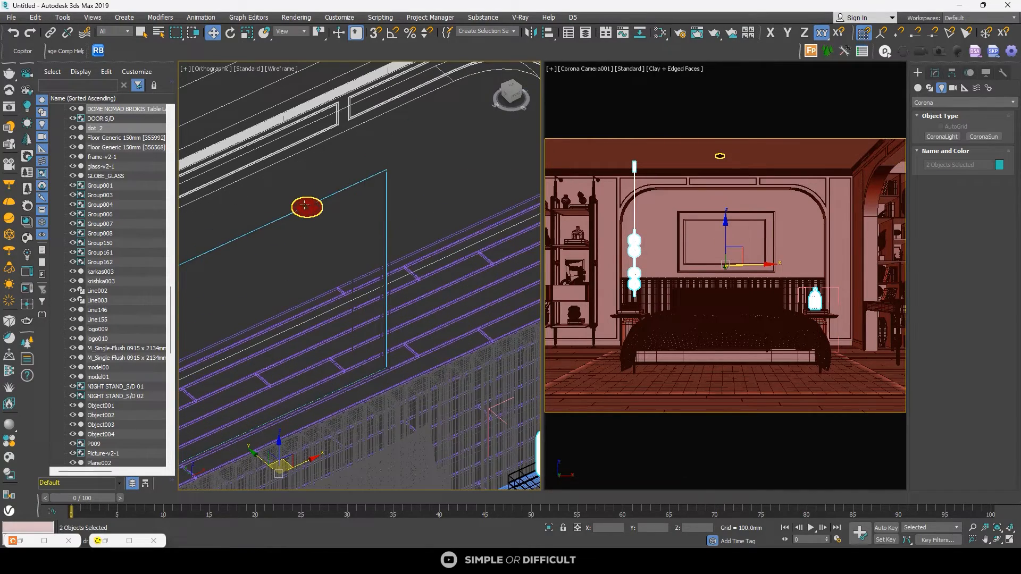
left_click(304, 207)
scroll(324, 197, "down", 4)
scroll(331, 195, "up", 4)
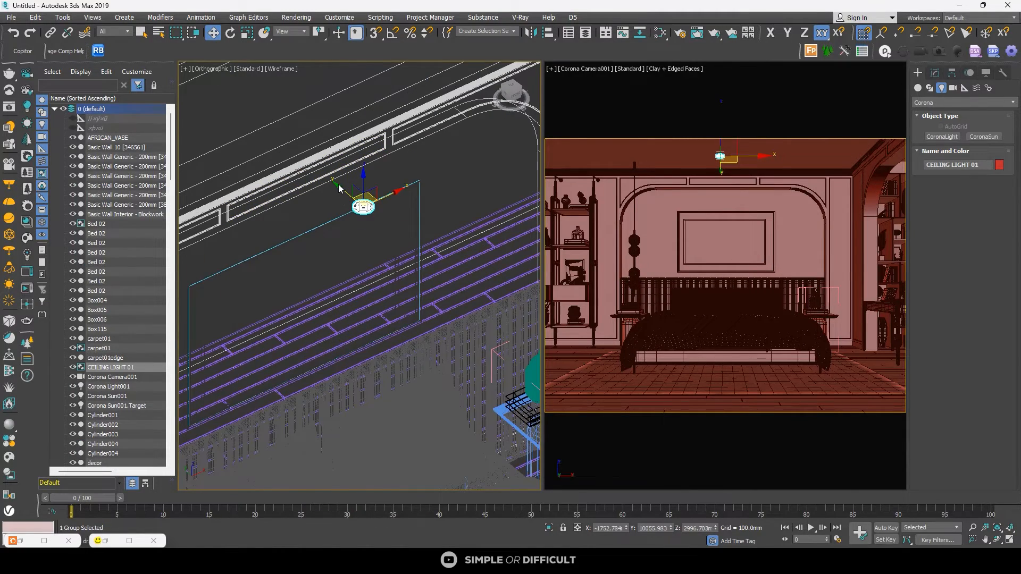
scroll(339, 187, "up", 3)
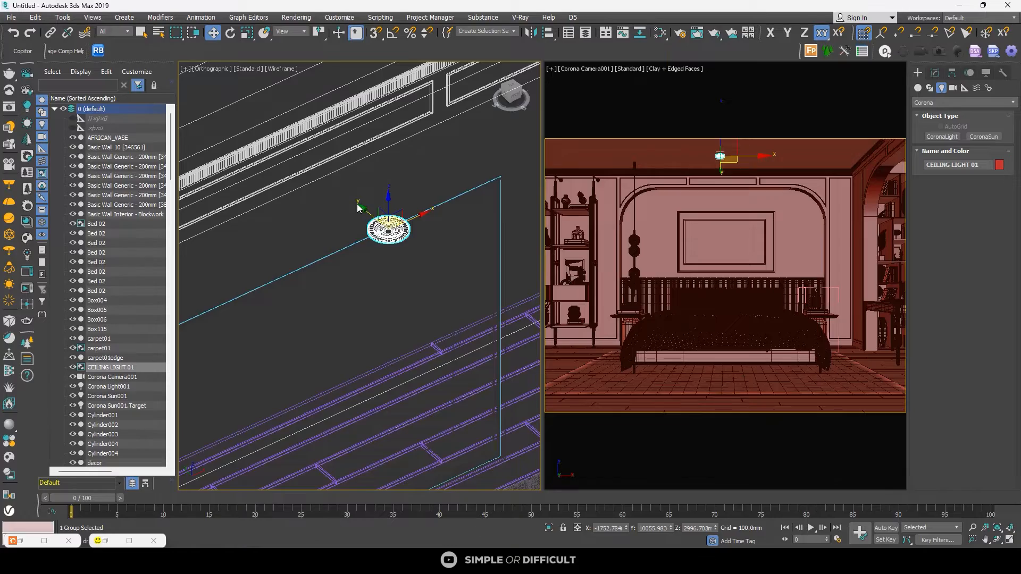
scroll(358, 208, "down", 6)
Step: Select the pendant light hanging over the other nightstand and inspect the construction of its globes
scroll(360, 208, "up", 8)
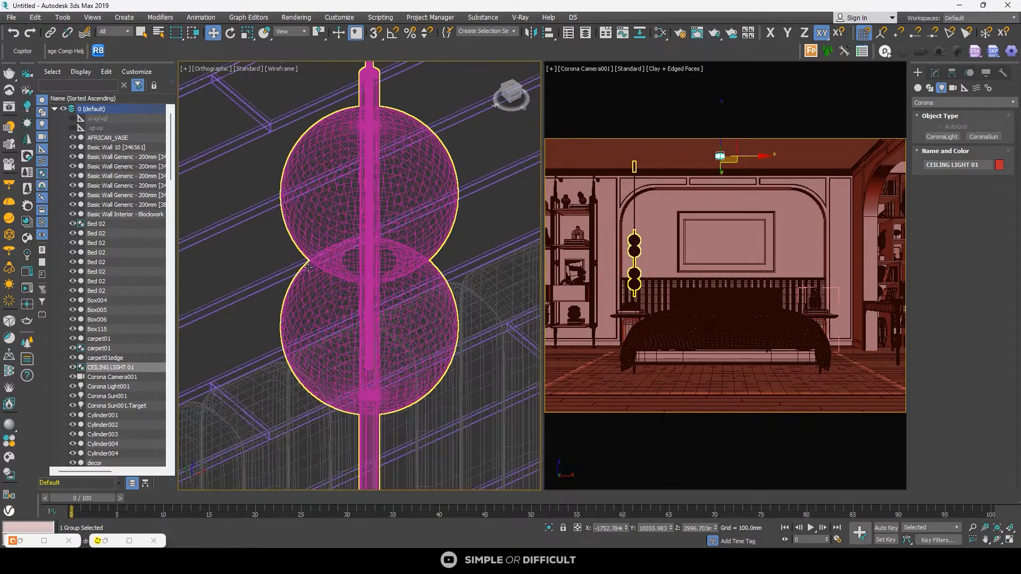
scroll(340, 207, "down", 5)
scroll(344, 273, "up", 4)
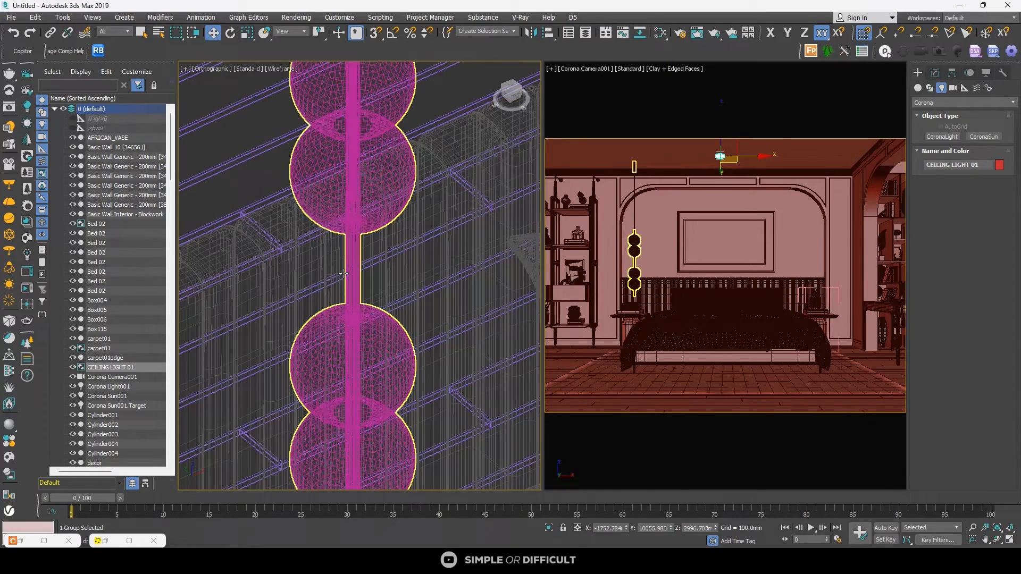
left_click(344, 217)
scroll(351, 229, "down", 5)
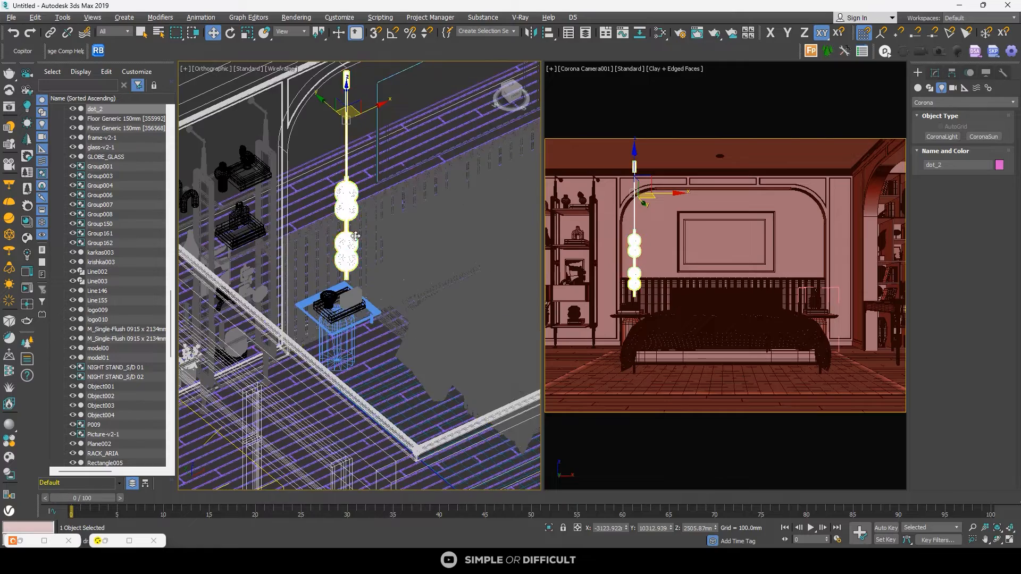
middle_click_drag(356, 236, 346, 219, "alt")
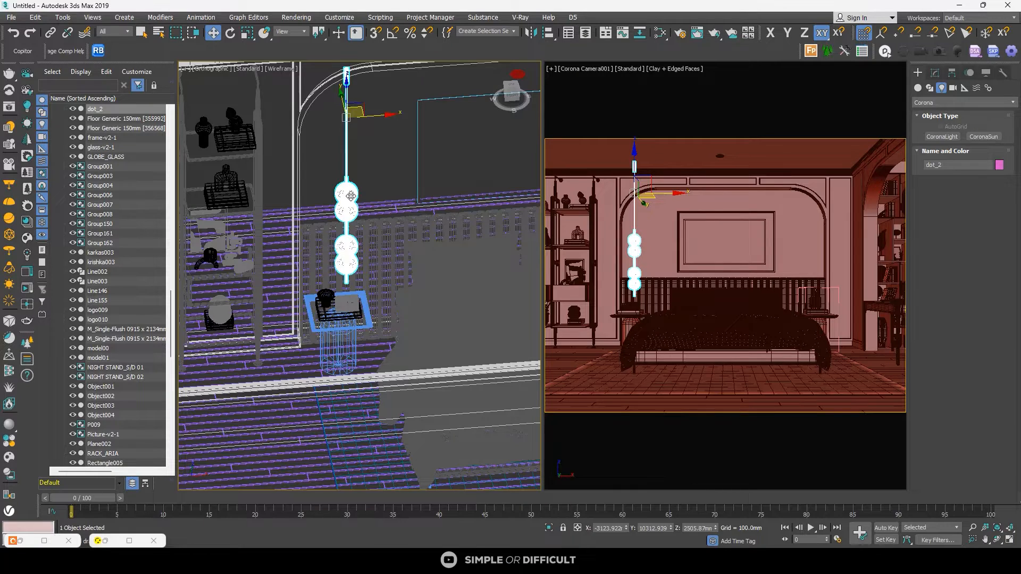
scroll(351, 196, "up", 4)
scroll(362, 178, "up", 3)
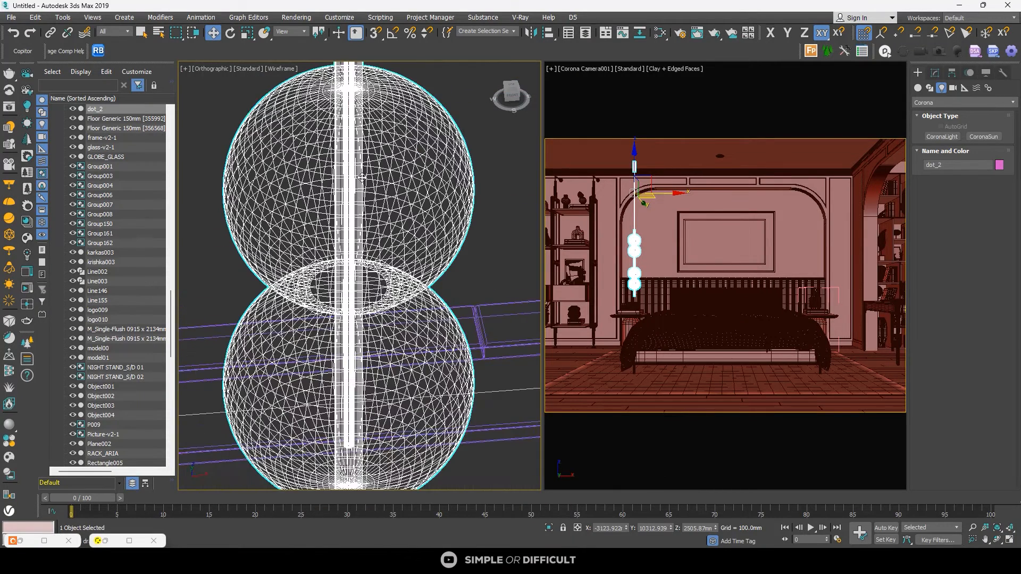
scroll(362, 181, "down", 5)
scroll(359, 177, "down", 12)
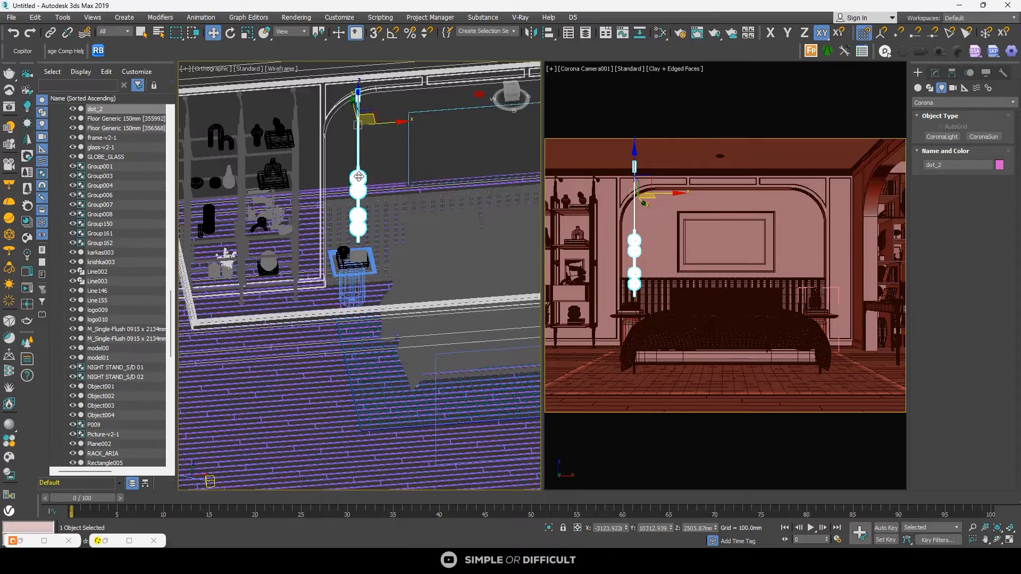
Step: Restore the frame buffer and examine the pendant light's globes in the interactive render
left_click(130, 541)
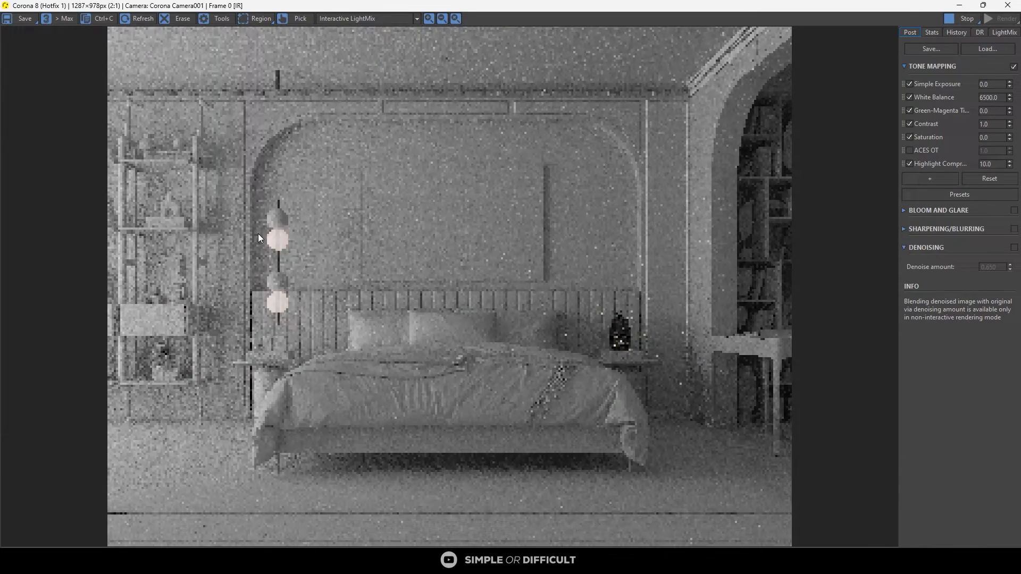
scroll(257, 234, "up", 8)
scroll(399, 207, "down", 8)
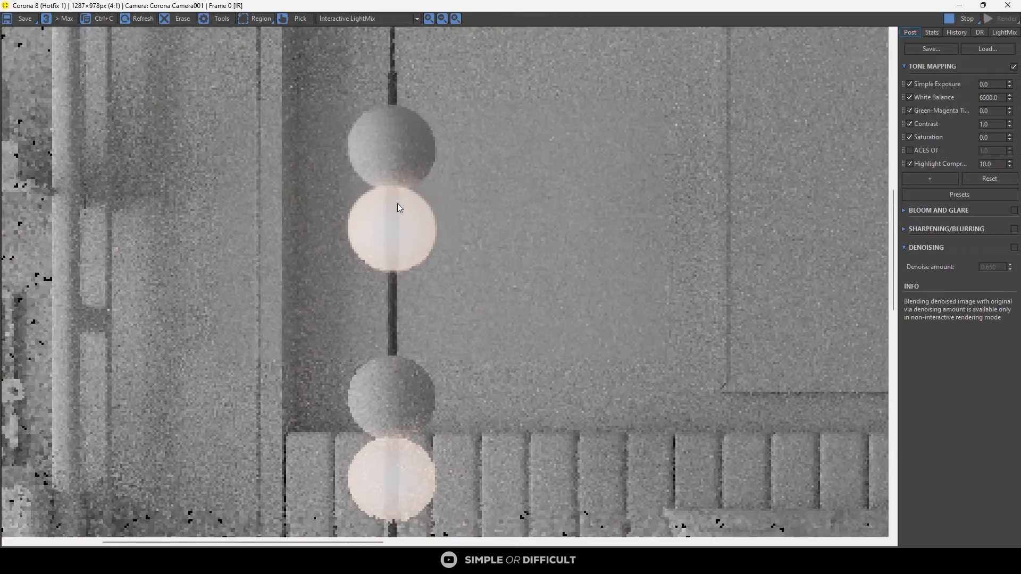
scroll(281, 236, "up", 8)
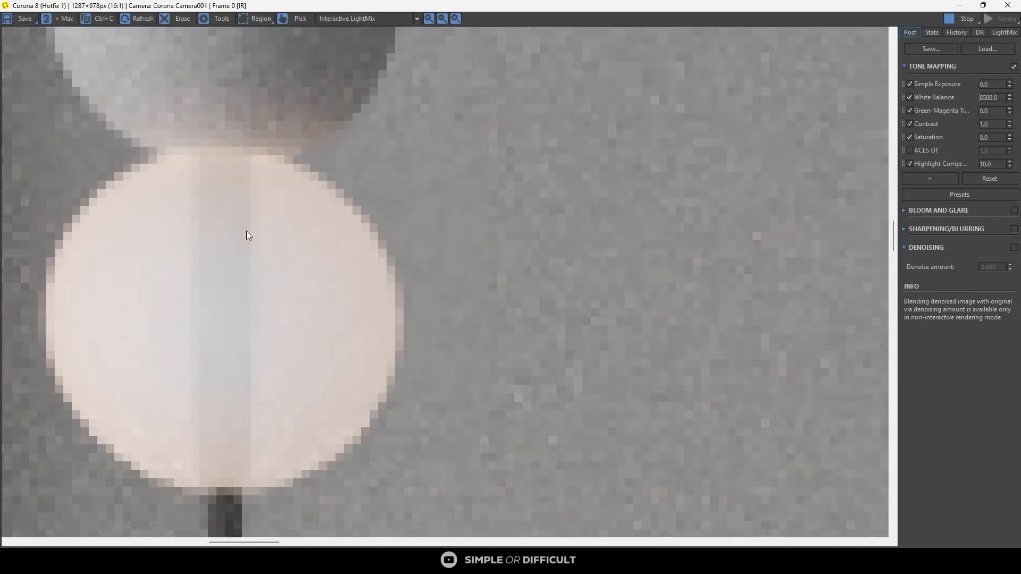
scroll(254, 231, "down", 4)
scroll(261, 225, "down", 2)
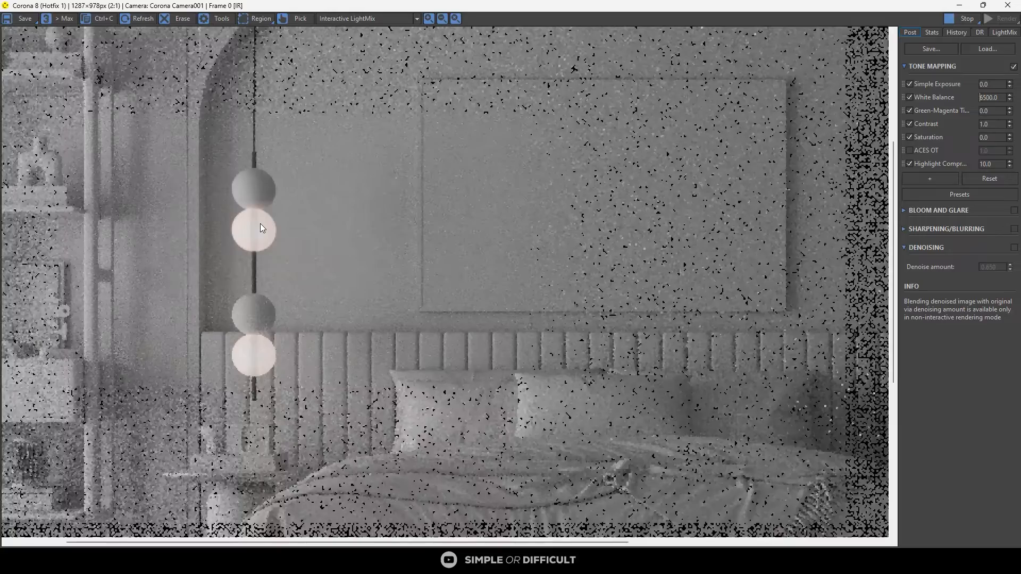
scroll(261, 225, "down", 2)
scroll(272, 232, "up", 2)
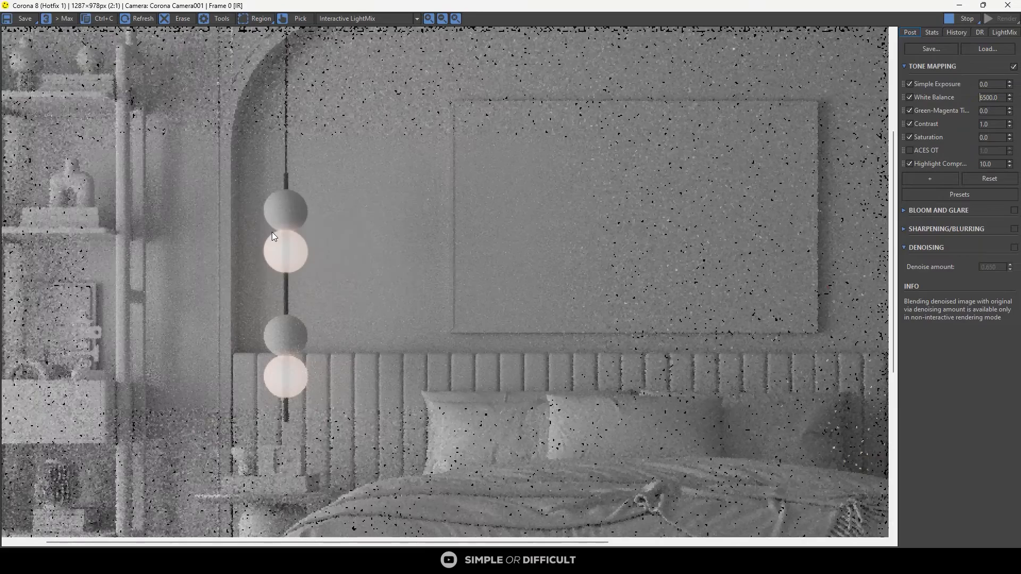
scroll(273, 232, "down", 2)
Step: Examine the bedside table lamp in the render and compare it with the pendant light's globes
scroll(634, 344, "up", 10)
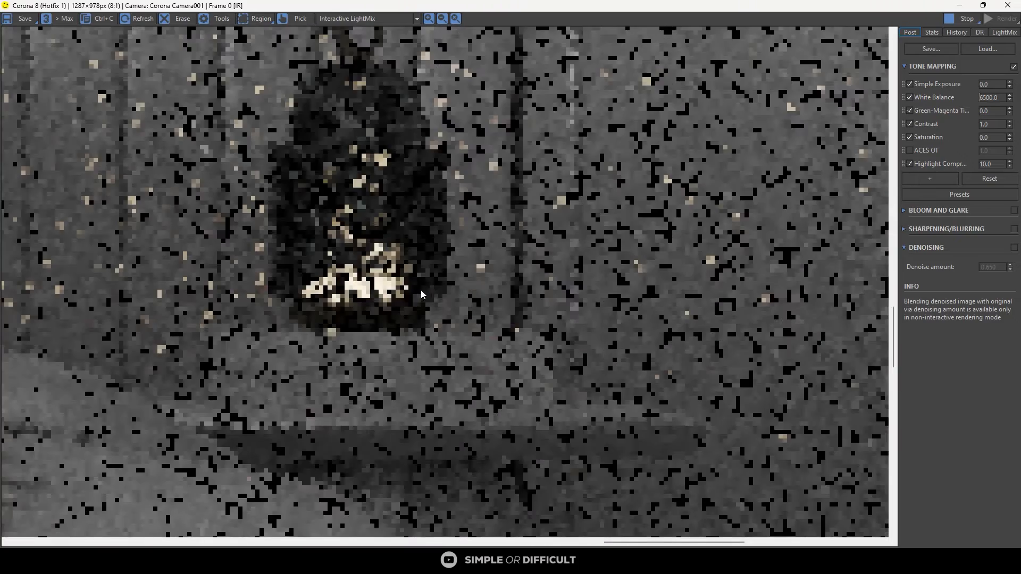
scroll(398, 279, "down", 1)
scroll(479, 269, "down", 1)
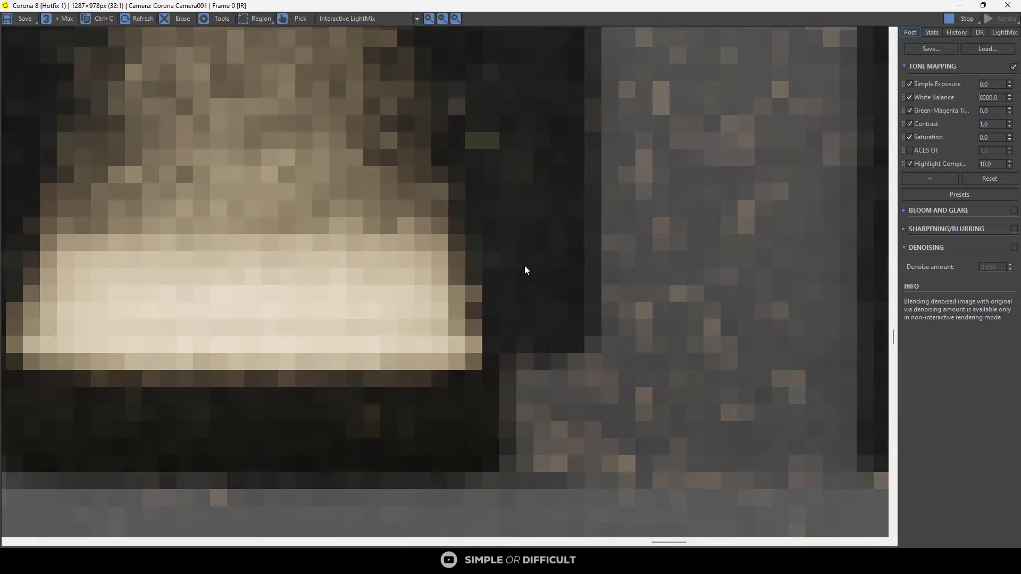
scroll(525, 266, "down", 2)
scroll(547, 266, "down", 1)
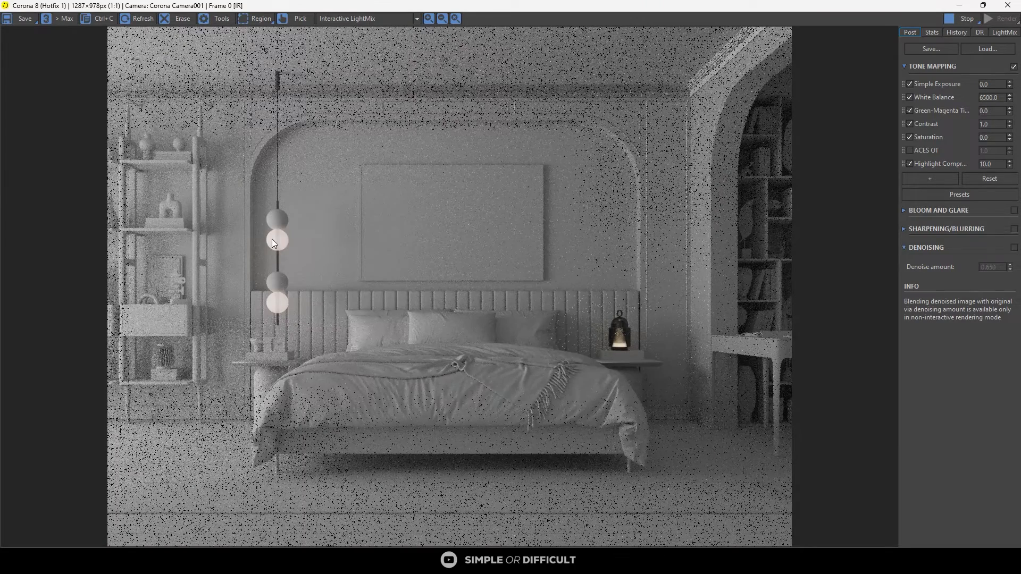
scroll(273, 243, "up", 1)
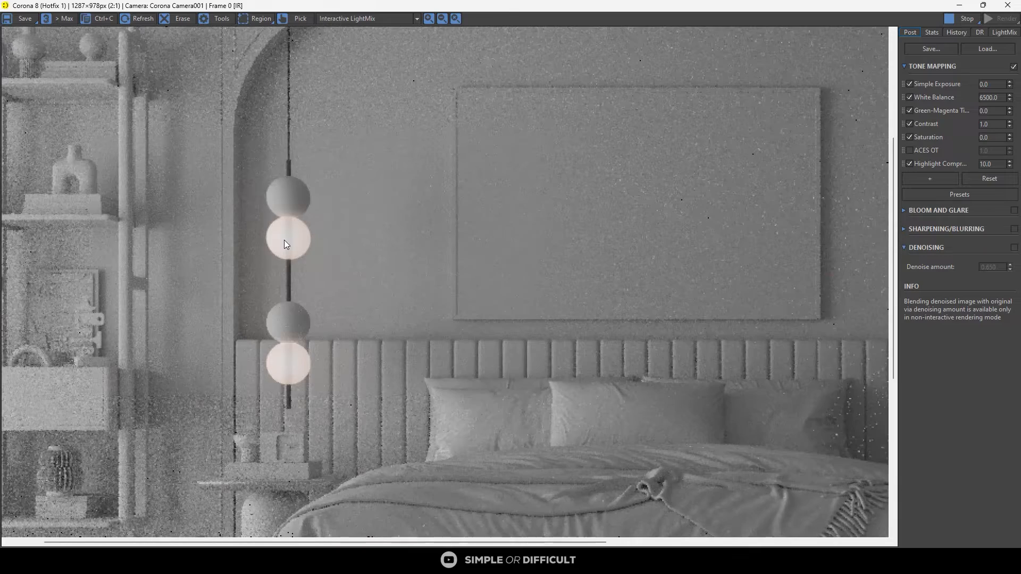
scroll(286, 244, "up", 1)
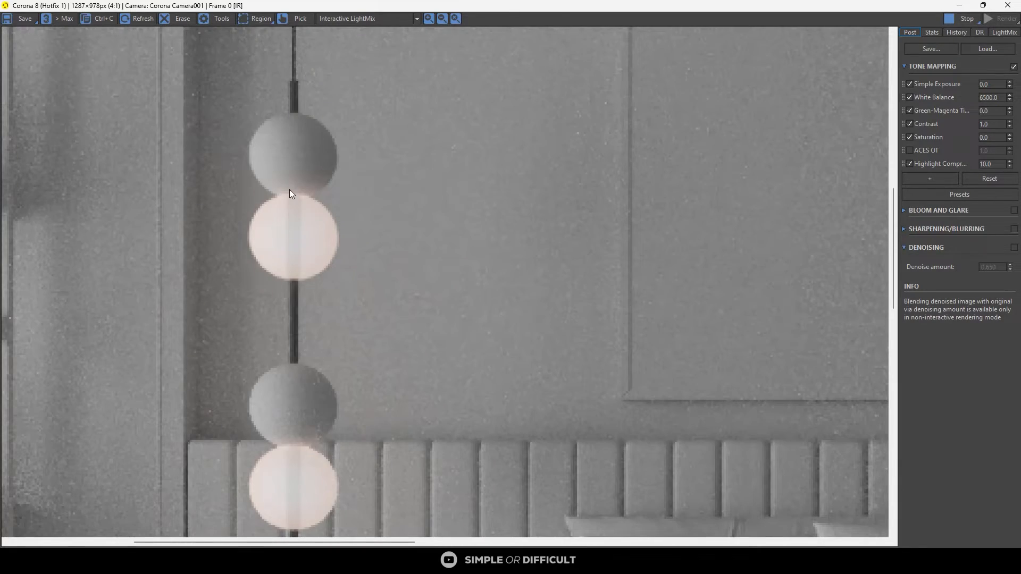
scroll(295, 208, "down", 2)
scroll(273, 231, "up", 1)
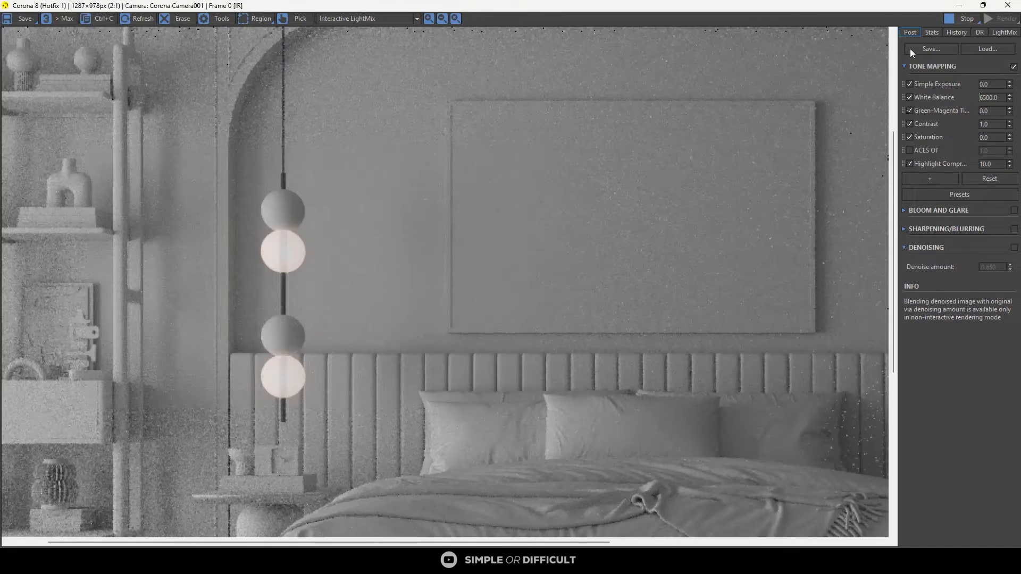
Step: Stop the interactive rendering, minimize the frame buffer, and bring the pendant light into close view in the scene
left_click(952, 18)
left_click(959, 5)
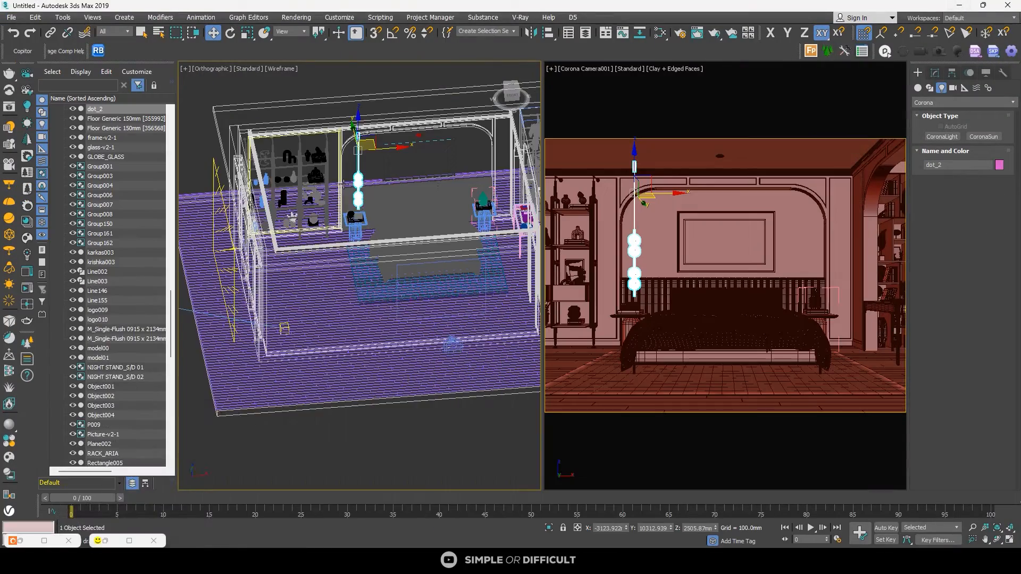
scroll(359, 179, "up", 5)
scroll(359, 178, "down", 9)
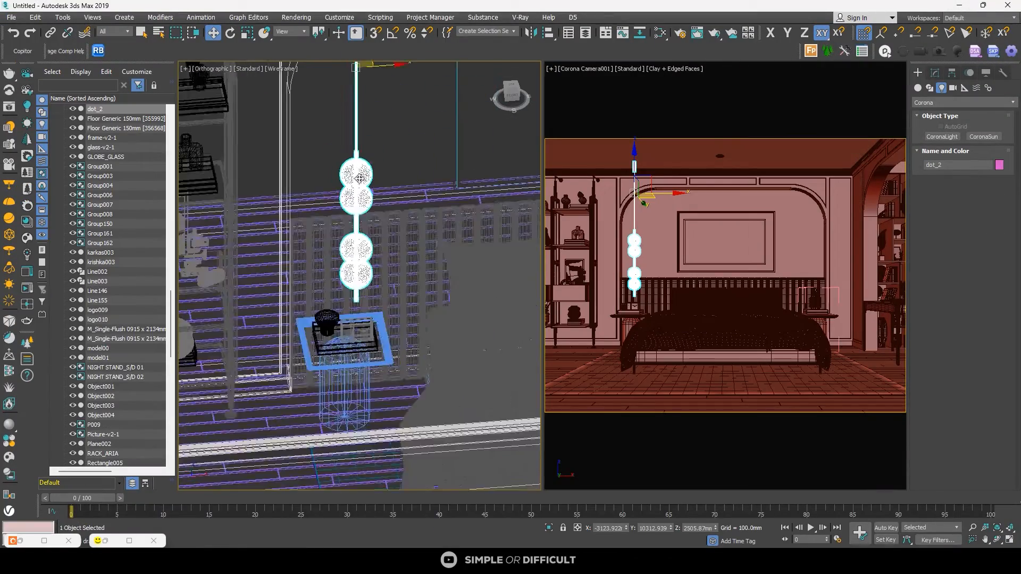
Step: Clear the selection, open the Slate Material Editor and sample the pendant light's material into the node view
key("ctrl+d")
scroll(396, 191, "up", 6)
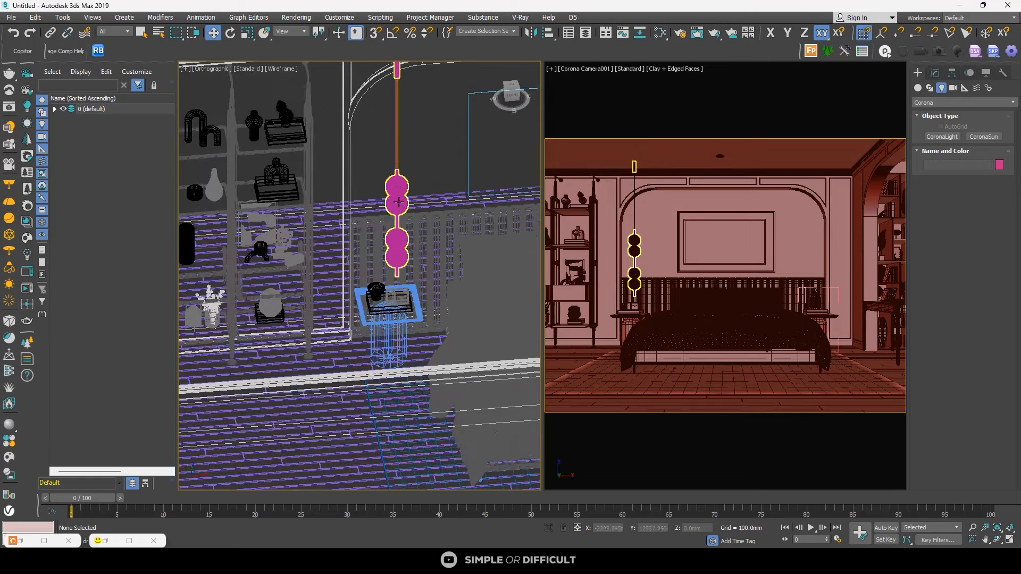
scroll(396, 190, "down", 4)
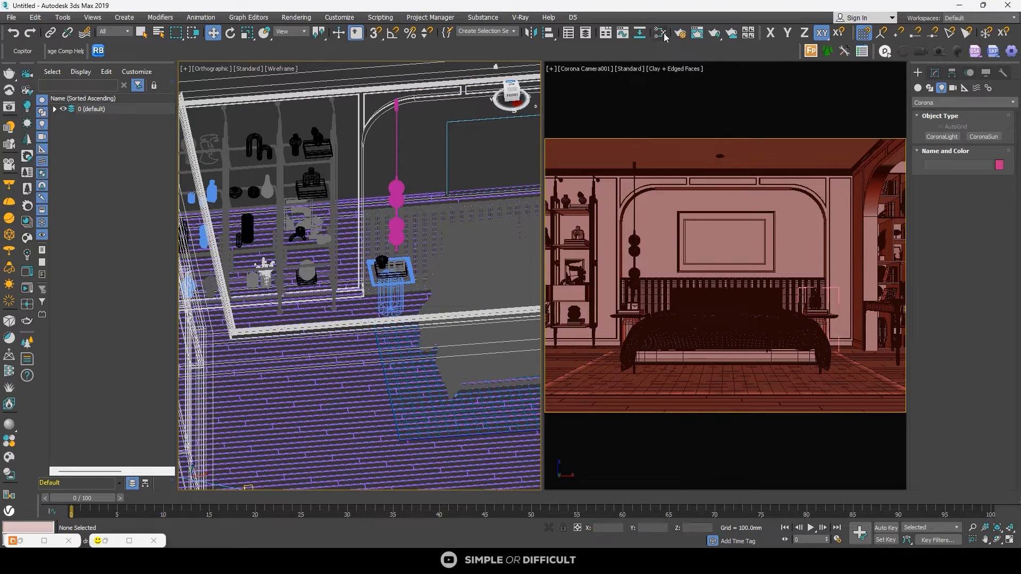
key("m")
left_click_drag(393, 131, 812, 60)
left_click(533, 85)
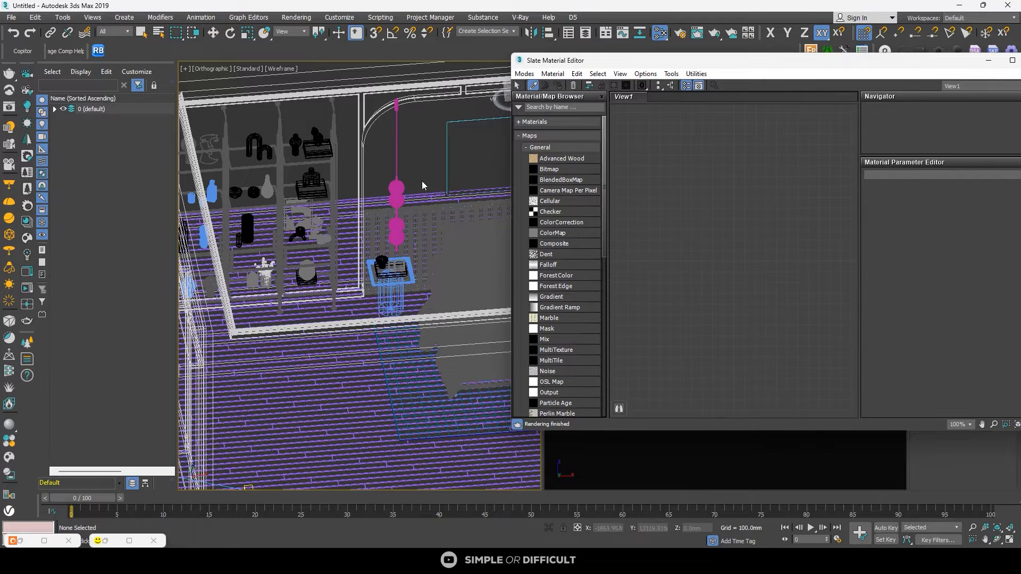
scroll(403, 188, "up", 4)
left_click(397, 210)
scroll(716, 228, "down", 5)
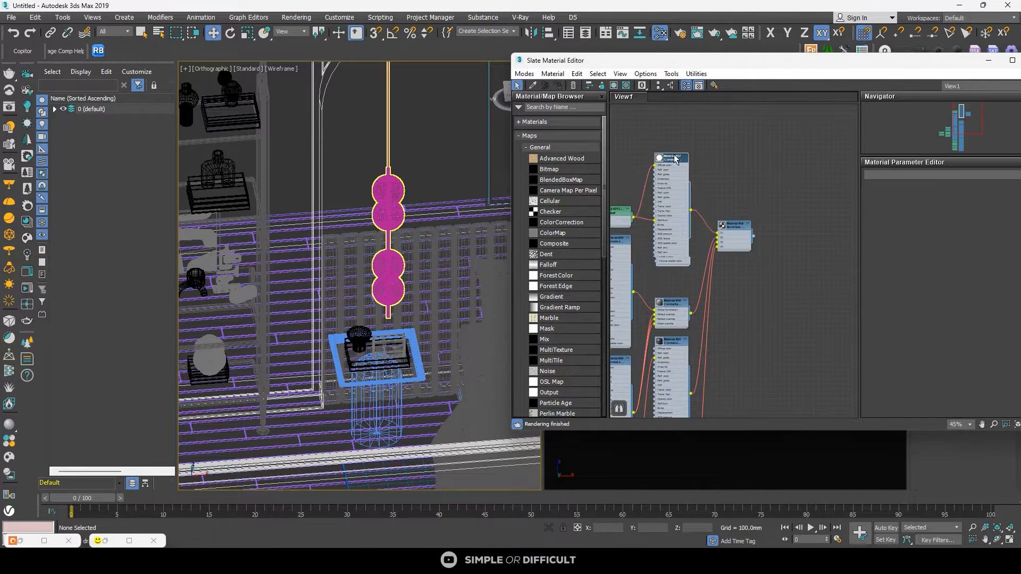
Step: Examine the sub-materials feeding the pendant's multi-material, including Material #58 and Material #61, and enlarge Material #58's preview
scroll(671, 301, "up", 7)
scroll(656, 295, "up", 3)
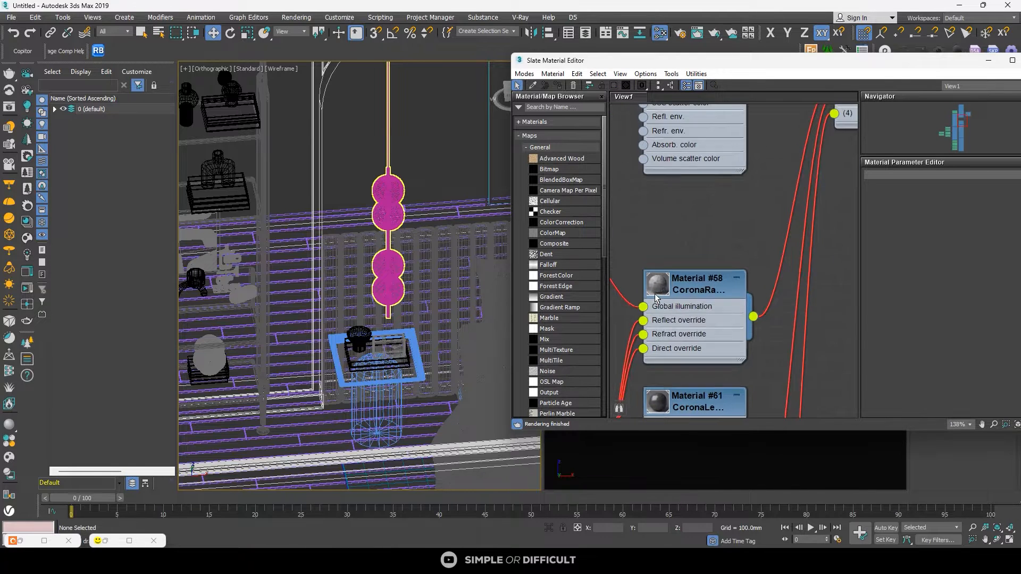
left_click_drag(691, 278, 708, 191)
double_click(685, 224)
scroll(708, 190, "down", 5)
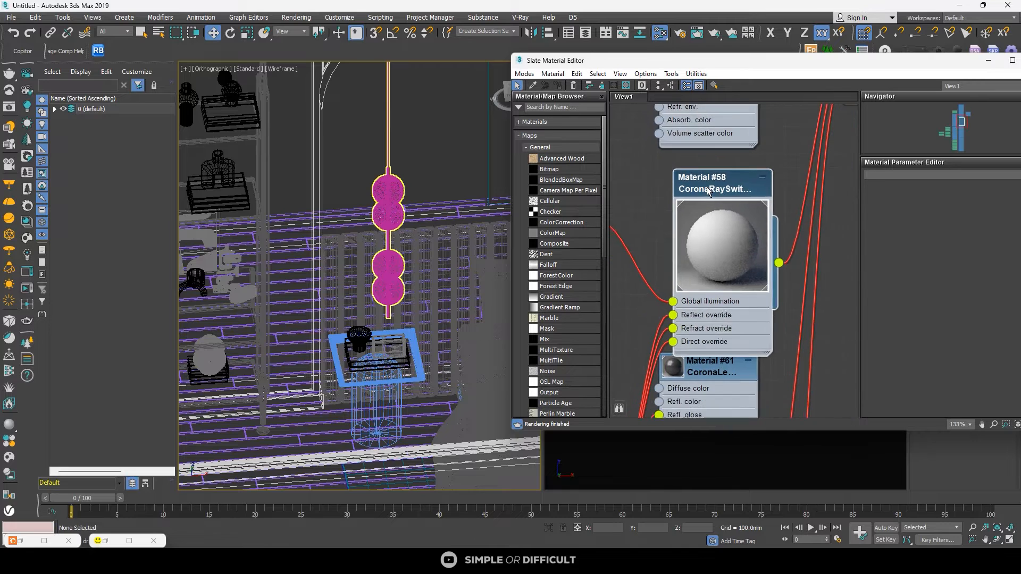
left_click(717, 369)
scroll(744, 319, "down", 5)
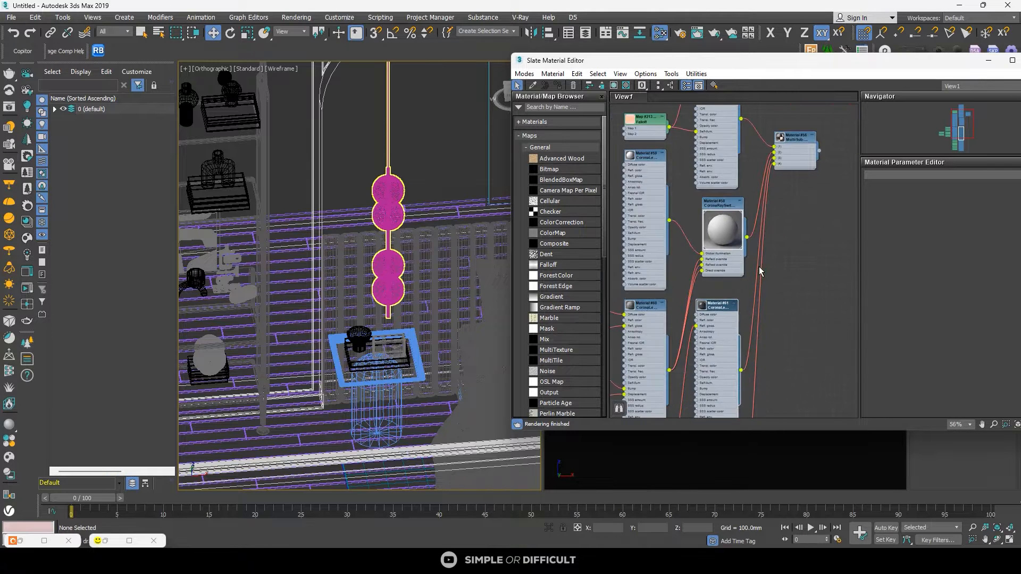
left_click_drag(757, 301, 760, 333)
Step: Select the pendant light and enter the Element level of its Editable Poly, moving the material editor clear of the lamp
left_click(392, 193)
right_click(392, 194)
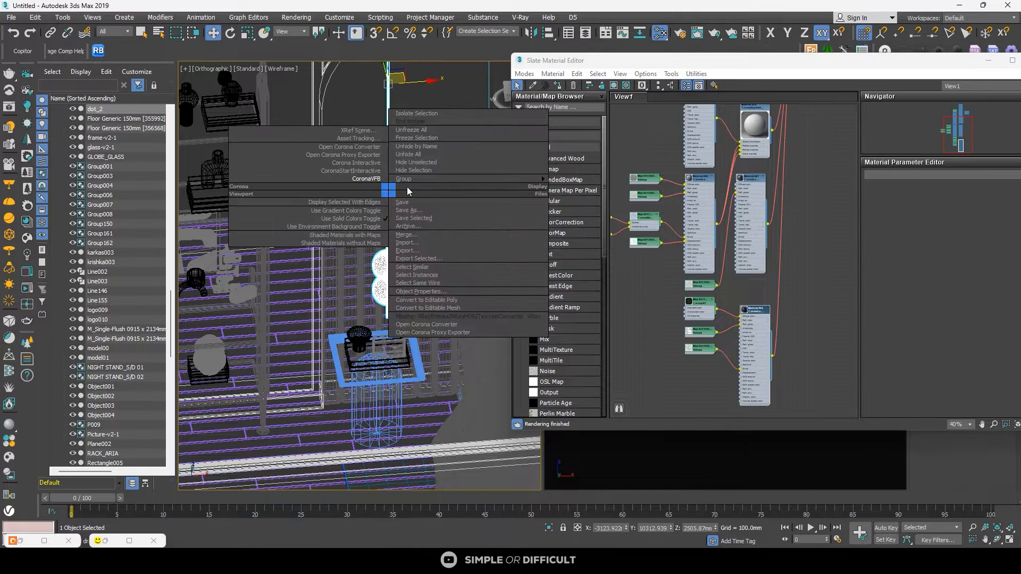
mouse_move(530, 185)
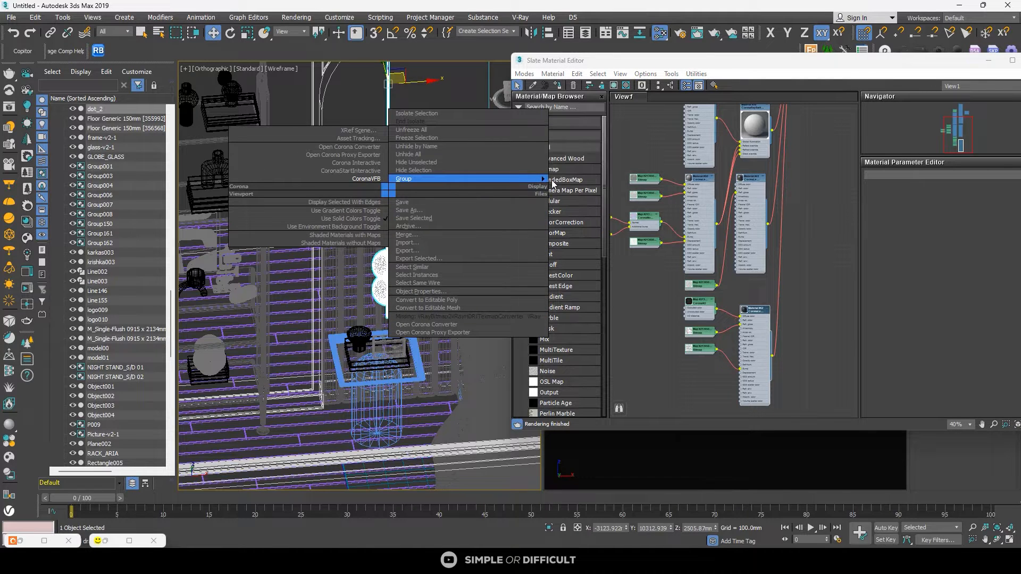
left_click(454, 94)
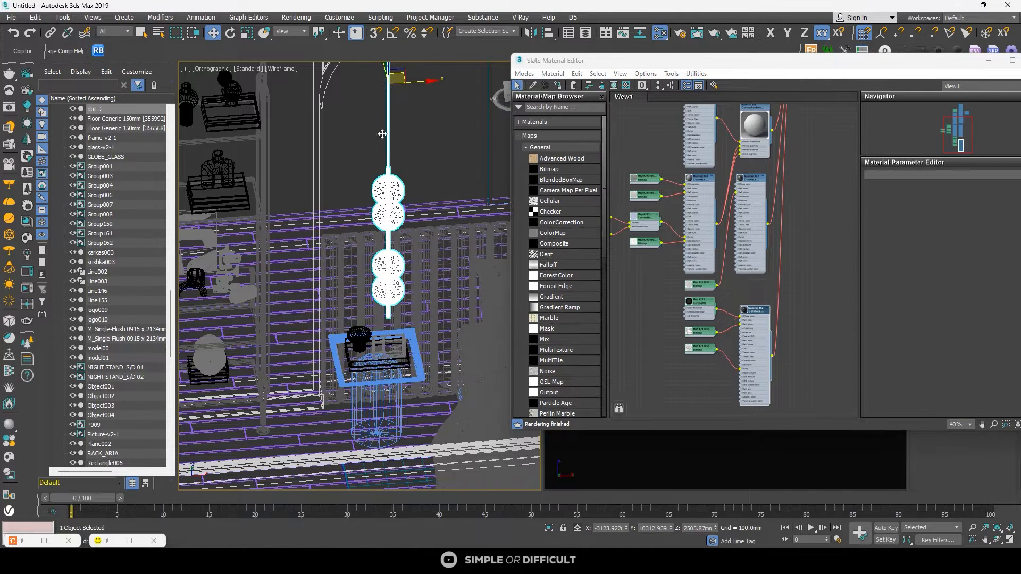
scroll(369, 151, "down", 5)
left_click_drag(728, 72, 580, 139)
left_click(937, 73)
left_click(987, 281)
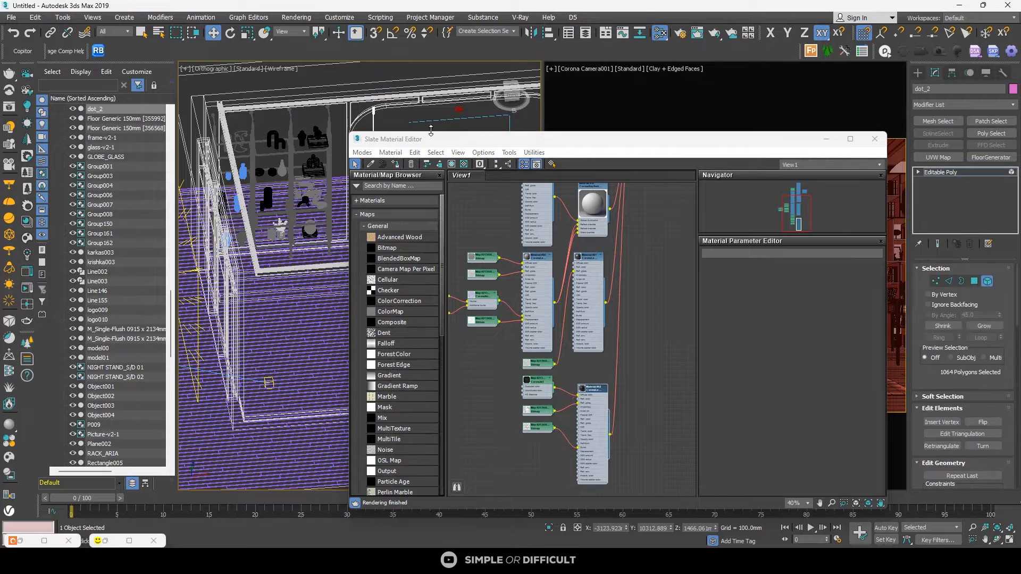
scroll(267, 142, "down", 2)
left_click_drag(448, 148, 523, 144)
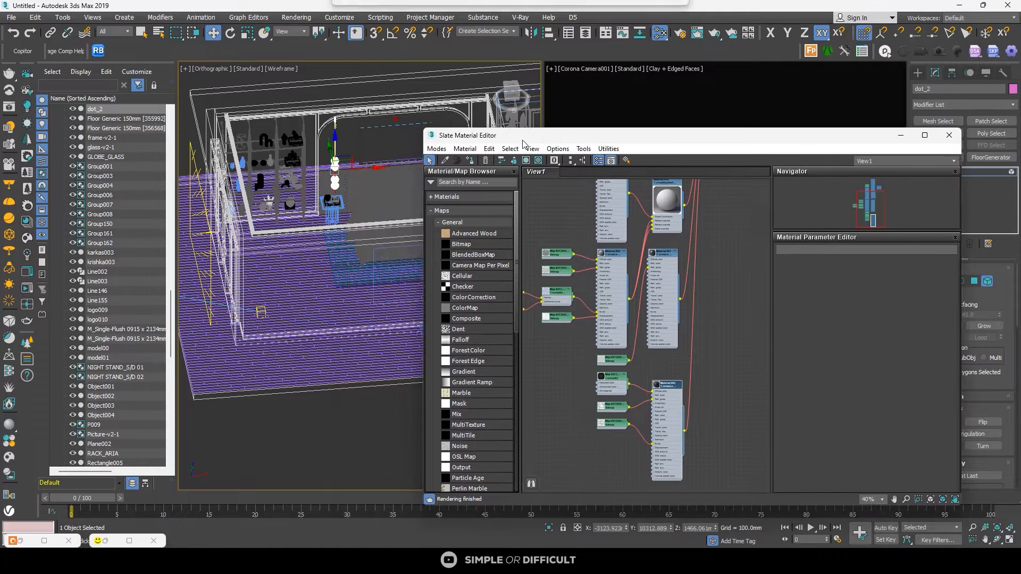
Step: Select the upper globe of each pair on the pendant and assign the self-illuminated Material #57 to both
scroll(254, 145, "up", 4)
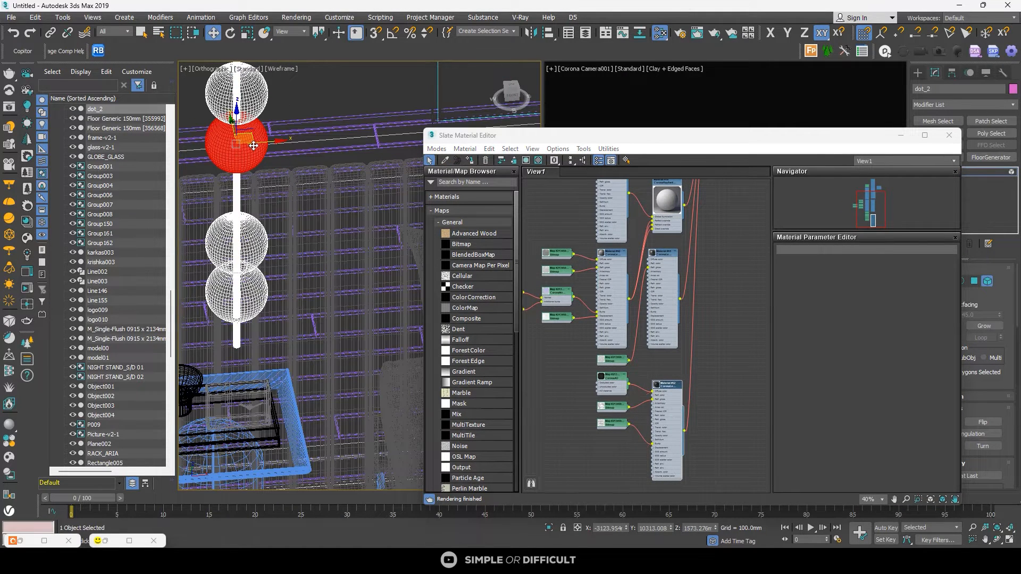
left_click(252, 106)
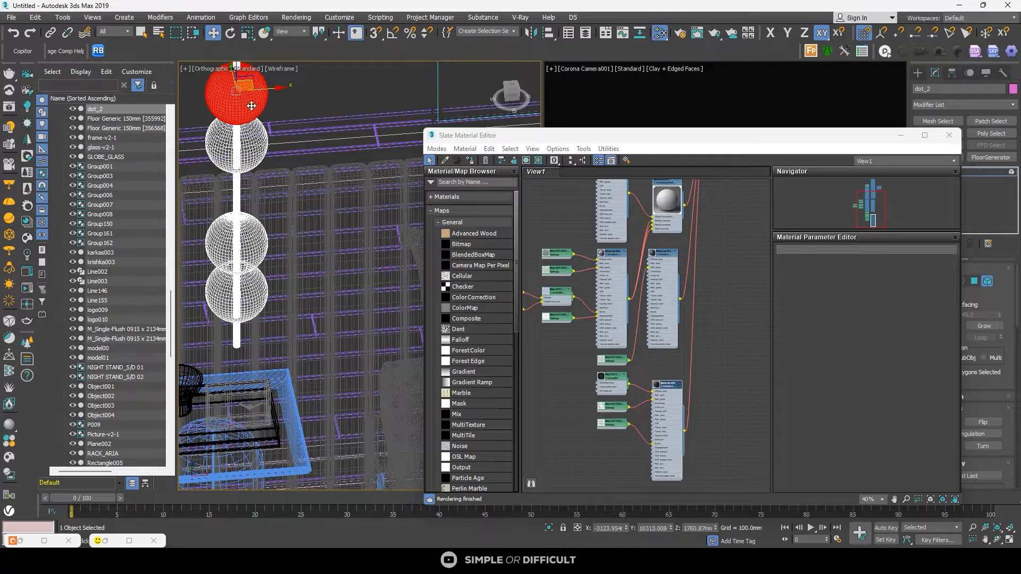
scroll(598, 294, "down", 3)
middle_click_drag(670, 196, 671, 290)
scroll(639, 267, "up", 7)
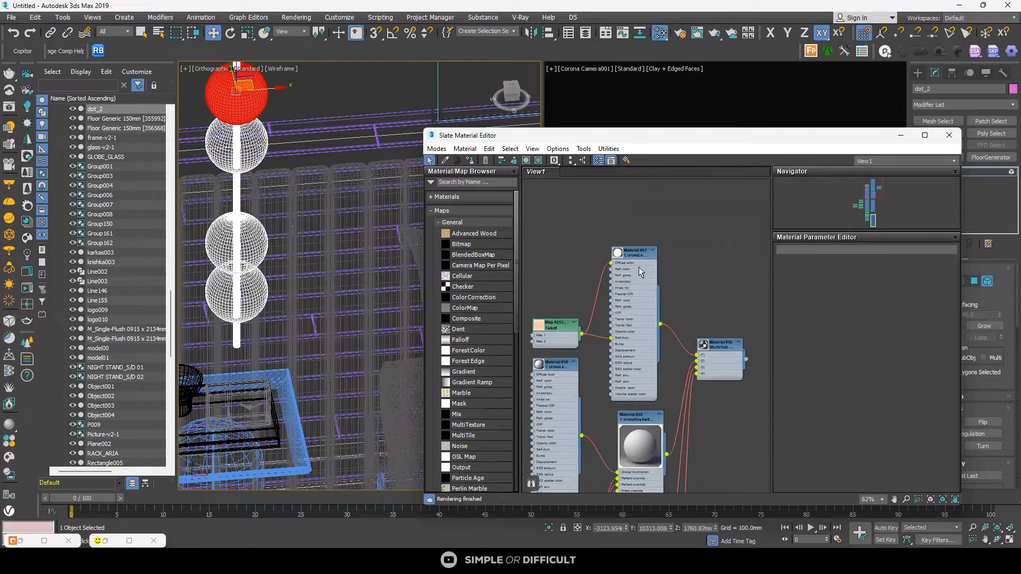
scroll(623, 264, "up", 3)
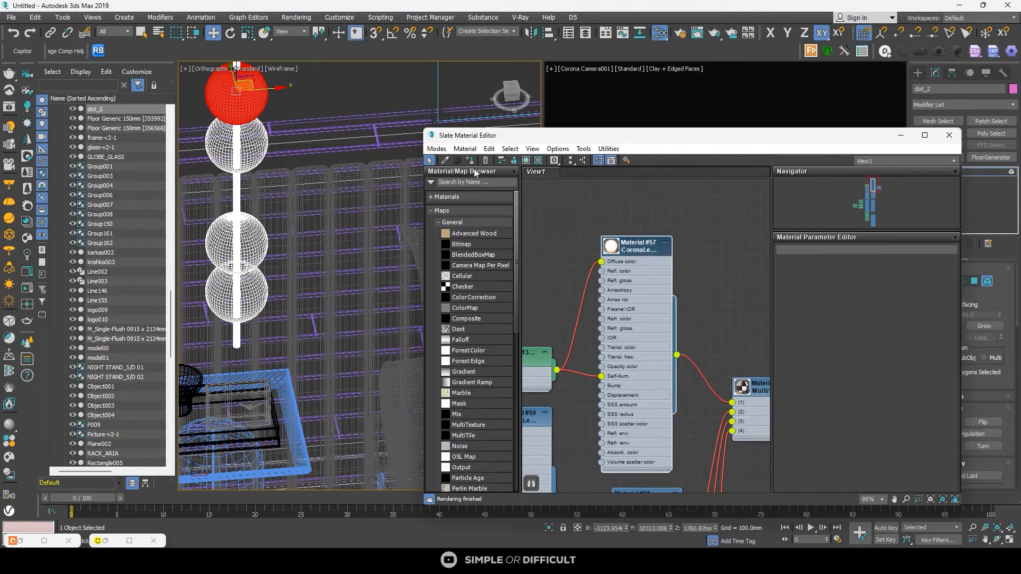
left_click(248, 251)
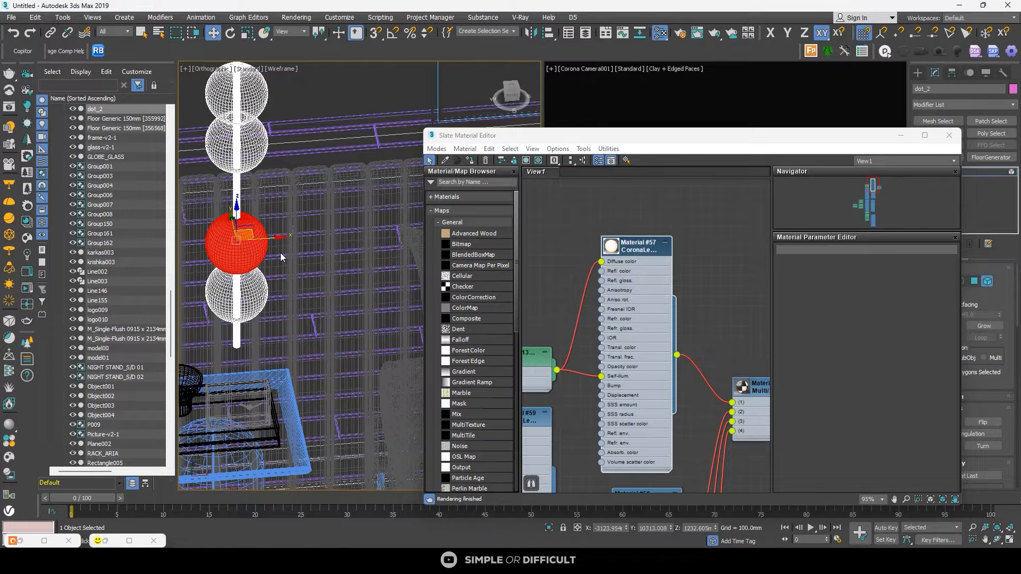
left_click(471, 161)
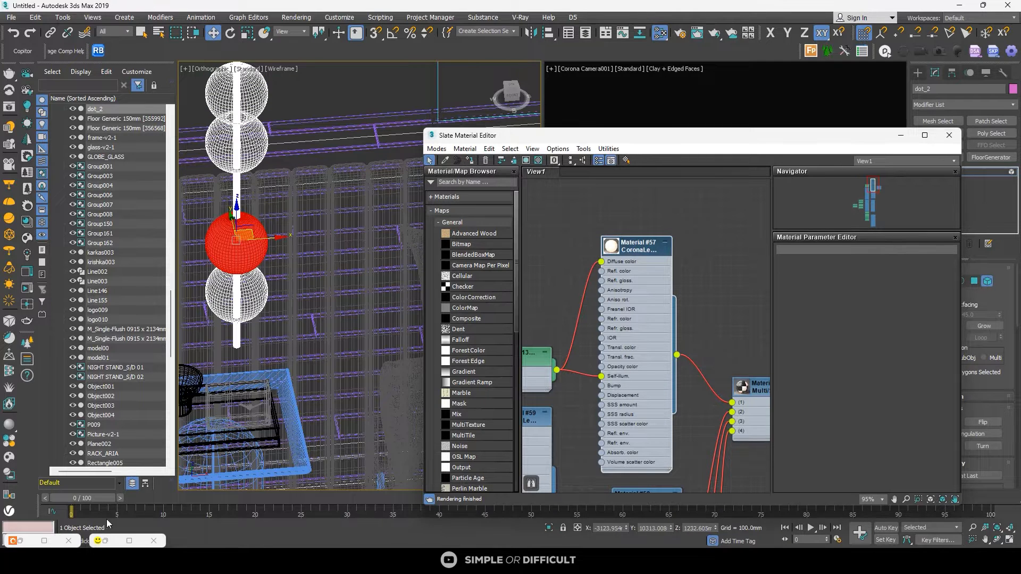
Step: Run the interactive rendering to check the pendant's globes, stop it and minimize the frame buffer
left_click(128, 540)
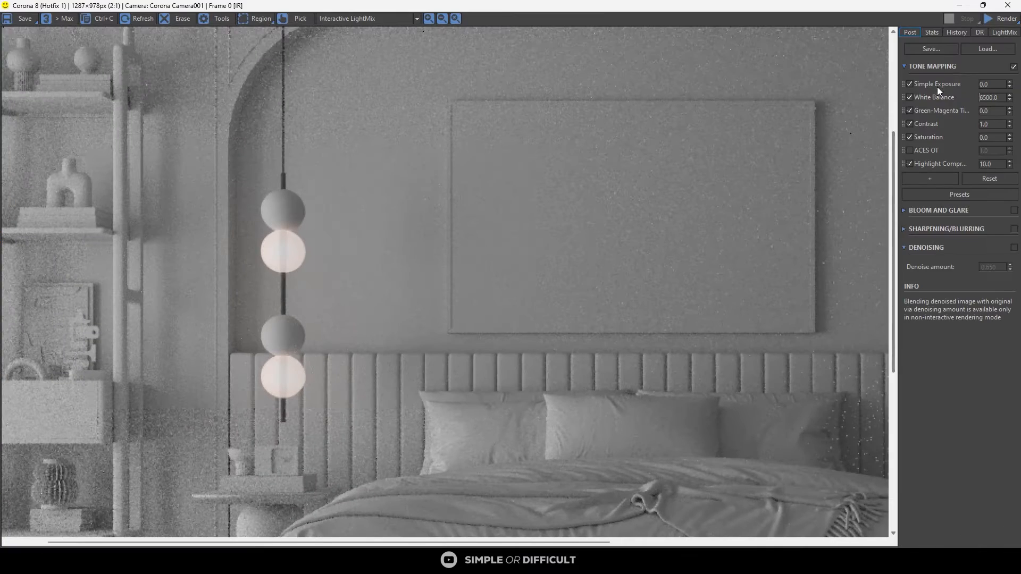
left_click(1002, 23)
left_click(1002, 32)
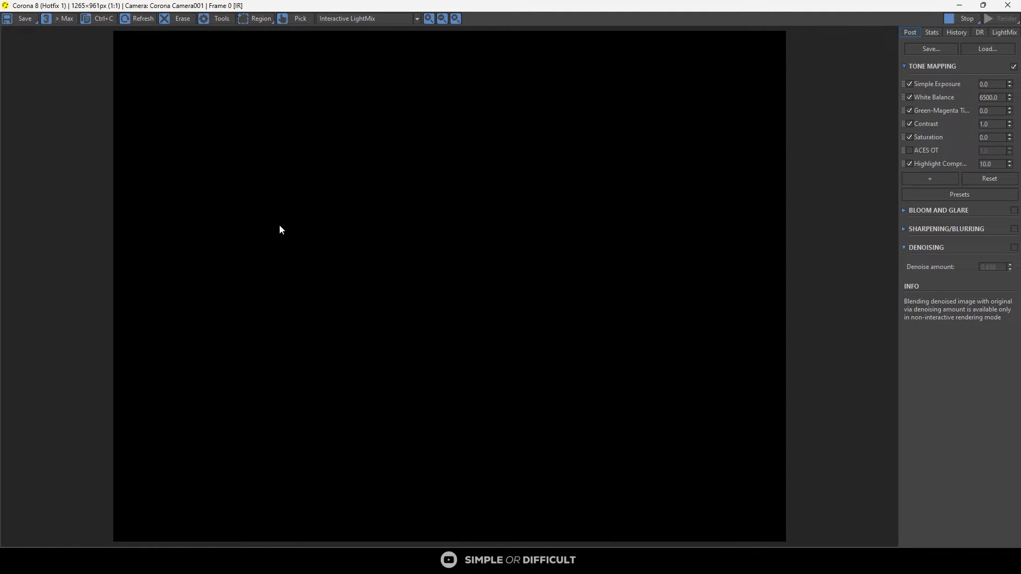
scroll(281, 234, "up", 2)
scroll(282, 232, "down", 2)
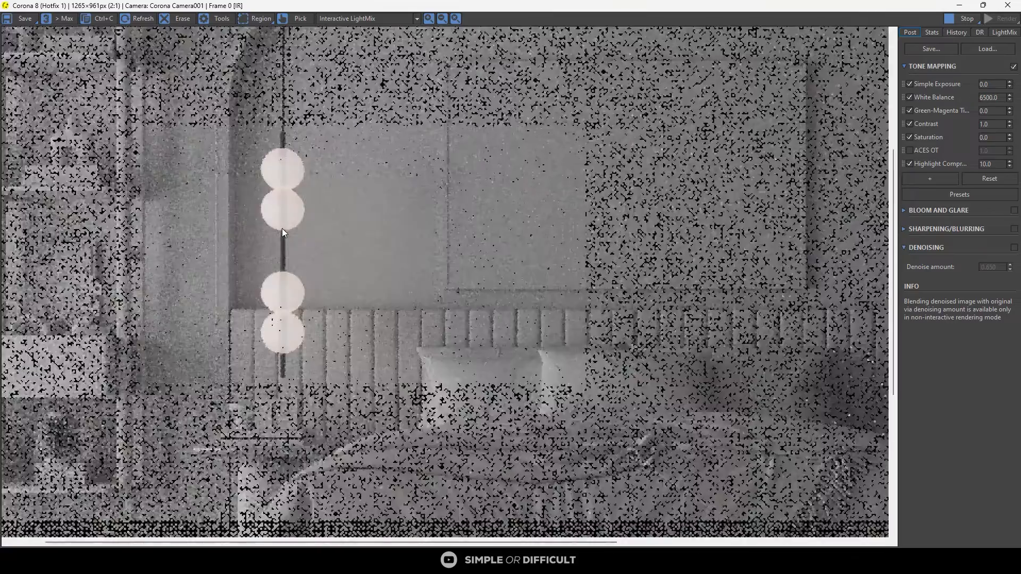
scroll(285, 307, "up", 3)
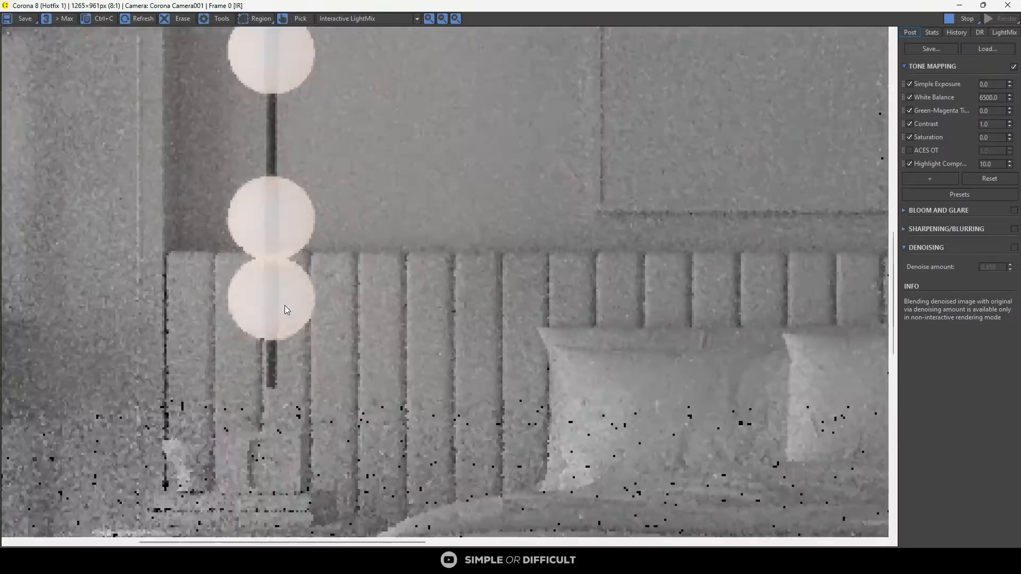
scroll(285, 305, "down", 3)
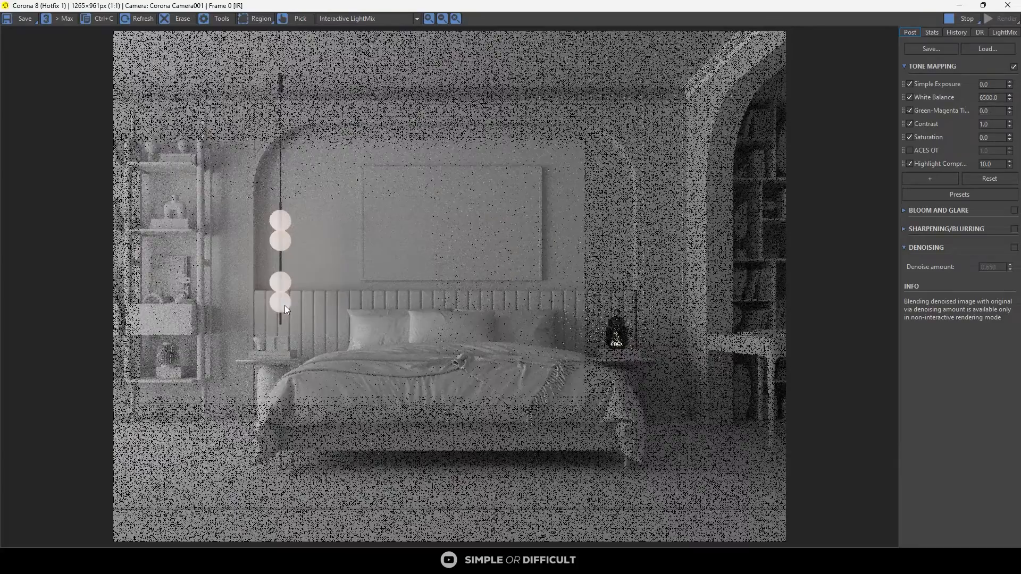
left_click(961, 21)
left_click(962, 5)
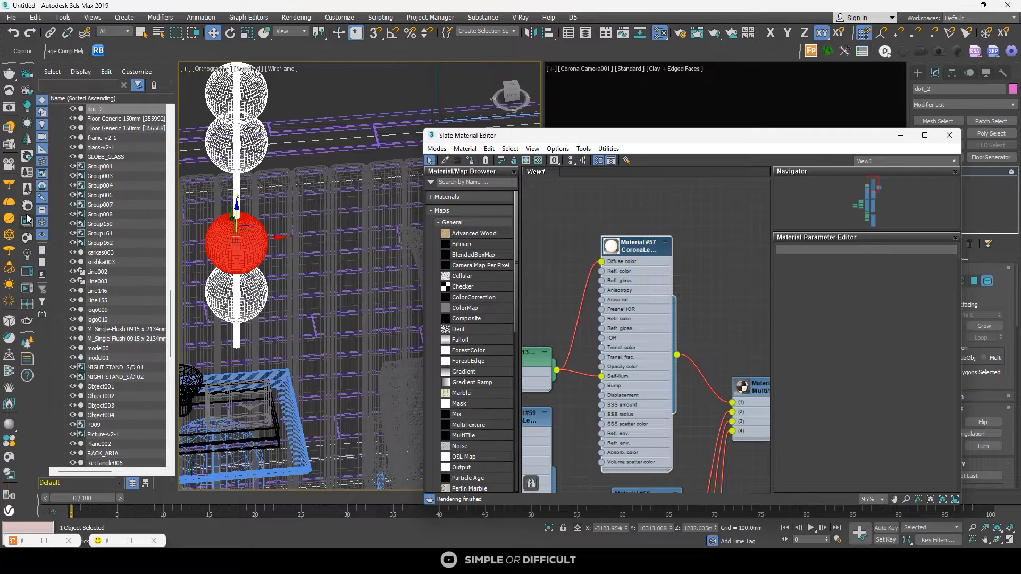
Step: Minimize the material editor, leave element editing, isolate the pendant light in the top view and deselect it
scroll(298, 170, "down", 3)
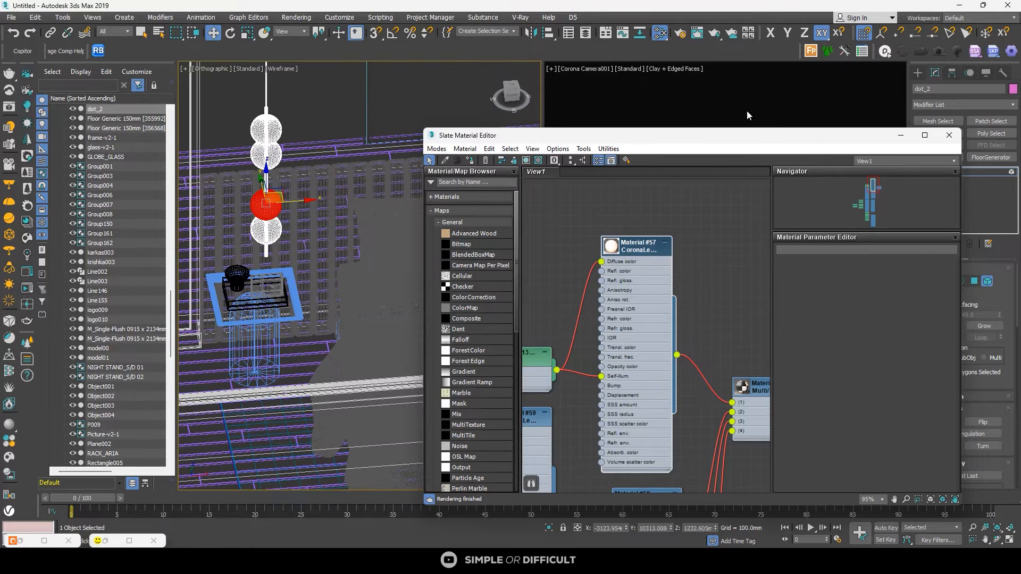
left_click(902, 135)
scroll(342, 207, "up", 4)
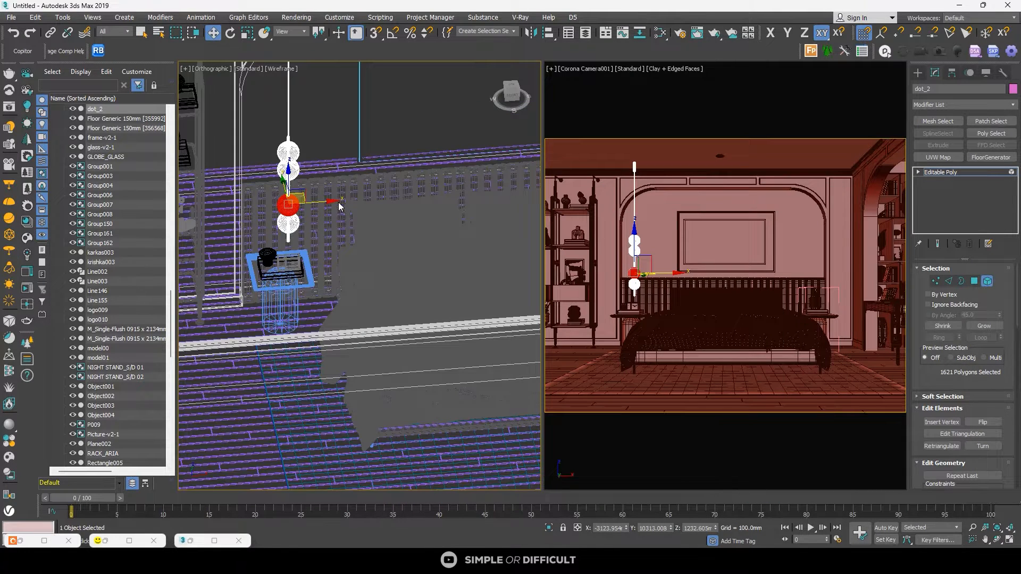
key("t")
key("z")
scroll(312, 194, "down", 4)
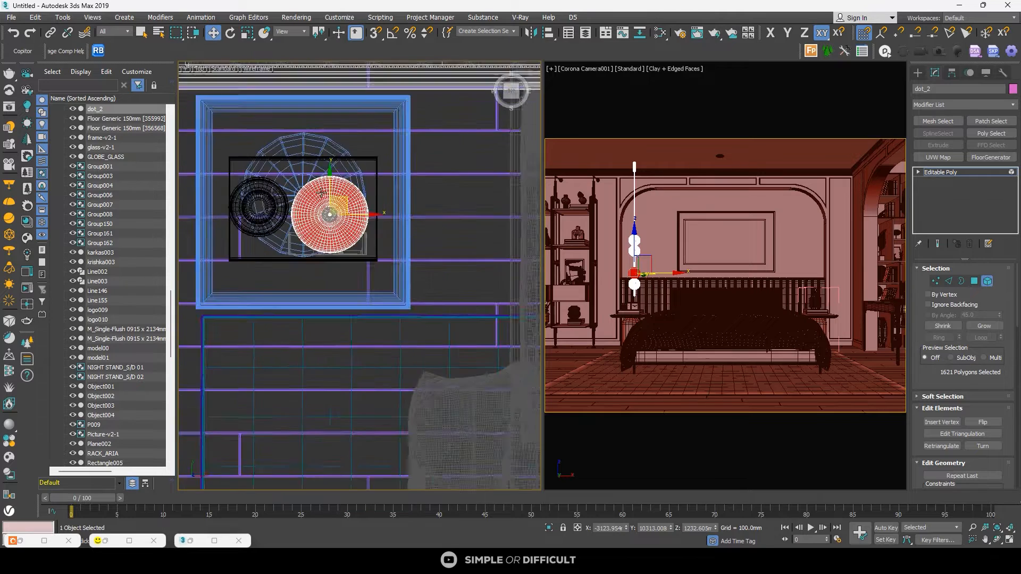
left_click(917, 73)
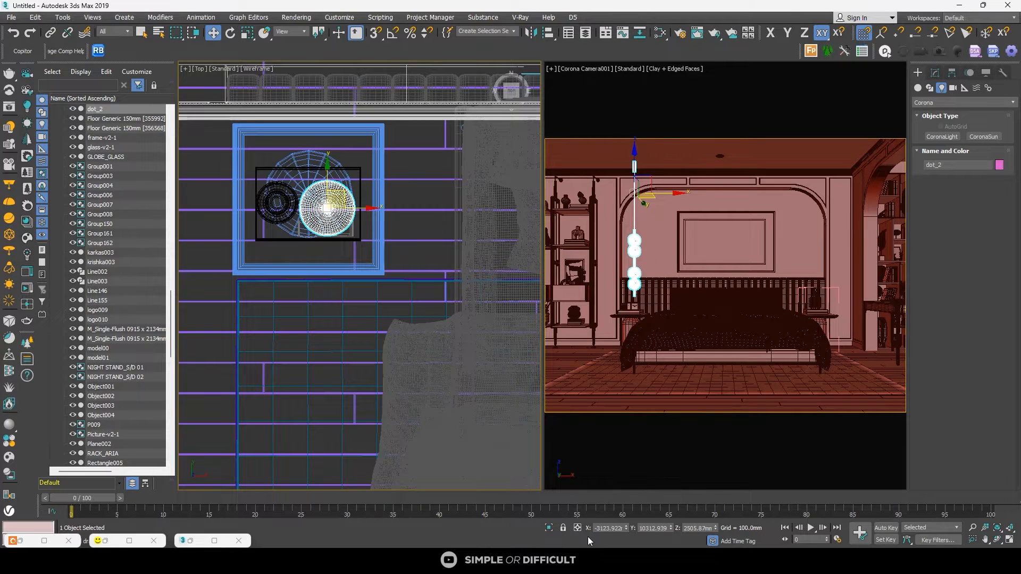
key("alt+q")
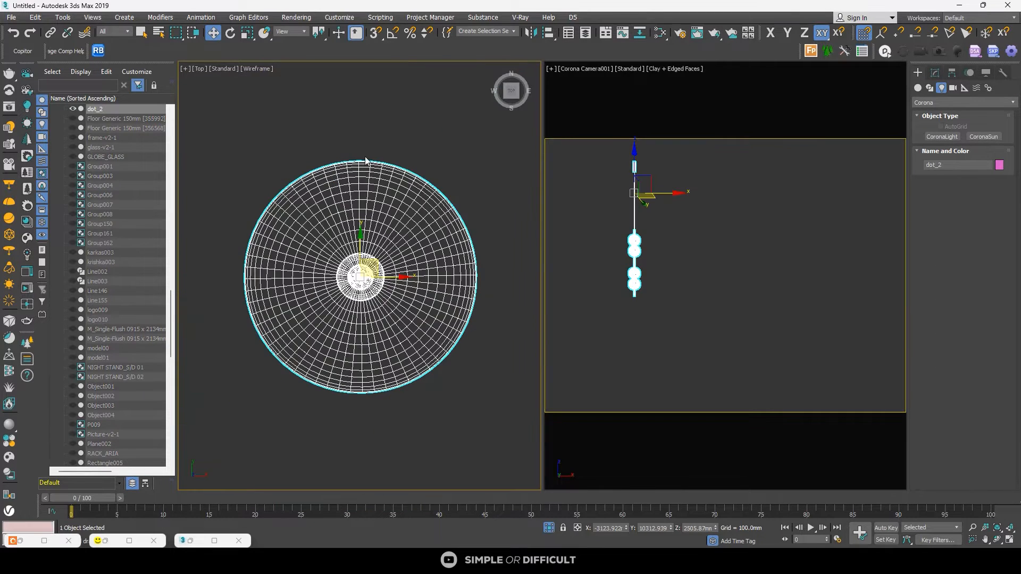
left_click(380, 130)
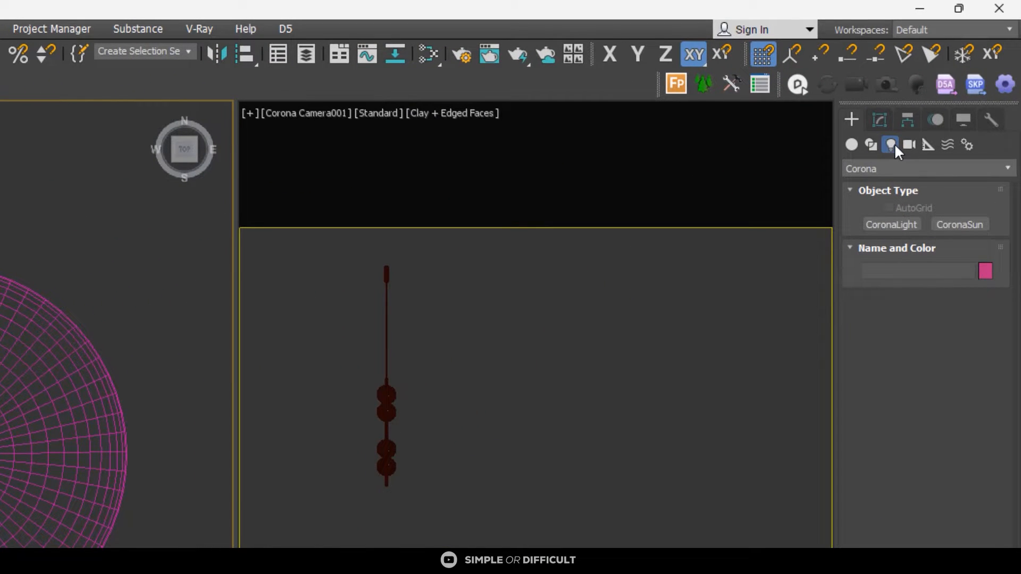
Step: Create a sphere-shaped Corona light with a radius of about 44 mm at the pendant's centre in the top view
left_click(902, 224)
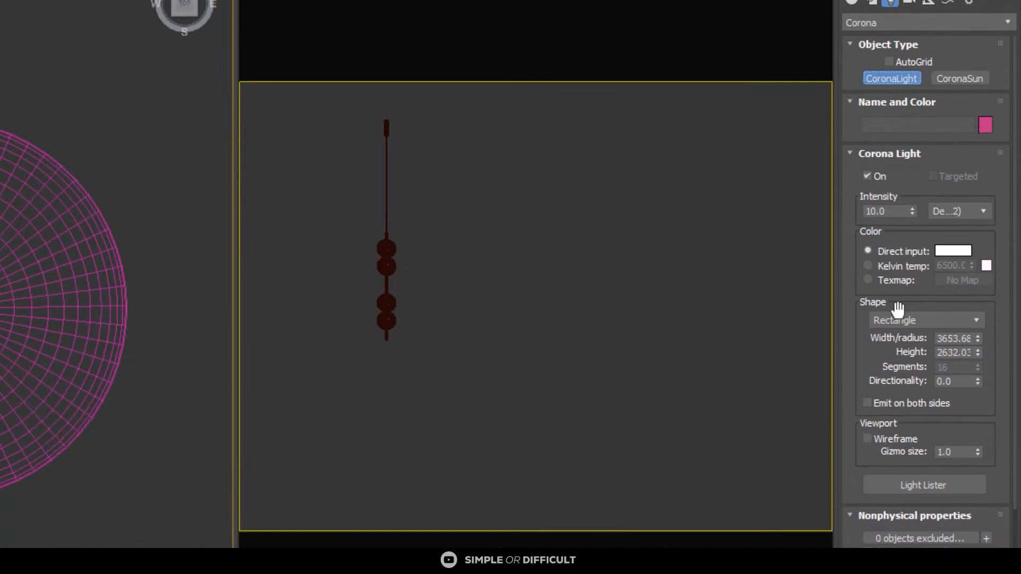
left_click(903, 326)
left_click(902, 336)
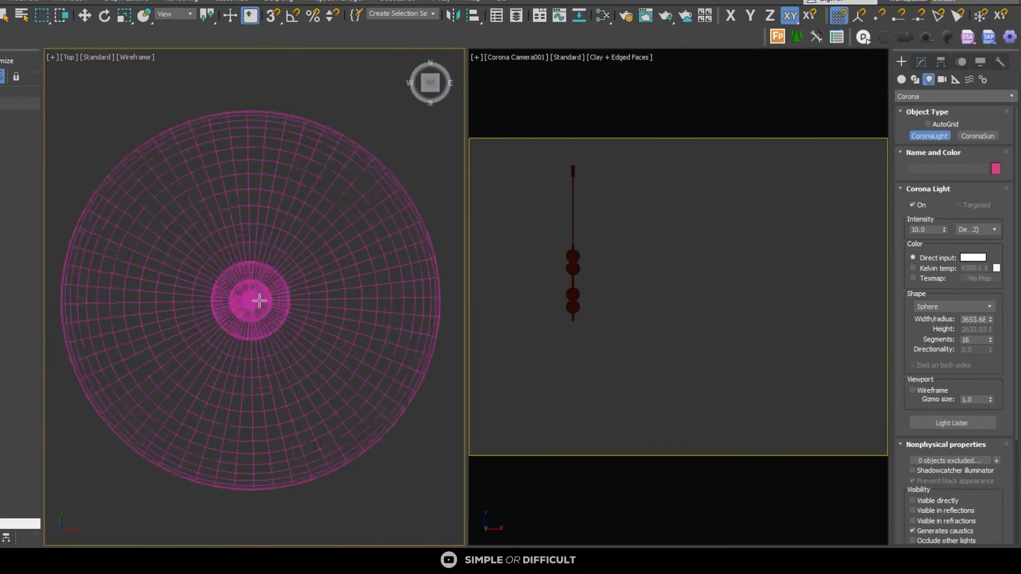
left_click_drag(110, 303, 225, 341)
left_click_drag(347, 330, 373, 346)
Step: Move the sphere light vertically in the front view into the centre of the pendant's uppermost globe
scroll(325, 238, "down", 9)
middle_click_drag(326, 238, 359, 176, "alt")
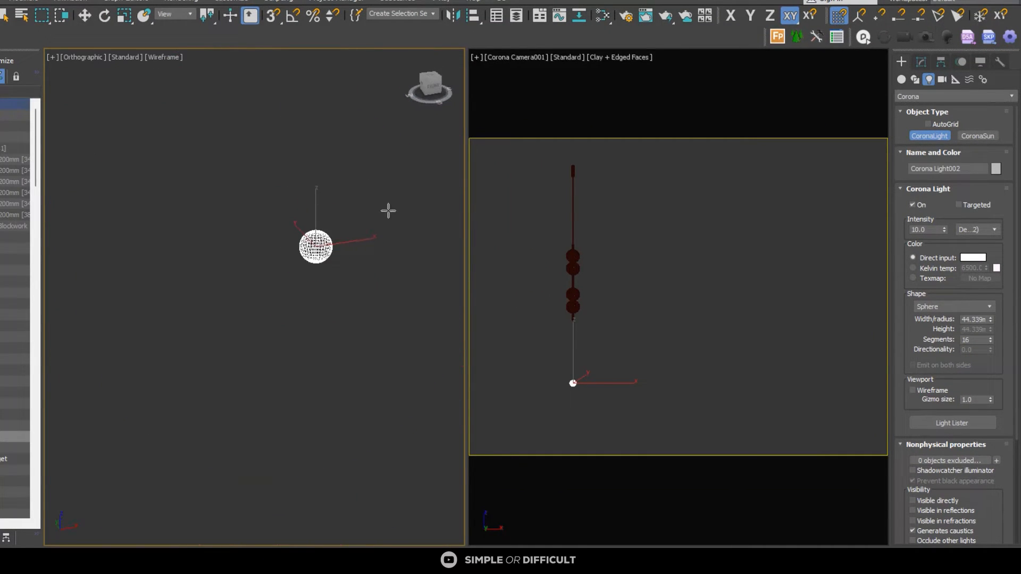
scroll(388, 210, "down", 3)
left_click(85, 16)
scroll(225, 250, "down", 4)
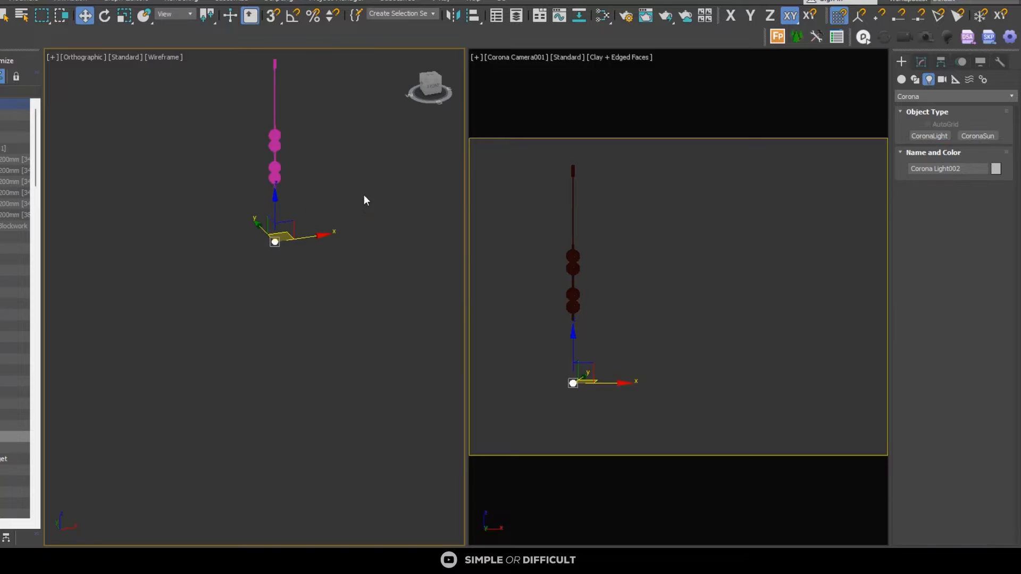
left_click(432, 86)
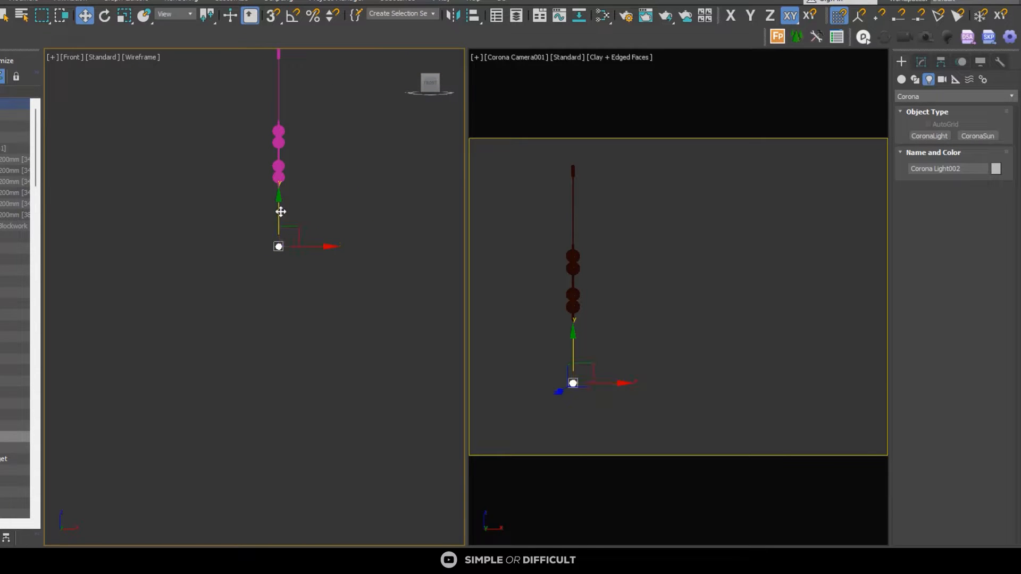
left_click_drag(278, 212, 278, 95)
scroll(286, 139, "up", 5)
scroll(285, 140, "up", 3)
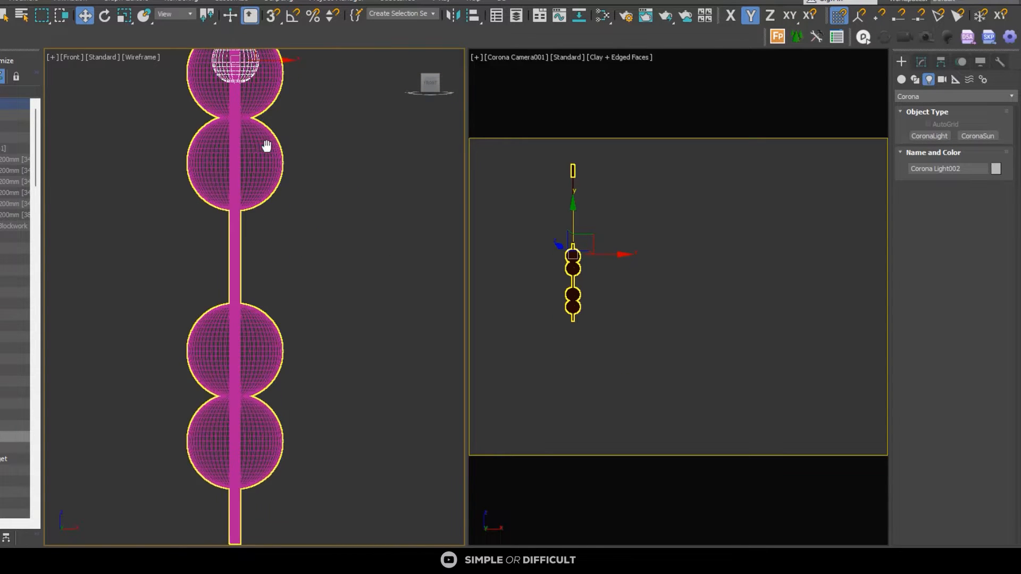
middle_click_drag(267, 145, 280, 290)
left_click_drag(250, 152, 250, 164)
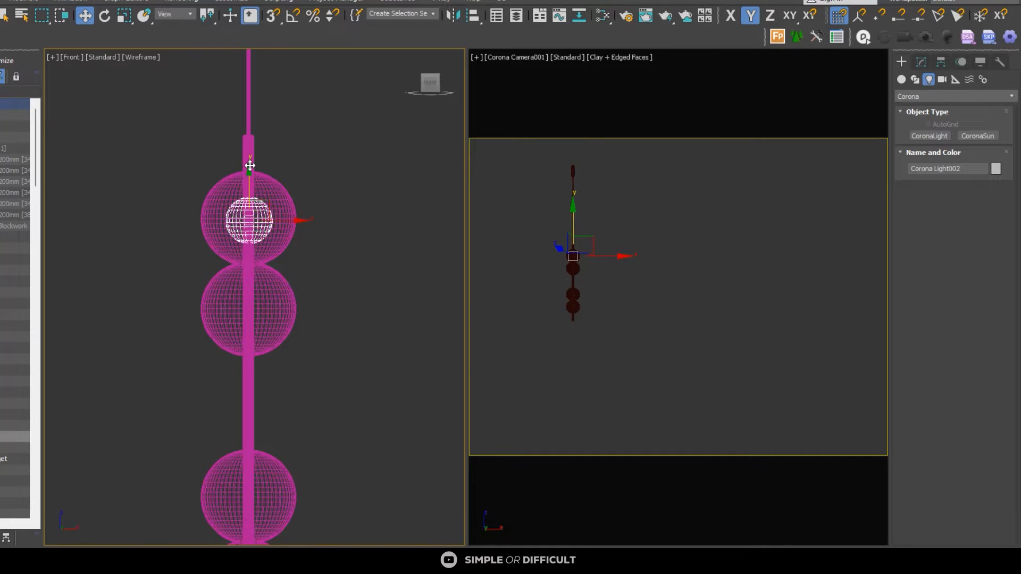
Step: Clone the sphere light down the pendant so that each of the other three globes holds one at its centre
left_click(918, 62)
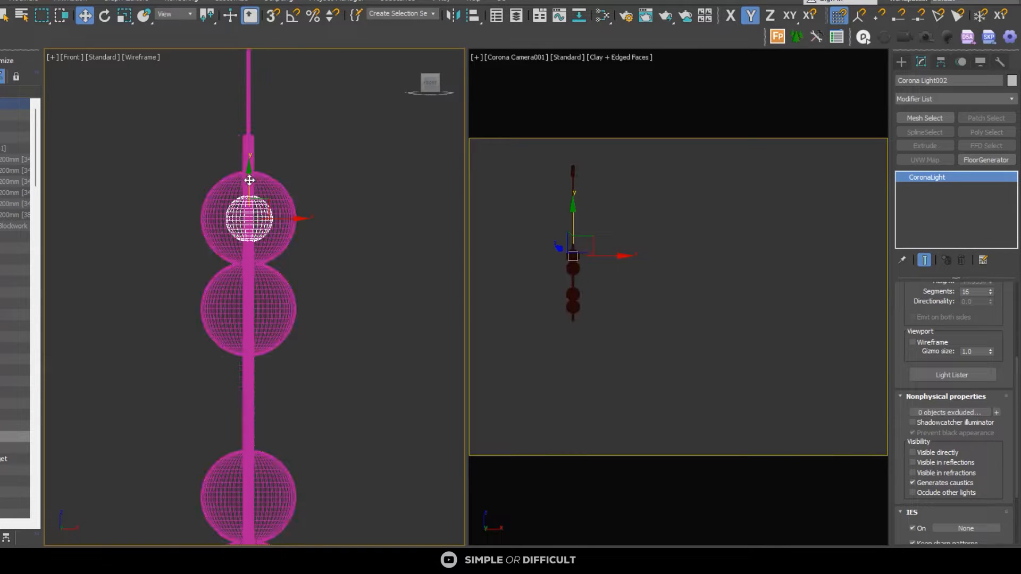
left_click_drag(249, 180, 252, 267, "shift")
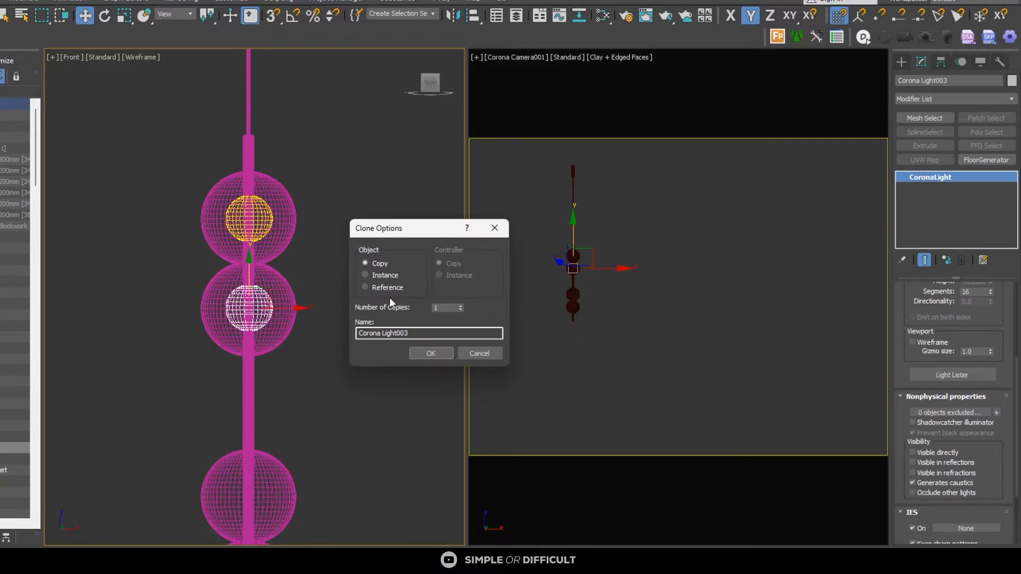
left_click(422, 353)
scroll(319, 165, "down", 4)
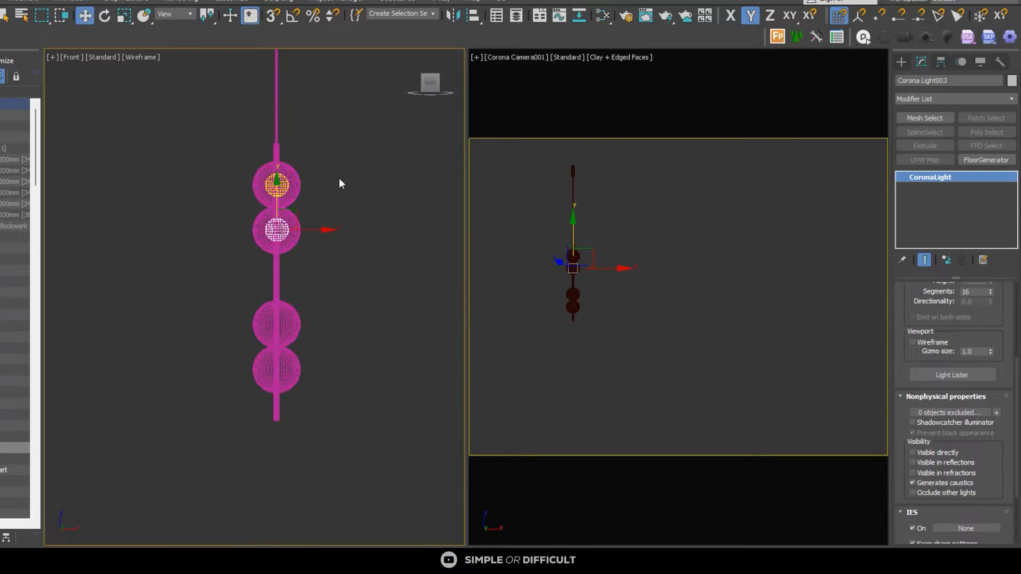
left_click_drag(278, 216, 277, 291, "shift")
left_click(428, 353)
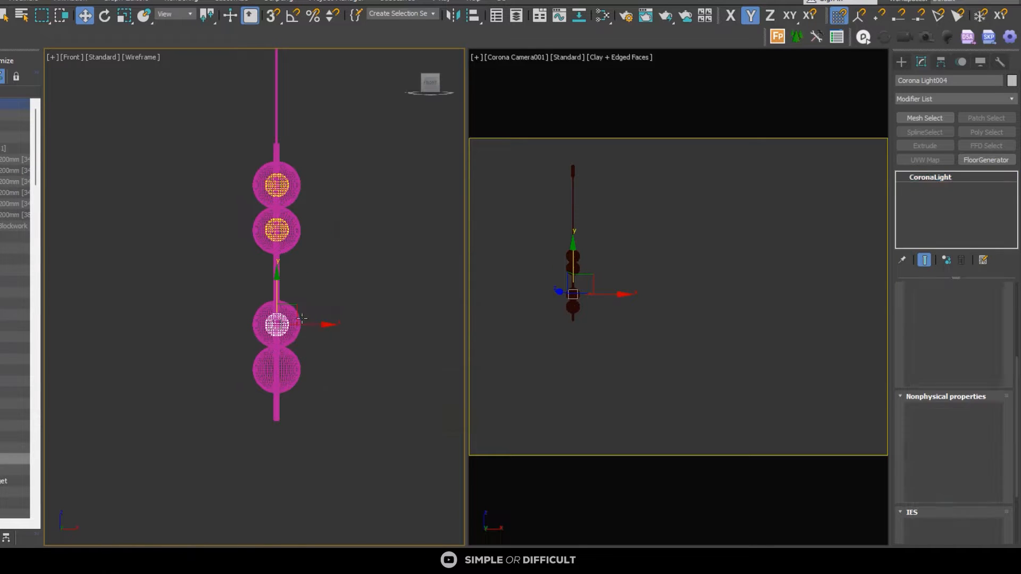
left_click_drag(279, 282, 277, 326, "shift")
left_click(426, 353)
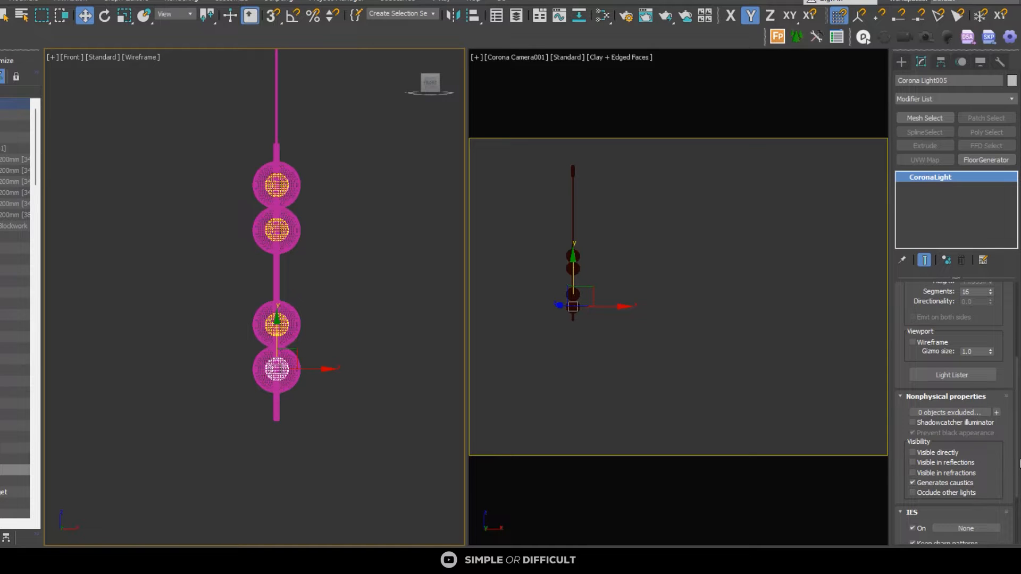
Step: Switch the pendant light's colour to Kelvin temperature, set it to 3600 and deselect the light
left_click_drag(1017, 462, 1017, 387)
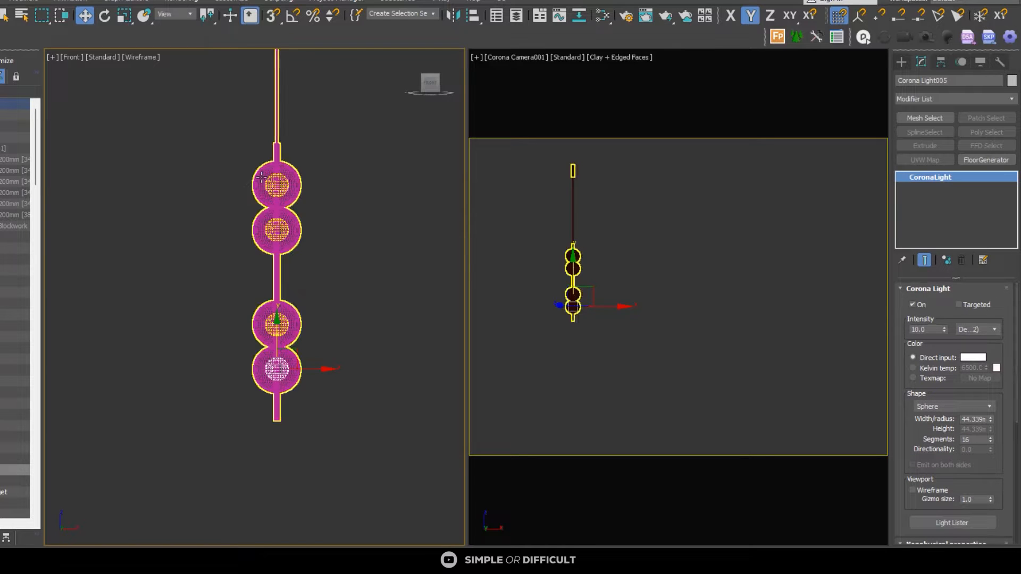
scroll(290, 377, "up", 5)
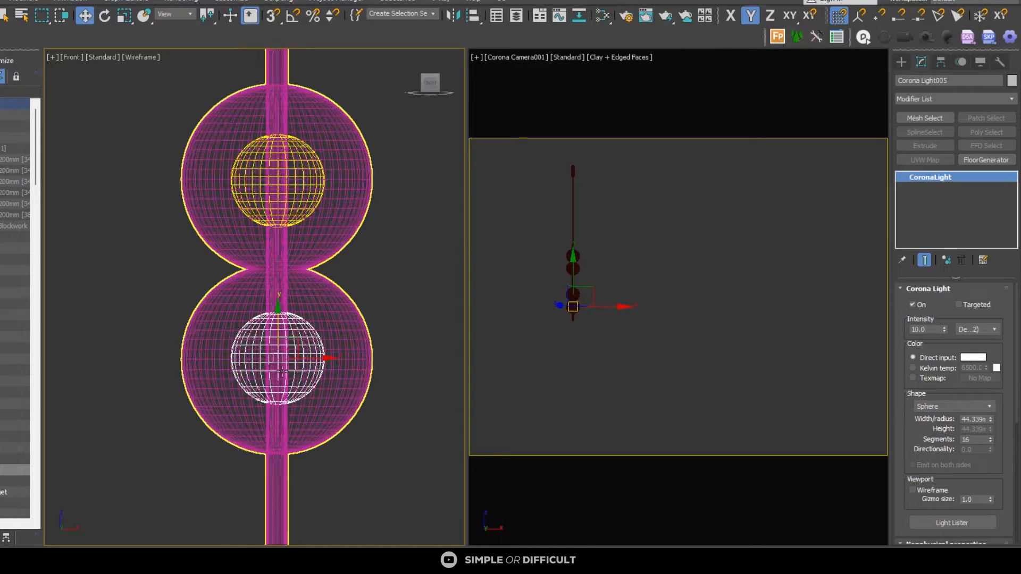
scroll(290, 378, "down", 6)
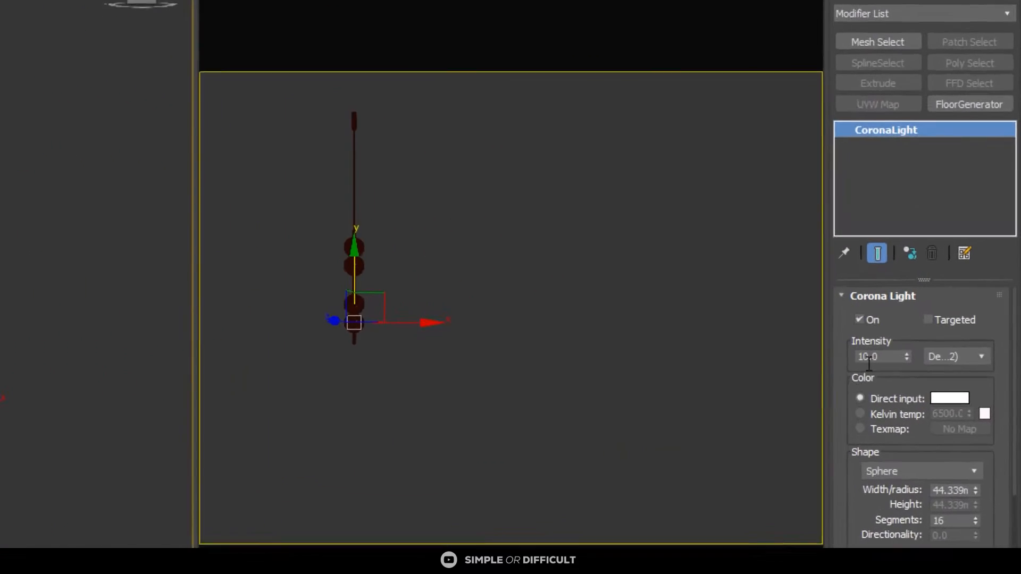
left_click(856, 427)
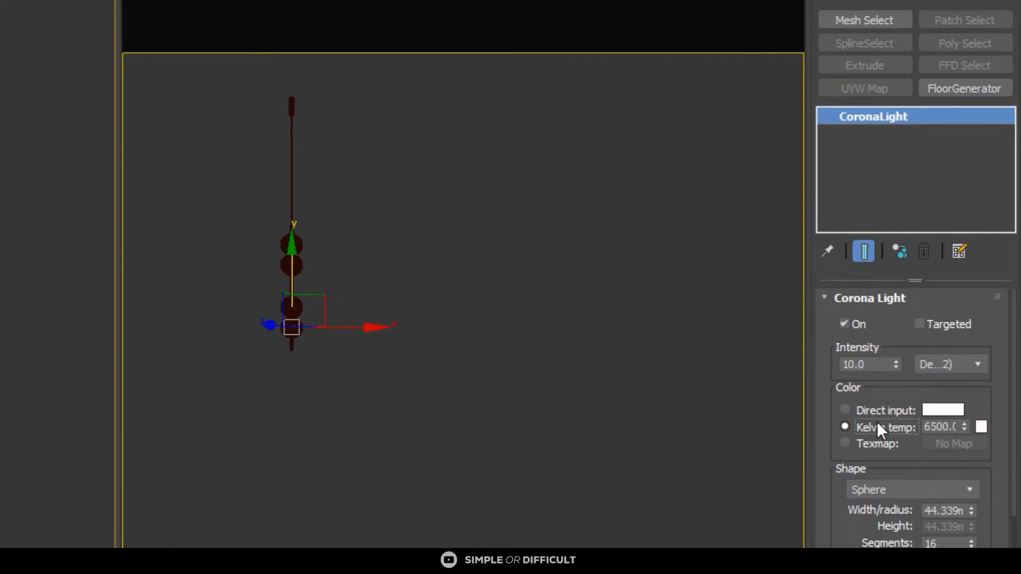
left_click(936, 426)
type("3")
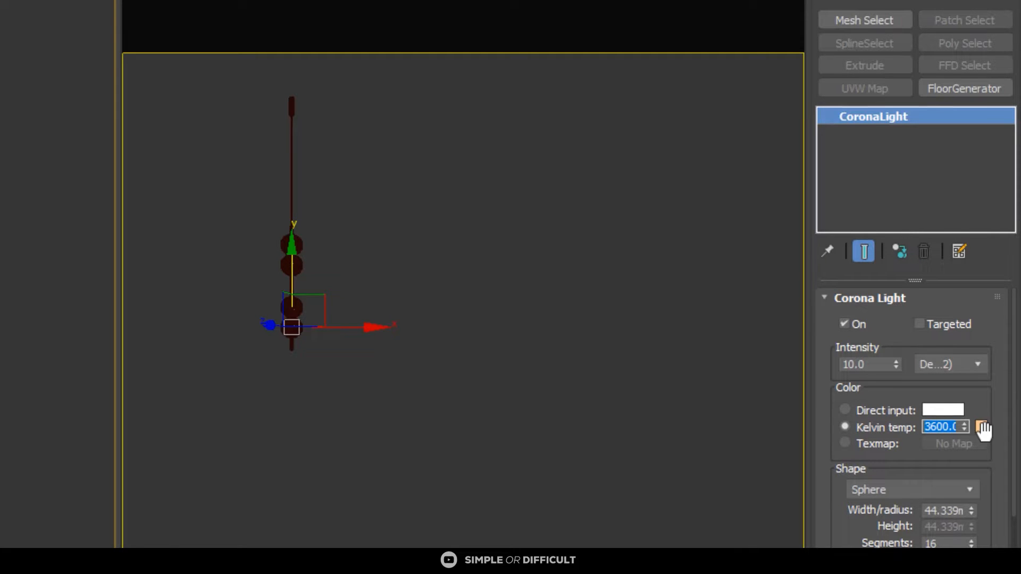
left_click(395, 328)
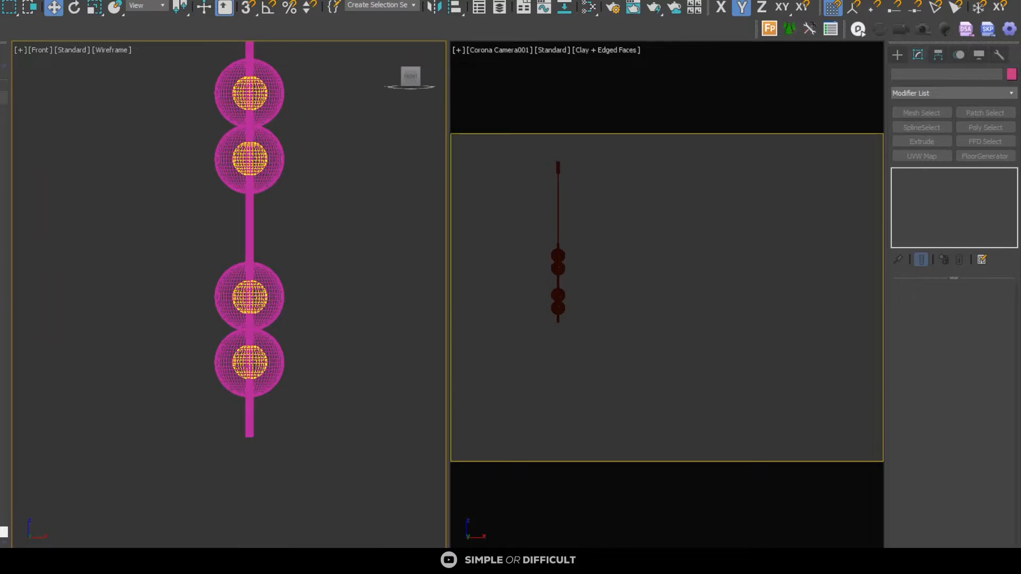
Step: Leave isolation, bring back the Corona frame buffer and start the interactive rendering
key("alt+q")
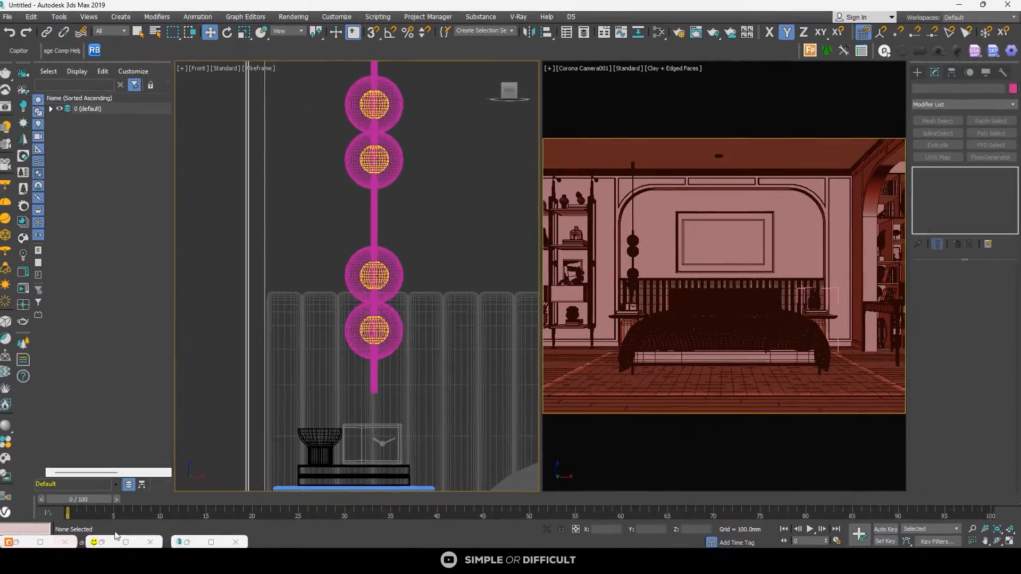
left_click(124, 540)
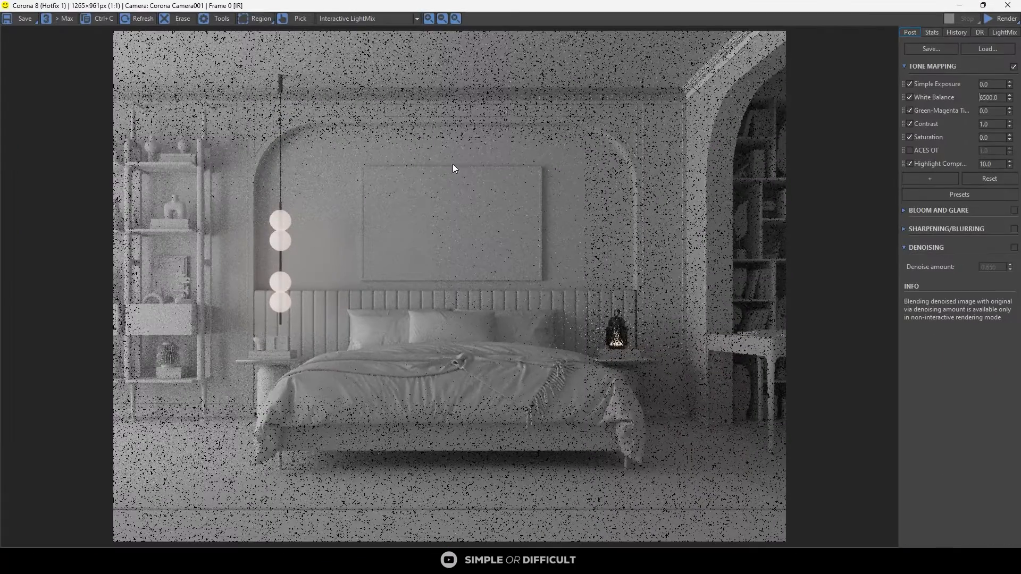
left_click(1003, 19)
left_click(997, 35)
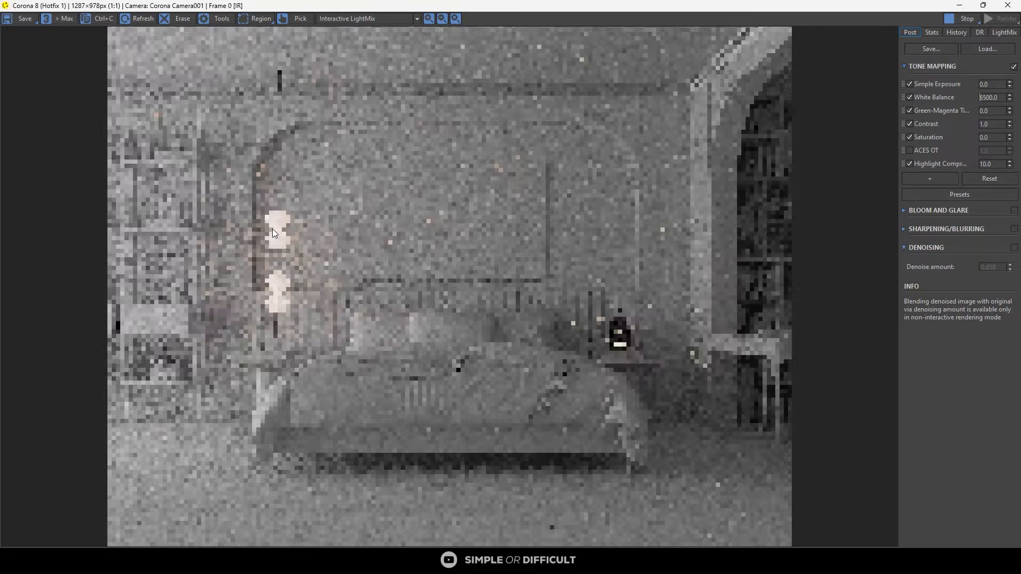
Step: Examine the pendant's glowing globes in the interactive rendering, with the frame buffer reduced beside the front view
scroll(273, 234, "up", 3)
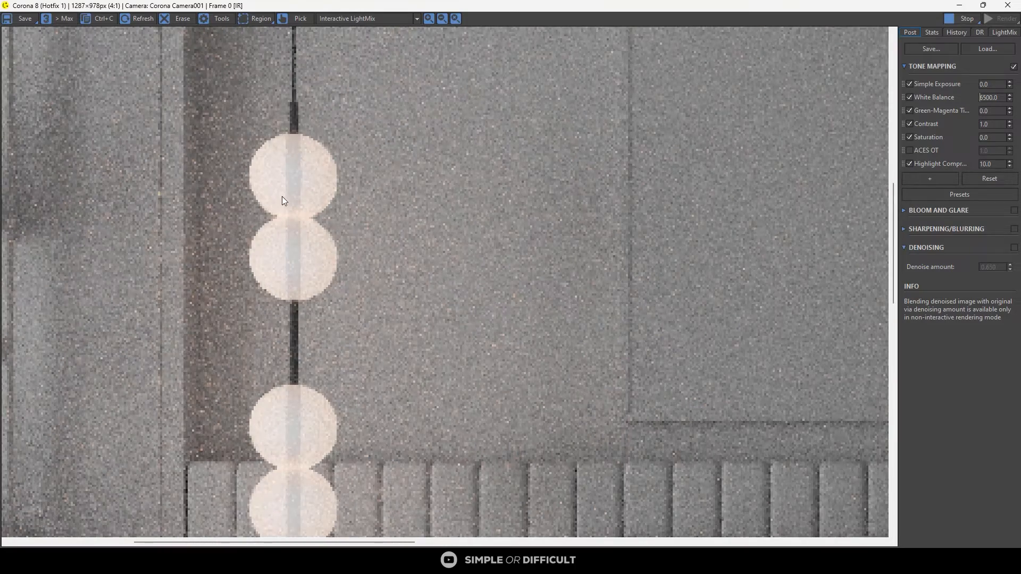
scroll(282, 196, "down", 3)
scroll(282, 266, "up", 1)
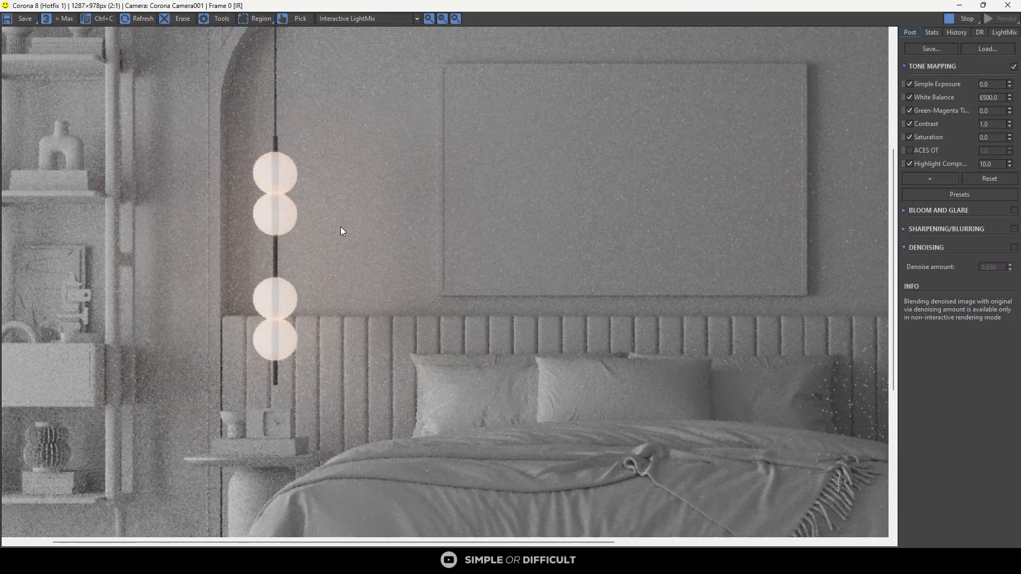
scroll(341, 227, "down", 1)
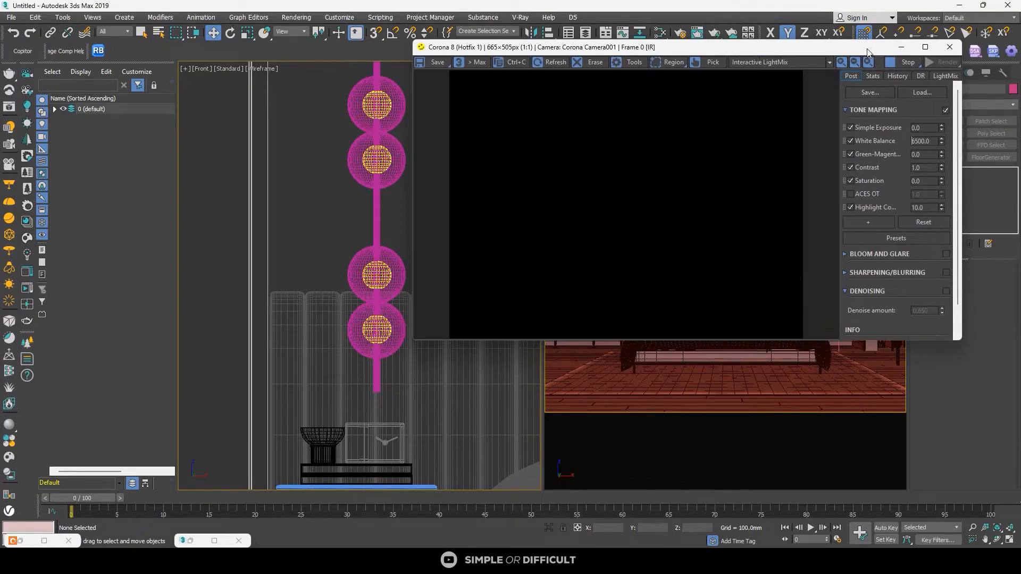
scroll(537, 186, "up", 1)
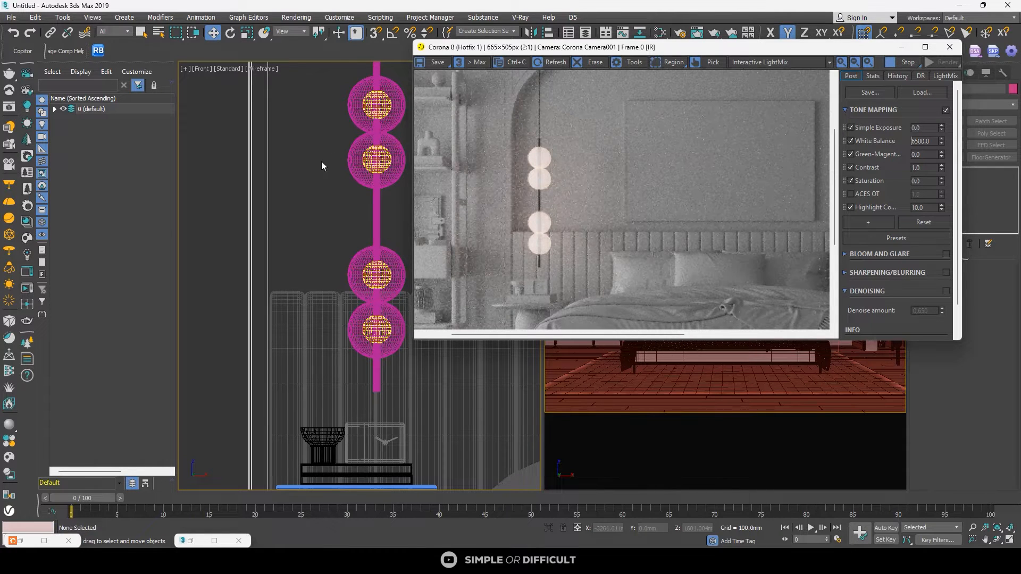
scroll(322, 166, "down", 3)
scroll(323, 154, "up", 1)
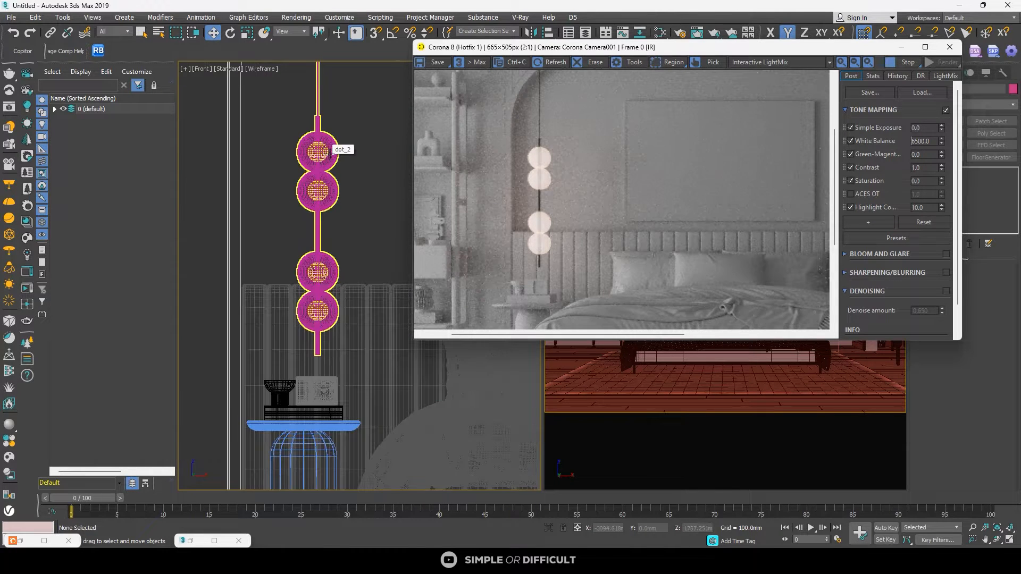
scroll(544, 165, "up", 5)
scroll(592, 159, "down", 3)
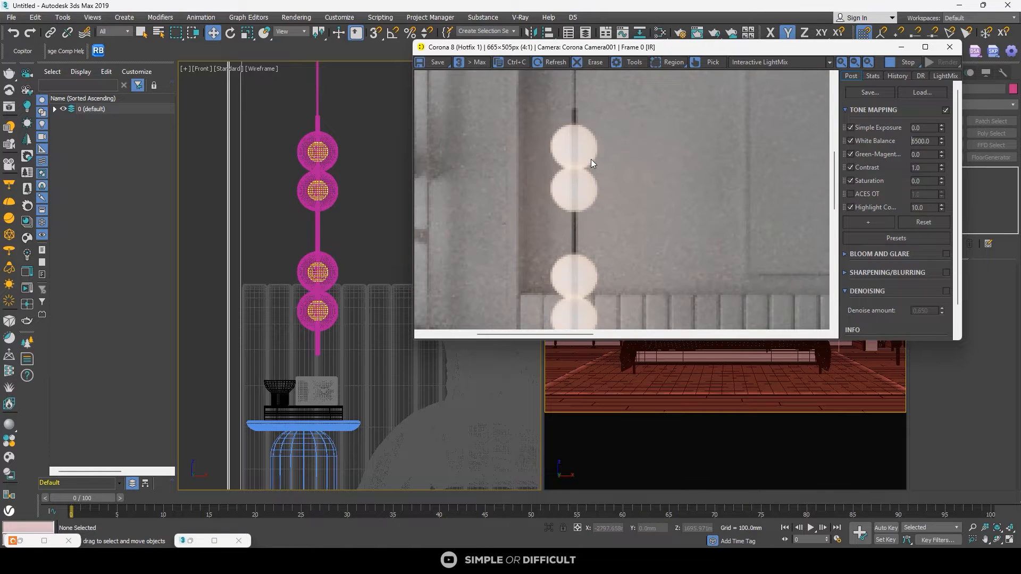
Step: Select all four globes of the pendant at element level in the front view
left_click(335, 155)
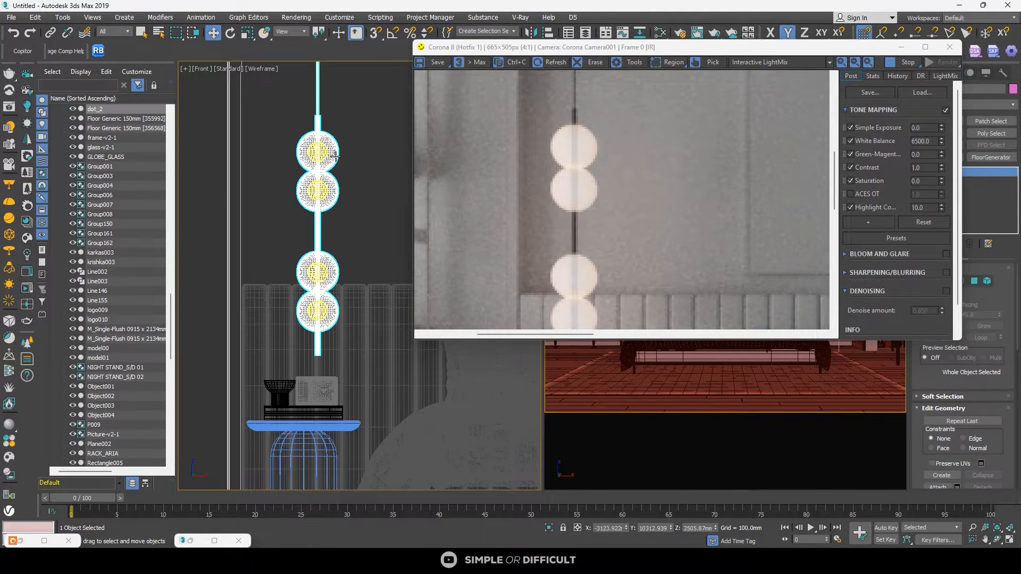
right_click(329, 142)
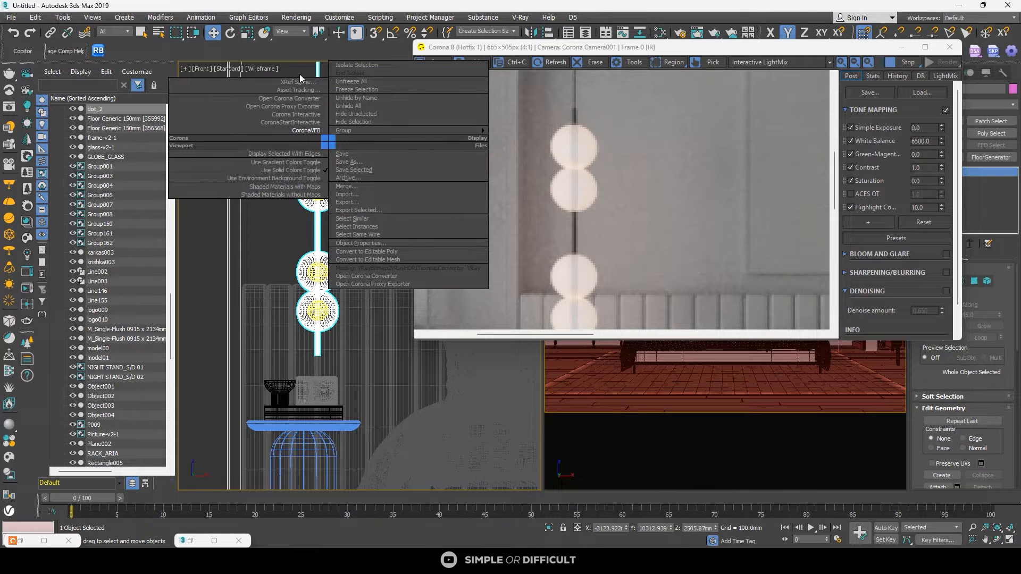
left_click(274, 227)
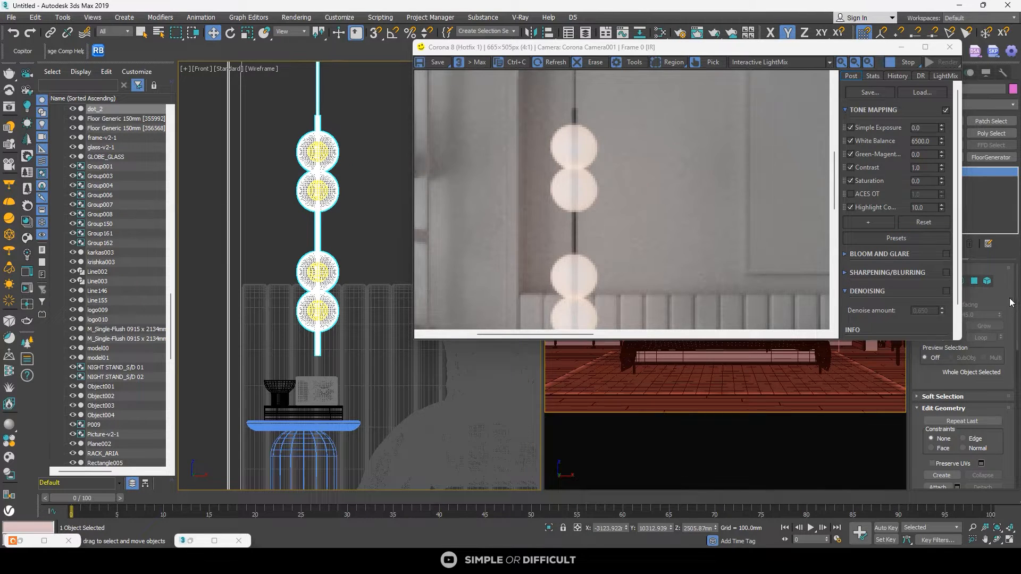
left_click(988, 282)
left_click(329, 271)
left_click(336, 149)
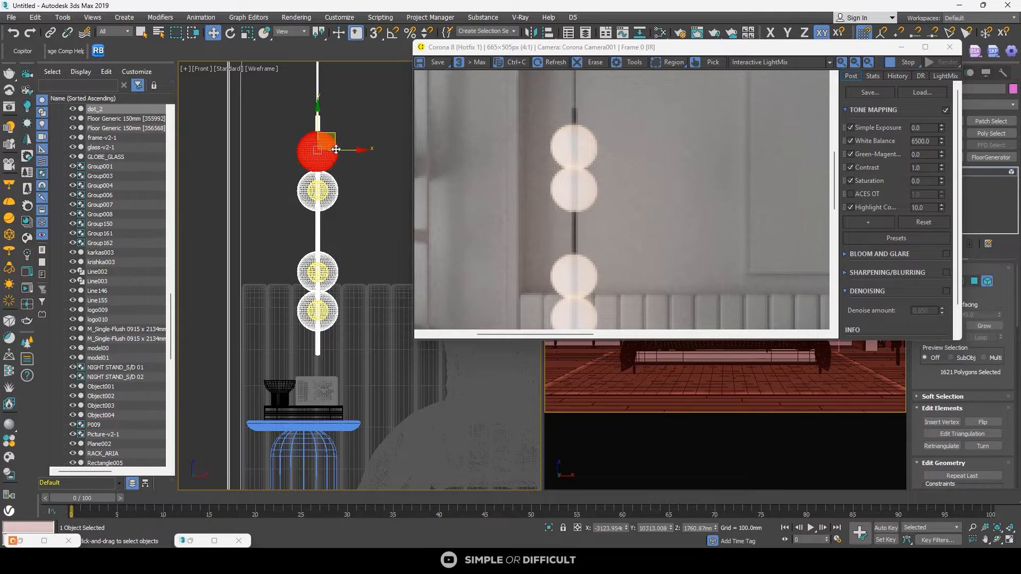
left_click(336, 196, "ctrl")
left_click(336, 269, "ctrl")
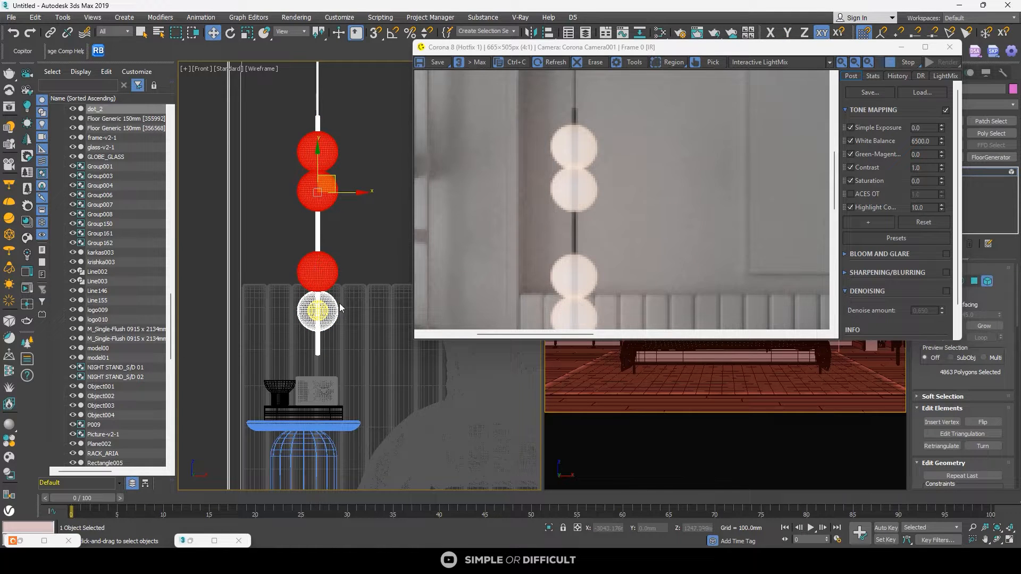
left_click(332, 318, "ctrl")
Step: Assign the Glass Frosted Rough material from the Corona Material Library's Glass category to the selected globes
left_click(33, 223)
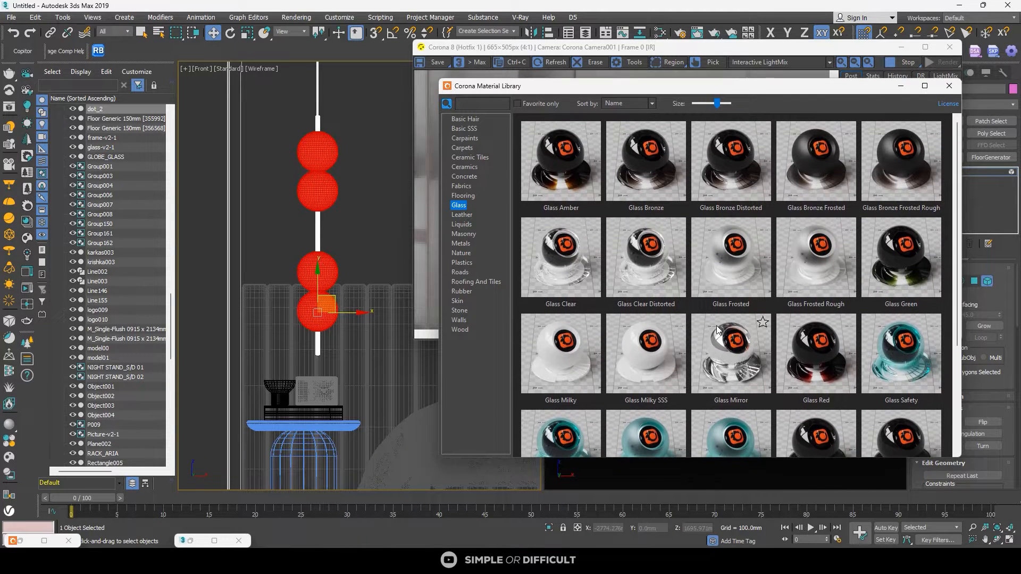
right_click(562, 356)
right_click(823, 253)
left_click(840, 278)
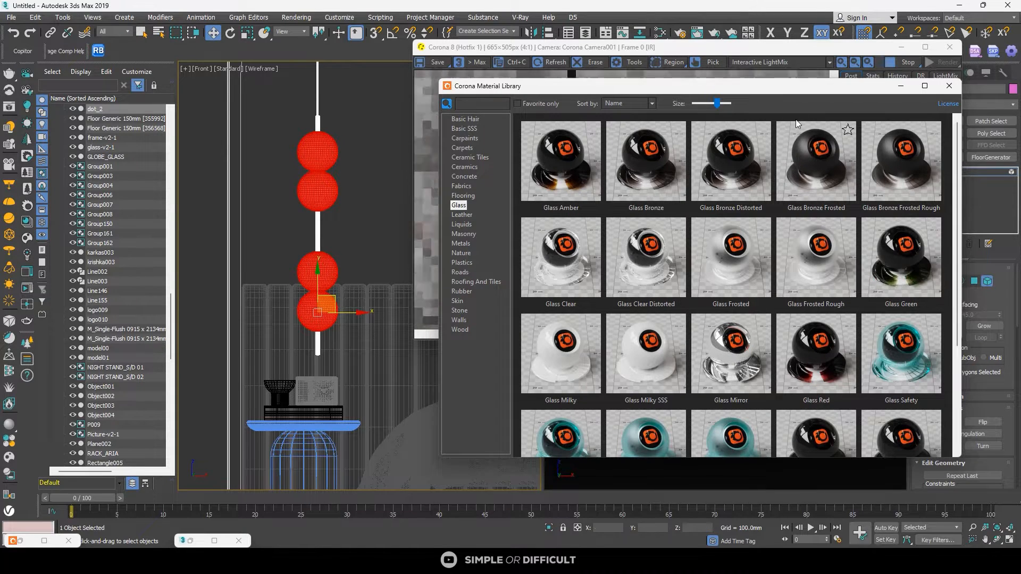
Step: Move the material library aside and examine the pendant's glass globes in the interactive rendering
left_click_drag(815, 89, 257, 108)
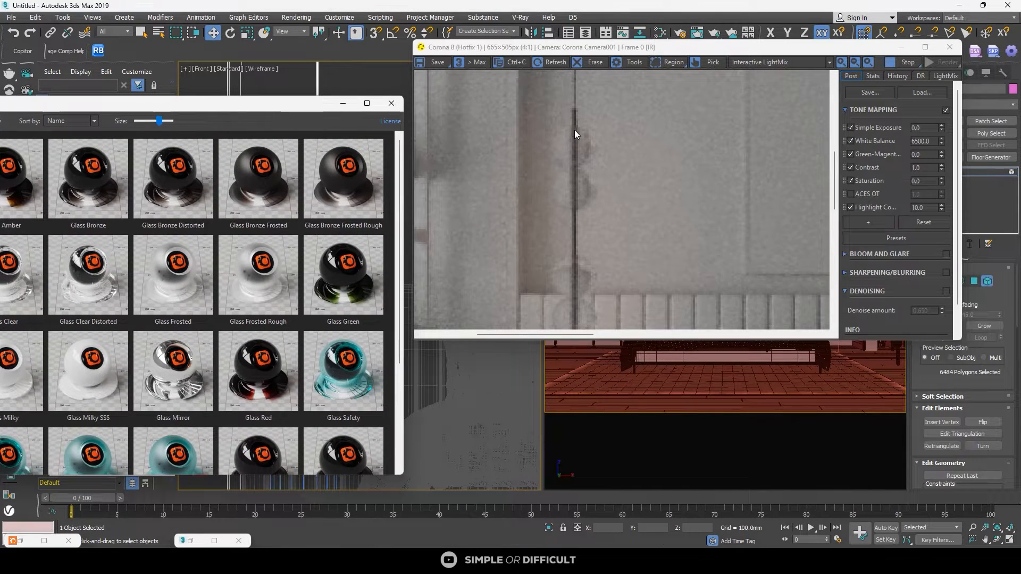
scroll(575, 130, "down", 4)
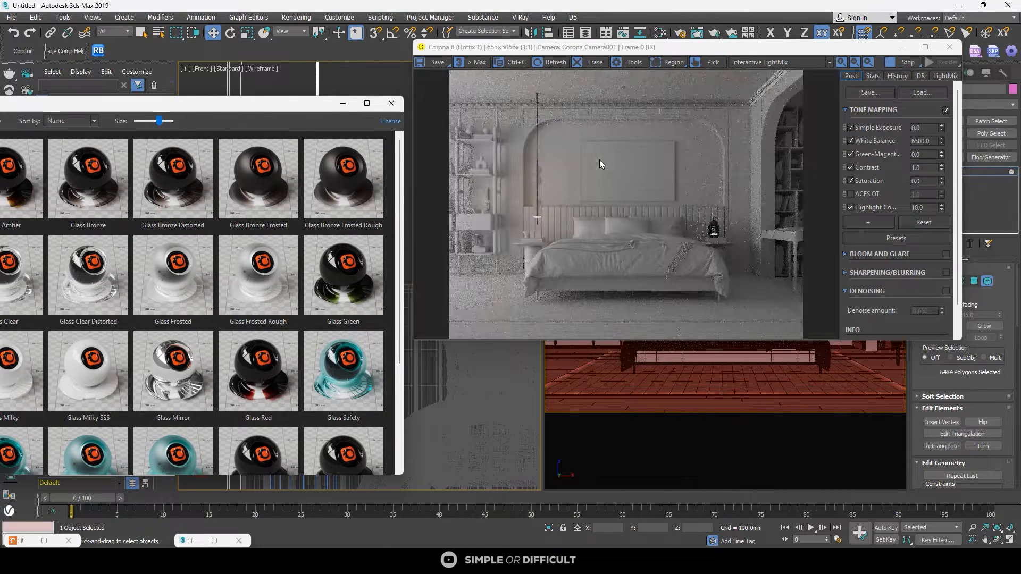
scroll(537, 212, "up", 2)
scroll(540, 278, "up", 2)
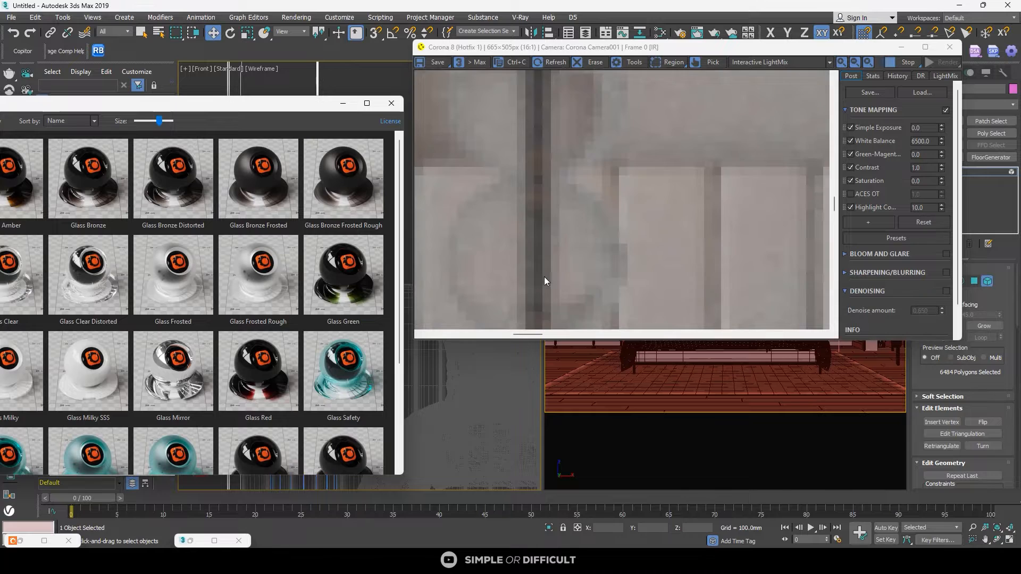
Step: Clear the globe selection and leave element-level editing of the pendant
scroll(625, 190, "down", 2)
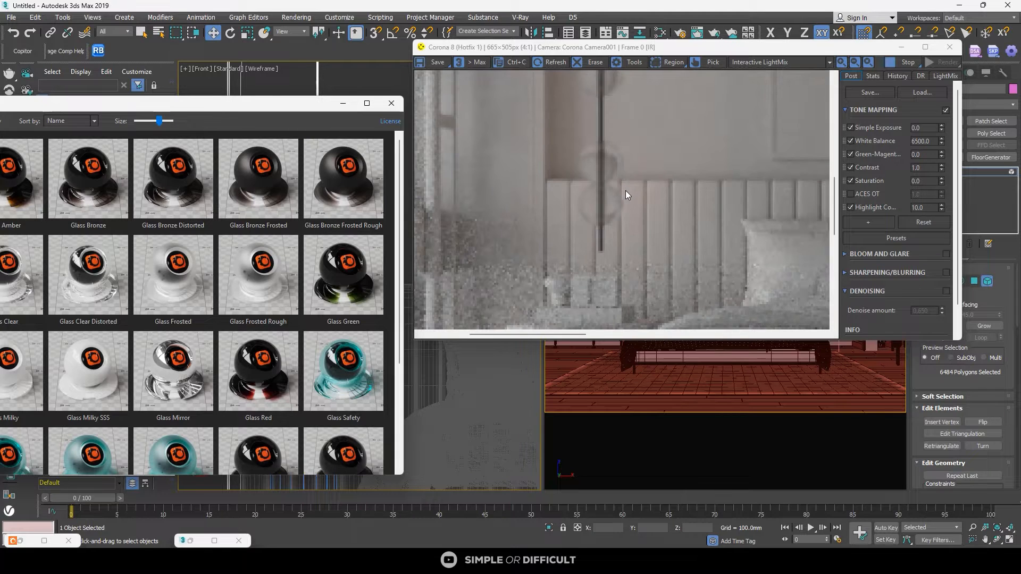
left_click_drag(320, 106, 174, 119)
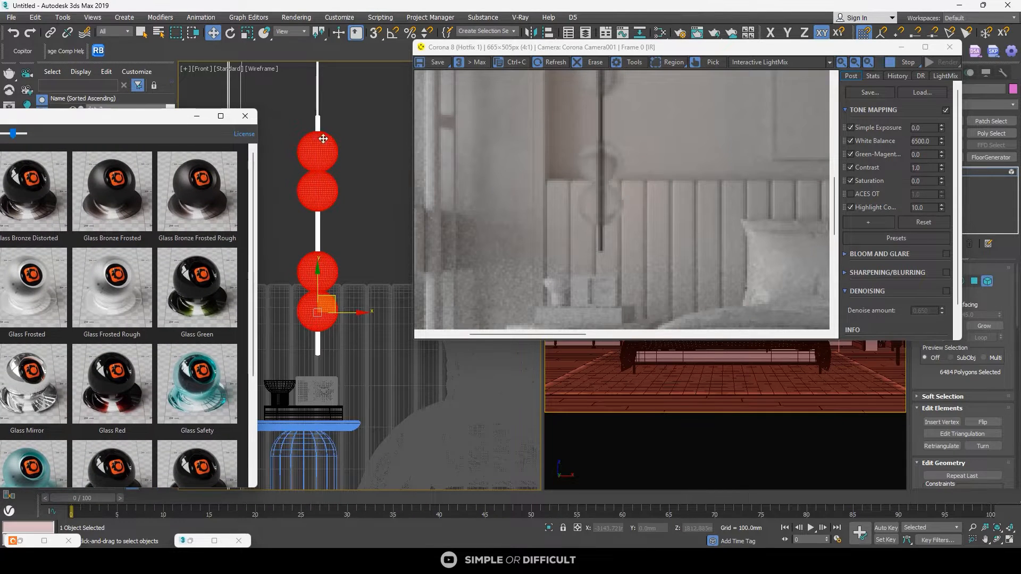
left_click(321, 144)
scroll(320, 145, "up", 3)
scroll(349, 133, "up", 6)
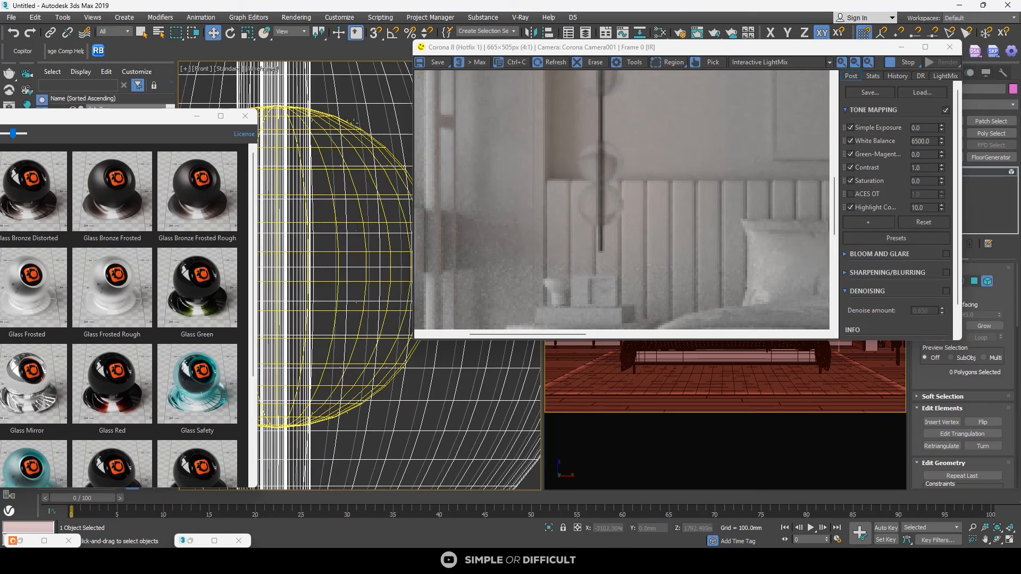
left_click(352, 126)
scroll(348, 117, "down", 5)
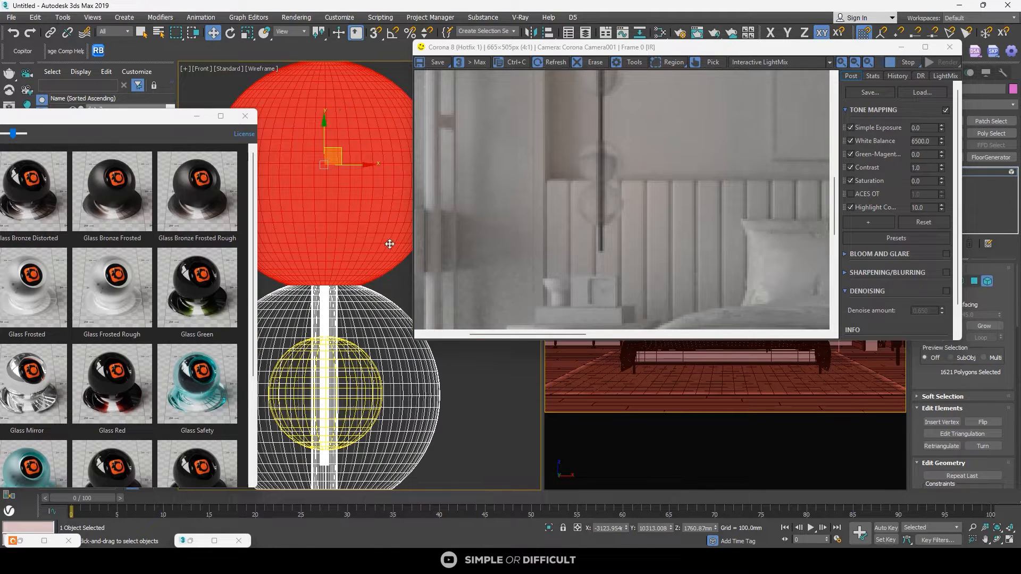
left_click(400, 279)
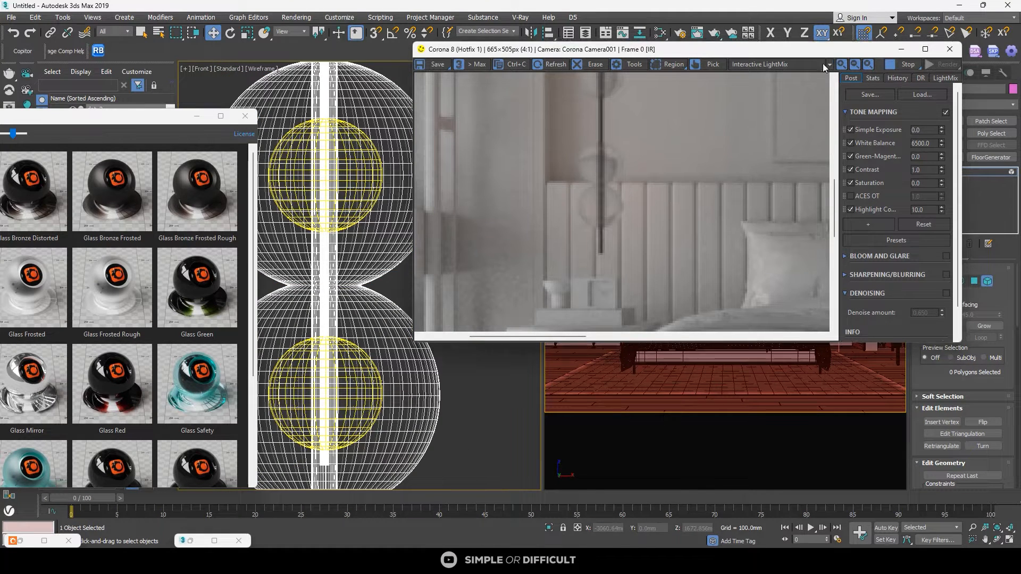
left_click_drag(824, 44, 774, 109)
left_click(918, 77)
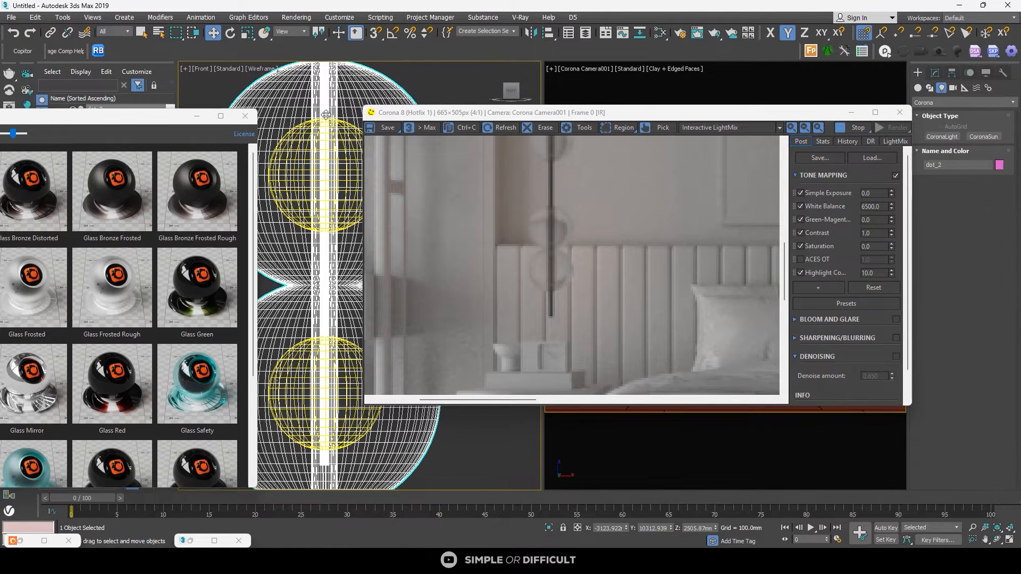
Step: Select the Corona sphere light inside the pendant's globe in the front view
scroll(338, 117, "up", 5)
left_click_drag(426, 118, 549, 109)
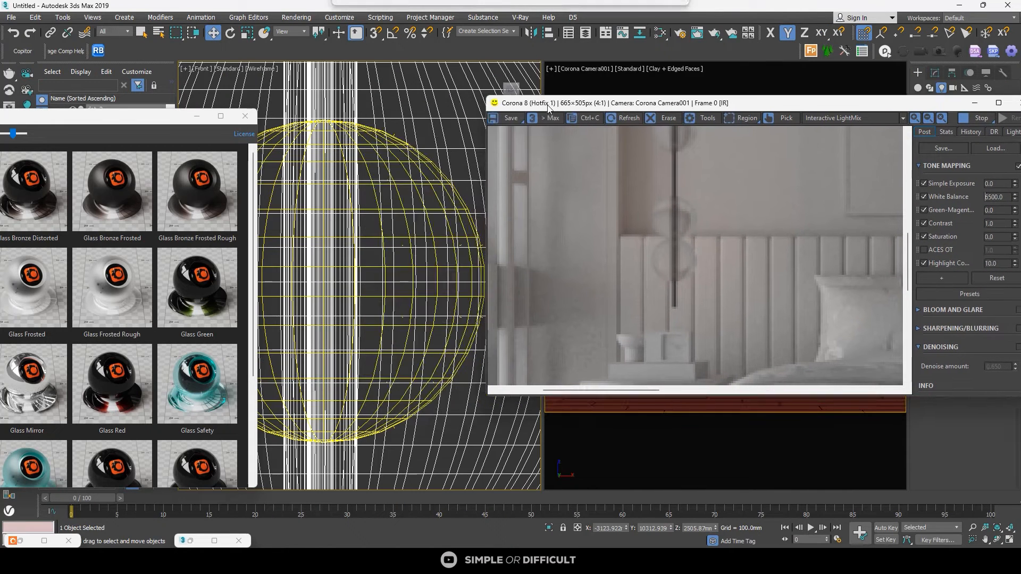
scroll(394, 139, "up", 4)
left_click(396, 135)
scroll(397, 136, "down", 8)
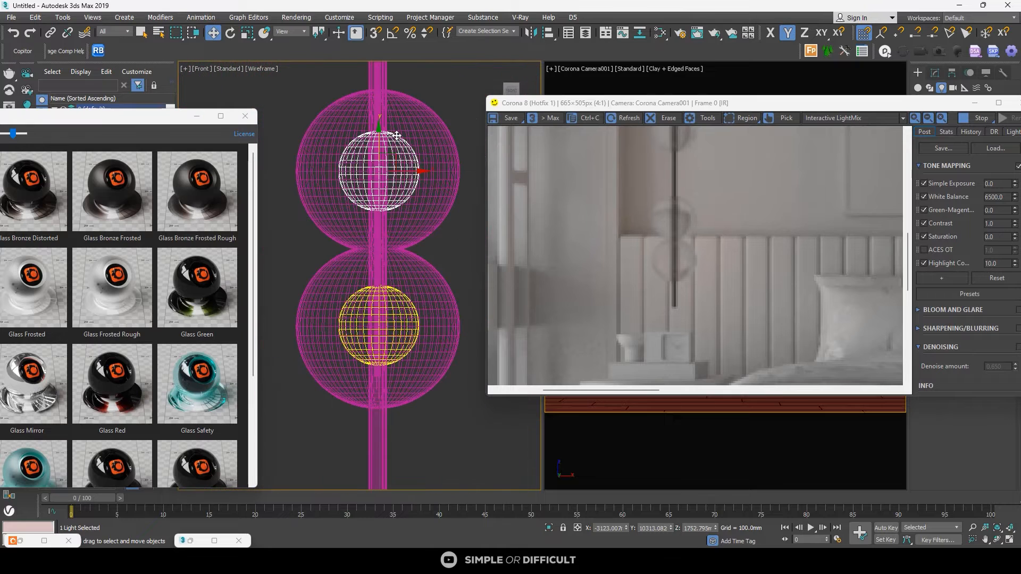
Step: Make the selected pendant light visible directly, in reflections and in refractions
left_click_drag(887, 108, 712, 81)
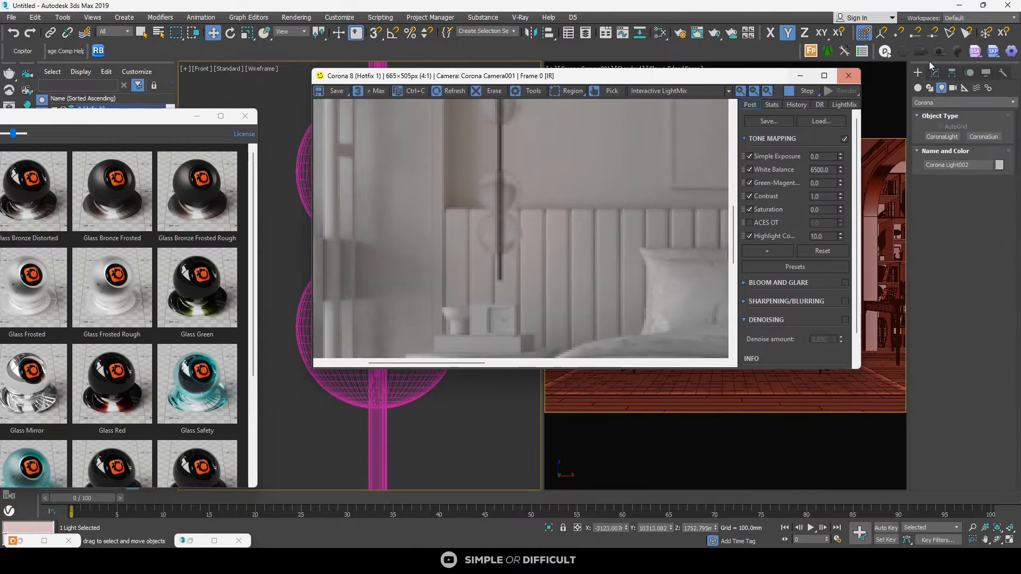
left_click(936, 72)
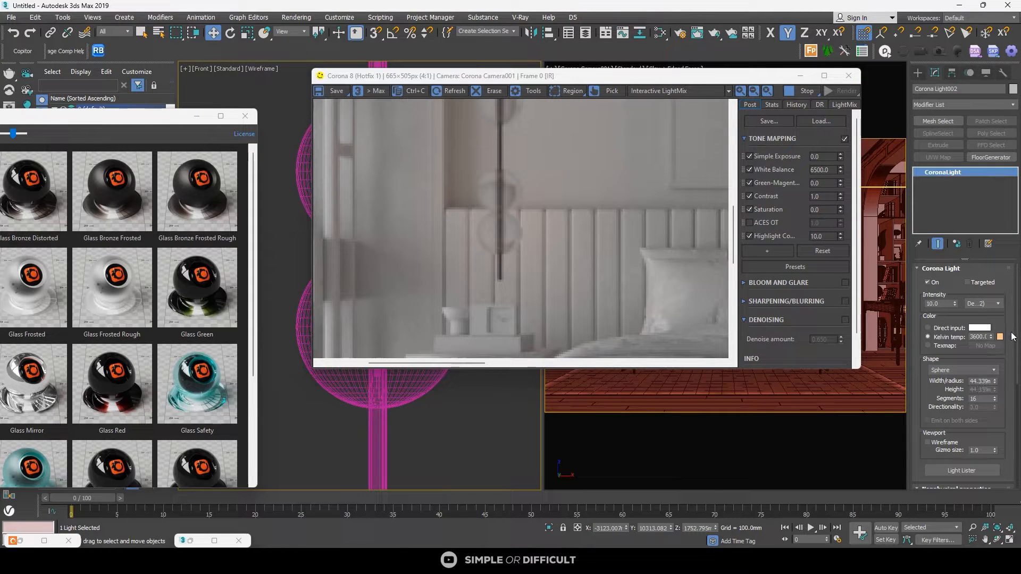
left_click_drag(1017, 331, 1015, 433)
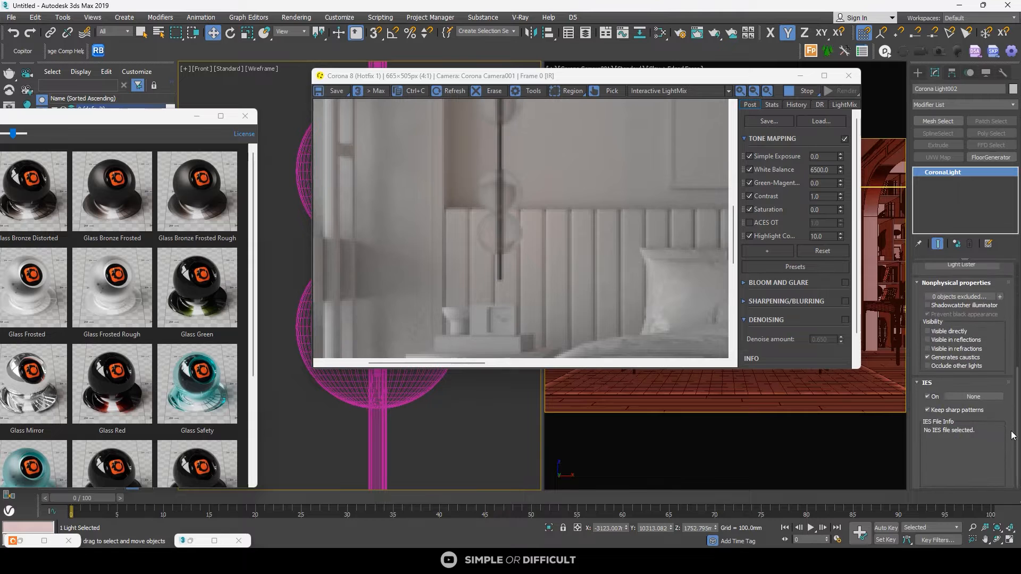
left_click(952, 335)
left_click(942, 341)
left_click(944, 349)
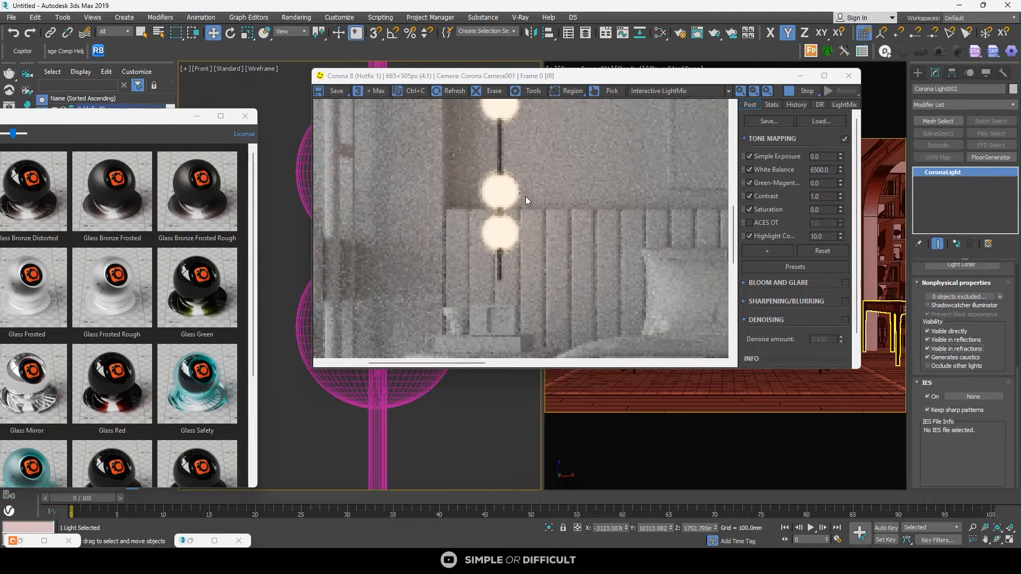
Step: Examine the pendant's glowing globes up close and within the whole room in the interactive rendering
scroll(525, 200, "down", 2)
scroll(475, 196, "up", 4)
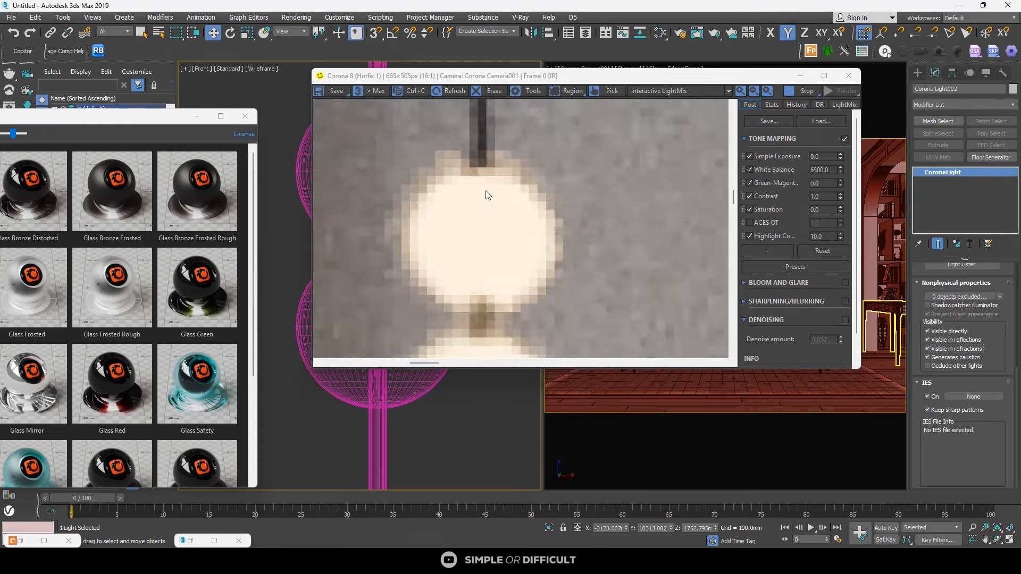
scroll(524, 184, "down", 2)
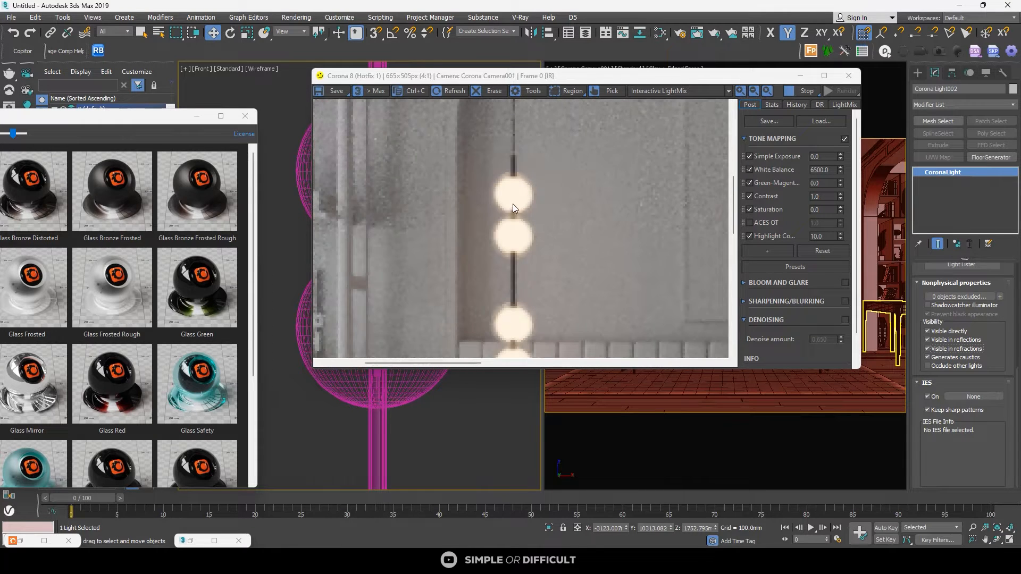
scroll(534, 213, "up", 2)
scroll(545, 200, "down", 4)
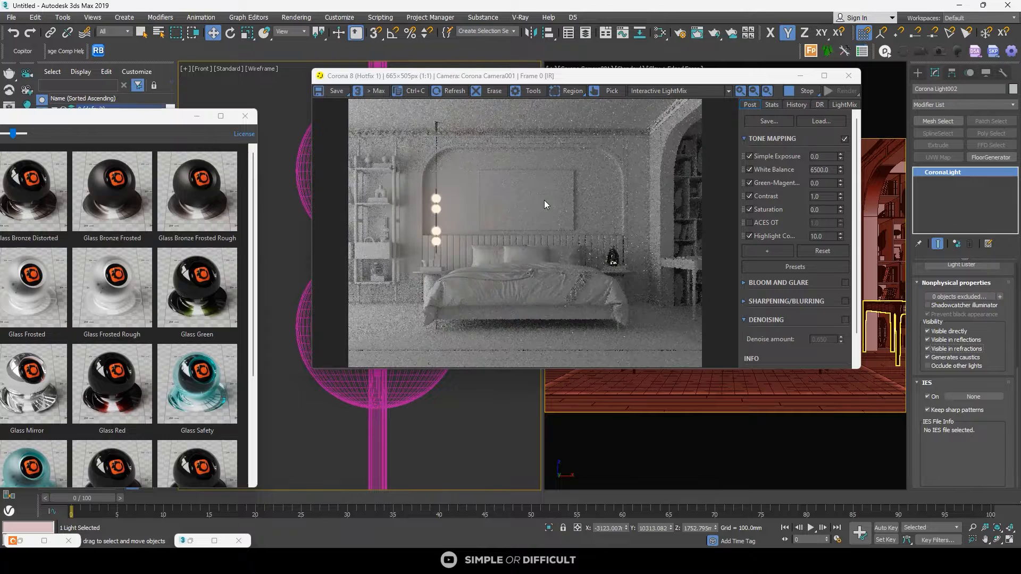
scroll(441, 248, "up", 3)
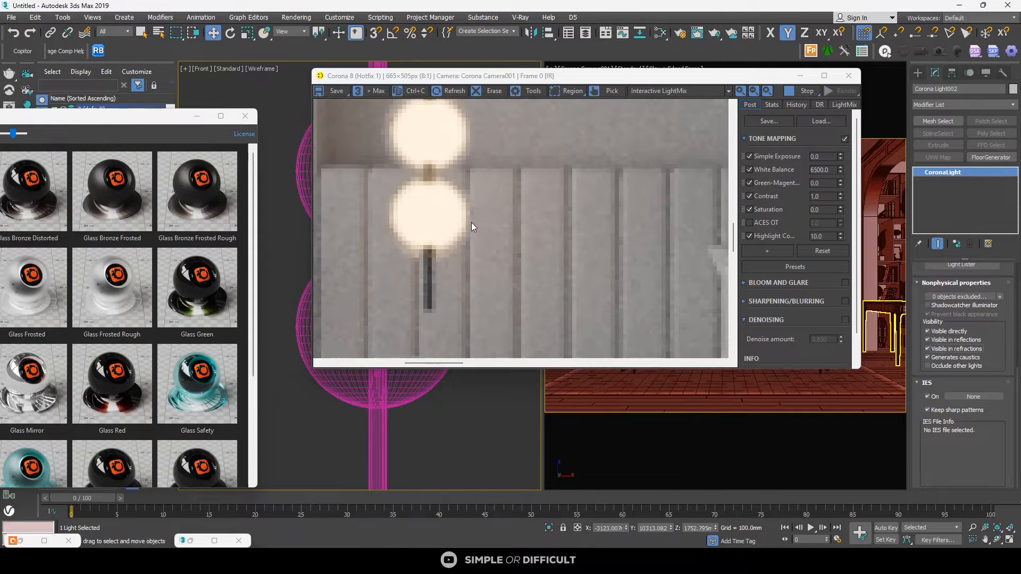
scroll(472, 222, "down", 3)
scroll(419, 229, "up", 3)
scroll(420, 222, "down", 2)
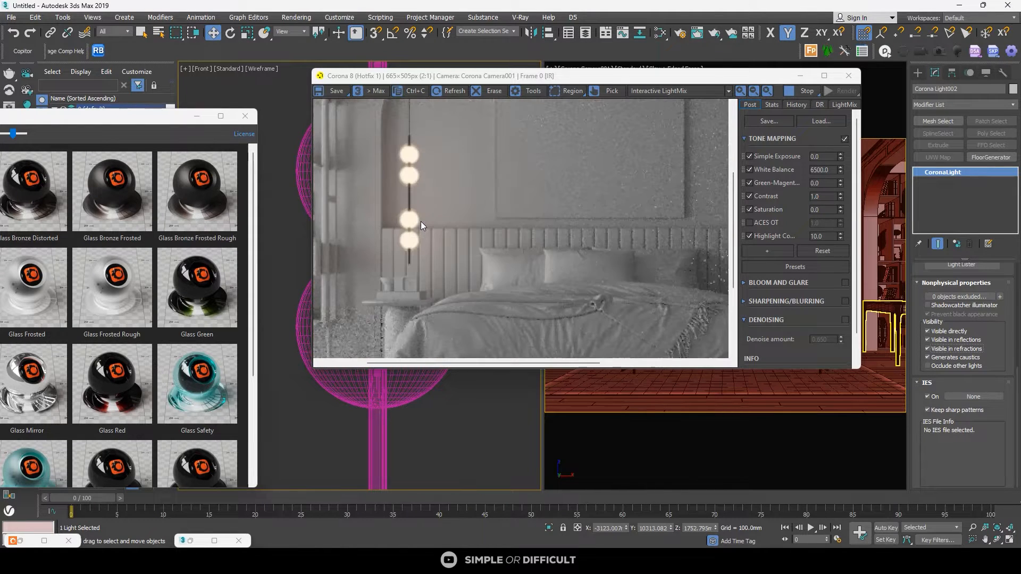
scroll(417, 158, "up", 2)
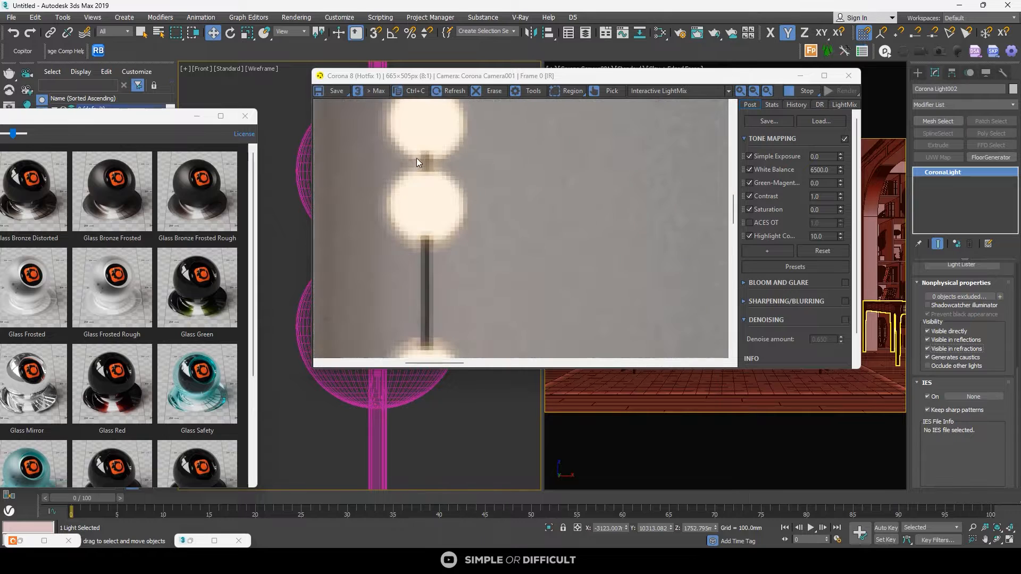
scroll(421, 160, "down", 3)
scroll(426, 154, "up", 4)
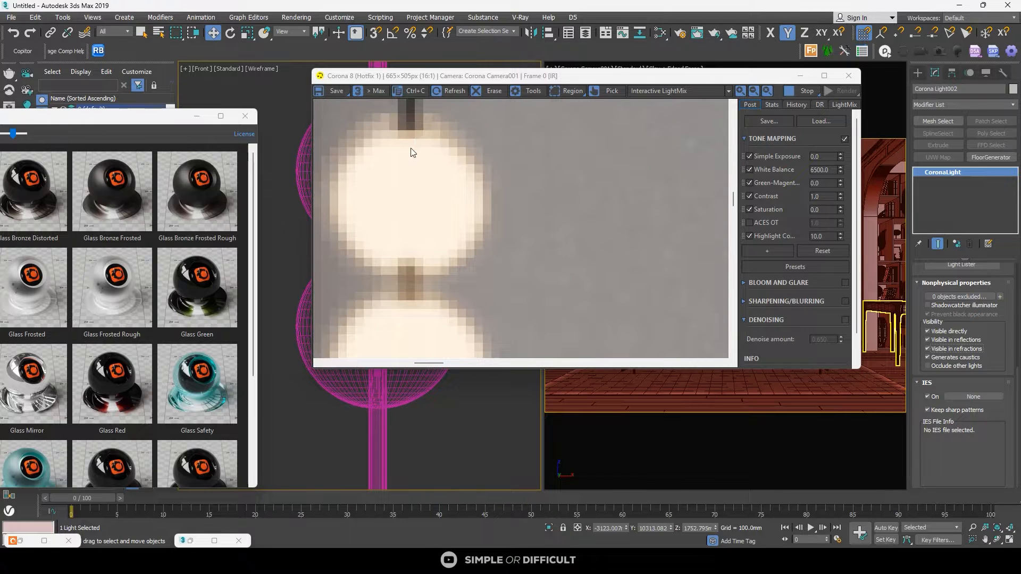
scroll(413, 152, "down", 3)
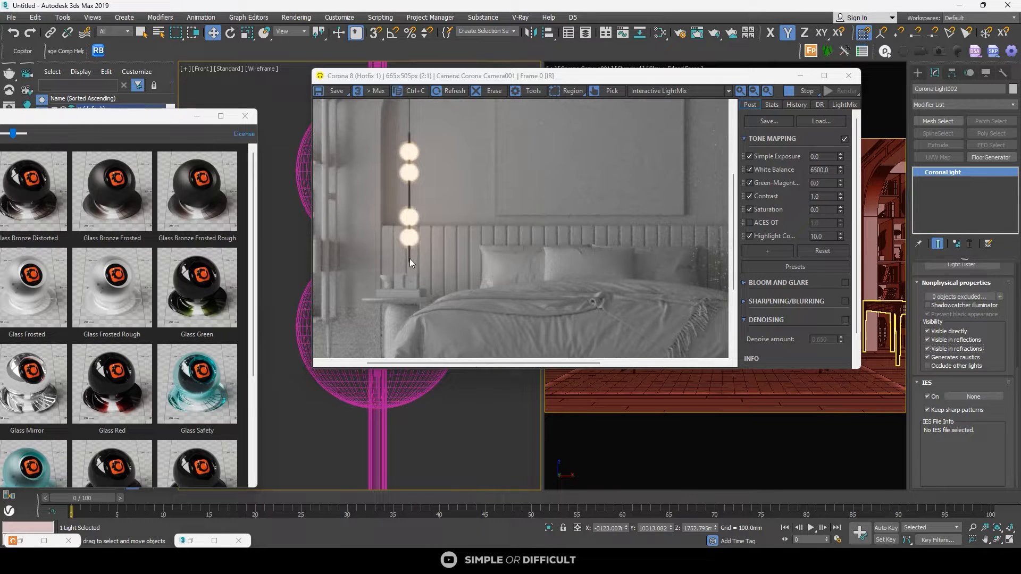
scroll(410, 252, "up", 2)
scroll(414, 247, "down", 1)
scroll(414, 247, "down", 1)
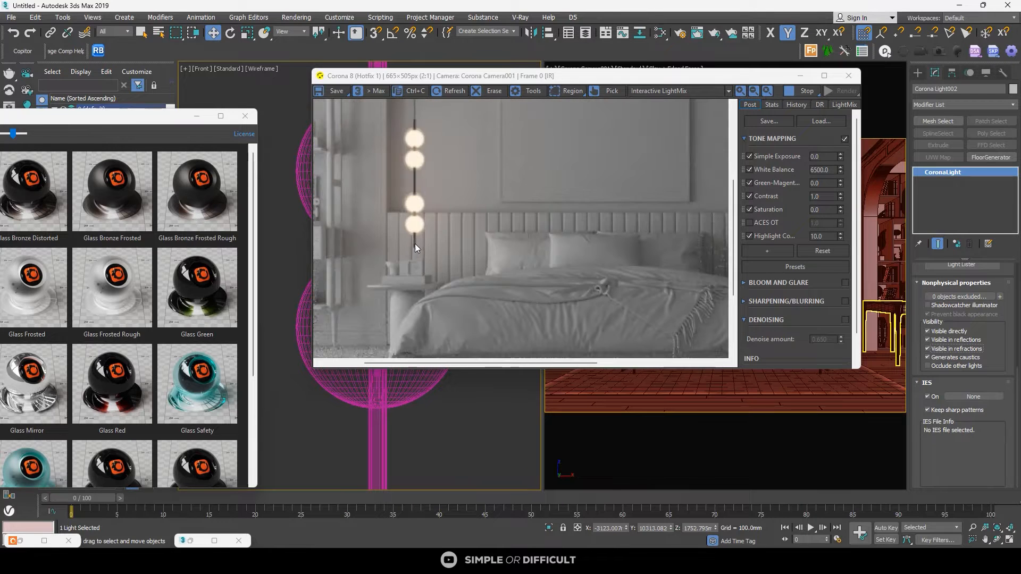
scroll(477, 226, "down", 1)
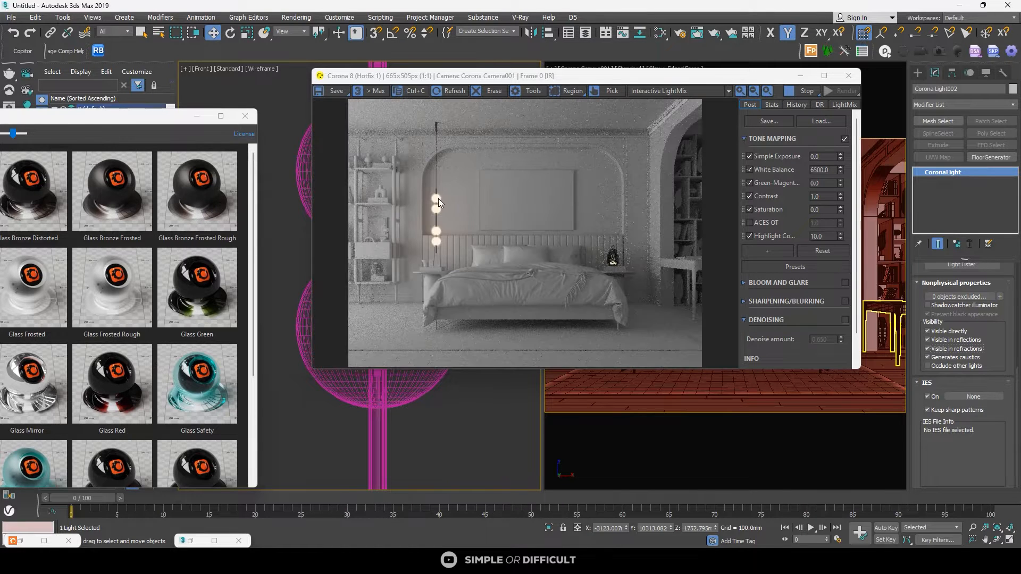
scroll(438, 199, "up", 1)
scroll(438, 199, "up", 1)
scroll(439, 198, "down", 2)
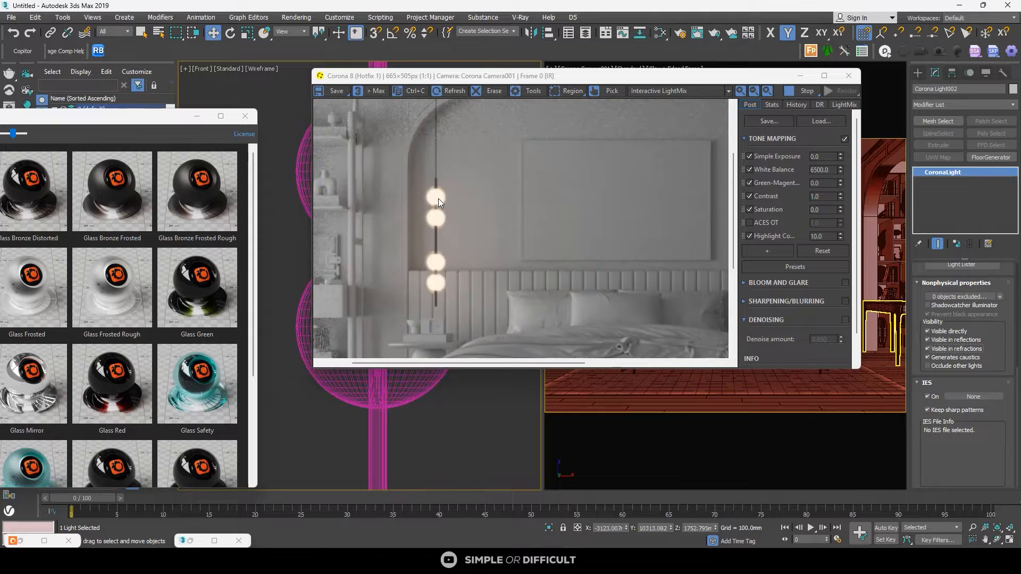
scroll(442, 225, "up", 1)
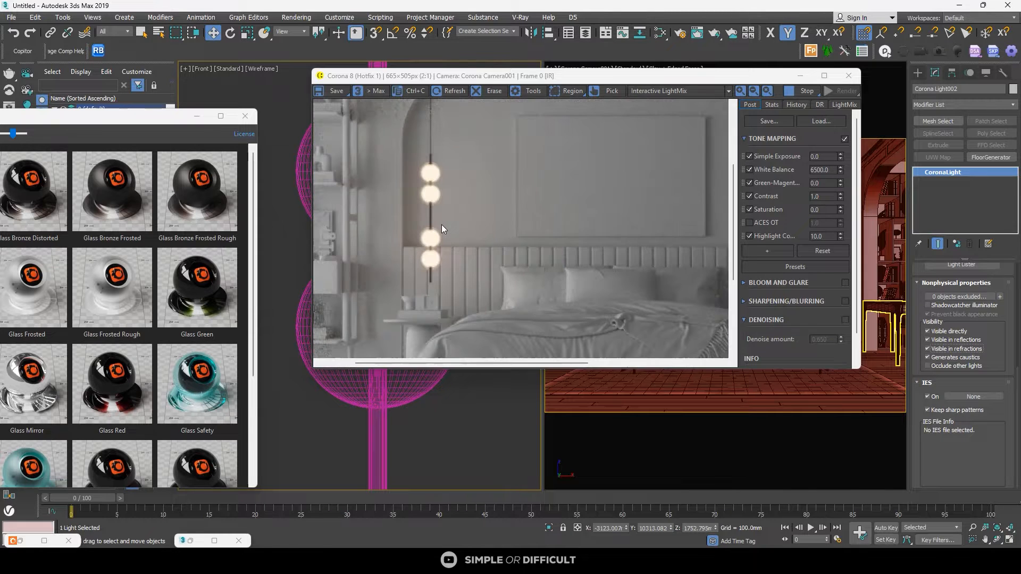
Step: Set the pendant sphere light's intensity to 15
left_click_drag(531, 81, 657, 77)
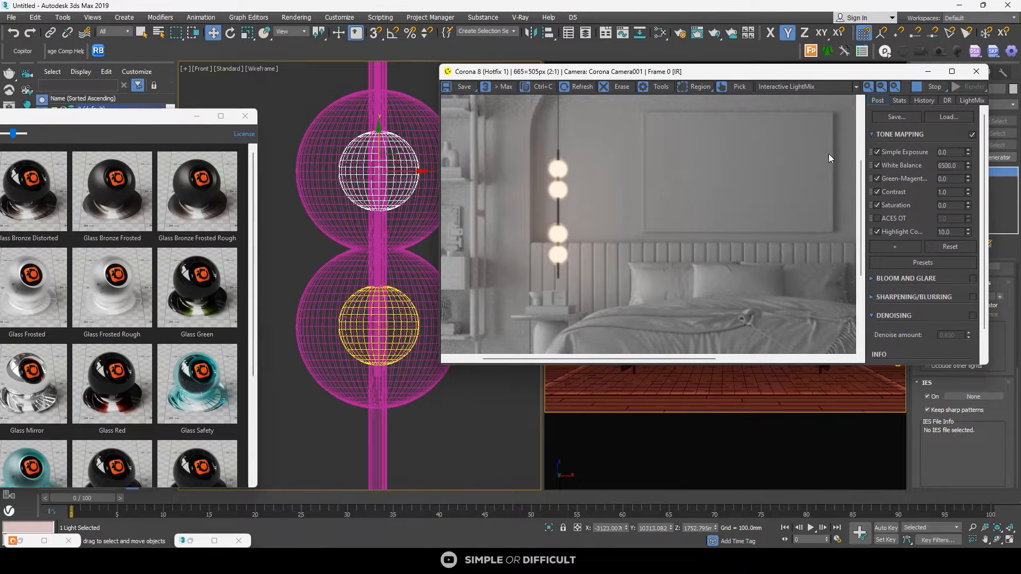
left_click_drag(761, 66, 623, 64)
scroll(1003, 351, "up", 5)
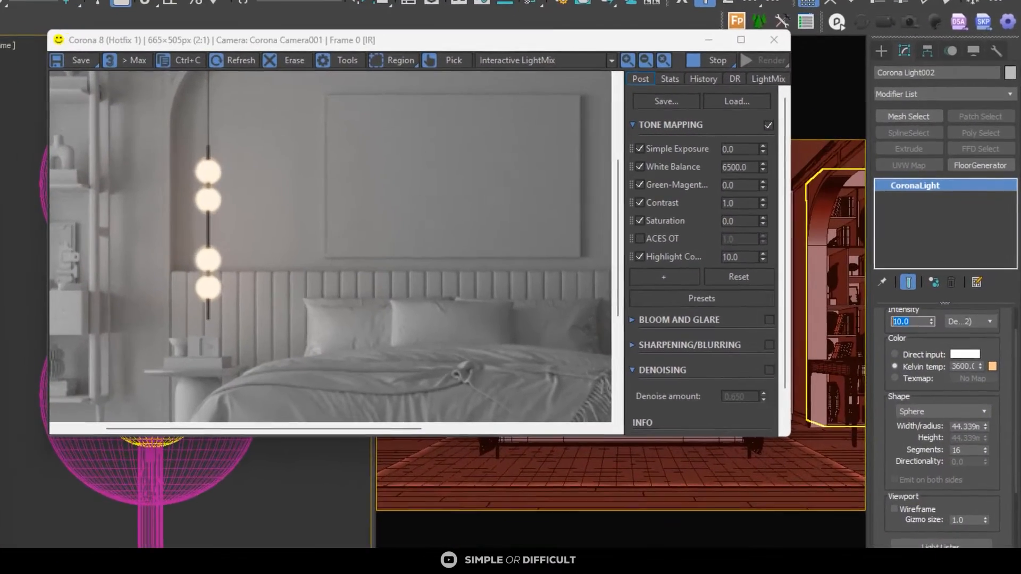
key("Return")
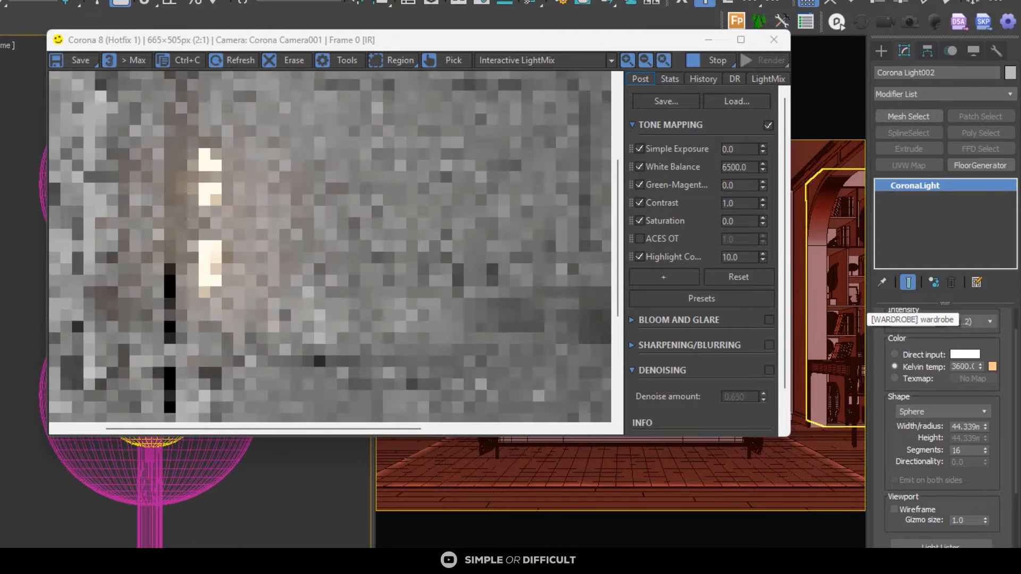
scroll(224, 199, "up", 1)
scroll(223, 199, "down", 2)
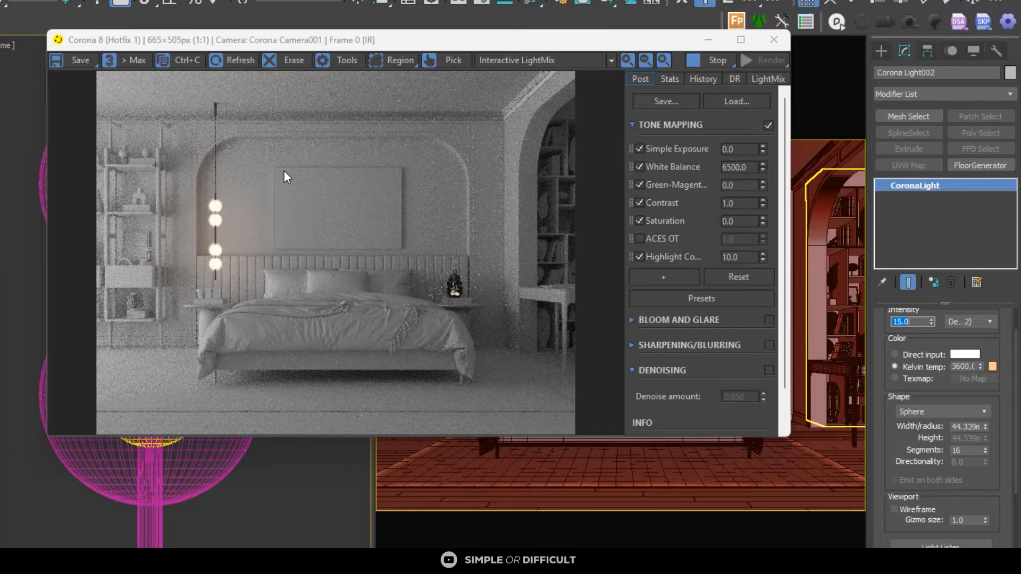
Step: Select the Dome Nomad table lamp on the nightstand in the front view, keeping the frame buffer clear of it
left_click_drag(449, 42, 689, 108)
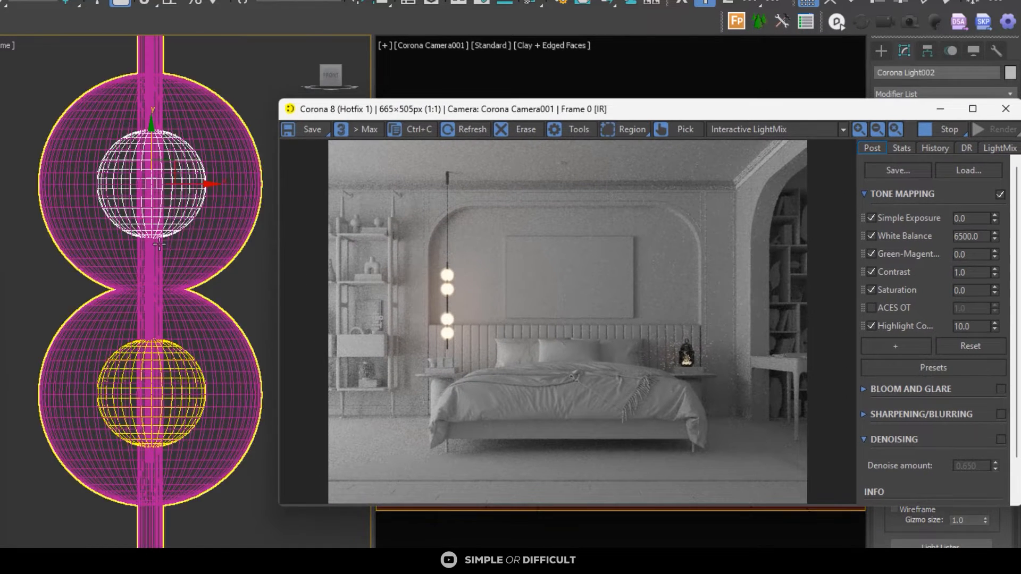
scroll(68, 233, "down", 10)
scroll(90, 276, "down", 2)
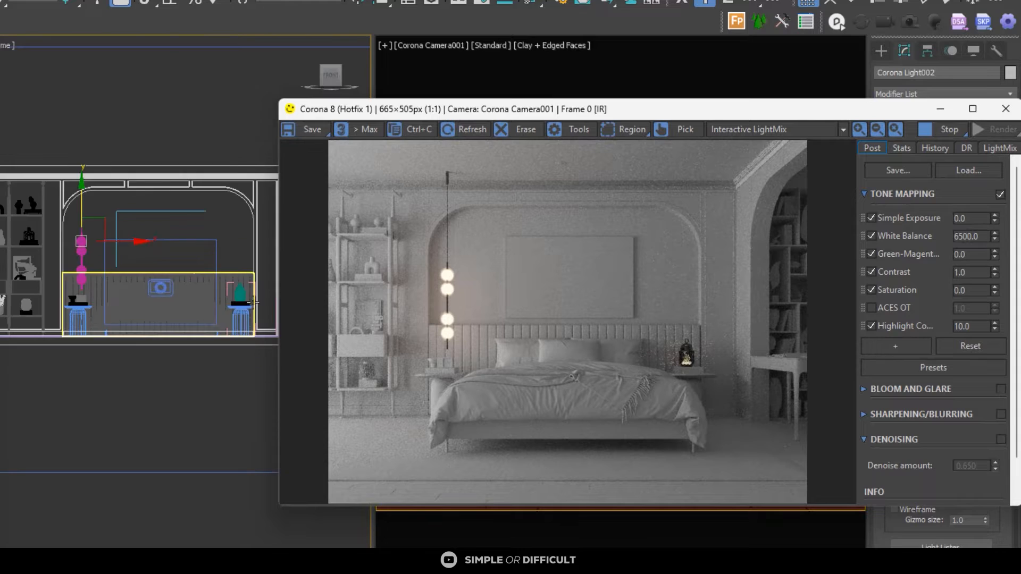
scroll(252, 303, "up", 13)
left_click(164, 266)
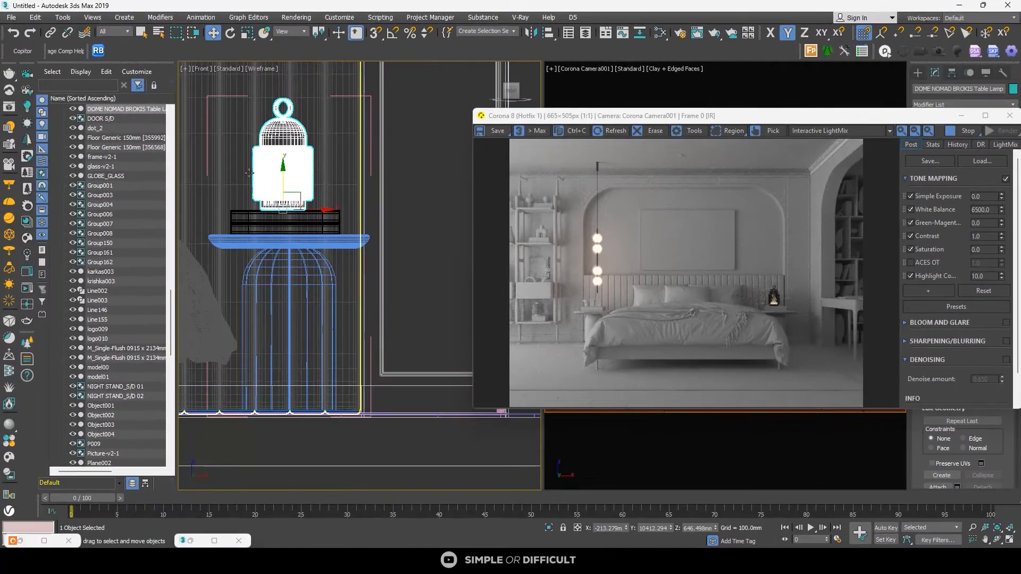
scroll(253, 182, "down", 2)
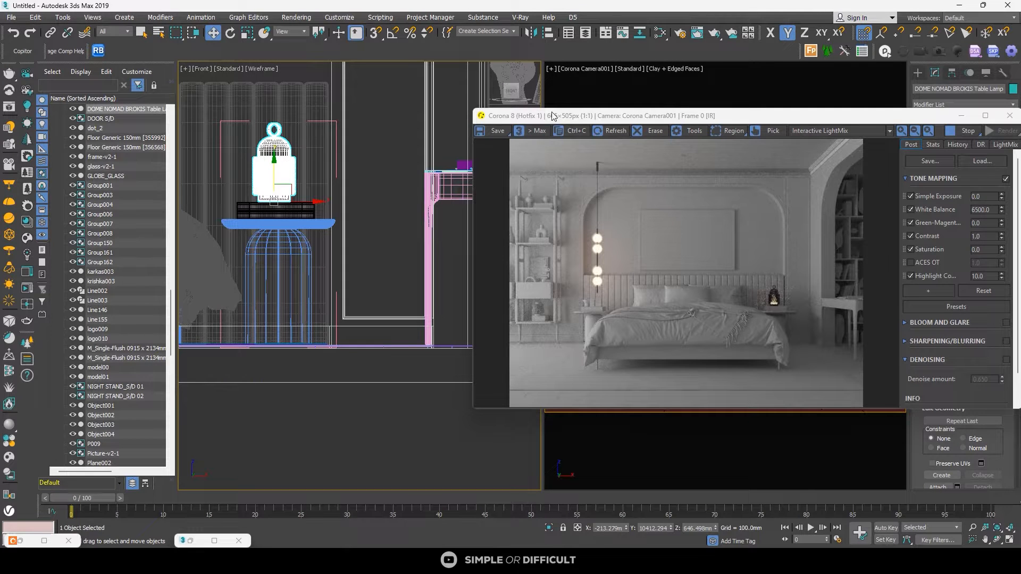
Step: Load the table lamp's material into an empty area of the Slate Material Editor by picking it from the lamp
left_click(661, 34)
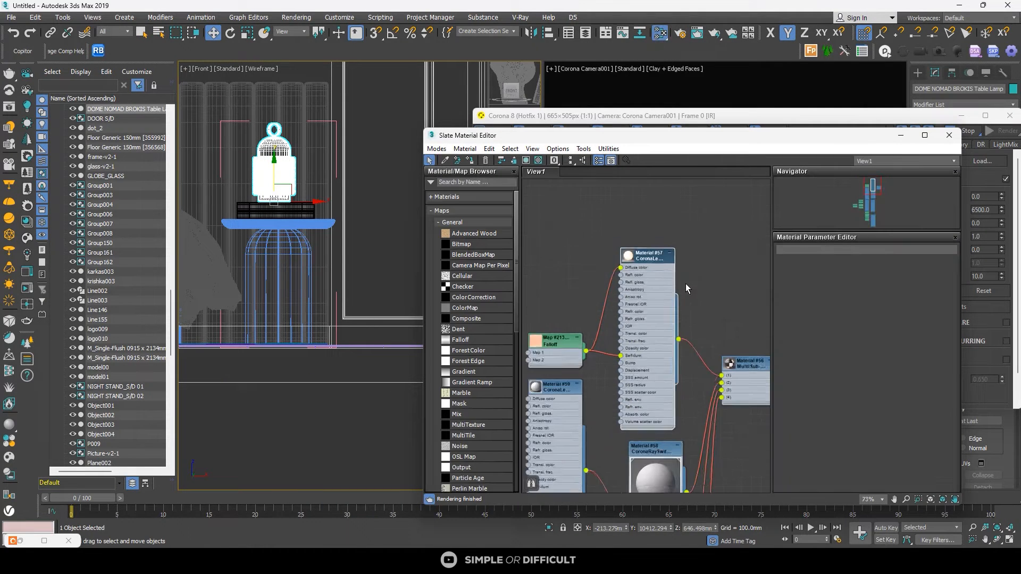
scroll(685, 283, "down", 6)
middle_click_drag(685, 280, 524, 205)
middle_click_drag(607, 289, 524, 231)
left_click(562, 260)
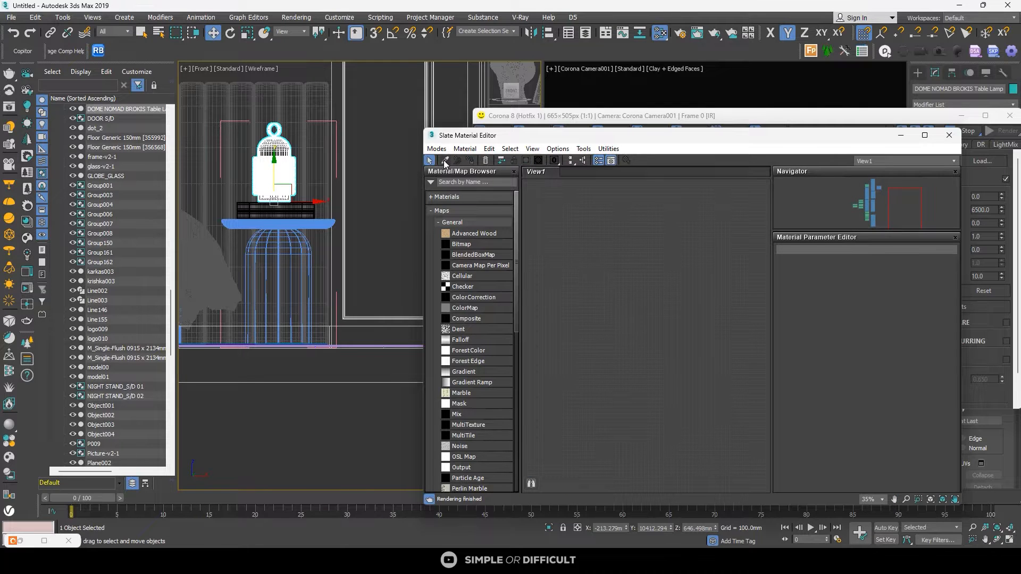
left_click(445, 161)
scroll(258, 159, "up", 5)
left_click(278, 150)
scroll(637, 289, "down", 3)
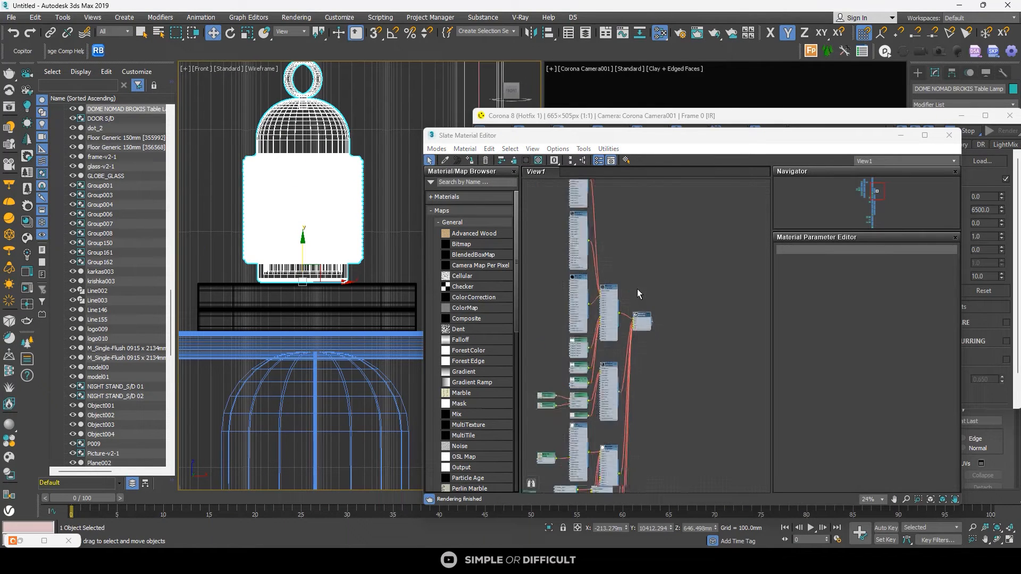
Step: Enlarge the Slate Material Editor and examine the parameters of Material #37, the lamp's layered material fed by Light 1
scroll(637, 289, "up", 3)
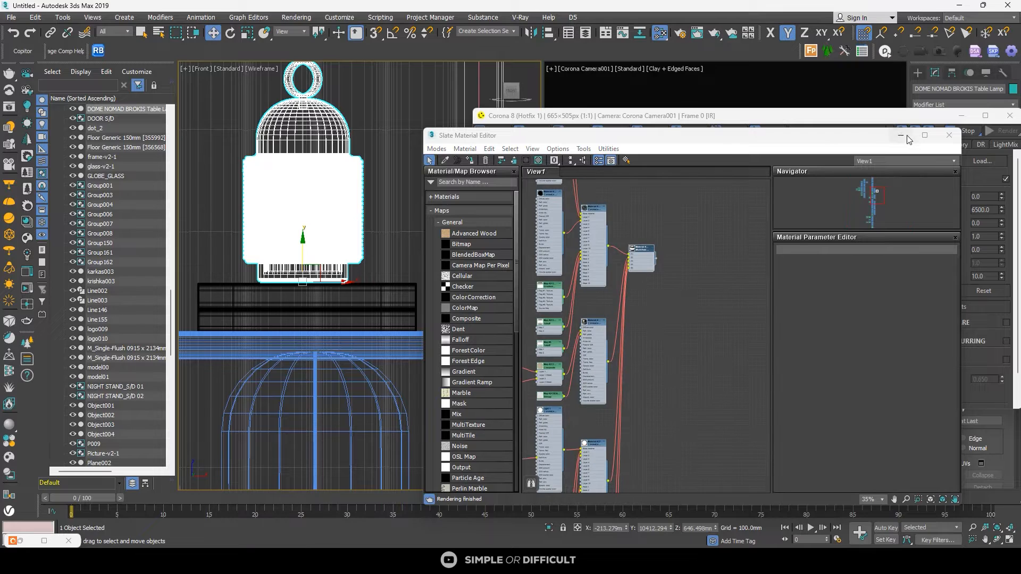
left_click(925, 139)
scroll(262, 168, "down", 3)
middle_click_drag(262, 168, 512, 225)
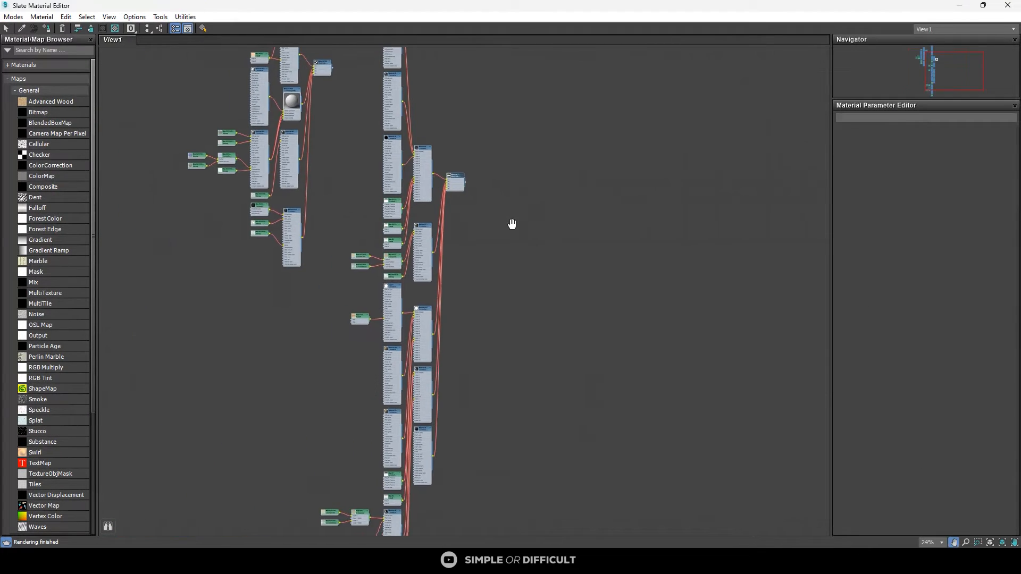
middle_click_drag(464, 187, 492, 151)
scroll(416, 126, "up", 9)
scroll(395, 109, "down", 5)
middle_click_drag(481, 264, 507, 184)
scroll(464, 340, "up", 4)
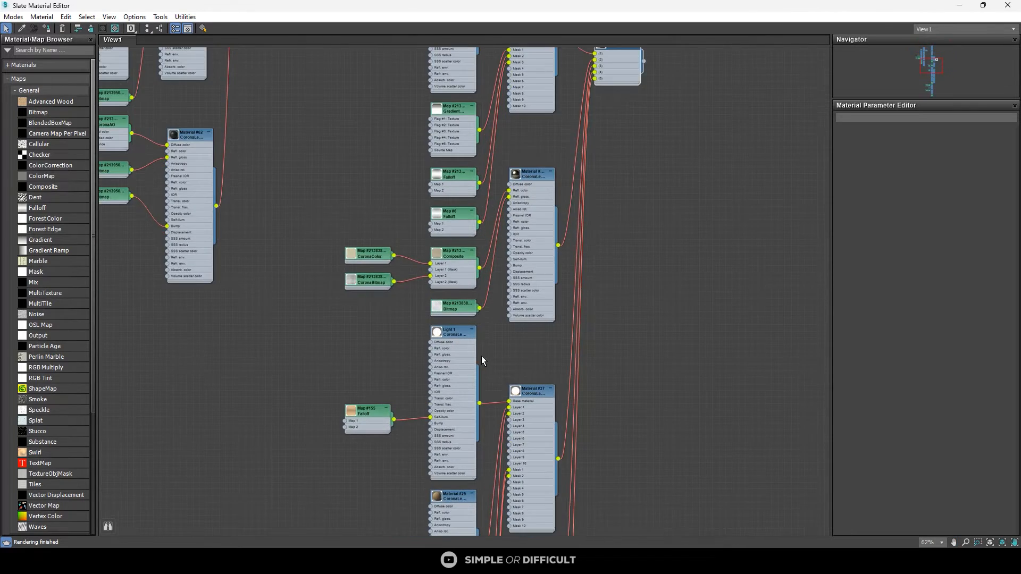
middle_click_drag(494, 329, 489, 221)
scroll(493, 347, "up", 2)
scroll(526, 282, "up", 4)
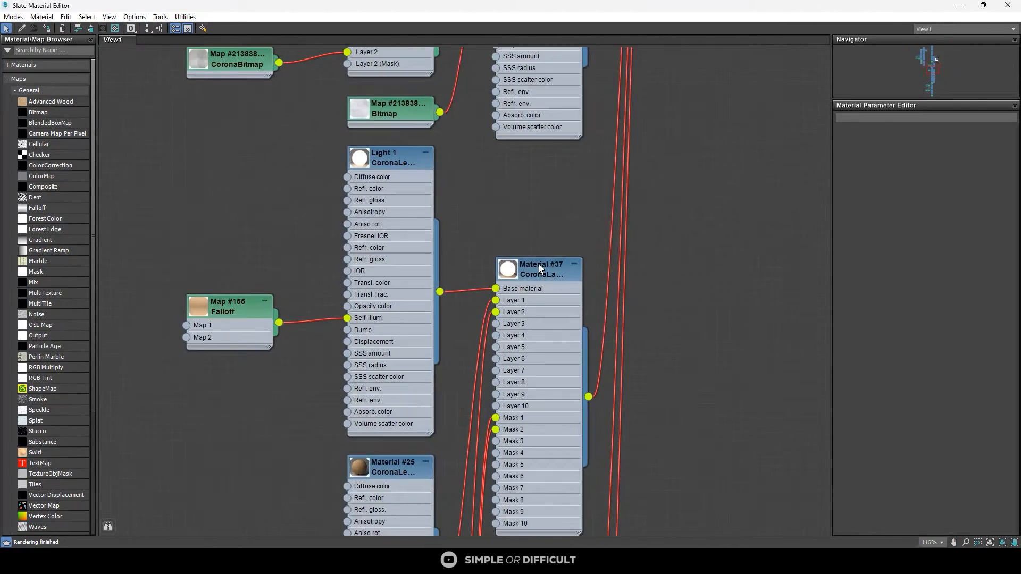
double_click(540, 268)
scroll(548, 203, "down", 3)
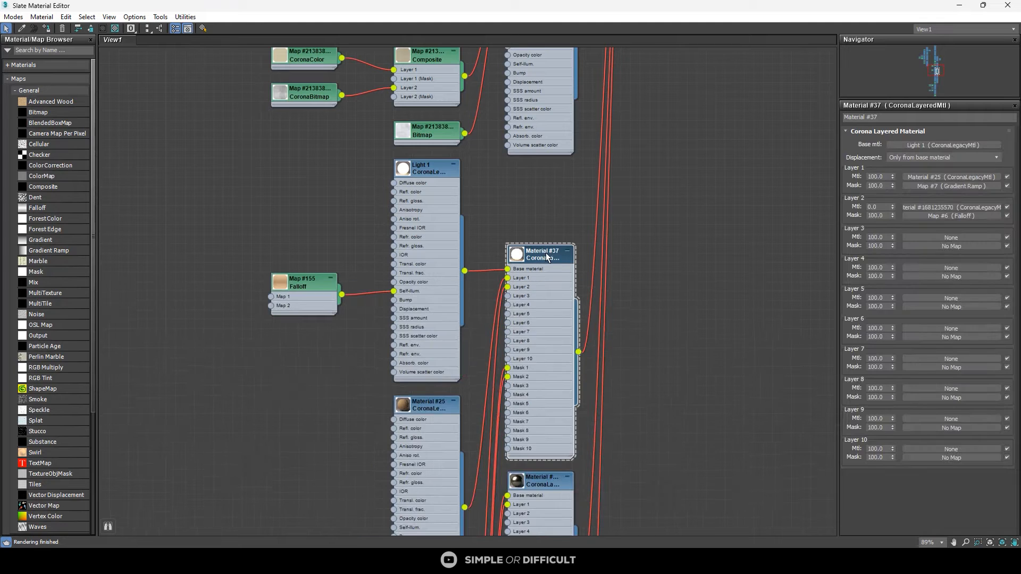
left_click_drag(549, 254, 548, 228)
scroll(548, 226, "down", 1)
middle_click_drag(507, 248, 539, 240)
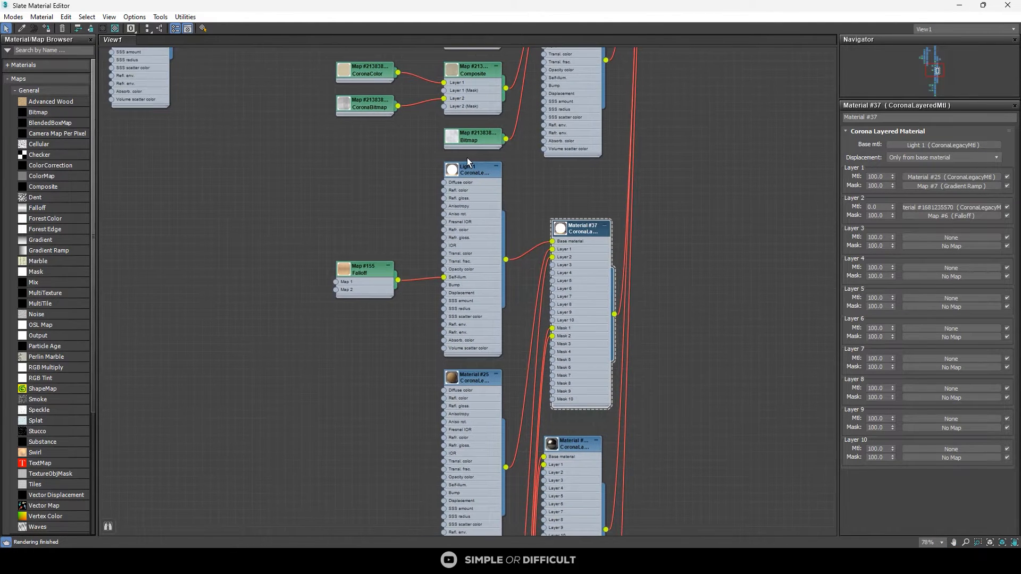
Step: Examine the Light 1 material's self-illumination settings with its basic options collapsed, and trace how it feeds the lamp's multi-material
scroll(466, 156, "up", 2)
double_click(463, 186)
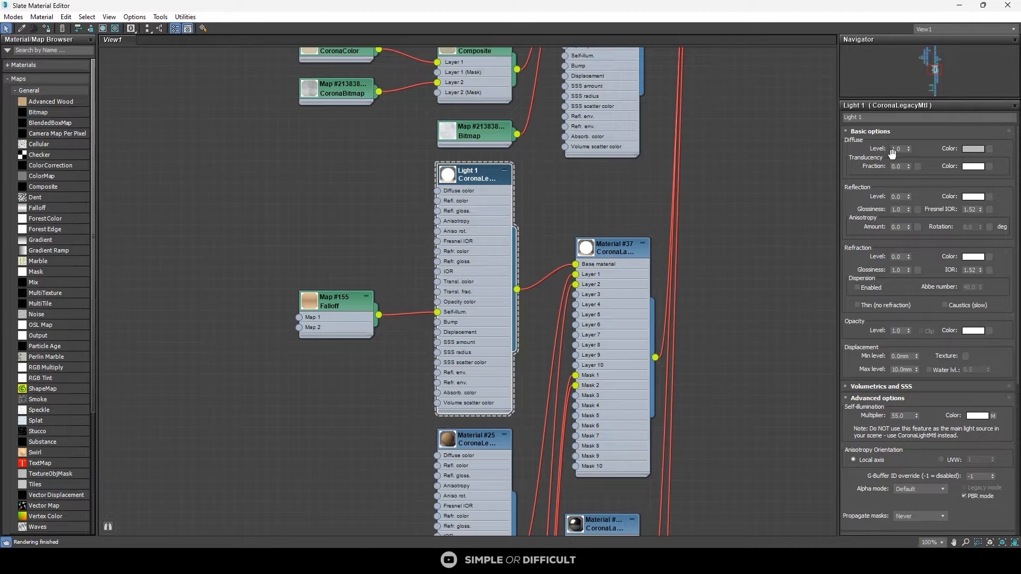
scroll(446, 161, "up", 1)
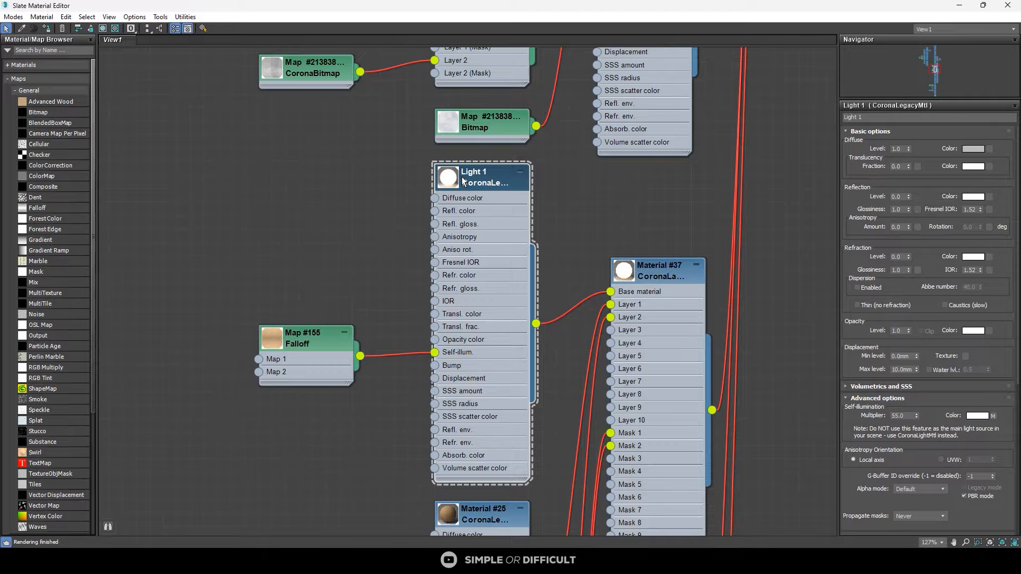
left_click(848, 131)
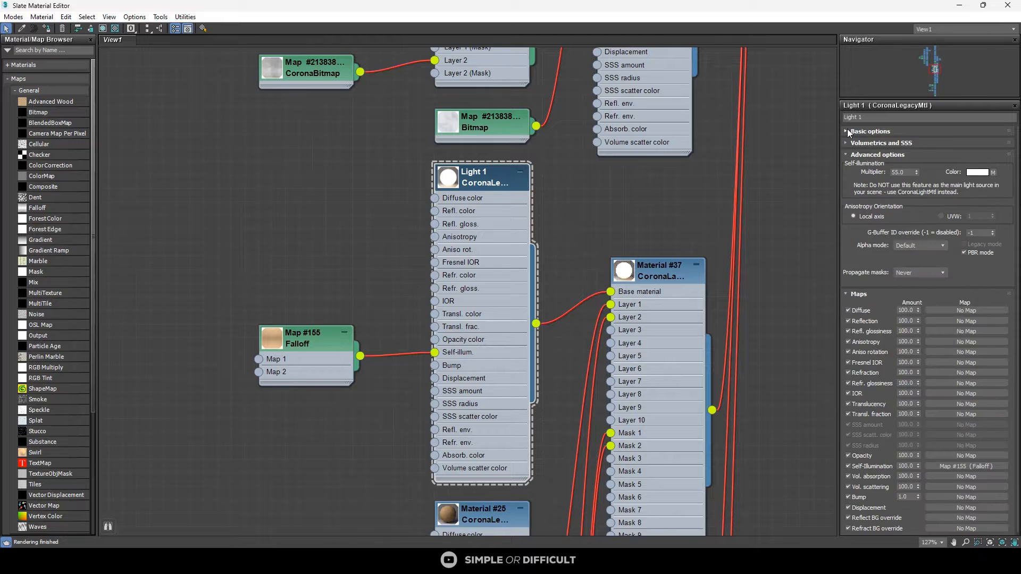
left_click(847, 131)
left_click(847, 131)
scroll(487, 248, "down", 2)
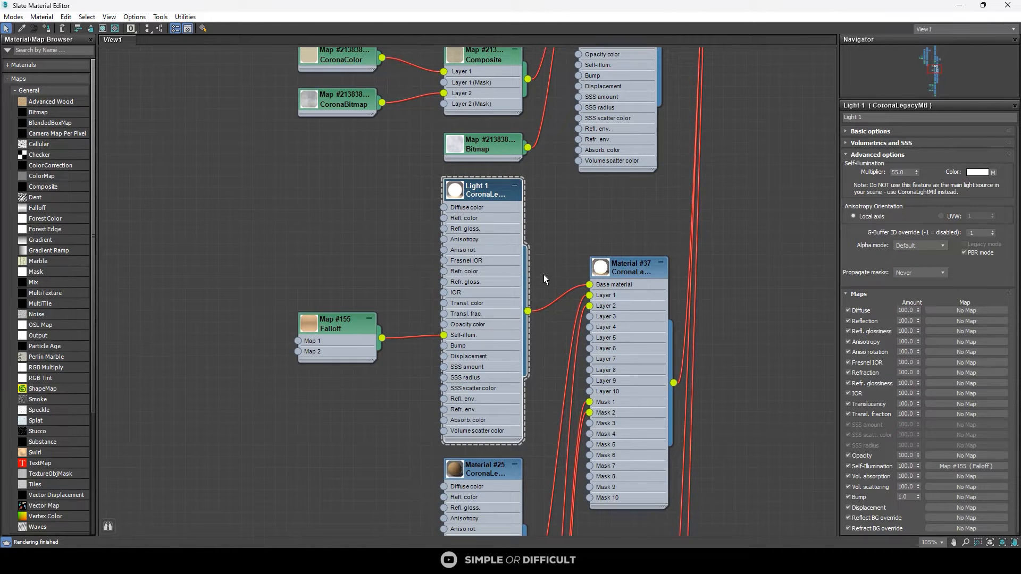
scroll(580, 291, "down", 3)
middle_click_drag(668, 317, 613, 530)
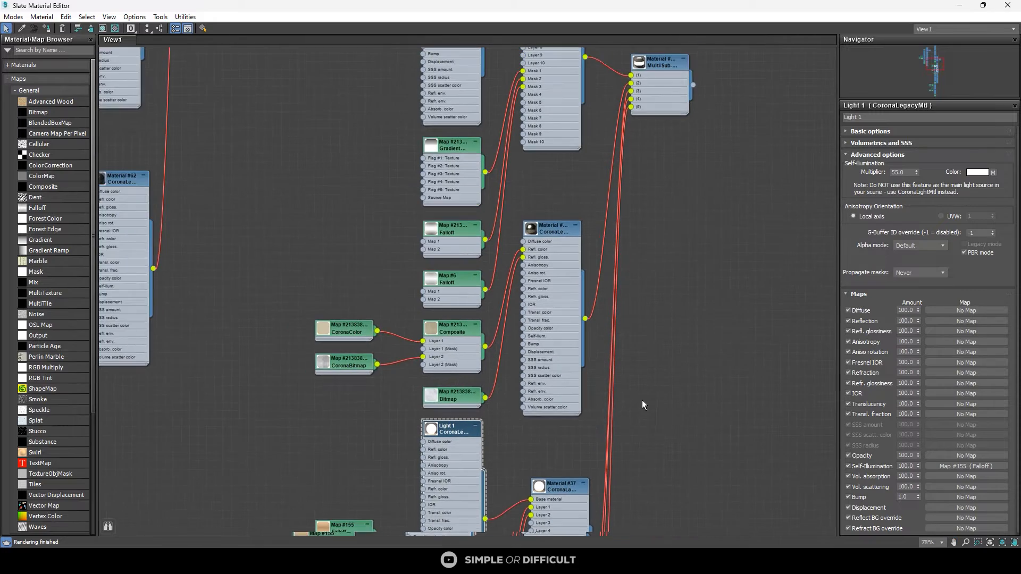
middle_click_drag(663, 226, 668, 279)
scroll(668, 279, "down", 2)
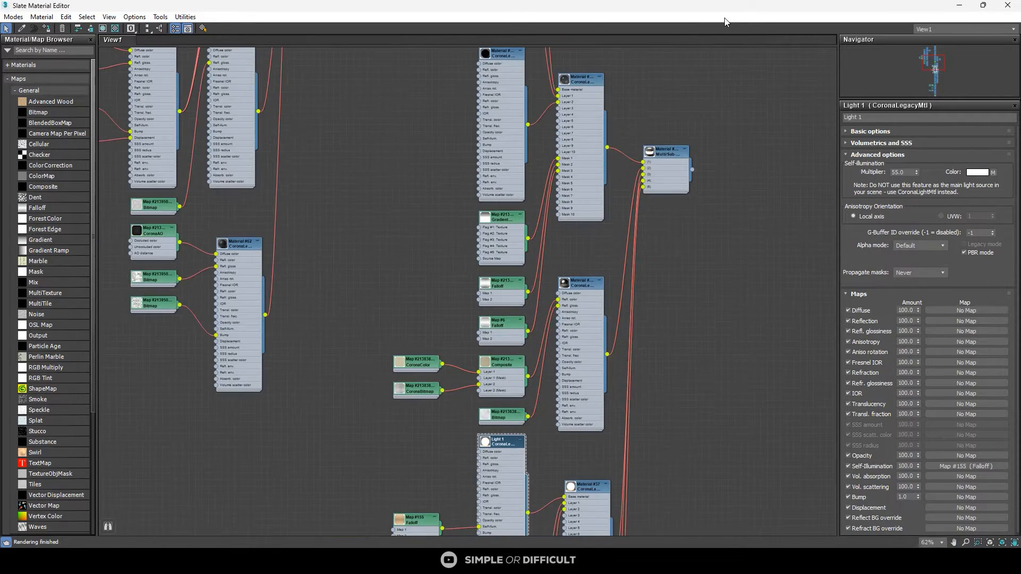
Step: Restore the Slate Material Editor to its smaller size and minimize it to uncover the scene
double_click(733, 12)
left_click_drag(754, 200, 468, 103)
left_click(676, 95)
scroll(319, 188, "down", 3)
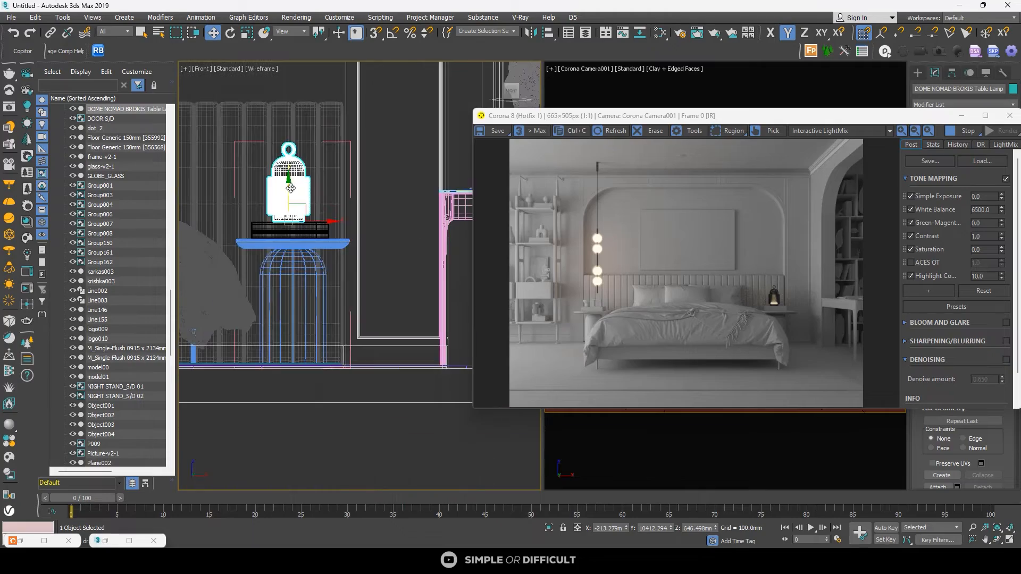
Step: Frame the table lamp closely in the top view with nothing selected, and move the frame buffer clear of the camera view
key("t")
key("z")
scroll(298, 210, "down", 5)
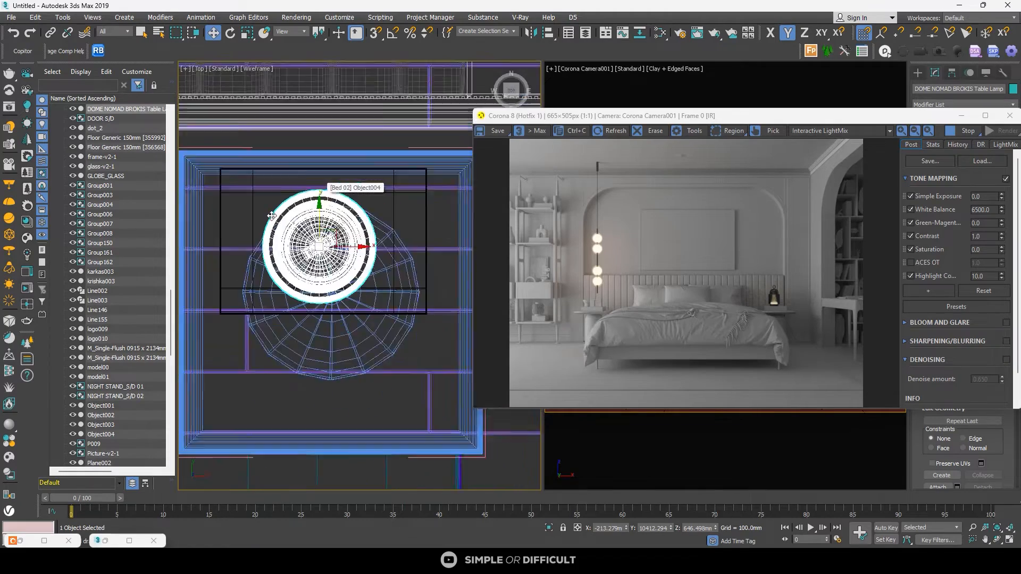
scroll(310, 235, "up", 6)
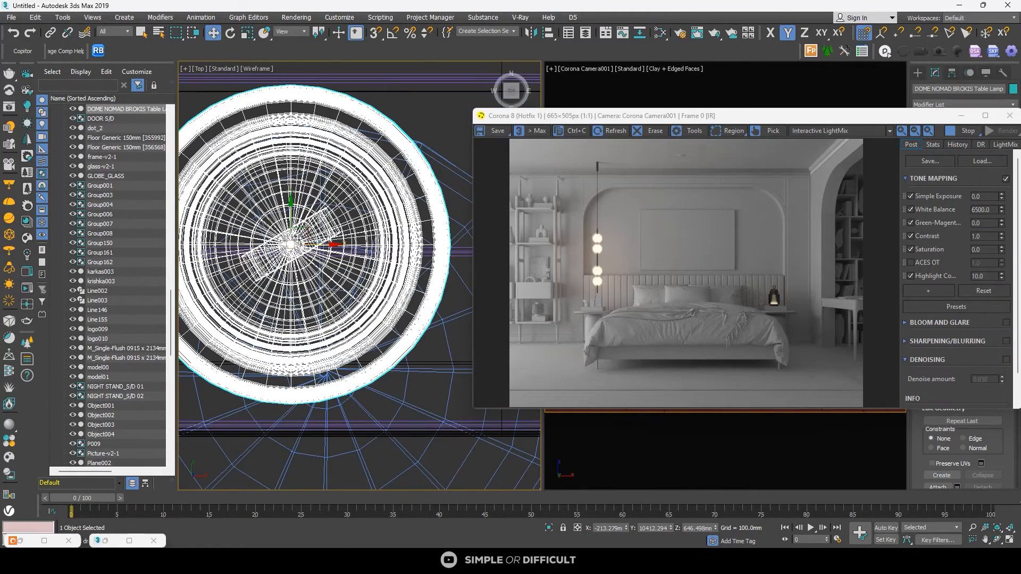
scroll(290, 234, "up", 2)
scroll(288, 234, "down", 8)
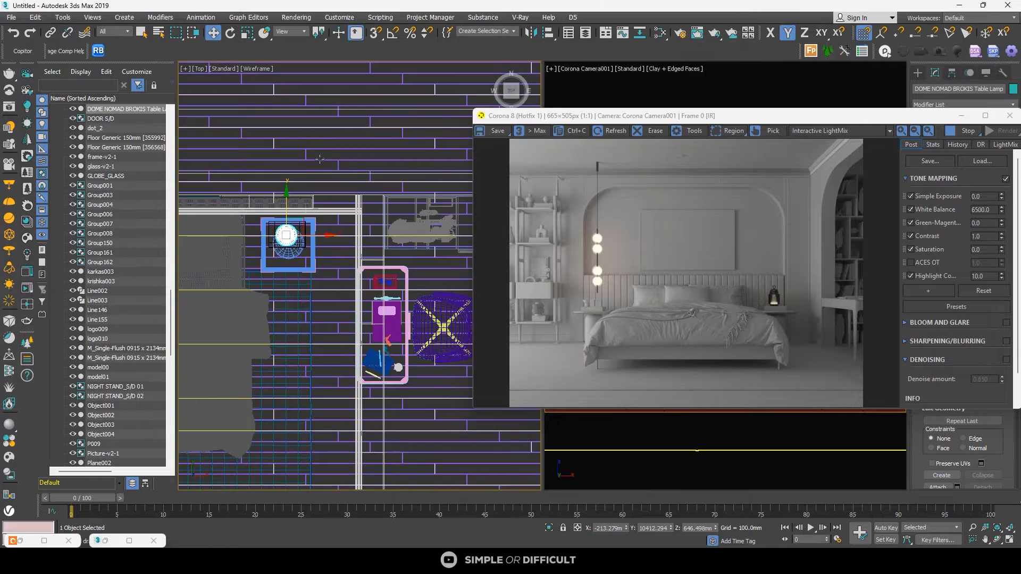
scroll(320, 159, "down", 5)
left_click(342, 123)
scroll(300, 189, "up", 8)
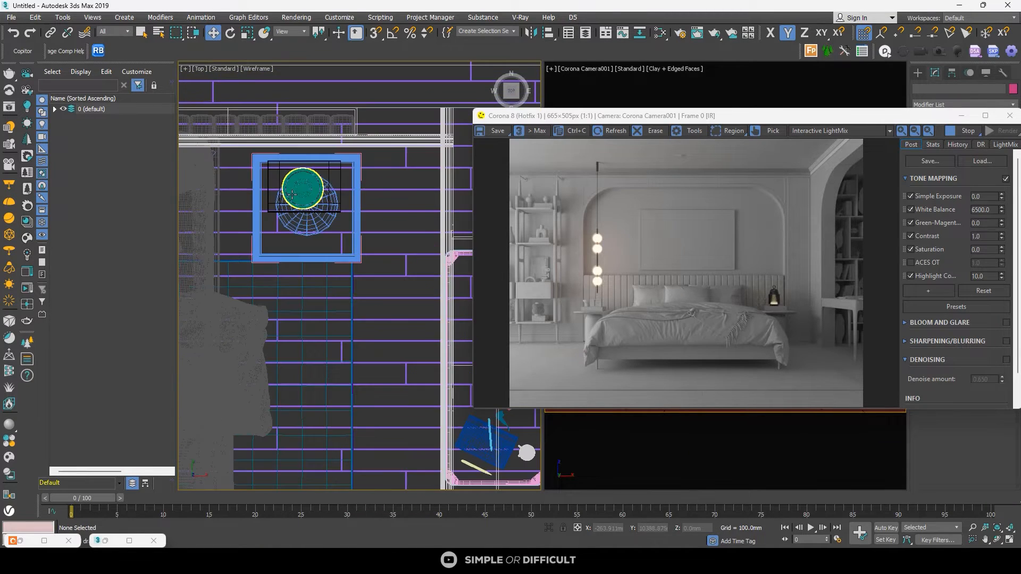
scroll(292, 194, "up", 8)
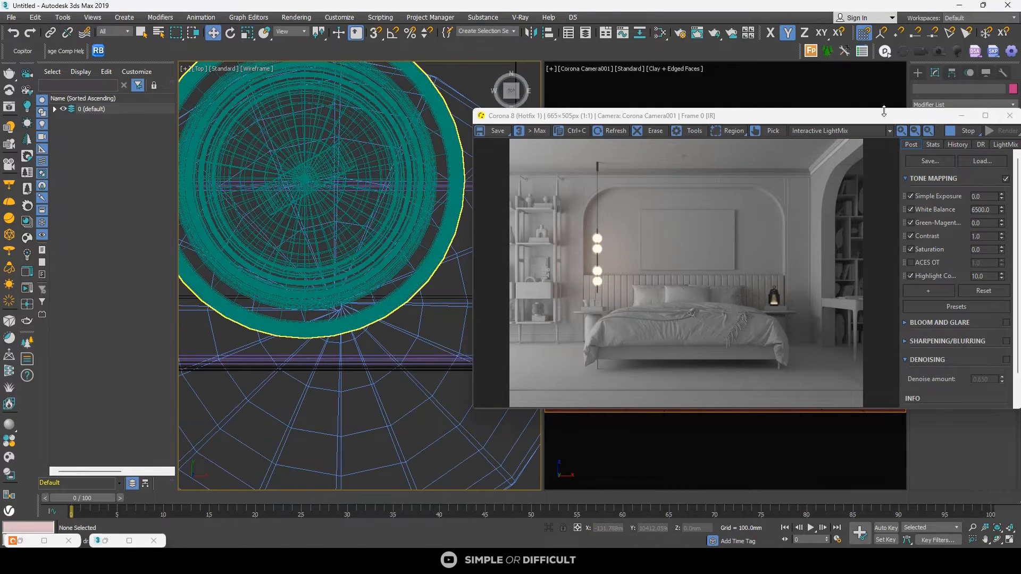
left_click_drag(887, 118, 514, 279)
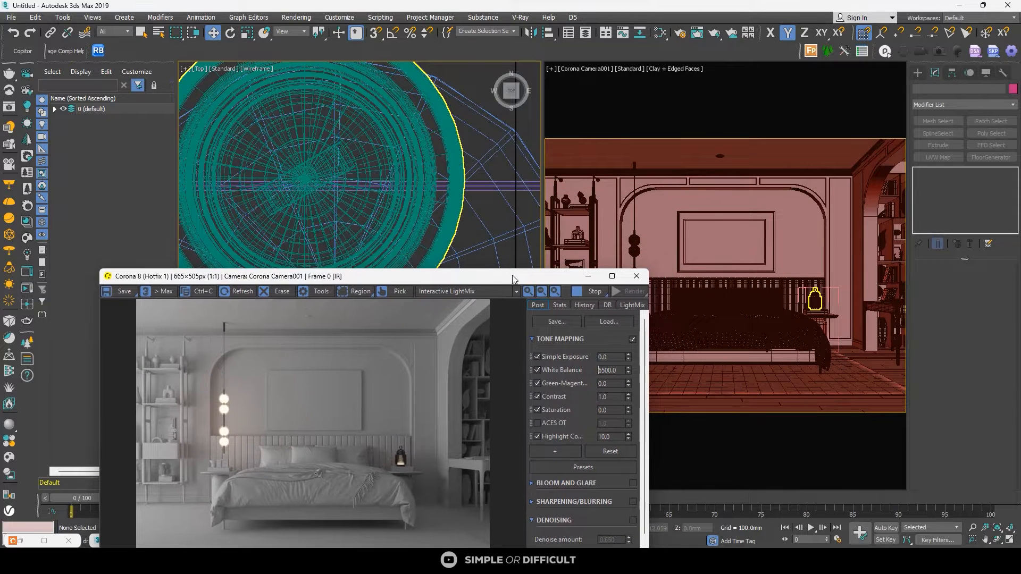
scroll(403, 138, "down", 4)
Step: Create a sphere-shaped CoronaLight with a radius of about 34.6 mm at the centre of the table lamp in the top view
left_click(918, 73)
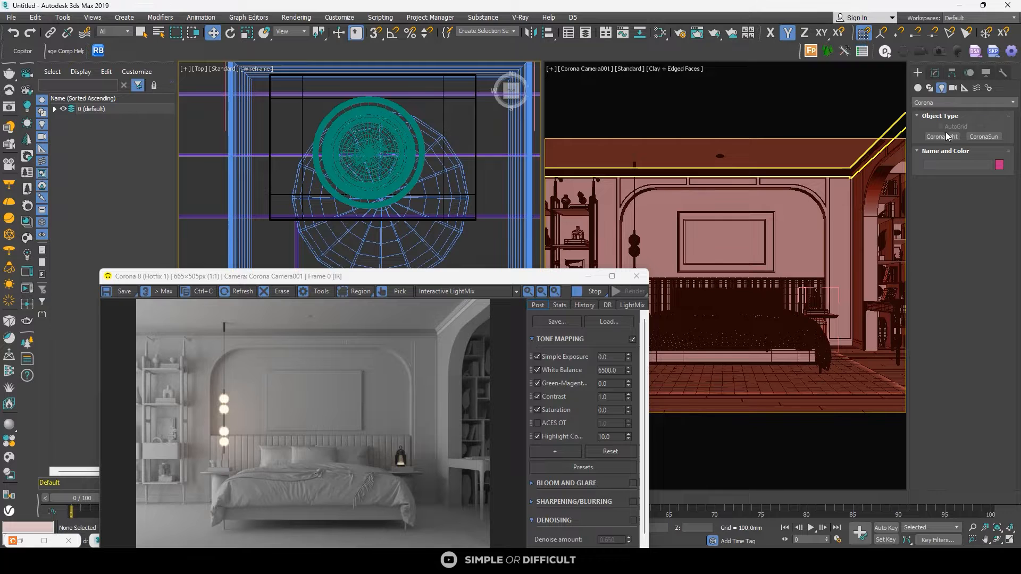
left_click(947, 138)
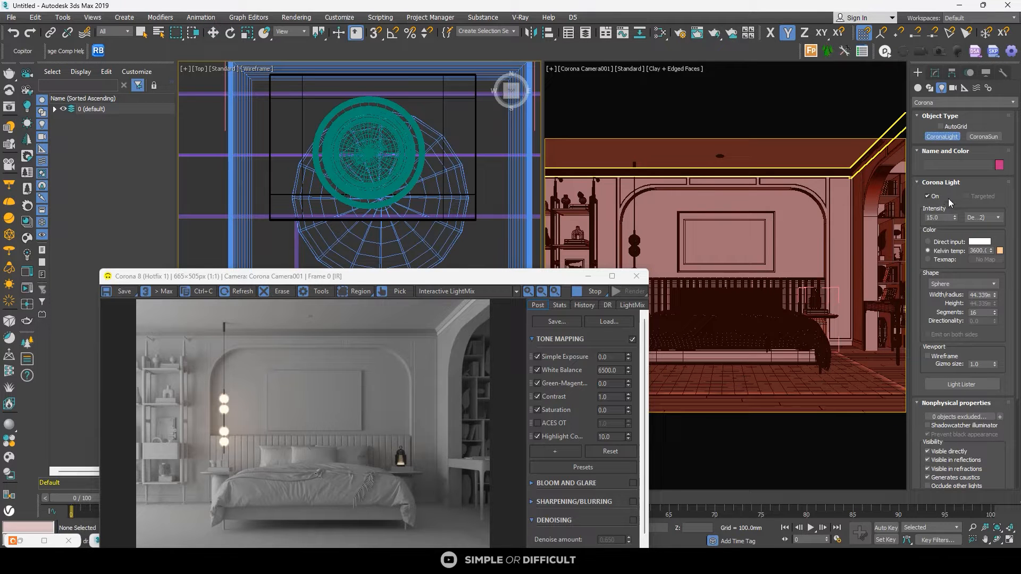
scroll(366, 153, "up", 5)
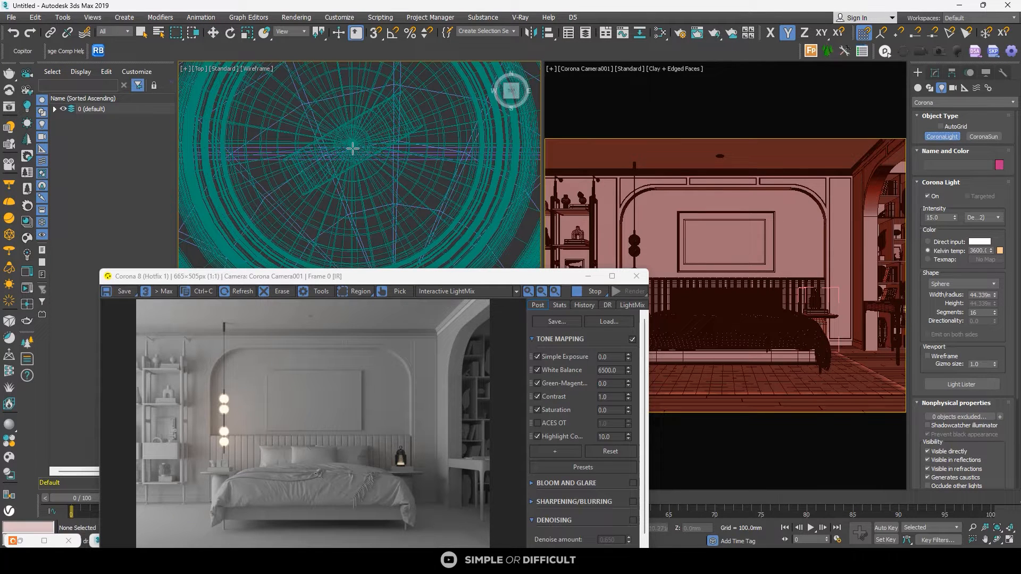
left_click_drag(352, 149, 429, 183)
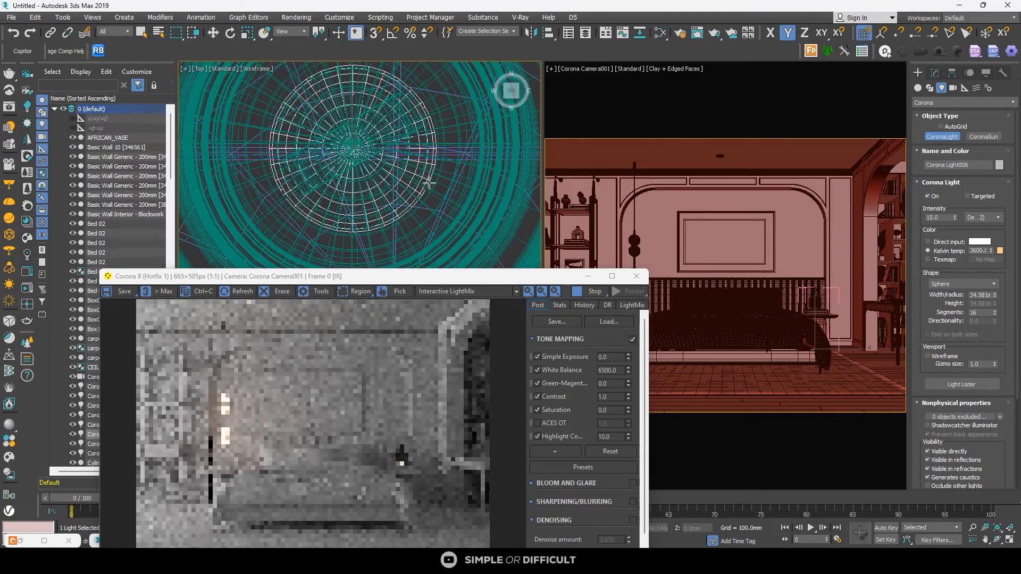
Step: Raise the new sphere light vertically into the table lamp's body, to a height of about 789 mm, and check its placement
scroll(367, 144, "down", 3)
middle_click_drag(367, 144, 344, 173, "alt")
scroll(309, 100, "down", 3)
left_click(217, 35)
scroll(338, 127, "up", 3)
left_click_drag(337, 165, 351, 89)
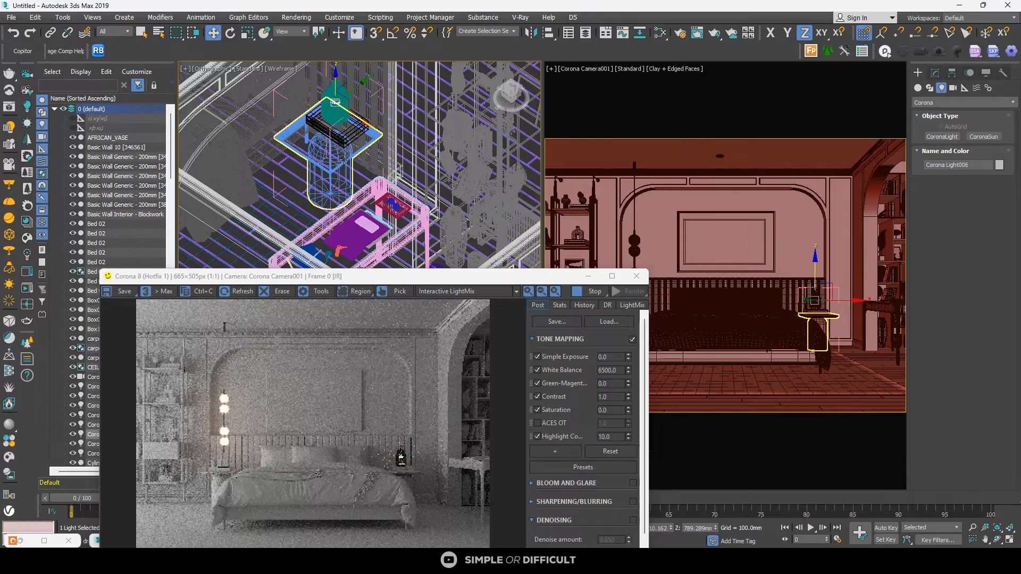
scroll(344, 160, "up", 2)
middle_click_drag(344, 160, 394, 176, "alt")
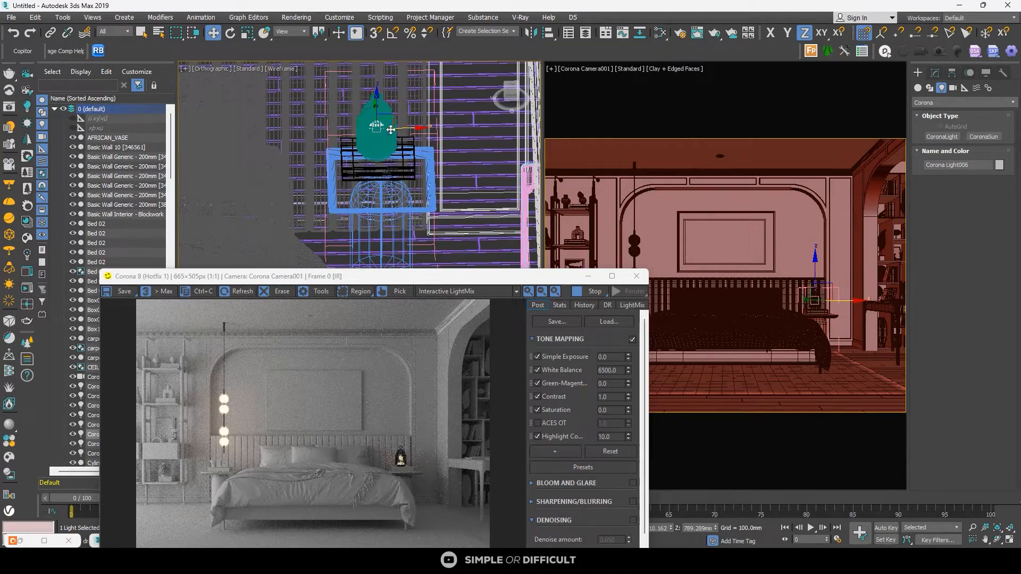
scroll(375, 147, "up", 3)
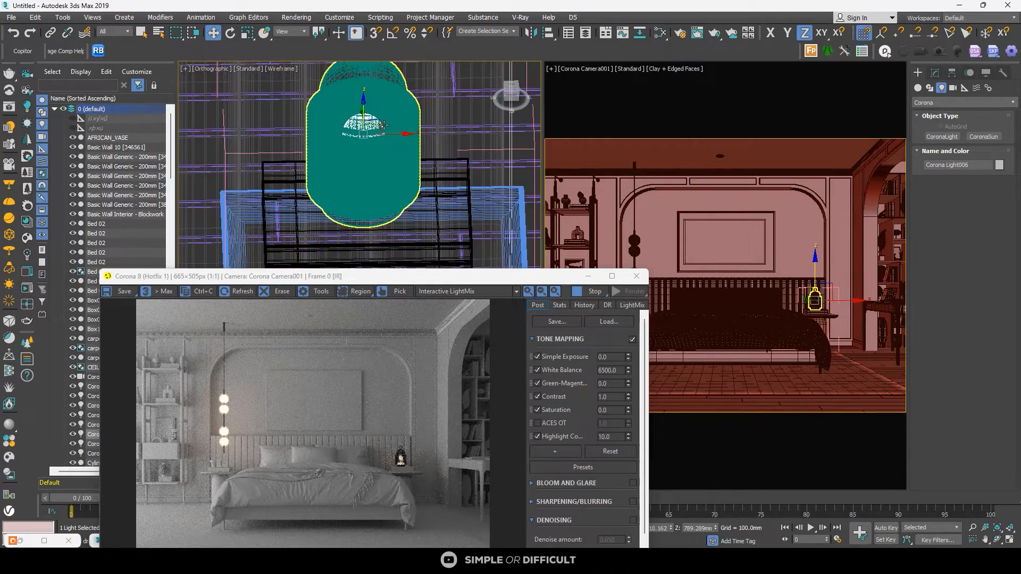
Step: Try intensities of 20 and 30 on the table lamp's sphere light and inspect the lamp up close in the interactive rendering
left_click(936, 72)
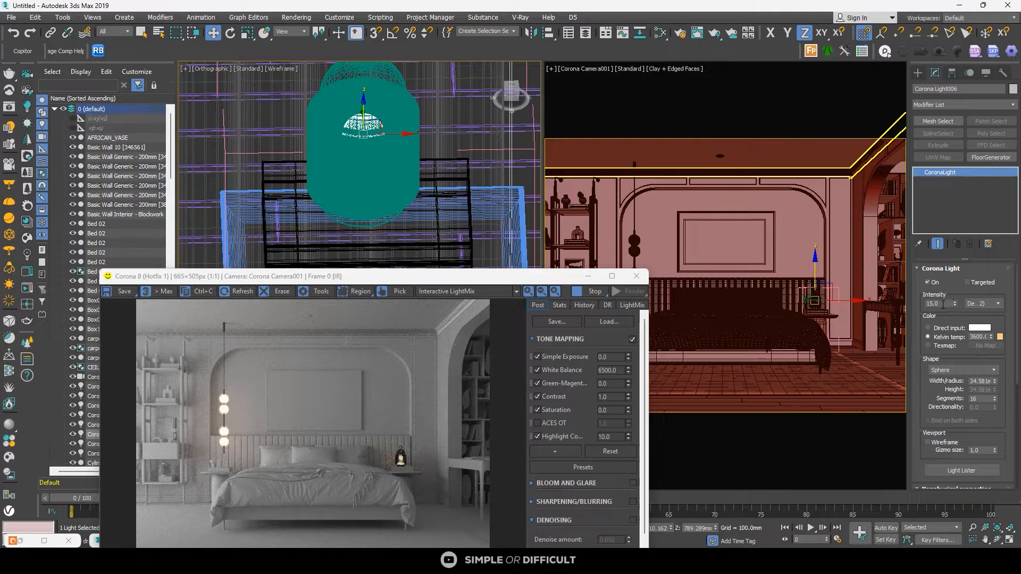
double_click(943, 305)
type("20")
key("Return")
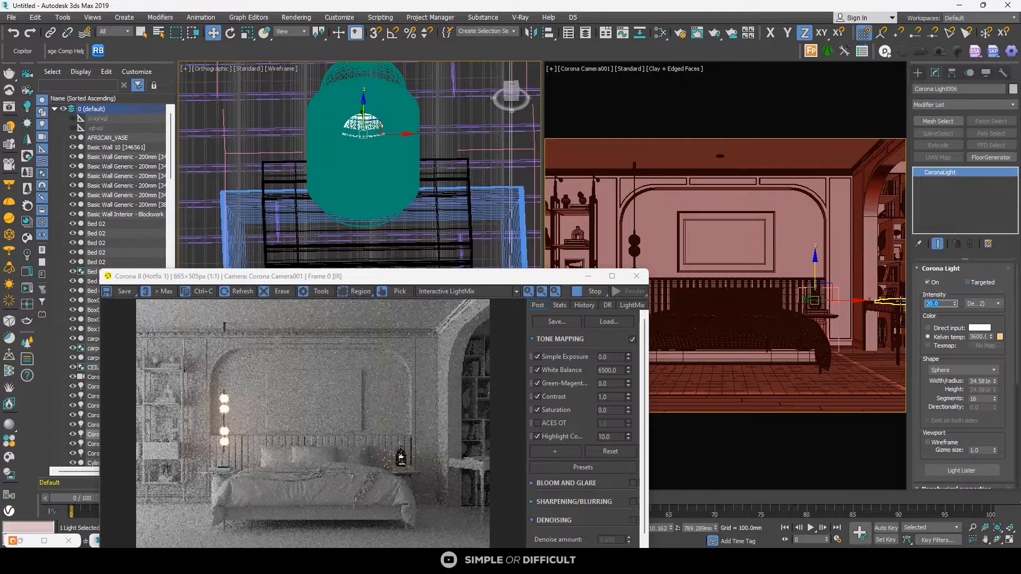
type("30")
key("Return")
scroll(407, 454, "up", 4)
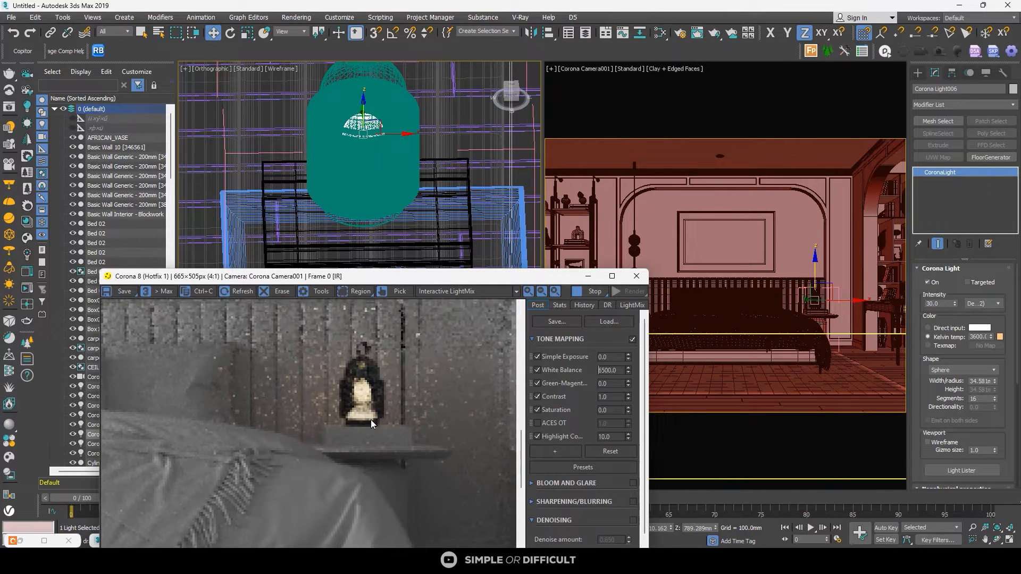
scroll(372, 420, "up", 2)
scroll(369, 424, "down", 2)
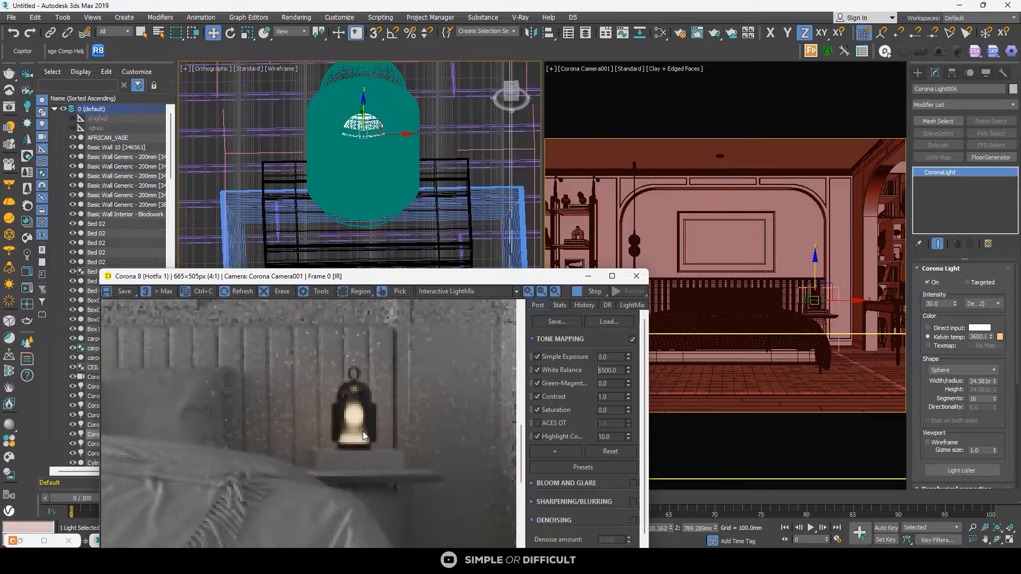
scroll(363, 432, "down", 2)
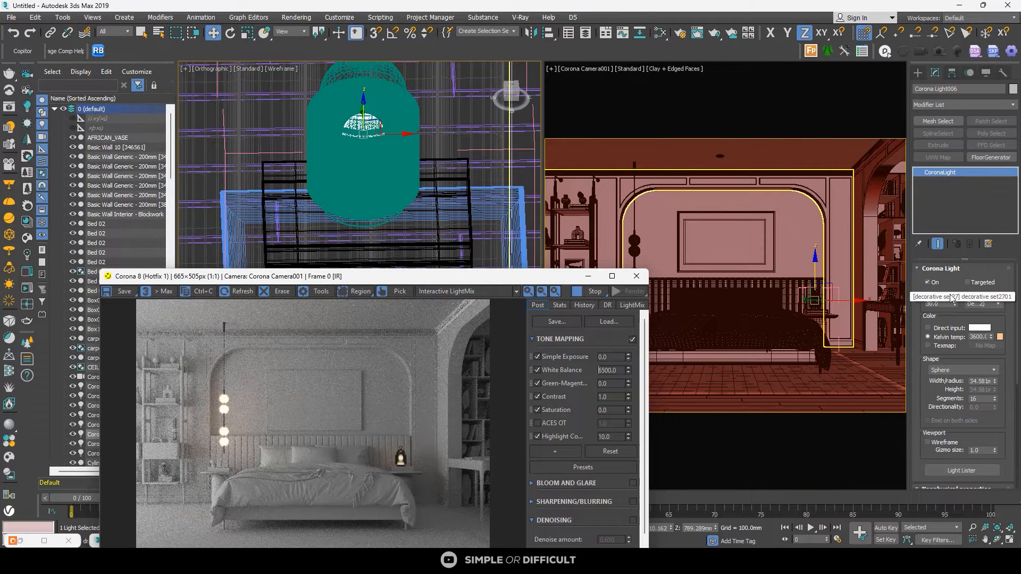
Step: Set the table lamp light's intensity to 50 and enlarge its radius to about 57 mm, checking the glow up close
left_click_drag(949, 304, 913, 299)
type("50")
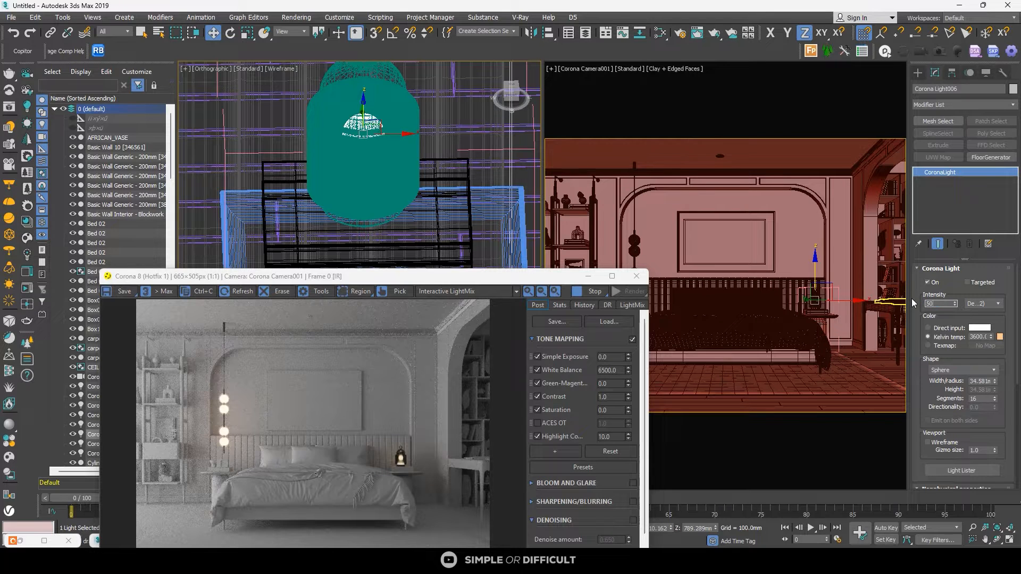
key("Return")
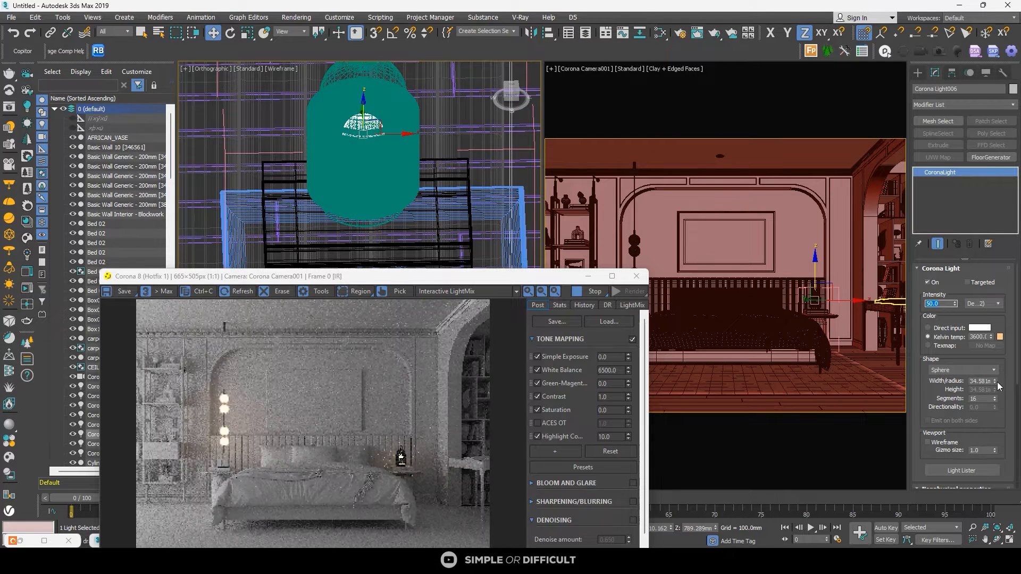
left_click_drag(999, 387, 1000, 350)
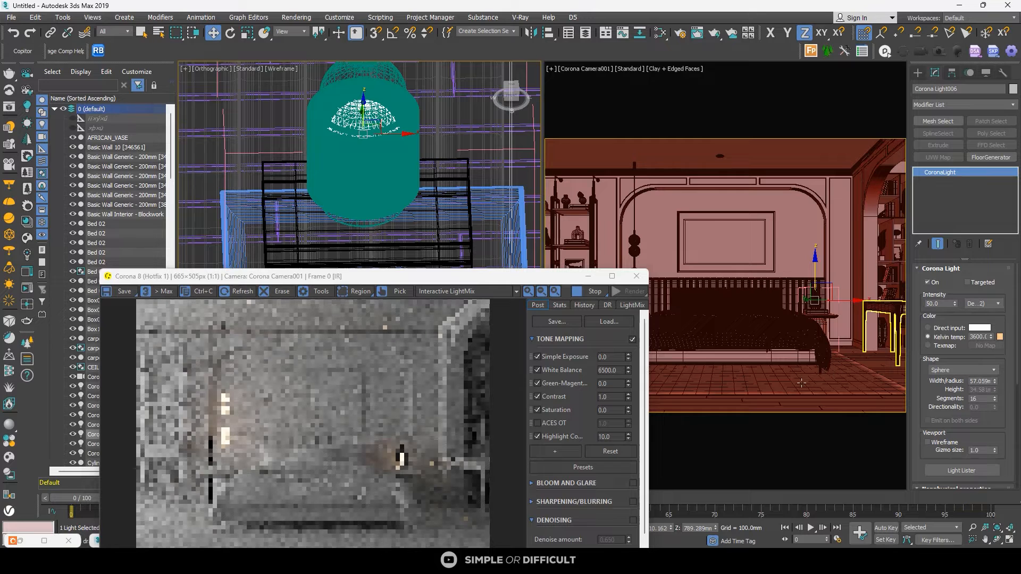
scroll(402, 469, "up", 4)
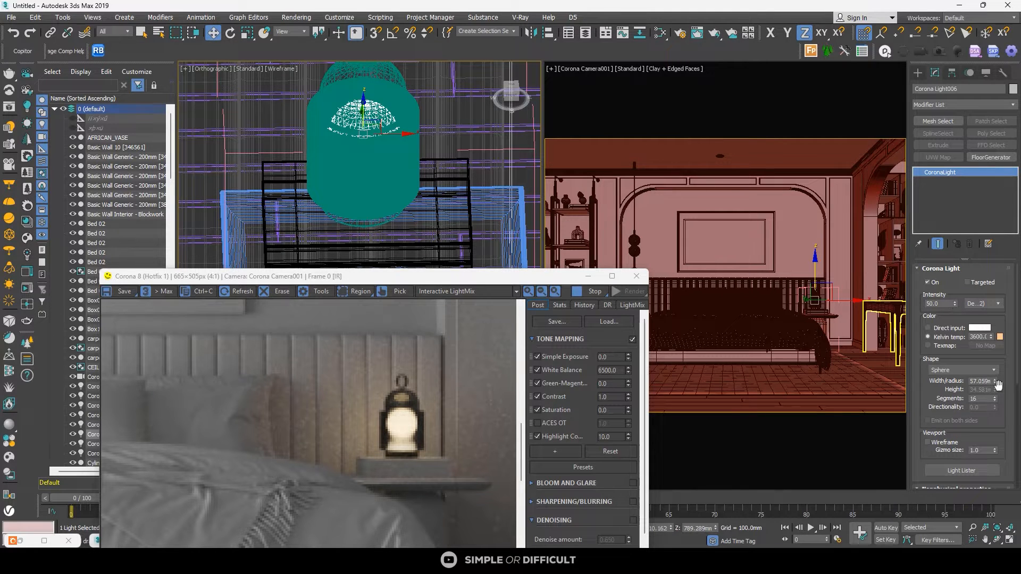
Step: Enlarge the table lamp light's radius to about 63 mm and make it invisible directly, in reflections and in refractions
left_click_drag(994, 380, 994, 367)
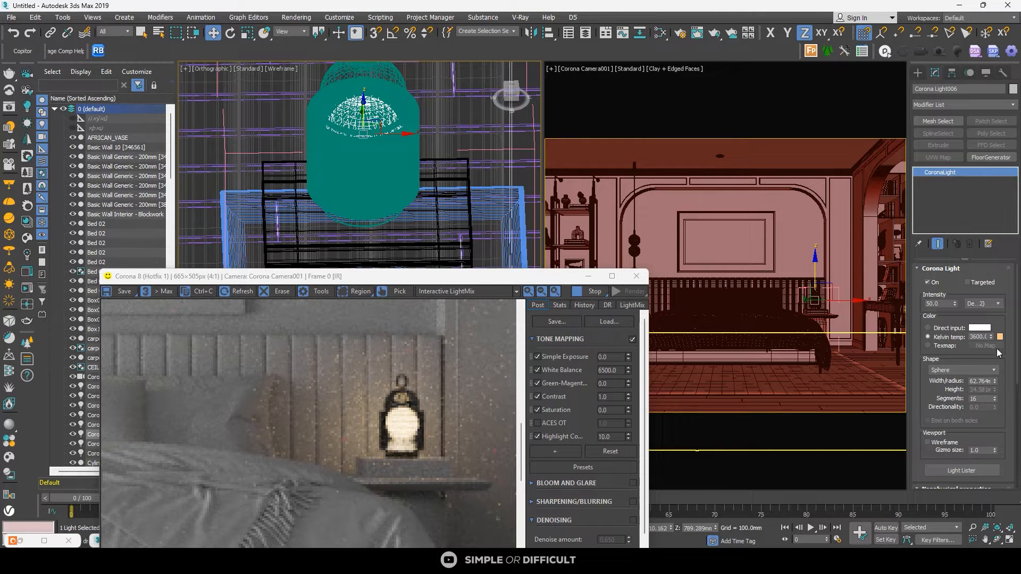
scroll(1017, 343, "down", 8)
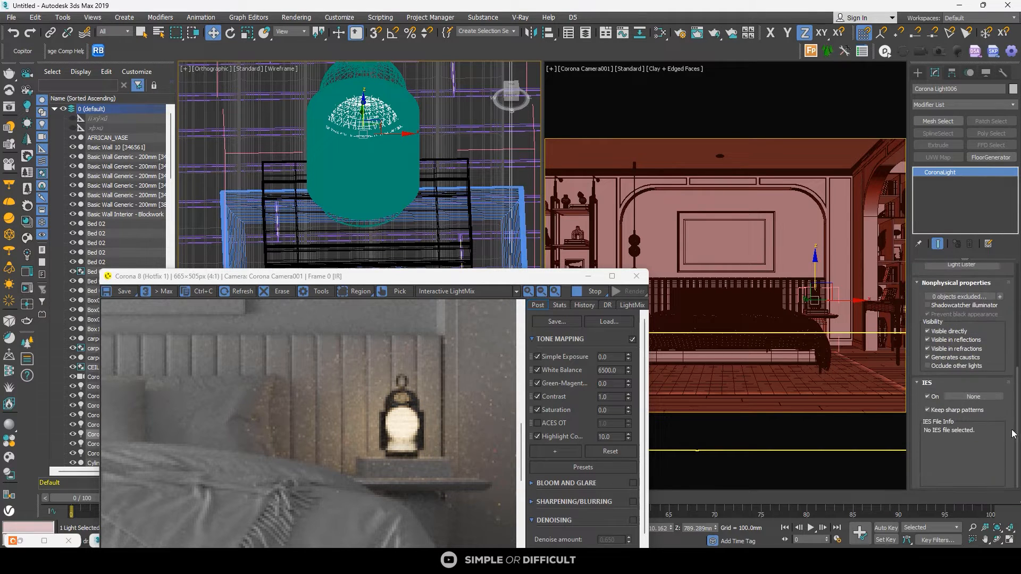
left_click(962, 337)
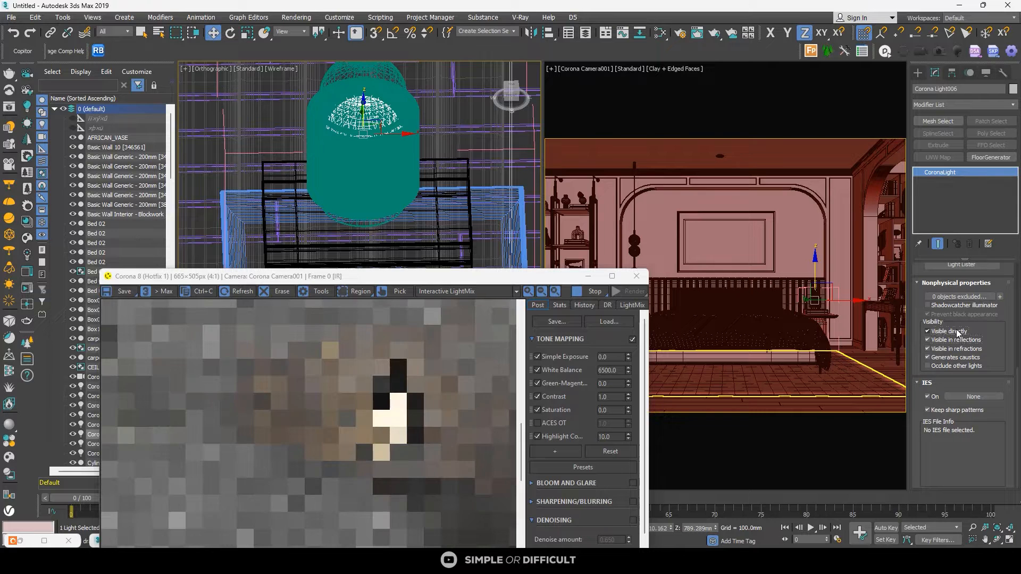
left_click(956, 330)
left_click(951, 348)
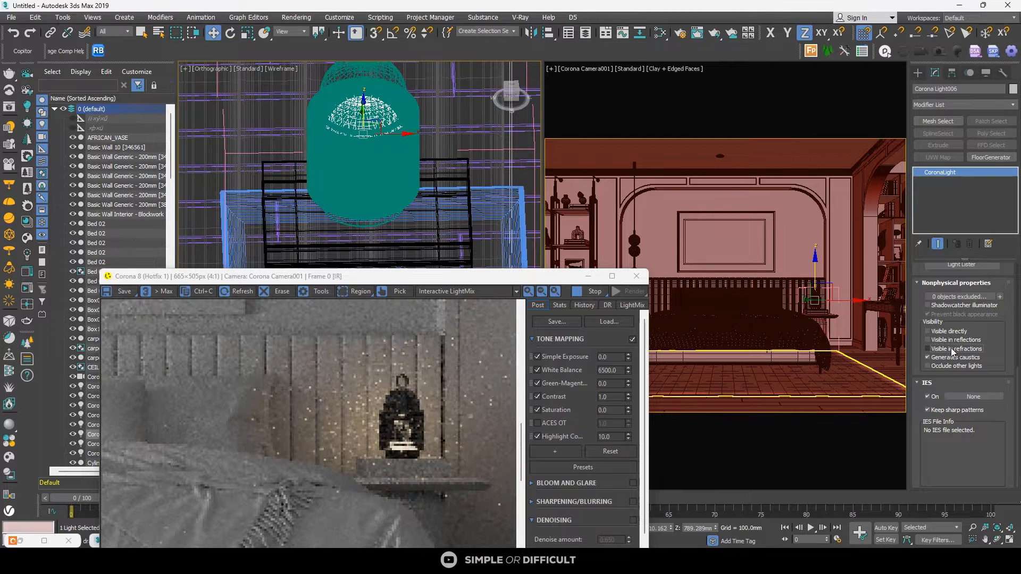
scroll(396, 439, "up", 1)
scroll(410, 445, "down", 3)
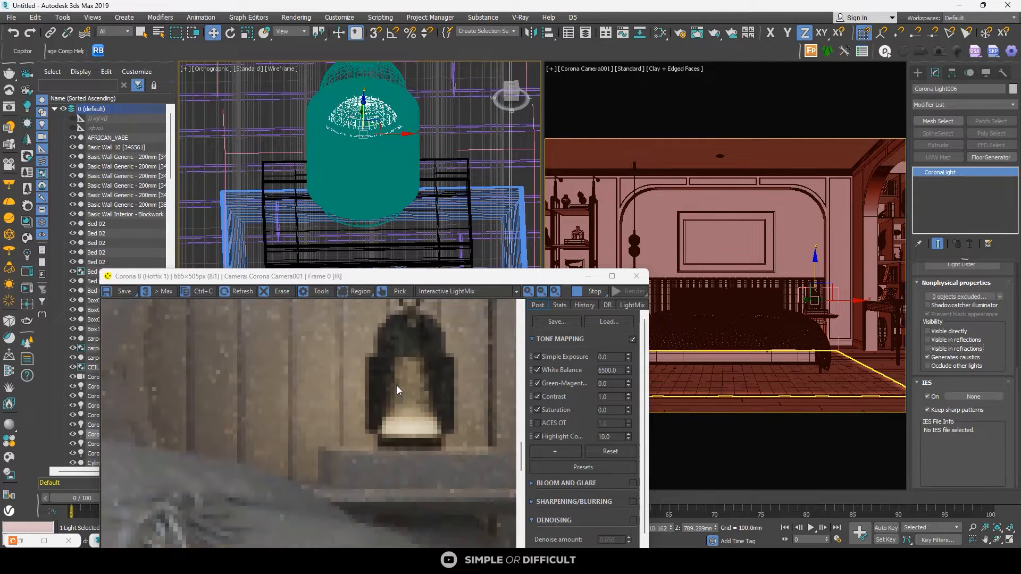
scroll(413, 451, "up", 4)
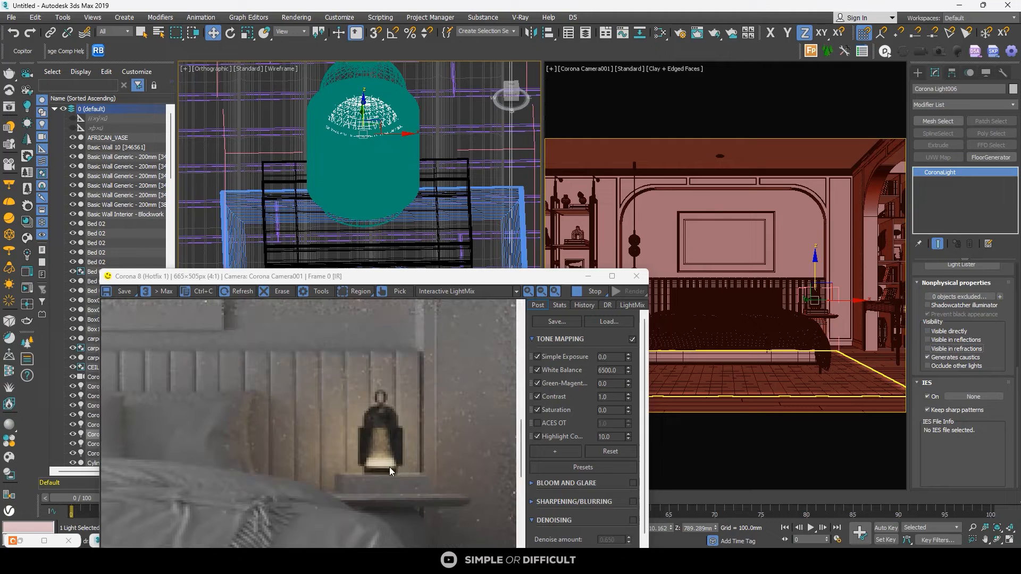
scroll(384, 451, "down", 4)
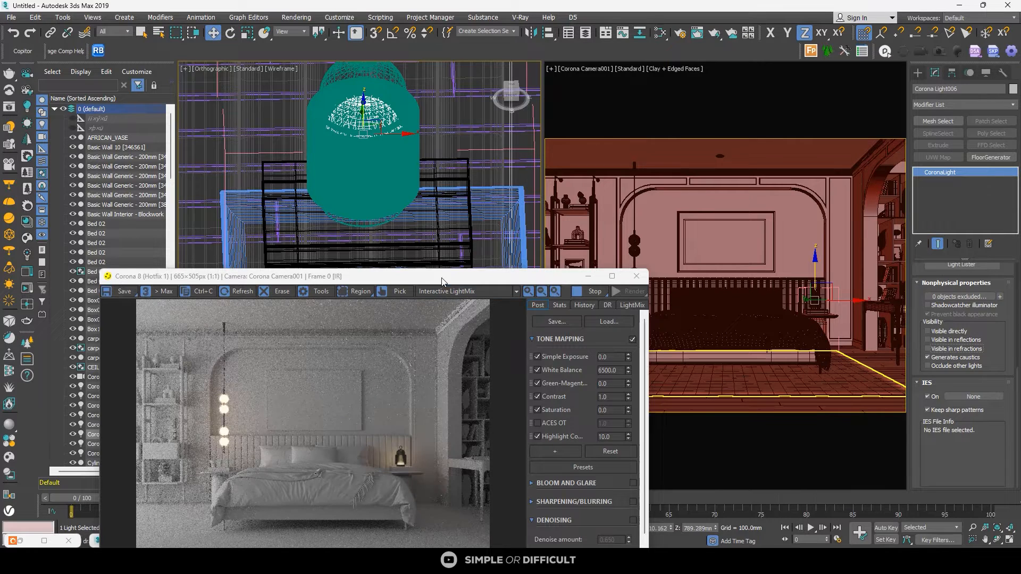
Step: Set the table lamp light's intensity to 60 and check the glow in the interactive rendering
left_click_drag(440, 280, 416, 99)
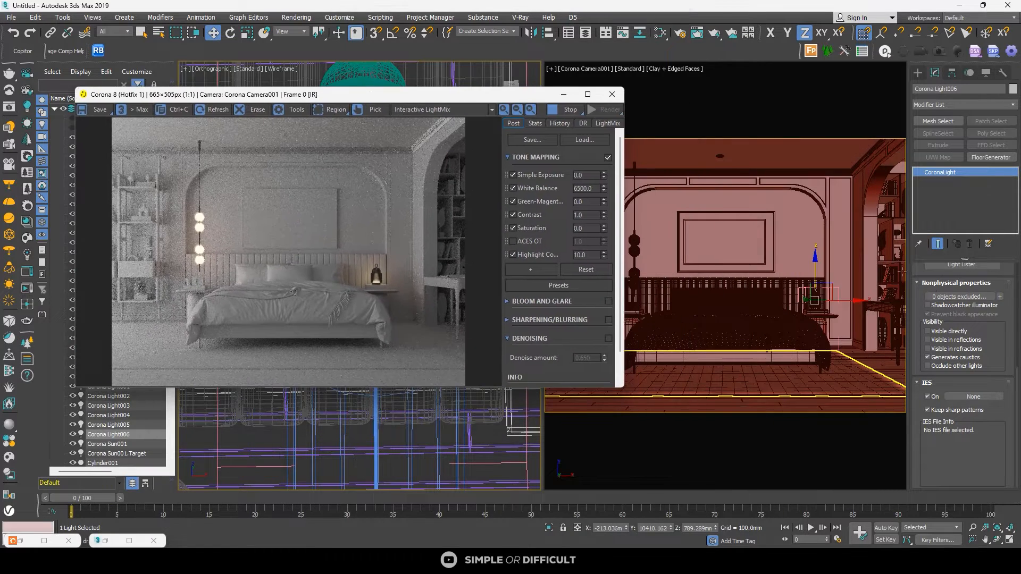
scroll(992, 353, "up", 10)
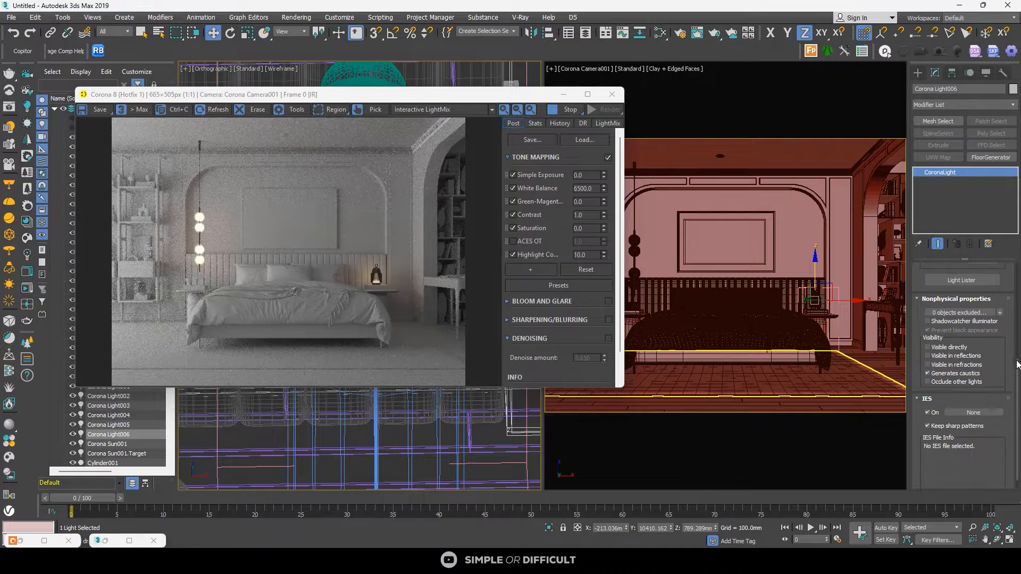
double_click(941, 304)
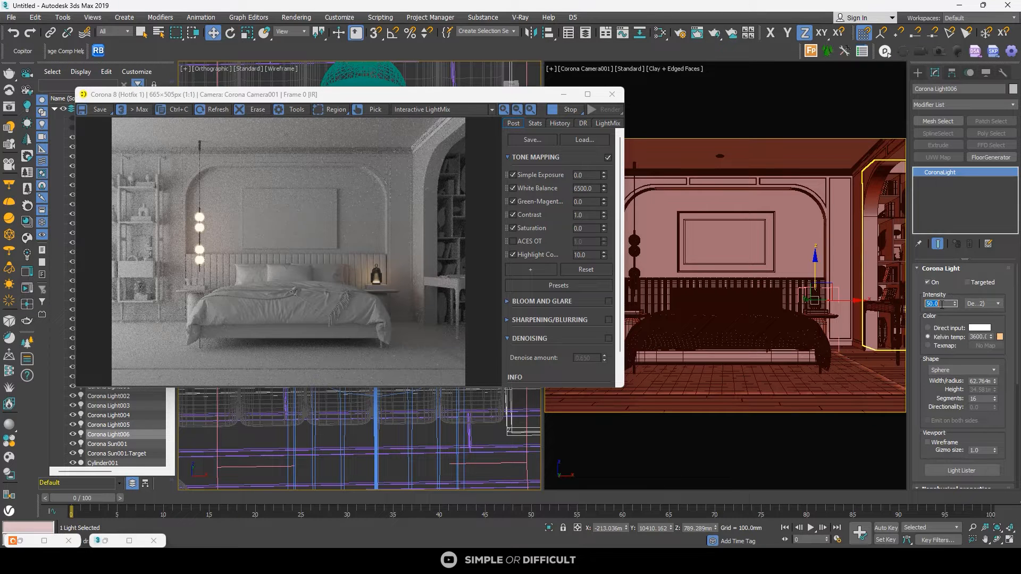
type("60")
key("Return")
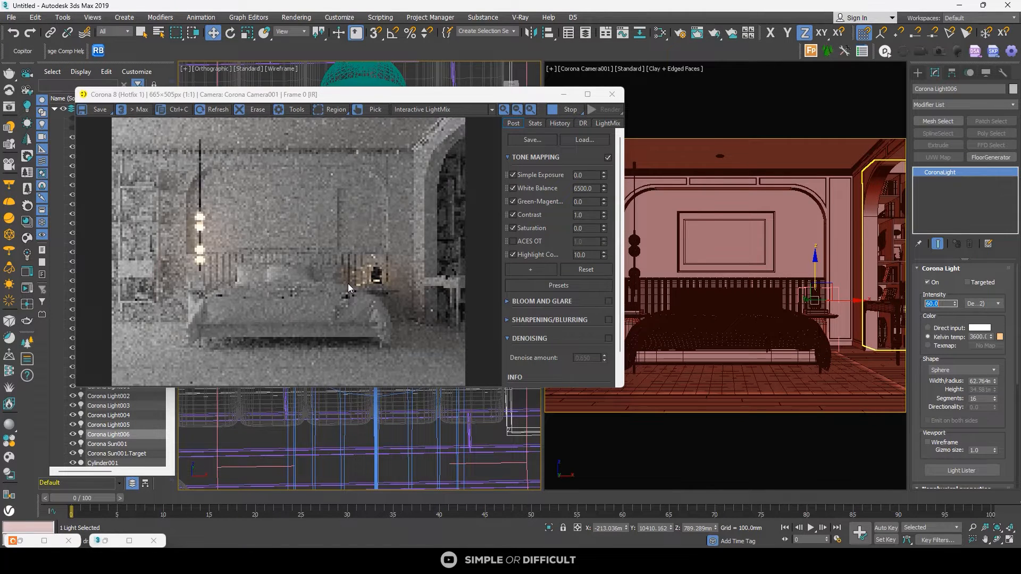
scroll(401, 266, "up", 1)
scroll(358, 279, "down", 1)
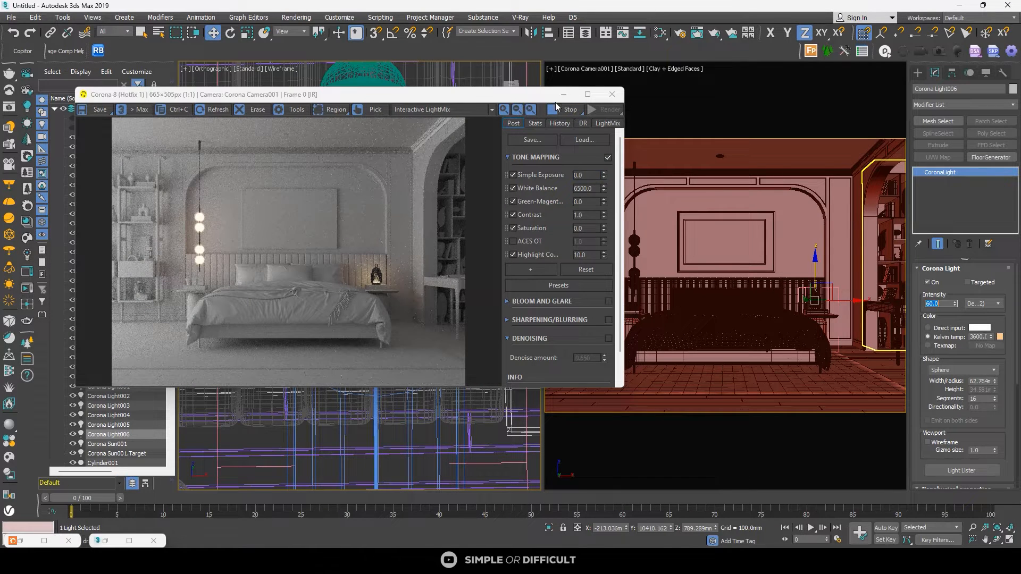
scroll(377, 293, "up", 1)
scroll(400, 225, "down", 1)
Step: Examine the table lamp's mesh and its base up close in the orthographic view, undoing any accidental move of the lamp
left_click_drag(429, 100, 859, 92)
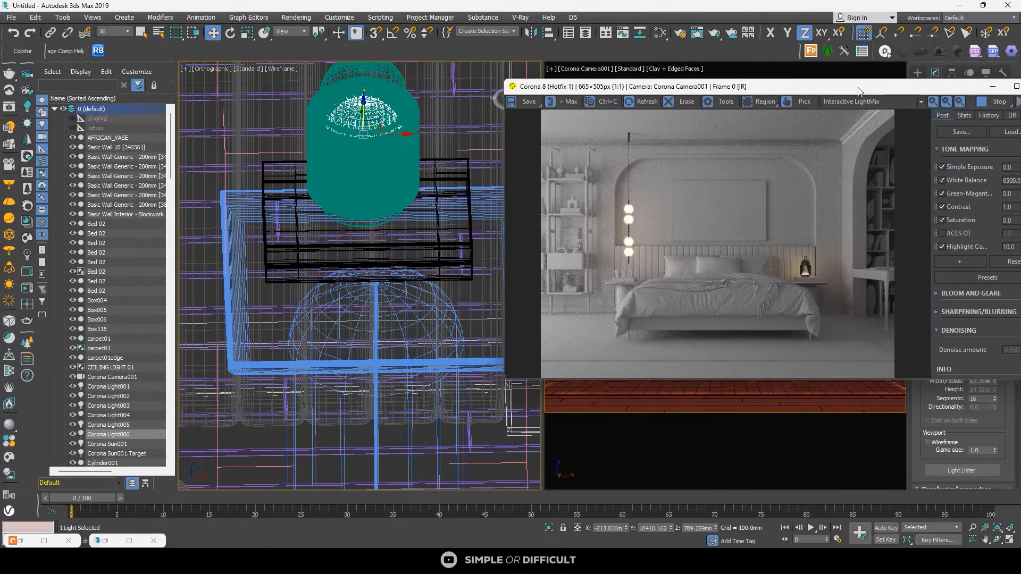
scroll(372, 133, "up", 3)
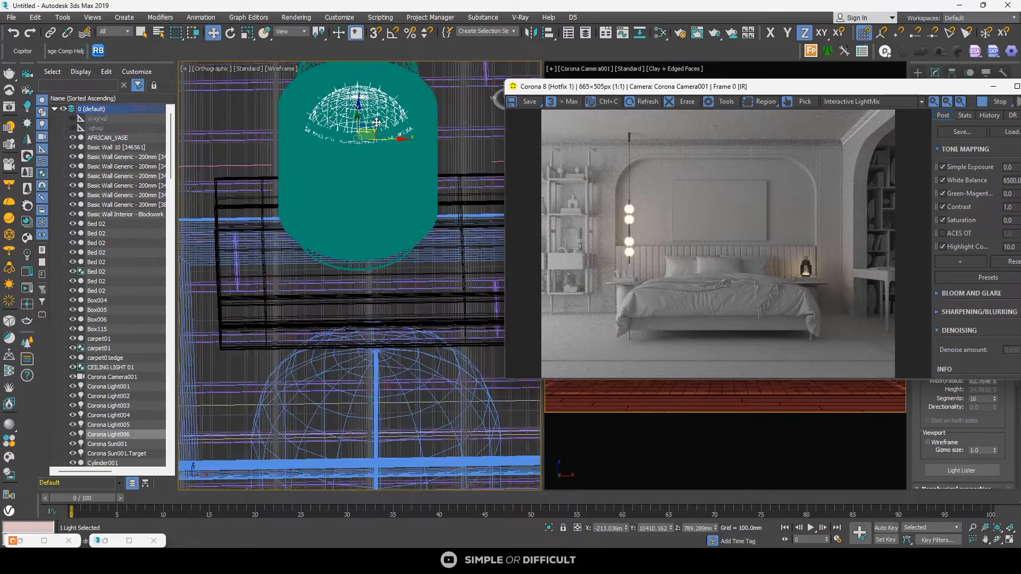
left_click(344, 183)
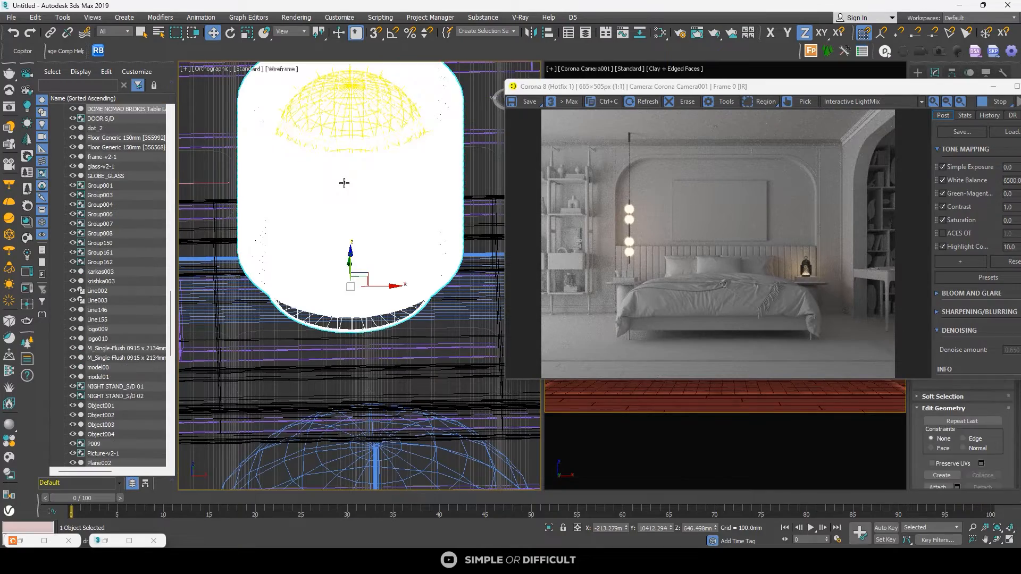
scroll(361, 267, "up", 3)
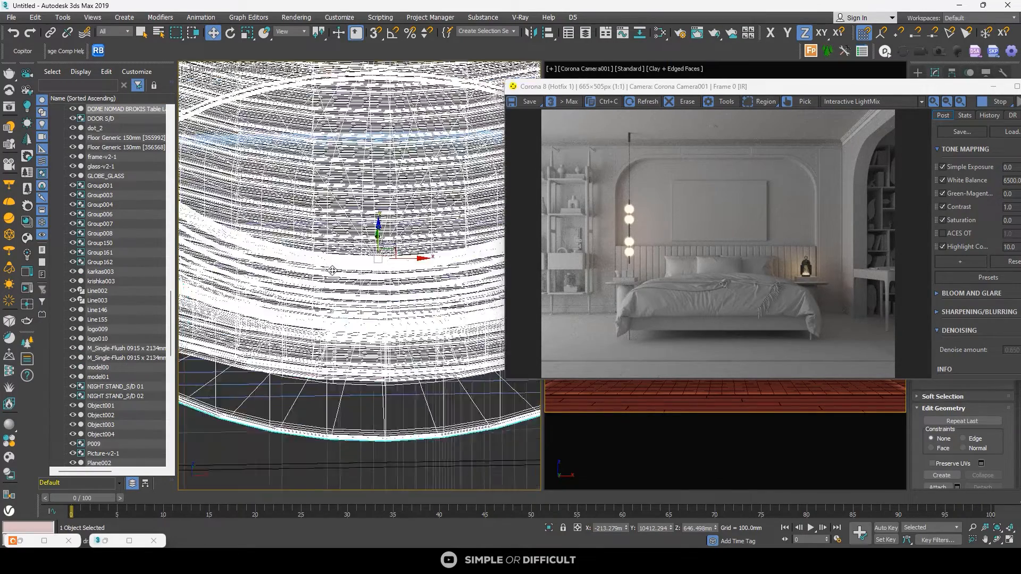
scroll(332, 271, "down", 3)
scroll(333, 271, "down", 3)
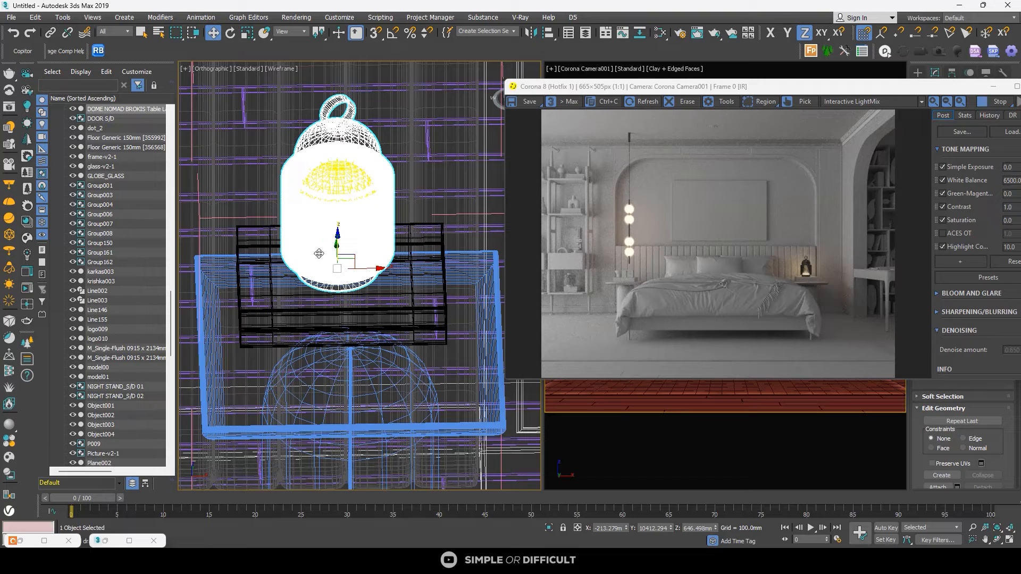
right_click(317, 251)
mouse_move(340, 241)
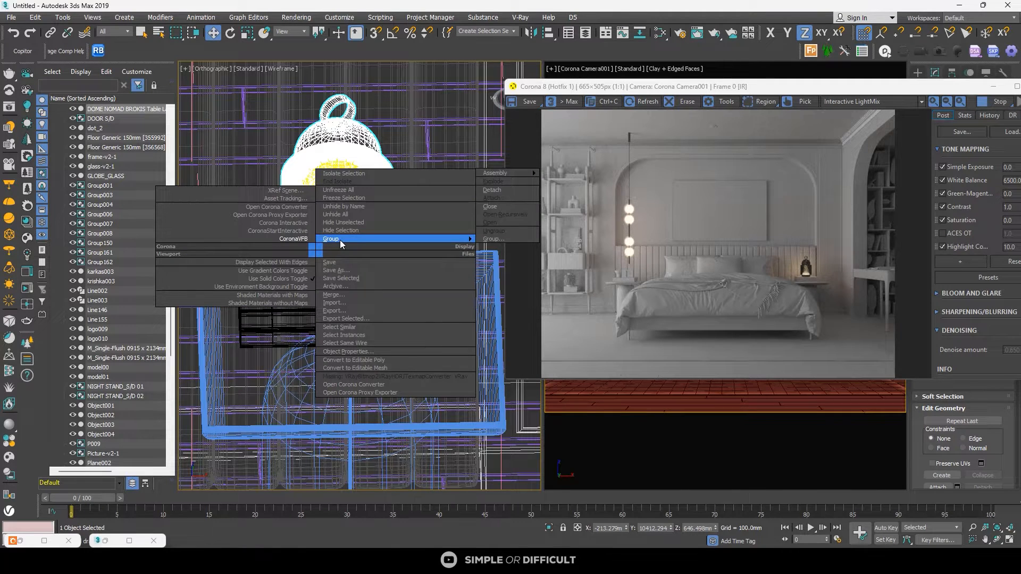
left_click(497, 331)
scroll(356, 256, "up", 5)
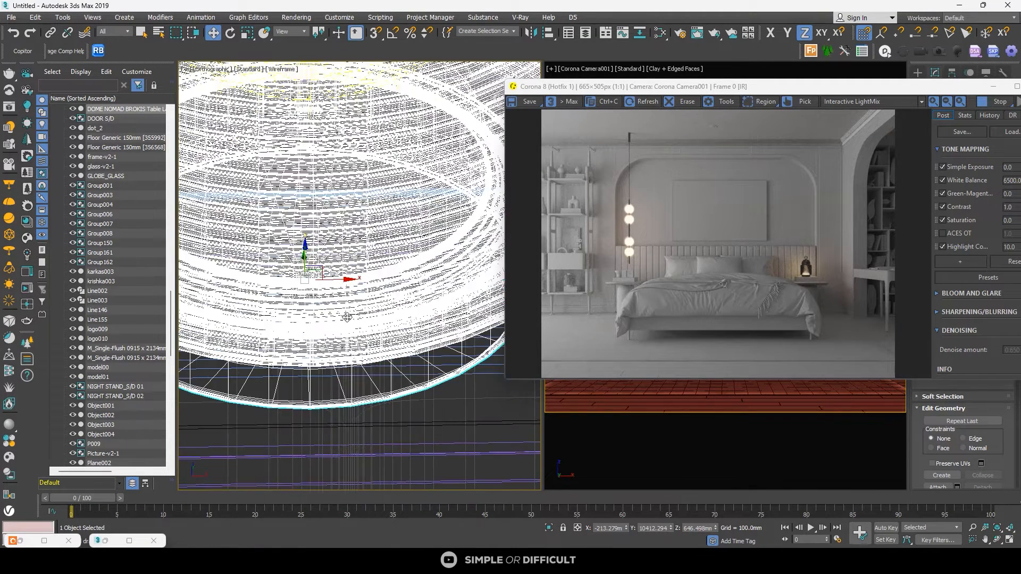
left_click_drag(341, 366, 342, 367)
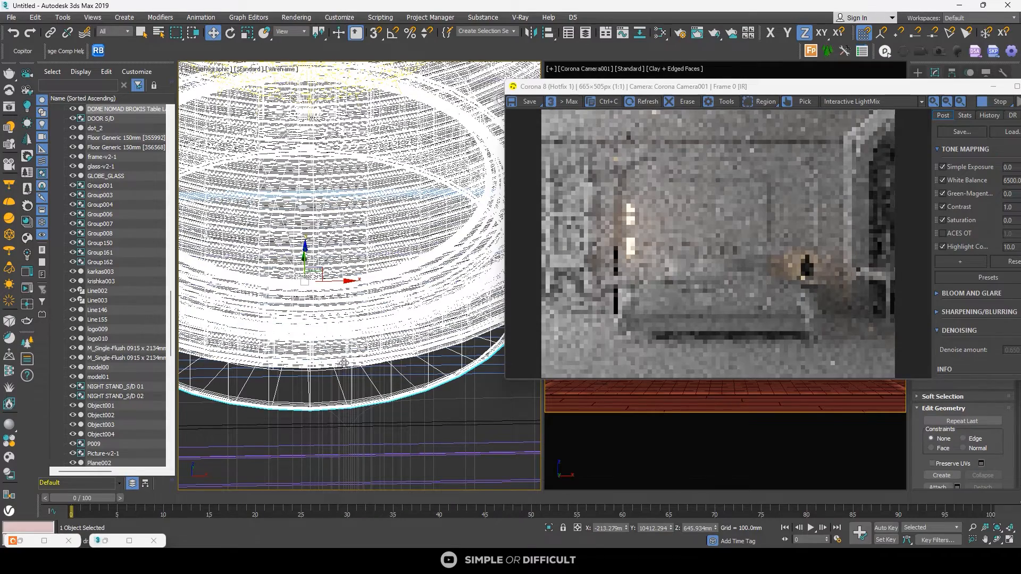
key("ctrl+z")
scroll(340, 336, "down", 5)
scroll(340, 335, "down", 10)
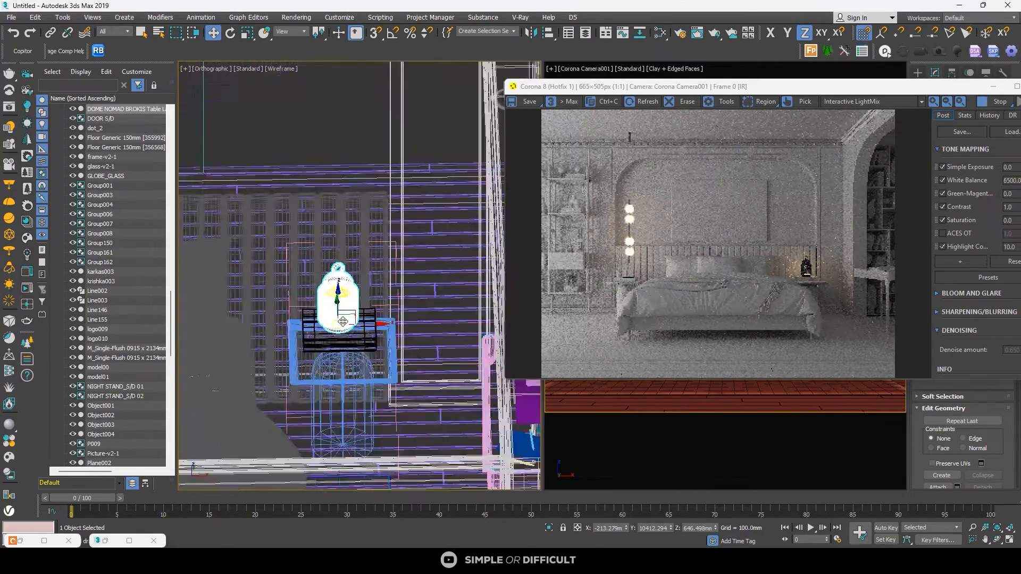
left_click(347, 111)
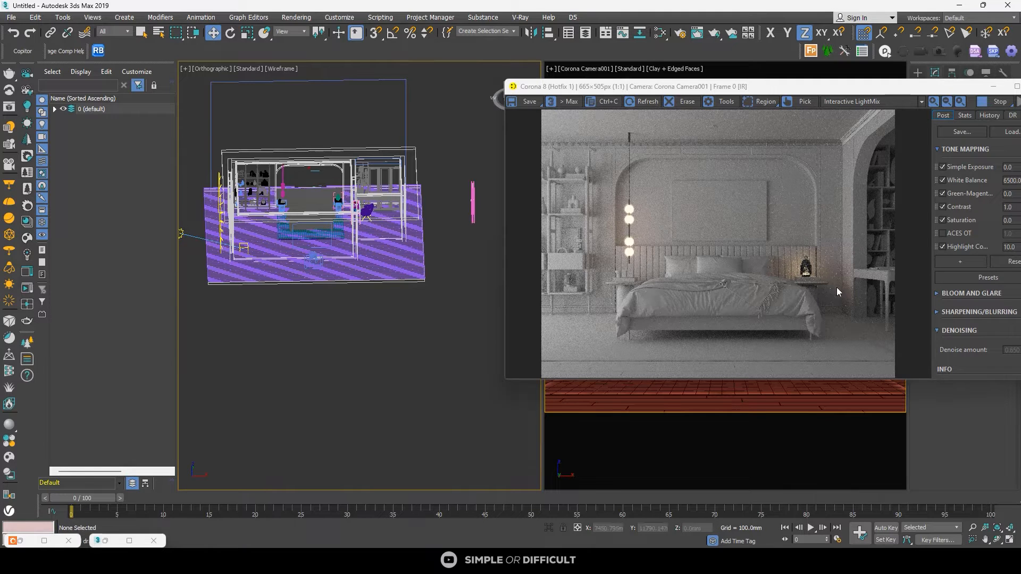
Step: Inspect the table lamp's glow up close in the interactive rendering
scroll(836, 285, "up", 4)
scroll(774, 290, "down", 2)
scroll(687, 232, "up", 1)
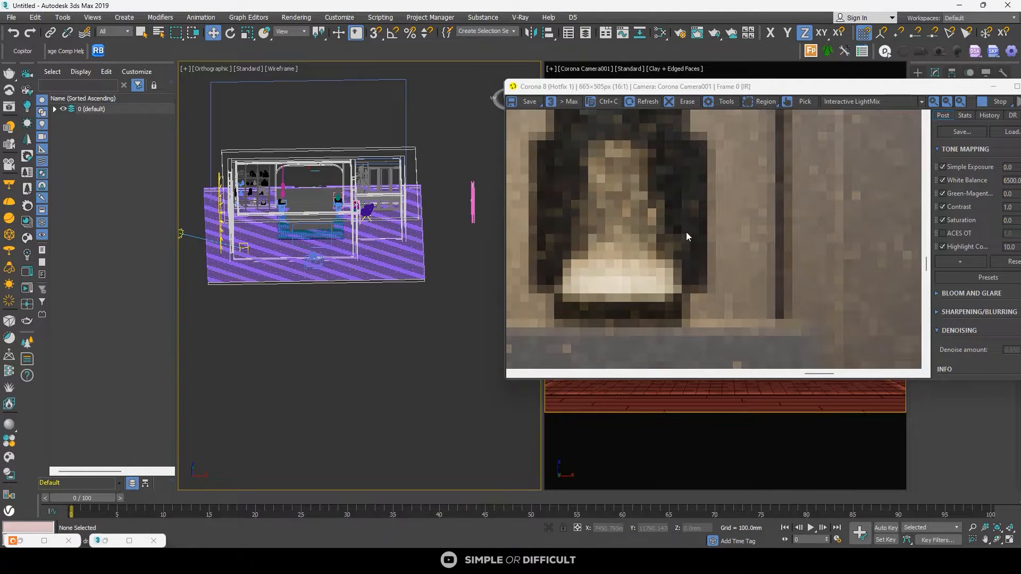
scroll(686, 232, "down", 3)
scroll(433, 183, "down", 3)
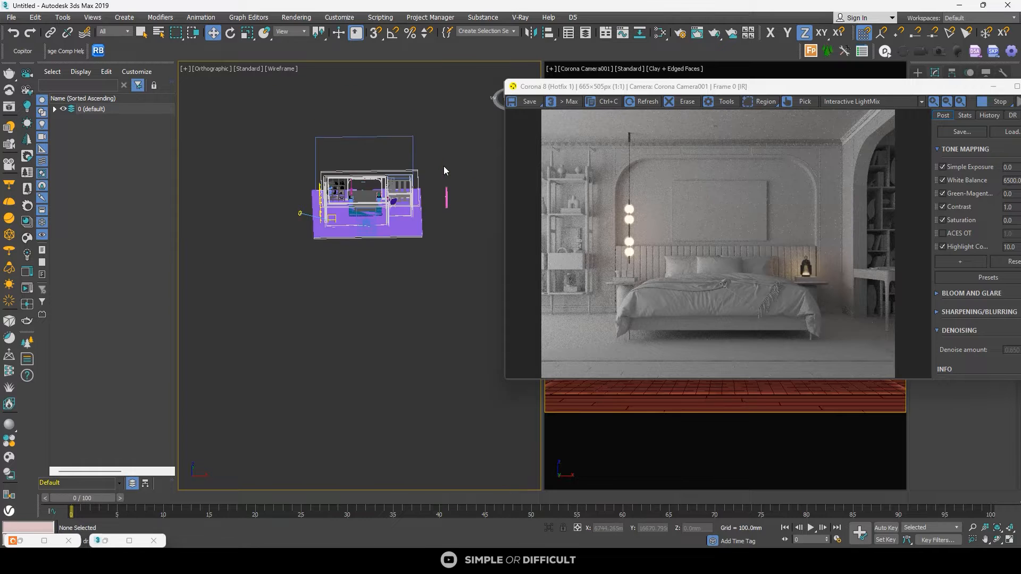
Step: Isolate the WARDROBE group from the top view, with the render window minimized, and deselect it
key("t")
key("z")
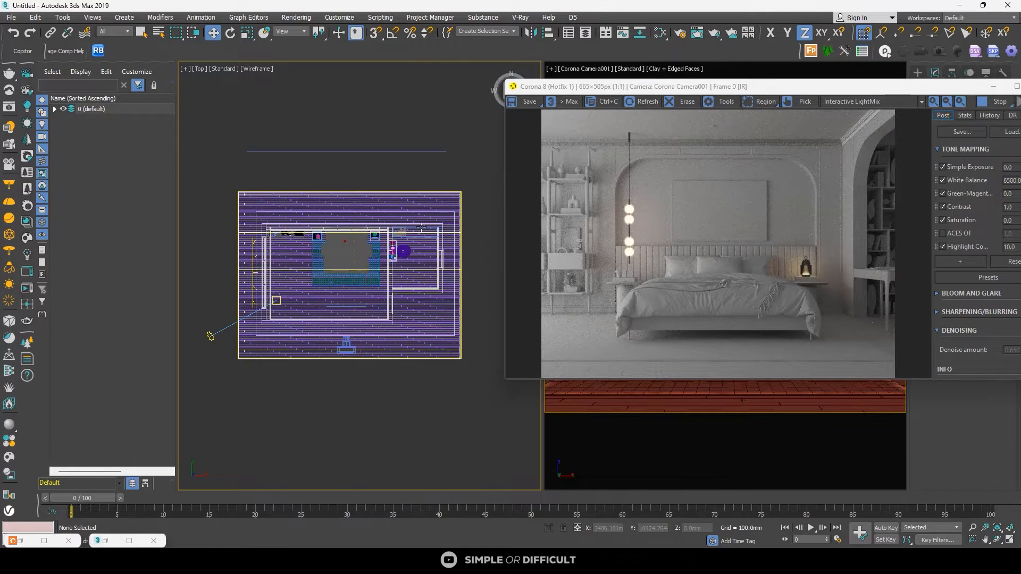
scroll(378, 248, "up", 5)
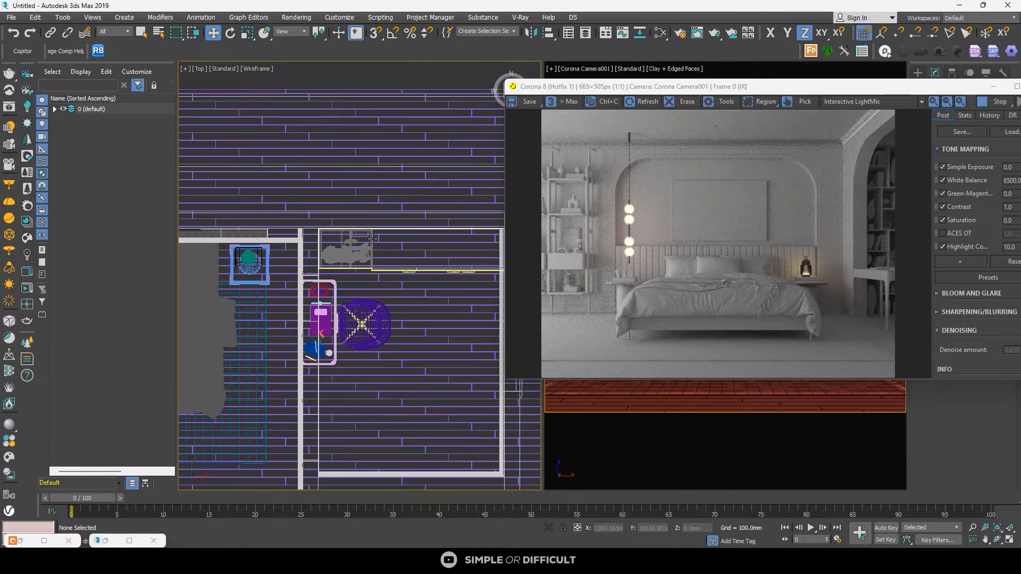
left_click(373, 239)
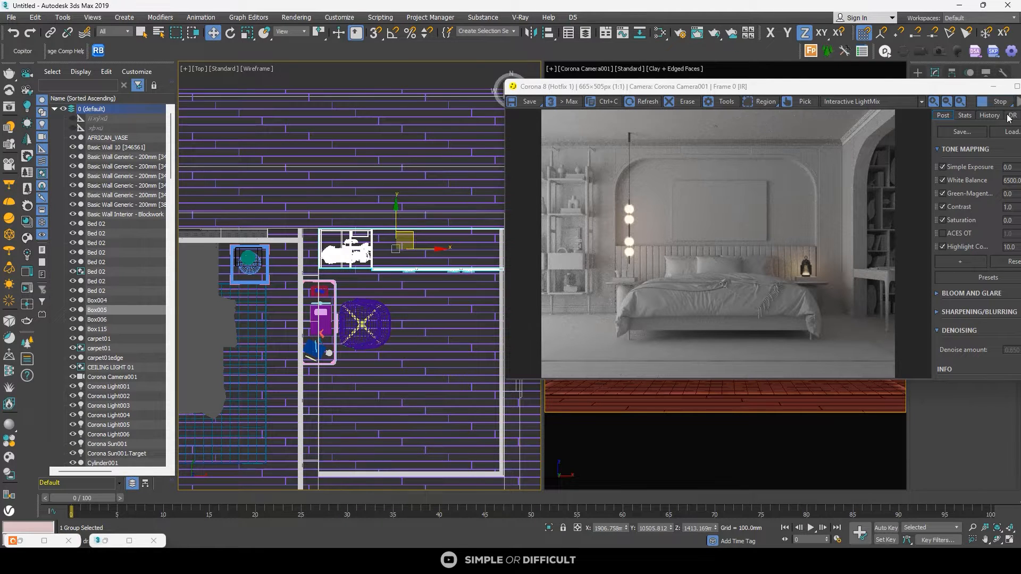
left_click(1017, 86)
left_click(845, 164)
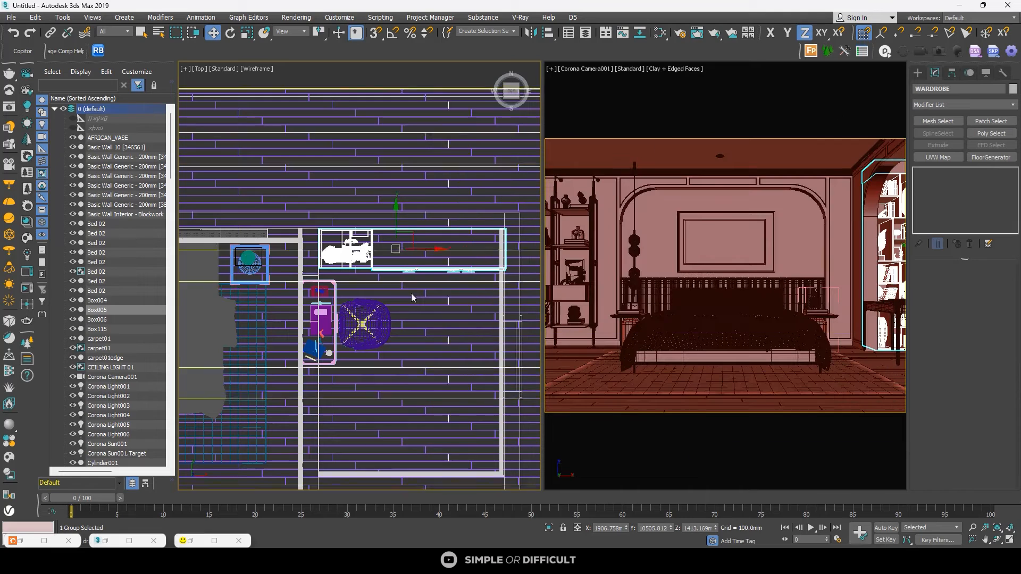
left_click(550, 528)
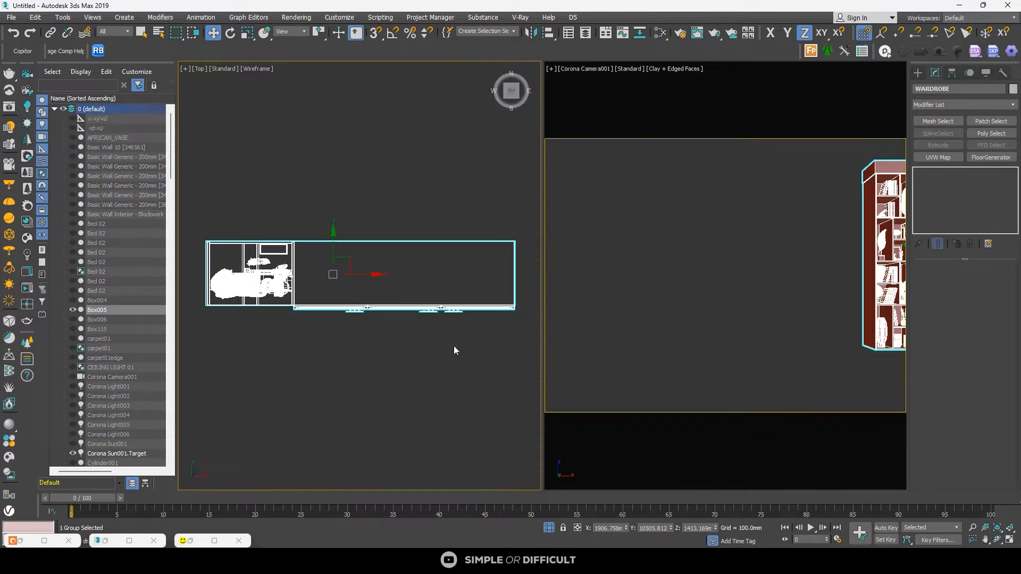
left_click(350, 179)
Step: Switch the camera view to Perspective and frame the whole isolated wardrobe in it
scroll(353, 183, "down", 2)
middle_click_drag(368, 228, 385, 174, "alt")
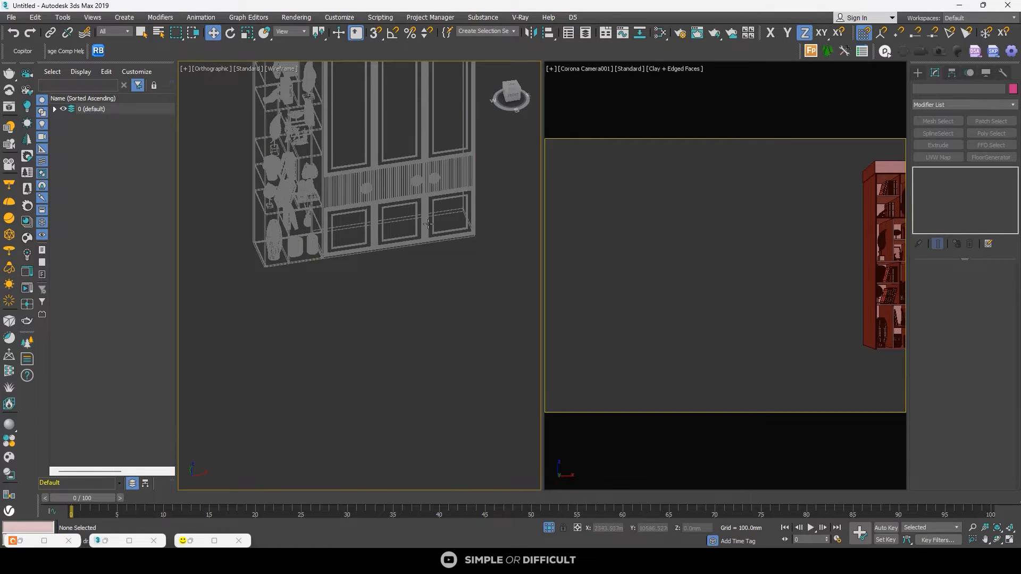
left_click(714, 234)
key("p")
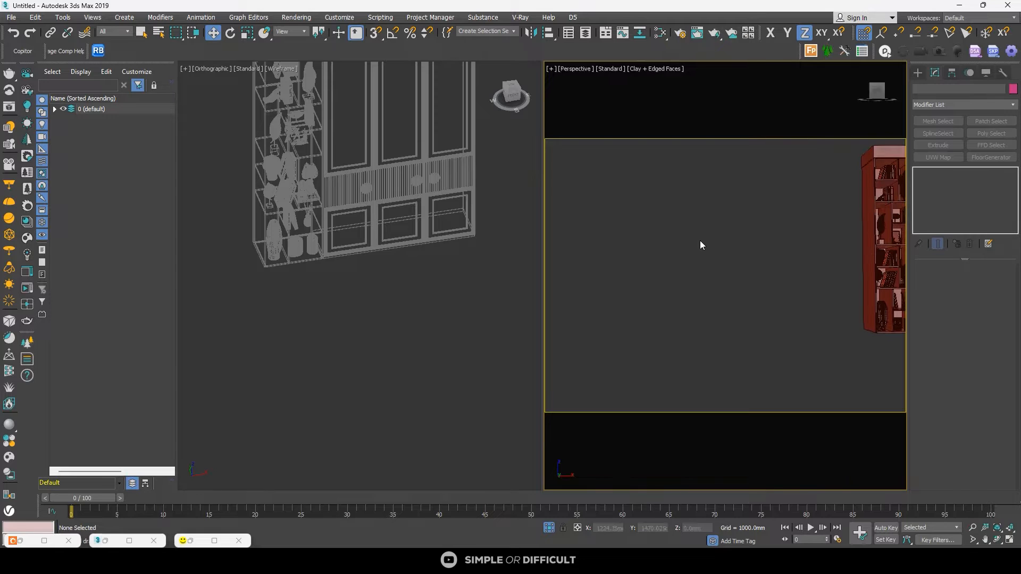
scroll(714, 241, "down", 2)
middle_click_drag(768, 241, 624, 262)
scroll(667, 254, "up", 6)
scroll(667, 253, "down", 4)
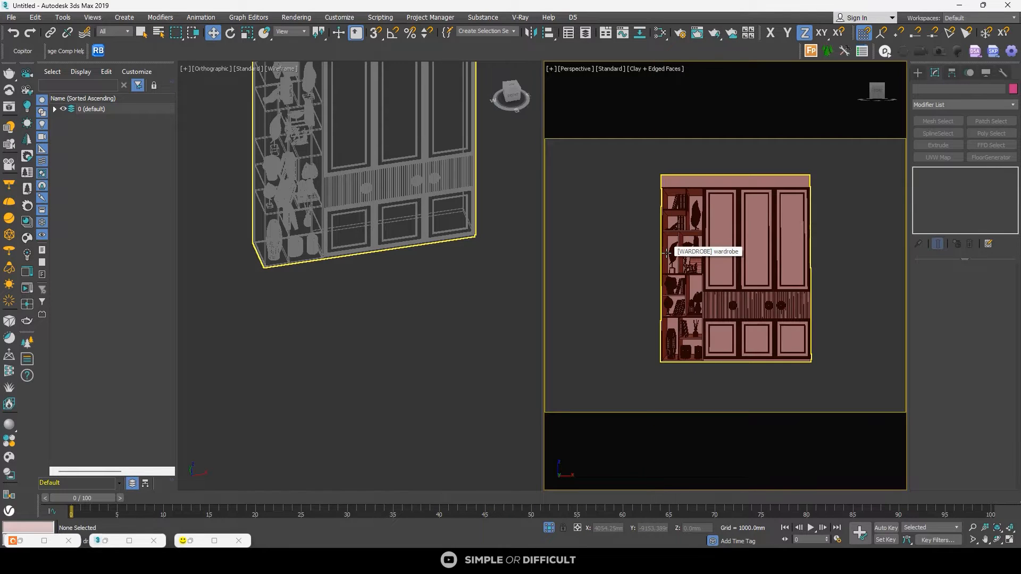
Step: Examine the wardrobe's open shelf compartments from top to bottom in the perspective view
scroll(676, 242, "up", 3)
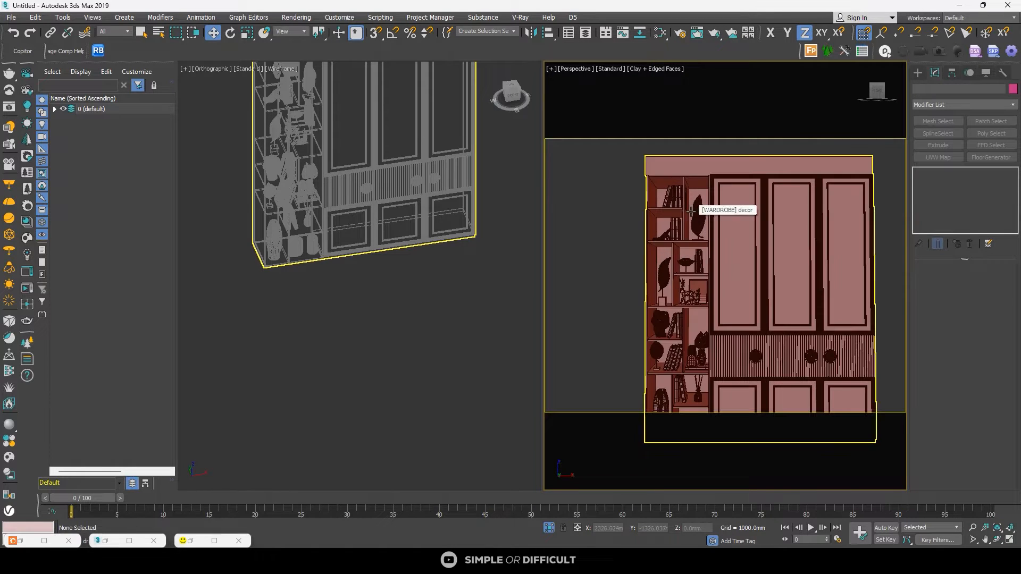
scroll(691, 211, "down", 2)
scroll(689, 213, "up", 4)
scroll(687, 214, "down", 2)
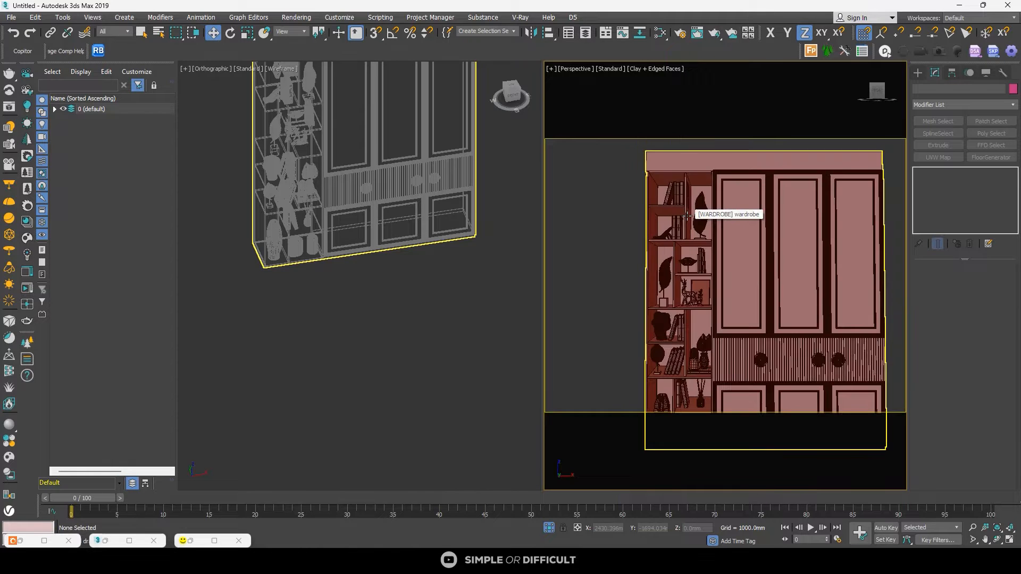
left_click(876, 94)
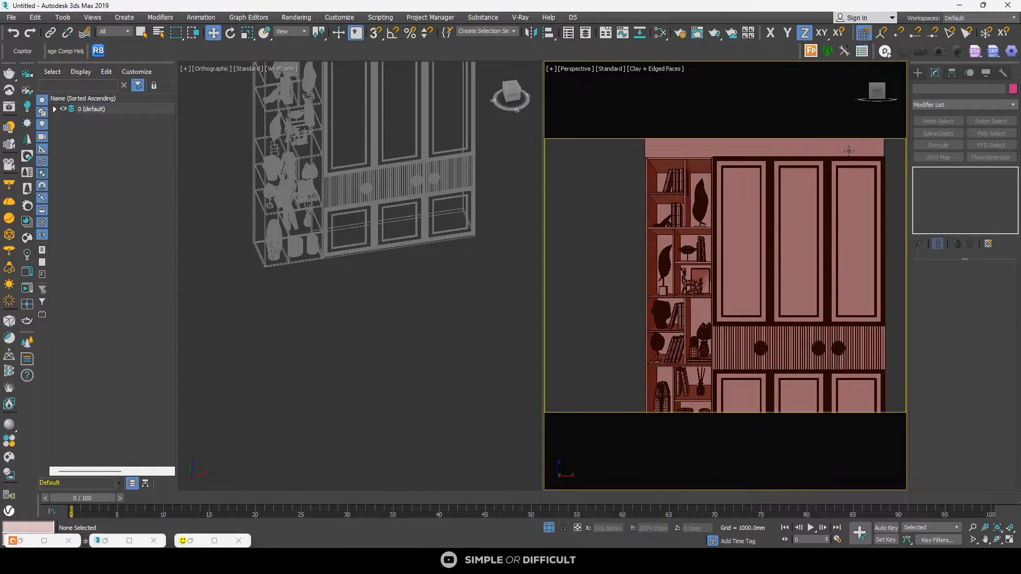
scroll(747, 183, "down", 2)
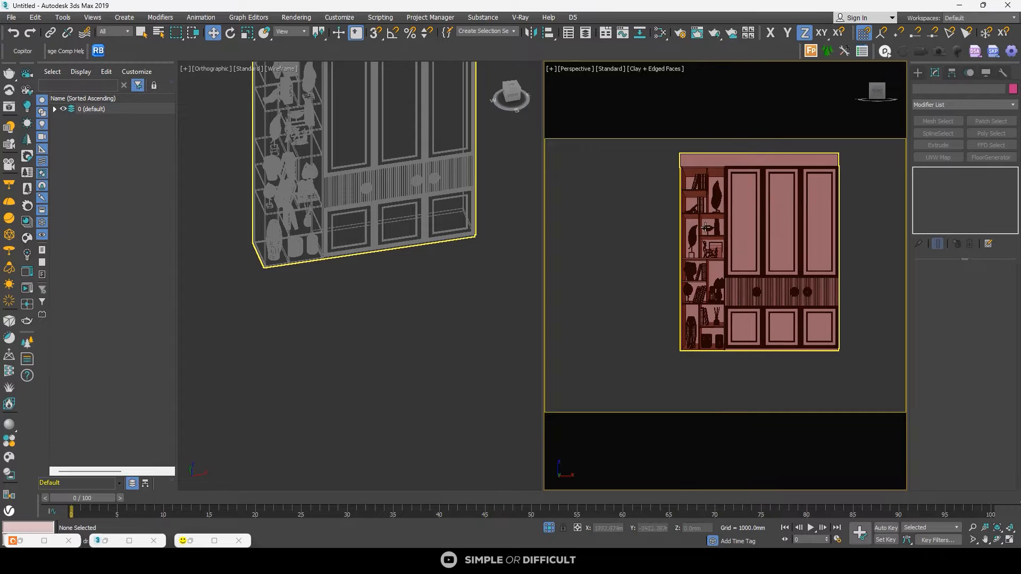
scroll(697, 176, "up", 4)
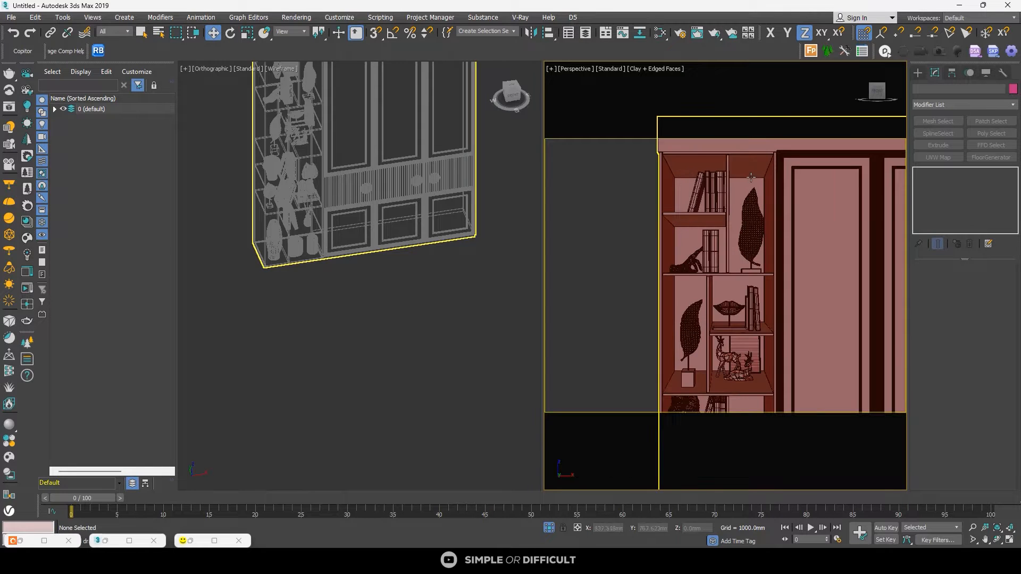
scroll(723, 217, "down", 2)
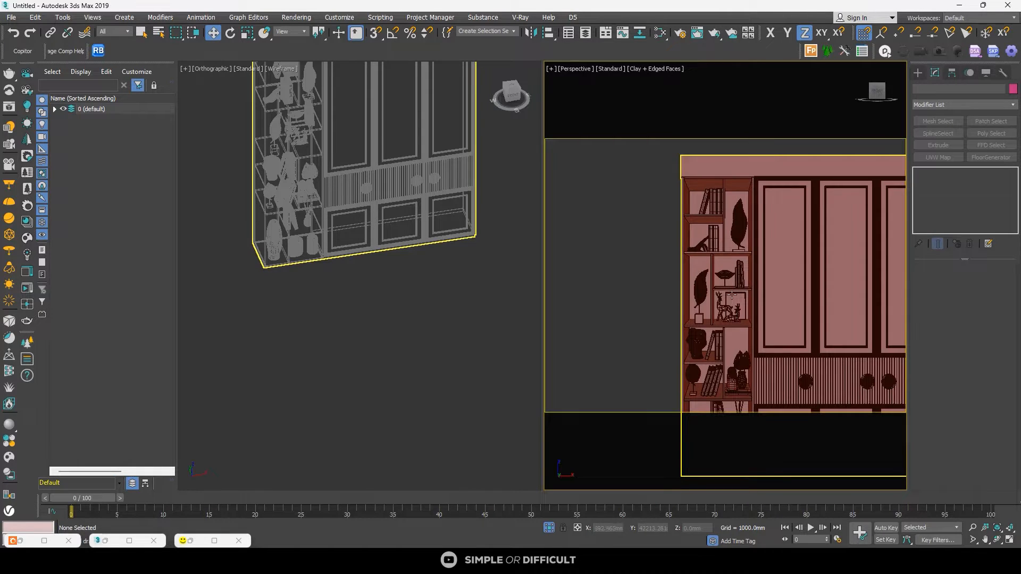
middle_click_drag(730, 295, 730, 218)
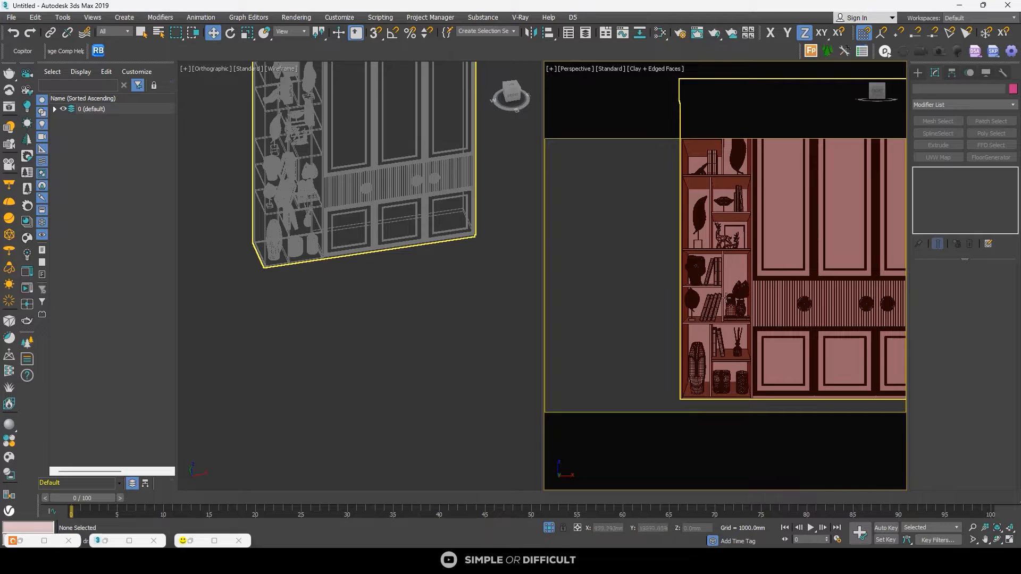
scroll(394, 290, "down", 3)
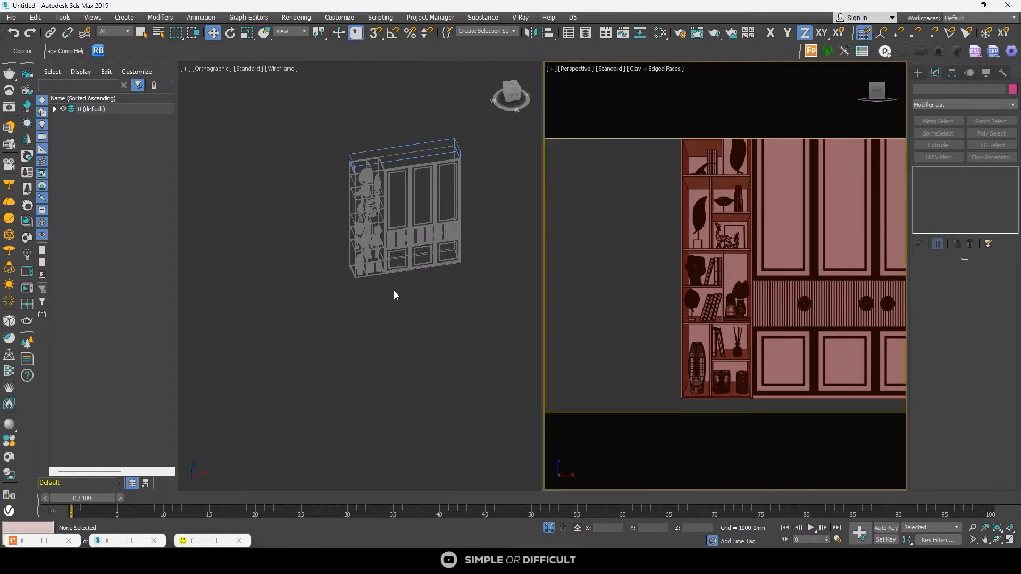
Step: Draw a rectangle-shaped CoronaLight about 626 mm by 30 mm along the rear of the open shelf unit in the top view
key("t")
key("z")
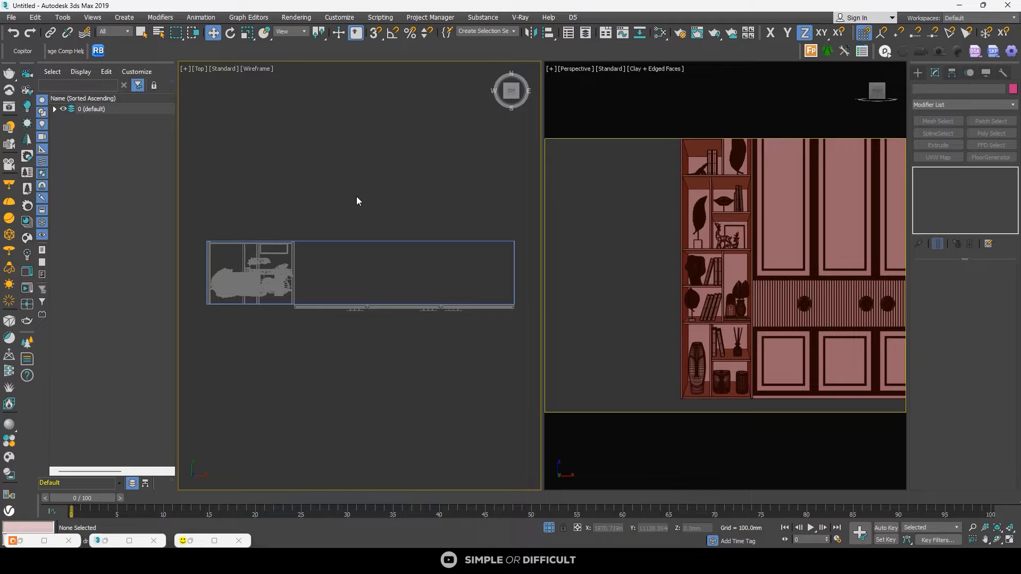
left_click(919, 73)
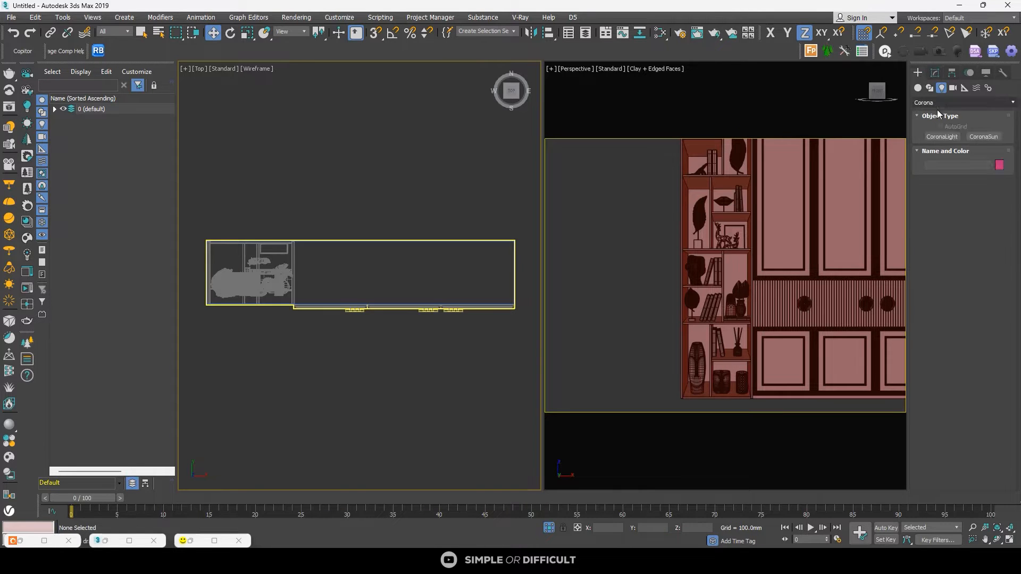
left_click(942, 89)
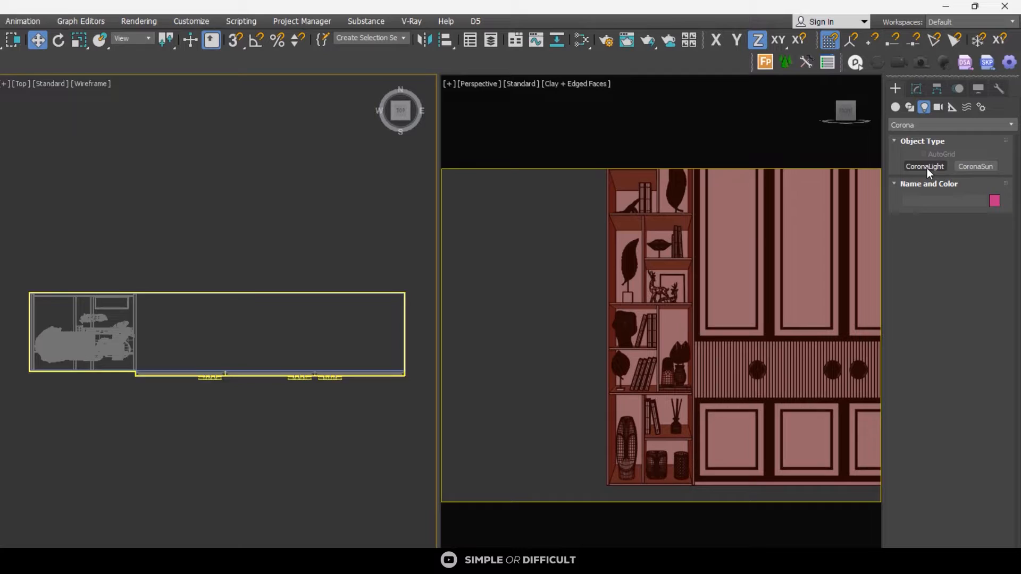
left_click(926, 167)
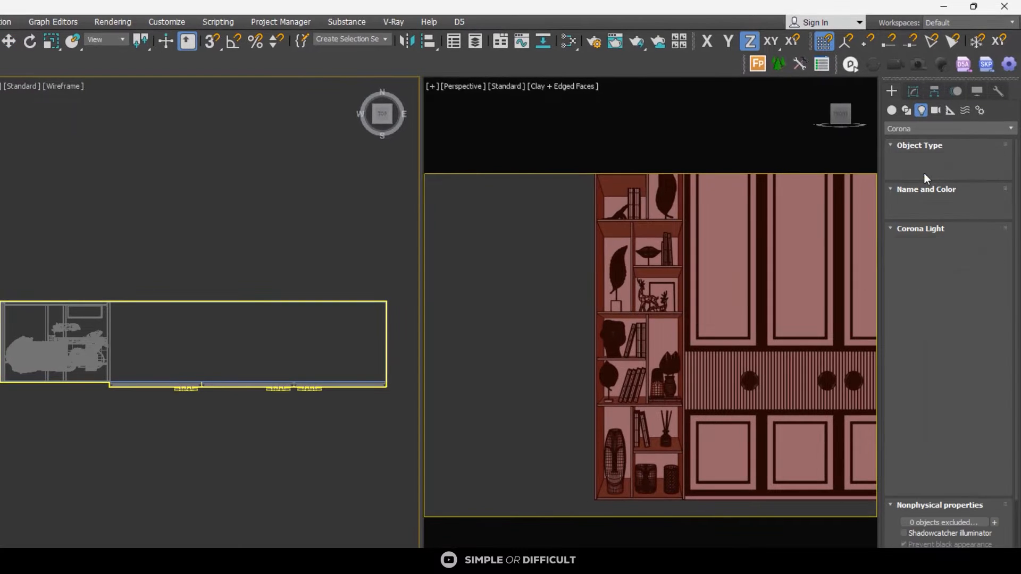
left_click(927, 340)
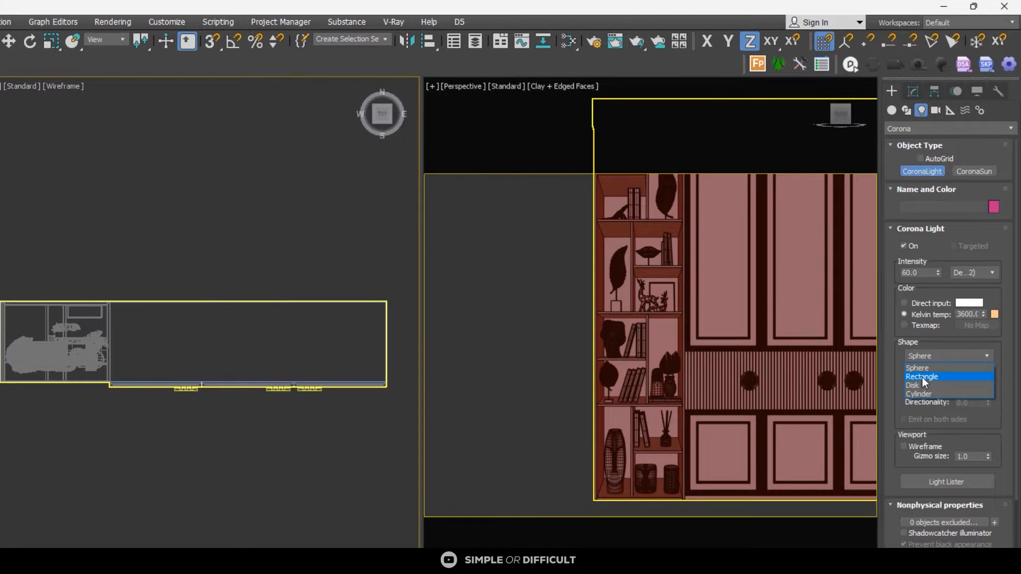
left_click(922, 377)
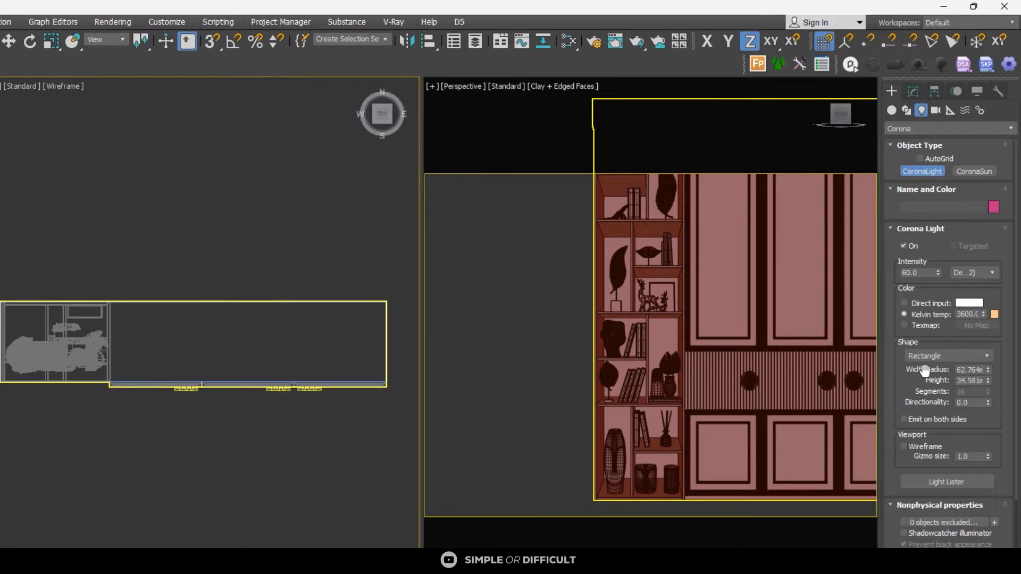
scroll(16, 303, "up", 5)
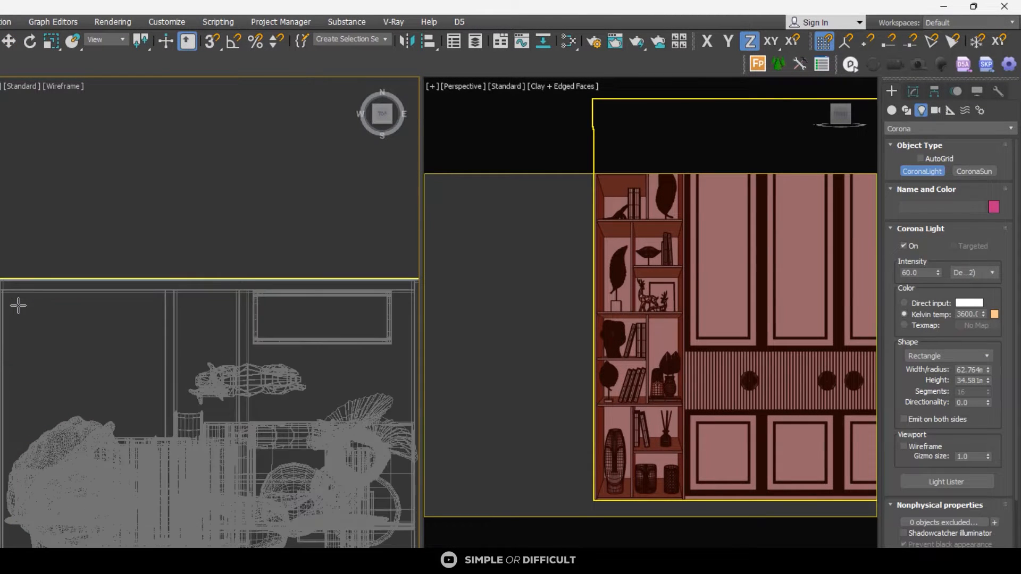
scroll(41, 294, "down", 1)
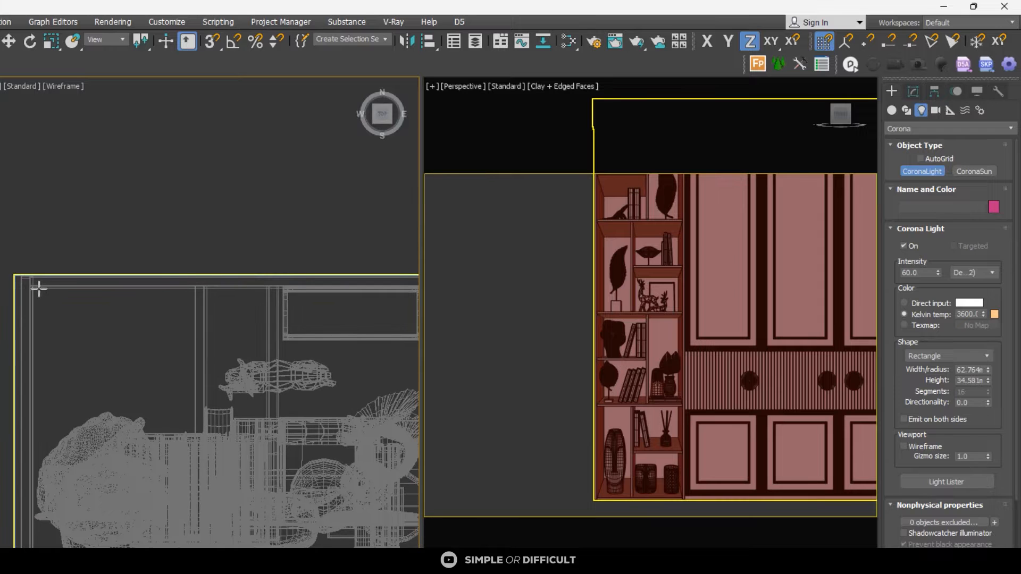
left_click_drag(41, 293, 324, 308)
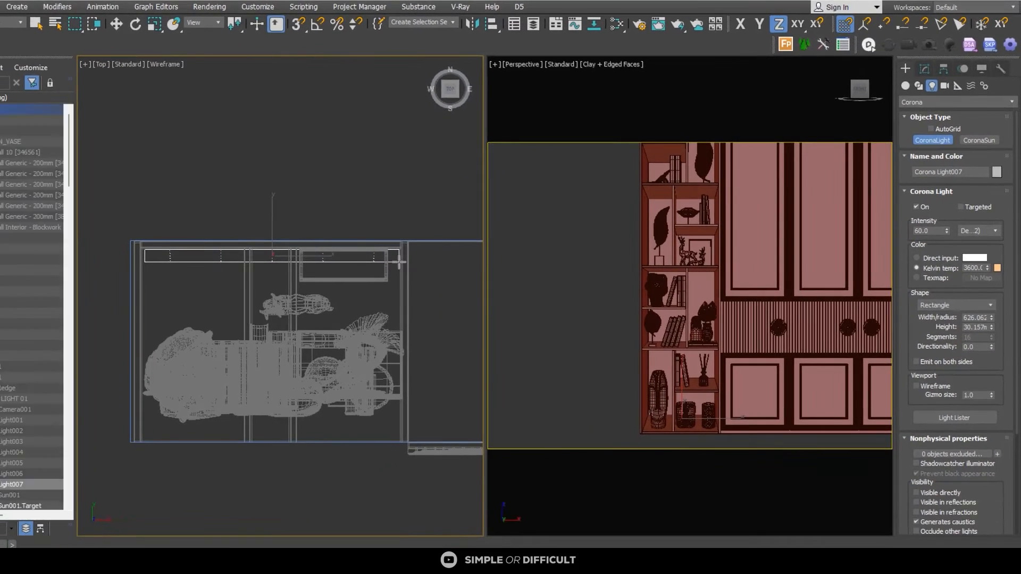
Step: Set the shelf light's height to 20 mm and move it back toward the shelf unit's rear panel
double_click(986, 330)
type("20")
key("Return")
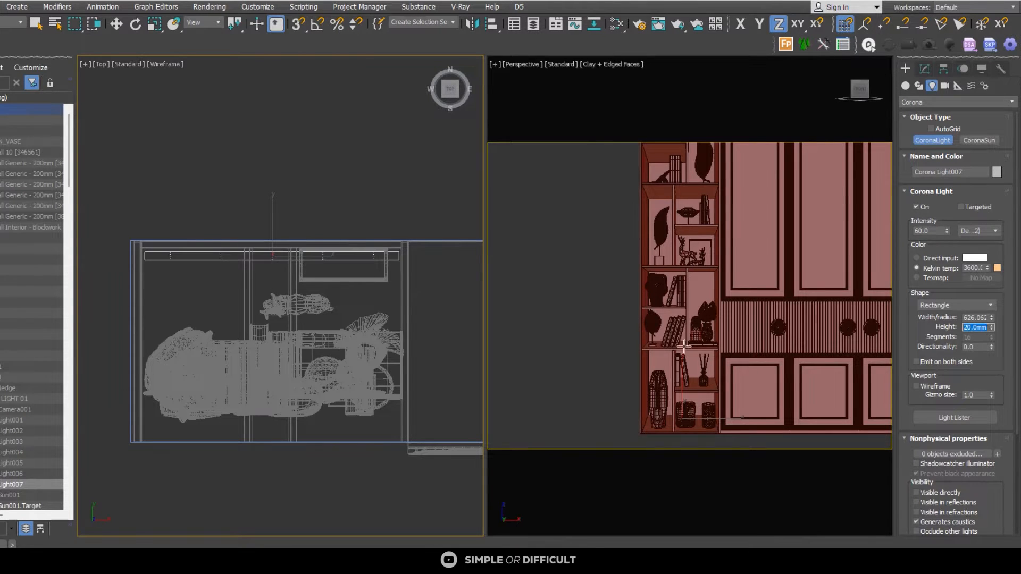
left_click(117, 25)
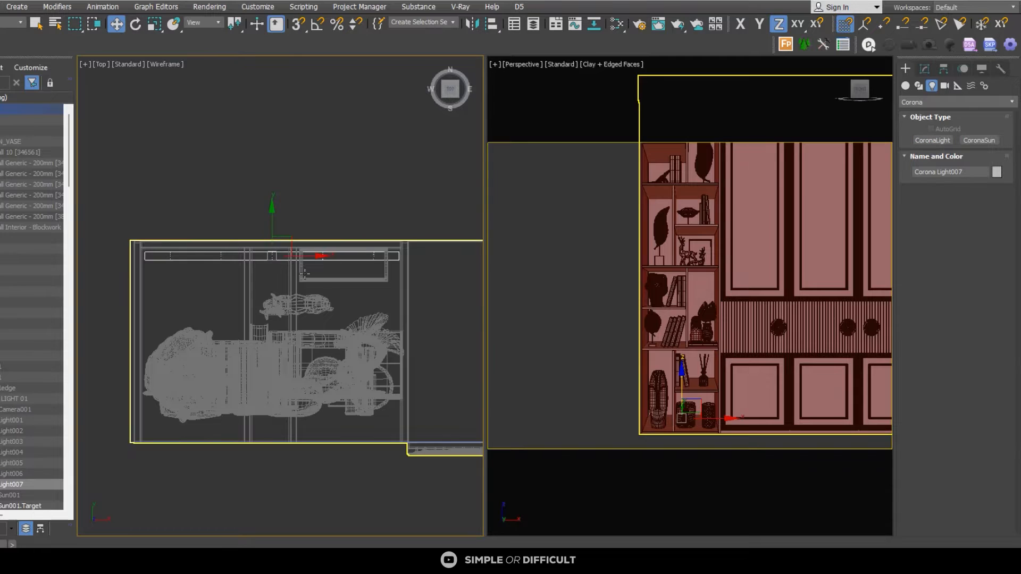
scroll(281, 232, "up", 6)
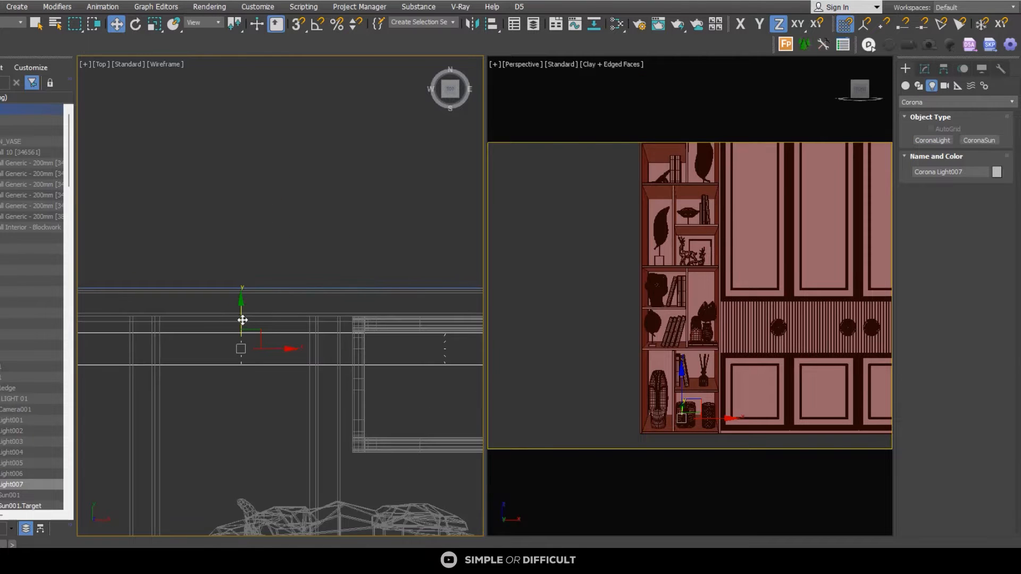
left_click_drag(242, 319, 240, 309)
scroll(240, 306, "down", 5)
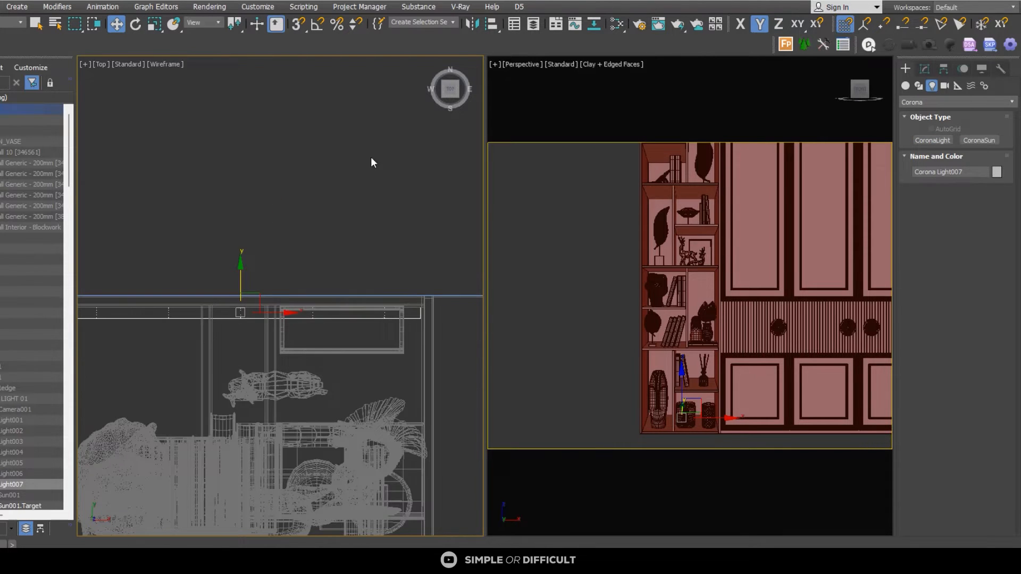
Step: Raise the shelf light in the front view to just below the shelf unit's top panel
left_click(451, 102)
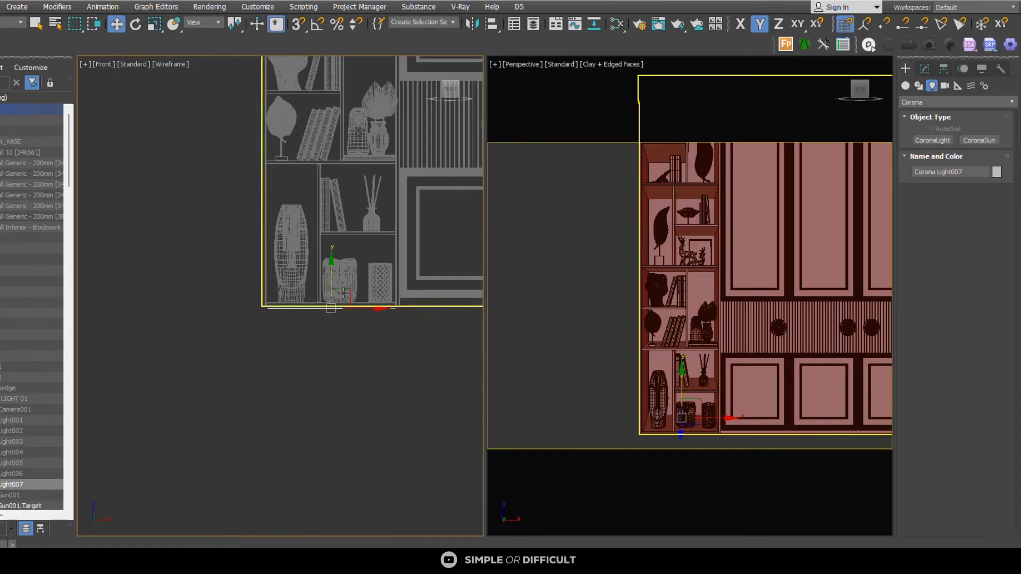
scroll(340, 281, "down", 4)
middle_click_drag(335, 269, 318, 355)
left_click_drag(320, 337, 329, 60)
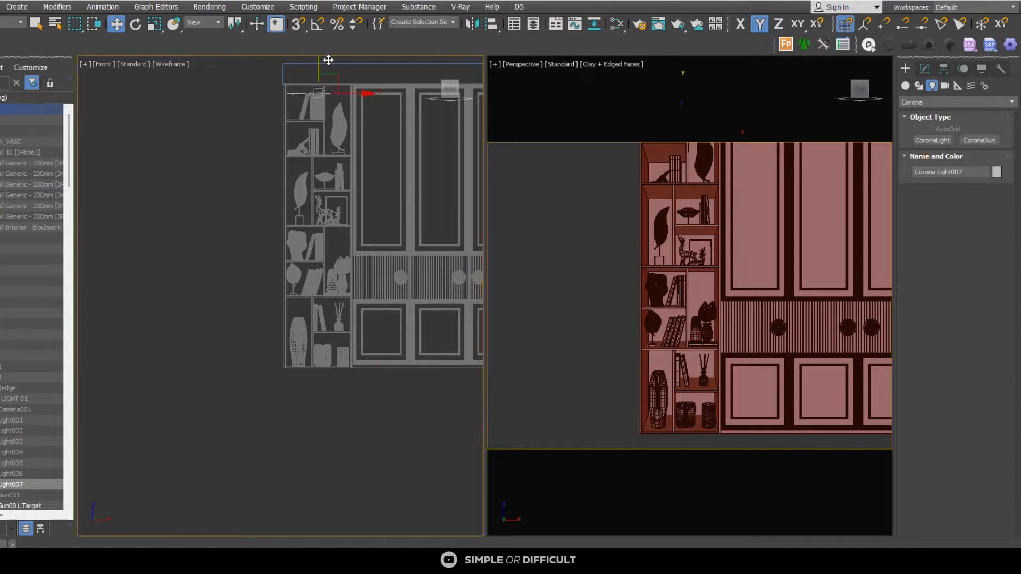
scroll(303, 193, "up", 6)
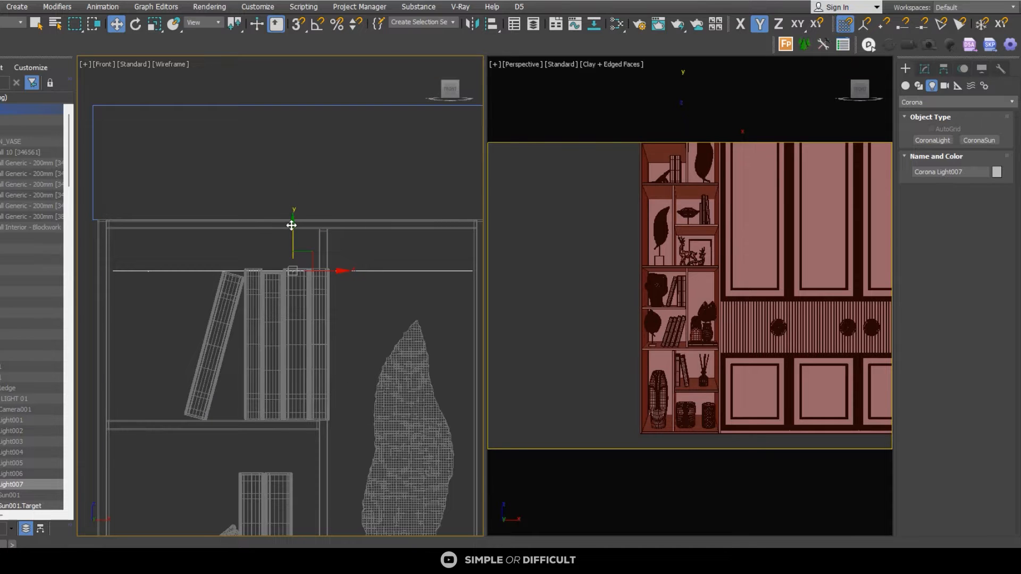
left_click_drag(291, 225, 304, 189)
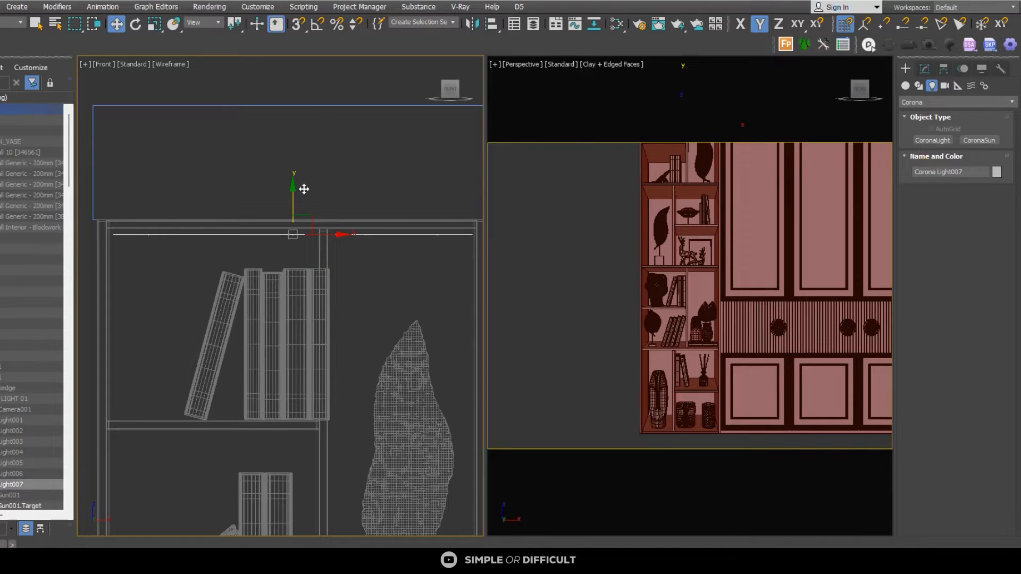
Step: Clone the shelf light downward as one instance, placing it just under the first full-width shelf
scroll(304, 189, "down", 4)
left_click_drag(300, 167, 303, 308)
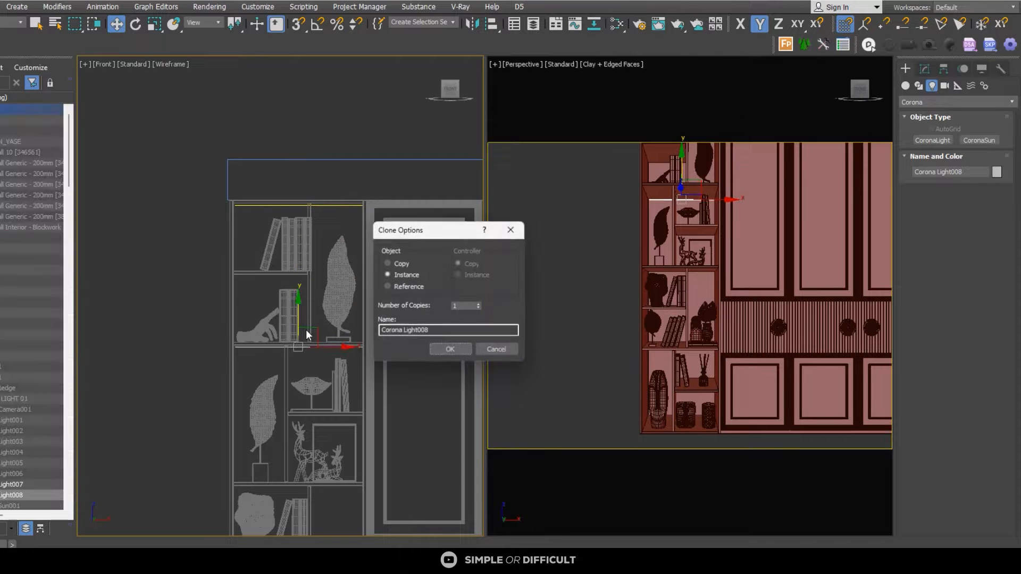
left_click(412, 276)
left_click(449, 349)
Step: Clone another instance of the light to just under the second full-width shelf, below the deer figurines
middle_click_drag(322, 372, 342, 244)
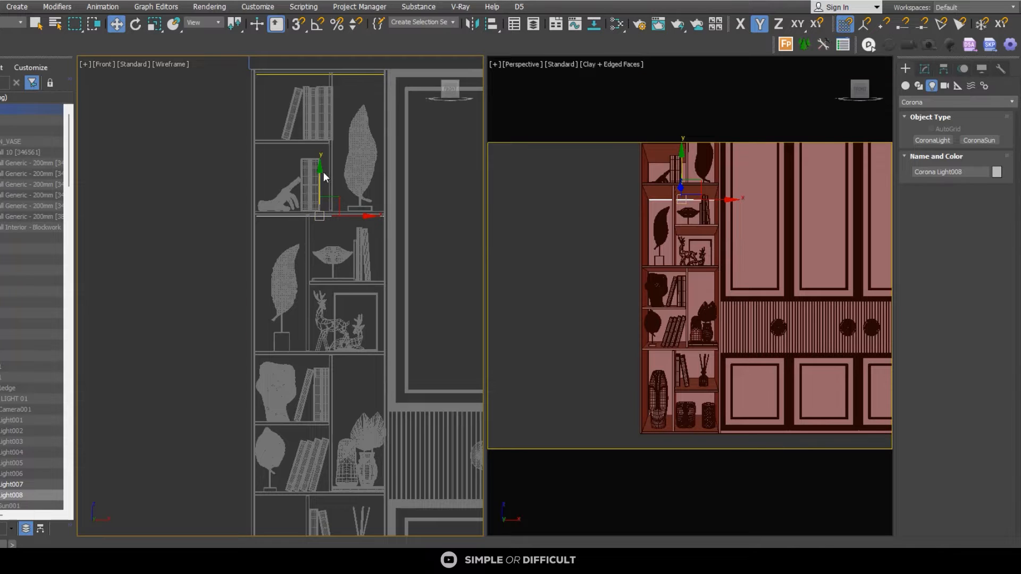
left_click_drag(341, 213, 339, 354)
left_click_drag(327, 313, 328, 313, "shift")
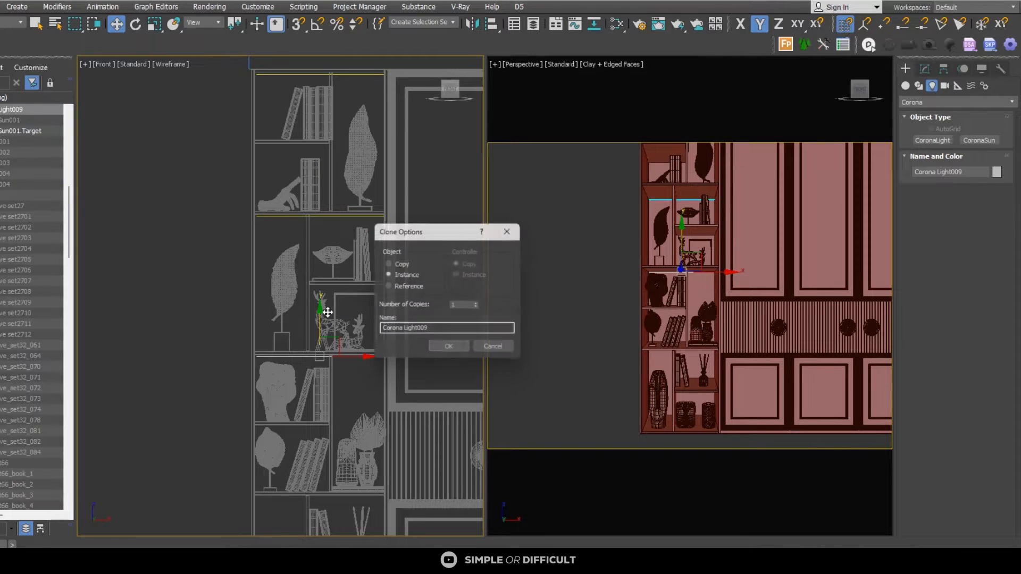
left_click(454, 348)
Step: Clone a further instance of the light to just under the third full-width shelf, above the lowest compartments
scroll(331, 240, "down", 2)
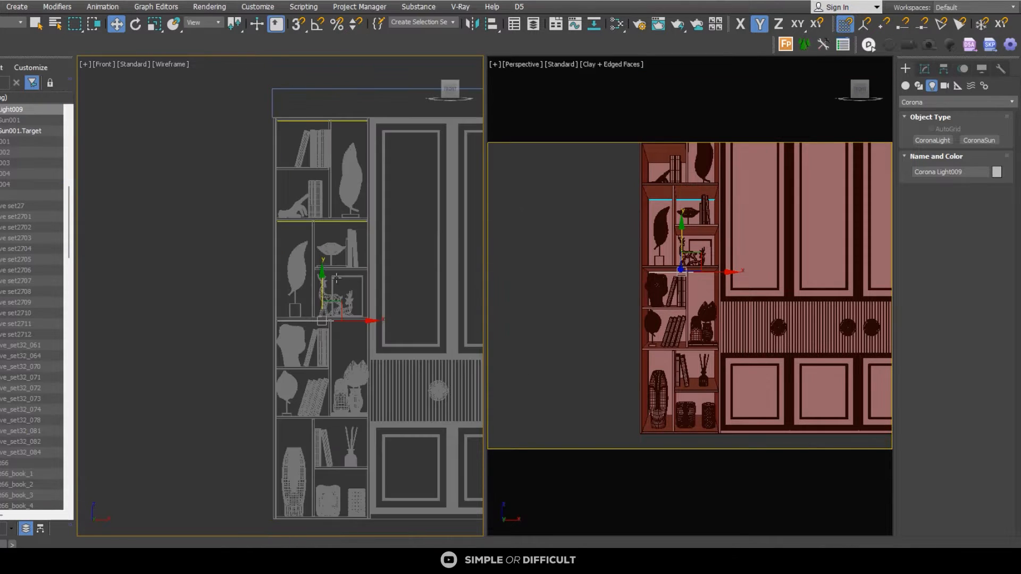
left_click_drag(328, 282, 330, 378)
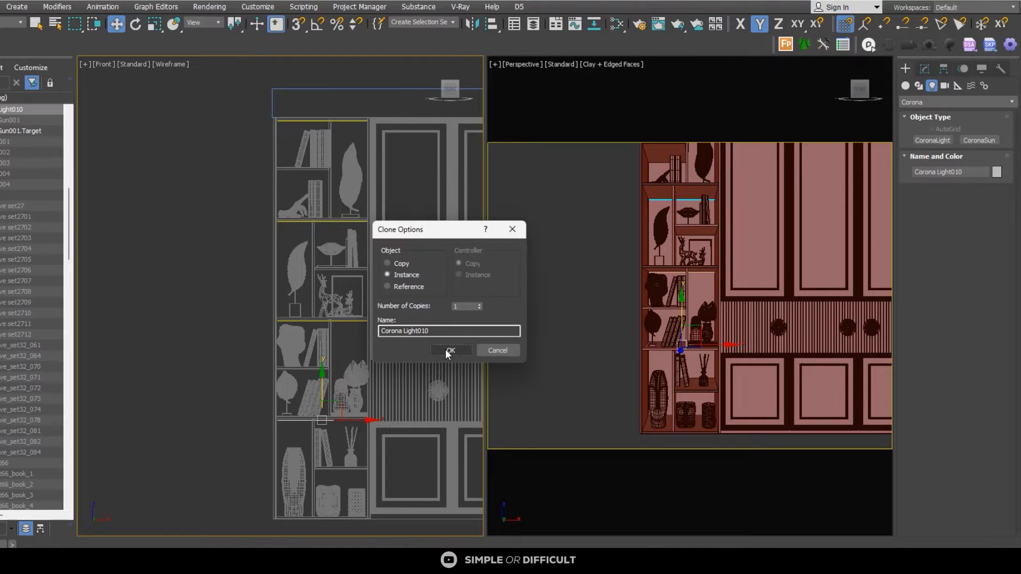
left_click(450, 350)
scroll(273, 205, "up", 3)
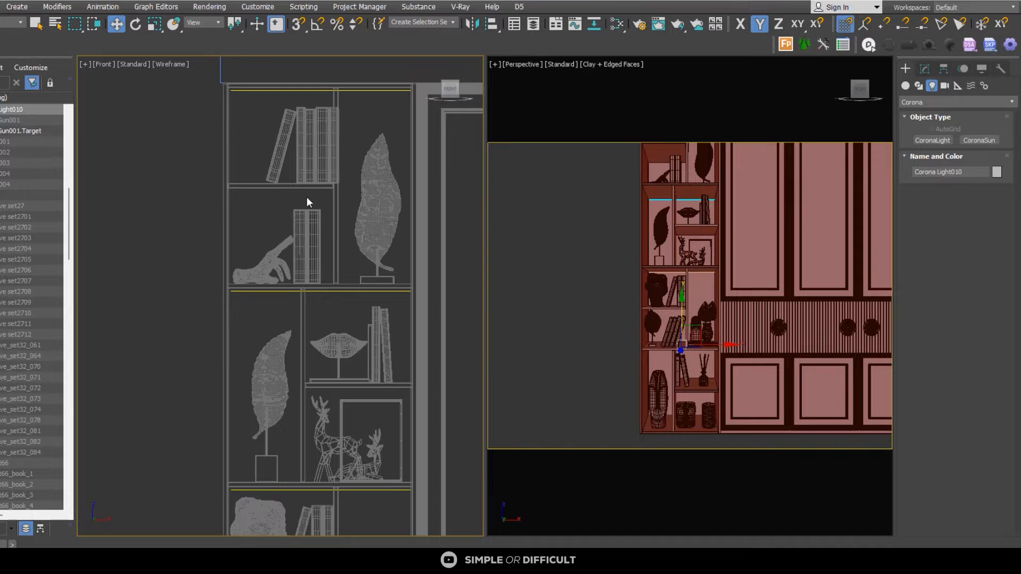
scroll(312, 194, "down", 3)
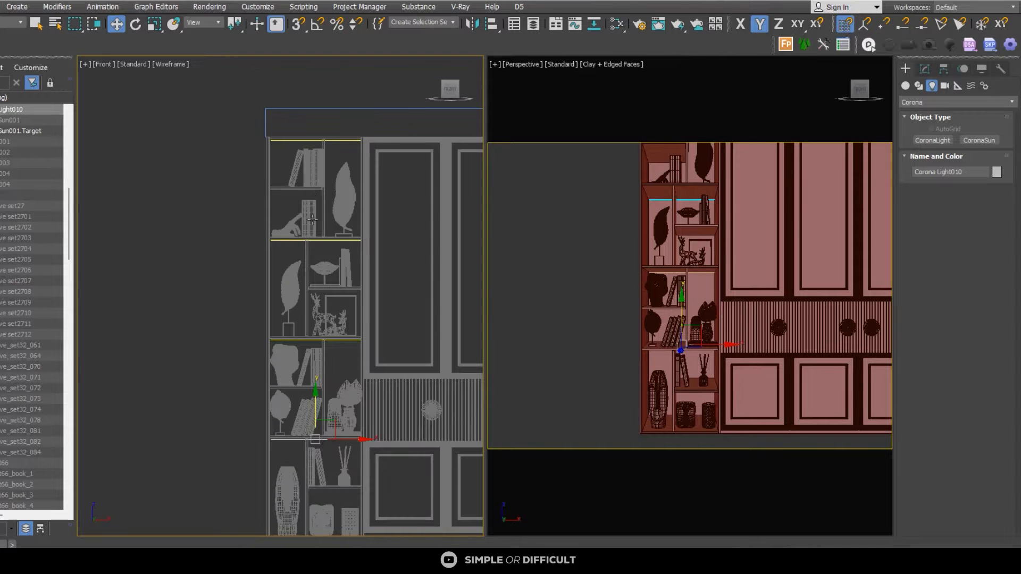
Step: Draw a rectangular CoronaLight in the top view along the shelf unit's back, about 364 mm wide and 22 mm high, spanning the narrower compartment
scroll(298, 240, "up", 4)
scroll(321, 246, "down", 3)
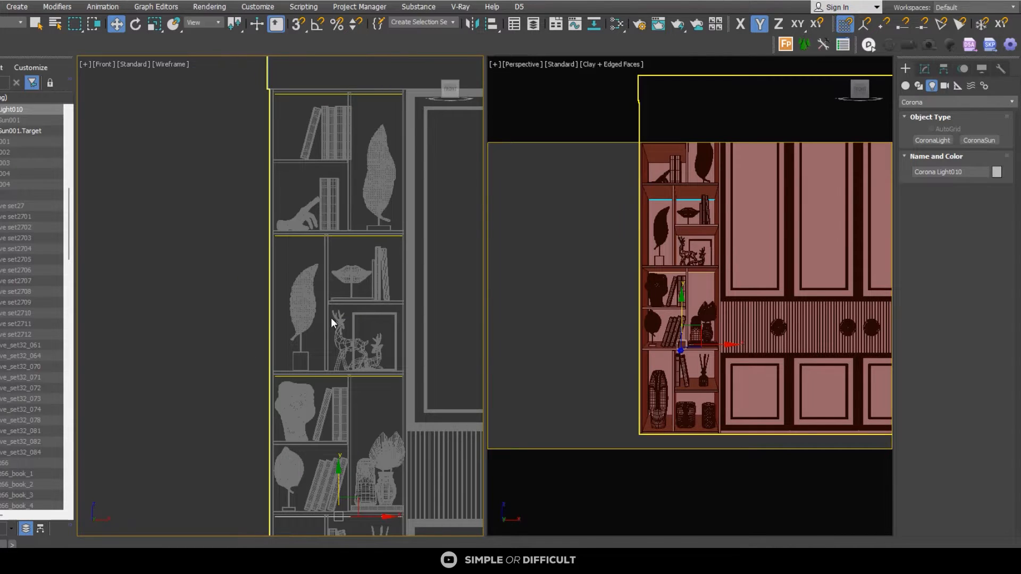
scroll(283, 237, "down", 3)
key("t")
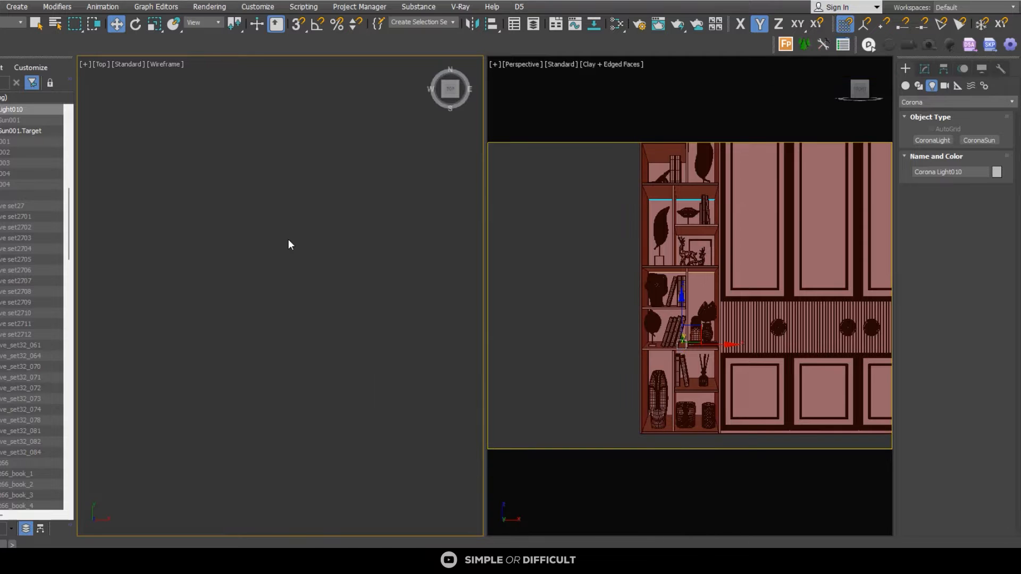
scroll(332, 231, "up", 4)
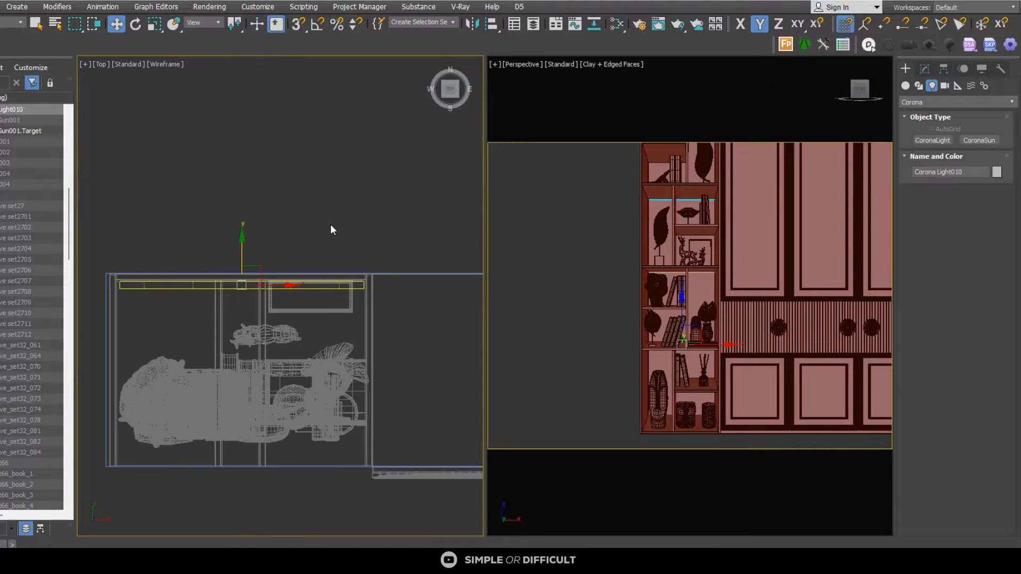
left_click(343, 224)
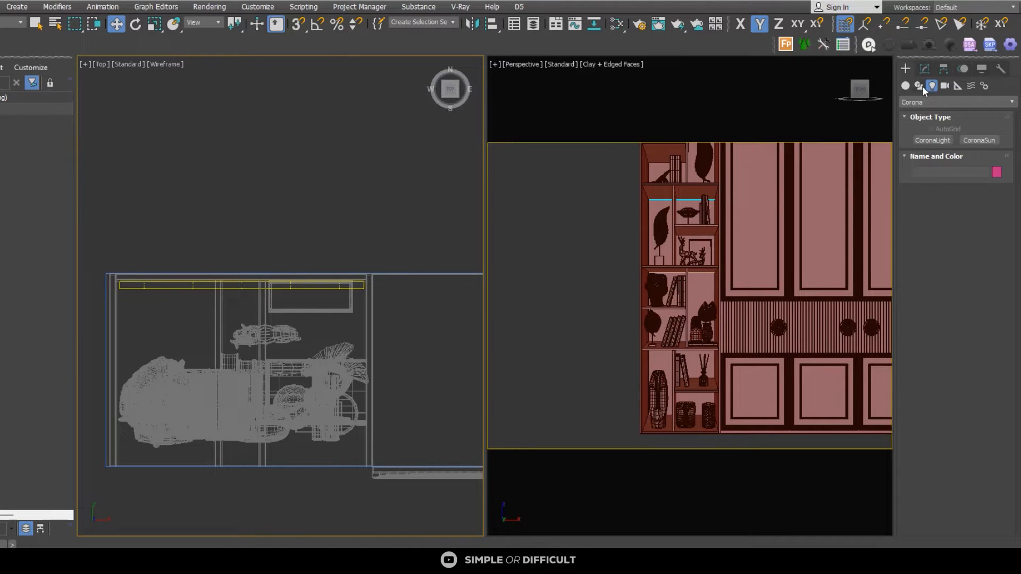
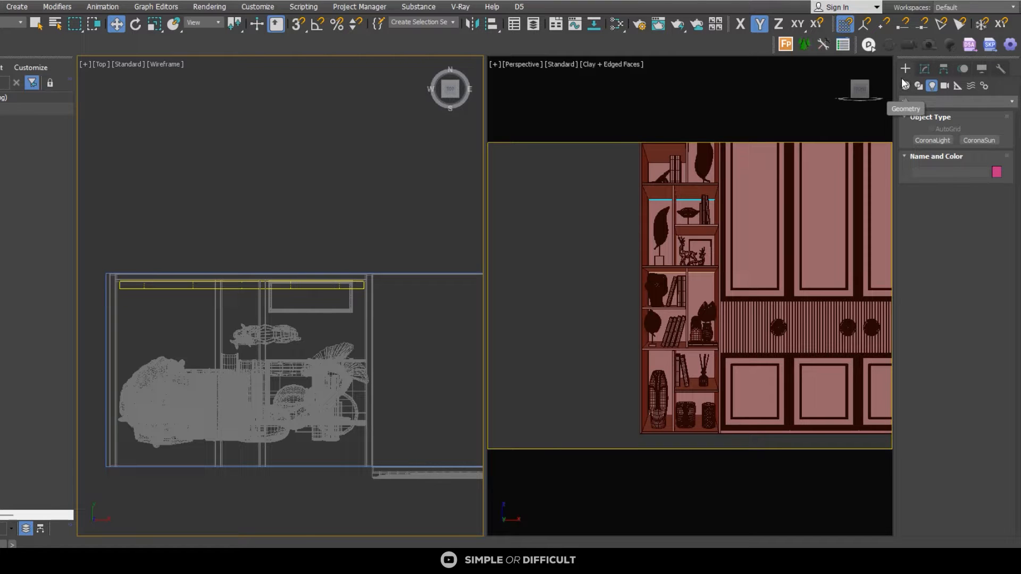
left_click(934, 141)
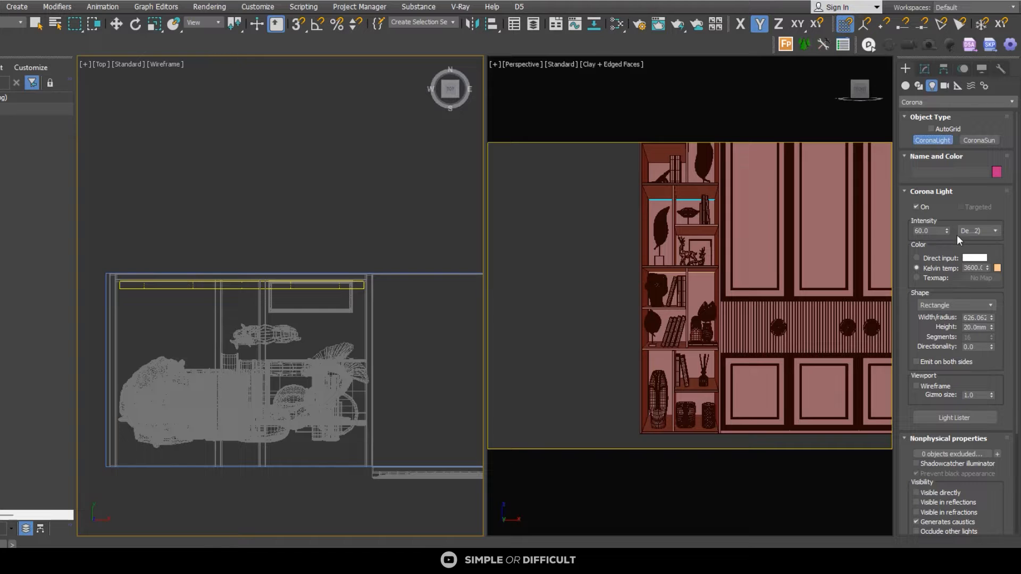
scroll(159, 290, "up", 2)
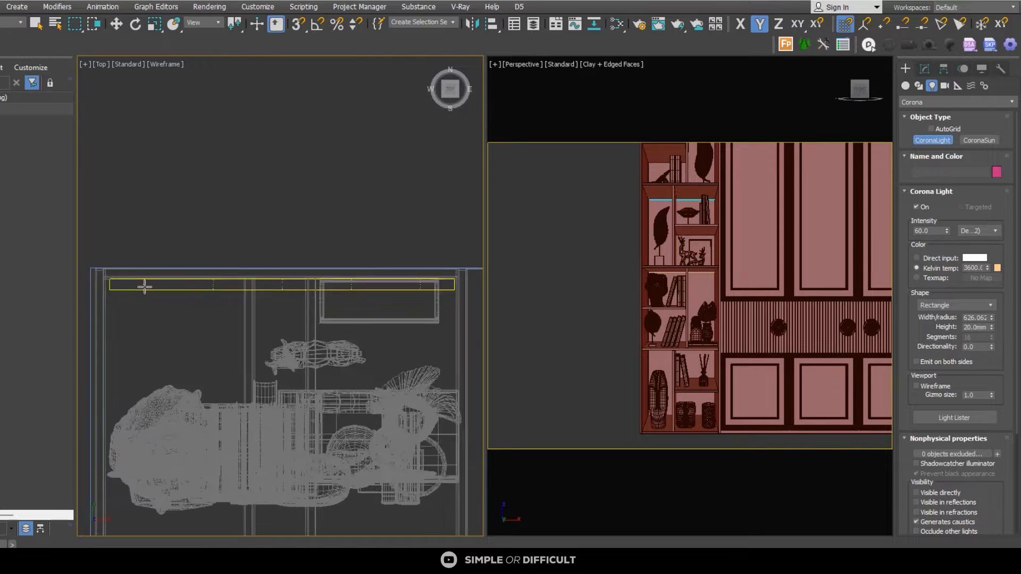
scroll(144, 287, "down", 2)
scroll(122, 296, "up", 2)
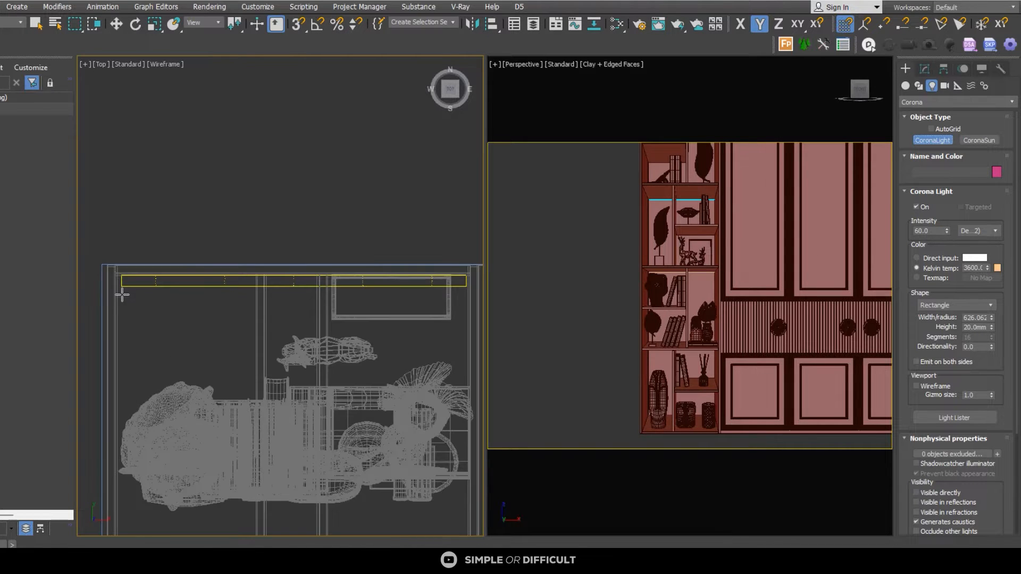
left_click_drag(116, 277, 318, 286)
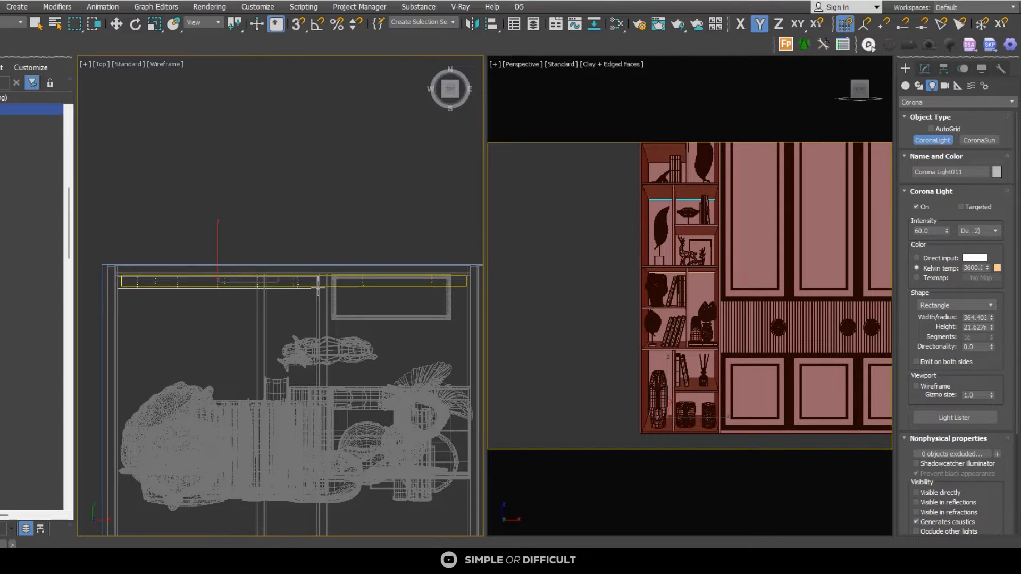
Step: Set the new narrow shelf light's height to 20 mm
scroll(298, 270, "down", 4)
left_click(118, 27)
scroll(223, 218, "down", 4)
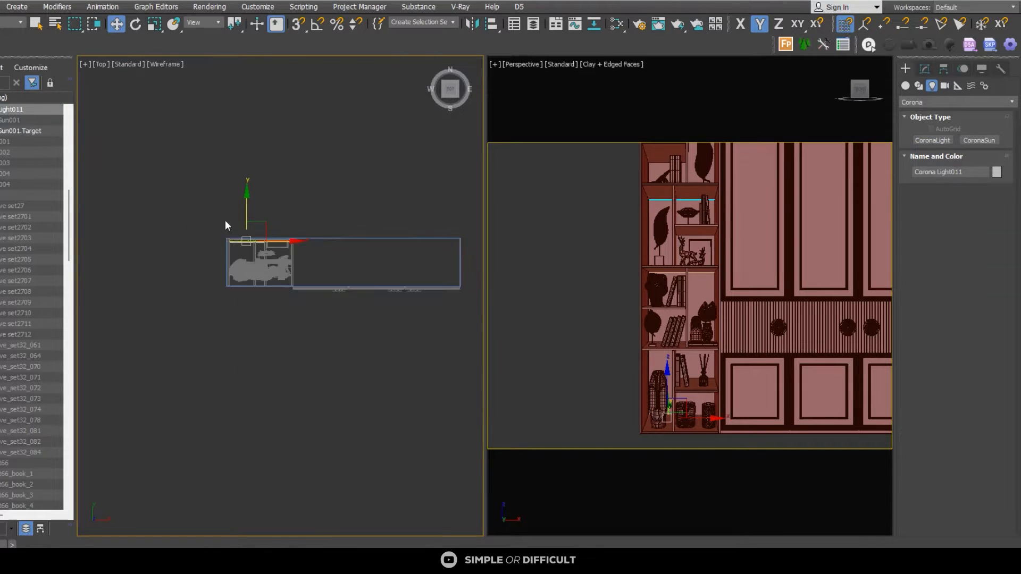
middle_click_drag(225, 220, 278, 189, "alt")
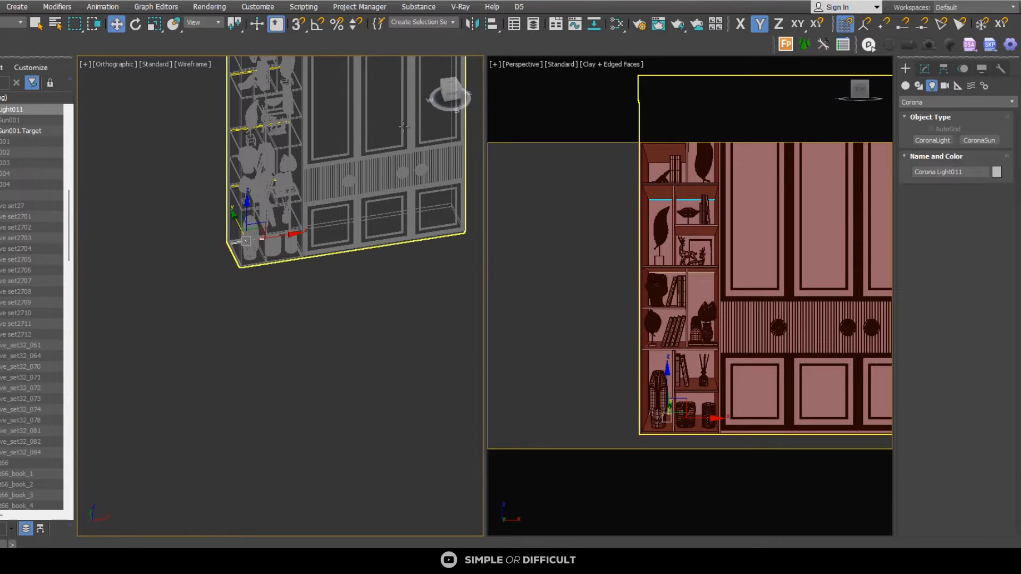
left_click(630, 98)
left_click(447, 95)
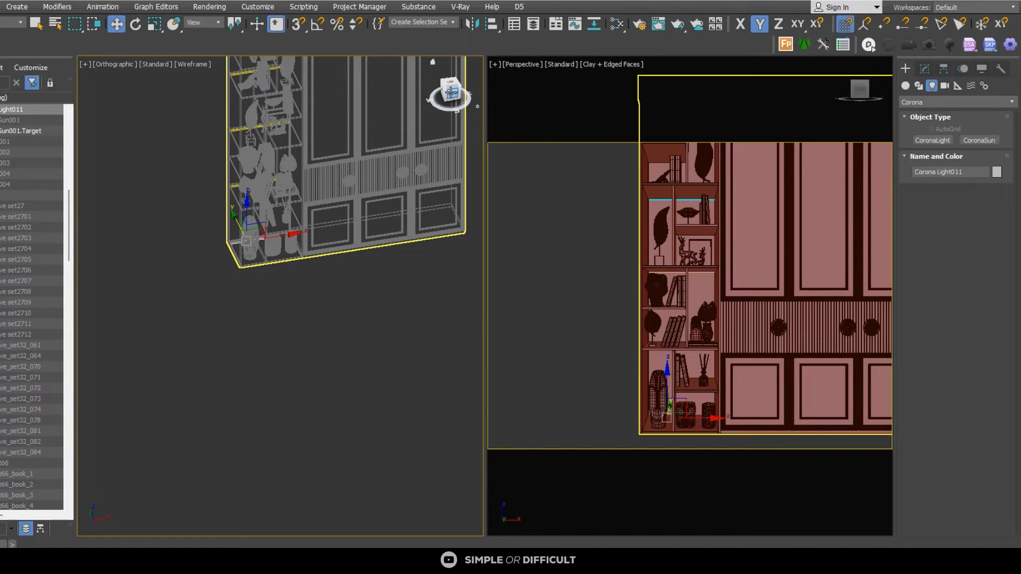
left_click(926, 69)
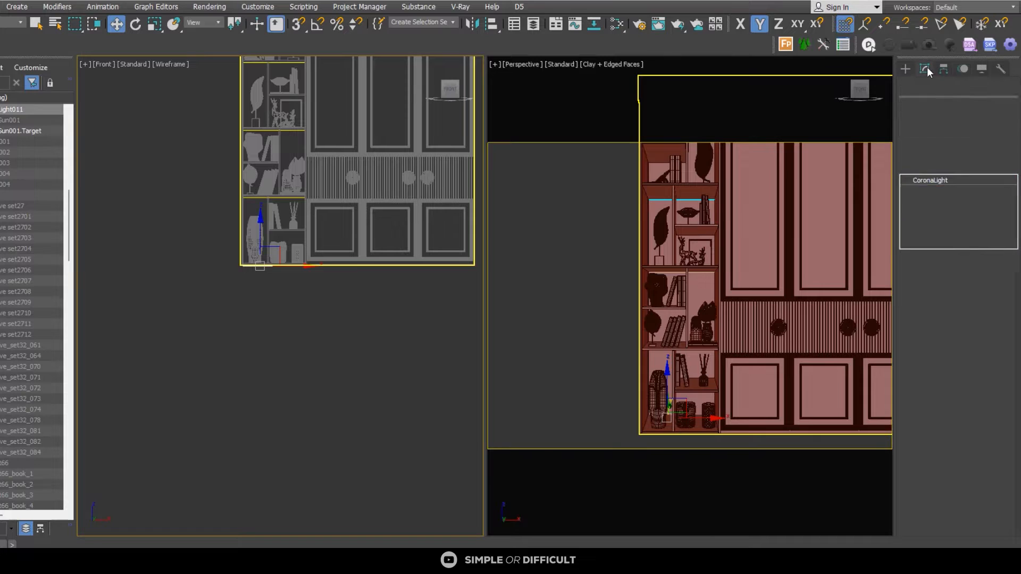
double_click(934, 327)
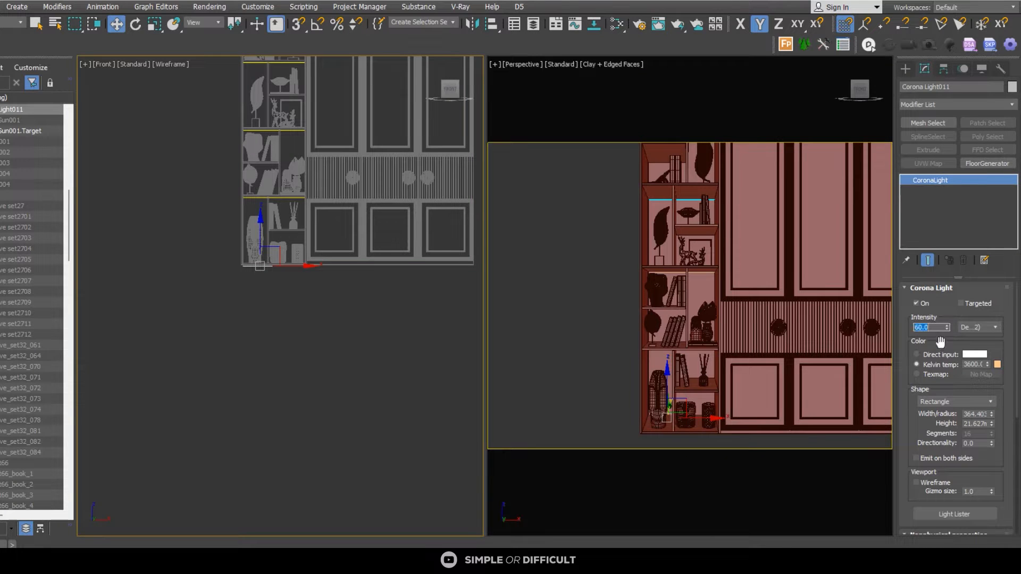
double_click(983, 423)
type("20")
key("Return")
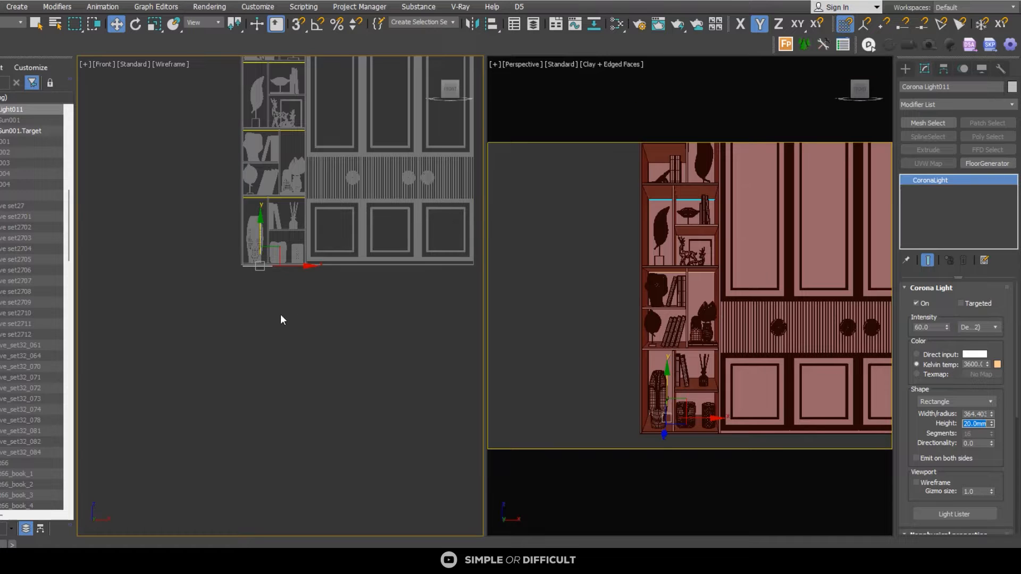
Step: Align the narrow light in the top view with the left end and depth of the existing full-width shelf lights
scroll(280, 314, "down", 2)
type("121")
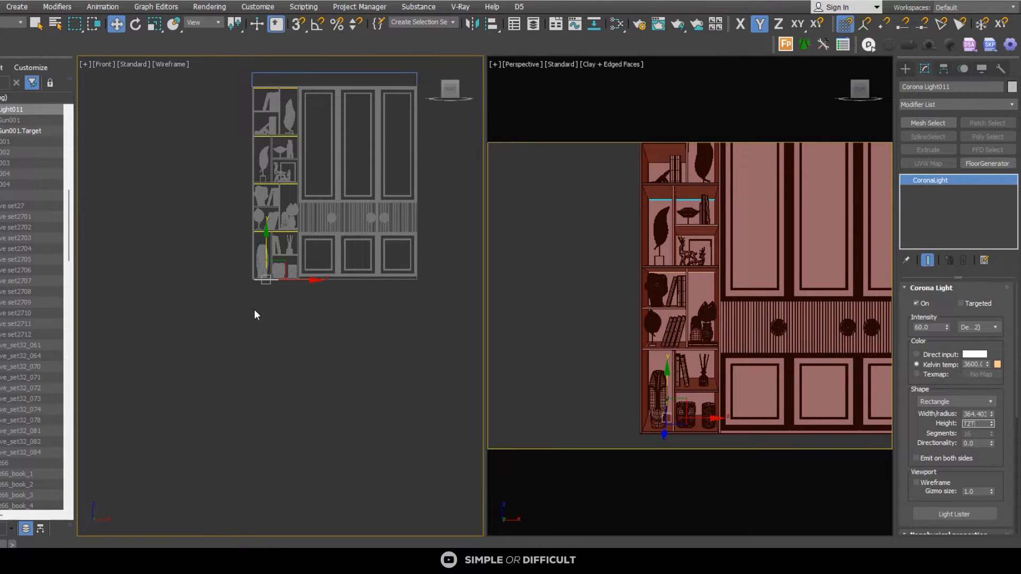
scroll(254, 309, "down", 2)
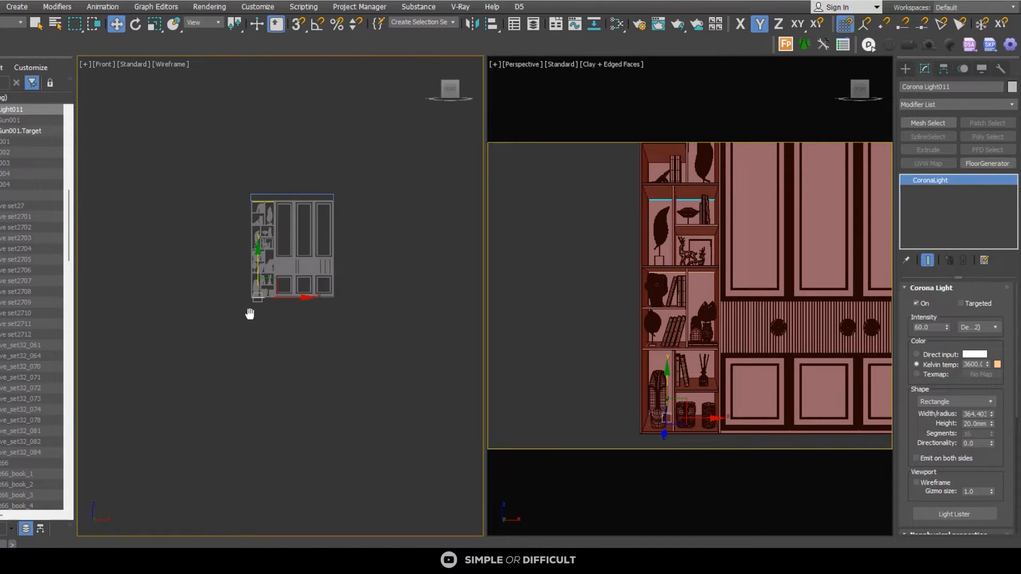
scroll(250, 314, "up", 1)
key("t")
key("z")
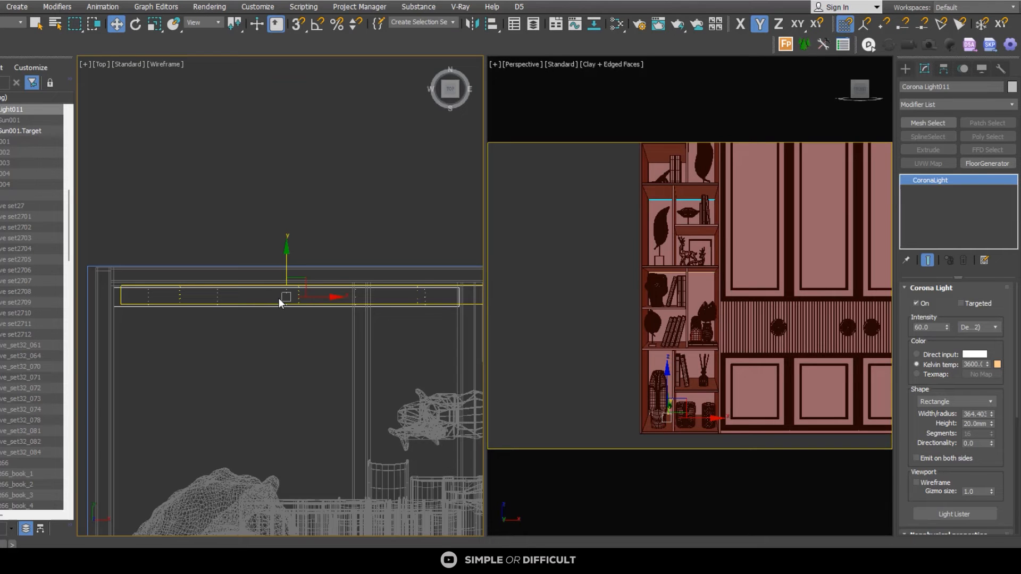
left_click_drag(307, 283, 314, 281)
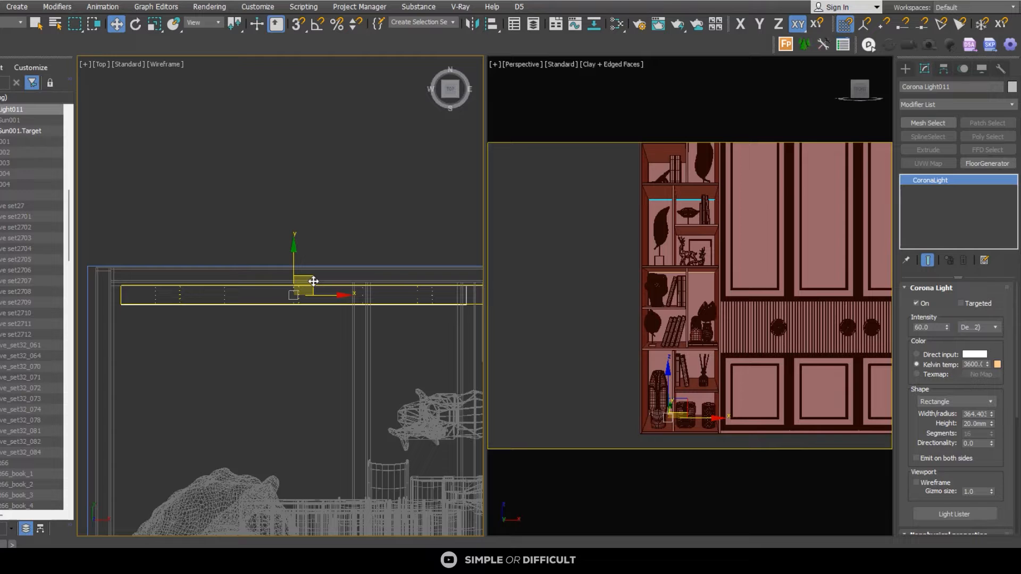
Step: Raise the narrow light in the front view to just under the short upper shelf holding the books, above the hand sculpture
key("f")
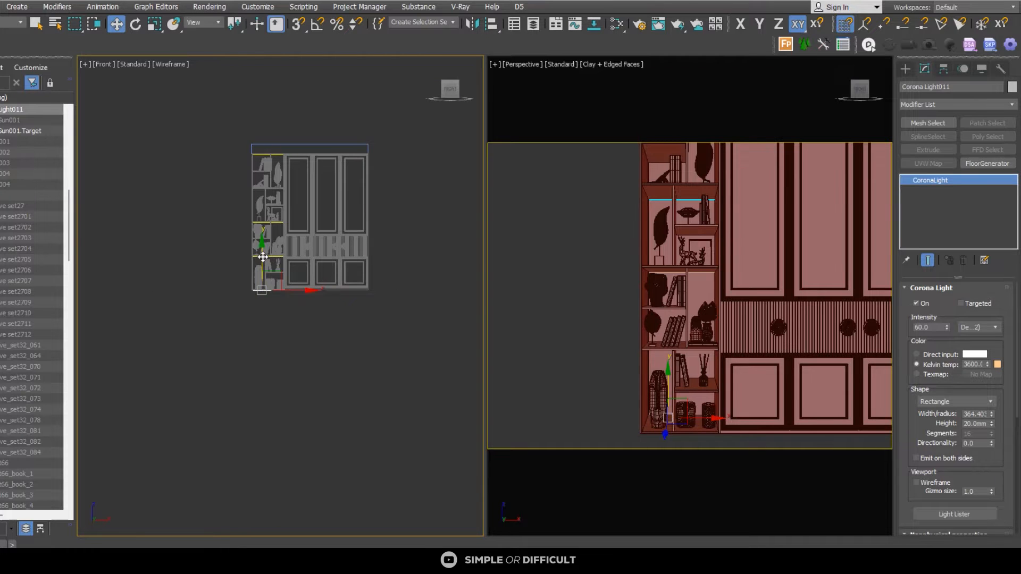
left_click_drag(263, 257, 263, 145)
scroll(263, 145, "up", 5)
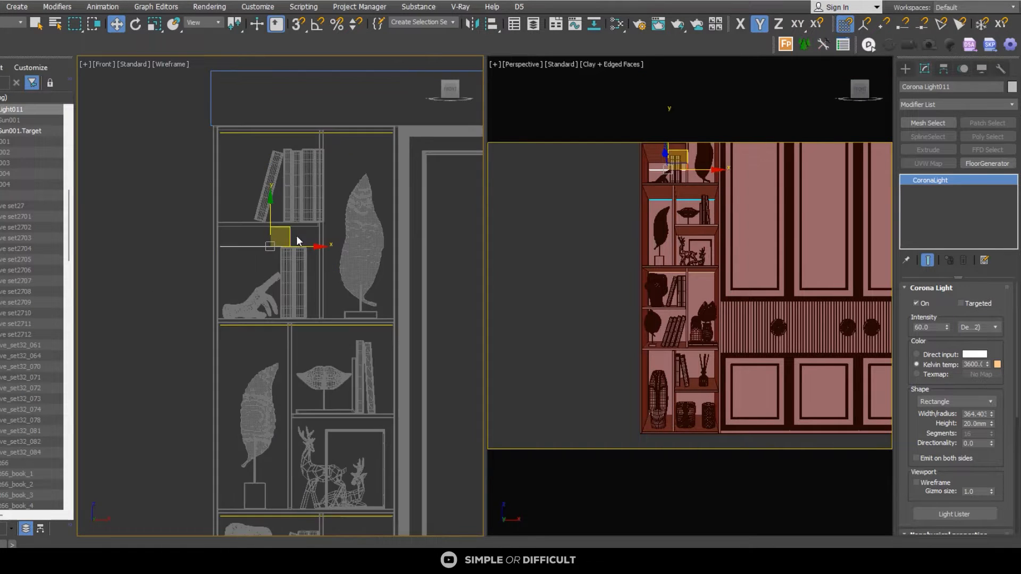
scroll(295, 235, "up", 4)
left_click_drag(272, 248, 241, 232)
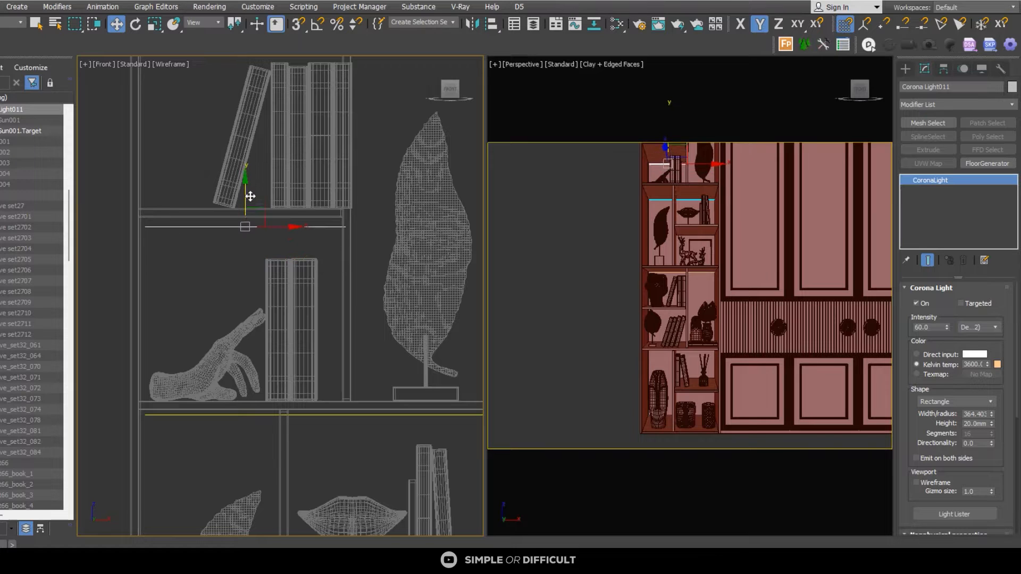
left_click_drag(250, 196, 249, 192)
scroll(284, 216, "up", 3)
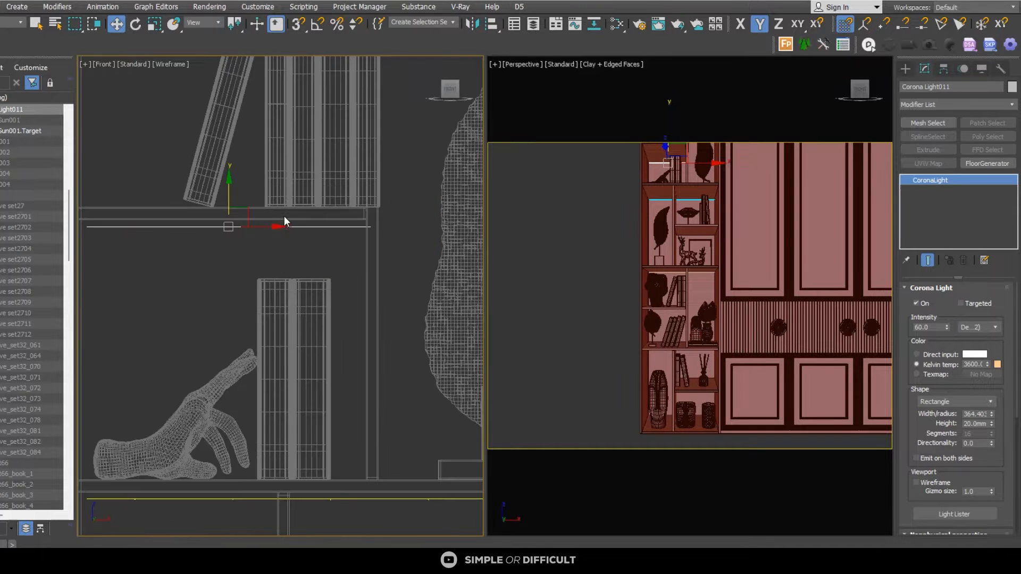
middle_click_drag(284, 217, 370, 232)
left_click_drag(364, 235, 362, 235)
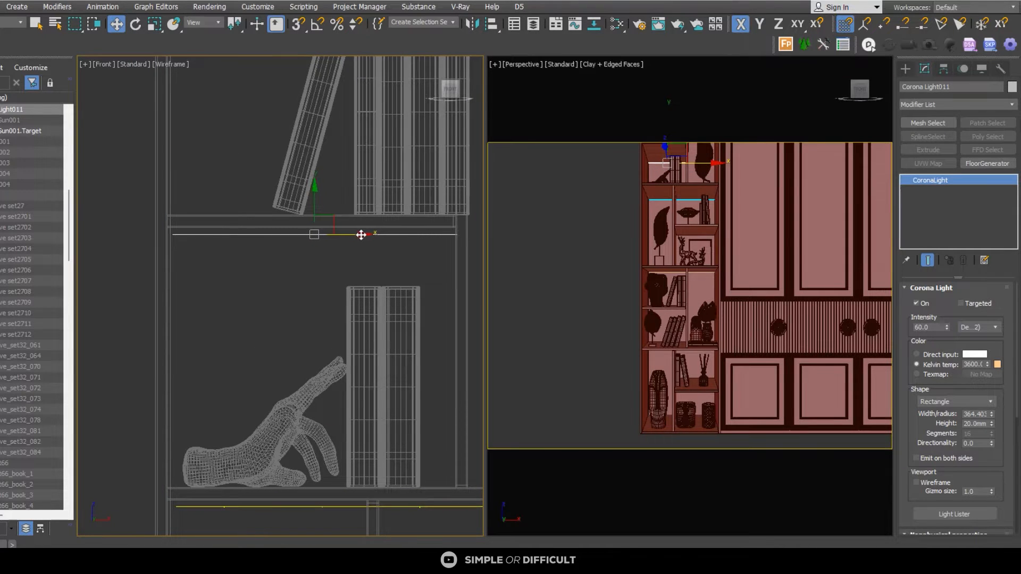
left_click_drag(314, 205, 314, 200)
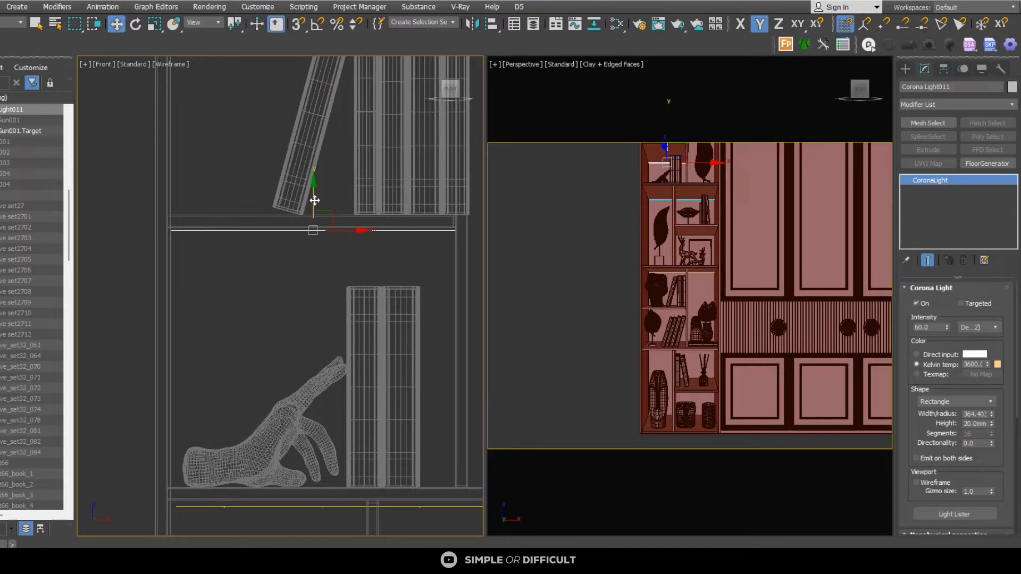
Step: Clone the narrow light as an instance and place it just under the short shelf above the deer figurines
scroll(314, 200, "down", 4)
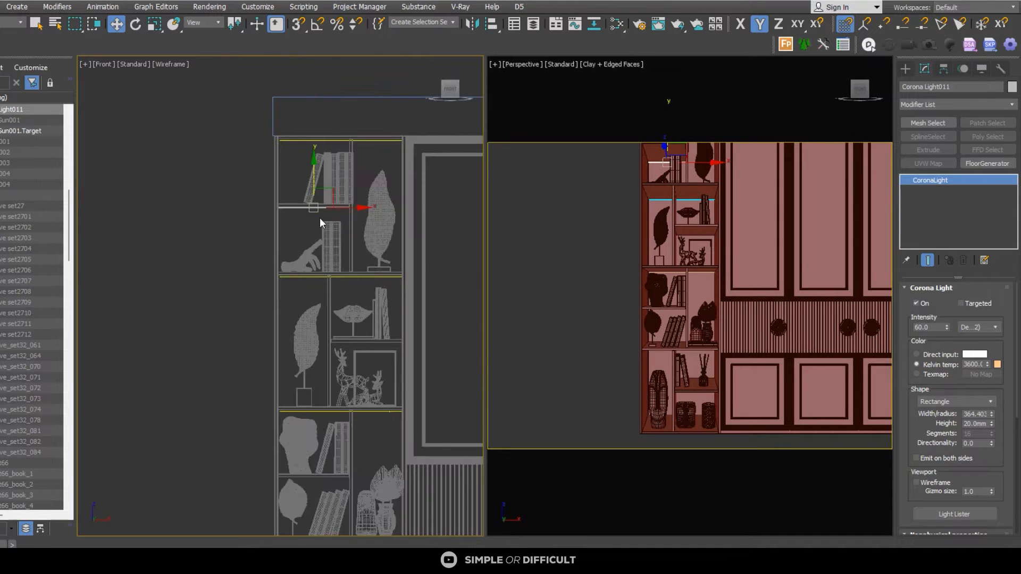
left_click_drag(329, 193, 378, 254, "shift")
left_click(452, 349)
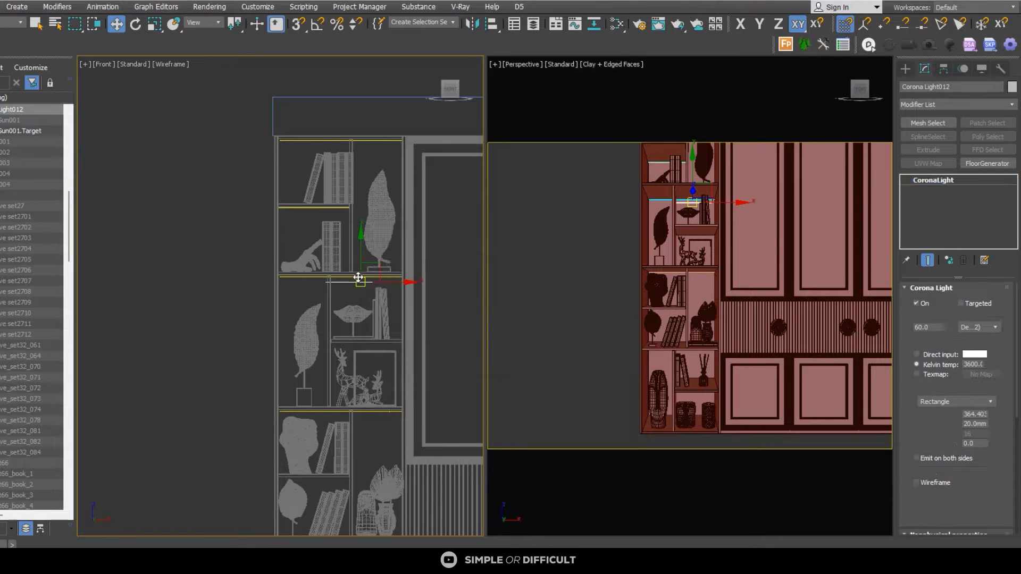
scroll(377, 290, "up", 5)
scroll(361, 285, "down", 4)
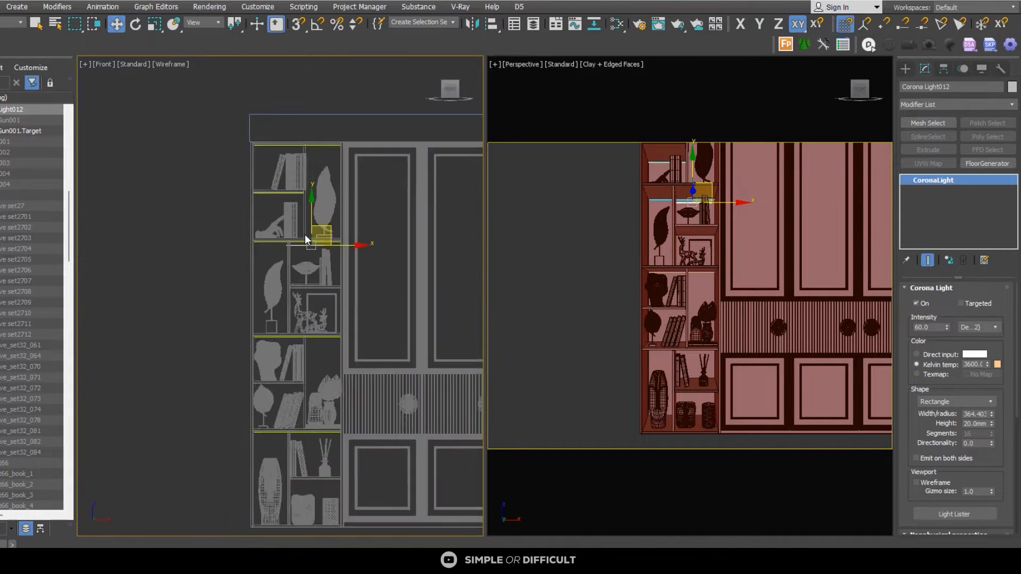
left_click_drag(323, 227, 323, 269)
scroll(282, 282, "up", 5)
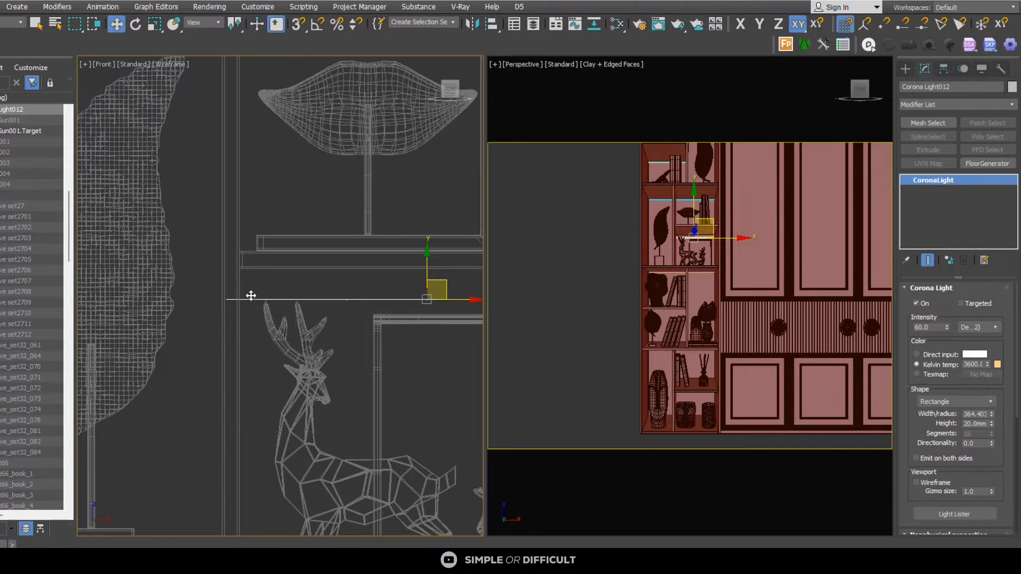
left_click_drag(252, 295, 262, 267)
Step: Clone another instance of the narrow light and fit it just under the short shelf holding the head sculpture
scroll(248, 191, "down", 5)
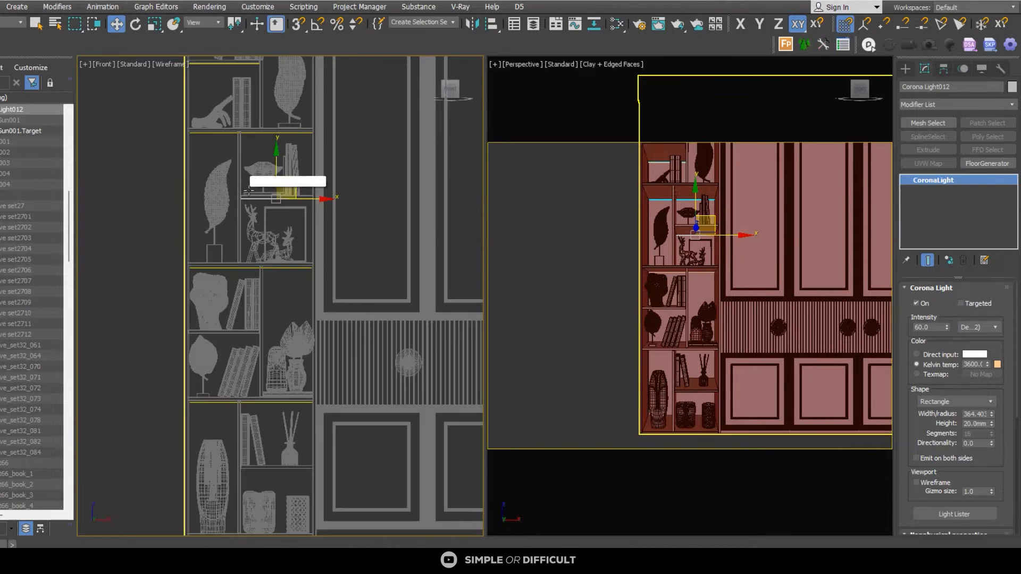
left_click_drag(296, 184, 244, 321)
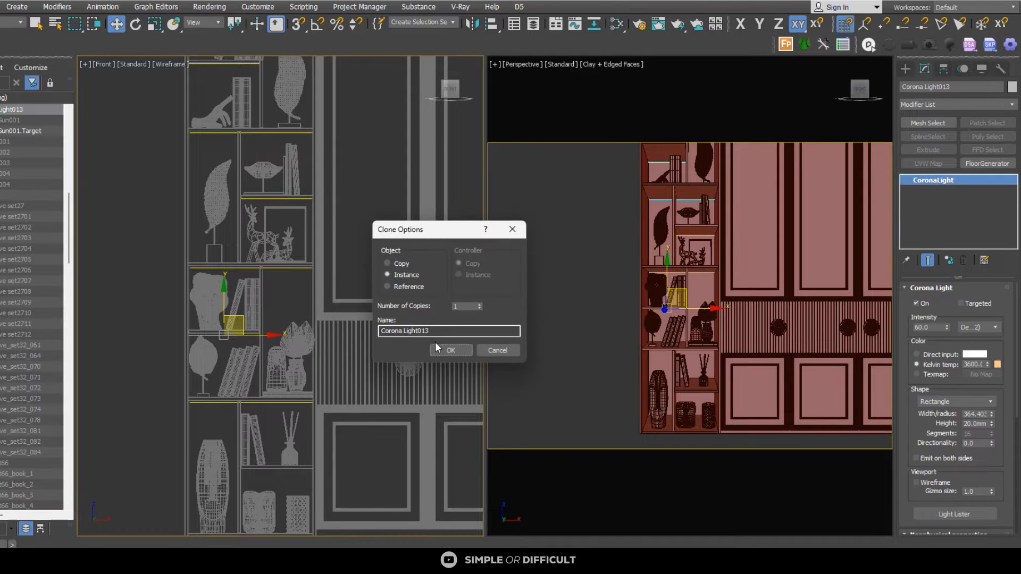
left_click(450, 350)
scroll(220, 334, "up", 8)
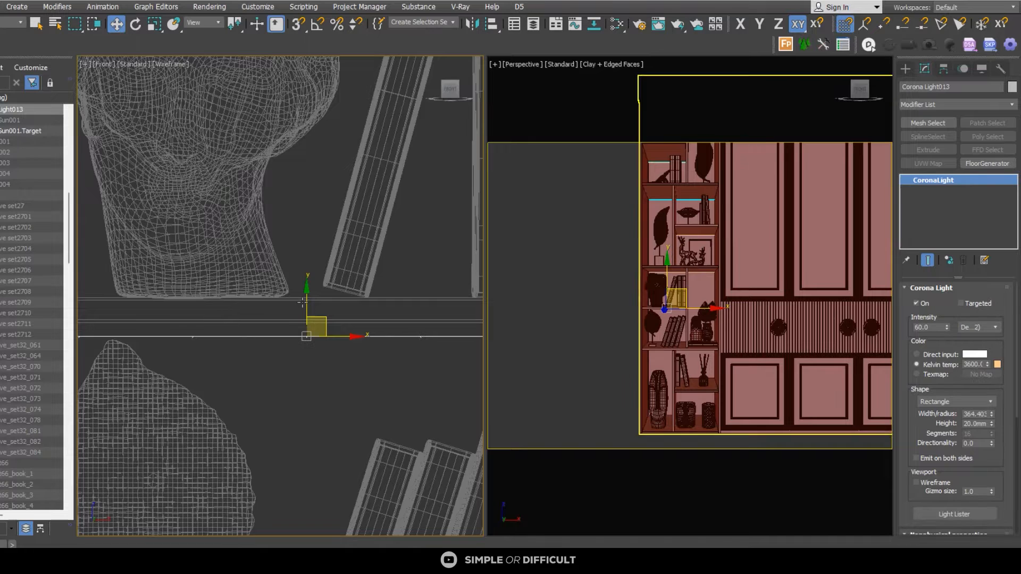
scroll(302, 302, "up", 3)
left_click_drag(311, 327, 315, 308)
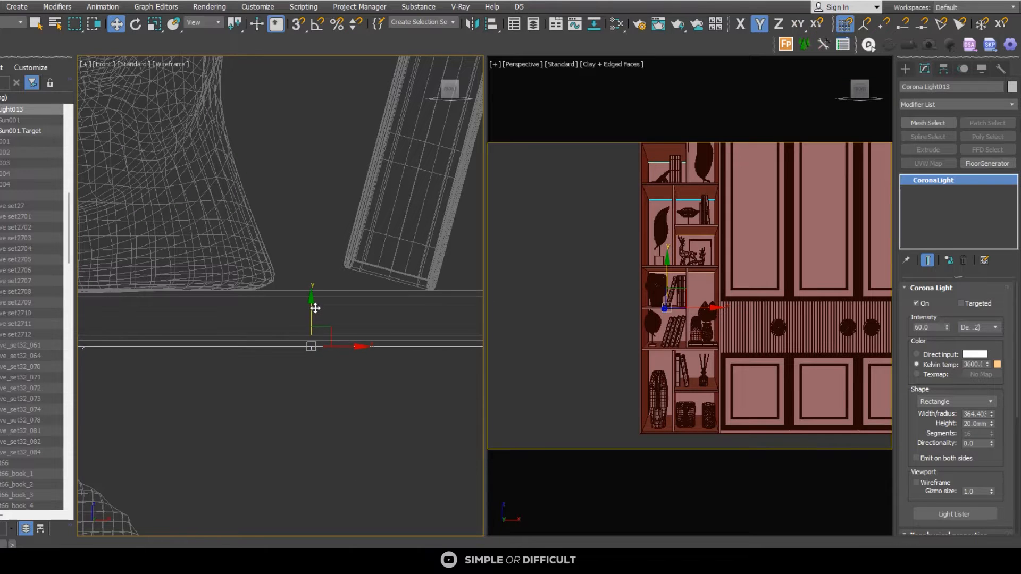
scroll(307, 309, "down", 5)
Step: Clone another instance of the narrow light and fit it just under the short shelf holding the reed diffuser
scroll(301, 301, "down", 5)
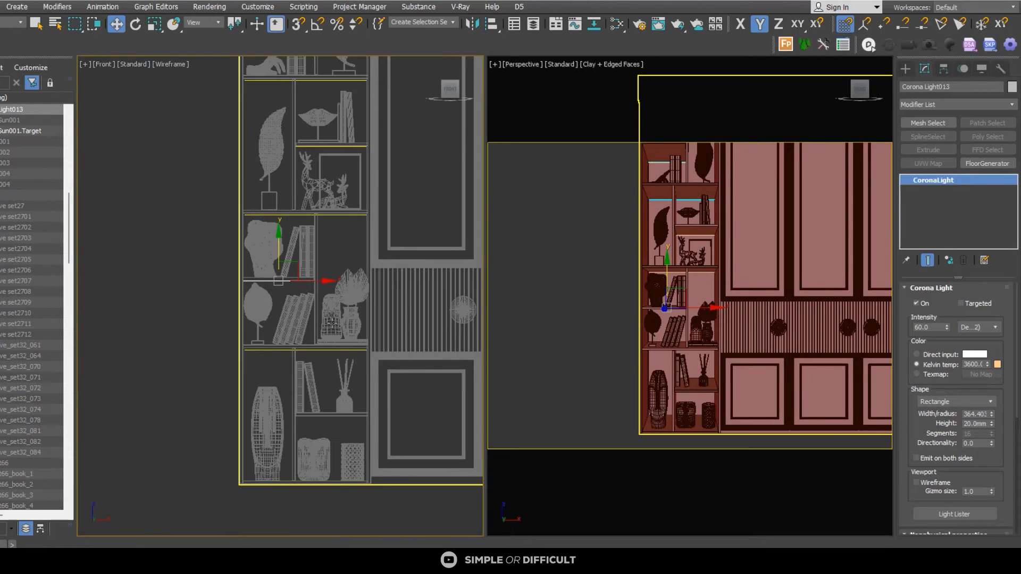
left_click_drag(297, 266, 351, 402)
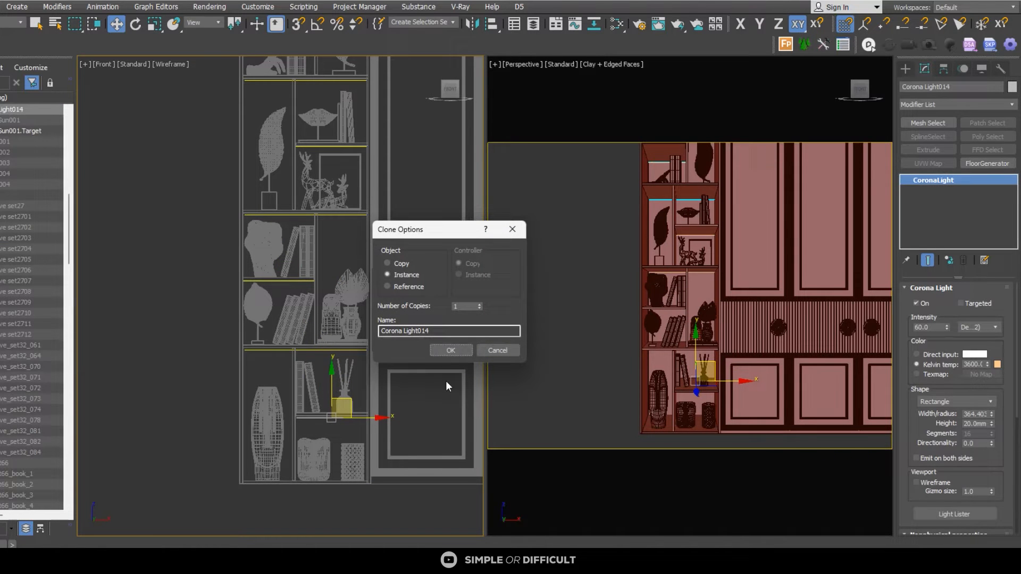
left_click(450, 350)
scroll(324, 405, "up", 10)
middle_click_drag(319, 425, 310, 302)
scroll(319, 337, "up", 2)
left_click_drag(321, 346, 318, 320)
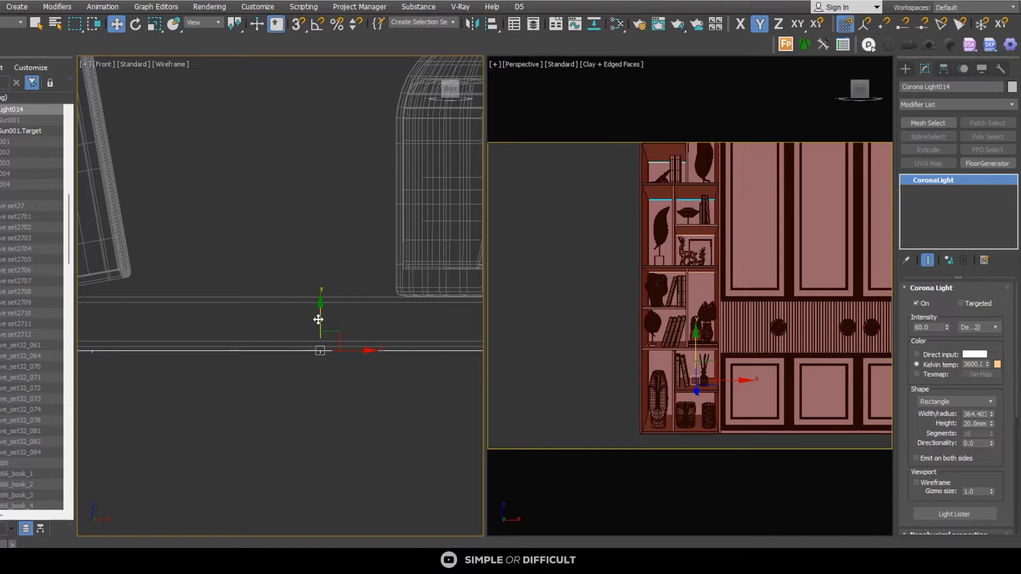
left_click_drag(357, 351, 351, 353)
scroll(351, 353, "down", 5)
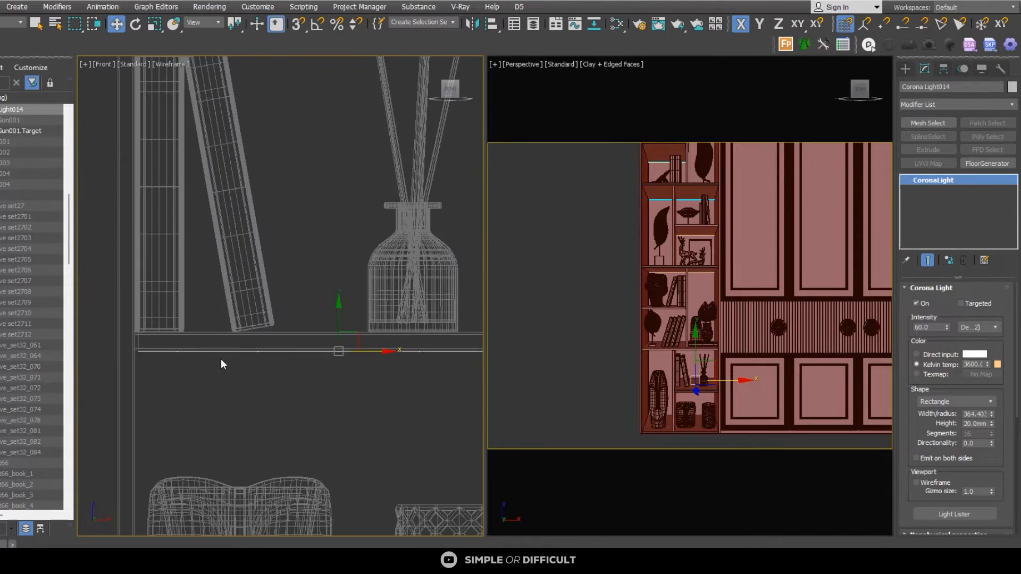
scroll(125, 358, "up", 5)
scroll(118, 364, "up", 4)
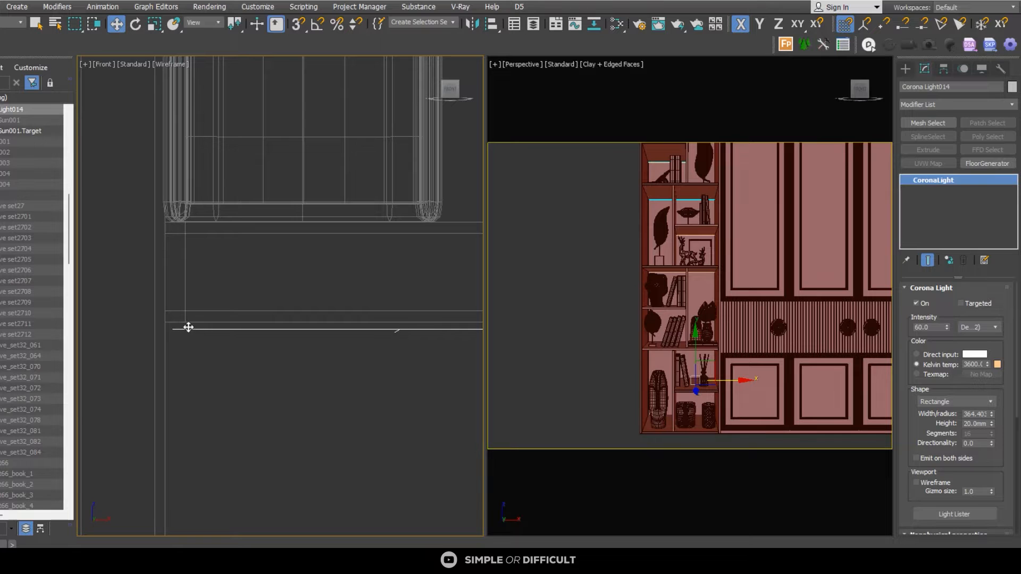
scroll(146, 269, "down", 5)
scroll(146, 269, "up", 5)
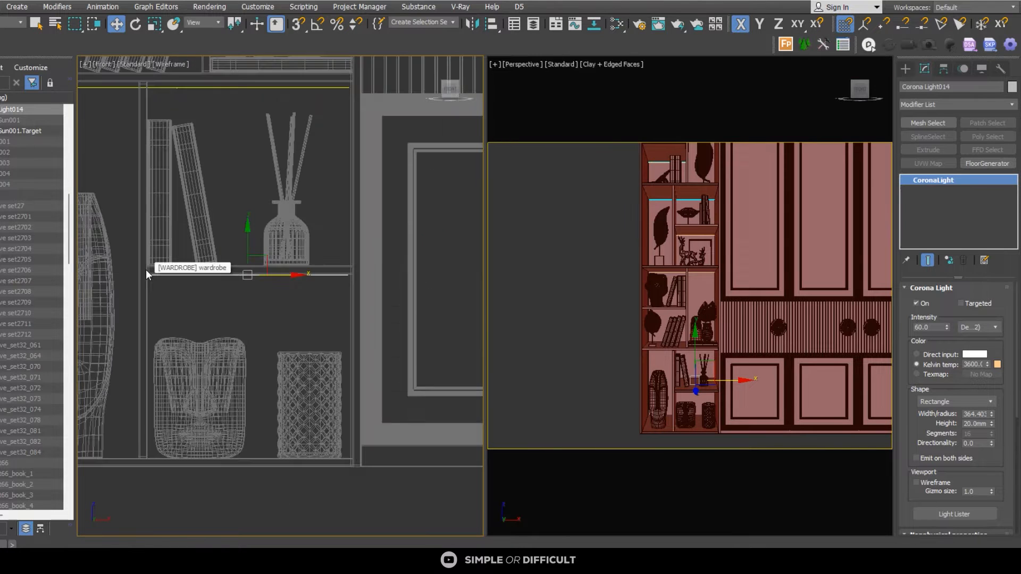
scroll(231, 264, "down", 3)
Step: Switch the perspective view to Corona Camera001 and end the wardrobe isolation to bring back the whole room
left_click(259, 423)
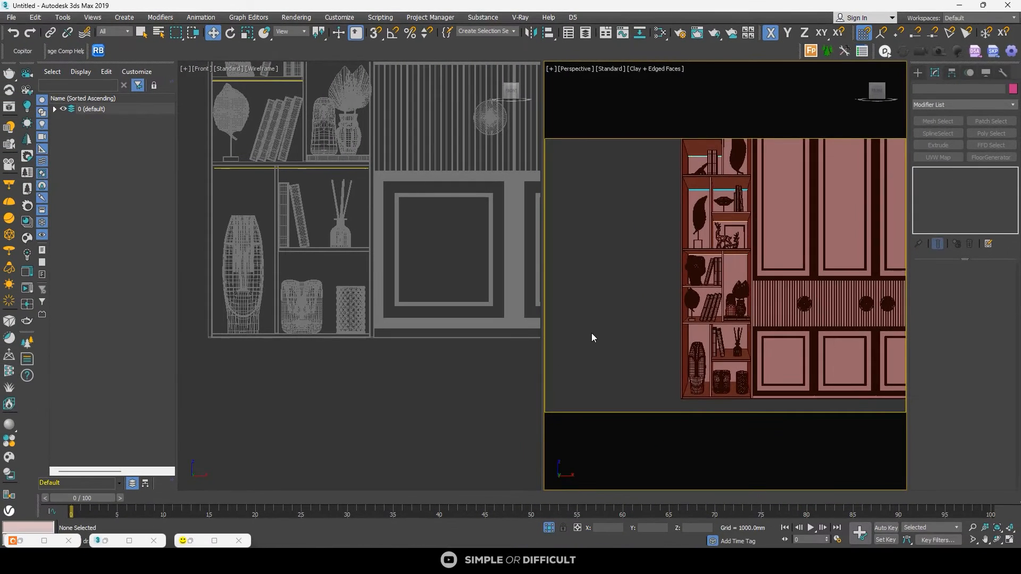
key("c")
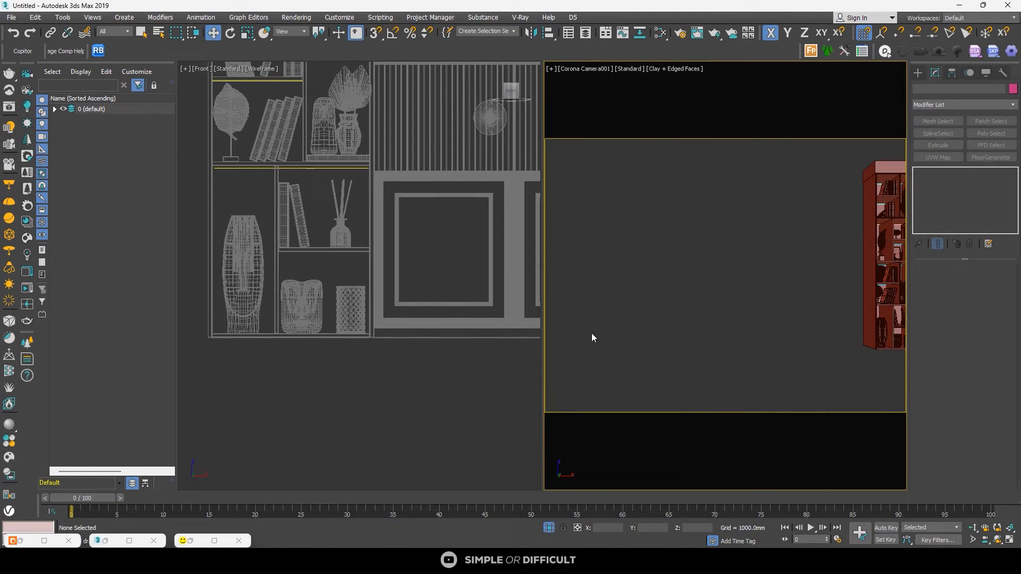
left_click(392, 405)
left_click(549, 527)
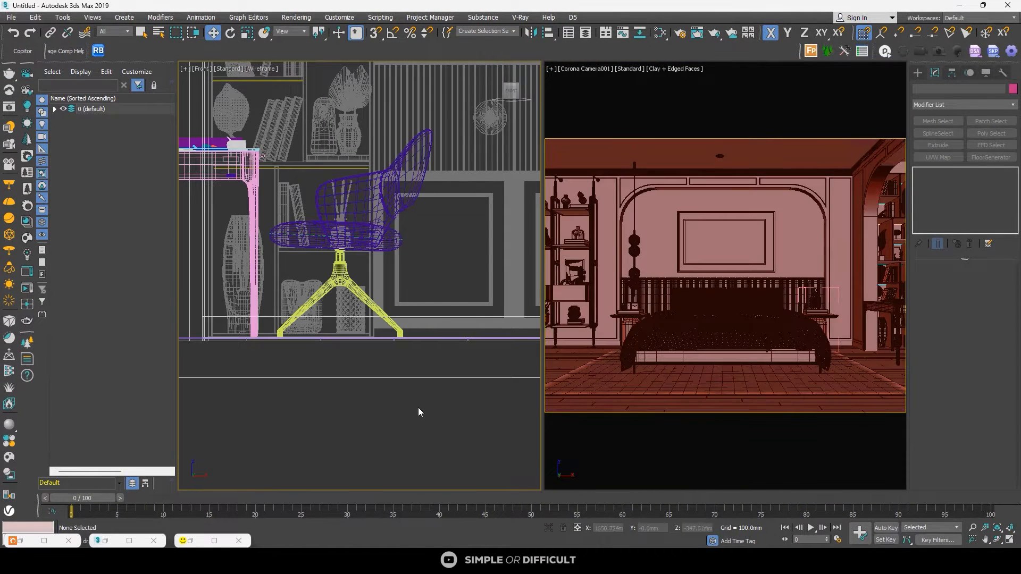
right_click(400, 392)
left_click(366, 383)
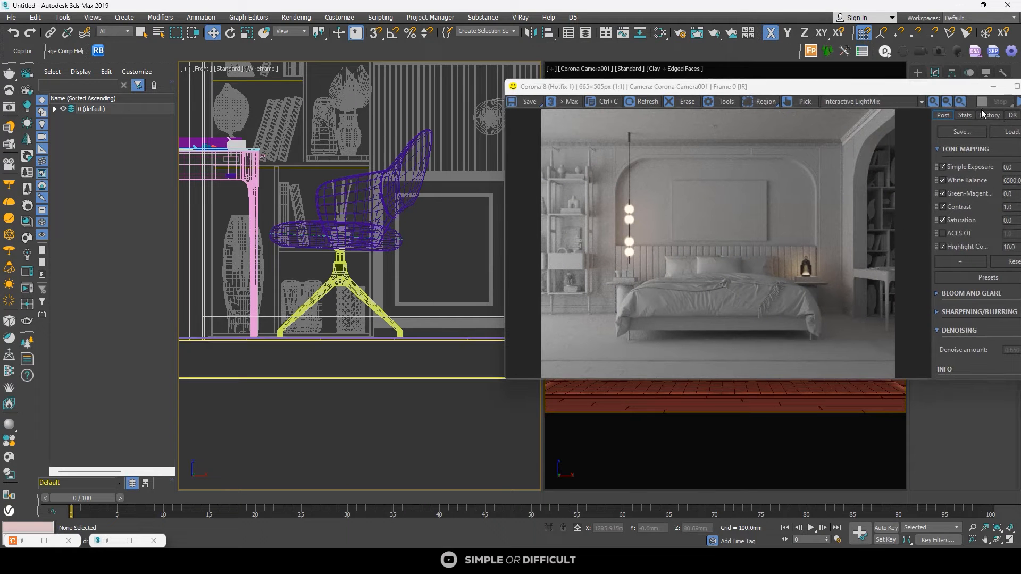
Step: Bring the Corona frame buffer fully into view and start interactive rendering of the camera view
left_click_drag(965, 88, 918, 88)
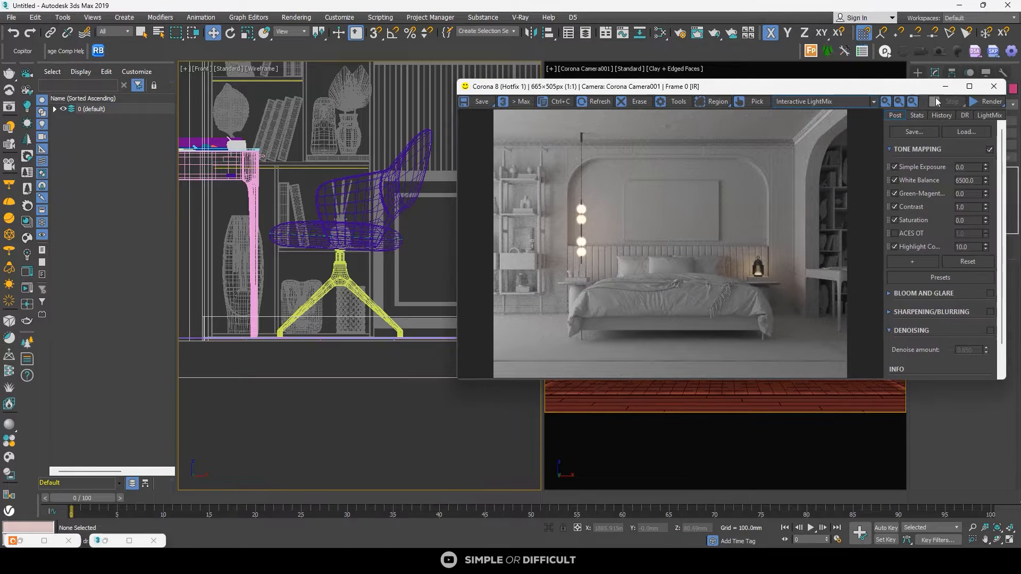
left_click(991, 103)
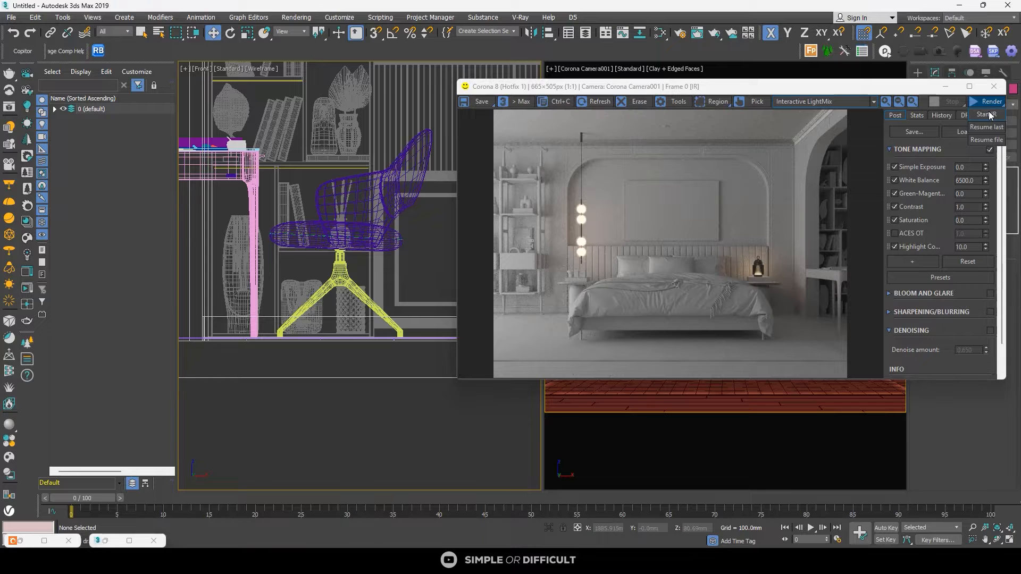
left_click(987, 115)
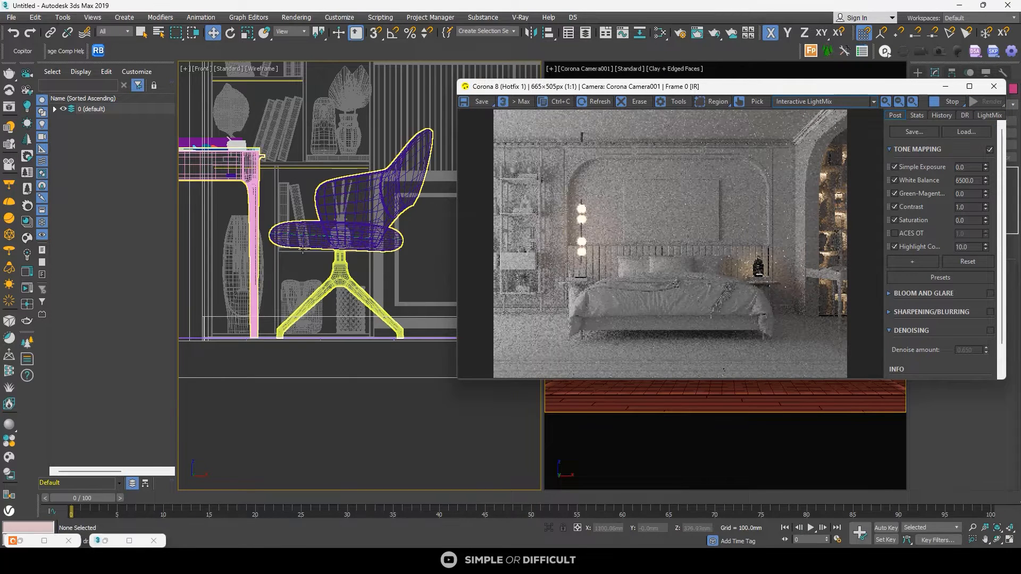
Step: Set the intensity of the full-width shelf light above the head sculpture to 30
scroll(313, 117, "up", 5)
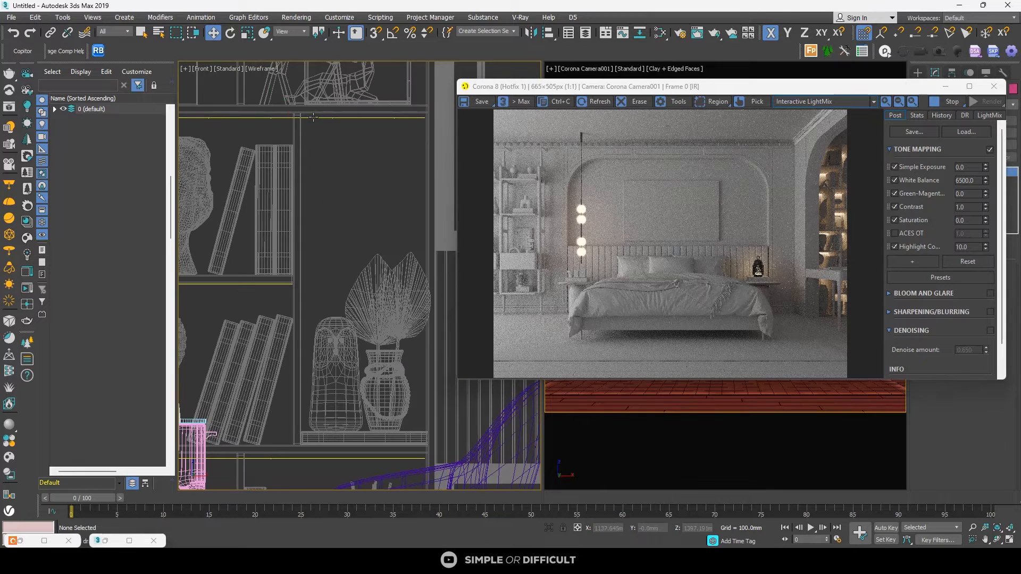
left_click(313, 117)
left_click_drag(700, 86, 369, 81)
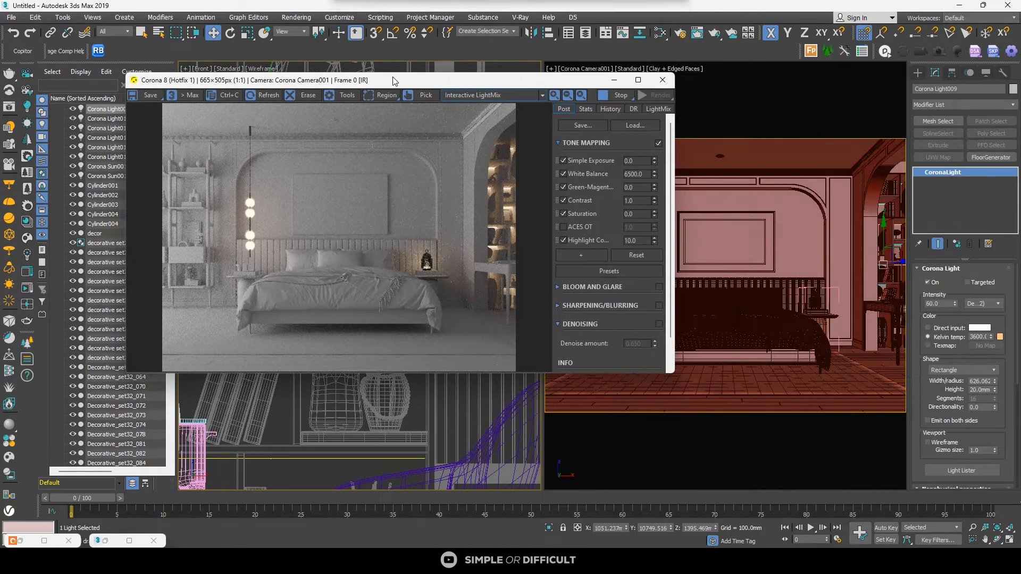
double_click(939, 304)
type("30")
key("Return")
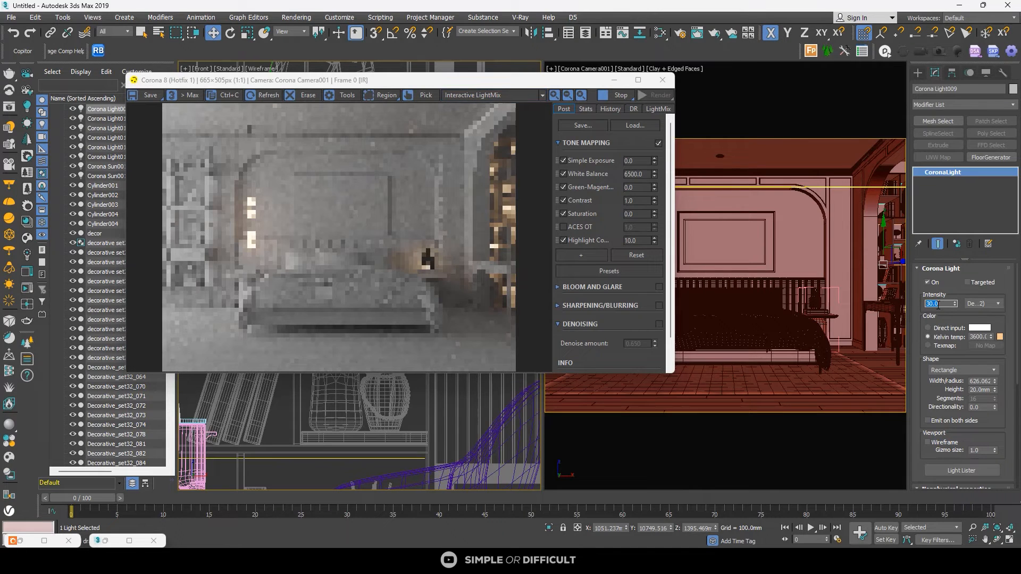
Step: Try intensities of 50 and 30 on the narrow shelf light above the deer figurines, and settle on 20
left_click_drag(493, 80, 554, 210)
middle_click_drag(346, 195, 358, 201)
scroll(358, 198, "down", 2)
scroll(334, 139, "up", 7)
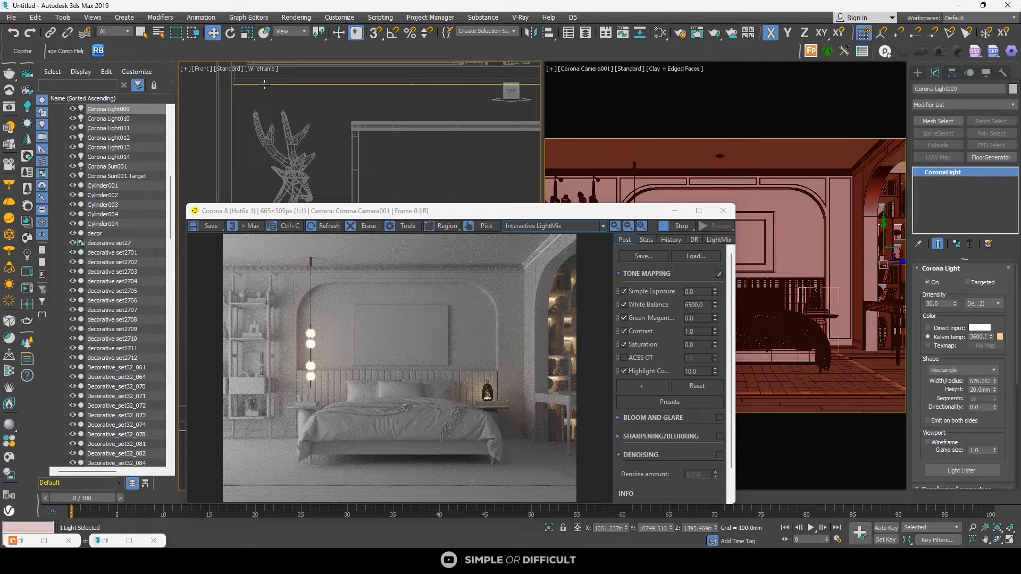
left_click(265, 84)
left_click_drag(407, 213, 353, 121)
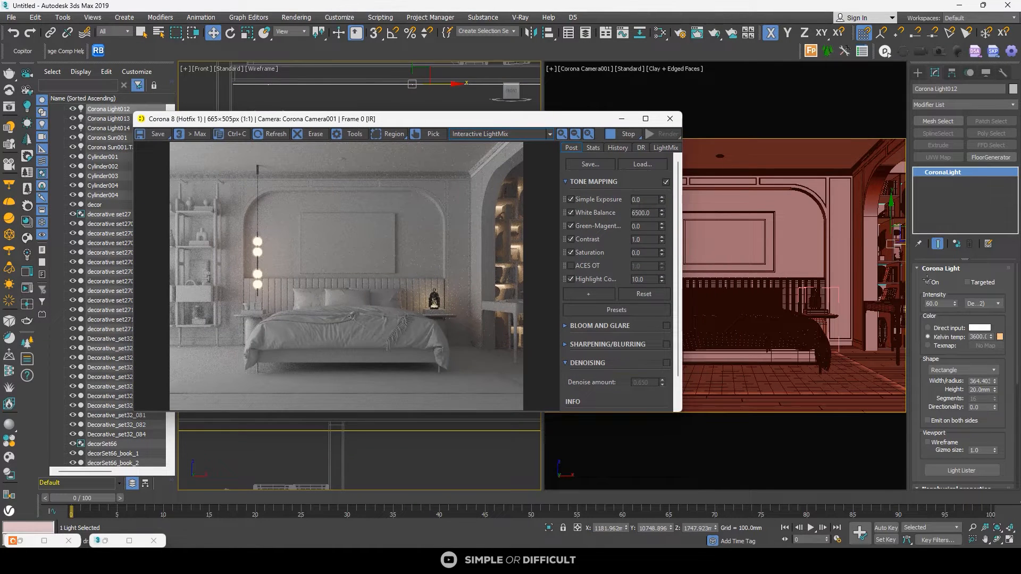
double_click(934, 303)
type("50")
key("Return")
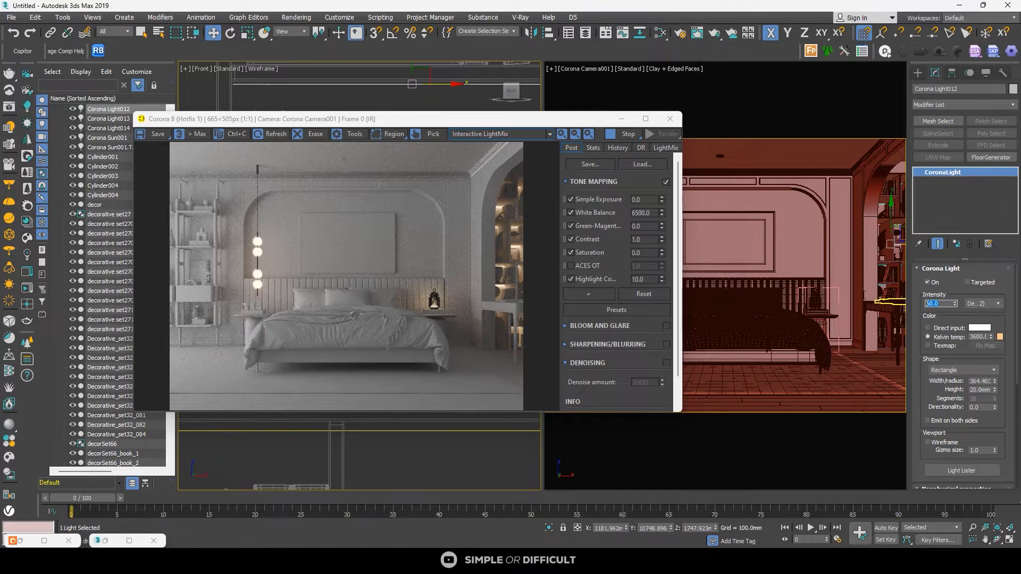
type("30")
key("Return")
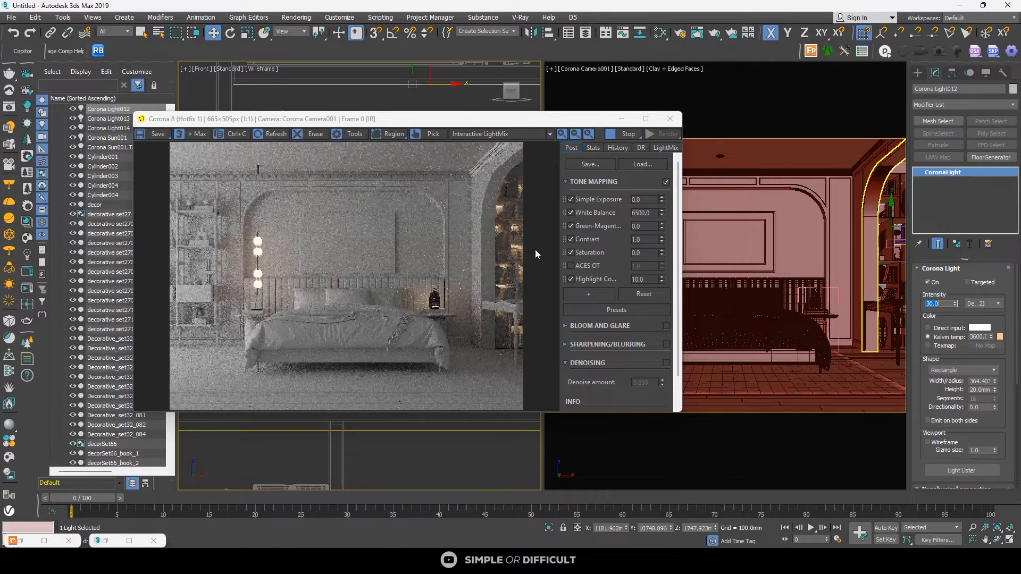
scroll(525, 243, "up", 2)
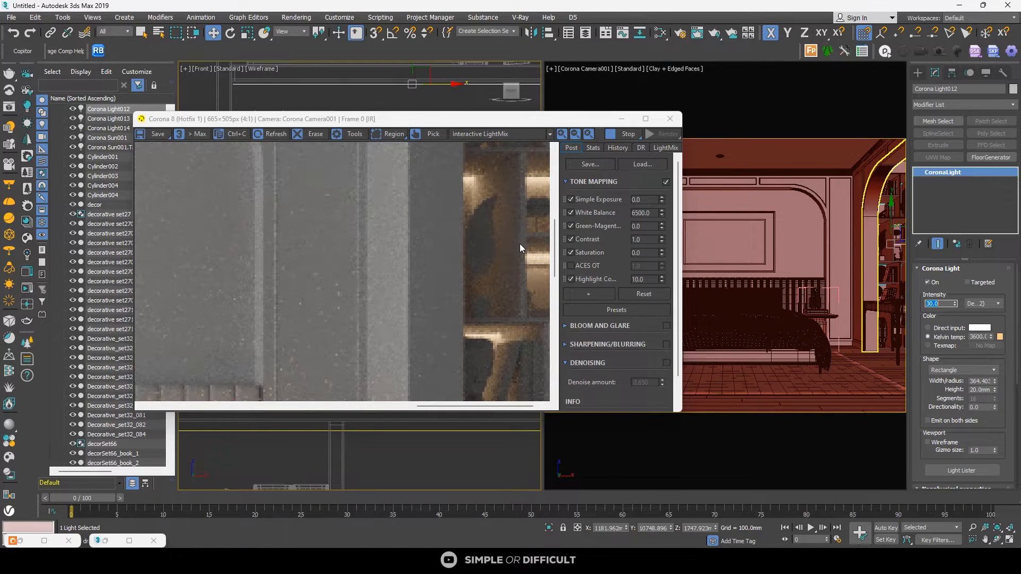
type("20")
key("Return")
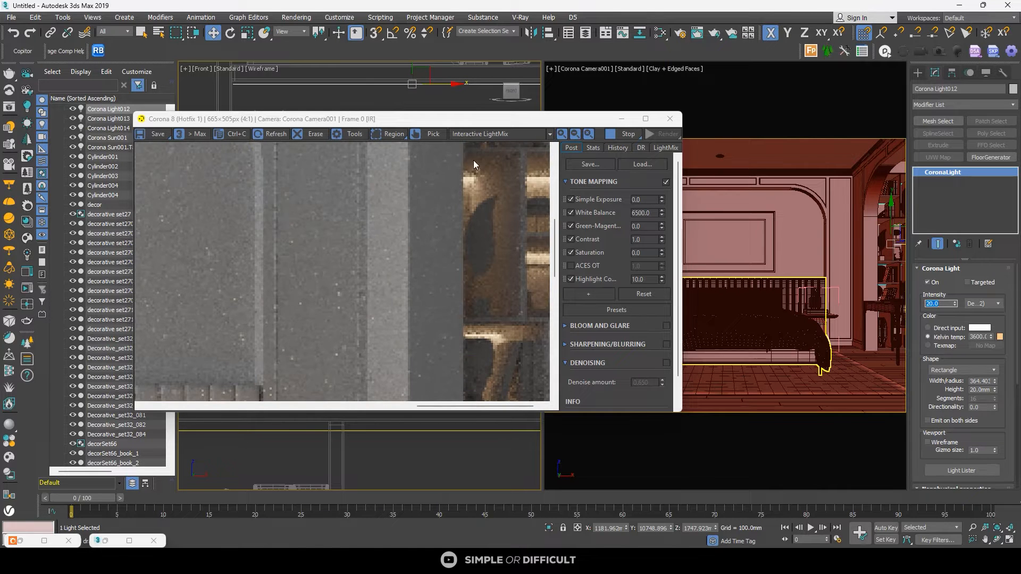
Step: Set the intensity of the full-width shelf light above the head sculpture to 20 and show the whole render
left_click_drag(387, 120, 392, 170)
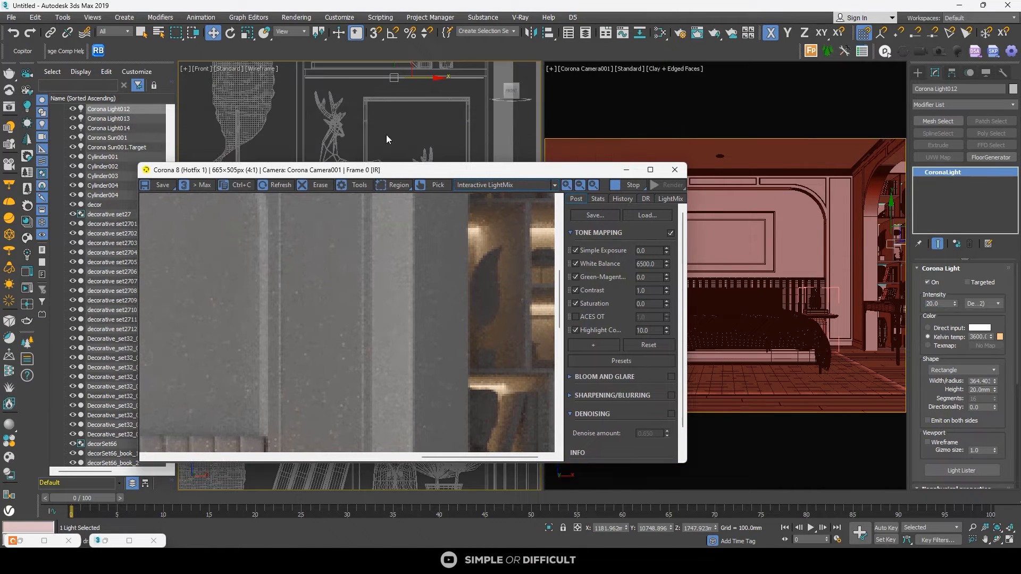
scroll(386, 136, "down", 5)
scroll(365, 144, "up", 4)
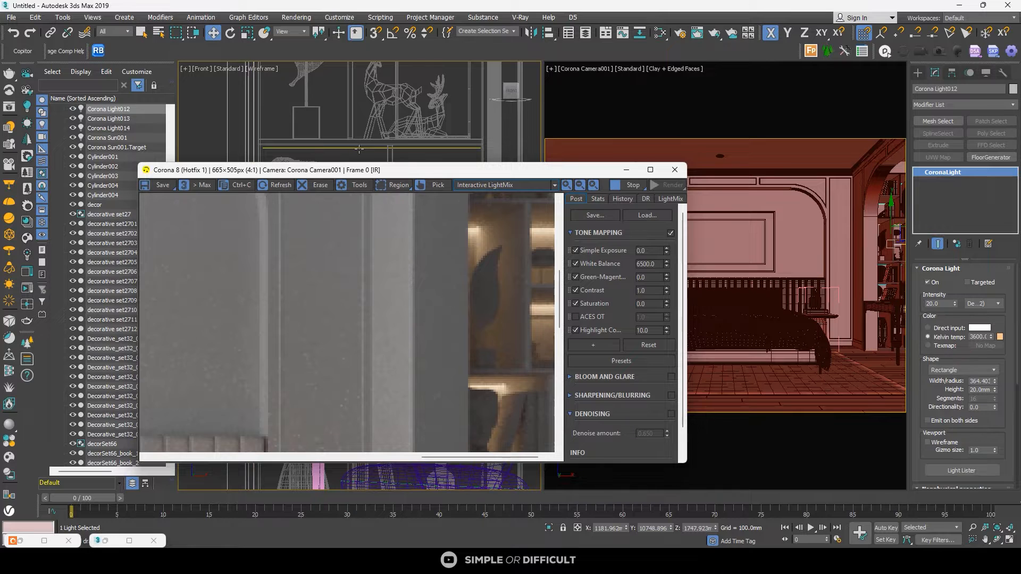
left_click(383, 148)
double_click(938, 306)
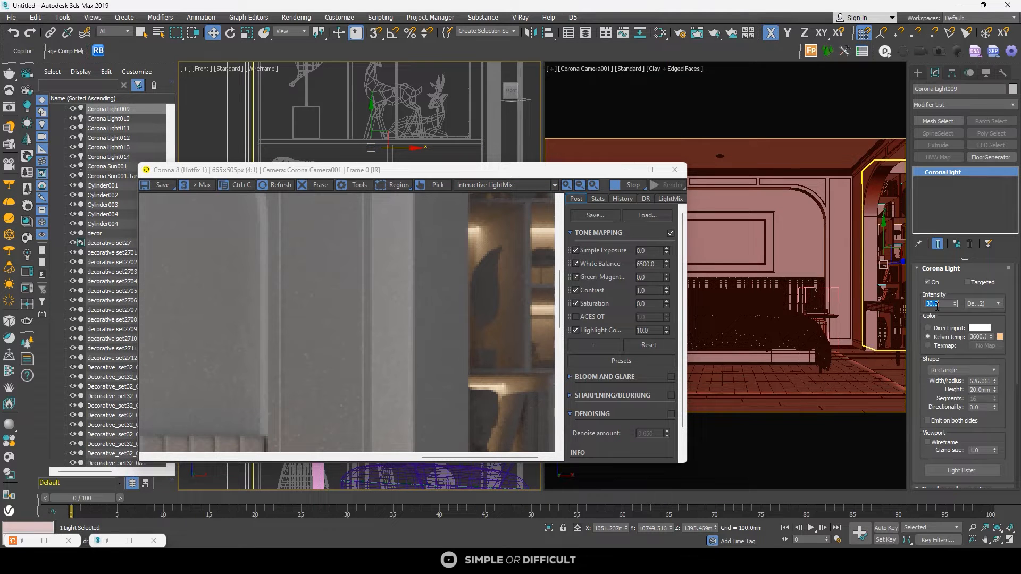
type("20")
key("Return")
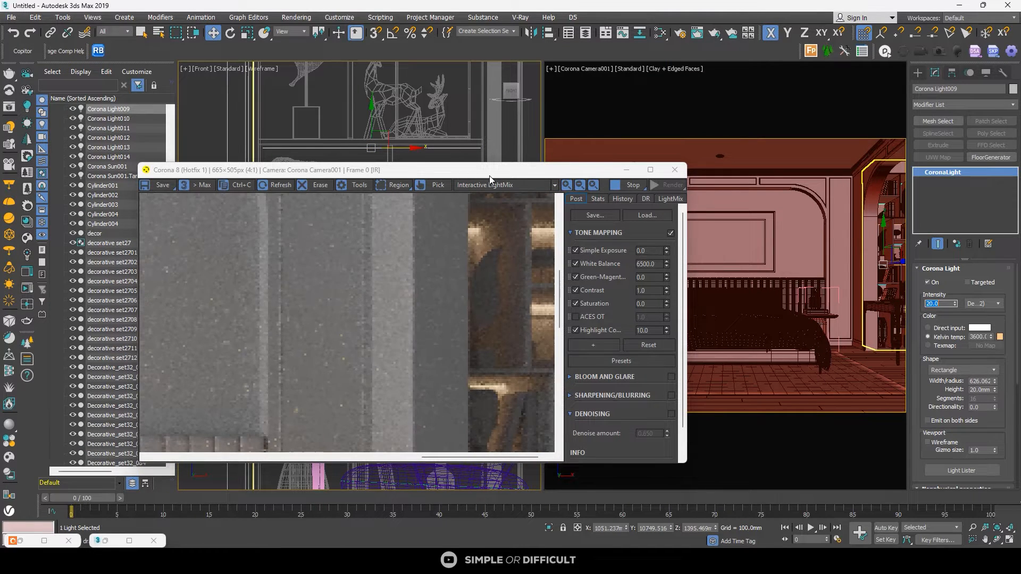
left_click_drag(489, 170, 903, 113)
scroll(630, 225, "down", 2)
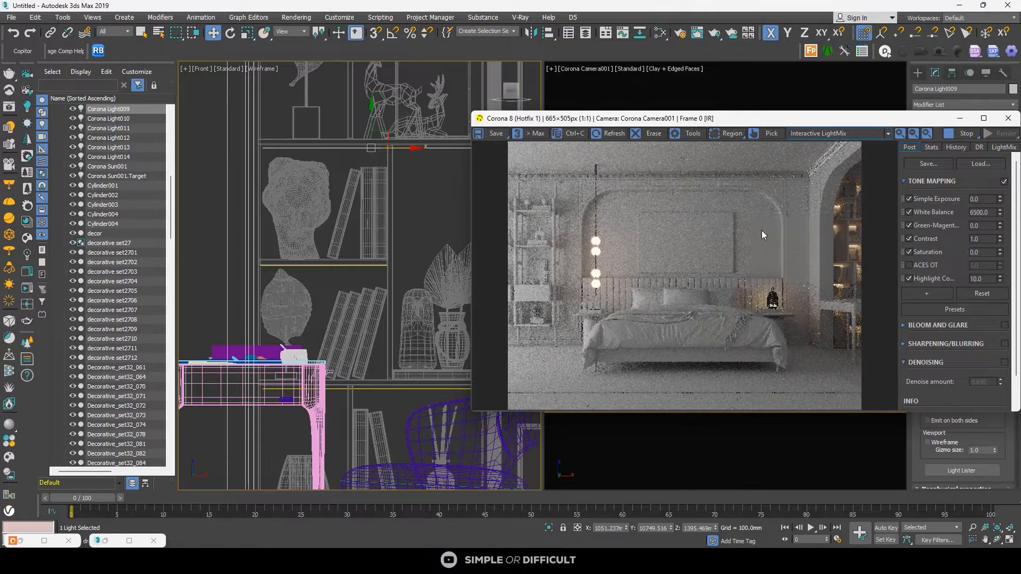
Step: Select the ceiling light above the bed in the top view and shift it slightly sideways and toward the bed's foot
scroll(319, 213, "down", 6)
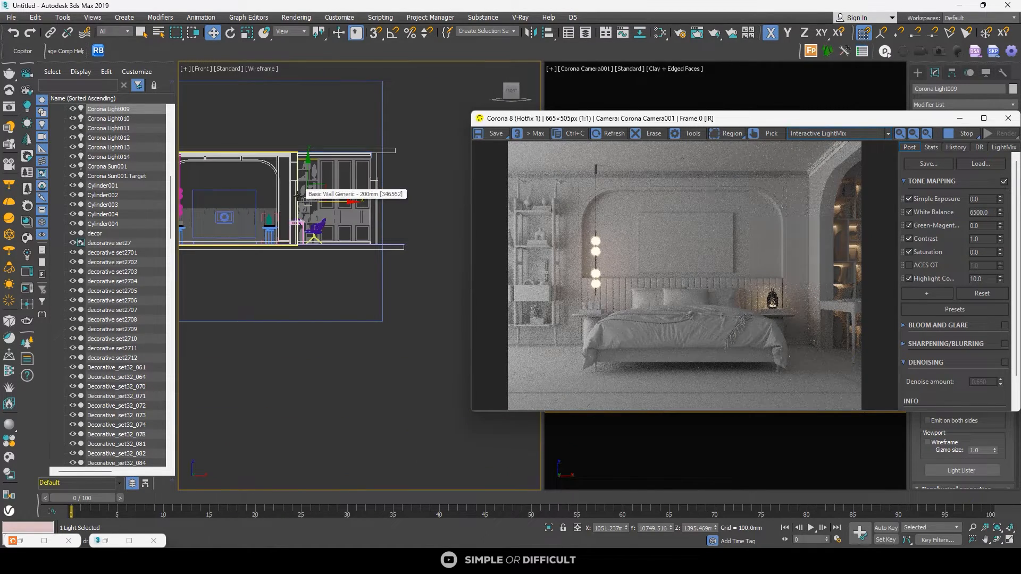
scroll(298, 195, "down", 4)
left_click(397, 169)
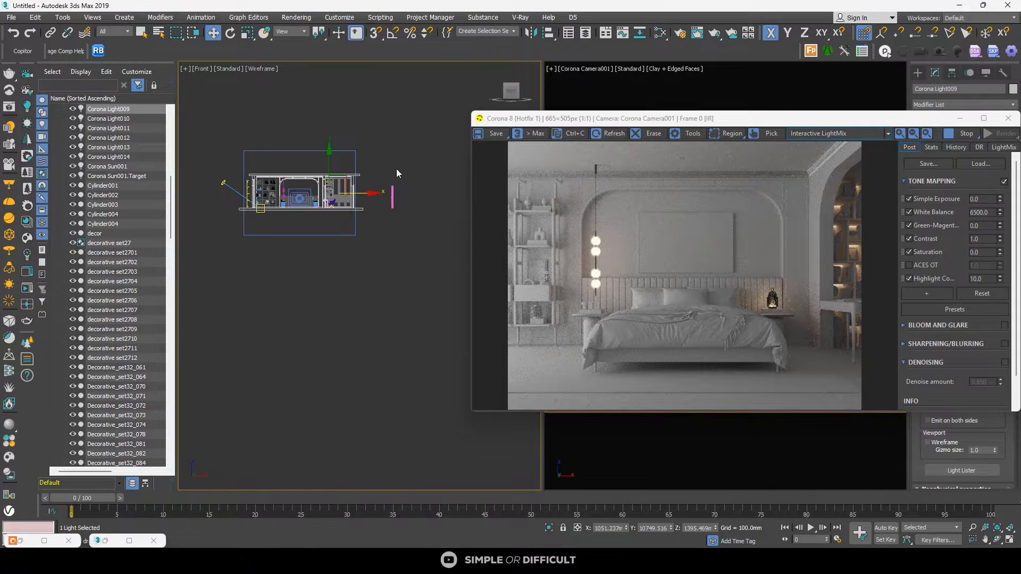
key("t")
scroll(314, 213, "down", 5)
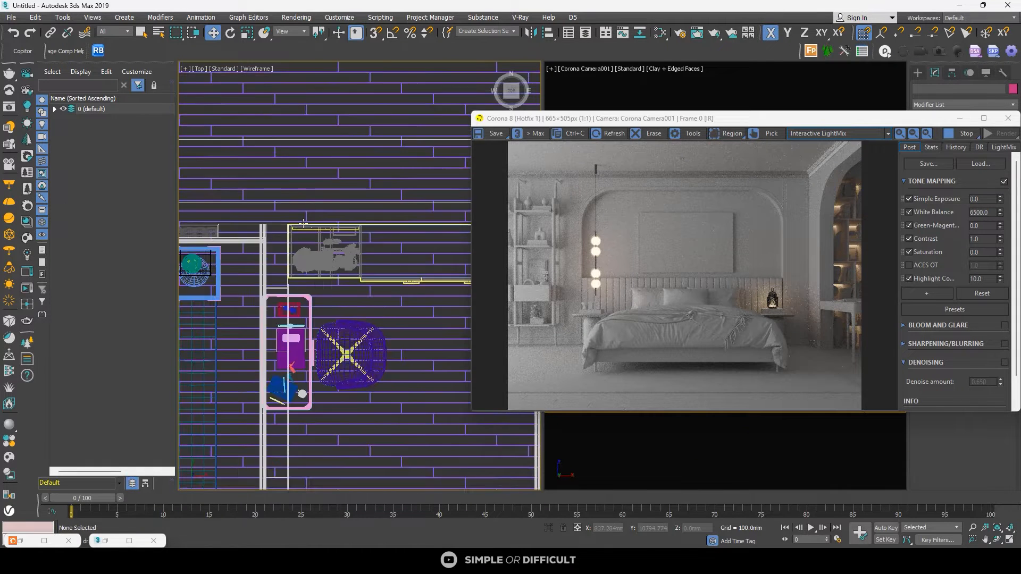
scroll(196, 269, "up", 5)
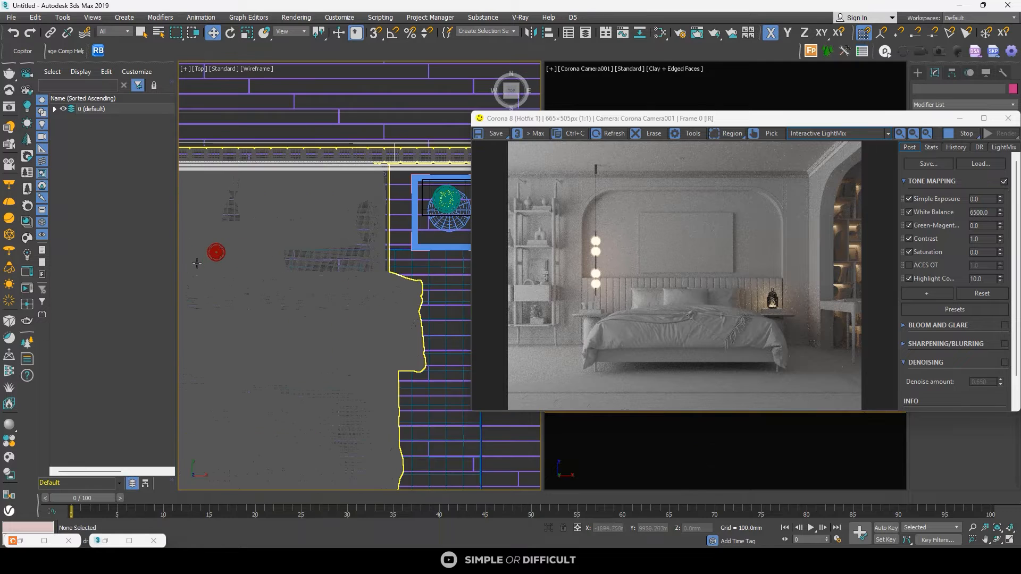
left_click(216, 252)
key("z")
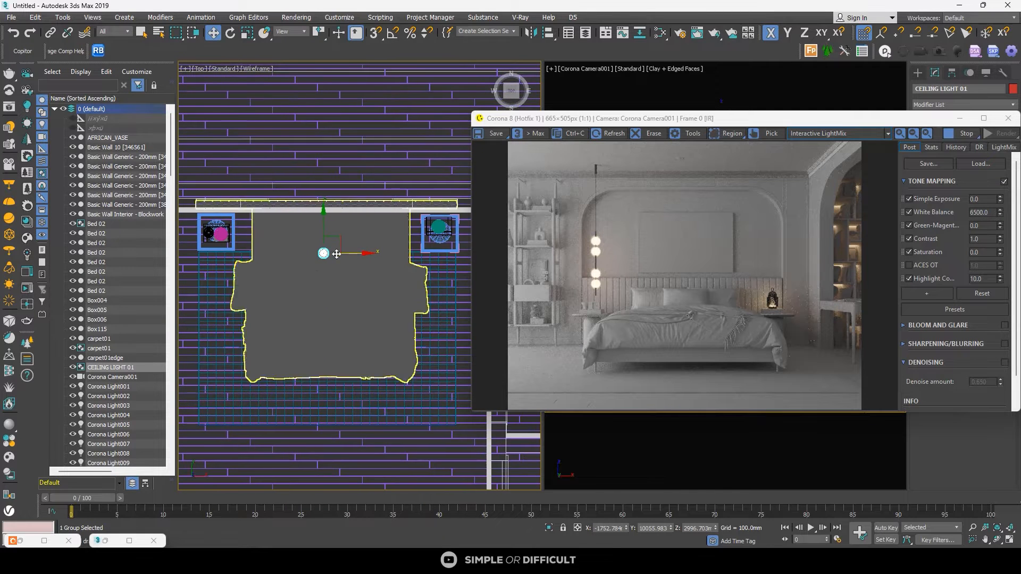
left_click_drag(338, 241, 333, 244)
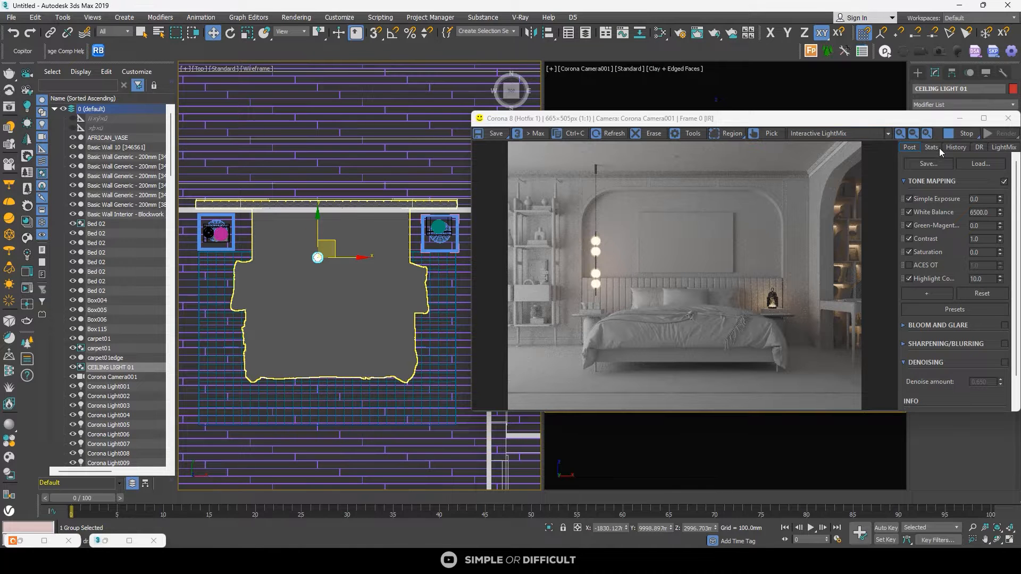
Step: Stop the interactive render, put the frame buffer away and open the CEILING LIGHT 01 group for editing
left_click(963, 133)
left_click(961, 119)
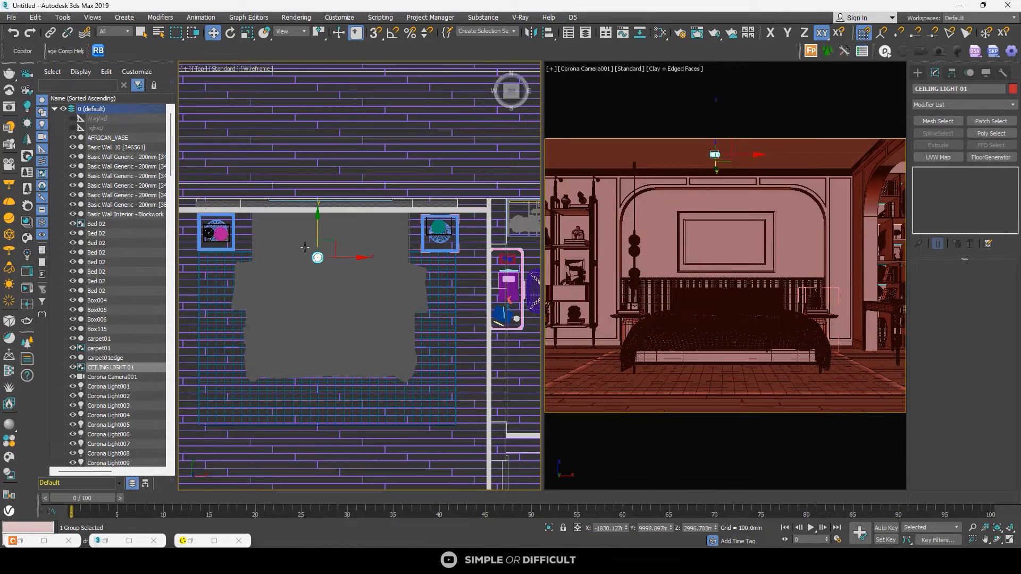
key("z")
right_click(362, 291)
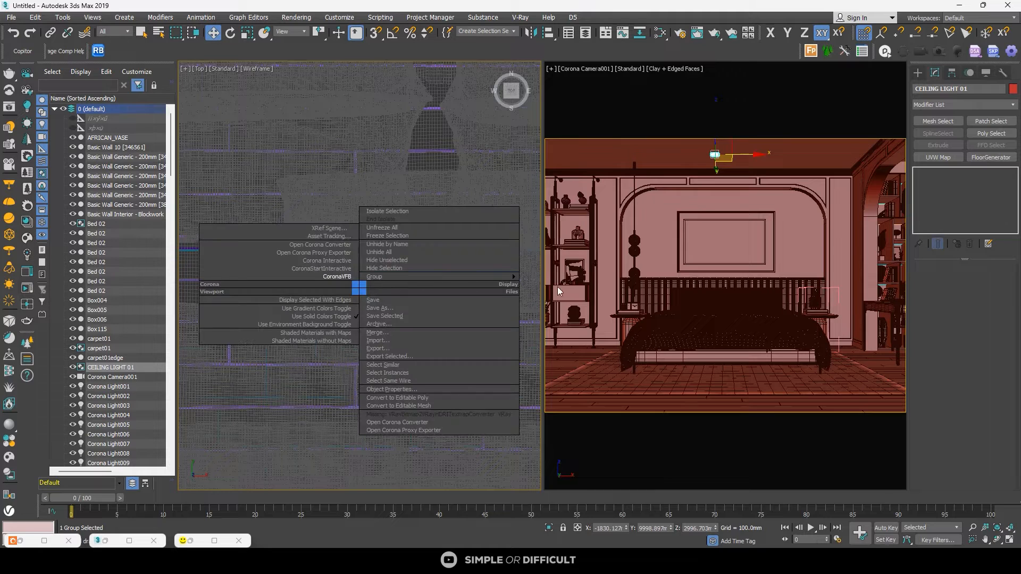
mouse_move(485, 277)
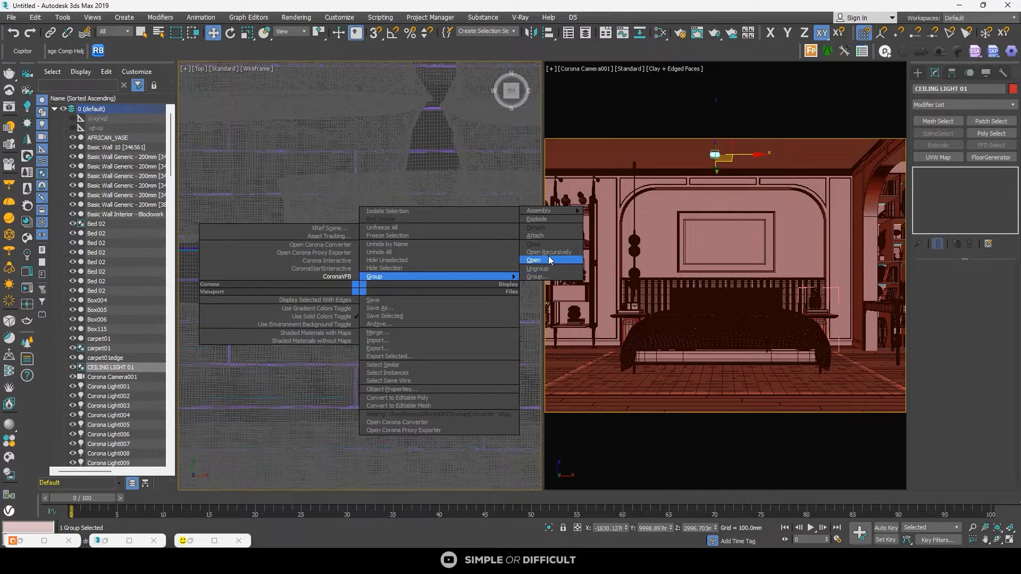
left_click(549, 260)
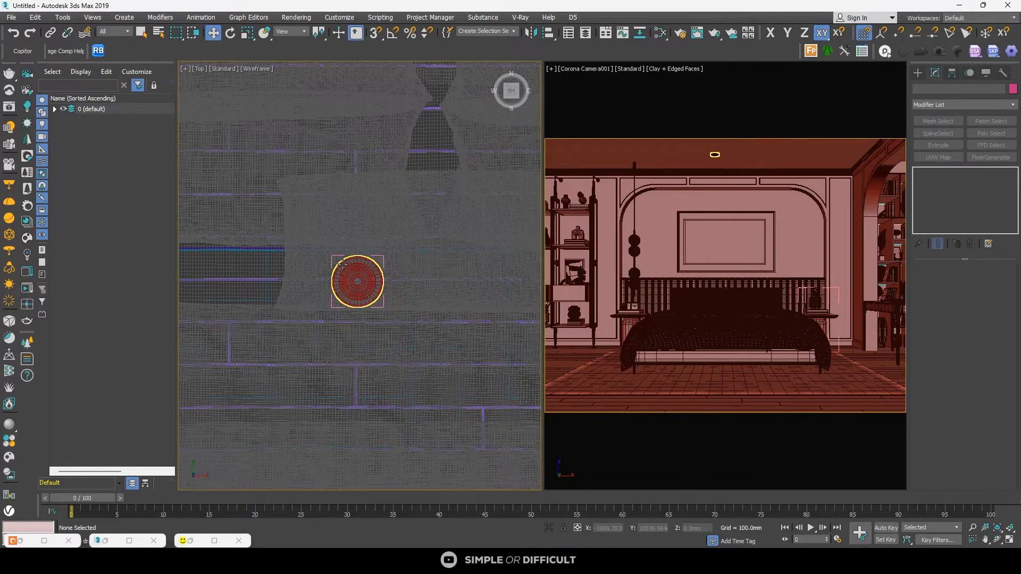
Step: Select the ceiling light's outer ring and assign it the PVC Black Matte material from the Plastics category of the Corona Material Library
scroll(342, 265, "up", 5)
left_click(342, 264)
middle_click_drag(342, 265, 387, 225, "alt")
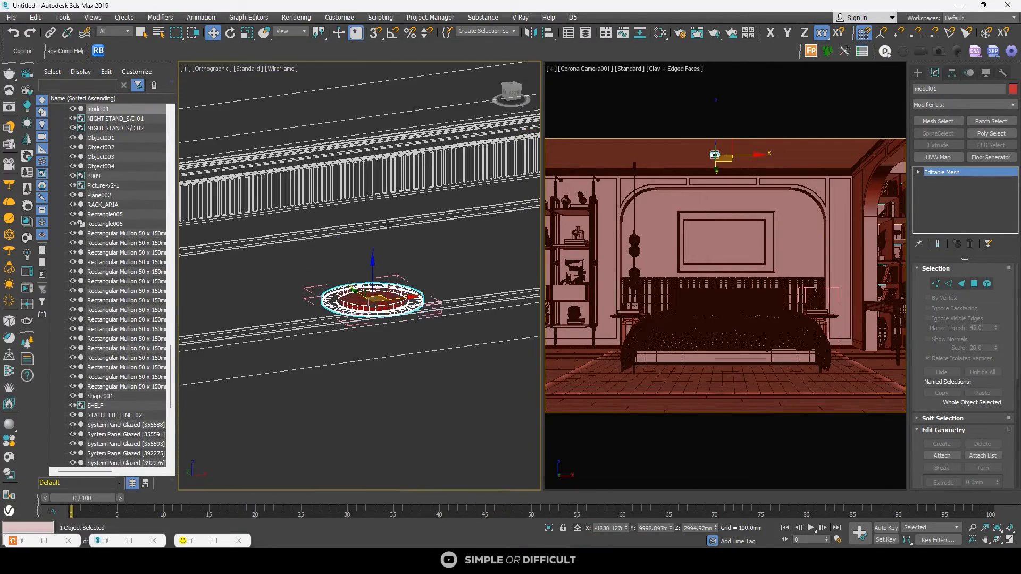
left_click(26, 223)
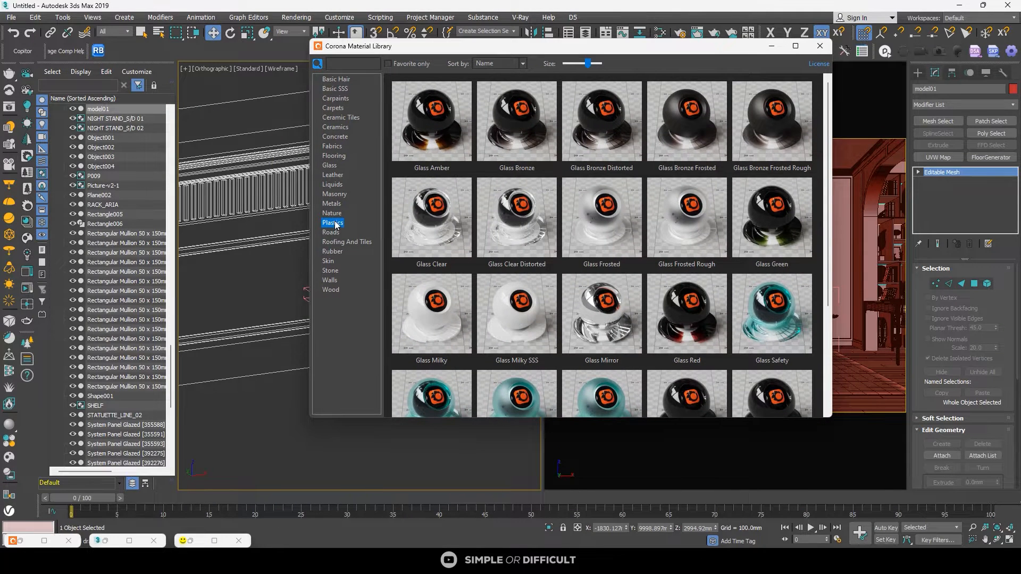
left_click(335, 224)
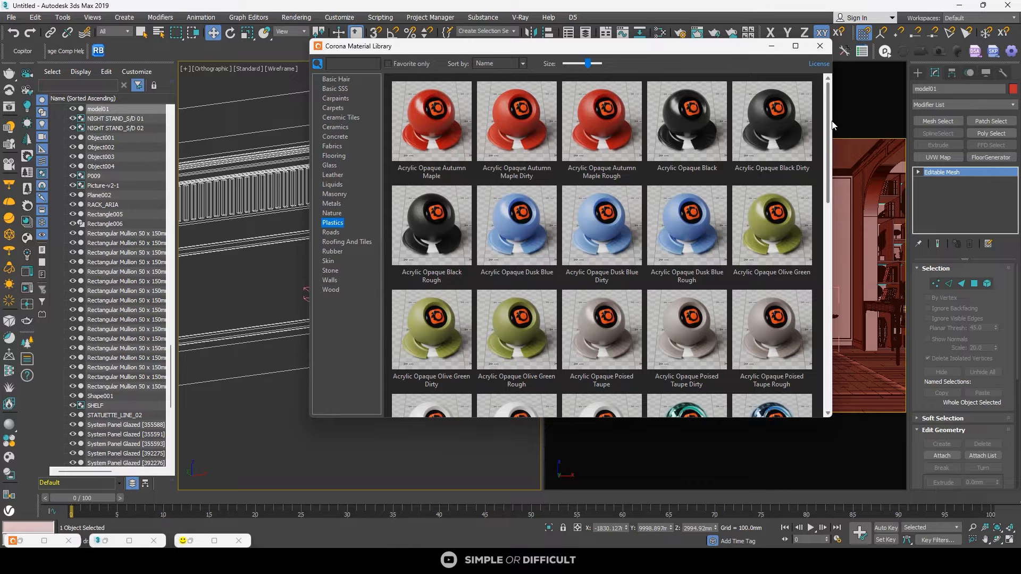
left_click_drag(827, 123, 825, 267)
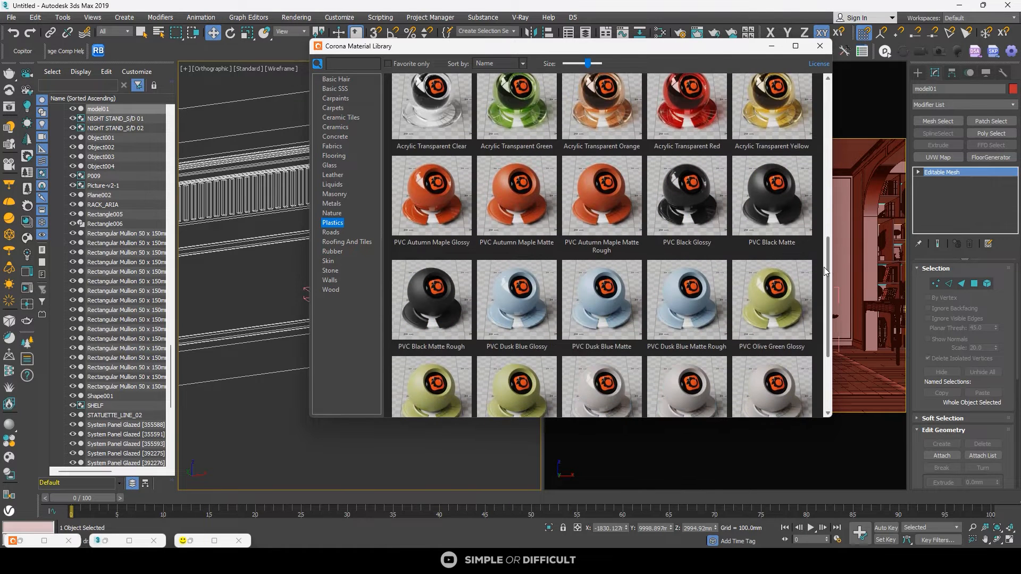
right_click(773, 200)
left_click(826, 227)
right_click(766, 192)
left_click(798, 218)
left_click_drag(648, 49, 667, 38)
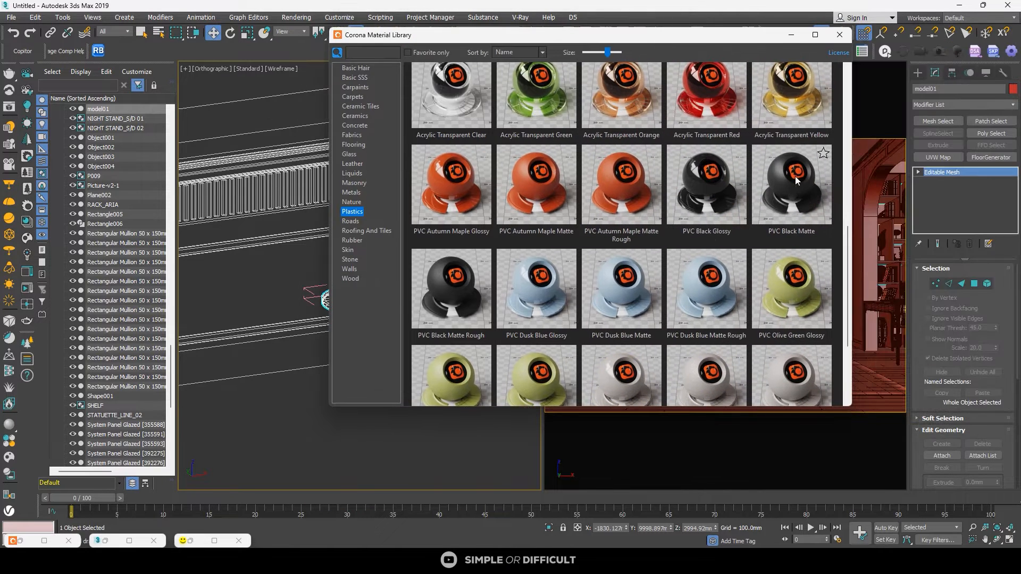
right_click(796, 179)
left_click(833, 209)
left_click_drag(580, 38, 81, 46)
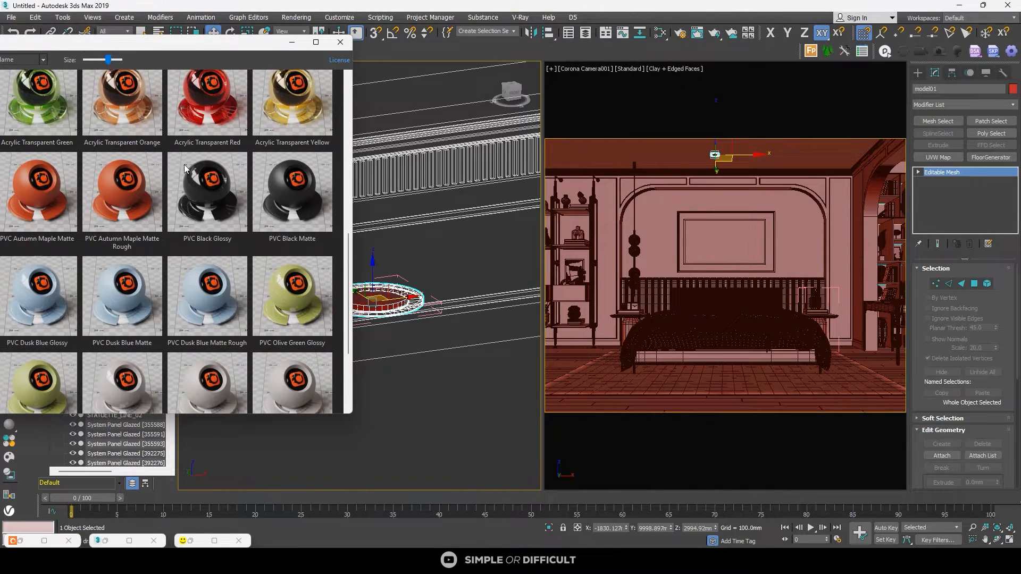
right_click(275, 201)
left_click(310, 231)
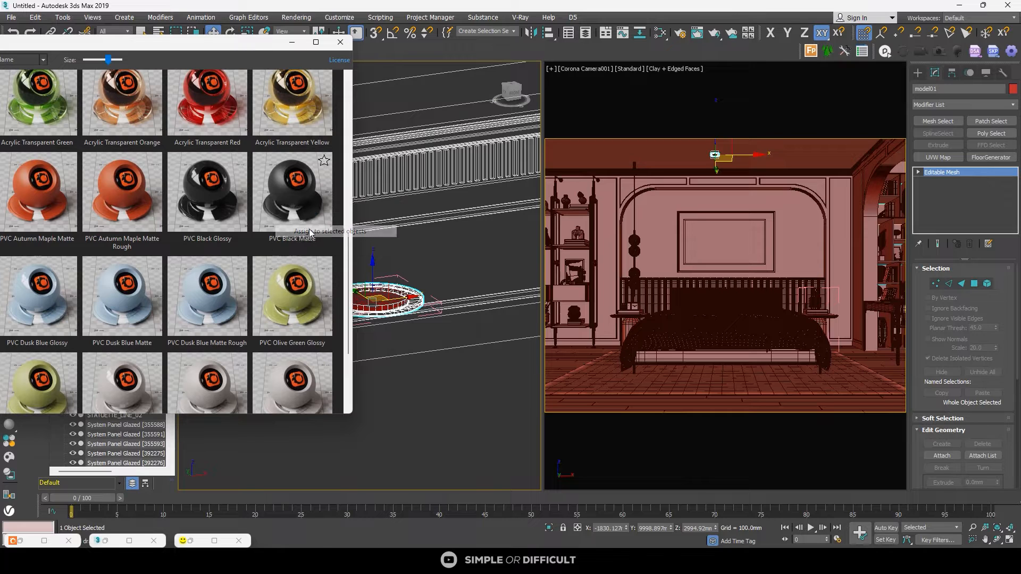
Step: Bring up the PVC Black Matte material's parameters in the Slate Material Editor and close the material library
left_click(661, 33)
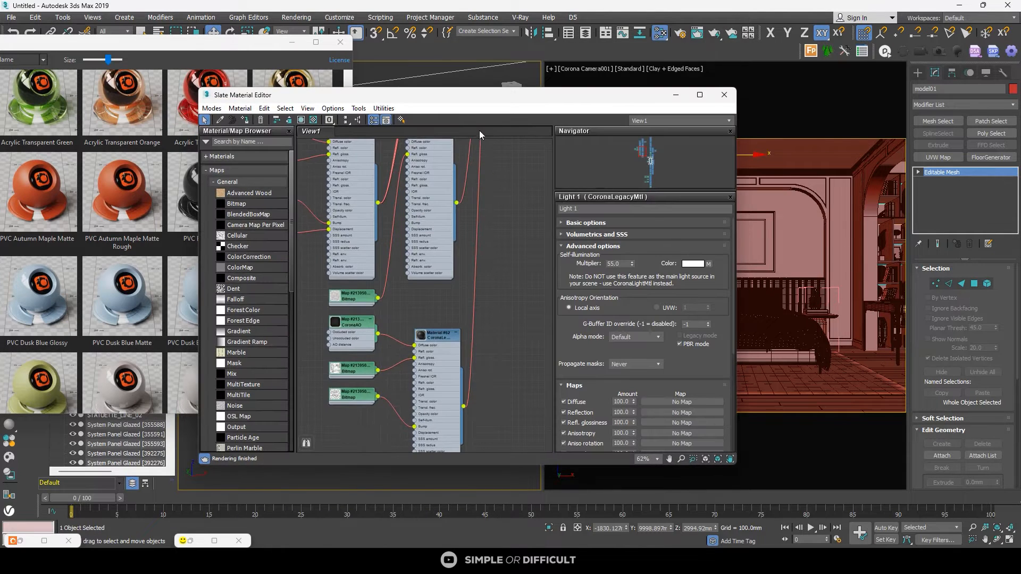
scroll(448, 210, "down", 10)
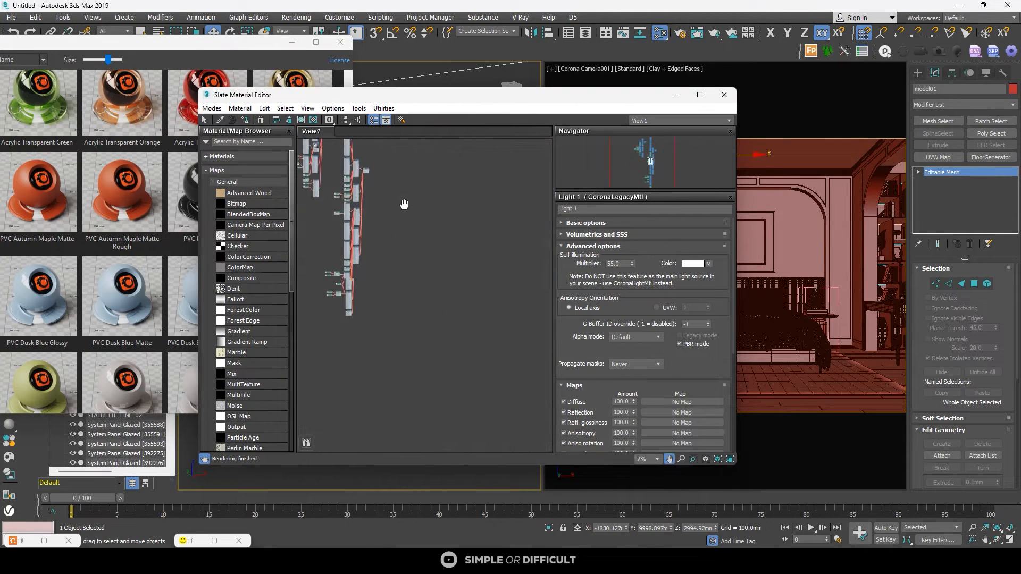
left_click_drag(399, 95, 585, 72)
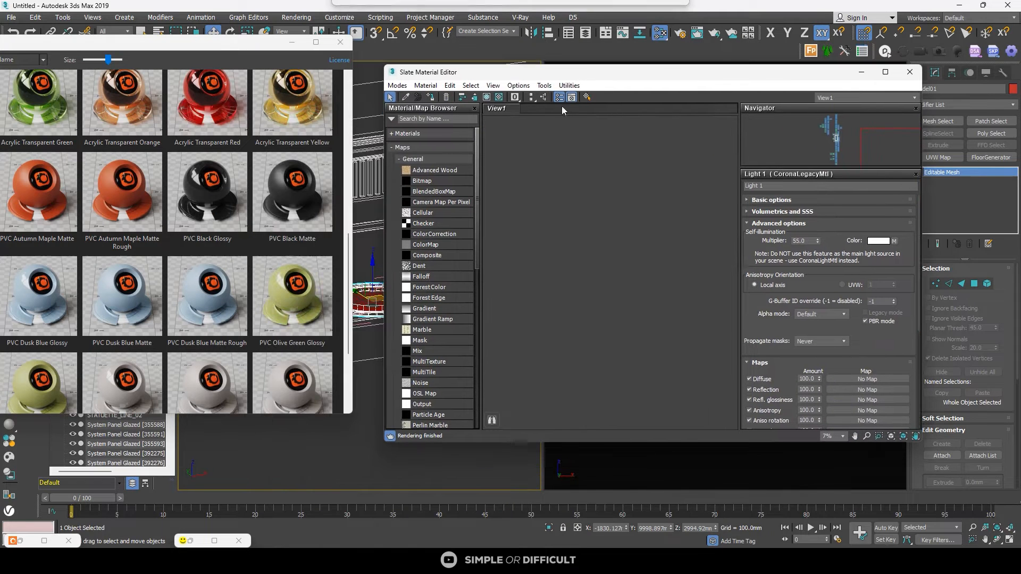
scroll(649, 216, "up", 8)
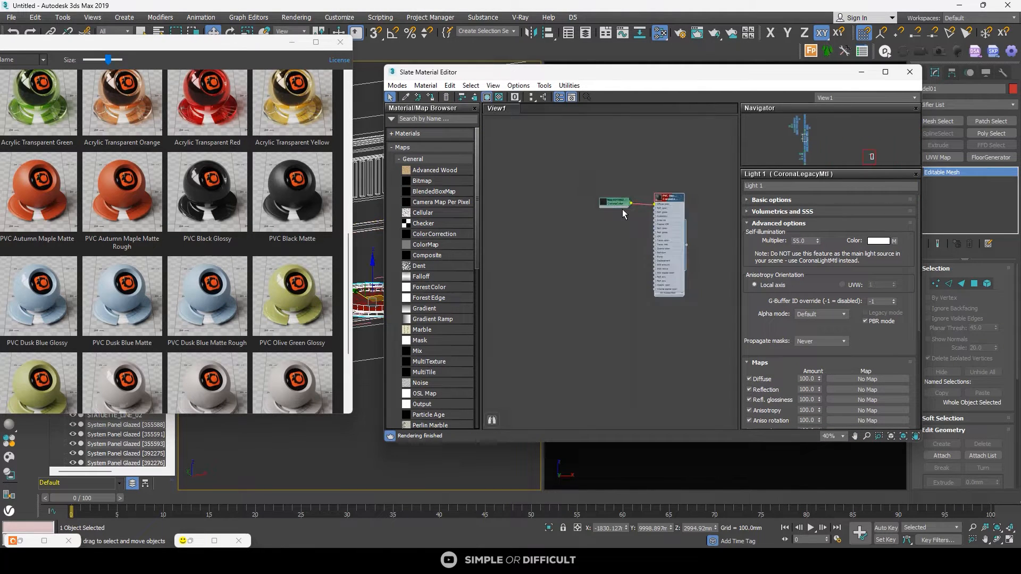
left_click(341, 42)
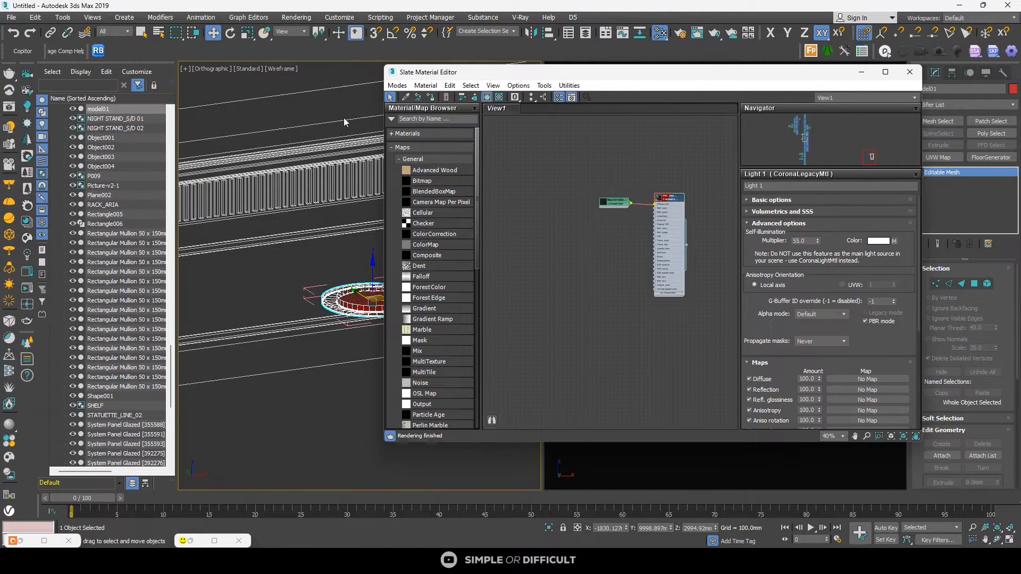
double_click(671, 200)
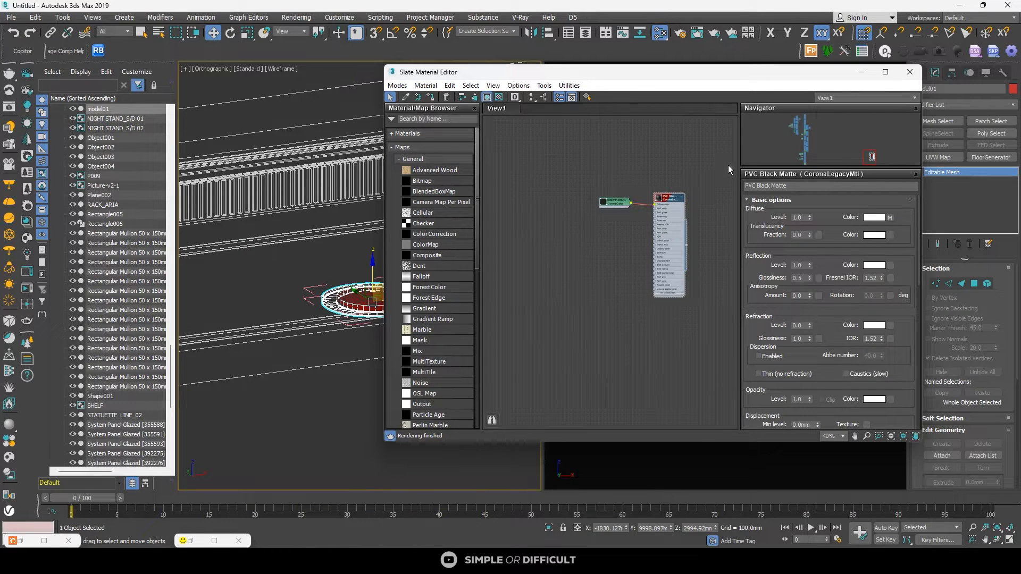
scroll(663, 228, "up", 5)
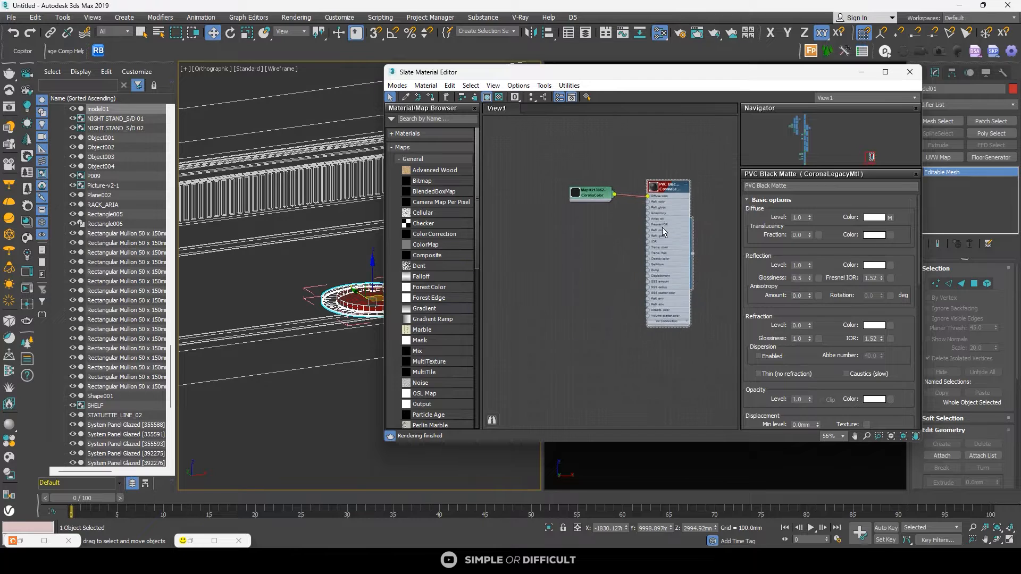
scroll(563, 301, "down", 5)
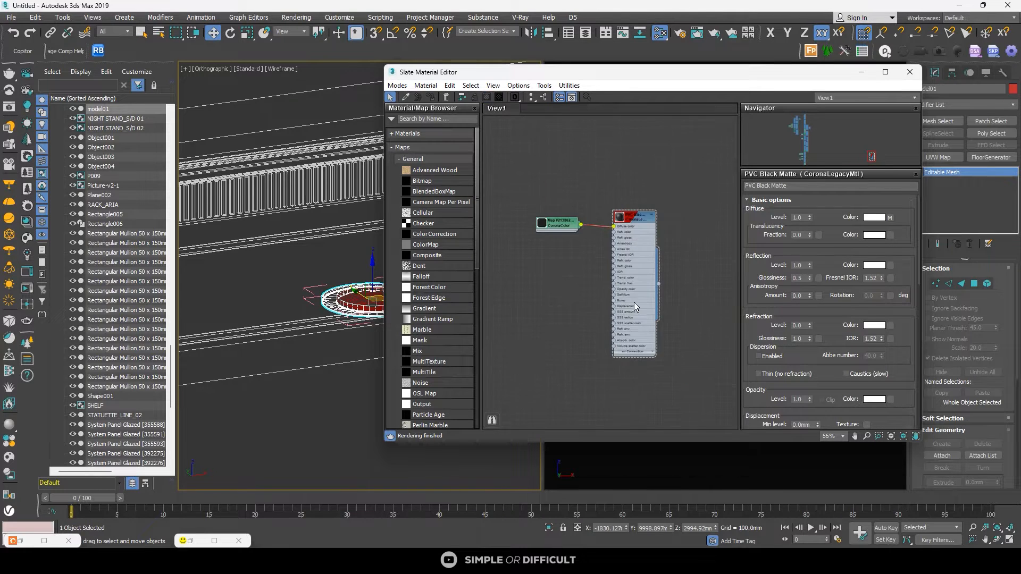
Step: Add a CoronaLightMtl node to an empty area of the material graph near the PVC Black Matte node
middle_click_drag(634, 302, 528, 222)
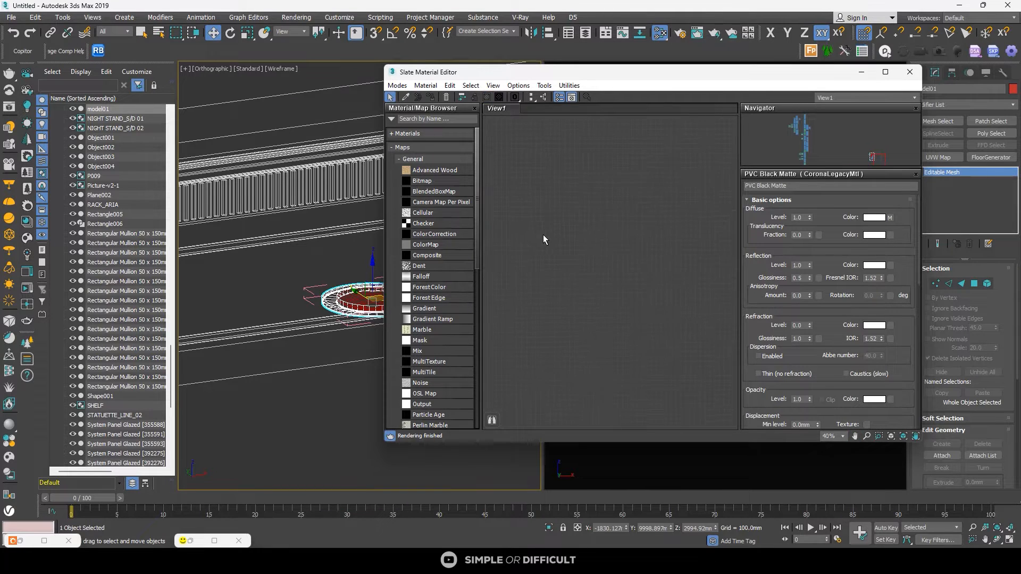
scroll(543, 235, "down", 2)
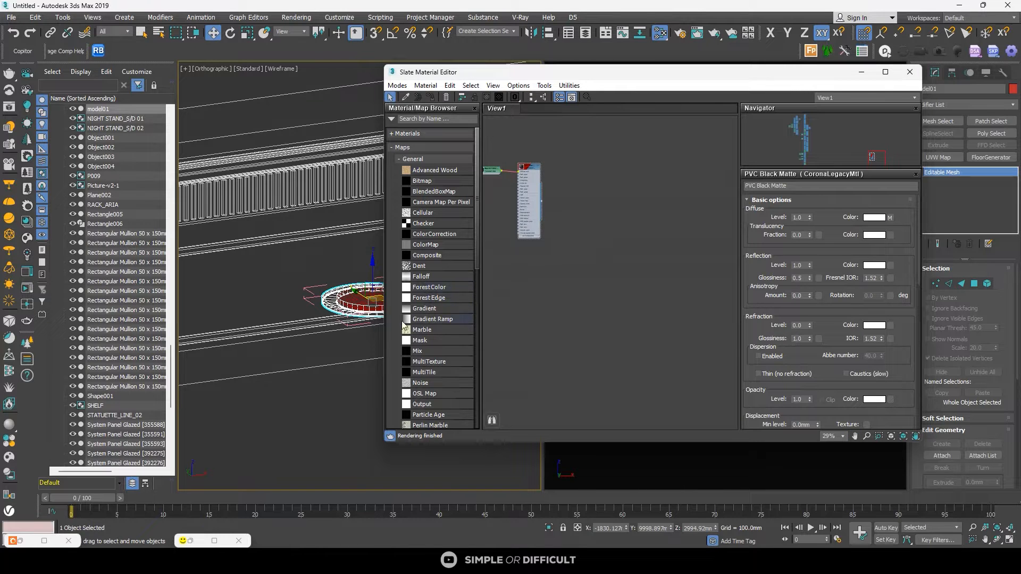
scroll(427, 355, "down", 5)
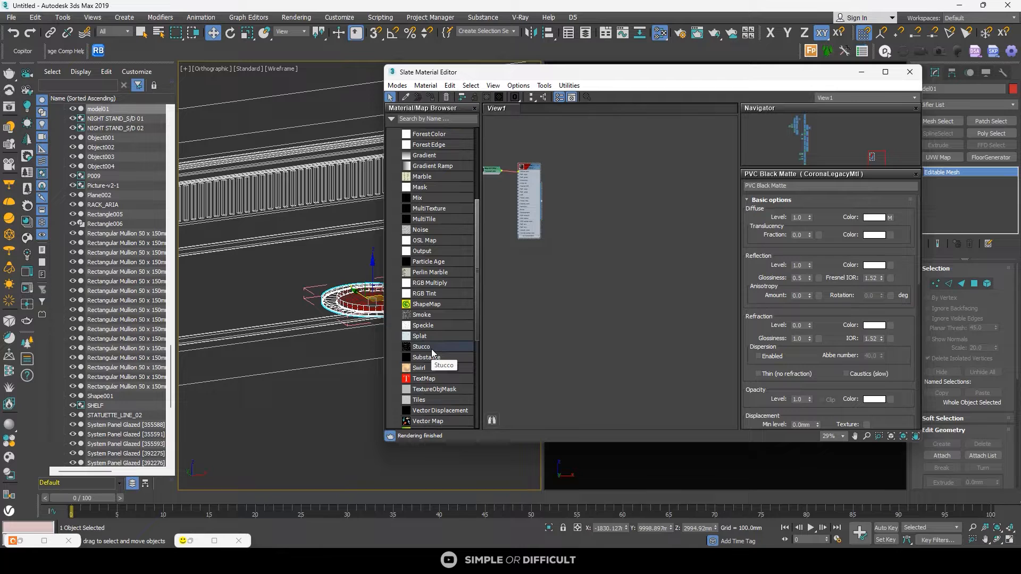
scroll(431, 330, "up", 5)
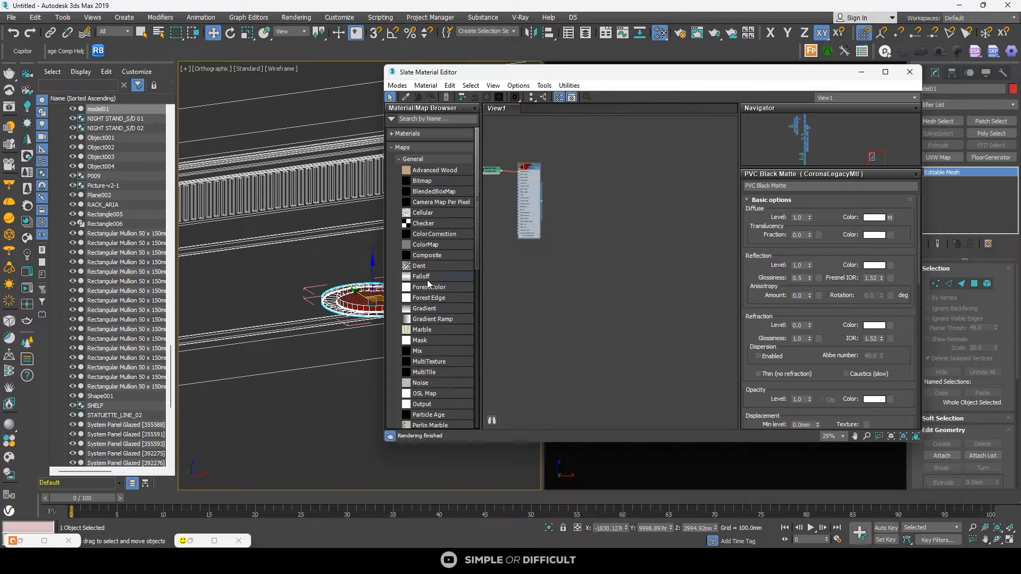
left_click(398, 147)
left_click(394, 137)
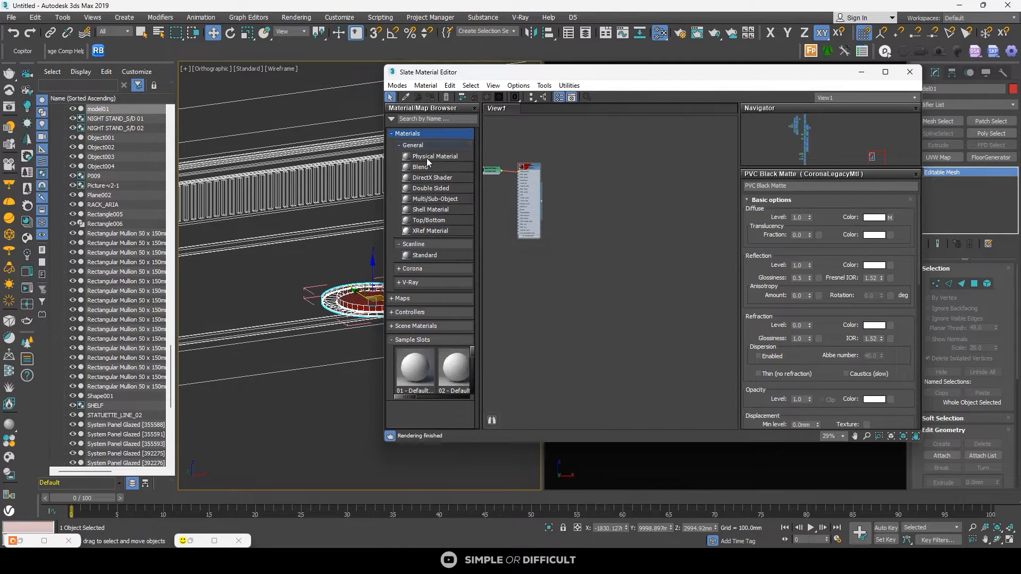
left_click(397, 144)
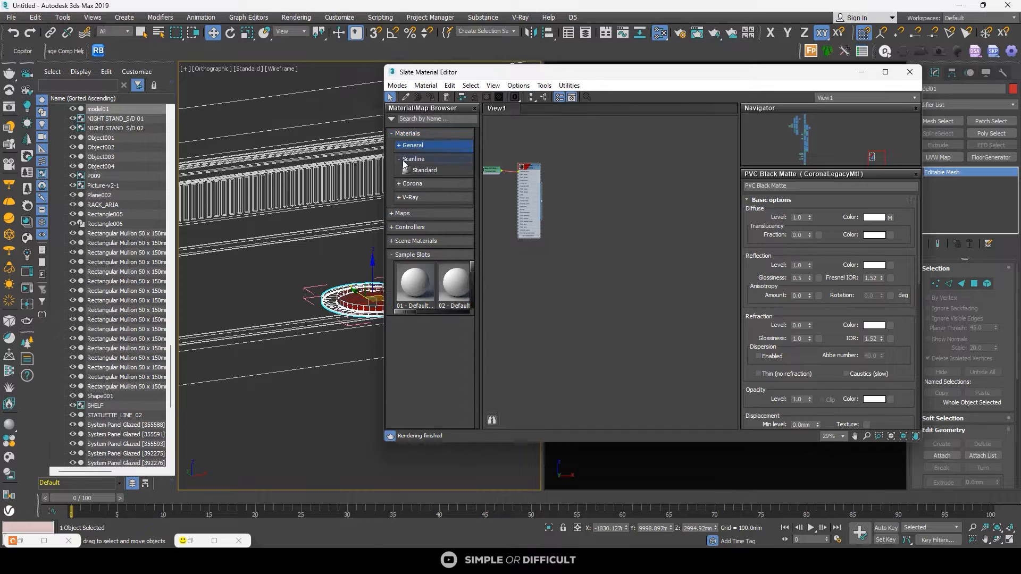
left_click(400, 159)
left_click(405, 174)
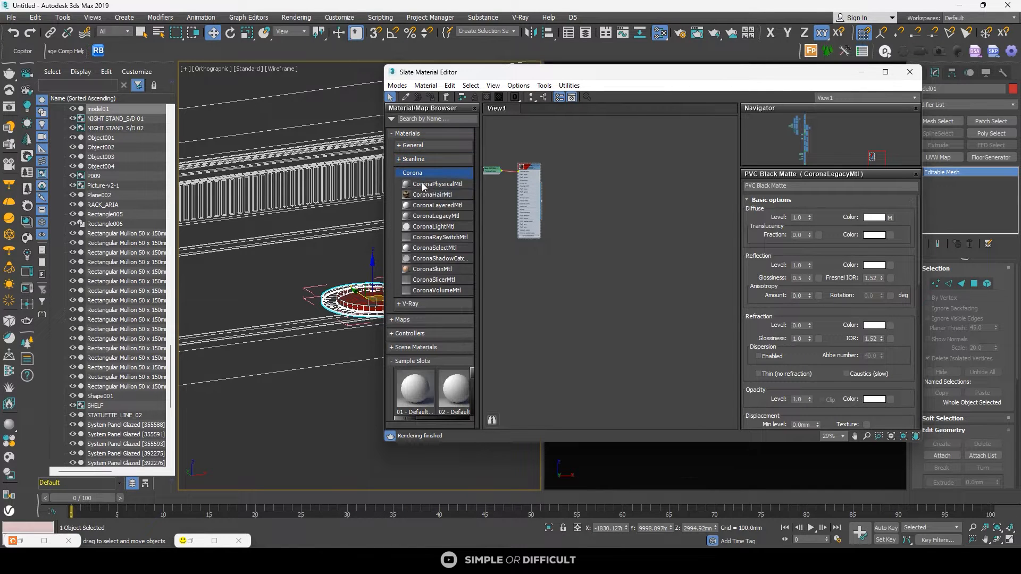
left_click_drag(663, 165, 562, 175)
scroll(662, 168, "up", 3)
scroll(562, 174, "up", 2)
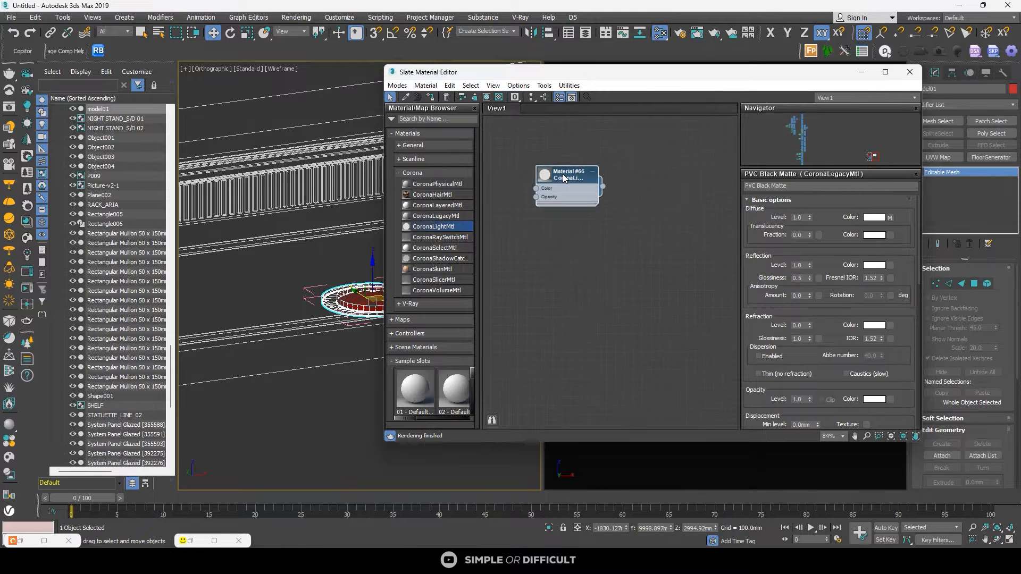
Step: Set the new Corona light material's emission intensity to 5.0
double_click(562, 174)
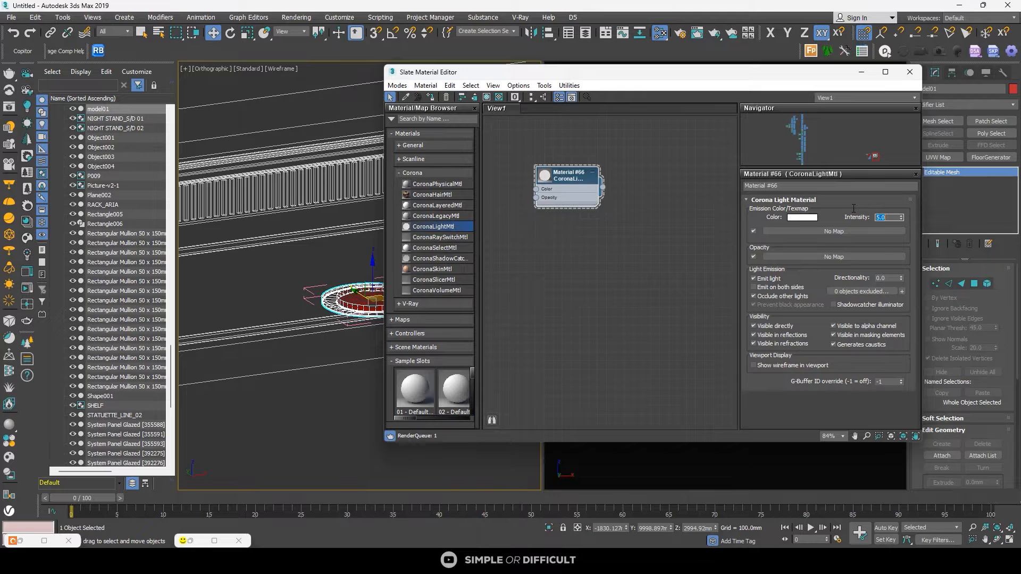
left_click(595, 247)
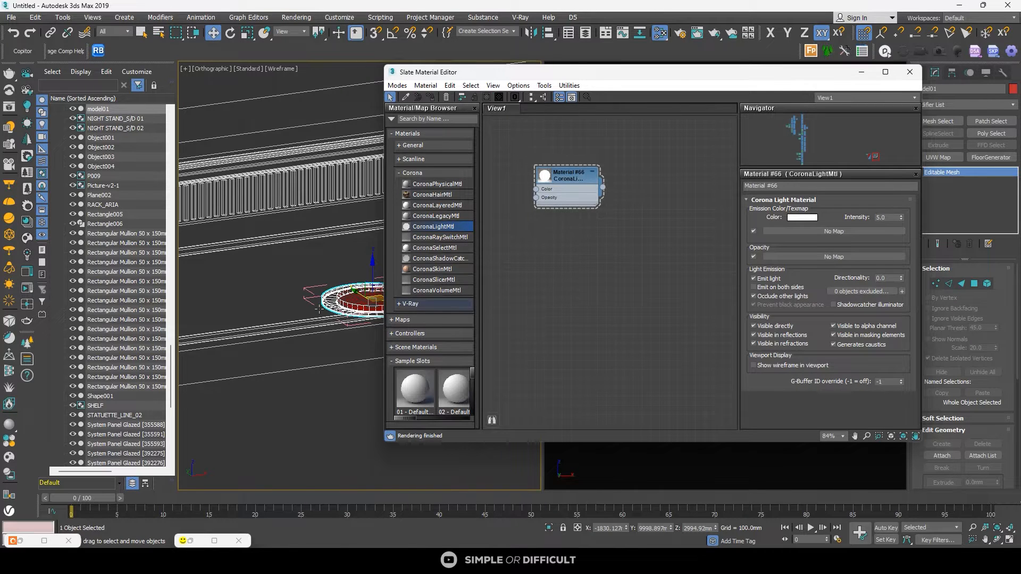
scroll(319, 309, "down", 2)
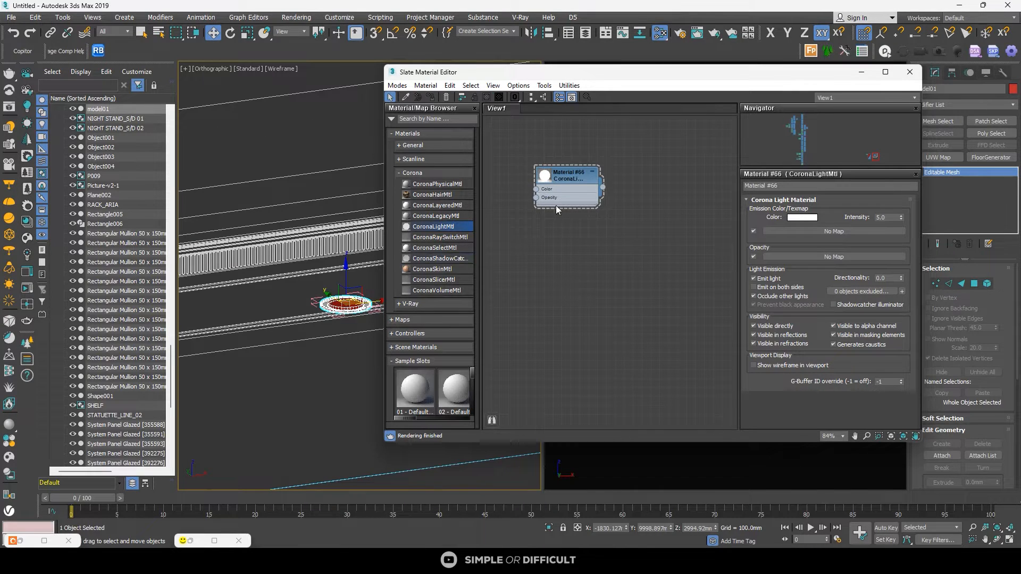
Step: Set the light material's emission color to warm orange, RGB 255, 192, 111, and minimize the material editor
left_click(802, 217)
left_click(226, 70)
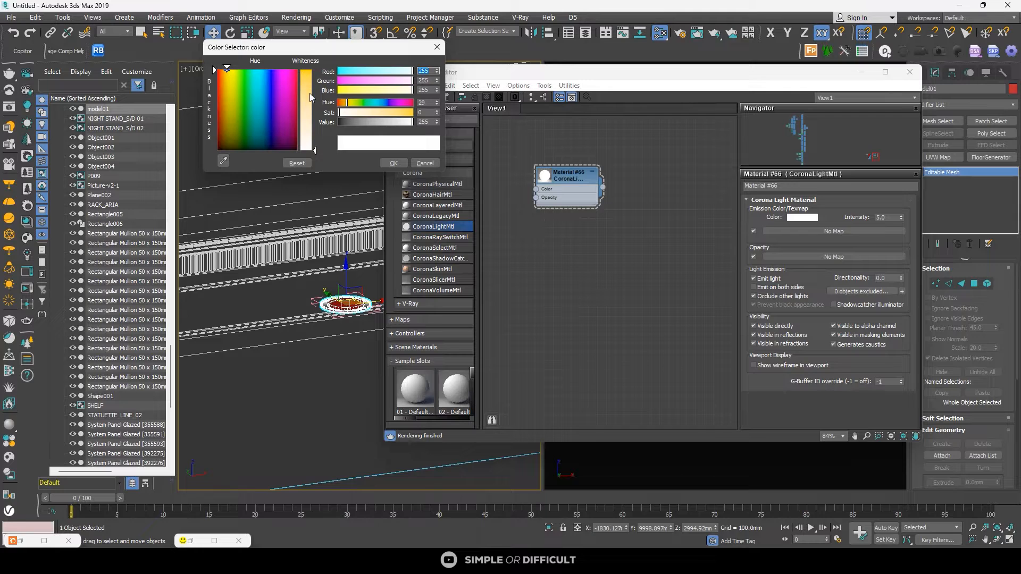
left_click(379, 112)
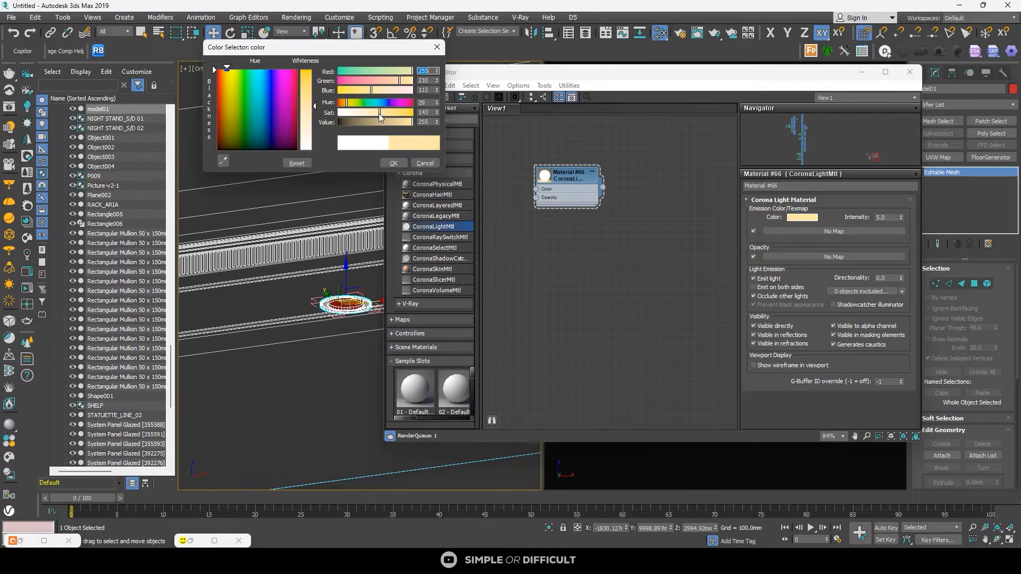
left_click_drag(379, 114, 384, 110)
left_click_drag(228, 69, 226, 68)
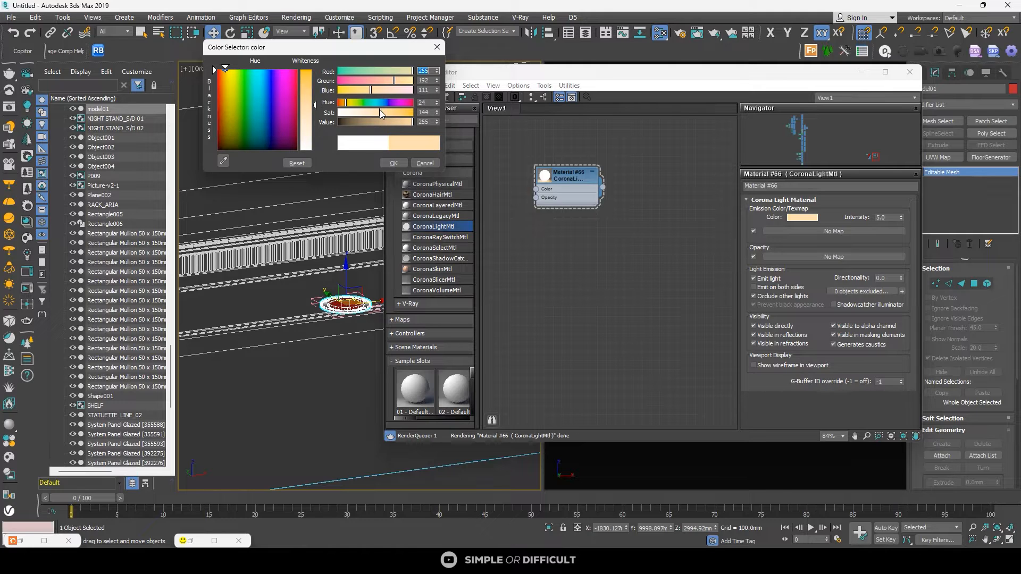
left_click(394, 164)
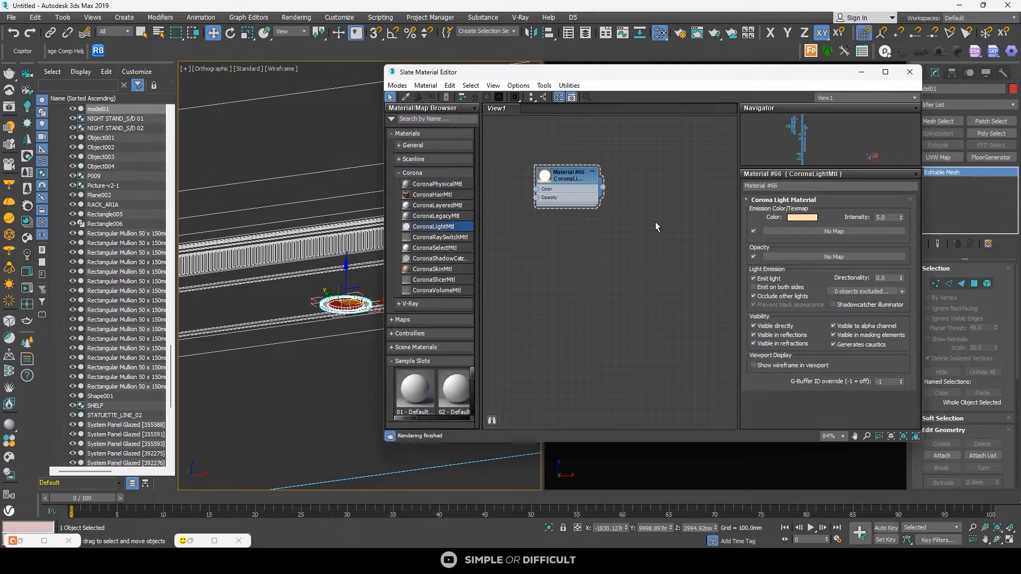
left_click(861, 72)
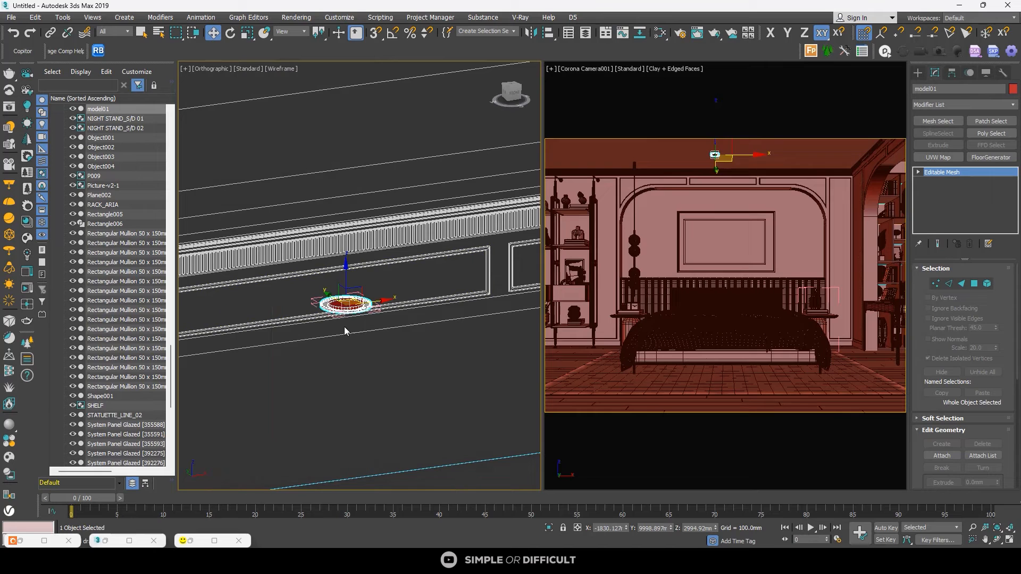
Step: Close the opened CEILING LIGHT 01 group in the top view
scroll(350, 314, "up", 4)
key("t")
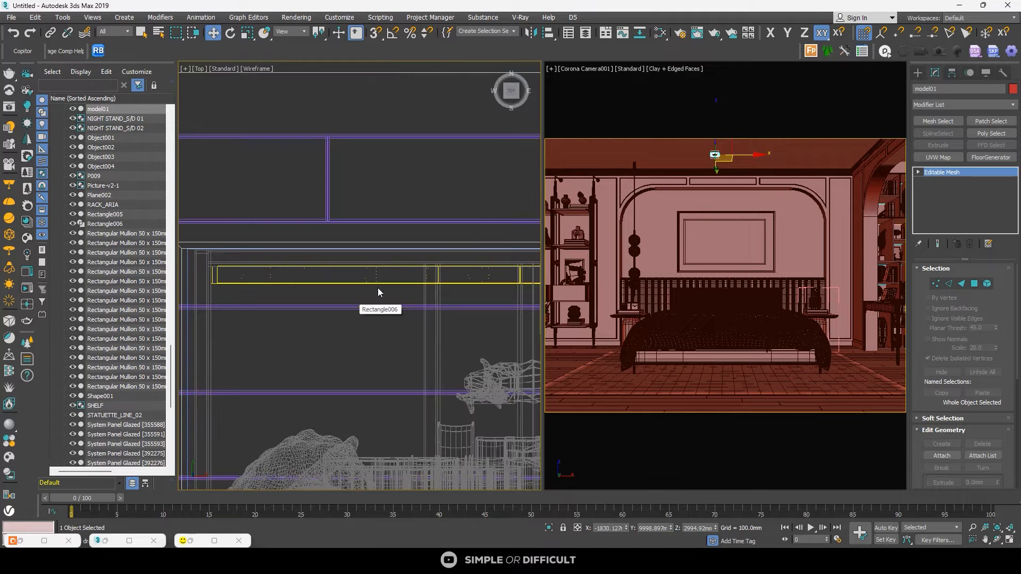
scroll(369, 278, "down", 11)
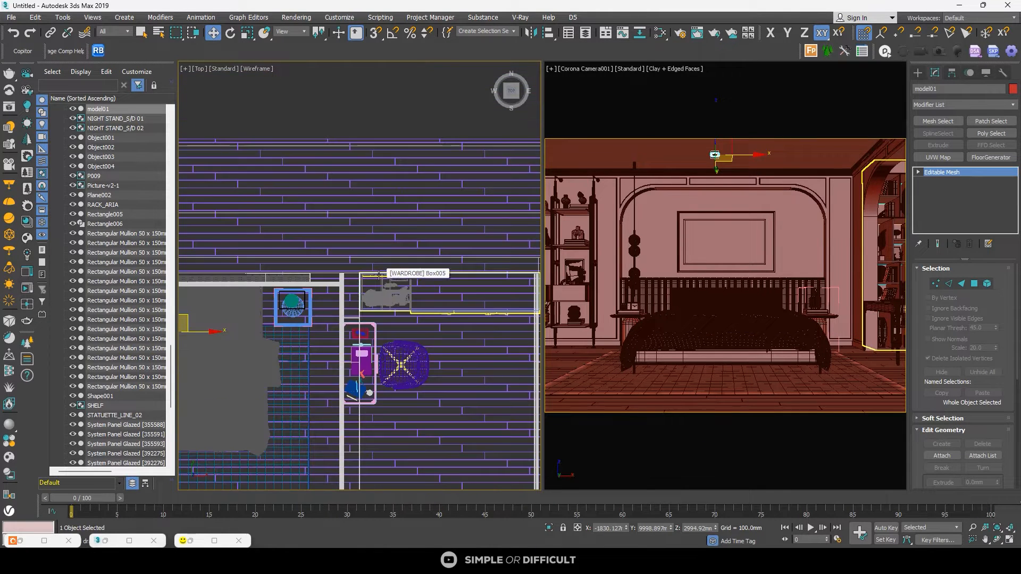
scroll(262, 323, "up", 6)
scroll(289, 287, "up", 3)
right_click(323, 205)
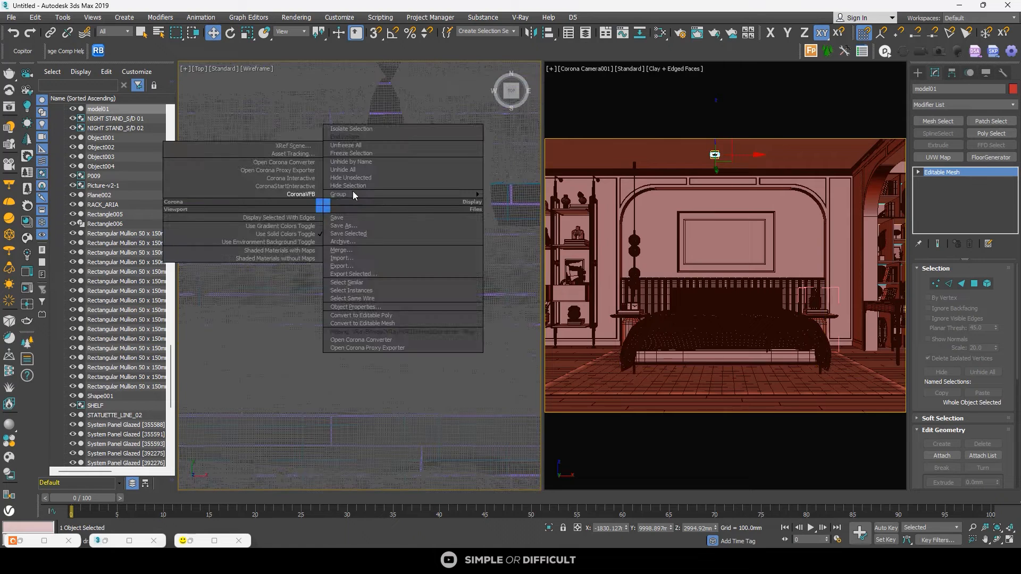
mouse_move(374, 195)
left_click(510, 160)
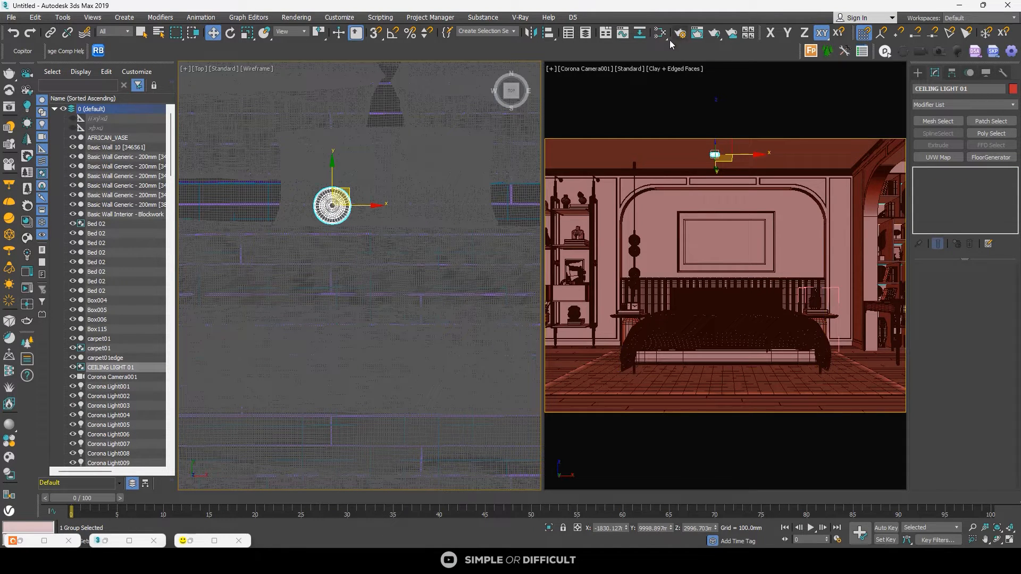
Step: Add the ceiling light group to the objects excluded from the Corona material override in the render settings
key("F10")
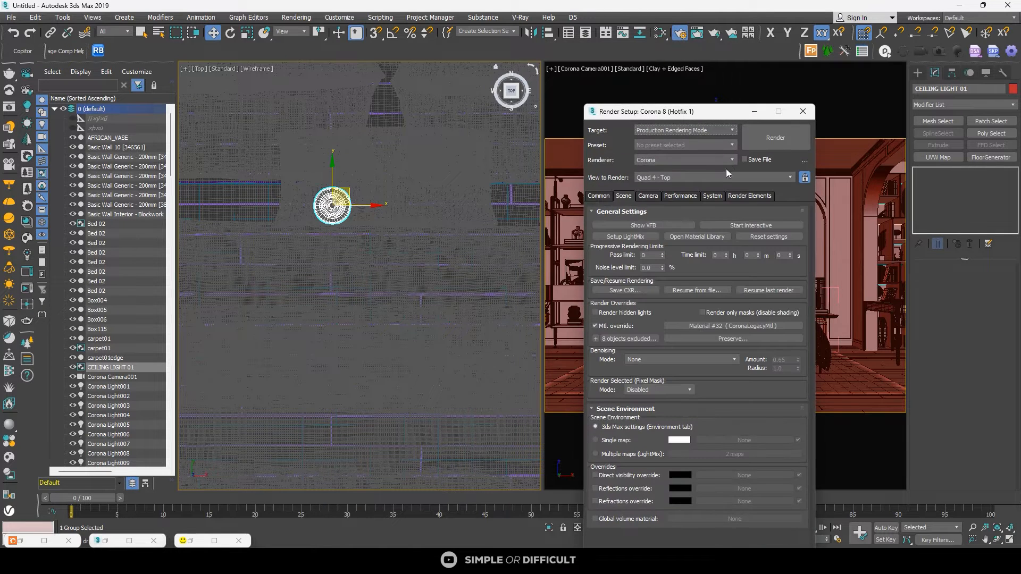
left_click(596, 339)
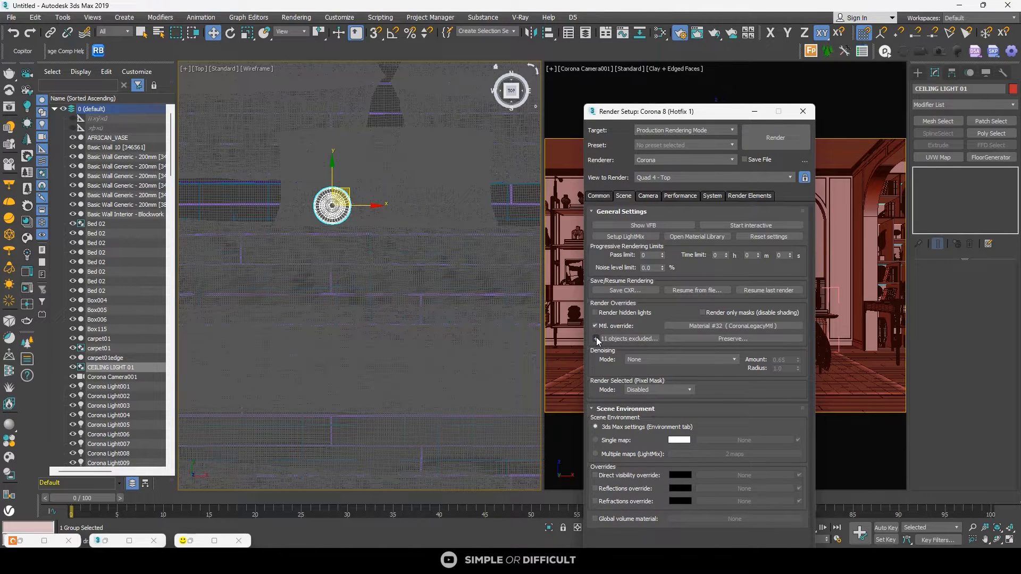
left_click(803, 111)
Step: Move the ceiling light group about 50 mm in the negative X direction in the top view
scroll(354, 203, "down", 4)
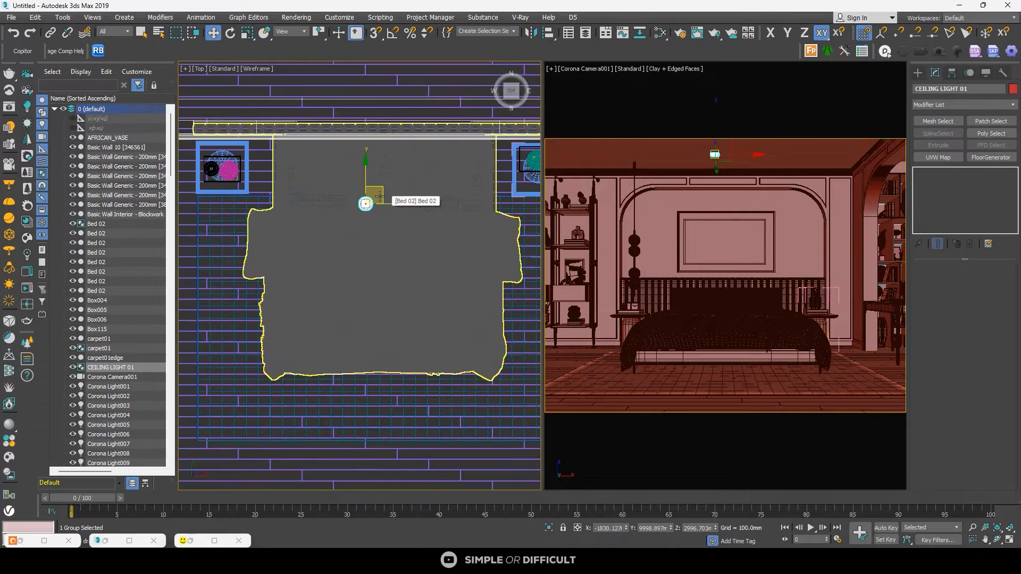
left_click_drag(386, 205, 377, 205)
scroll(363, 204, "up", 5)
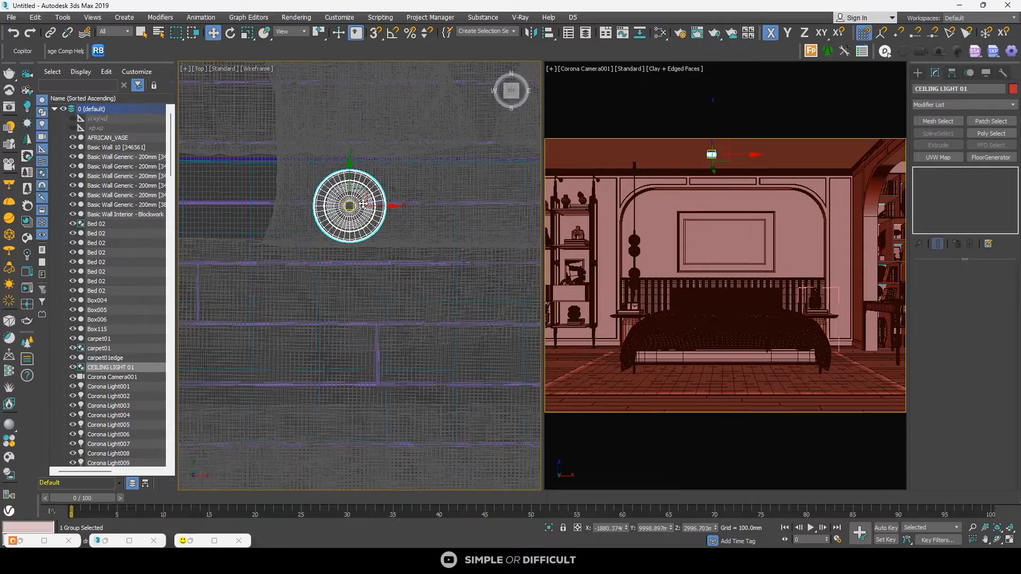
Step: Create a disk-shaped Corona light with a radius of about 60 mm from the centre of the ceiling light in the top view
scroll(363, 204, "down", 2)
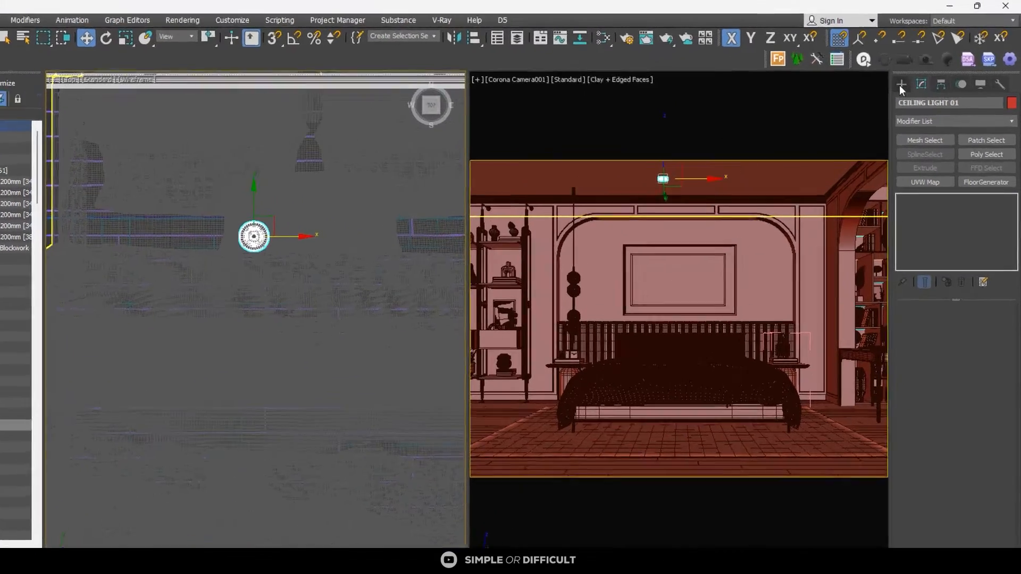
left_click(918, 73)
left_click(916, 193)
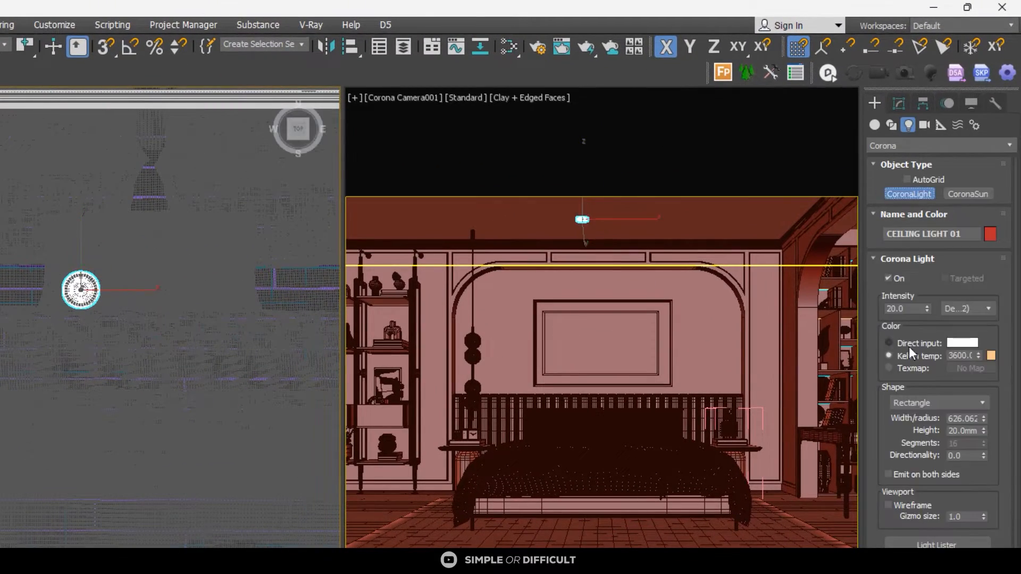
left_click(923, 403)
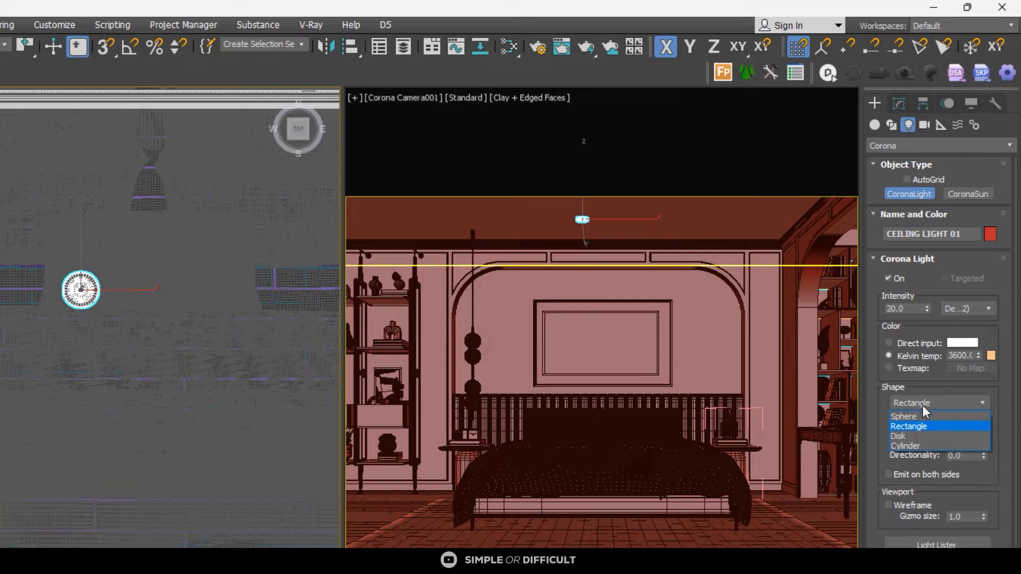
left_click(914, 435)
scroll(91, 228, "up", 5)
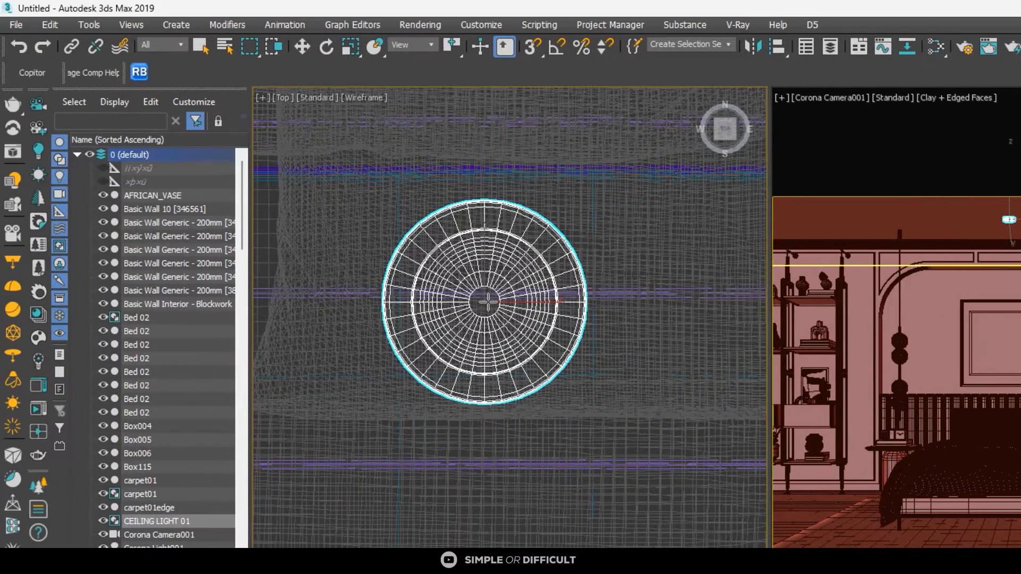
left_click_drag(485, 302, 587, 312)
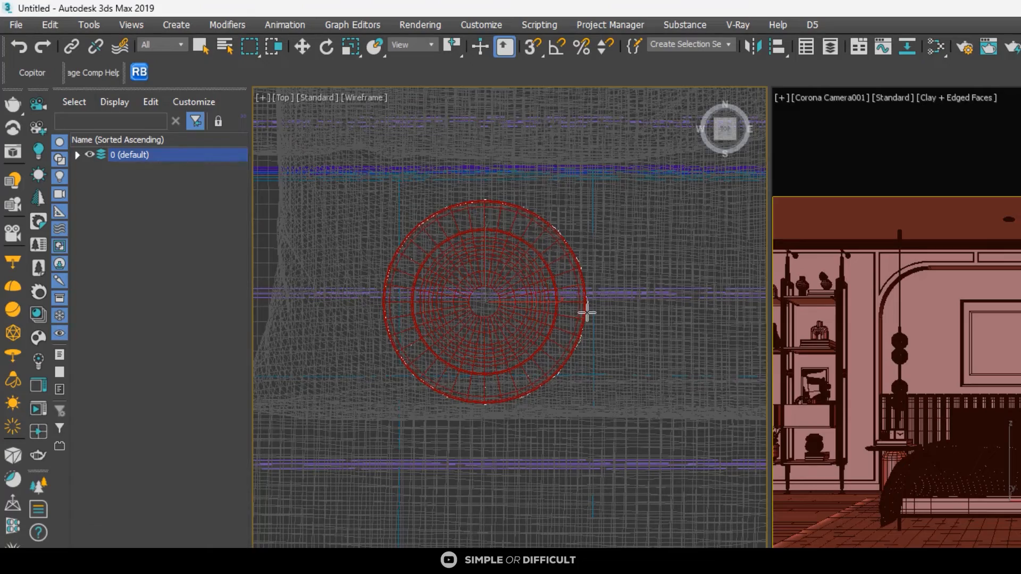
Step: Raise the new disk light along Z from the floor to a height of about 1307 mm
scroll(603, 272, "down", 3)
middle_click_drag(582, 296, 608, 251, "alt")
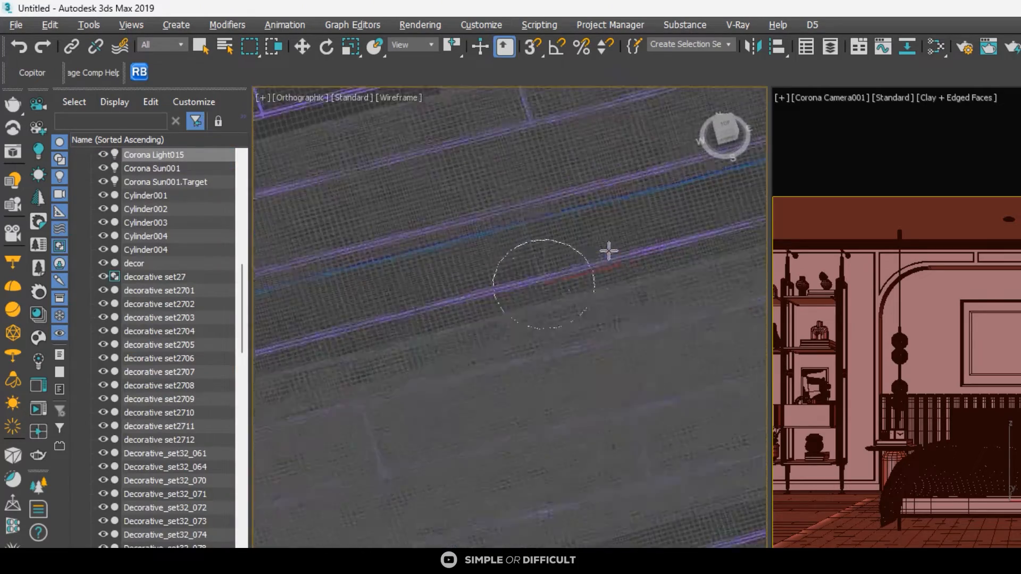
scroll(611, 242, "down", 3)
left_click(304, 52)
scroll(585, 346, "down", 3)
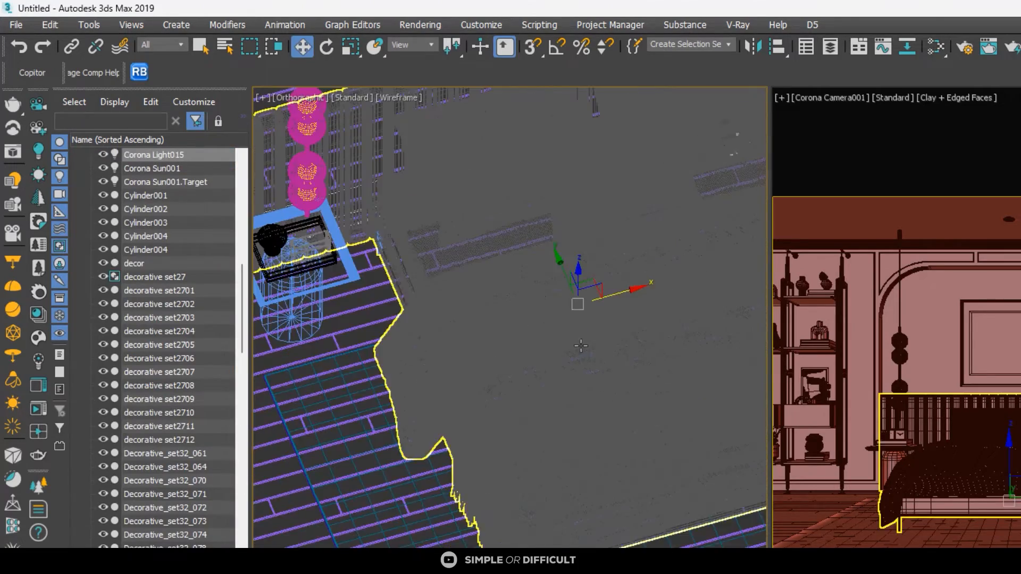
middle_click_drag(593, 343, 604, 276)
middle_click_drag(583, 268, 538, 432)
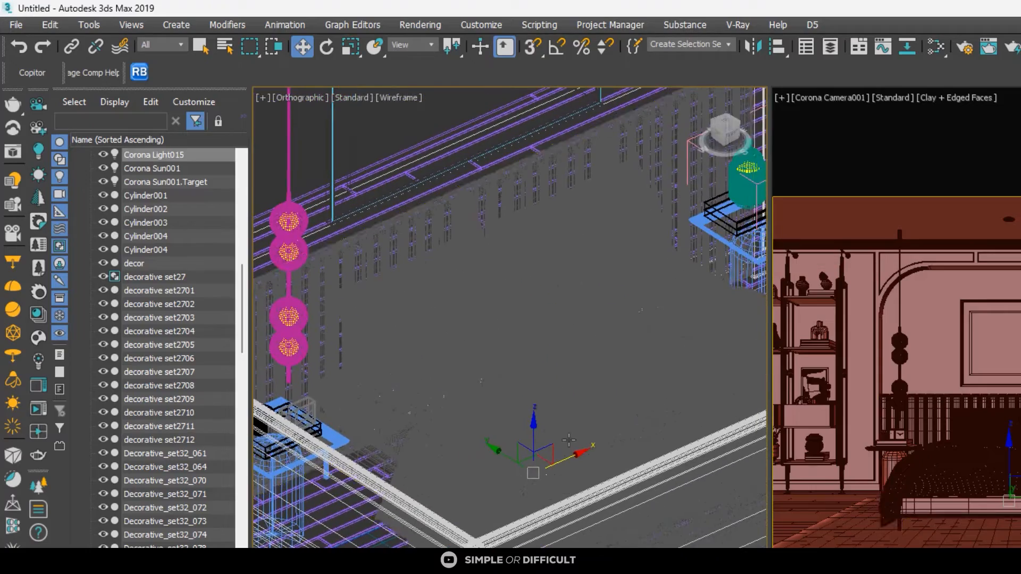
left_click_drag(538, 432, 538, 204)
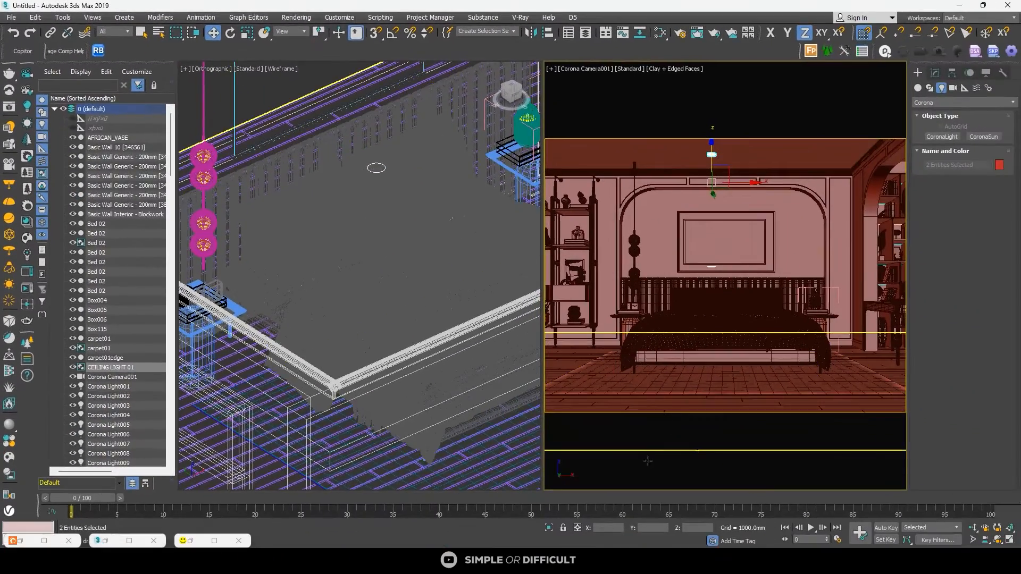
Step: Isolate the ceiling light group together with the new disk light, and clear the selection
left_click(548, 524)
scroll(395, 263, "down", 5)
left_click(414, 265)
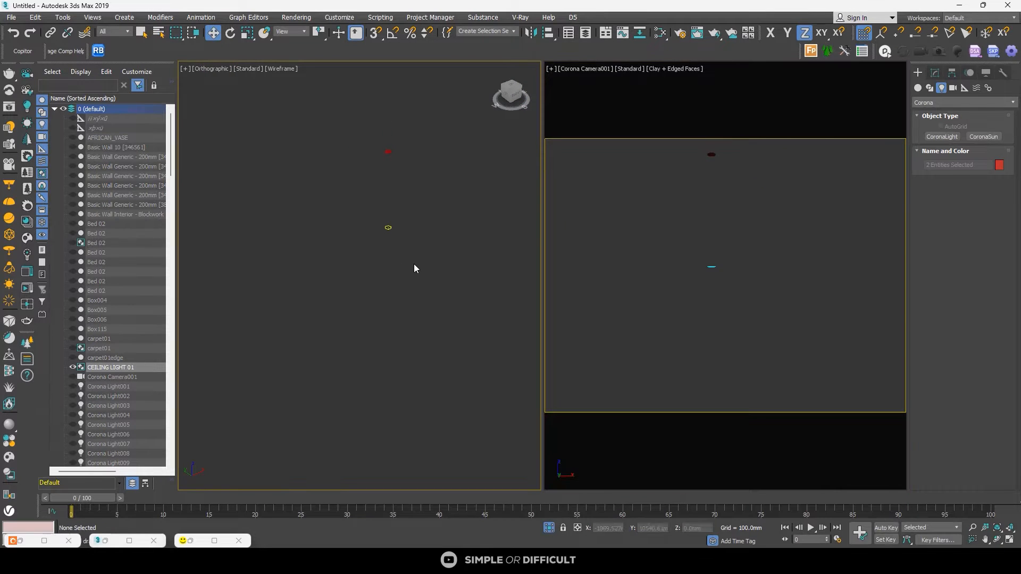
Step: Raise the disk light in the front view to a height of about 2977 mm, close to the ceiling fixture
left_click(388, 228)
left_click(391, 193)
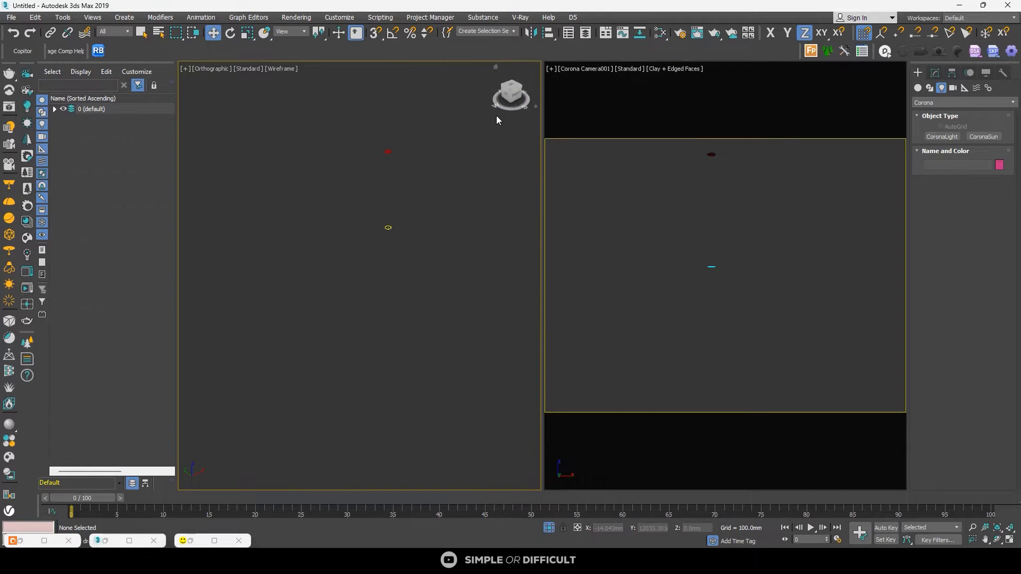
left_click(517, 96)
left_click(369, 210)
middle_click_drag(353, 198, 346, 256)
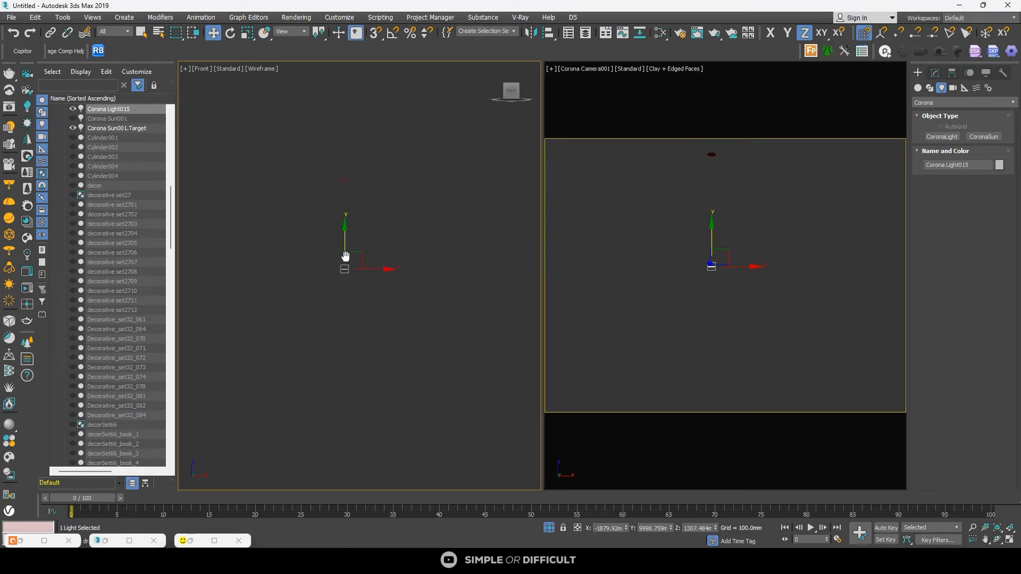
left_click_drag(344, 239, 344, 155)
middle_click_drag(344, 155, 338, 241)
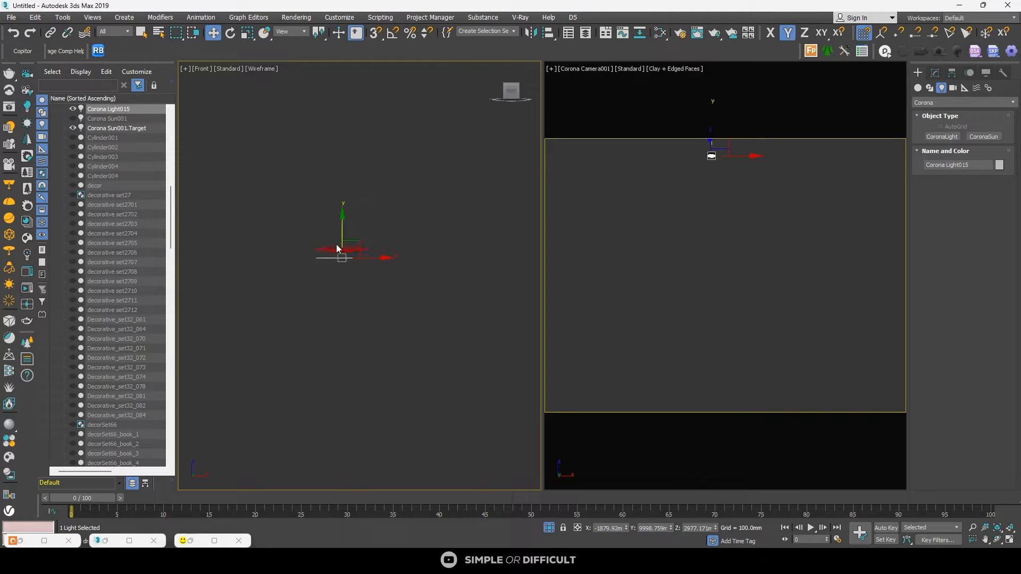
Step: Fine-tune the disk light's height to about 2989 mm so it sits directly beneath the fixture's diffuser
scroll(343, 253, "up", 3)
scroll(343, 253, "up", 4)
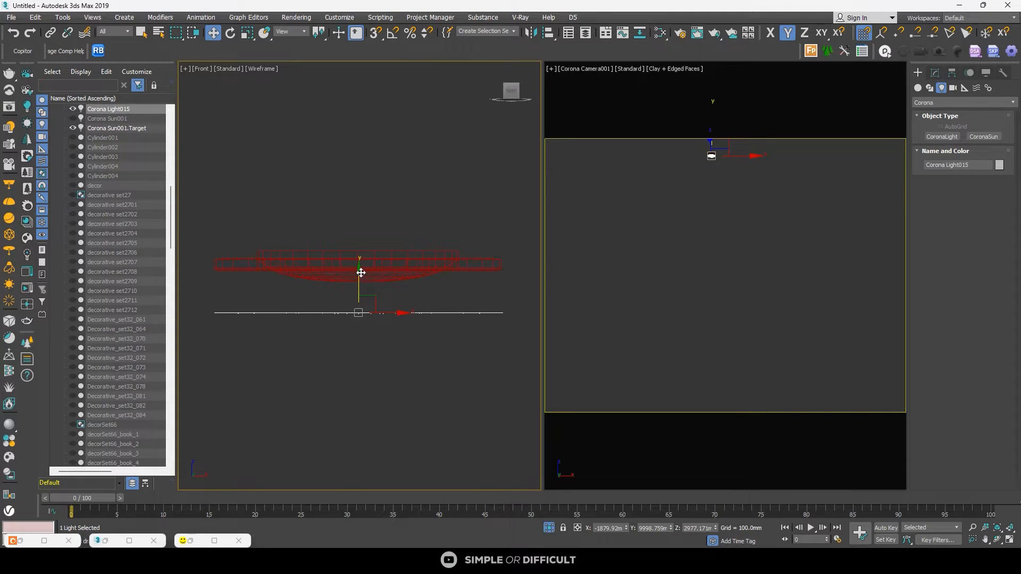
left_click_drag(361, 272, 378, 233)
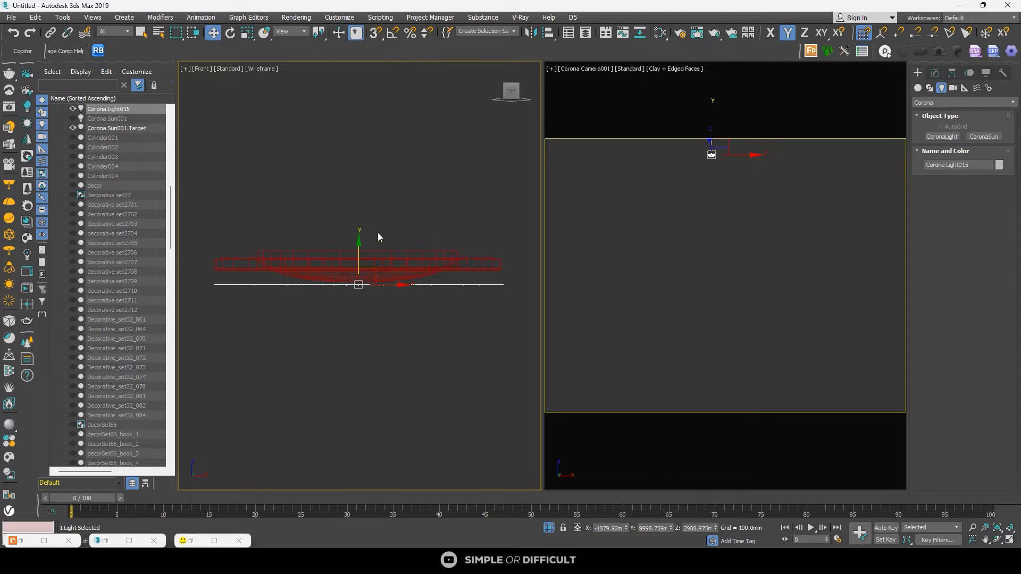
middle_click_drag(377, 233, 409, 264, "alt")
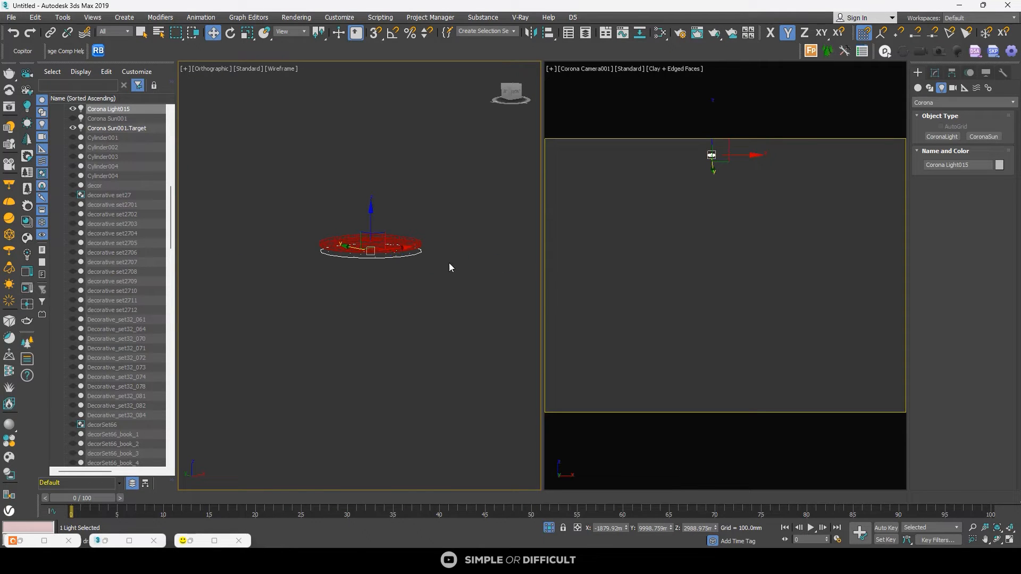
scroll(424, 242, "up", 3)
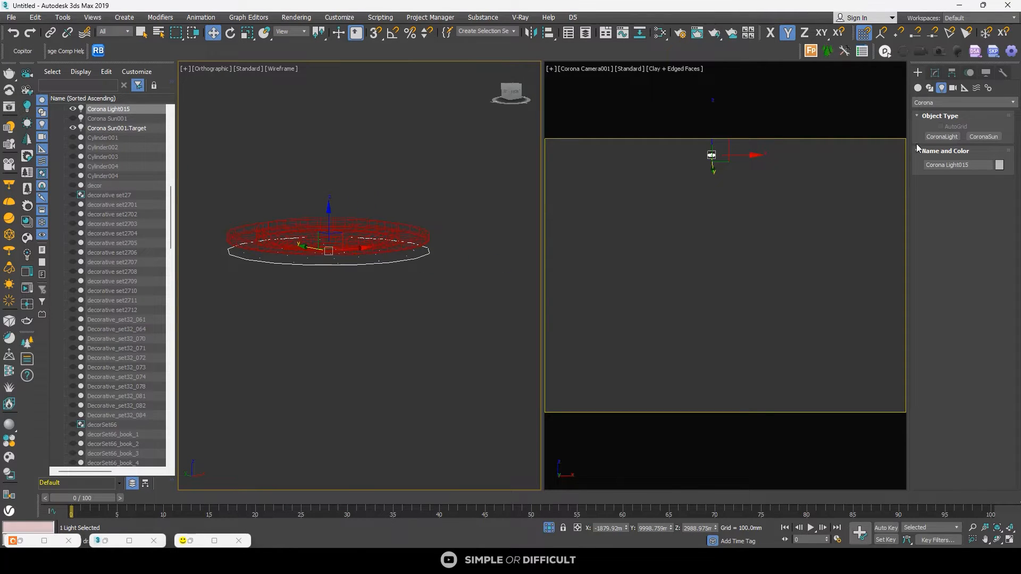
Step: Set the disk light's Kelvin color temperature to 4500
left_click(936, 73)
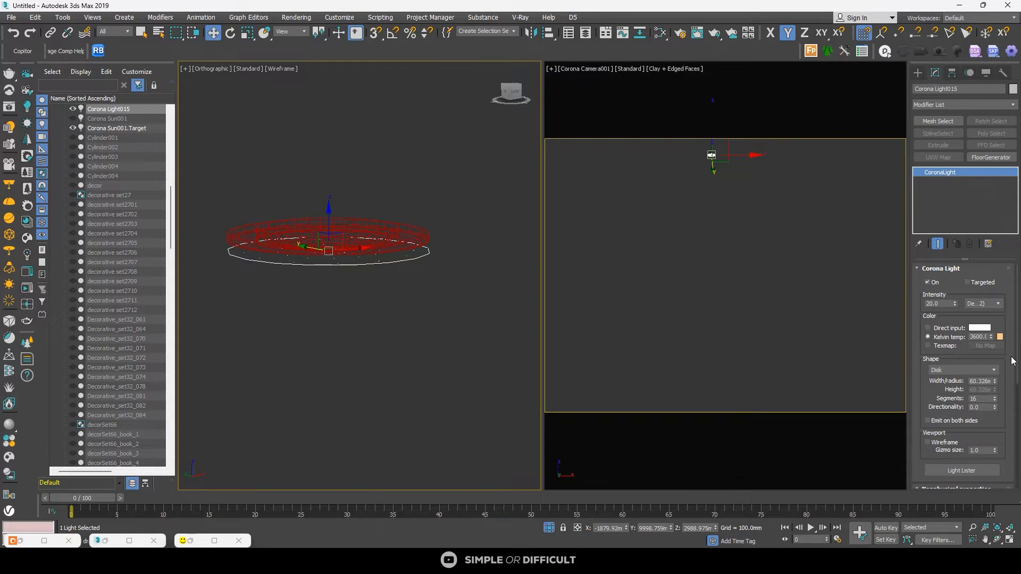
scroll(1013, 361, "down", 3)
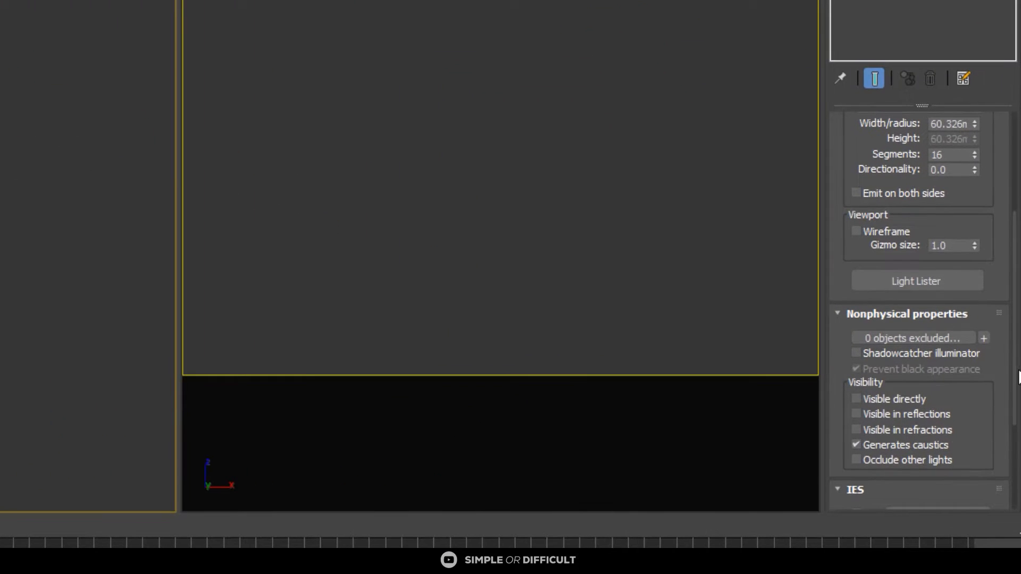
scroll(988, 218, "up", 5)
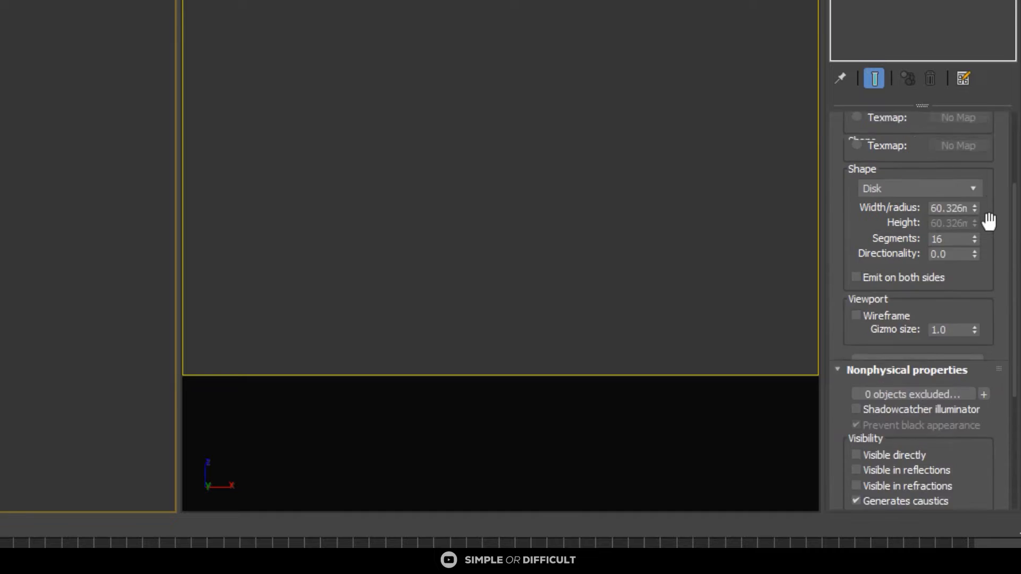
scroll(994, 204, "down", 5)
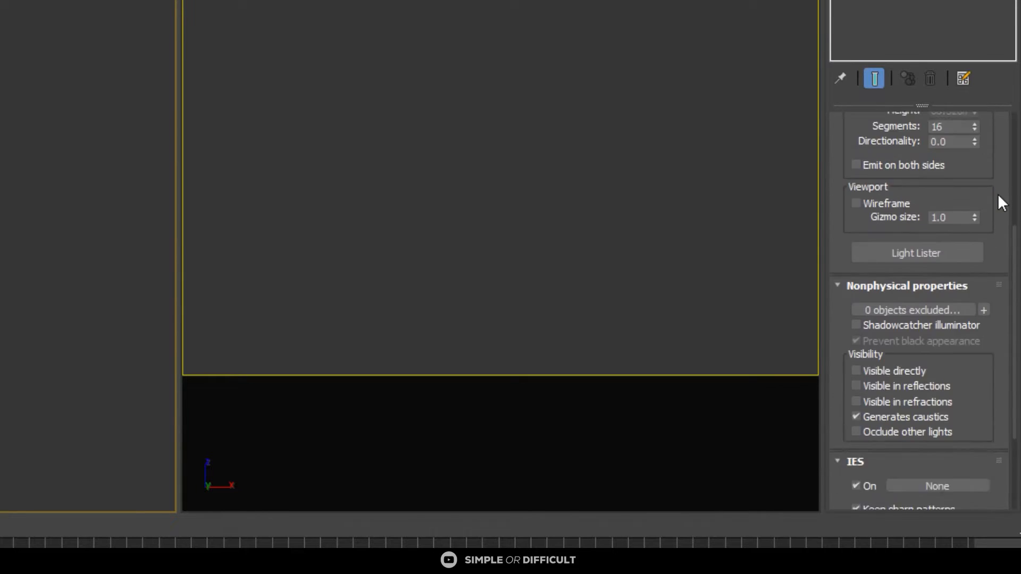
scroll(1000, 201, "up", 5)
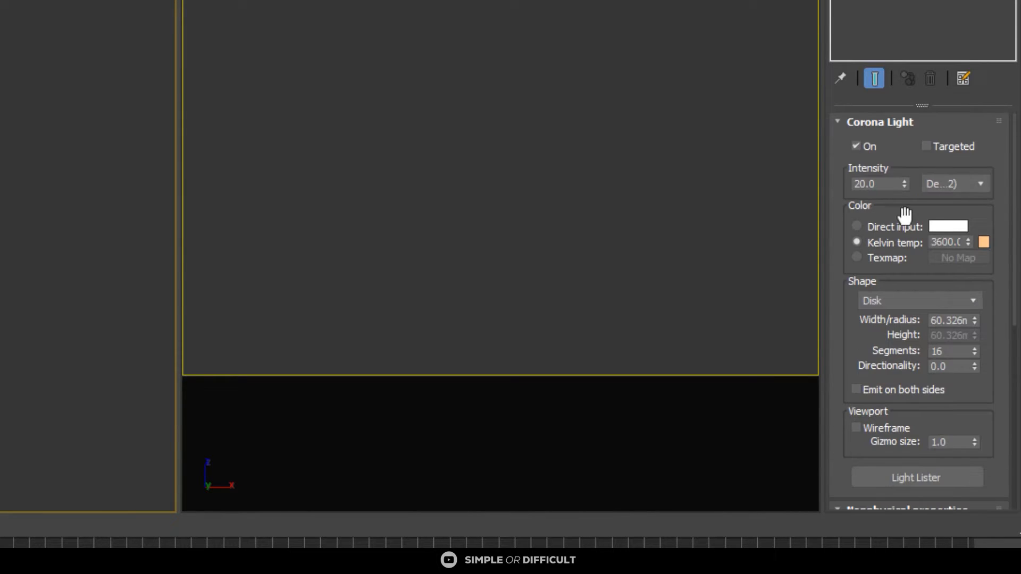
double_click(941, 242)
type("4500")
key("Return")
Step: Load the IES profile Real-IES_bold.ies from the Corona ies folder into the disk light
left_click_drag(1017, 250, 1016, 474)
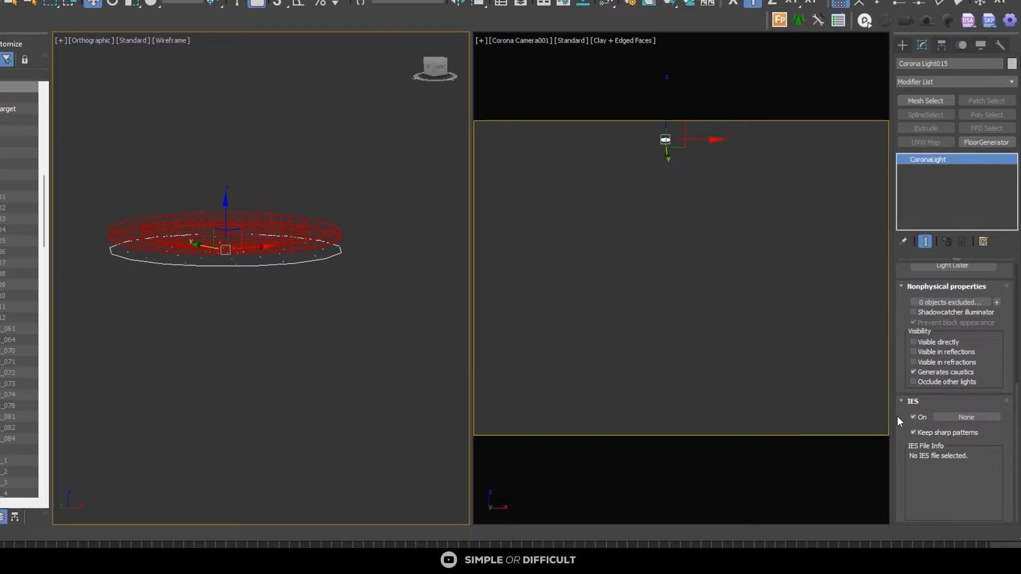
left_click(949, 415)
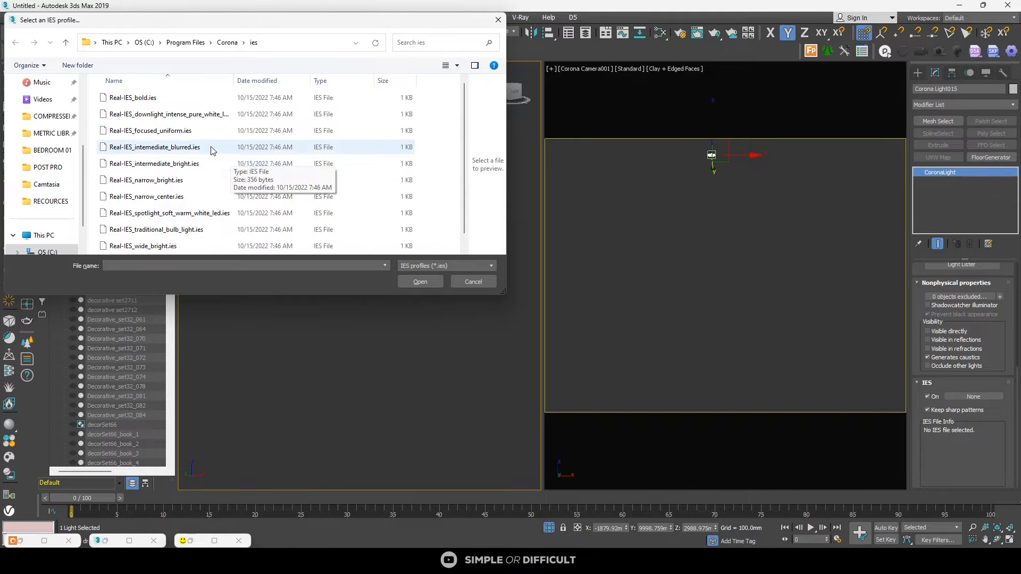
left_click(152, 103)
scroll(201, 171, "down", 1)
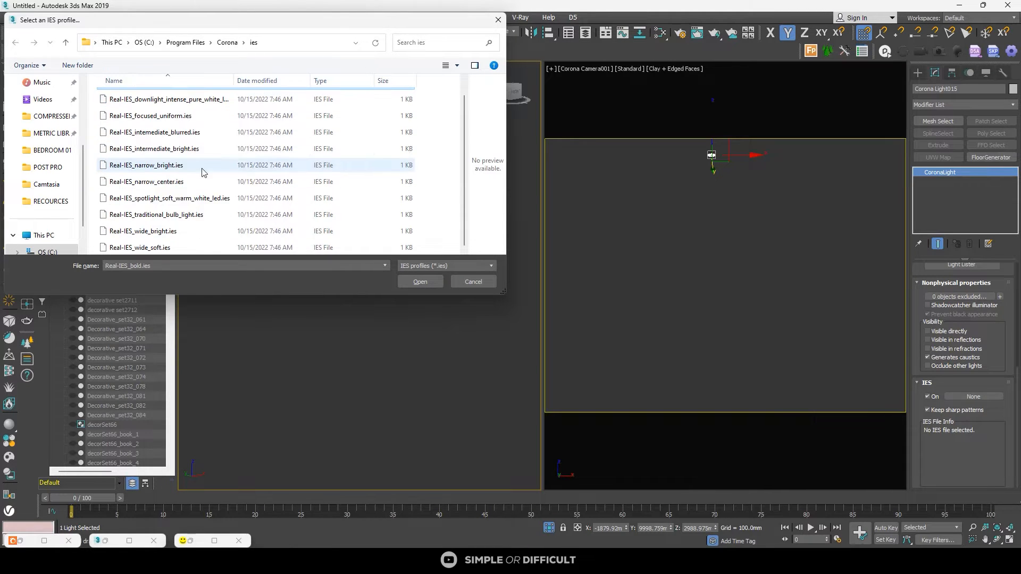
scroll(178, 188, "up", 1)
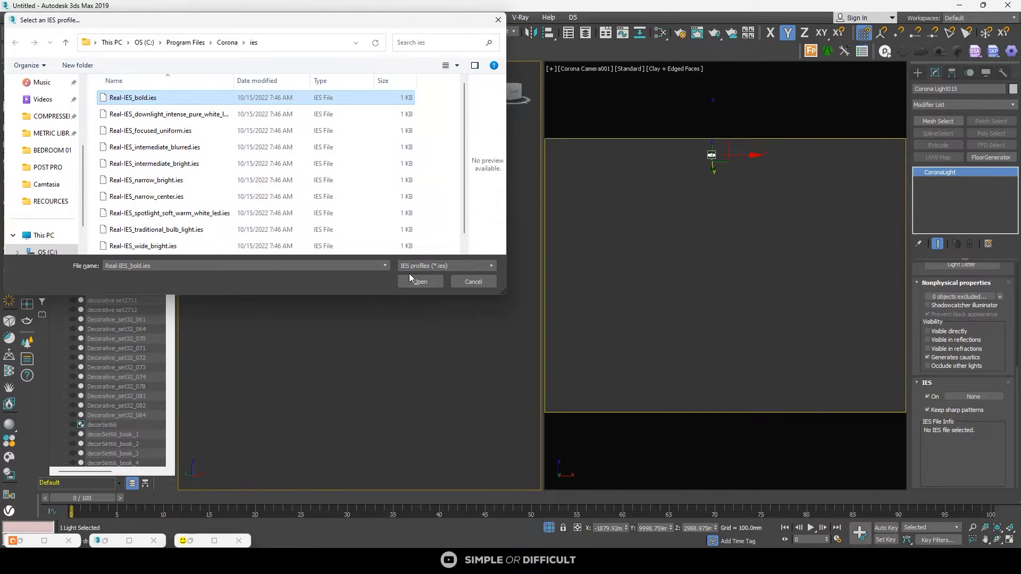
left_click(432, 282)
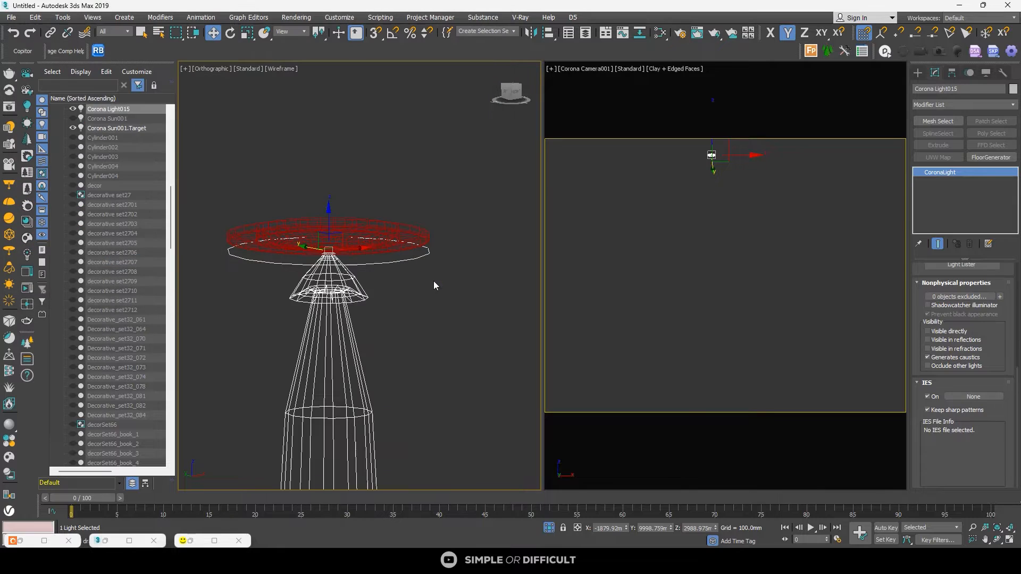
Step: Select the ceiling light group and its Corona light together and combine them into one group with the default name
left_click(454, 253)
scroll(454, 252, "down", 5)
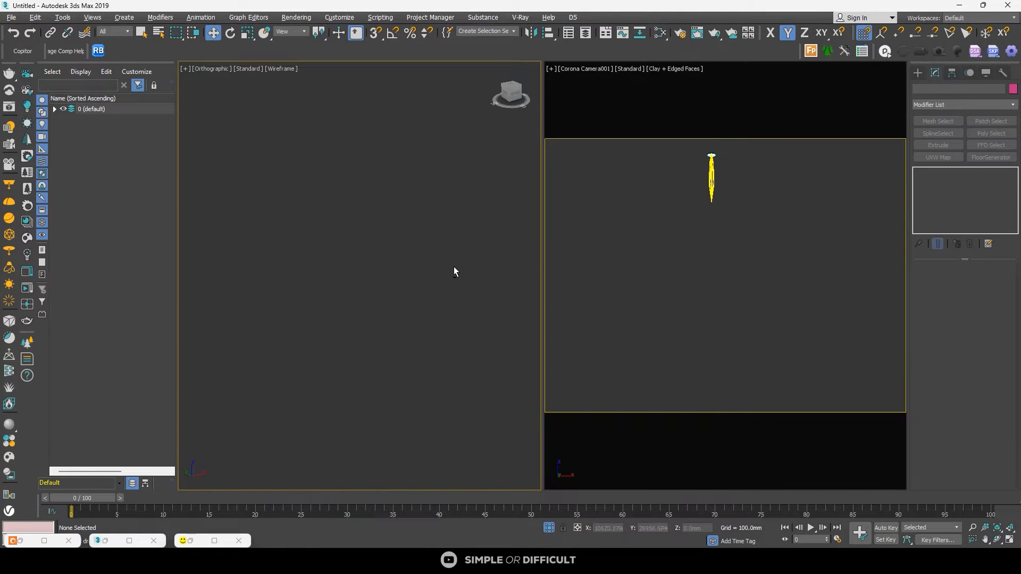
left_click(426, 384)
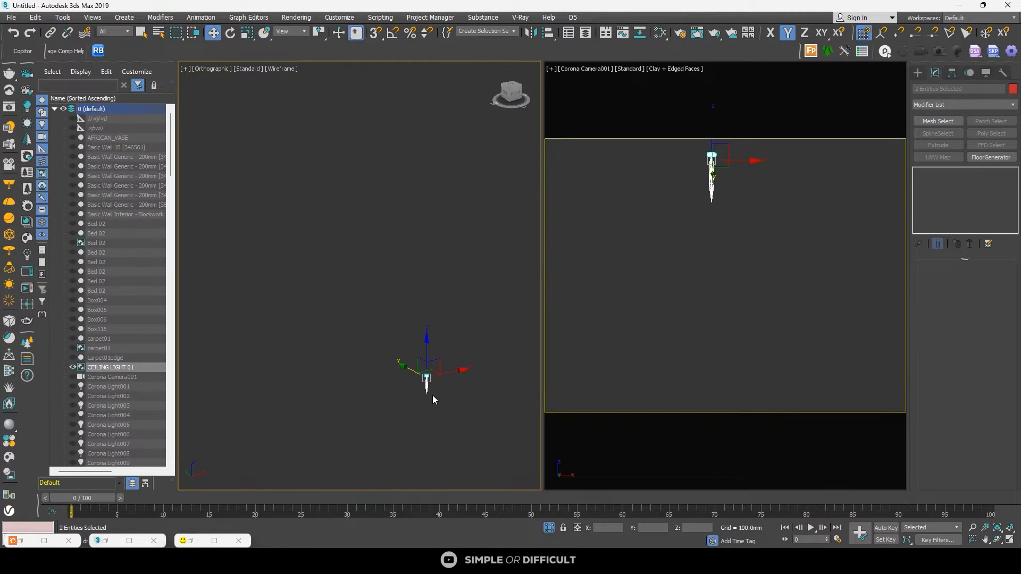
scroll(420, 333, "up", 5)
scroll(396, 304, "up", 1)
right_click(394, 293)
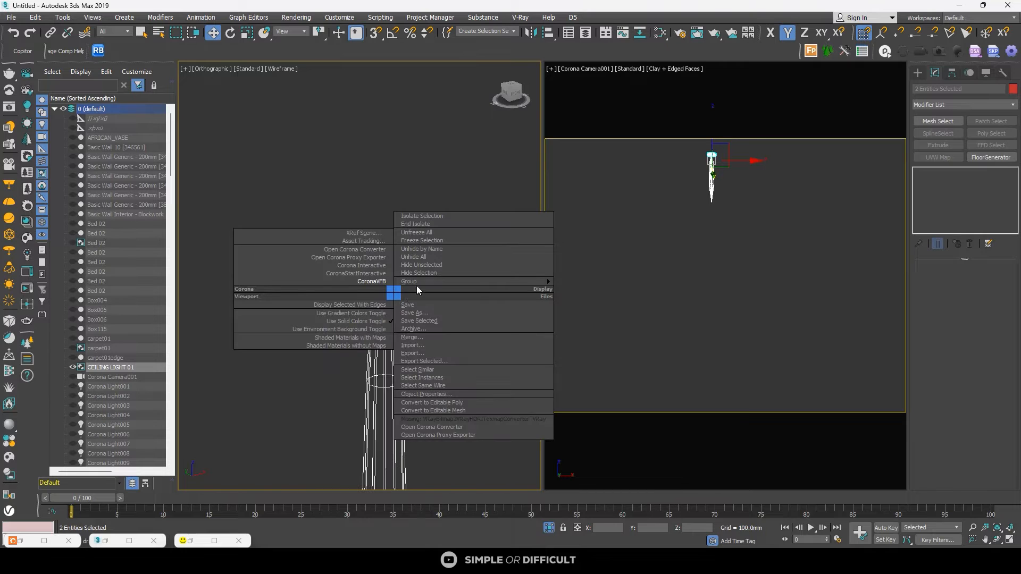
mouse_move(450, 282)
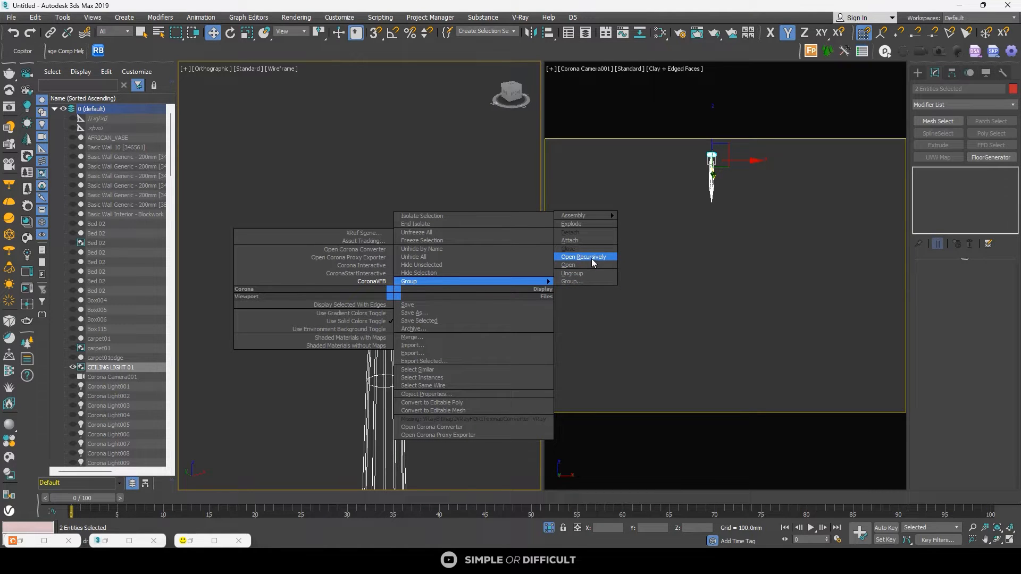
left_click(577, 281)
left_click(518, 297)
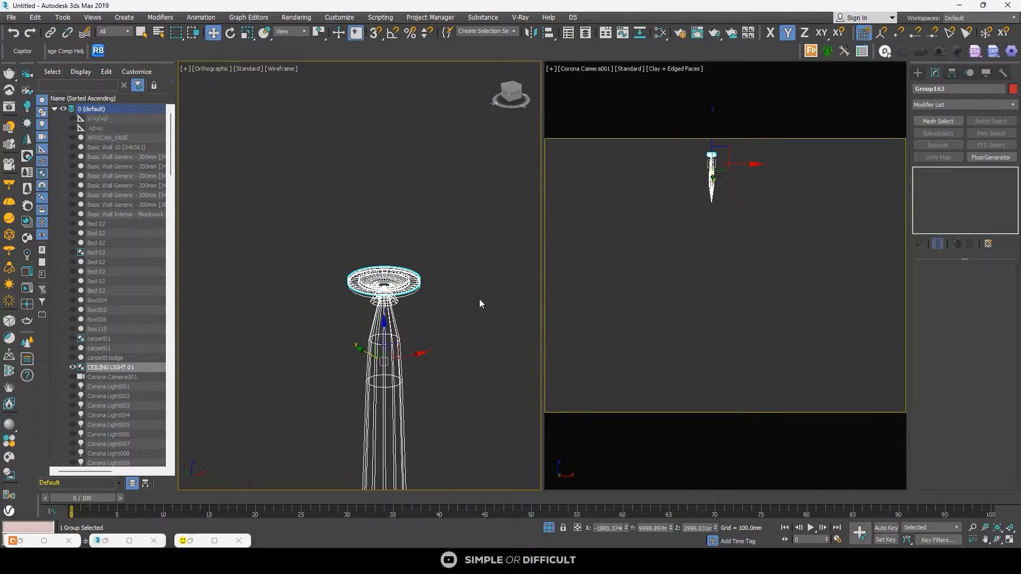
right_click(400, 285)
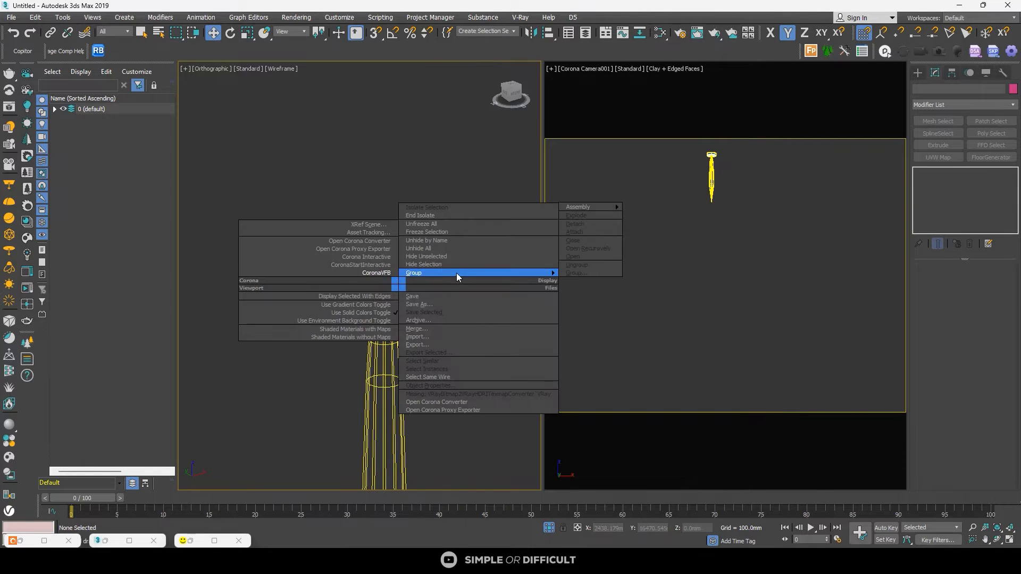
left_click(300, 154)
left_click(415, 277)
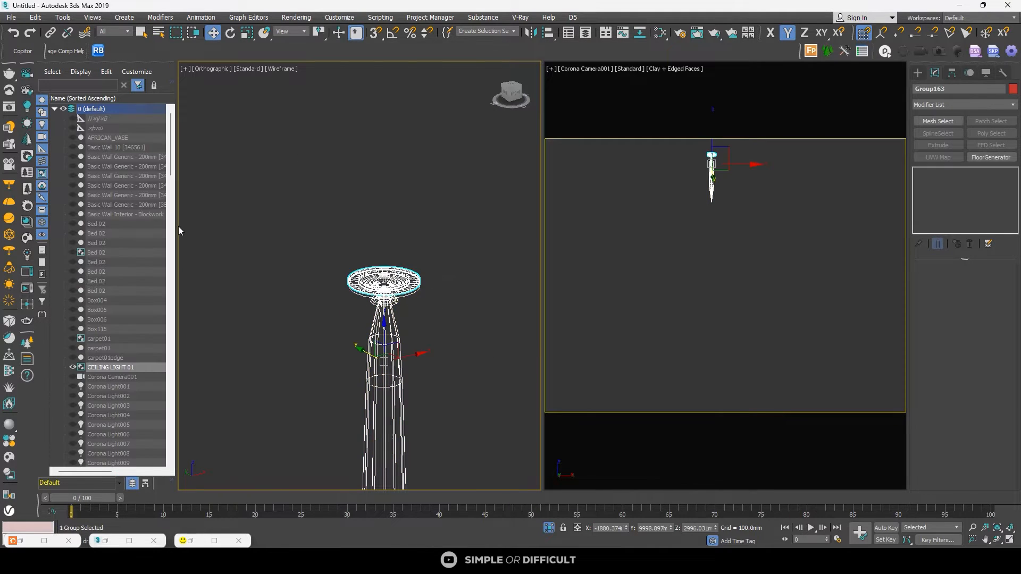
right_click(396, 269)
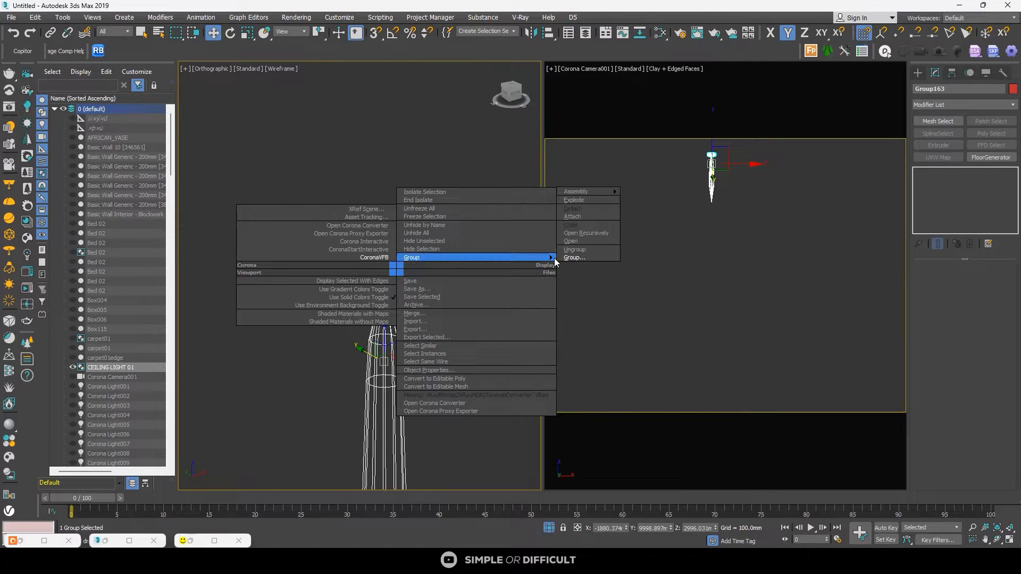
left_click(460, 192)
left_click(450, 174)
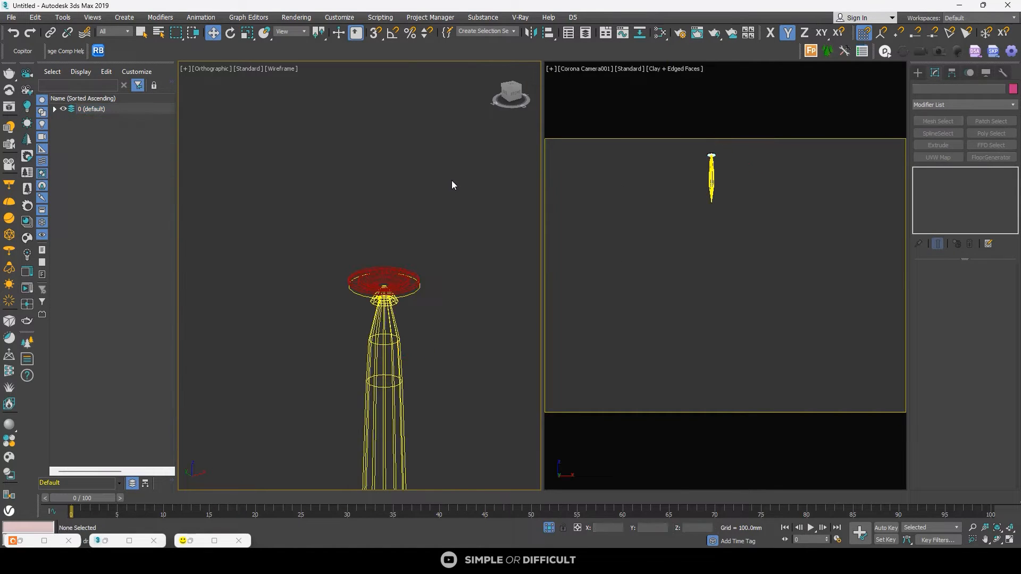
scroll(455, 191, "down", 3)
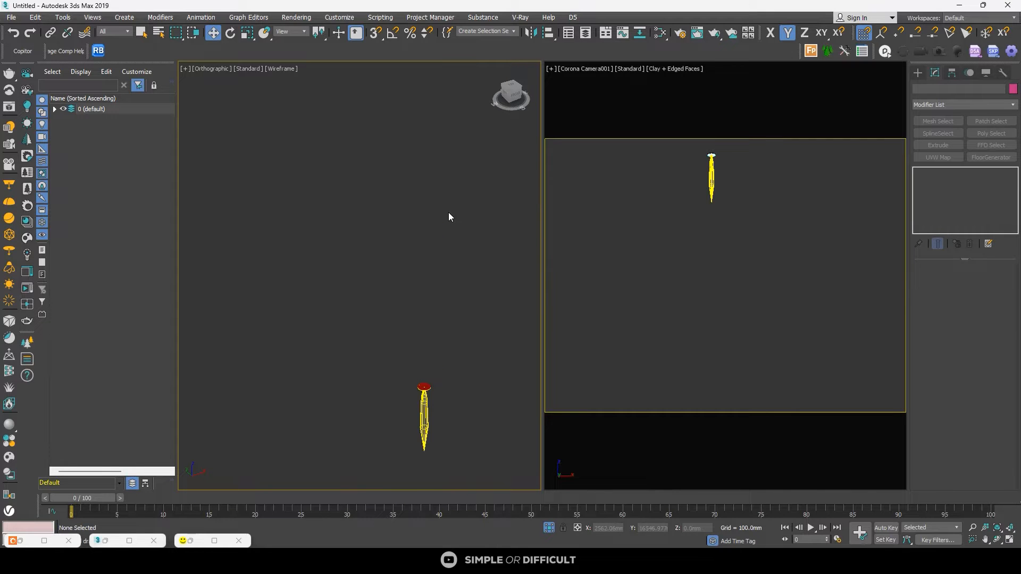
middle_click_drag(433, 392, 424, 250)
scroll(424, 251, "up", 5)
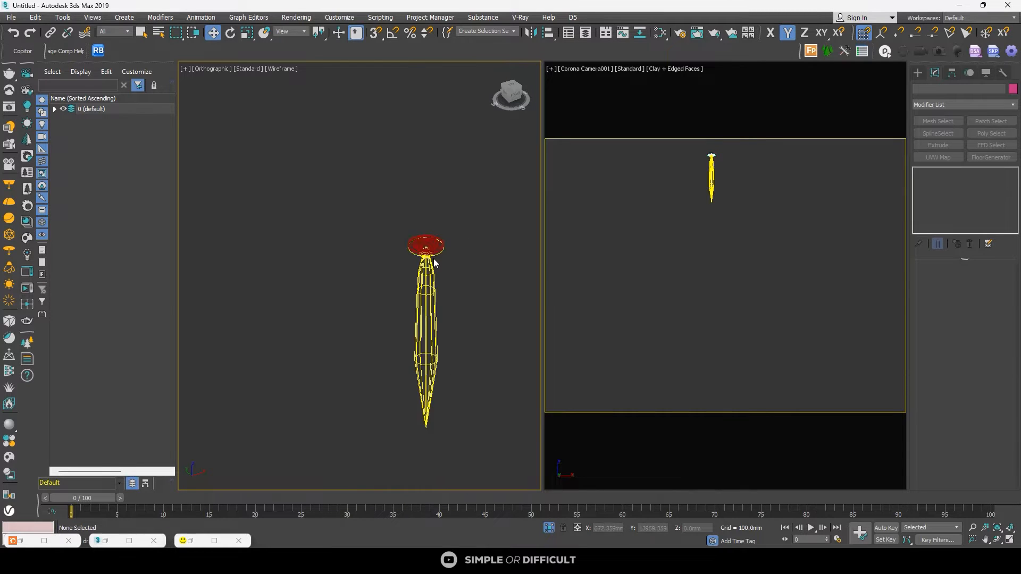
scroll(378, 218, "down", 4)
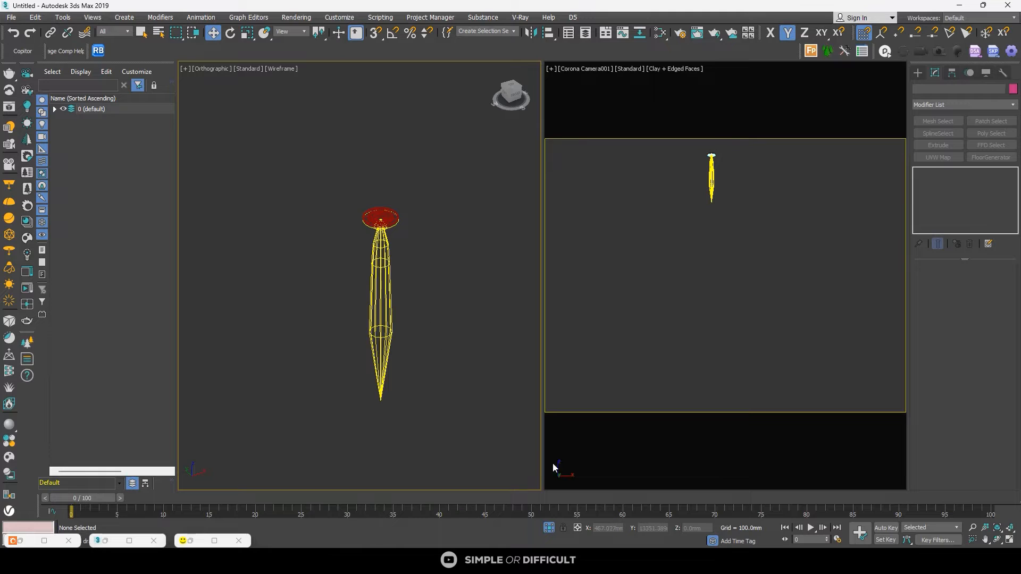
left_click(377, 217)
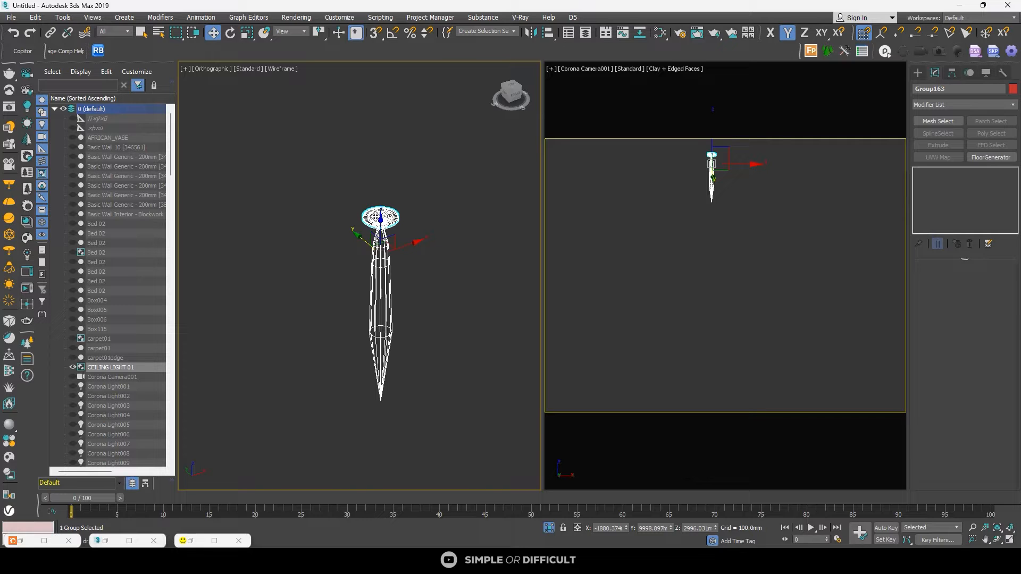
left_click(493, 180)
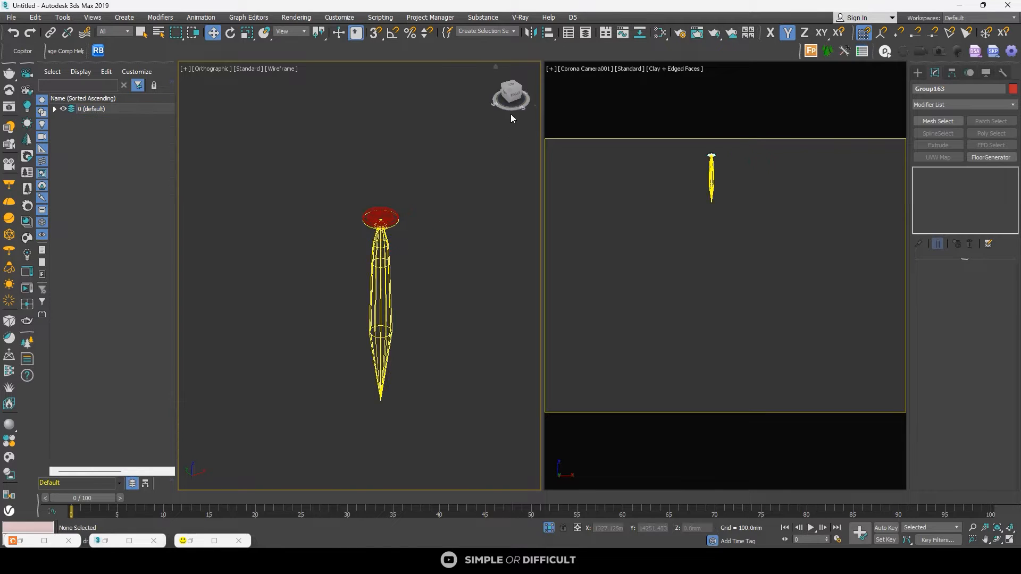
Step: Show the ceiling light from the front and end the isolation so the whole bedroom is displayed around it
left_click(511, 99)
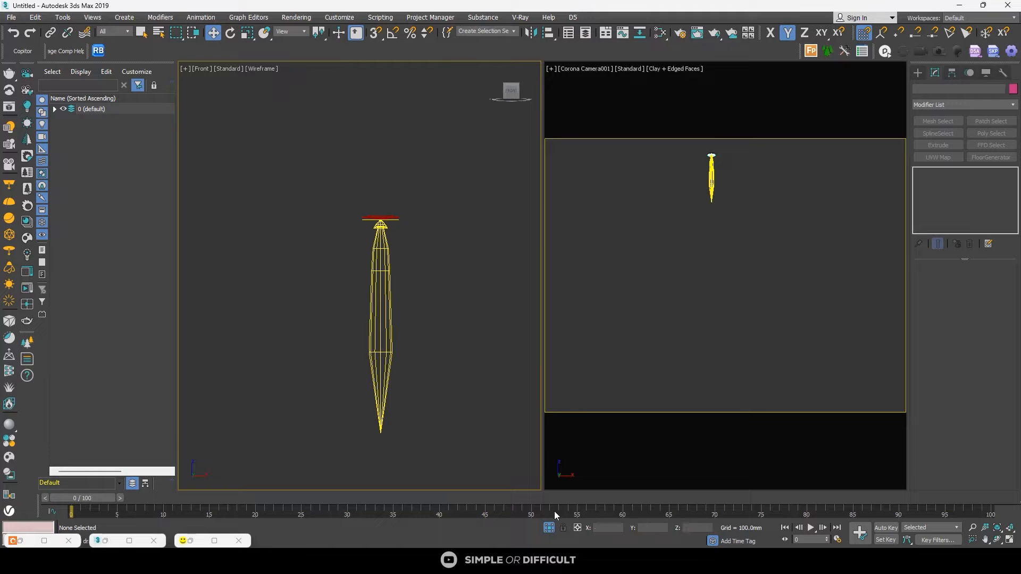
left_click(550, 527)
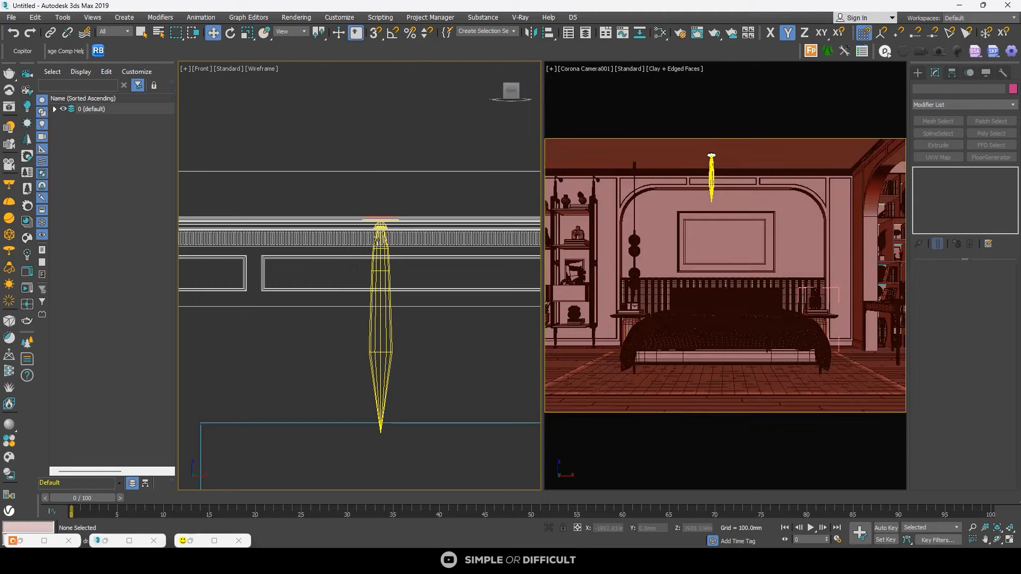
scroll(376, 240, "up", 3)
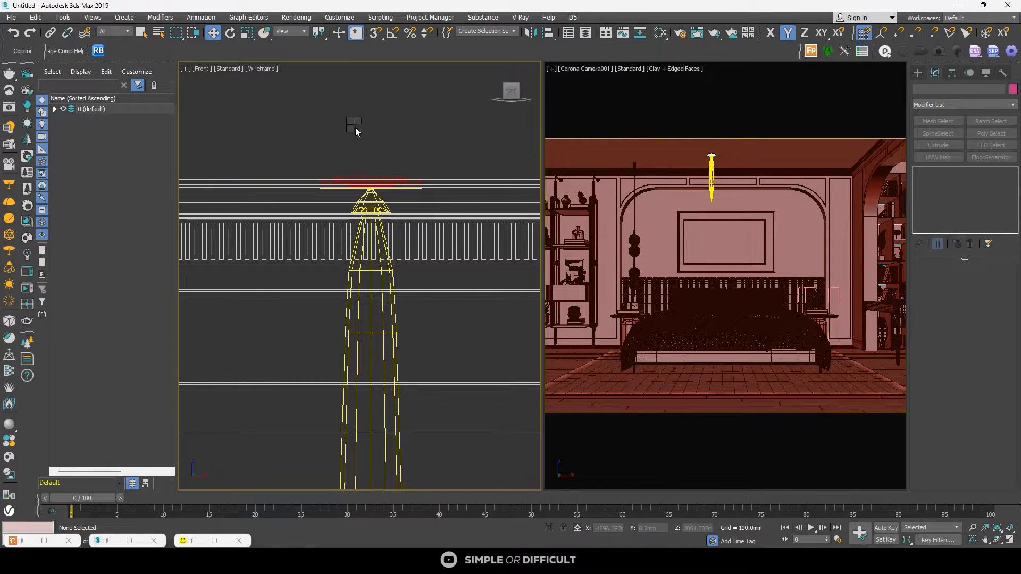
Step: Bring up the Corona frame buffer and start an interactive render of the bedroom camera
right_click(353, 129)
left_click(422, 106)
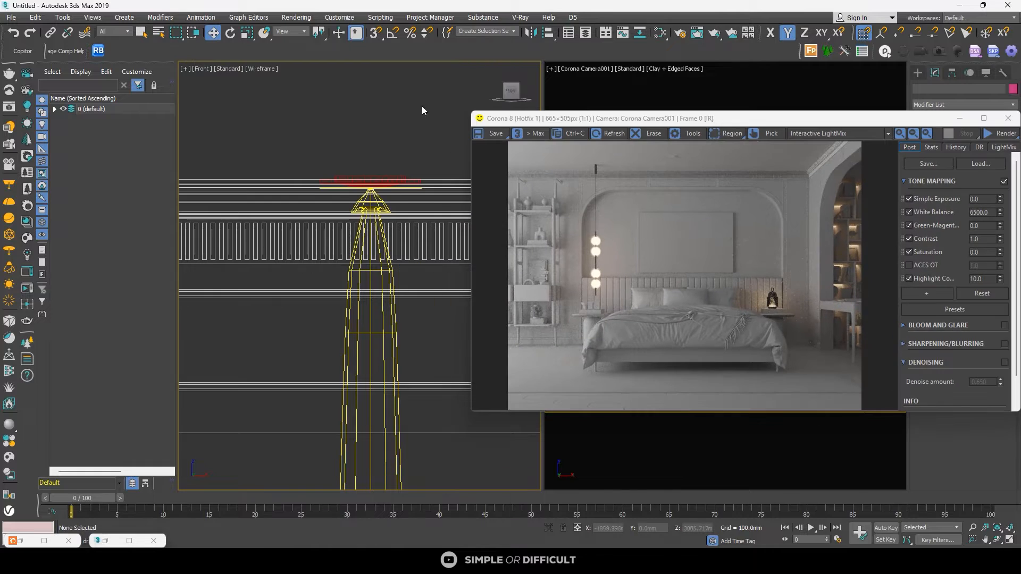
left_click(996, 139)
left_click(1000, 146)
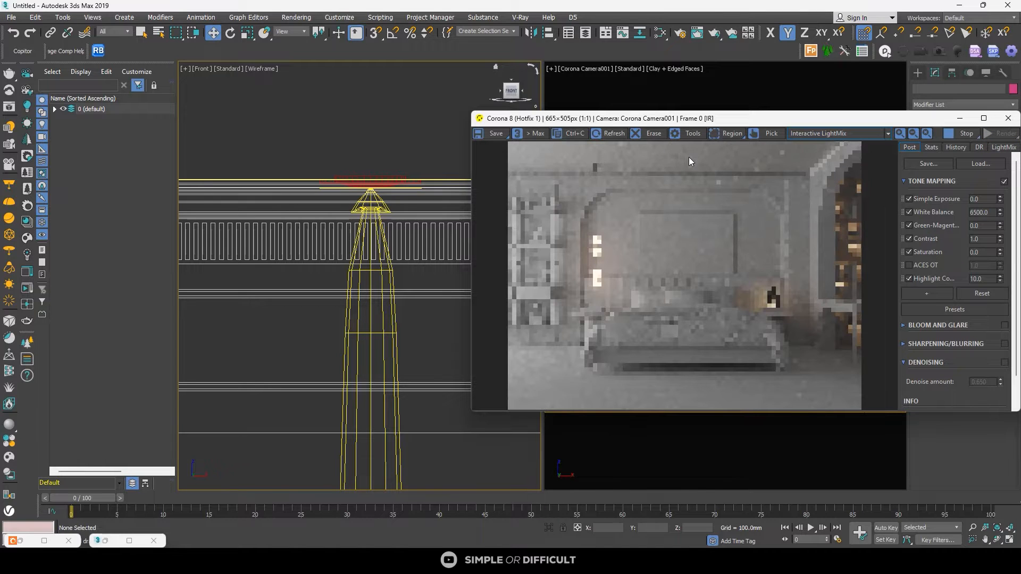
Step: Examine the ceiling light and its effect on the wall and bed in the interactive render
scroll(669, 267, "up", 2)
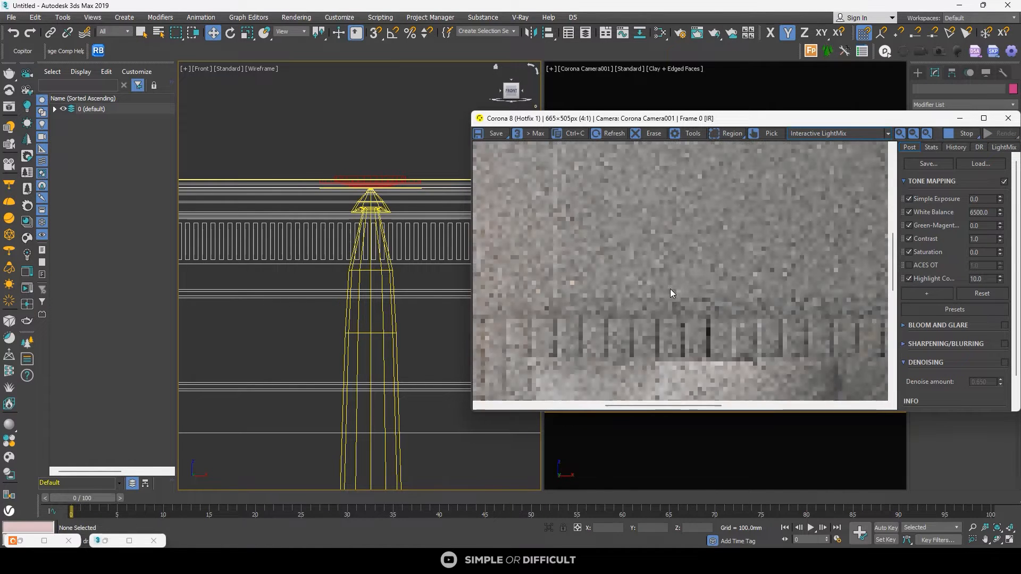
scroll(689, 291, "down", 2)
scroll(671, 314, "up", 2)
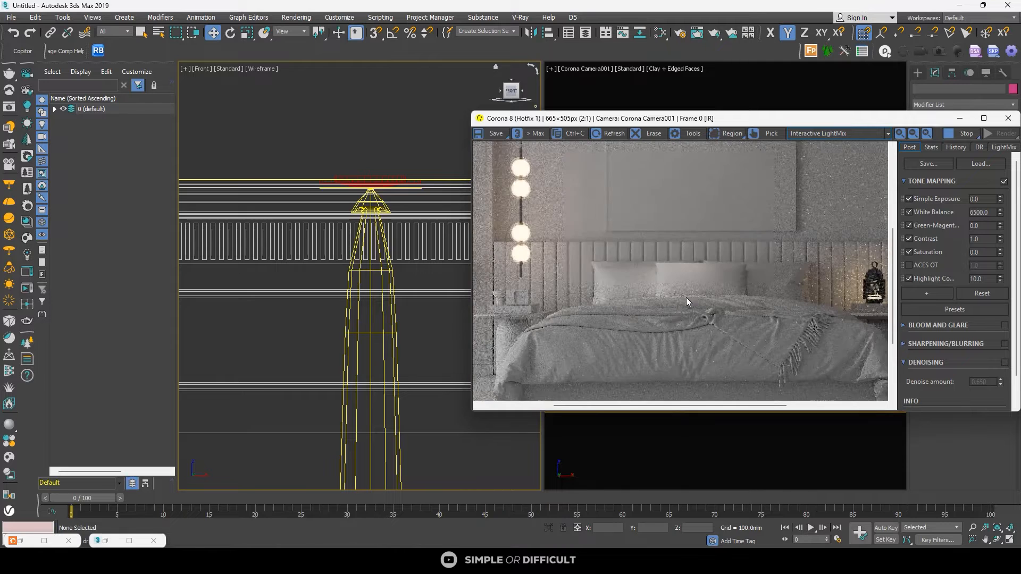
scroll(656, 282, "down", 1)
scroll(656, 281, "down", 1)
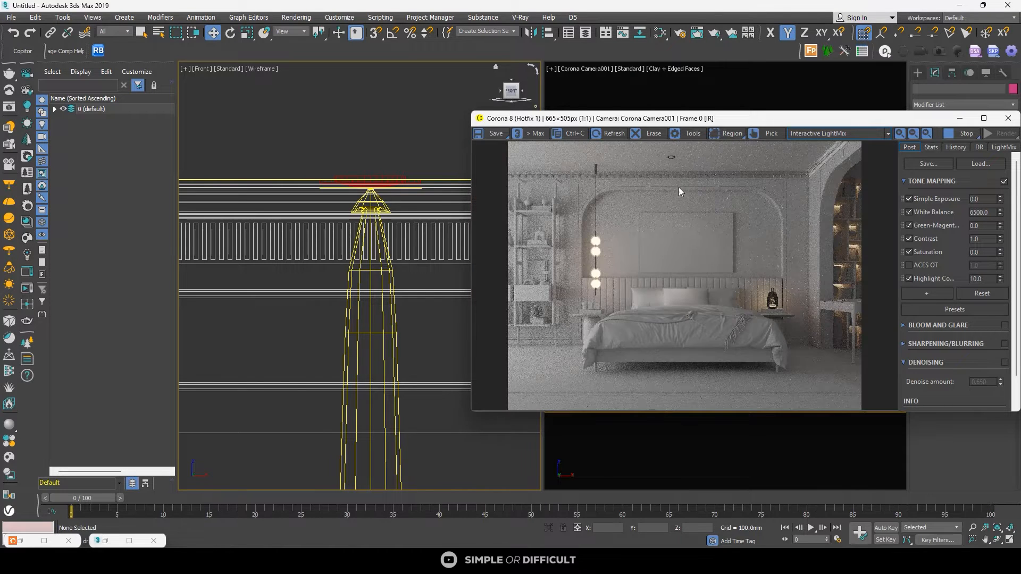
scroll(672, 152, "up", 5)
scroll(671, 193, "down", 5)
Step: Open the ceiling light's outer group and the nested CEILING LIGHT 01 group to reach the individual parts
left_click(373, 178)
right_click(375, 169)
left_click(561, 145)
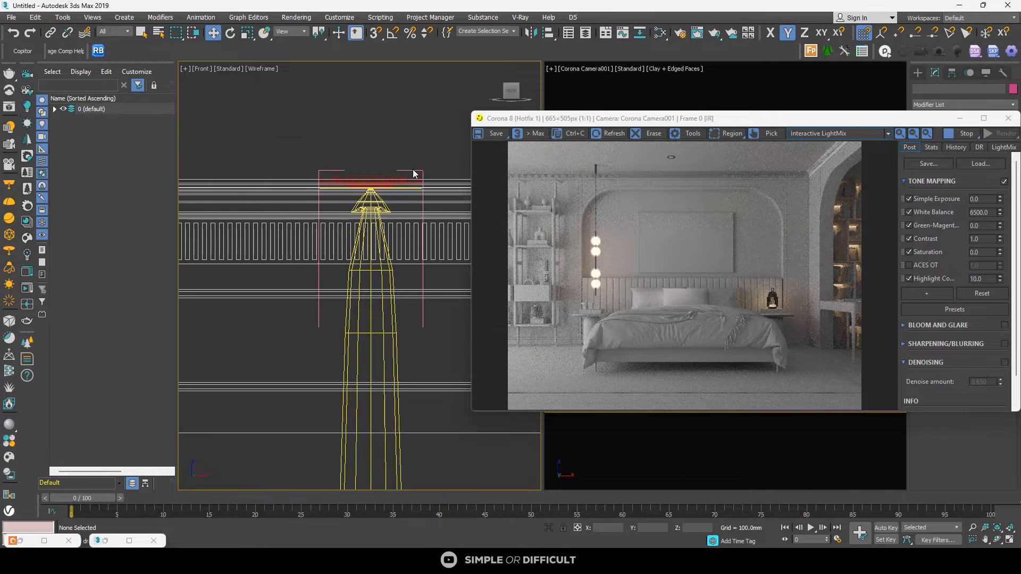
scroll(370, 188, "up", 5)
scroll(322, 175, "up", 3)
left_click(322, 174)
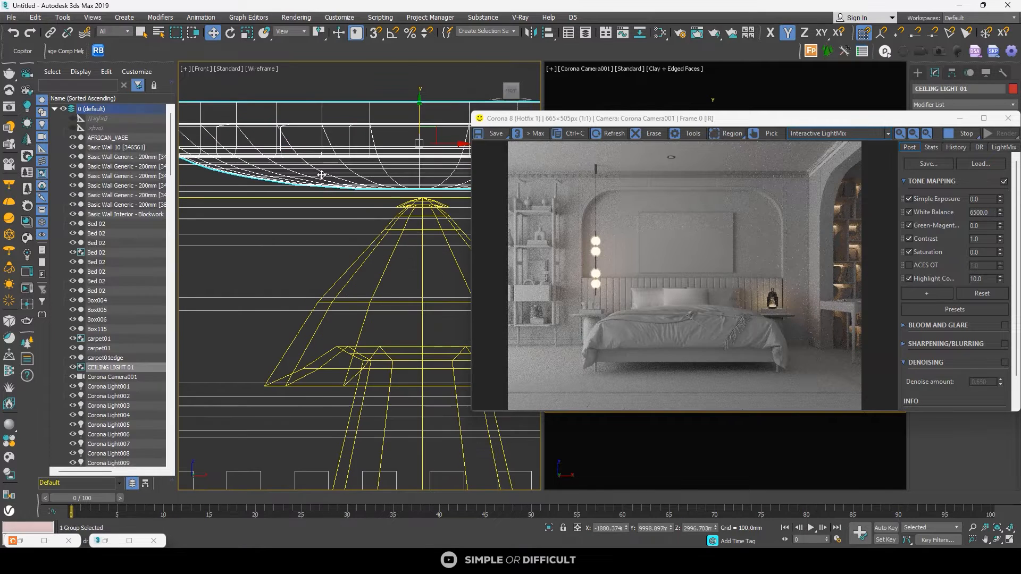
scroll(321, 174, "down", 4)
middle_click_drag(330, 189, 374, 180, "alt")
right_click(307, 165)
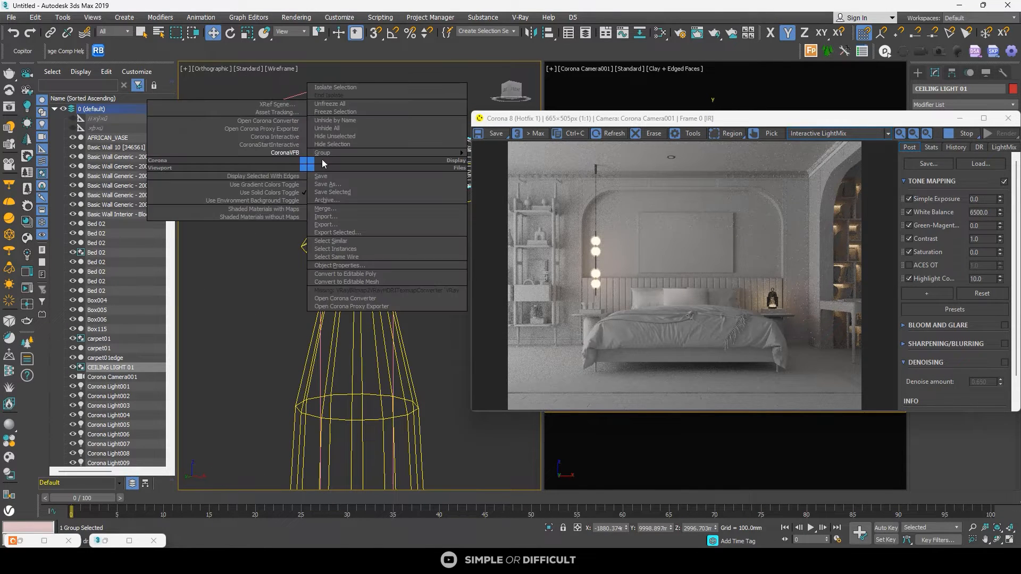
mouse_move(452, 153)
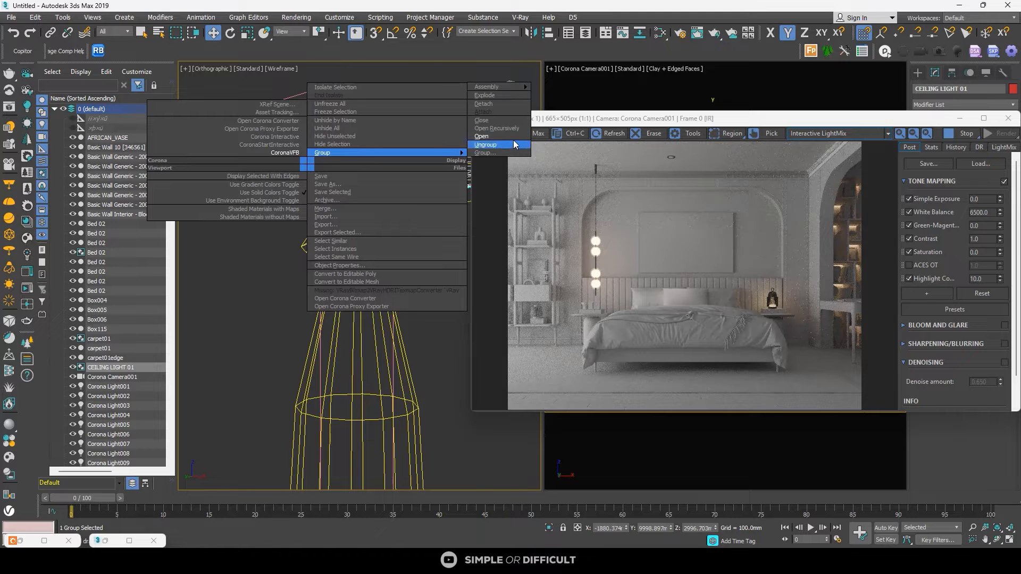
left_click(487, 146)
Step: Assign the existing CoronaLightMtl material, Material #66, to the ceiling light's inner diffuser and keep the render visible beside the material editor
left_click(311, 172)
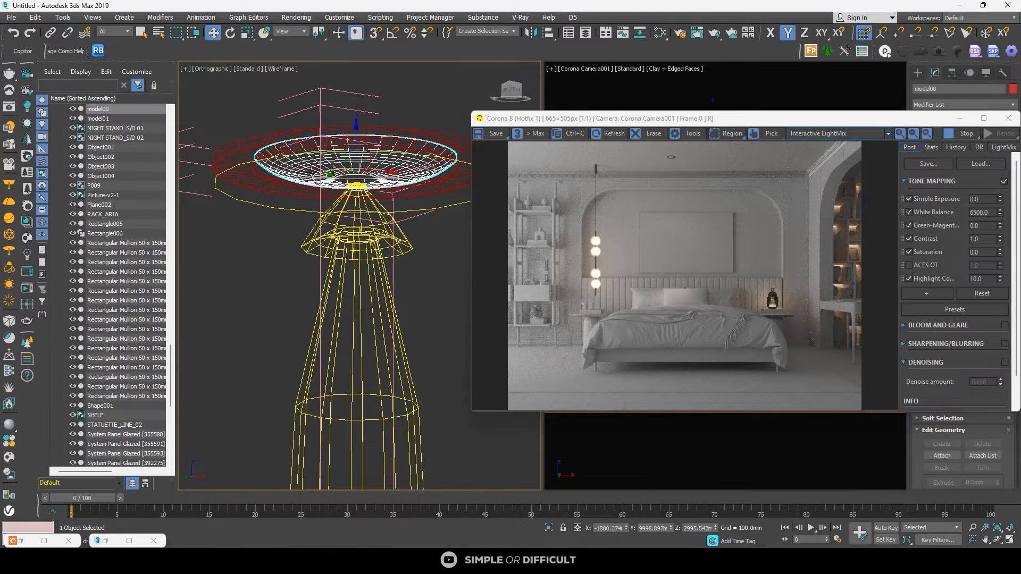
left_click(661, 32)
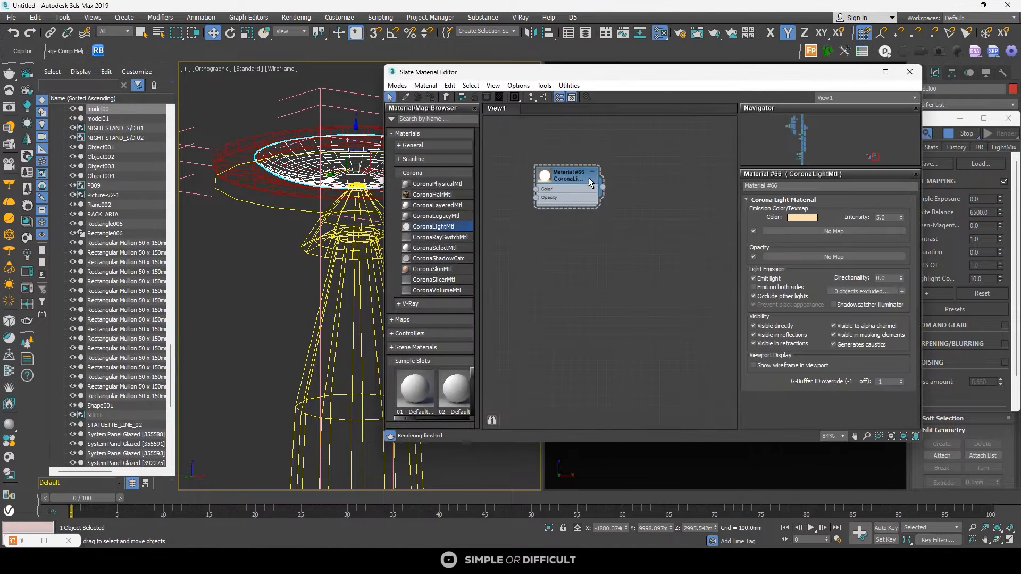
left_click(432, 98)
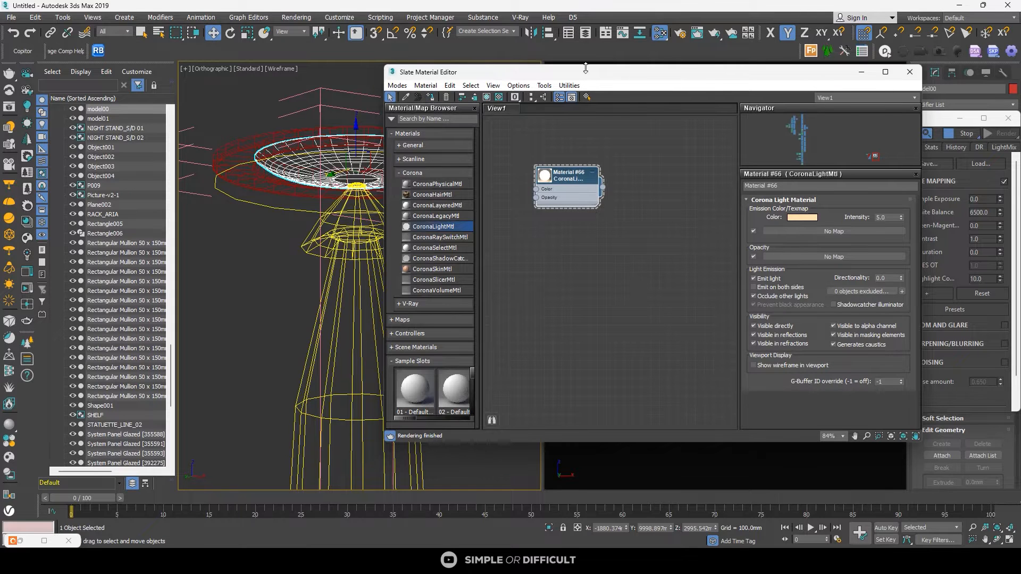
left_click_drag(610, 76, 220, 33)
Step: Inspect the ceiling light's diffuser up close in the interactive render, and close the material editor
scroll(679, 151, "up", 4)
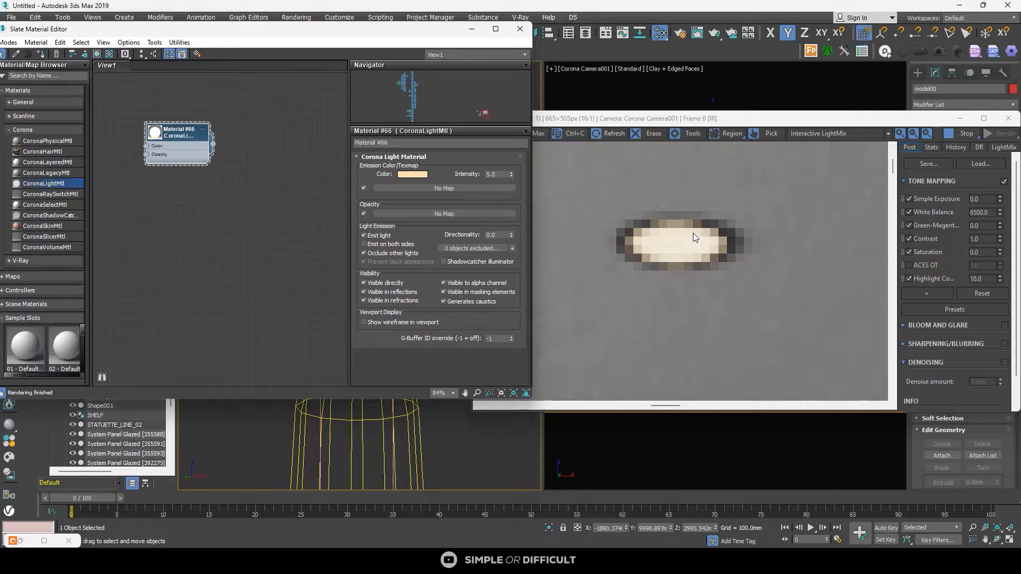
scroll(693, 234, "down", 4)
scroll(674, 161, "up", 2)
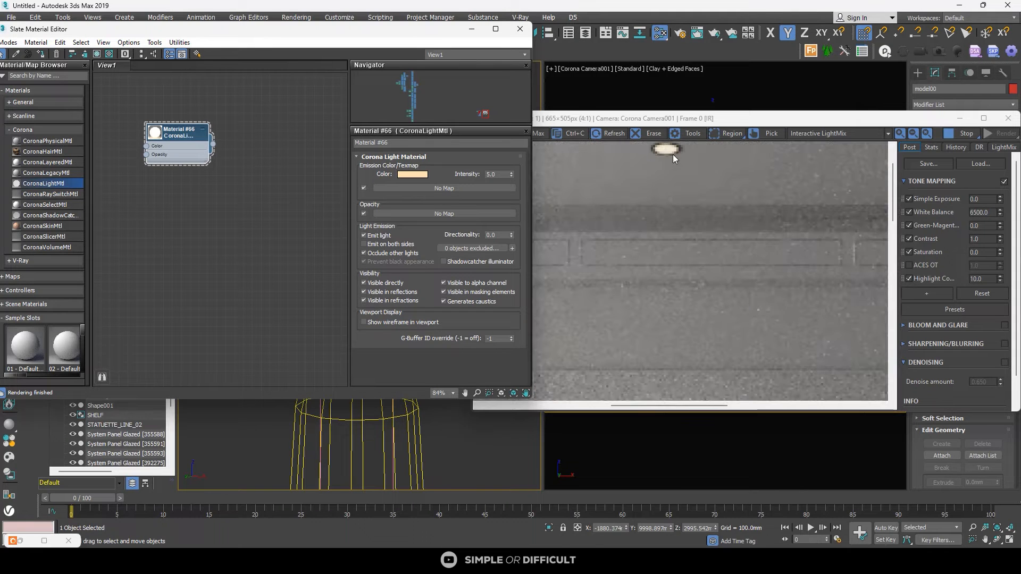
scroll(673, 155, "down", 2)
scroll(671, 155, "up", 2)
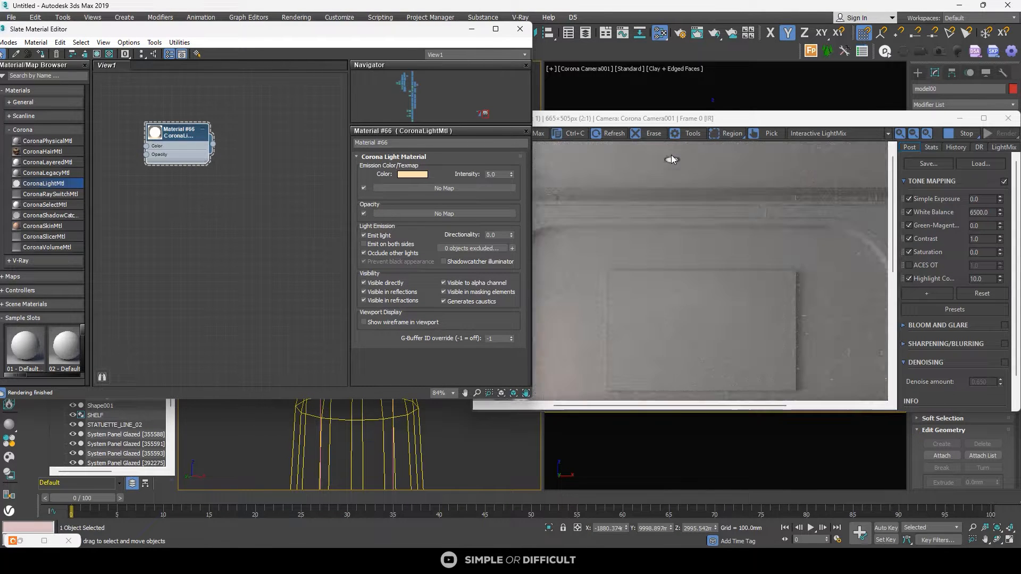
scroll(672, 219, "down", 2)
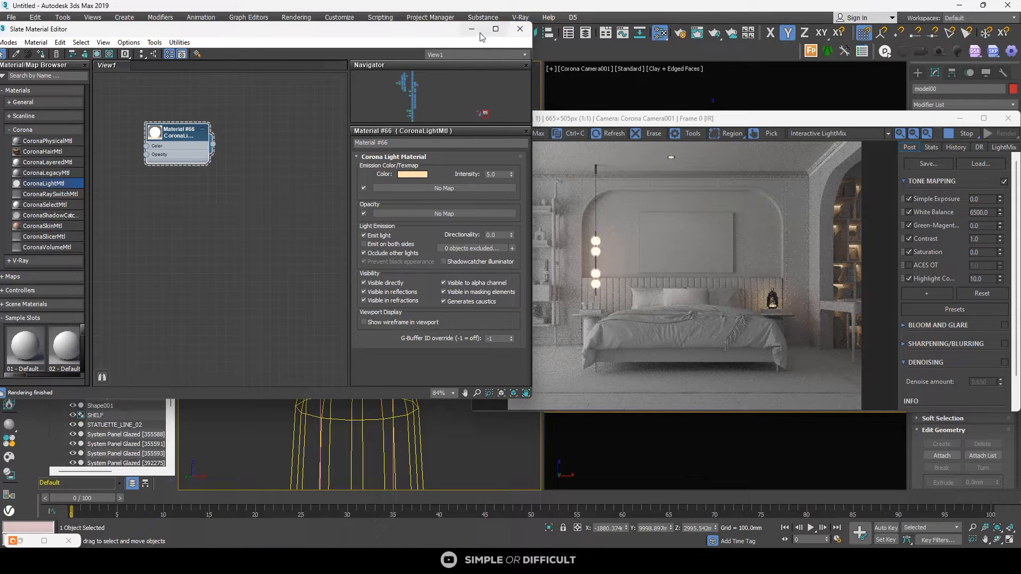
left_click(519, 30)
Step: Close the nested CEILING LIGHT 01 group and the outer group that also holds the Corona light
right_click(340, 169)
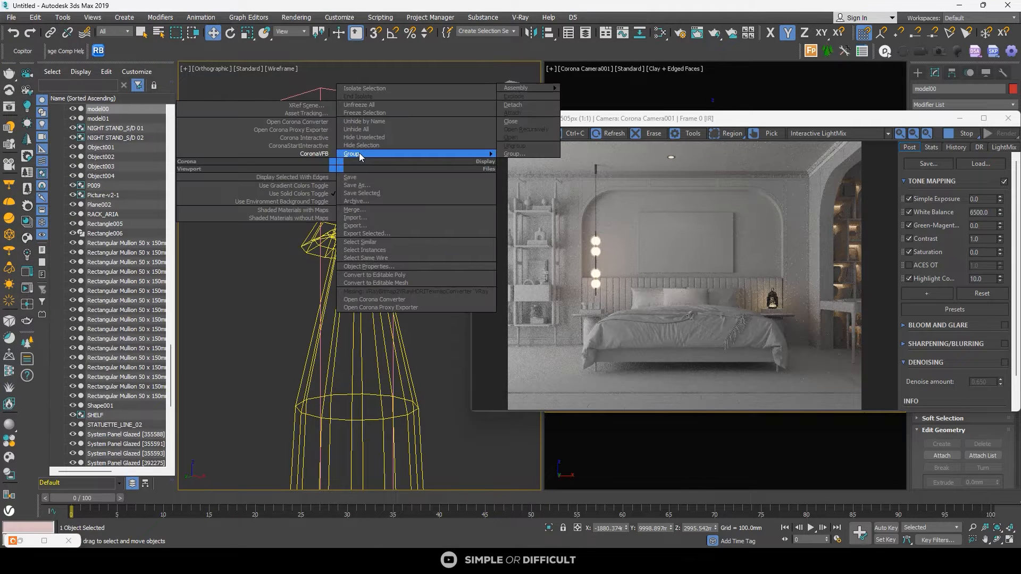
mouse_move(479, 154)
left_click(531, 125)
scroll(359, 277, "down", 5)
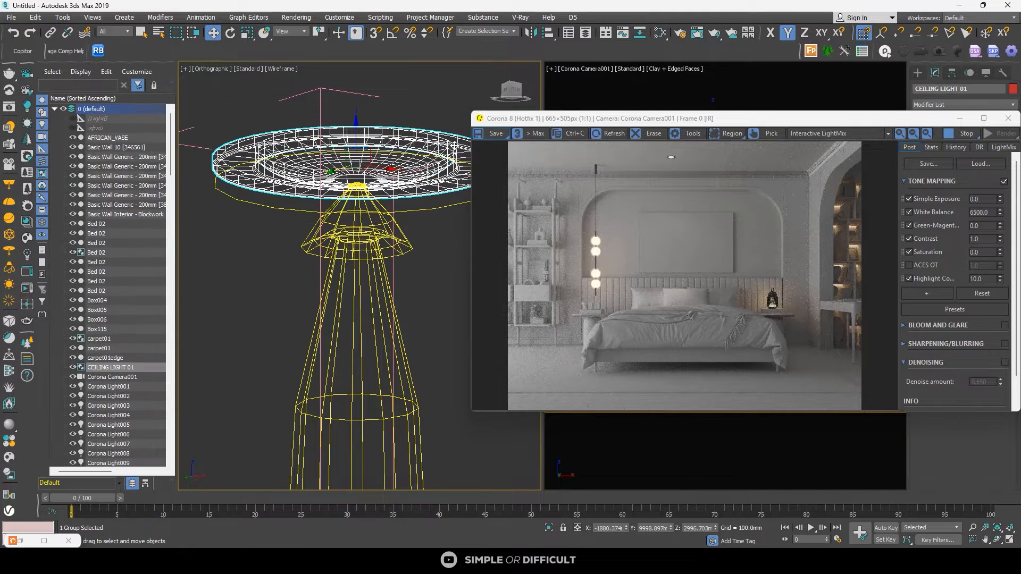
right_click(367, 168)
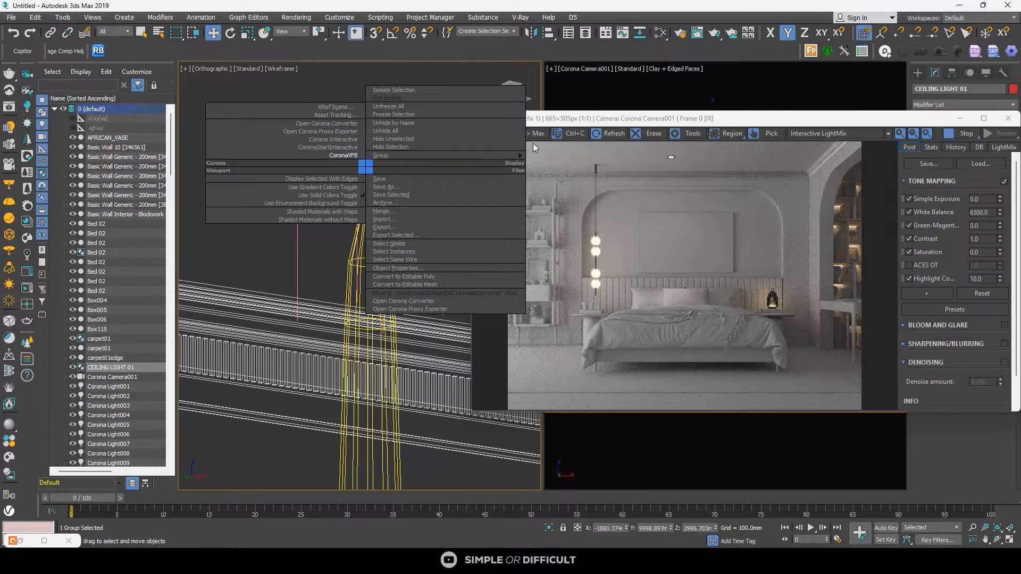
mouse_move(478, 156)
left_click(563, 130)
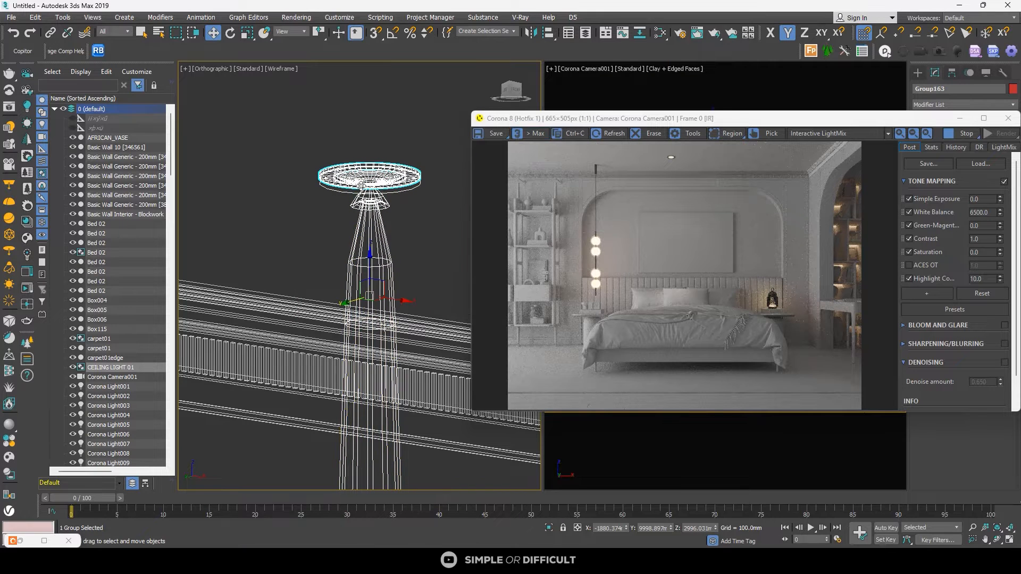
Step: From the top view, make one instanced copy of the ceiling light about 141 mm beside the original along the X axis
key("t")
scroll(360, 230, "down", 4)
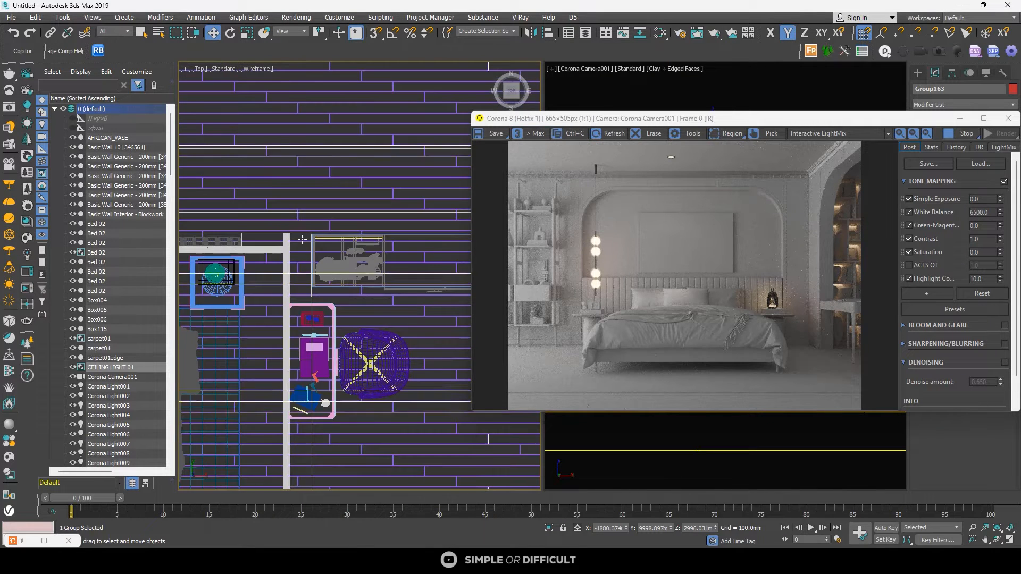
scroll(302, 239, "down", 5)
scroll(263, 237, "up", 4)
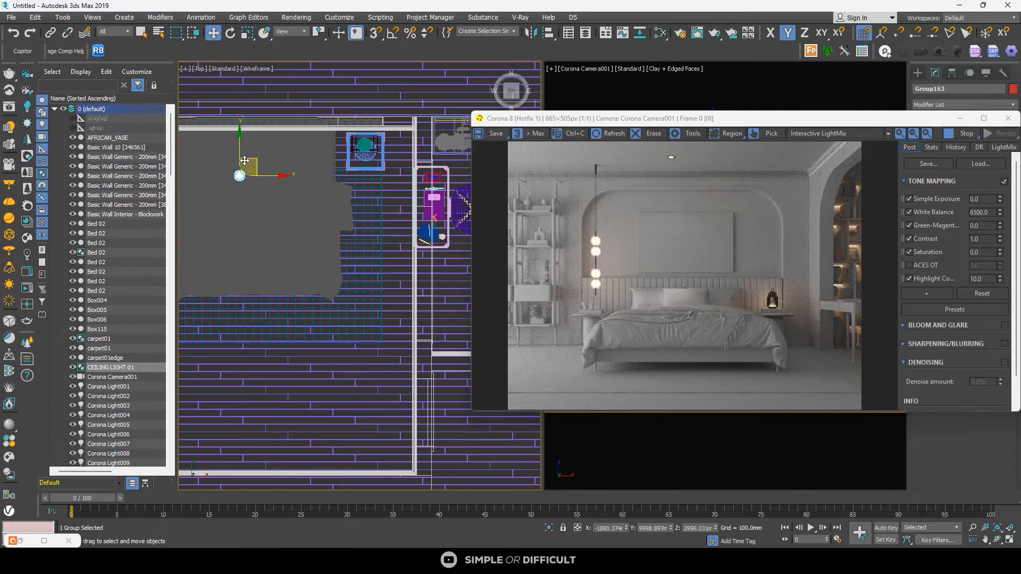
scroll(255, 205, "up", 5)
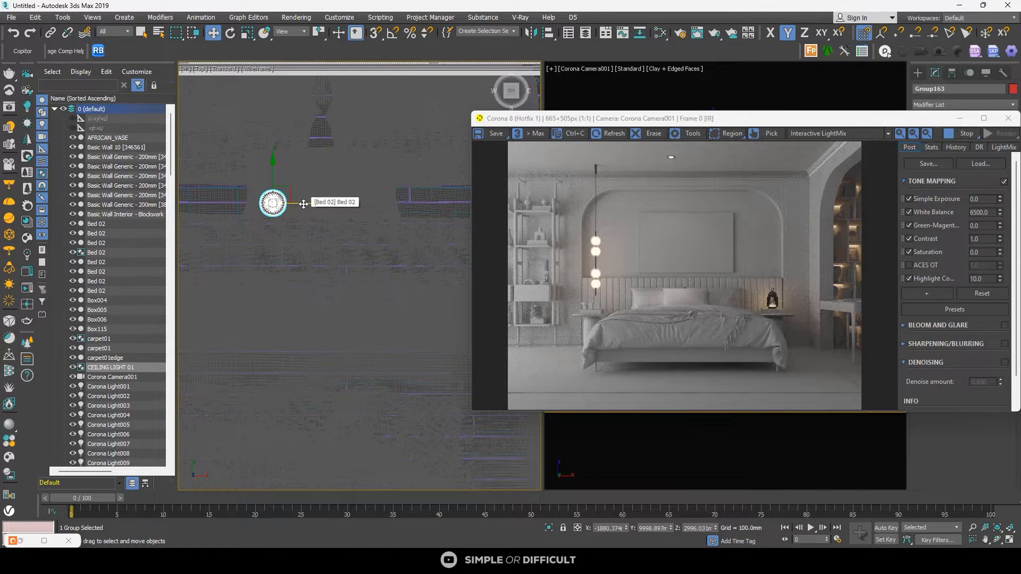
left_click_drag(303, 204, 327, 206, "shift")
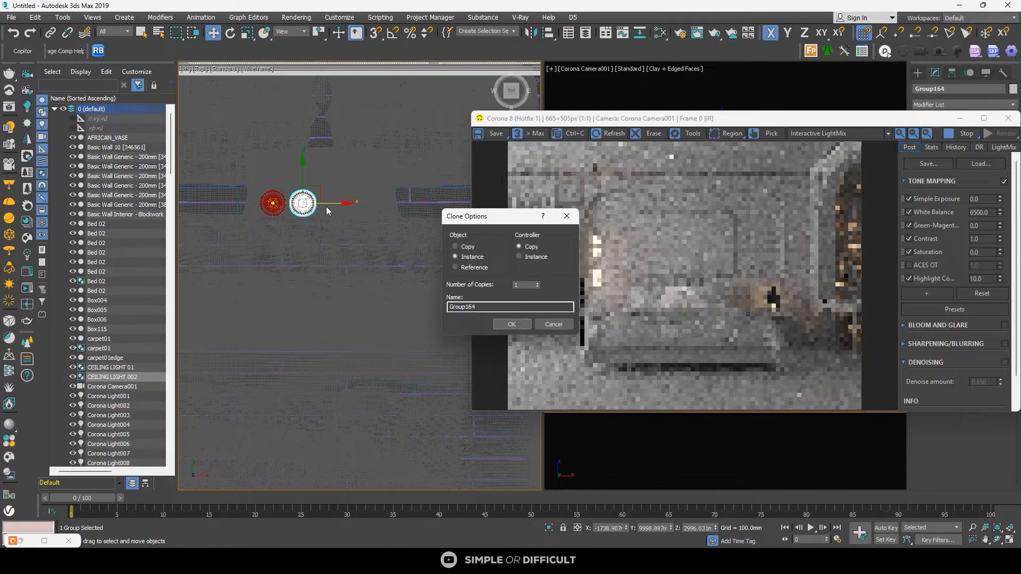
left_click(510, 324)
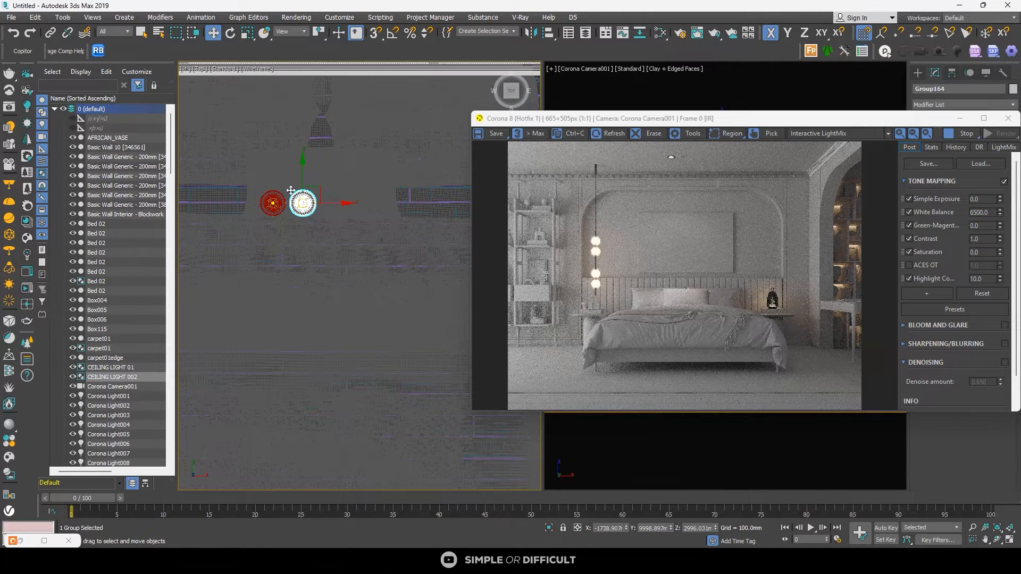
Step: Compare the original ceiling light and its copy up close in the top view and in the interactive render
scroll(287, 188, "up", 3)
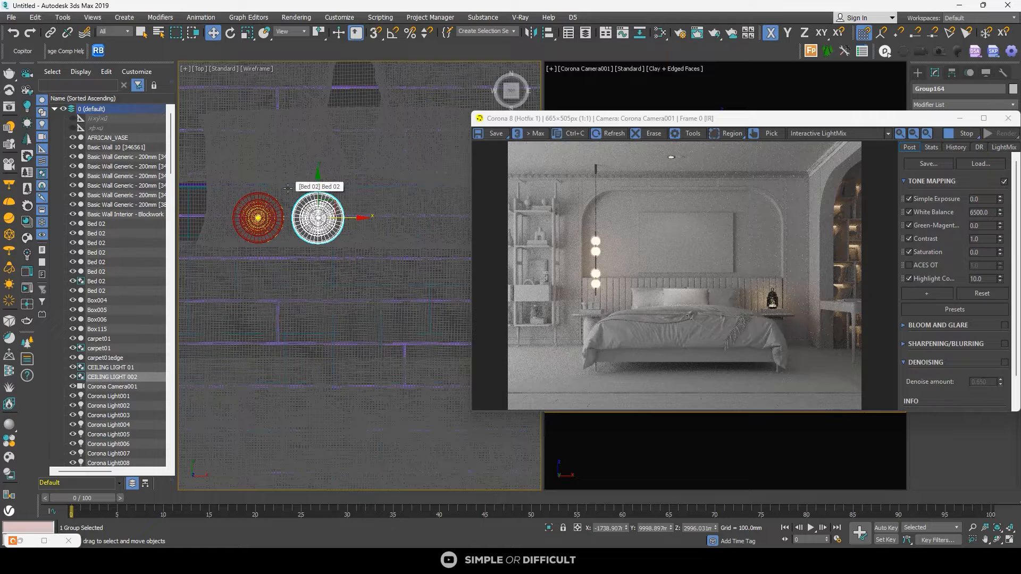
scroll(251, 220, "up", 4)
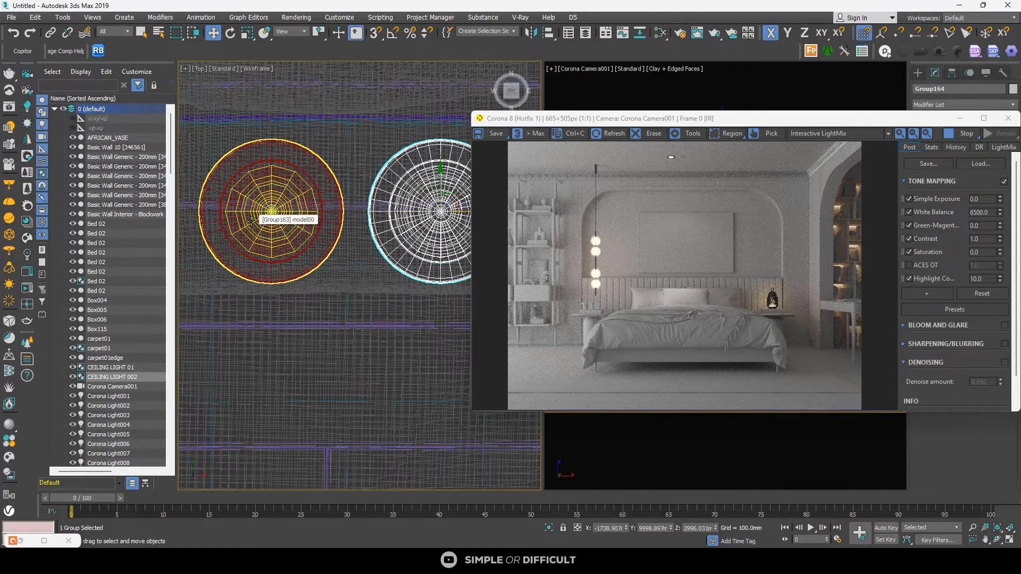
scroll(684, 158, "up", 2)
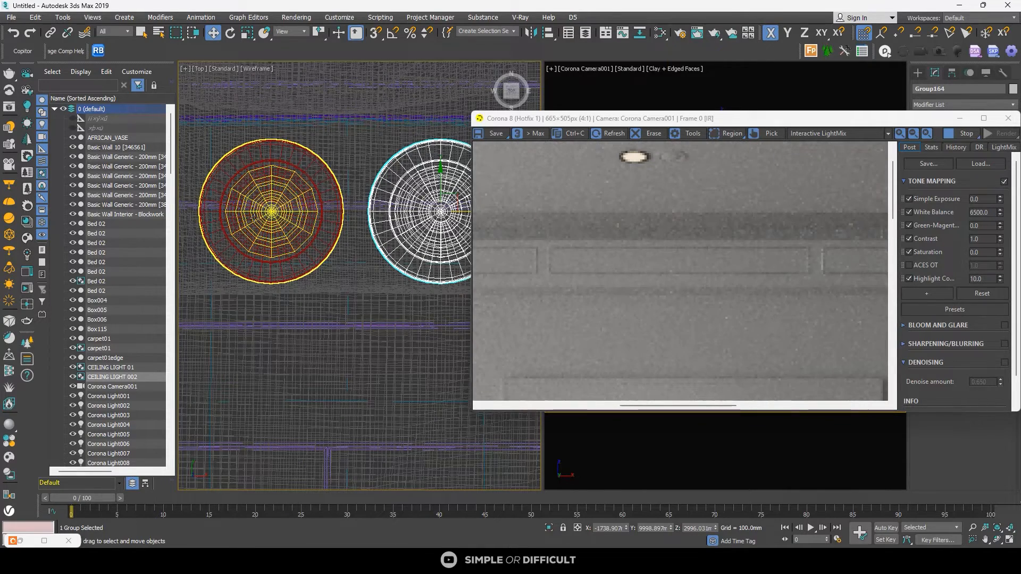
scroll(255, 217, "down", 4)
scroll(272, 215, "down", 3)
scroll(288, 206, "up", 3)
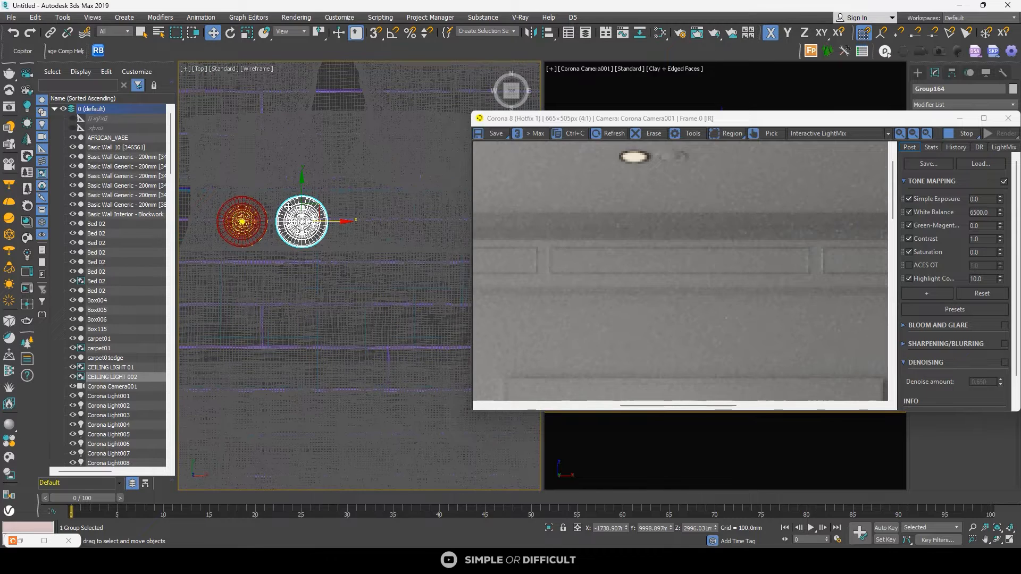
scroll(642, 210, "down", 2)
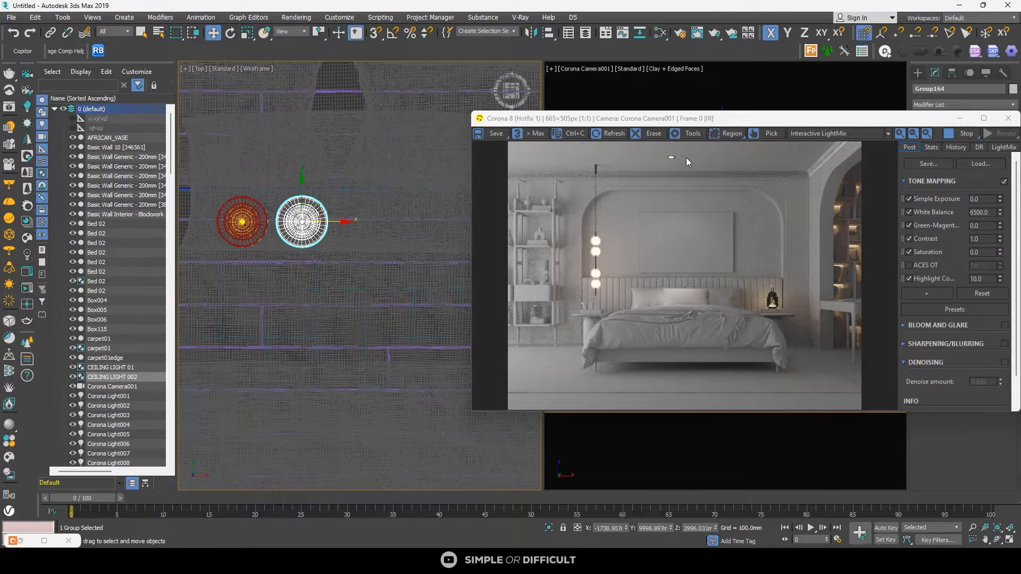
scroll(685, 156, "up", 3)
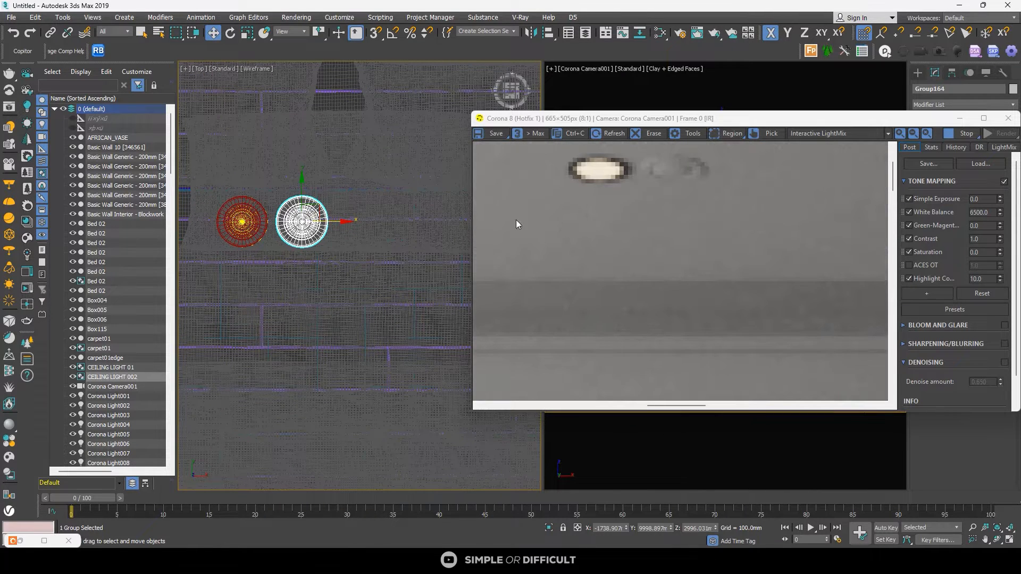
scroll(640, 274, "down", 3)
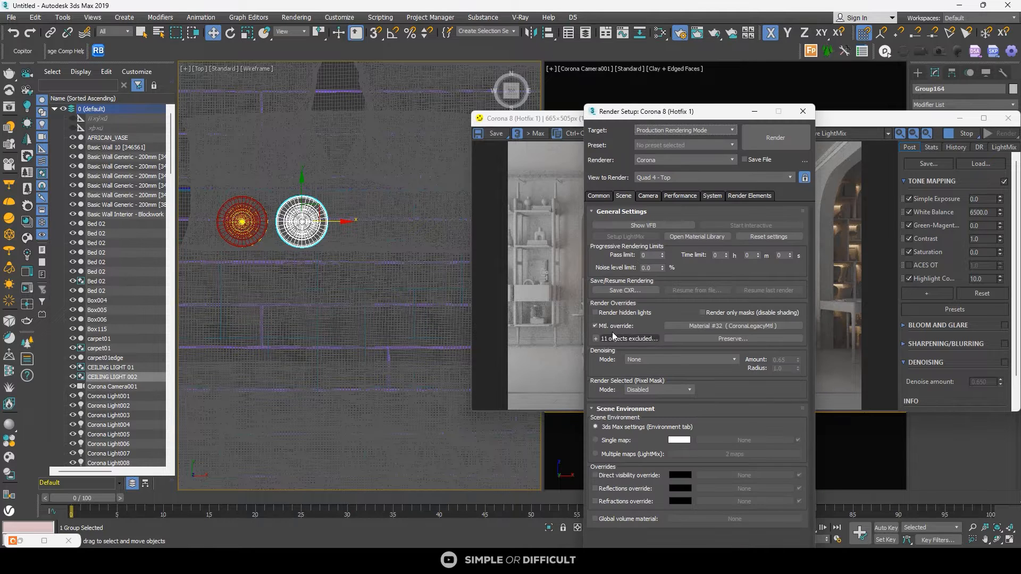
Step: Add the copied ceiling light to the material override exclusions, check it in the render, and minimize the render settings
left_click(595, 338)
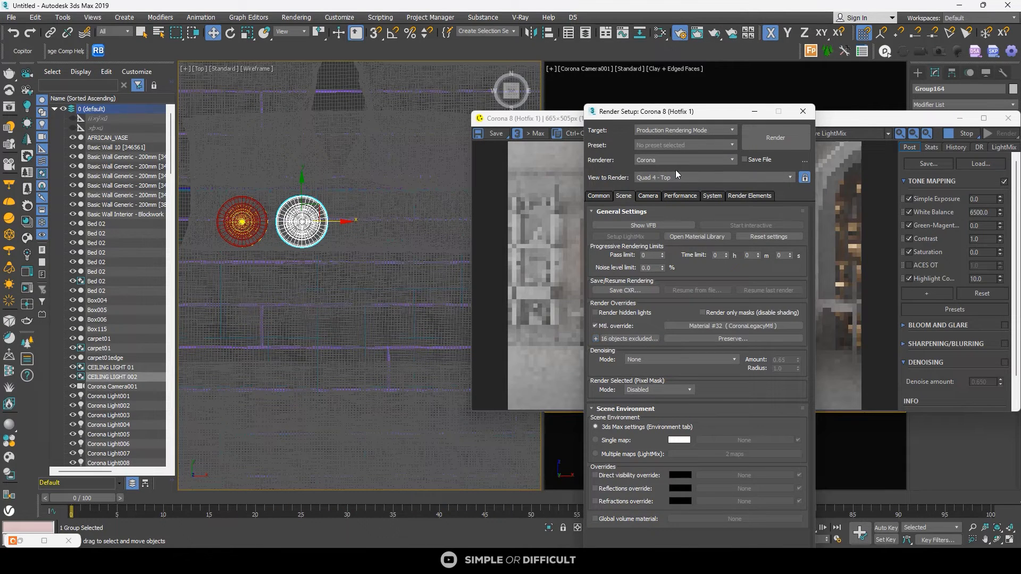
left_click_drag(691, 114, 436, 120)
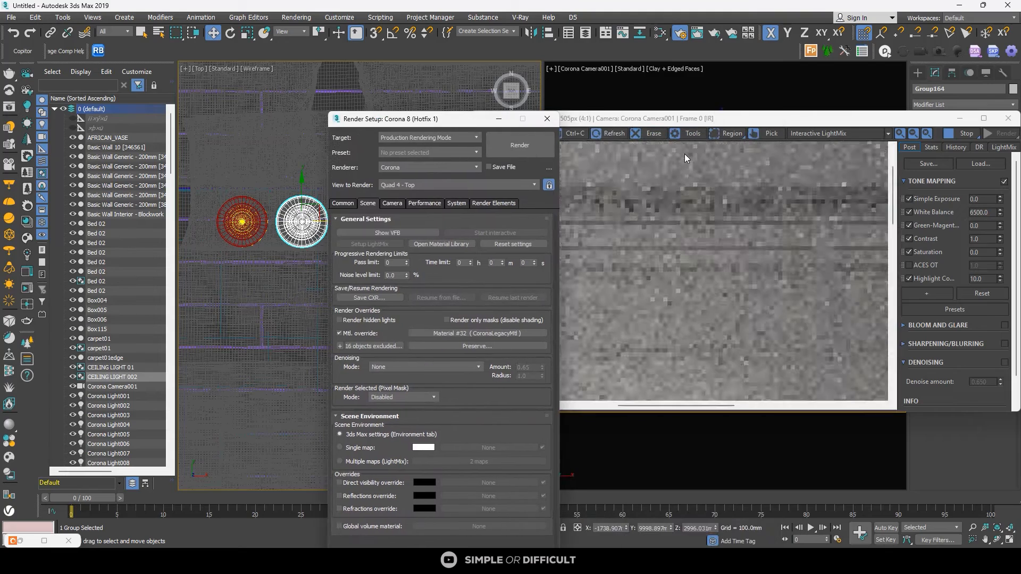
left_click(684, 155)
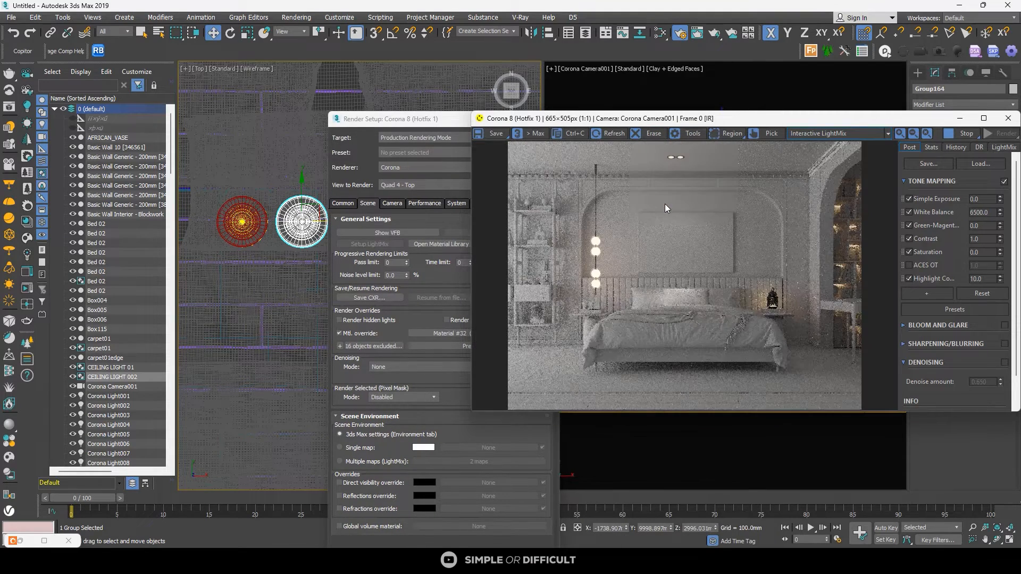
key("z")
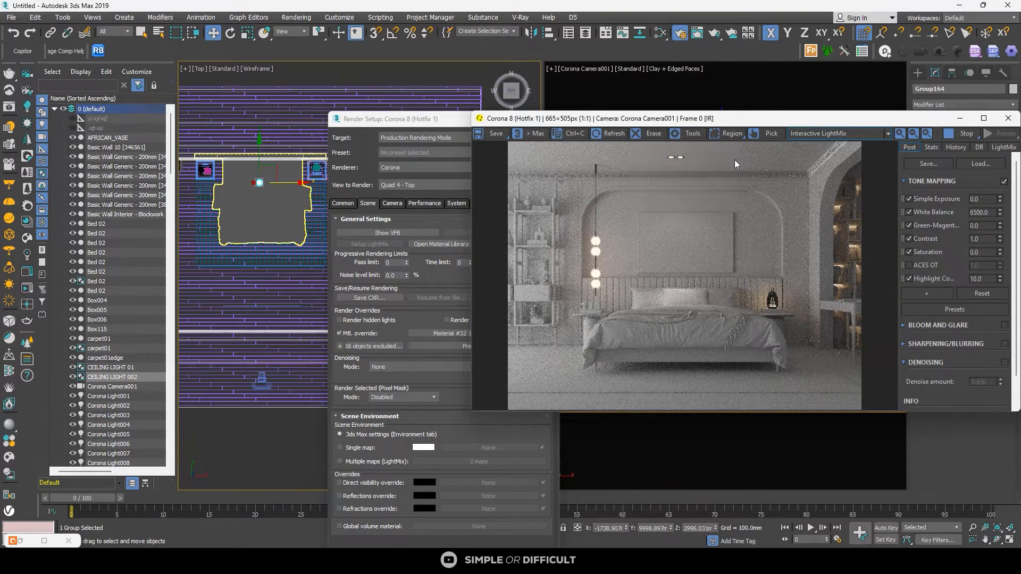
left_click(417, 124)
left_click(500, 121)
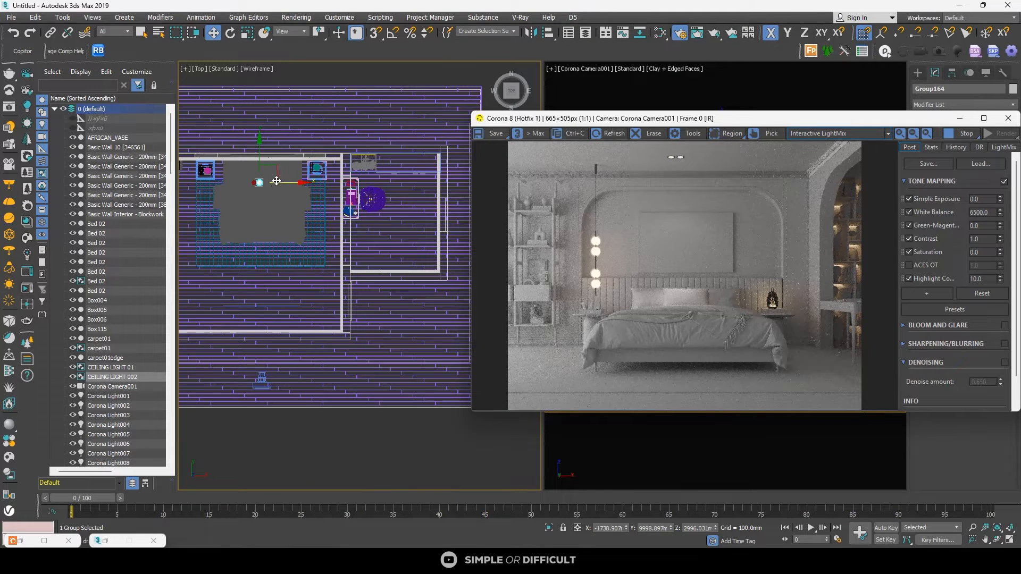
Step: Place two instanced copies of the ceiling light along the headboard wall, one near each nightstand
left_click_drag(277, 181, 341, 158)
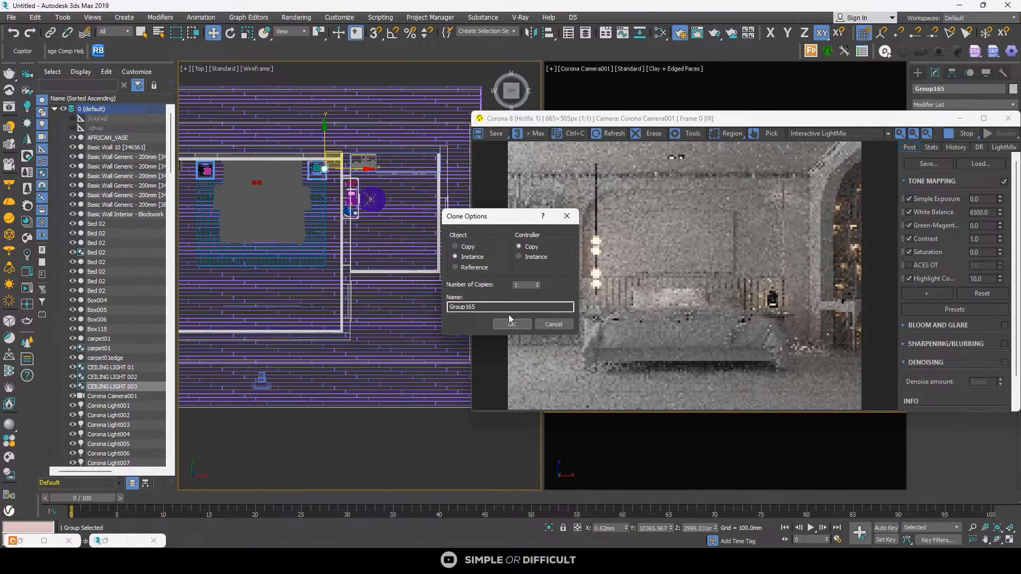
left_click(511, 324)
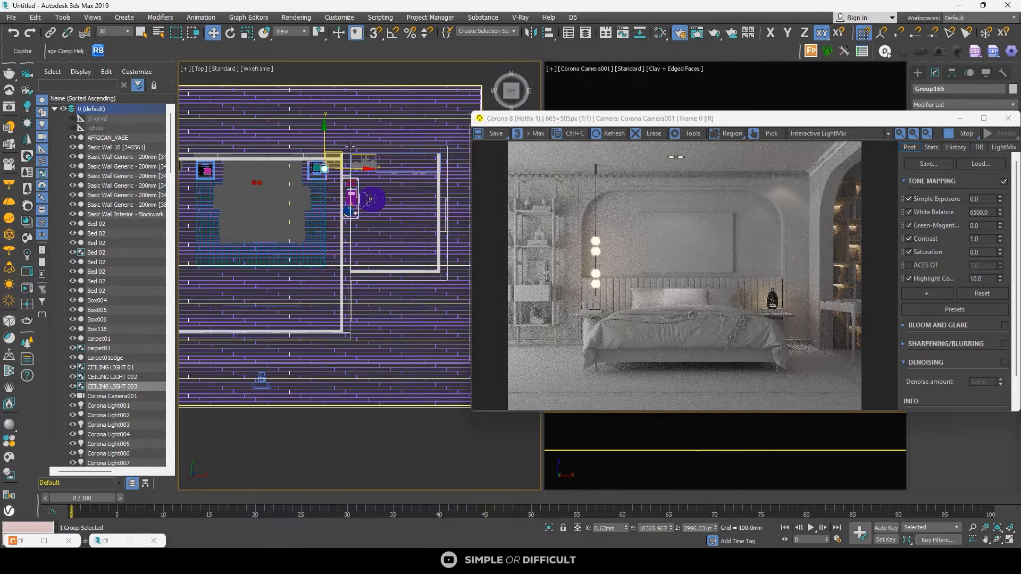
scroll(393, 163, "down", 2)
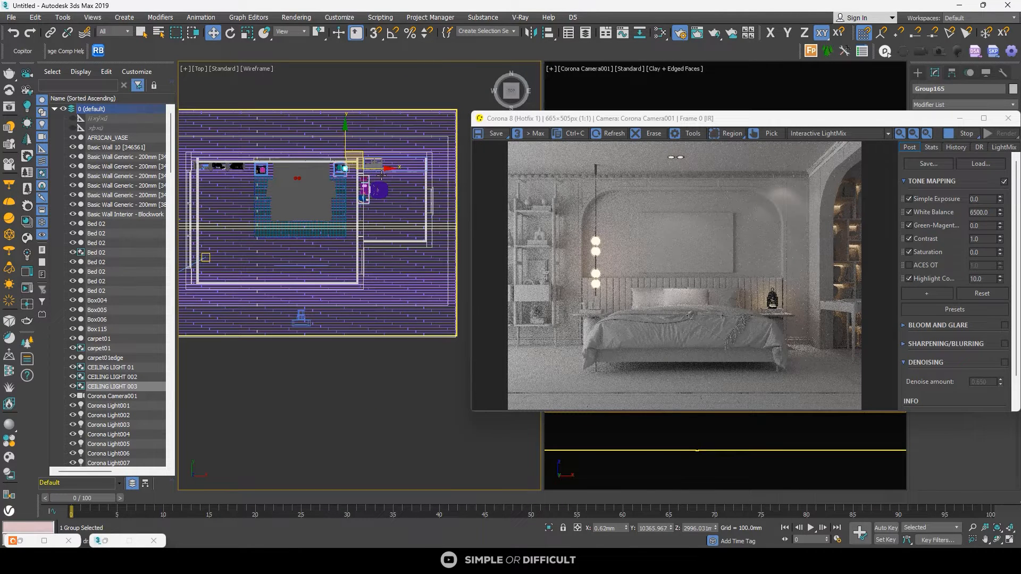
left_click_drag(373, 170, 279, 166)
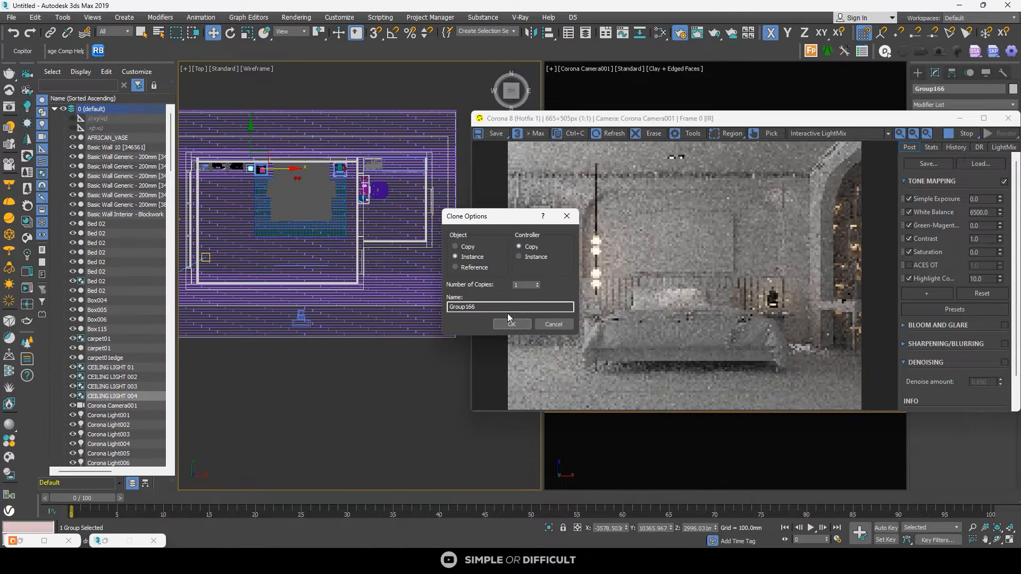
left_click(508, 321)
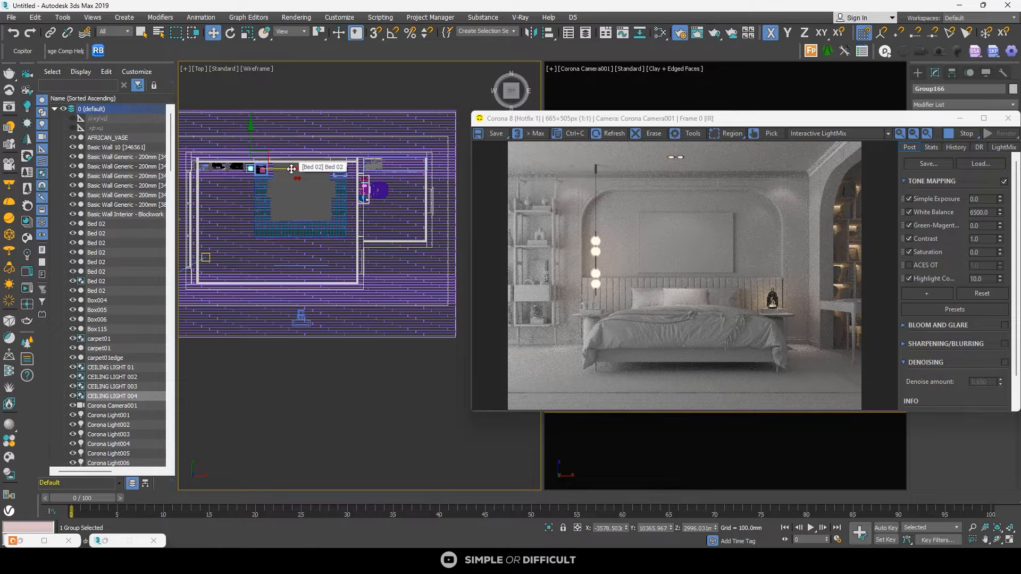
Step: Reselect the ceiling light beside the far-side nightstand and shift it slightly along X to about -3625 mm, away from the bed
left_click(291, 169)
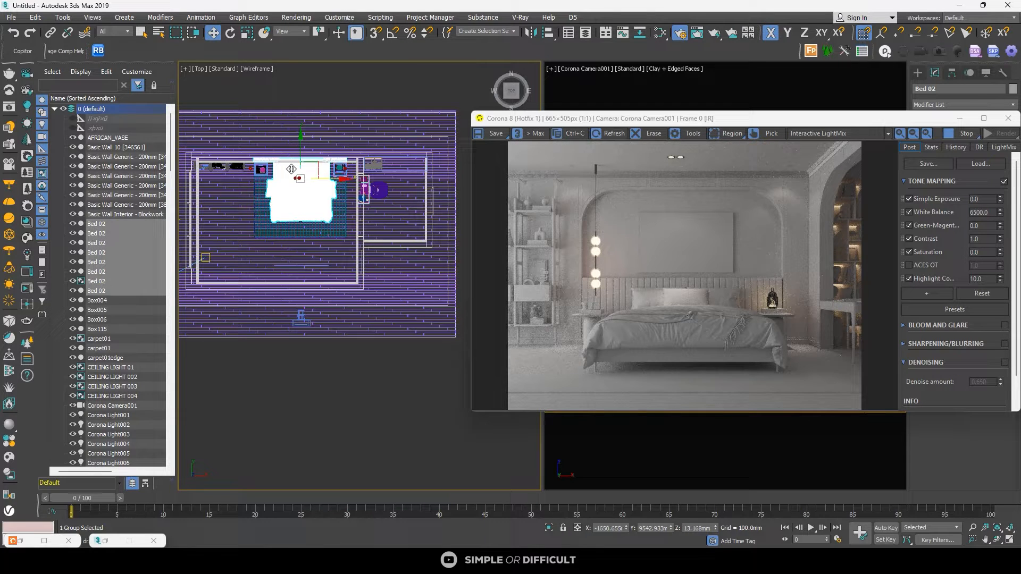
left_click(261, 168)
scroll(261, 164, "up", 5)
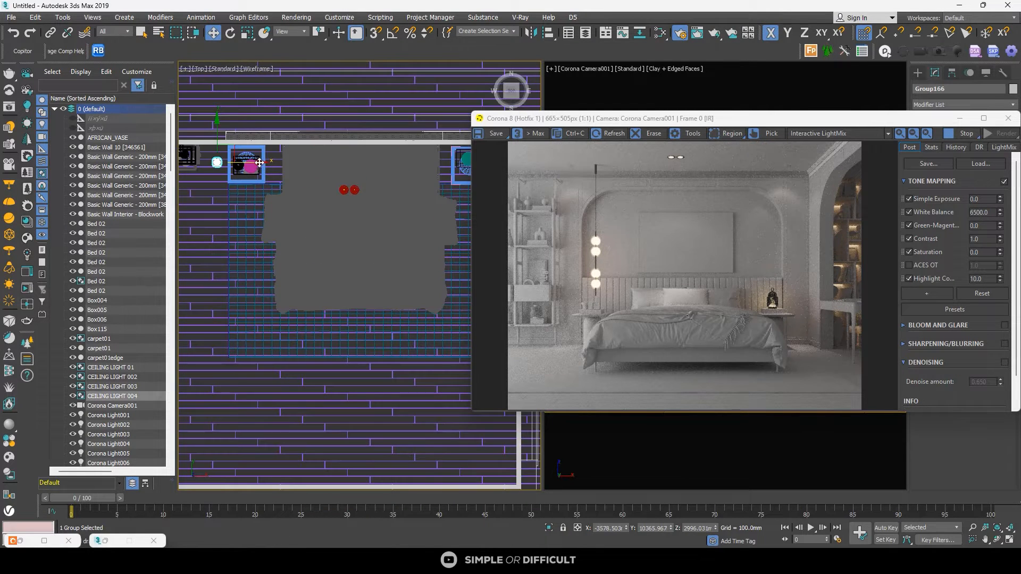
left_click_drag(260, 163, 257, 163)
scroll(257, 164, "down", 2)
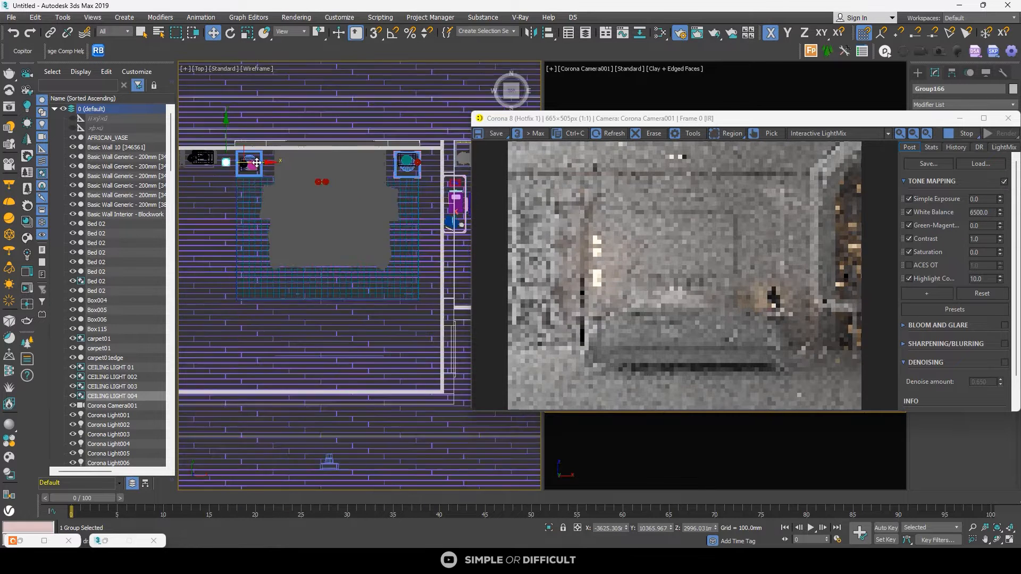
Step: Place an instanced copy of the ceiling light above the chair in the adjoining room and fine-tune its position
scroll(257, 163, "down", 1)
scroll(281, 159, "down", 2)
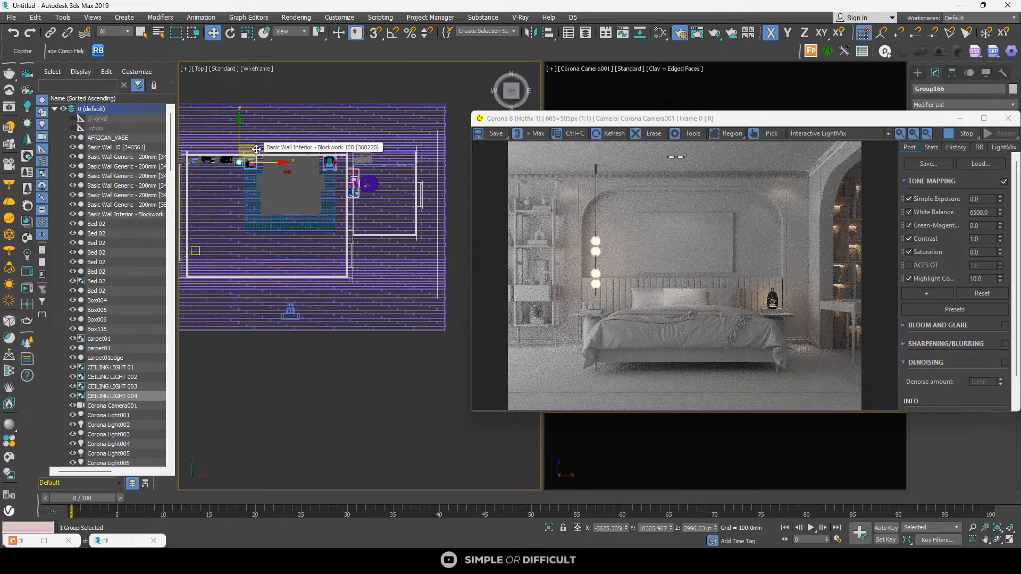
left_click_drag(257, 150, 387, 164)
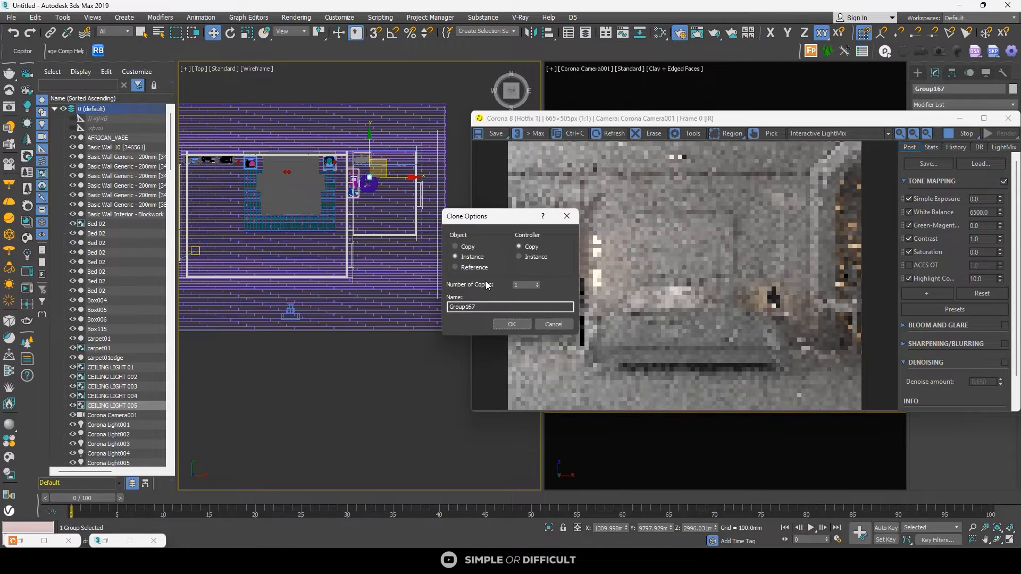
left_click(512, 325)
scroll(376, 152, "up", 5)
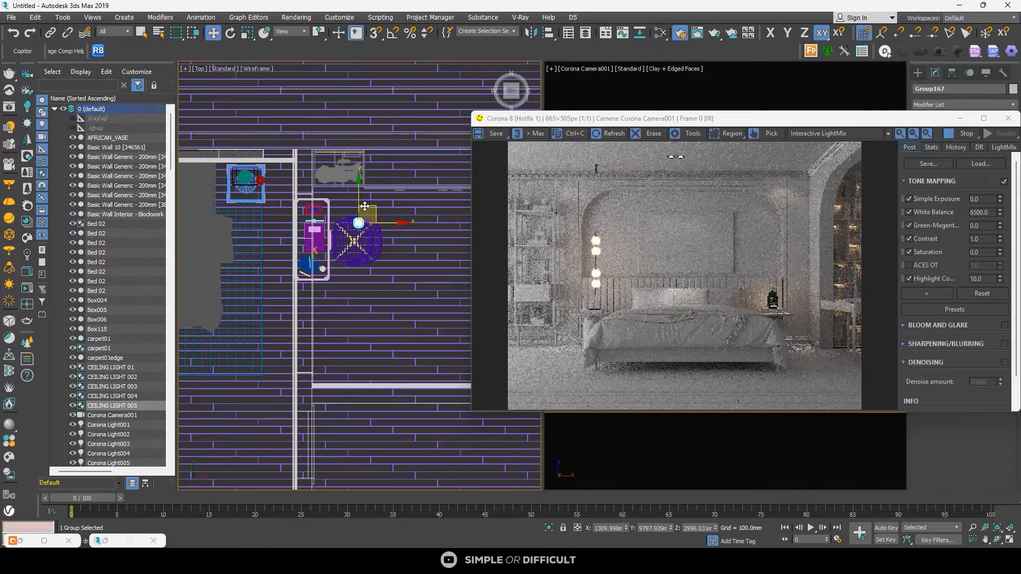
left_click_drag(372, 208, 374, 208)
scroll(375, 208, "down", 3)
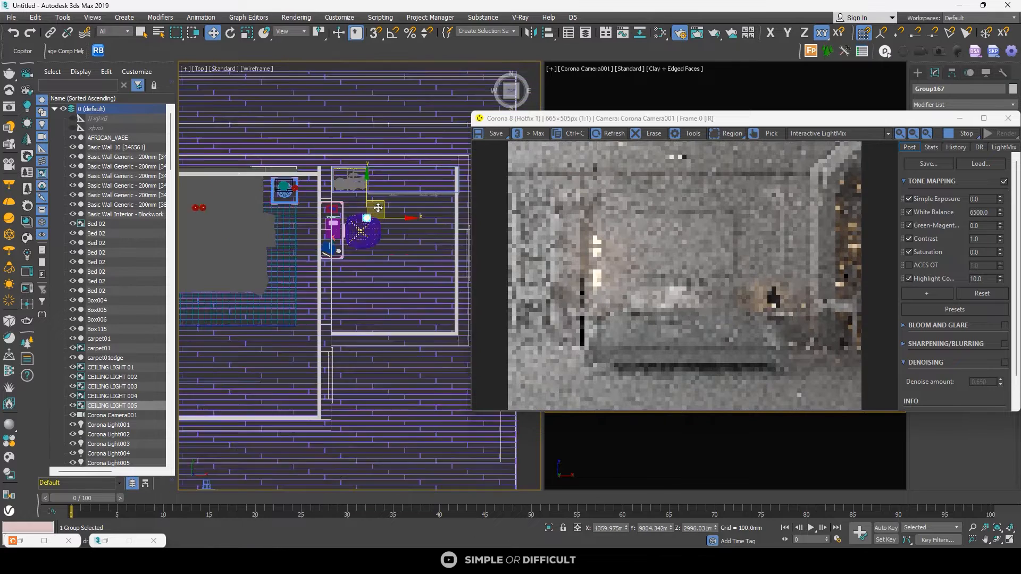
Step: Make another instanced copy of the adjoining room's ceiling light along X, near the room's outer wall
middle_click_drag(364, 213, 320, 211)
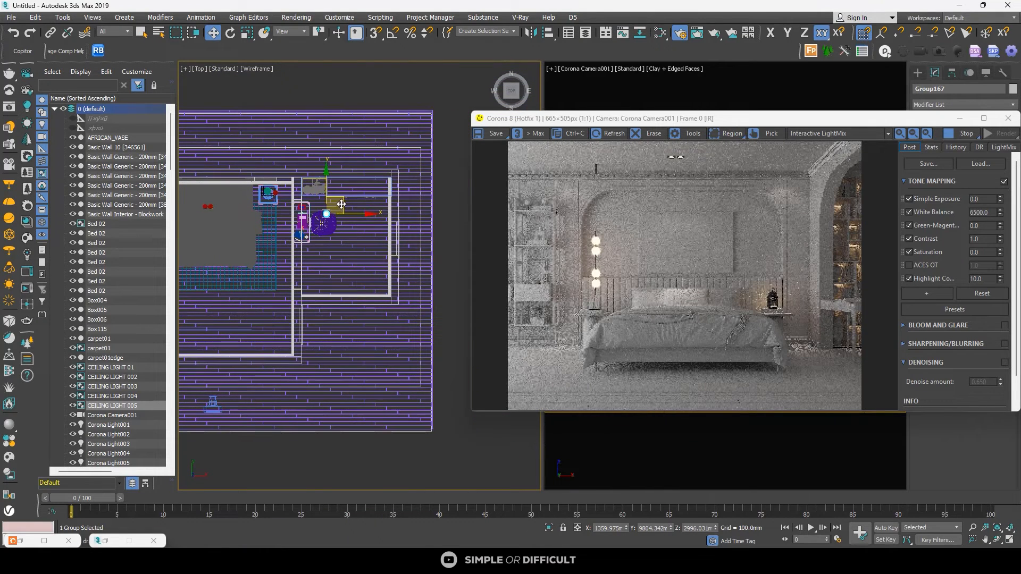
left_click_drag(343, 202, 415, 214)
left_click(519, 324)
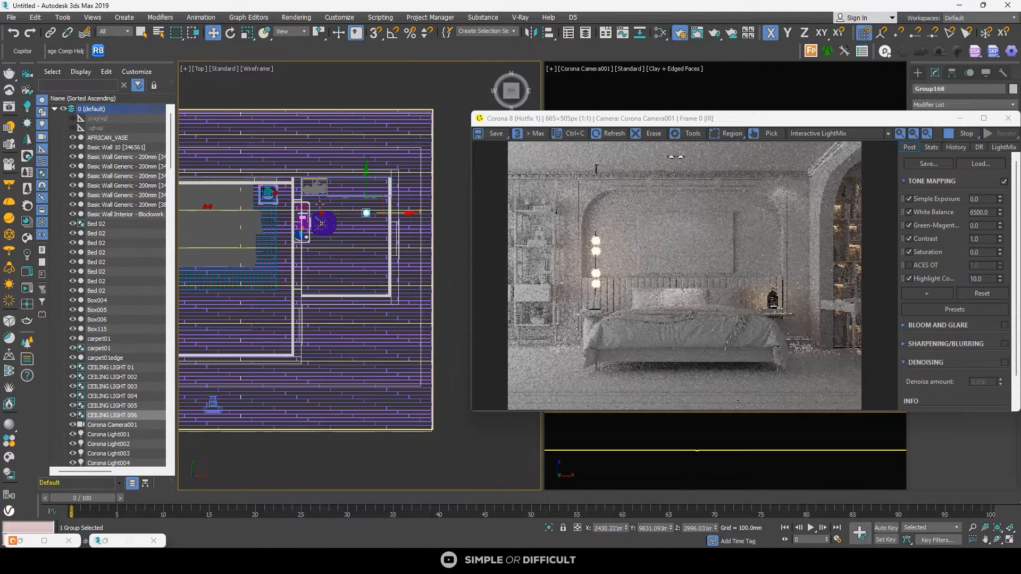
Step: Select both ceiling lights in the adjoining room and make instanced copies of the pair along Y, toward the opposite wall
key("z")
left_click(330, 243, "ctrl")
scroll(321, 219, "down", 7)
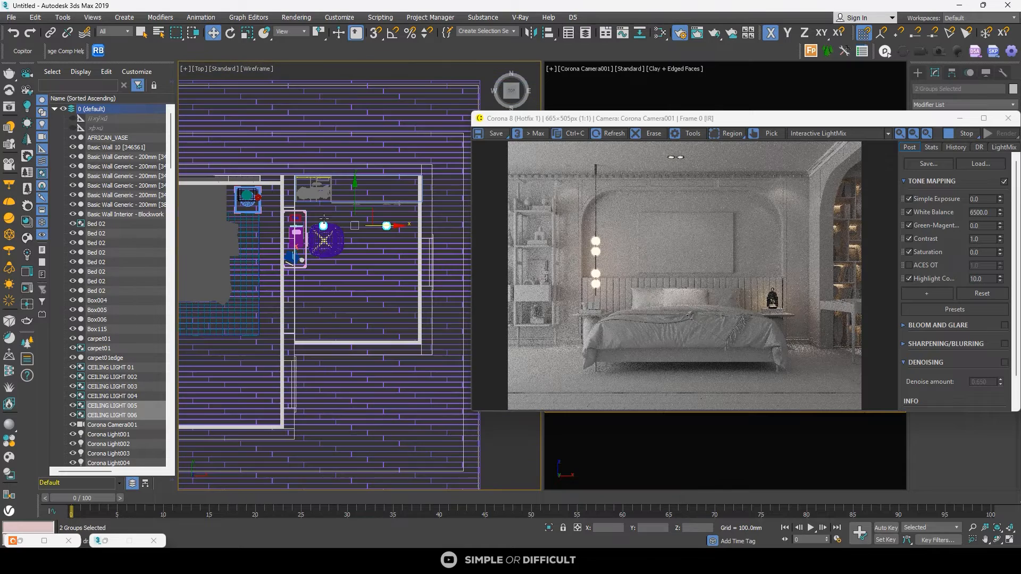
left_click_drag(352, 205, 353, 287, "shift")
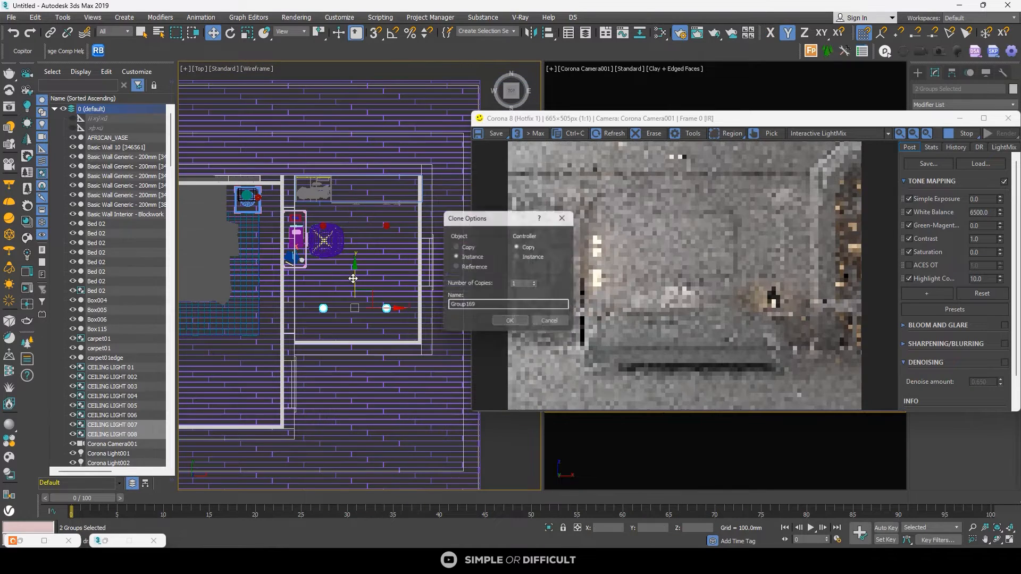
left_click(505, 322)
Step: Select CEILING LIGHT 01 above the bed and open its group so its members can be edited
scroll(370, 234, "down", 5)
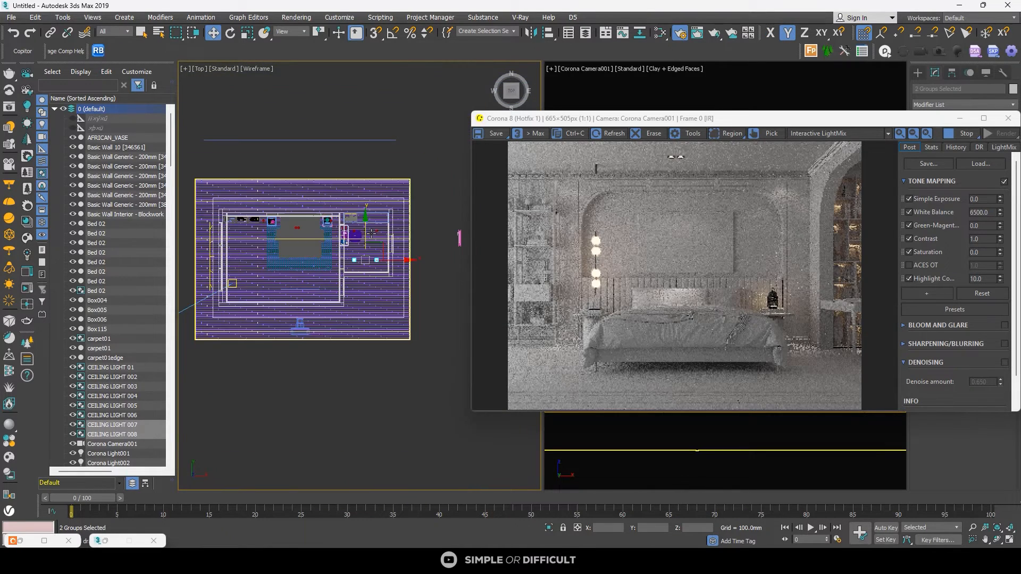
scroll(298, 225, "up", 9)
scroll(299, 223, "up", 6)
left_click(293, 223)
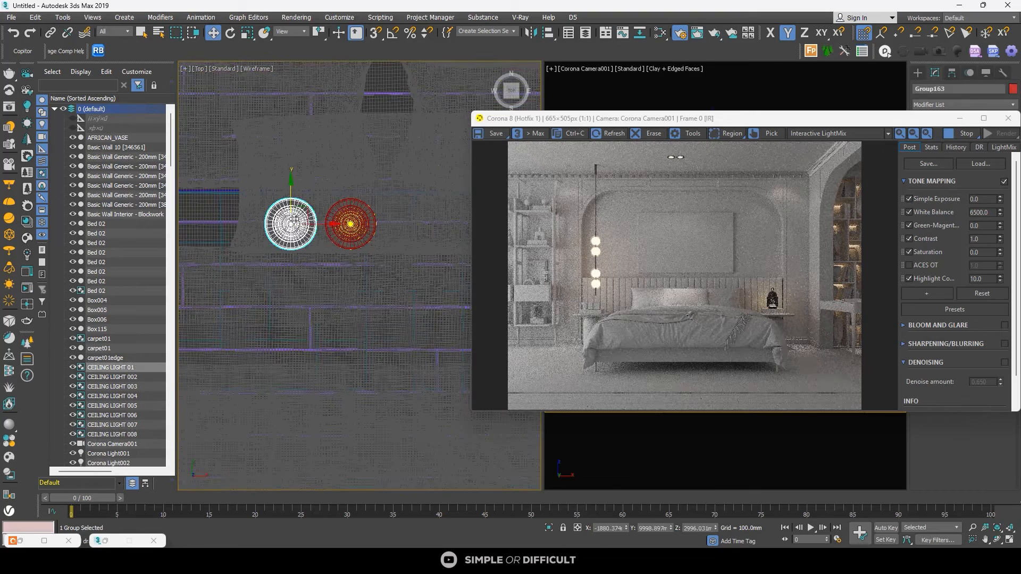
right_click(294, 218)
mouse_move(412, 208)
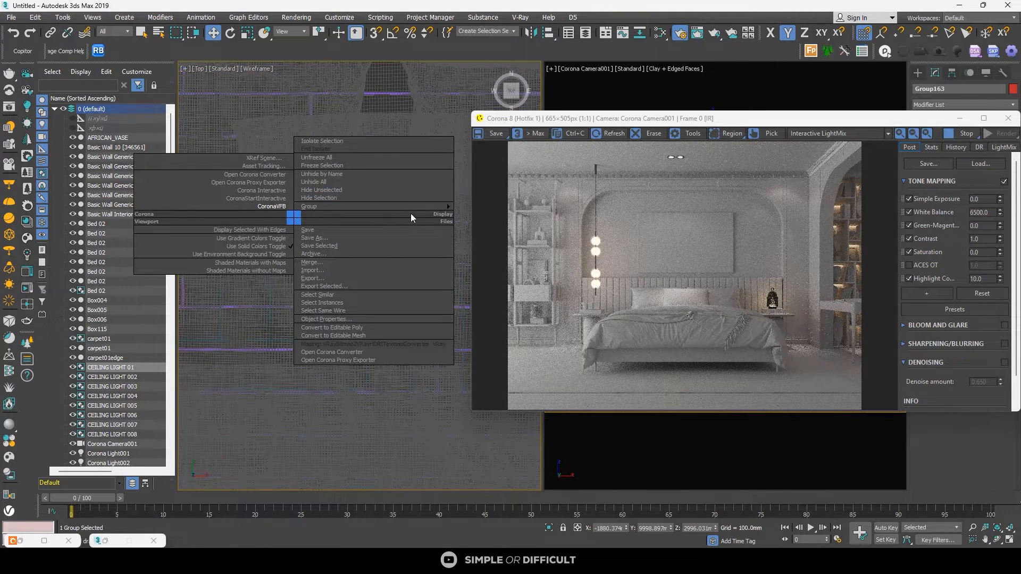
left_click(506, 190)
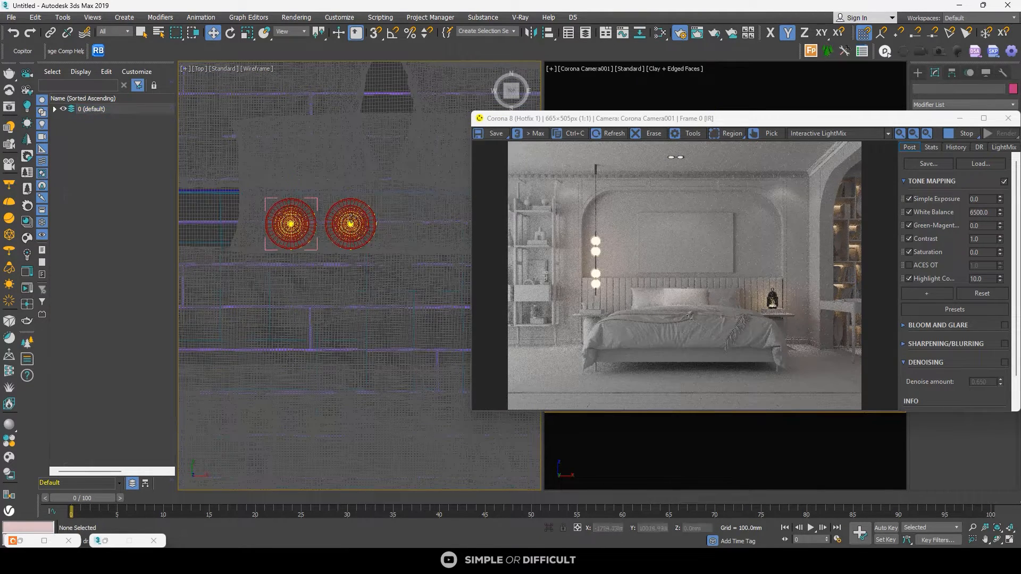
Step: Select the Corona disk light inside the opened ceiling light group, keeping its parameters uncovered by the render window
middle_click_drag(344, 222, 387, 165)
key("super")
key("super")
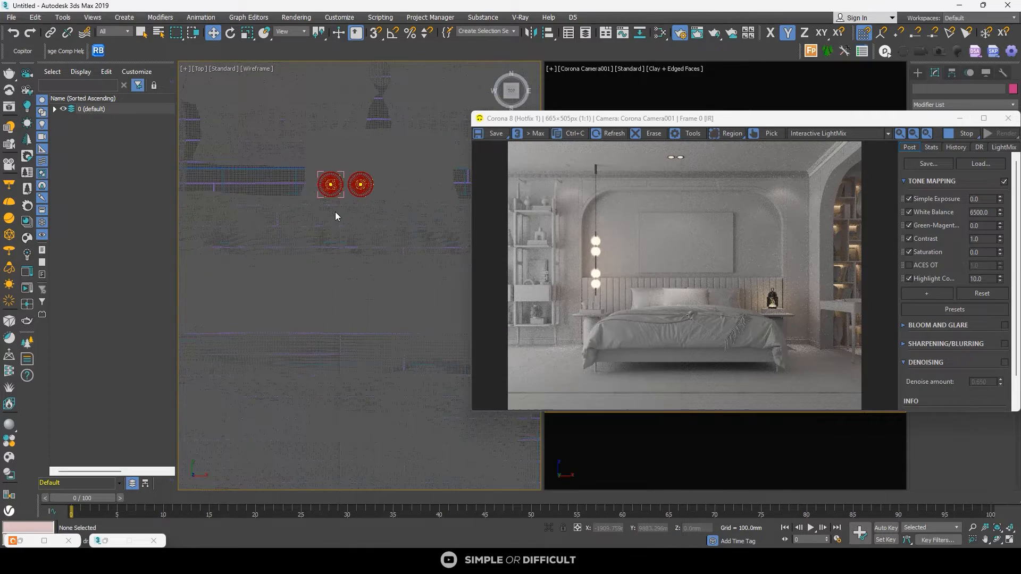
middle_click_drag(335, 212, 328, 290, "alt")
scroll(337, 188, "down", 3)
scroll(320, 145, "up", 6)
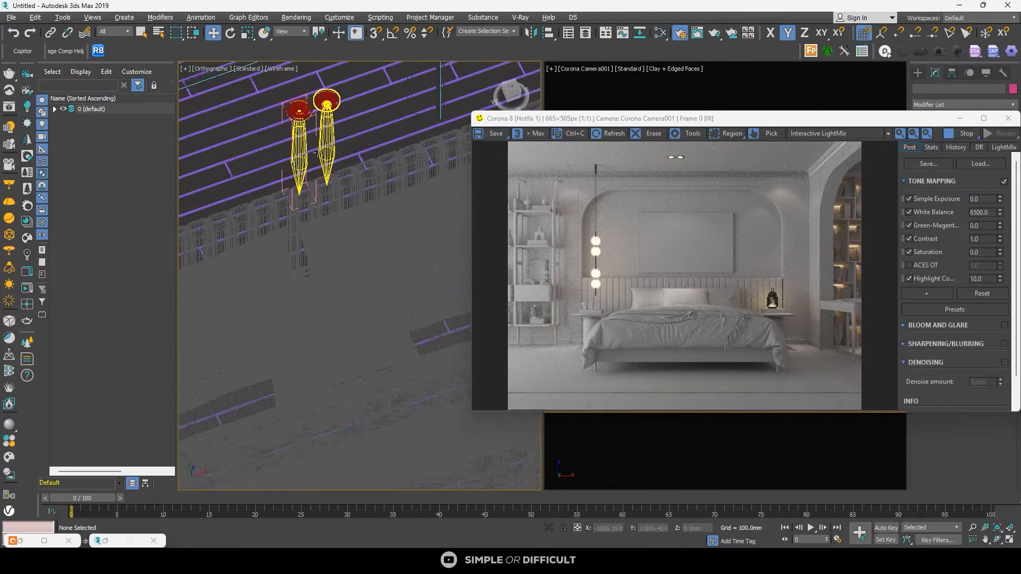
left_click(301, 153)
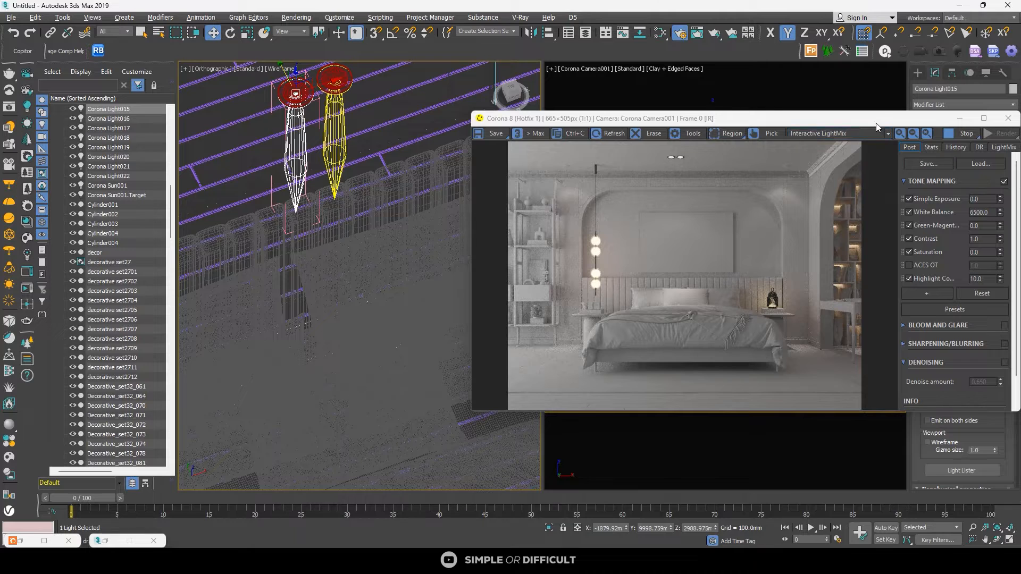
left_click_drag(878, 118, 621, 95)
Step: Try an intensity of 40 on the ceiling fixture's Corona light and check the interactive render
double_click(932, 304)
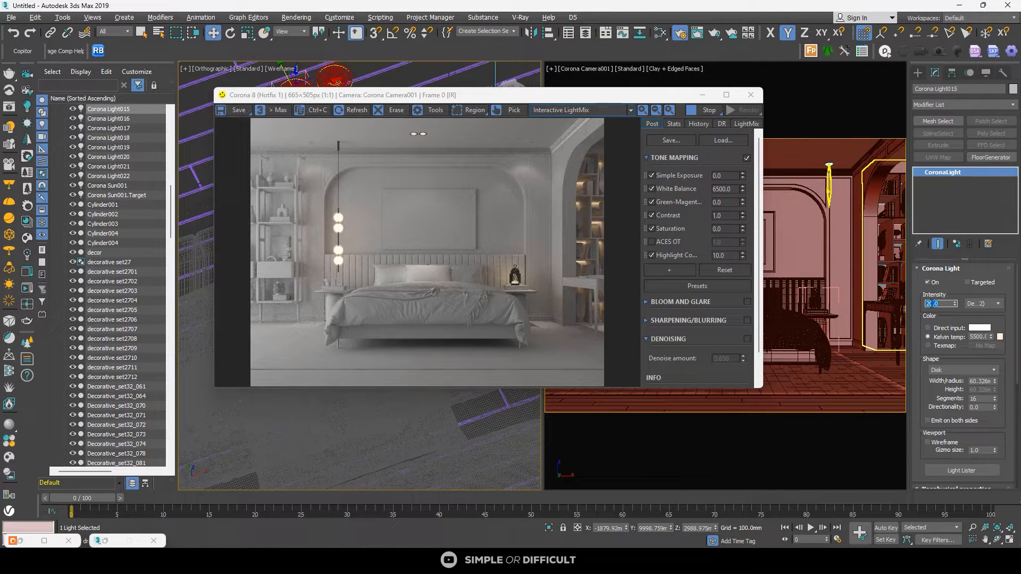
type("40")
key("Return")
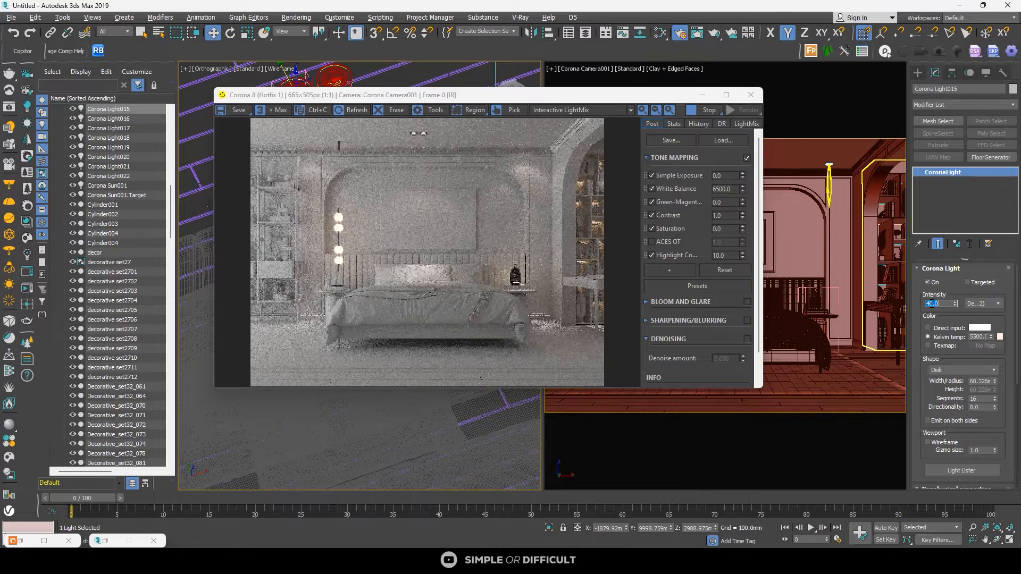
scroll(557, 161, "up", 1)
scroll(514, 187, "down", 1)
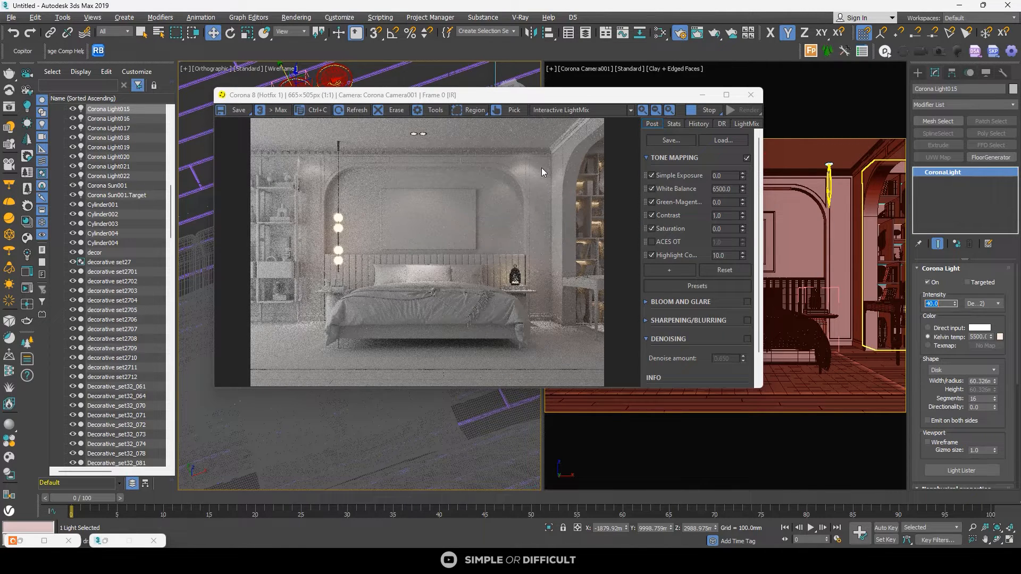
Step: Set the ceiling fixture's Corona light intensity to 30 and inspect the interactive render up close
scroll(535, 292, "up", 1)
scroll(541, 315, "down", 1)
type("30")
key("Return")
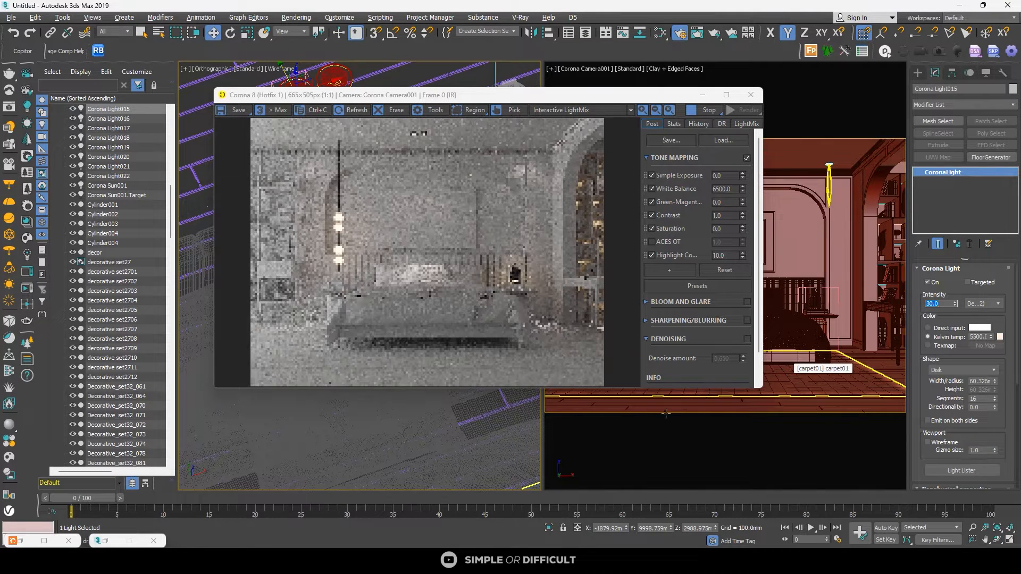
scroll(565, 308, "up", 2)
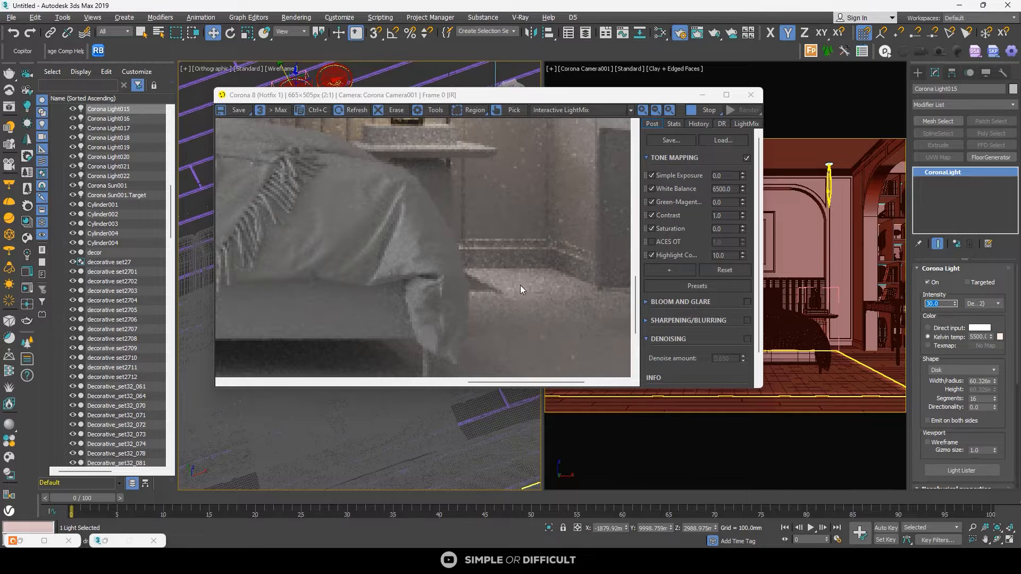
scroll(521, 285, "down", 2)
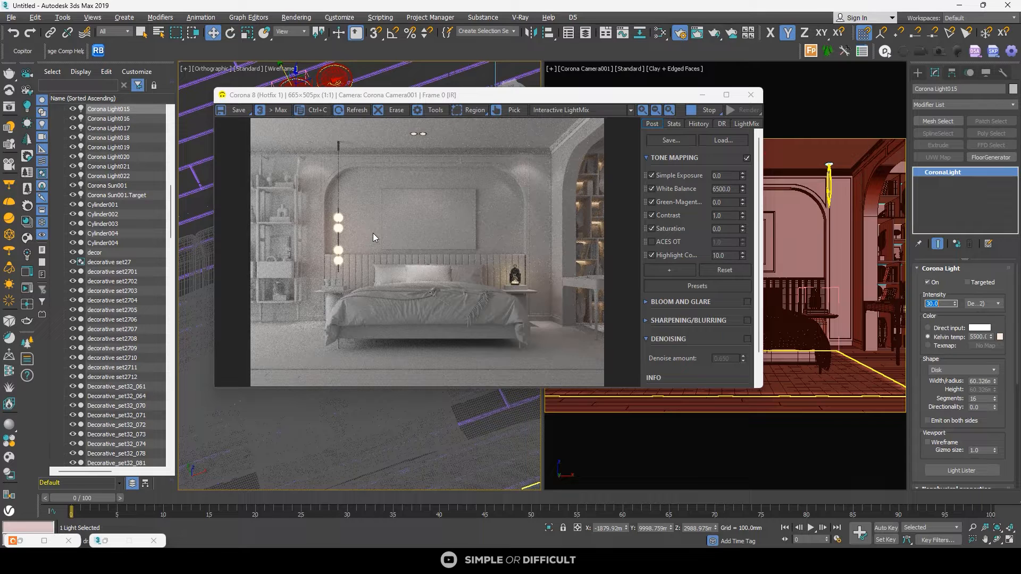
Step: Enable Corona Sun001 in the LightMix and select the sun object outside the bedroom windows
left_click(744, 124)
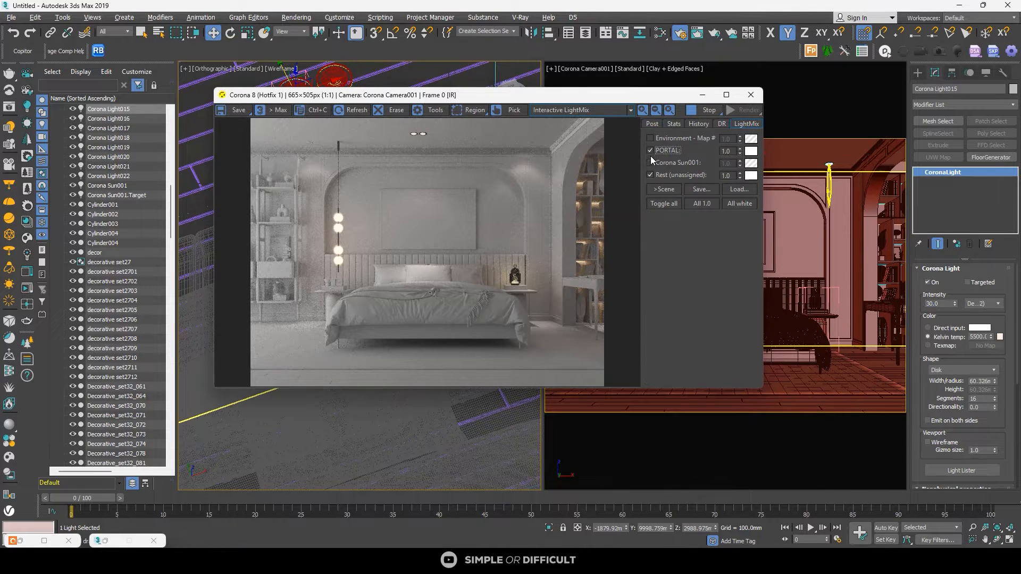
left_click(650, 162)
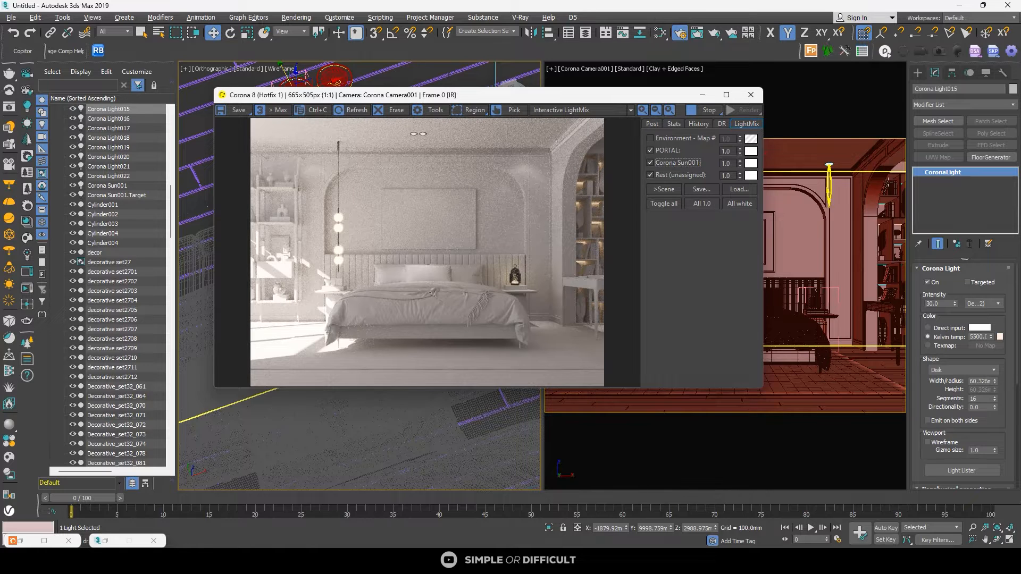
scroll(175, 312, "down", 10)
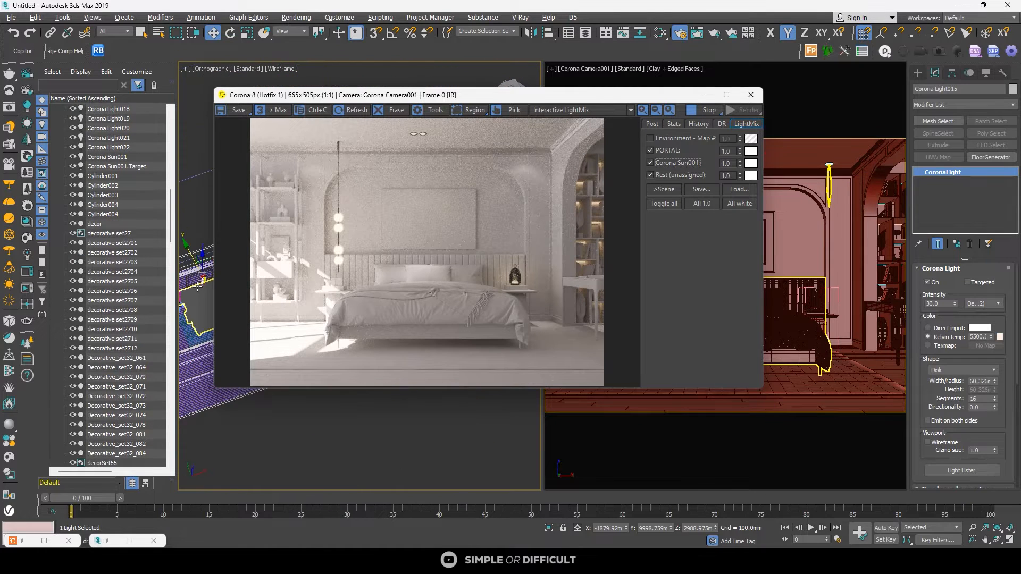
left_click_drag(463, 95, 627, 77)
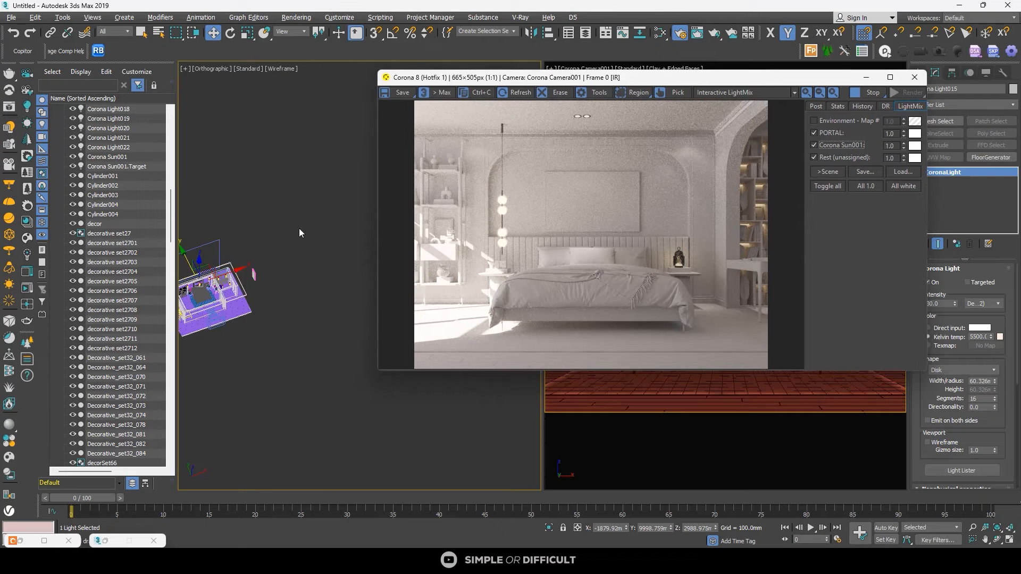
scroll(299, 229, "down", 4)
scroll(254, 261, "up", 10)
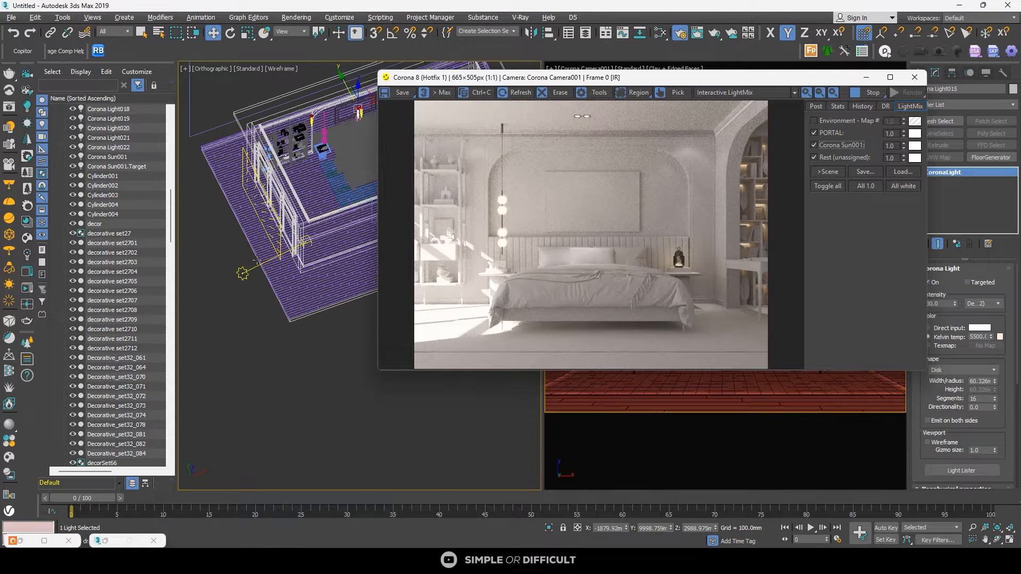
scroll(242, 275, "up", 4)
left_click(245, 278)
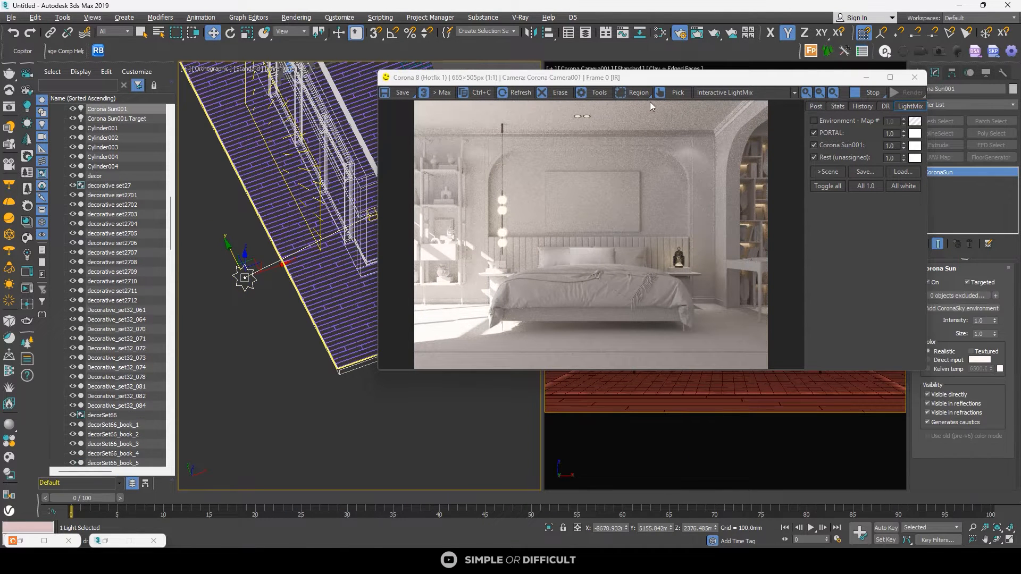
left_click_drag(661, 80, 398, 70)
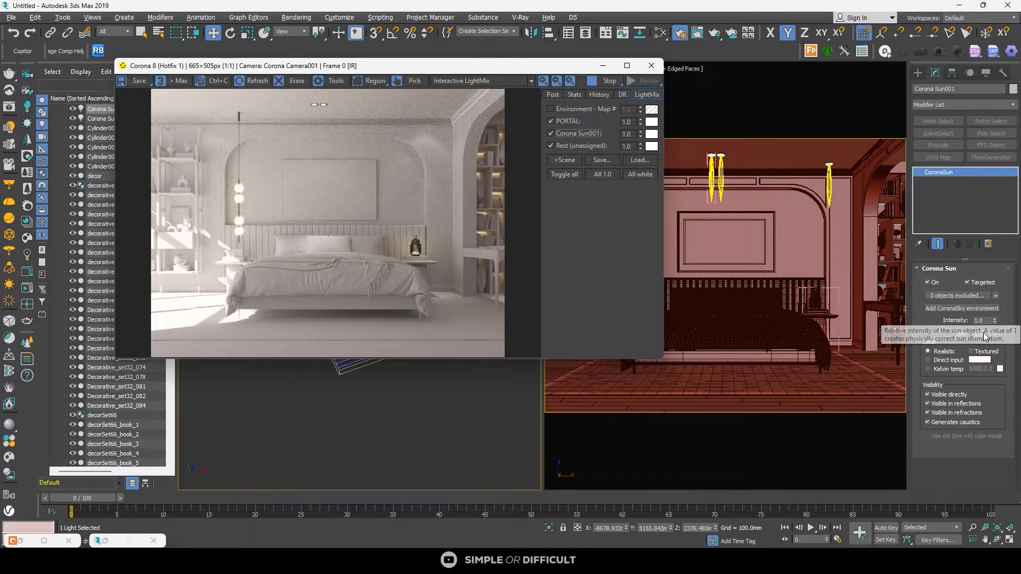
Step: Try the Corona sun's intensity at 0.7, and settle on 0.2
left_click_drag(987, 321, 902, 322)
type(".")
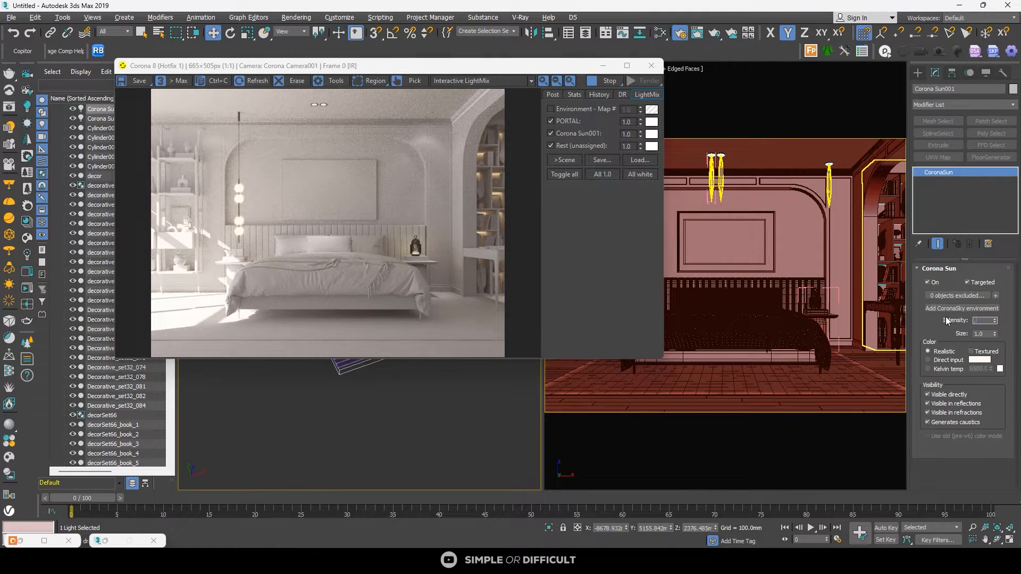
type("7")
key("Return")
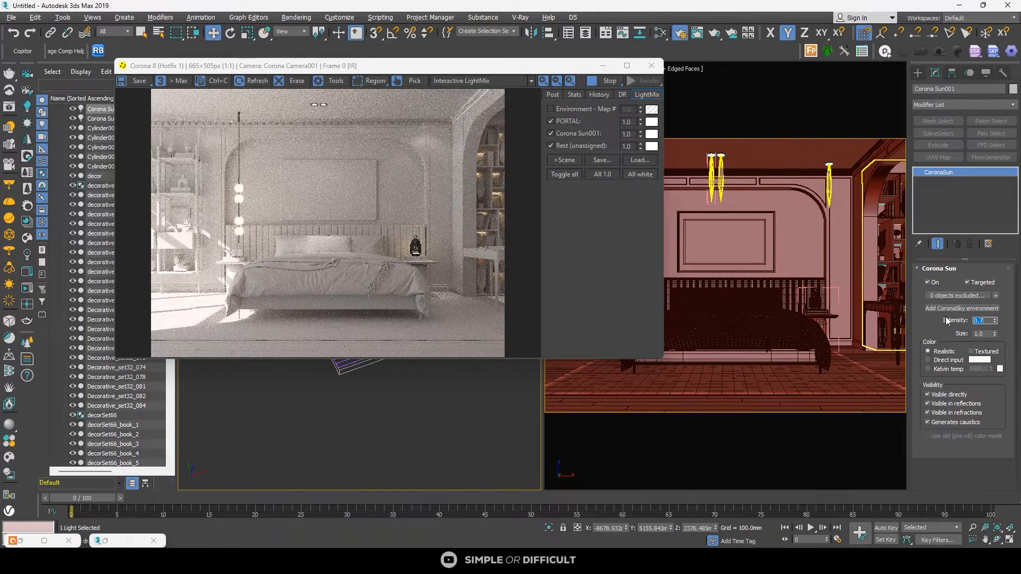
type(".2")
key("Return")
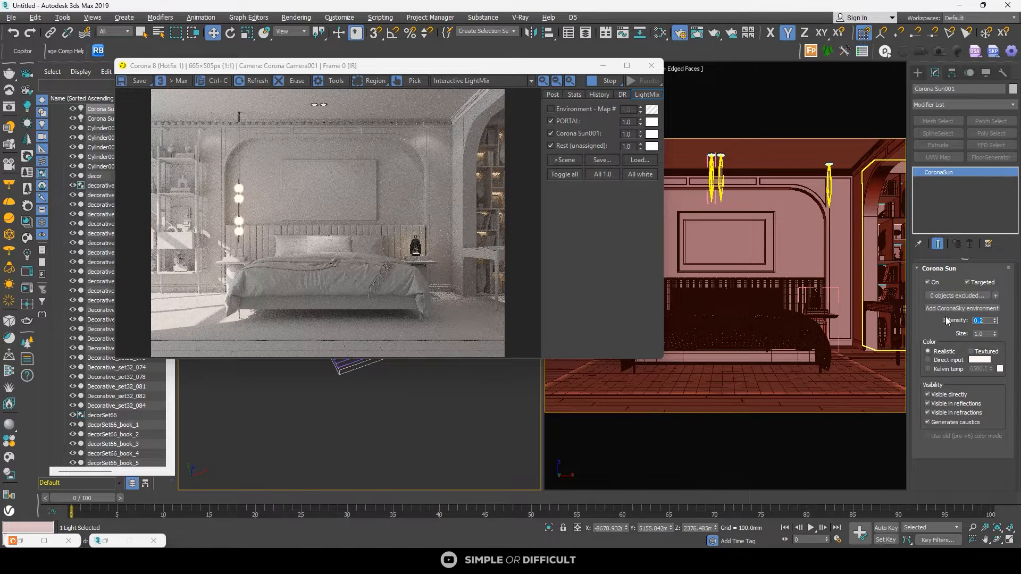
Step: Enable the environment map layer in the LightMix and set its strength to 0.5
left_click(568, 110)
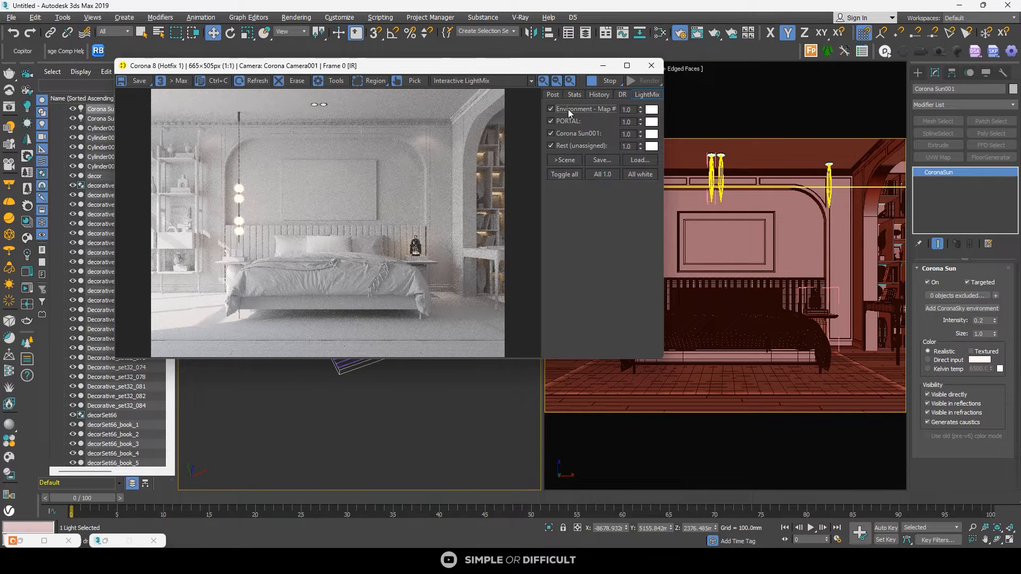
double_click(627, 110)
type("0.5")
key("Return")
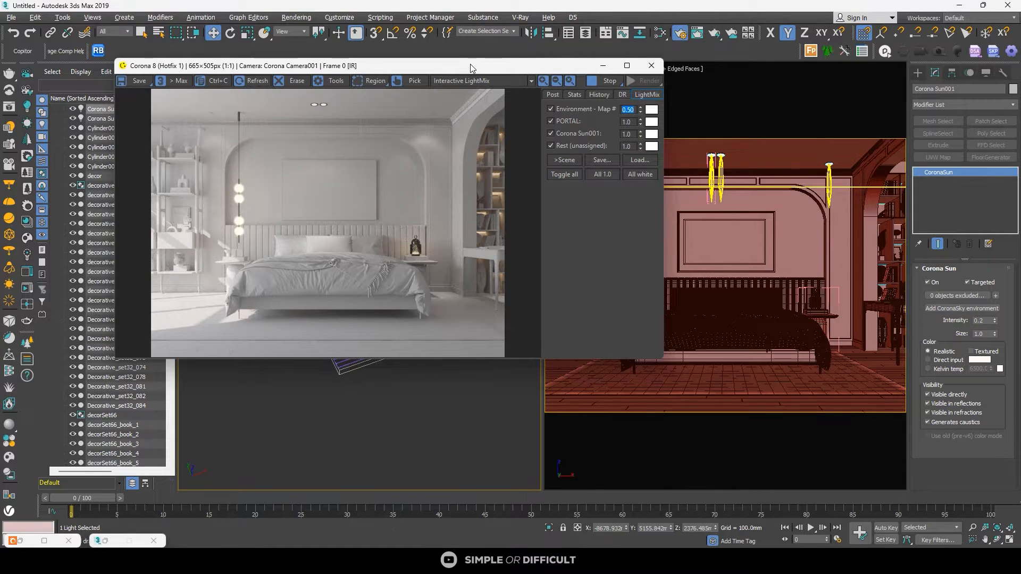
Step: In the render's tone mapping, lower the saturation to about -0.15 and set the contrast to 3.0
left_click_drag(469, 65, 537, 74)
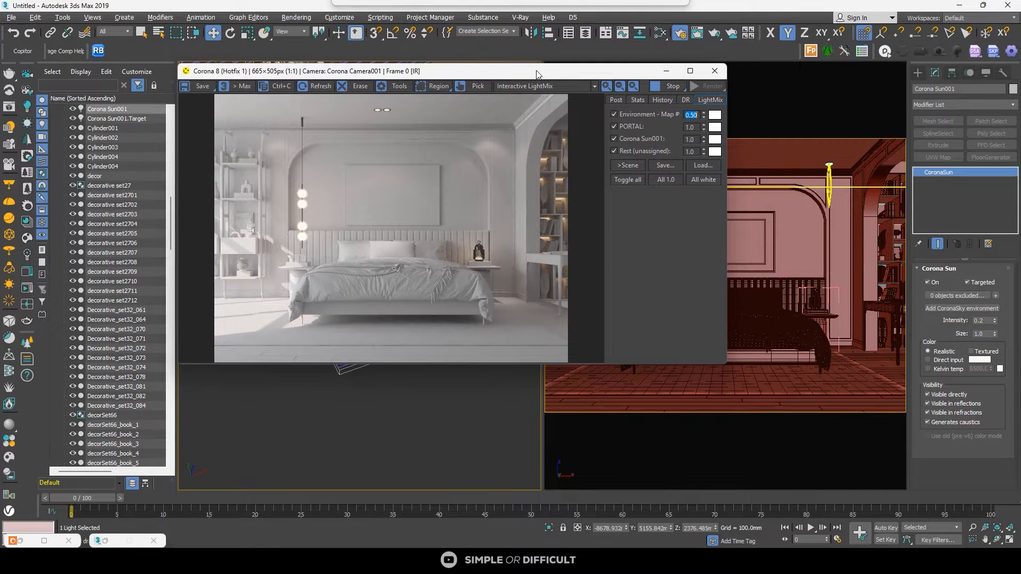
left_click(614, 101)
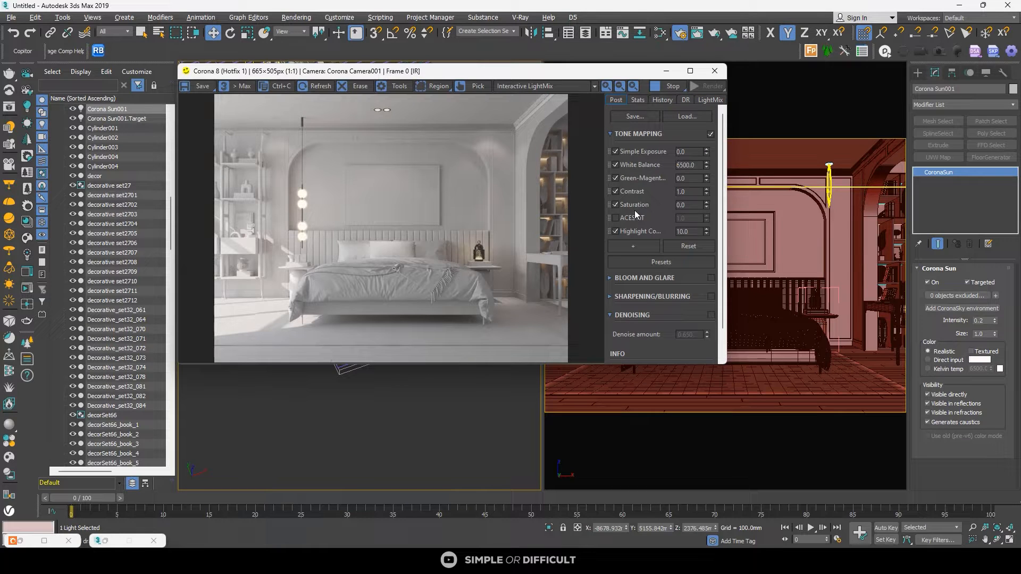
left_click_drag(707, 205, 706, 224)
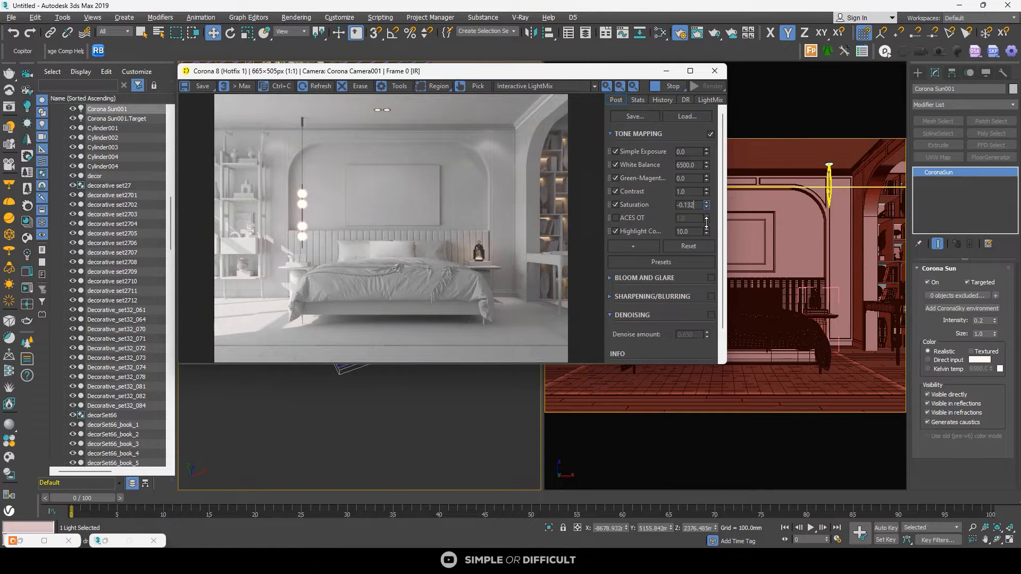
double_click(694, 191)
mouse_move(659, 196)
left_click_drag(617, 76, 533, 71)
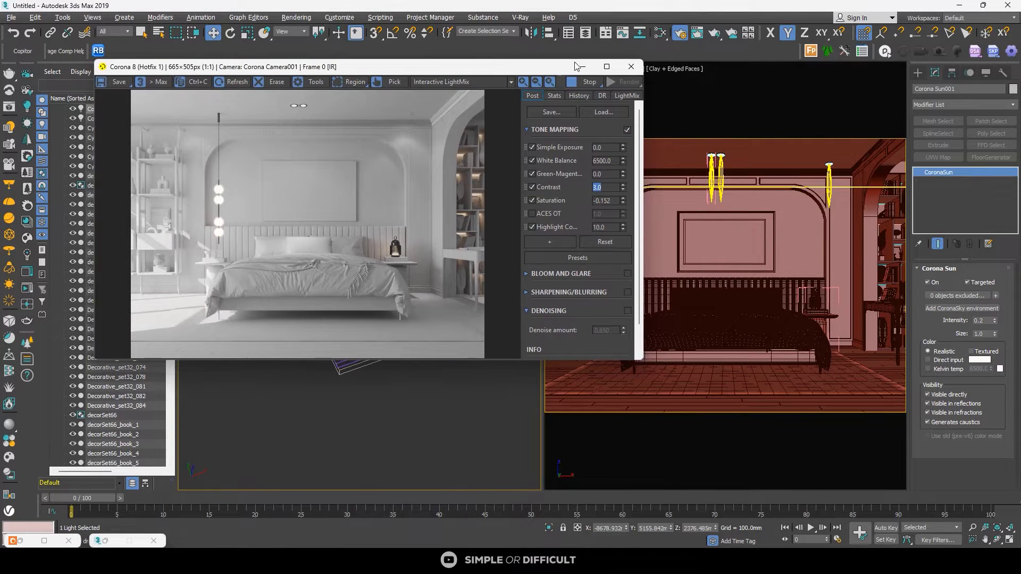
Step: Stop the interactive render and turn off the material override in the Corona render setup
left_click(587, 81)
left_click(681, 33)
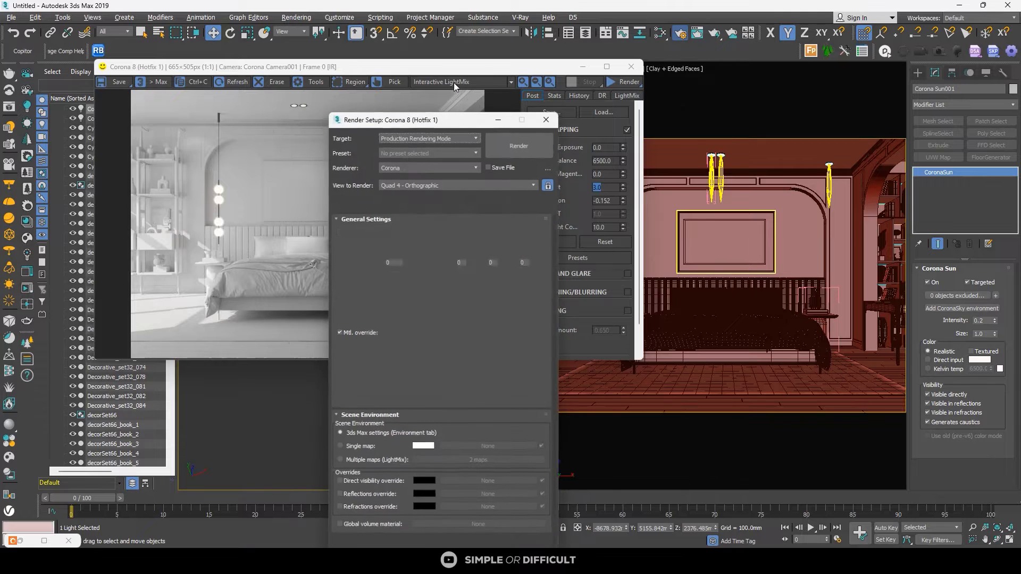
left_click(339, 334)
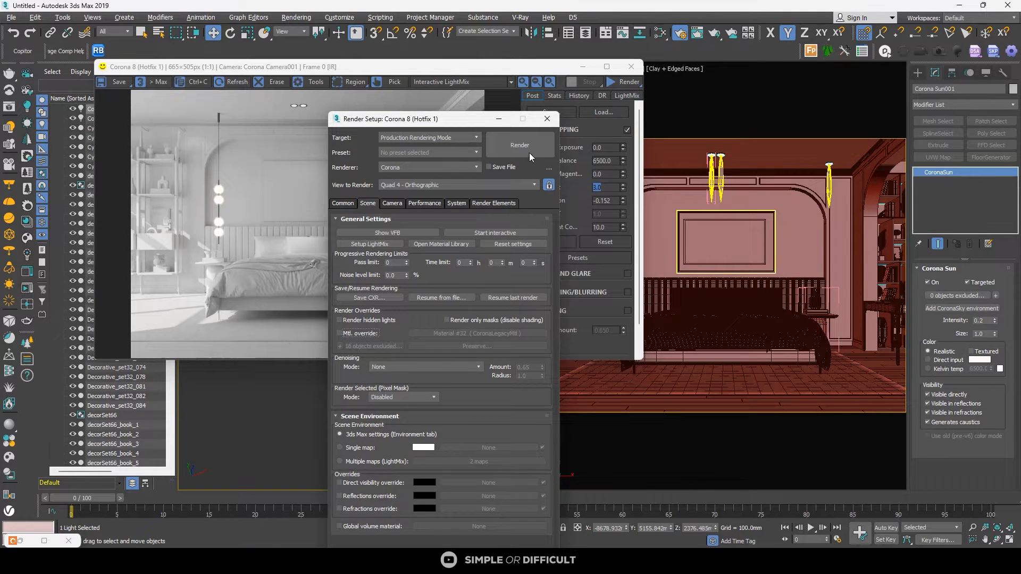
left_click(547, 119)
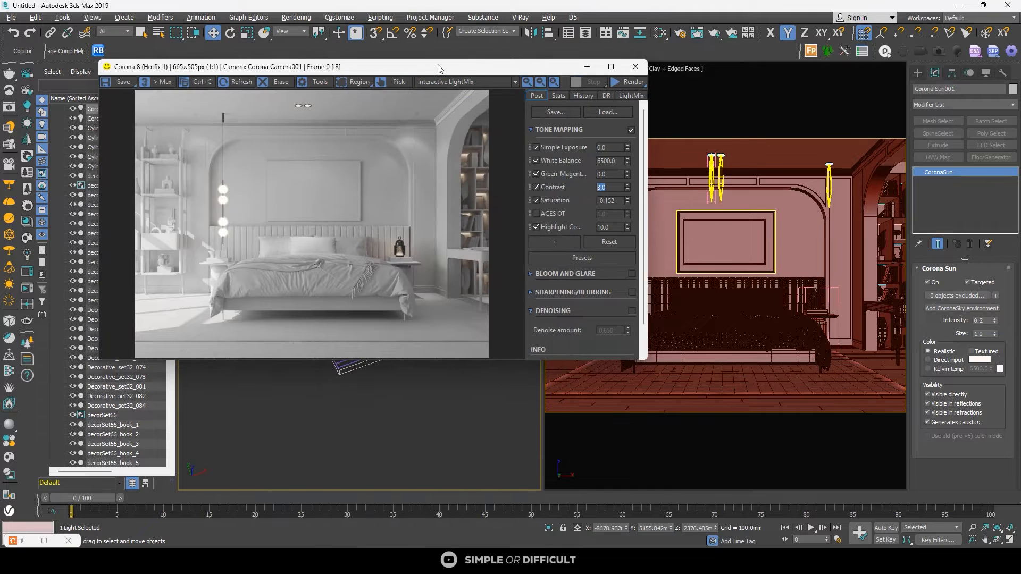
Step: Run the interactive render with the scene's own materials to inspect them, and stop it
left_click_drag(385, 71, 413, 79)
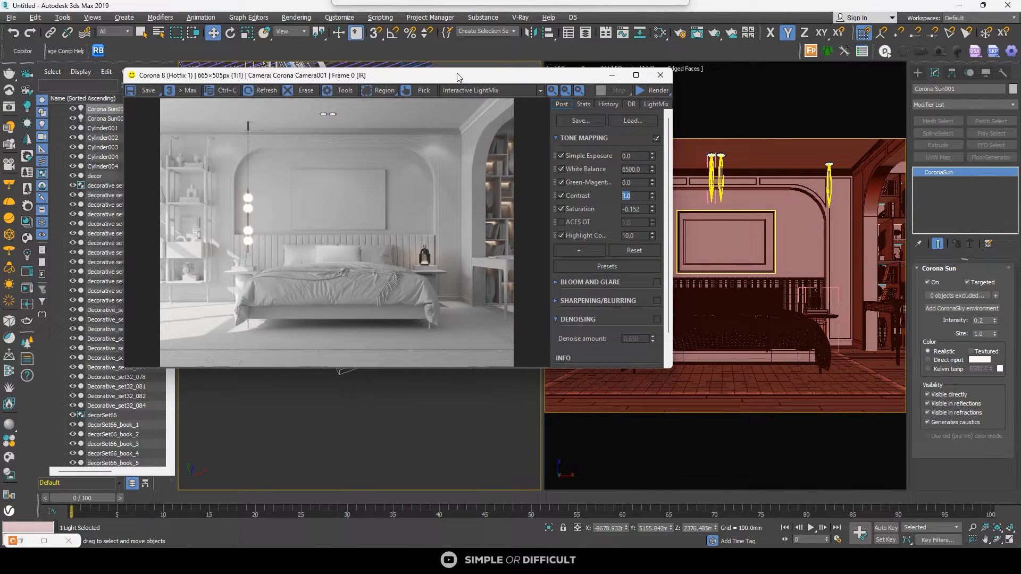
left_click(668, 94)
left_click(662, 103)
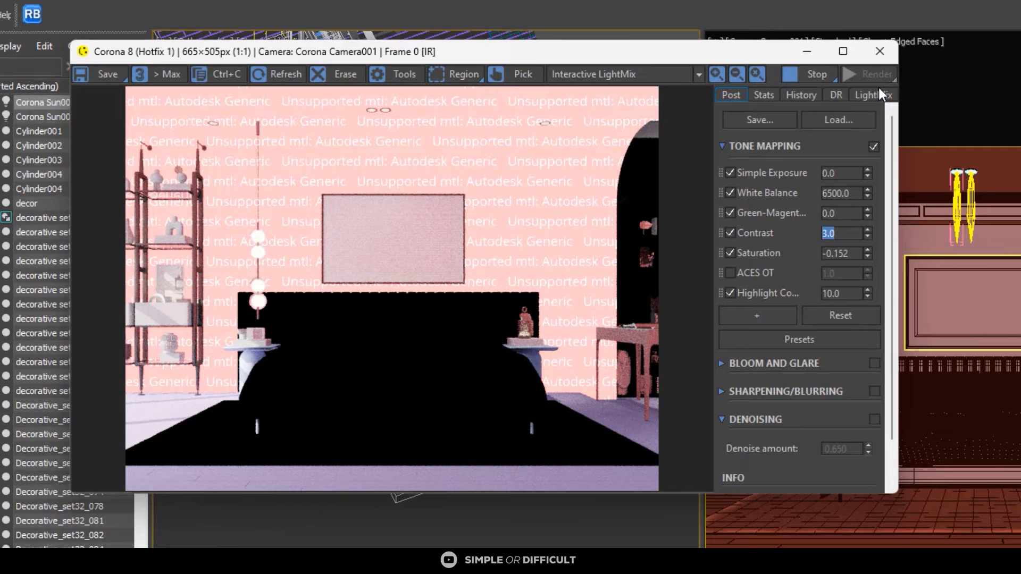
left_click(817, 75)
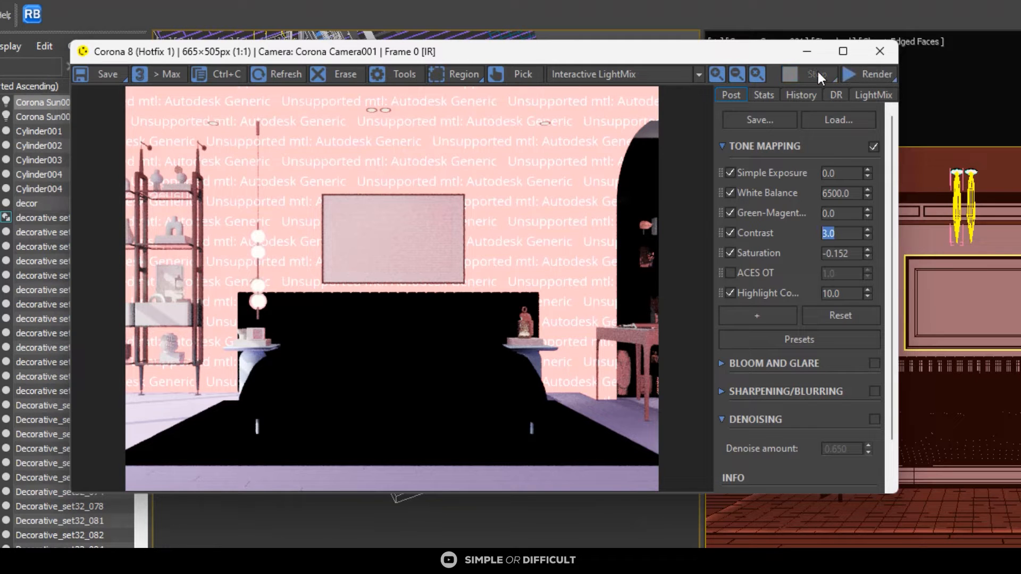
Step: Put the render window away and open the Relink Bitmaps tool, dismissing its donation notice
left_click_drag(626, 48, 1020, 48)
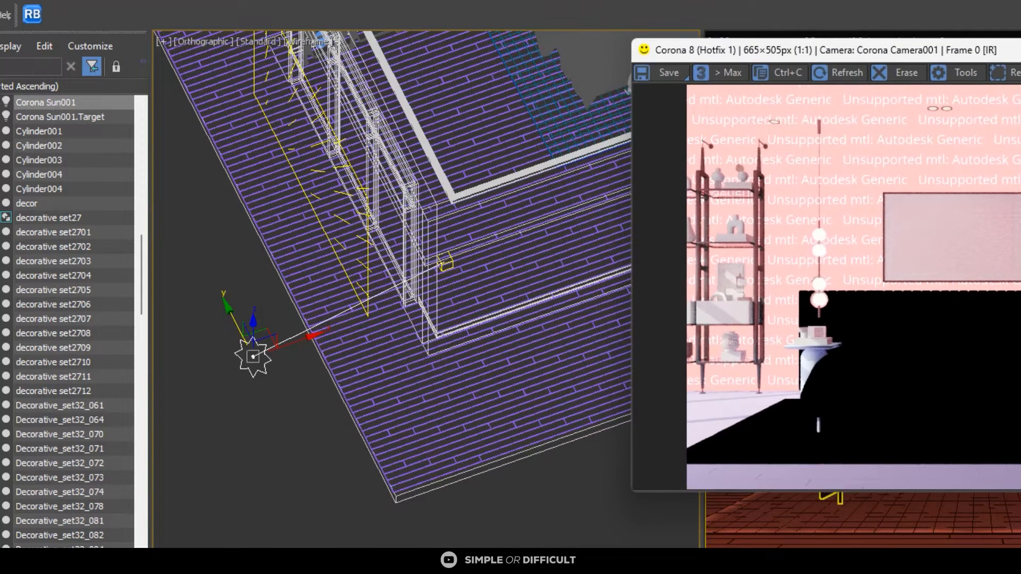
left_click_drag(922, 47, 584, 28)
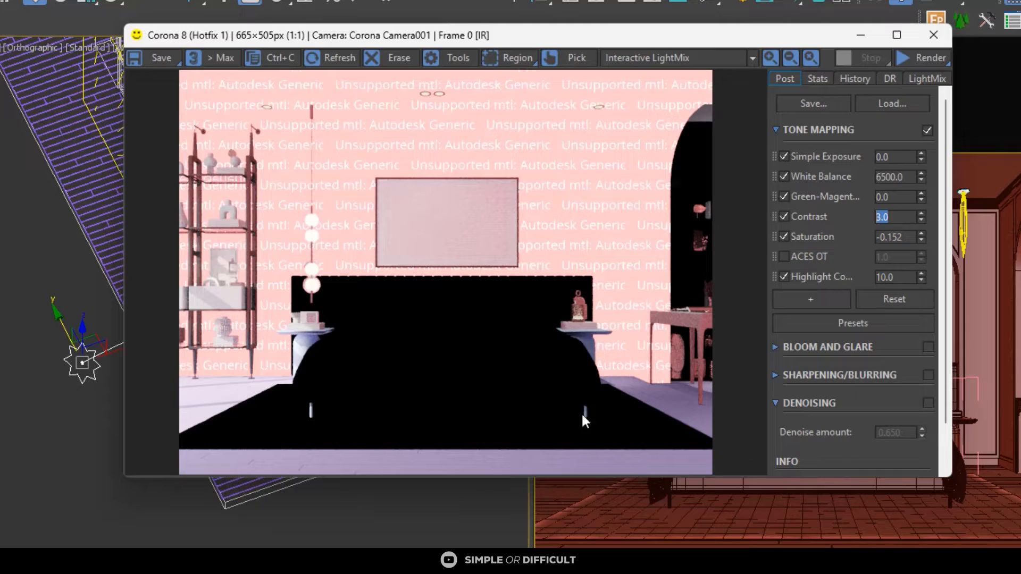
left_click(860, 35)
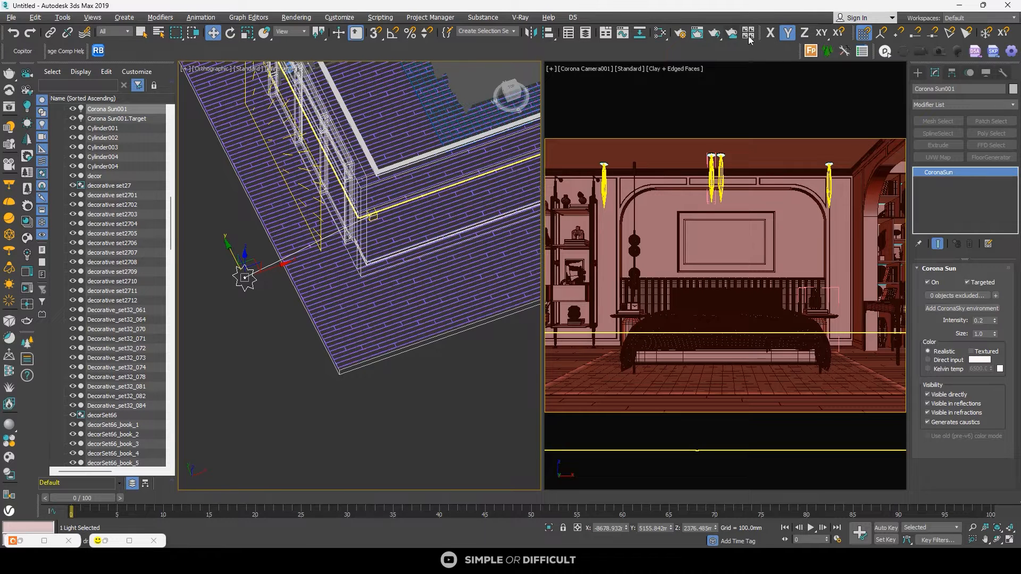
left_click(98, 50)
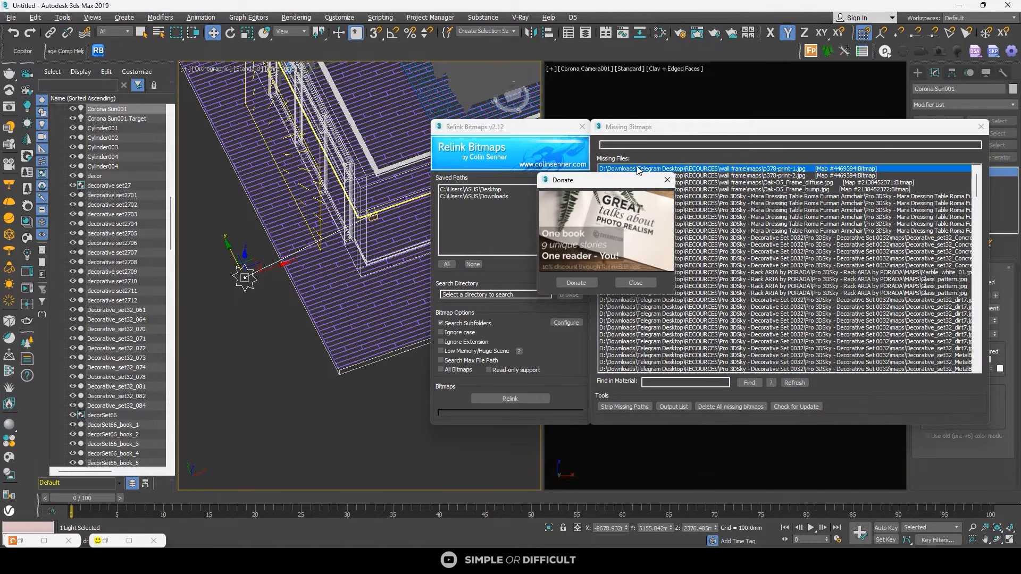
left_click(667, 181)
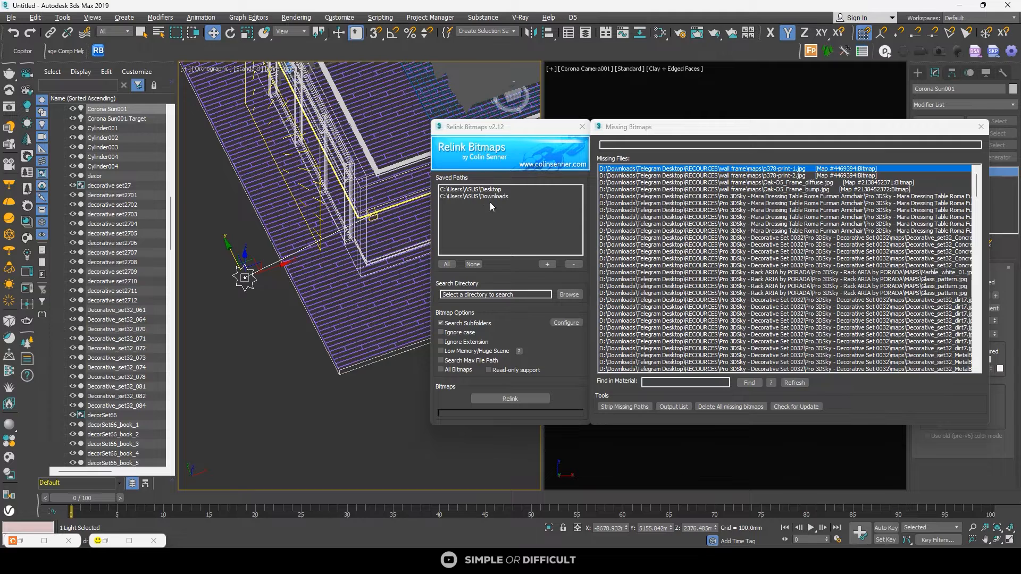
left_click(572, 296)
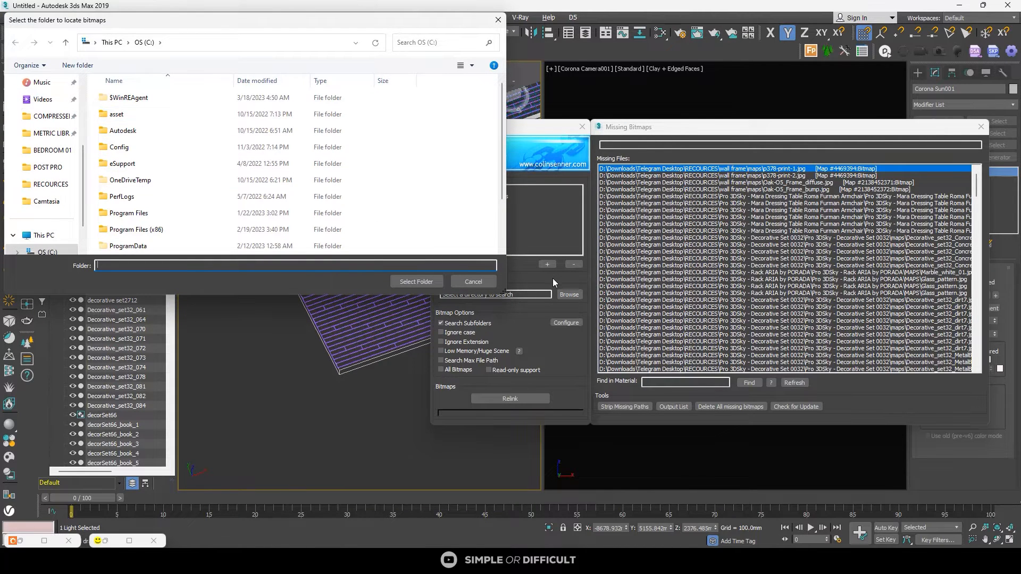
mouse_move(441, 26)
left_mouse_down()
mouse_move(364, 22)
mouse_move(440, 24)
left_mouse_up()
left_click(498, 20)
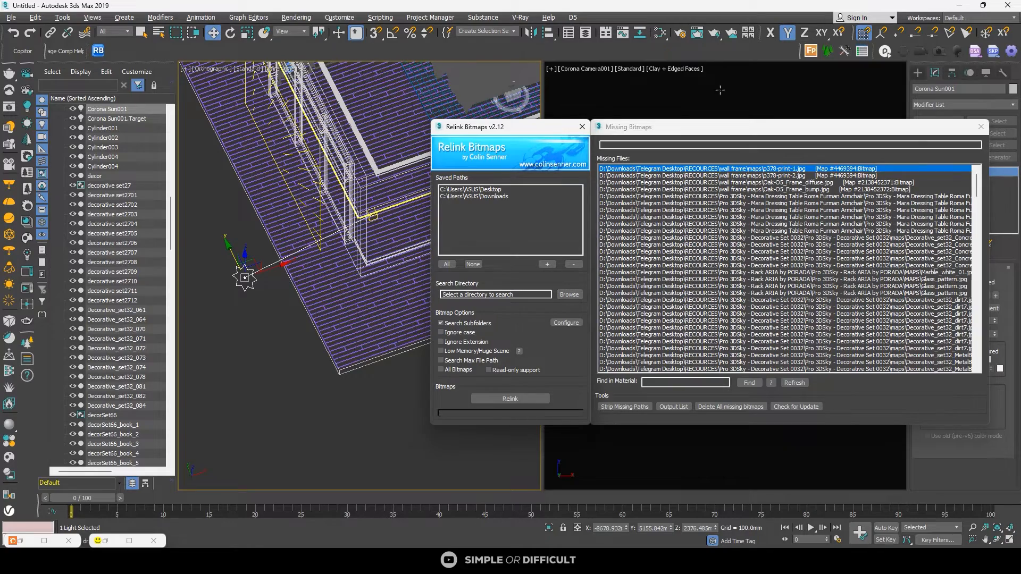
left_click(582, 126)
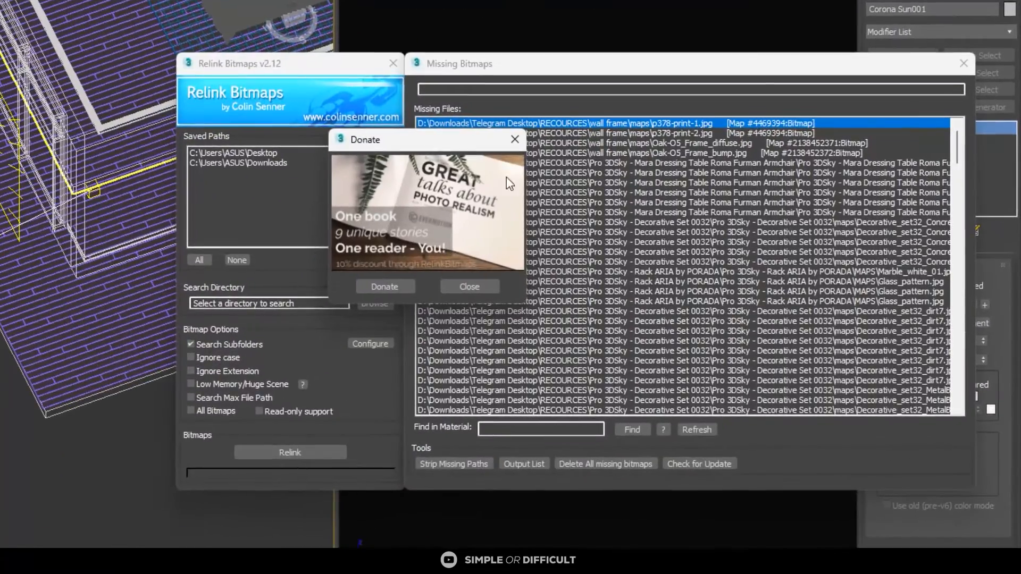
left_click(514, 140)
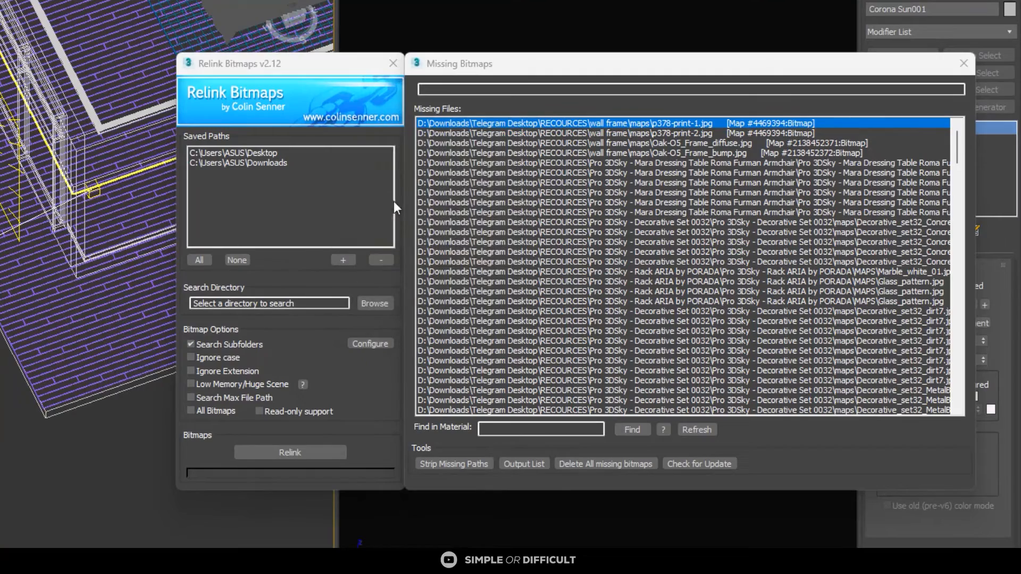
Step: Set the desktop's RECOURCES folder as the search directory, relink the missing bitmaps and close the relinking tool
left_click(372, 303)
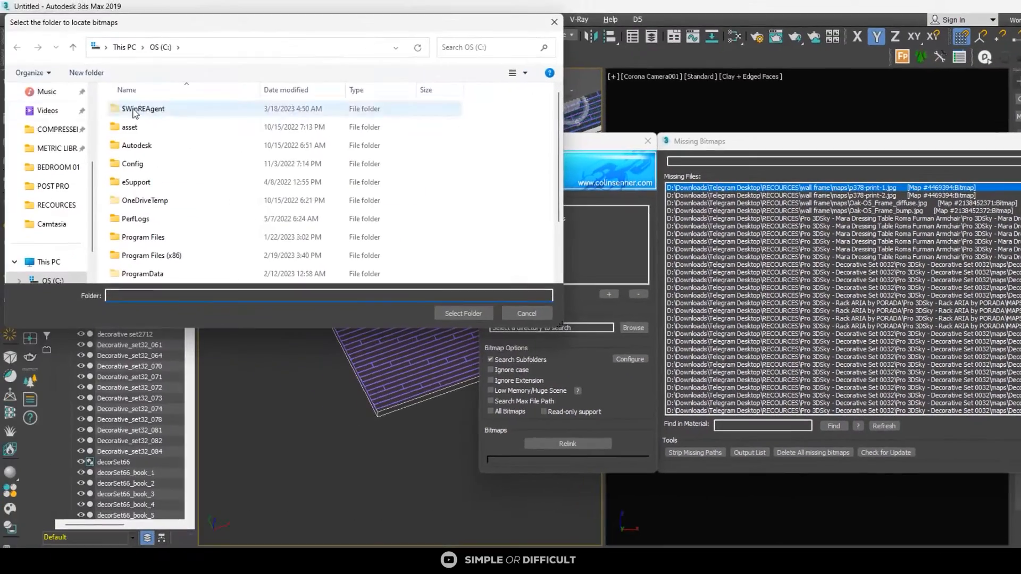
scroll(14, 133, "up", 2)
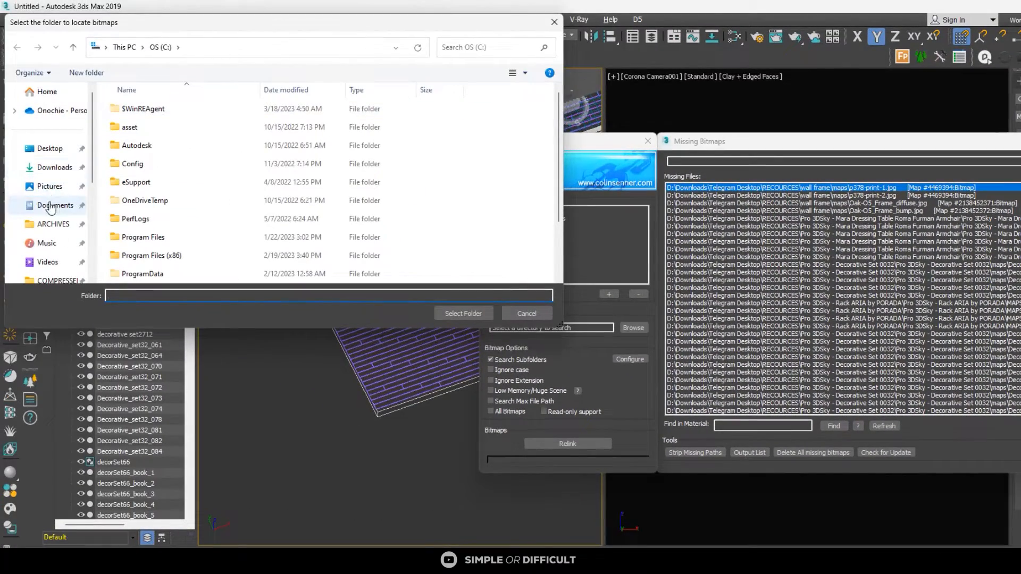
left_click(49, 148)
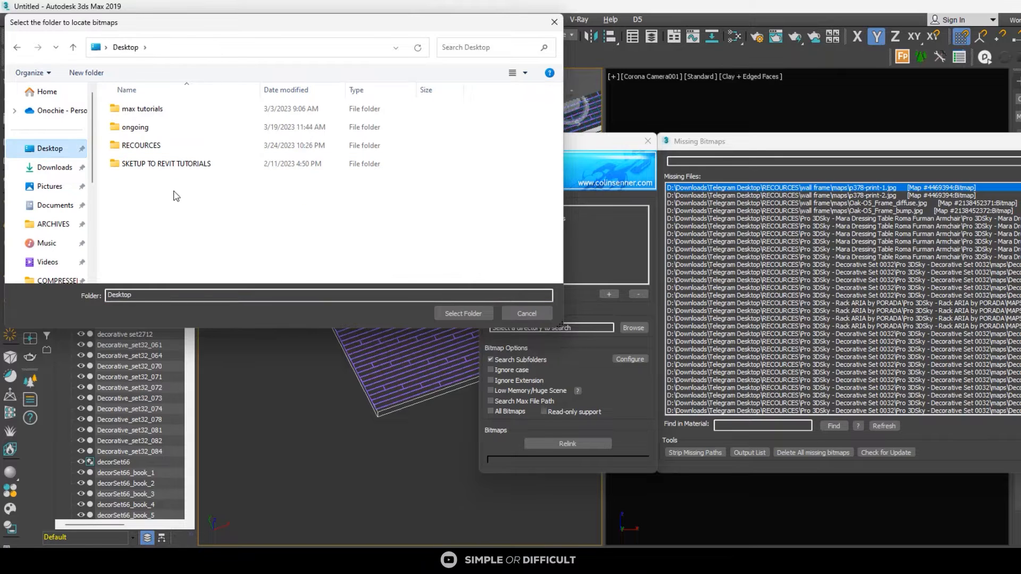
left_click(154, 148)
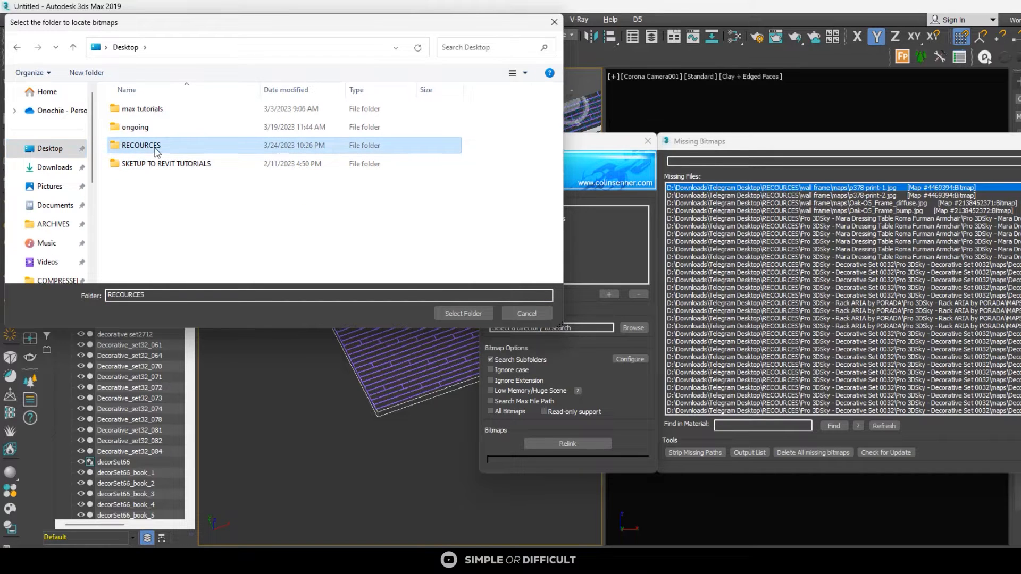
left_click(478, 316)
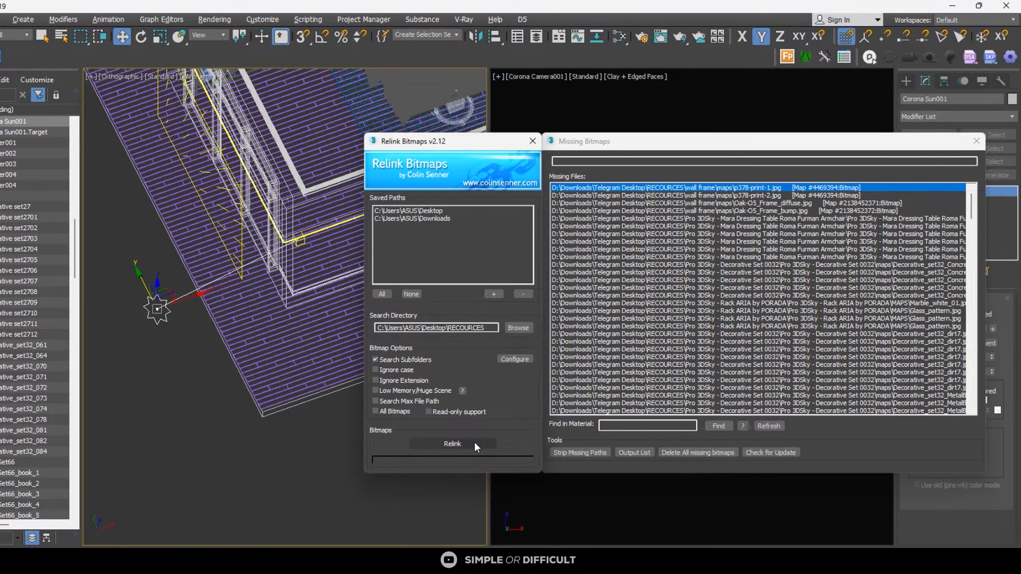
left_click(474, 443)
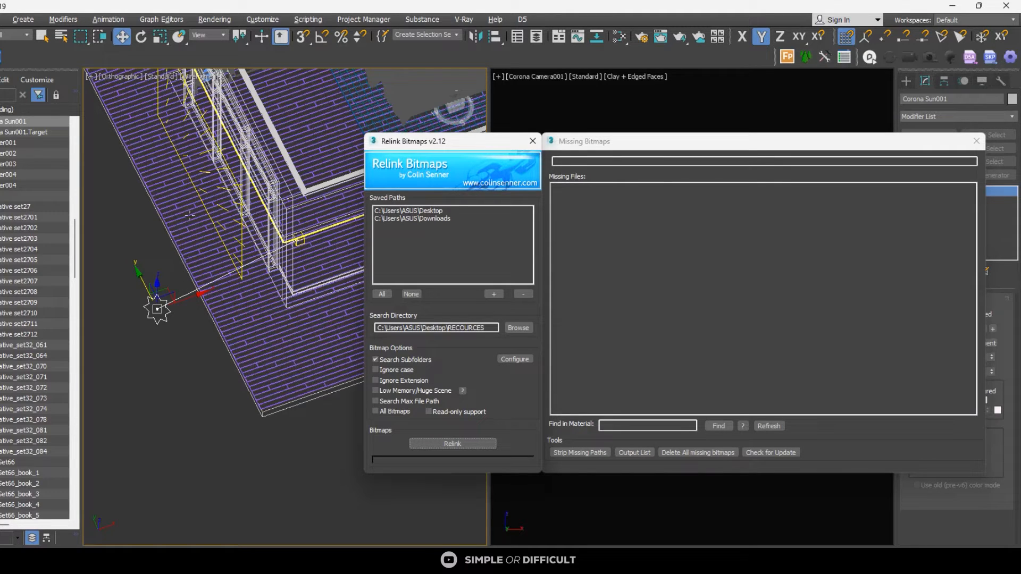
left_click(558, 279)
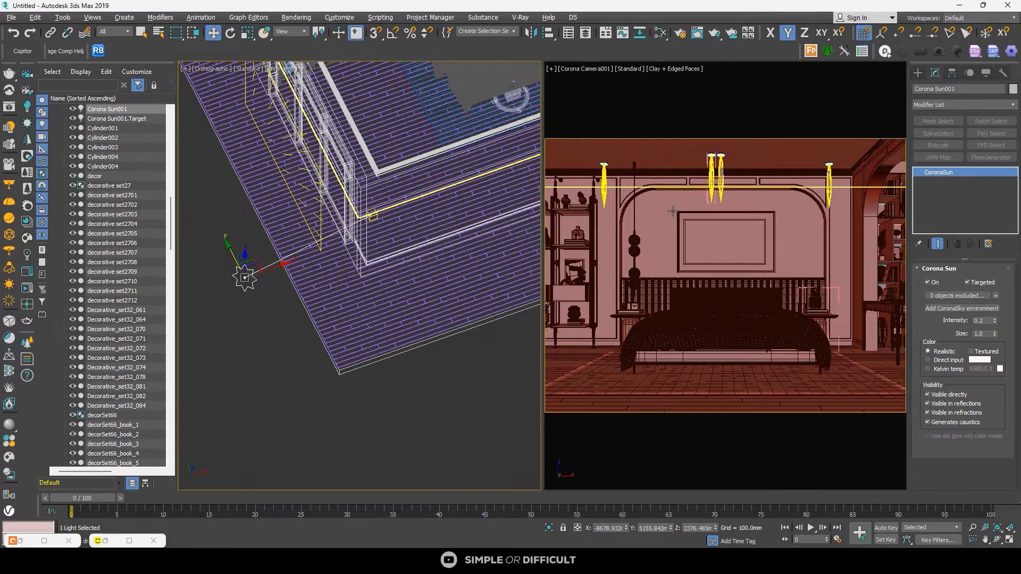
Step: Show the whole room in the orthographic viewport and switch that viewport to Clay shading
left_click(672, 211)
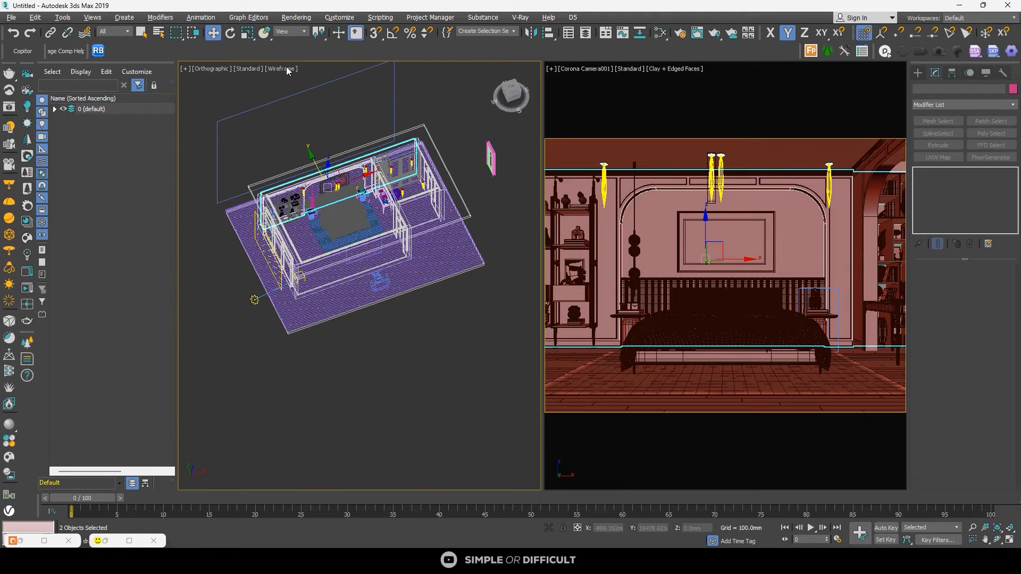
left_click(285, 69)
left_click(315, 138)
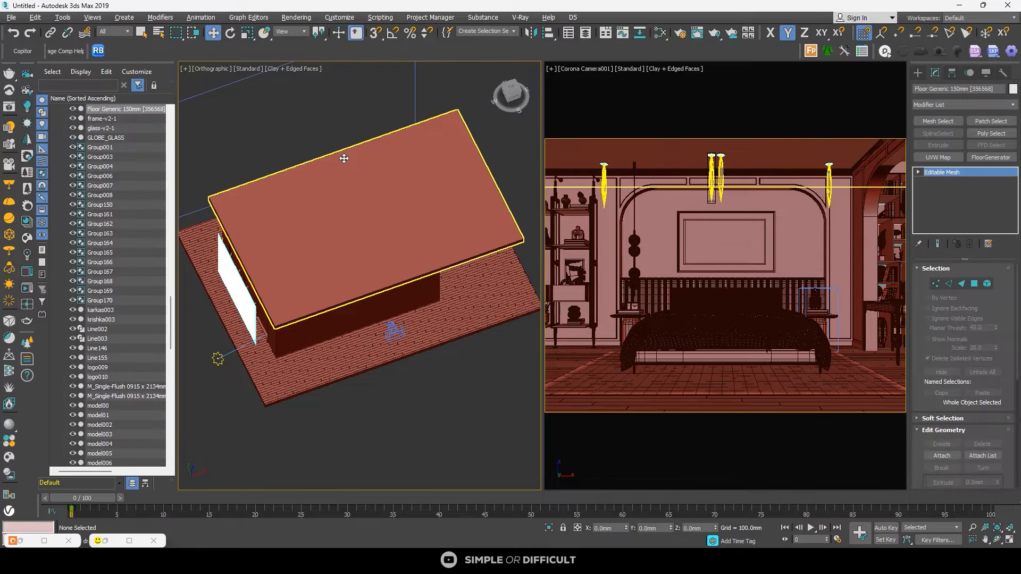
Step: Assign Wall Paint White Semigloss from the Walls category of the Corona Material Library to the ceiling slab
right_click(340, 155)
mouse_move(362, 146)
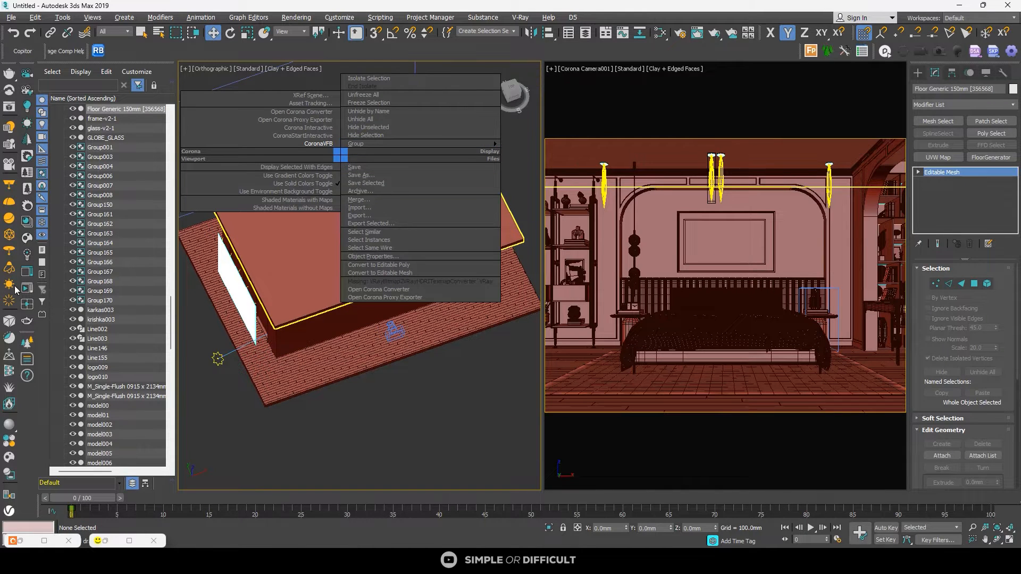
left_click(29, 223)
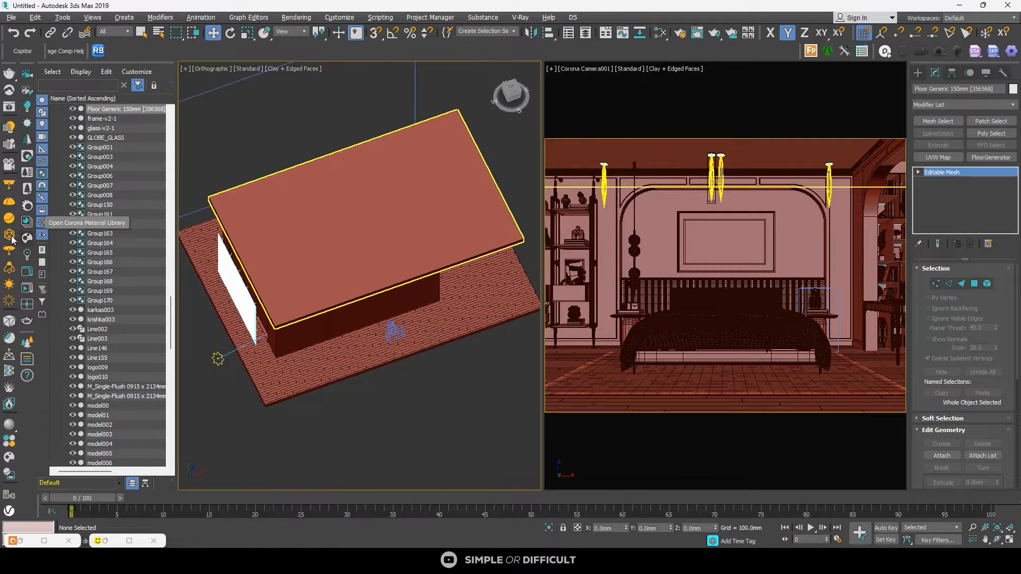
left_click(27, 222)
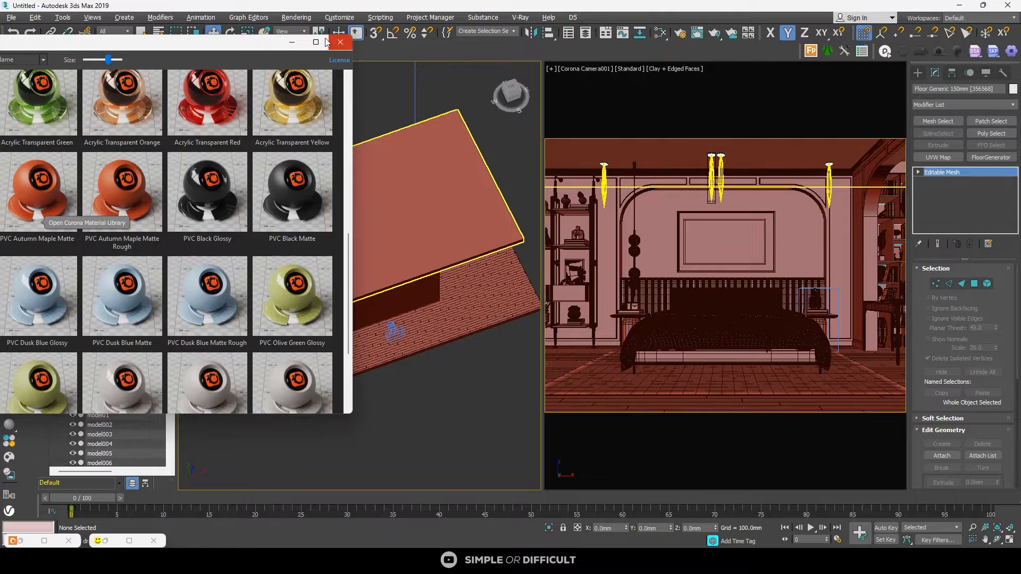
left_click_drag(298, 42, 561, 22)
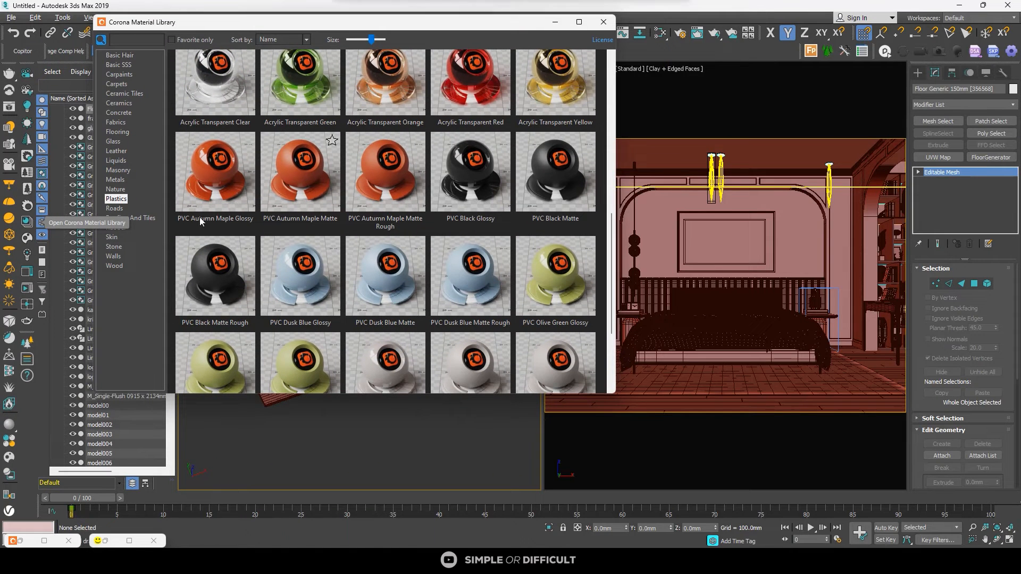
left_click(115, 256)
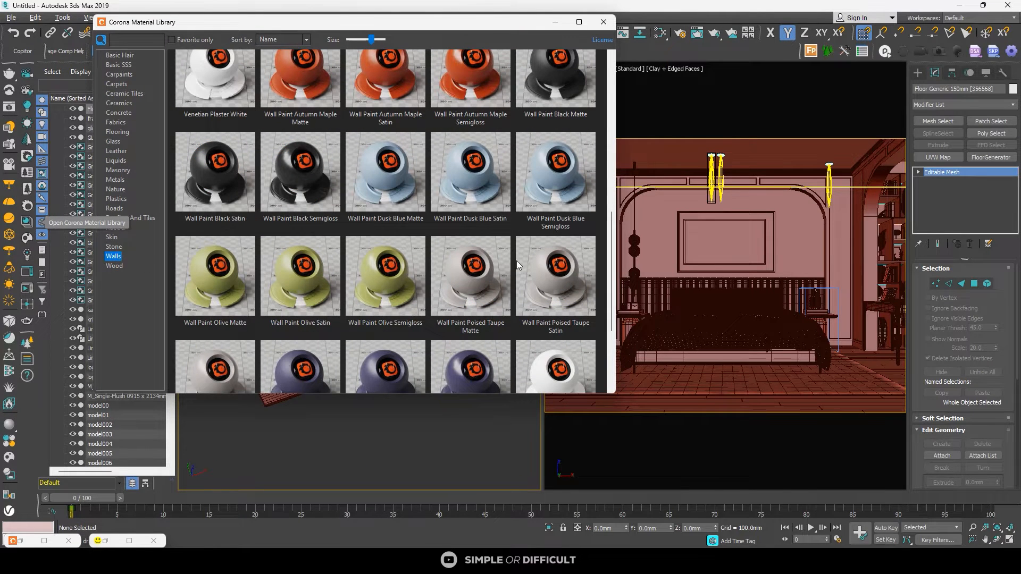
left_click_drag(613, 229, 608, 327)
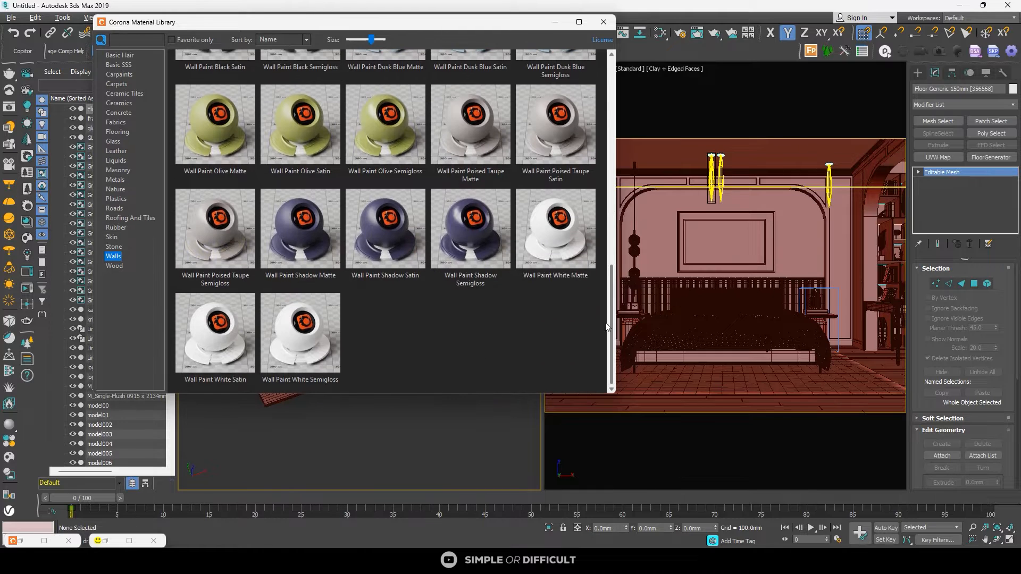
right_click(301, 359)
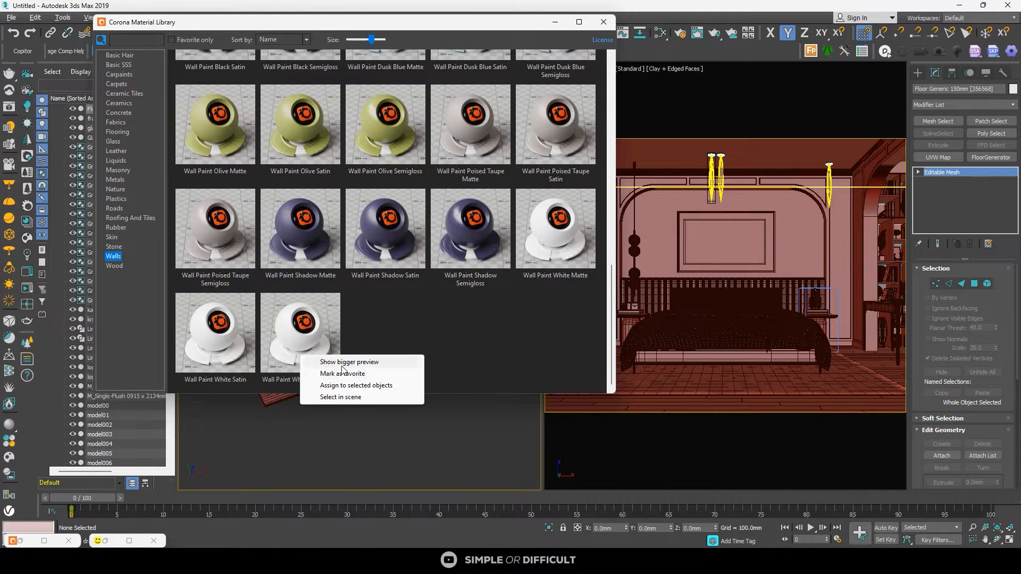
left_click(344, 385)
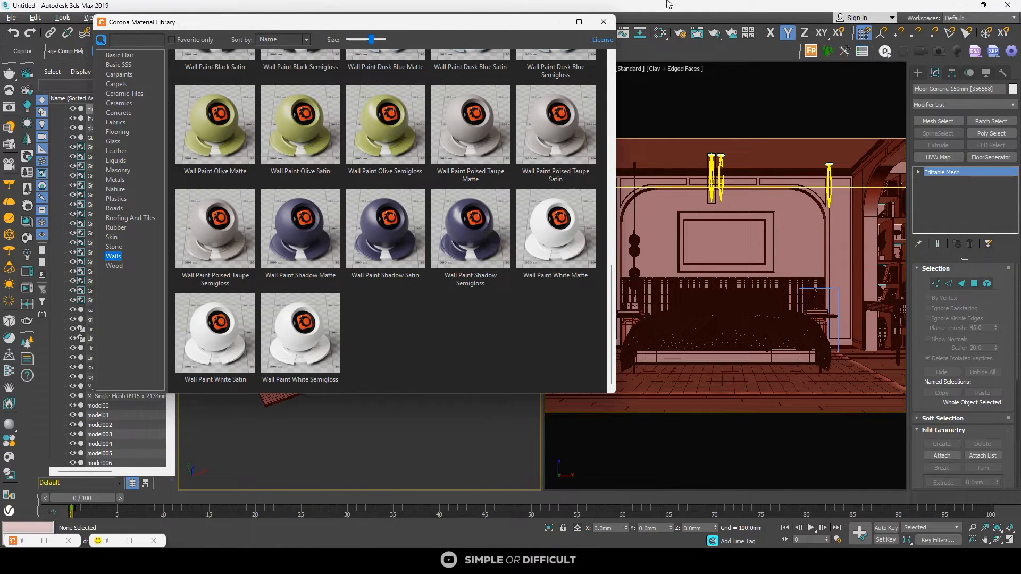
left_click(604, 21)
Step: Hide the ceiling slab to expose the room's interior in the orthographic viewport
right_click(390, 207)
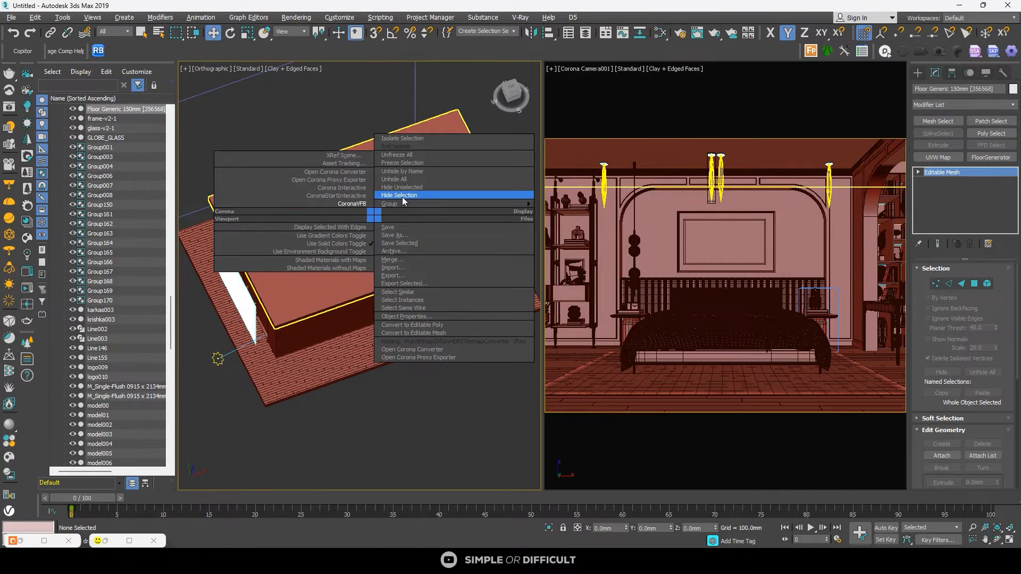
left_click(402, 195)
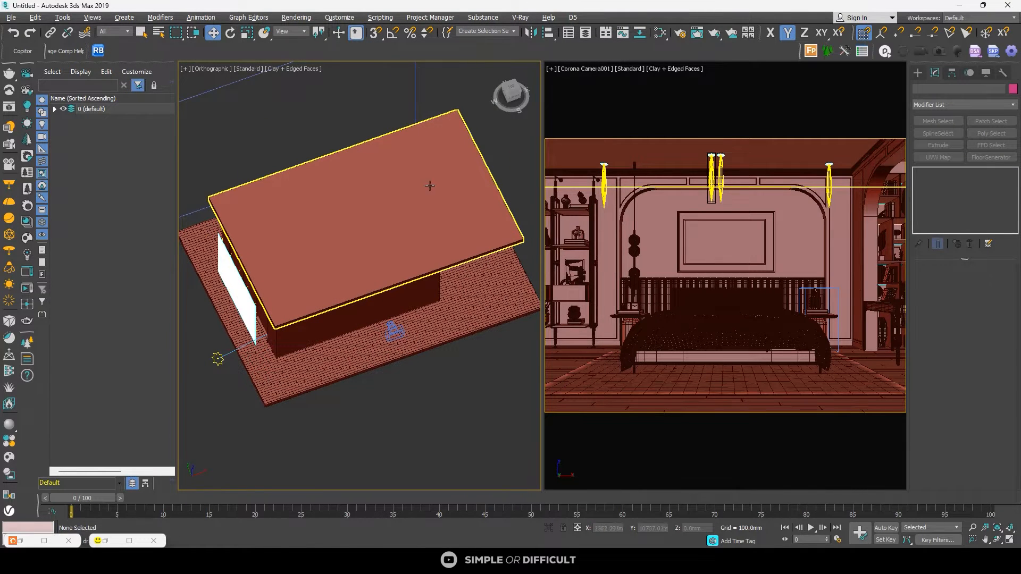
scroll(430, 186, "down", 5)
scroll(391, 193, "up", 10)
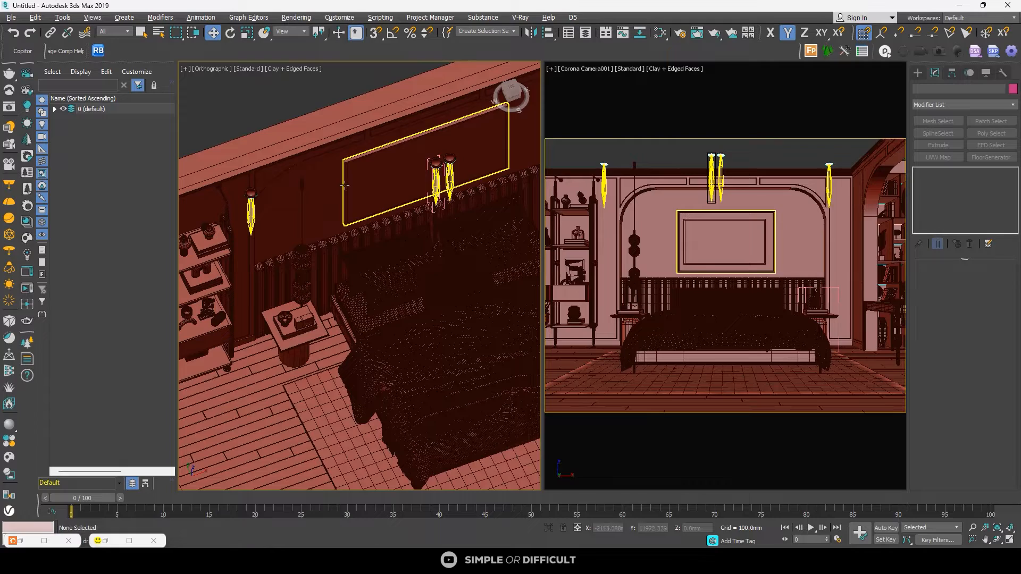
Step: Select the wall behind the bed together with the arched interior wall in front of it
left_click(345, 185)
scroll(367, 211, "down", 4)
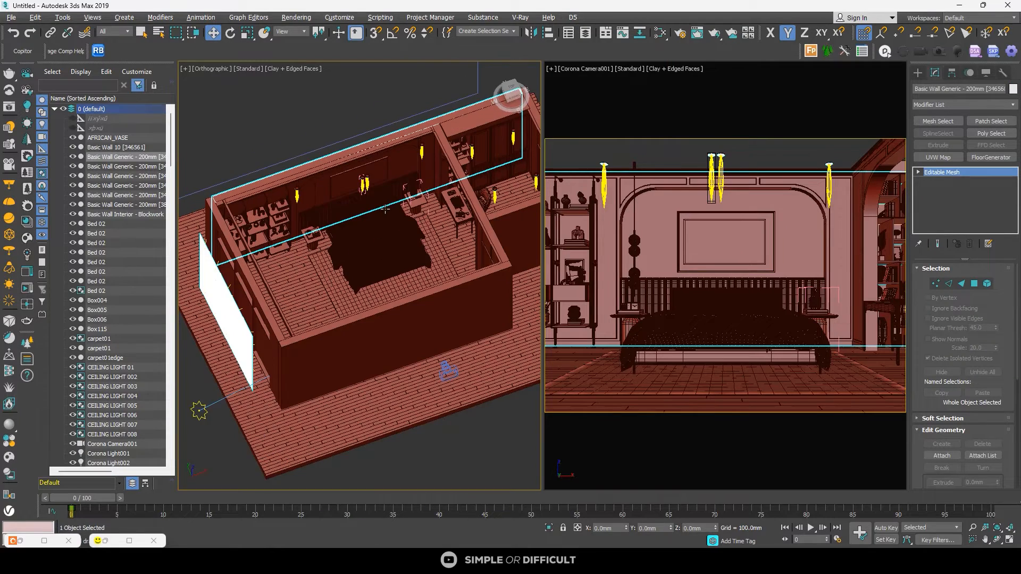
middle_click_drag(385, 209, 339, 181, "alt")
scroll(275, 126, "up", 5)
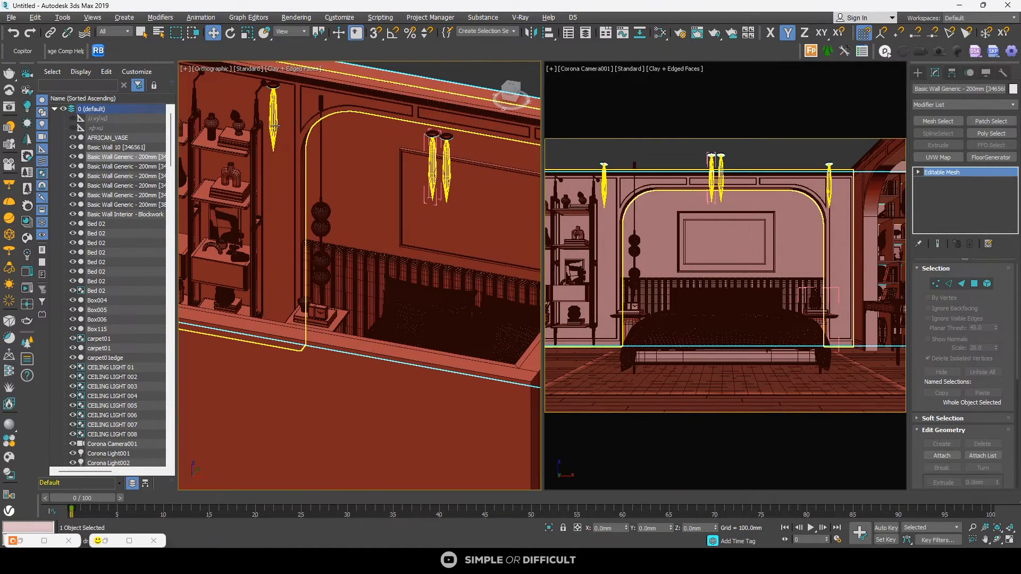
left_click(241, 108, "ctrl")
Step: Add the long wall opposite the bed and the partition wall with the arch and door opening to the selection
middle_click_drag(241, 107, 394, 142, "alt")
scroll(340, 176, "down", 4)
scroll(341, 175, "up", 1)
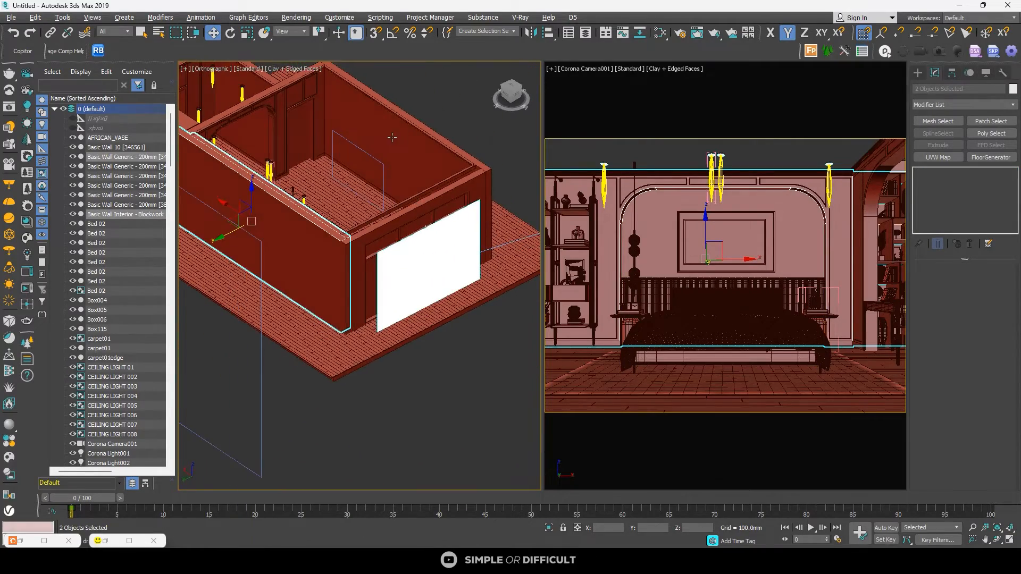
left_click(392, 137, "ctrl")
scroll(326, 99, "up", 4)
scroll(356, 107, "down", 4)
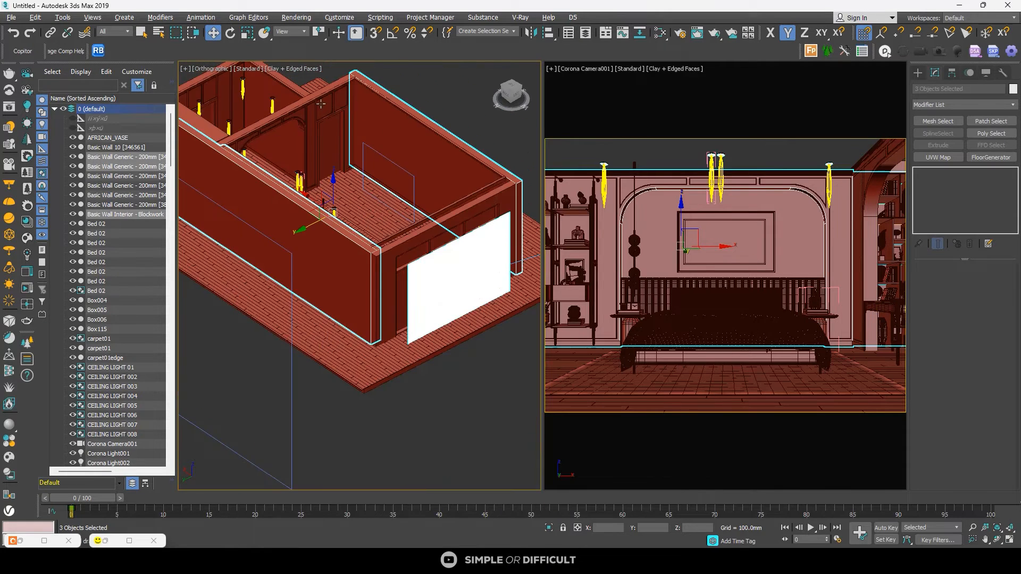
scroll(320, 103, "up", 5)
left_click(346, 119, "ctrl")
scroll(349, 118, "down", 6)
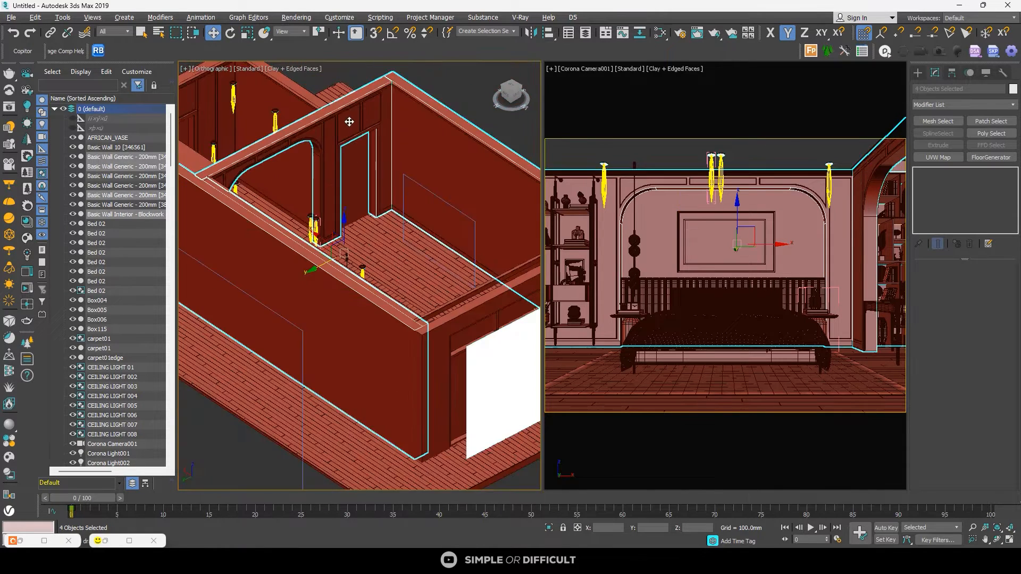
Step: Add the adjoining room's side wall and the end wall with the door opening to the wall selection
key("super")
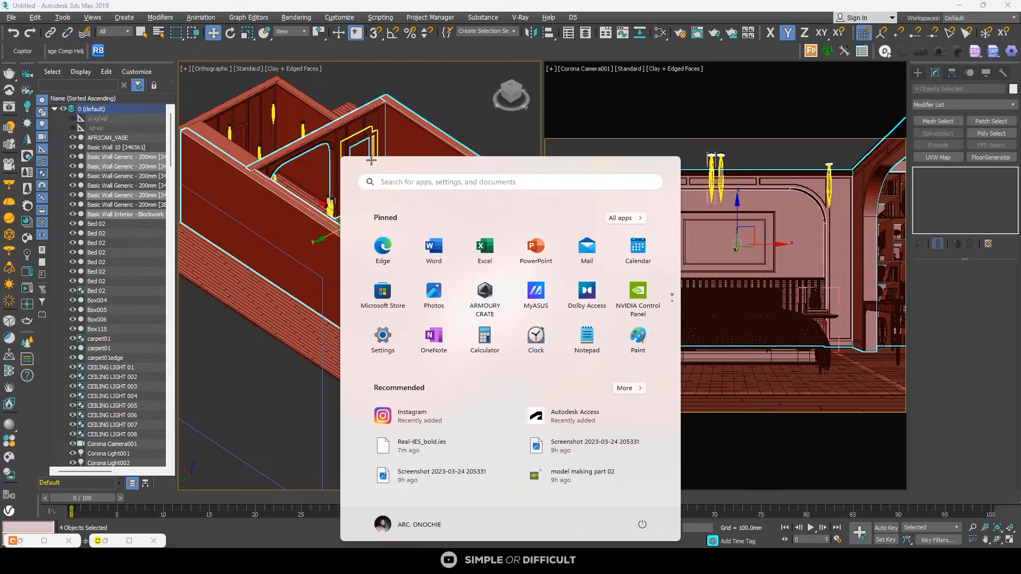
key("super")
middle_click_drag(371, 160, 358, 113, "alt")
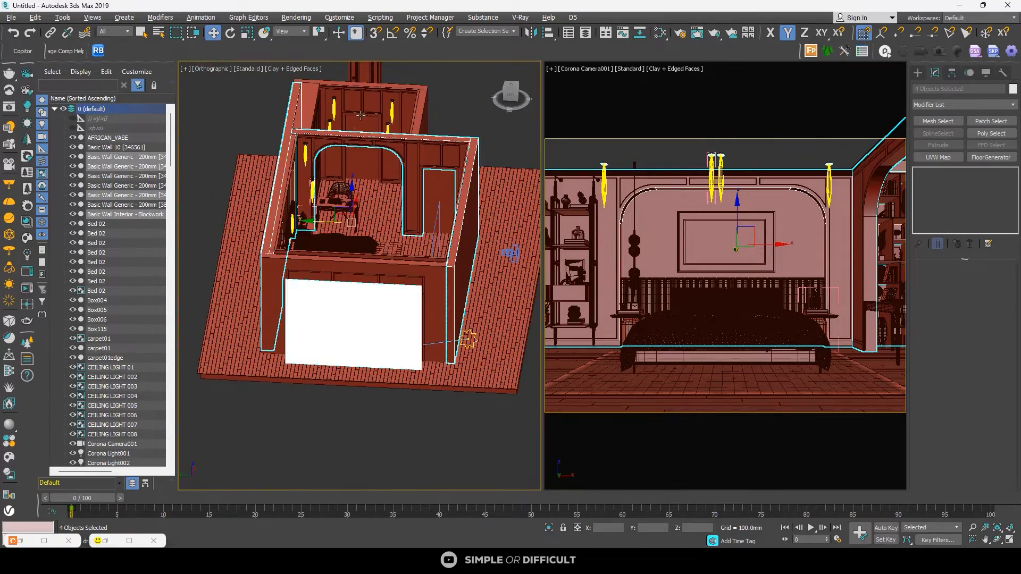
scroll(417, 95, "up", 4)
middle_click_drag(417, 95, 293, 131)
scroll(359, 128, "down", 5)
left_click(381, 189, "ctrl")
scroll(382, 189, "down", 2)
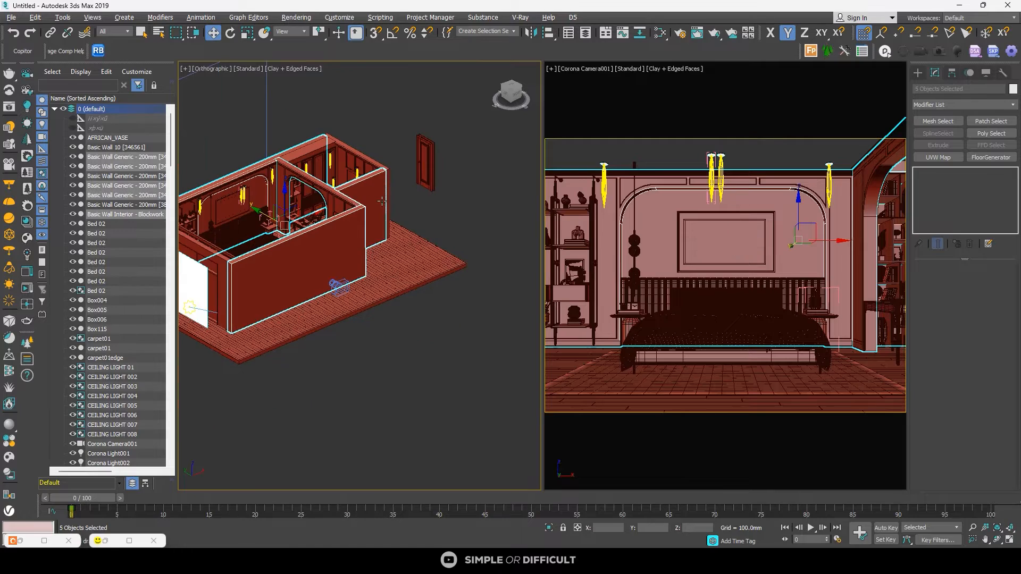
middle_click_drag(382, 202, 309, 214, "alt")
scroll(402, 208, "up", 6)
left_click(412, 221, "ctrl")
scroll(441, 195, "down", 2)
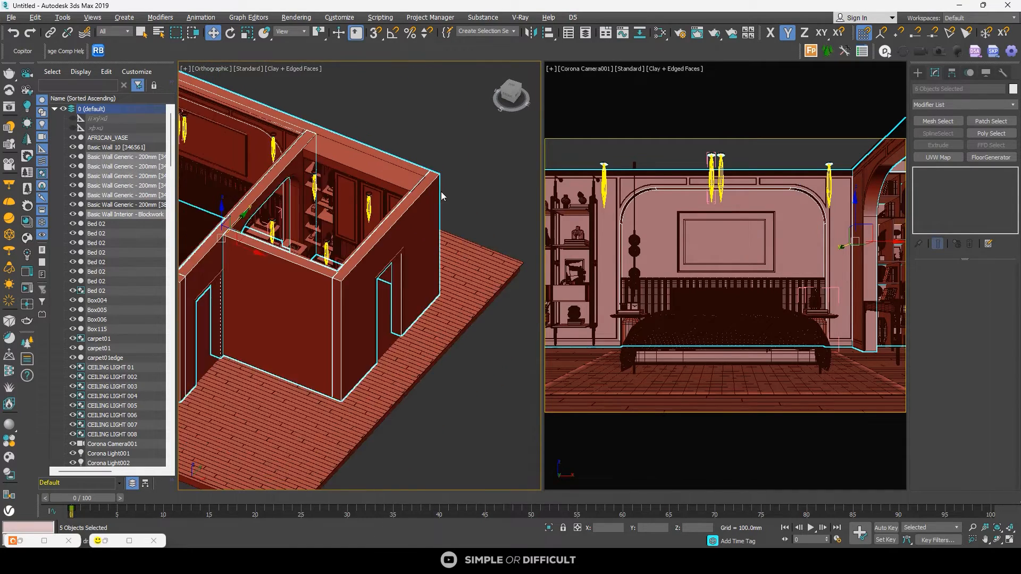
Step: Add the window wall at the far end of the bedroom to the wall selection
scroll(441, 196, "down", 4)
scroll(340, 160, "up", 5)
scroll(339, 143, "up", 3)
left_click(338, 142, "ctrl")
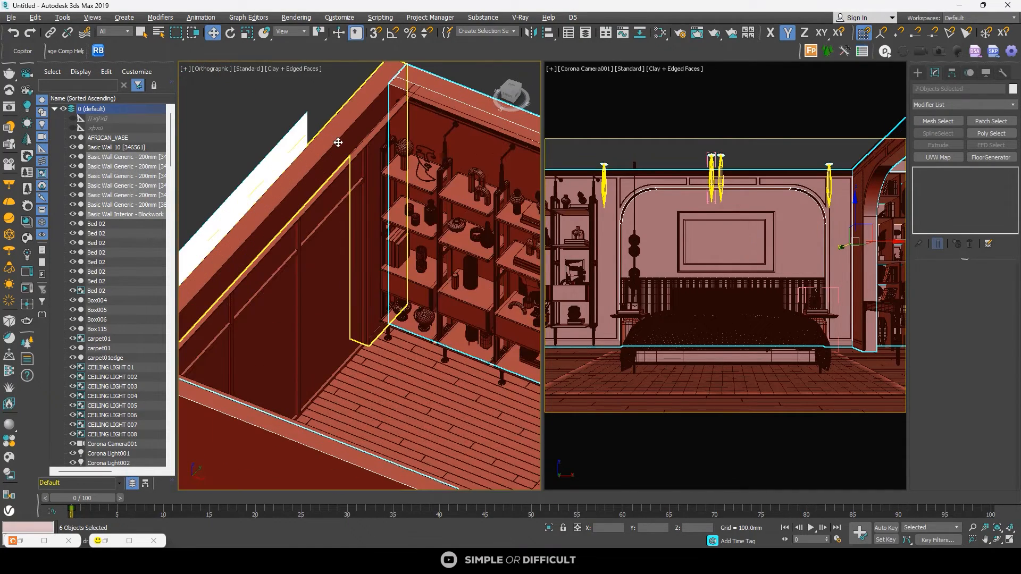
left_click(338, 143, "ctrl")
scroll(341, 143, "down", 5)
scroll(400, 130, "up", 5)
scroll(319, 153, "down", 4)
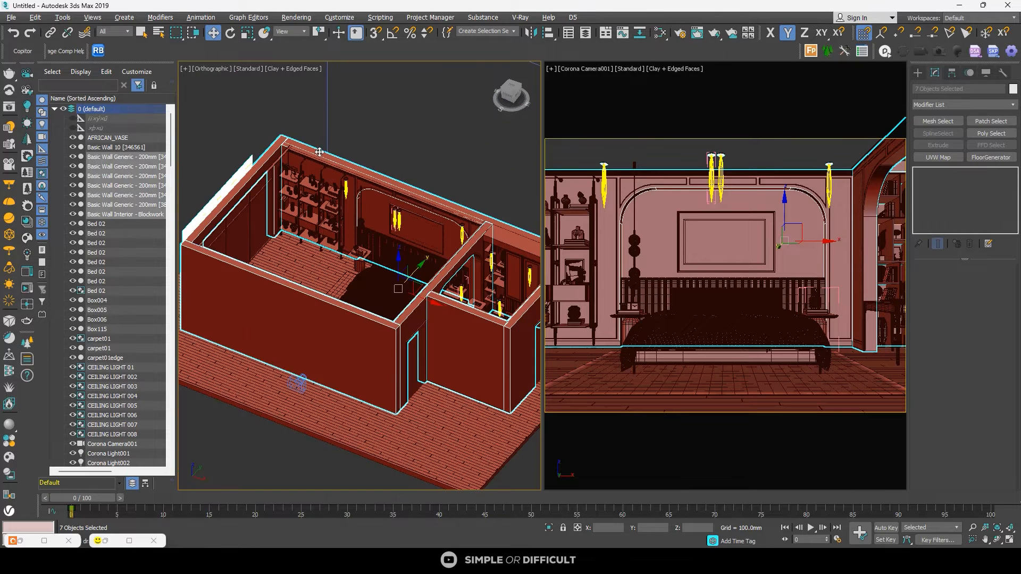
Step: Create a new CoronaLegacyMtl in the Slate Material Editor and show its parameters
left_click(659, 35)
left_click_drag(330, 34, 619, 2)
scroll(505, 160, "down", 1)
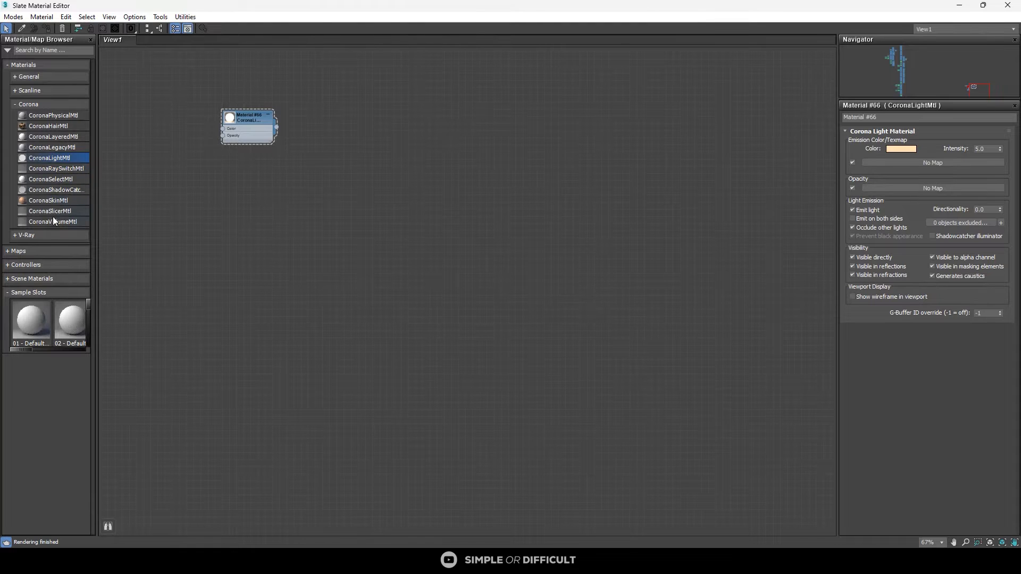
left_click(44, 148)
left_click_drag(424, 201, 423, 200)
scroll(423, 199, "up", 2)
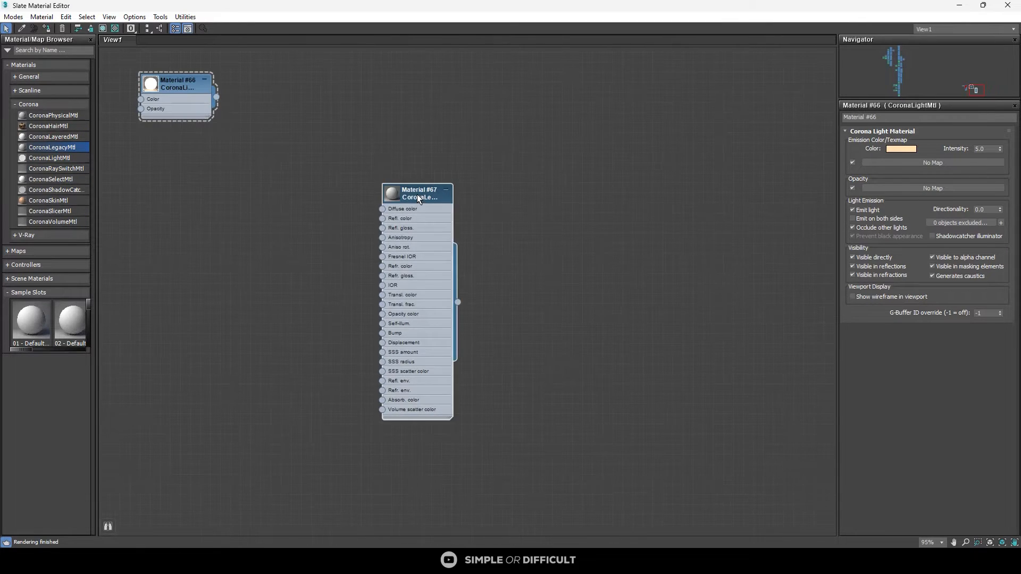
double_click(423, 198)
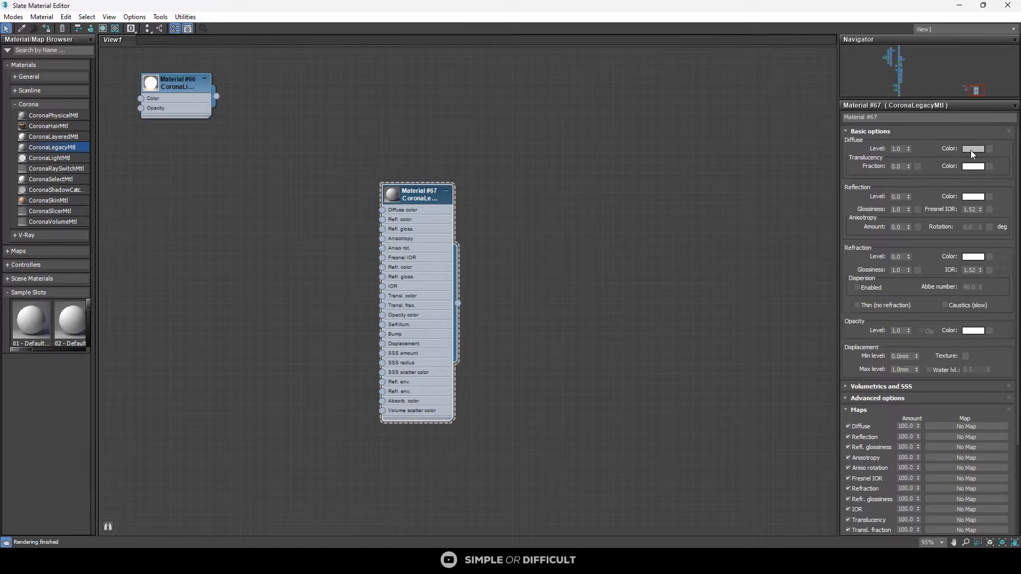
Step: Set the legacy material's diffuse colour to a muted olive with hue 45, saturation 69 and value 80, and show its enlarged, collapsed preview
left_click(974, 148)
left_click(309, 94)
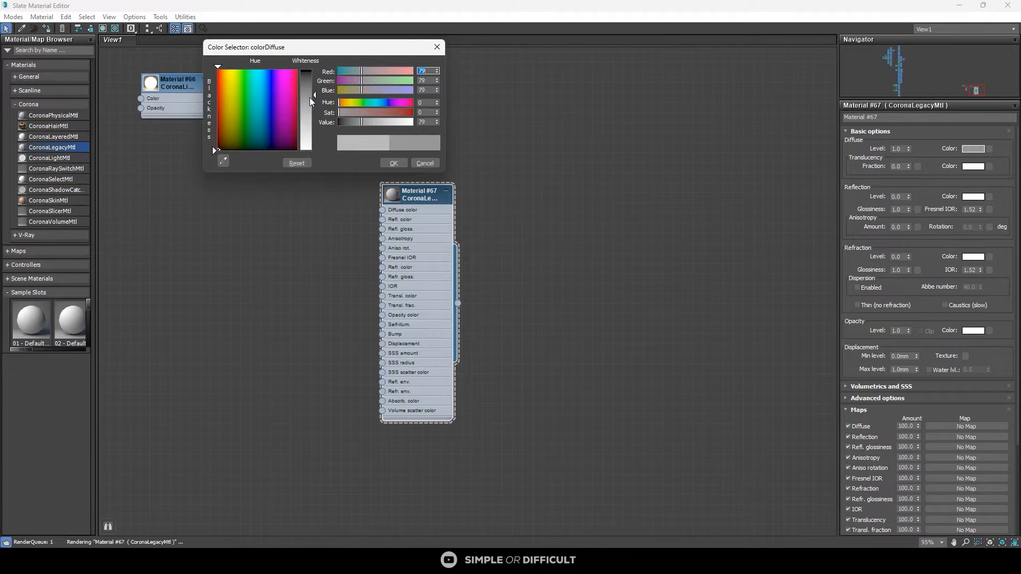
left_click(353, 101)
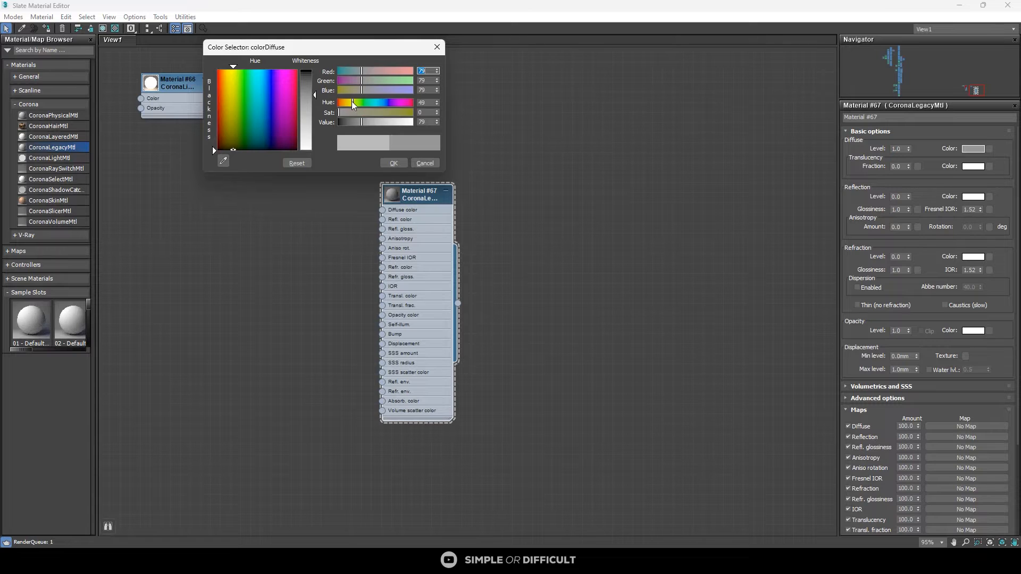
left_click_drag(350, 101, 347, 102)
left_click(347, 112)
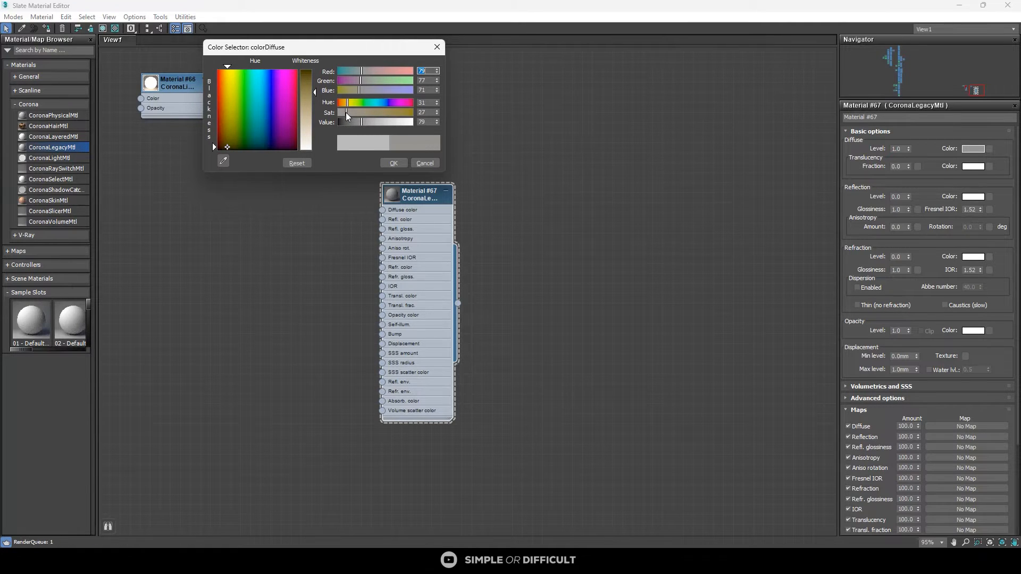
left_click(392, 195)
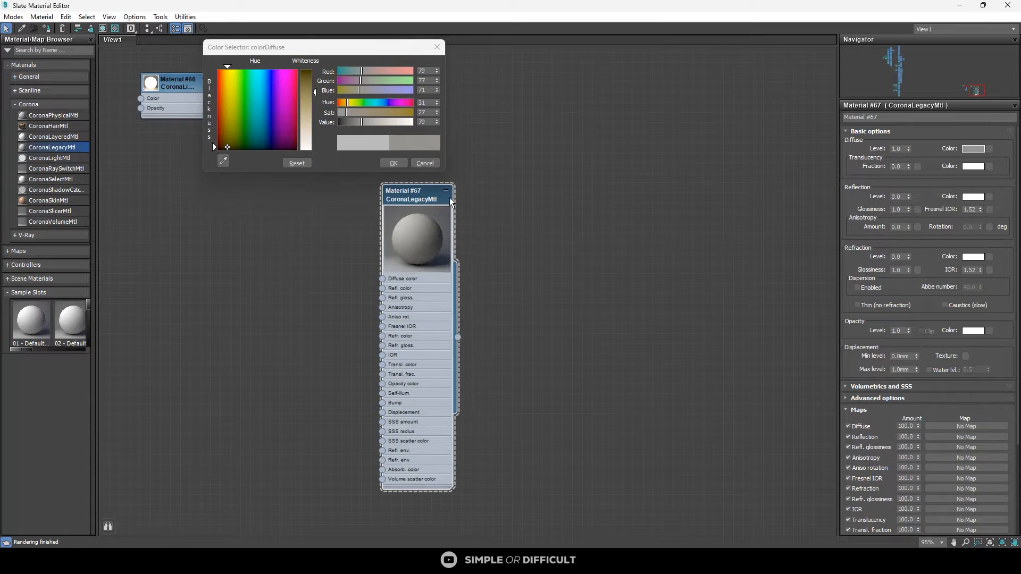
left_click(308, 91)
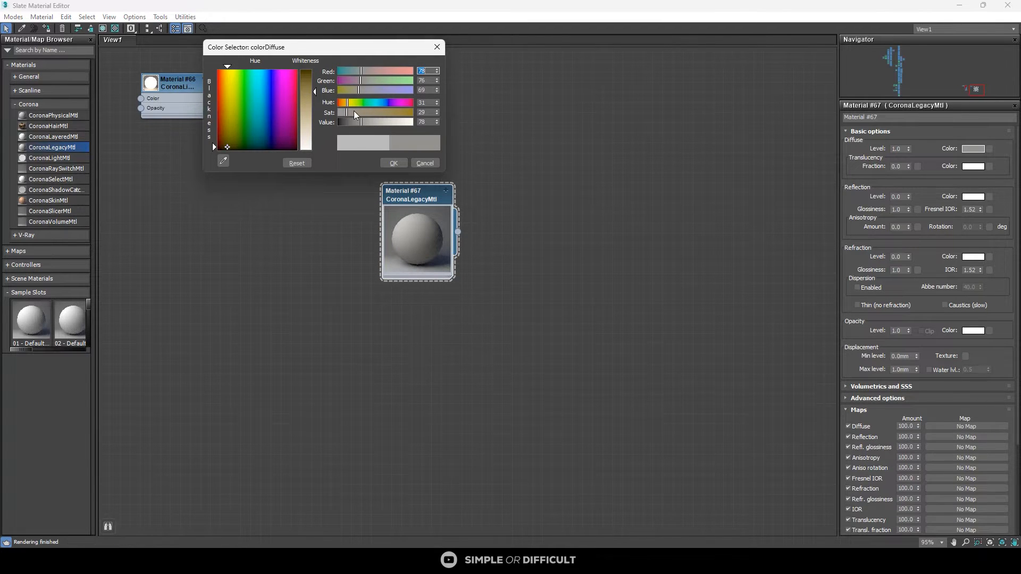
left_click_drag(354, 113, 349, 114)
left_click(359, 120)
left_click_drag(360, 120, 361, 121)
left_click(351, 104)
left_click_drag(349, 113, 358, 114)
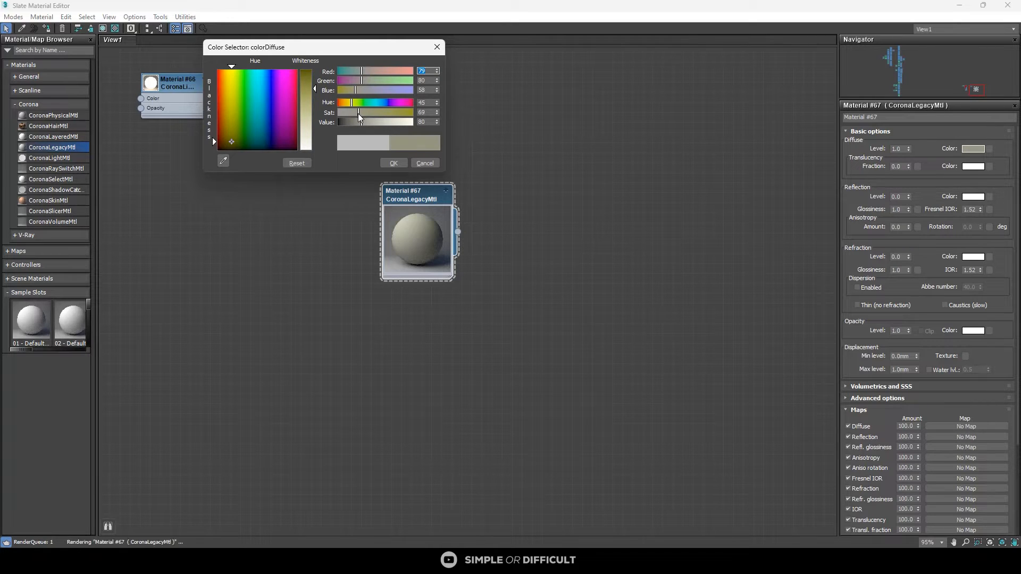
left_click(393, 163)
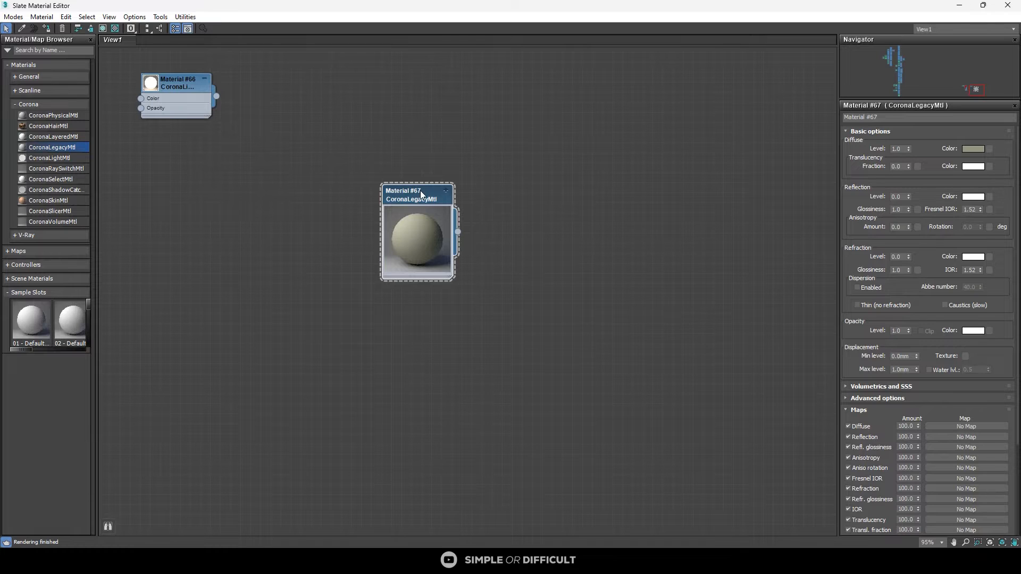
Step: Set the legacy material's reflection level to 1.0 and its reflection glossiness to 0.6
key("Return")
double_click(899, 210)
type("0.8")
key("Return")
scroll(443, 253, "up", 4)
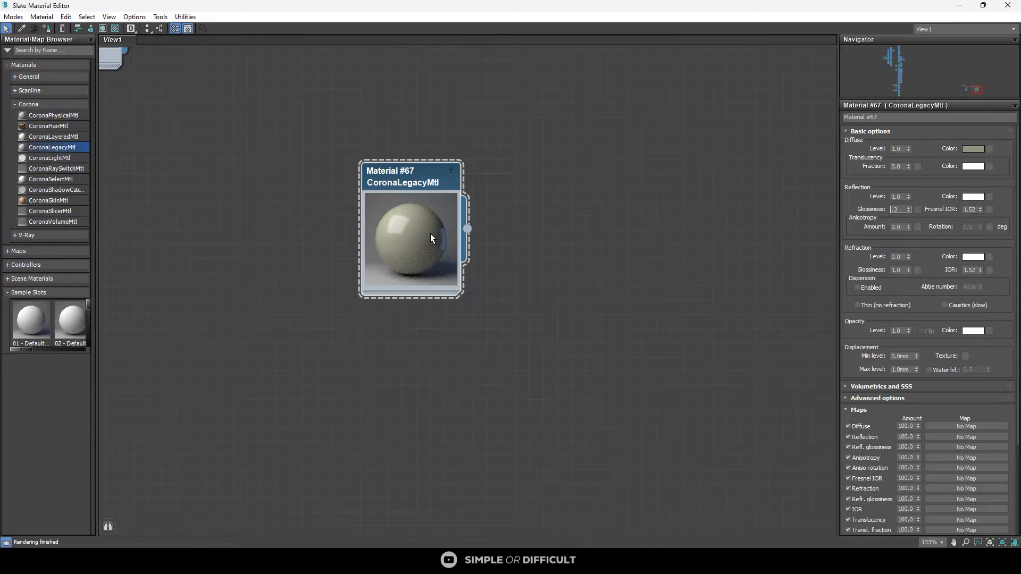
key("Return")
scroll(438, 165, "down", 2)
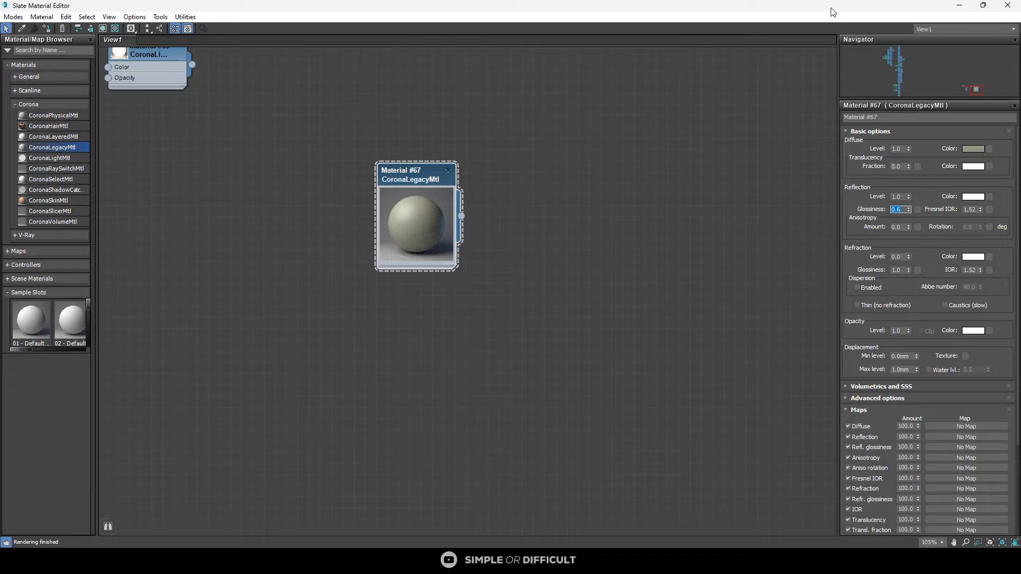
Step: Shrink the material editor window and assign the olive legacy material to the selected walls
left_click_drag(831, 8, 663, 122)
scroll(527, 246, "down", 1)
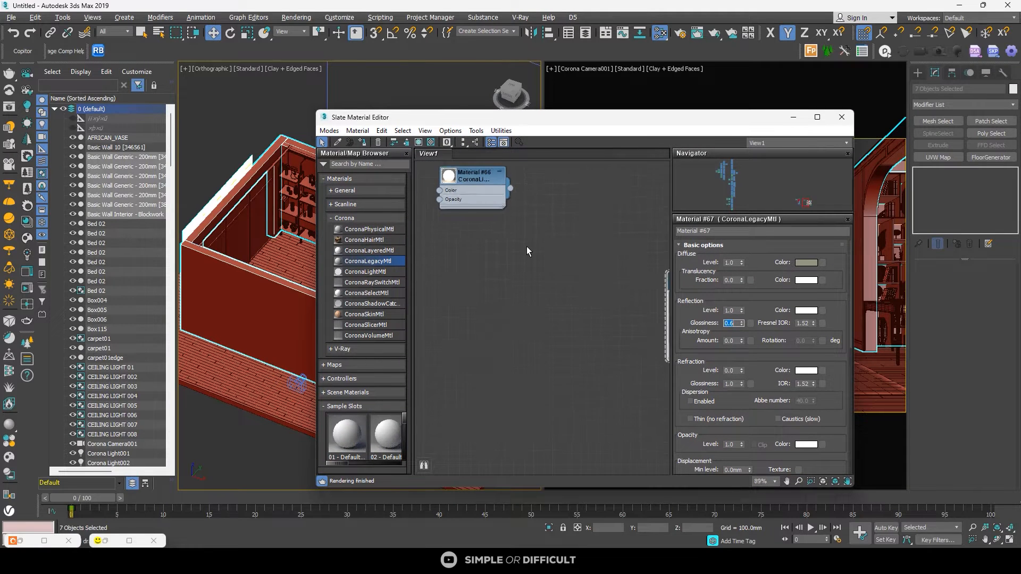
scroll(526, 247, "down", 1)
middle_click_drag(577, 259, 385, 229)
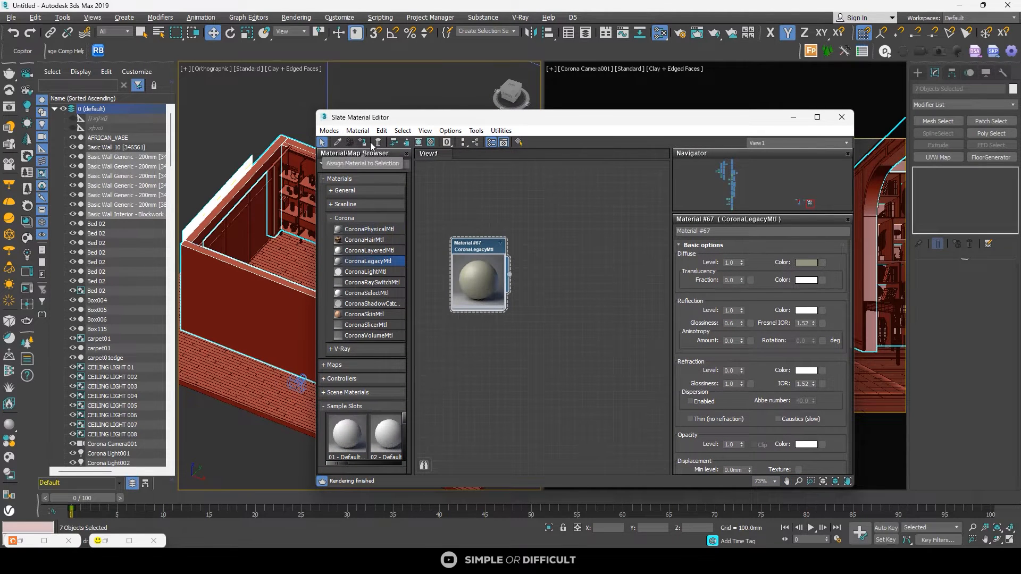
left_click_drag(752, 124, 704, 79)
Step: Run an interactive Corona render of the camera view, inspect the bed wall, and reduce the frame buffer window
left_click(130, 541)
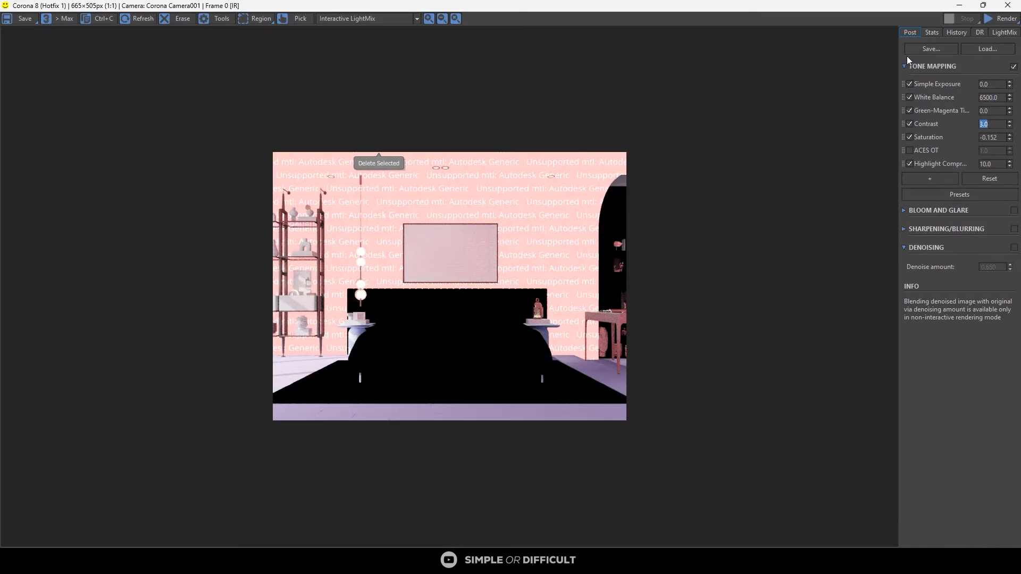
left_click(1002, 19)
left_click(1004, 32)
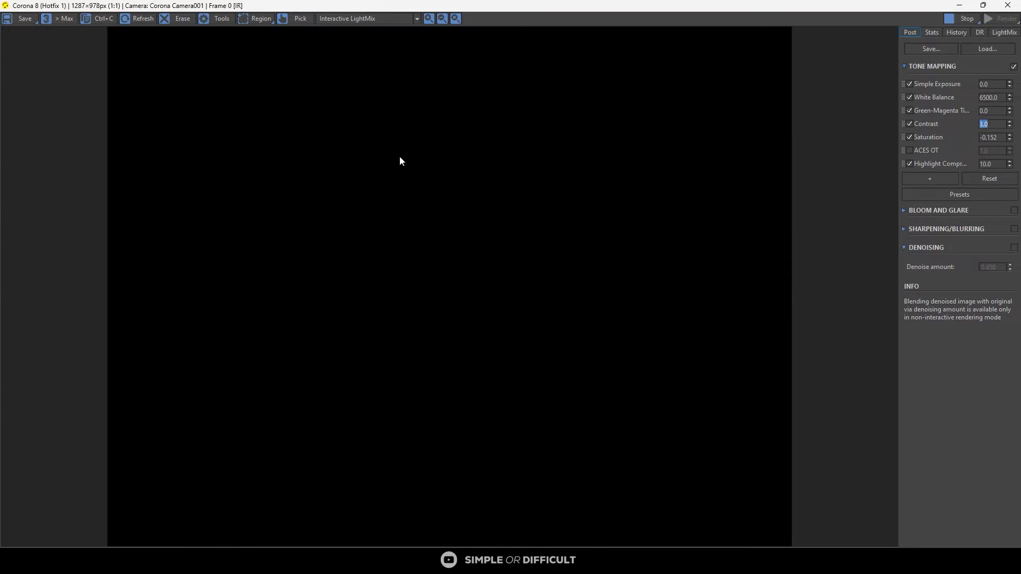
scroll(407, 205, "up", 2)
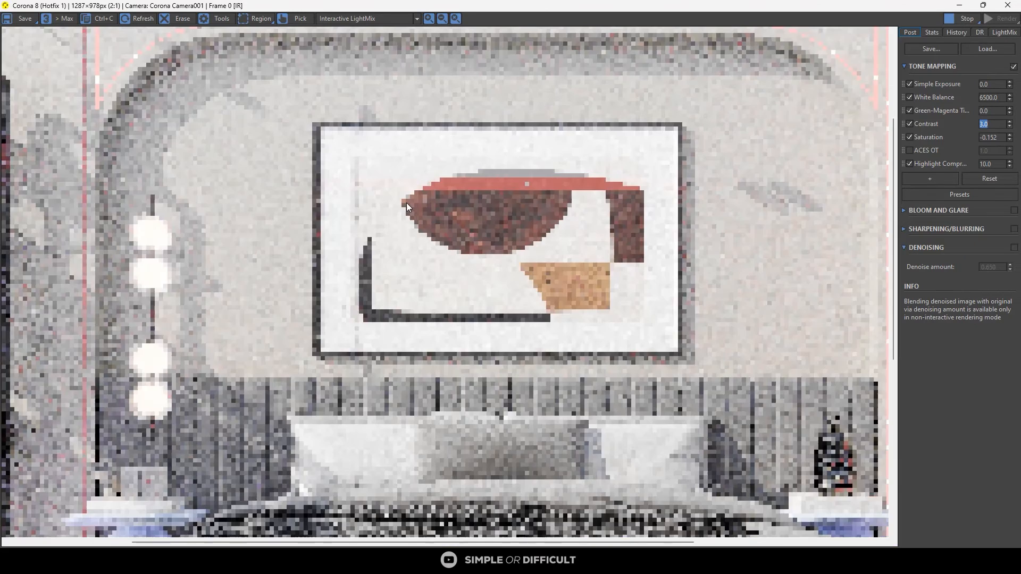
scroll(407, 205, "down", 2)
left_click_drag(759, 5, 373, 72)
Step: Unhide all objects to bring back the ceiling slab, and minimise the material editor
left_click(283, 474)
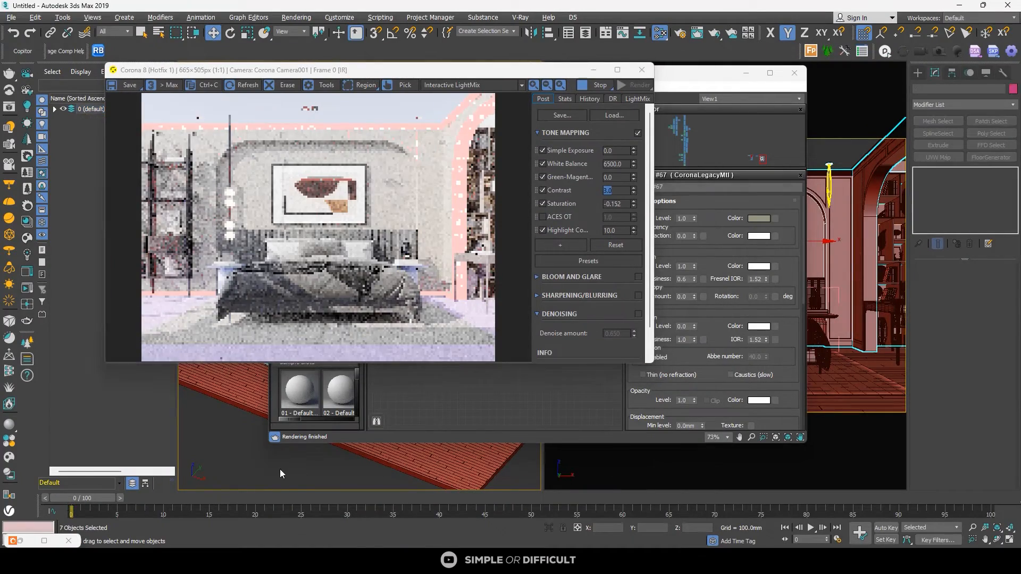
right_click(277, 474)
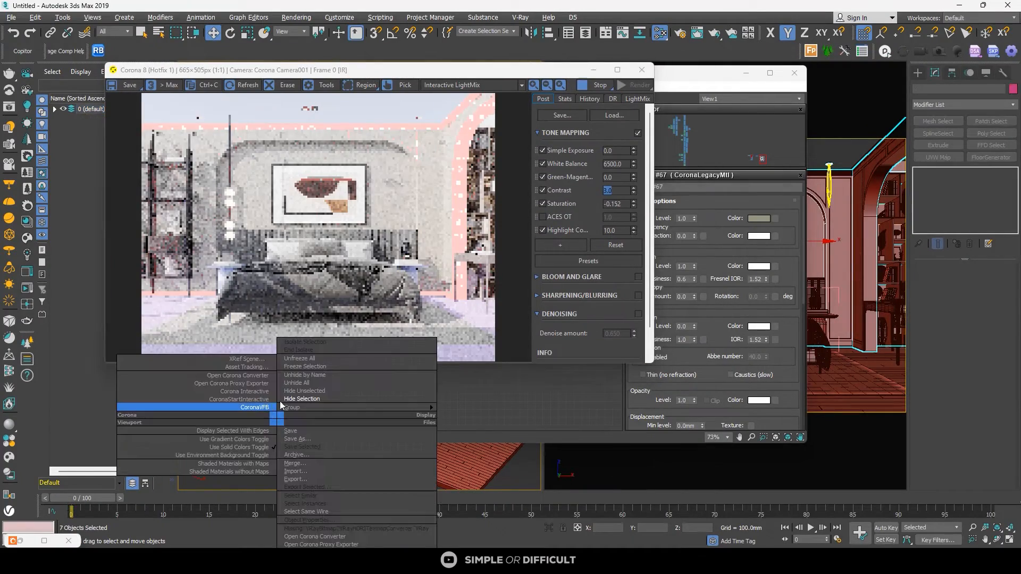
left_click(311, 384)
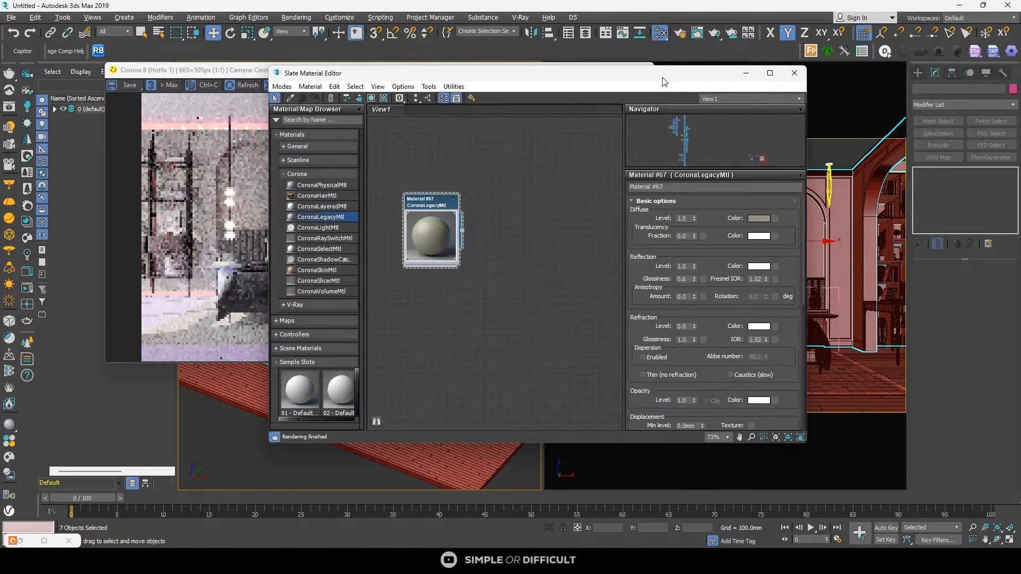
left_click(743, 73)
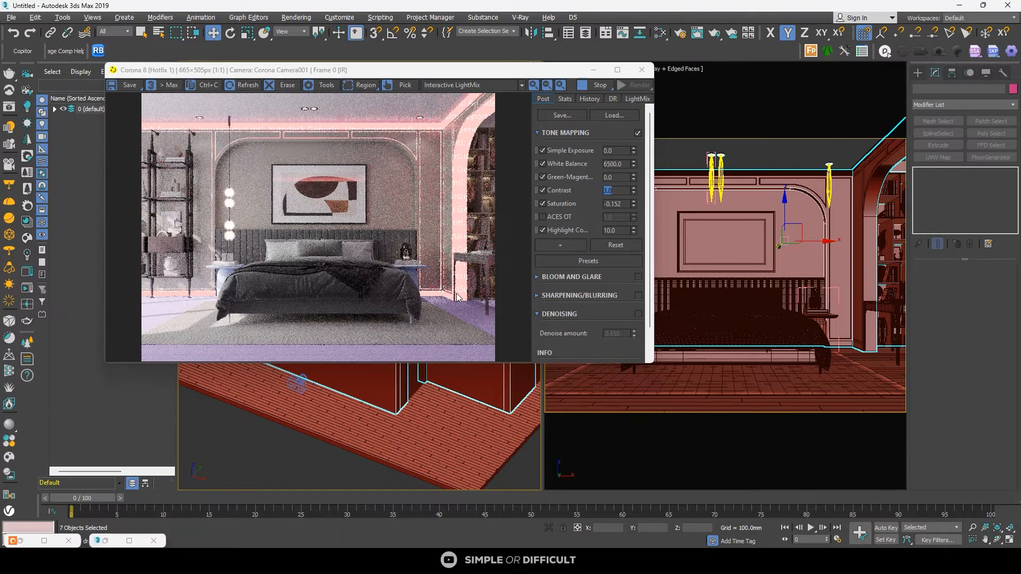
Step: Examine the wall mouldings and arch in the render for unsupported materials, stop the interactive render and minimise the frame buffer
scroll(470, 212, "up", 4)
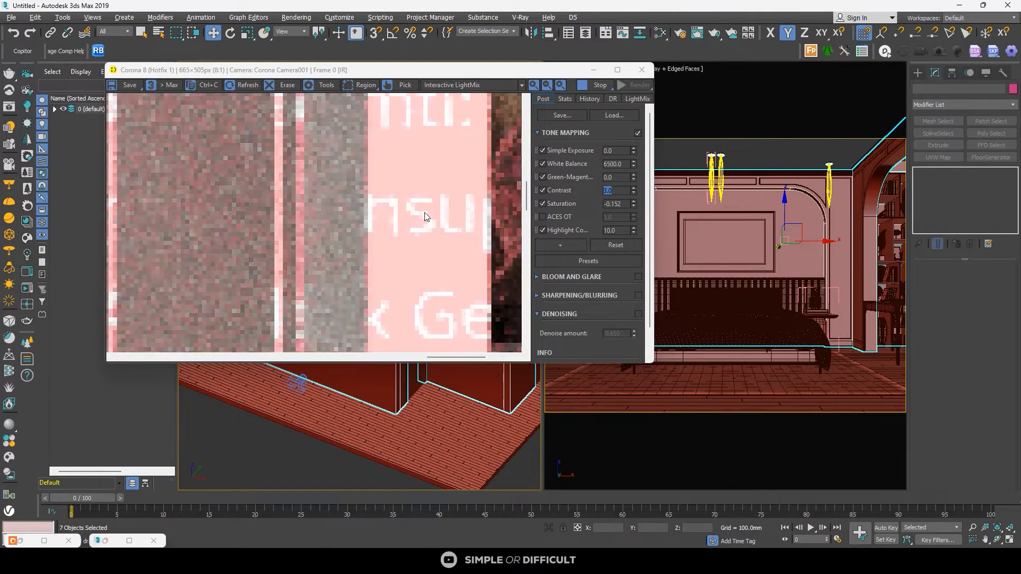
scroll(424, 213, "down", 4)
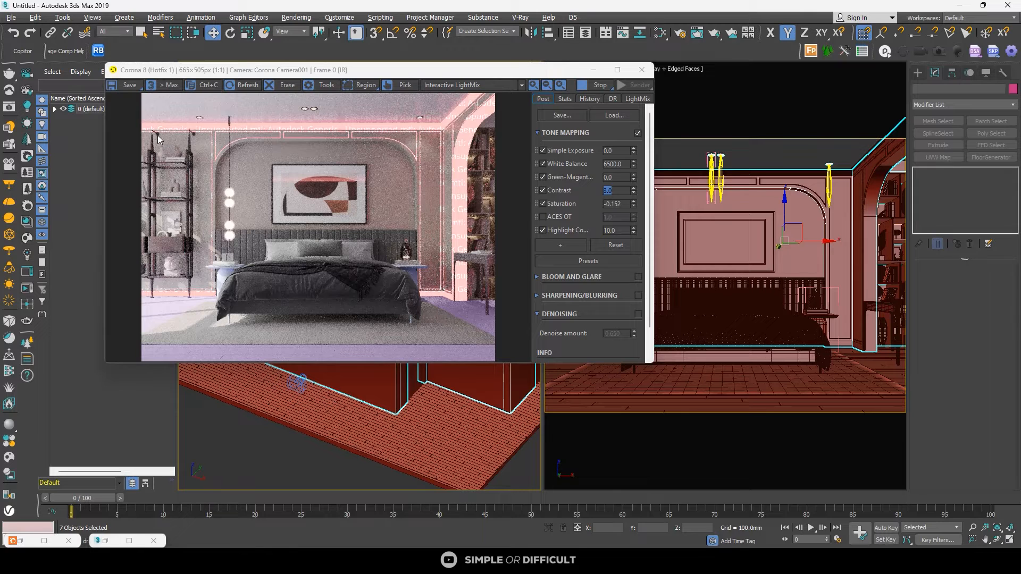
left_click(595, 87)
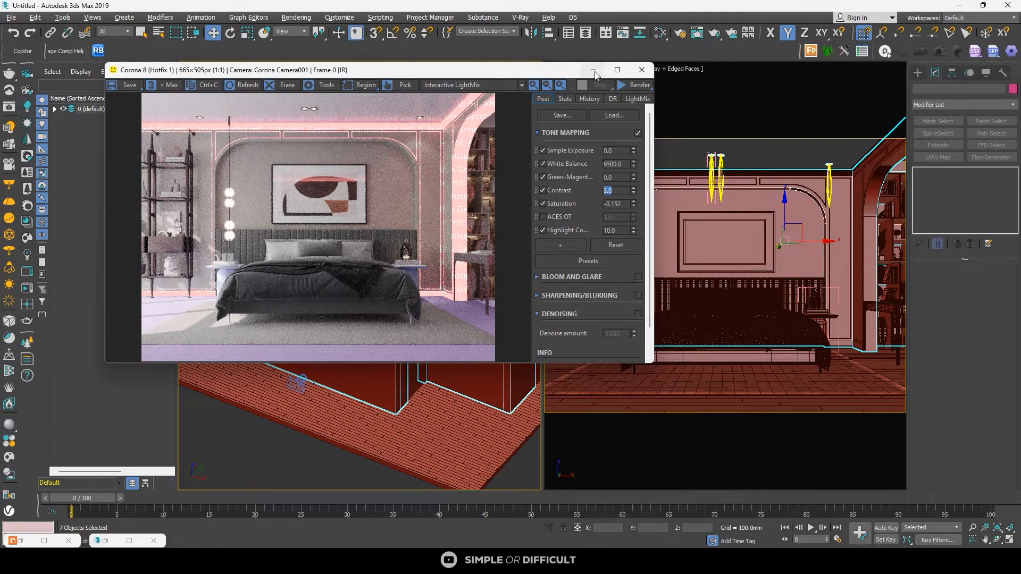
left_click(594, 71)
right_click(416, 123)
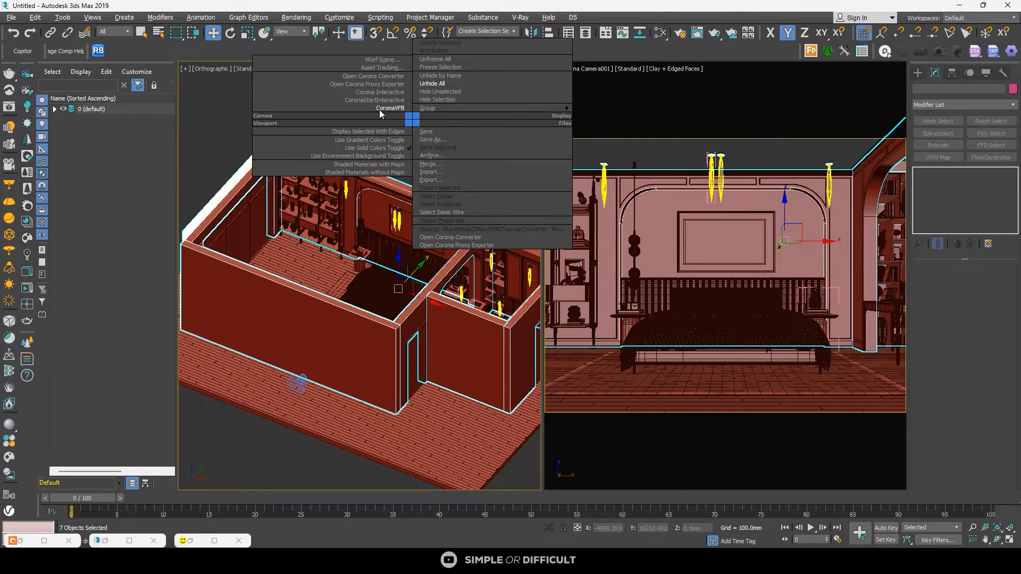
left_click(379, 108)
left_click(592, 70)
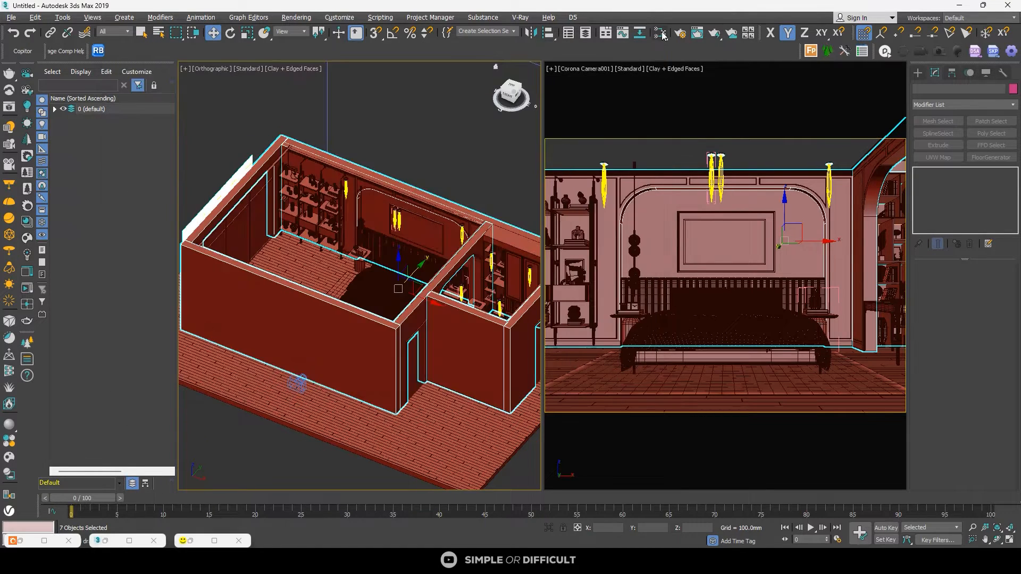
Step: Open the material editor beside the Corona material library and add the Wall Paint White Satin material to the node view
left_click(663, 38)
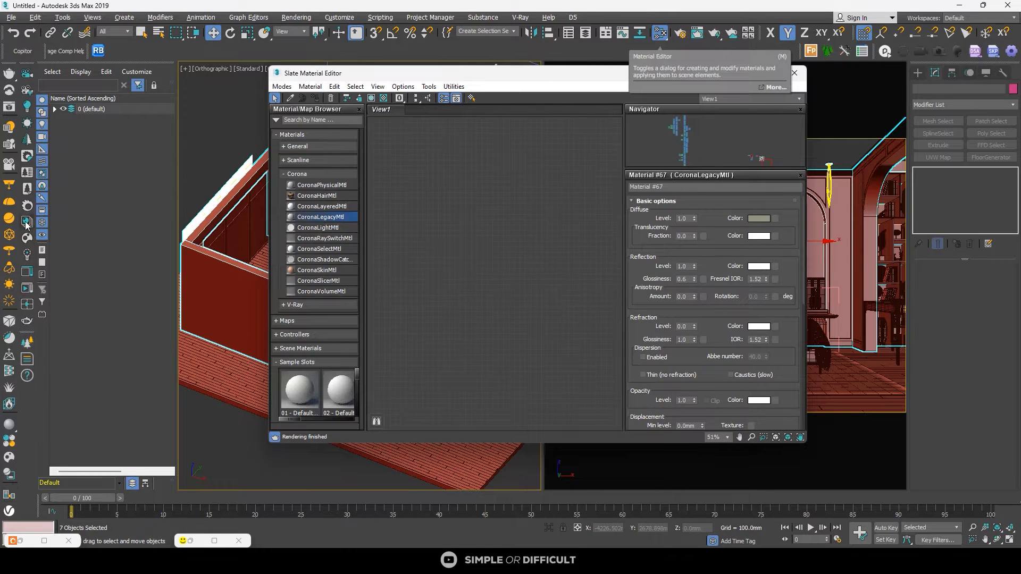
left_click(42, 222)
left_click_drag(494, 28, 310, 26)
left_click_drag(590, 83, 739, 53)
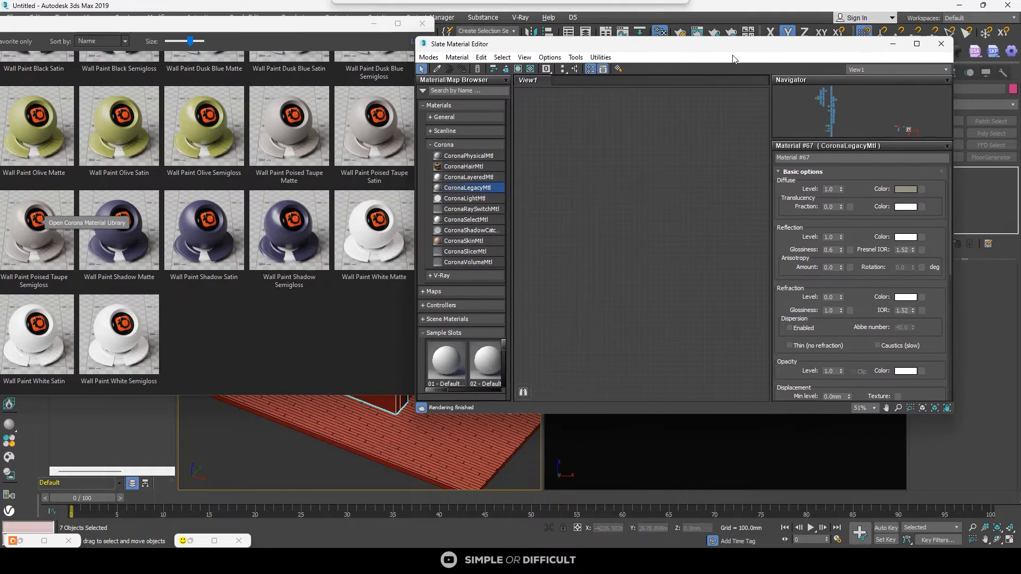
left_click_drag(39, 342, 667, 230)
Step: Locate the nodes of the added white wall paint in the node view and gather them in a free area
scroll(668, 232, "down", 8)
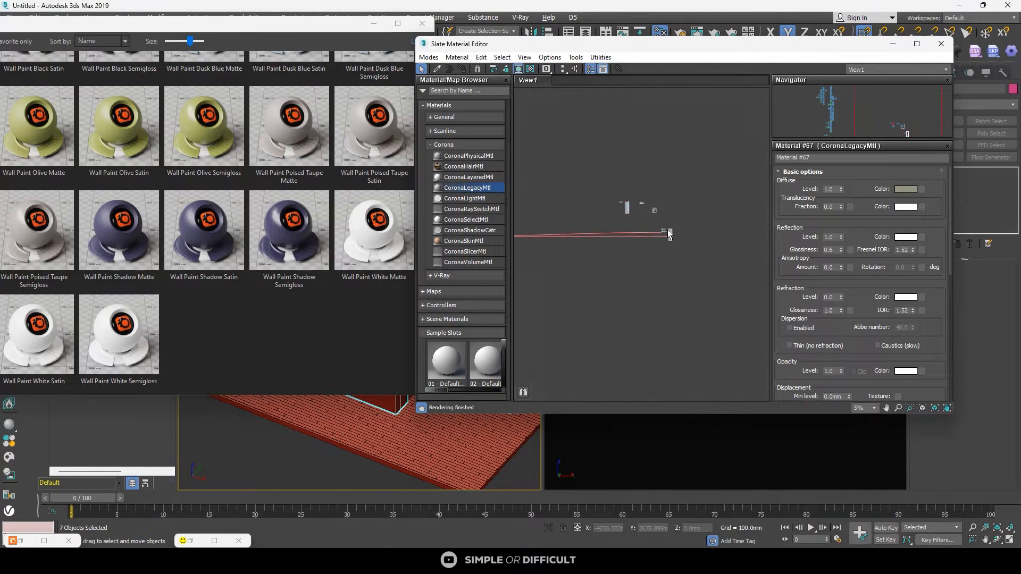
middle_click_drag(524, 235, 592, 243)
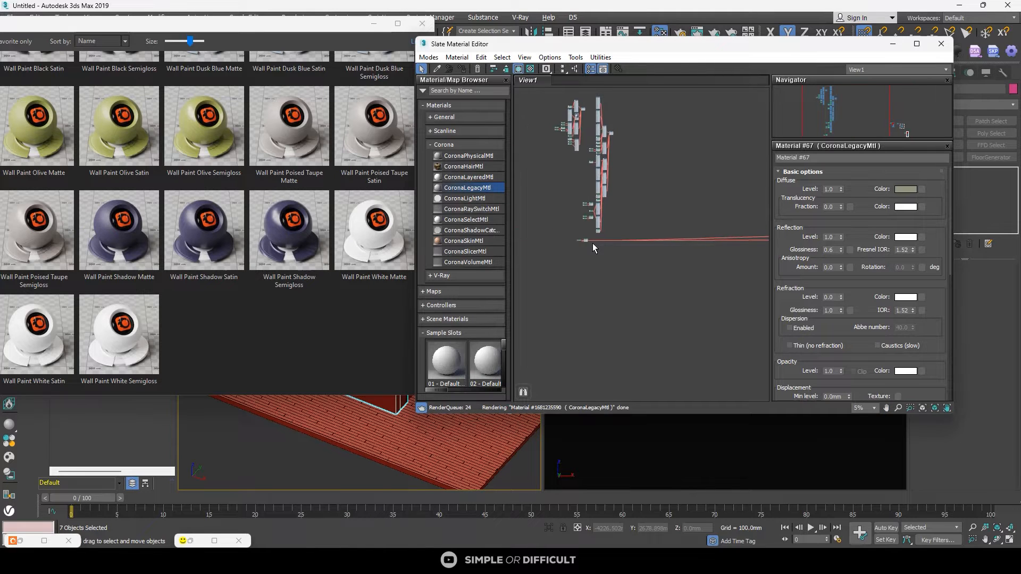
left_click_drag(589, 248, 540, 220)
scroll(591, 247, "up", 6)
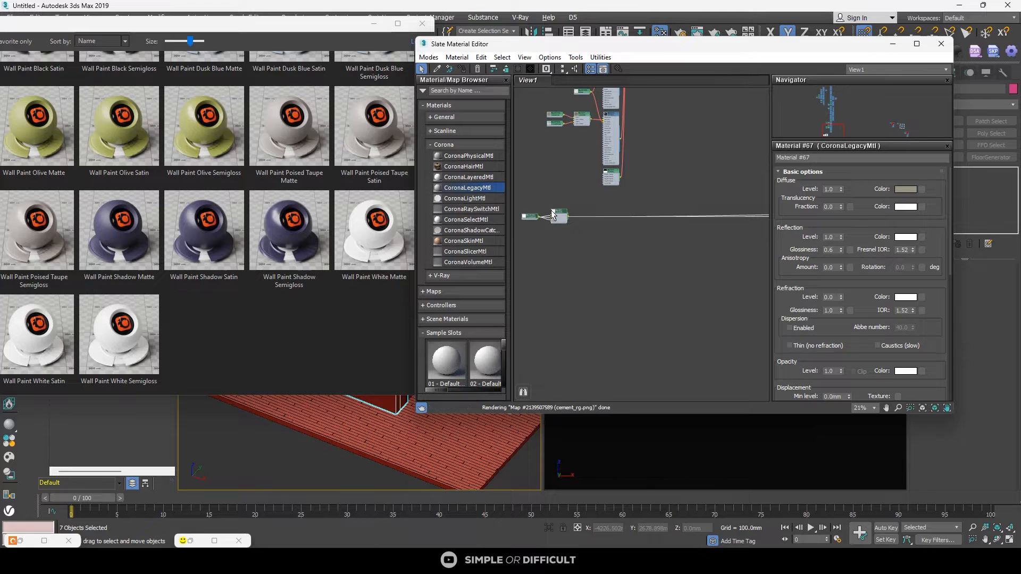
scroll(692, 244, "down", 6)
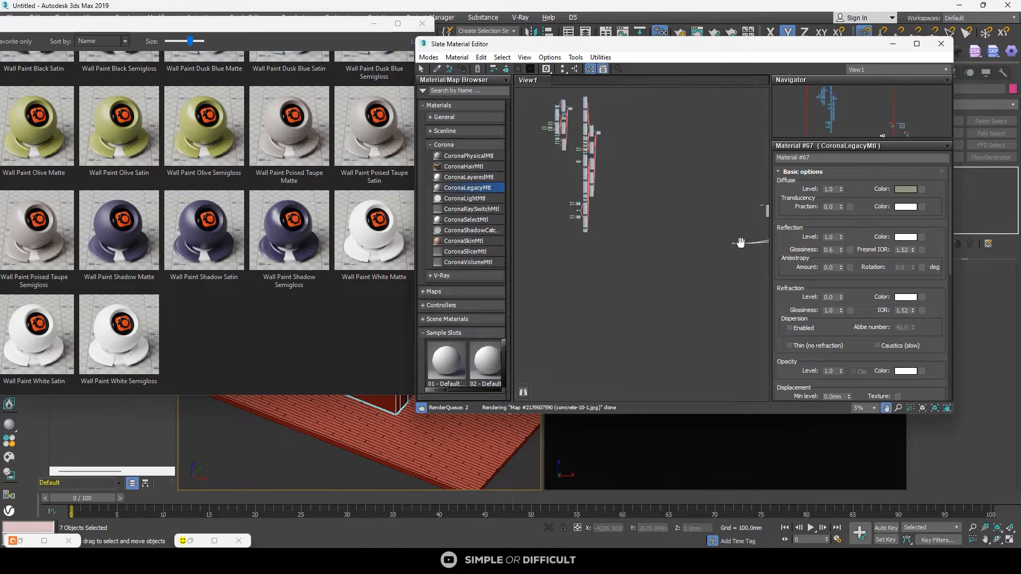
scroll(715, 243, "up", 5)
scroll(732, 243, "up", 1)
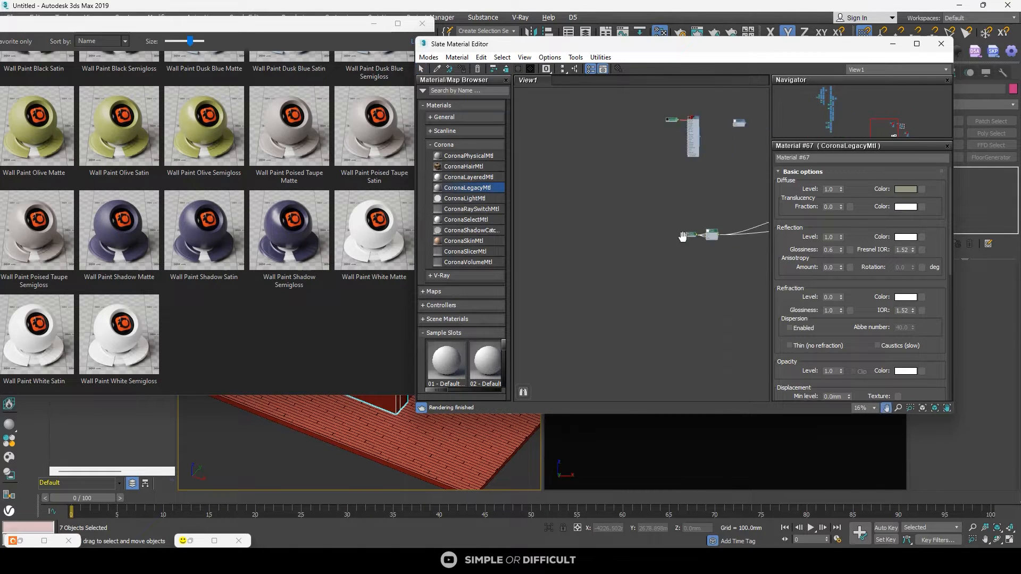
middle_click_drag(733, 243, 593, 242)
left_click_drag(603, 208, 702, 224)
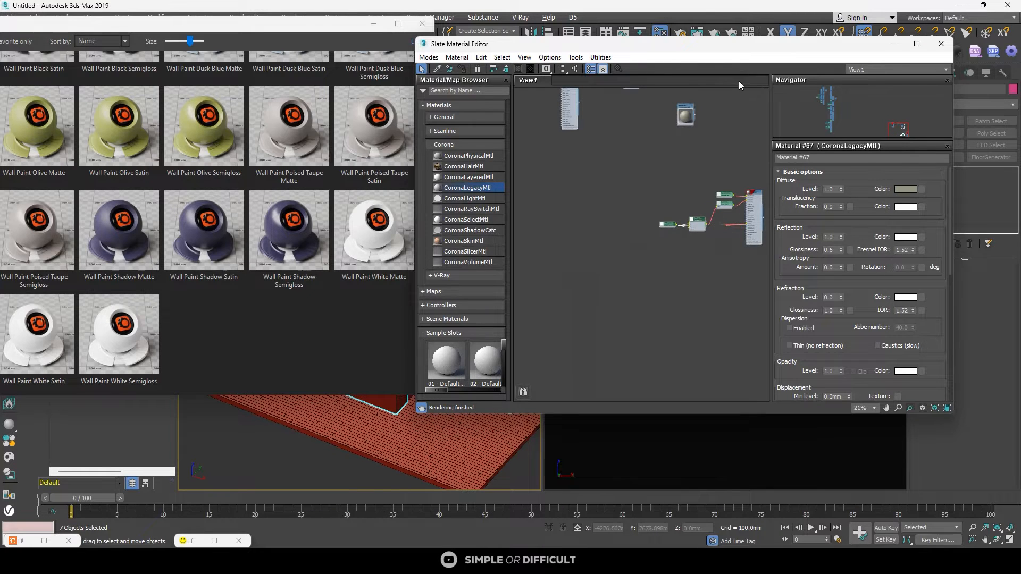
Step: Pick the material of the wall beside the arch into the node view and place its node below the white paint nodes
left_click_drag(739, 52, 368, 85)
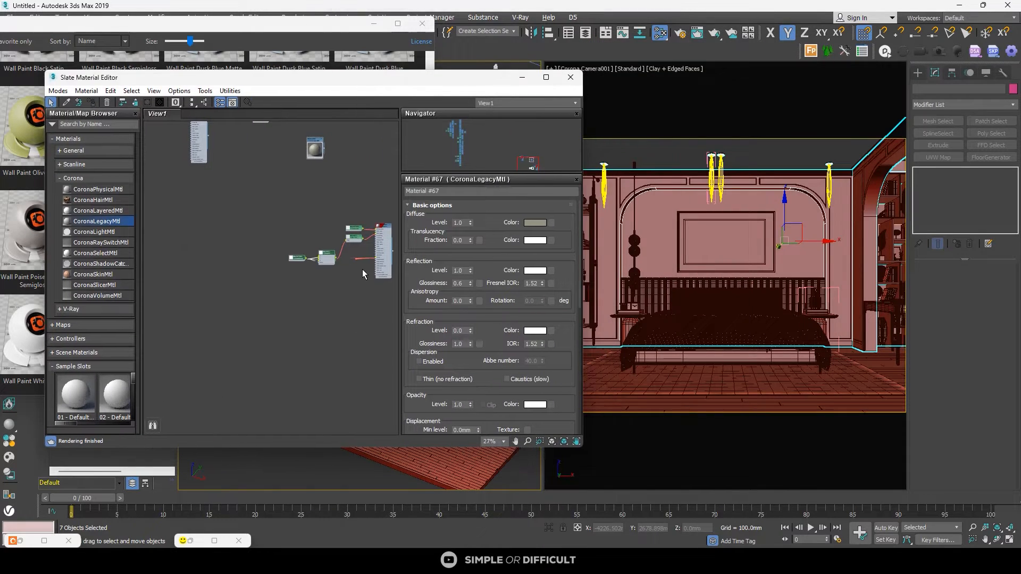
scroll(363, 271, "up", 3)
middle_click_drag(302, 291, 220, 292)
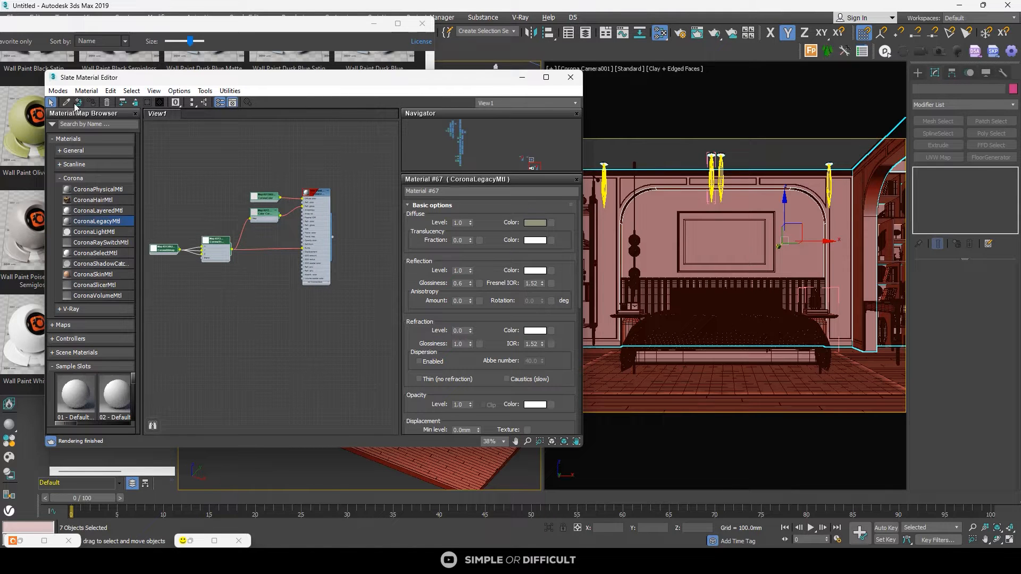
left_click(66, 102)
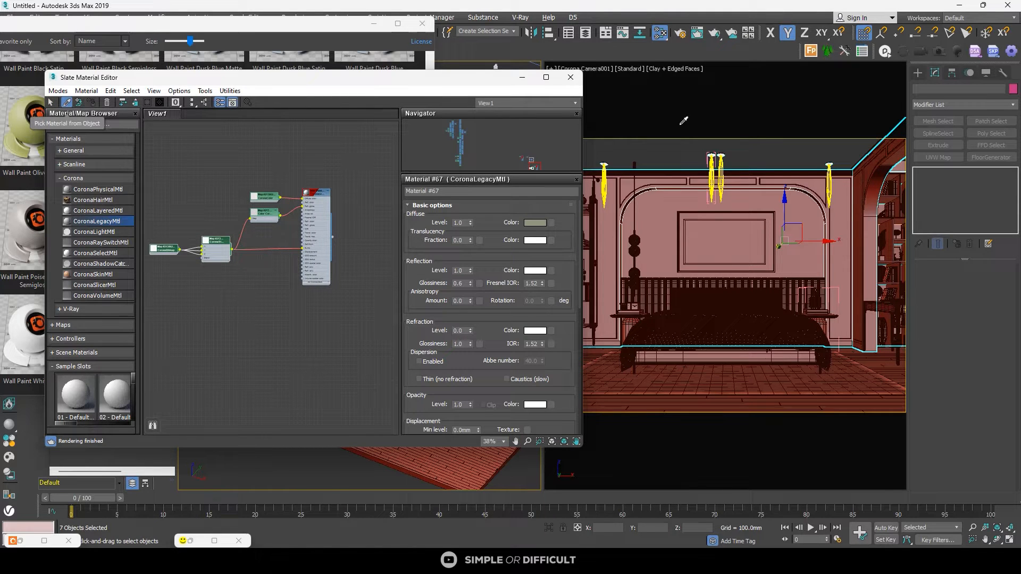
left_click(878, 208)
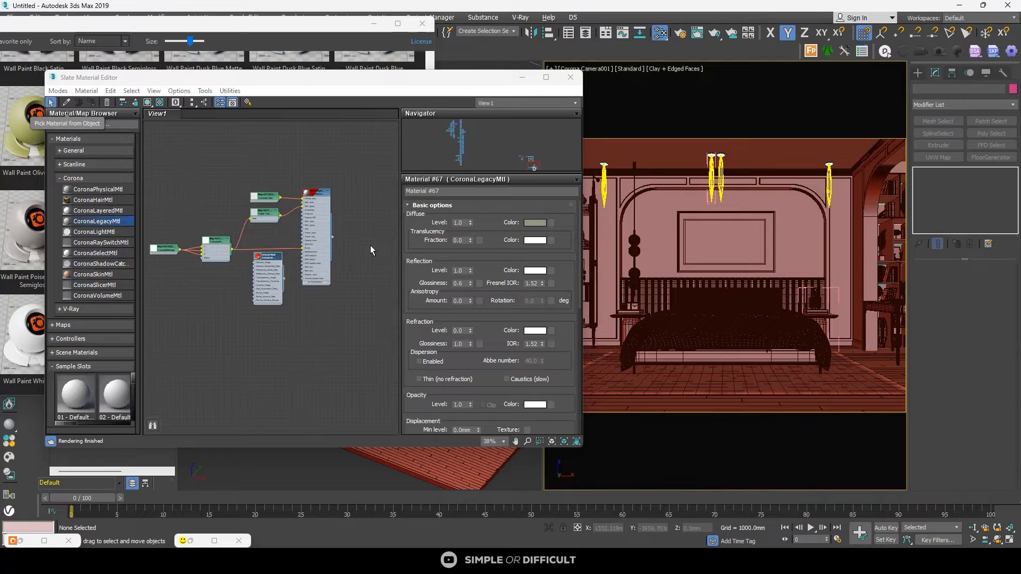
scroll(282, 268, "up", 1)
left_click_drag(264, 260, 272, 292)
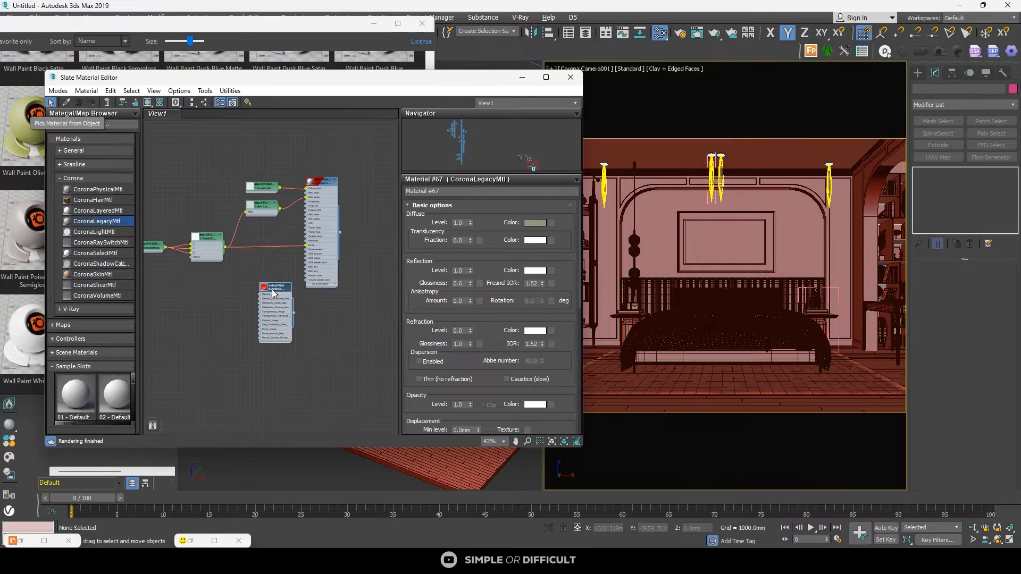
Step: Select all objects that use the Default Wall material and try to isolate them
right_click(272, 292)
mouse_move(309, 178)
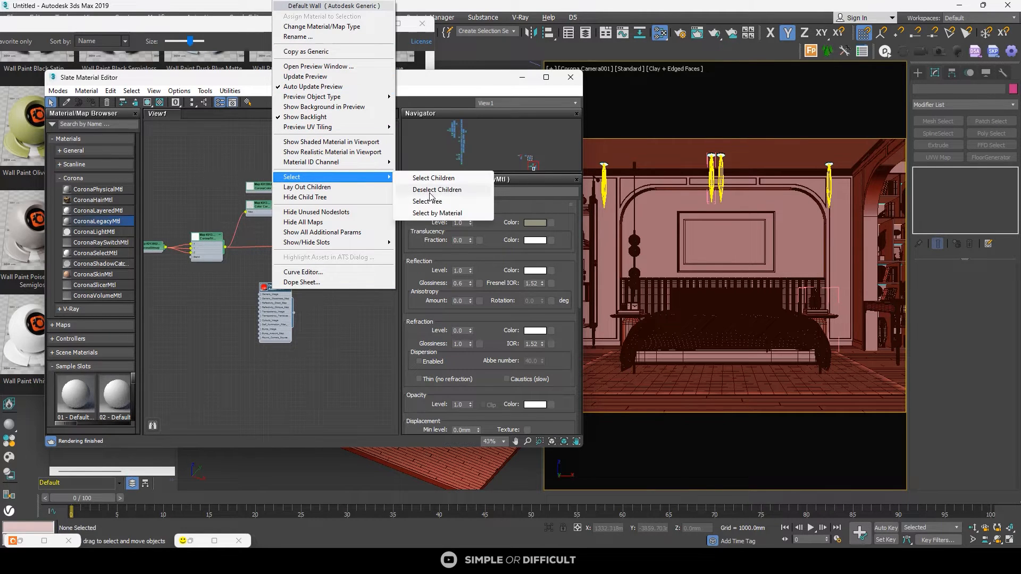
left_click(431, 213)
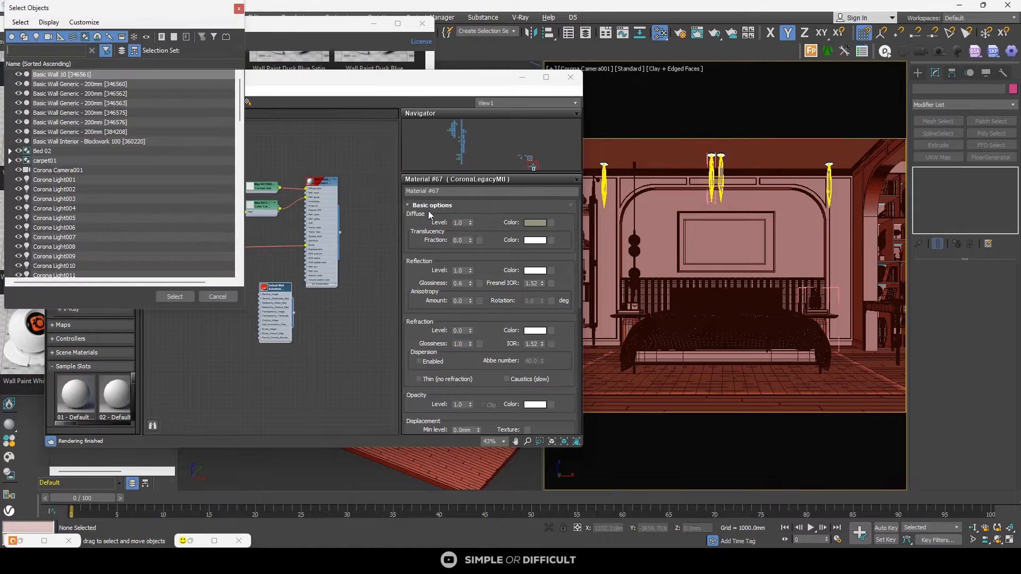
left_click(175, 297)
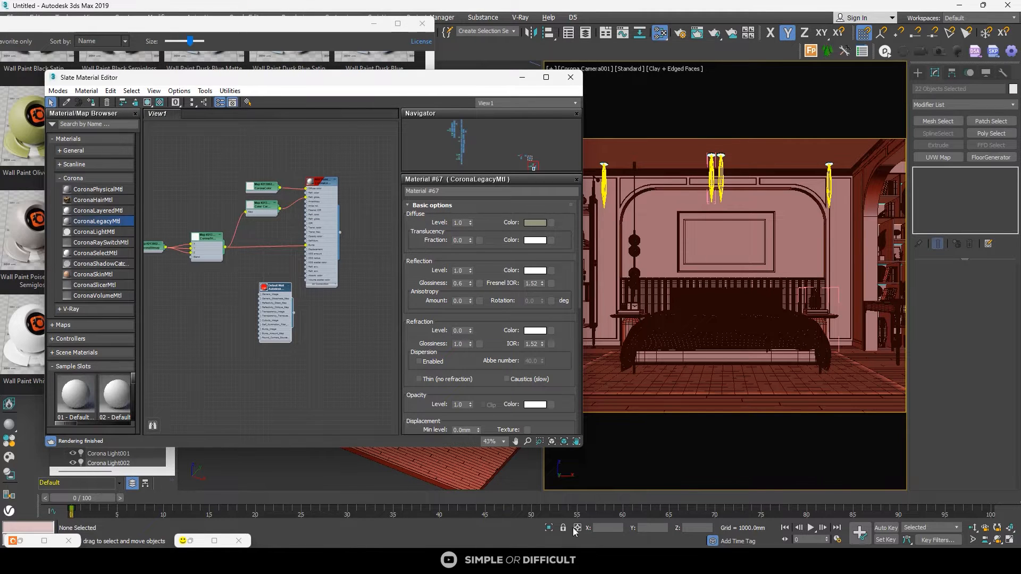
left_click(549, 528)
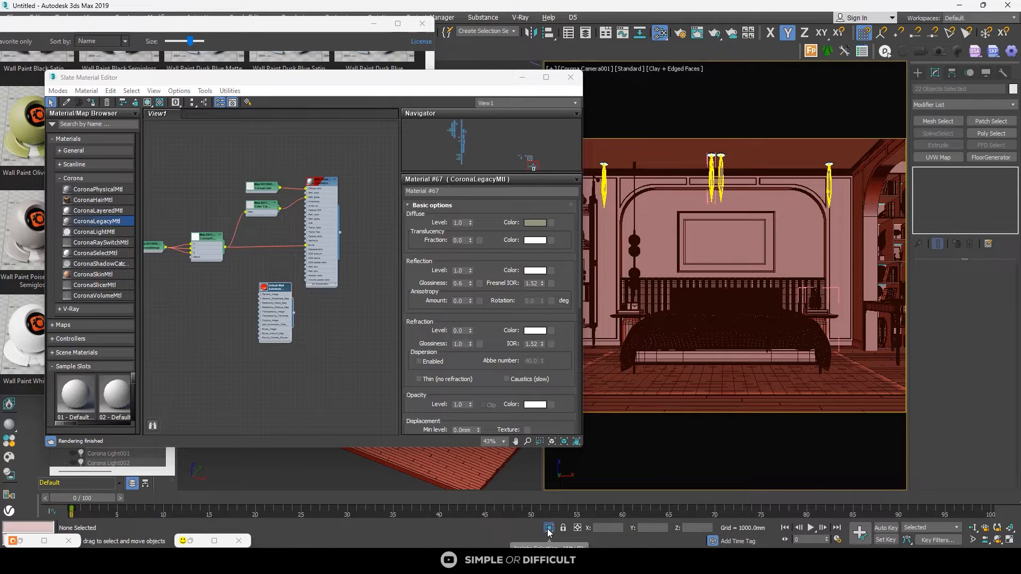
left_click(336, 353)
right_click(271, 290)
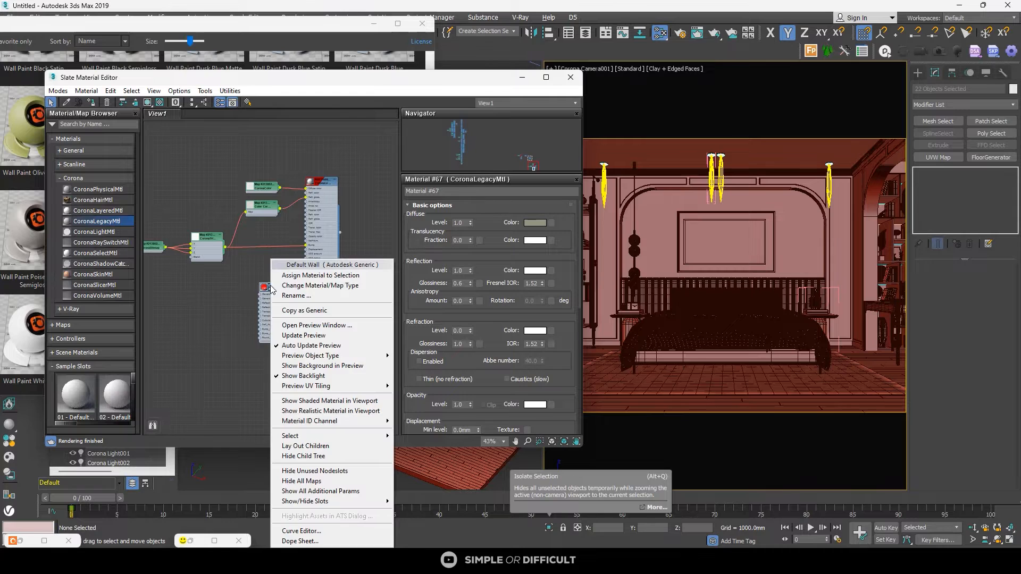
mouse_move(383, 436)
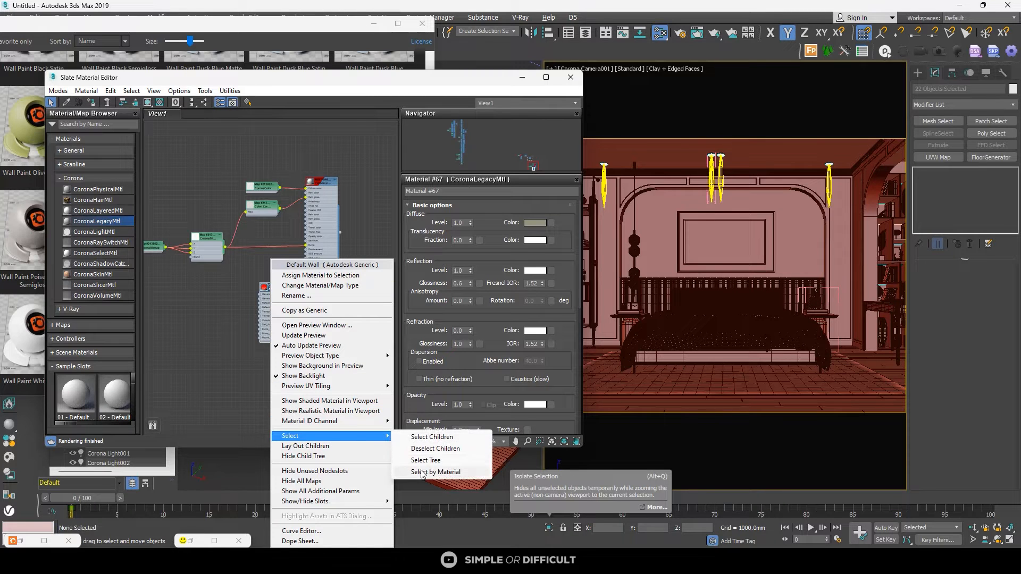
left_click(425, 473)
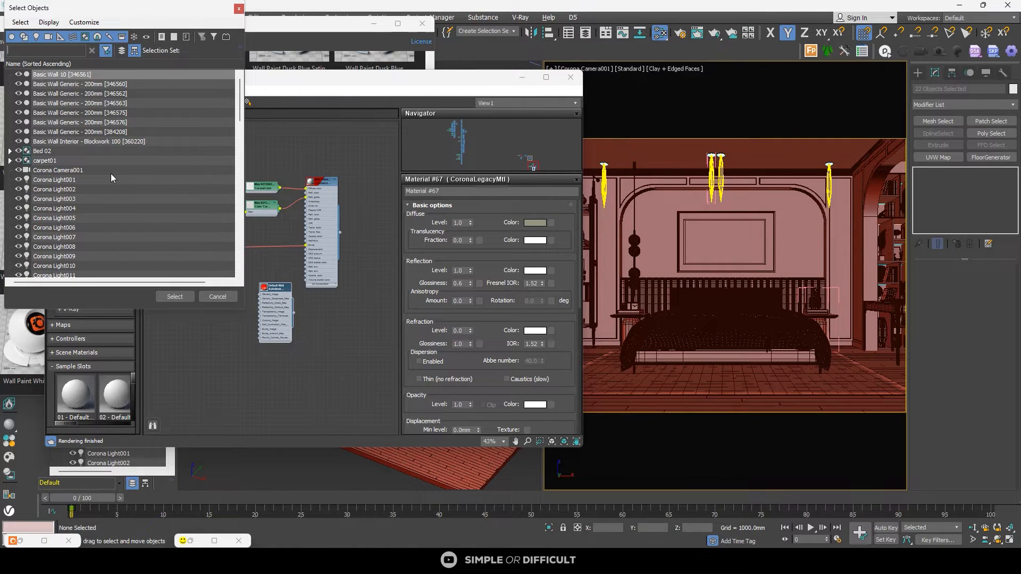
left_click(175, 297)
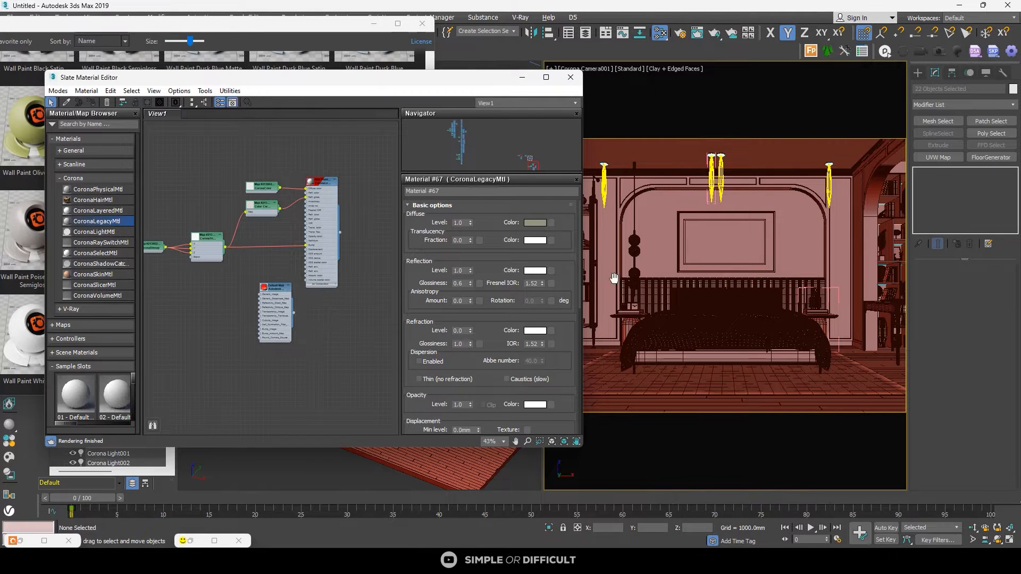
Step: Turn on the display of selected objects with edged faces in the camera view
left_click(871, 234)
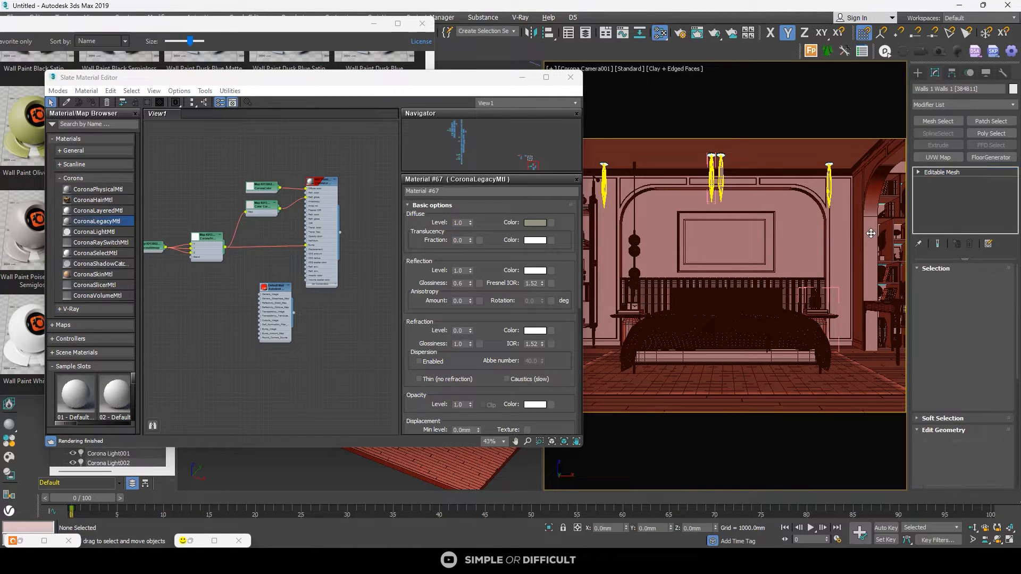
left_click_drag(511, 77, 457, 70)
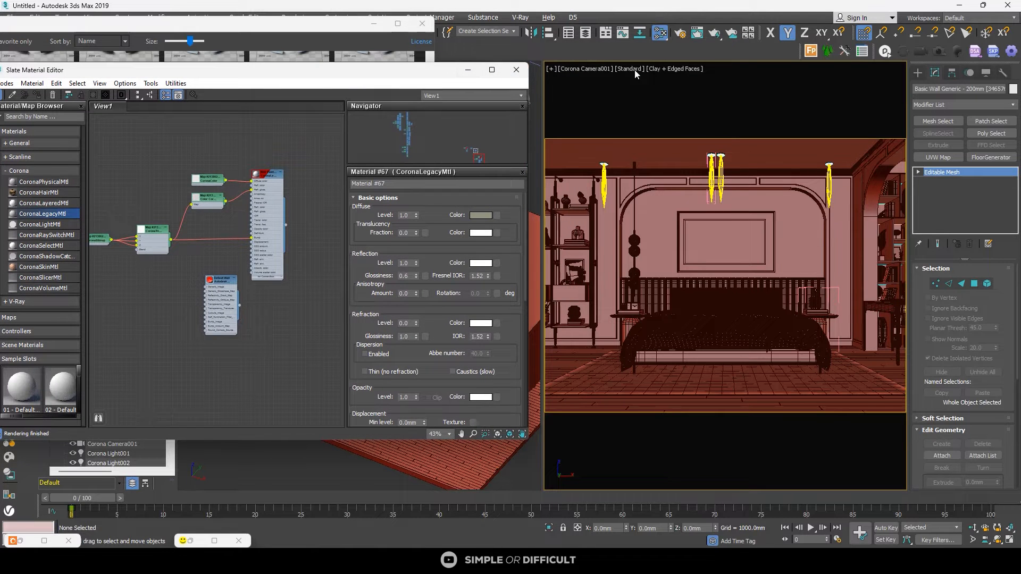
left_click(599, 68)
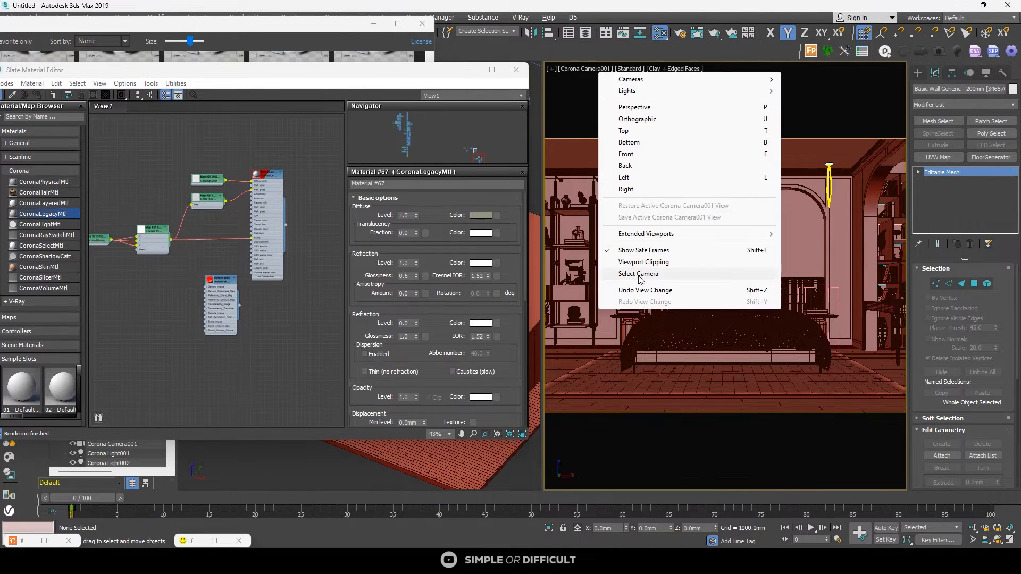
left_click(671, 68)
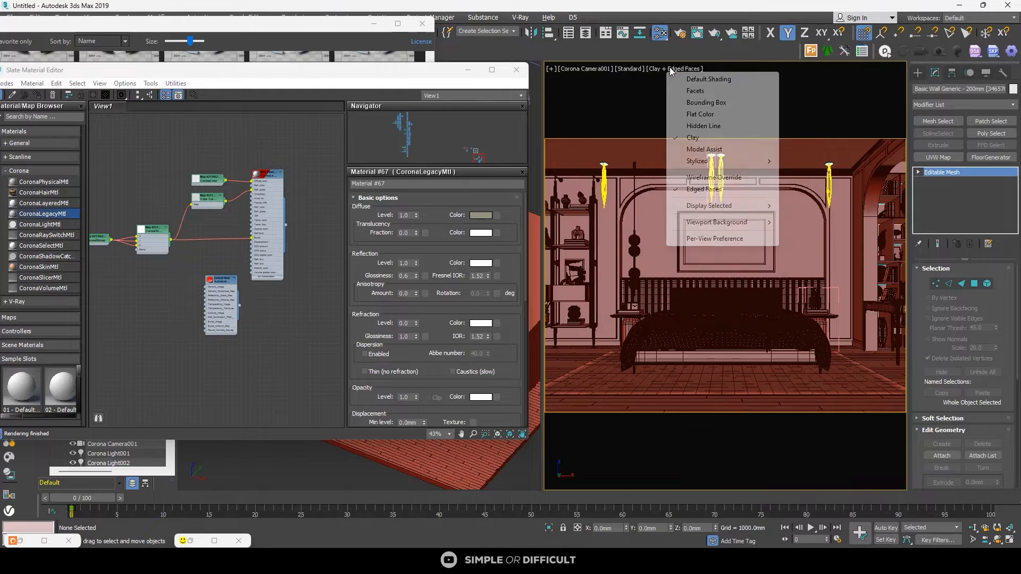
mouse_move(715, 206)
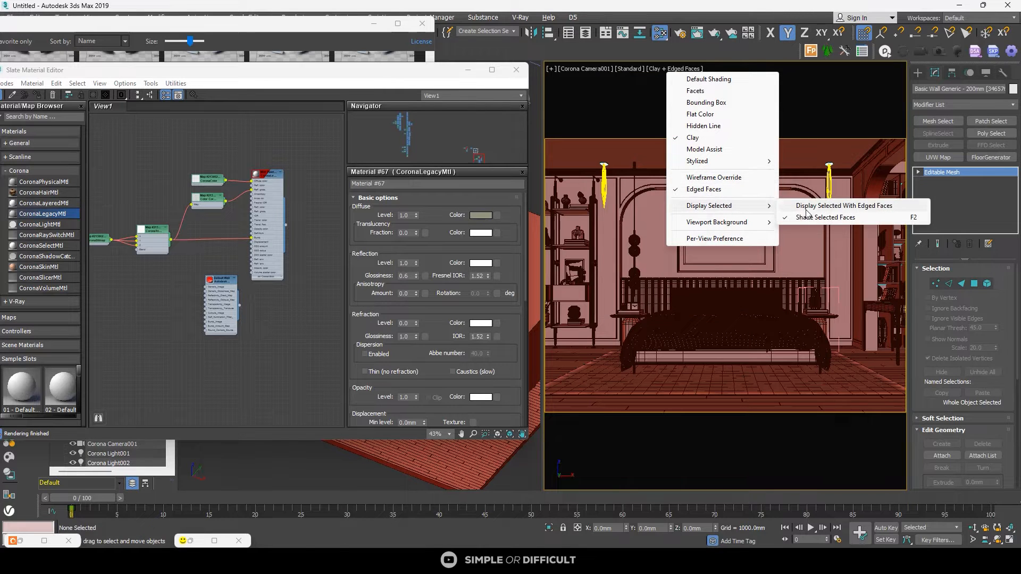
left_click(810, 207)
Step: Select the arch moulding Walls 1 and assign the white satin wall paint material to it
left_click(867, 230)
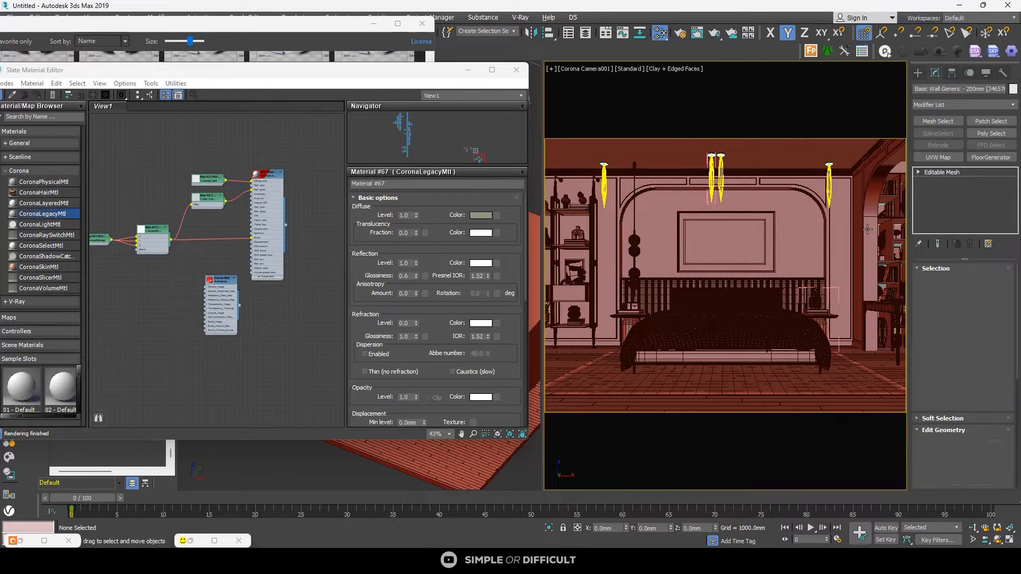
left_click_drag(335, 76, 757, 99)
left_click(226, 184)
scroll(226, 184, "down", 5)
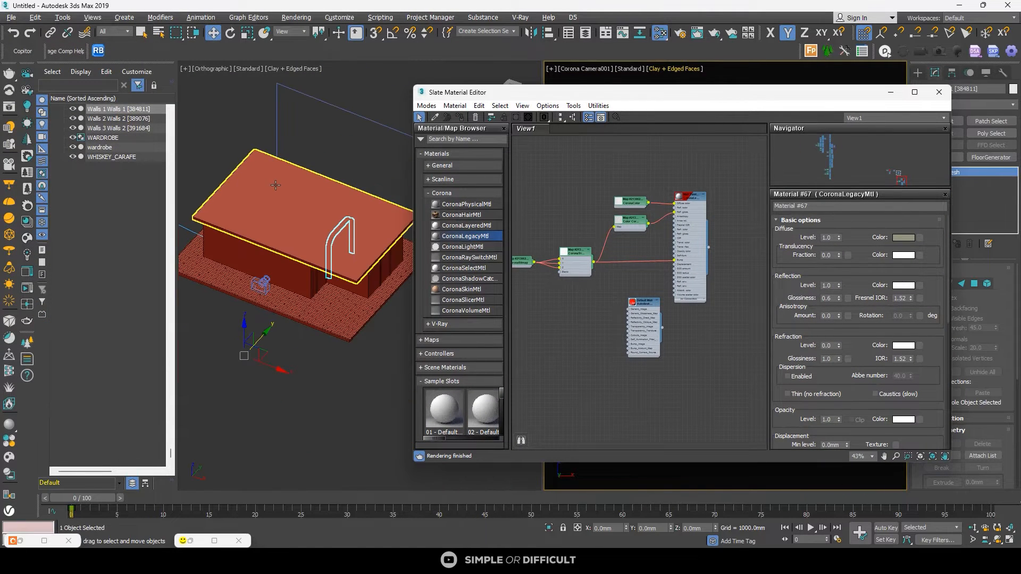
scroll(332, 234, "up", 4)
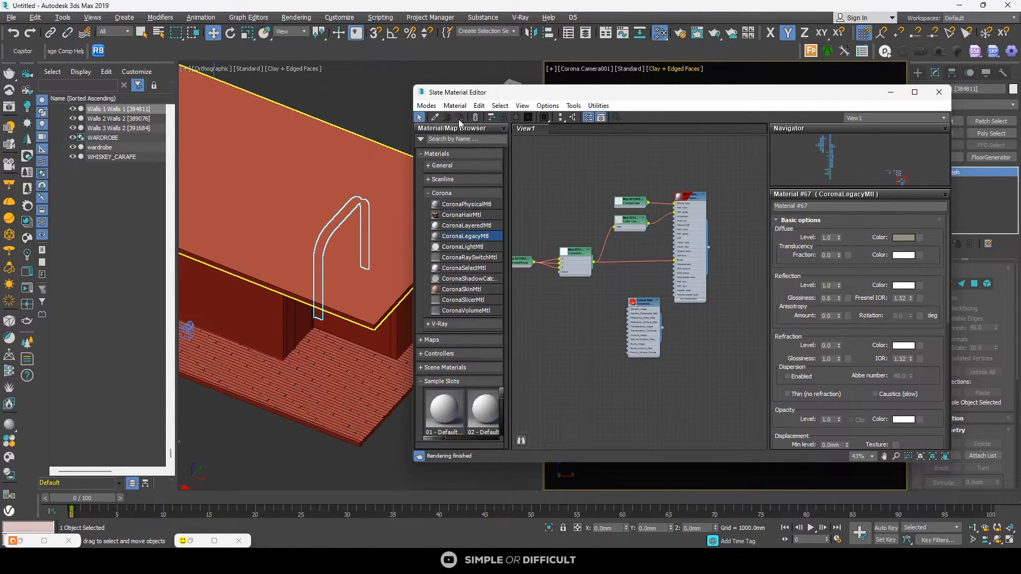
left_click_drag(626, 97, 412, 90)
scroll(487, 177, "up", 3)
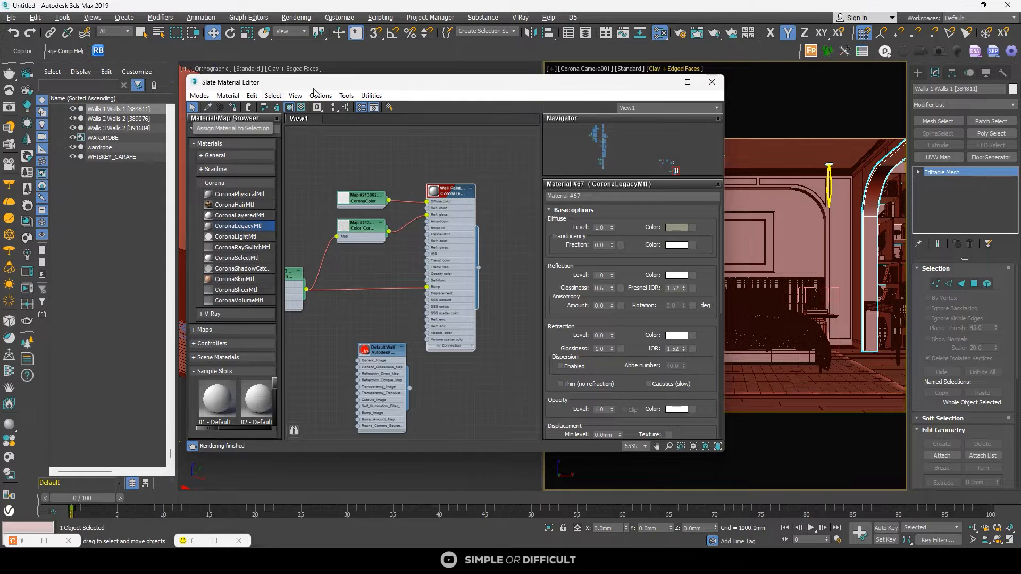
left_click_drag(367, 84, 554, 69)
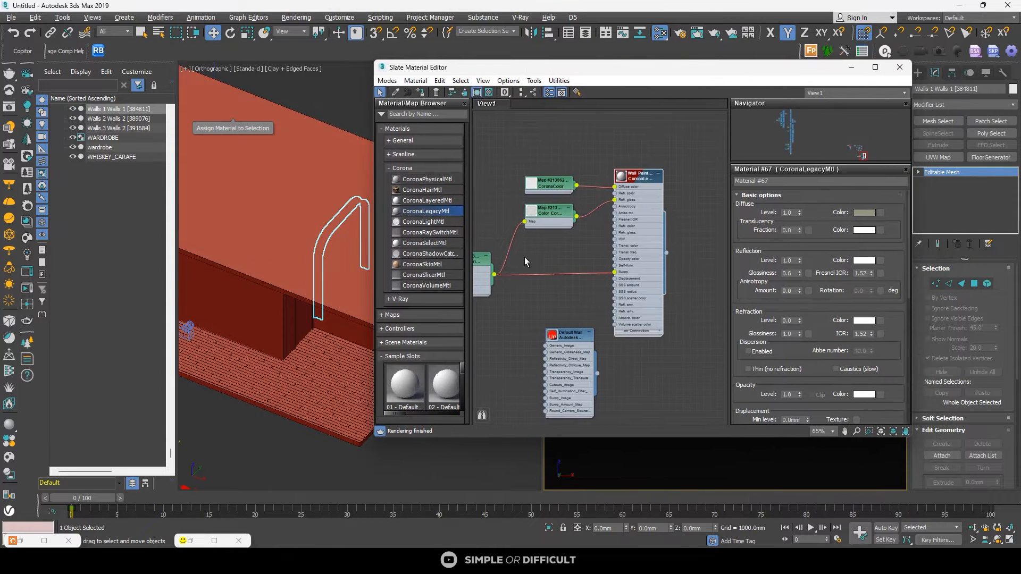
Step: Select all remaining objects that use the Default Wall material
right_click(568, 331)
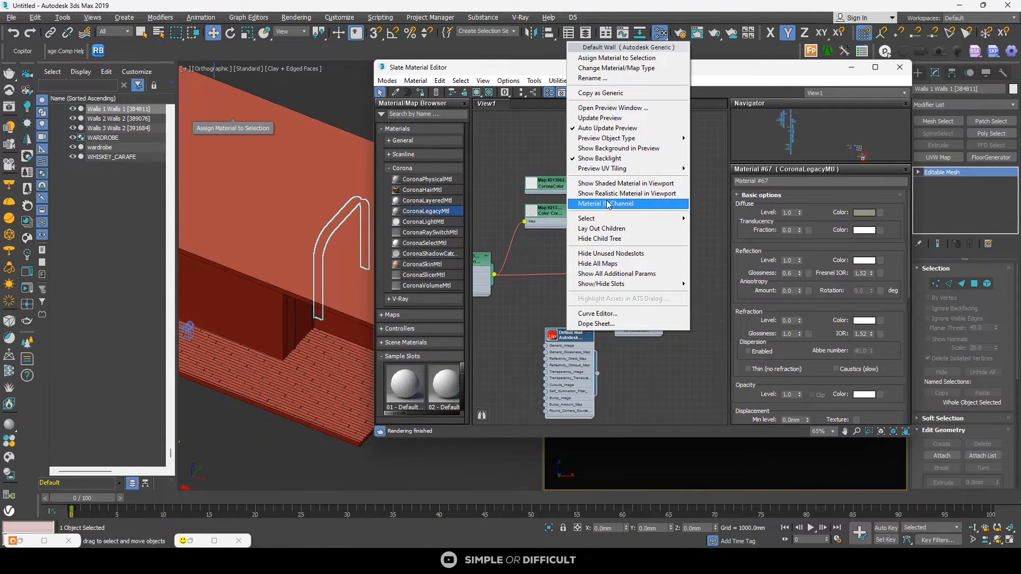
mouse_move(600, 224)
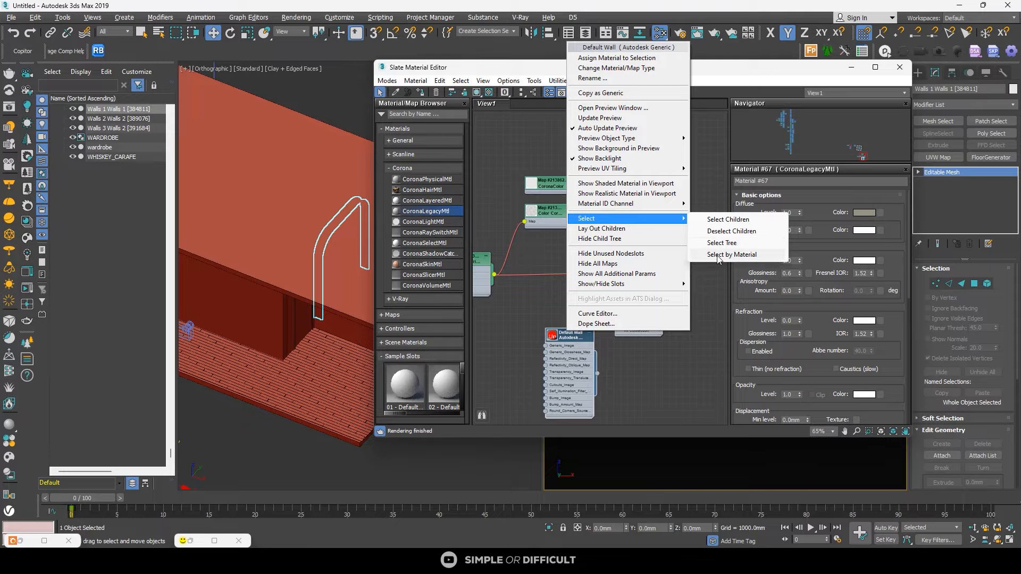
left_click(718, 256)
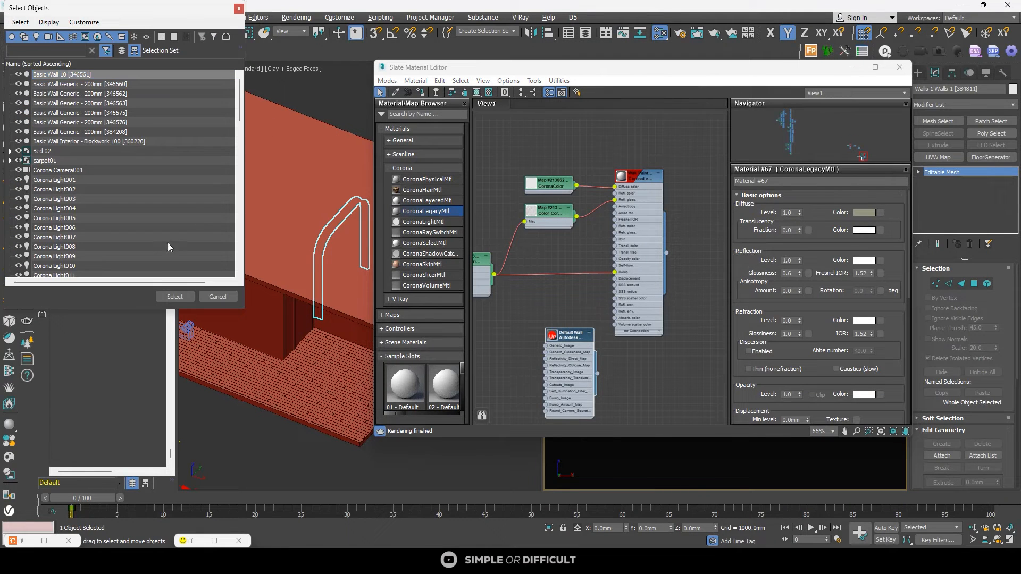
left_click(177, 297)
scroll(275, 213, "down", 6)
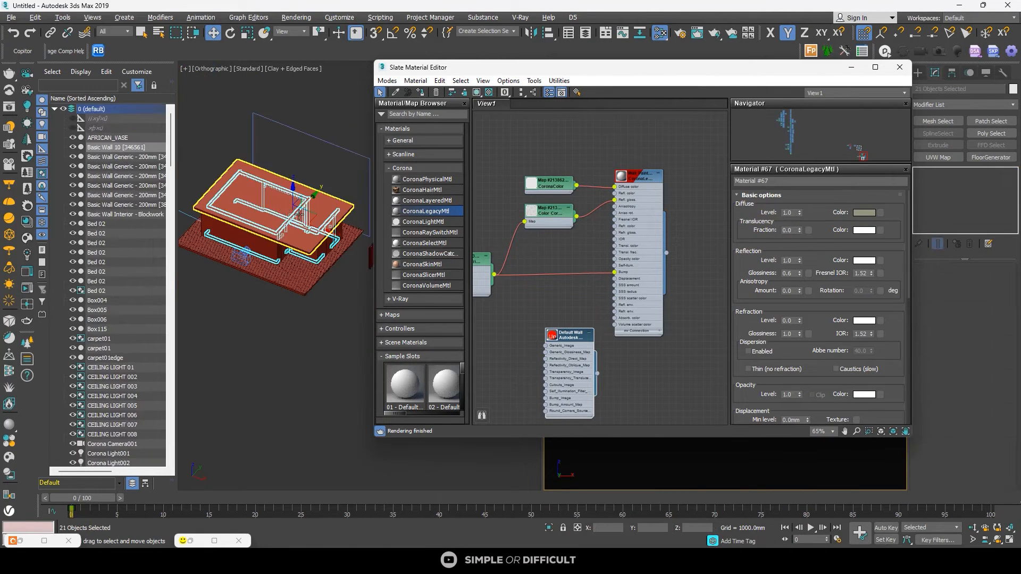
Step: Assign the white satin wall paint material to the selected Default Wall objects and minimize the material editor
scroll(299, 215, "up", 5)
scroll(279, 257, "down", 3)
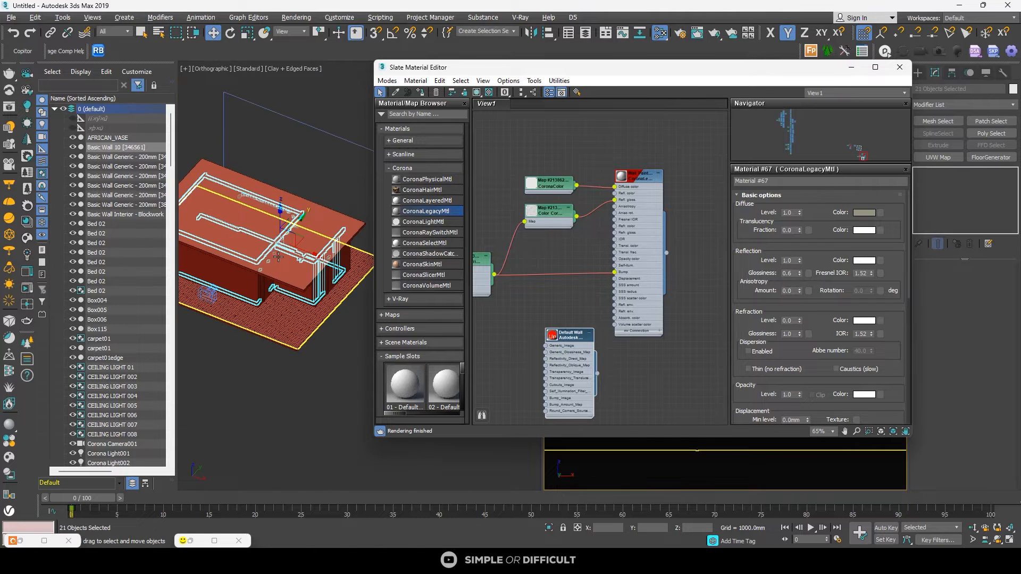
left_click(650, 178)
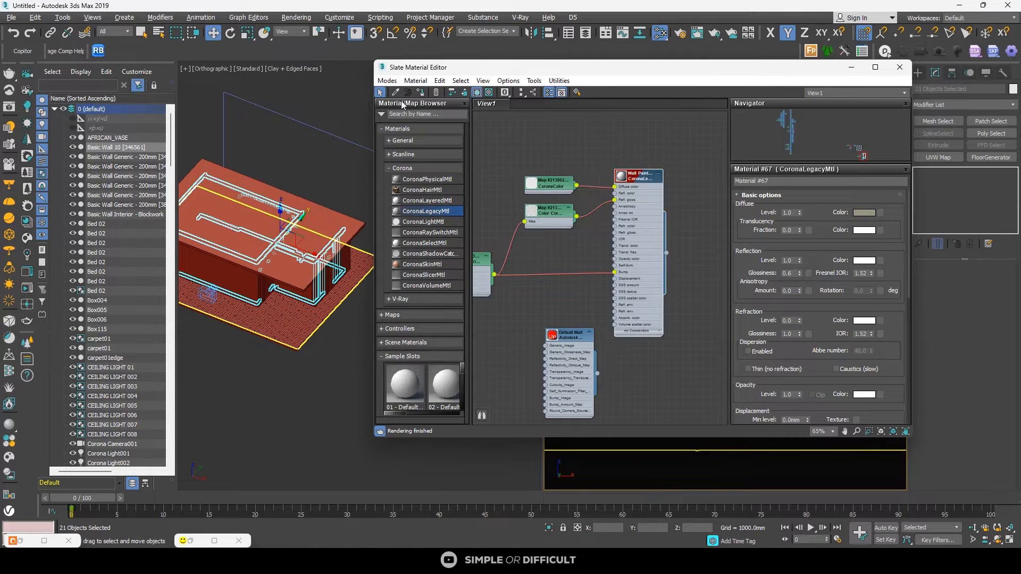
left_click(423, 95)
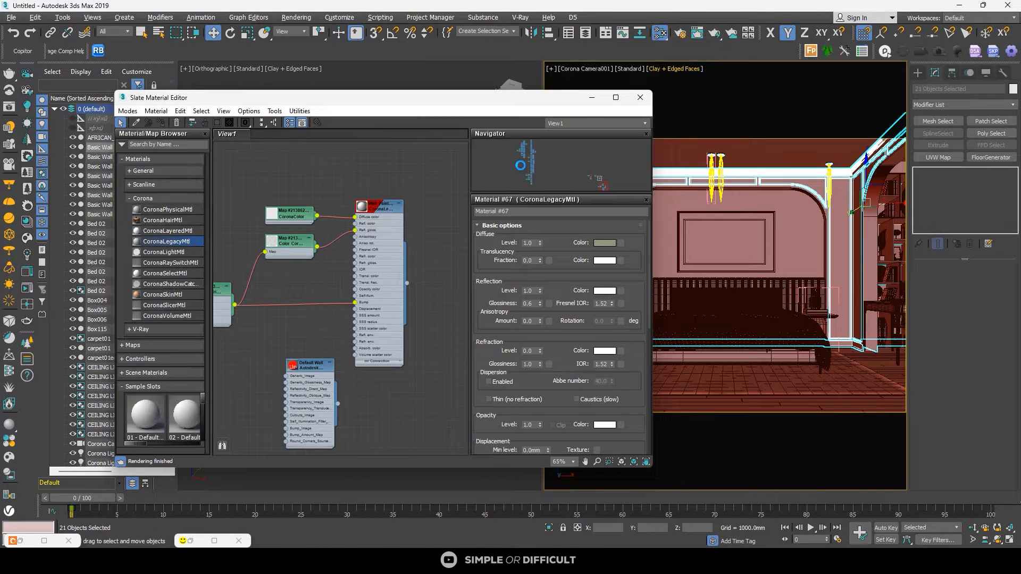
left_click(592, 97)
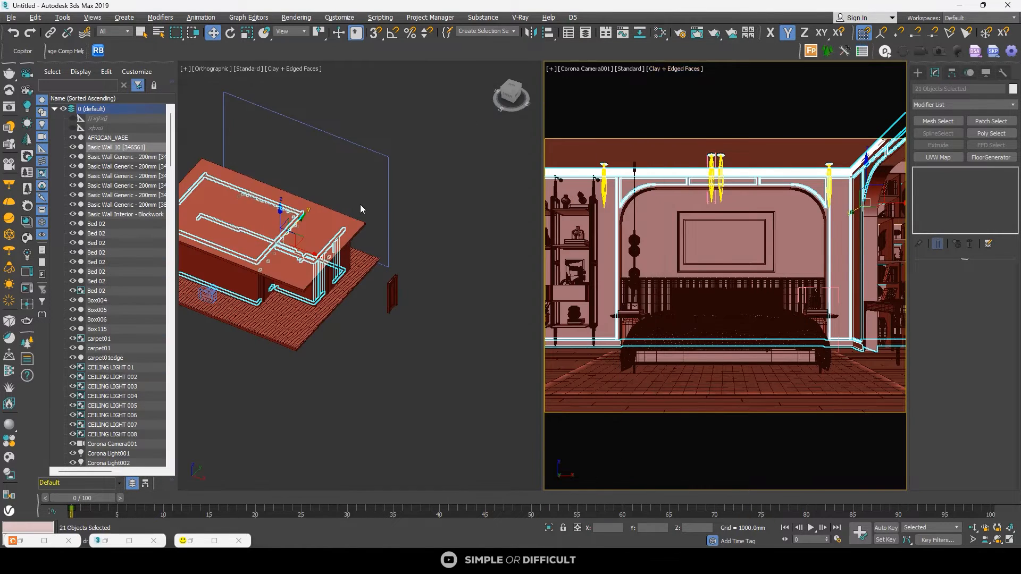
Step: Run the interactive render of the camera view and examine the mouldings, arch and skirting up close
right_click(425, 175)
left_click(379, 161)
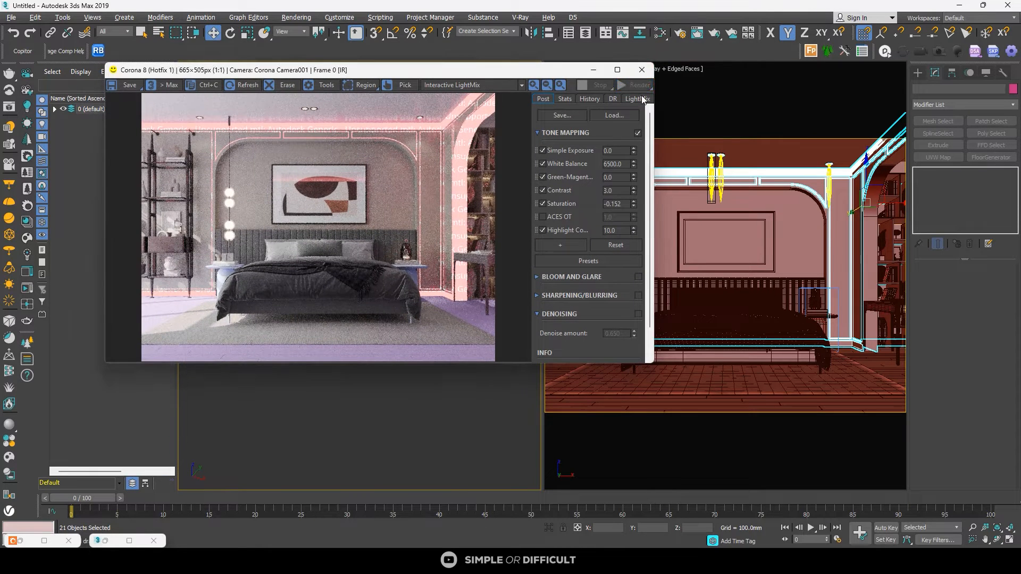
scroll(439, 117, "up", 2)
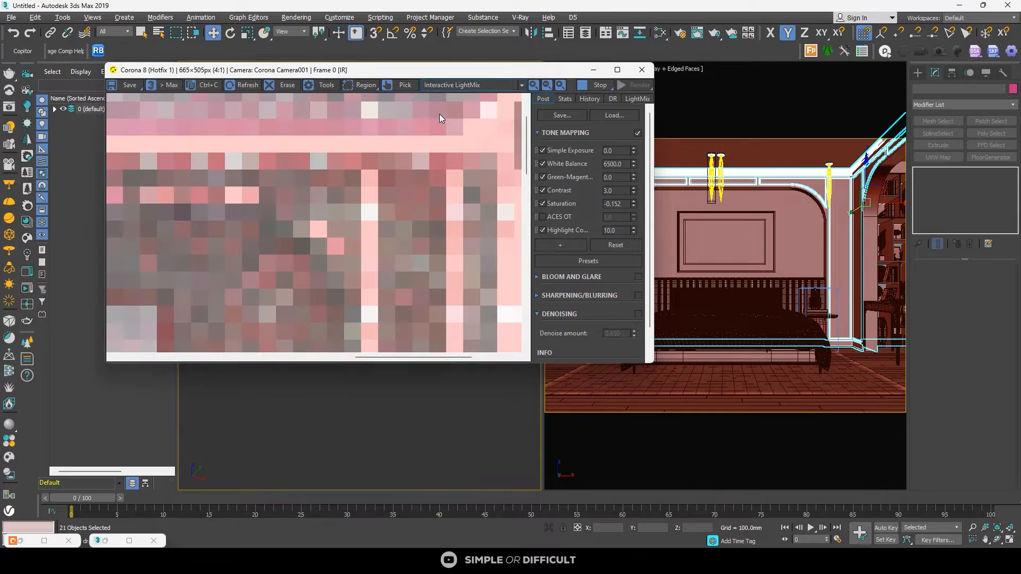
scroll(439, 114, "down", 3)
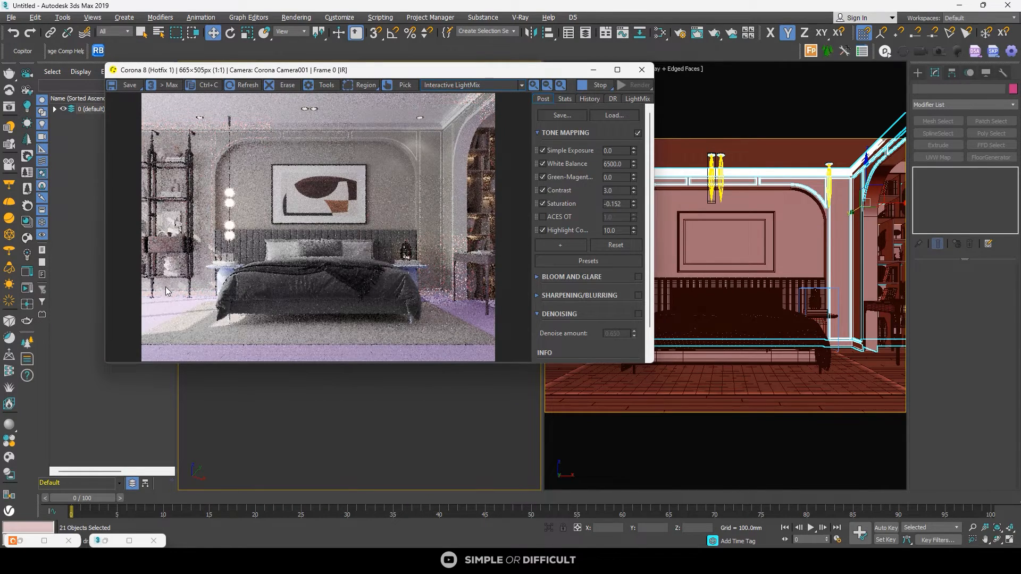
scroll(183, 284, "up", 2)
scroll(213, 261, "down", 2)
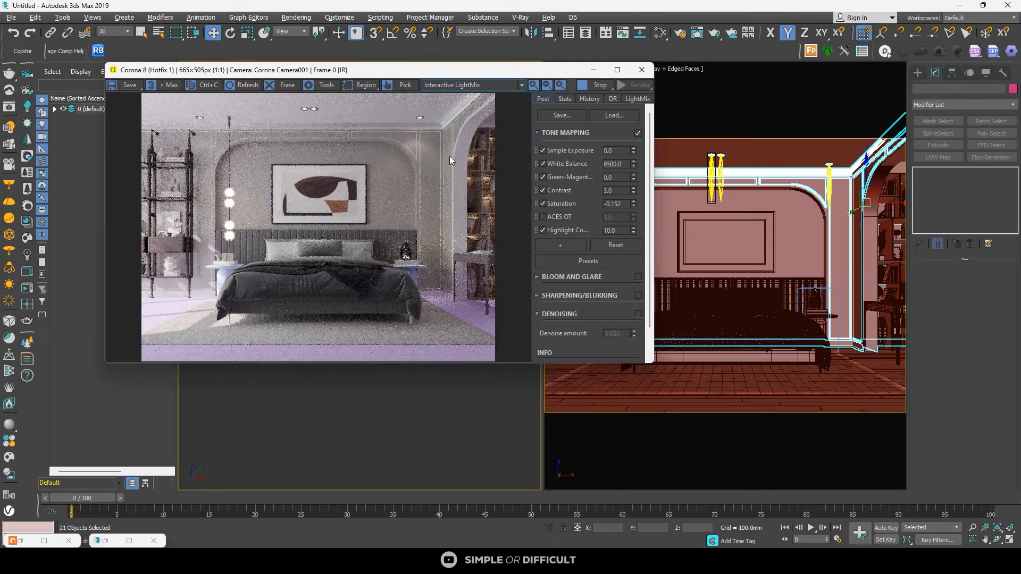
scroll(447, 155, "up", 2)
scroll(419, 168, "down", 2)
Step: Lighten the diffuse color of wall material Material #67 to RGB 128, 129, 114 and check it in the render
left_click(661, 33)
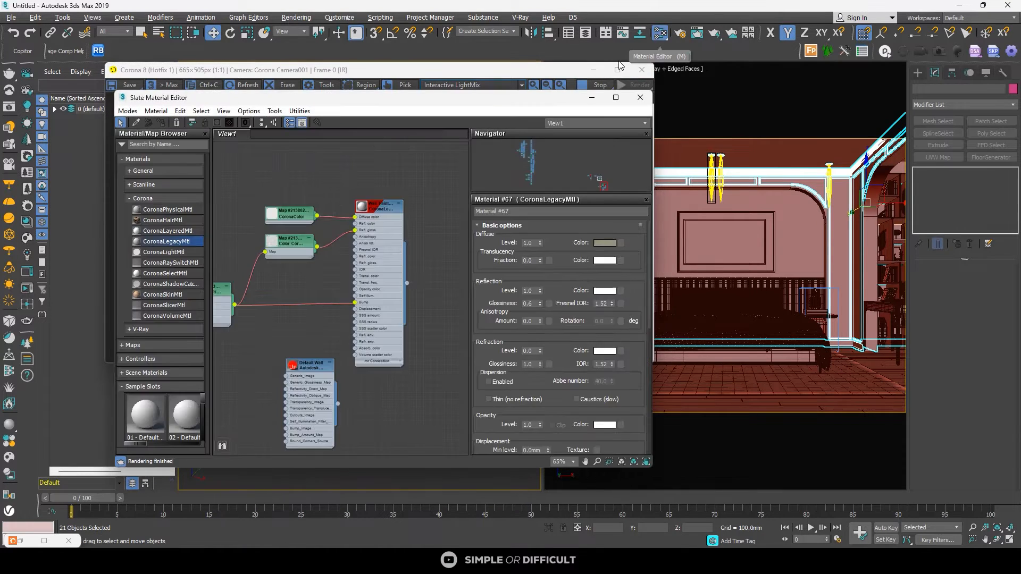
left_click_drag(452, 105, 832, 109)
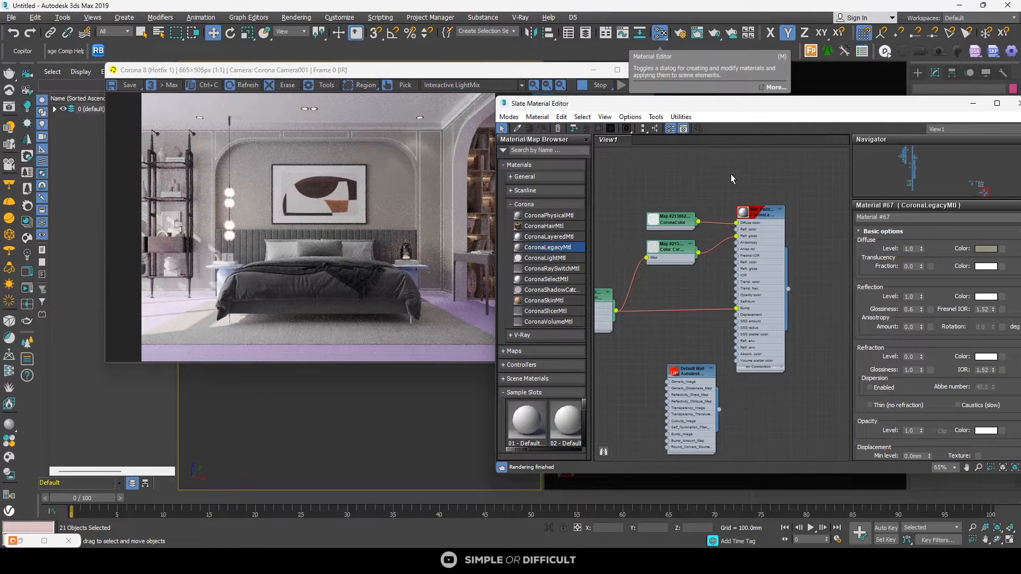
scroll(717, 193, "down", 5)
middle_click_drag(660, 230, 758, 329)
scroll(757, 194, "up", 4)
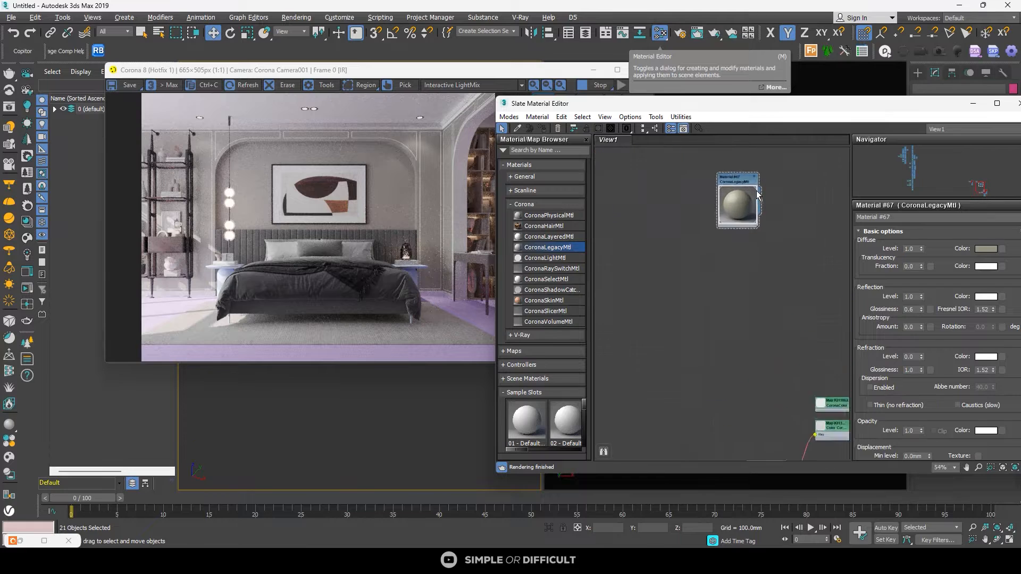
scroll(757, 195, "up", 2)
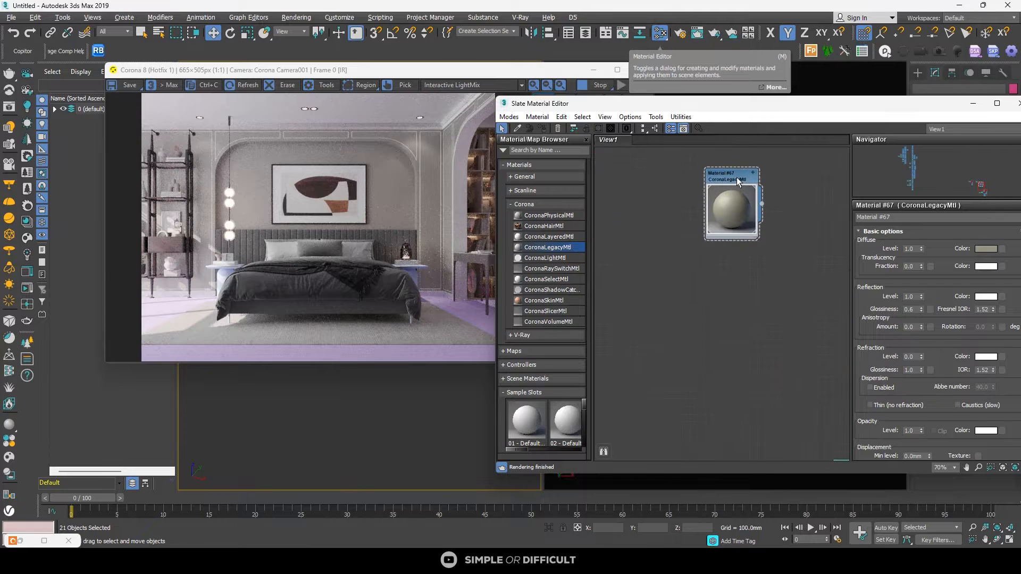
left_click(990, 252)
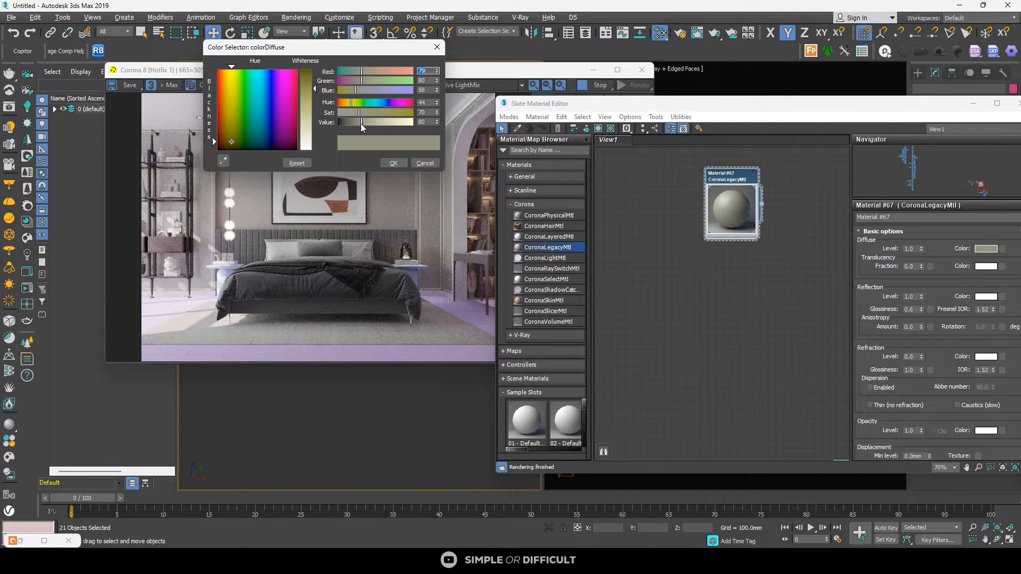
left_click_drag(310, 110, 308, 104)
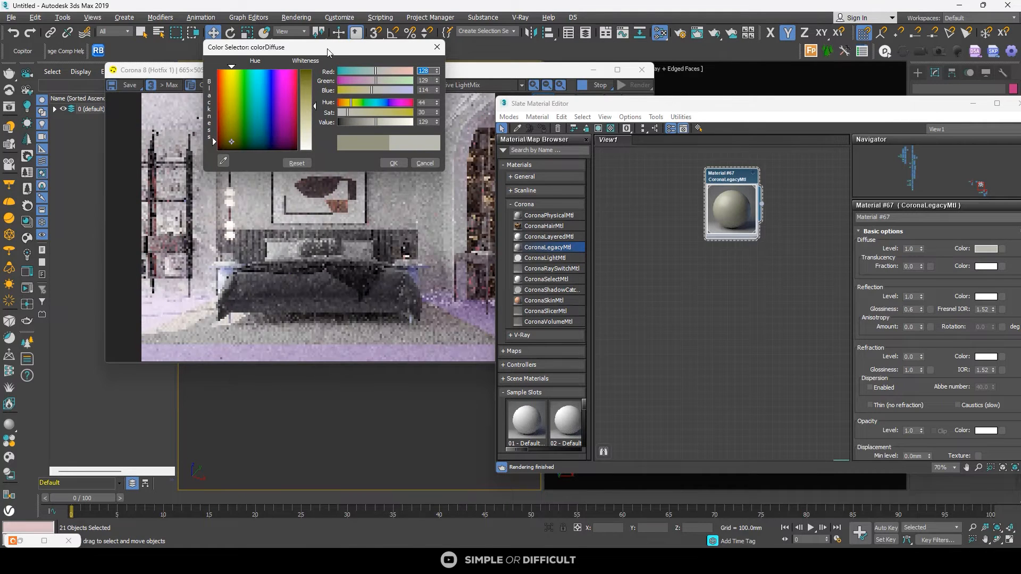
left_click_drag(329, 51, 598, 44)
scroll(423, 158, "up", 3)
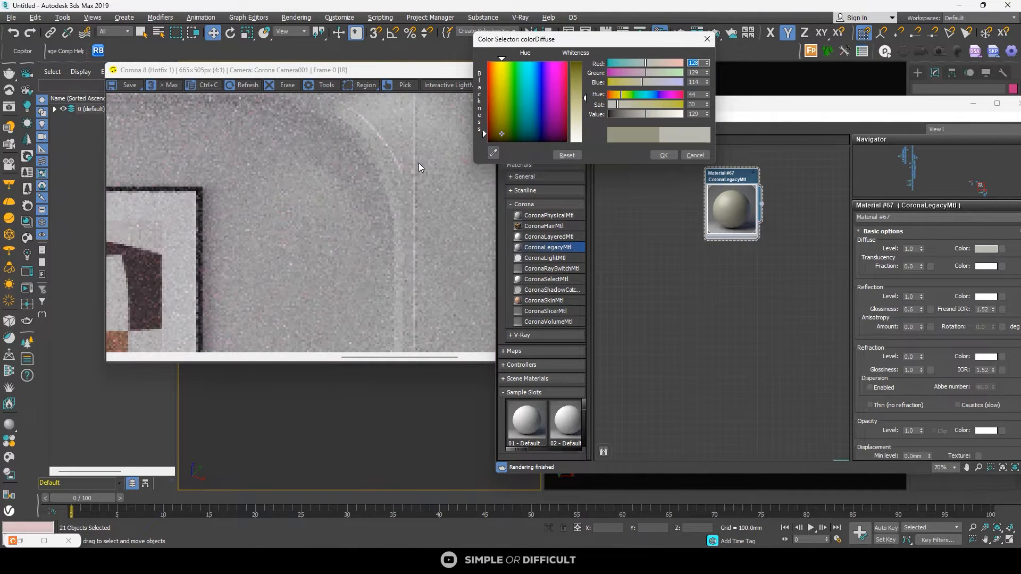
scroll(267, 177, "down", 2)
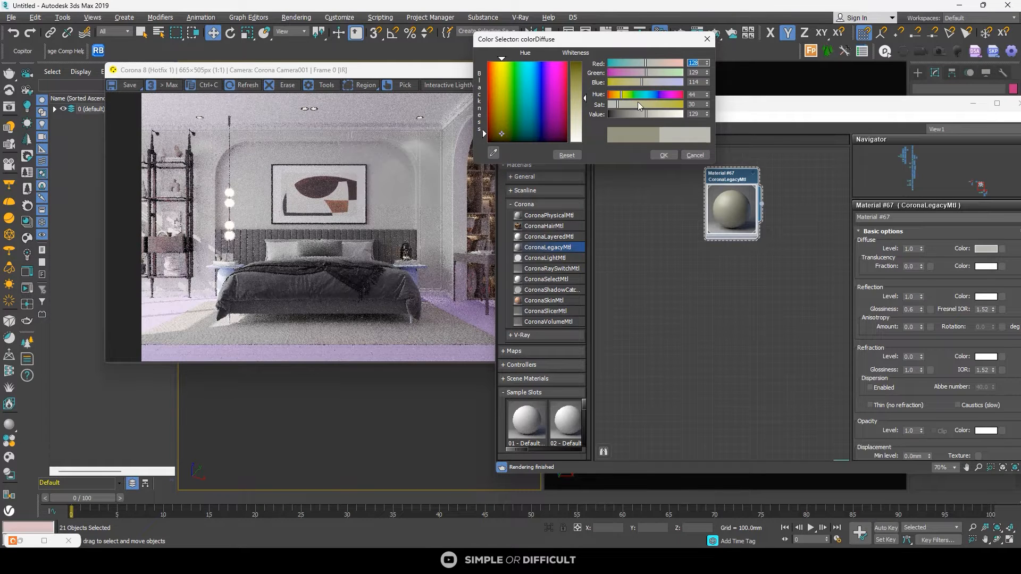
Step: Try warmer and lighter diffuse colors for Material #67 and settle on the off-white RGB 194, 191, 172
left_click_drag(623, 105, 616, 107)
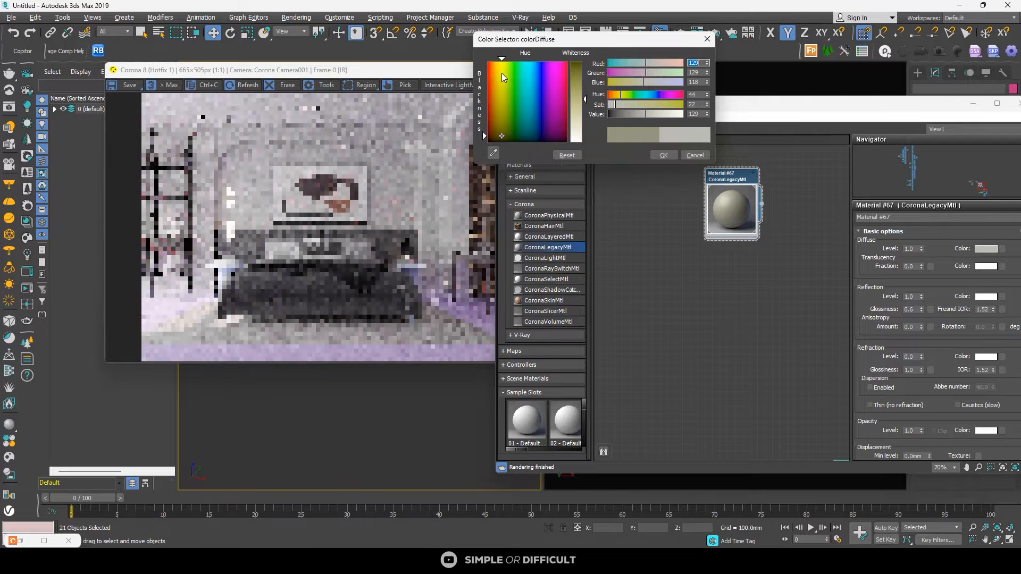
left_click_drag(503, 72, 498, 65)
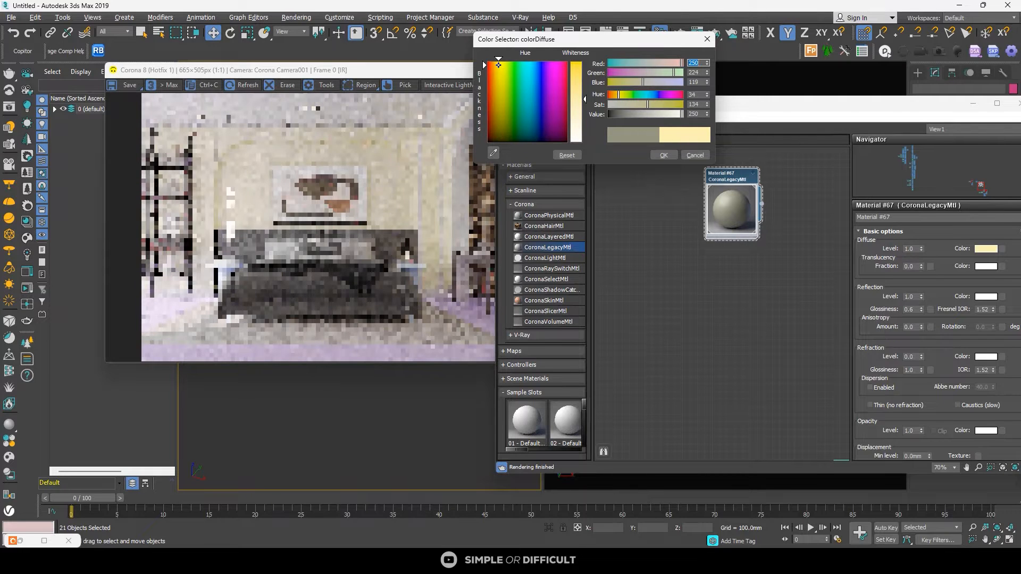
left_click_drag(648, 104, 634, 105)
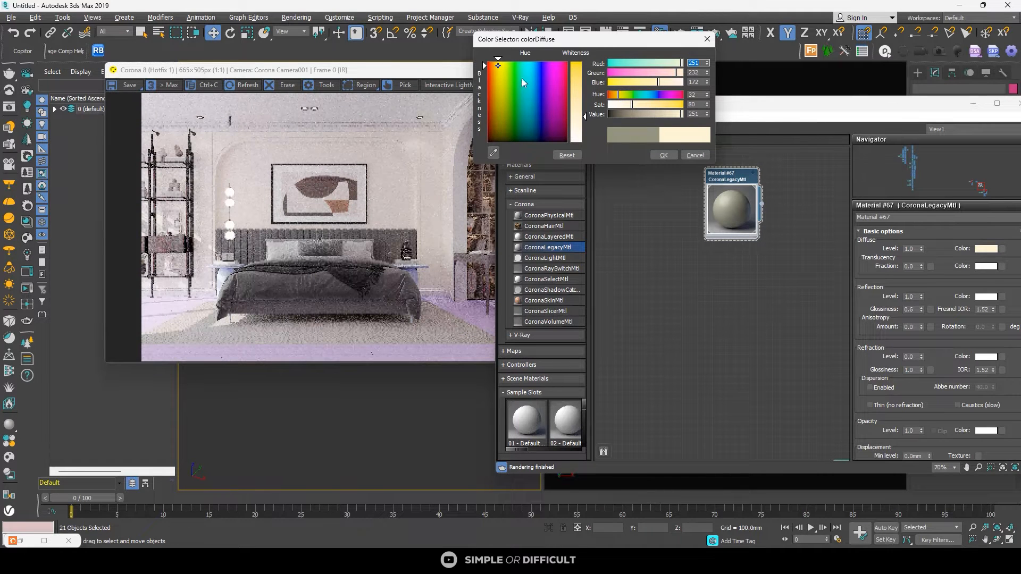
left_click_drag(500, 90, 501, 118)
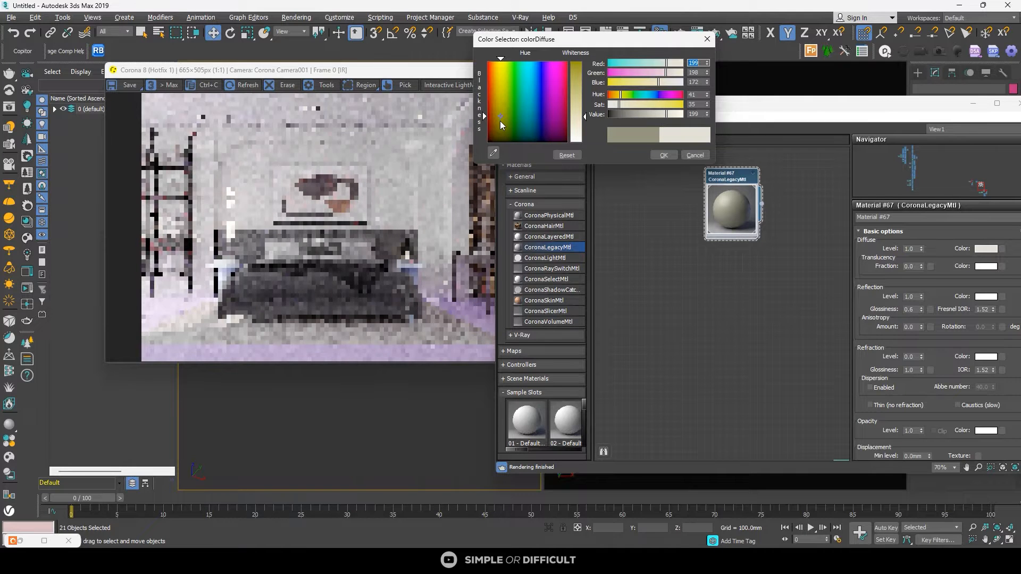
left_click(499, 121)
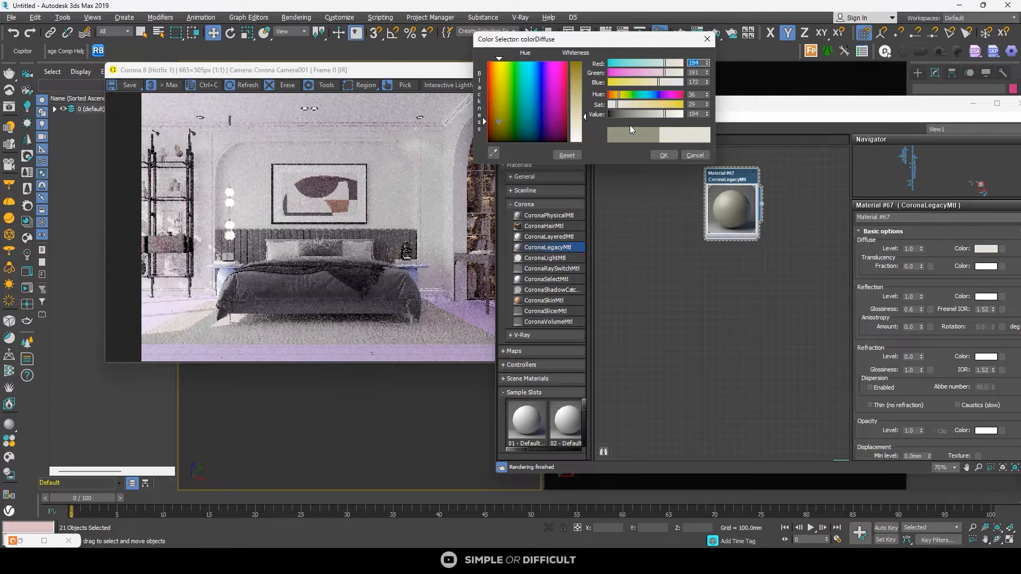
left_click(664, 155)
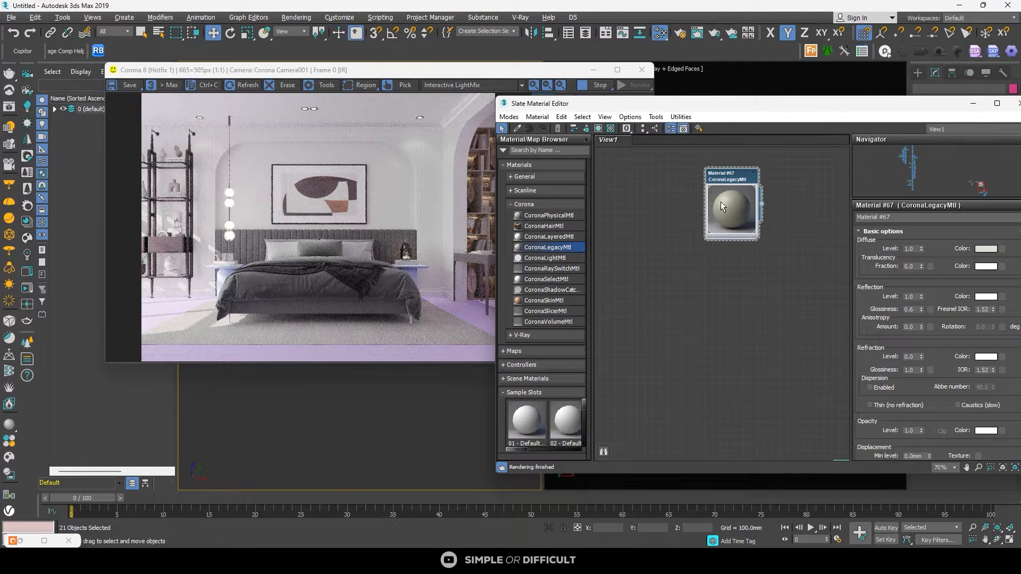
Step: Expand the Material #67 node to show its map slots and make room beside it in the node view
left_click(753, 173)
scroll(633, 255, "down", 2)
scroll(685, 220, "down", 1)
left_click_drag(721, 107, 417, 54)
scroll(433, 154, "down", 2)
middle_click_drag(436, 180, 477, 167)
scroll(471, 152, "up", 2)
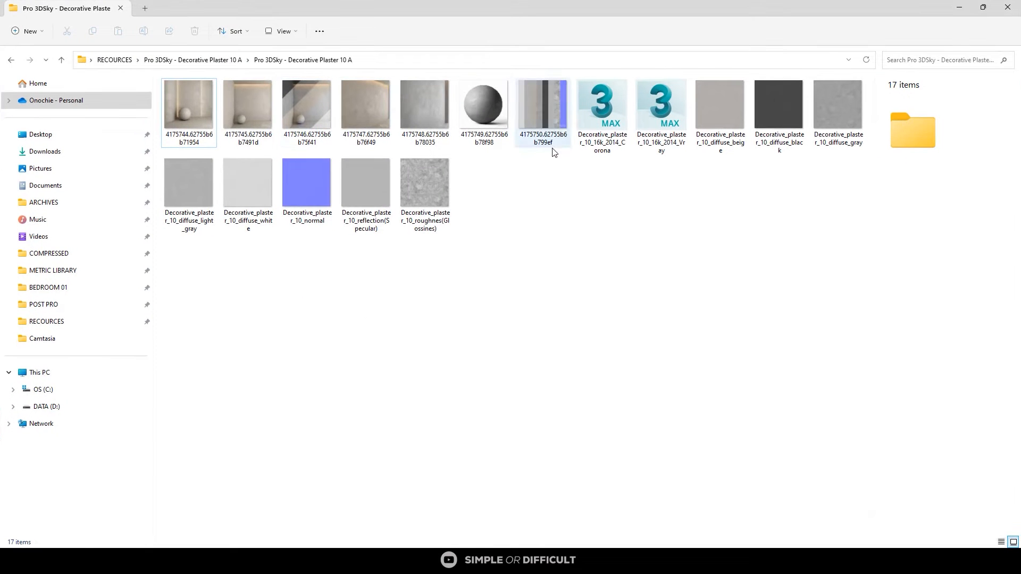
Step: Bring the Decorative_plaster_10_diffuse_beige image from the Decorative Plaster 10 A folder into the node view as a bitmap
left_click(698, 116)
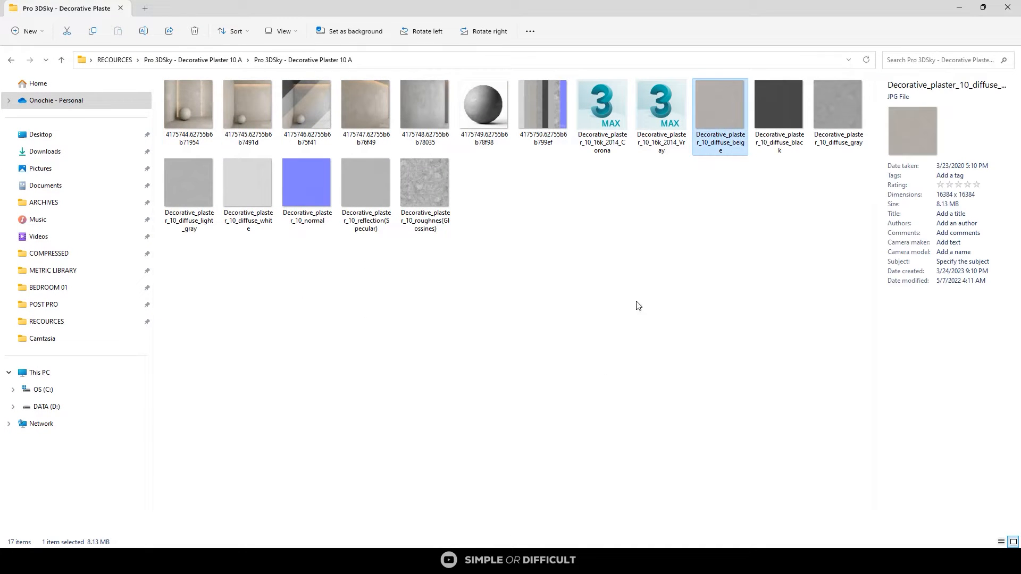
left_click_drag(763, 4, 872, 97)
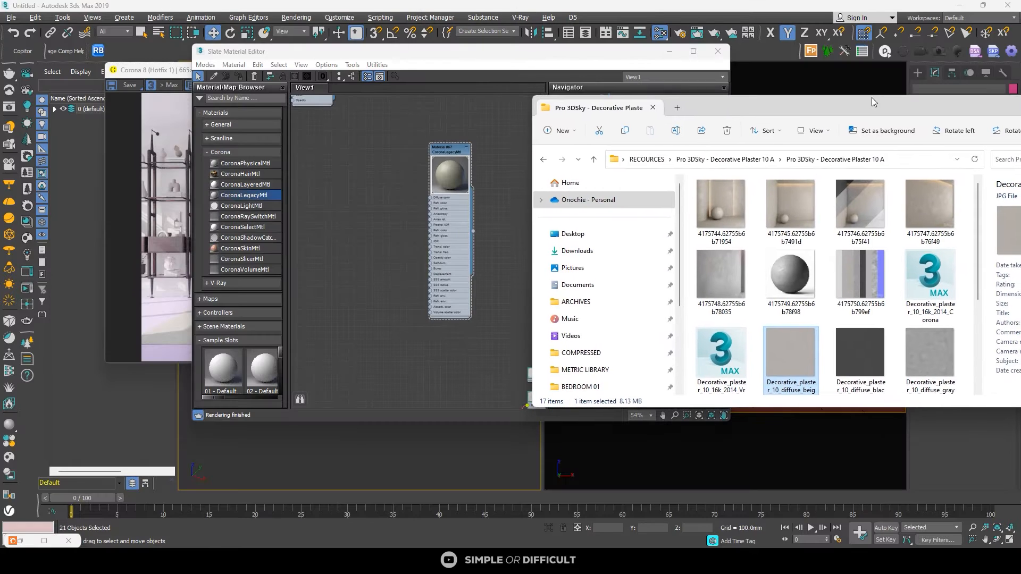
left_click_drag(774, 357, 376, 192)
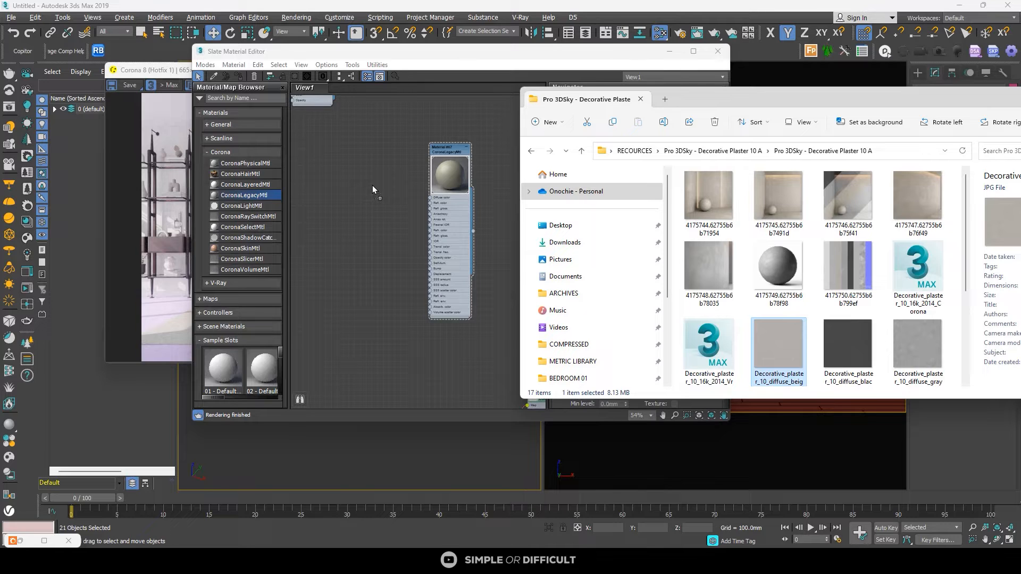
left_click_drag(372, 187, 373, 187)
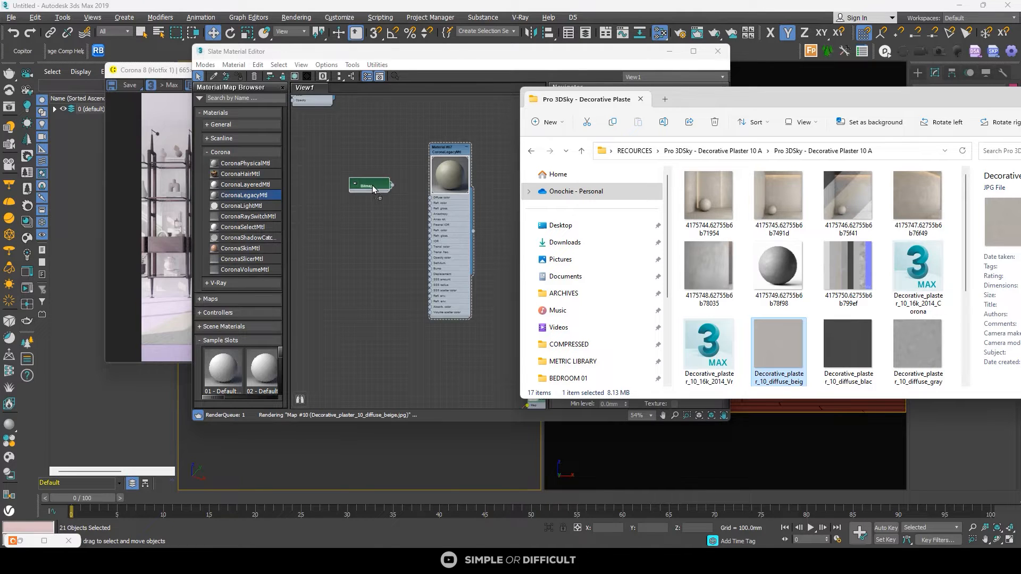
scroll(372, 193, "up", 5)
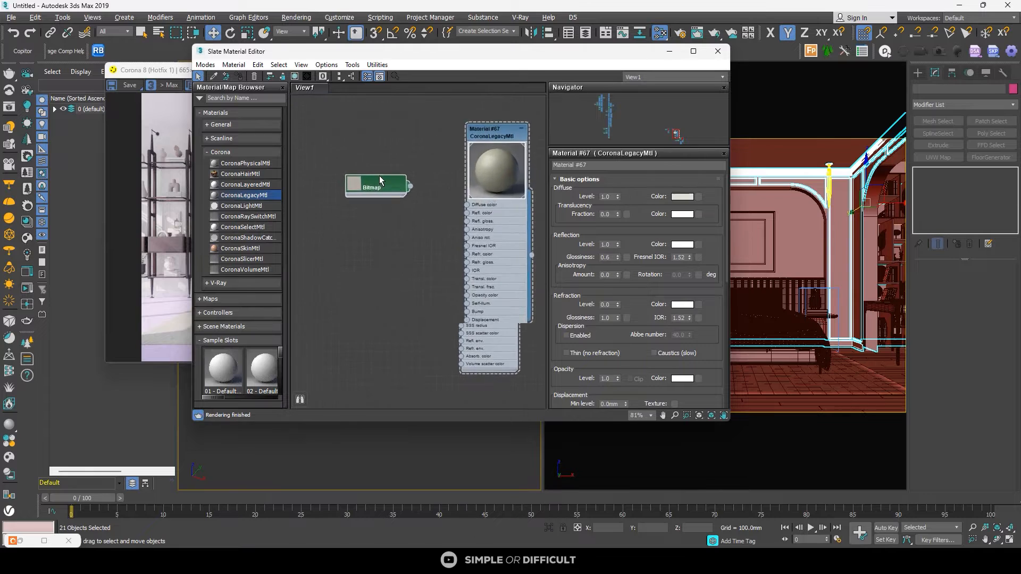
Step: Connect the beige plaster bitmap to the Diffuse color of Material #67 and check the walls in the interactive render
scroll(421, 195, "up", 1)
middle_click_drag(421, 195, 334, 156)
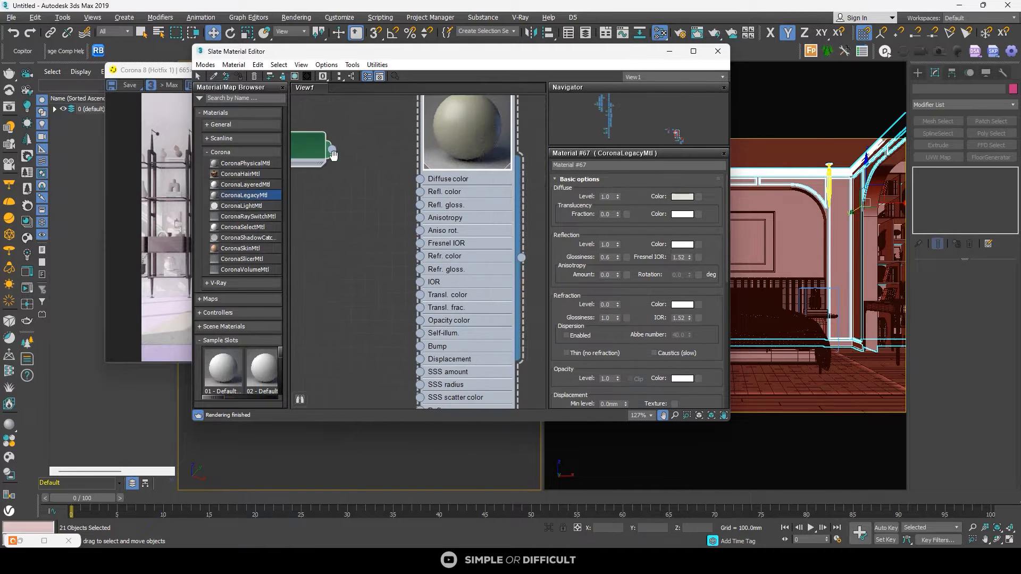
left_click_drag(401, 171, 420, 178)
scroll(359, 228, "down", 1)
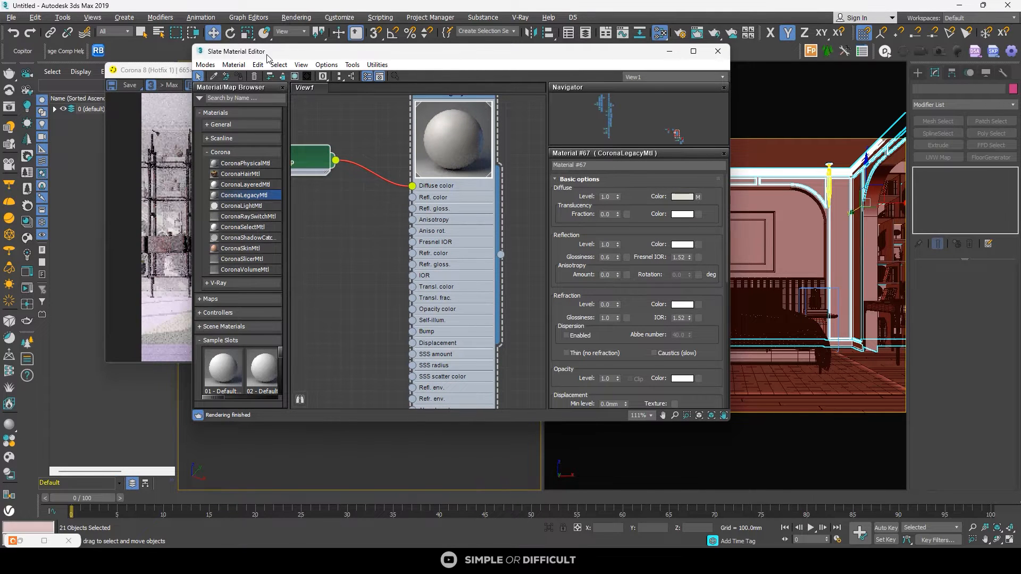
left_click_drag(267, 54, 460, 46)
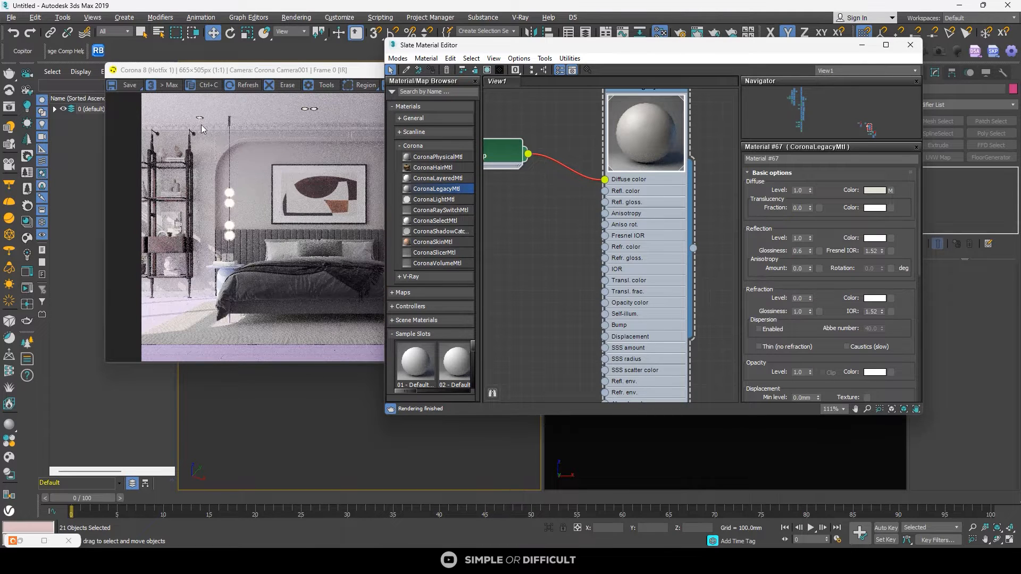
left_click(218, 216)
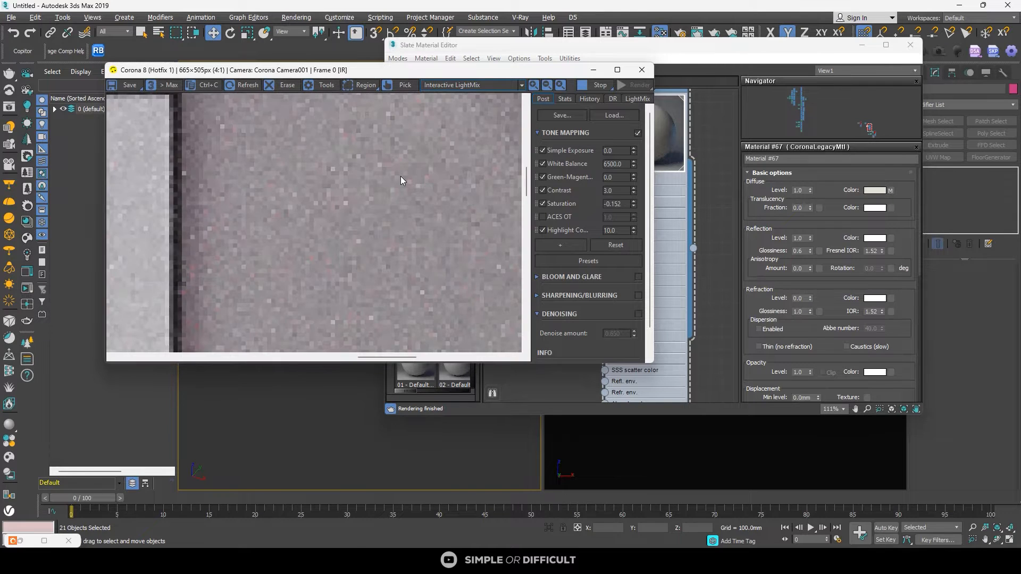
left_click(665, 130)
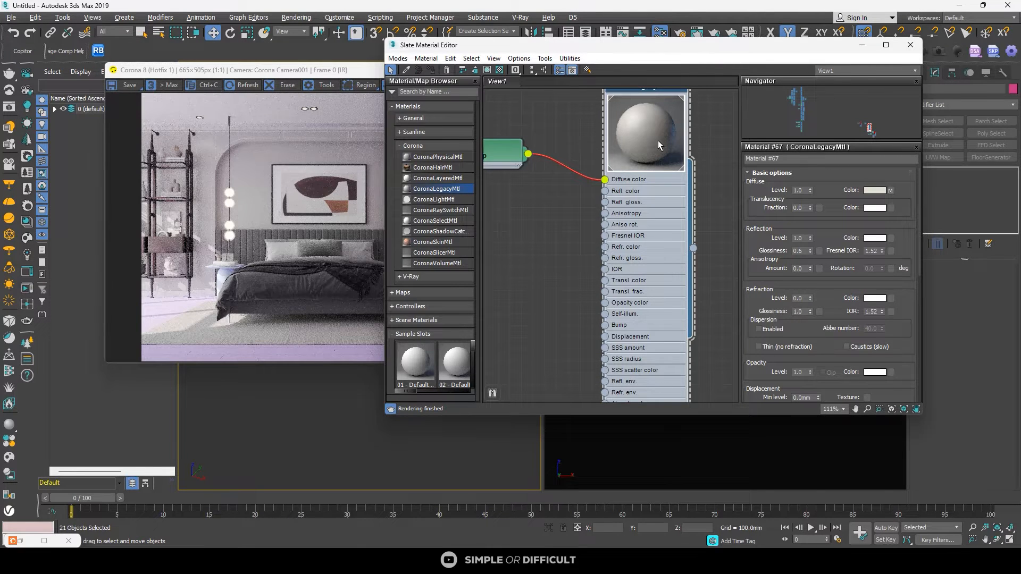
scroll(631, 133, "down", 1)
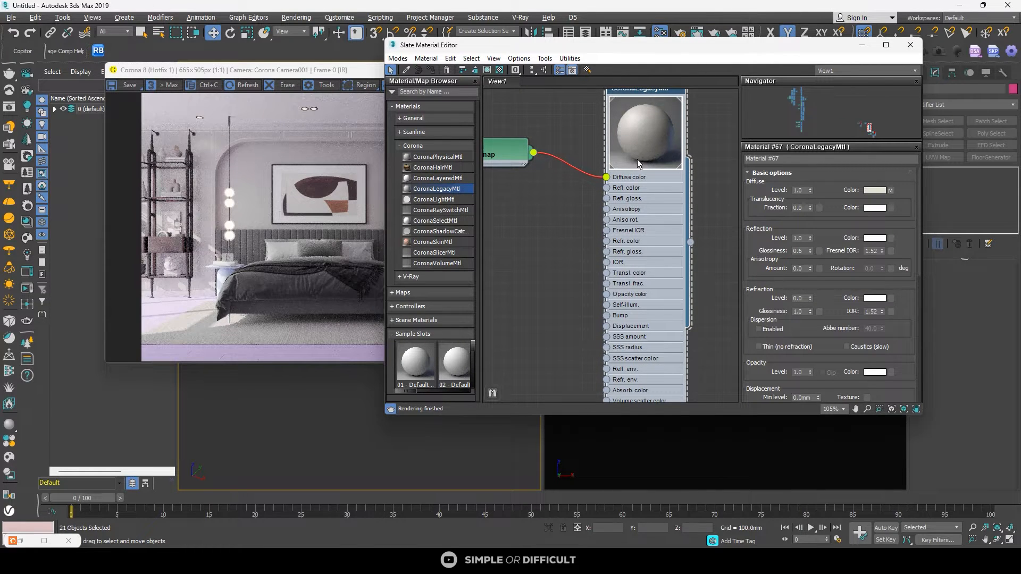
scroll(639, 159, "down", 3)
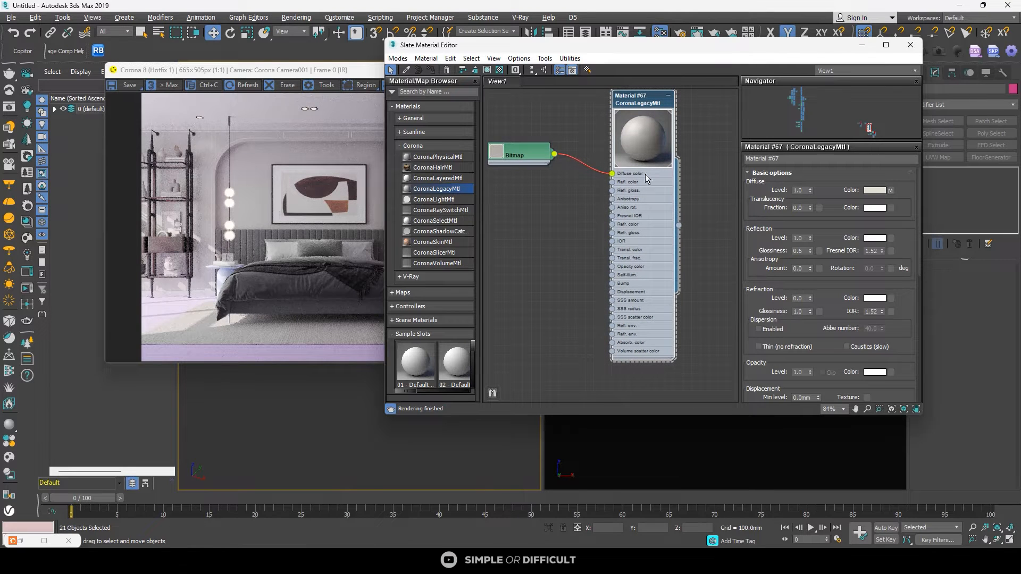
Step: Bring the Decorative_plaster_10_reflection(Specular) and Decorative_plaster_10_roughness(Glossines) images from the plaster folder into the node view as bitmaps
key("alt+Tab")
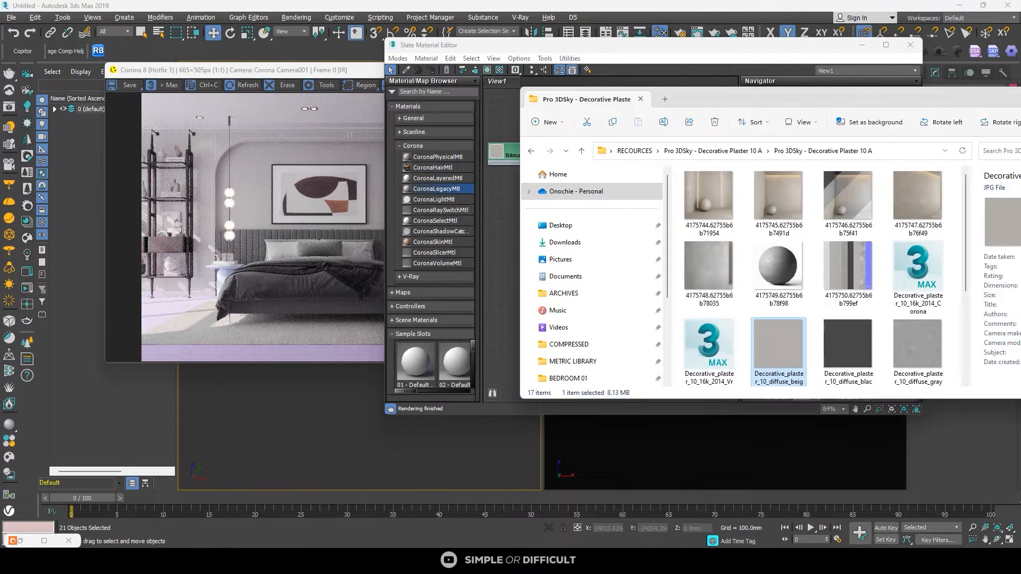
scroll(830, 319, "down", 3)
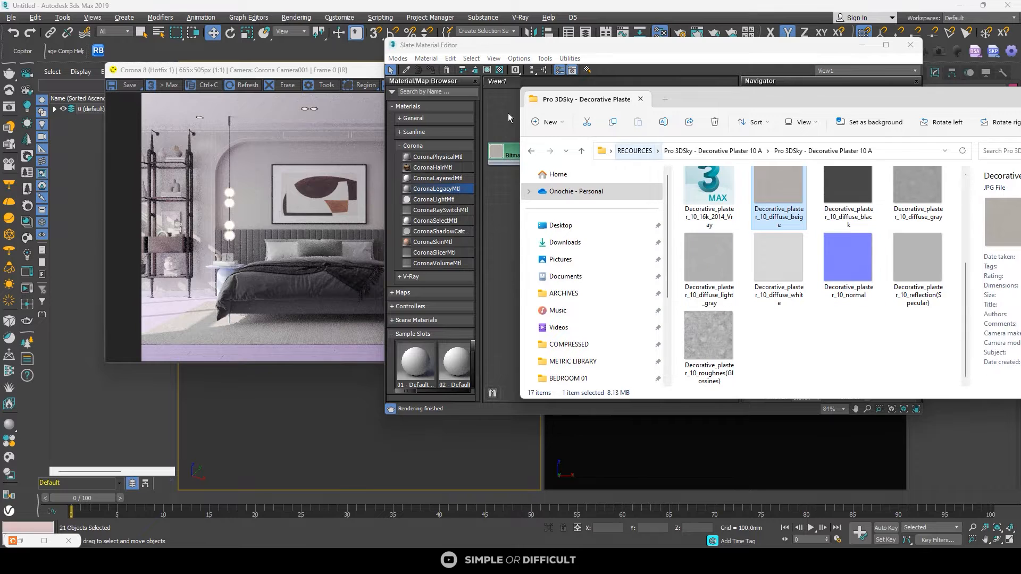
left_click_drag(626, 51, 322, 48)
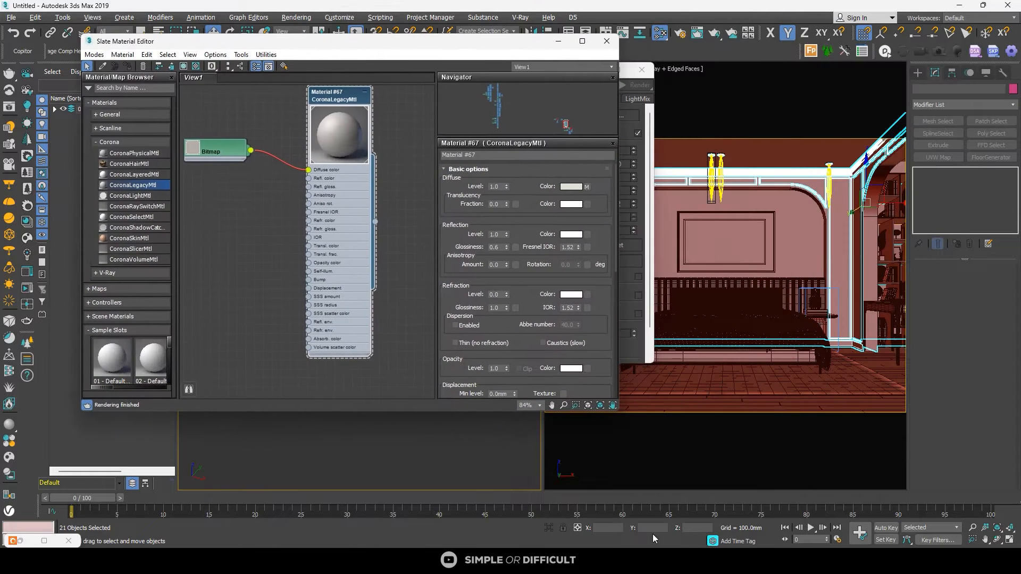
key("alt+Tab")
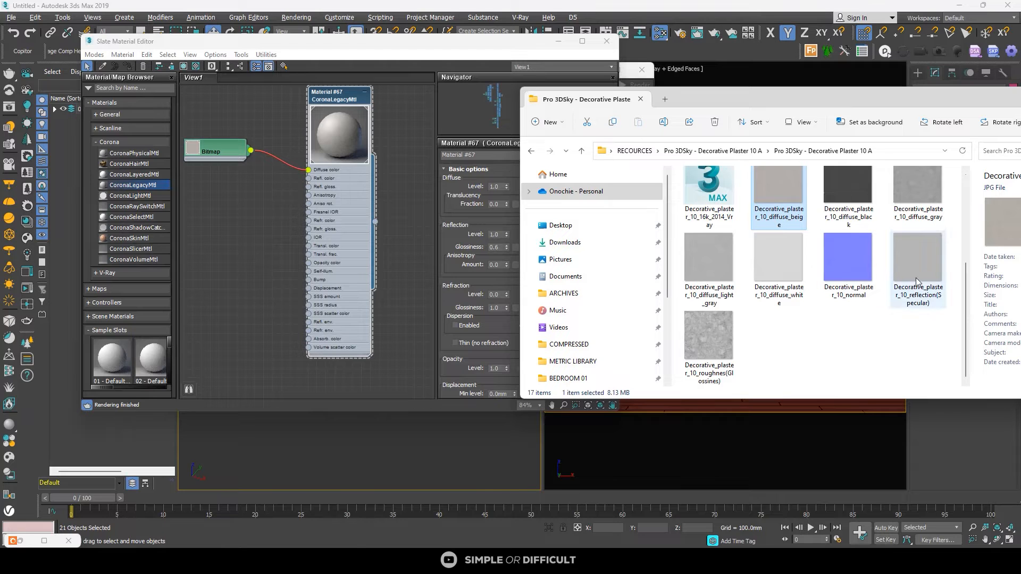
left_click_drag(924, 267, 224, 199)
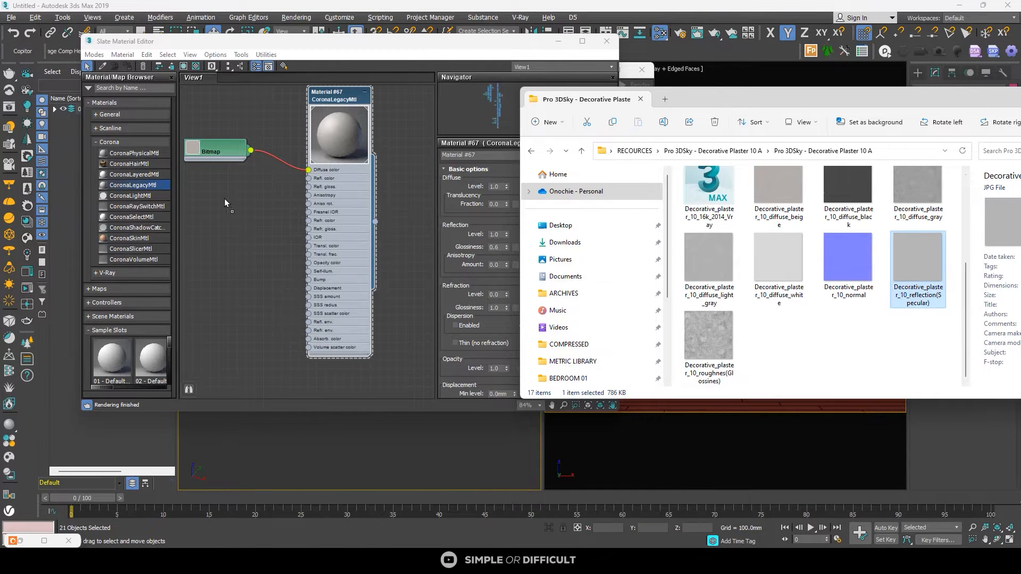
left_click_drag(224, 199, 224, 199)
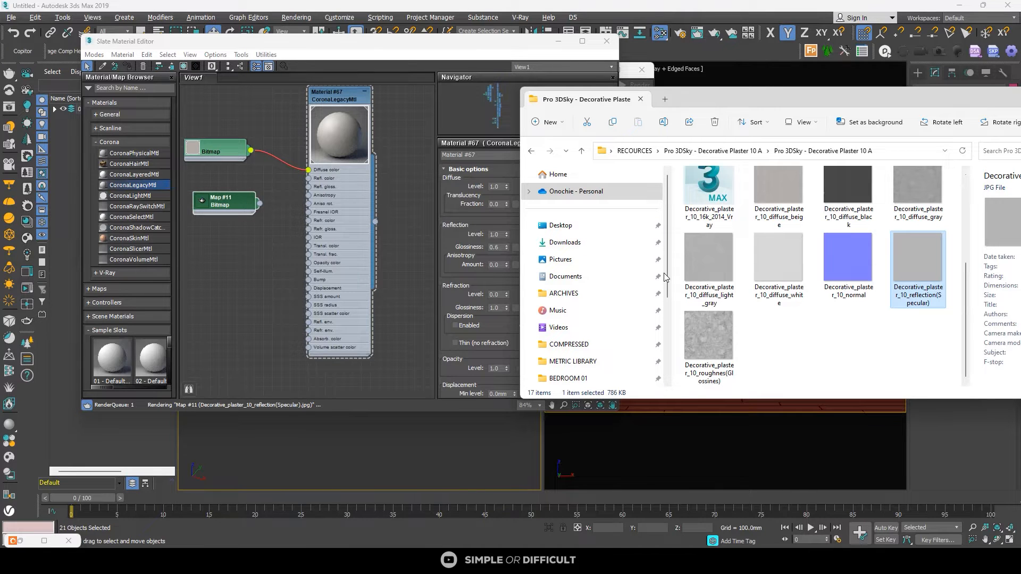
left_click_drag(700, 336, 241, 282)
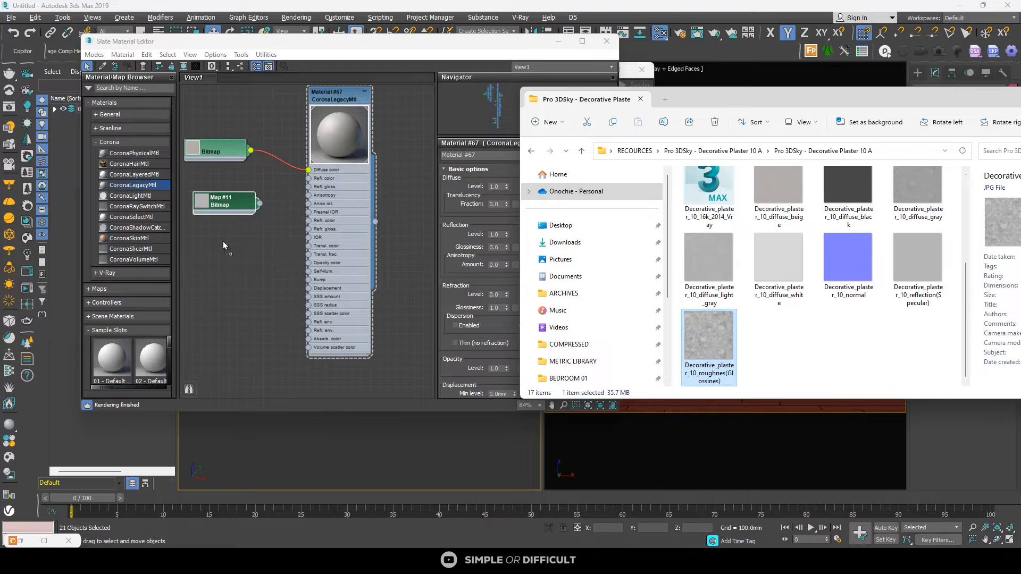
left_click_drag(223, 241, 222, 241)
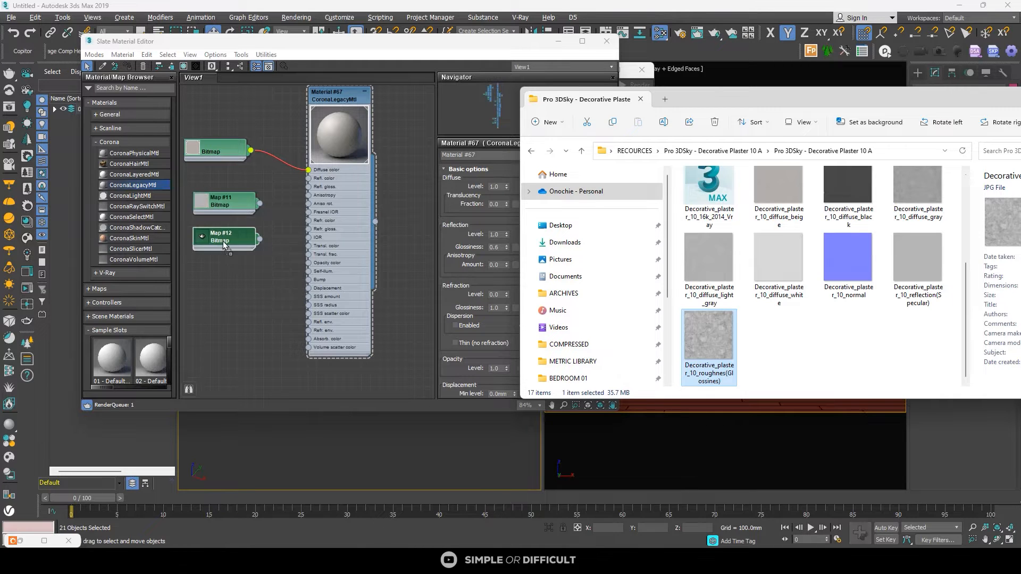
Step: Bring the Decorative_plaster_10_normal image from the plaster folder into the node view as a bitmap
left_click(850, 256)
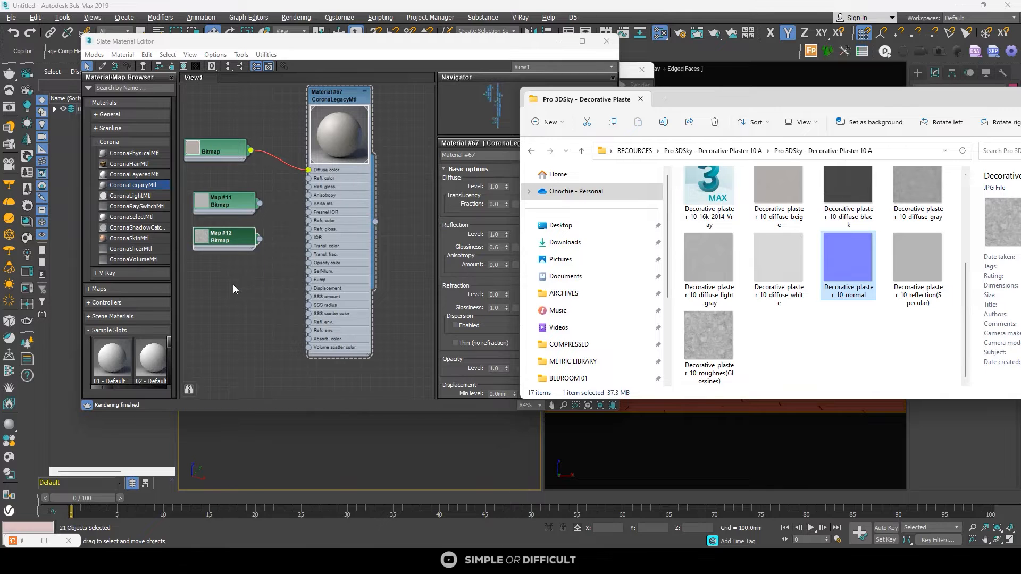
scroll(222, 283, "up", 3)
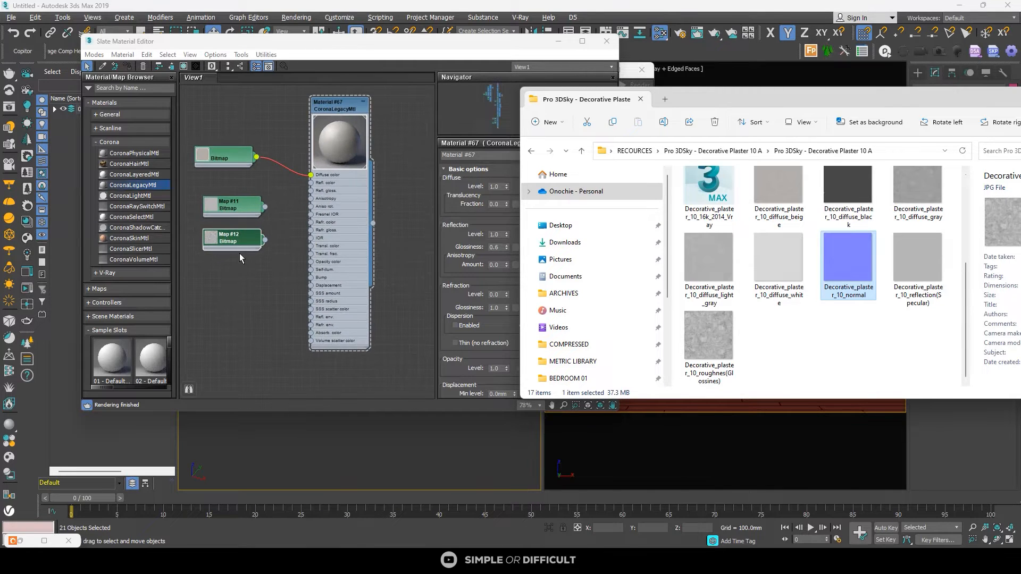
left_click(238, 291)
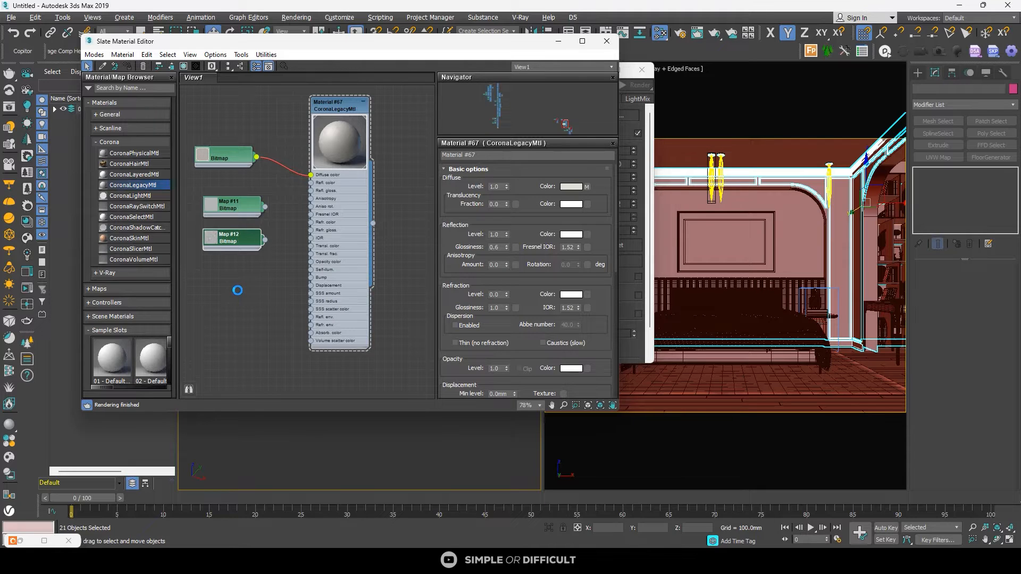
double_click(248, 236)
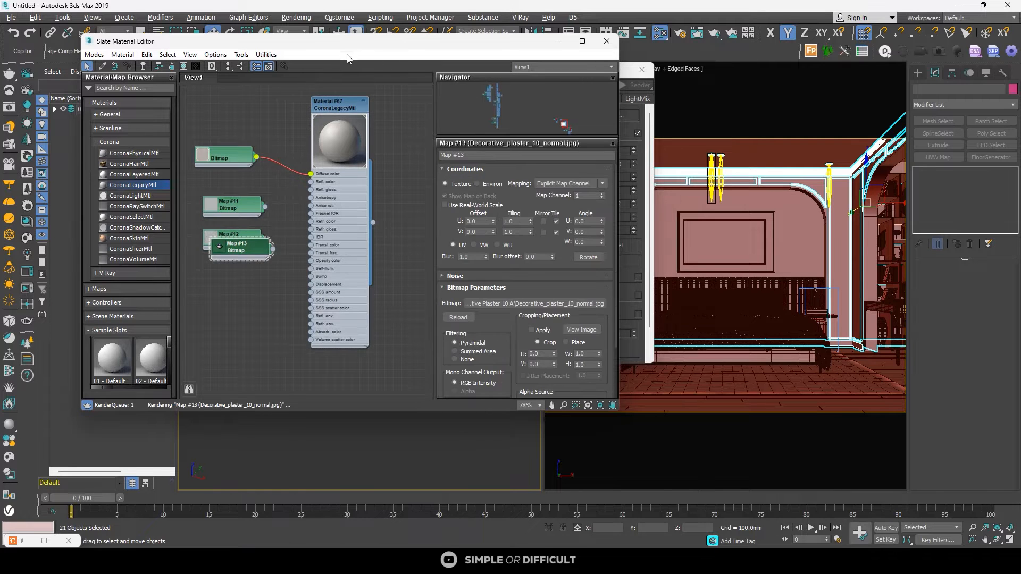
left_click_drag(436, 45, 449, 141)
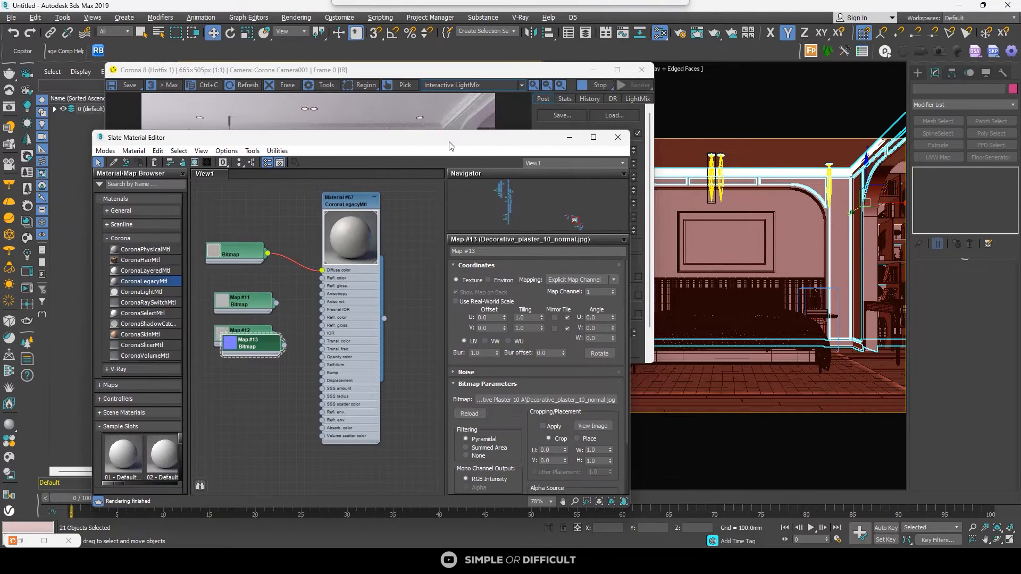
Step: Stop the interactive render and place the normal map bitmap below the other plaster bitmaps in the node view
left_click(589, 84)
left_click(321, 394)
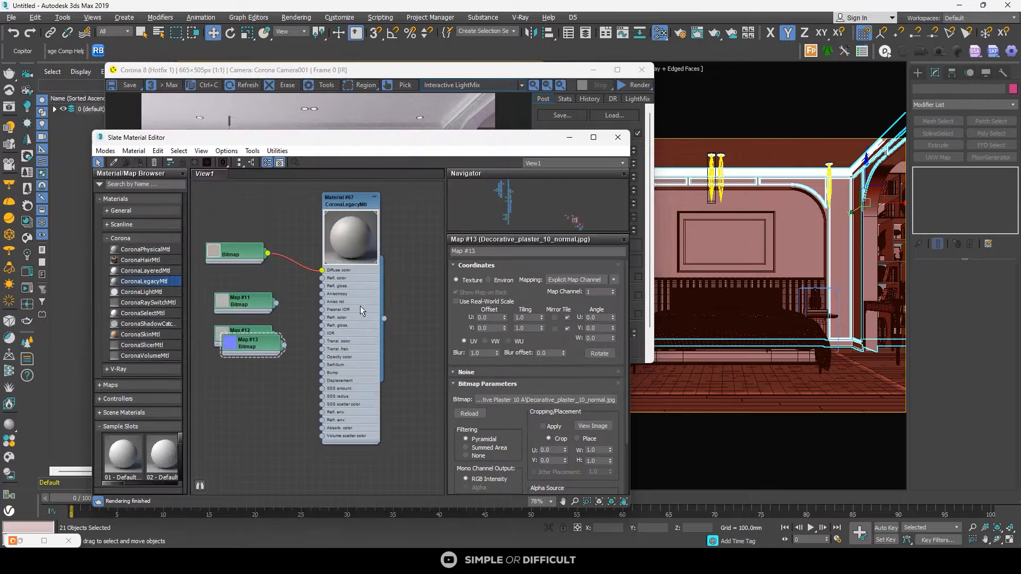
left_click_drag(387, 146, 507, 55)
left_click_drag(369, 262, 351, 295)
scroll(363, 262, "up", 2)
middle_click_drag(364, 262, 423, 236)
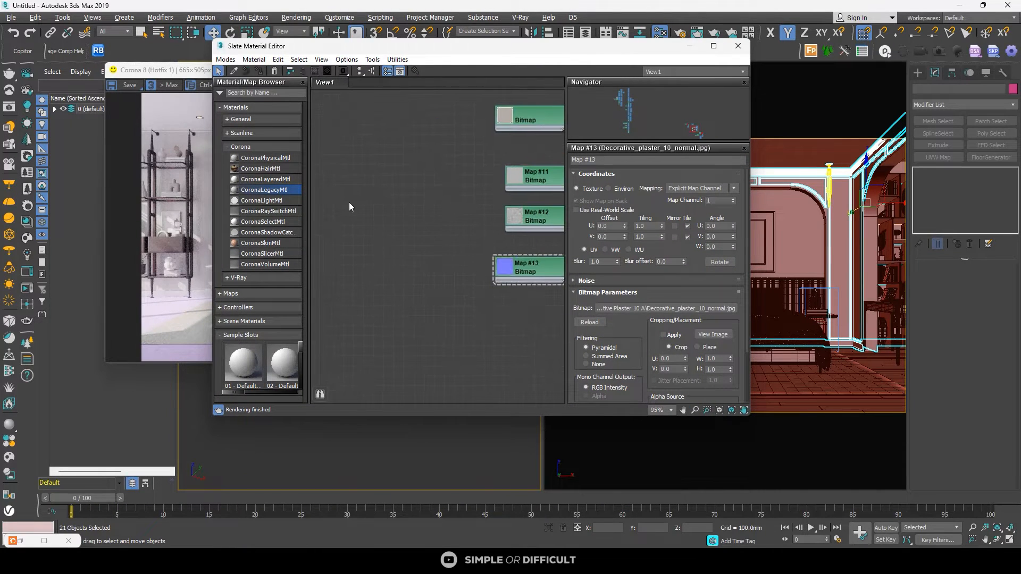
Step: Add a CoronaNormal map from the Corona maps to the node view near the normal map bitmap
left_click(230, 107)
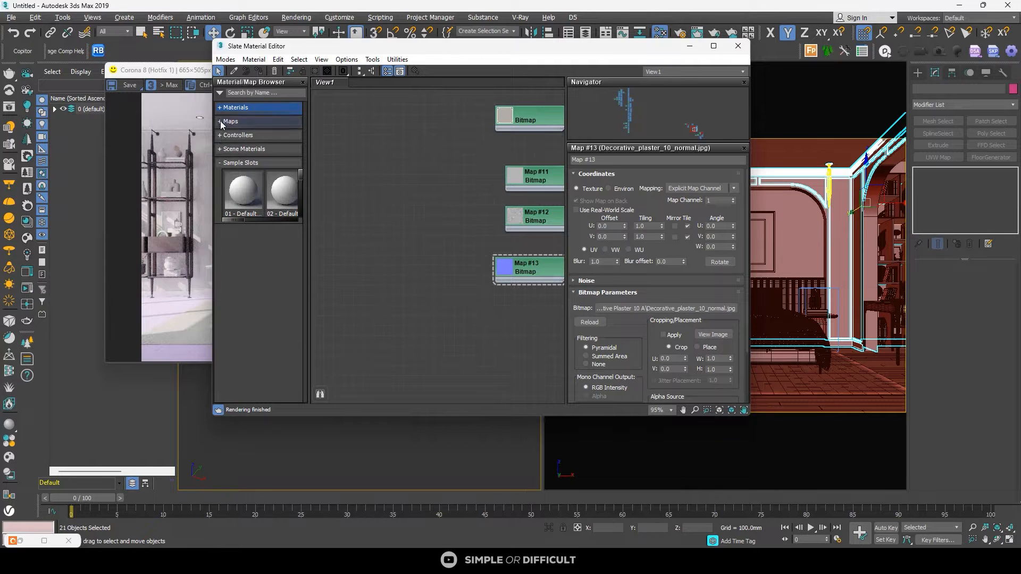
left_click(224, 122)
scroll(257, 348, "down", 6)
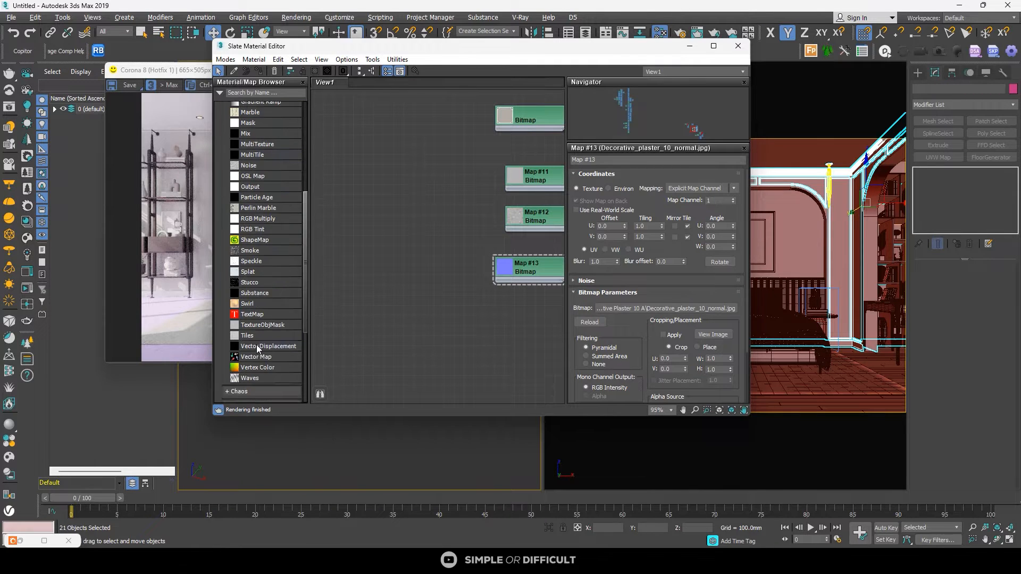
scroll(258, 322, "up", 2)
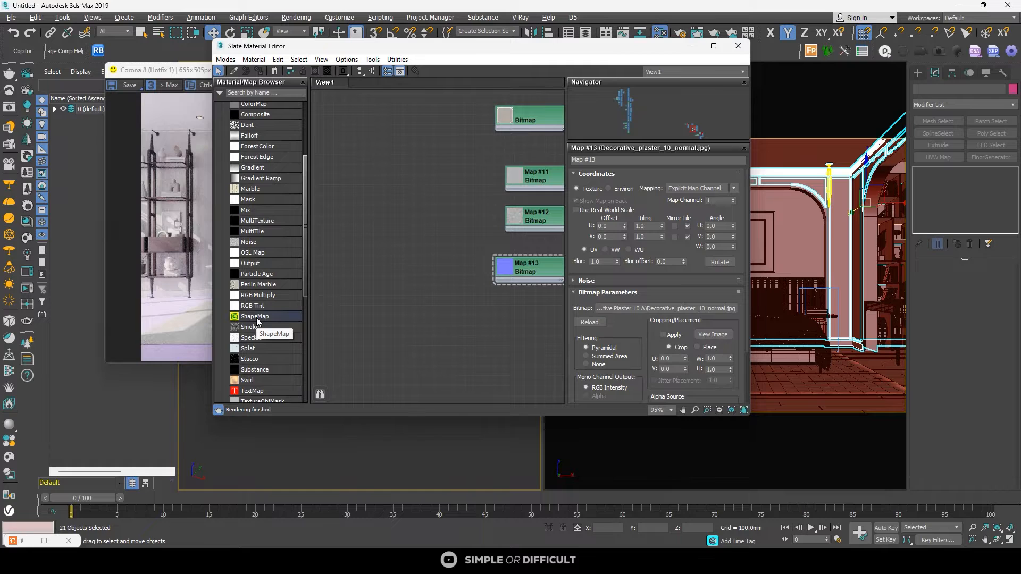
scroll(257, 320, "up", 3)
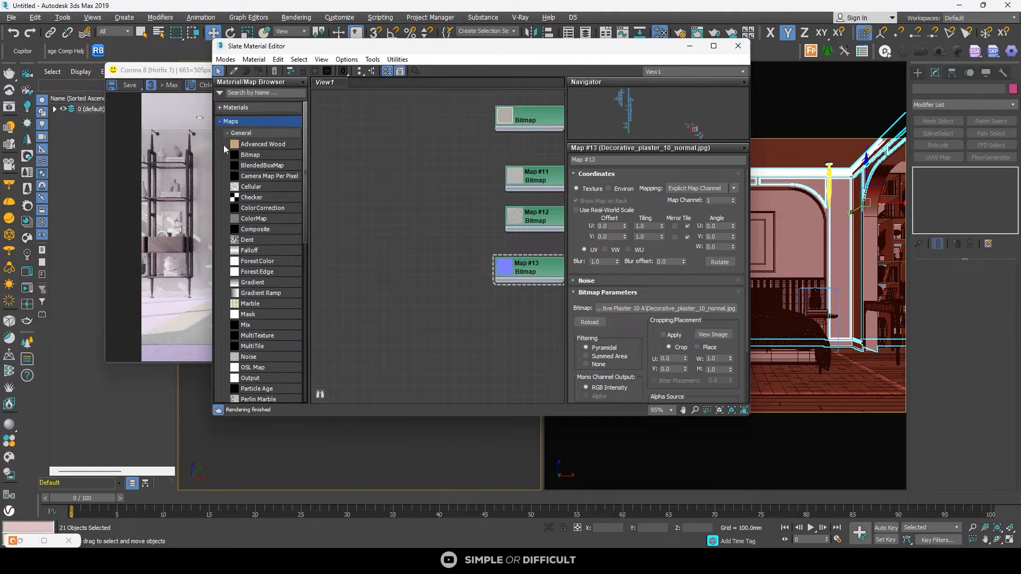
left_click(235, 133)
left_click(234, 160)
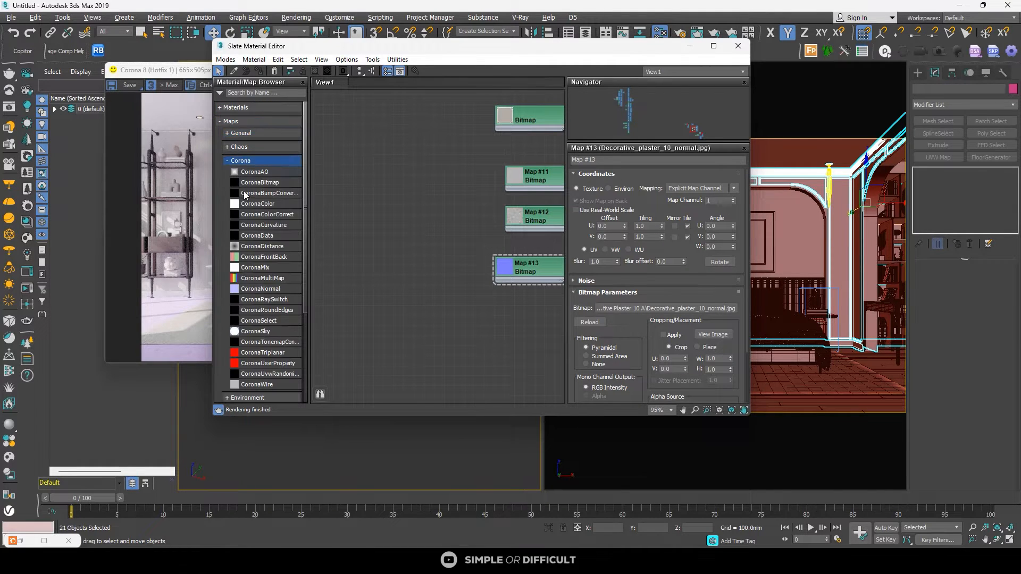
left_click(258, 293)
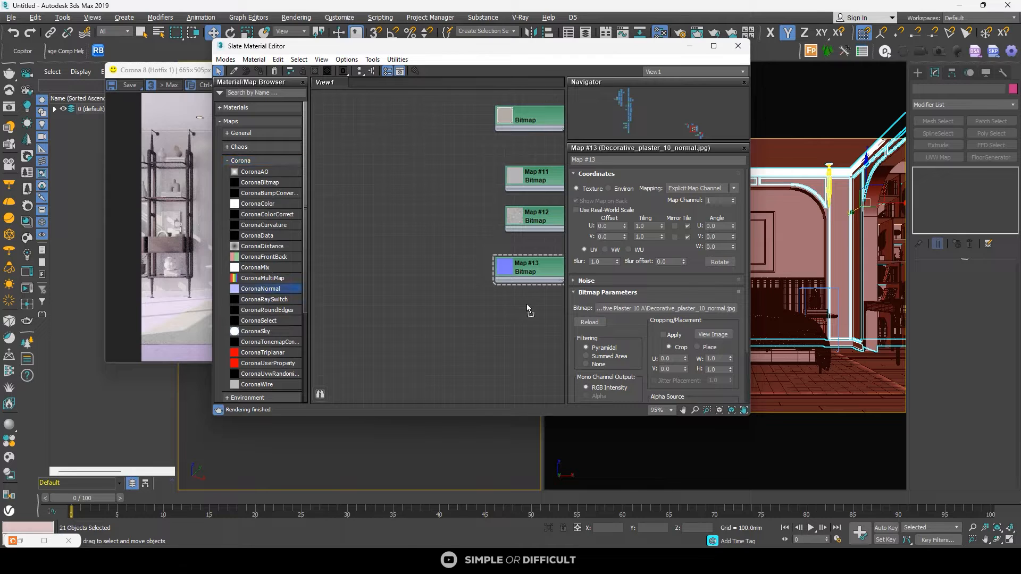
left_click_drag(527, 305, 527, 305)
Step: Feed the plaster normal bitmap into the CoronaNormal map's Normal input and enable Add gamma to input
scroll(474, 318, "down", 2)
middle_click_drag(474, 318, 379, 283)
mouse_move(448, 241)
left_mouse_down()
mouse_move(373, 241)
mouse_move(400, 282)
mouse_move(459, 237)
left_mouse_up()
double_click(459, 236)
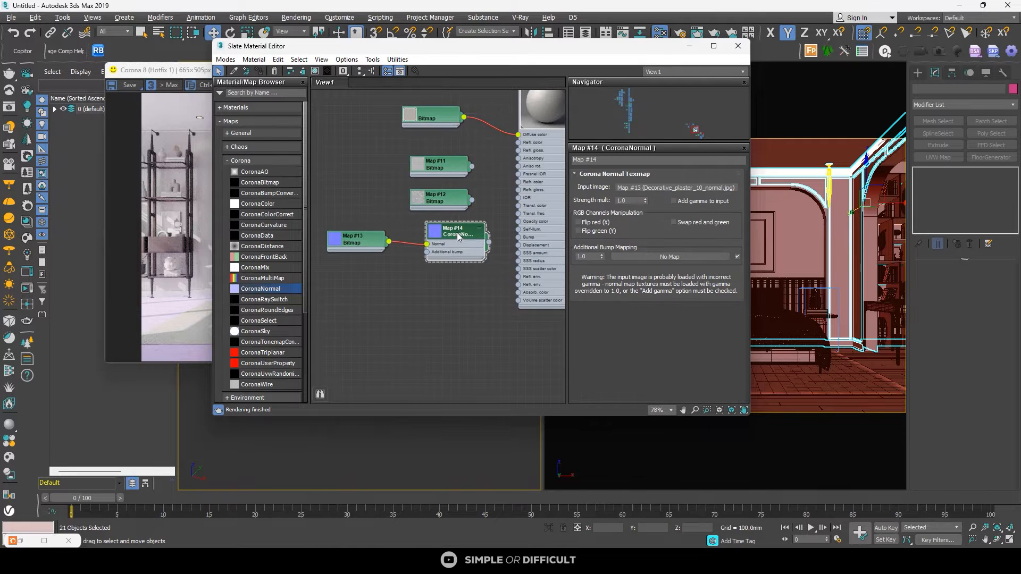
left_click(674, 201)
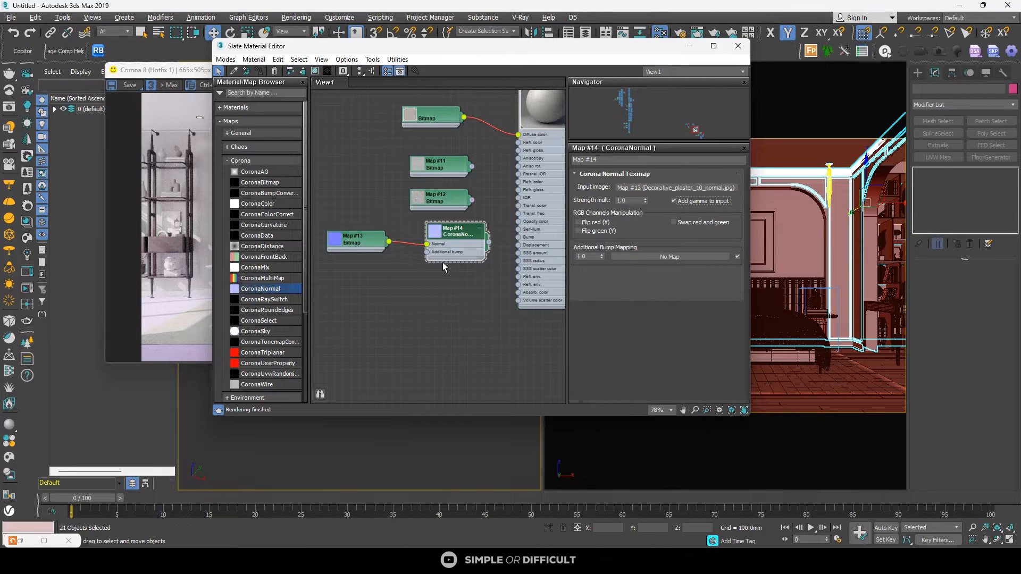
Step: Connect the CoronaNormal map to the Bump slot of Material #67
scroll(425, 260, "up", 2)
scroll(410, 255, "up", 1)
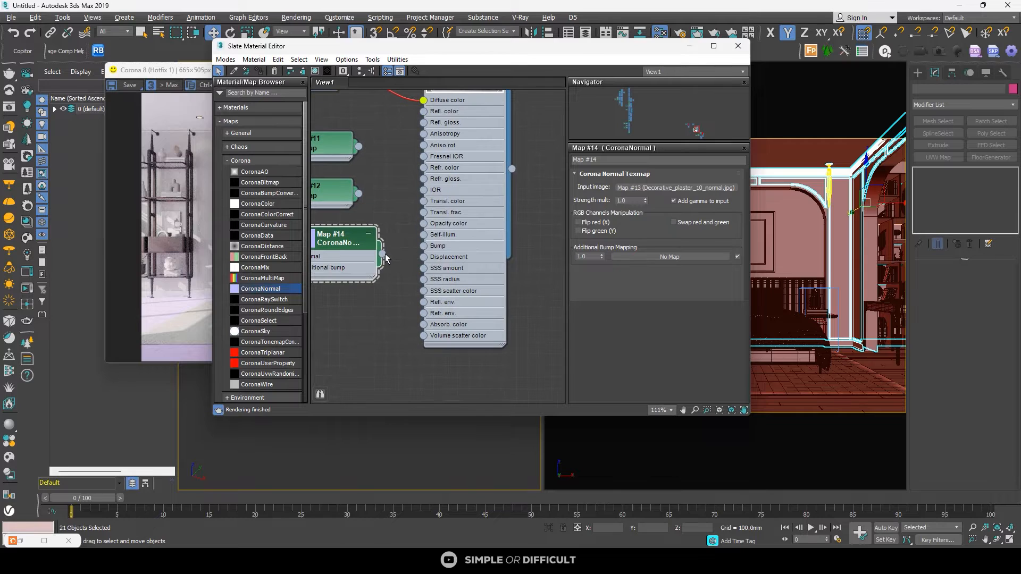
left_click_drag(383, 254, 424, 247)
scroll(409, 272, "down", 2)
middle_click_drag(406, 276, 454, 319)
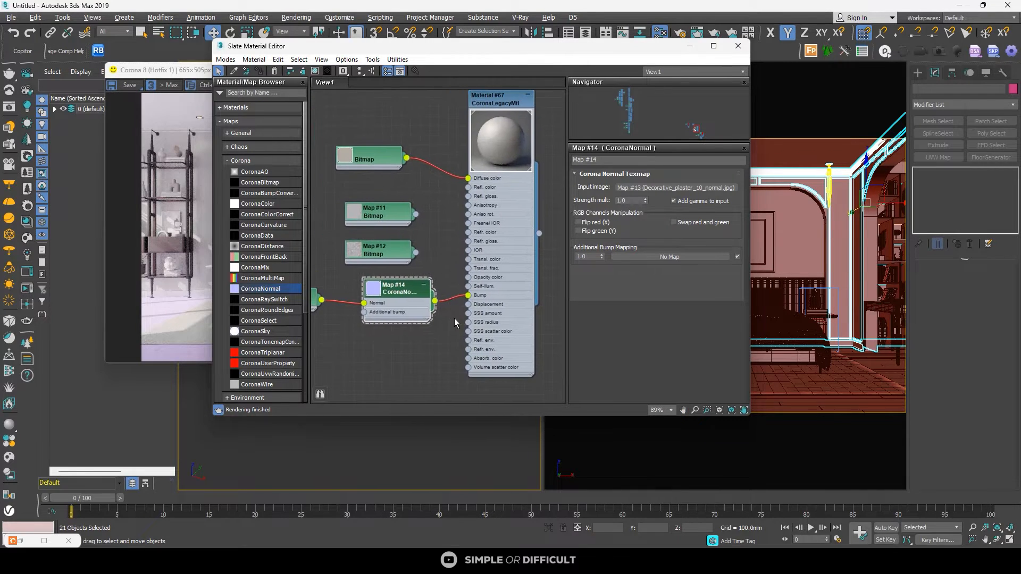
Step: Connect the plaster reflection bitmap to Refl. color and the roughness bitmap to Refl. gloss. of Material #67
scroll(455, 317, "down", 1)
middle_click_drag(431, 261, 485, 283)
left_click_drag(418, 274, 409, 259)
left_click(467, 246)
scroll(452, 249, "up", 1)
middle_click_drag(444, 250, 379, 265)
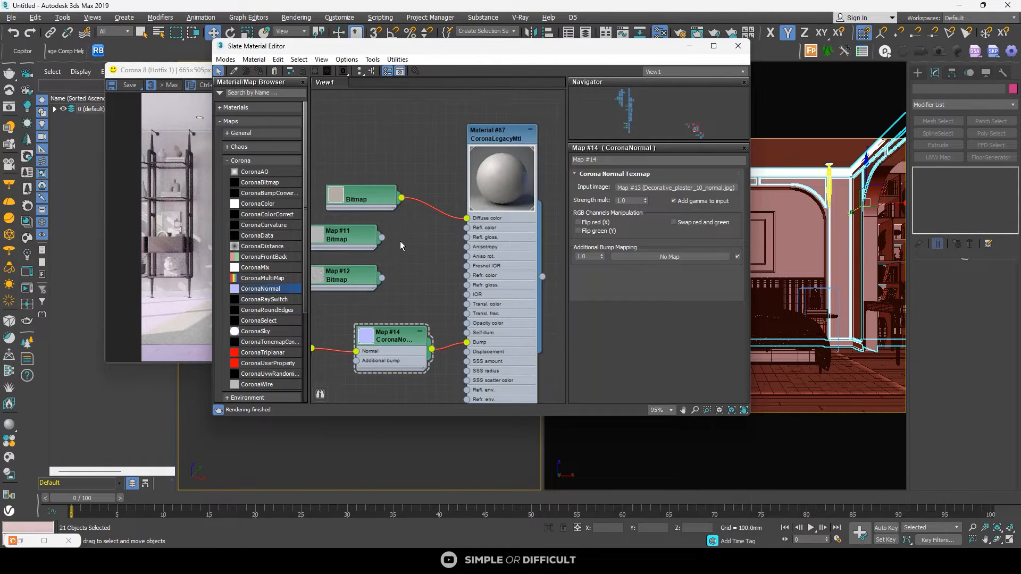
left_click_drag(383, 238, 468, 229)
left_click_drag(467, 243, 467, 237)
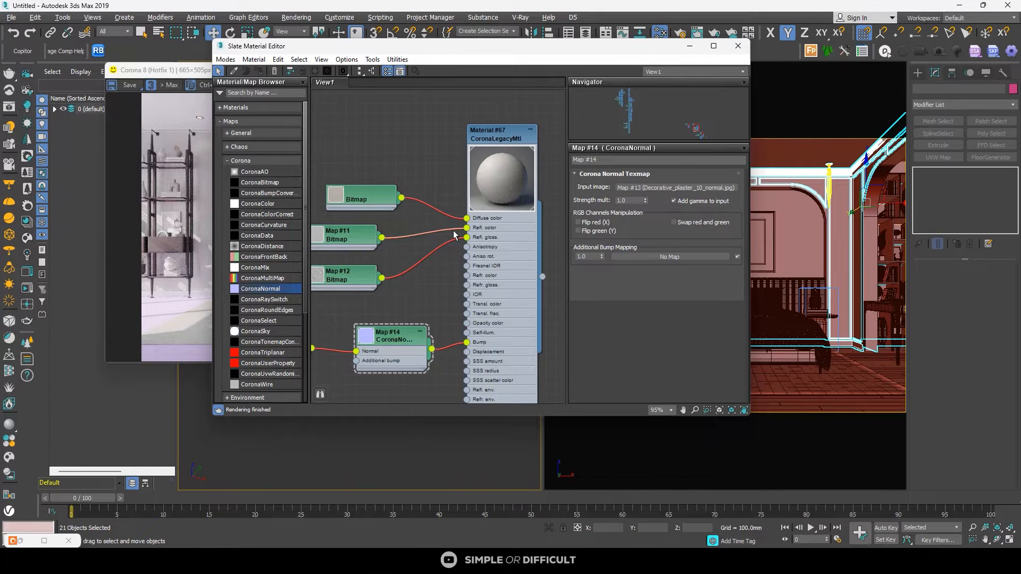
Step: Set the reflection Glossiness of Material #67 to 1.0
scroll(339, 281, "down", 1)
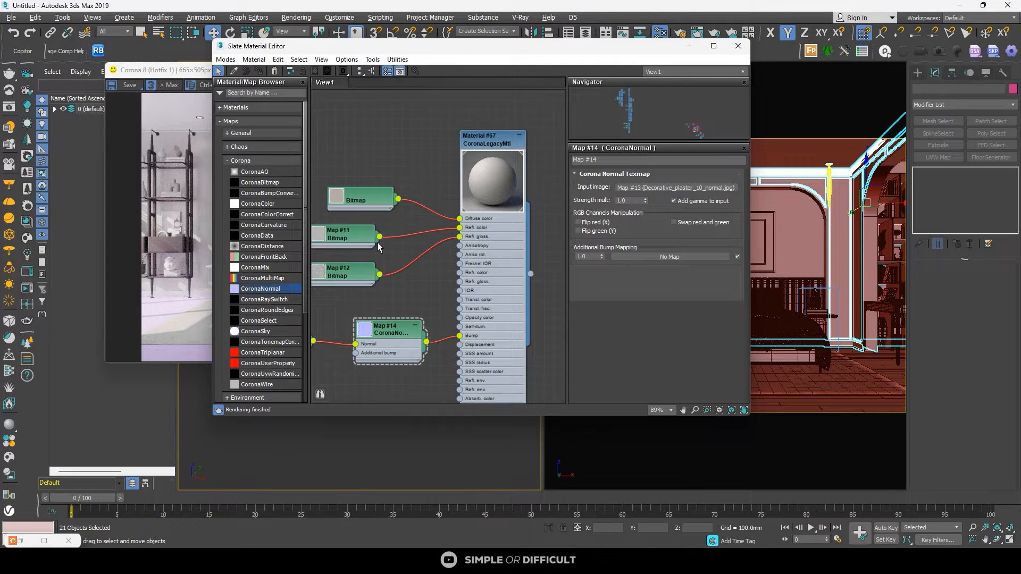
double_click(486, 138)
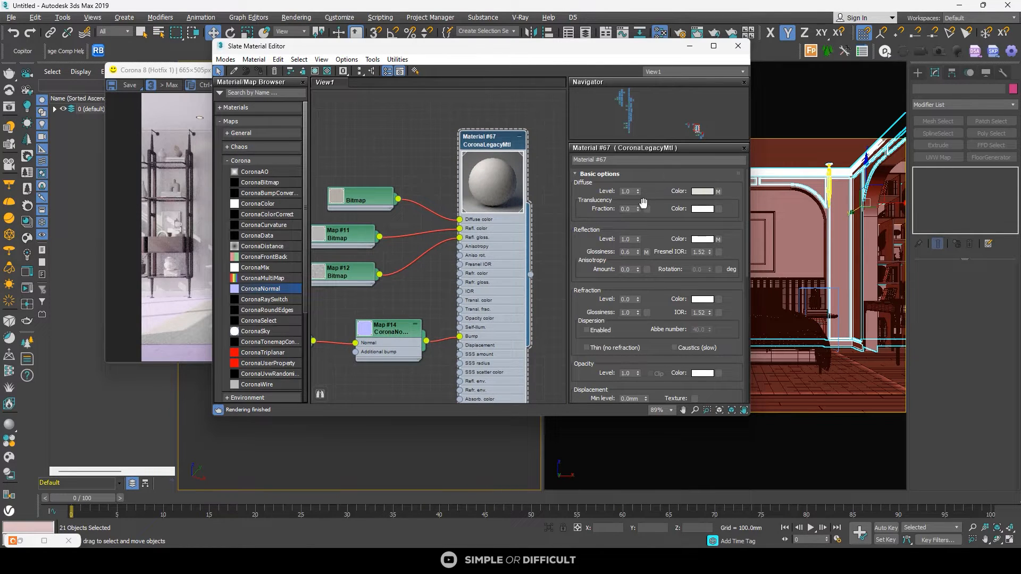
double_click(633, 251)
key("Return")
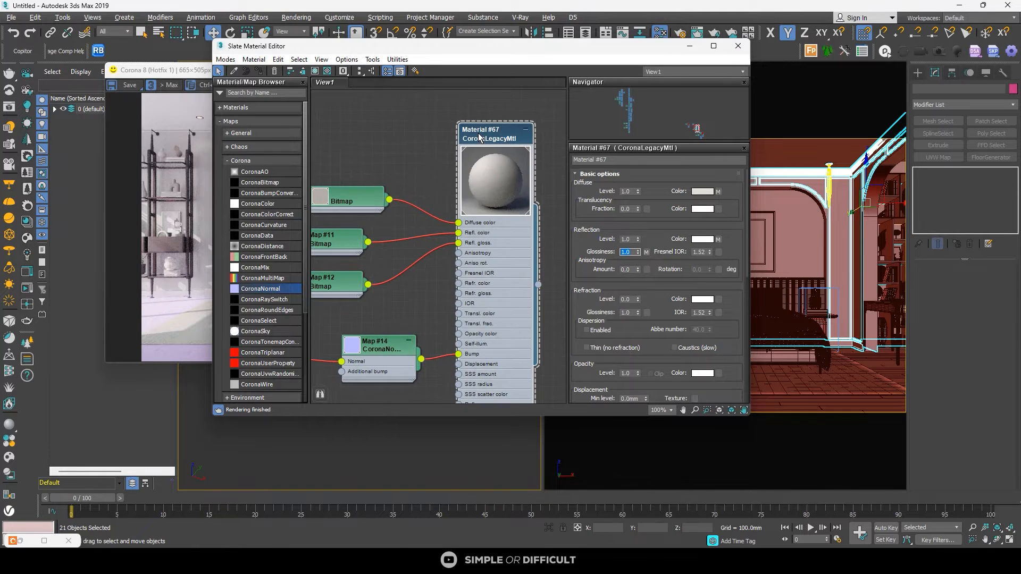
Step: Check the enlarged Material #67 preview and set its Fresnel IOR to 2.0
scroll(471, 201, "up", 6)
middle_click_drag(424, 195, 453, 197)
scroll(411, 192, "down", 1)
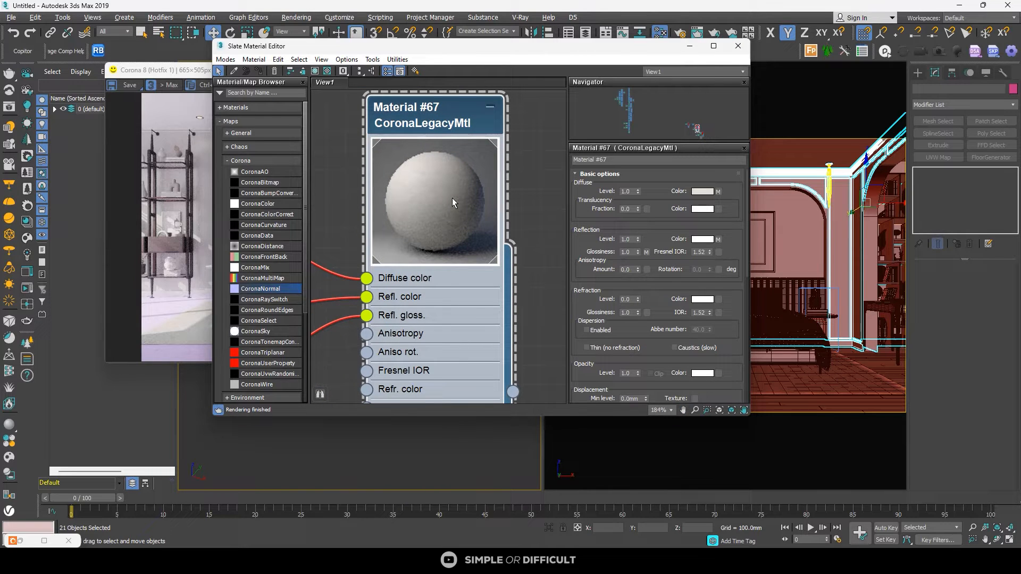
double_click(704, 252)
type("2")
key("Return")
left_click(627, 253)
Step: Move the material editor aside and minimize the render window to uncover the camera viewport
left_click_drag(643, 46, 887, 48)
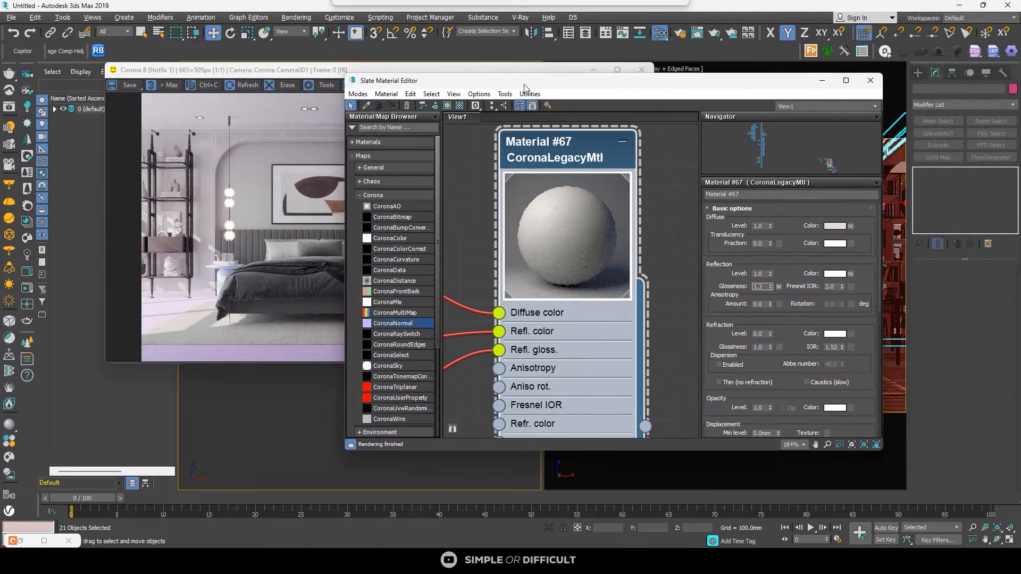
left_click_drag(670, 55, 348, 71)
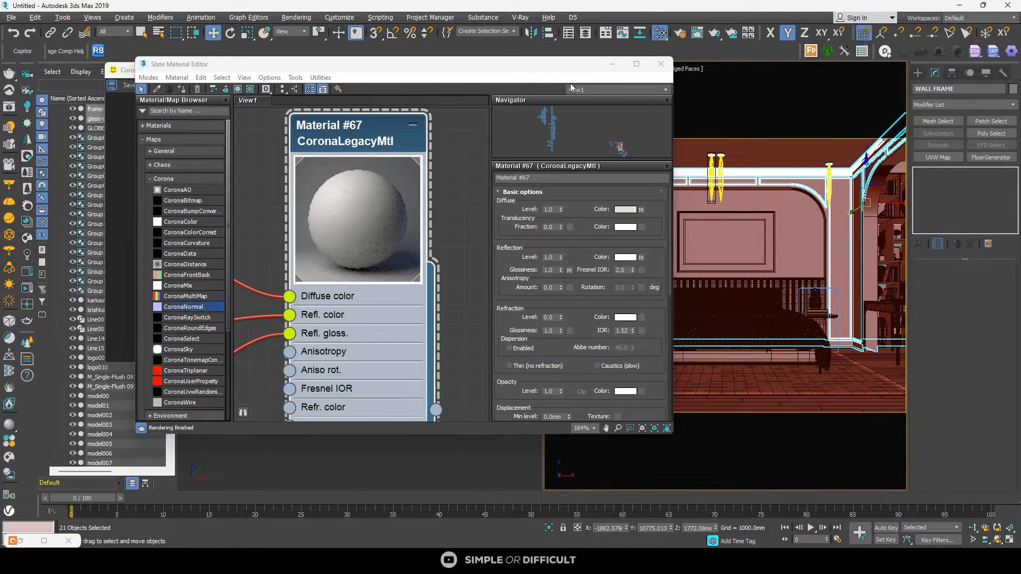
left_click_drag(553, 66, 400, 91)
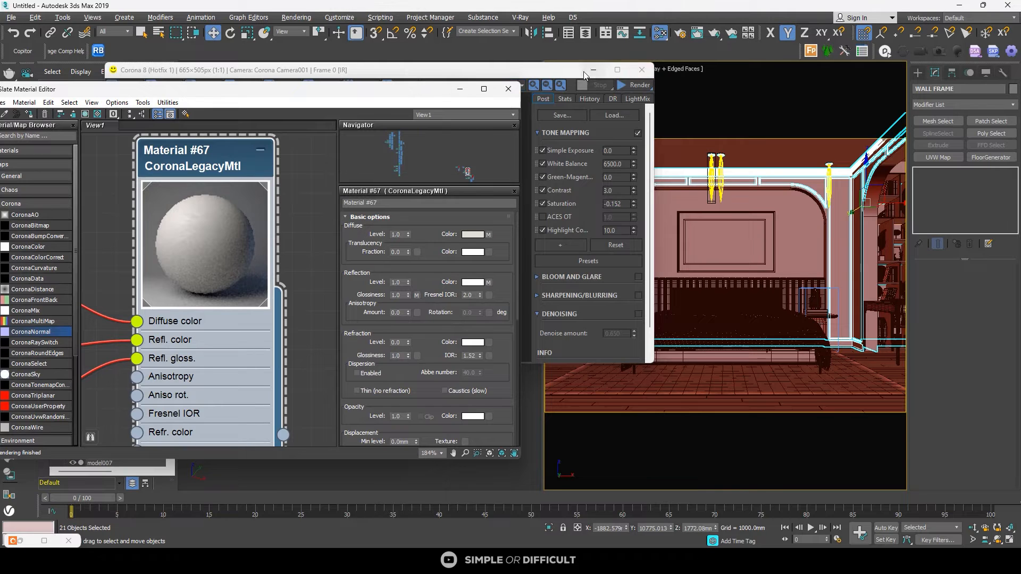
left_click(593, 70)
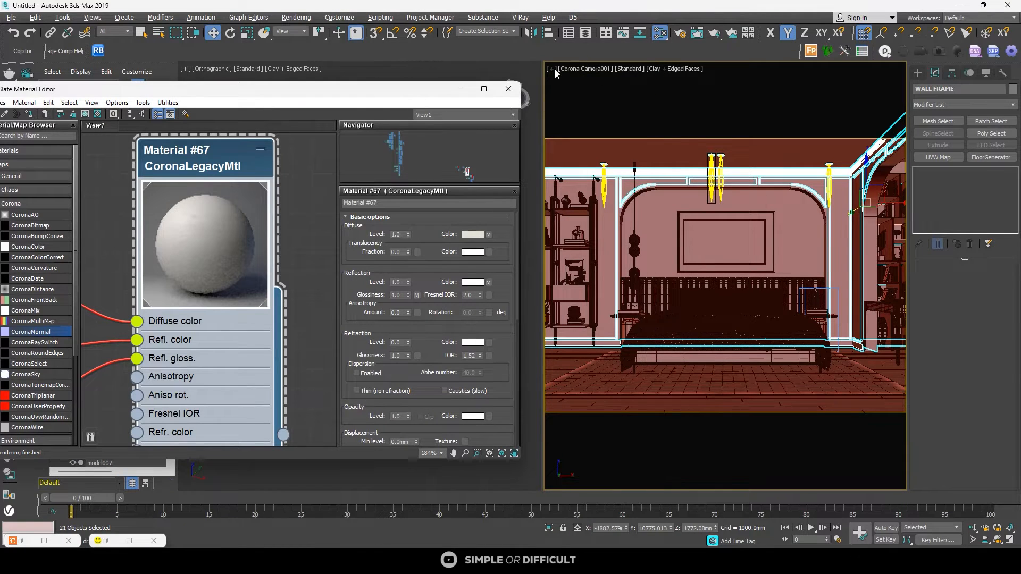
Step: Enable 2D Pan Zoom Mode in the camera viewport and frame the wall around the hanging globe lamp at 400%
left_click(553, 69)
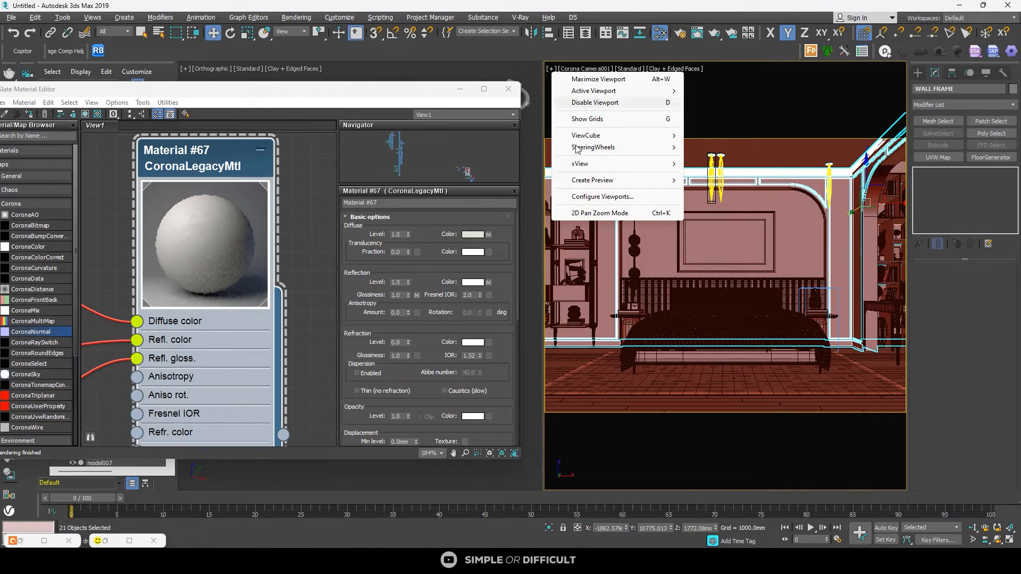
left_click(587, 215)
left_click(673, 264)
scroll(672, 264, "up", 4)
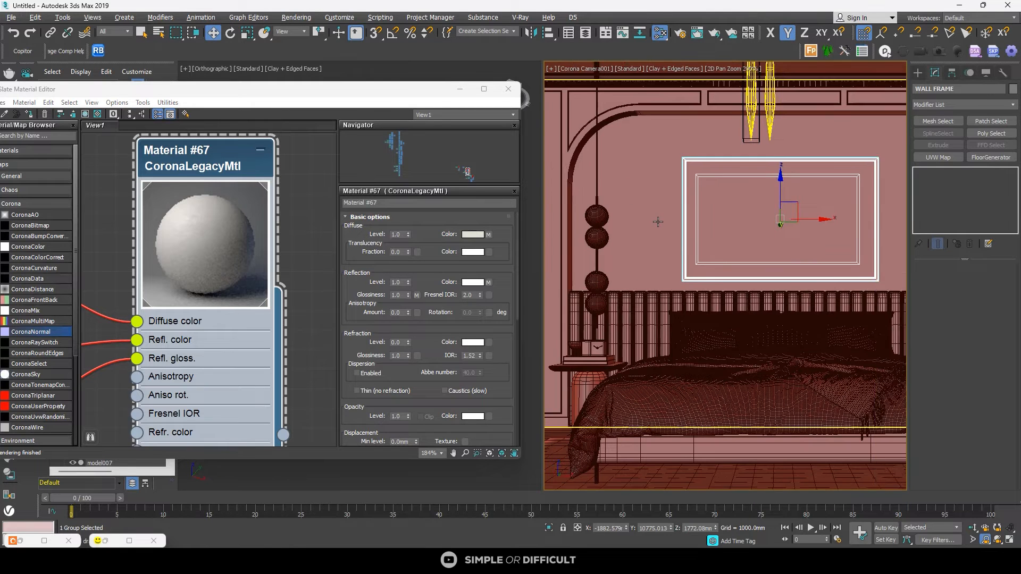
middle_click_drag(648, 224, 766, 243)
scroll(716, 226, "up", 4)
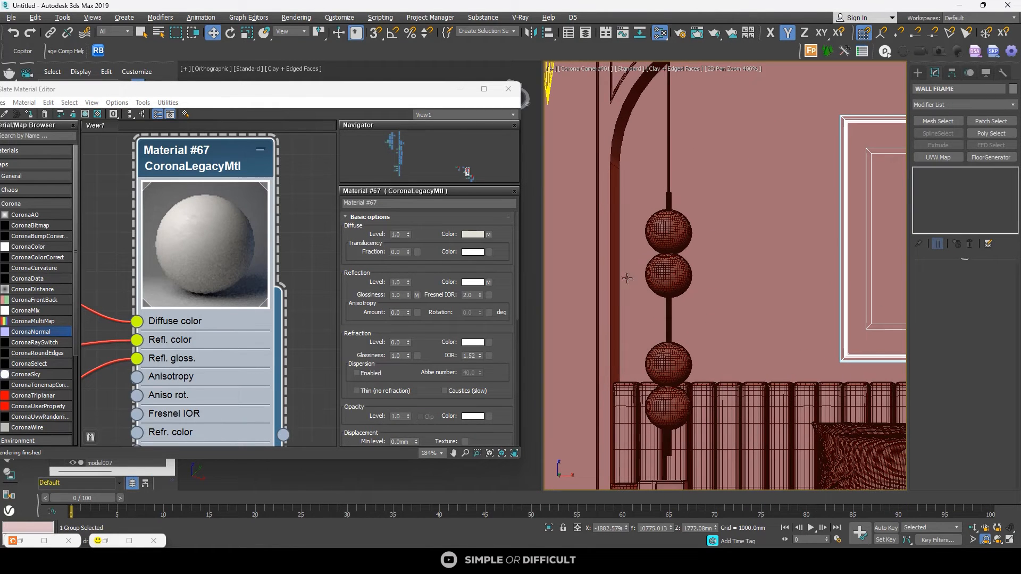
Step: Maximize the Corona render window and examine the plaster texture on the wall beside the hanging globe lamp
left_click(128, 541)
left_click(1012, 23)
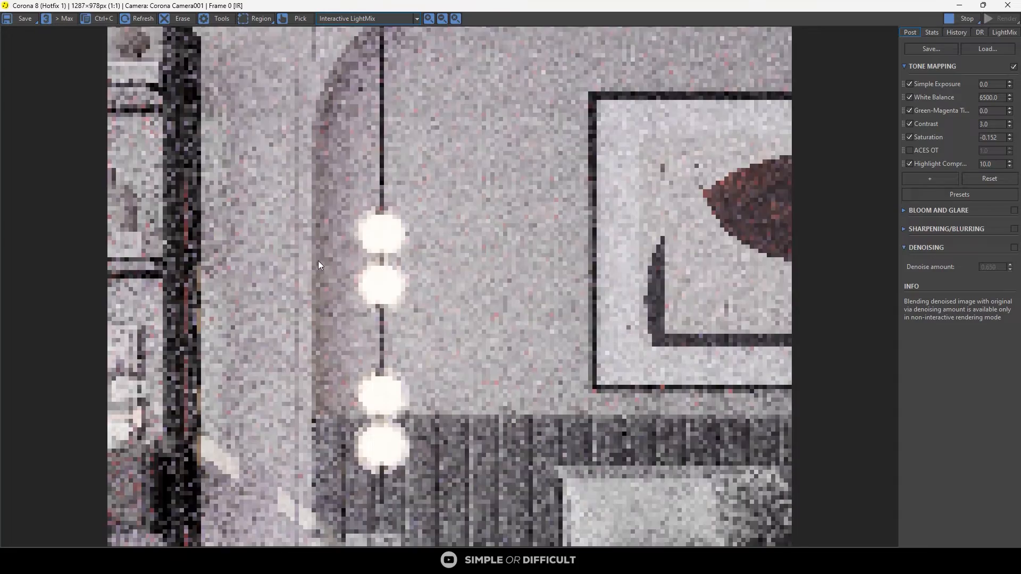
scroll(254, 268, "up", 2)
scroll(276, 258, "down", 2)
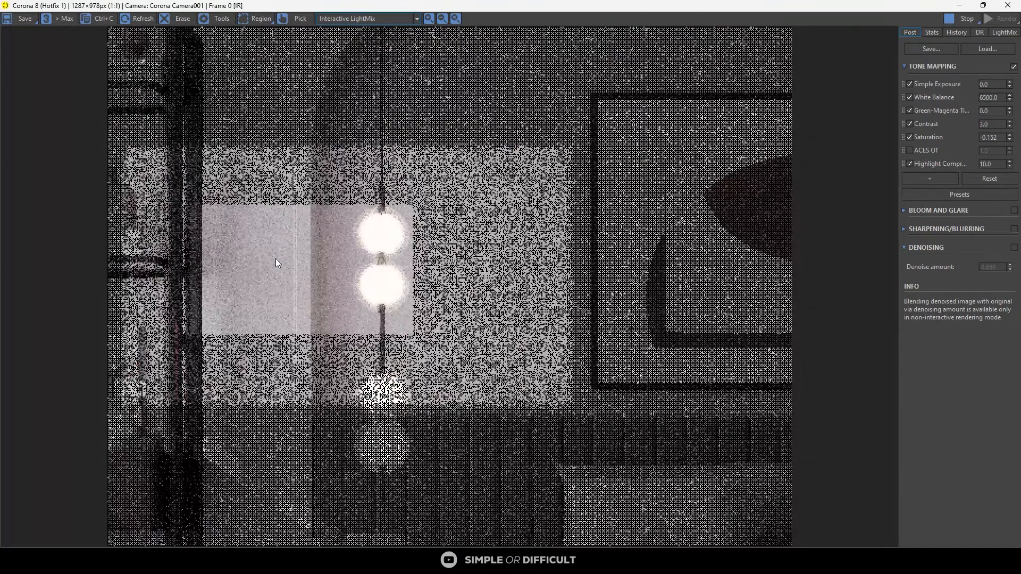
scroll(275, 259, "up", 2)
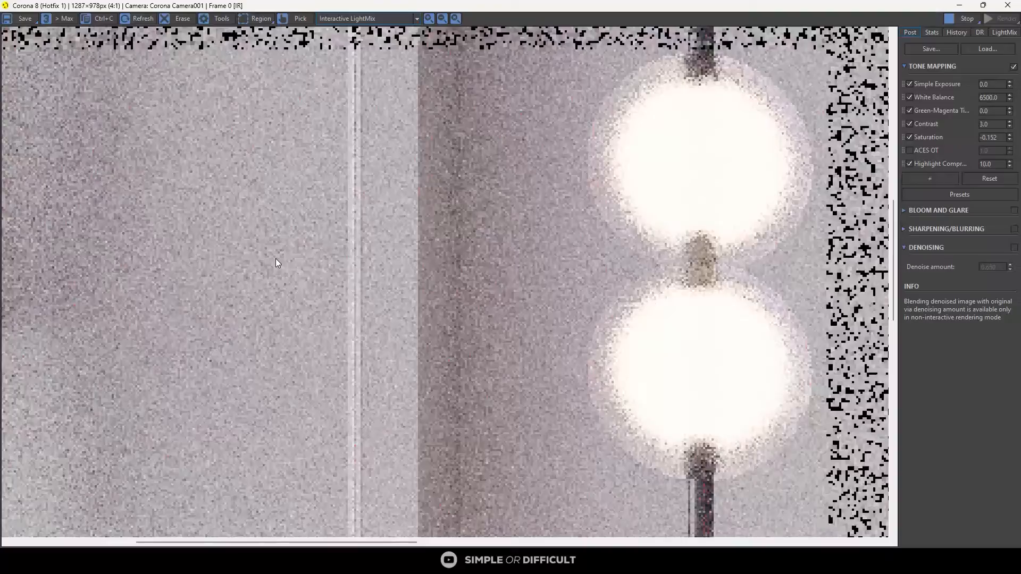
scroll(275, 259, "down", 2)
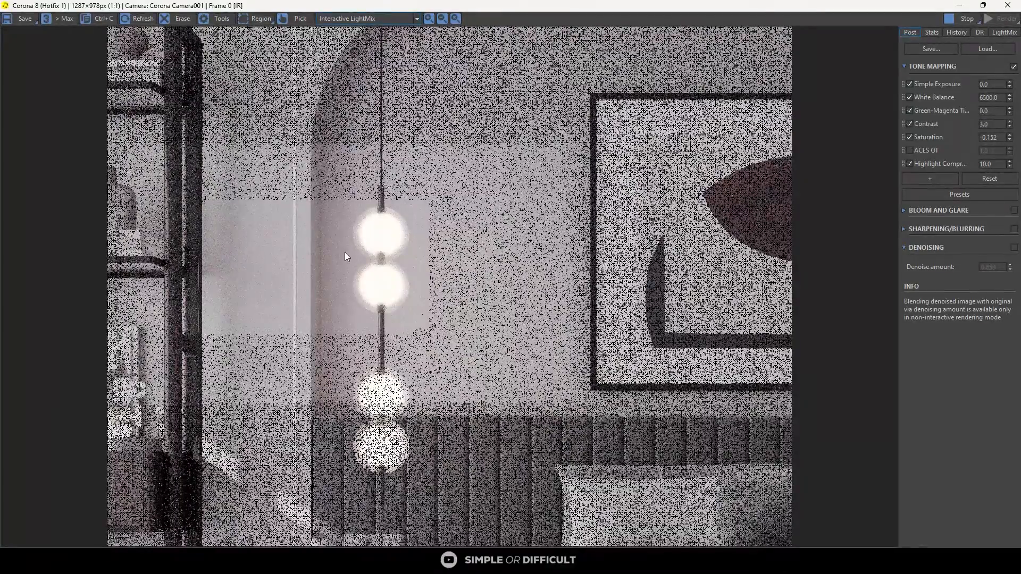
scroll(257, 240, "up", 2)
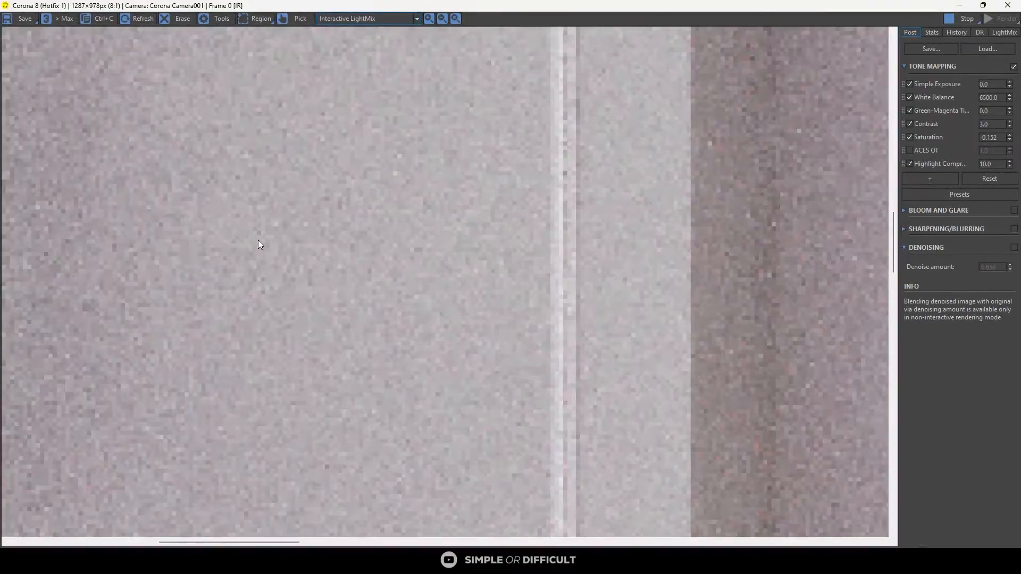
scroll(258, 241, "down", 2)
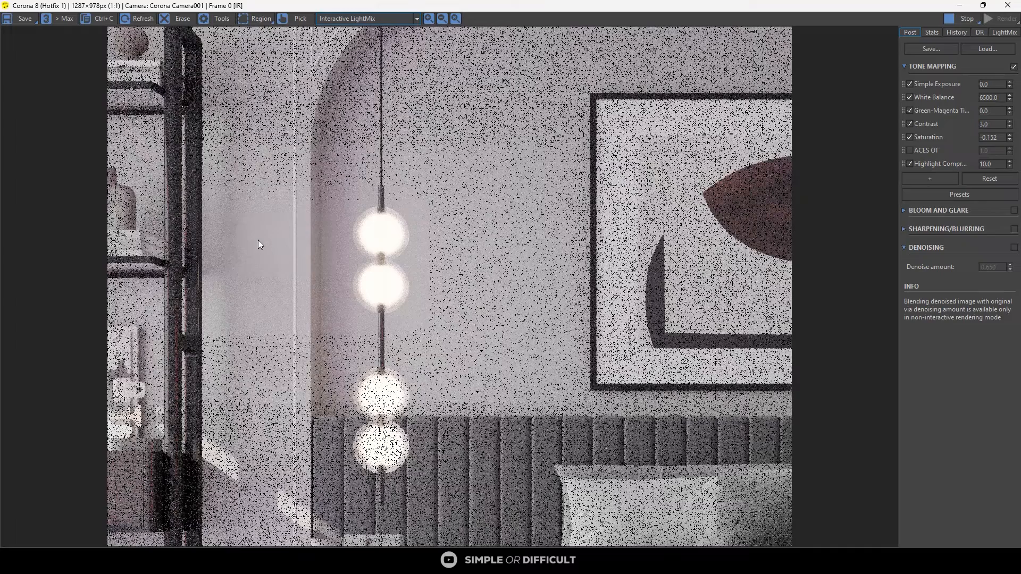
scroll(269, 228, "up", 1)
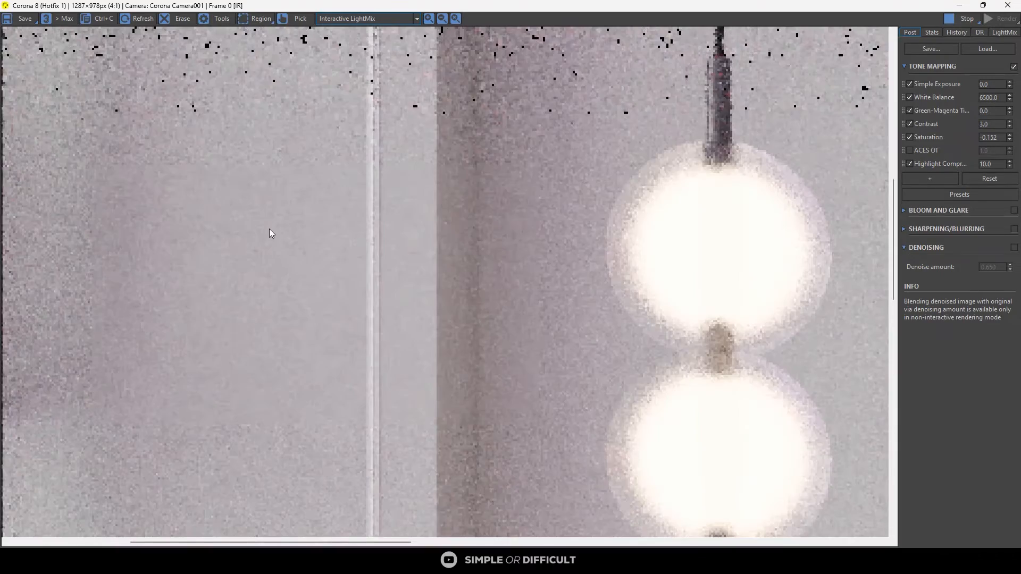
scroll(269, 229, "down", 1)
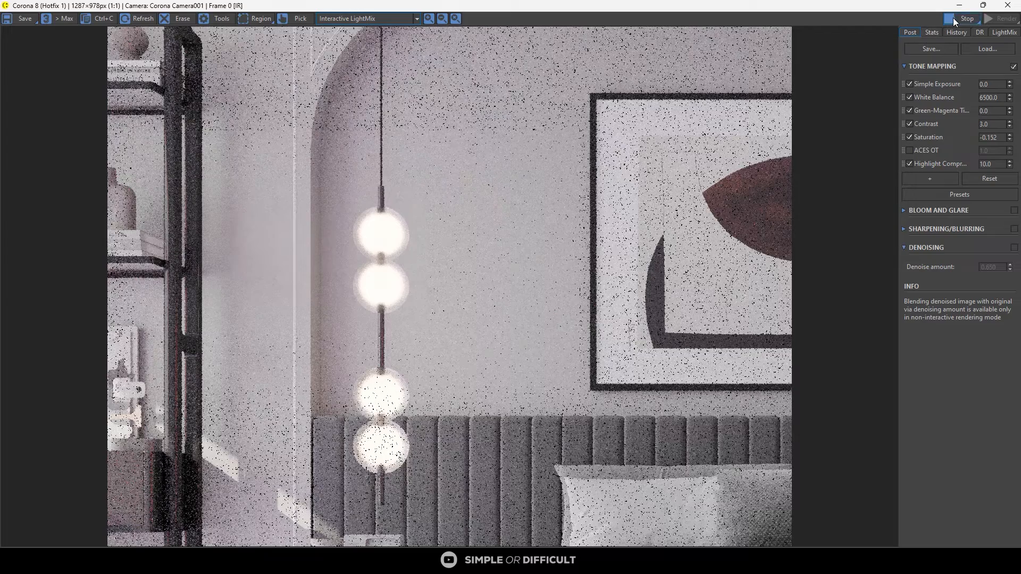
Step: Clear the render window and material editor out of the way and zoom the camera viewport out to show the whole room
left_click_drag(938, 6, 866, 111)
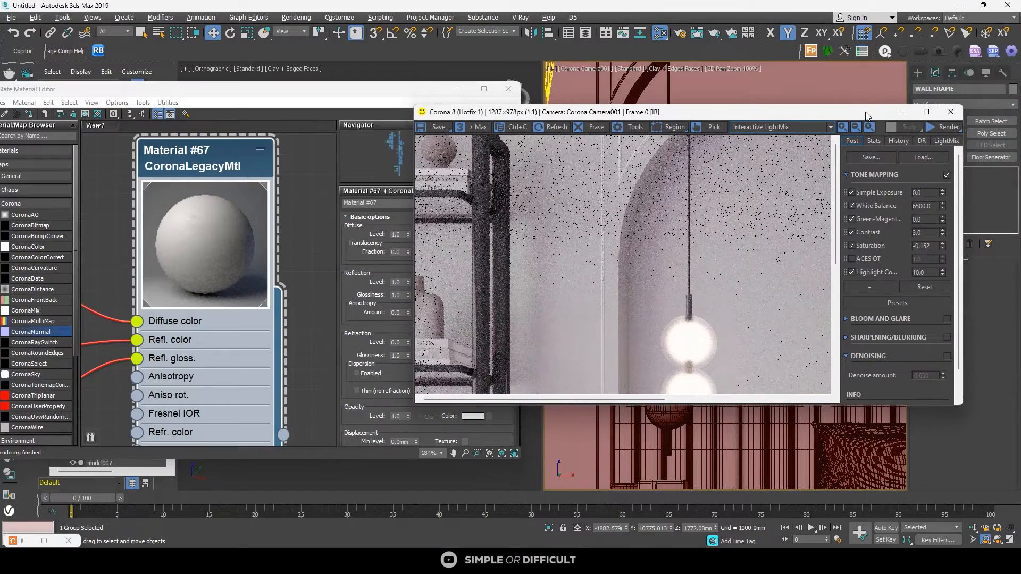
left_click(460, 89)
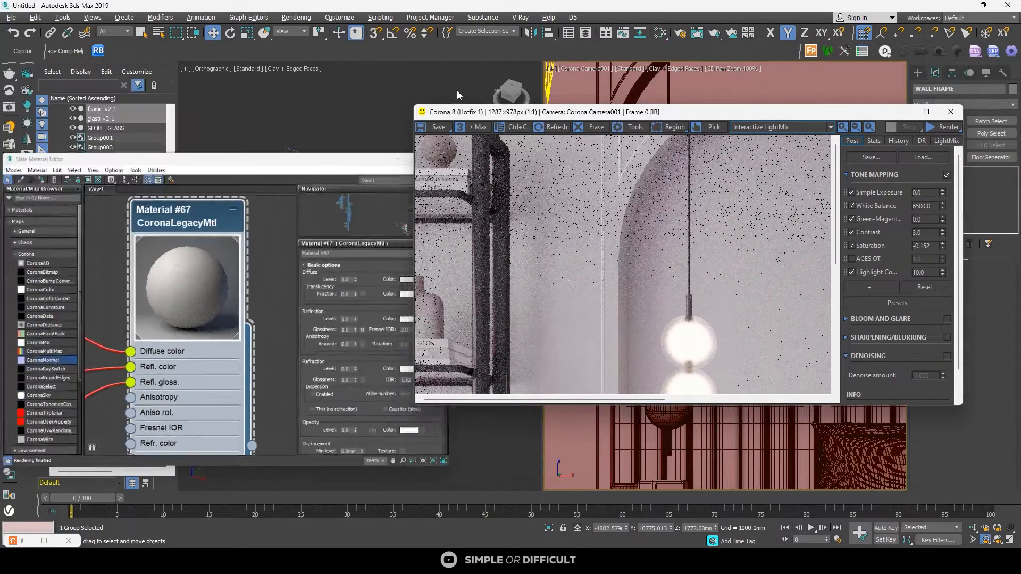
left_click(903, 111)
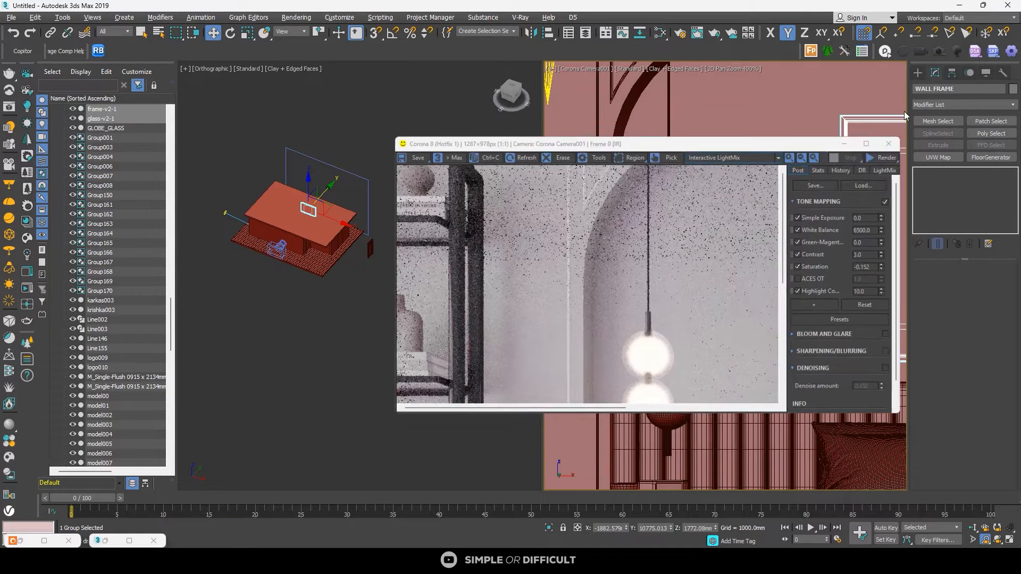
scroll(692, 170, "down", 2)
scroll(693, 169, "down", 10)
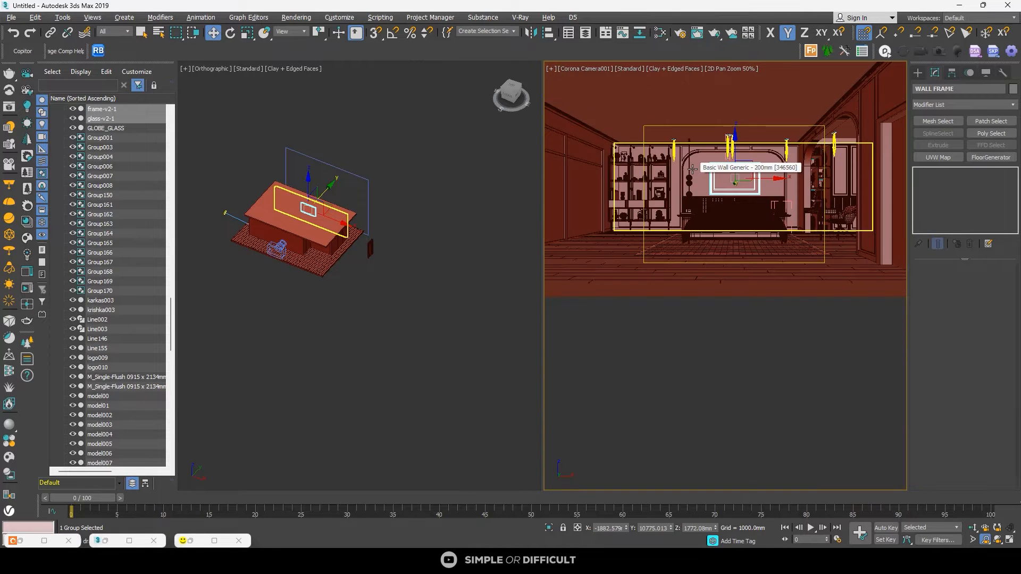
Step: Reopen the Corona VFB, render the whole room interactively through the camera, and stop the render once the surfaces are readable
right_click(350, 141)
right_click(349, 114)
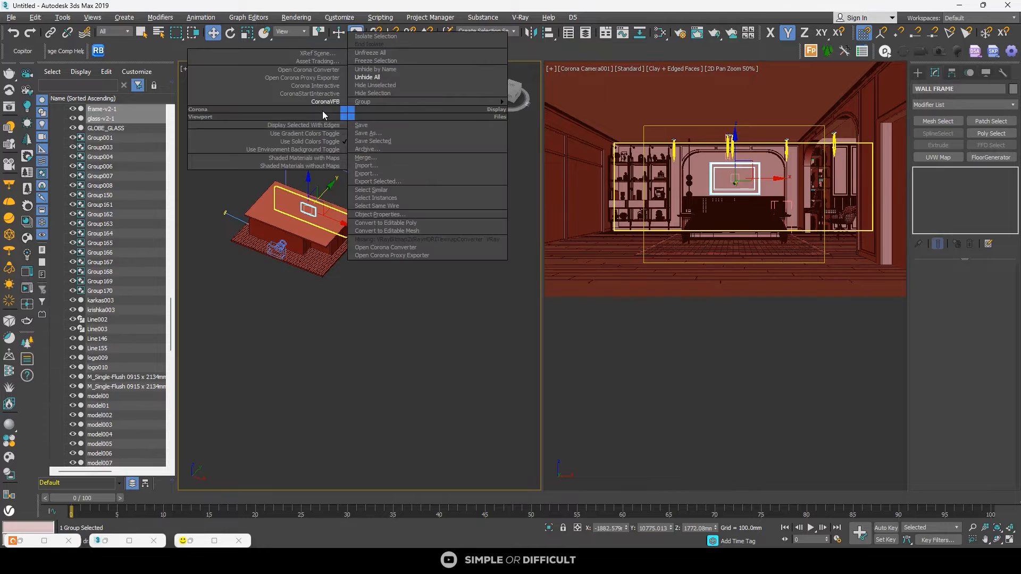
left_click(322, 103)
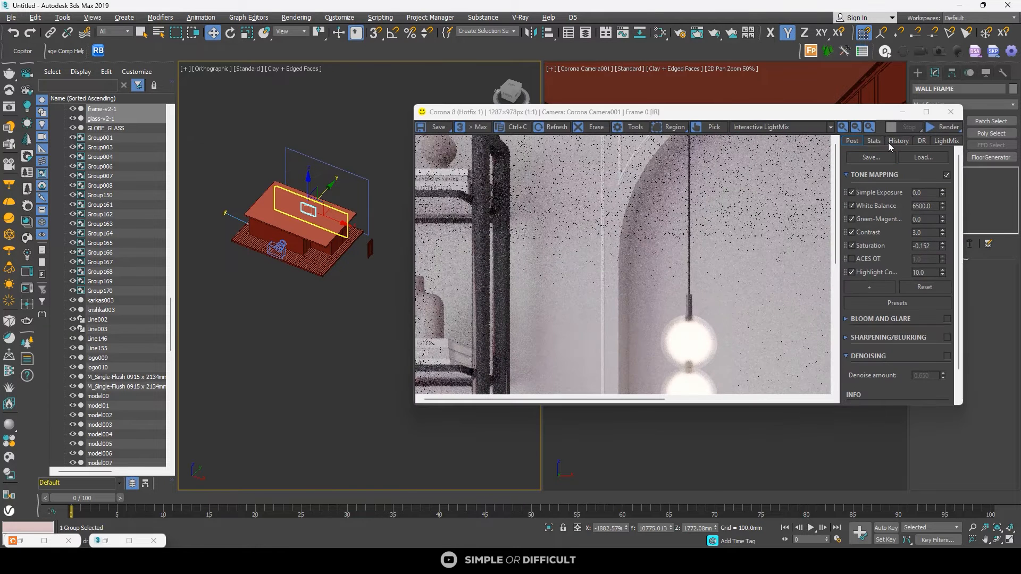
left_click(942, 128)
left_click(951, 142)
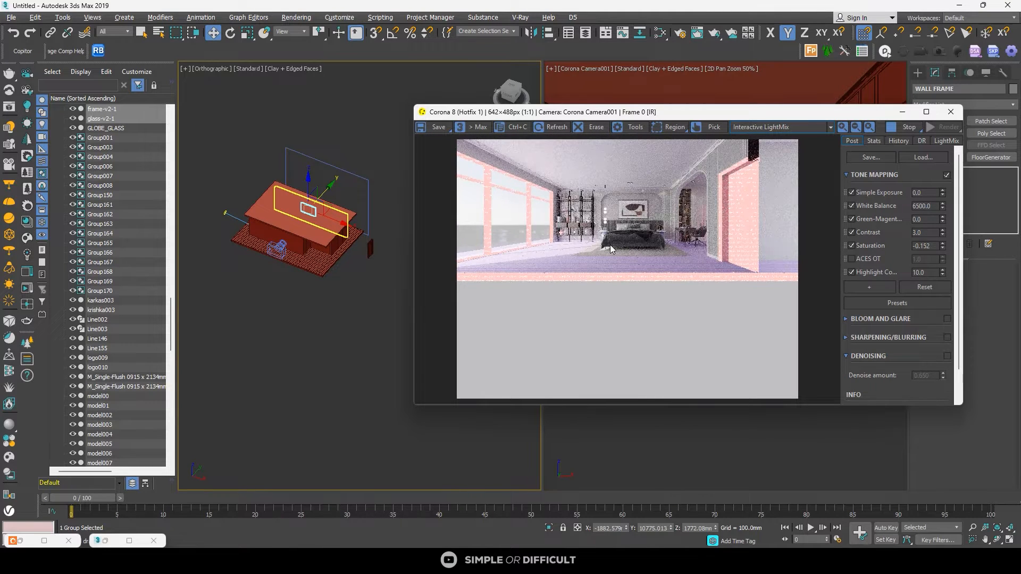
left_click(904, 127)
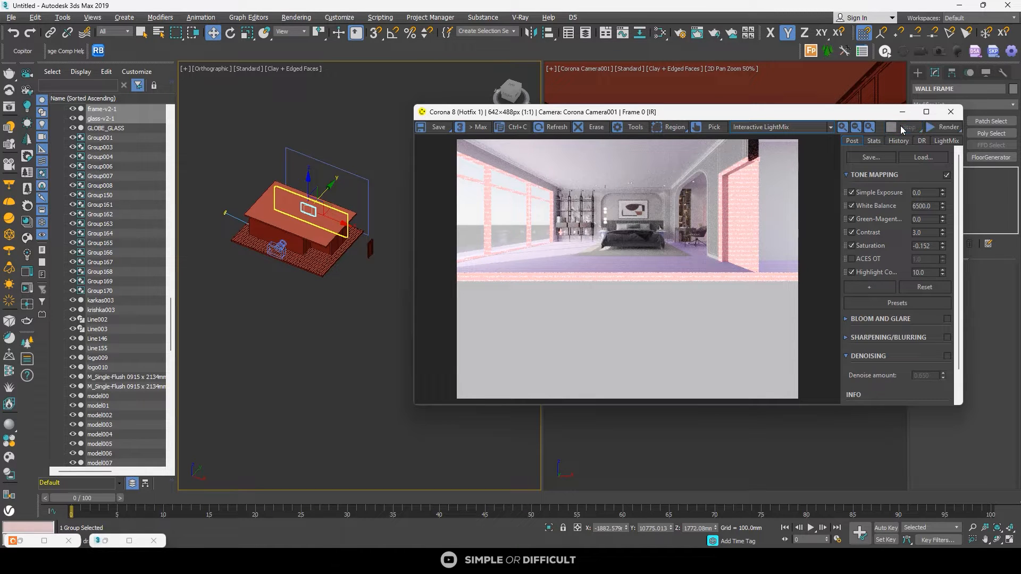
Step: Select the outer floor slab together with the two single-flush doors in the orthographic viewport
scroll(274, 267, "up", 2)
scroll(299, 264, "up", 3)
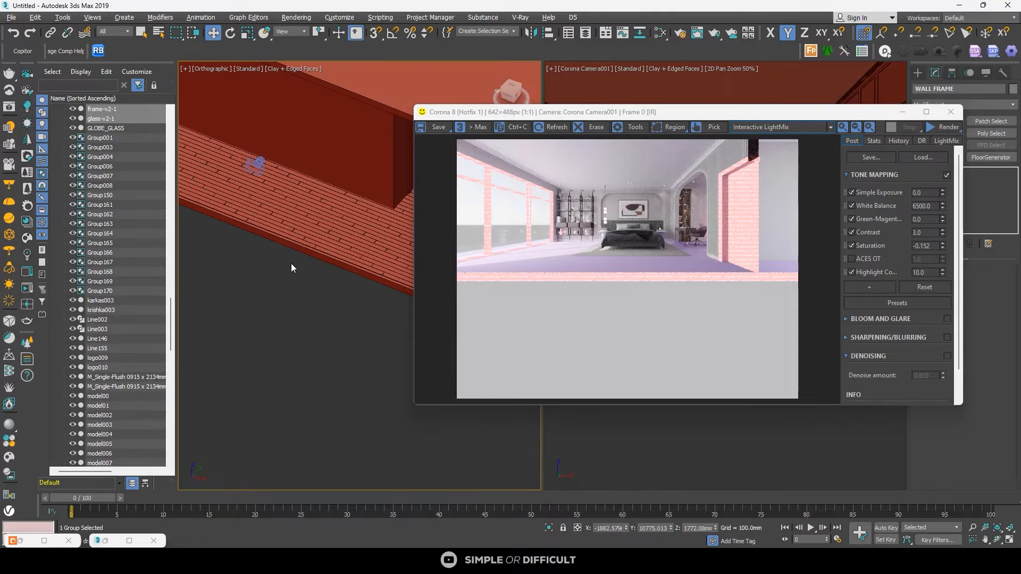
left_click(292, 263)
left_click(306, 253)
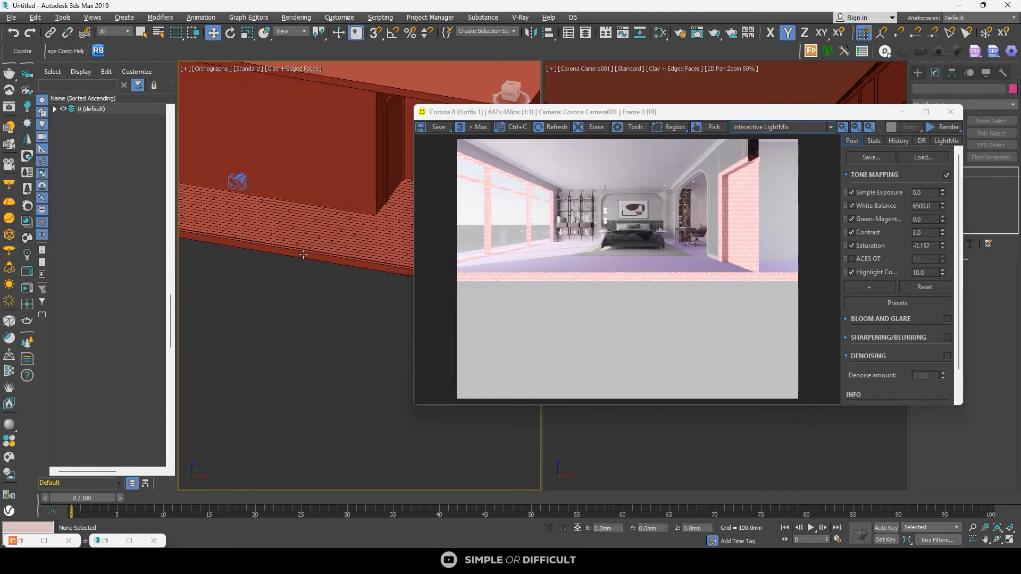
scroll(266, 257, "down", 4)
scroll(299, 258, "up", 5)
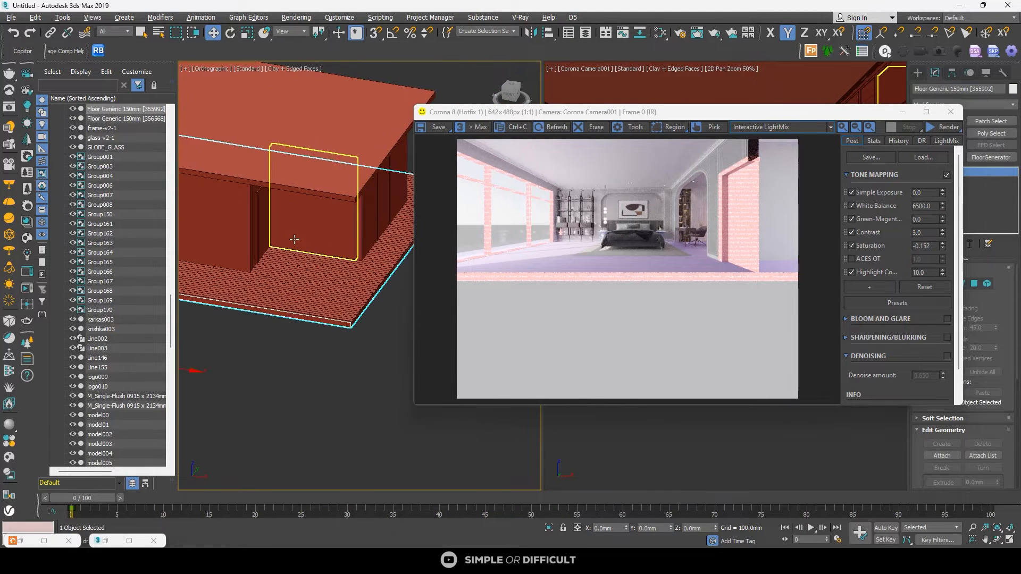
left_click(205, 216, "ctrl")
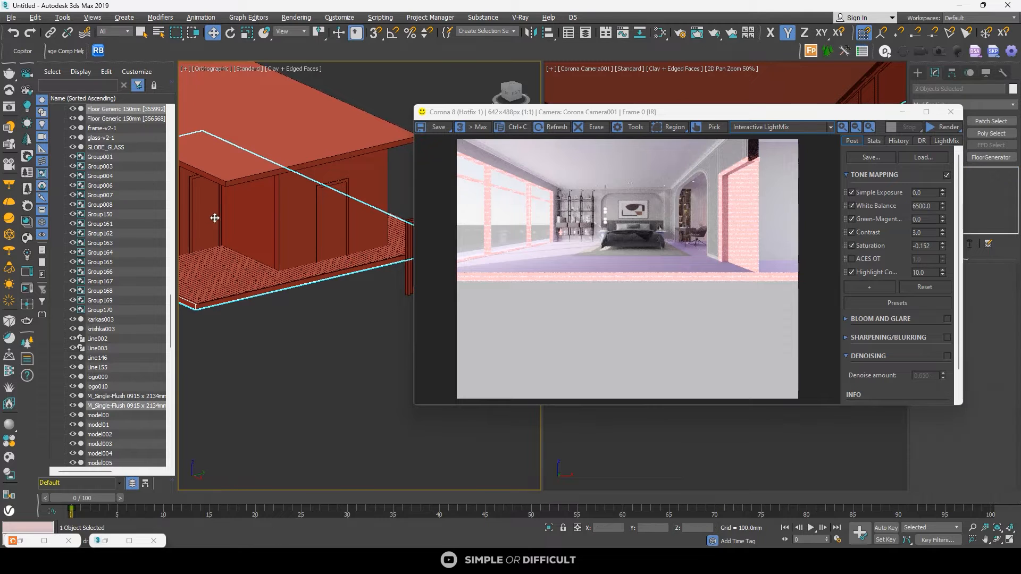
scroll(336, 217, "up", 4)
left_click(355, 214, "ctrl")
scroll(354, 214, "down", 6)
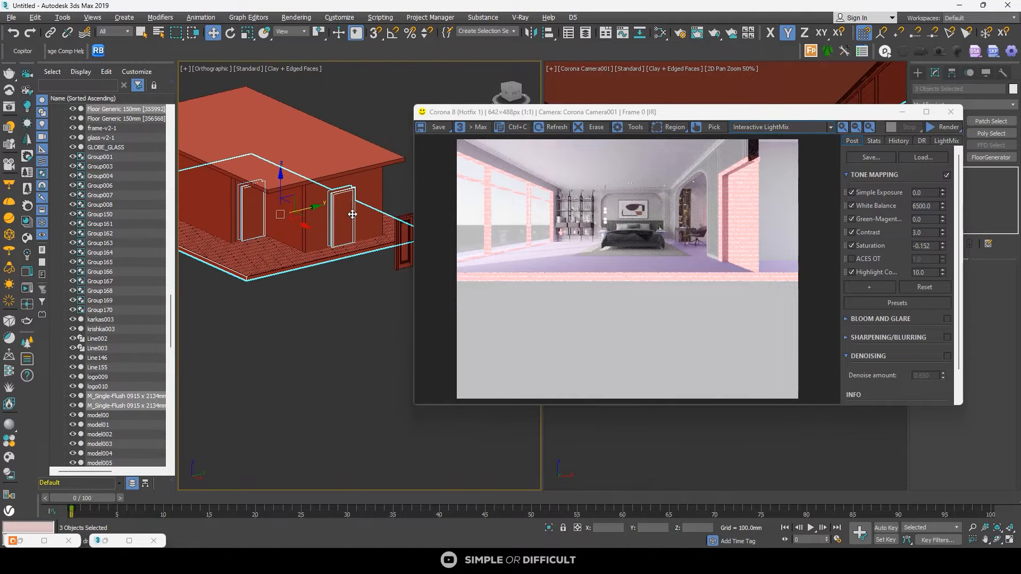
middle_click_drag(239, 241, 214, 230, "alt")
left_click(28, 208)
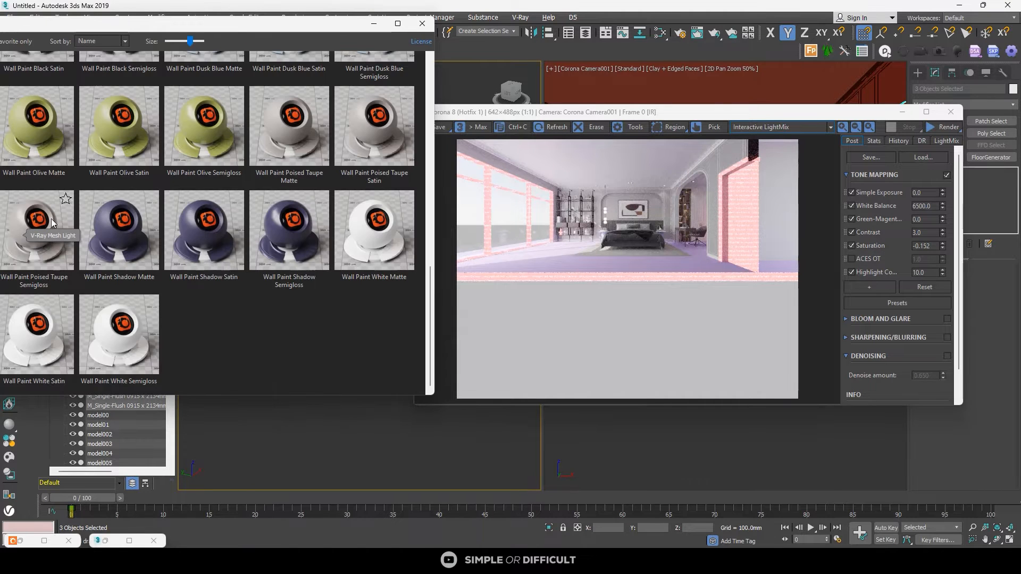
left_click_drag(273, 27, 397, 80)
left_click(546, 73)
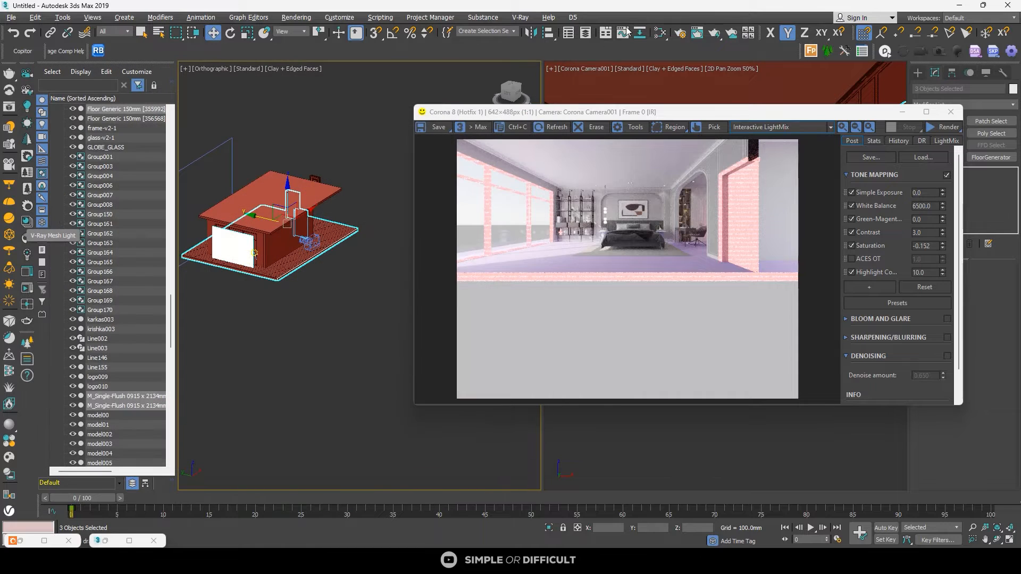
left_click(700, 36)
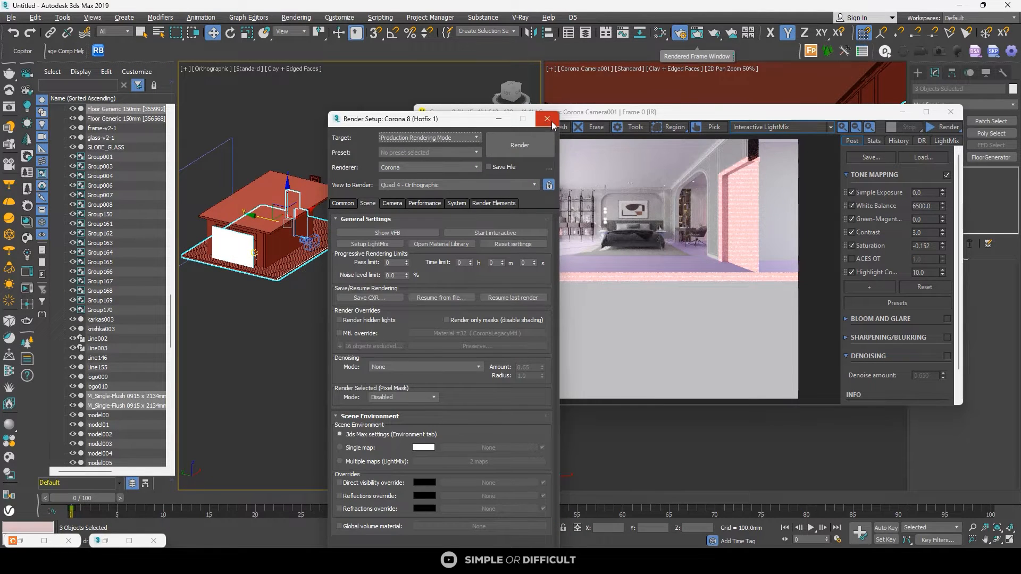
left_click(546, 118)
Step: Create a new CoronaLegacyMtl in the Slate Material Editor and assign it to the selected floor slab and doors
left_click(660, 32)
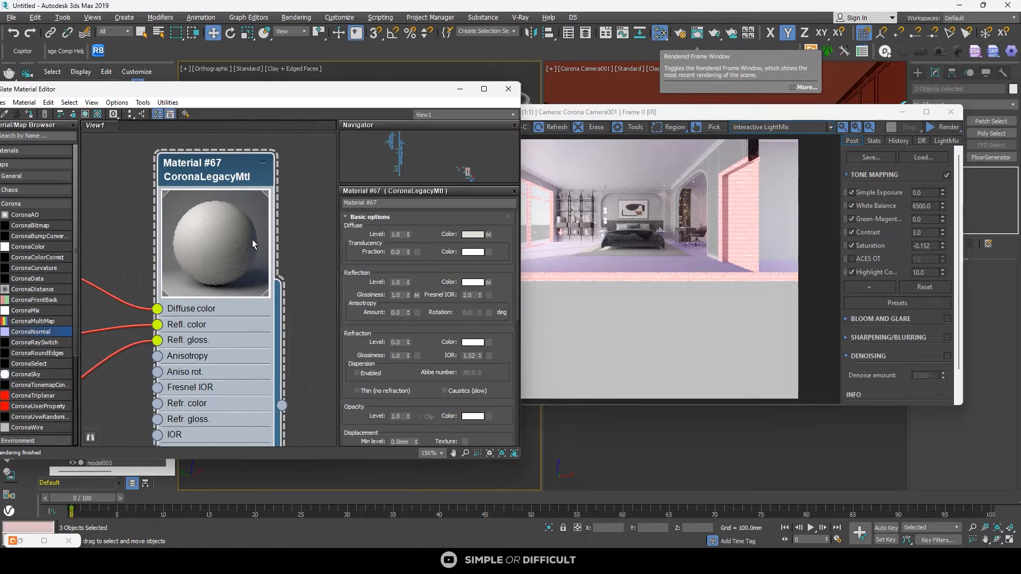
scroll(252, 239, "down", 10)
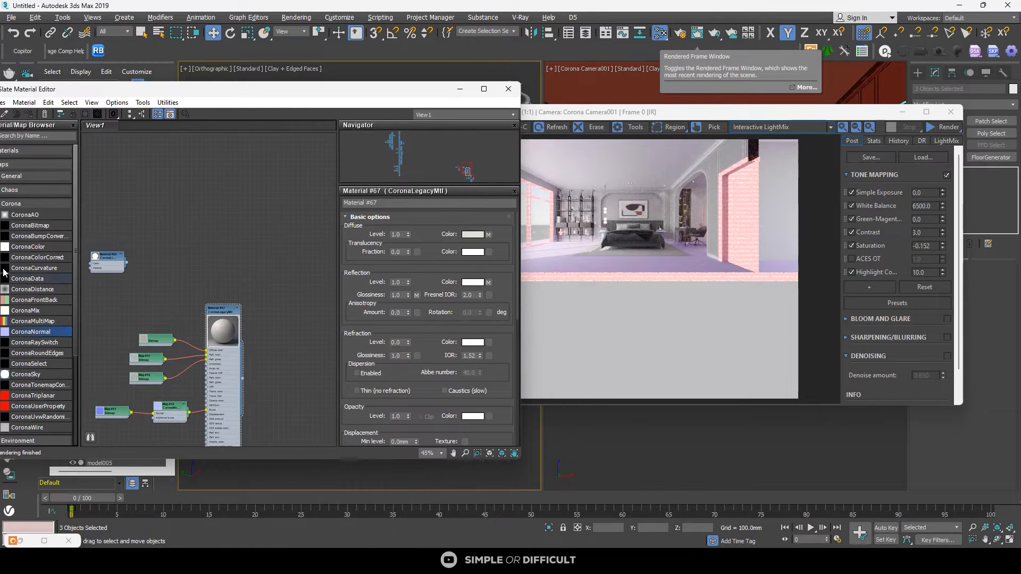
left_click_drag(51, 93, 122, 92)
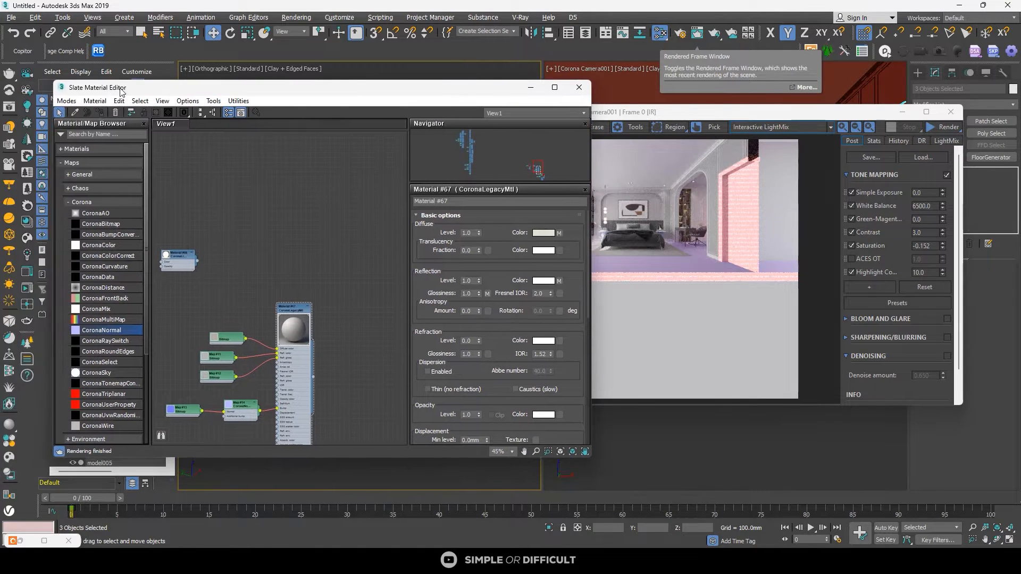
left_click(72, 149)
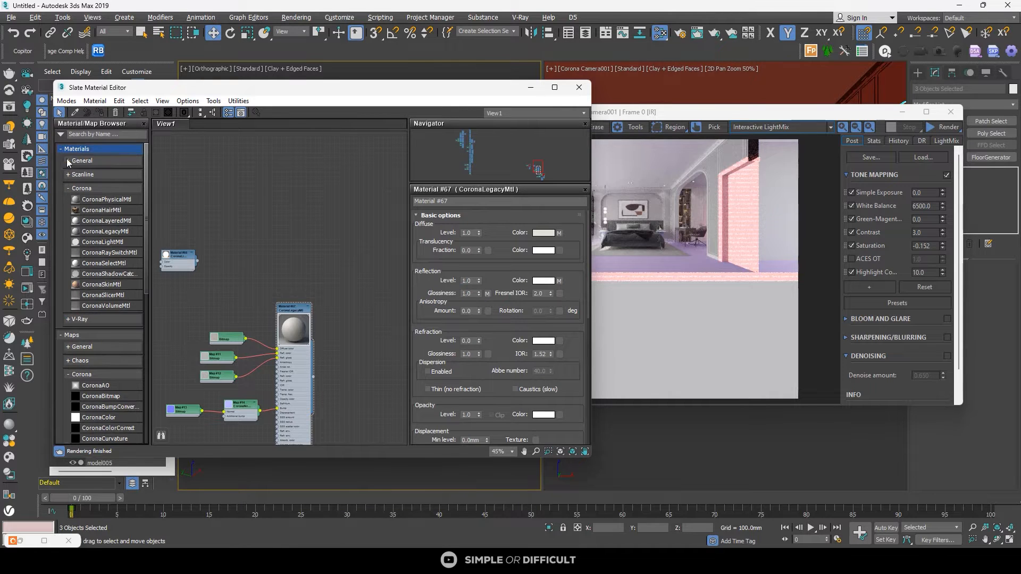
left_click(106, 232)
left_click(311, 195)
scroll(289, 194, "up", 3)
double_click(287, 188)
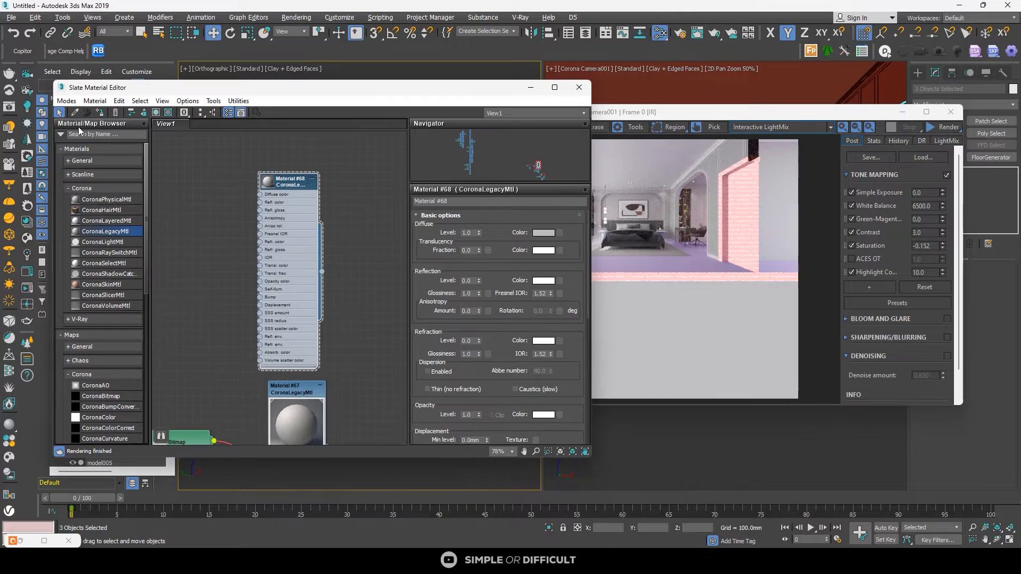
scroll(300, 199, "up", 2)
scroll(299, 197, "down", 1)
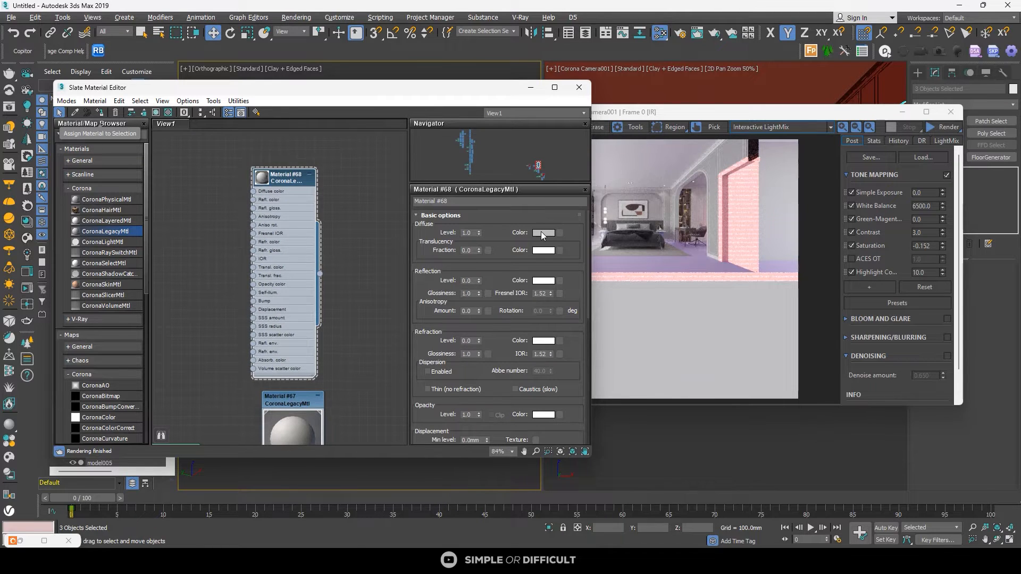
Step: Set the new material's diffuse color to a neutral grey with red, green and blue at 77
left_click(543, 234)
left_click(580, 86)
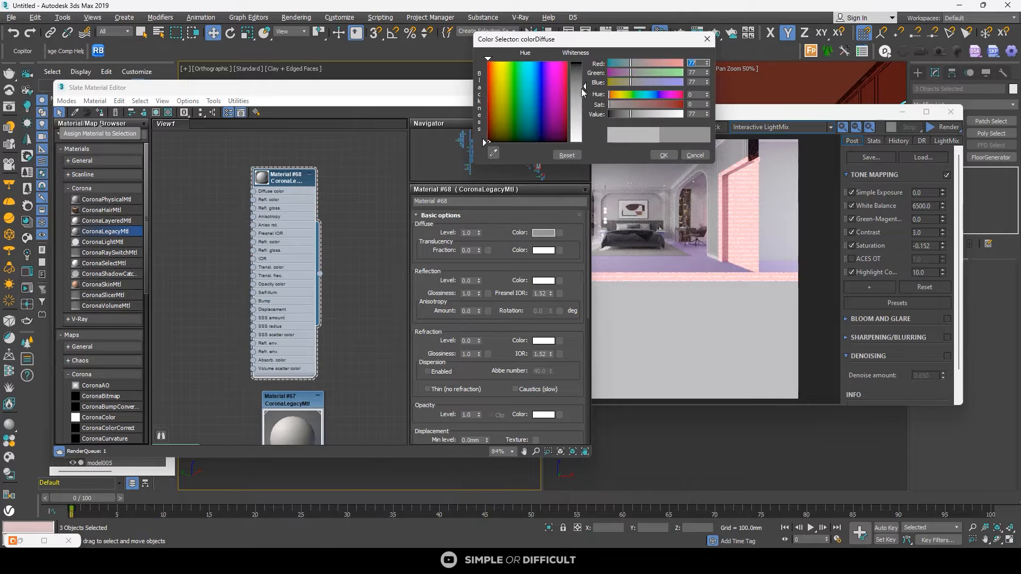
left_click(660, 157)
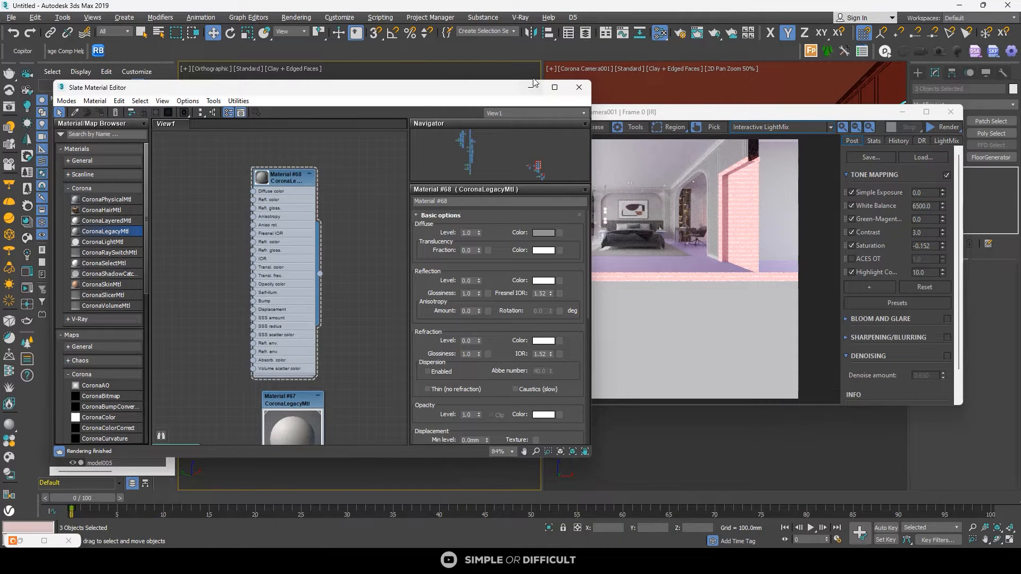
Step: Close the Slate Material Editor and select the rectangular mullion framing the small wall opening in the orthographic viewport
left_click(579, 87)
scroll(234, 222, "up", 12)
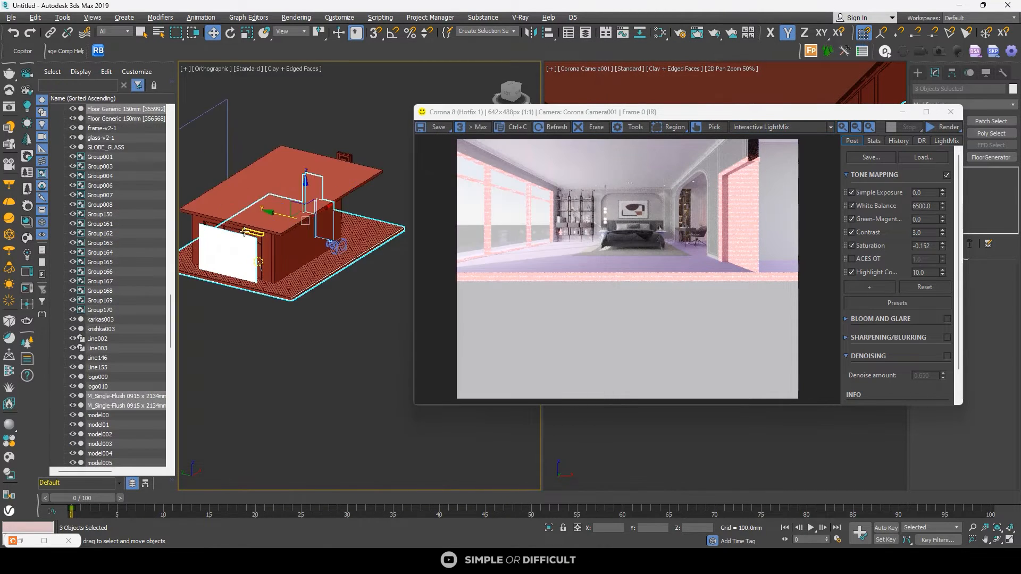
left_click(237, 235)
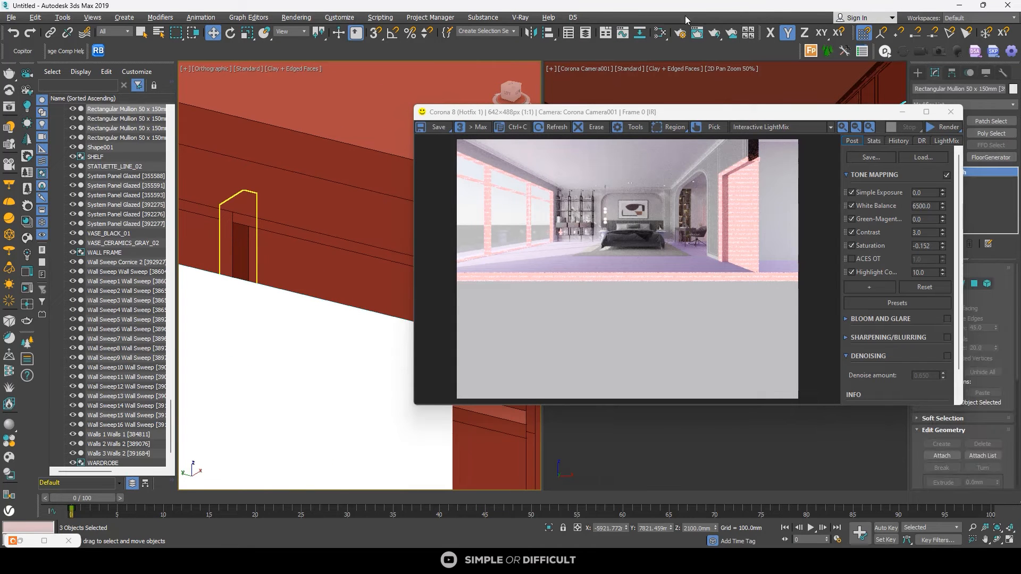
Step: Reopen the Slate Material Editor and sample the selected mullion's Aluminium material into an empty area of the node view
left_click(661, 33)
left_click_drag(452, 104, 902, 88)
scroll(723, 141, "down", 2)
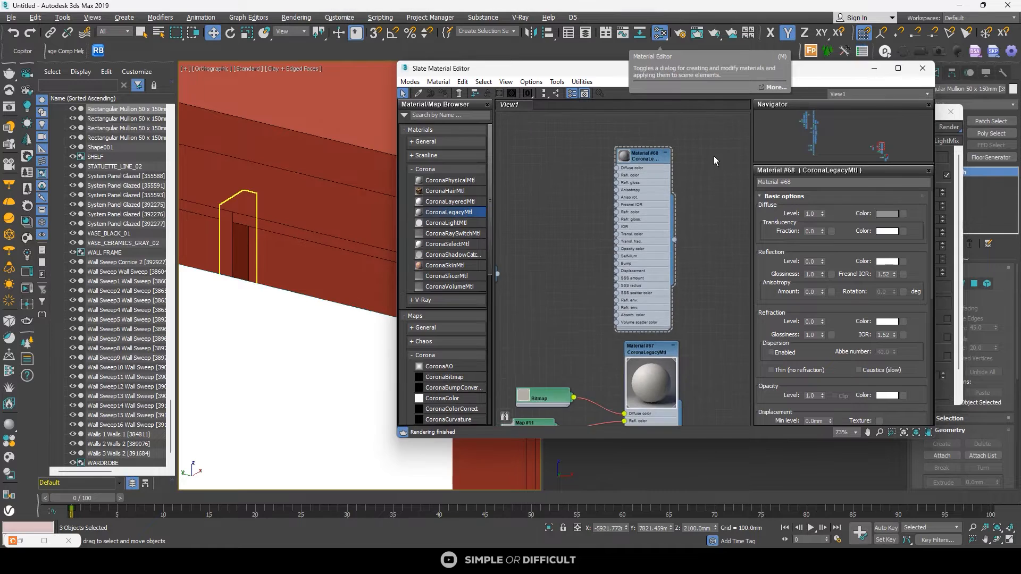
middle_click_drag(714, 155, 505, 180)
scroll(552, 183, "up", 1)
left_click(419, 94)
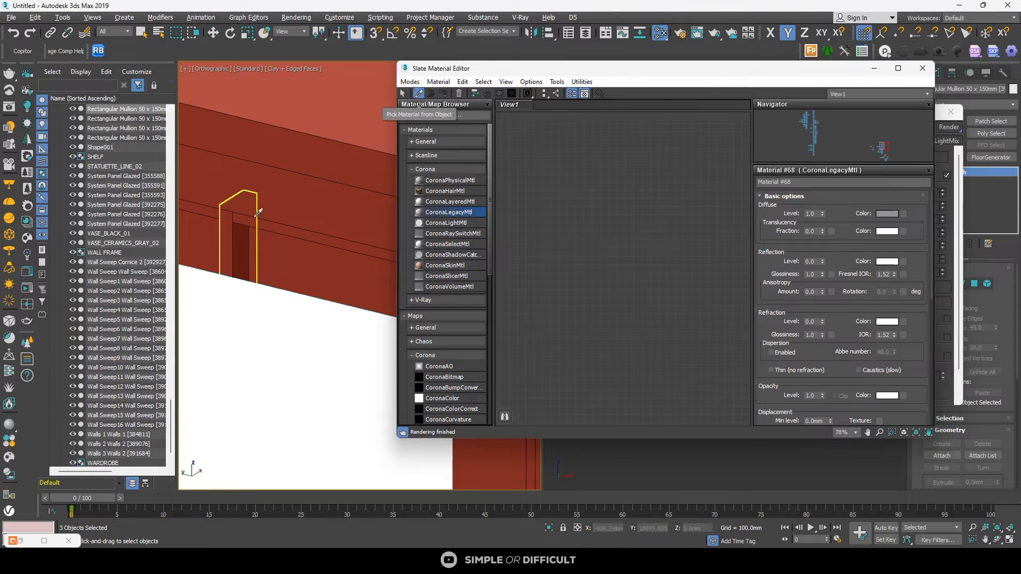
left_click(226, 239)
Step: Select all scene objects that use the Aluminium Autodesk Metal material
right_click(624, 257)
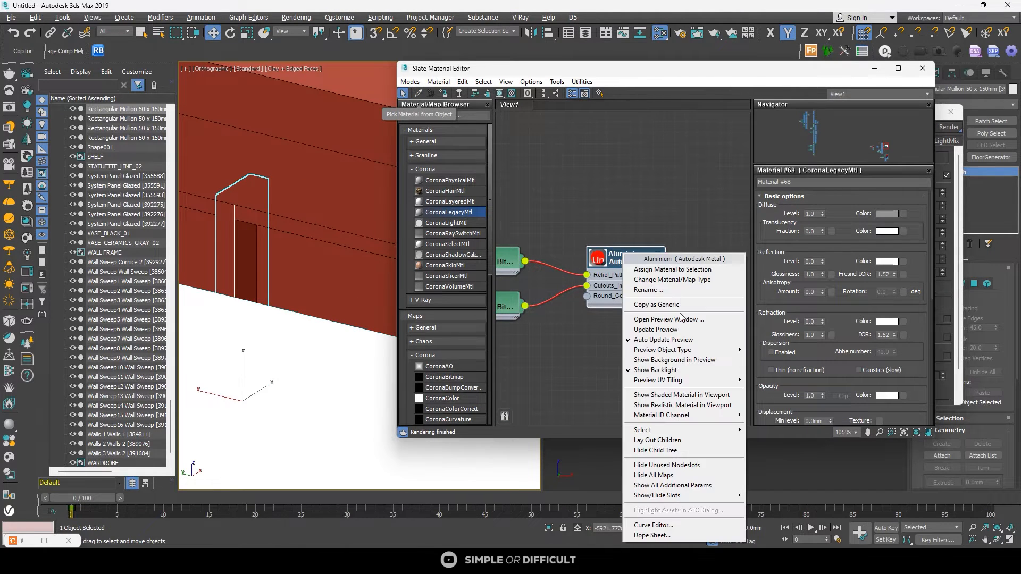
mouse_move(665, 431)
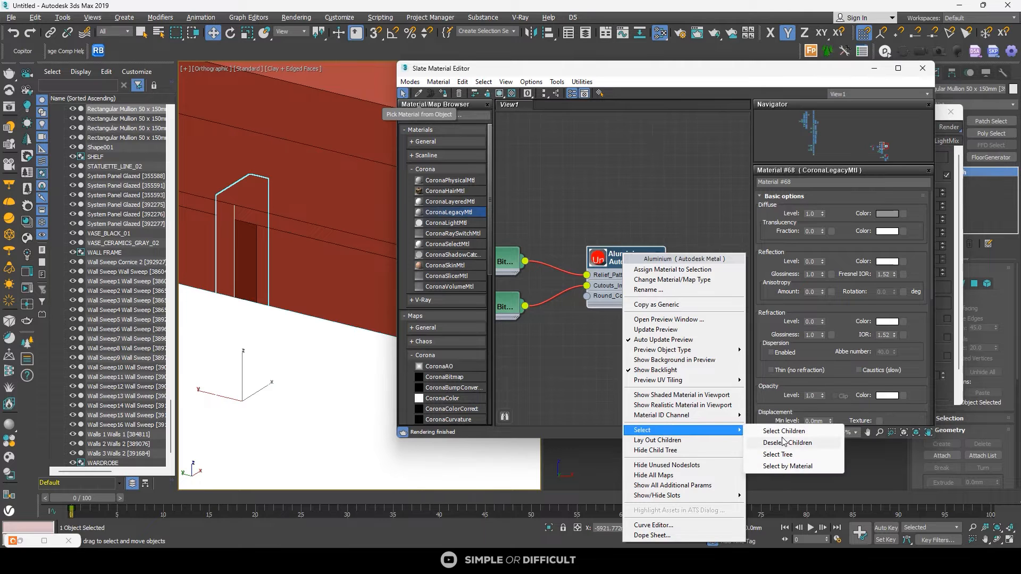
left_click(784, 467)
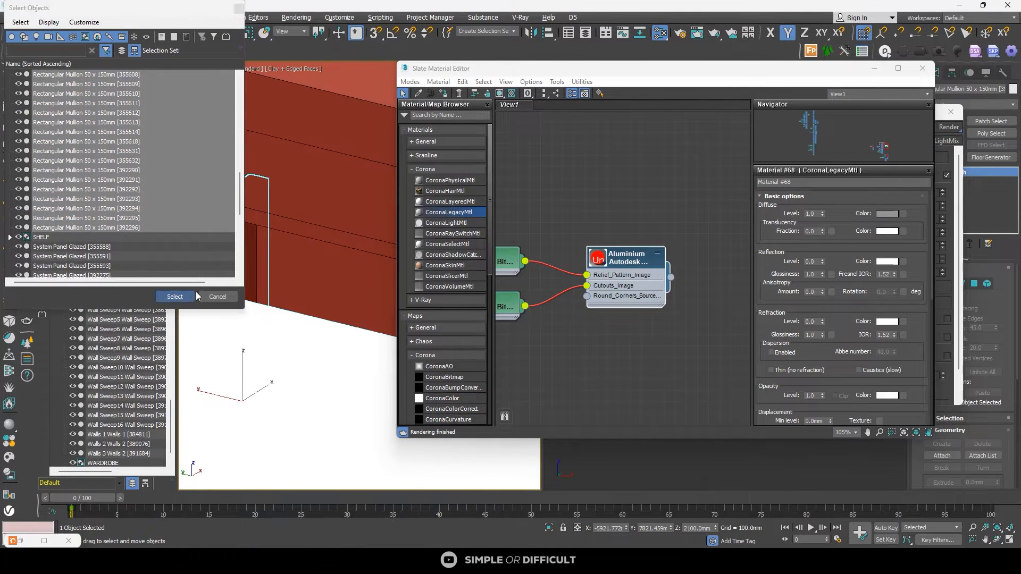
left_click(177, 297)
left_click(26, 221)
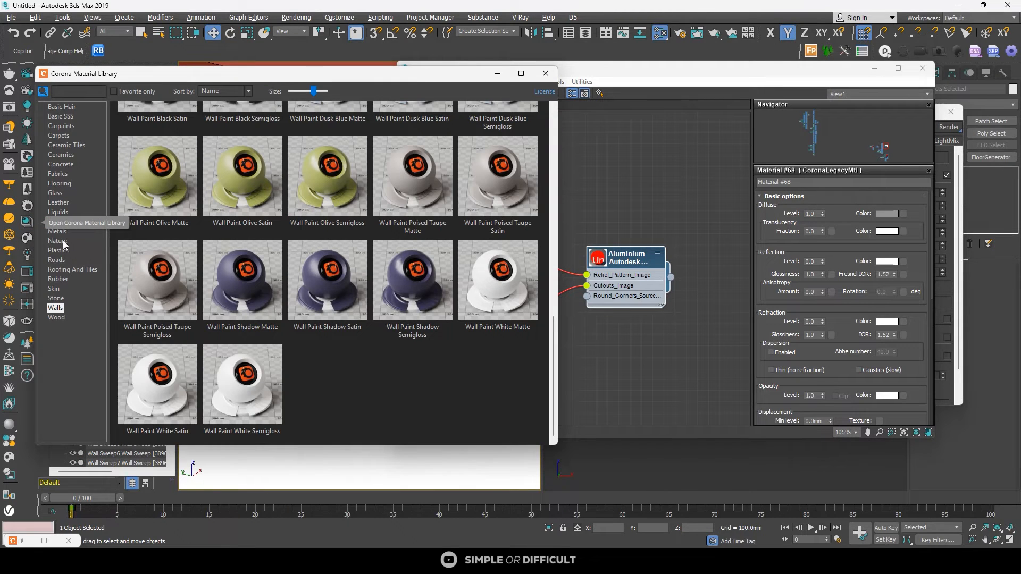
left_click(59, 232)
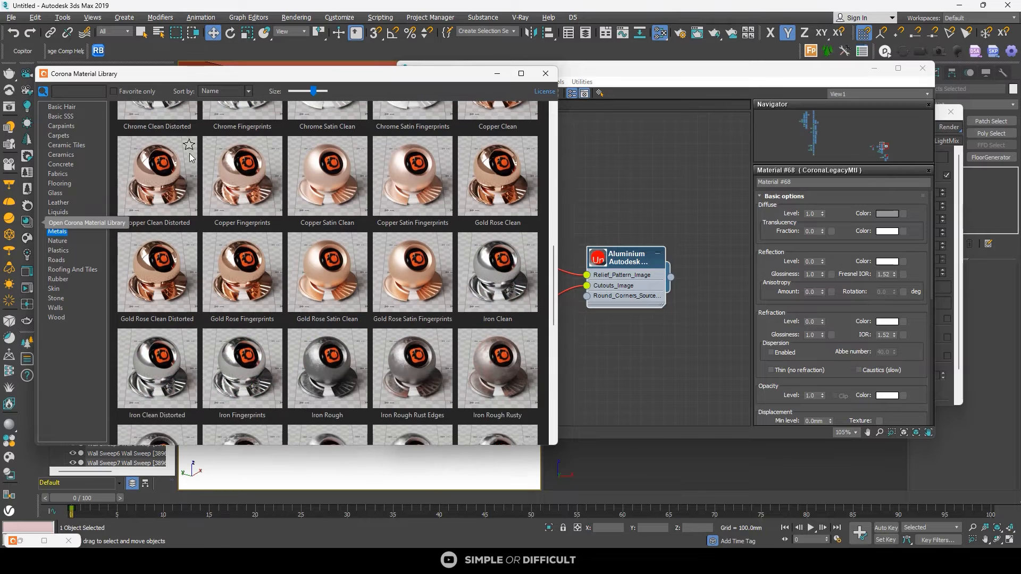
scroll(195, 160, "up", 2)
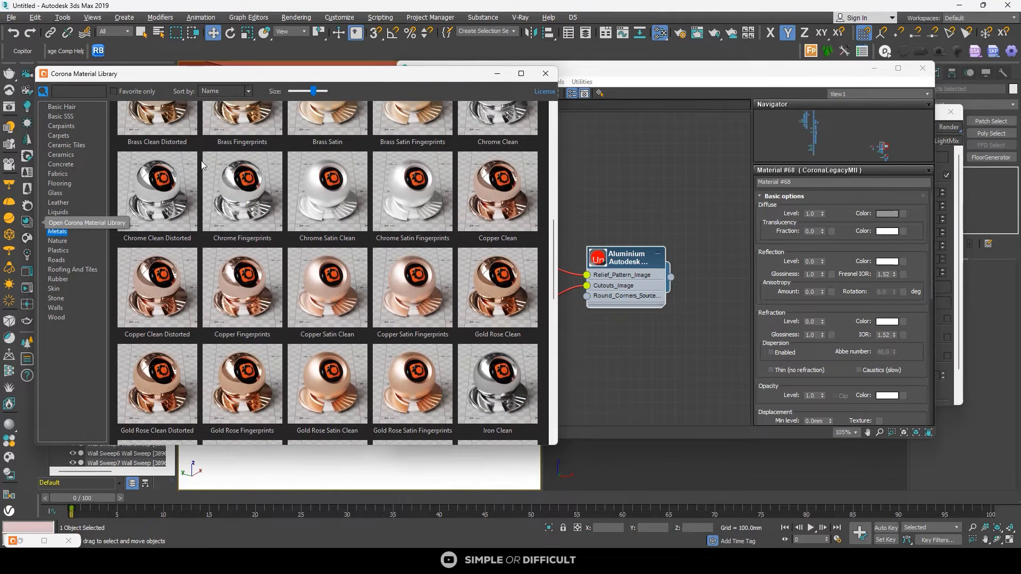
left_click(545, 73)
Step: Create a new CoronaLegacyMtl node in the Slate view for the selected mullions
left_click_drag(440, 216, 708, 133)
scroll(708, 133, "down", 1)
middle_click_drag(708, 132, 508, 162)
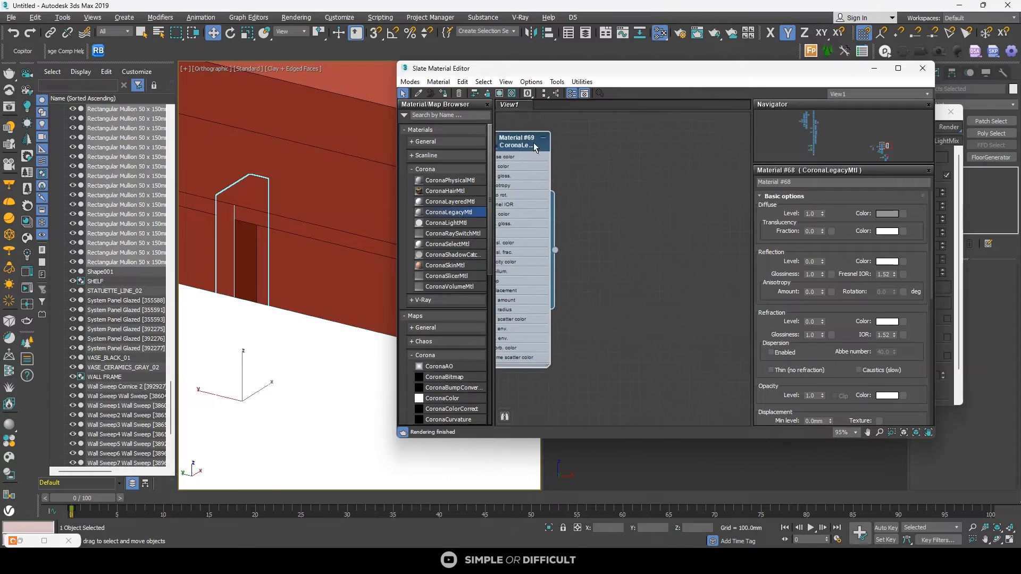
Step: Set Material #69's diffuse level to 0, reflection level to 1.0 and Fresnel IOR to 4.0
left_click_drag(534, 143, 654, 142)
double_click(650, 144)
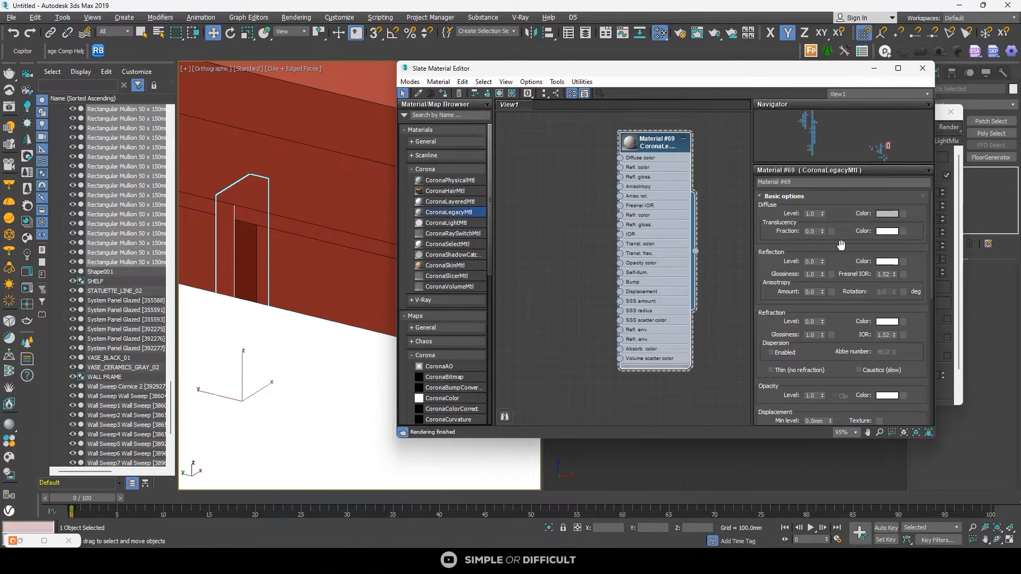
left_click(814, 214)
type("0")
key("Return")
left_click(813, 261)
key("Return")
double_click(888, 275)
type("4")
key("Return")
Step: Set the anisotropy amount of Material #69 to 0.3 and enlarge the material's node preview
scroll(636, 145, "up", 8)
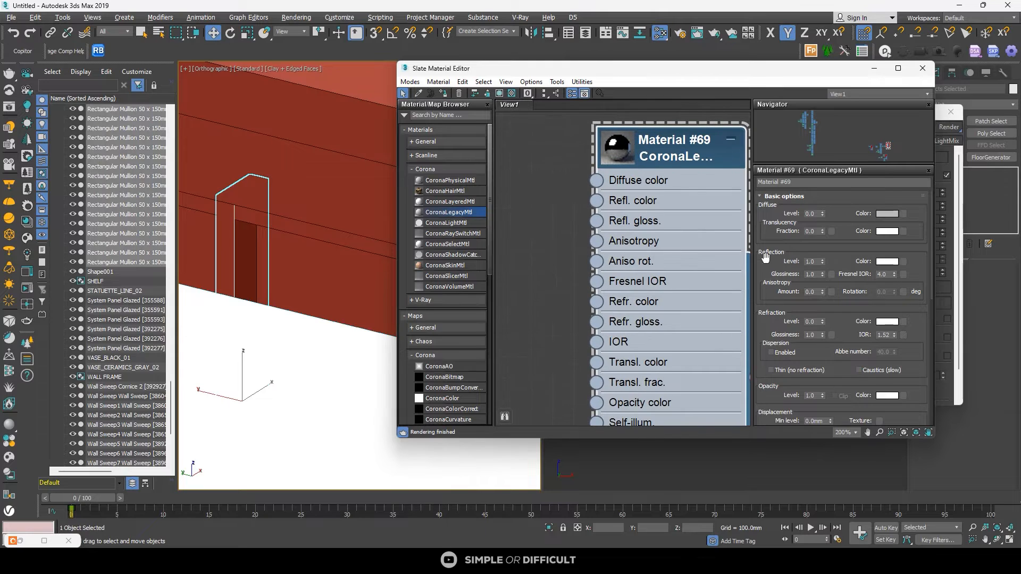
left_click(816, 291)
type(".3")
key("Return")
double_click(629, 154)
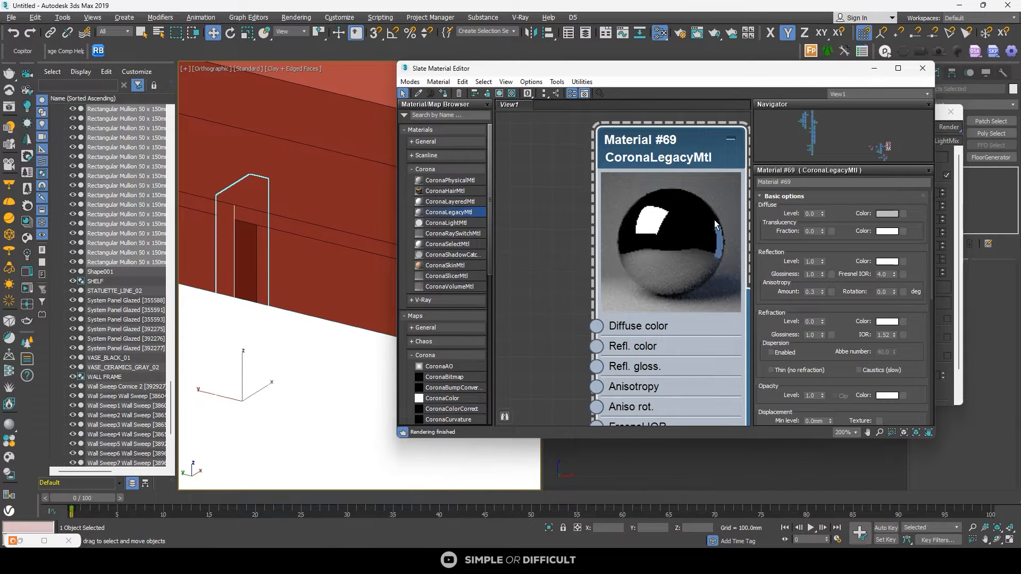
double_click(810, 292)
type(".5")
key("Return")
Step: Select all window mullions similar to the selected one, assign Material #69 to them and minimize the material editor
key("ctrl+q")
scroll(235, 213, "down", 8)
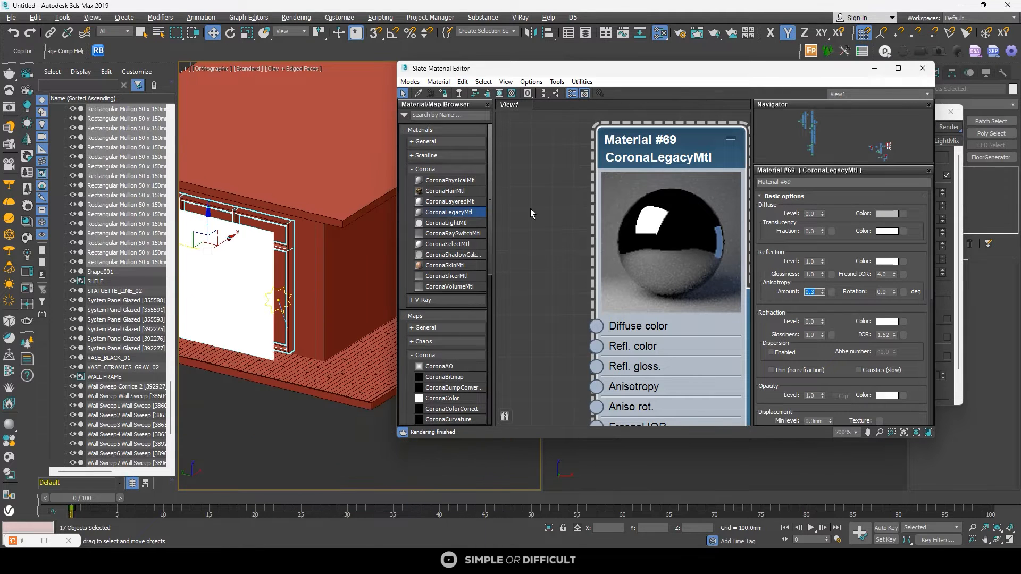
scroll(609, 216, "down", 5)
scroll(609, 218, "down", 2)
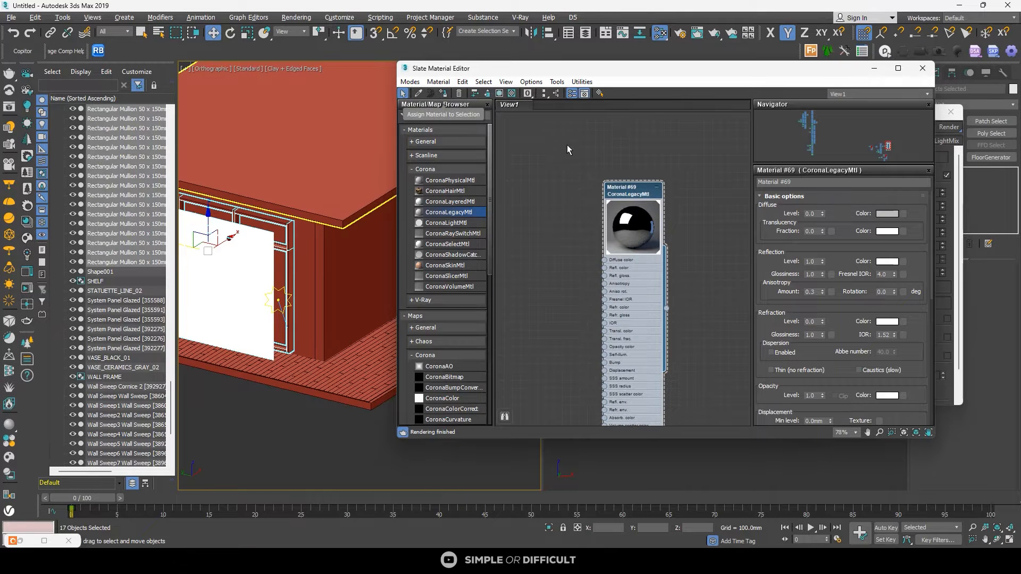
scroll(650, 196, "up", 2)
left_click(876, 70)
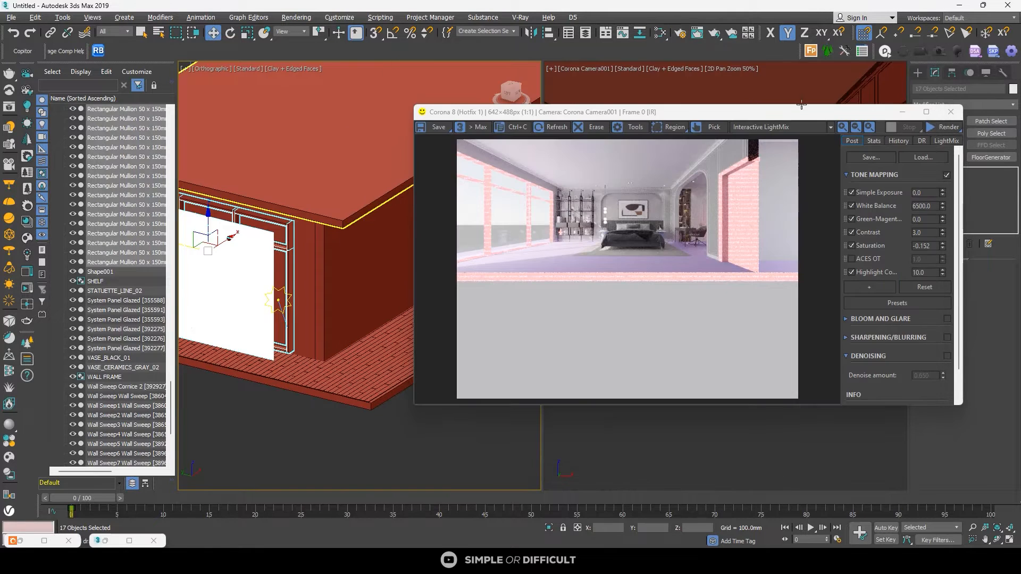
Step: Start an interactive render of the Corona Camera001 view
right_click(608, 183)
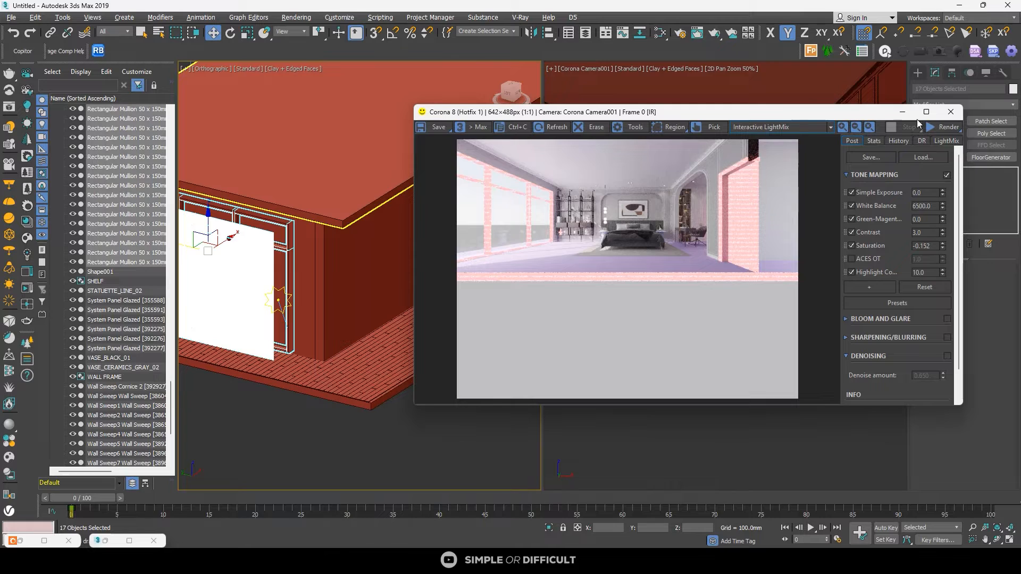
left_click(936, 127)
left_click(943, 138)
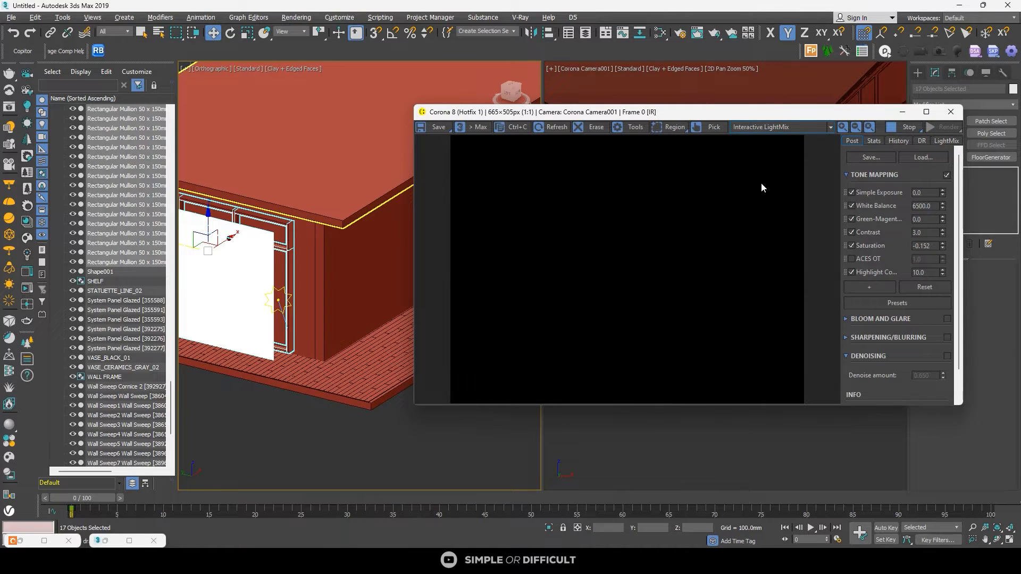
Step: Examine the window frames, the shelf and its decorations in the interactive render
scroll(504, 178, "up", 5)
scroll(554, 199, "down", 4)
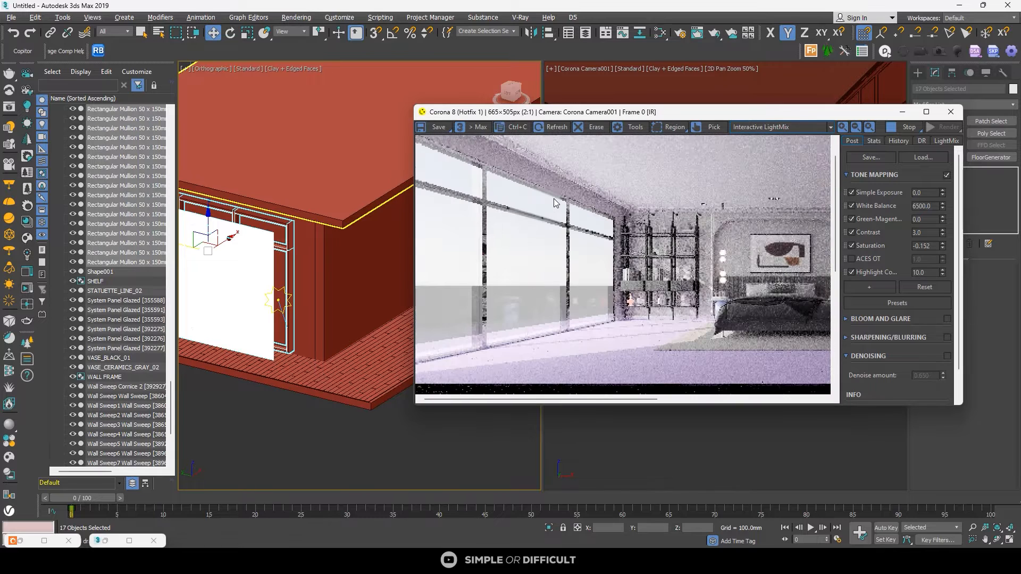
scroll(575, 232, "up", 4)
scroll(576, 232, "down", 4)
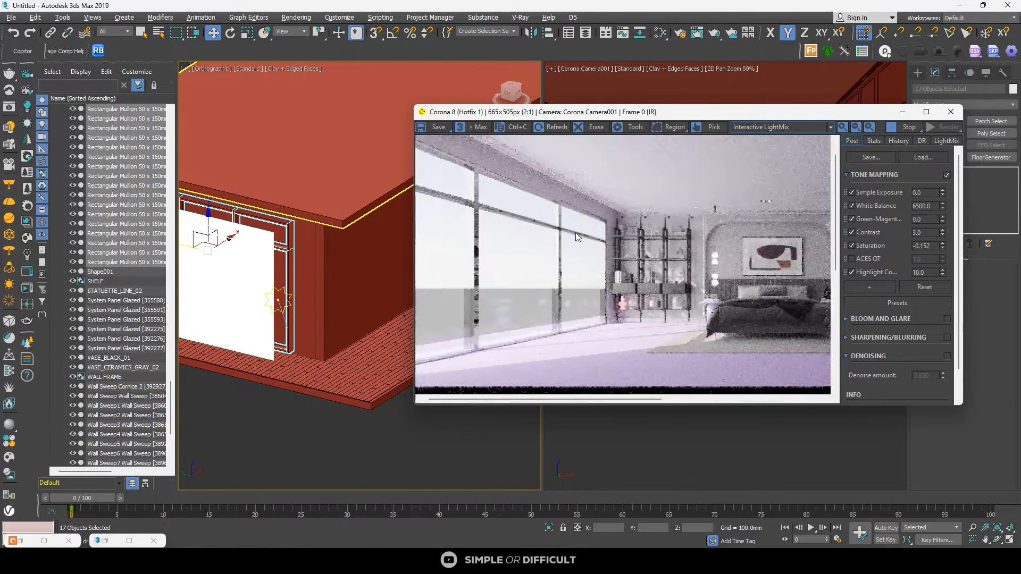
scroll(576, 232, "down", 1)
scroll(561, 238, "up", 5)
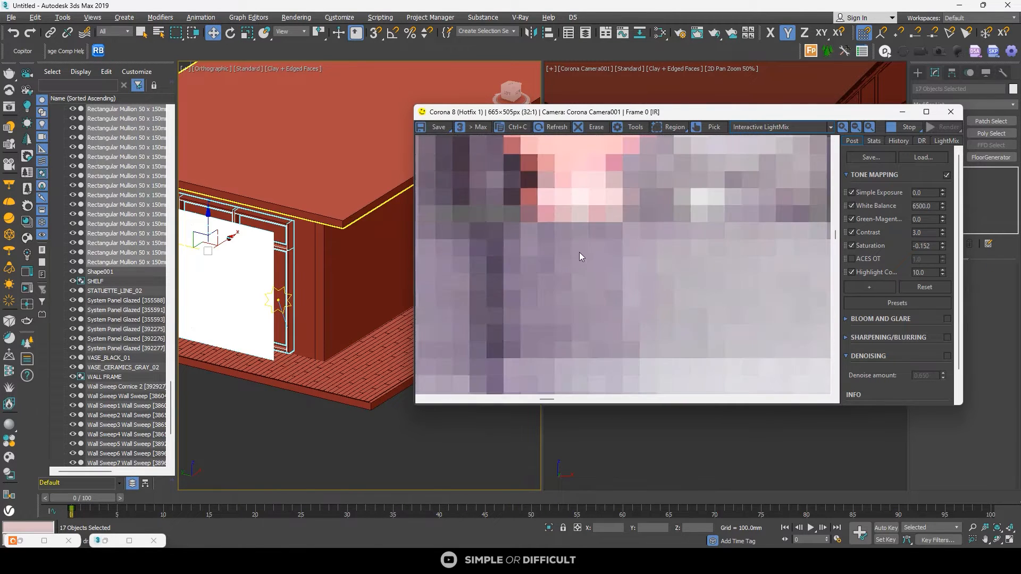
scroll(580, 256, "down", 2)
scroll(582, 255, "down", 2)
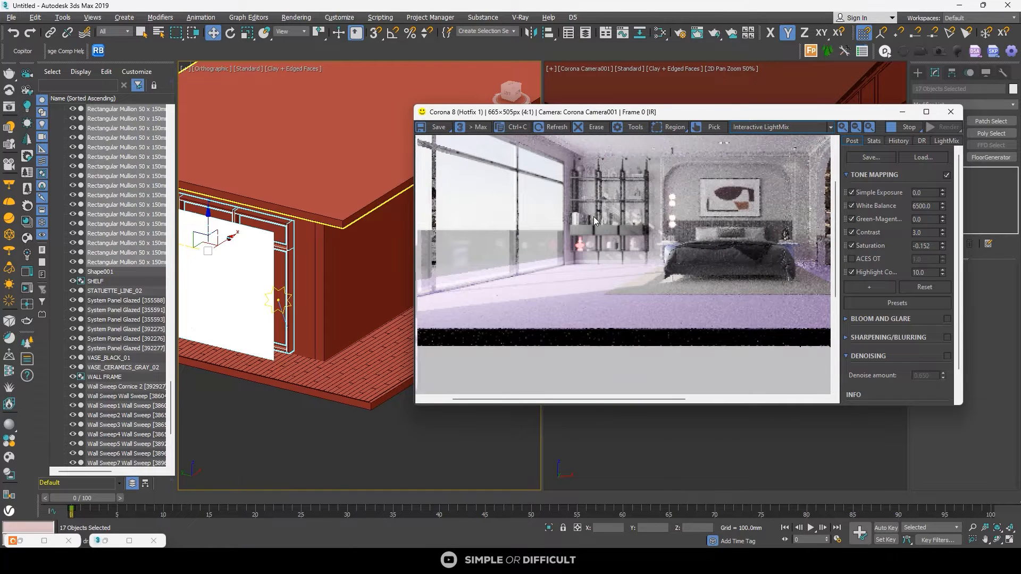
scroll(593, 216, "up", 1)
scroll(275, 245, "down", 3)
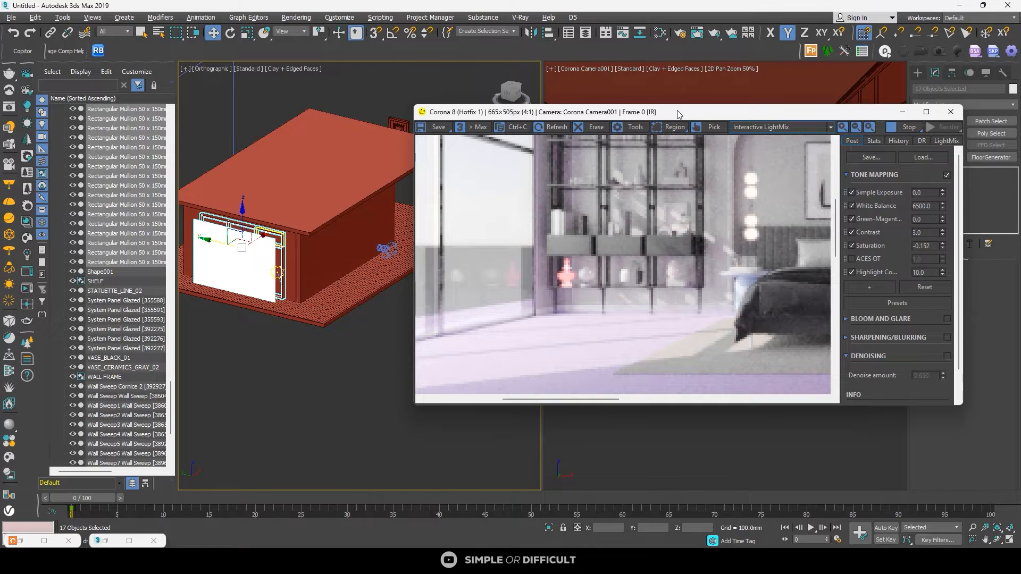
Step: Open the SHELF group in the camera view and select the African vase on its lower shelf
left_click_drag(684, 112, 273, 123)
scroll(717, 217, "up", 12)
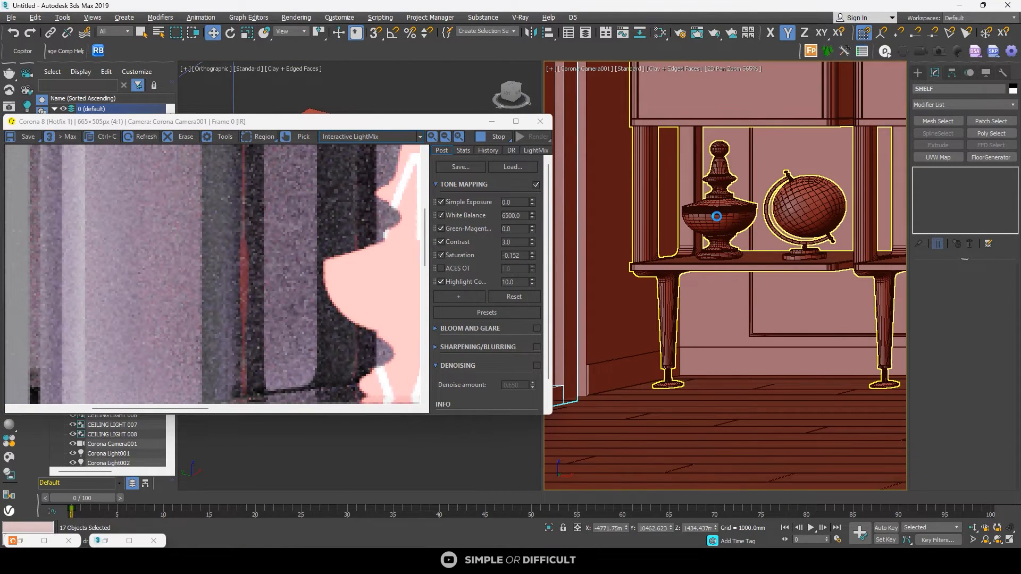
scroll(288, 276, "down", 2)
scroll(229, 240, "up", 1)
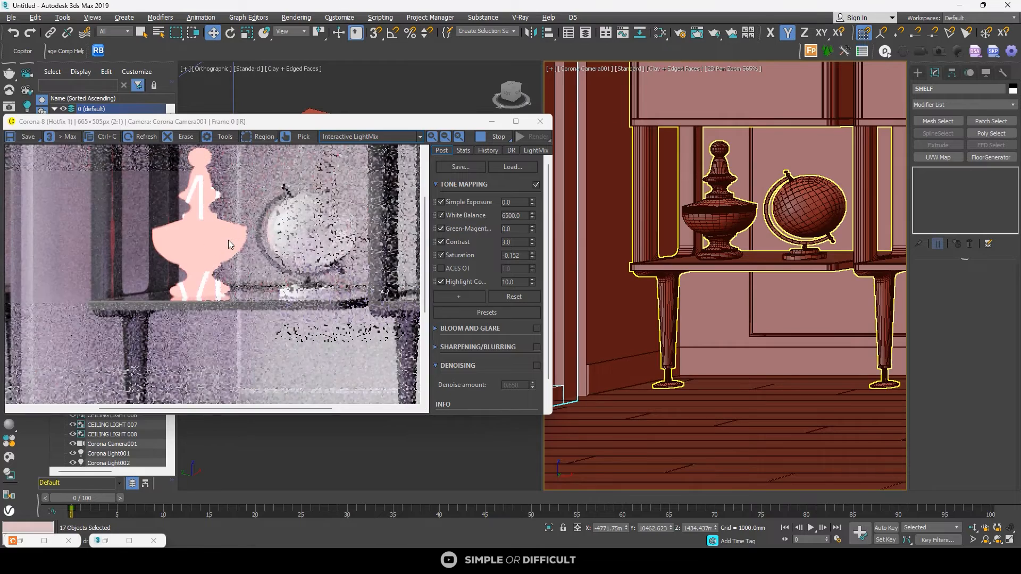
scroll(183, 298, "down", 1)
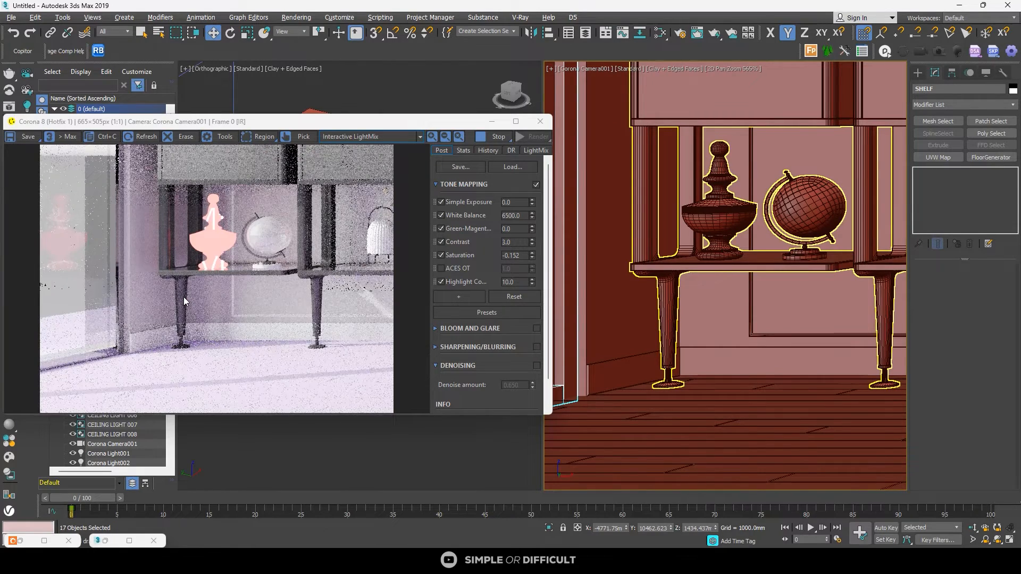
right_click(712, 216)
mouse_move(787, 204)
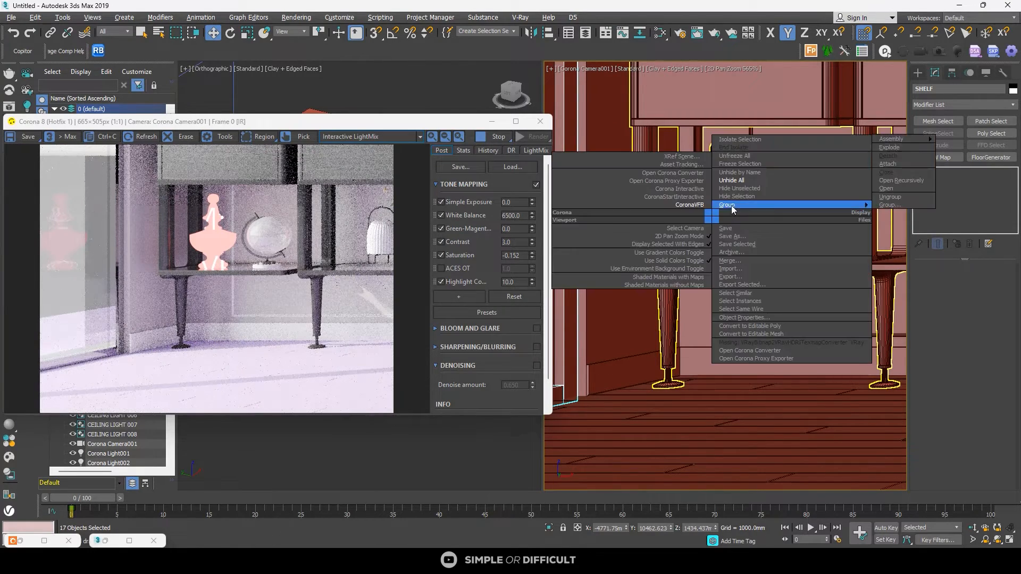
left_click(887, 189)
left_click(719, 223)
scroll(713, 215, "up", 4)
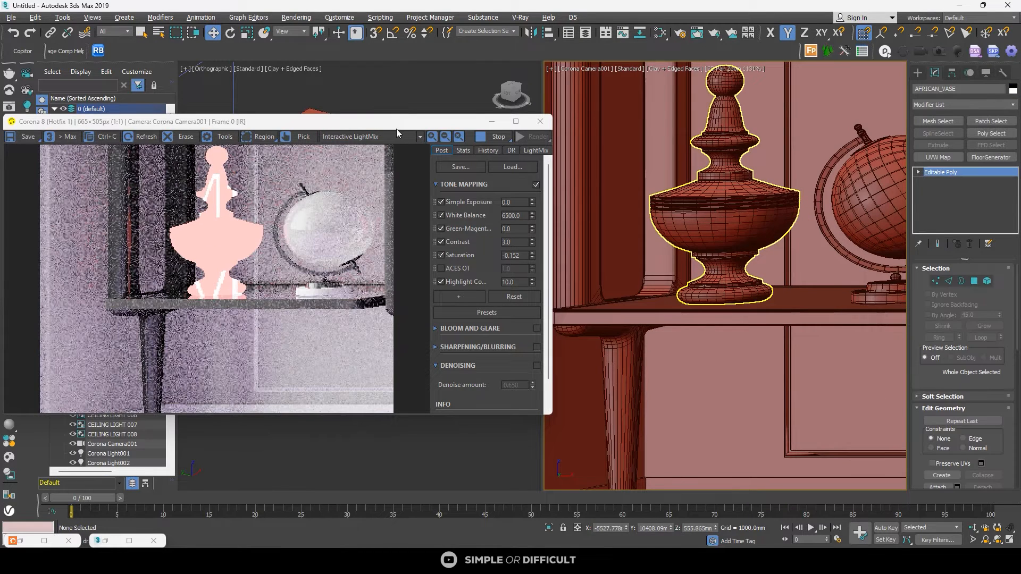
Step: Move the render window clear of the scene list and stop the interactive render
left_click_drag(397, 129, 768, 200)
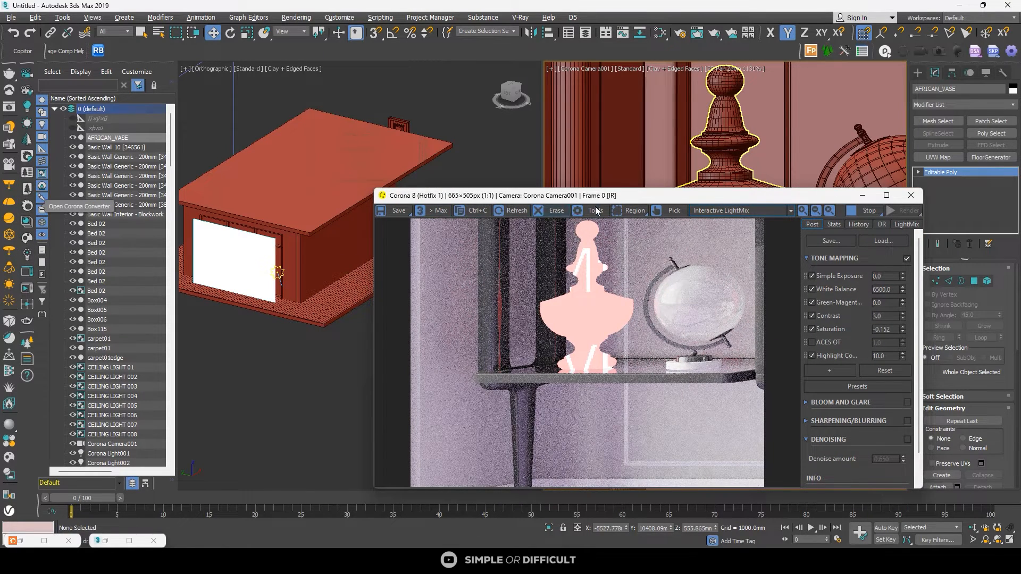
left_click(867, 210)
left_click(727, 137)
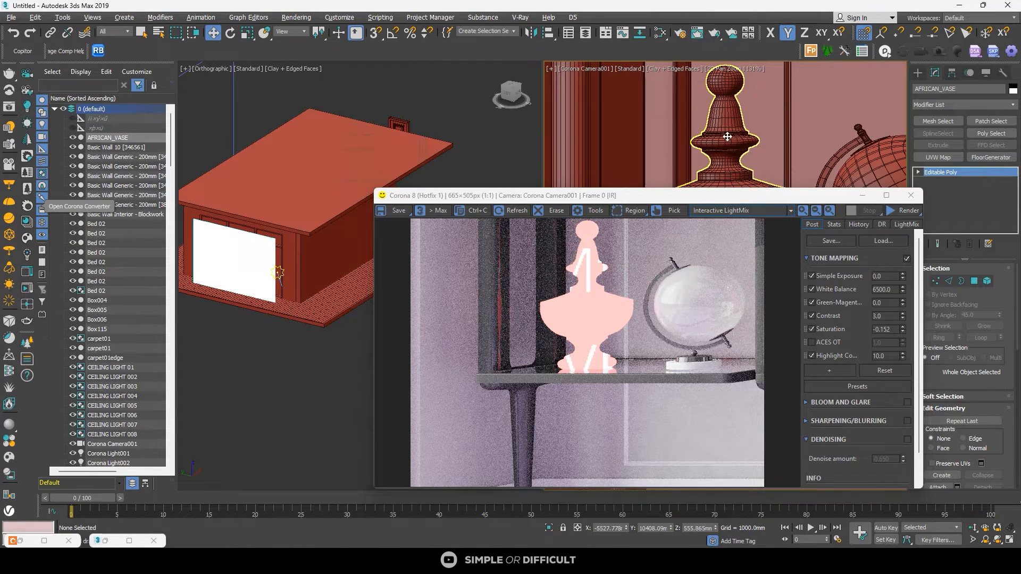
Step: Convert the vase's material with Corona Converter, using materials of selected objects only and metalness set to Force non-metal
left_click(26, 205)
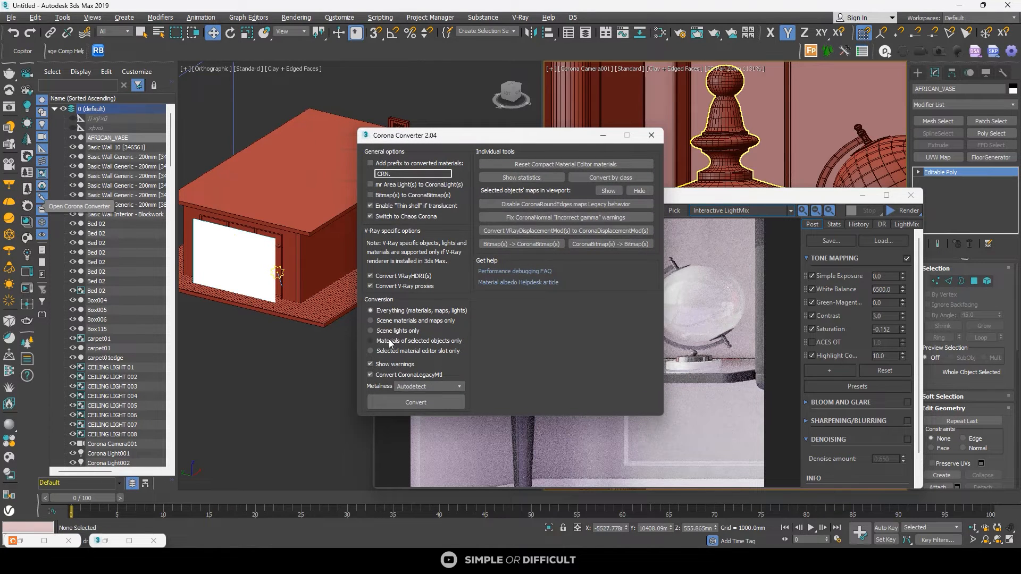
left_click(390, 344)
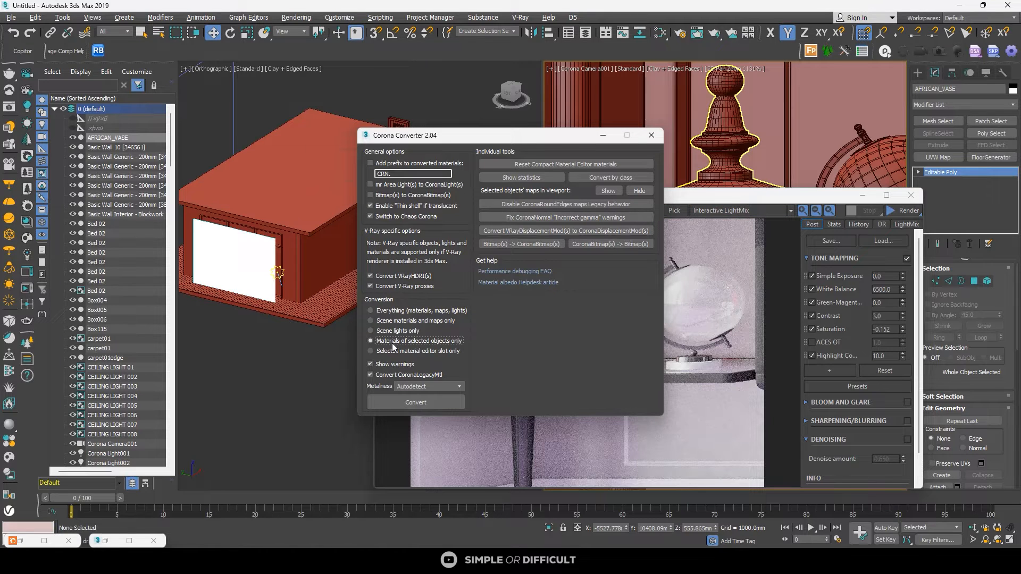
left_click(439, 386)
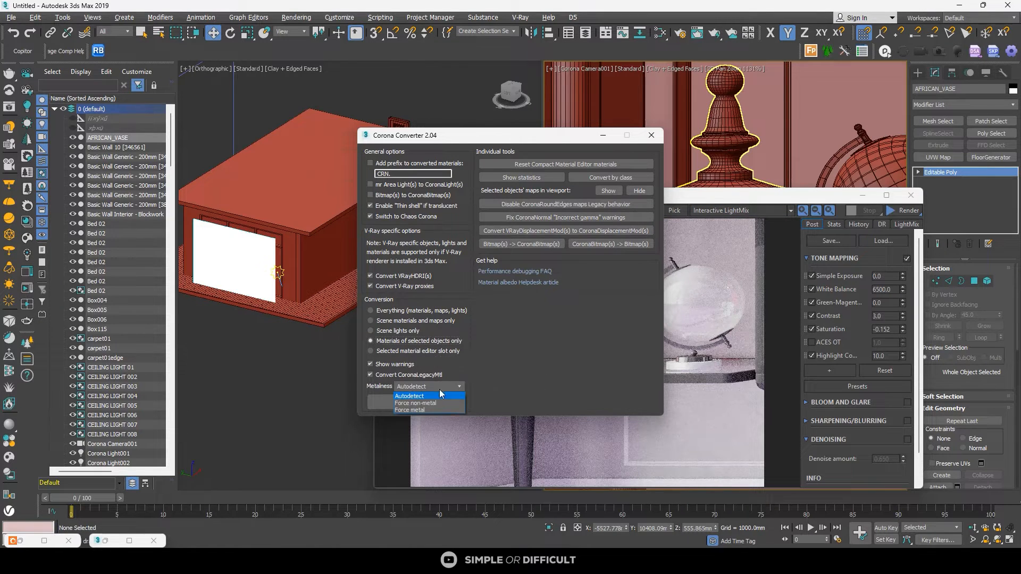
left_click(434, 403)
left_click(432, 402)
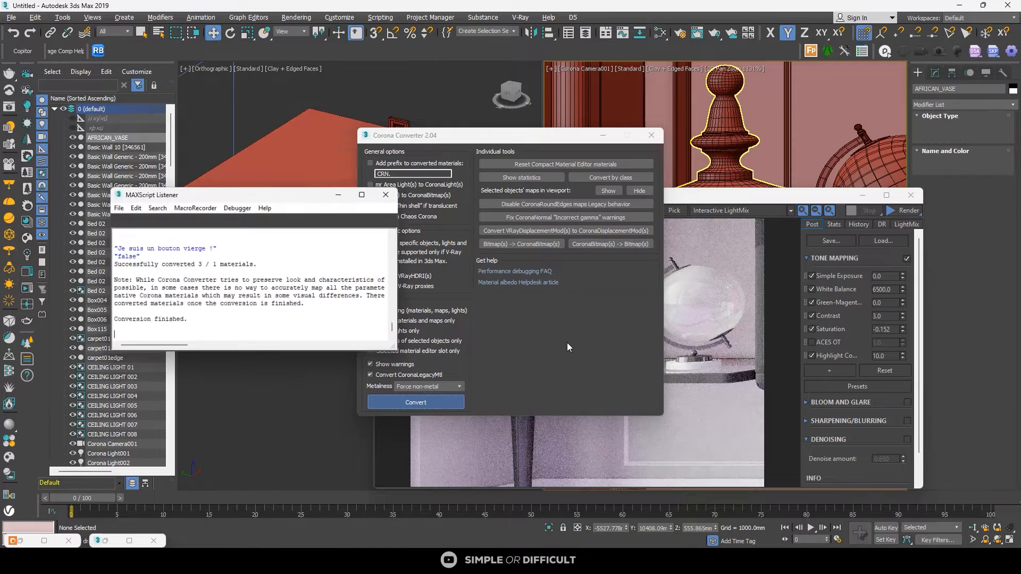
left_click(389, 195)
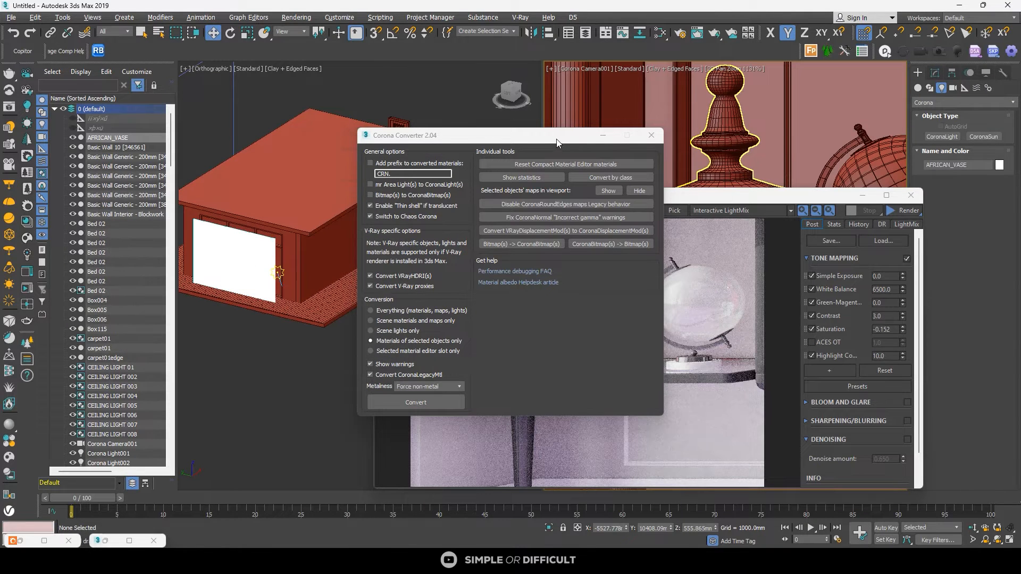
Step: Restart the interactive render and examine the vase's converted material up close
left_click_drag(557, 139, 286, 137)
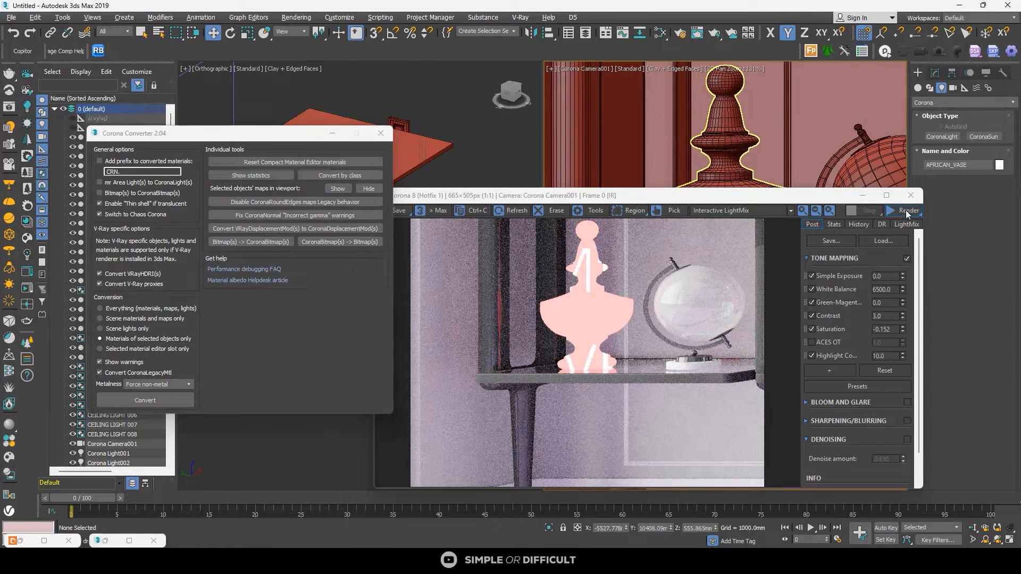
left_click(904, 210)
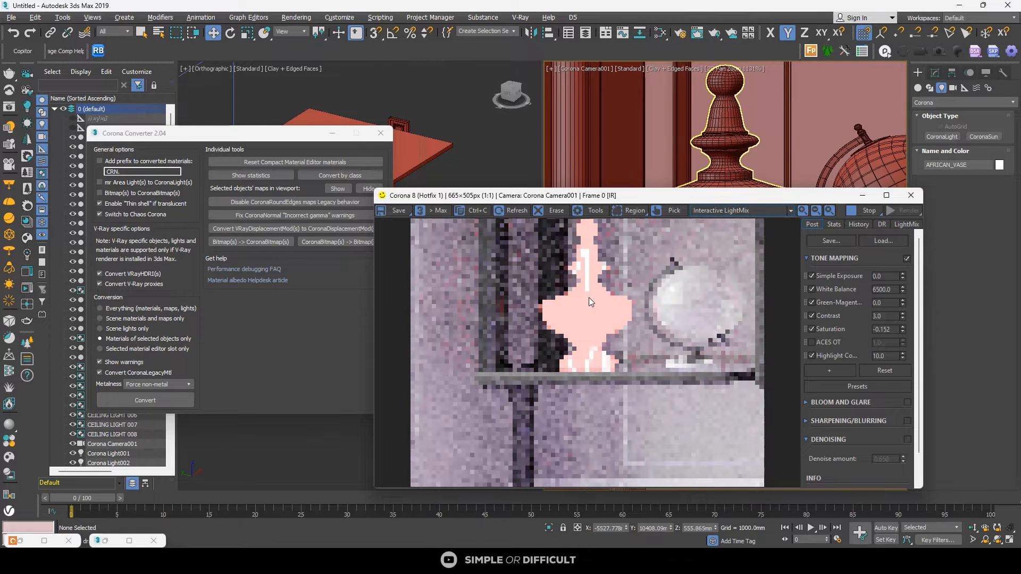
scroll(596, 297, "up", 2)
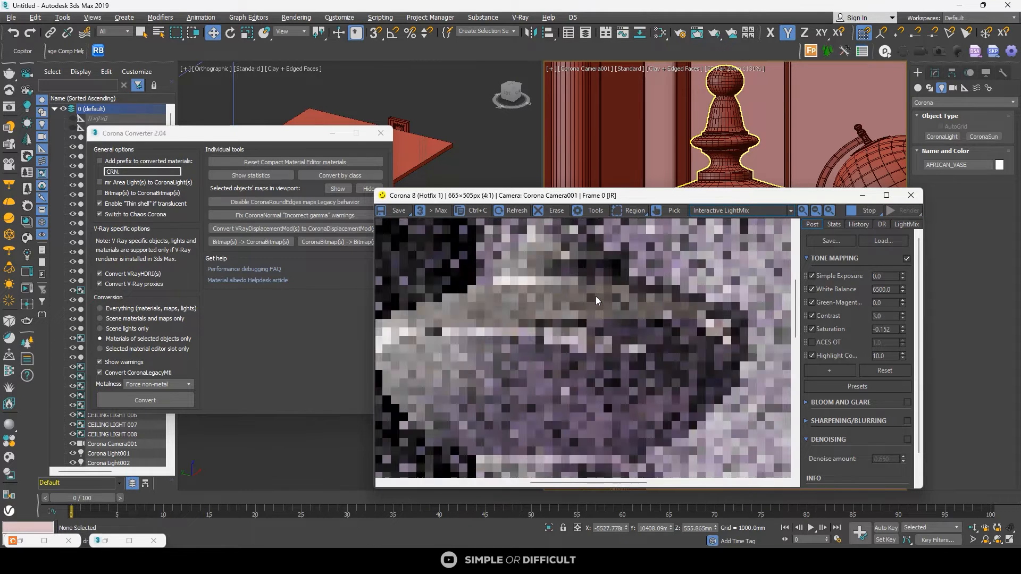
scroll(596, 296, "down", 2)
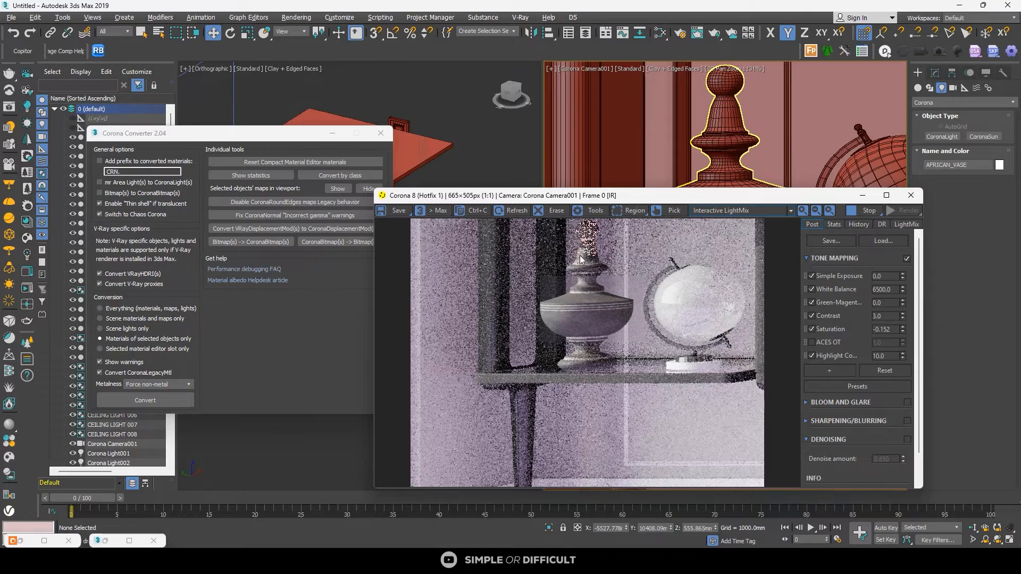
scroll(580, 255, "up", 3)
scroll(578, 308, "down", 2)
scroll(580, 341, "up", 1)
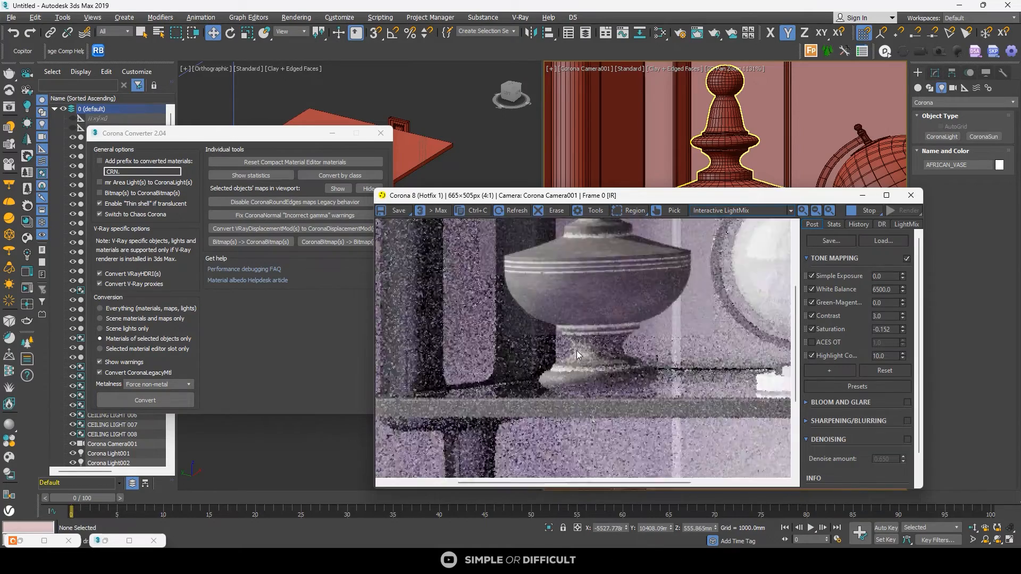
scroll(570, 336, "down", 1)
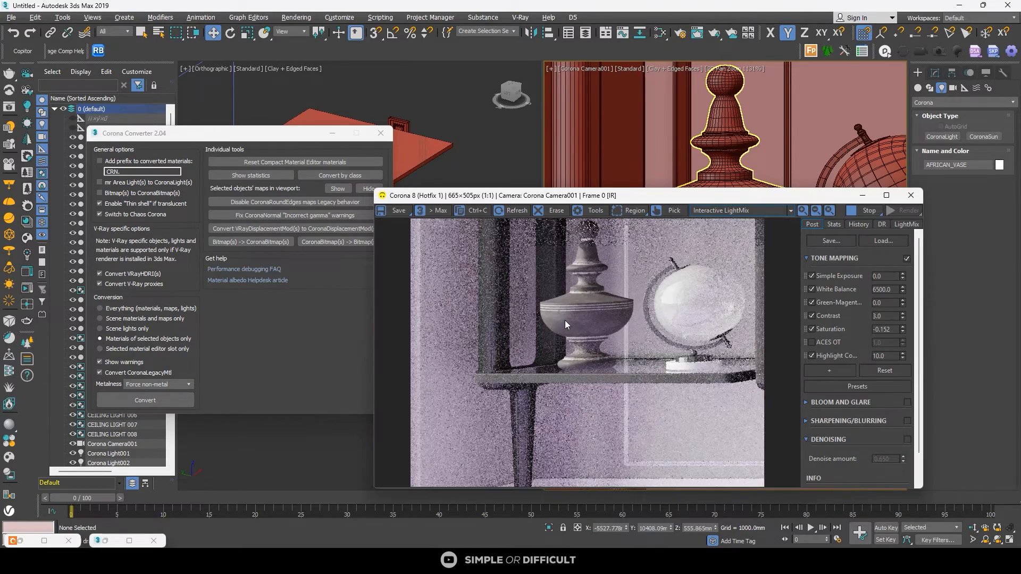
double_click(717, 196)
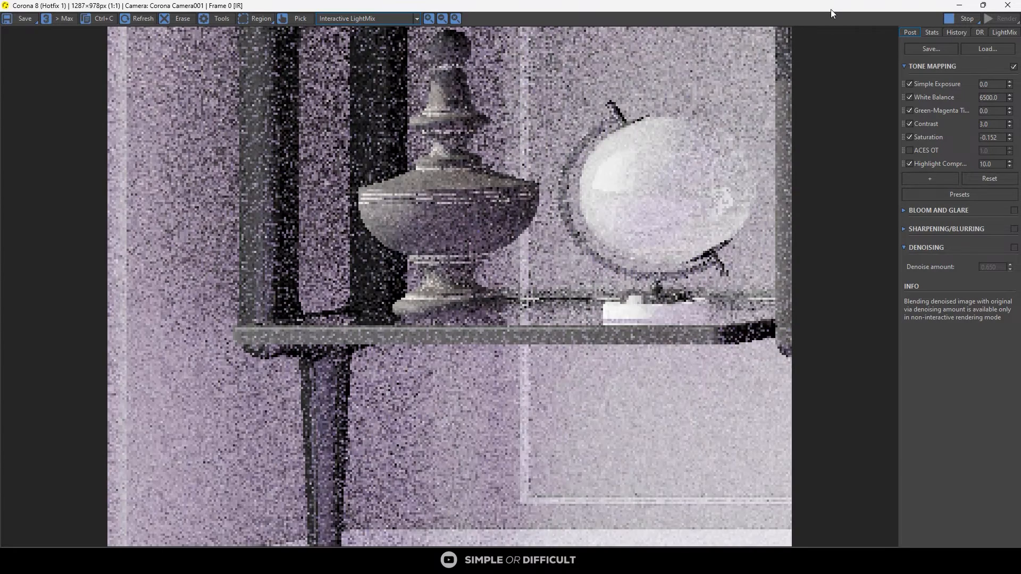
double_click(831, 9)
Step: Move the render window away from the camera view and reopen the Corona frame buffer
left_click_drag(671, 74, 326, 108)
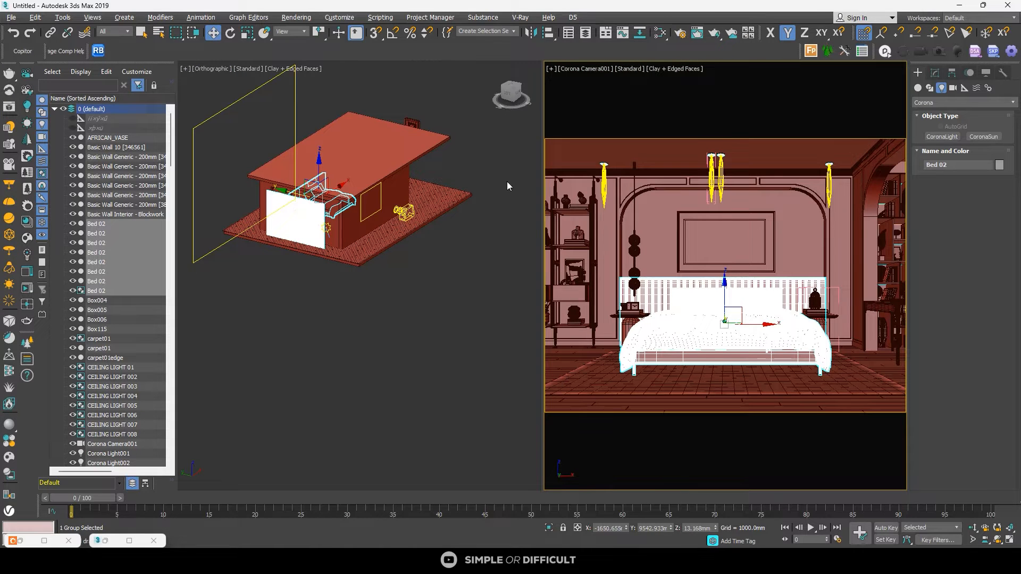
right_click(332, 301)
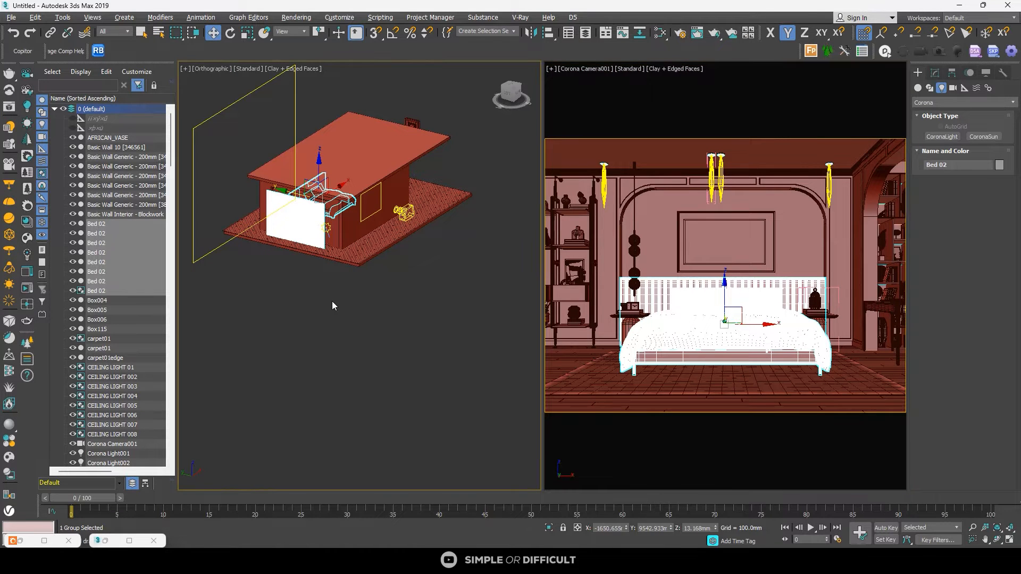
right_click(329, 297)
left_click(310, 286)
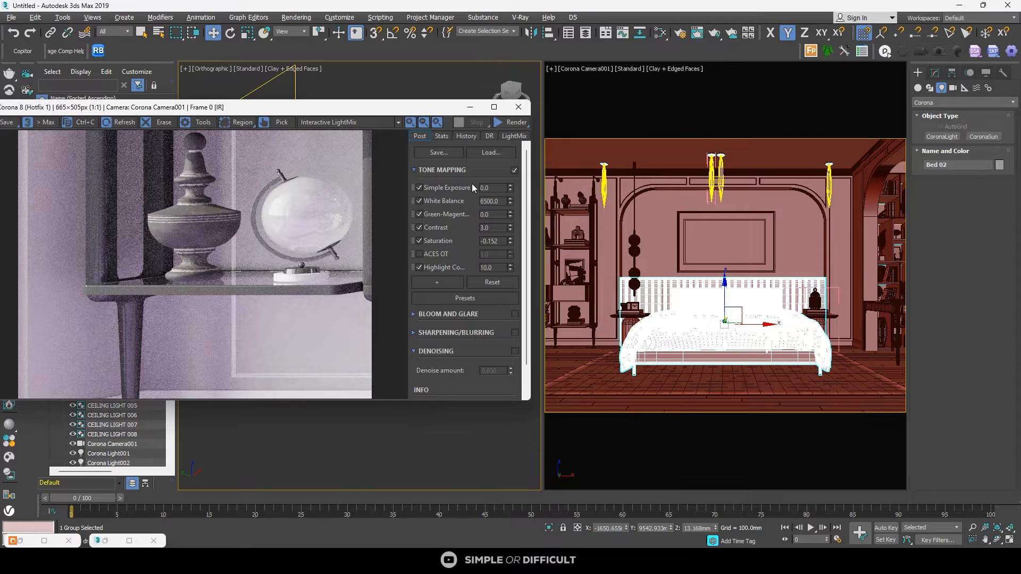
Step: Restart the interactive render to check the full bedroom camera view, and select the wall around the arch
left_click(513, 124)
left_click(511, 135)
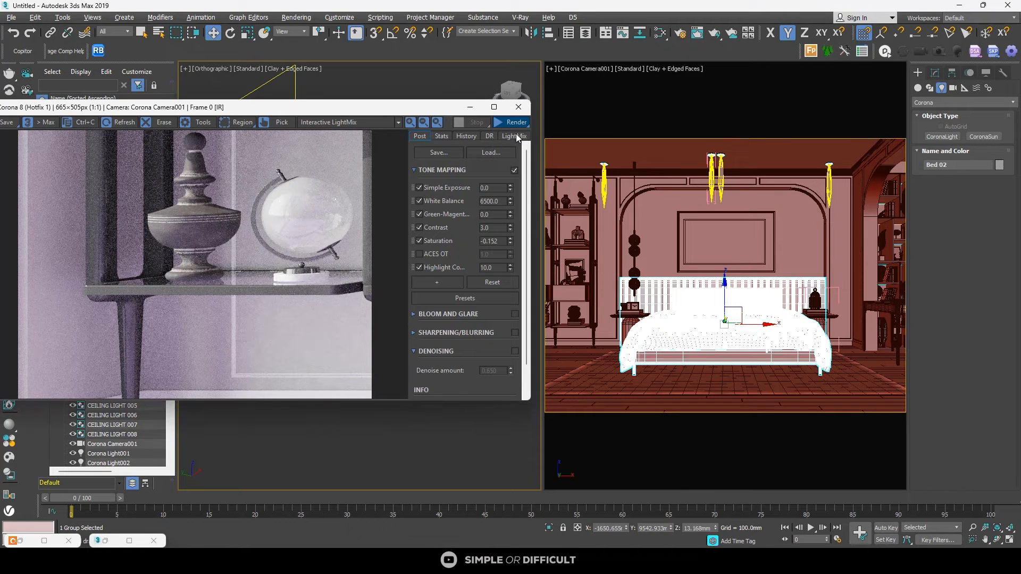
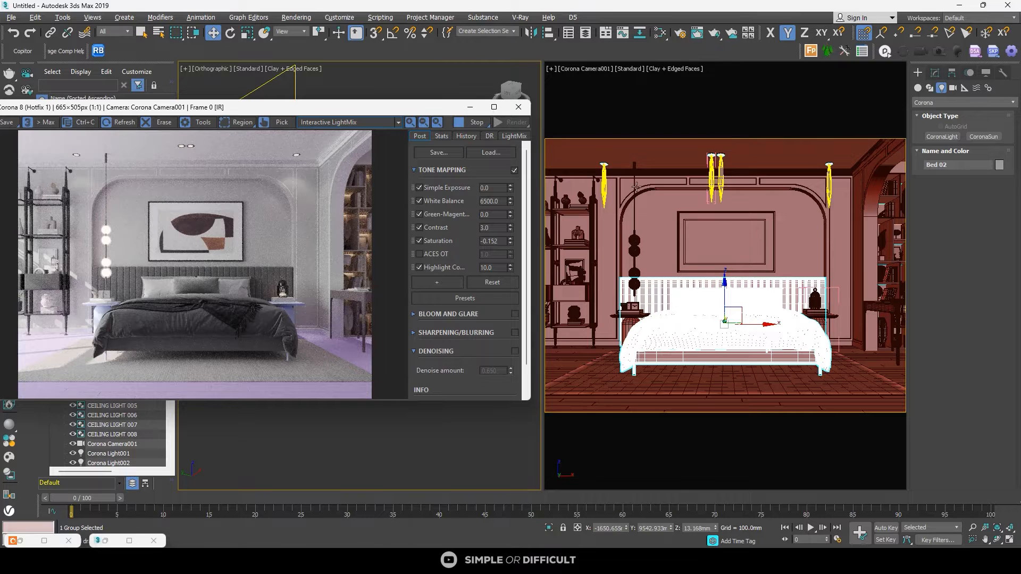
left_click(657, 207)
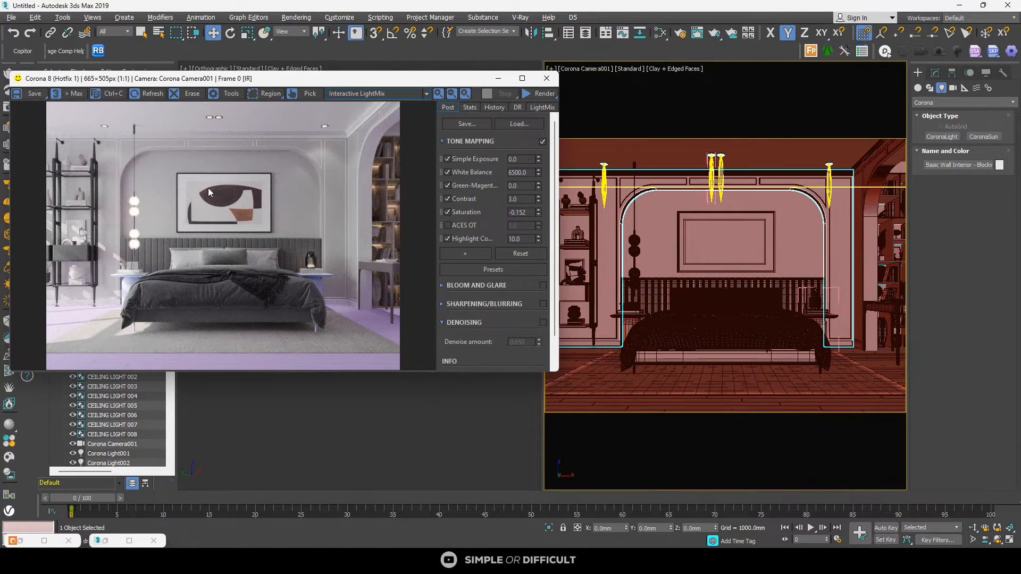
Step: Assign a CoronaLegacyMtl from the Slate Material Editor to the purple floor object
left_click(593, 409)
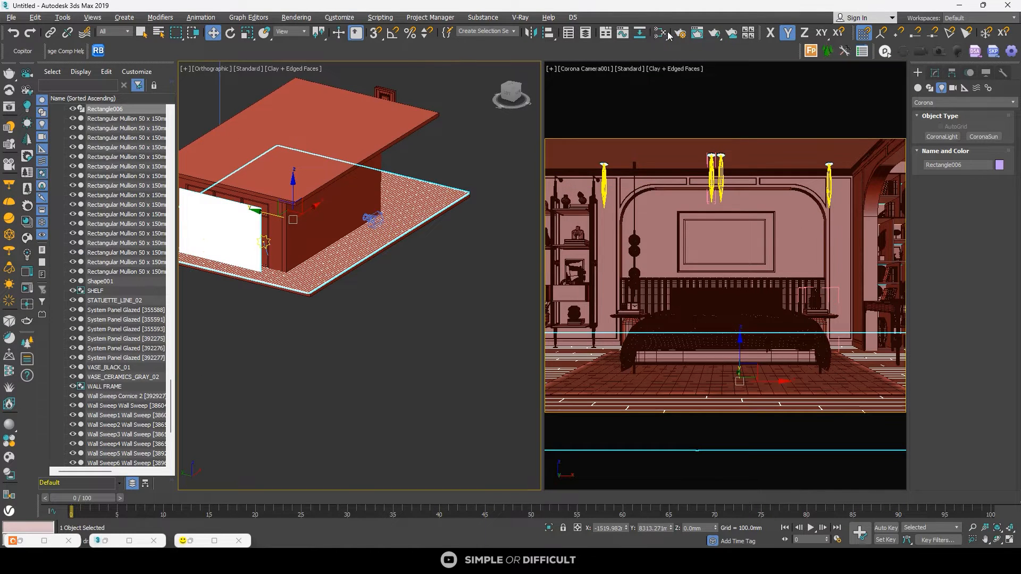
left_click(665, 32)
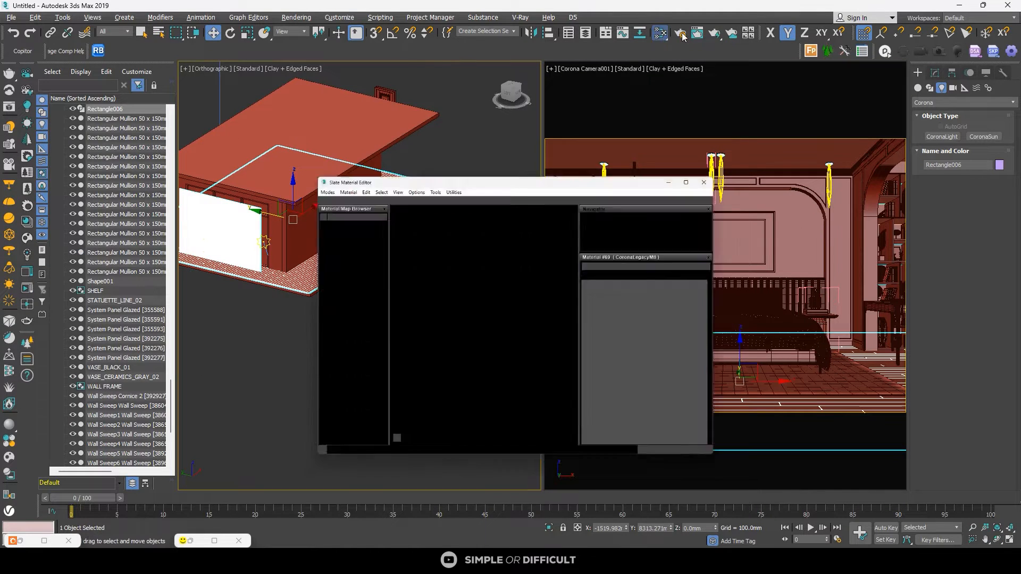
scroll(568, 179, "down", 5)
scroll(574, 172, "up", 7)
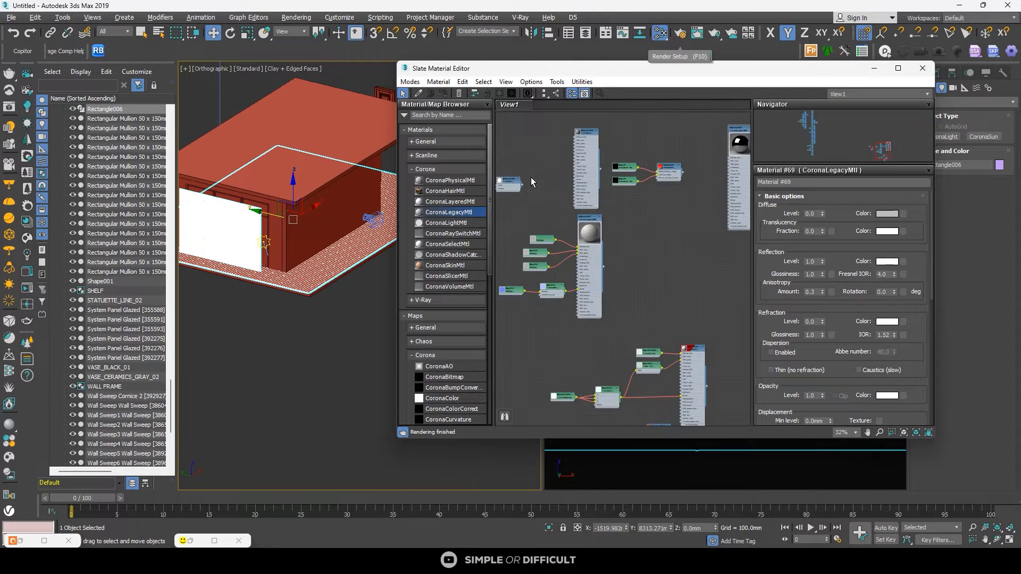
scroll(570, 183, "down", 3)
middle_click_drag(573, 182, 649, 235)
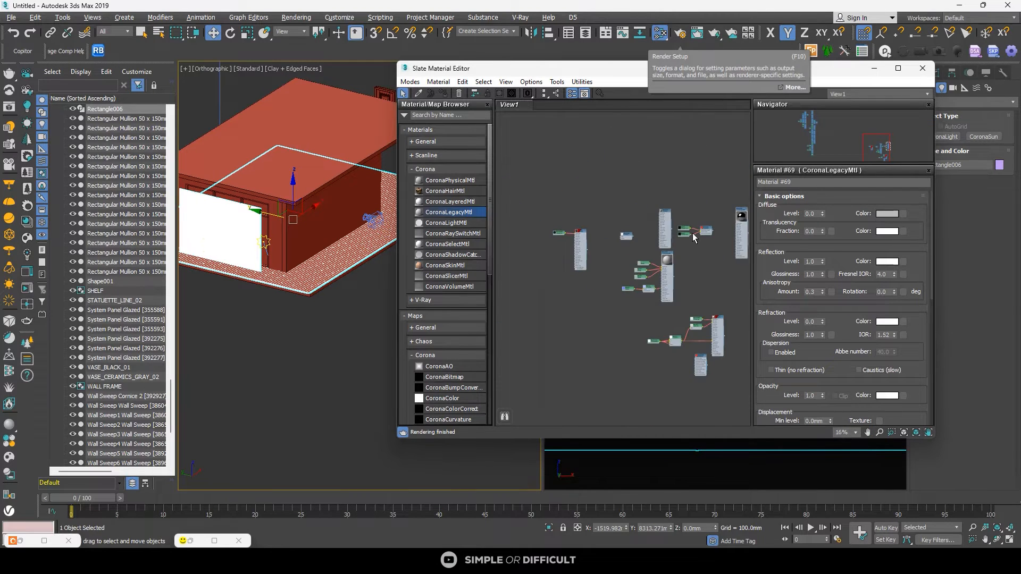
scroll(676, 224, "up", 6)
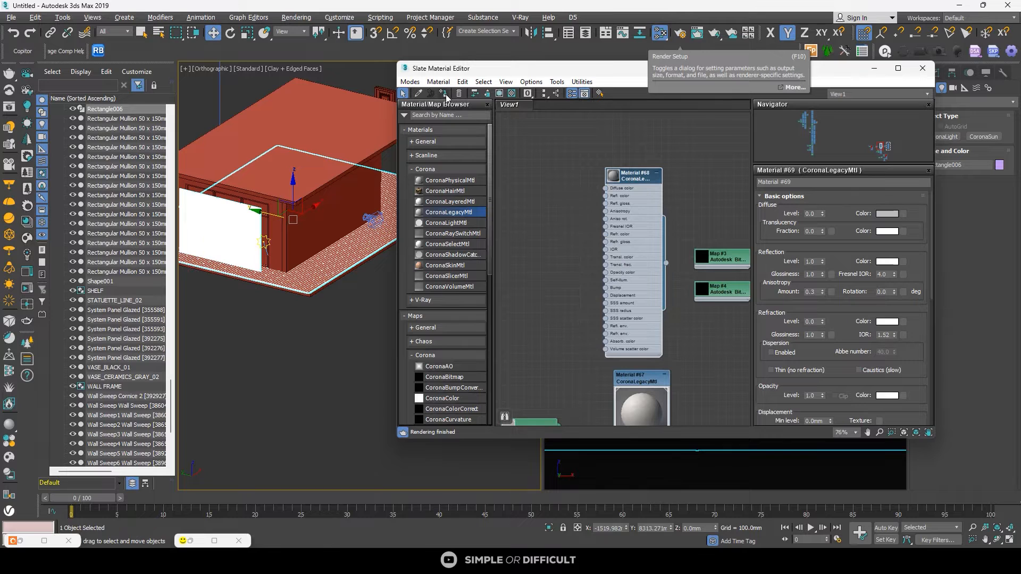
left_click_drag(769, 73, 482, 78)
left_click(587, 73)
Step: Reopen the Corona frame buffer, maximize it and start the interactive render
right_click(427, 159)
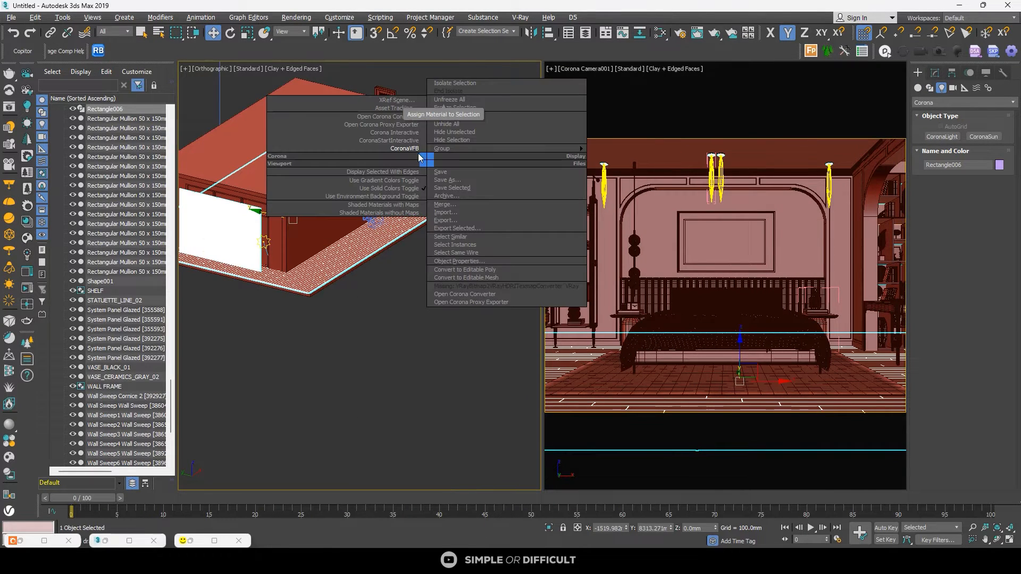
left_click(404, 148)
left_click_drag(515, 181, 628, 2)
left_click(1002, 20)
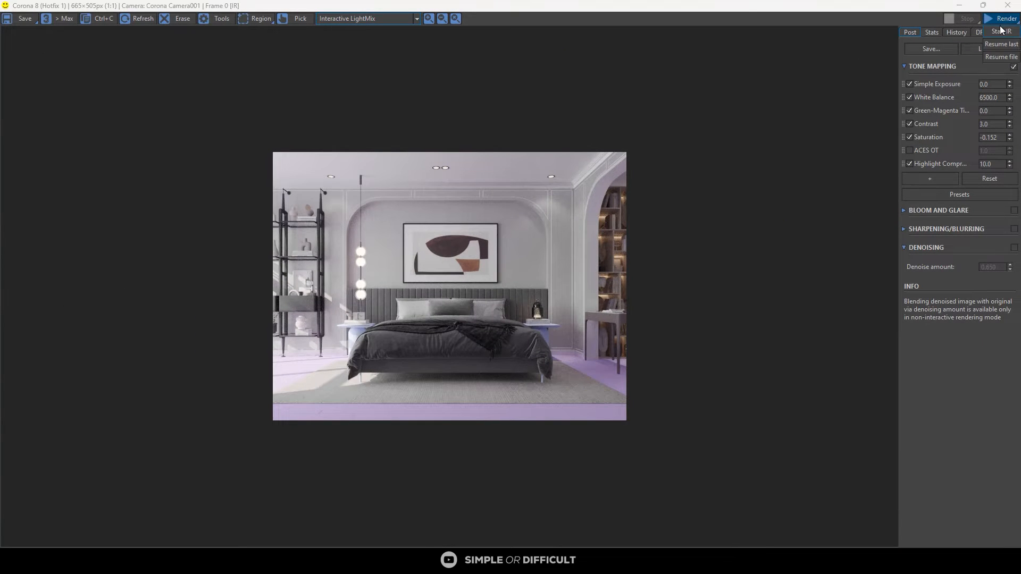
left_click(1002, 30)
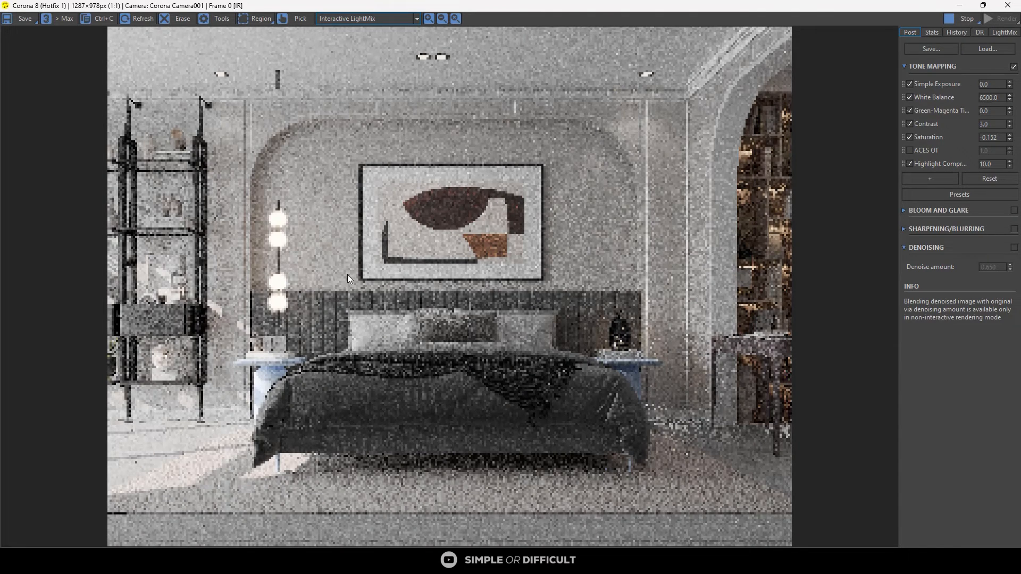
Step: Examine the new floor material, bed and walls up close in the interactive render, and restore the render window's size
scroll(349, 436, "up", 1)
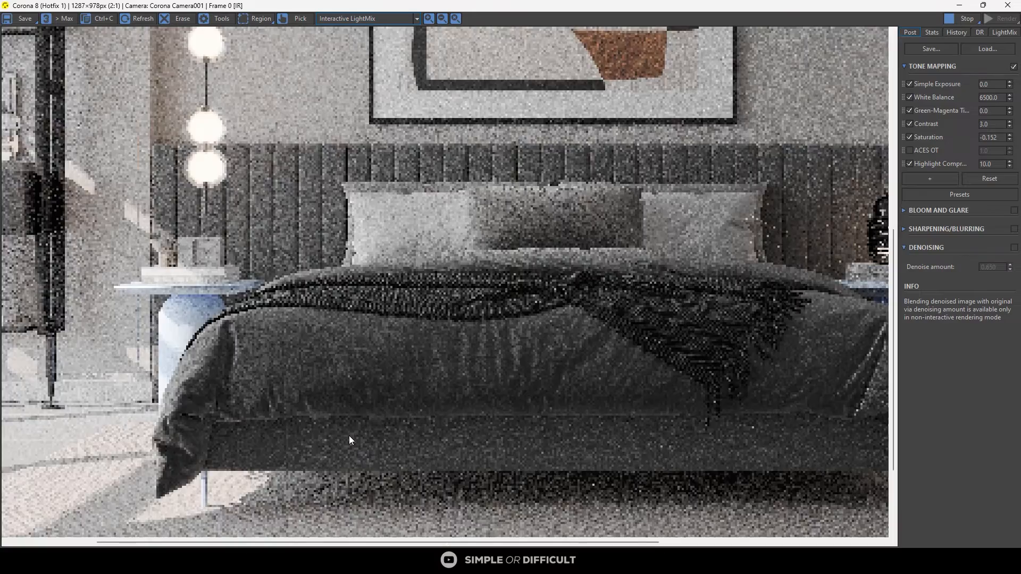
scroll(349, 435, "down", 1)
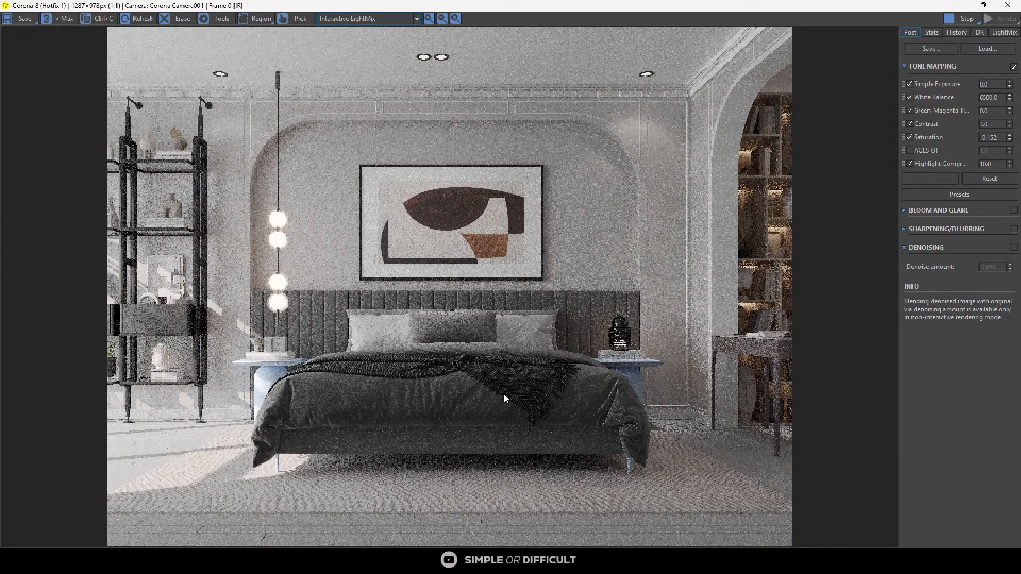
scroll(553, 335, "up", 1)
scroll(553, 335, "down", 1)
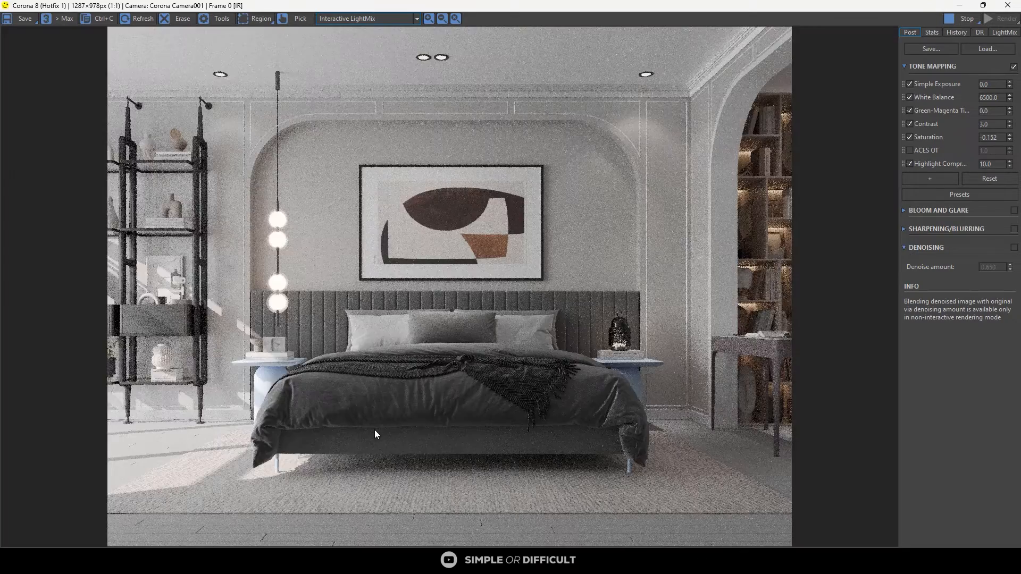
scroll(513, 376, "up", 1)
scroll(380, 354, "down", 1)
scroll(305, 205, "up", 3)
scroll(318, 203, "down", 3)
left_click(983, 4)
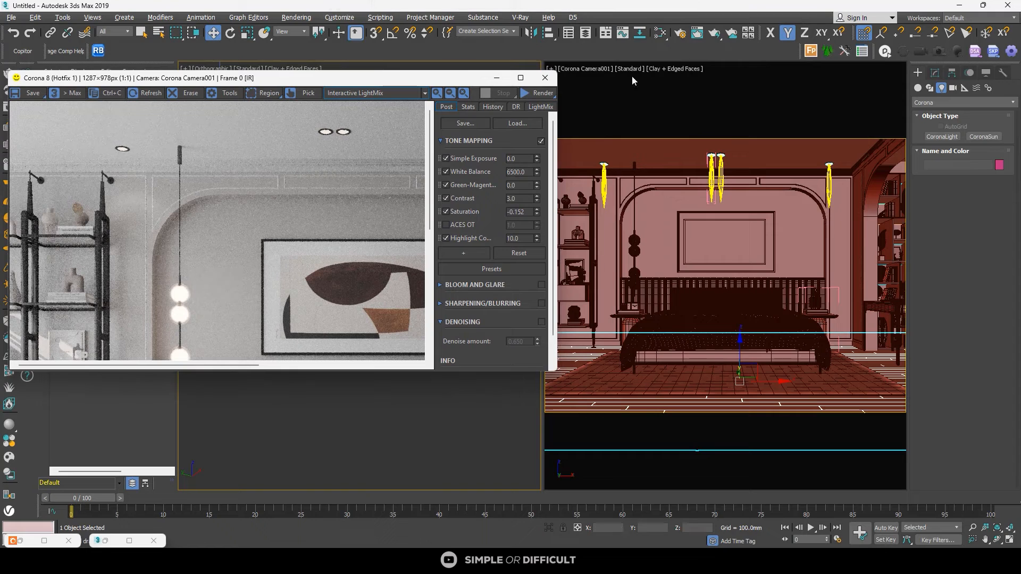
Step: Switch the camera viewport to Default Shading with the render window moved clear of it
left_click(664, 68)
left_click(702, 79)
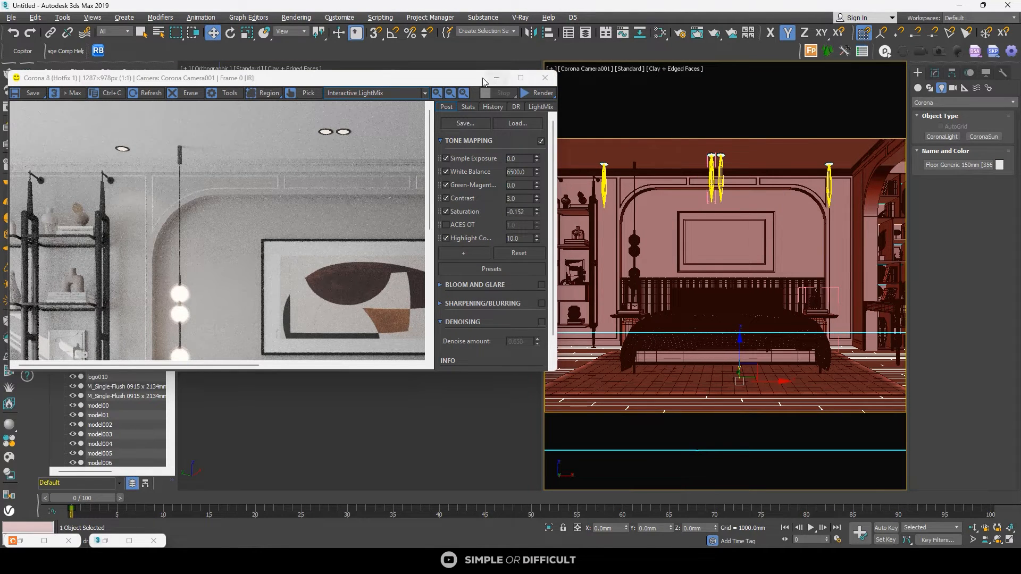
left_click_drag(483, 80, 384, 98)
left_click(502, 231)
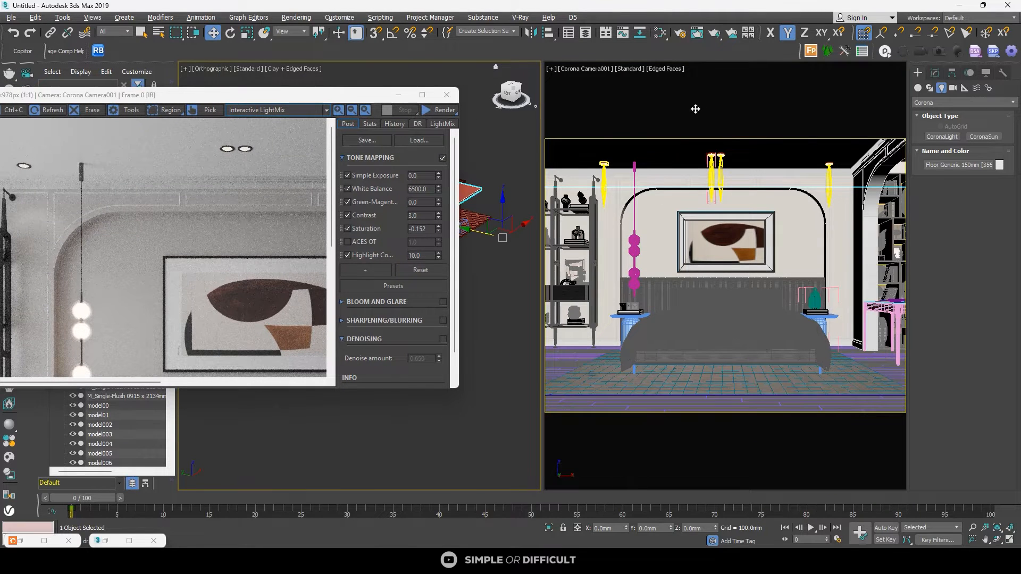
left_click(521, 171)
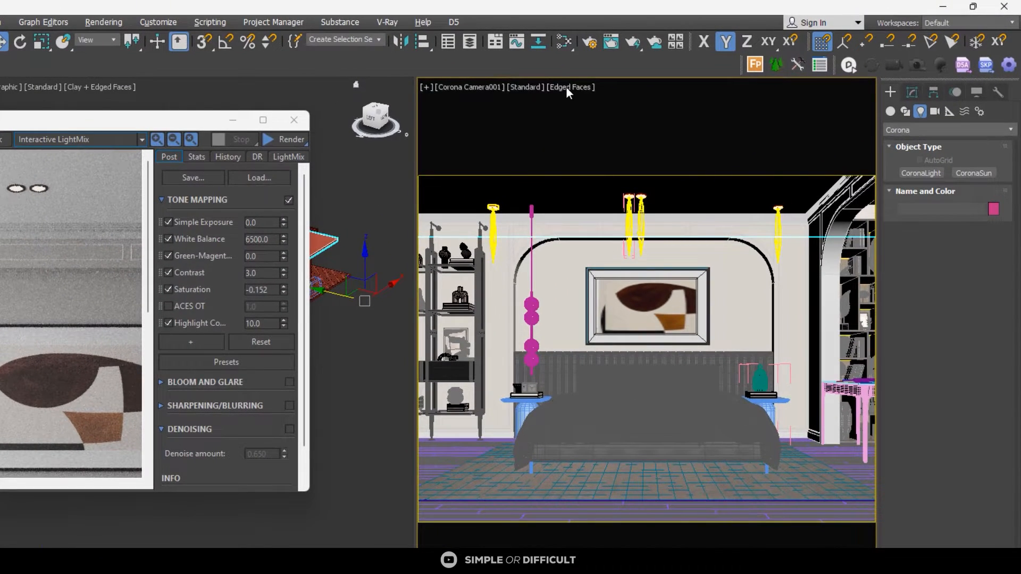
Step: Set the camera viewport's per-view lighting preset to 2 Default Lights
left_click(567, 87)
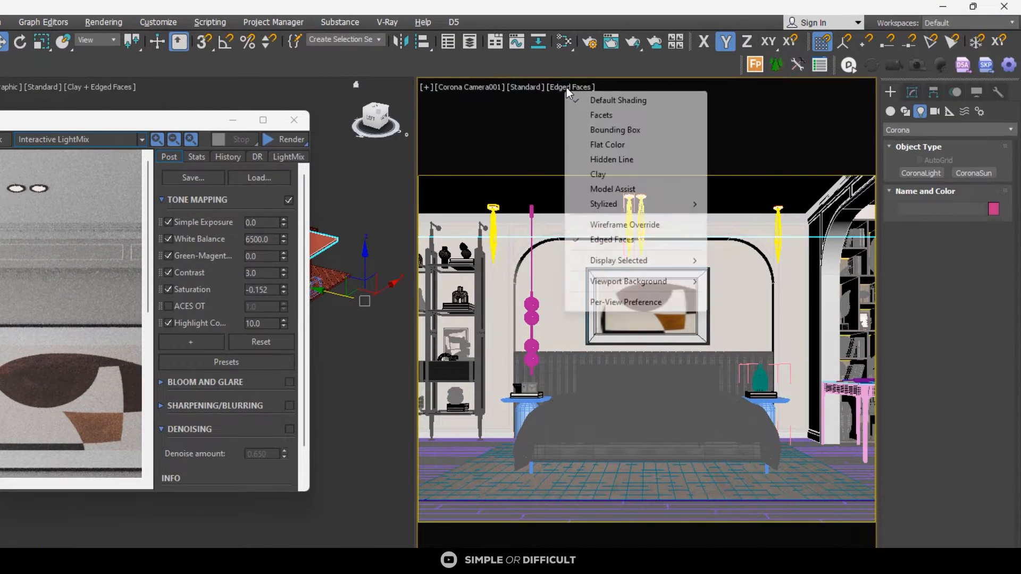
left_click(626, 302)
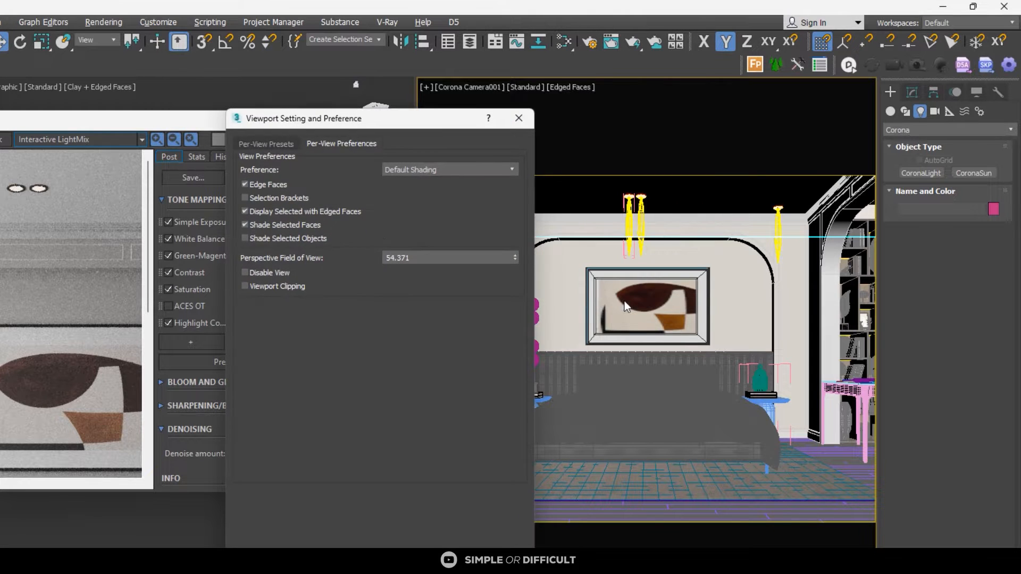
left_click(261, 144)
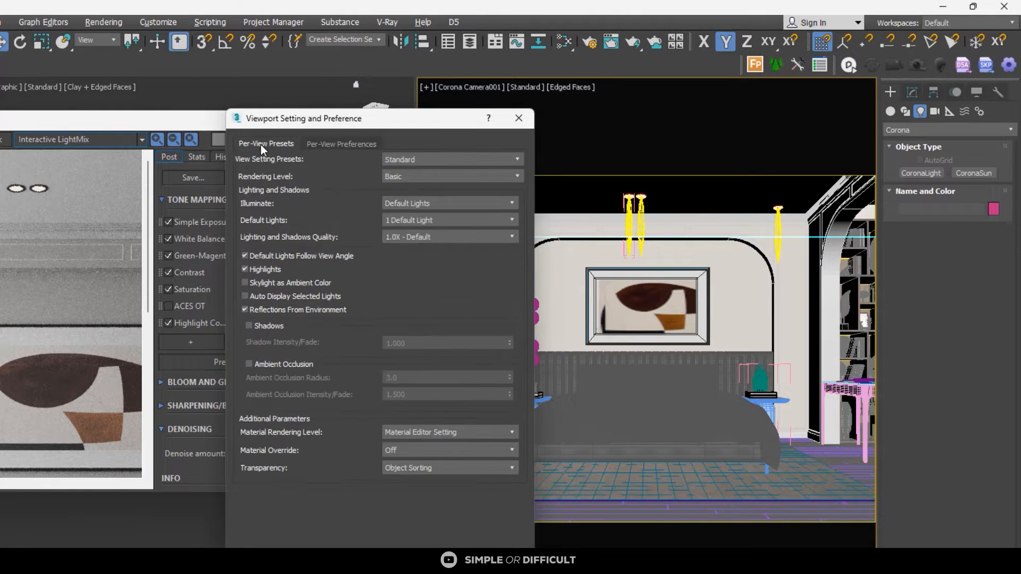
left_click(435, 221)
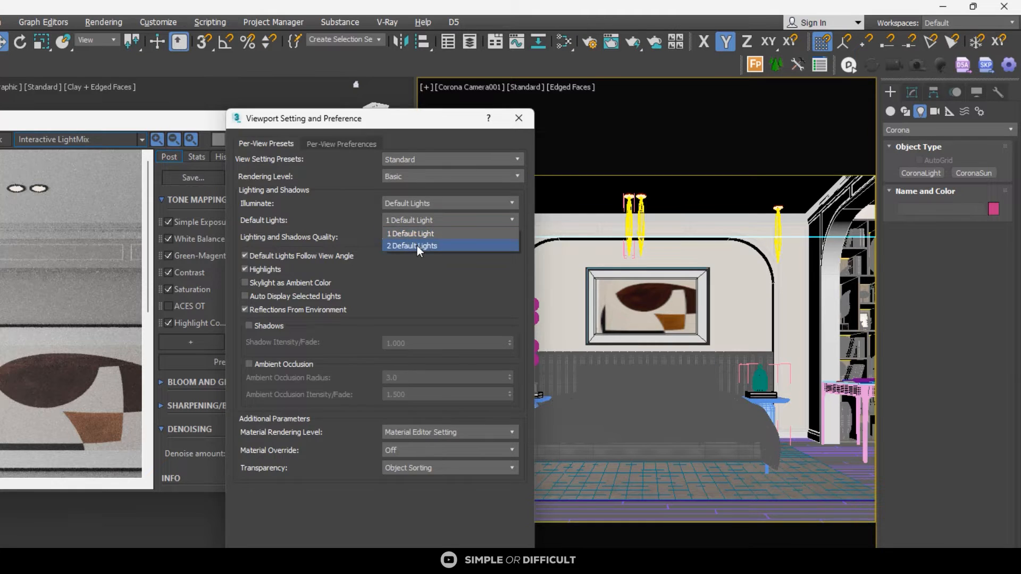
left_click(417, 243)
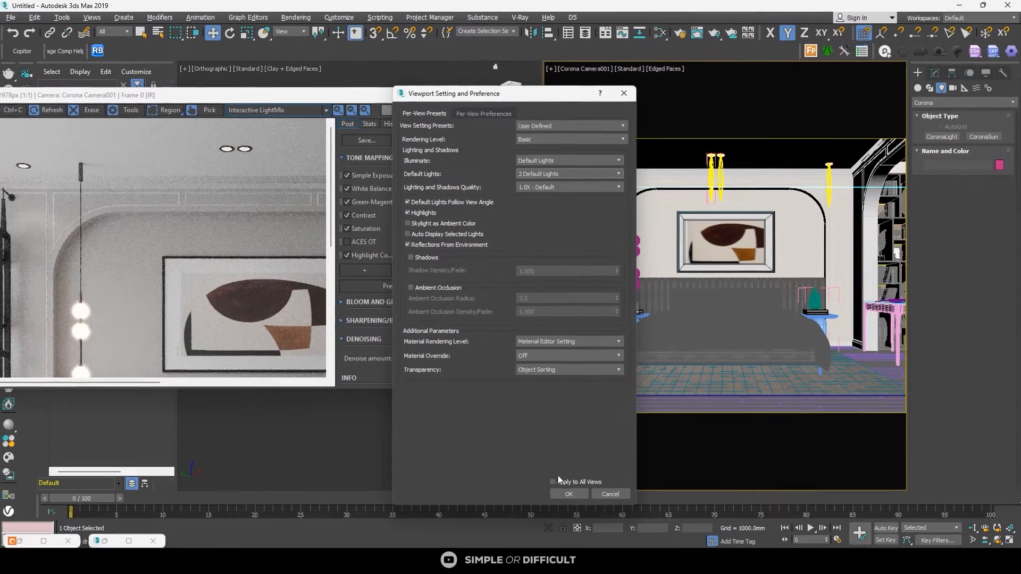
left_click(563, 494)
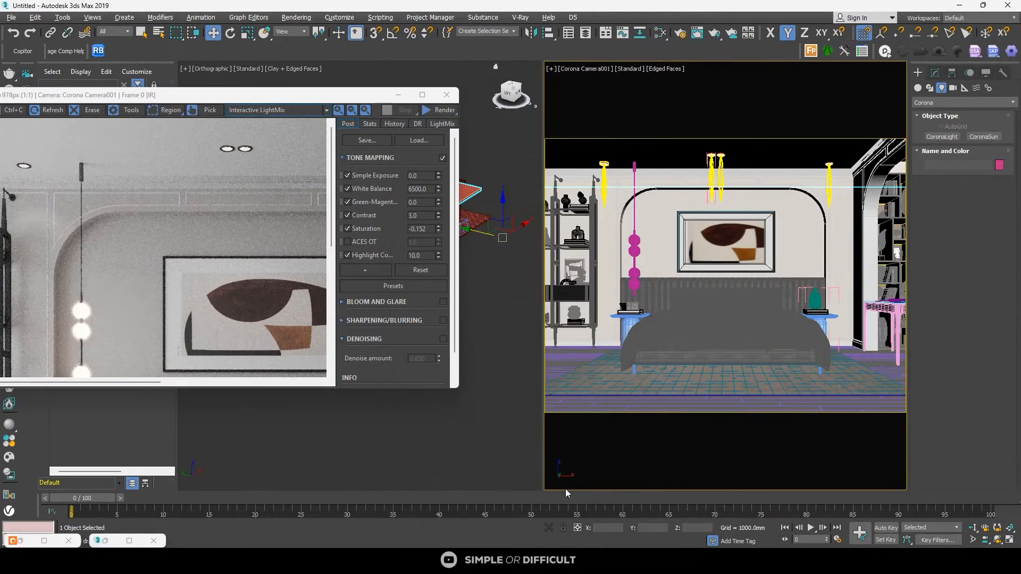
left_click(510, 235)
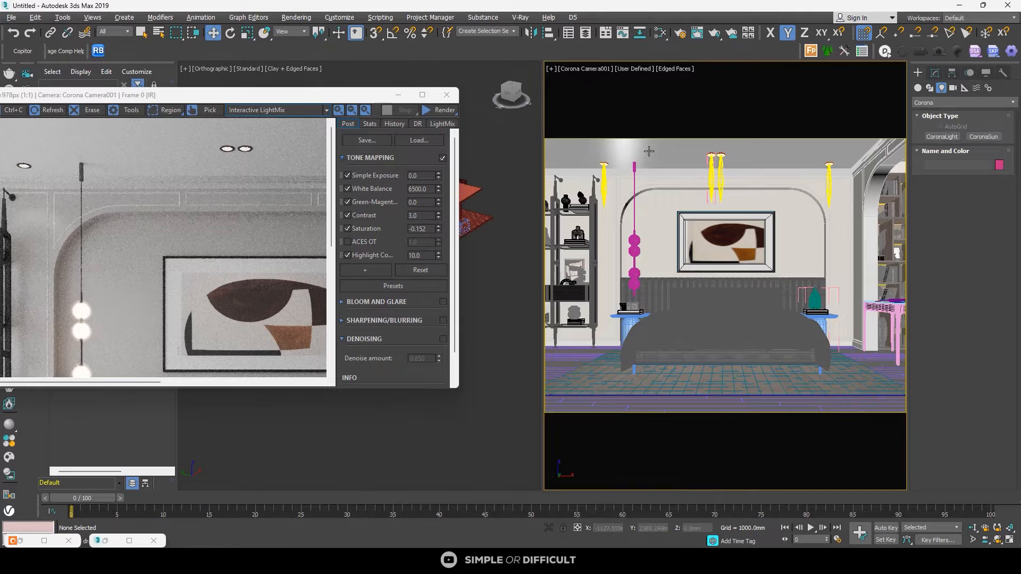
Step: Select the wall and display the decorative plaster glossiness bitmap, Map #12, on it in the viewport
left_click(650, 235)
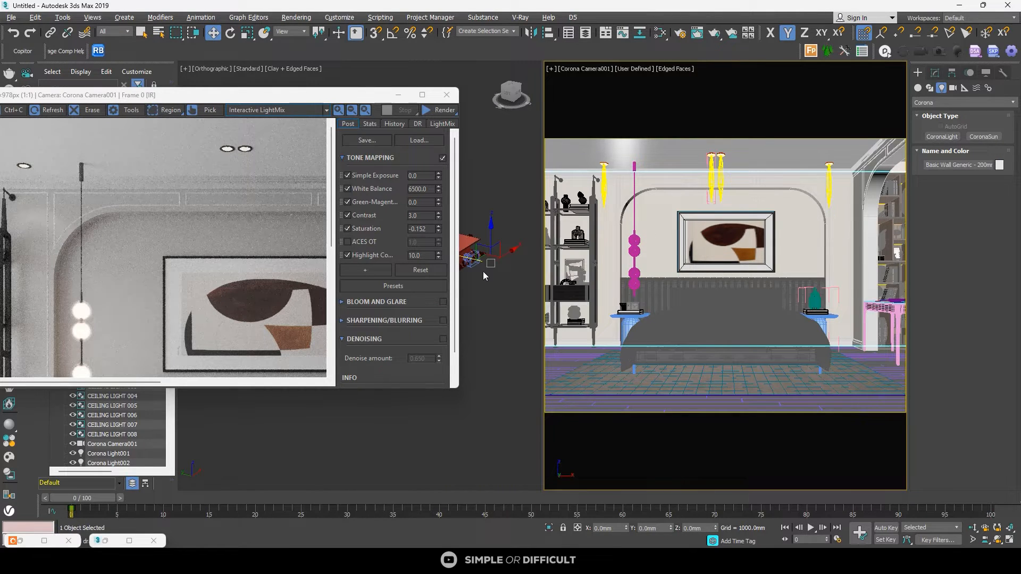
left_click(398, 94)
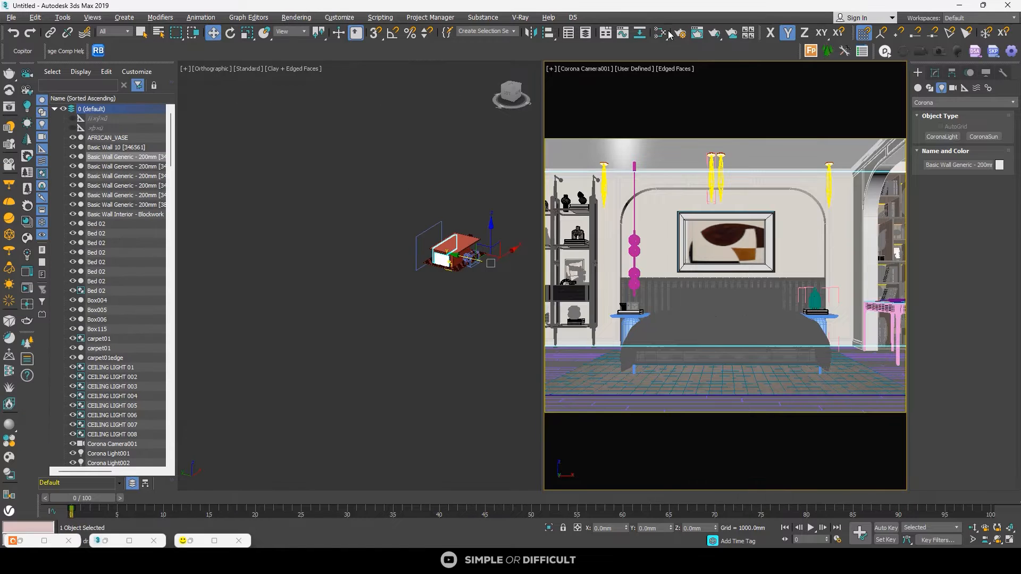
left_click(667, 34)
scroll(327, 206, "down", 4)
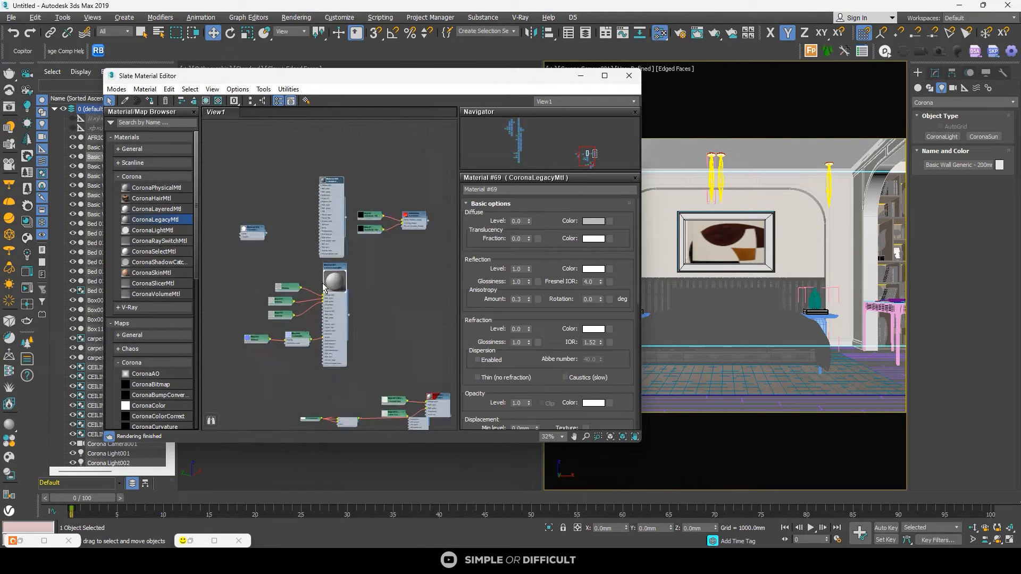
scroll(325, 288, "up", 8)
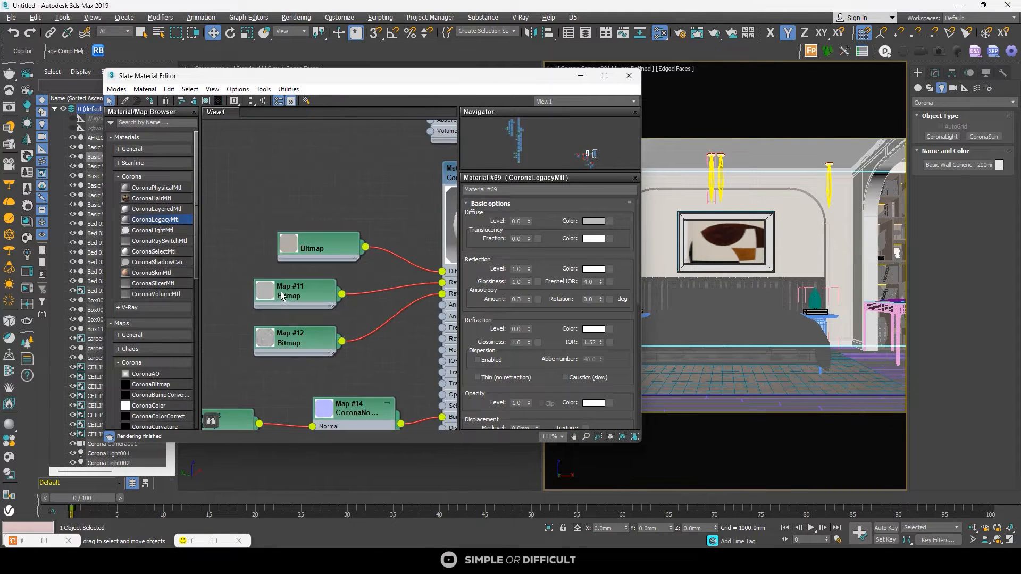
left_click(281, 291)
double_click(291, 345)
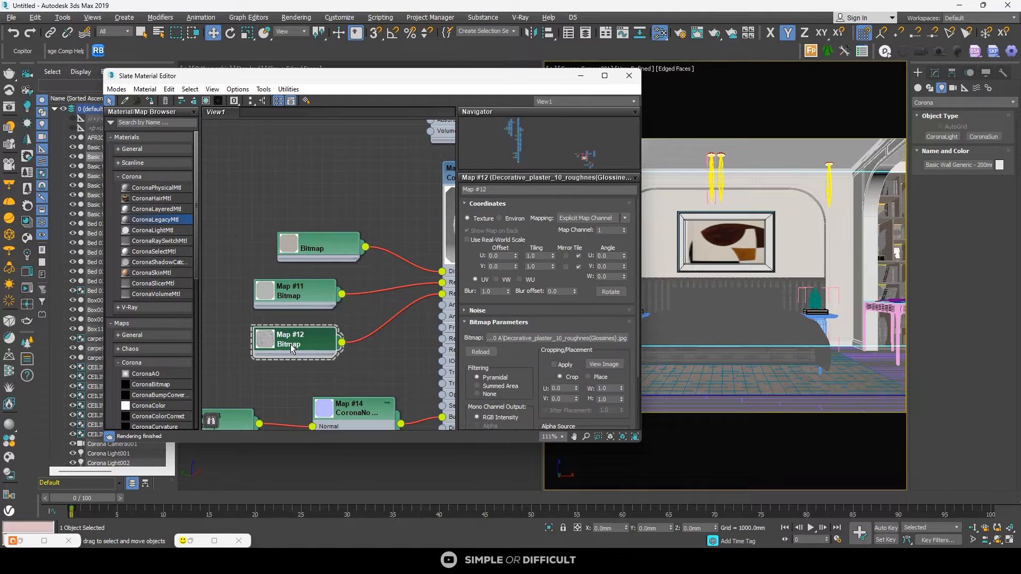
left_click(207, 101)
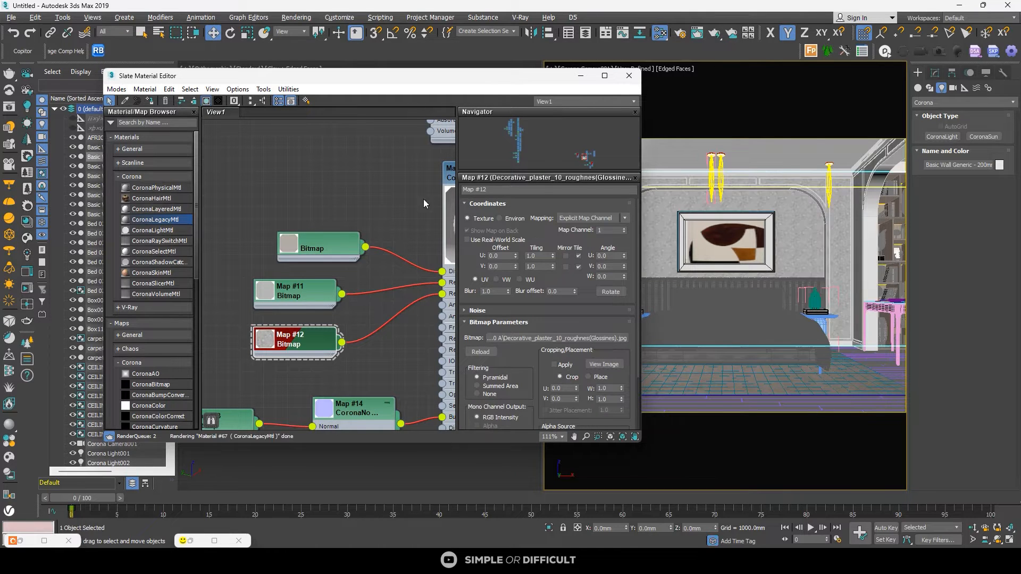
Step: Turn on 2D Pan Zoom Mode in the camera viewport and inspect the plaster pattern on the wall
left_click_drag(532, 75, 364, 68)
left_click(554, 68)
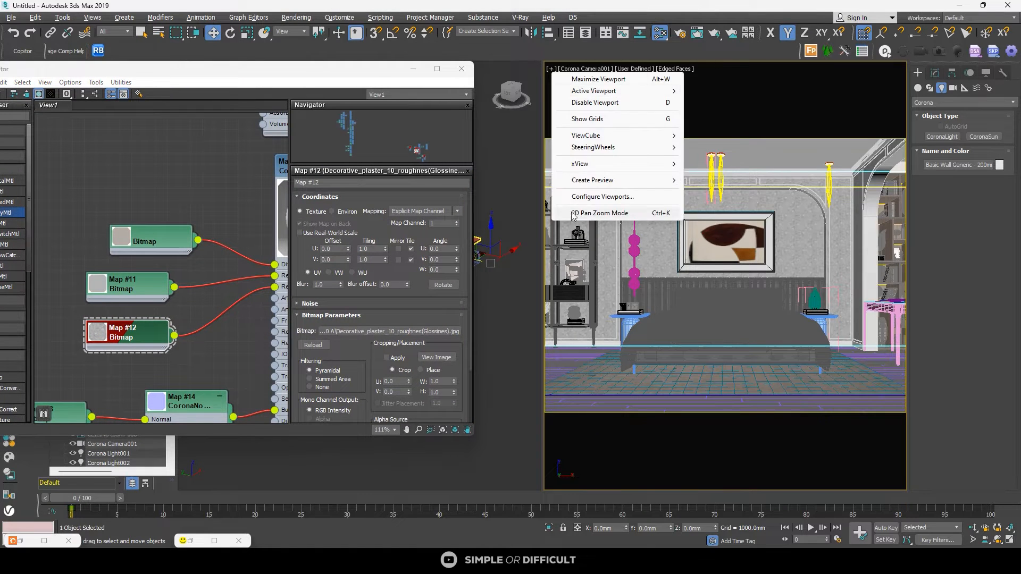
left_click(593, 215)
scroll(613, 261, "up", 3)
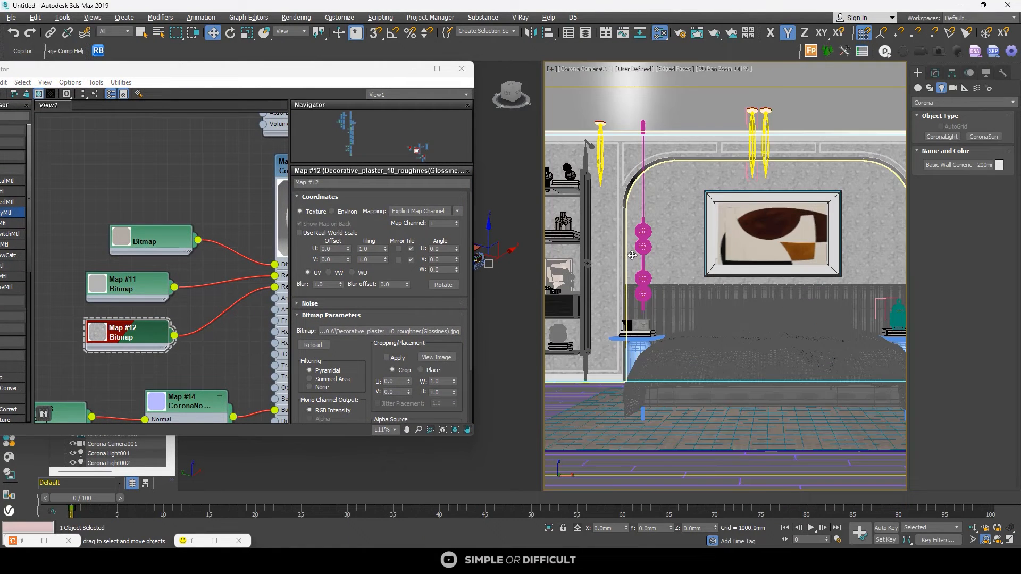
scroll(635, 252, "up", 10)
scroll(637, 215, "down", 7)
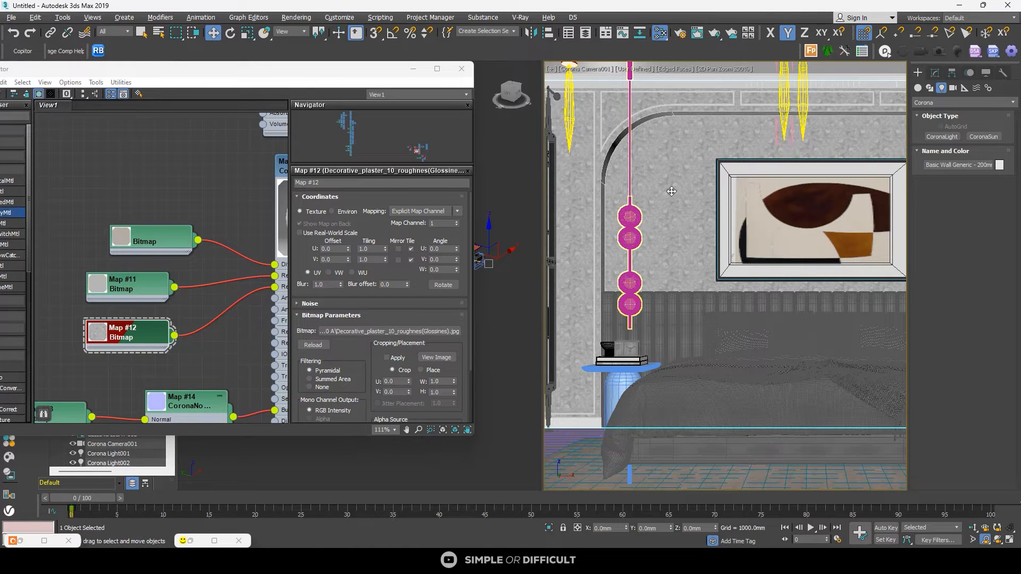
scroll(672, 191, "down", 3)
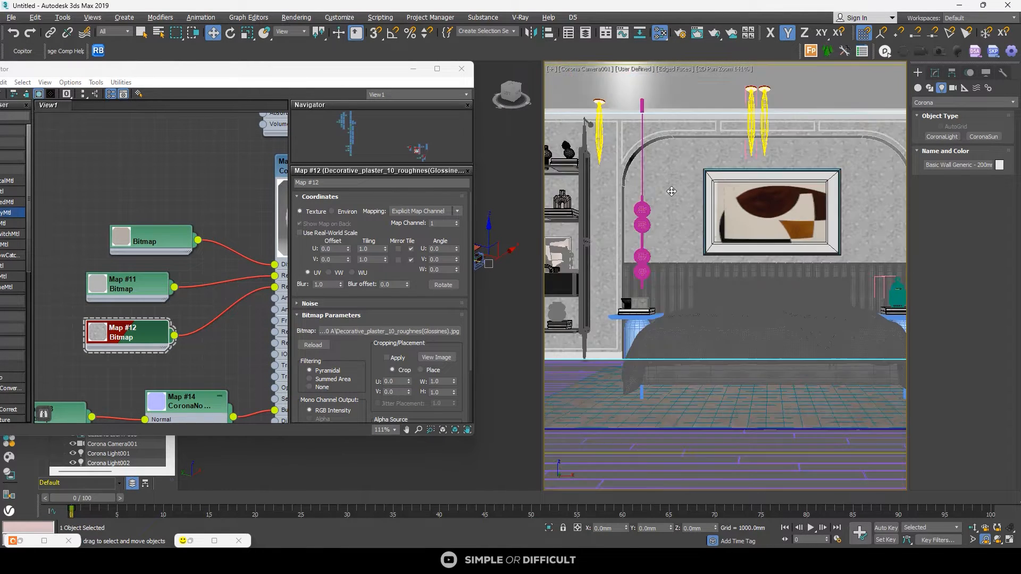
Step: Add a UVW Map modifier with Box mapping to the selected wall and check the plaster in the camera viewport
scroll(672, 192, "up", 5)
left_click(936, 73)
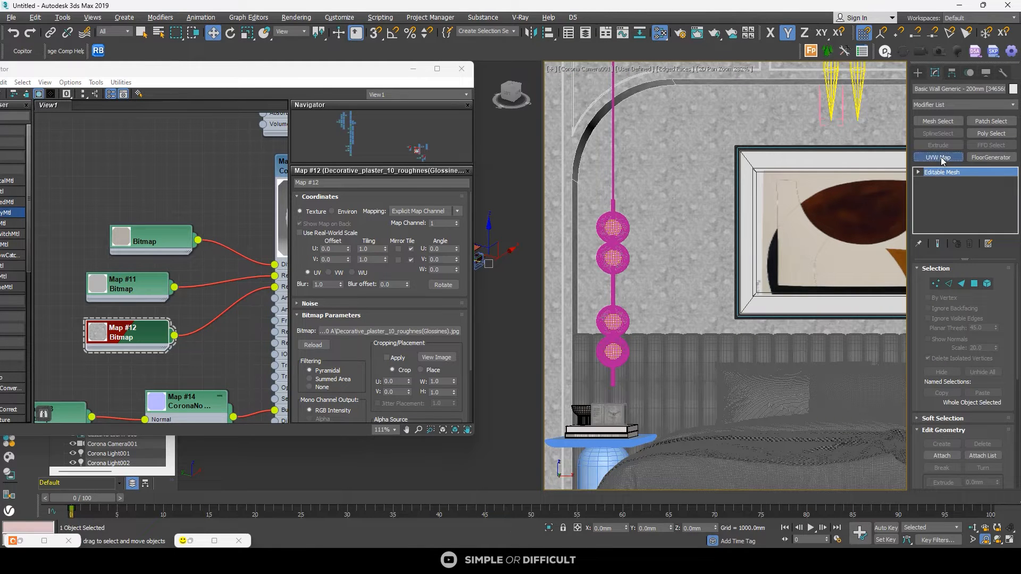
left_click(939, 158)
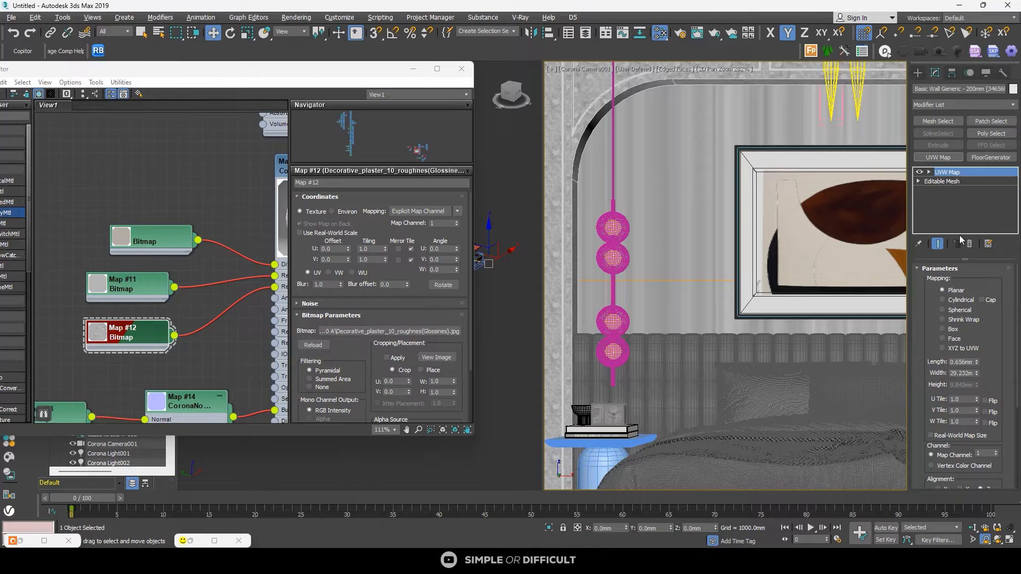
left_click(943, 330)
scroll(694, 212, "up", 2)
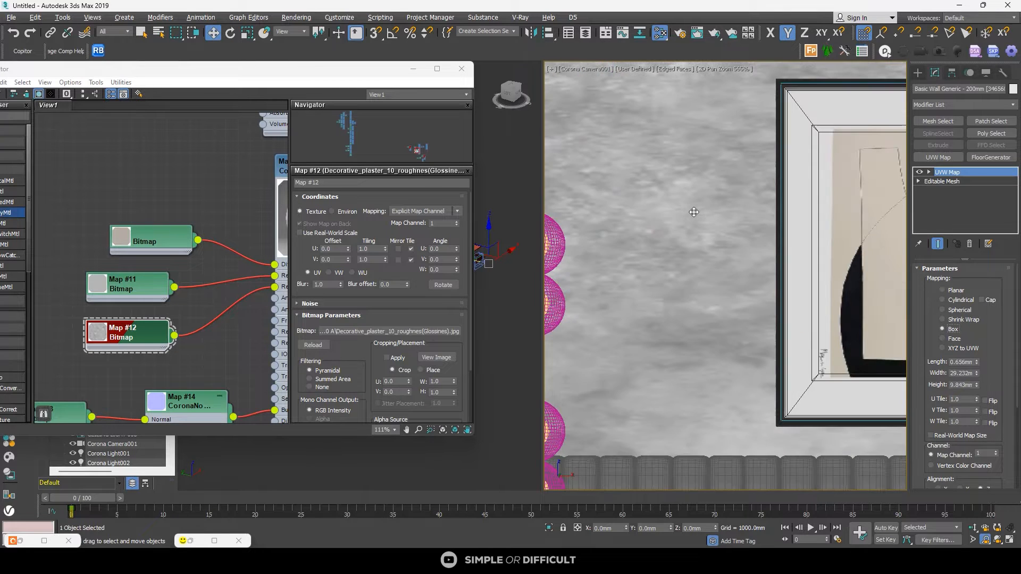
scroll(694, 212, "down", 4)
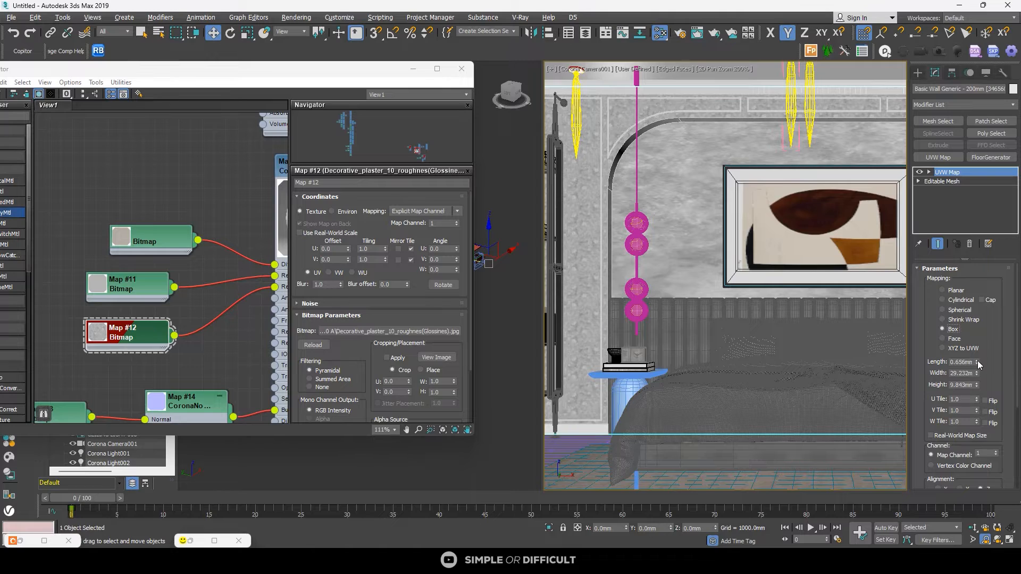
Step: Try reducing the wall's UVW Map length to about 0.396 mm while checking the plaster pattern
left_click_drag(977, 364, 978, 369)
scroll(734, 243, "down", 2)
scroll(734, 243, "up", 1)
scroll(689, 230, "up", 2)
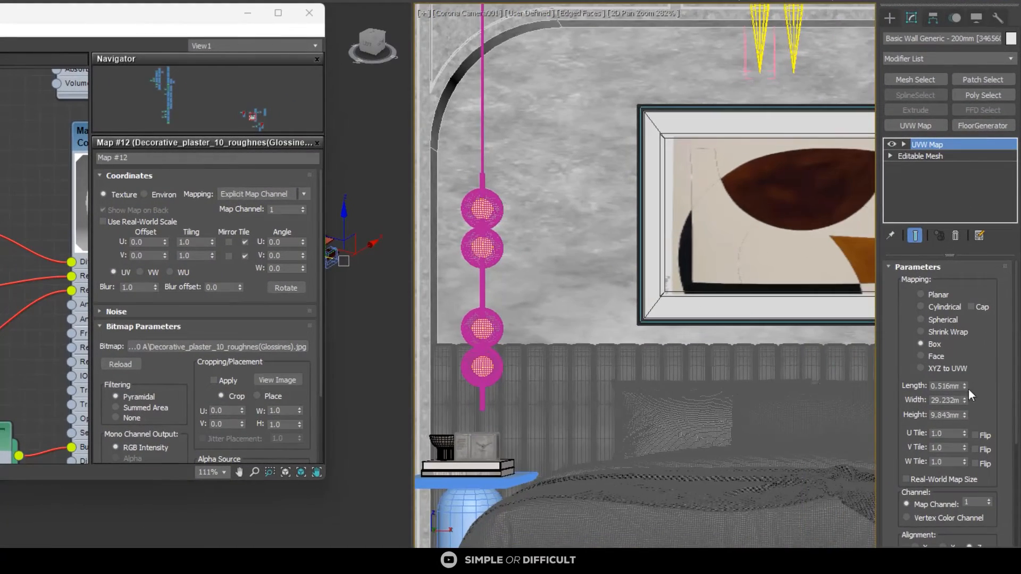
left_click_drag(964, 386, 965, 397)
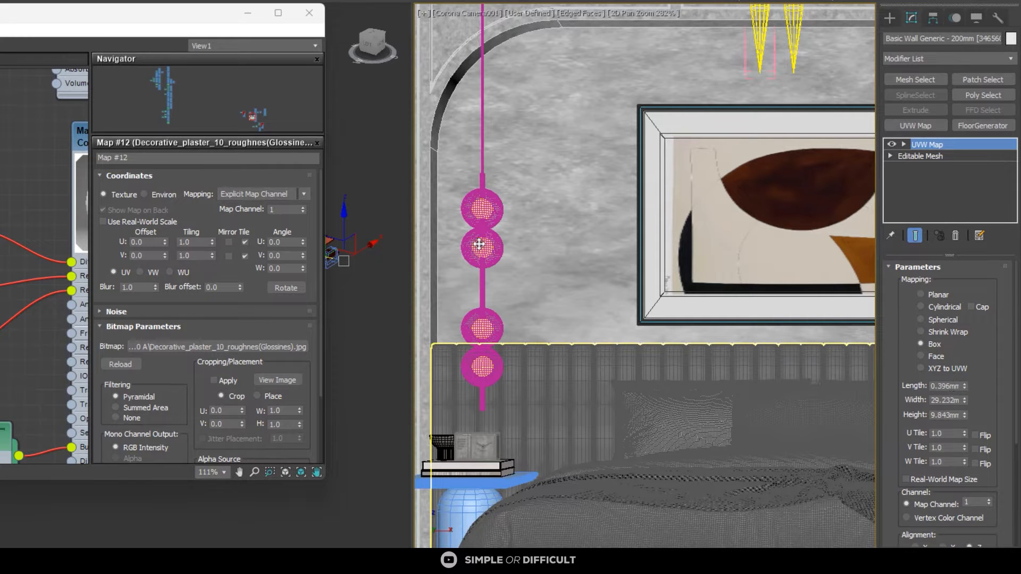
Step: Minimize the material editor and isolate the selected wall in the viewports
left_click(248, 12)
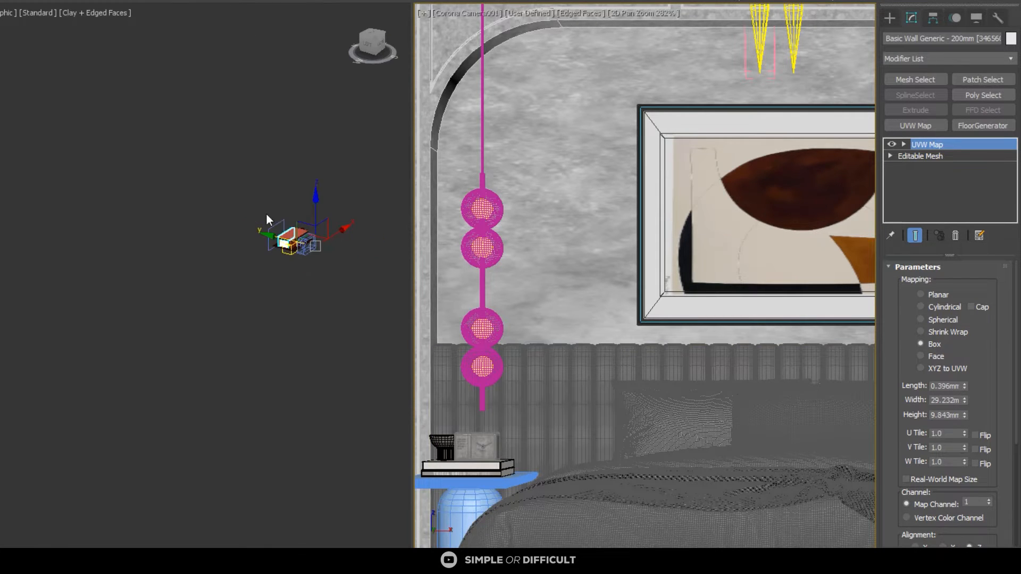
scroll(271, 222, "up", 5)
scroll(277, 225, "down", 3)
scroll(277, 258, "up", 7)
middle_click_drag(263, 258, 185, 248)
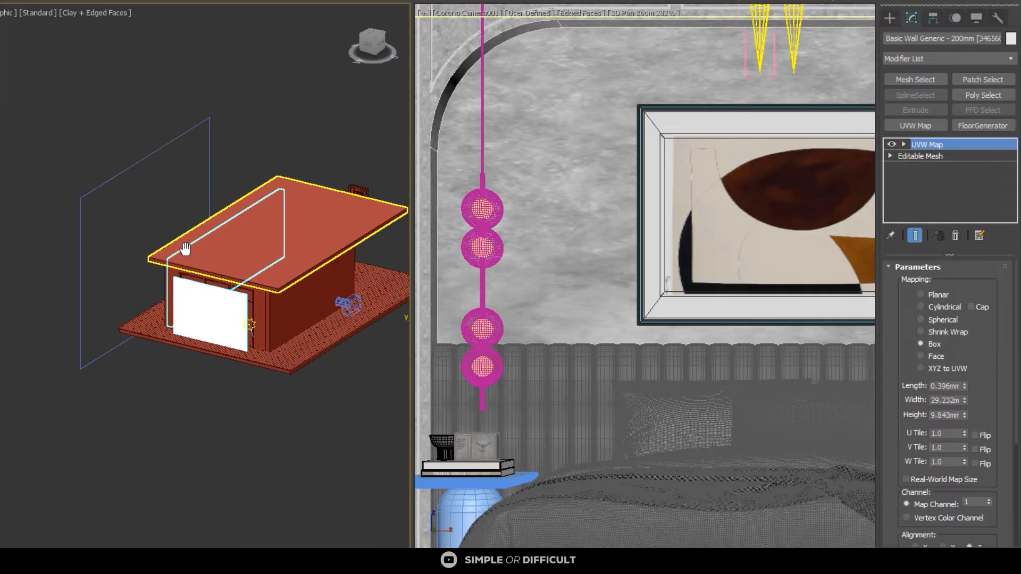
scroll(185, 248, "down", 5)
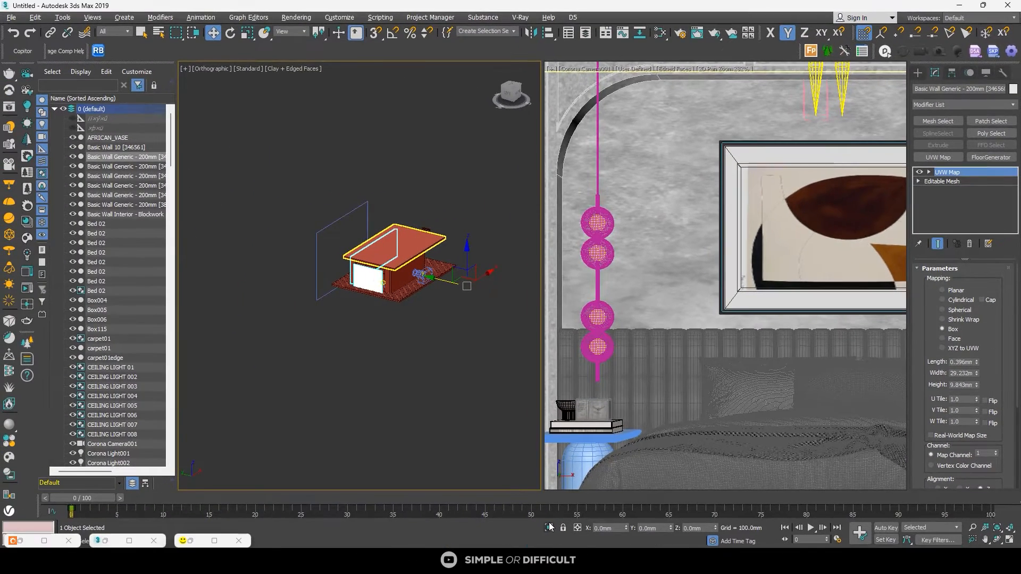
left_click(549, 527)
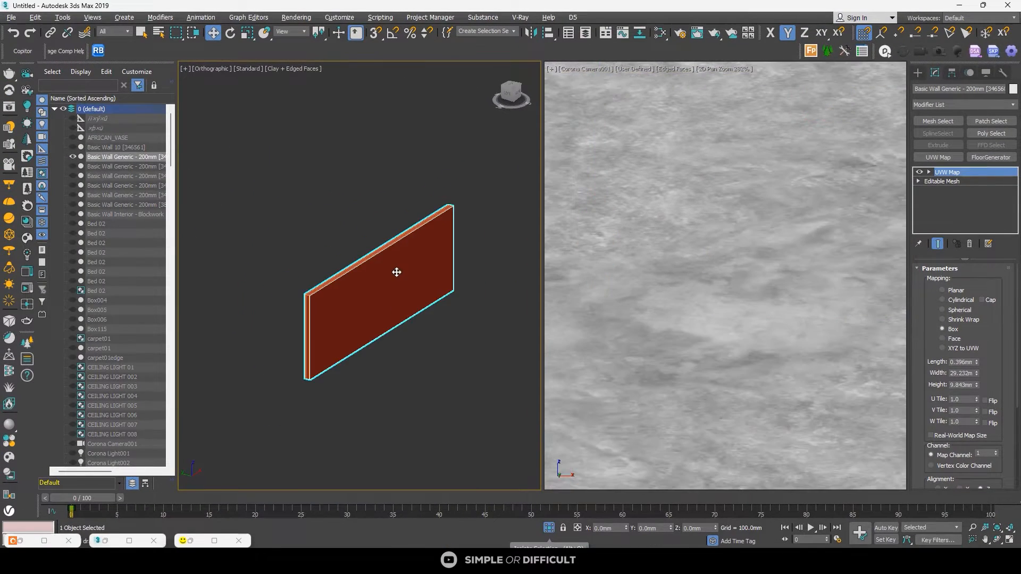
Step: Switch the orthographic viewport from Clay to Default Shading and check the plaster texture on the isolated wall
left_click(312, 70)
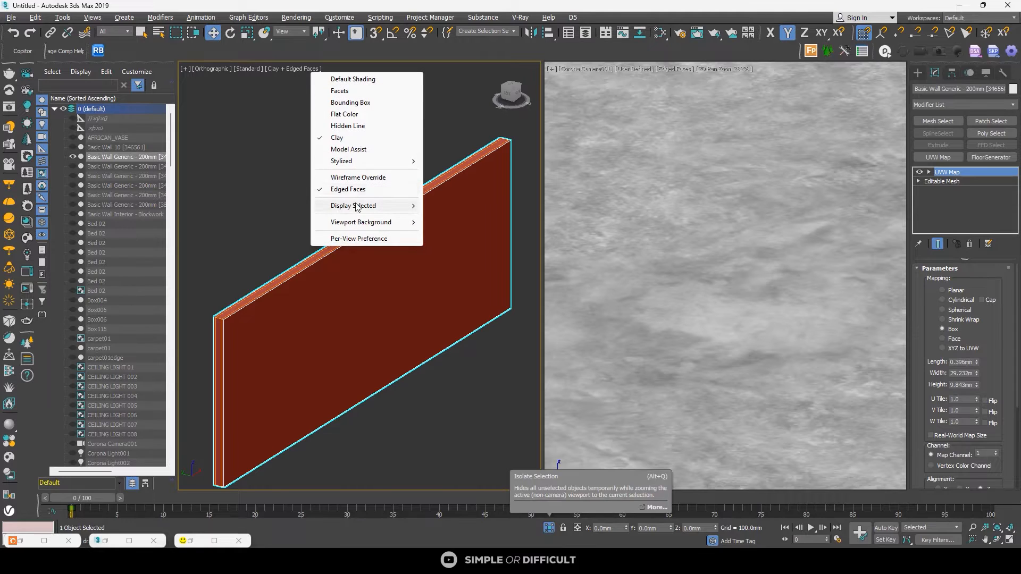
mouse_move(356, 206)
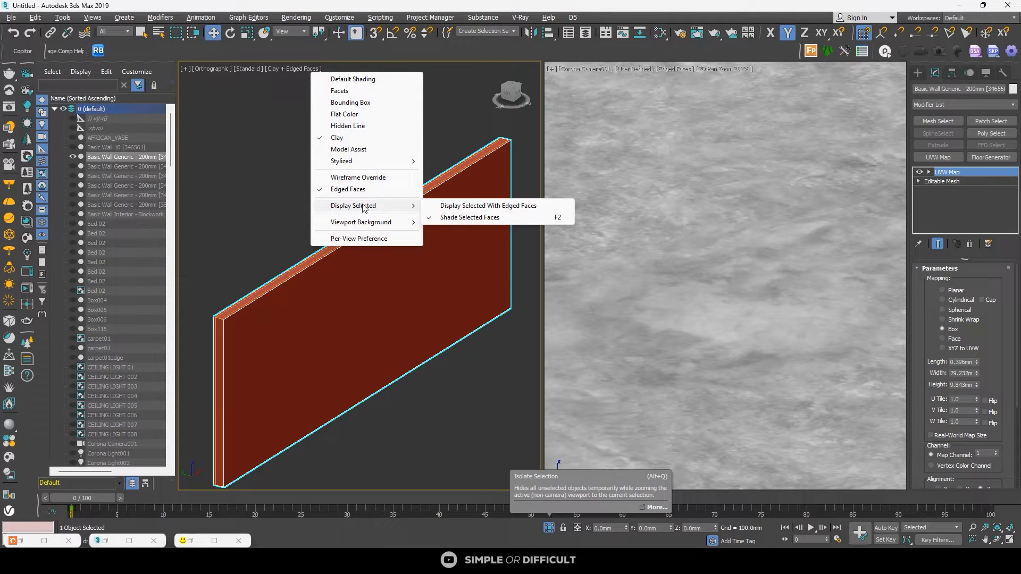
left_click(345, 79)
scroll(350, 131, "down", 3)
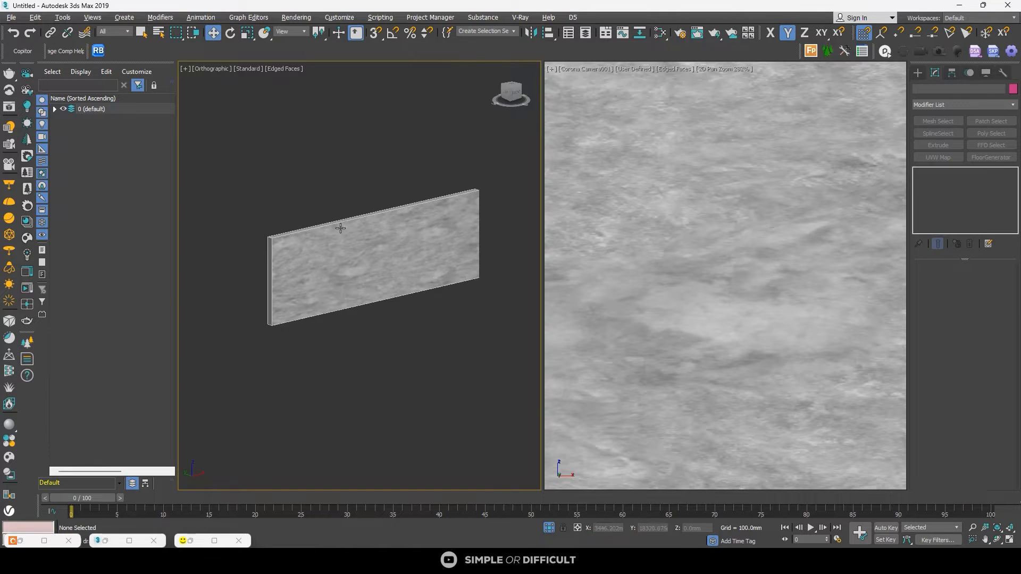
left_click(340, 227)
scroll(342, 221, "up", 3)
scroll(344, 214, "down", 5)
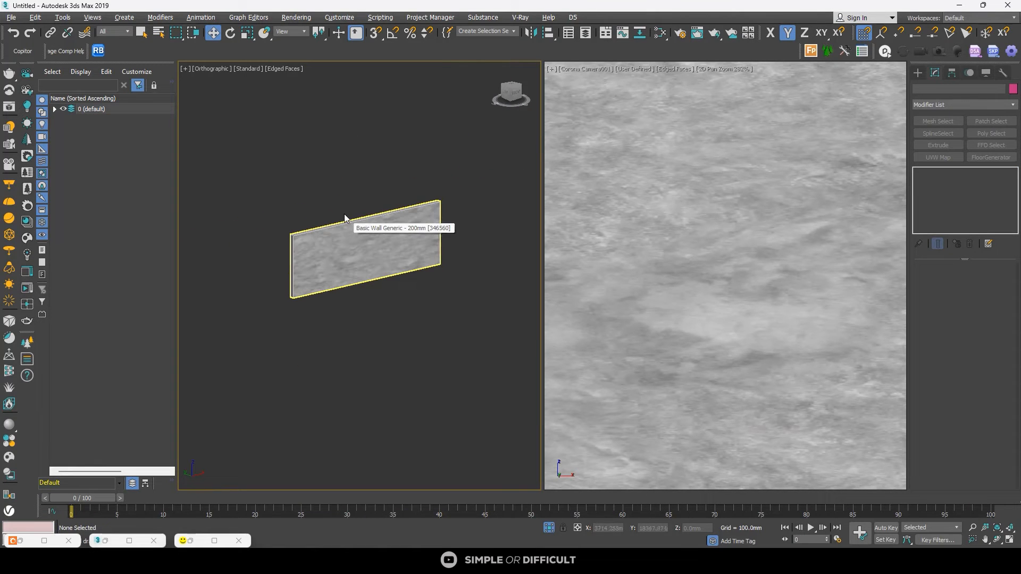
Step: Save the scene in the scenes folder as BEDROOM TUTORIAL in 3ds Max format
left_click(12, 18)
left_click(227, 159)
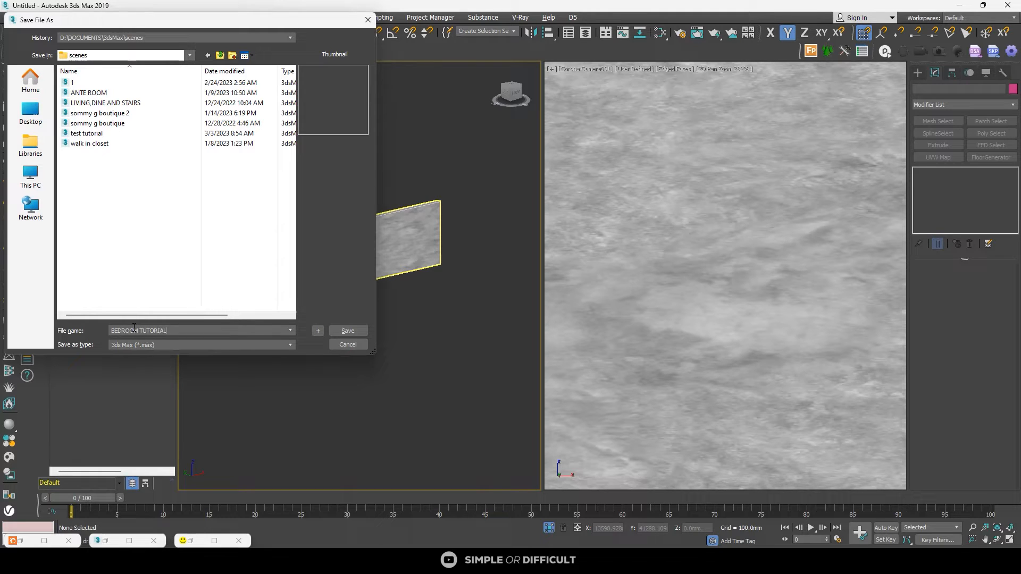
left_click(346, 330)
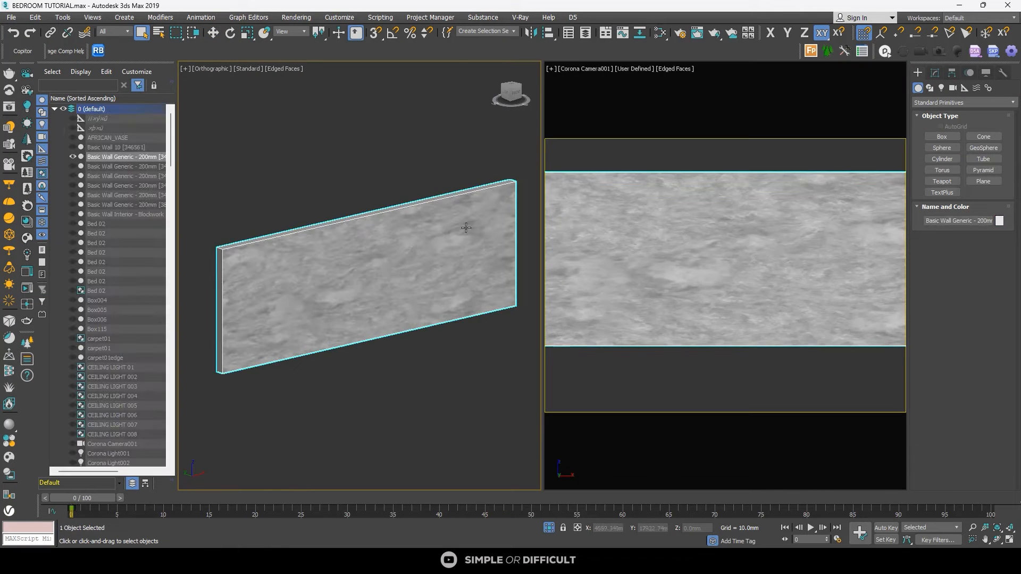
Step: Reselect the isolated wall with its UVW Map parameters shown and examine the plaster texture up close for stretching
left_click(935, 73)
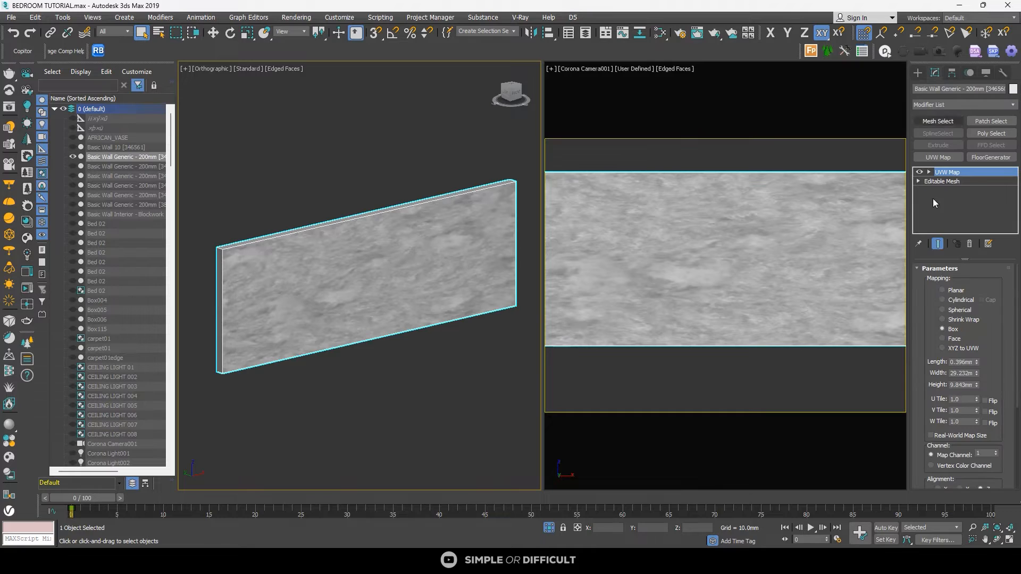
left_click(483, 376)
left_click(606, 299)
left_click(431, 343)
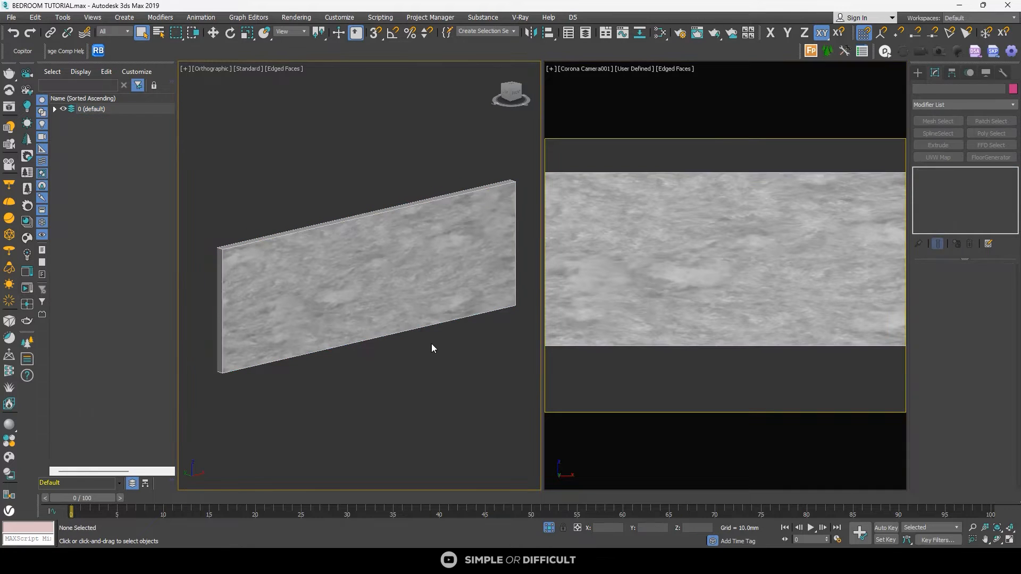
left_click(425, 314)
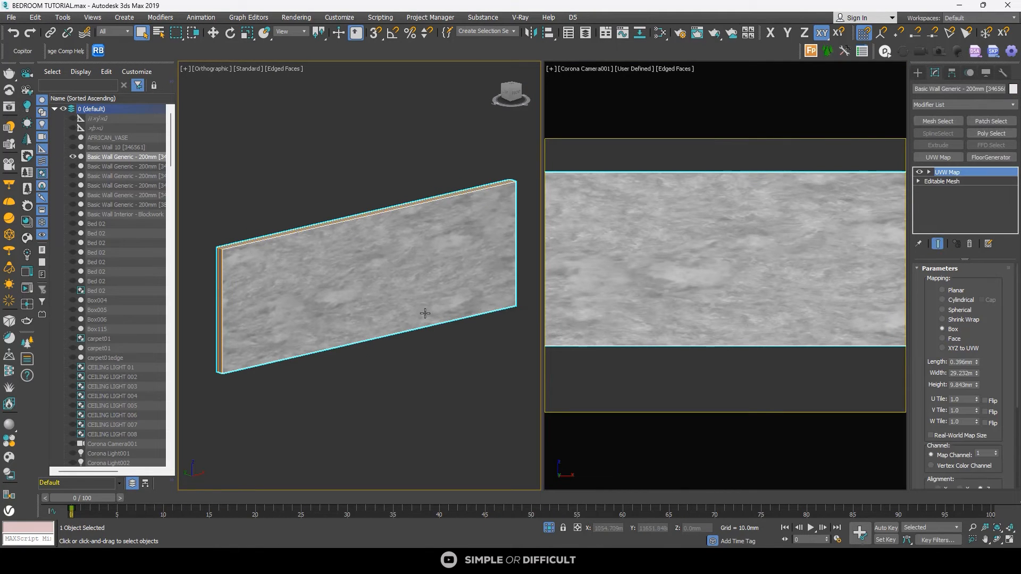
scroll(425, 314, "down", 2)
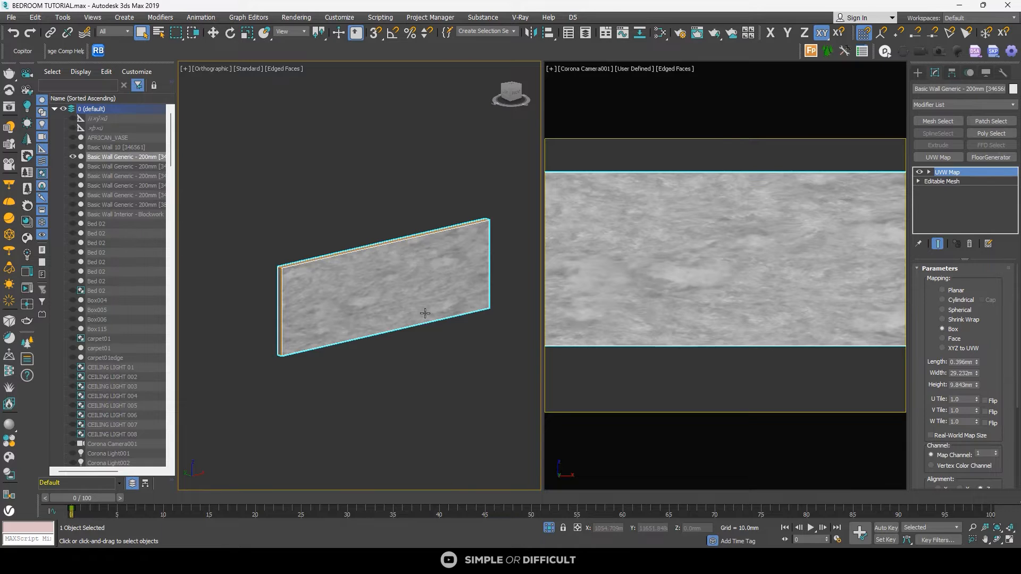
scroll(395, 281, "up", 4)
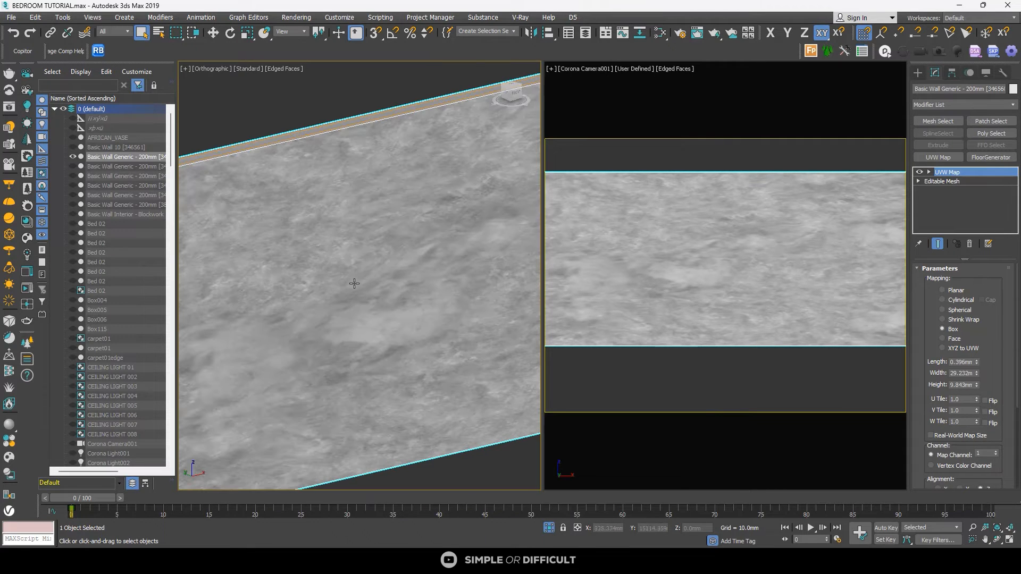
scroll(331, 198, "up", 2)
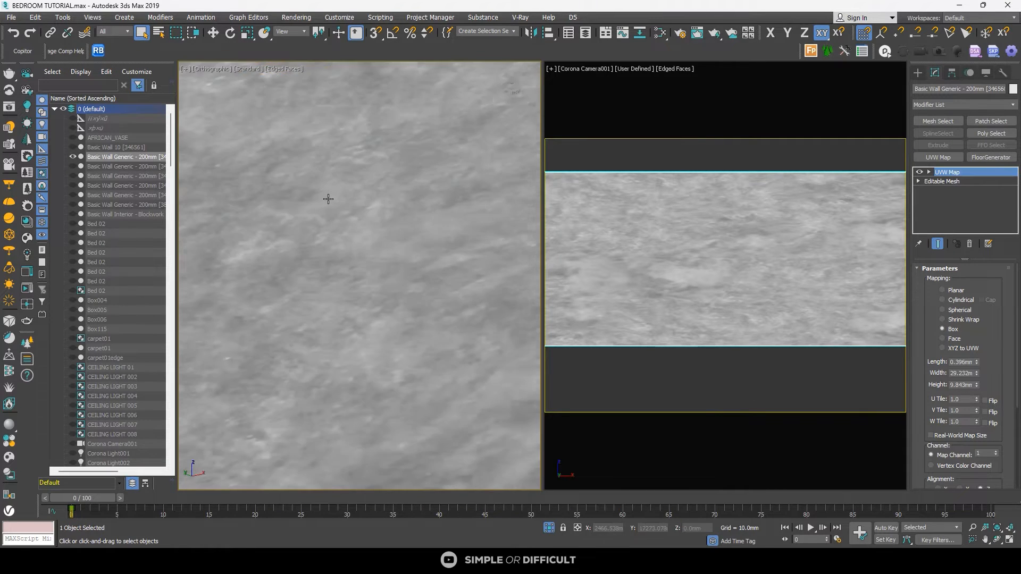
scroll(331, 198, "down", 5)
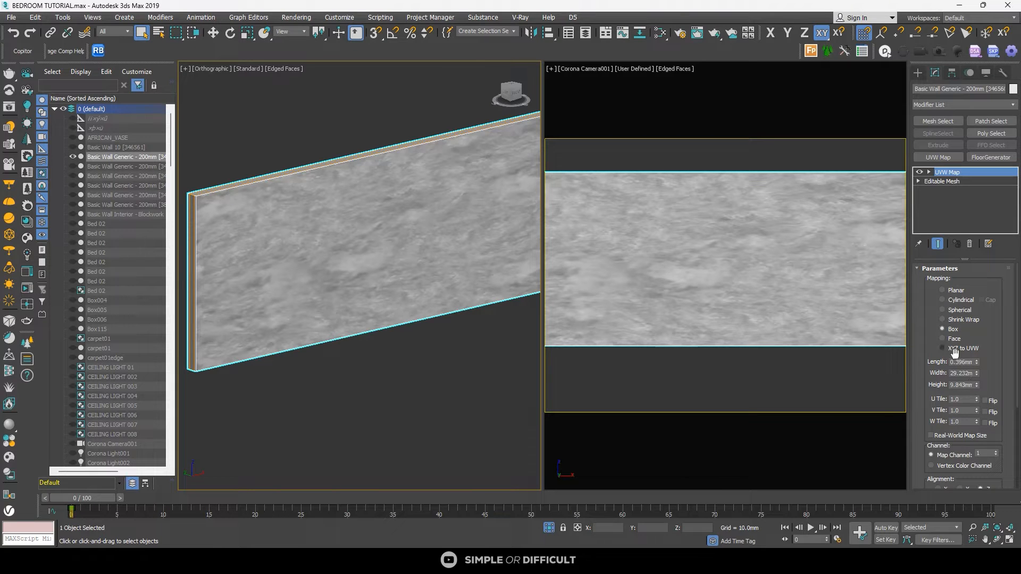
Step: Set the wall's UVW Map length, width and height to 5 mm each
left_click_drag(977, 362, 978, 380)
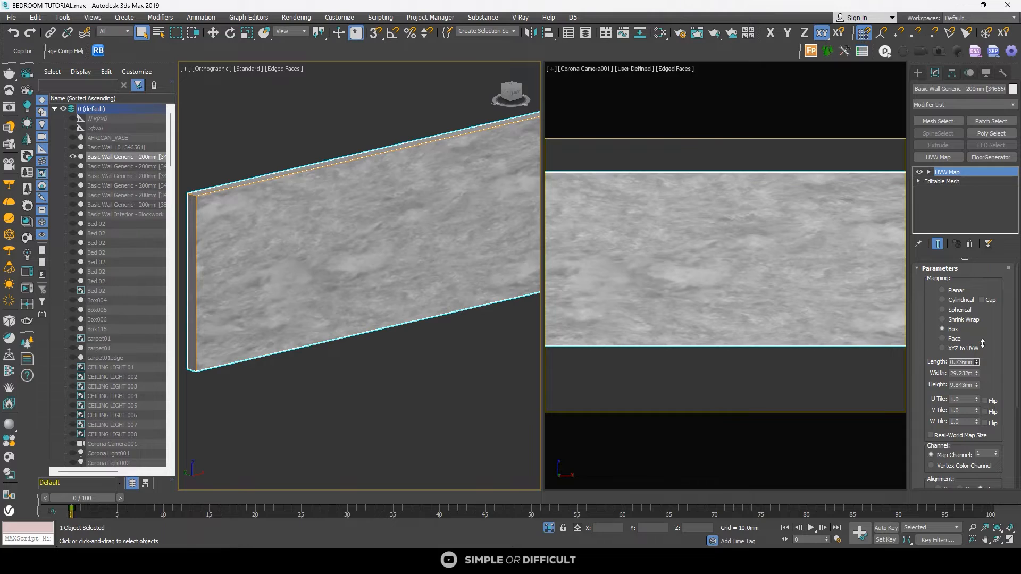
double_click(963, 362)
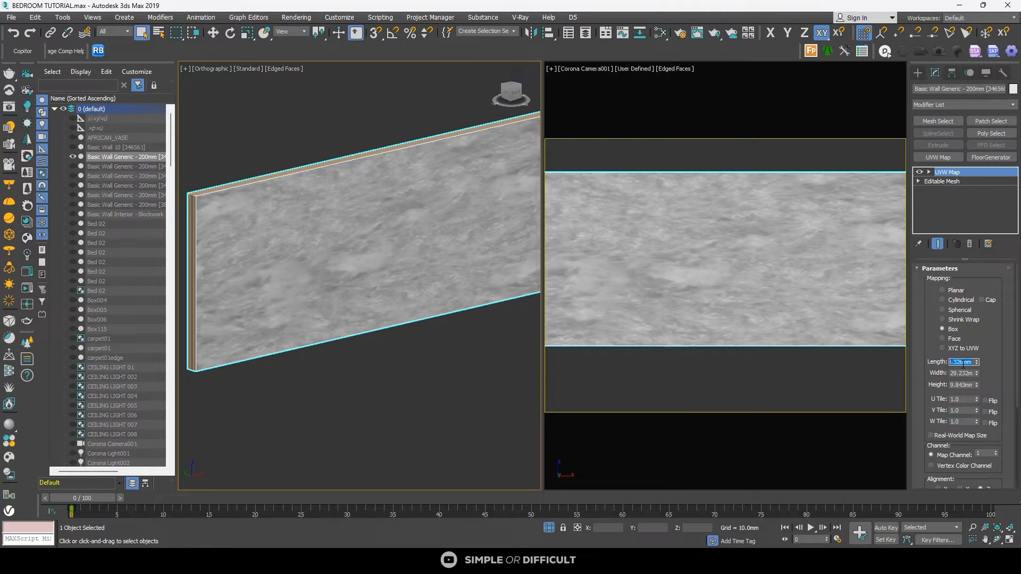
type("5")
key("Return")
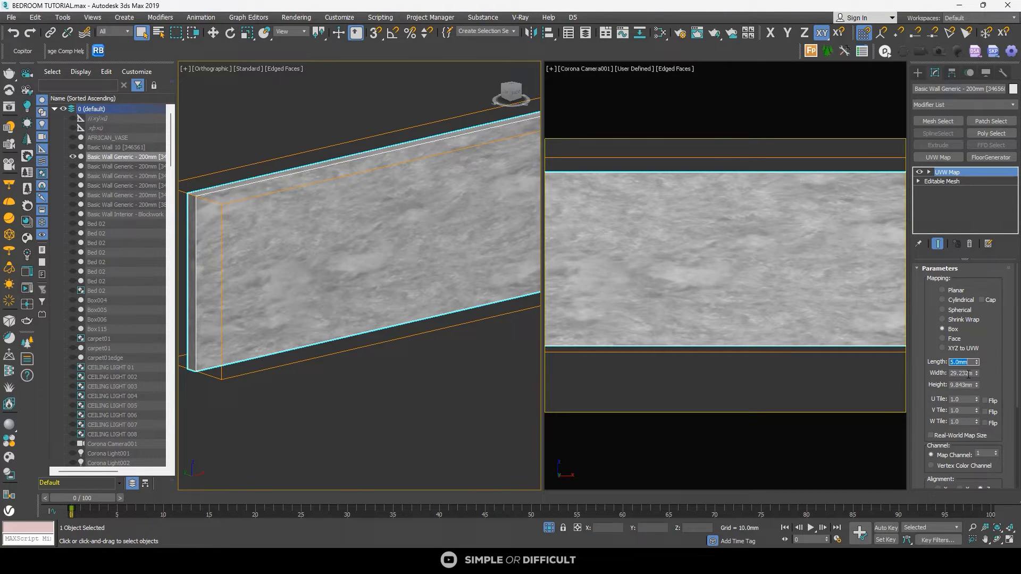
double_click(963, 374)
type("5")
key("Return")
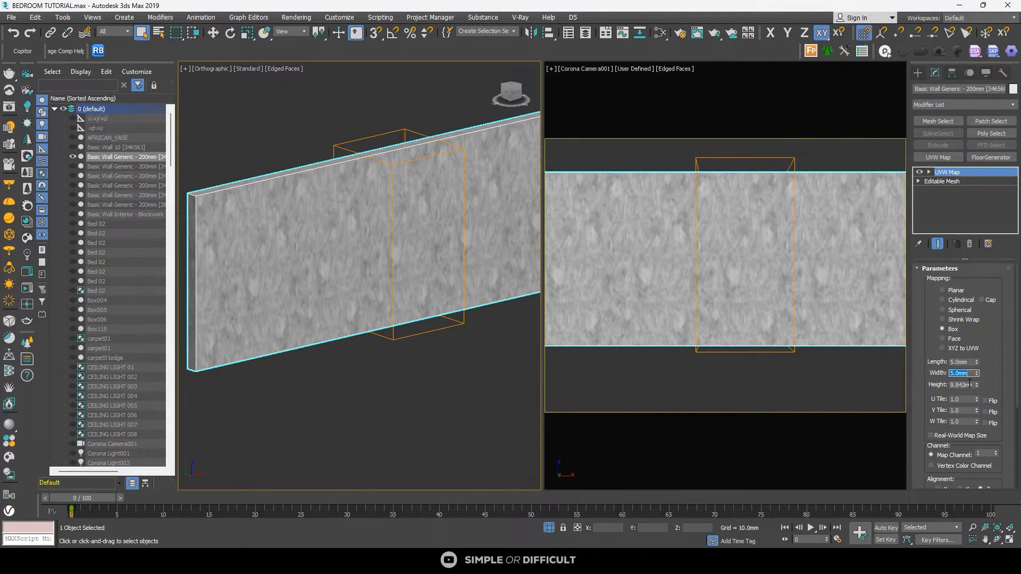
double_click(970, 384)
type("5")
key("Return")
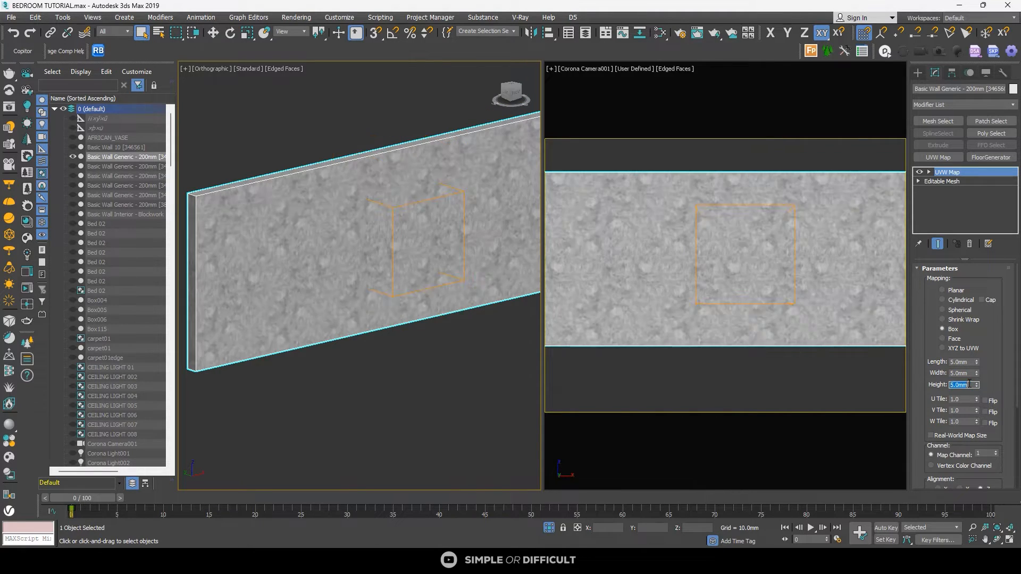
Step: Set the wall's UVW Map length, width and height to 10 mm each, deselect the wall and end its isolation
scroll(358, 244, "up", 6)
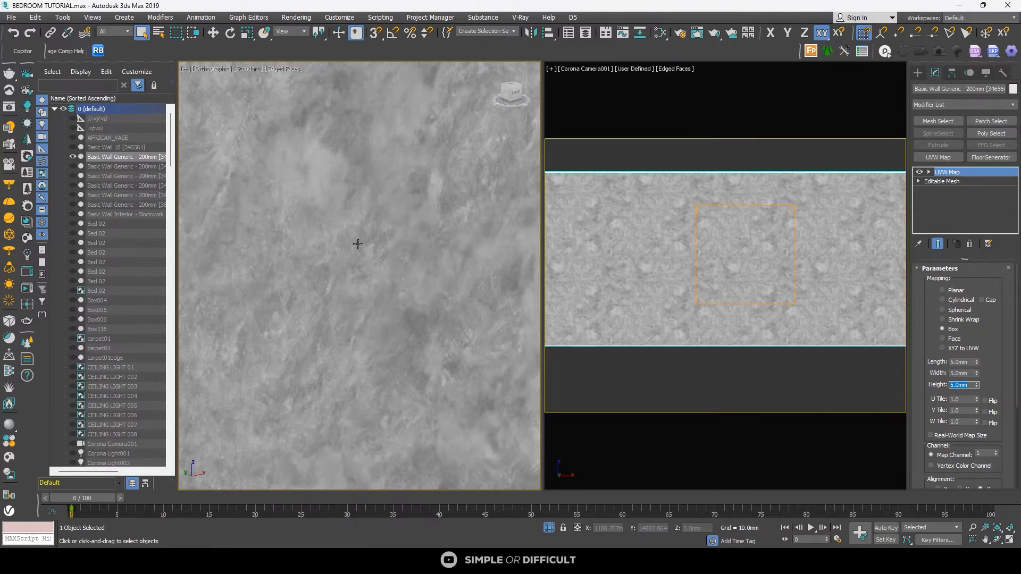
scroll(372, 255, "down", 2)
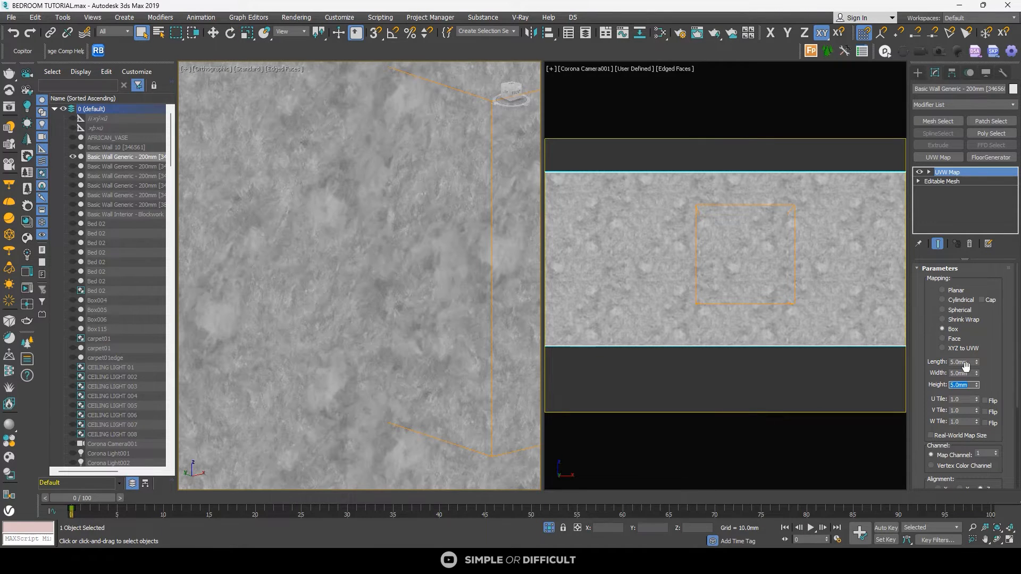
left_click_drag(977, 373, 986, 351)
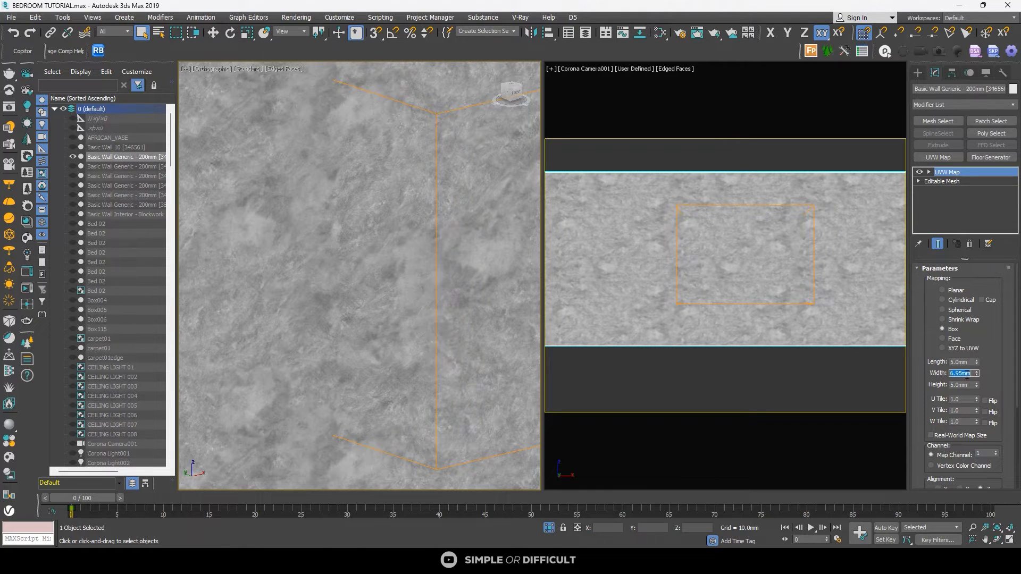
key("Return")
double_click(960, 362)
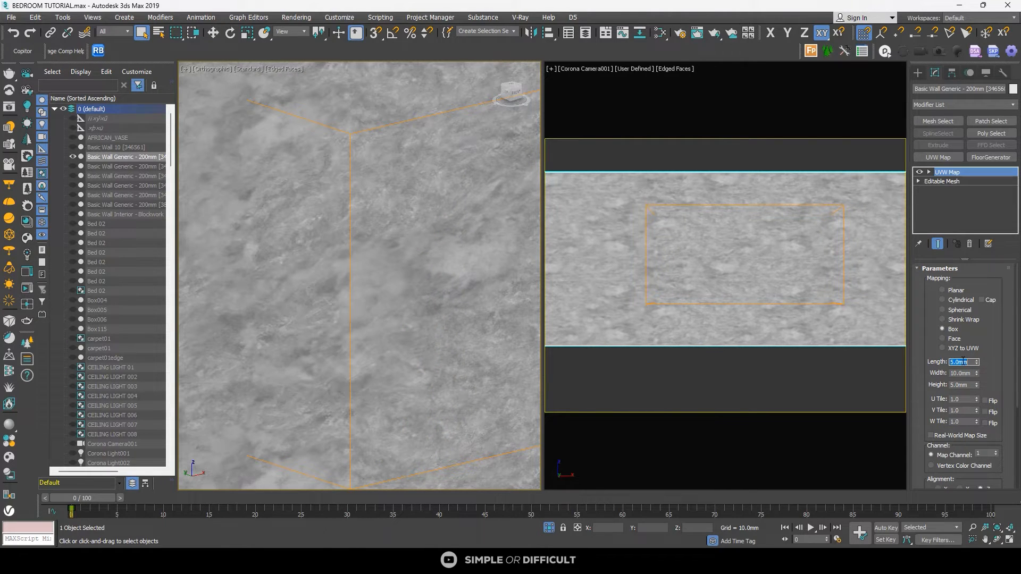
type("10")
key("Return")
double_click(960, 384)
type("10")
key("Return")
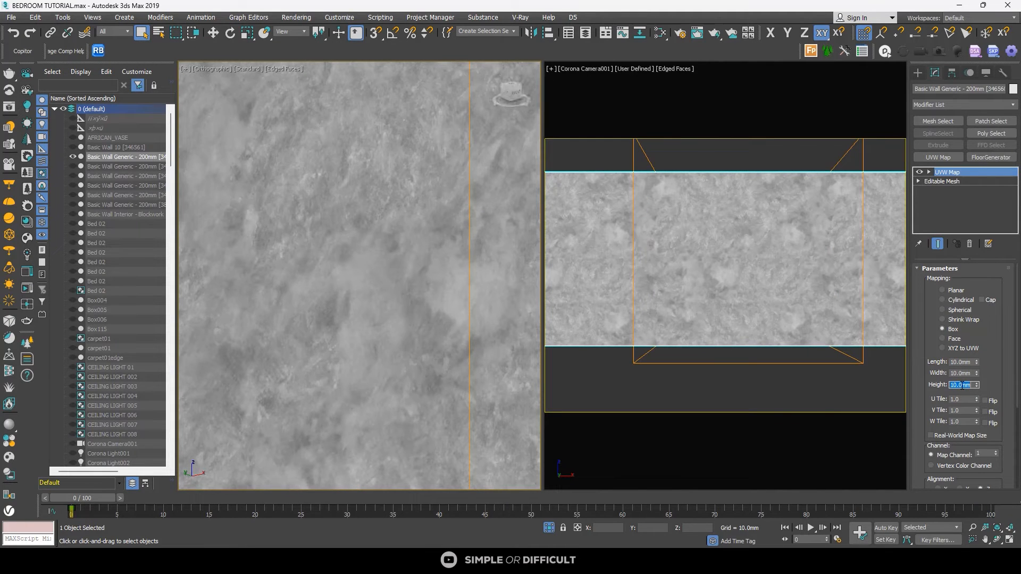
left_click(822, 408)
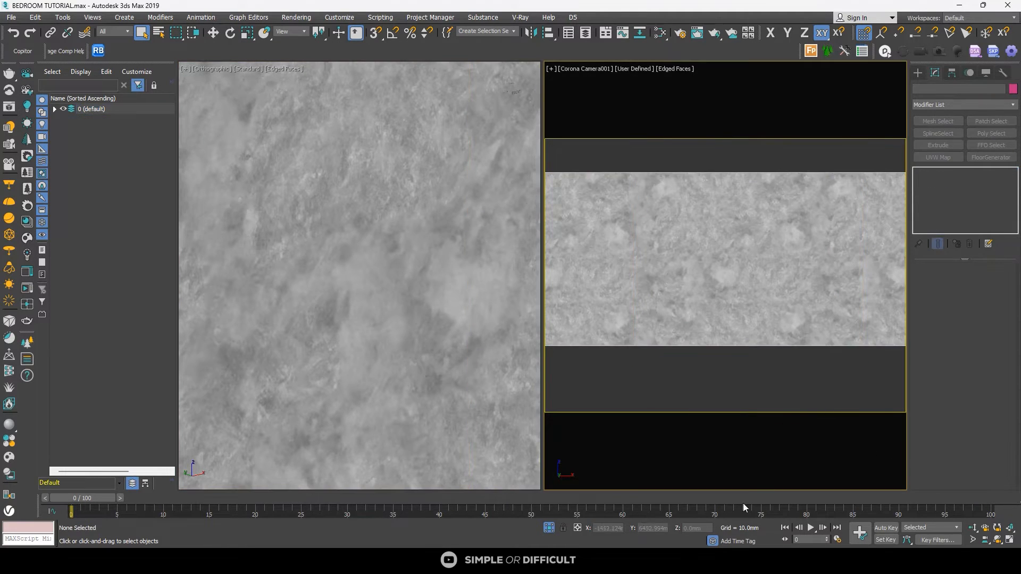
left_click(549, 528)
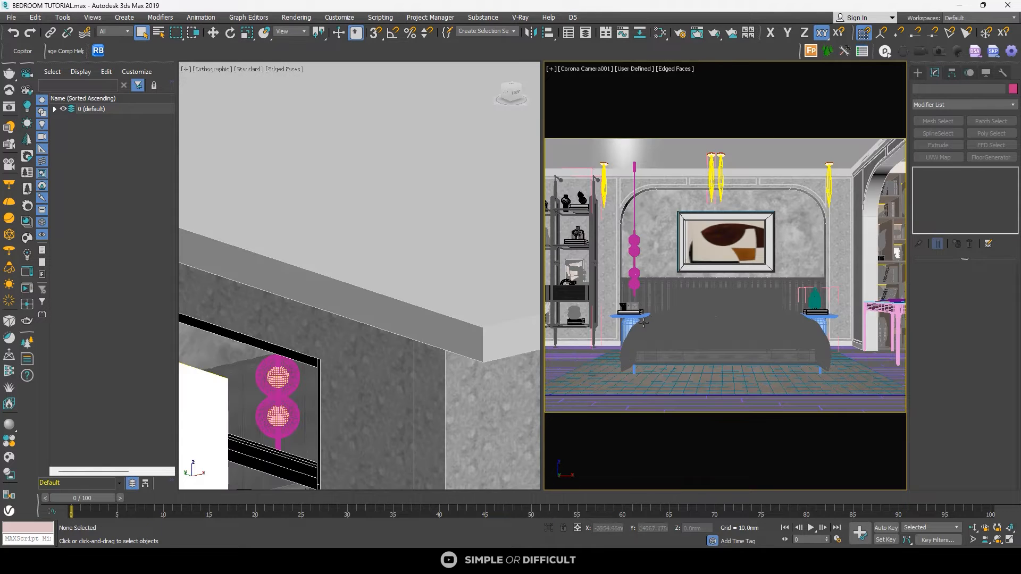
Step: Copy the UVW Map modifier from the already mapped wall and paste it onto the wall with the arched niche behind the bed
left_click(608, 238)
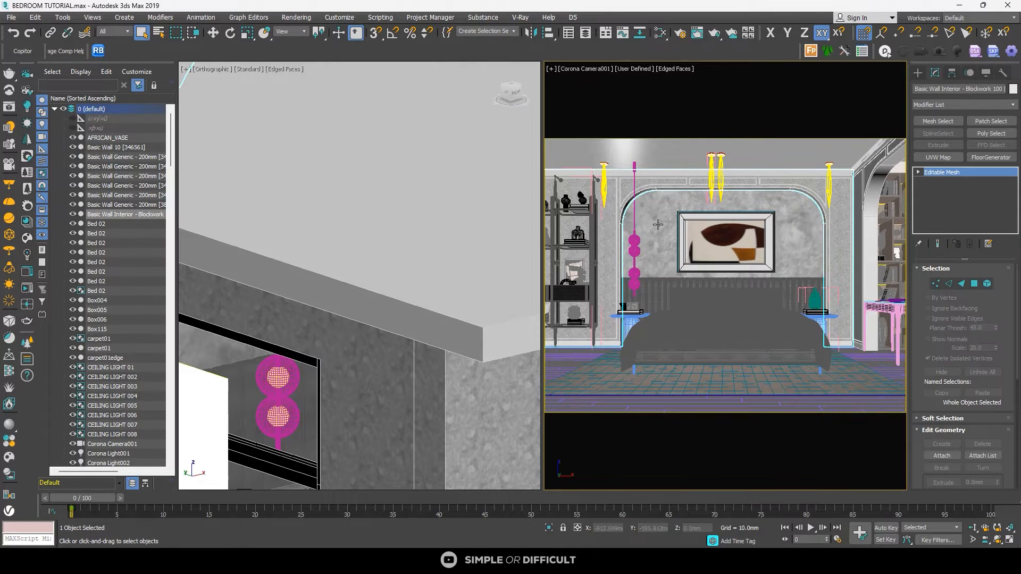
right_click(975, 180)
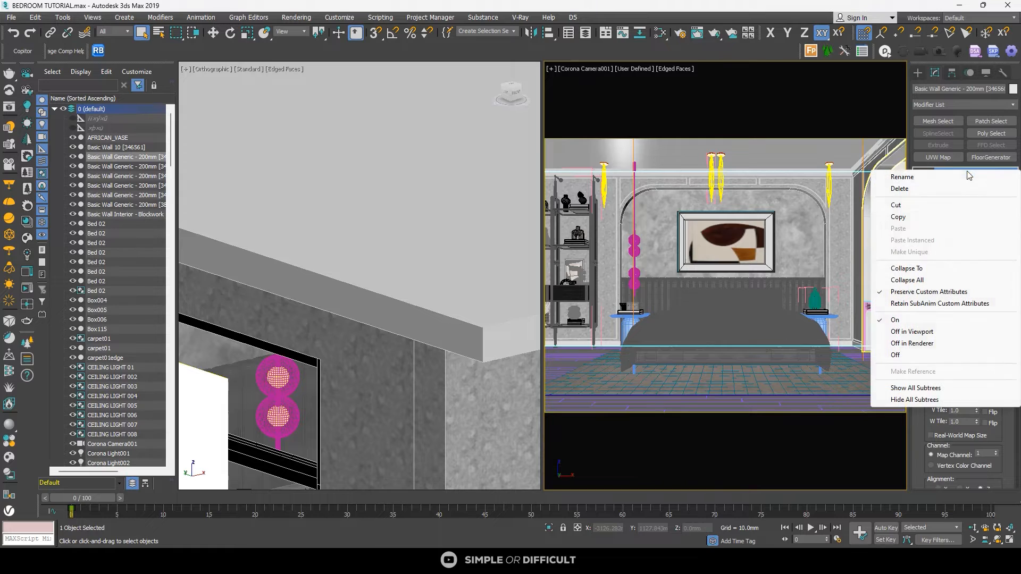
left_click(898, 218)
left_click(843, 207)
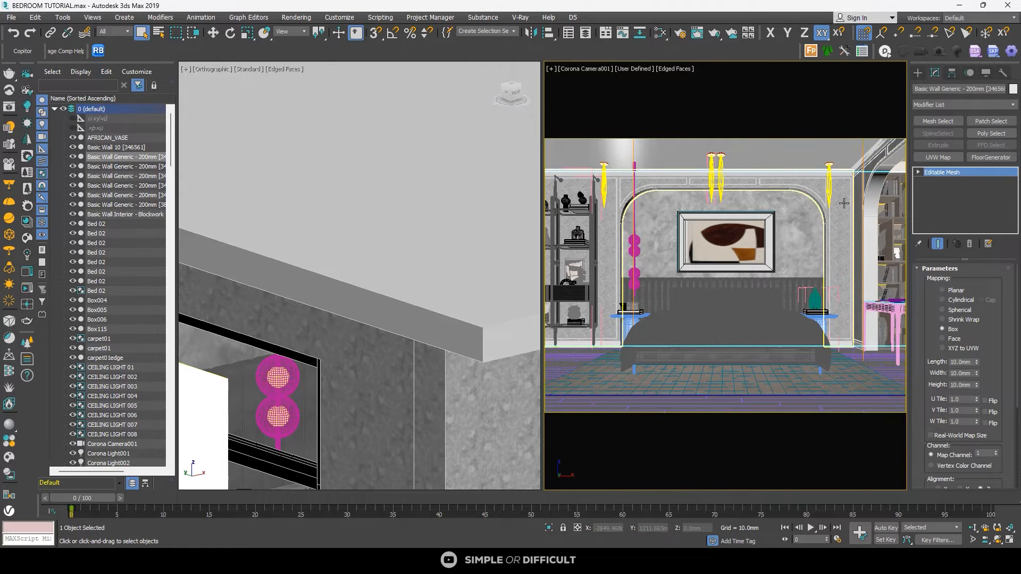
right_click(942, 193)
left_click(947, 198)
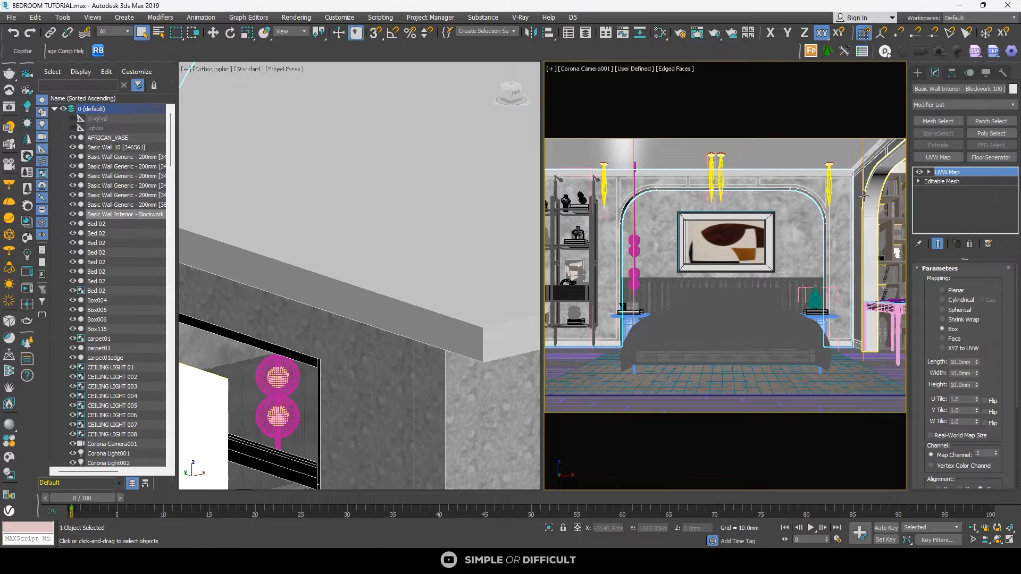
Step: Paste the copied UVW Map modifier onto the arched wall beside the bookshelf
left_click(871, 169)
right_click(965, 204)
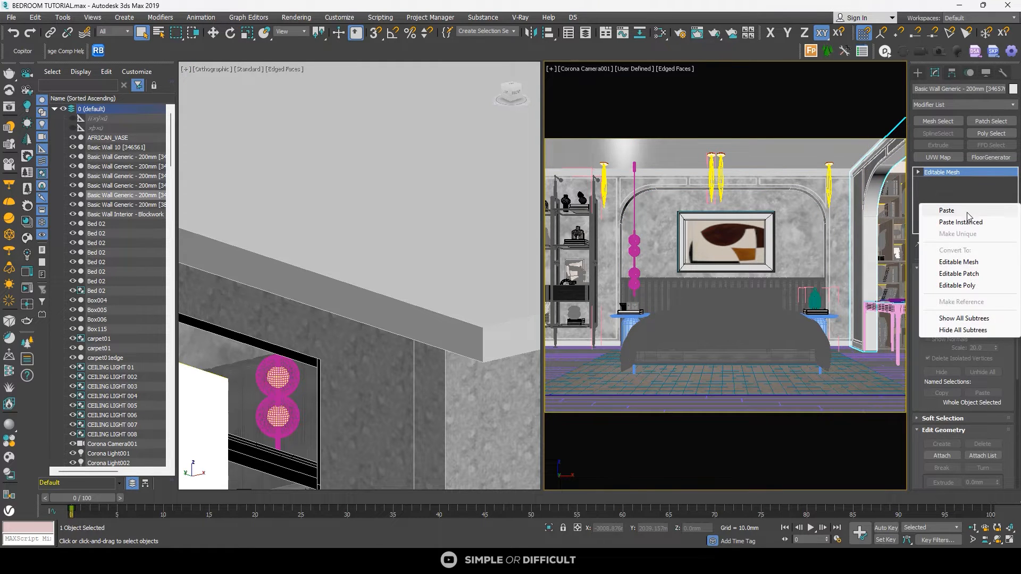
left_click(966, 212)
Step: Paste the copied UVW Map modifier onto the long exterior side wall and the adjoining wall with the window opening
scroll(261, 303, "down", 5)
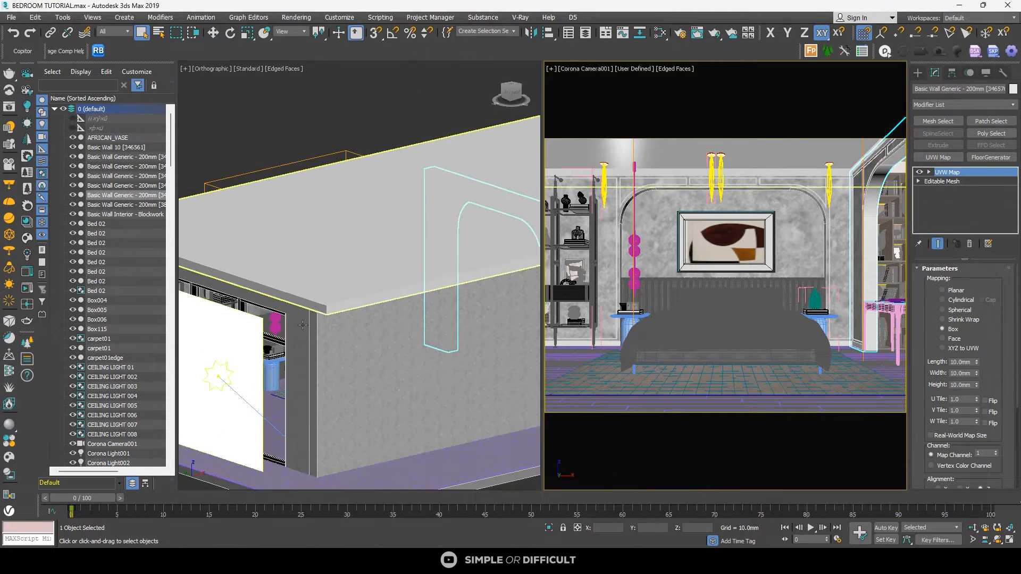
scroll(289, 338, "up", 4)
left_click(303, 334)
left_click(822, 273, "ctrl")
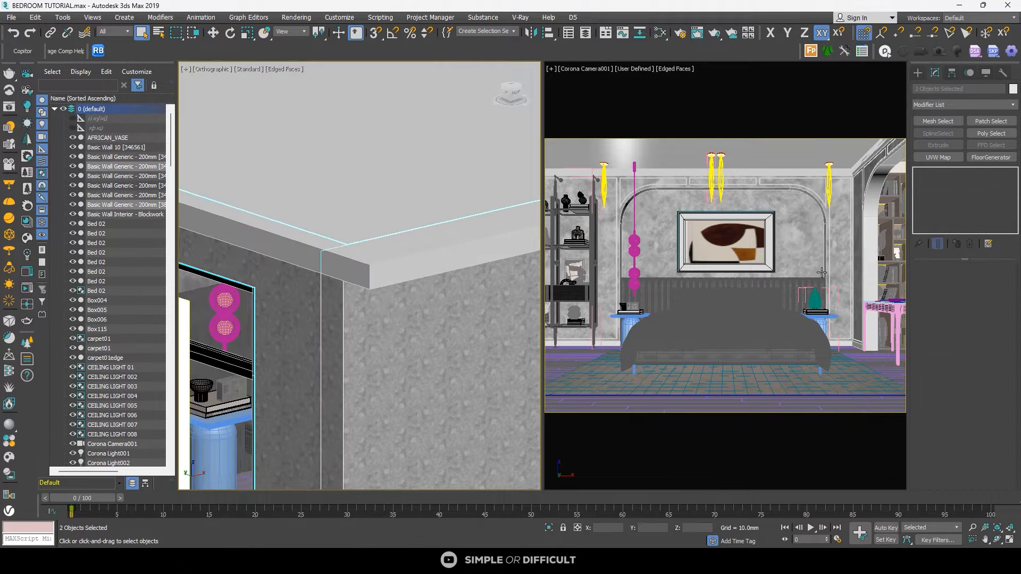
left_click(517, 320)
right_click(952, 206)
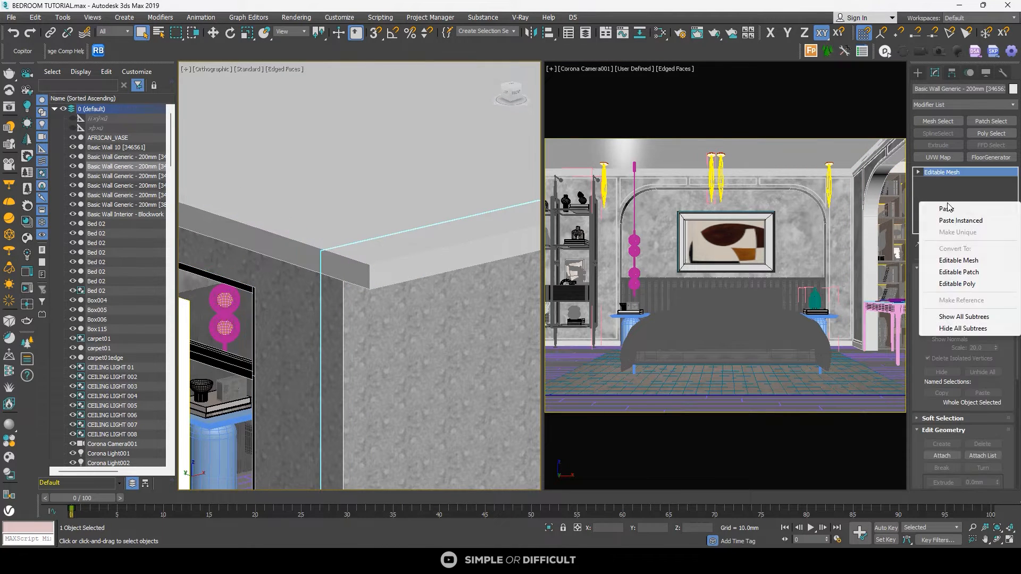
left_click(952, 212)
left_click(307, 333)
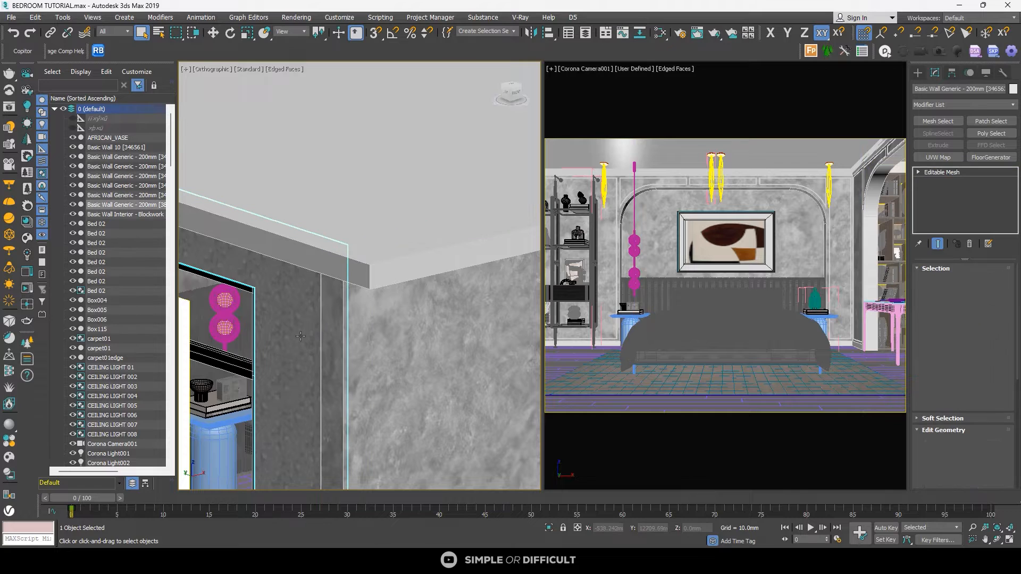
right_click(934, 205)
left_click(952, 212)
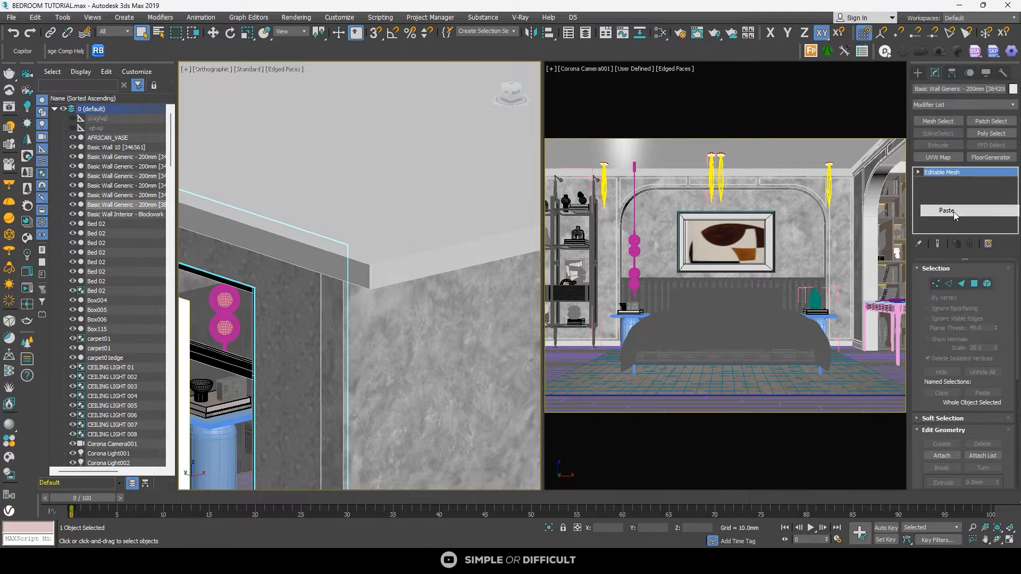
Step: Paste the copied UVW Map modifier onto the two unmapped walls meeting at the building's other exterior corner
scroll(317, 339, "down", 8)
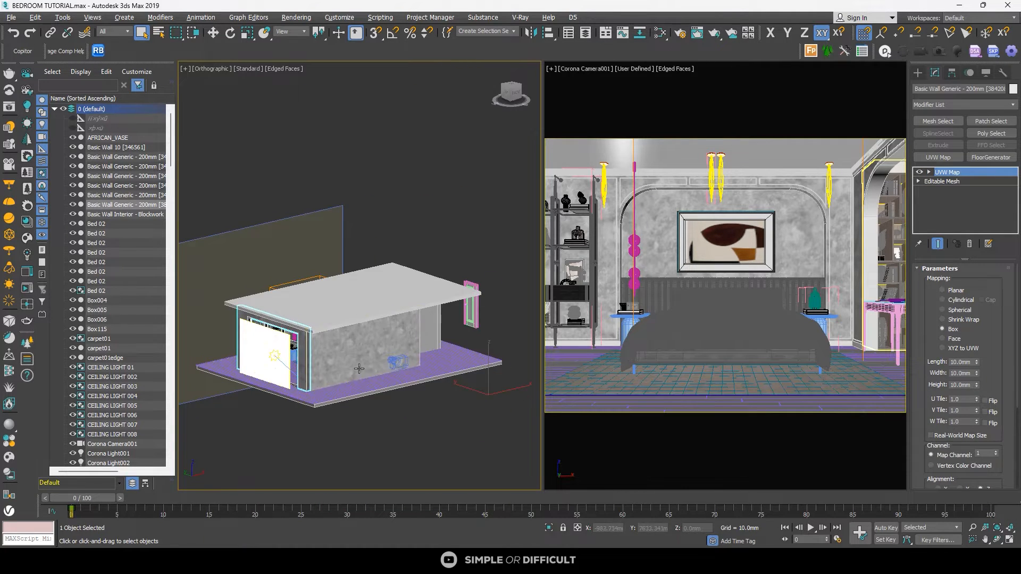
scroll(256, 336, "up", 2)
middle_click_drag(324, 330, 347, 371, "alt")
scroll(348, 373, "up", 6)
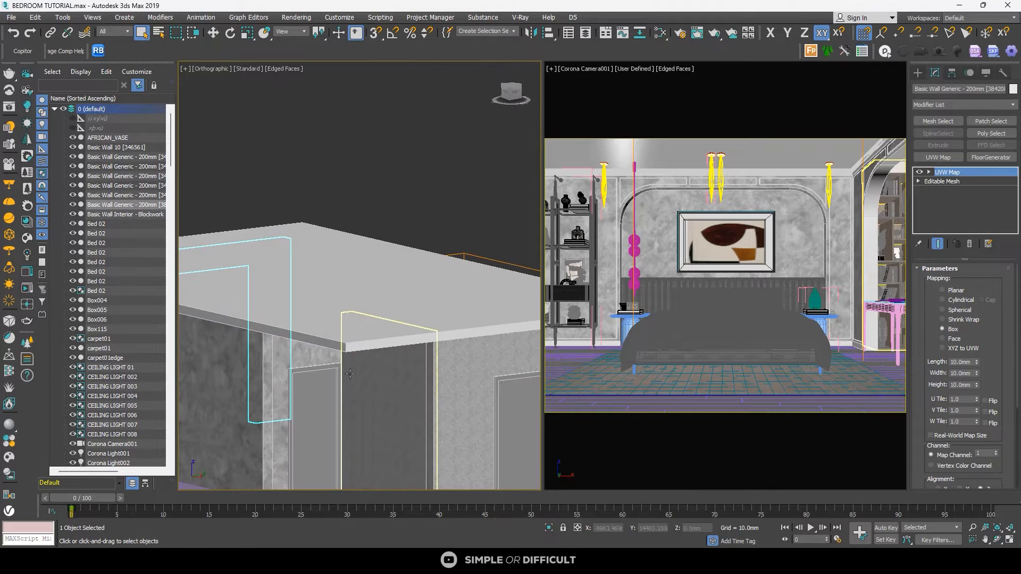
left_click(352, 375)
right_click(929, 201)
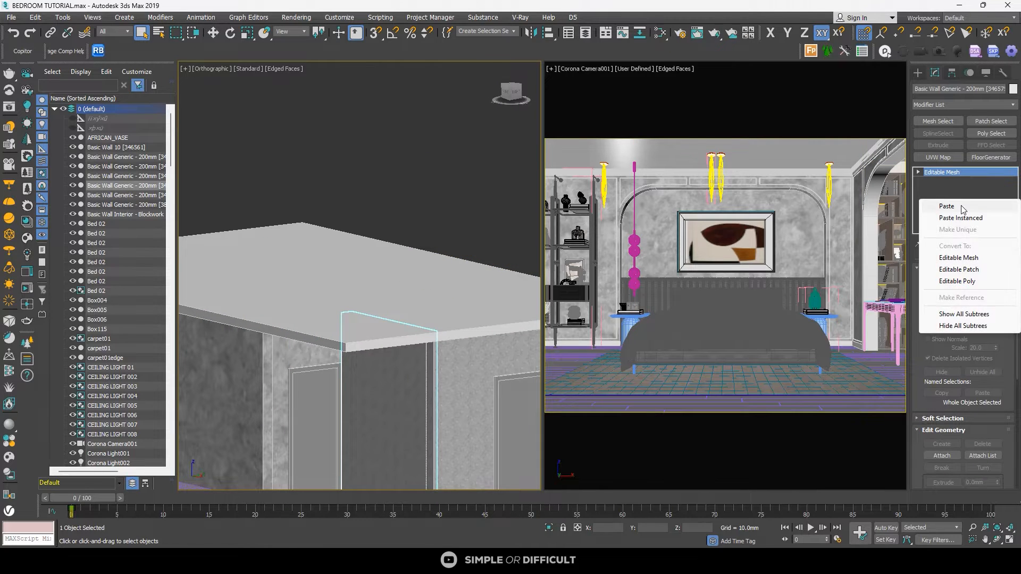
left_click(944, 207)
left_click(459, 372)
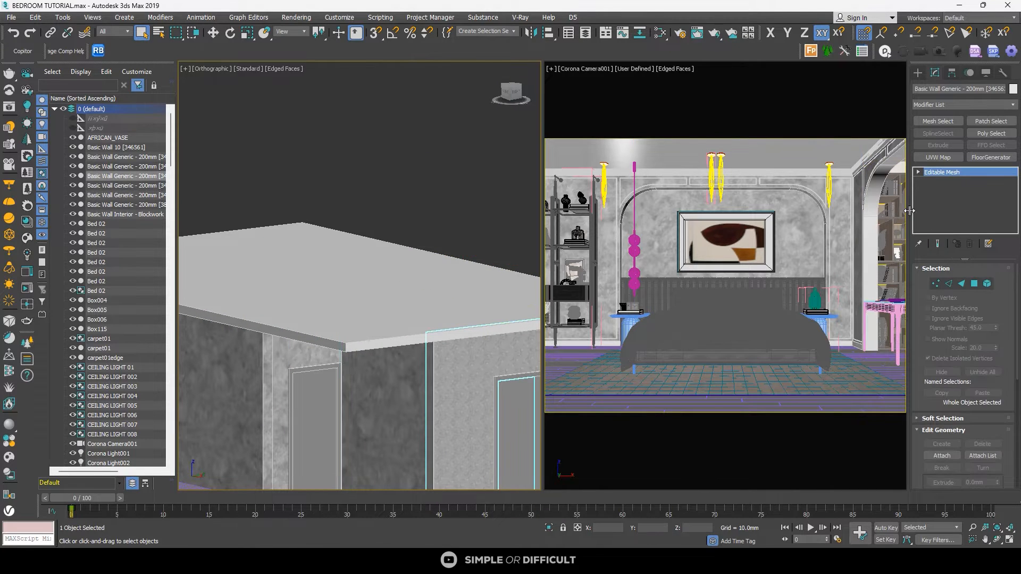
right_click(930, 201)
left_click(944, 207)
Step: Deselect everything, start a Corona interactive render, close the error messages and maximise the frame buffer window
scroll(458, 351, "down", 4)
middle_click_drag(458, 343, 367, 314, "alt")
scroll(478, 351, "up", 1)
scroll(362, 315, "down", 4)
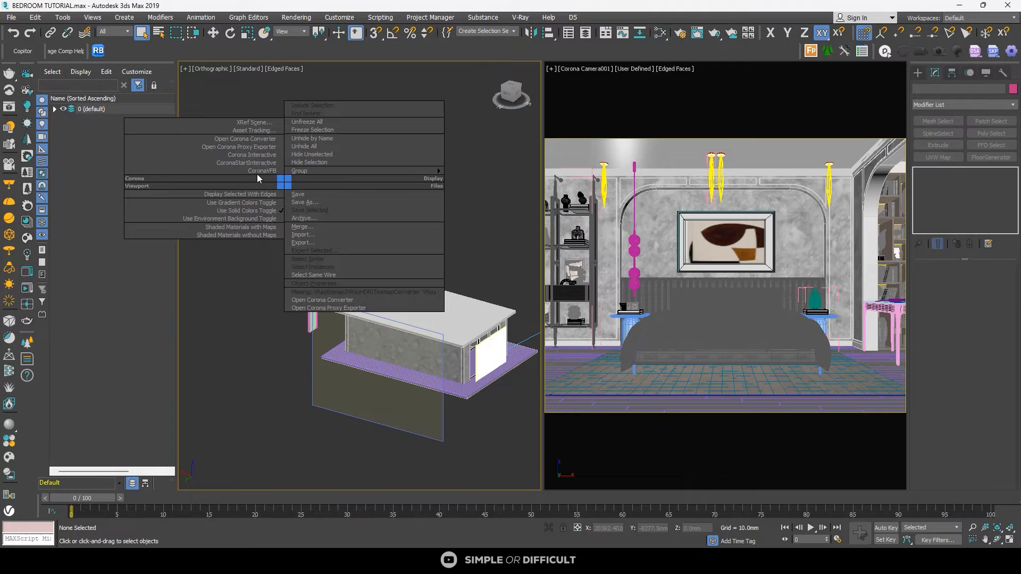
left_click(258, 171)
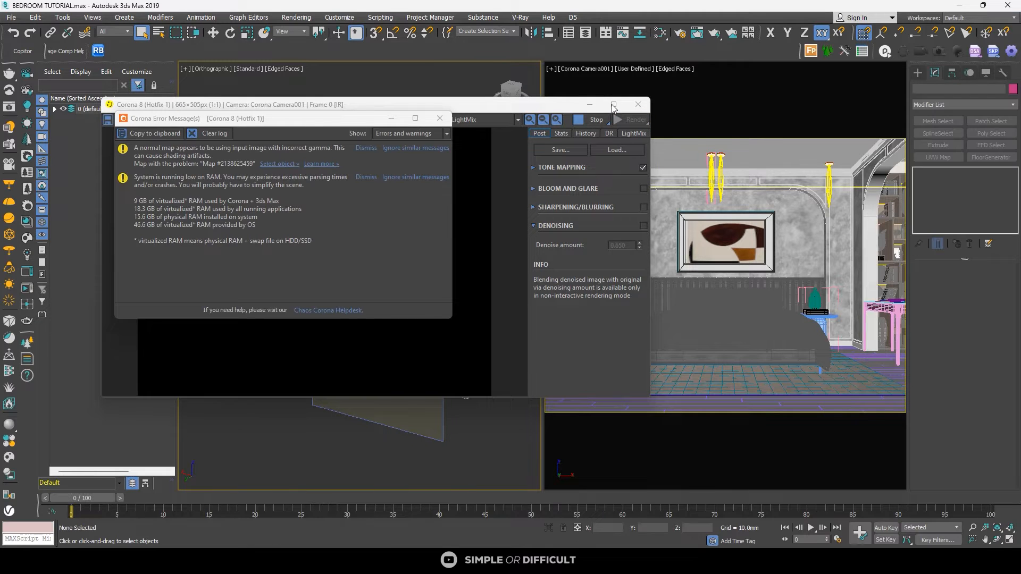
left_click(472, 203)
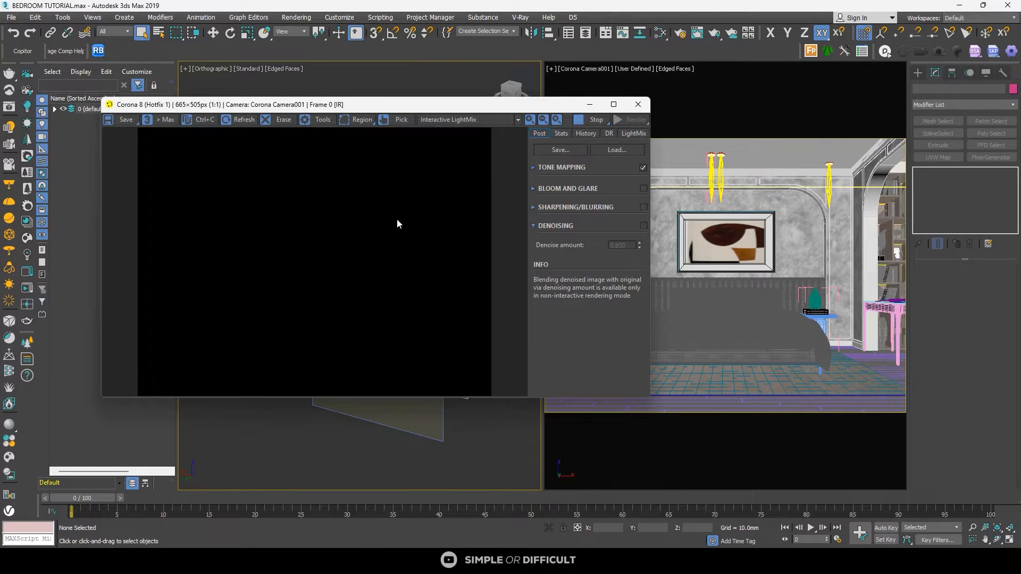
left_click(613, 105)
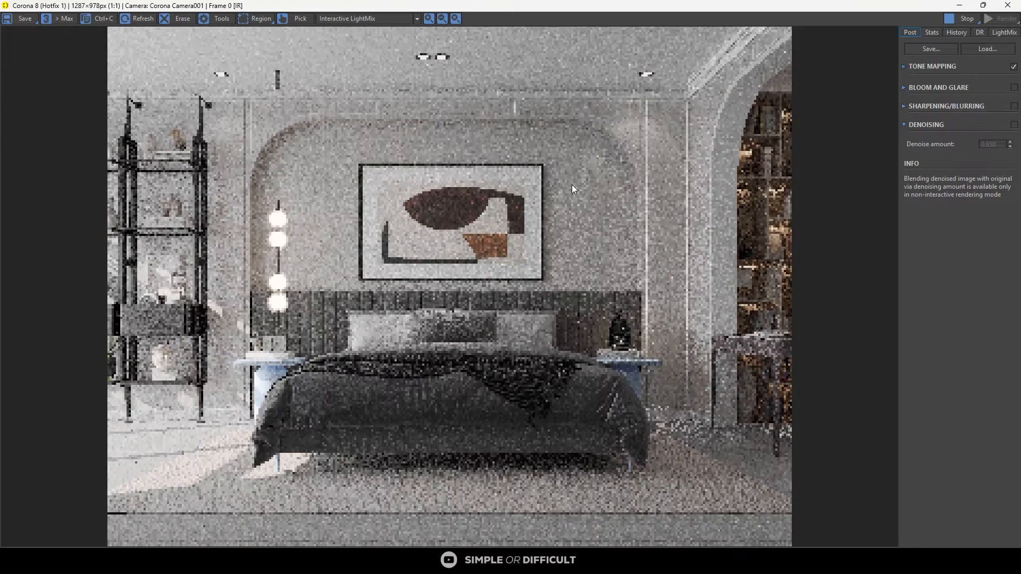
Step: Inspect the plaster walls in the interactive render and switch off Corona Sun001 in the LightMix
scroll(277, 359, "up", 2)
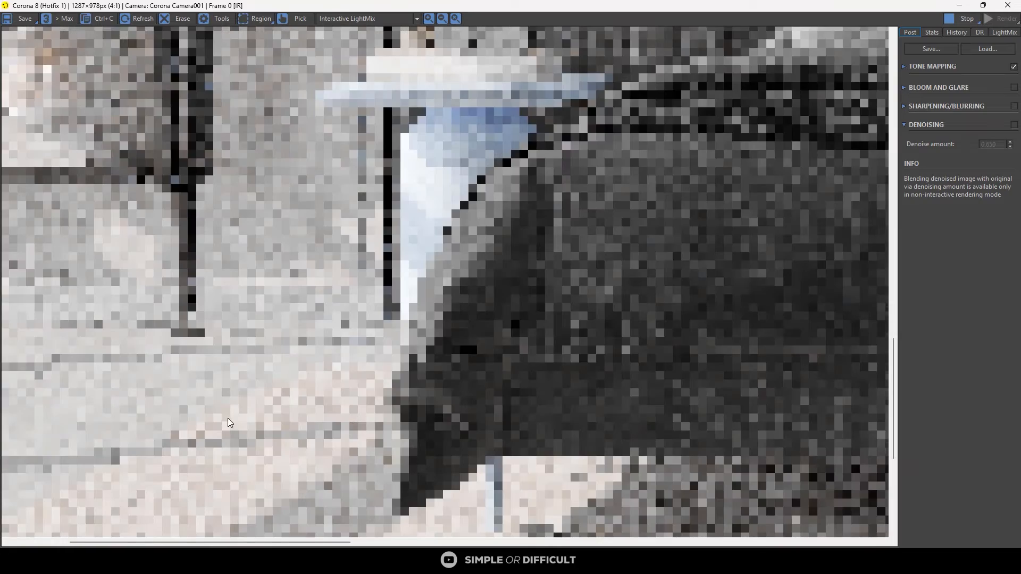
scroll(268, 382, "down", 2)
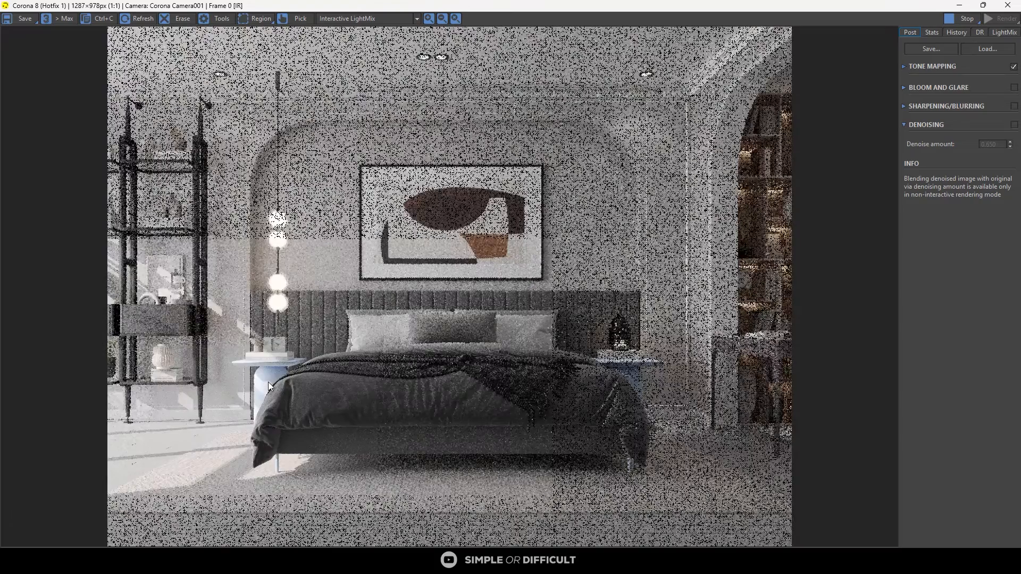
scroll(231, 219, "up", 2)
scroll(231, 219, "down", 2)
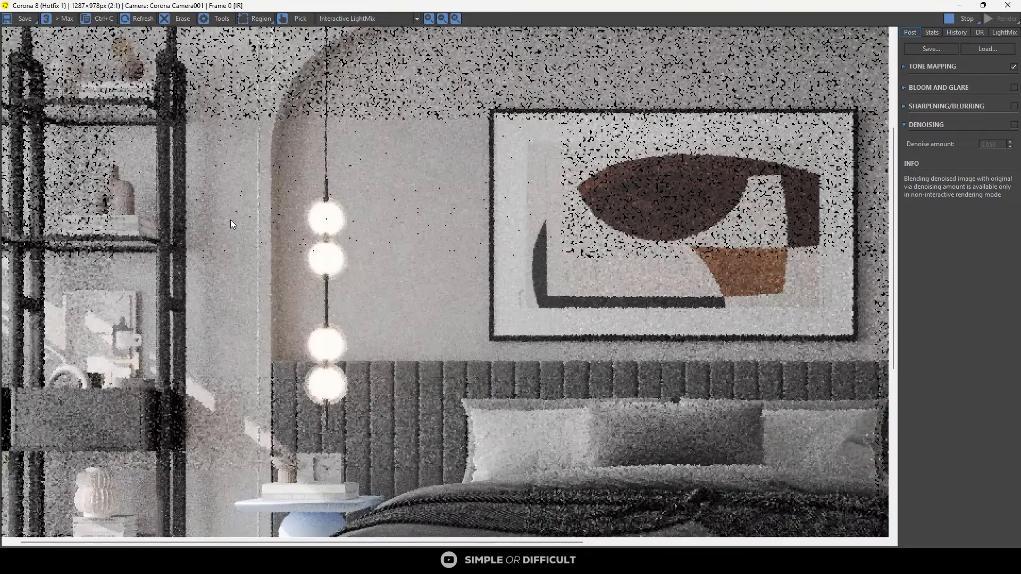
scroll(426, 237, "up", 4)
scroll(428, 242, "down", 3)
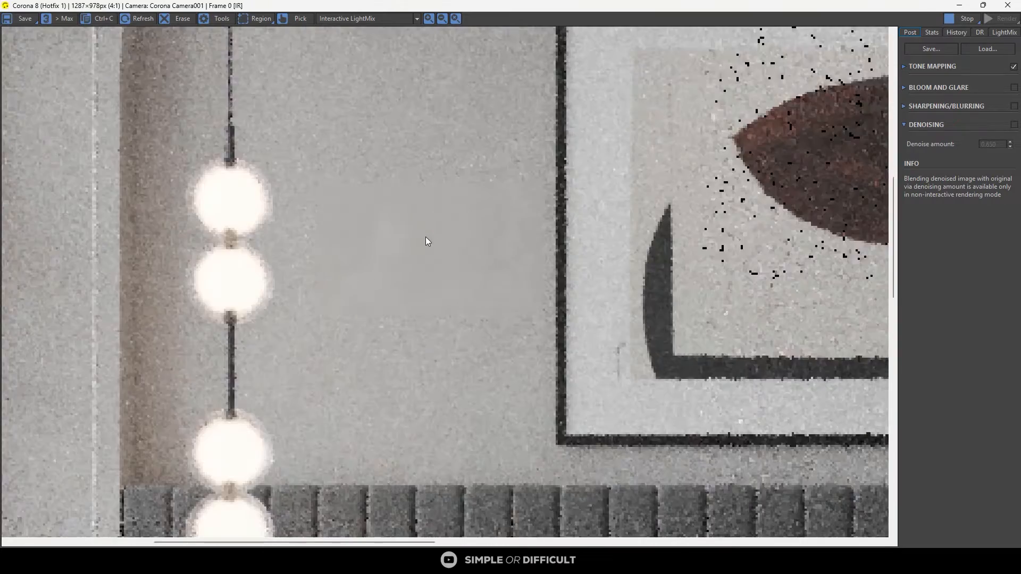
left_click(1009, 33)
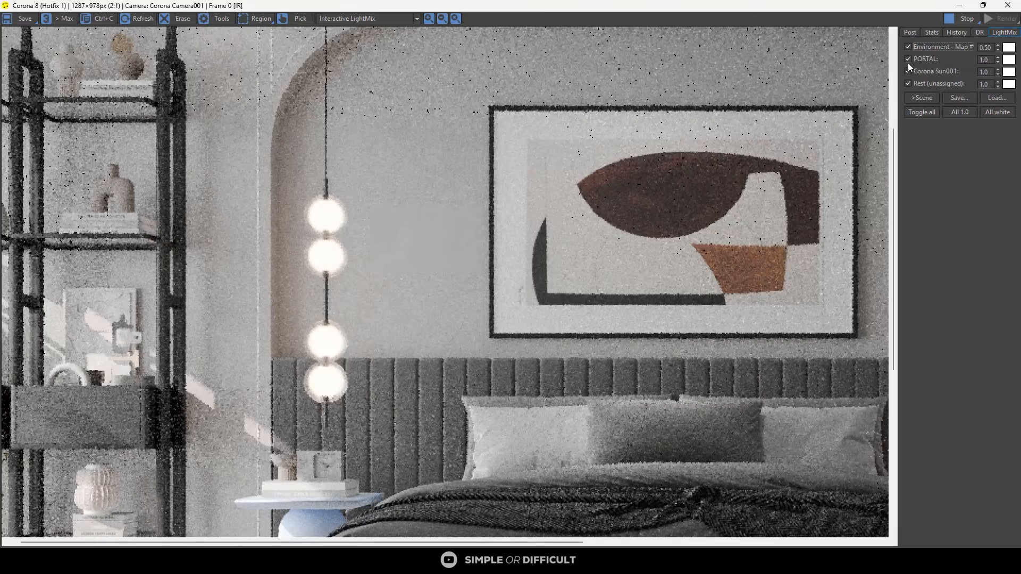
left_click(909, 71)
Step: Examine the plaster texture around the arched niche and pendant lamp up close in the render without the sun
scroll(530, 191, "down", 1)
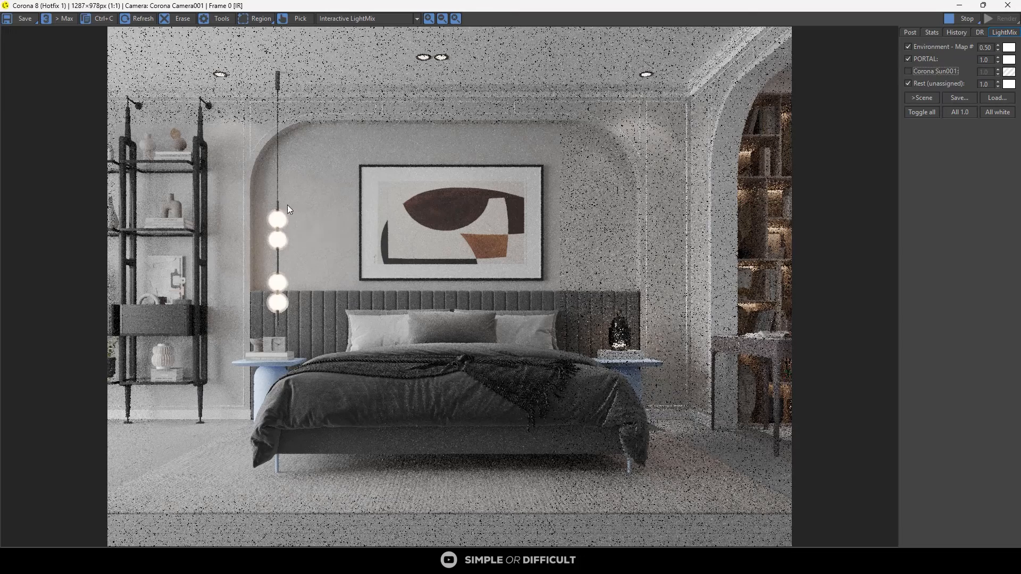
scroll(640, 117, "up", 1)
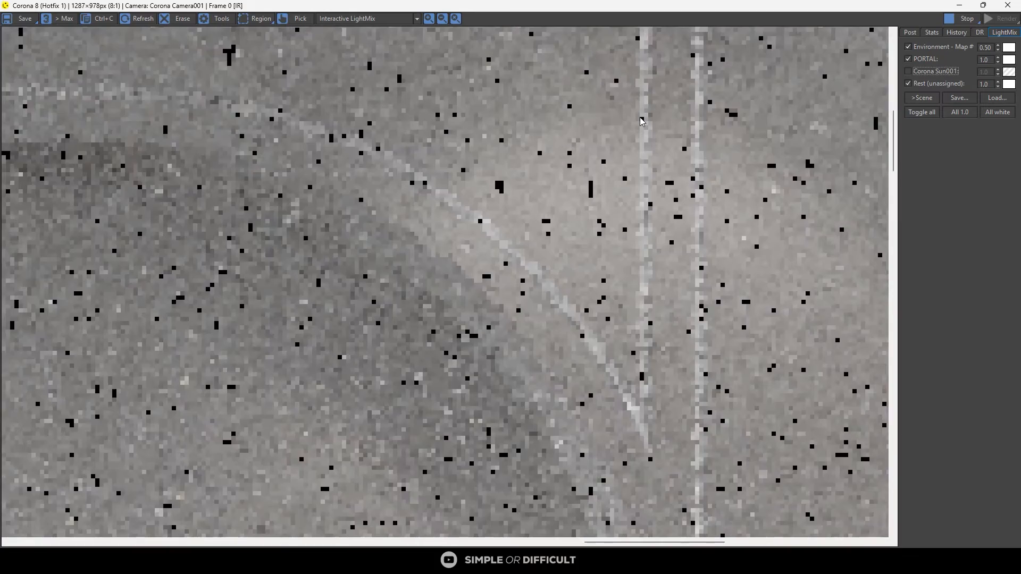
scroll(640, 117, "down", 1)
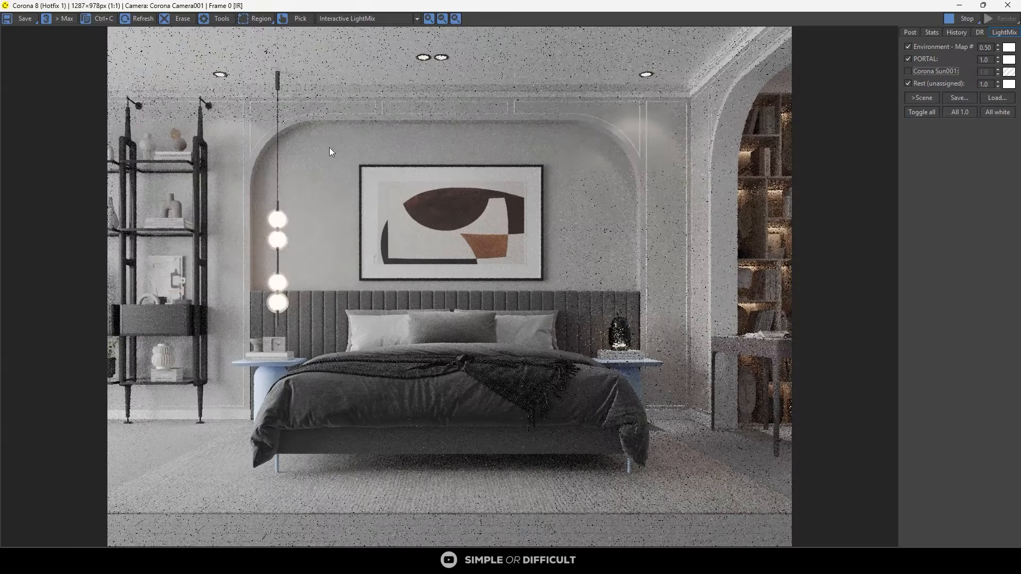
scroll(238, 153, "up", 3)
scroll(238, 153, "down", 3)
scroll(309, 193, "up", 3)
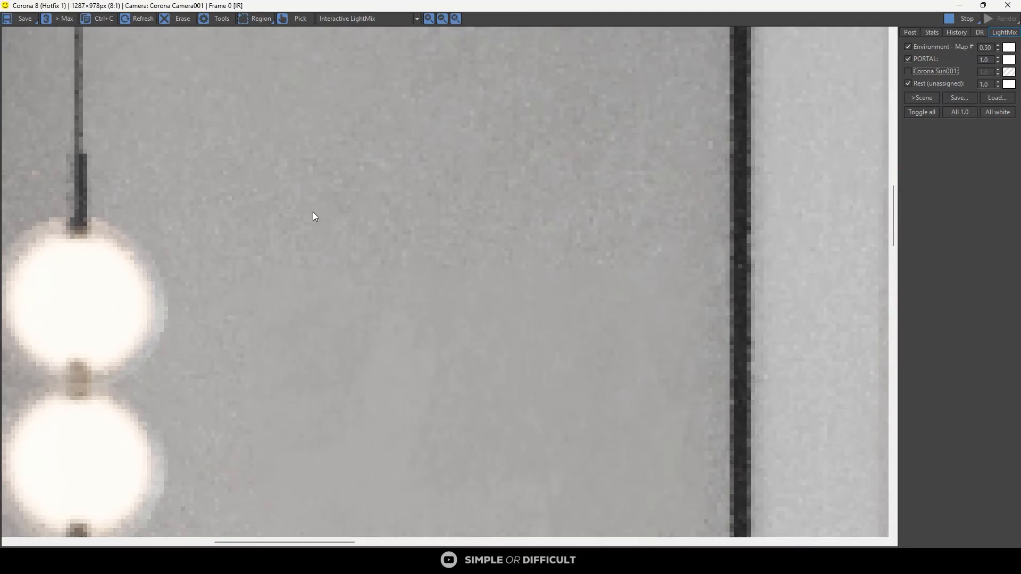
scroll(313, 212, "down", 2)
Step: Enable Bloom and Glare and Sharpening/Blurring in the render post-processing and expand the sharpening settings
left_click(910, 33)
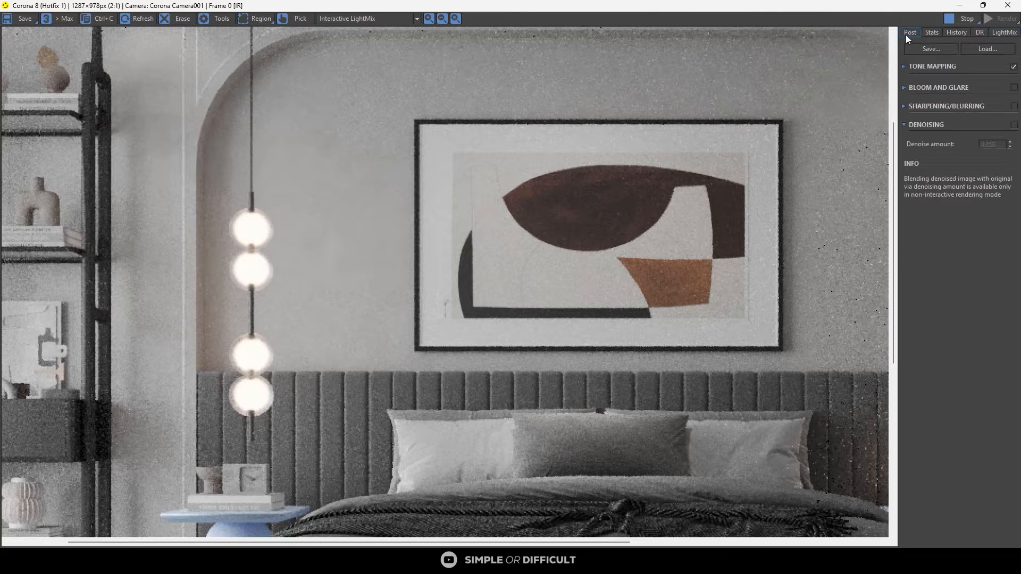
left_click(1015, 87)
left_click(1015, 107)
left_click(904, 106)
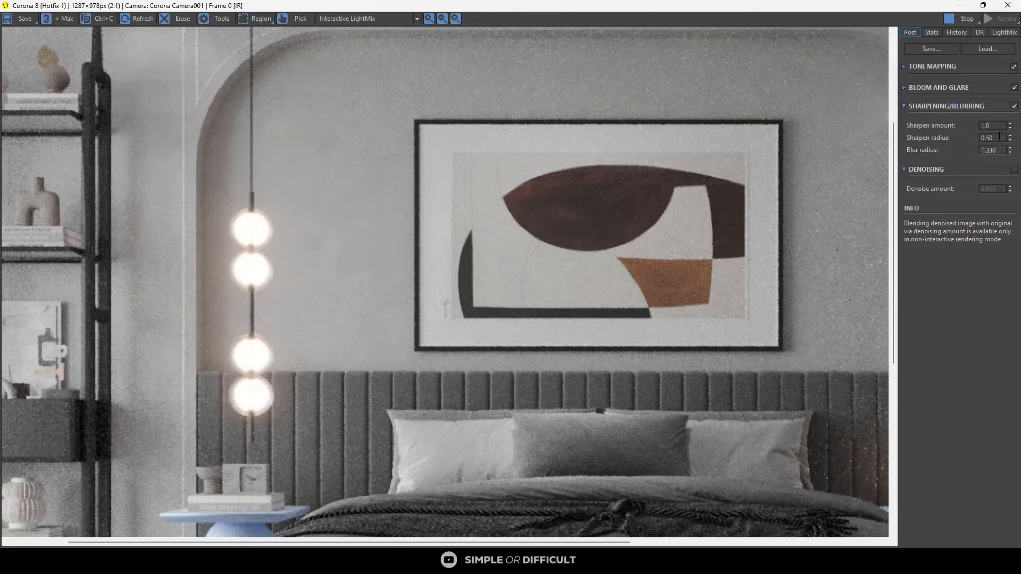
Step: Set the sharpen amount to 4 and the blur radius to 0.6
left_click_drag(999, 126, 929, 127)
type("3")
key("Return")
type("4")
key("Return")
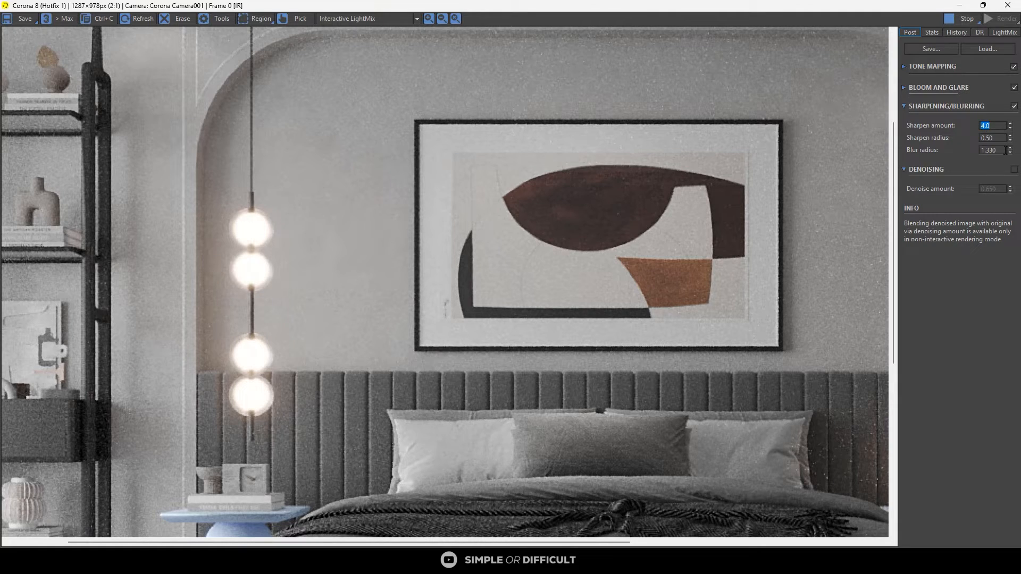
left_click_drag(1005, 150, 938, 153)
type("0.6")
key("Return")
Step: Inspect the sharpened bedding and wall, and draw a render region over the plaster between the pendant lamp and the framed picture
scroll(461, 411, "down", 2)
scroll(461, 377, "up", 3)
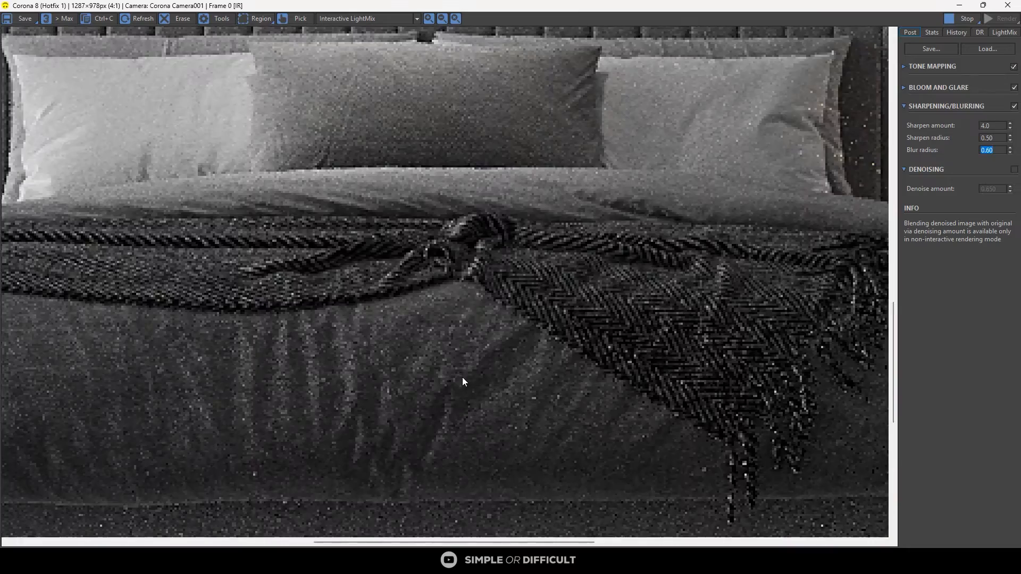
scroll(462, 376, "down", 3)
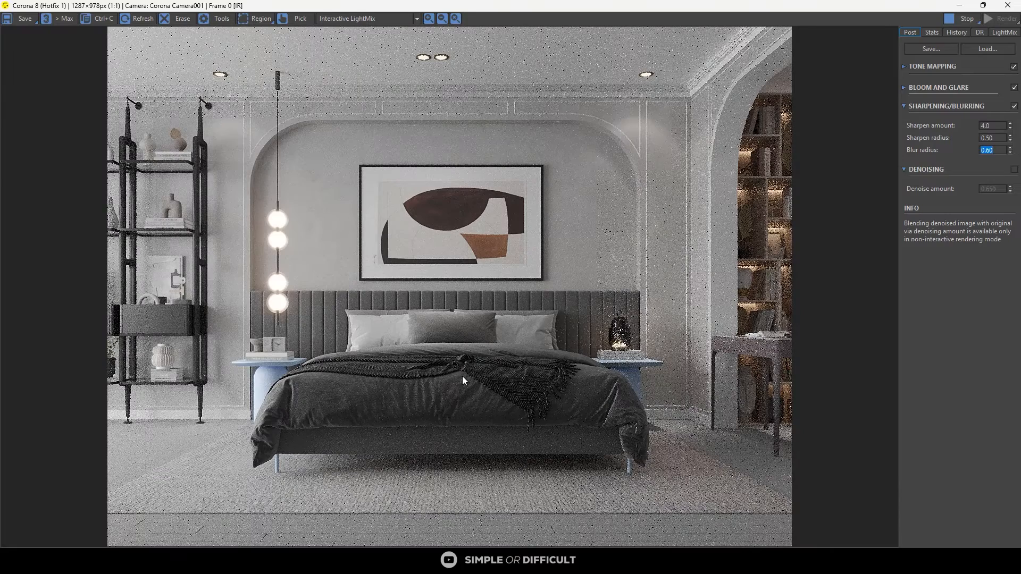
scroll(277, 208, "up", 2)
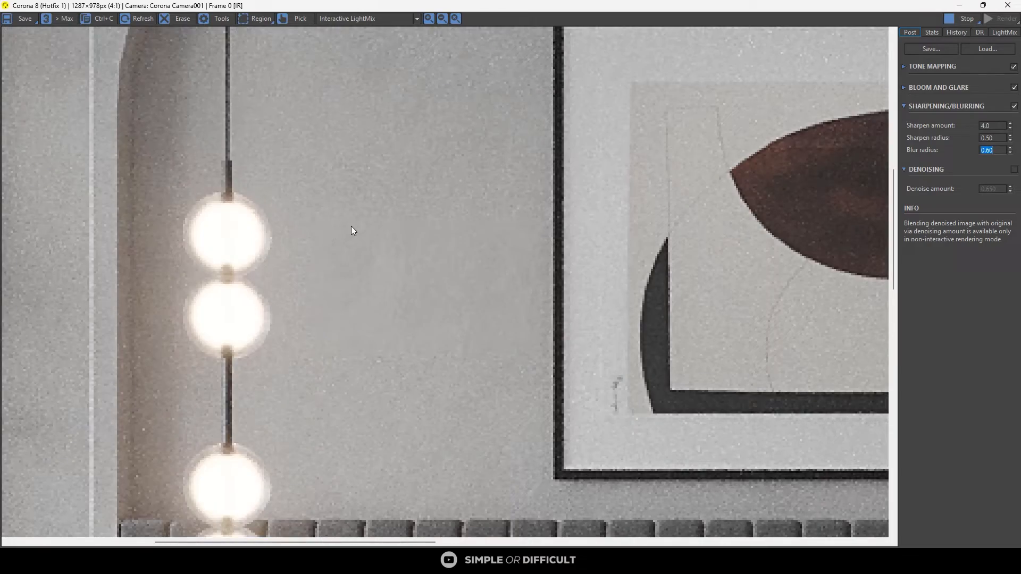
scroll(402, 250, "up", 1)
scroll(402, 250, "down", 1)
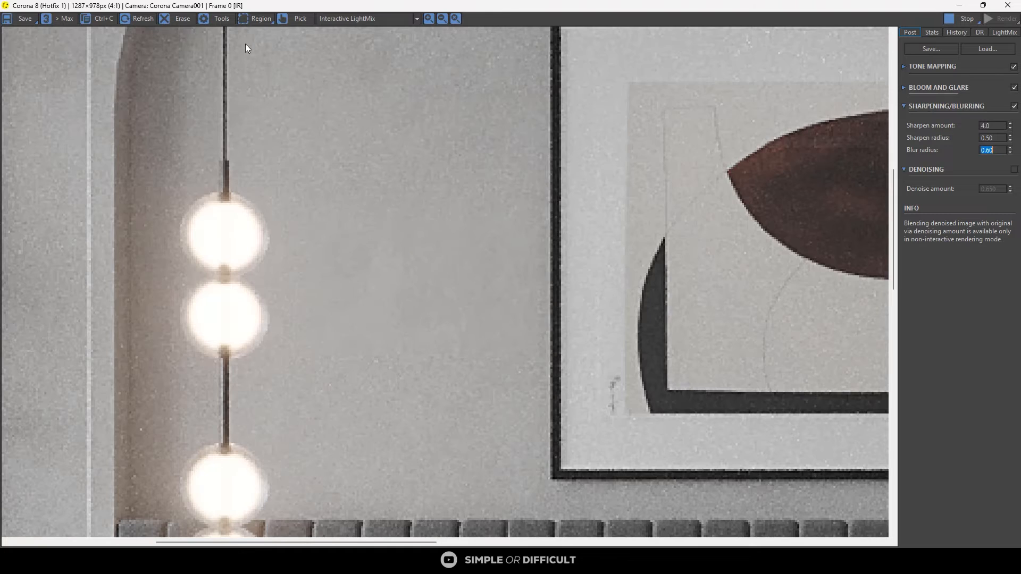
left_click(255, 19)
left_click_drag(246, 45, 510, 322)
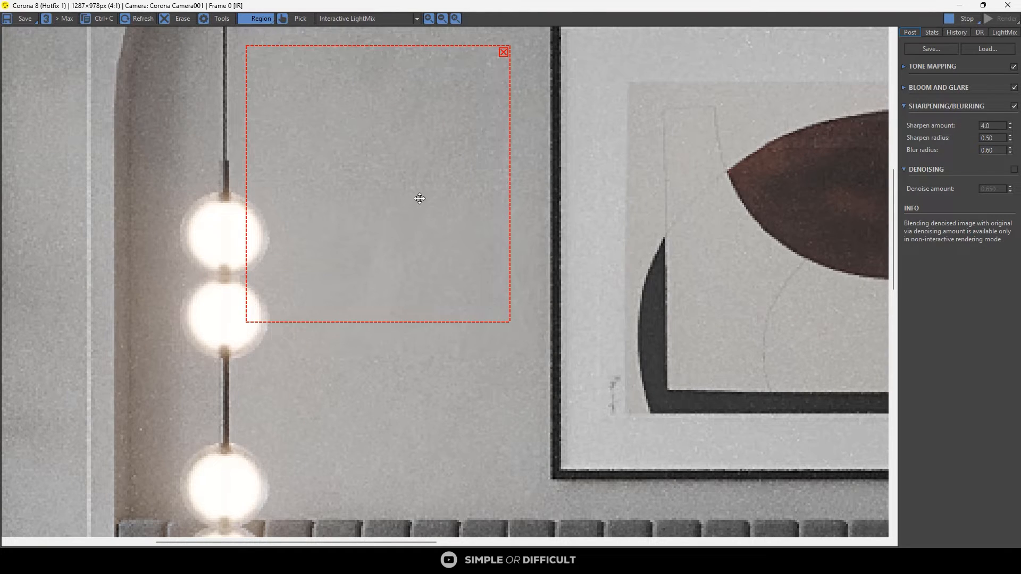
Step: Examine the plaster texture inside the render region between the pendant lamp and the framed picture
scroll(419, 198, "up", 1)
scroll(429, 251, "down", 3)
scroll(431, 205, "up", 2)
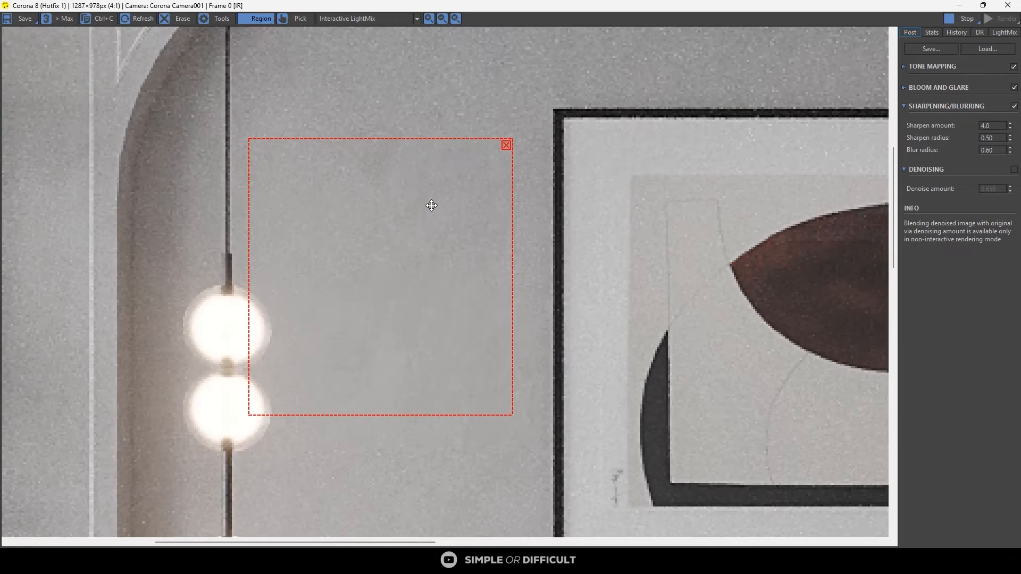
scroll(432, 205, "down", 2)
scroll(314, 233, "up", 2)
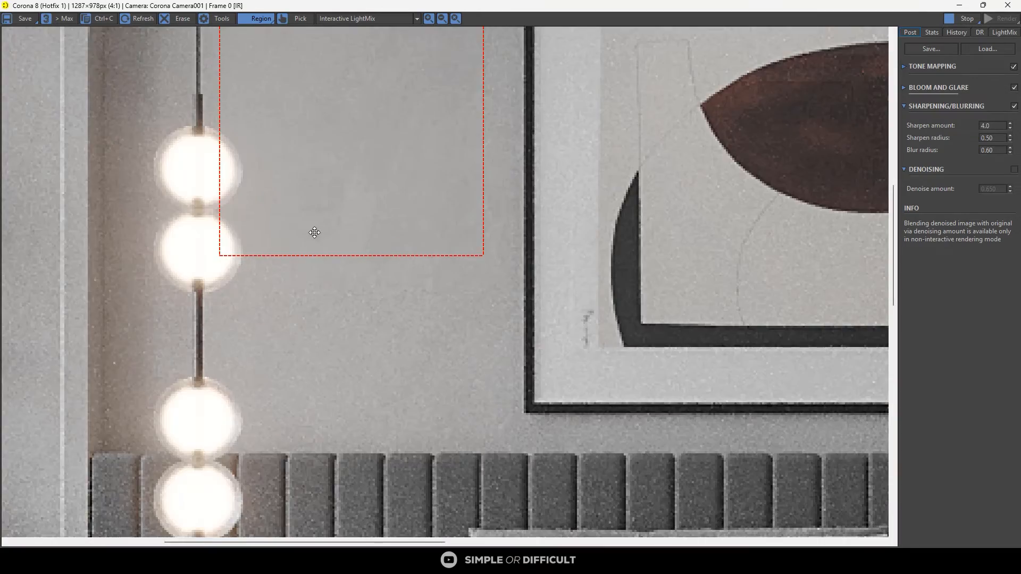
scroll(314, 232, "down", 2)
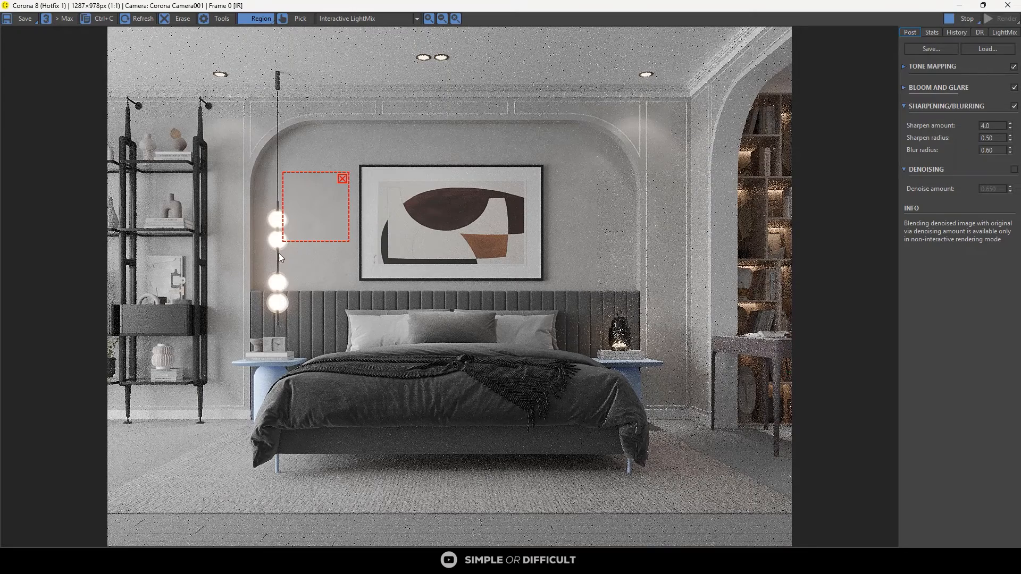
Step: Examine the pendant lamp, the blue bedside table and the bedding up close in the render
scroll(279, 253, "up", 2)
scroll(299, 256, "down", 2)
scroll(418, 326, "up", 1)
scroll(179, 292, "down", 1)
scroll(177, 295, "up", 1)
scroll(177, 296, "down", 1)
scroll(200, 401, "up", 1)
scroll(199, 402, "down", 1)
scroll(263, 350, "up", 3)
middle_click_drag(293, 417, 286, 222)
scroll(286, 223, "down", 1)
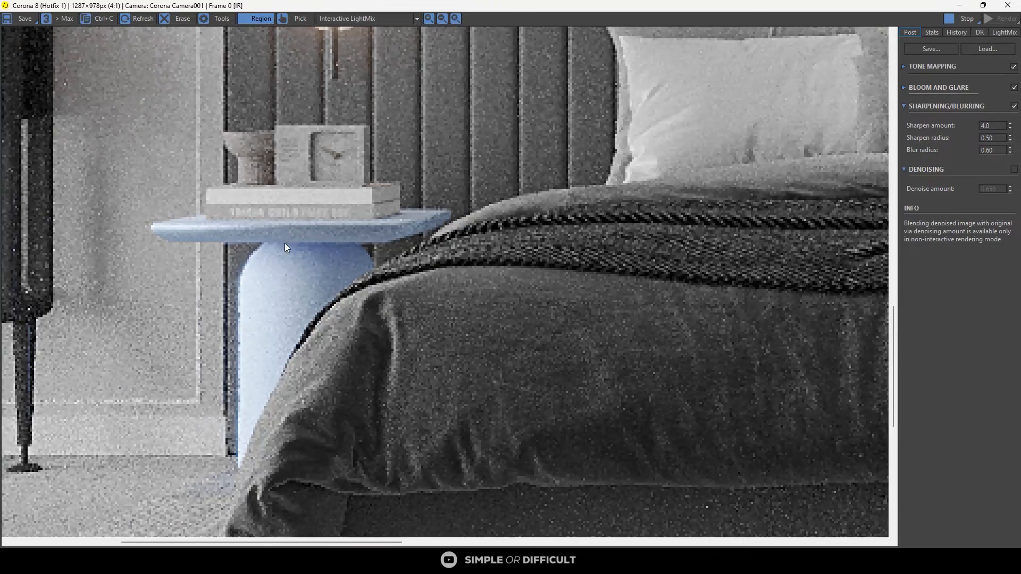
scroll(263, 245, "down", 2)
scroll(636, 356, "up", 2)
scroll(564, 352, "down", 2)
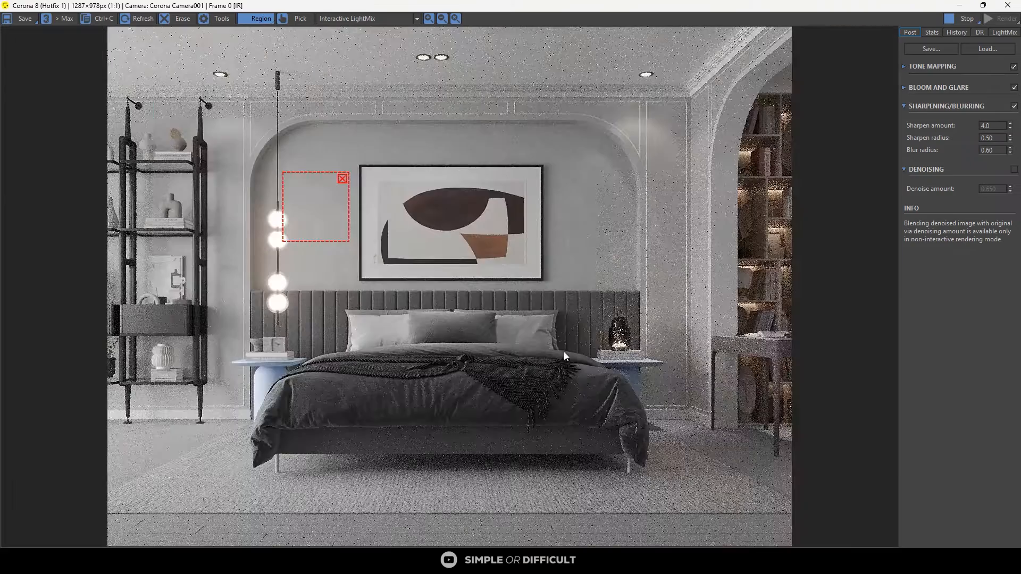
Step: Inspect the framed abstract artwork in the render, and remove the render region from the plaster wall
scroll(784, 345, "up", 2)
scroll(678, 326, "down", 2)
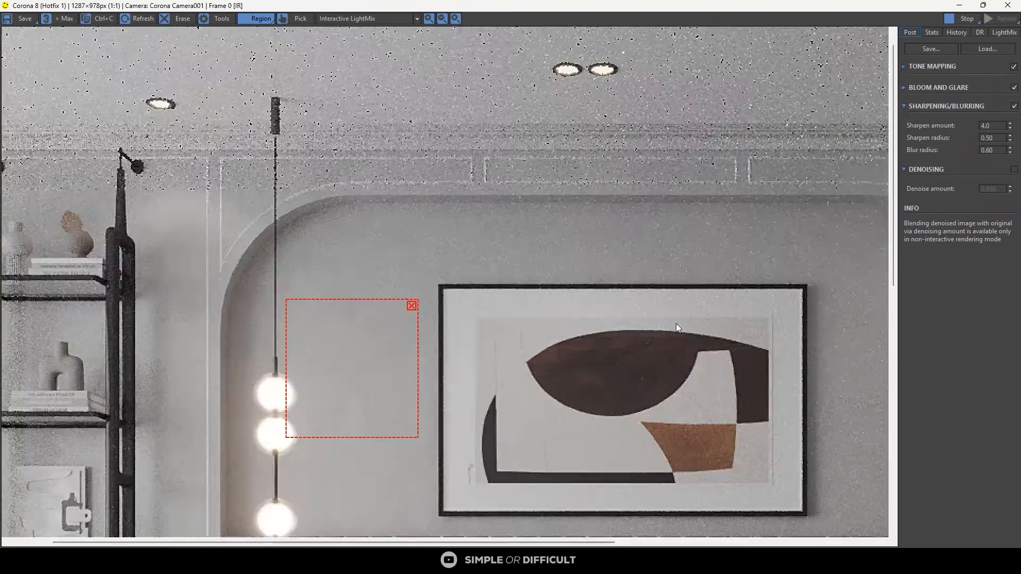
scroll(457, 215, "up", 2)
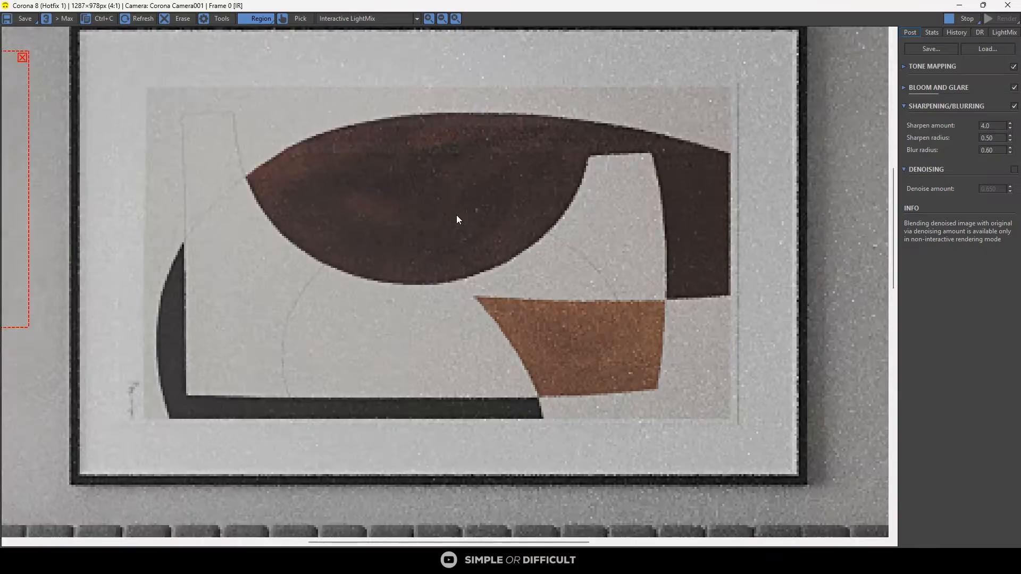
scroll(438, 197, "down", 2)
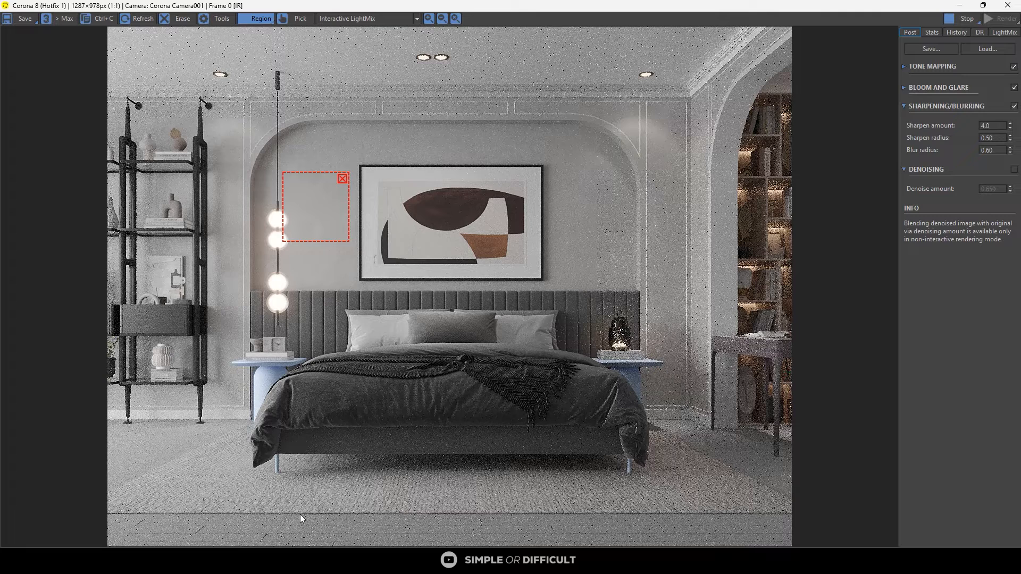
left_click(342, 179)
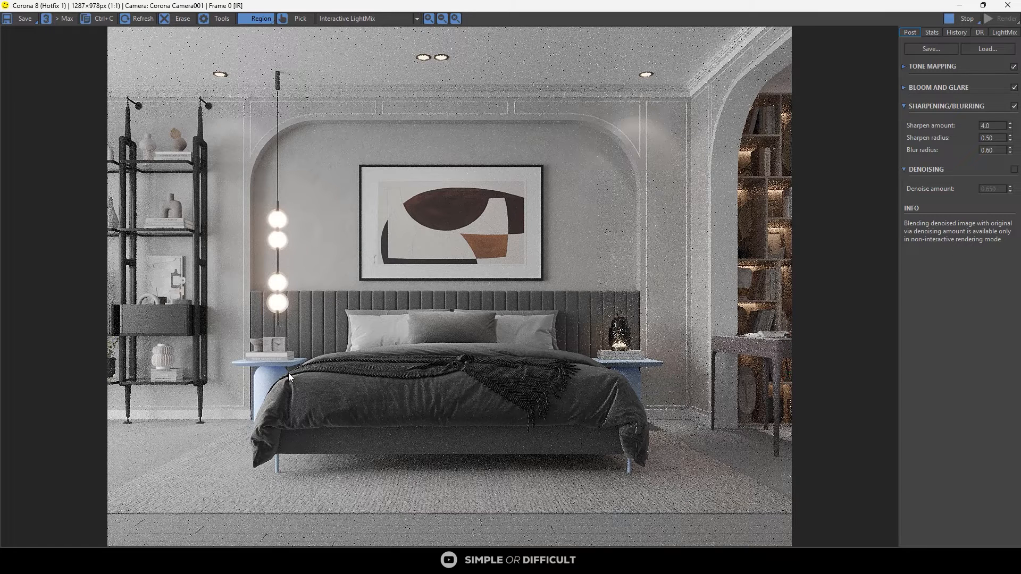
Step: Shrink the render window, clear the error messages out of the way, and frame the whole scene in a wireframe top view
left_click(983, 5)
left_click_drag(376, 96, 791, 89)
left_click(392, 118)
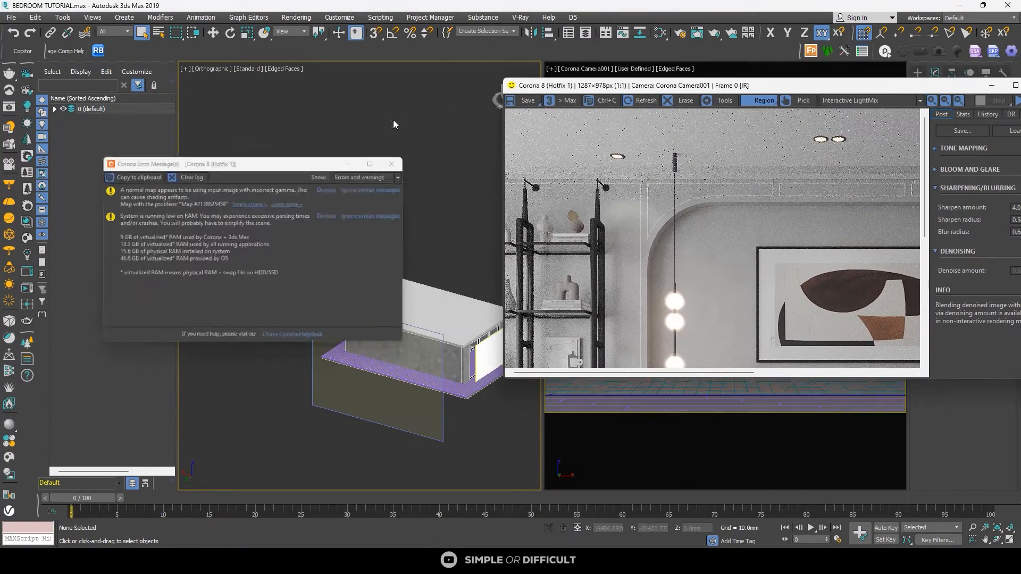
left_click(284, 69)
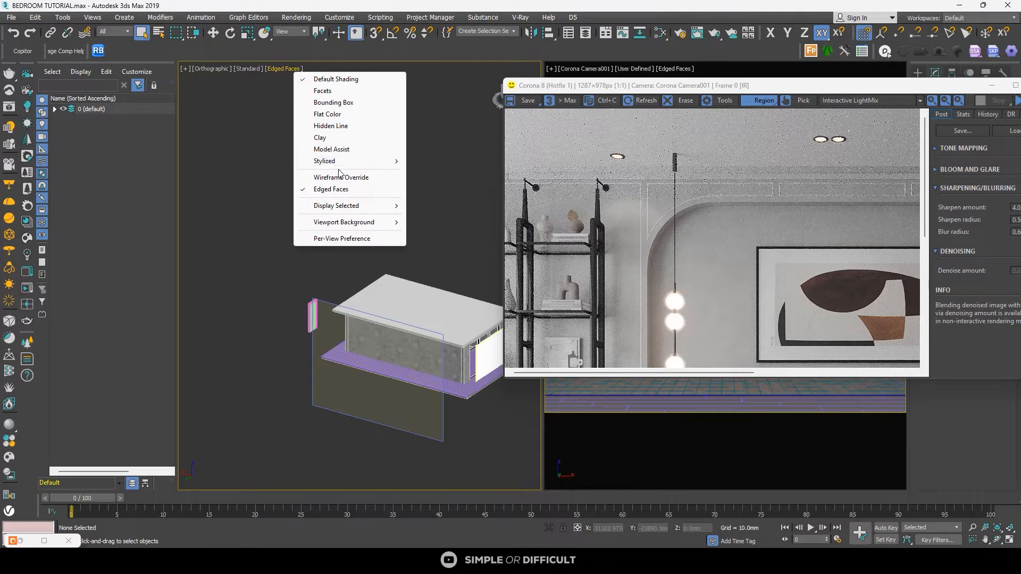
left_click(339, 178)
key("t")
key("z")
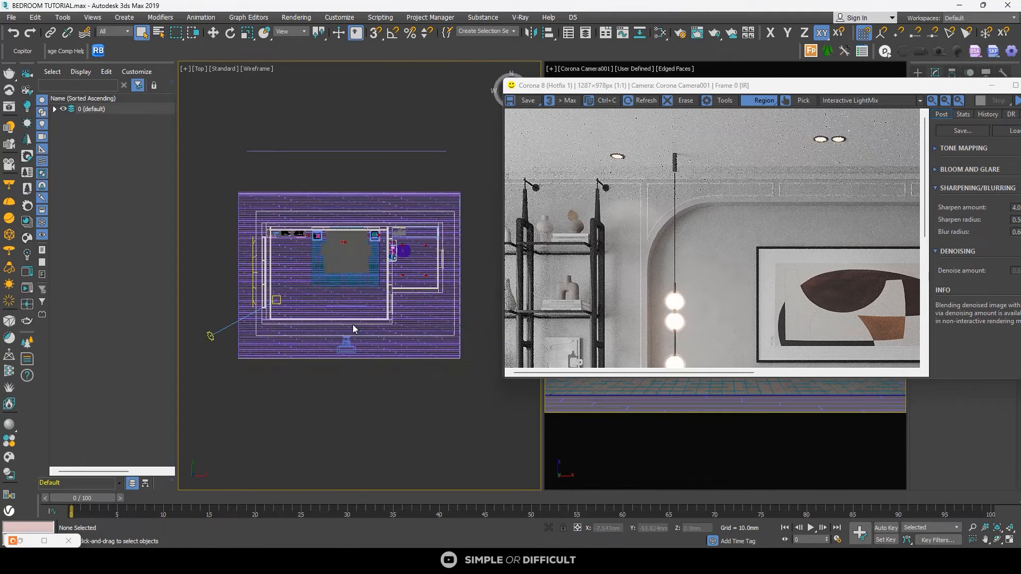
Step: Isolate the bedside table group beside the bed and display it with default shading in an orbited view
left_click(317, 234)
key("z")
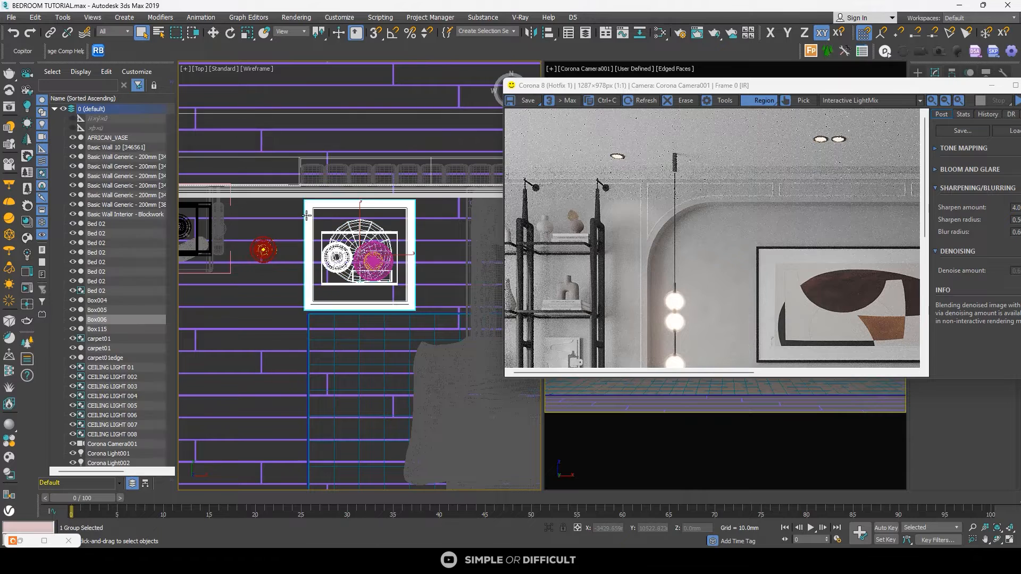
left_click(549, 527)
middle_click_drag(348, 305, 314, 231, "alt")
left_click(249, 187)
left_click(293, 69)
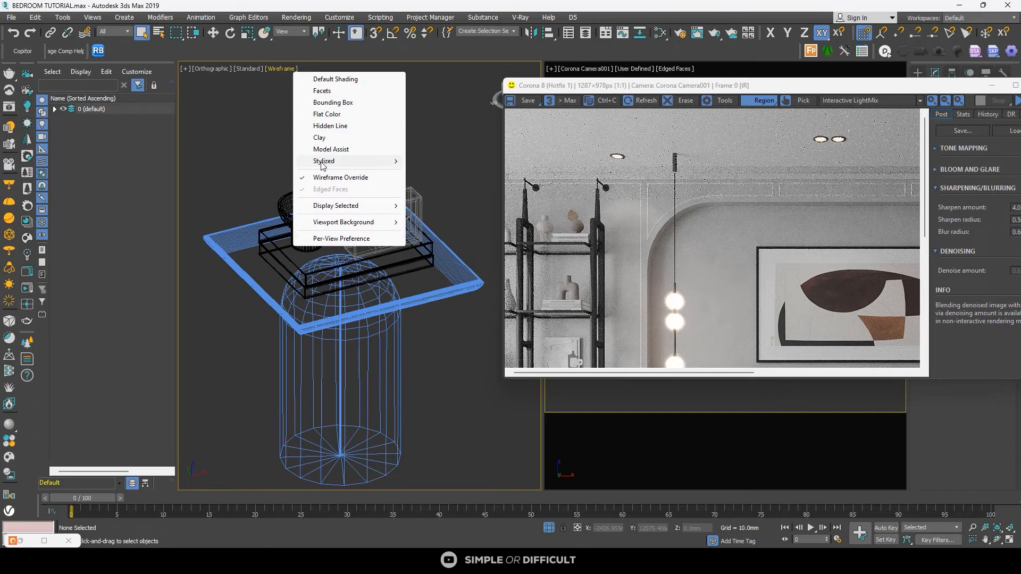
left_click(342, 80)
scroll(346, 101, "down", 3)
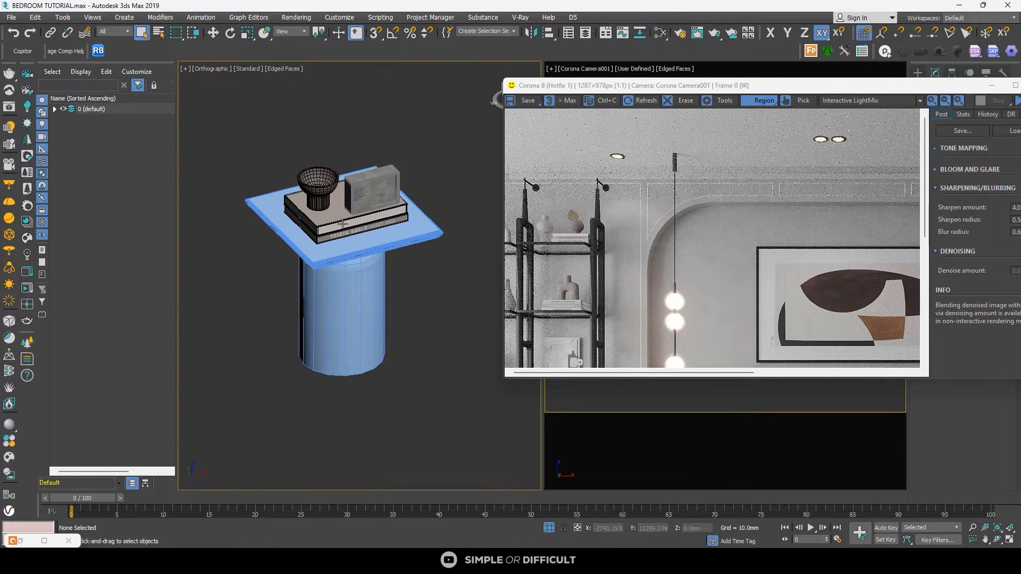
Step: Open the bedside table group so its parts are selectable, and minimize the render window
left_click(341, 245)
right_click(341, 244)
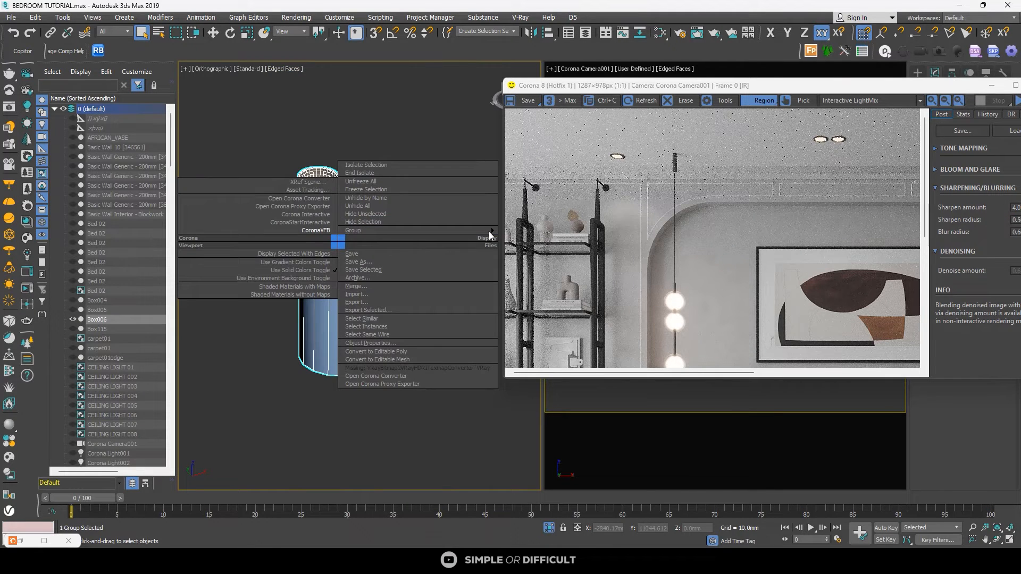
mouse_move(492, 230)
left_click(519, 214)
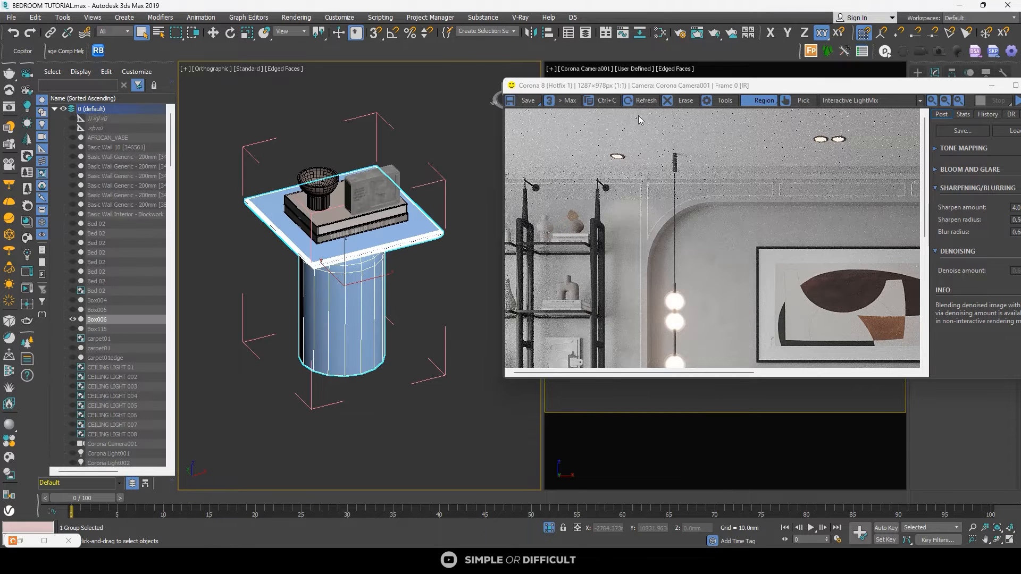
left_click(991, 86)
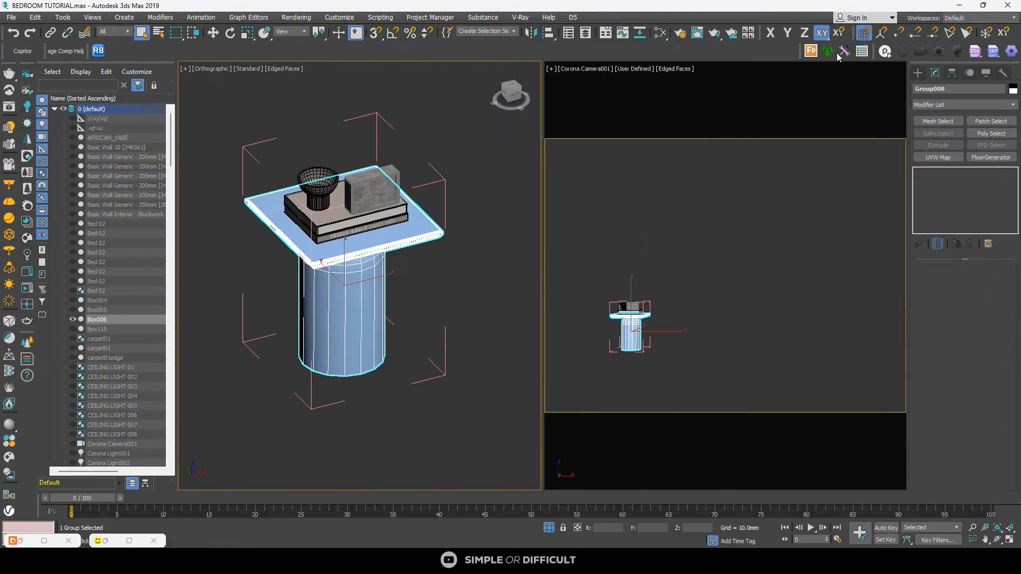
Step: Open the Corona Material Library and show its Wood category
left_click(27, 223)
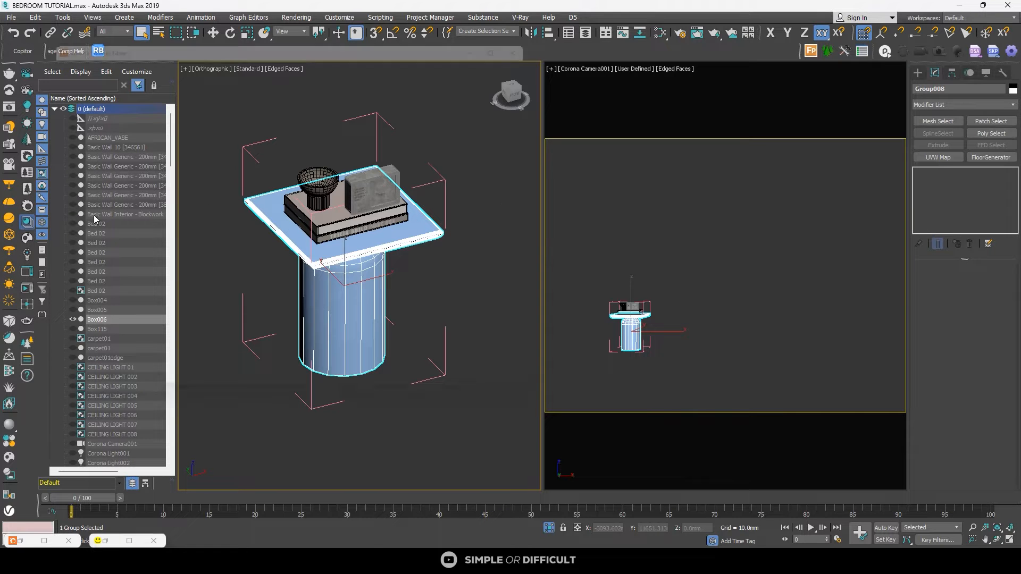
left_click_drag(353, 39, 664, 29)
left_click(365, 269)
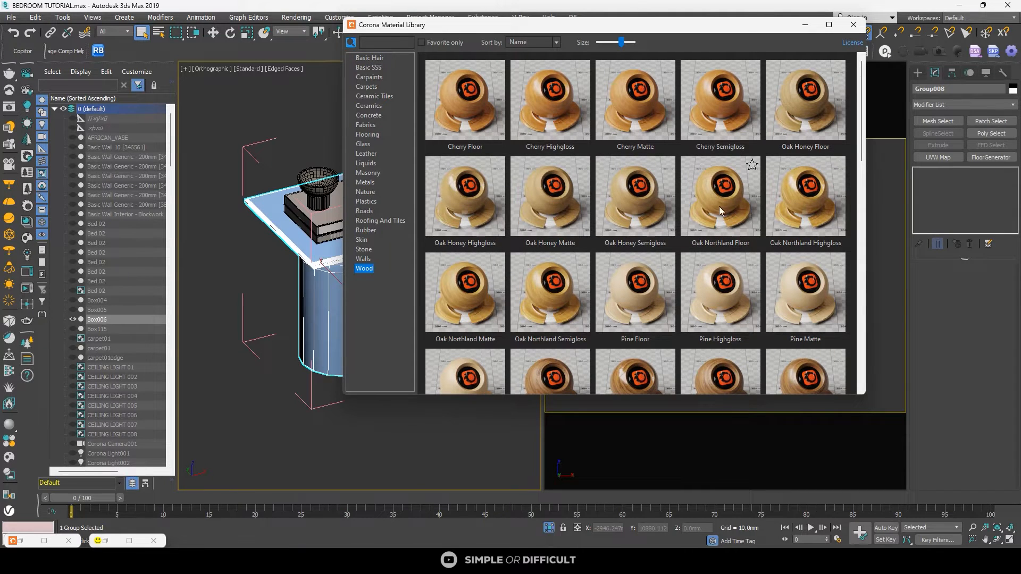
Step: Preview the Oak Honey Semigloss and Pine Semigloss wood materials at large size
double_click(633, 220)
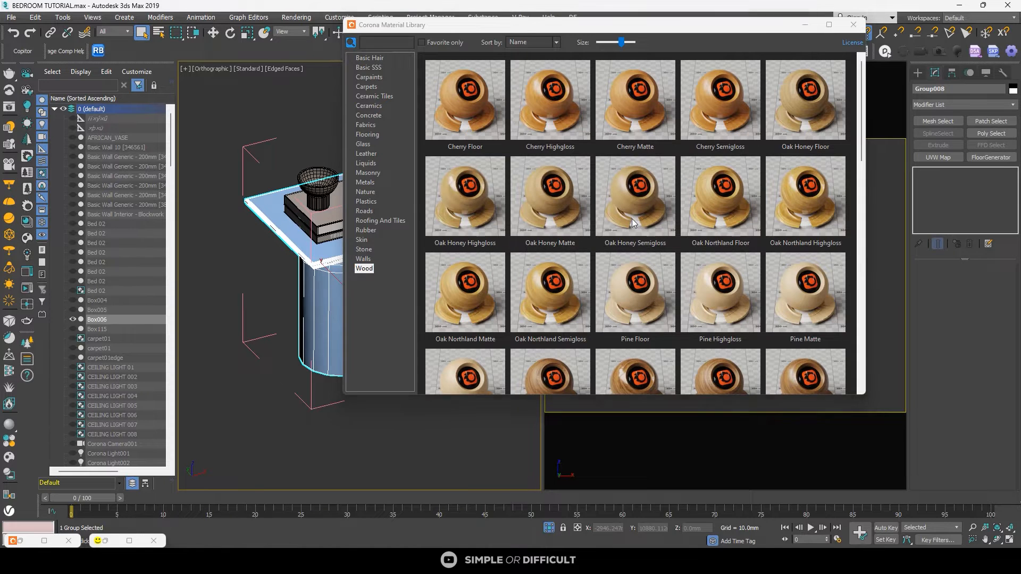
left_click(1009, 8)
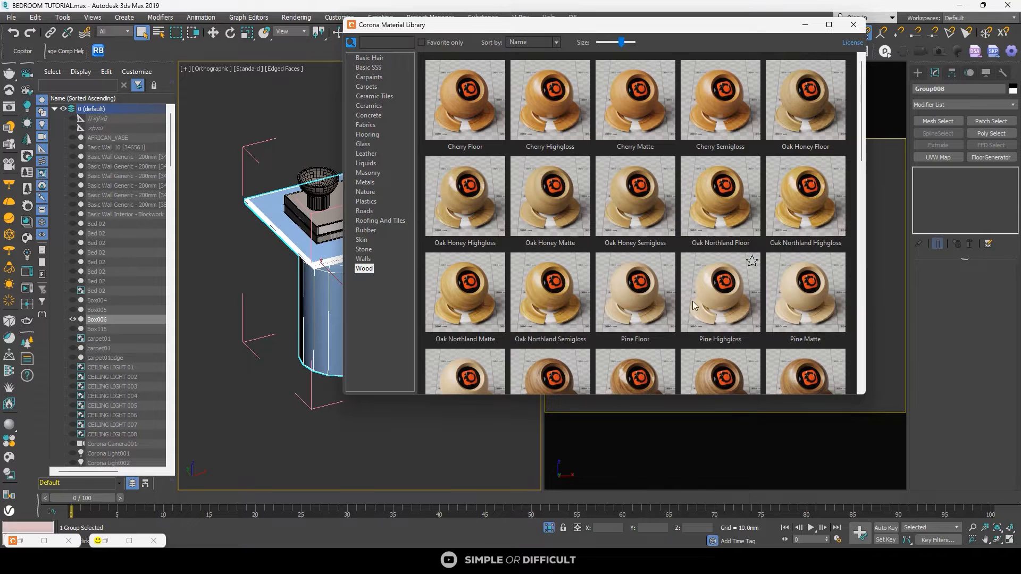
scroll(722, 293, "down", 1)
scroll(722, 298, "down", 2)
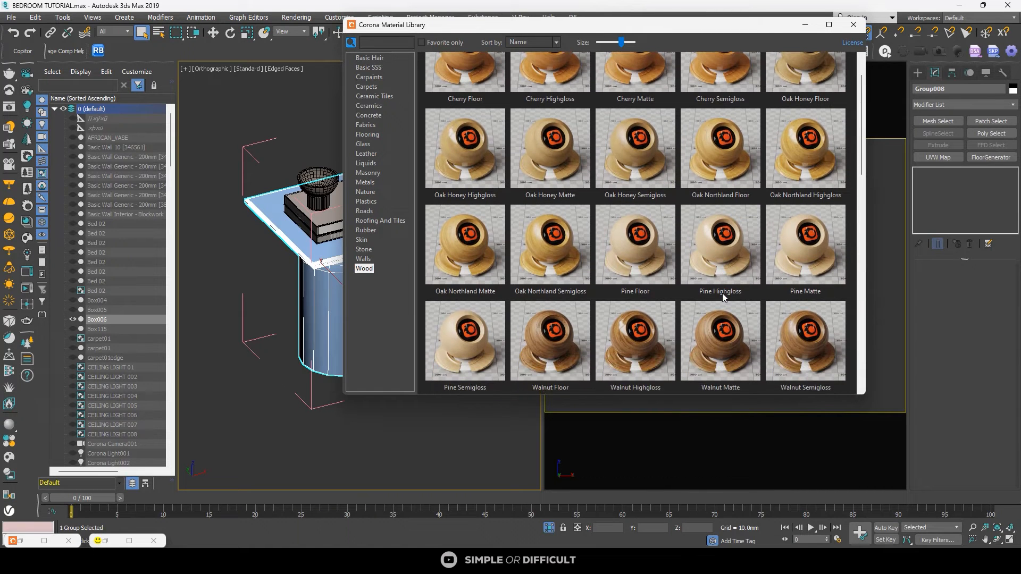
left_click(449, 347)
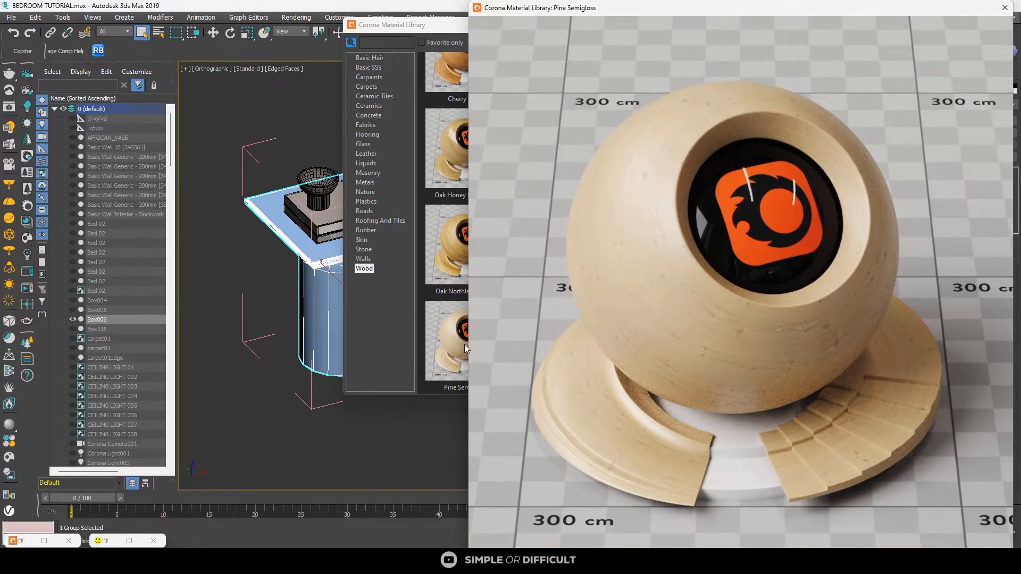
left_click(1005, 8)
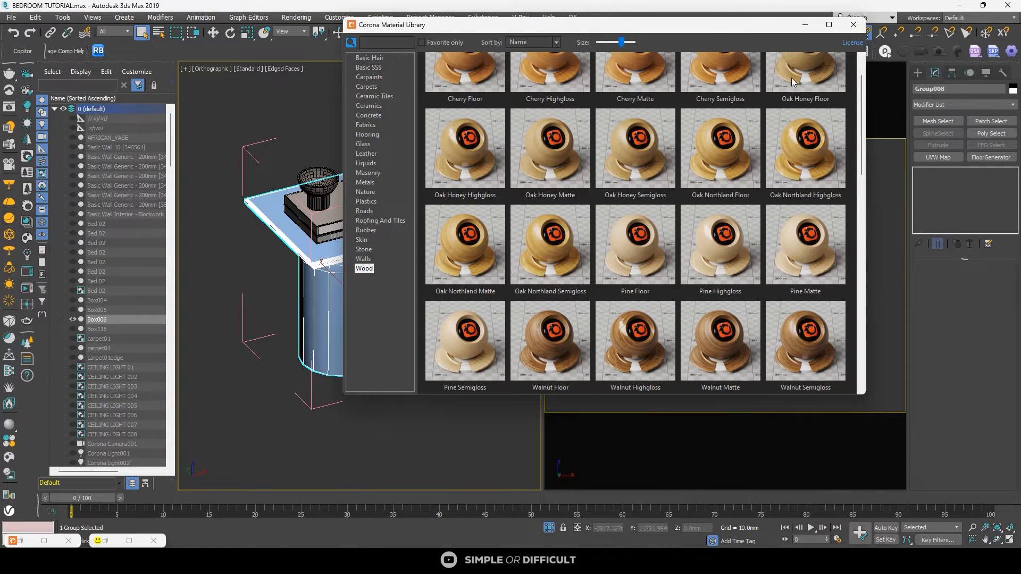
Step: Open the Slate Material Editor beside the material library and bring an empty area of its node view into view
left_click_drag(778, 28, 919, 153)
left_click(662, 34)
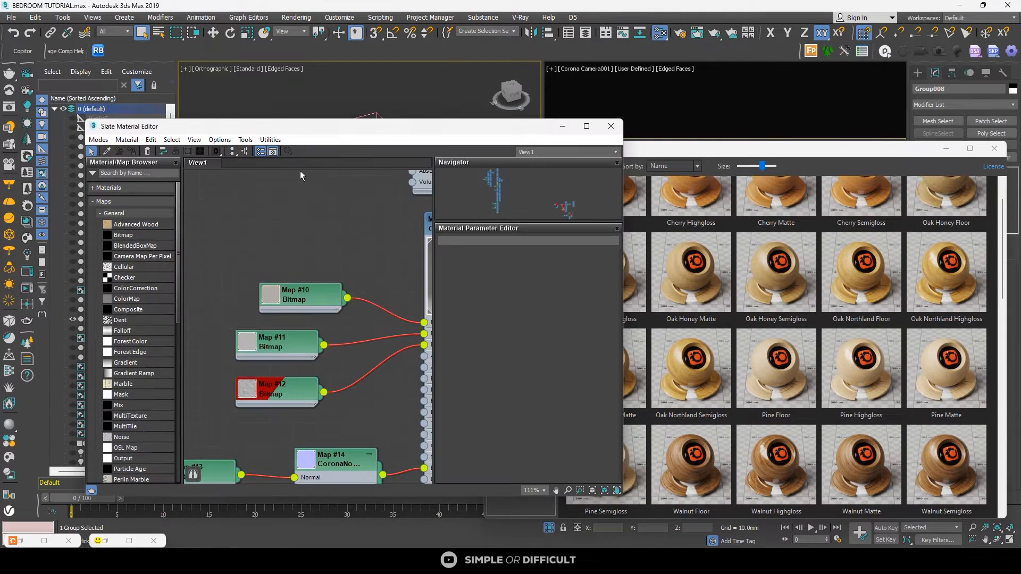
scroll(291, 229, "down", 3)
middle_click_drag(282, 234, 115, 193)
scroll(298, 269, "up", 2)
middle_click_drag(296, 295, 183, 367)
middle_click_drag(292, 297, 230, 203)
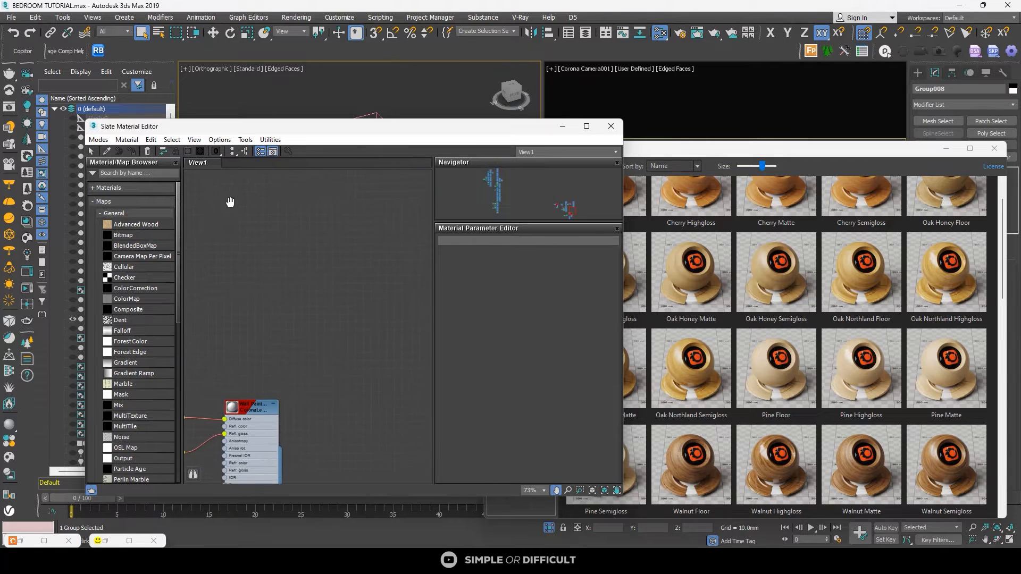
scroll(343, 272, "down", 6)
middle_click_drag(346, 273, 231, 283)
scroll(231, 283, "up", 1)
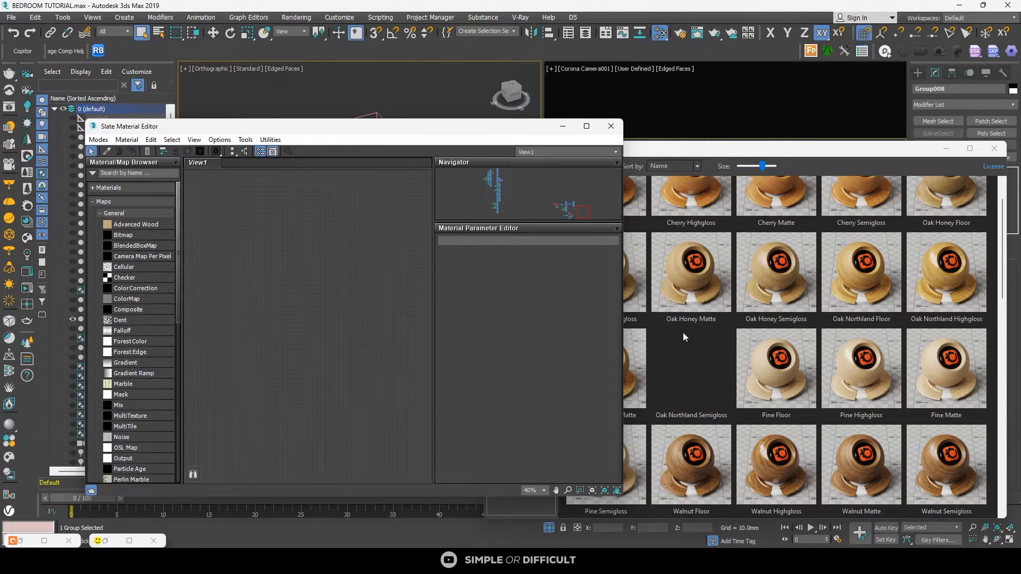
Step: Reposition the material library over the material editor and preview the Oak Northland Matte wood at large size
left_click(781, 144)
left_click_drag(780, 145, 847, 102)
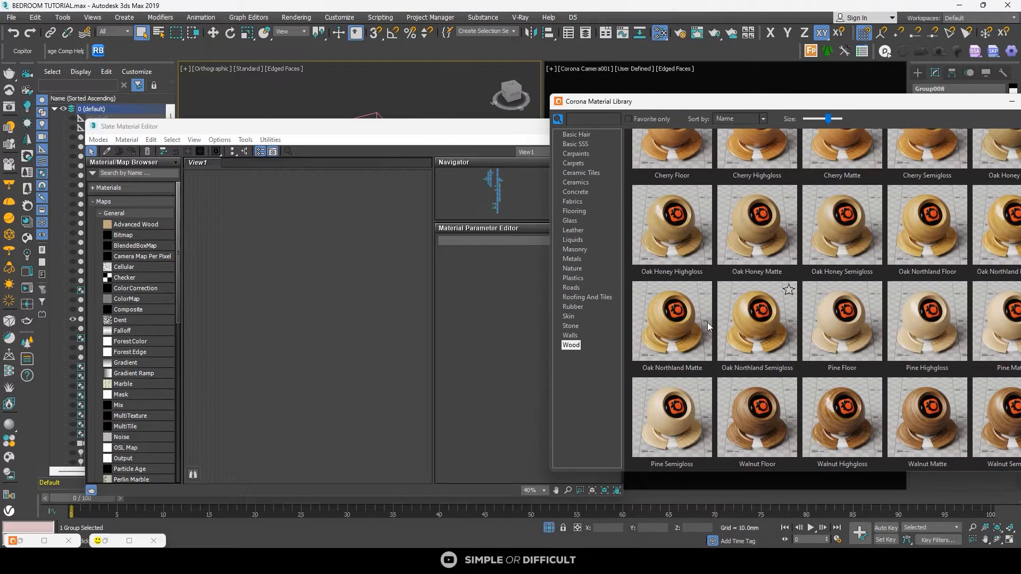
scroll(736, 361, "up", 1)
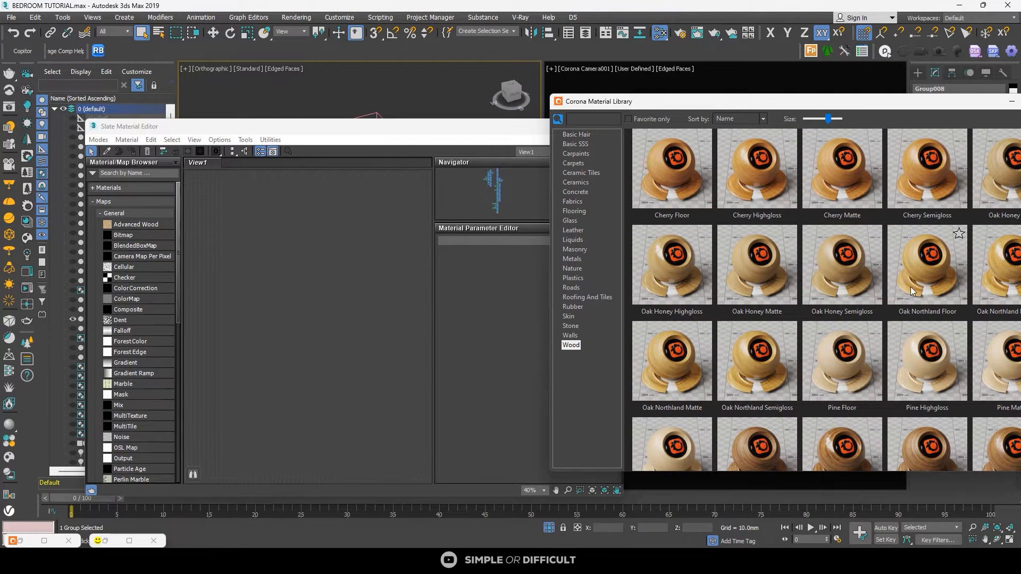
left_click_drag(909, 103, 871, 93)
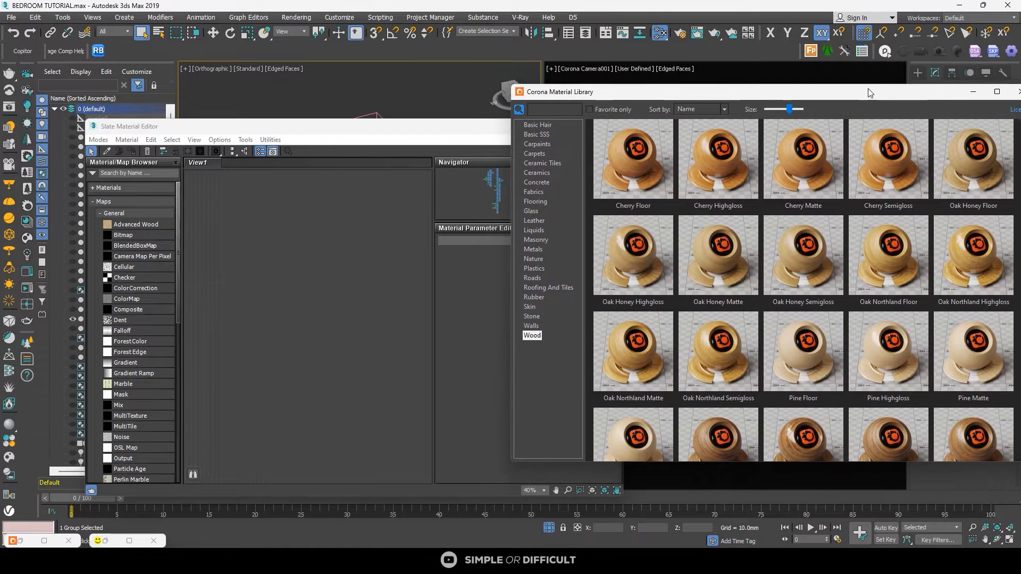
double_click(637, 356)
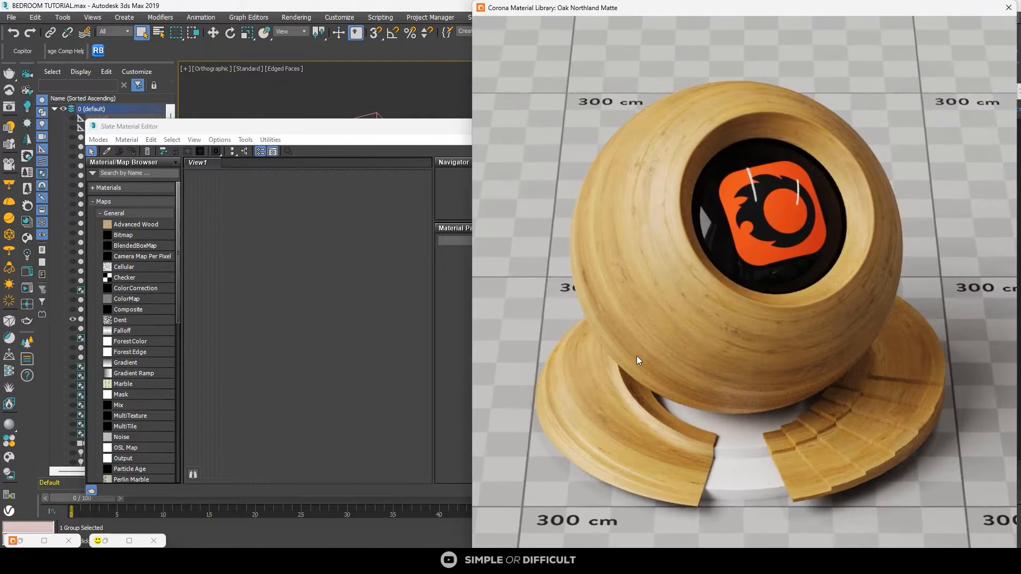
left_click(1009, 8)
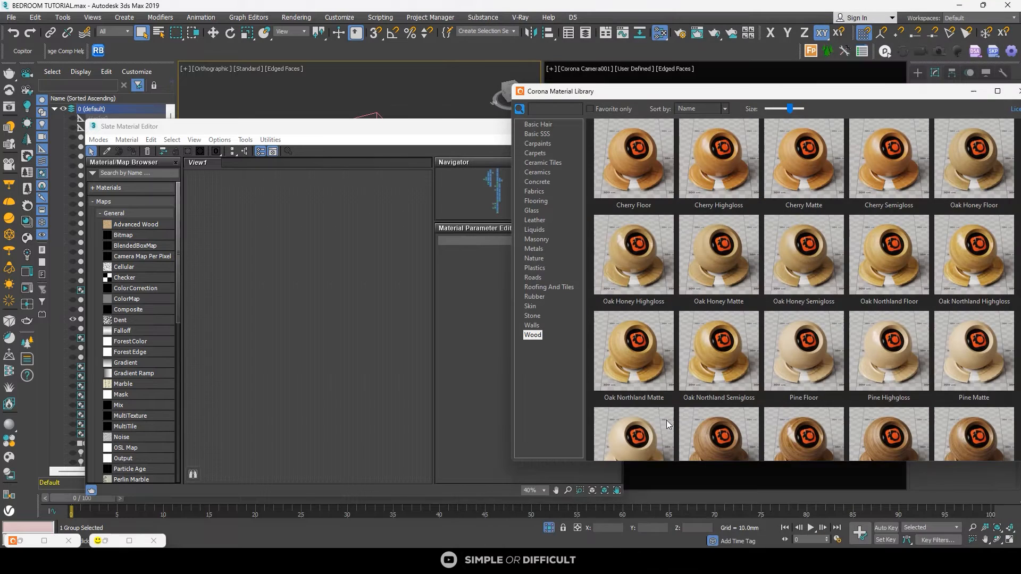
Step: Add the Pine Semigloss material from the library to the empty area of the material node view
left_click_drag(669, 425, 525, 384)
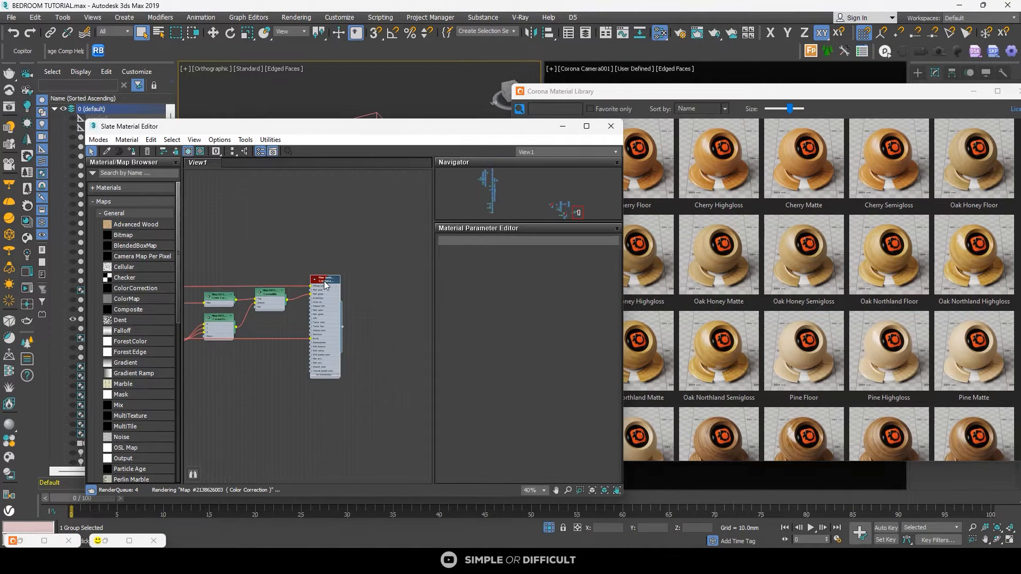
scroll(324, 281, "down", 3)
scroll(304, 300, "down", 3)
middle_click_drag(287, 306, 388, 305)
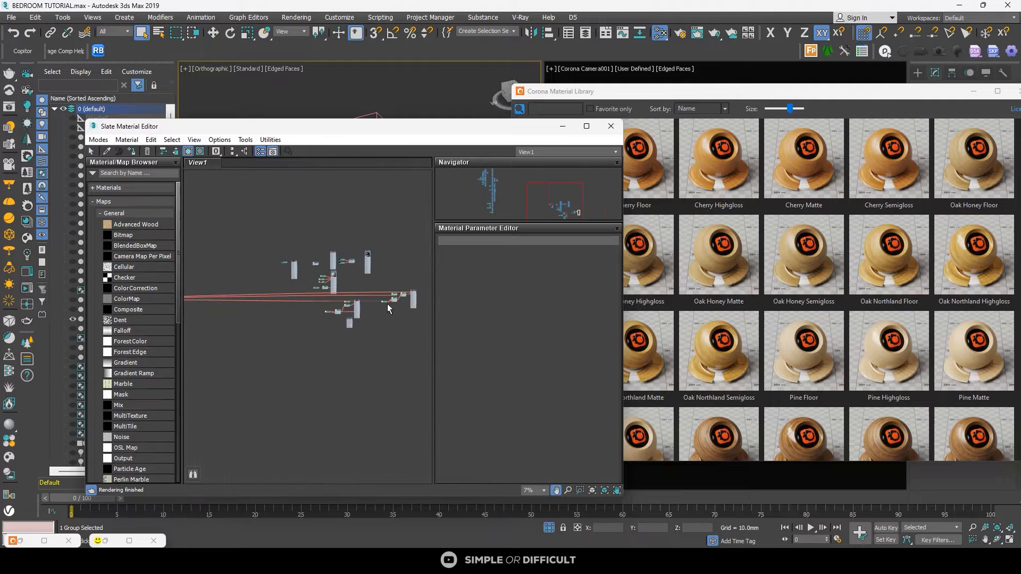
Step: Move the Pine Semigloss node tree across the node view to an empty area beside the other material nodes
scroll(337, 303, "down", 2)
middle_click_drag(255, 309, 255, 309)
scroll(204, 293, "up", 3)
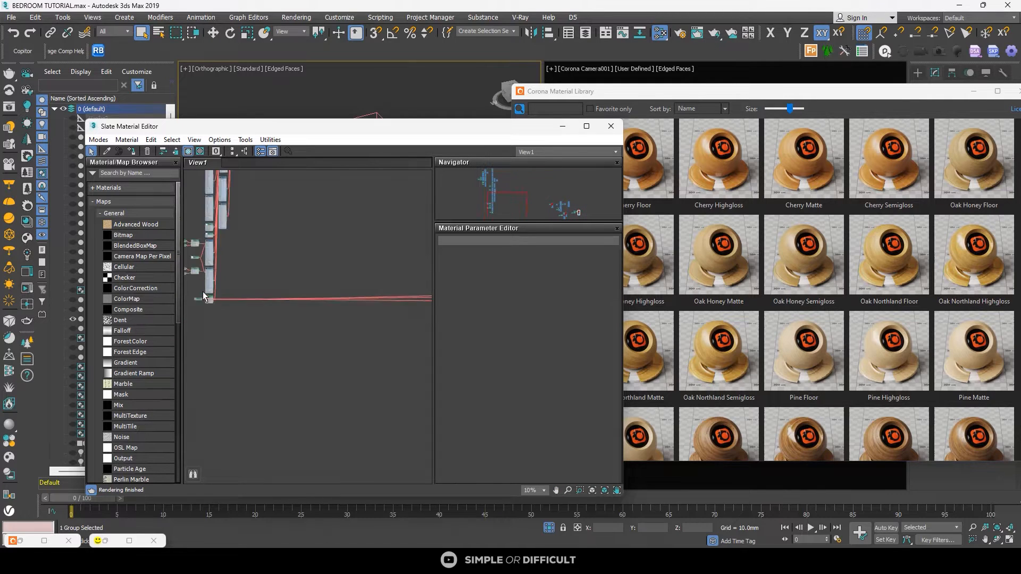
left_click_drag(196, 311, 401, 309)
scroll(401, 310, "down", 2)
middle_click_drag(402, 313, 204, 258)
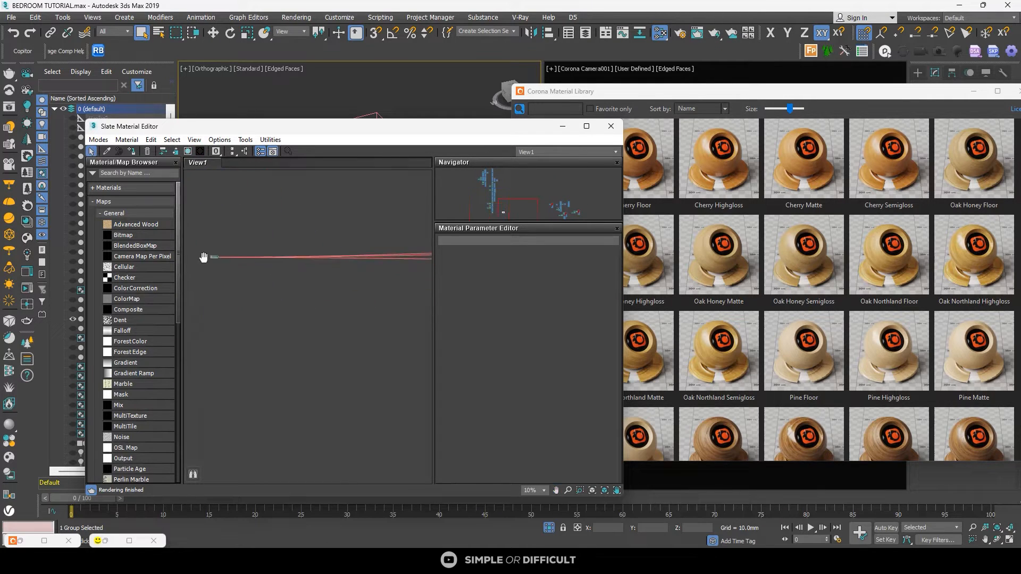
left_click_drag(211, 259, 360, 260)
middle_click_drag(359, 260, 223, 262)
scroll(215, 260, "down", 2)
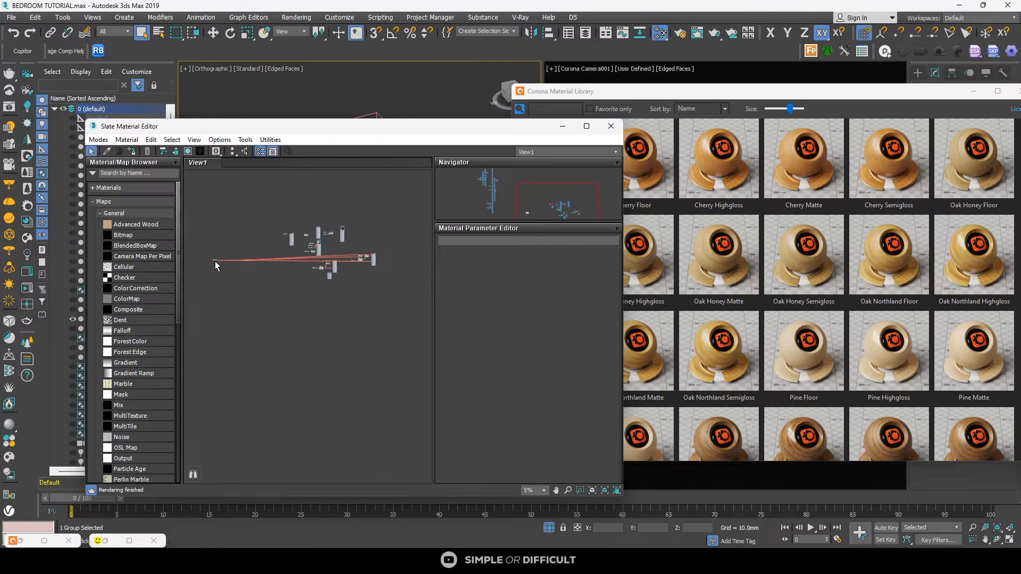
left_click_drag(215, 260, 346, 253)
scroll(396, 259, "up", 5)
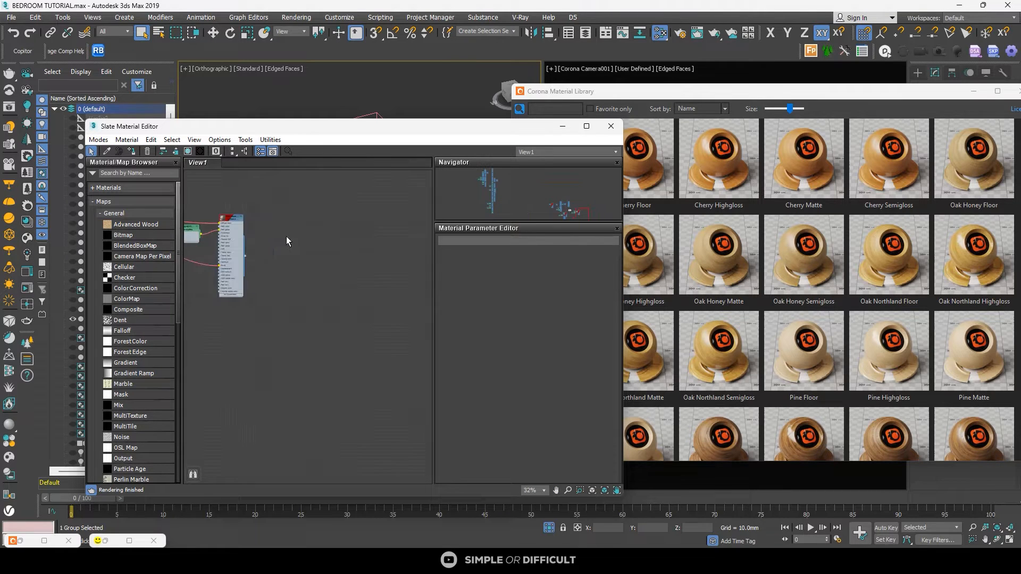
middle_click_drag(282, 233, 426, 245)
left_click_drag(203, 229, 248, 235)
Step: Assign the Pine Semigloss material to the selected bedside table and show its texture in the viewport
left_click_drag(335, 128, 653, 106)
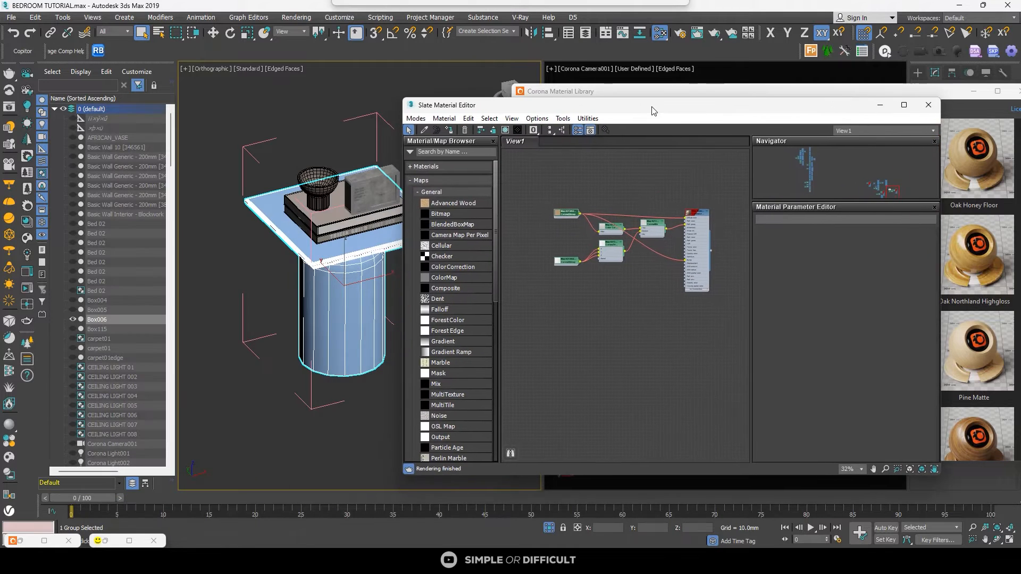
scroll(691, 211, "up", 5)
left_click(506, 129)
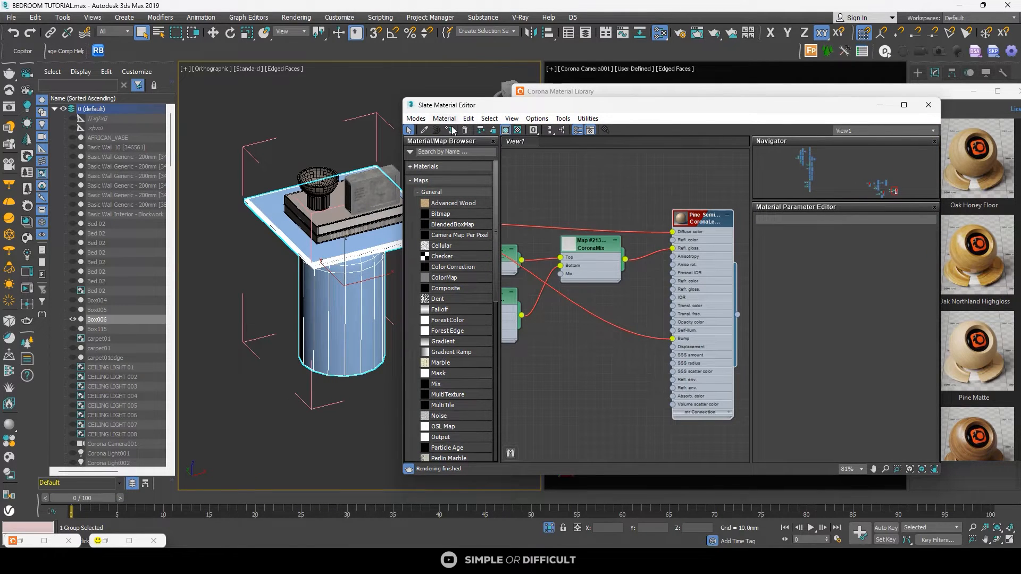
scroll(349, 259, "up", 5)
scroll(276, 223, "down", 4)
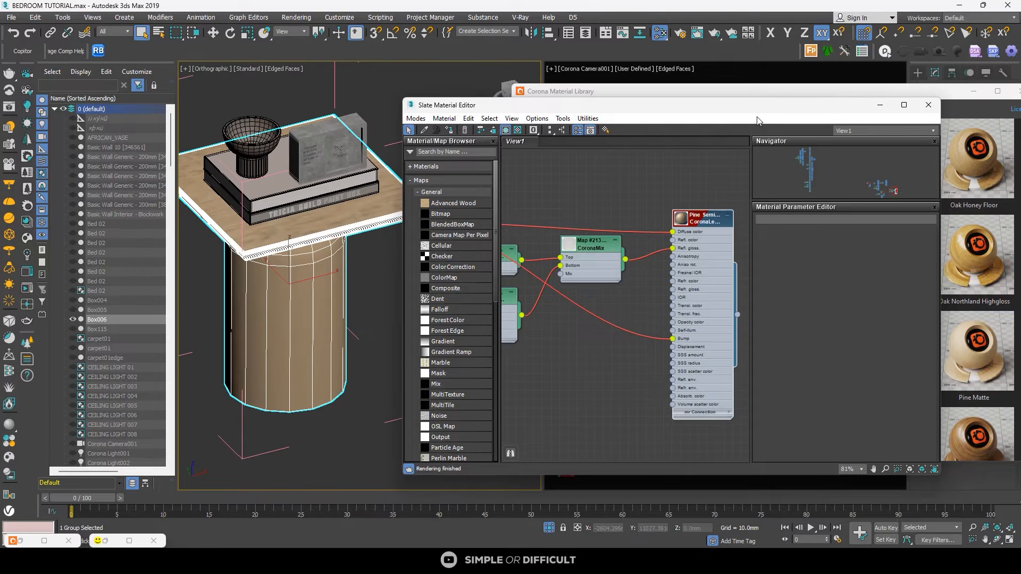
Step: Clear the material library and editor out of the way and add a UVW Map modifier to the bedside table group
left_click(974, 91)
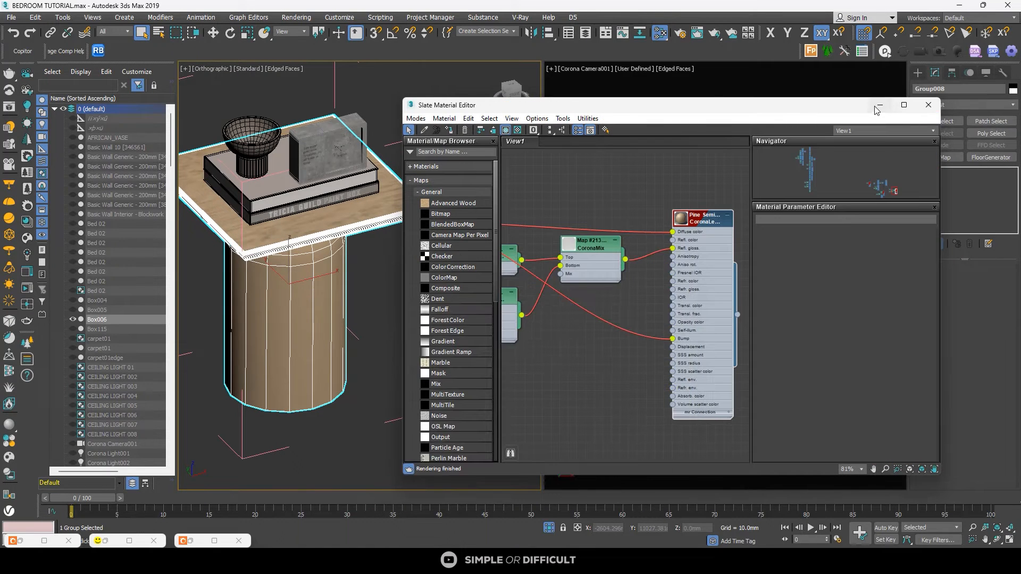
left_click_drag(824, 119, 789, 261)
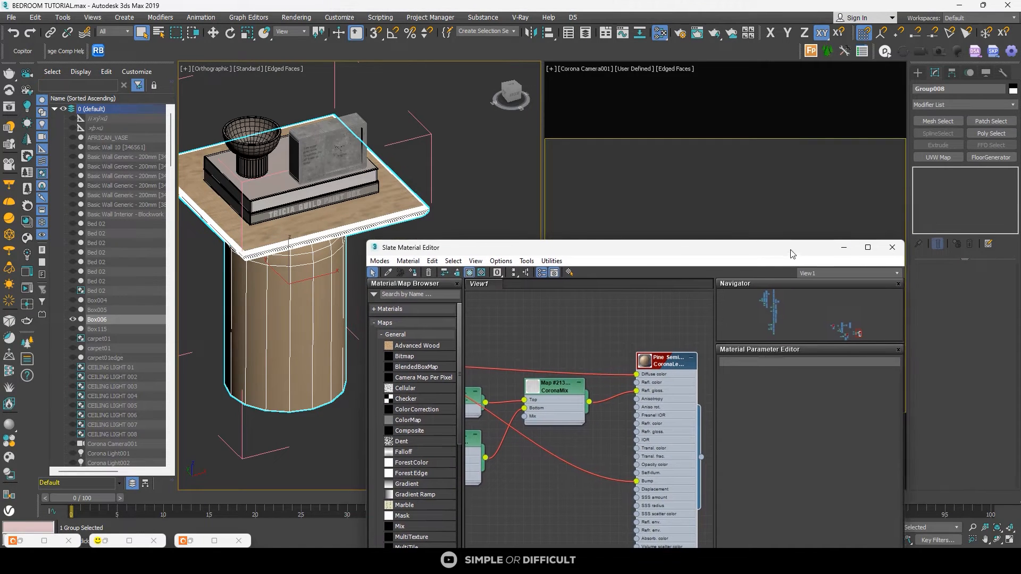
left_click(418, 206)
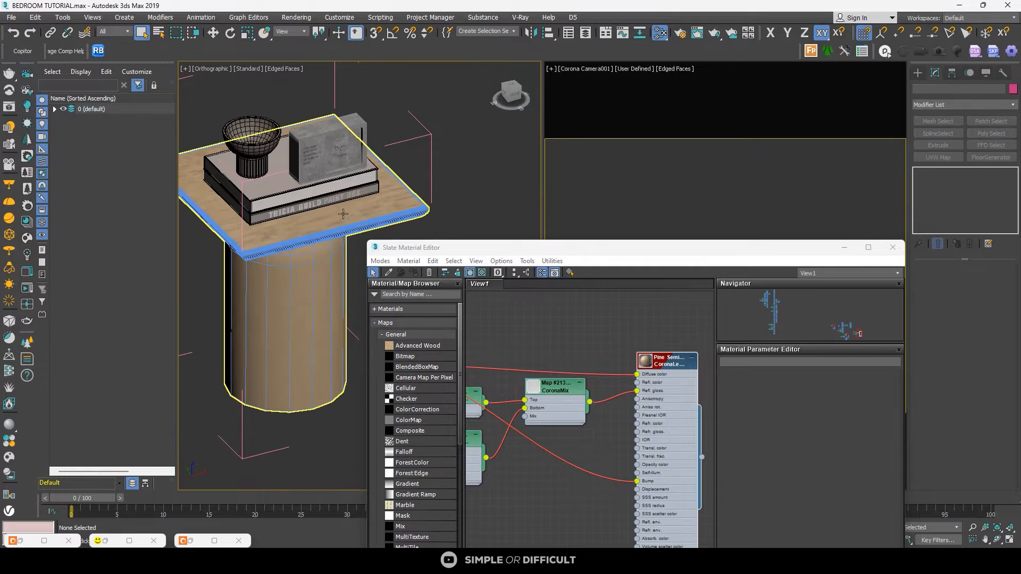
left_click(918, 73)
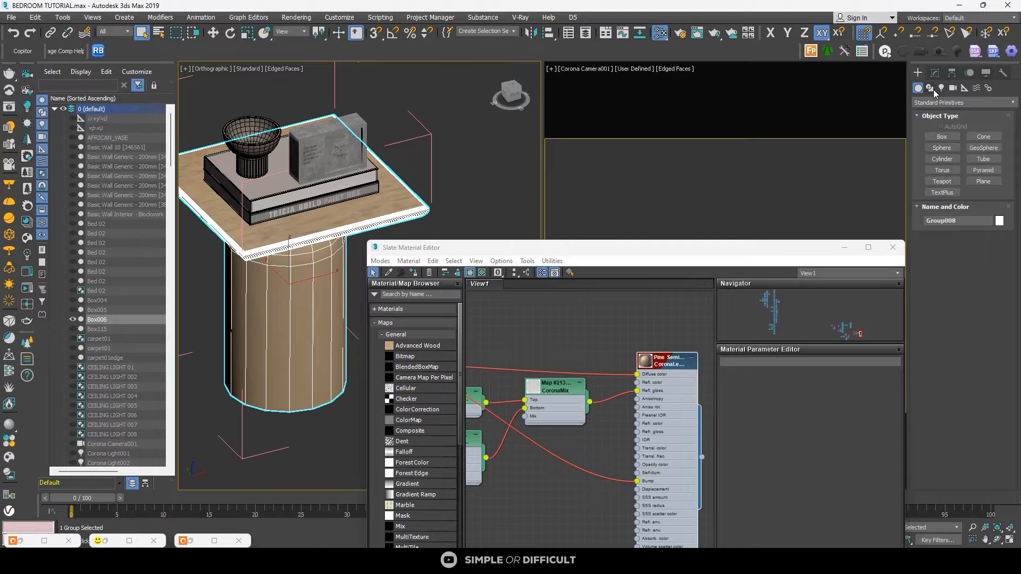
left_click(936, 74)
left_click(941, 158)
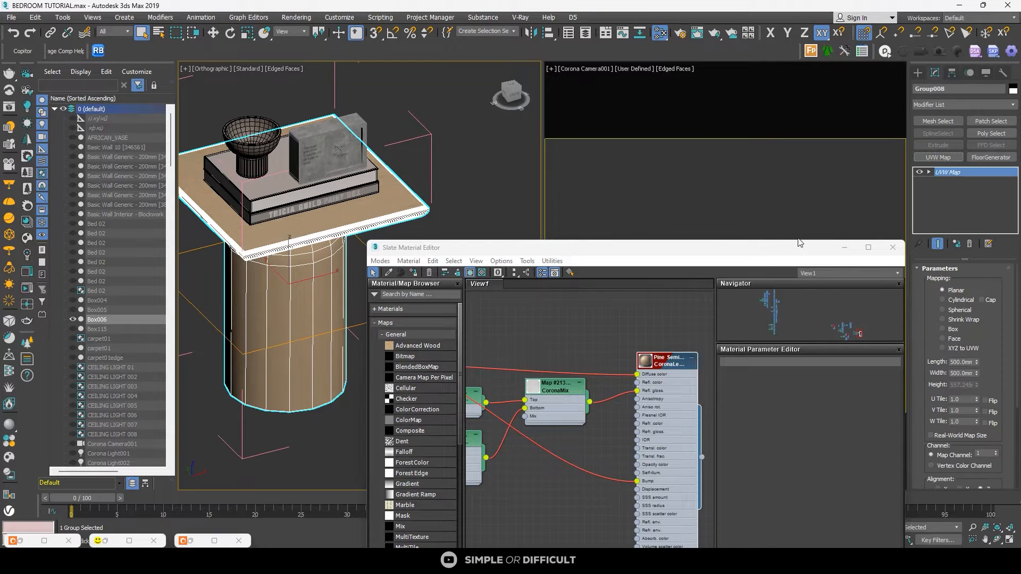
Step: Set the table's UVW Map to Box mapping with Real-World Map Size enabled, and check the wood grain on the model
left_click(952, 329)
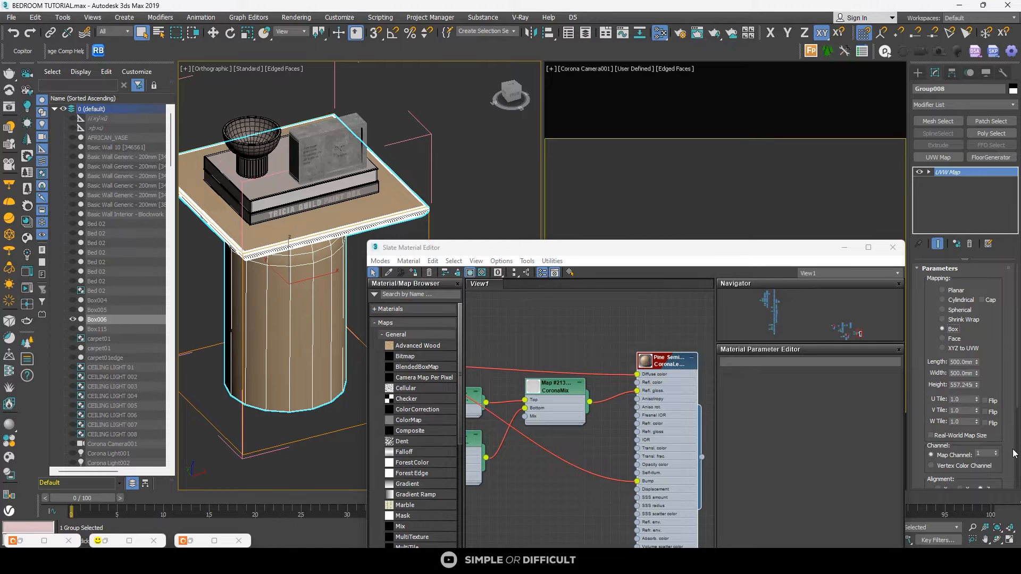
scroll(1014, 451, "down", 3)
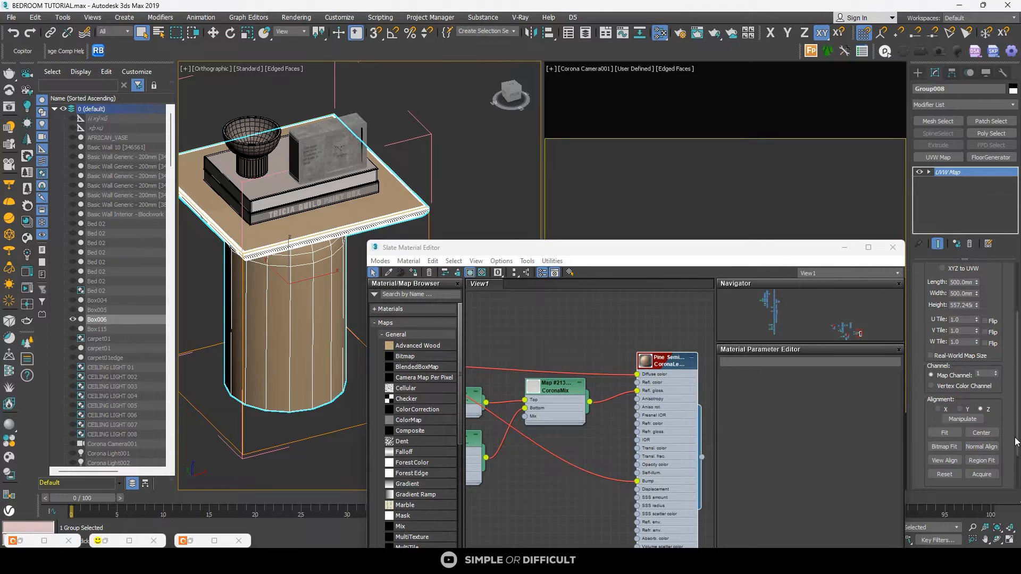
scroll(1005, 372, "up", 2)
scroll(1002, 367, "up", 2)
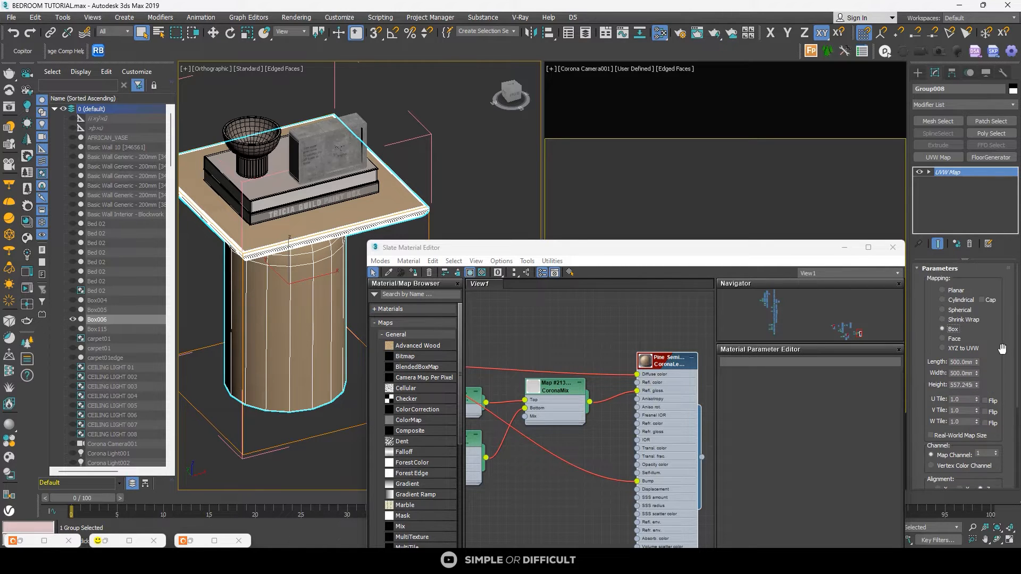
scroll(1002, 349, "down", 1)
left_click(931, 420)
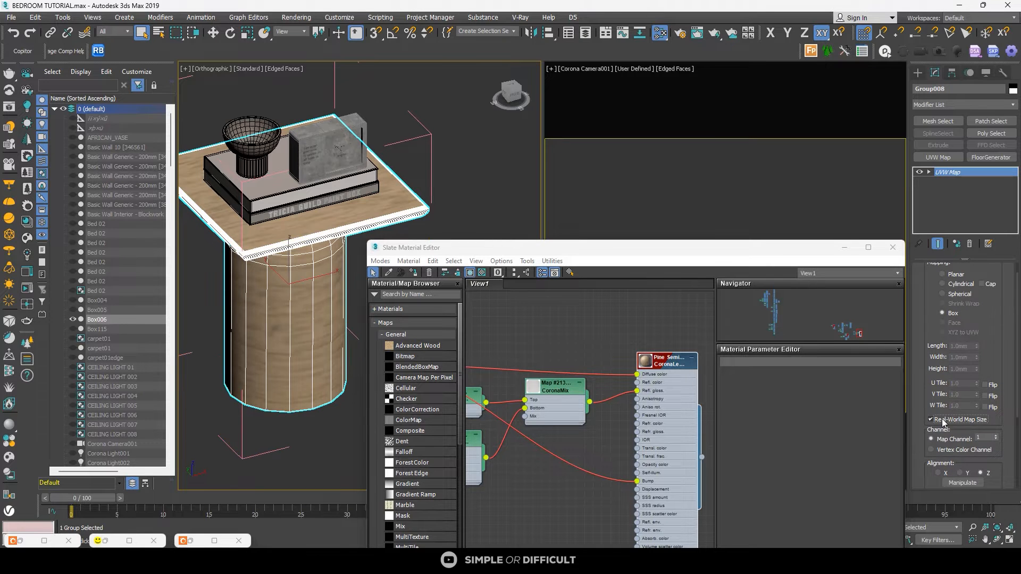
scroll(334, 284, "up", 4)
scroll(325, 257, "down", 2)
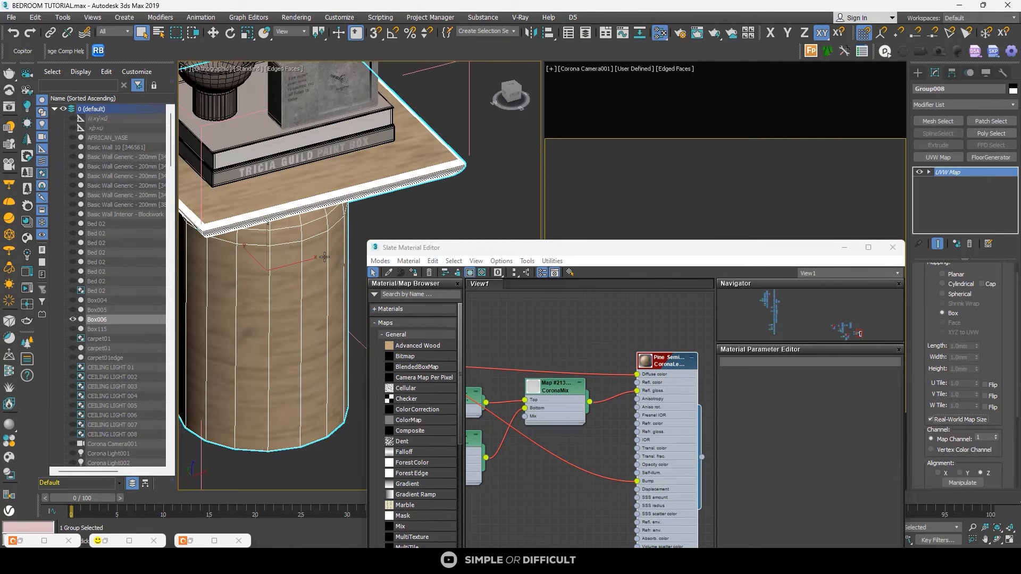
middle_click_drag(321, 267, 206, 228, "alt")
Step: Deselect the bedside table and end its isolation to bring back the whole bedroom
left_click(422, 158)
scroll(421, 159, "down", 4)
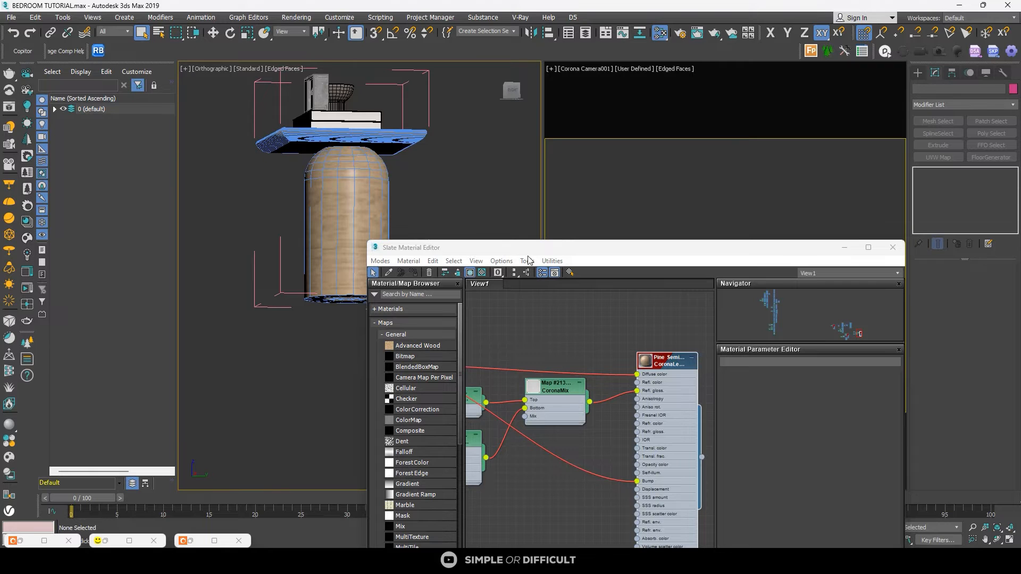
left_click_drag(644, 258, 125, 168)
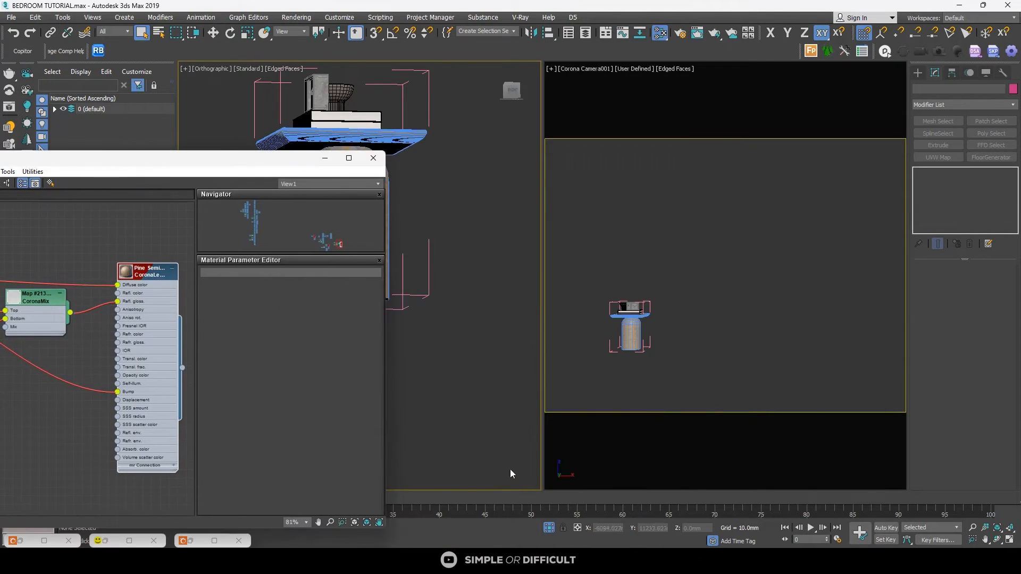
left_click(548, 529)
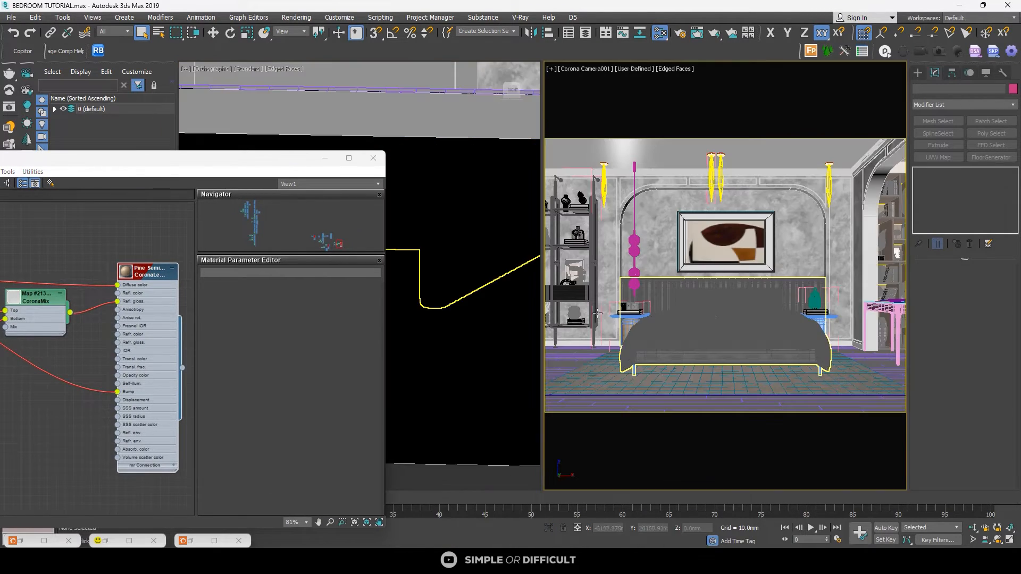
Step: Bring up the Corona frame buffer and start an interactive render of the Corona Camera001 view
right_click(633, 209)
left_click(636, 206)
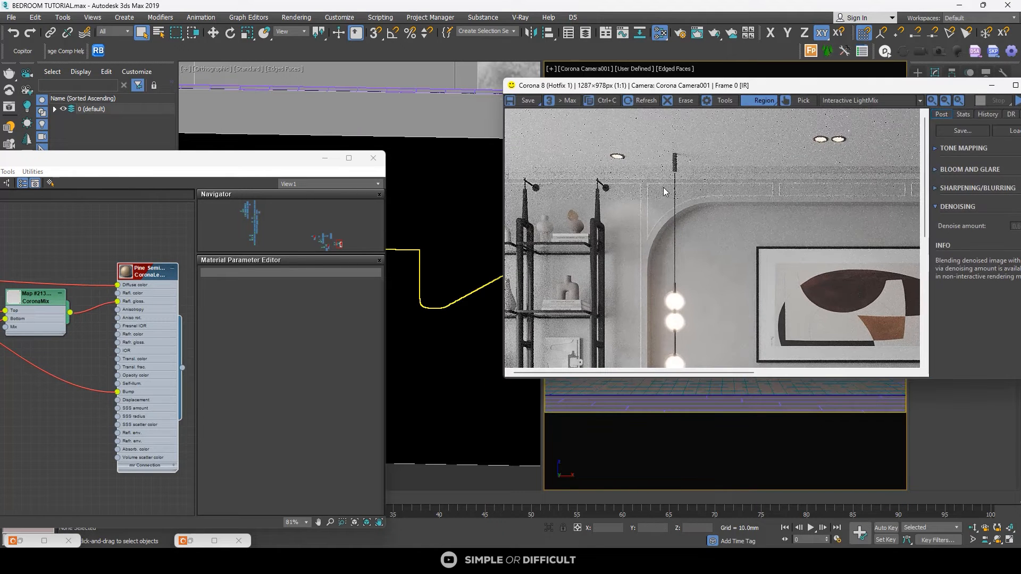
left_click_drag(937, 89, 660, 62)
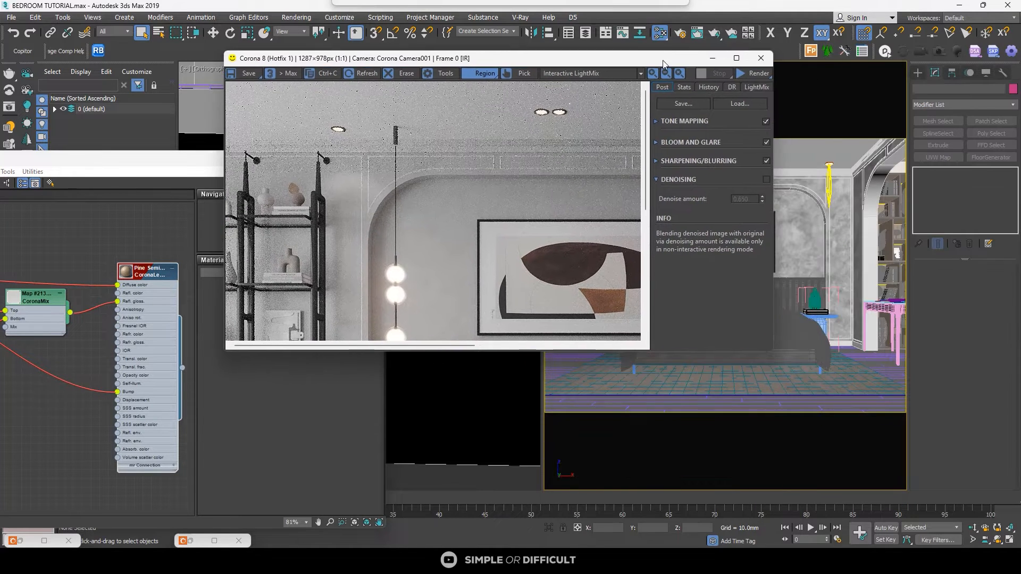
left_click(761, 74)
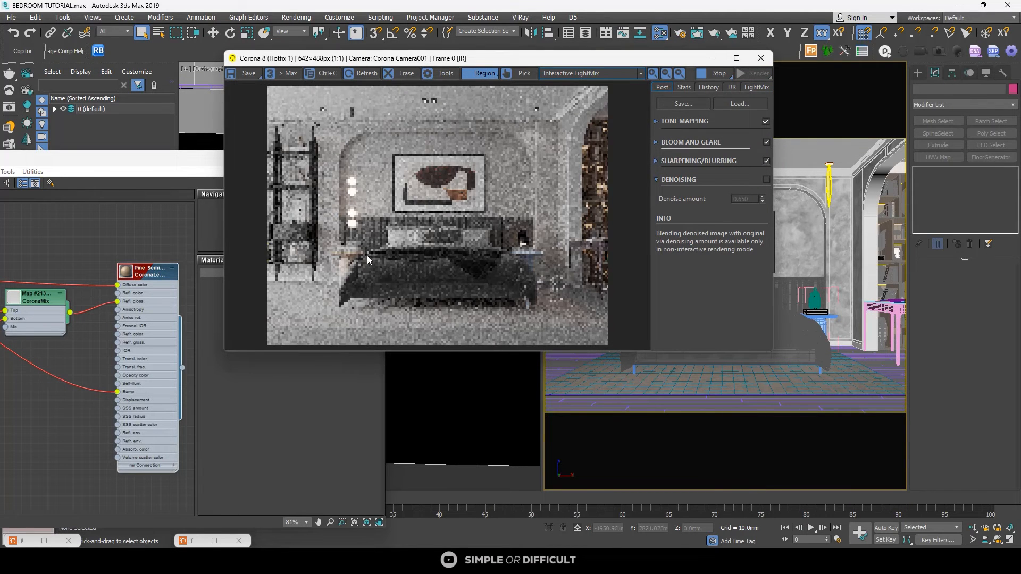
Step: Examine the wood-finished bedside table and the blue one on the other side of the bed in the interactive render
scroll(330, 266, "up", 3)
scroll(389, 174, "down", 3)
scroll(356, 207, "up", 4)
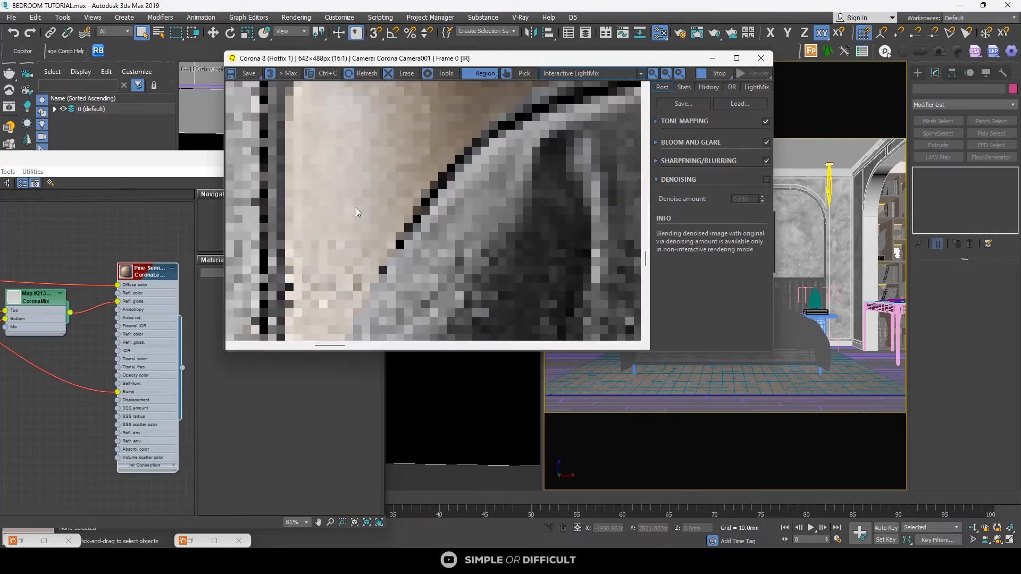
scroll(359, 202, "down", 4)
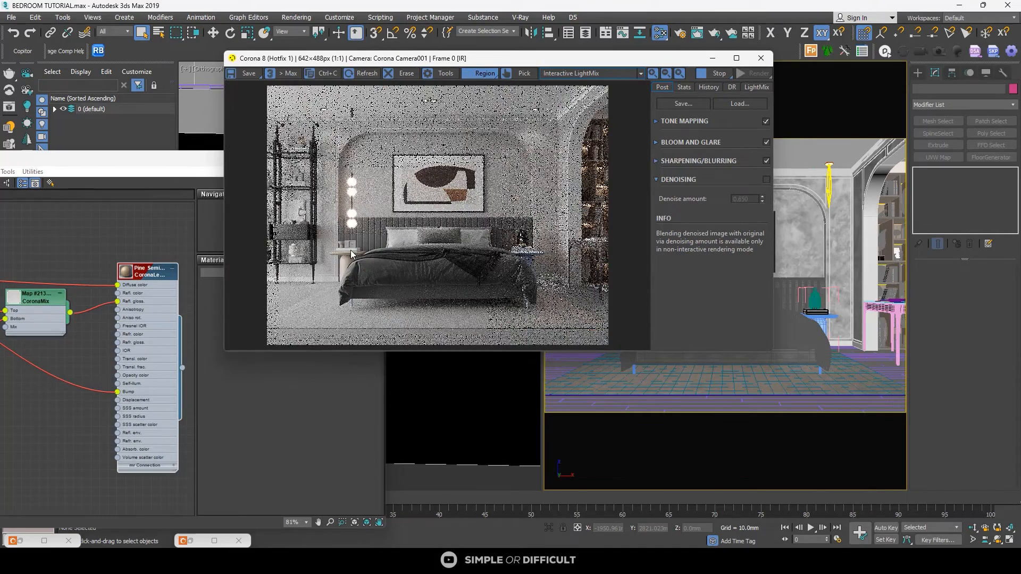
scroll(350, 251, "up", 2)
scroll(344, 212, "down", 2)
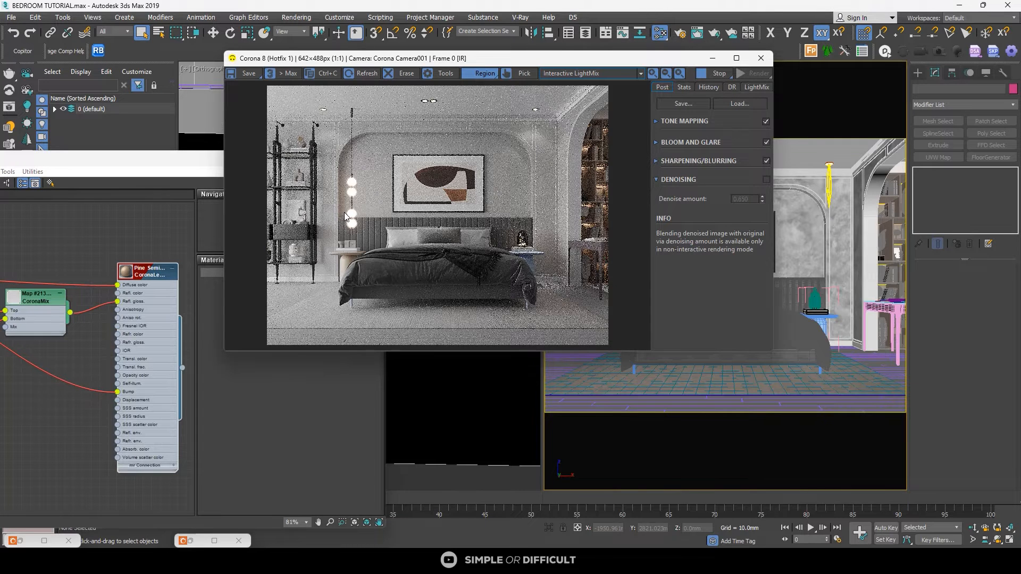
scroll(346, 216, "up", 4)
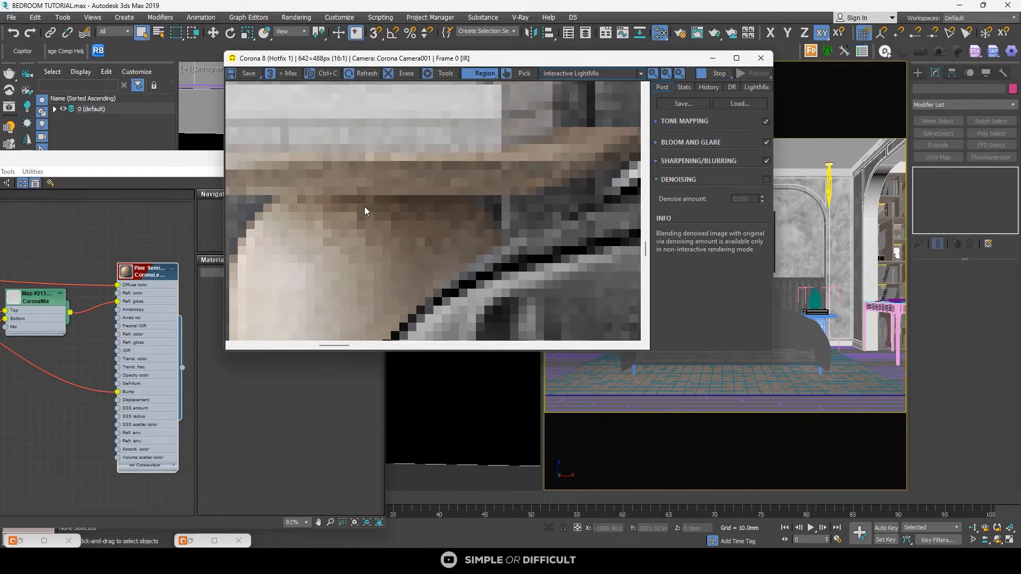
scroll(365, 211, "down", 2)
scroll(364, 207, "down", 2)
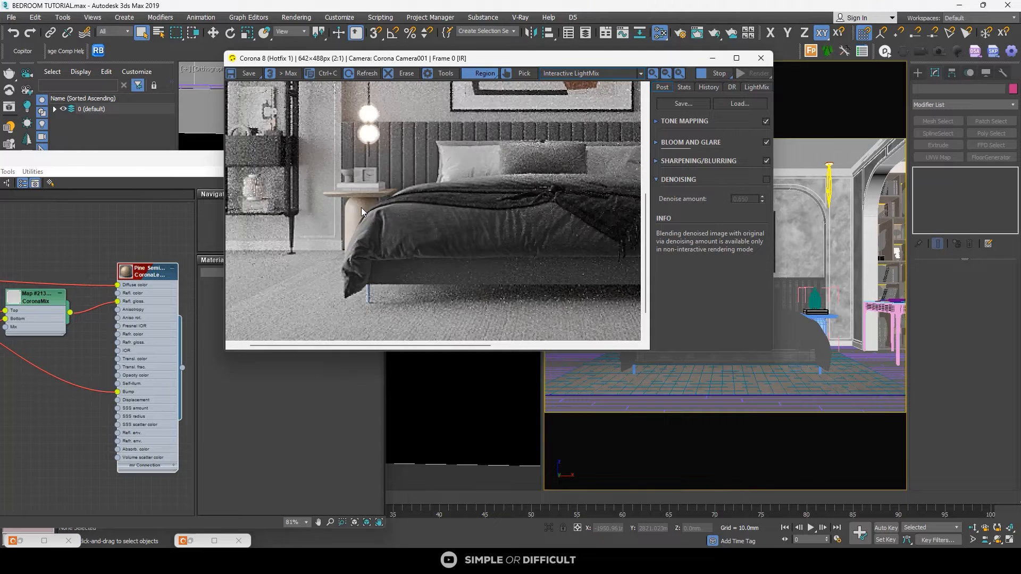
scroll(351, 255, "up", 2)
scroll(351, 255, "down", 2)
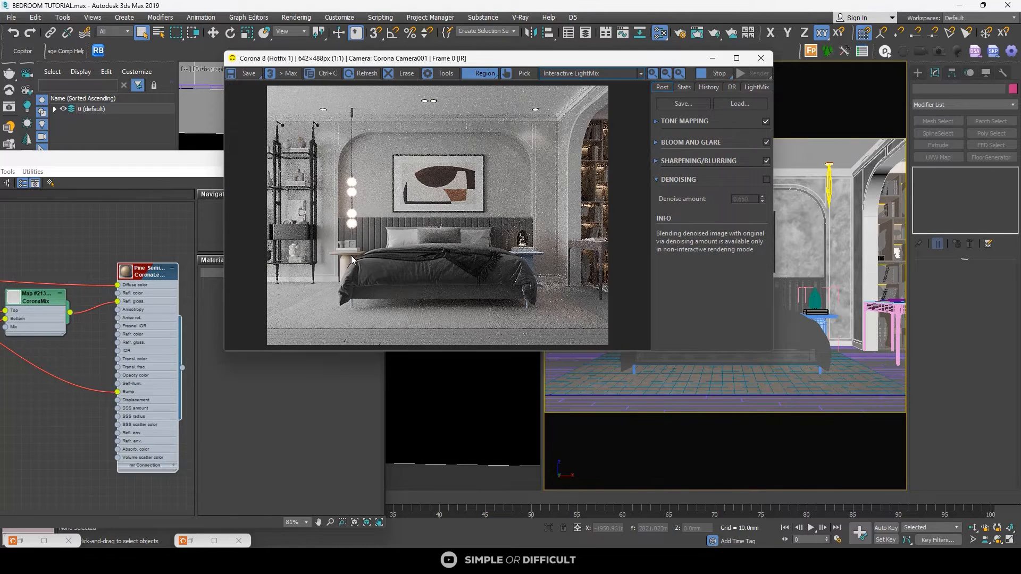
scroll(532, 253, "up", 3)
scroll(452, 232, "down", 1)
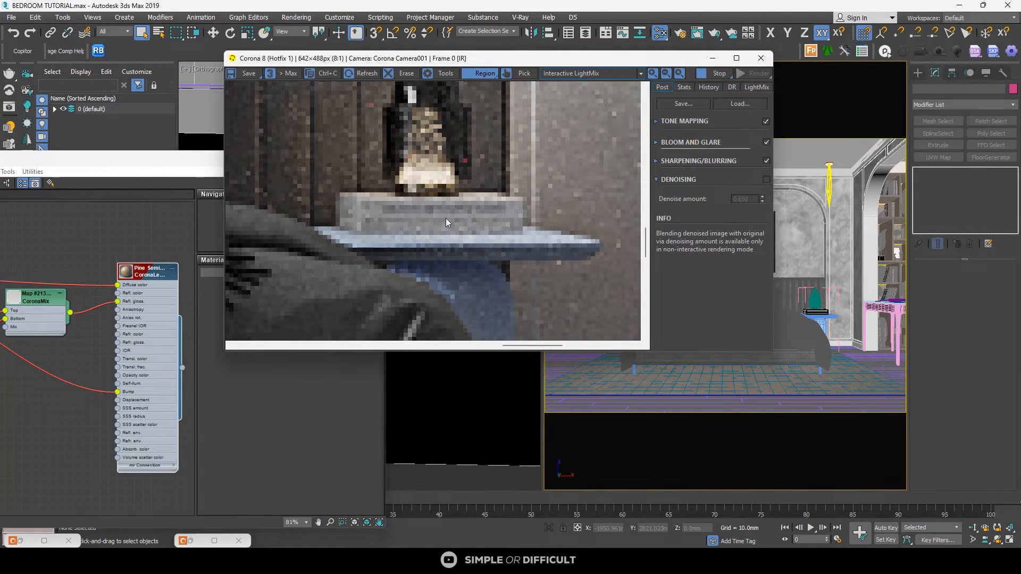
scroll(465, 236, "down", 1)
scroll(484, 224, "up", 1)
scroll(489, 218, "down", 2)
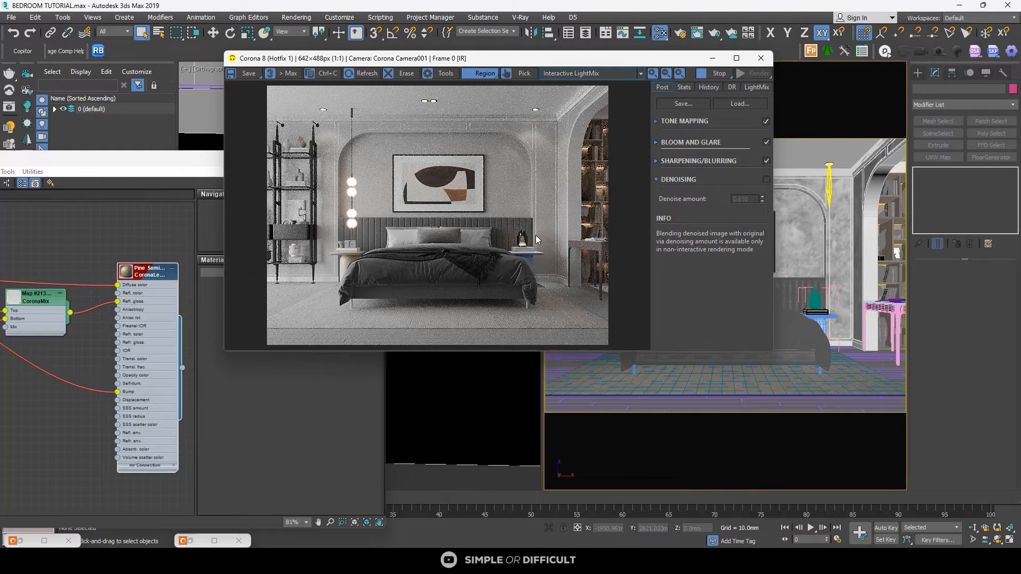
Step: Stop the interactive render, move the frame buffer aside and minimize the material editor
left_click(712, 78)
left_click_drag(644, 61, 793, 37)
left_click(325, 158)
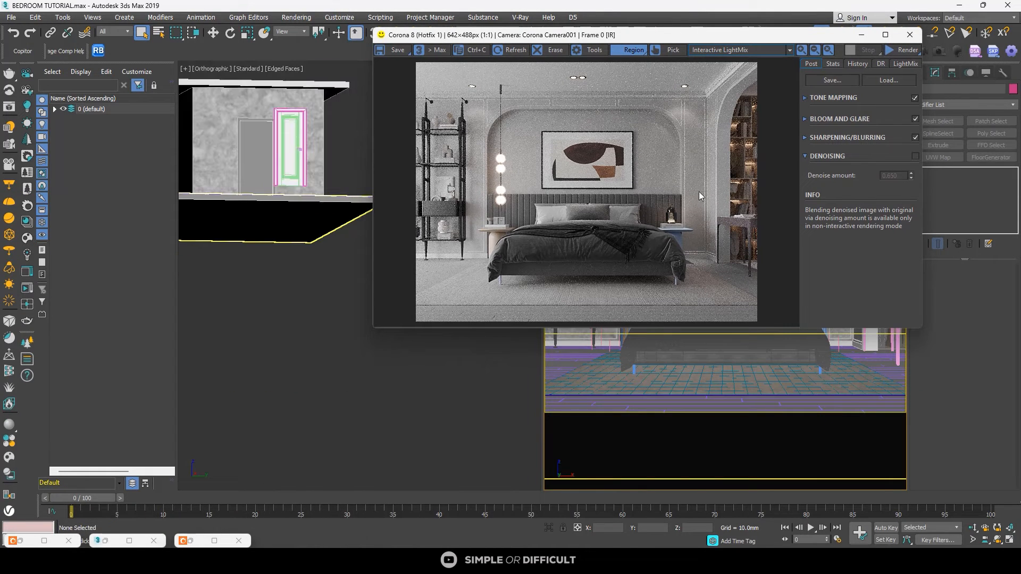
Step: Select the remaining blue bedside table in the camera view and isolate it, keeping the frame buffer off the orthographic view
left_click_drag(763, 38, 479, 89)
left_click(819, 317)
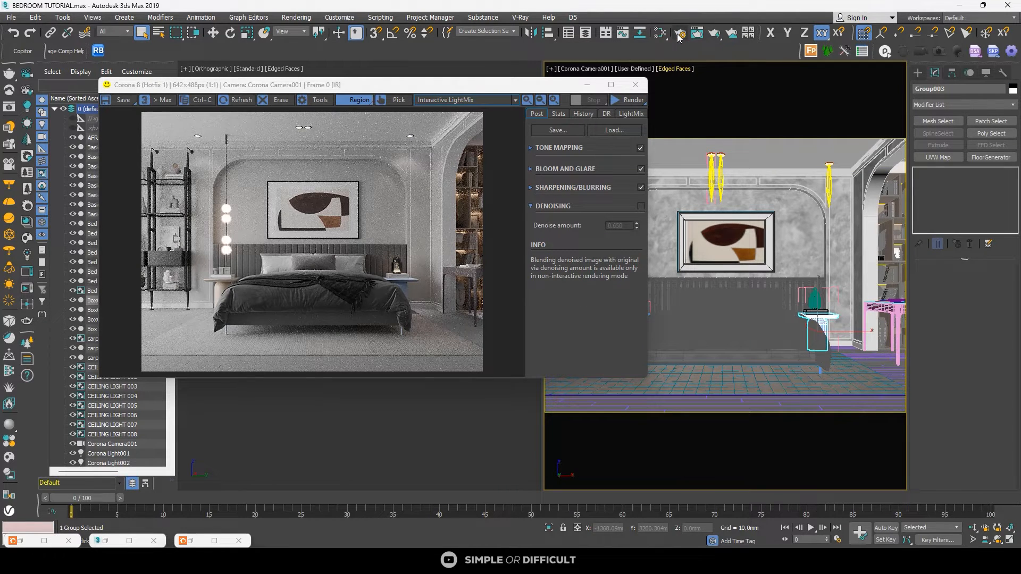
left_click(549, 529)
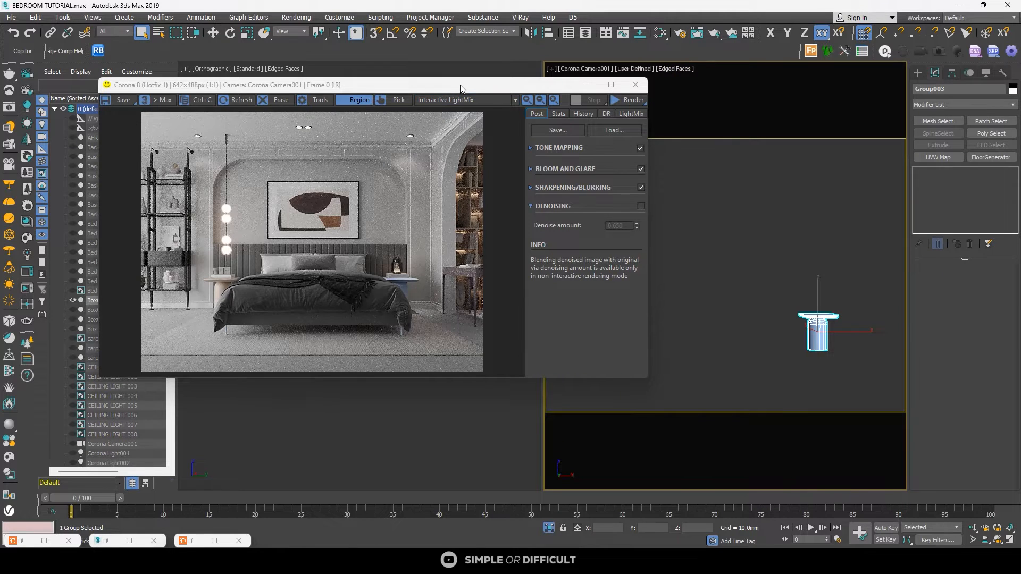
left_click_drag(460, 88, 777, 64)
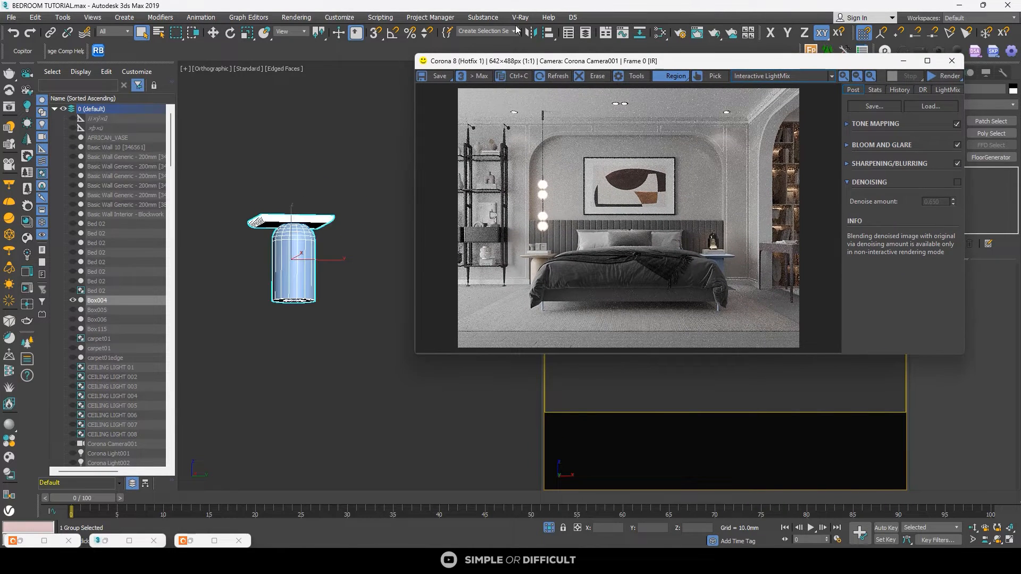
Step: Assign the Pine Semigloss material to the isolated bedside table and minimize the material editor
left_click(668, 32)
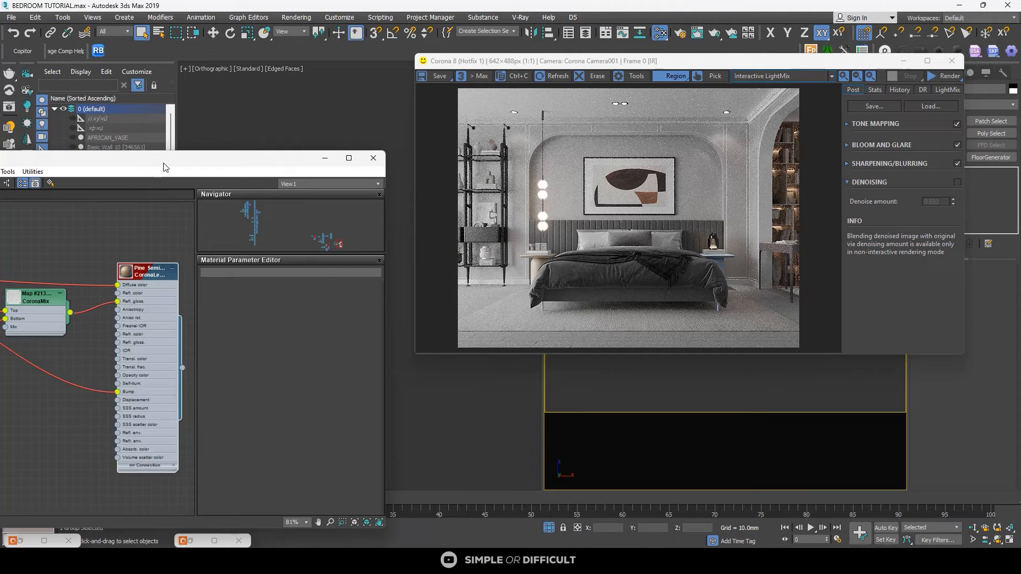
left_click_drag(164, 168, 453, 154)
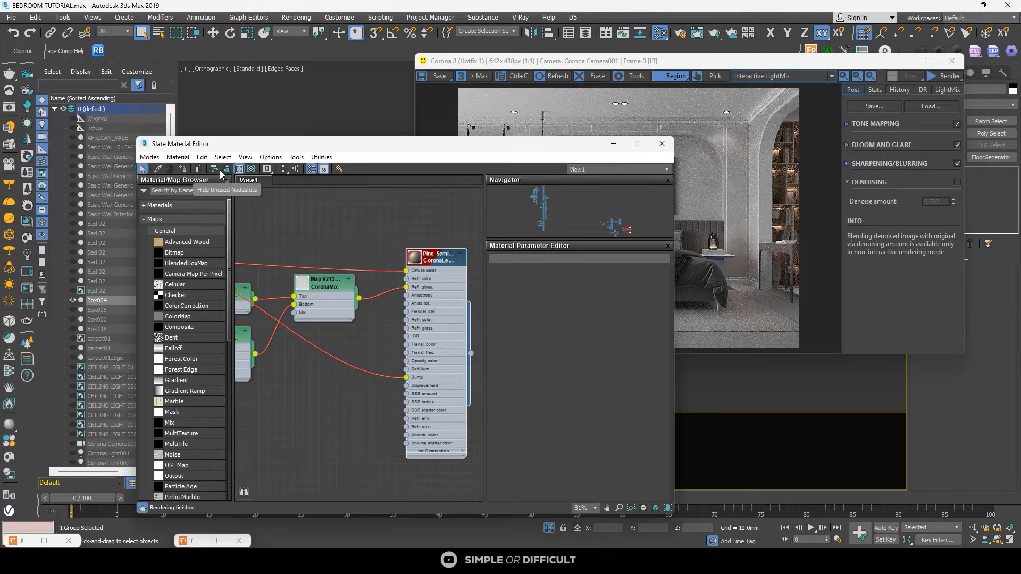
left_click(615, 143)
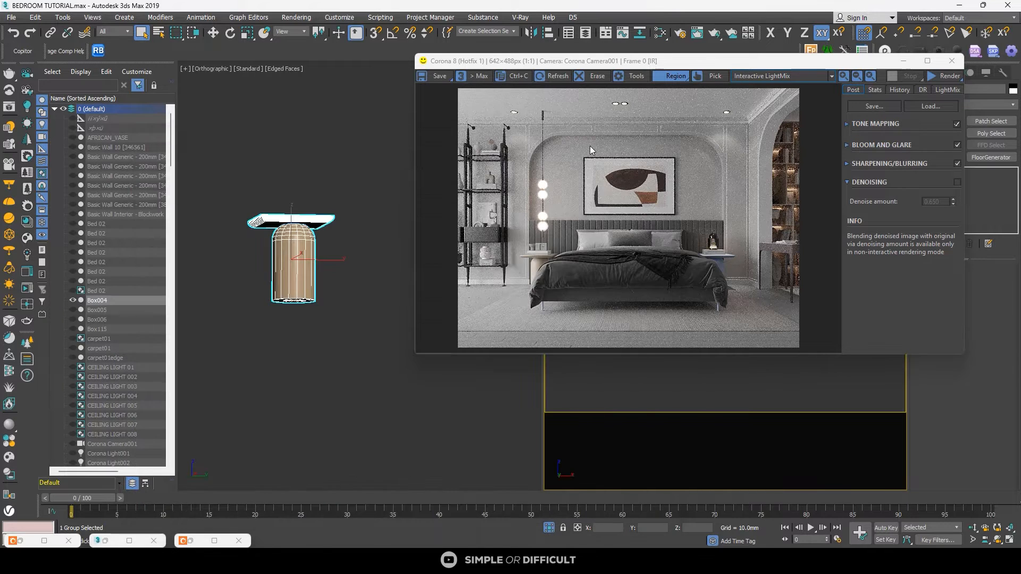
left_click(406, 188)
left_click(293, 255)
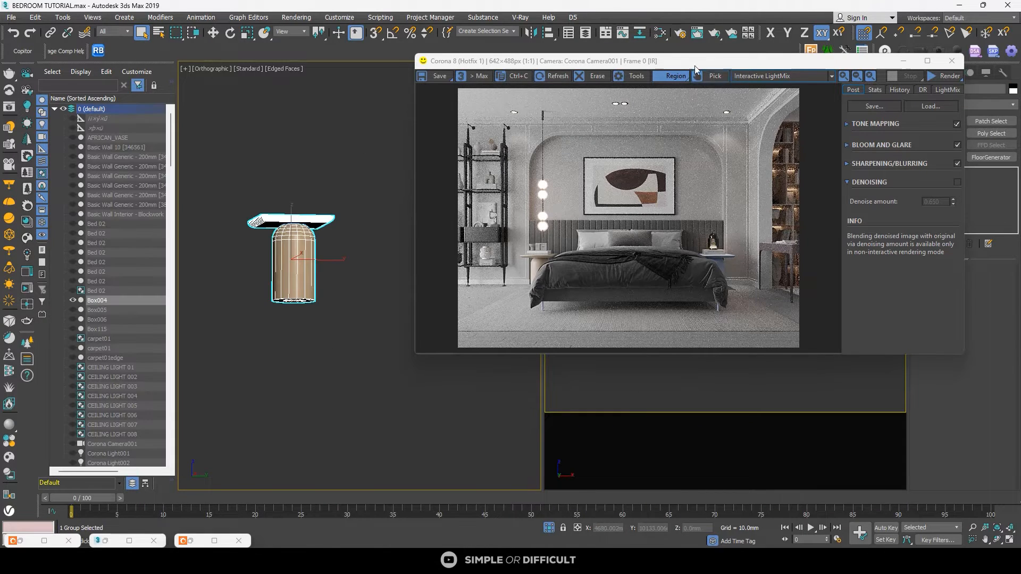
Step: Add a UVW Map modifier to the bedside table with box mapping and real-world map size enabled
left_click_drag(707, 63, 431, 108)
left_click(932, 158)
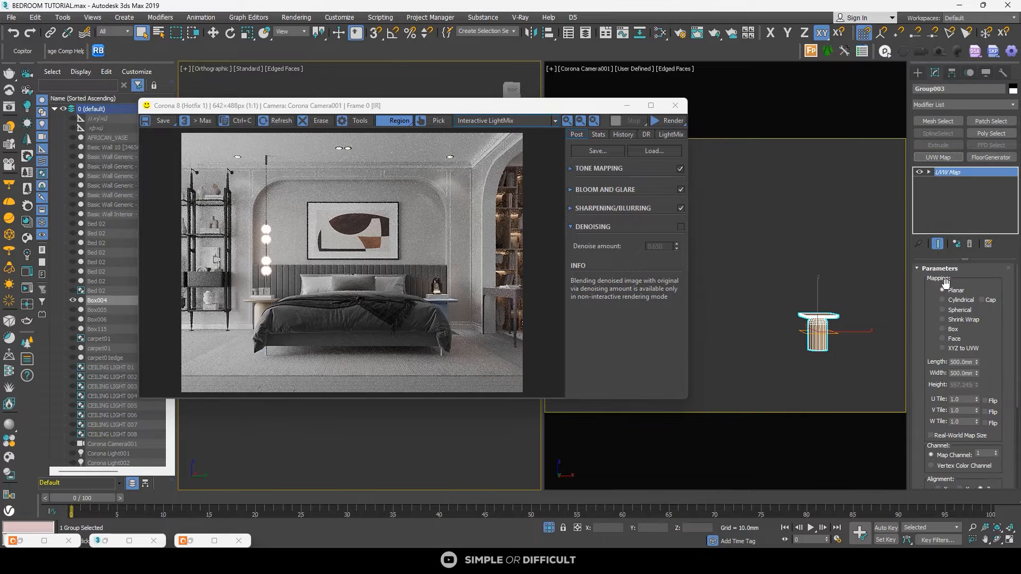
left_click(940, 436)
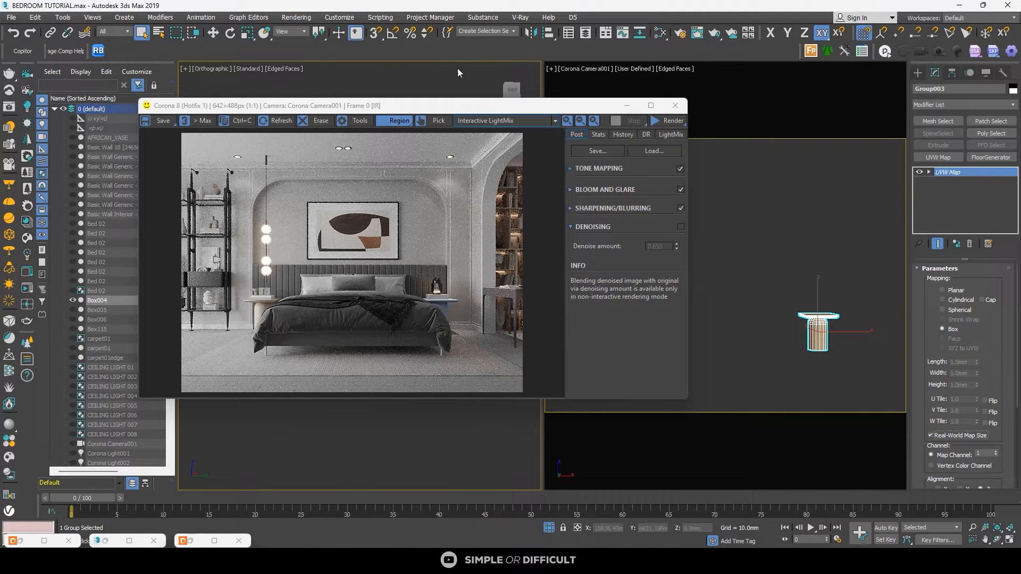
left_click_drag(460, 108, 840, 139)
scroll(394, 289, "up", 5)
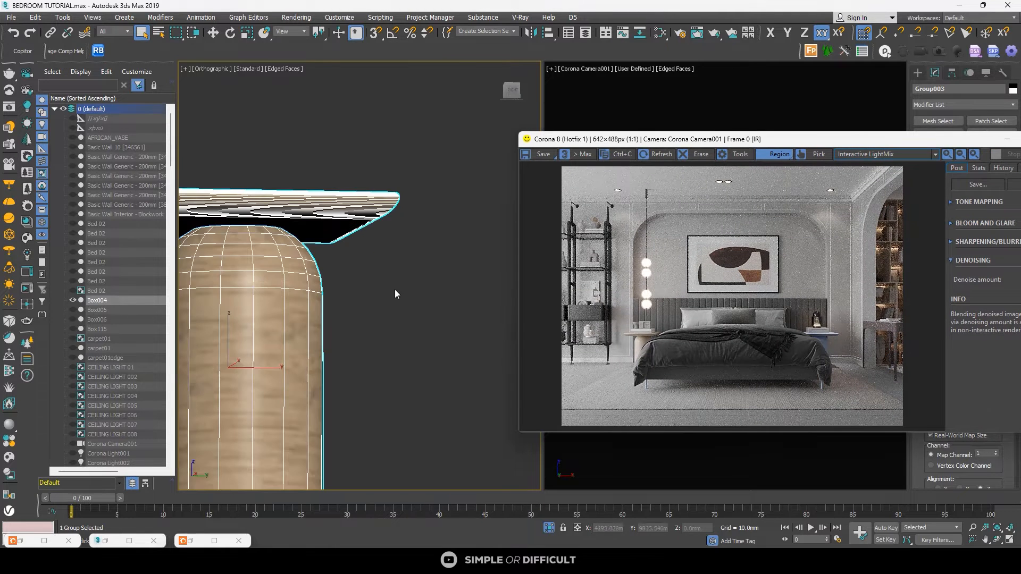
Step: Exit isolation of the bedside table and start an interactive render of the camera view in the maximized frame buffer
left_click(394, 289)
left_click(550, 527)
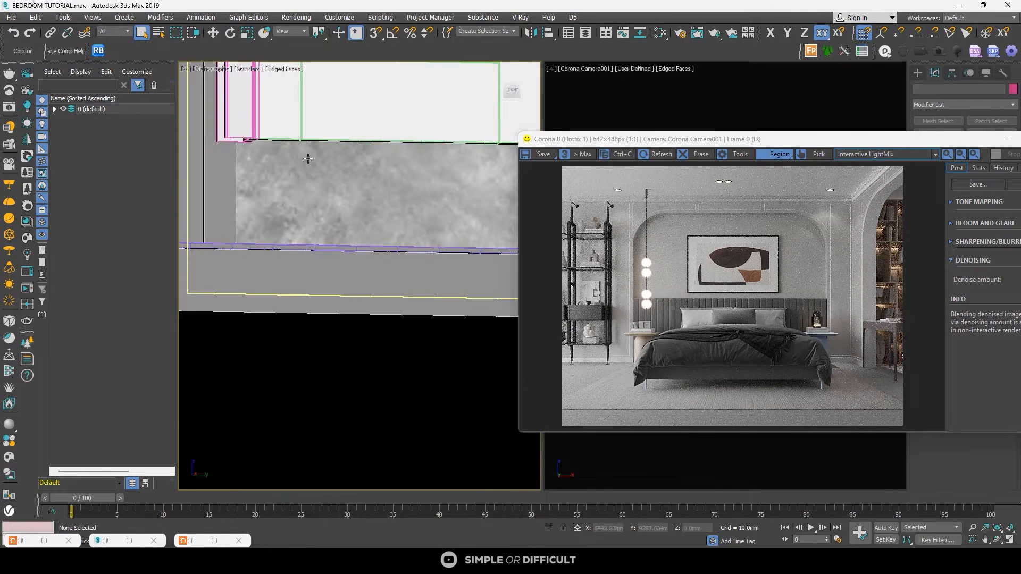
left_click_drag(785, 144, 532, 2)
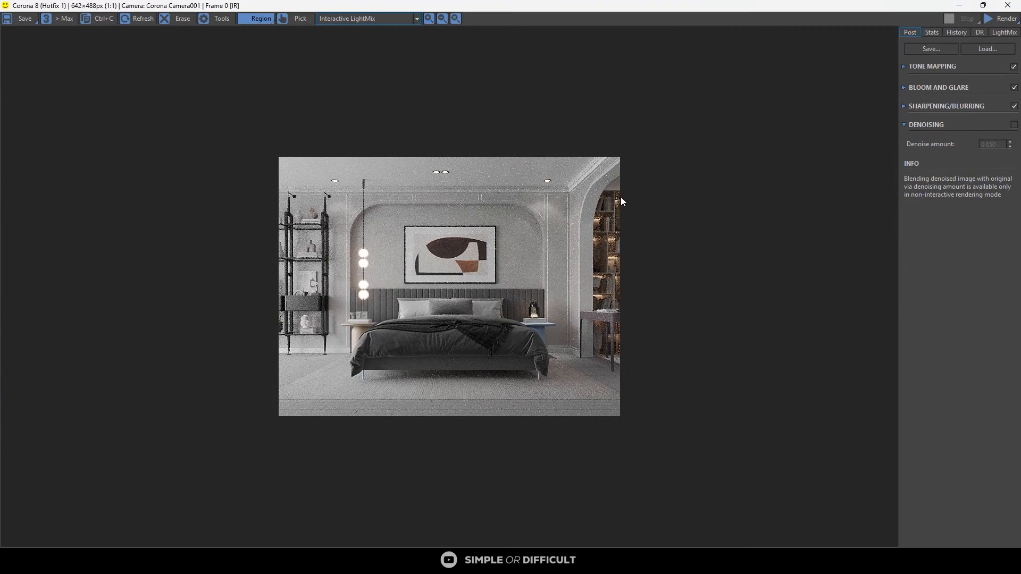
left_click(1003, 19)
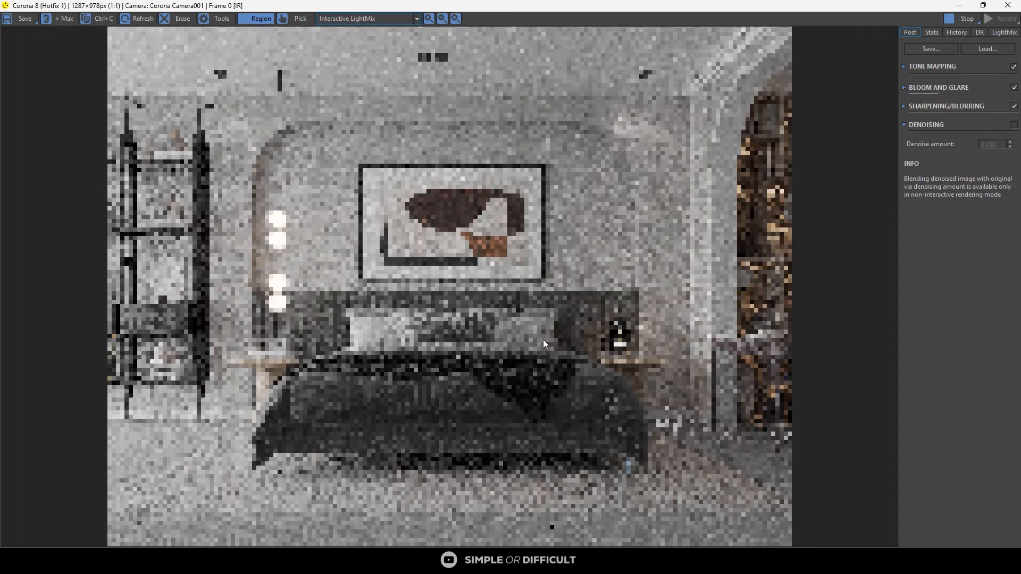
Step: Examine both wood bedside tables, the headboard and the bedding up close in the interactive render
scroll(641, 367, "up", 2)
scroll(640, 366, "down", 2)
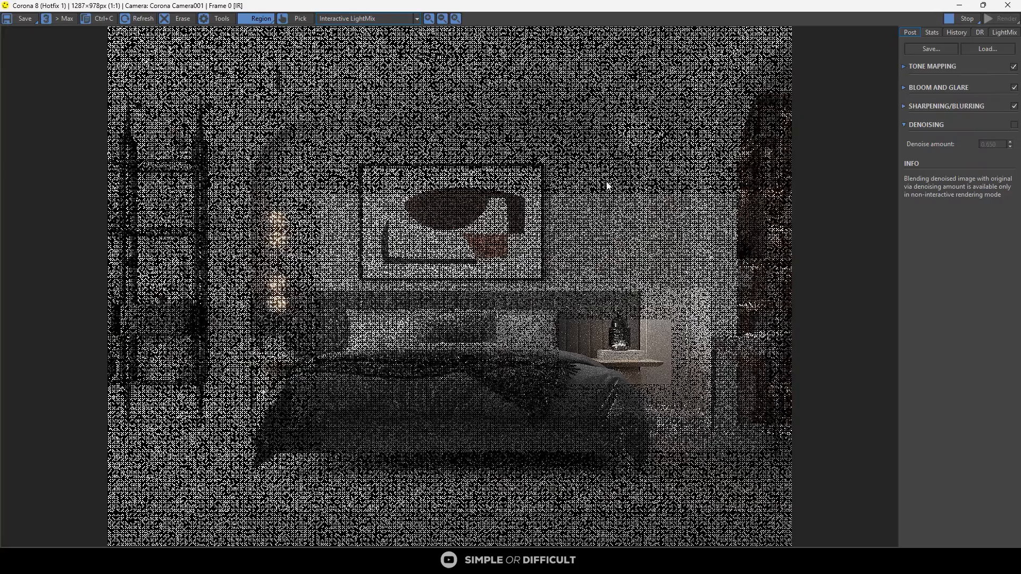
scroll(233, 349, "up", 2)
scroll(386, 360, "down", 2)
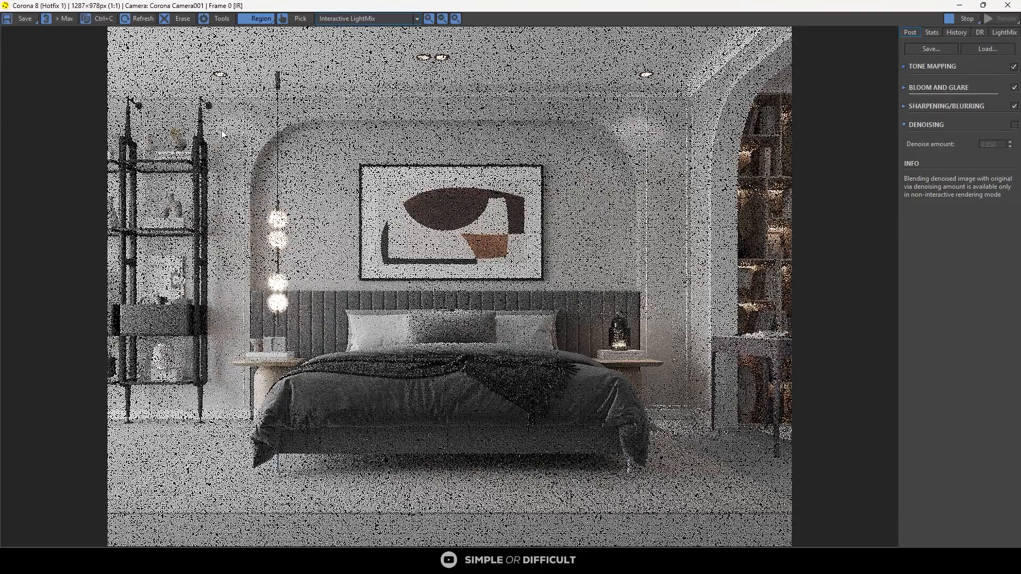
scroll(221, 130, "up", 3)
scroll(221, 129, "down", 3)
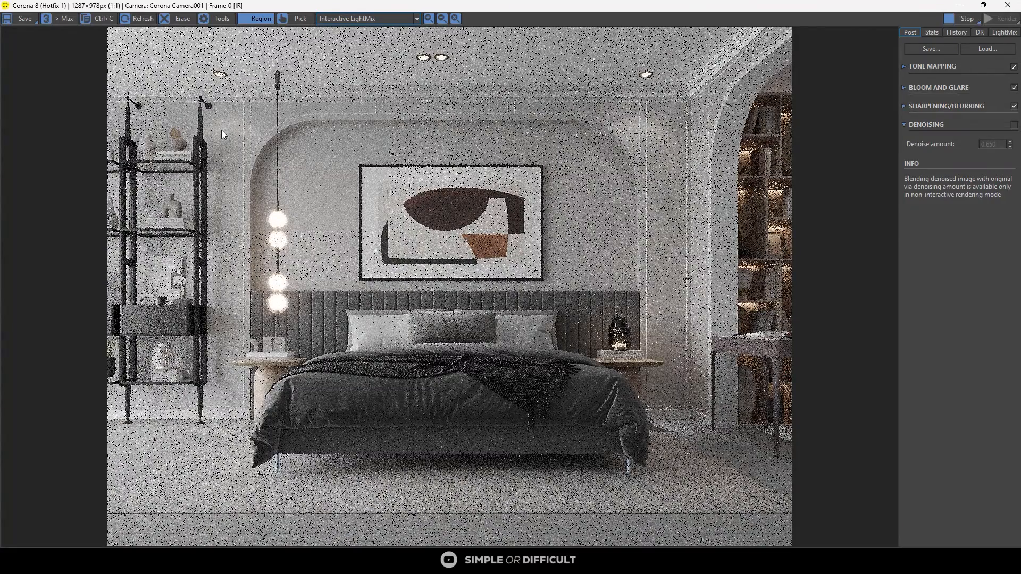
scroll(594, 322, "up", 3)
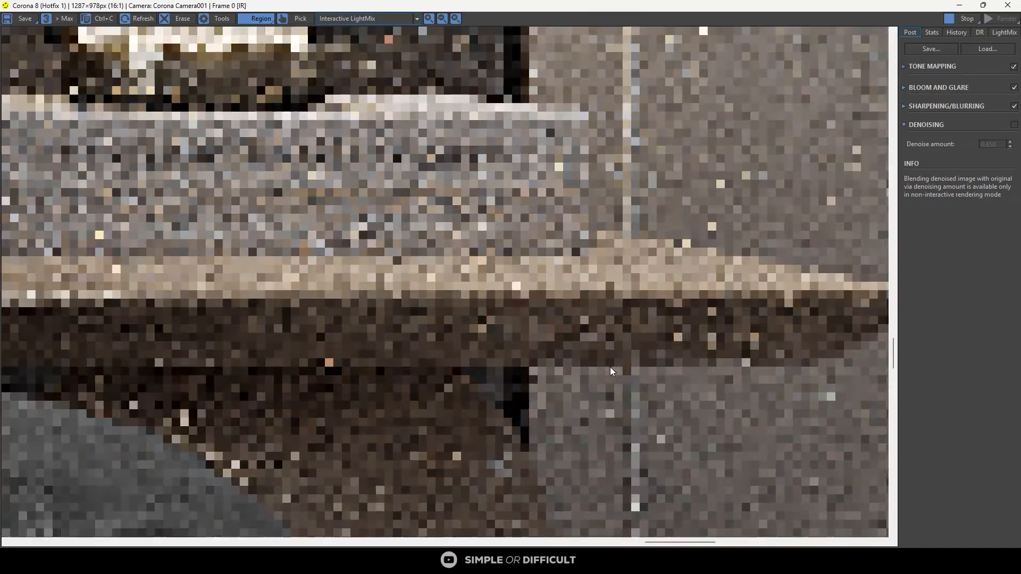
scroll(568, 307, "down", 2)
scroll(568, 311, "down", 1)
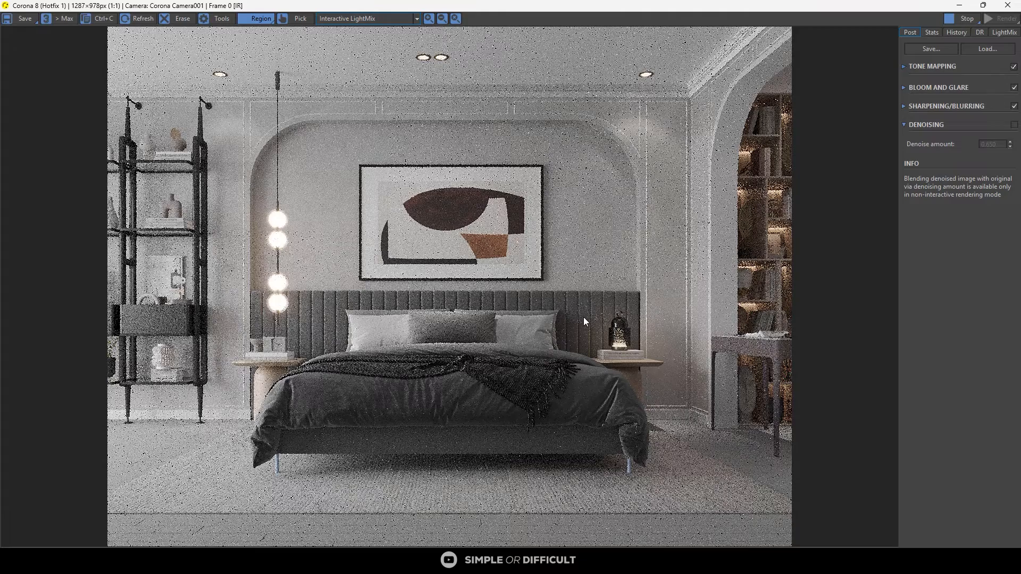
scroll(327, 302, "up", 2)
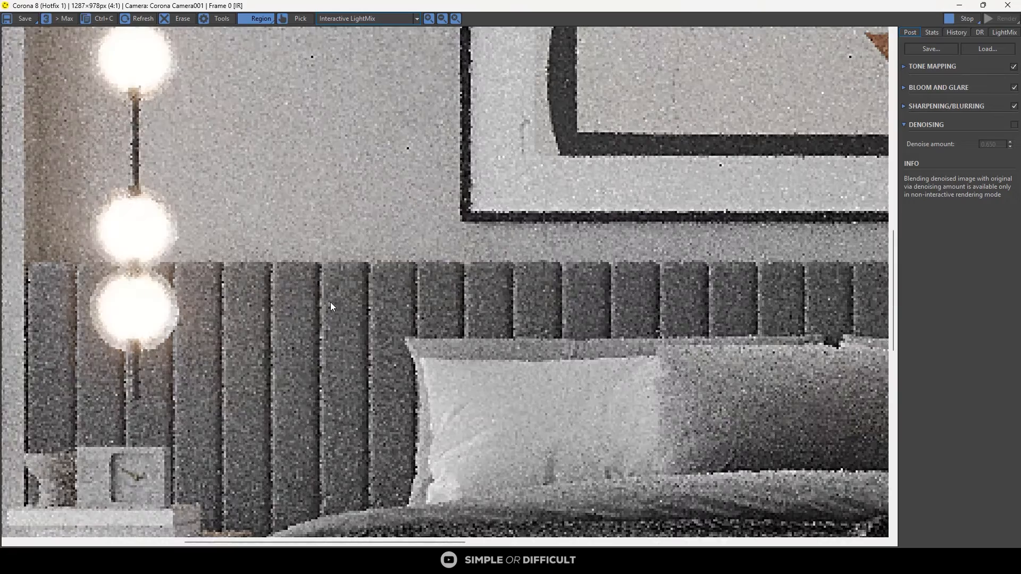
scroll(330, 302, "down", 2)
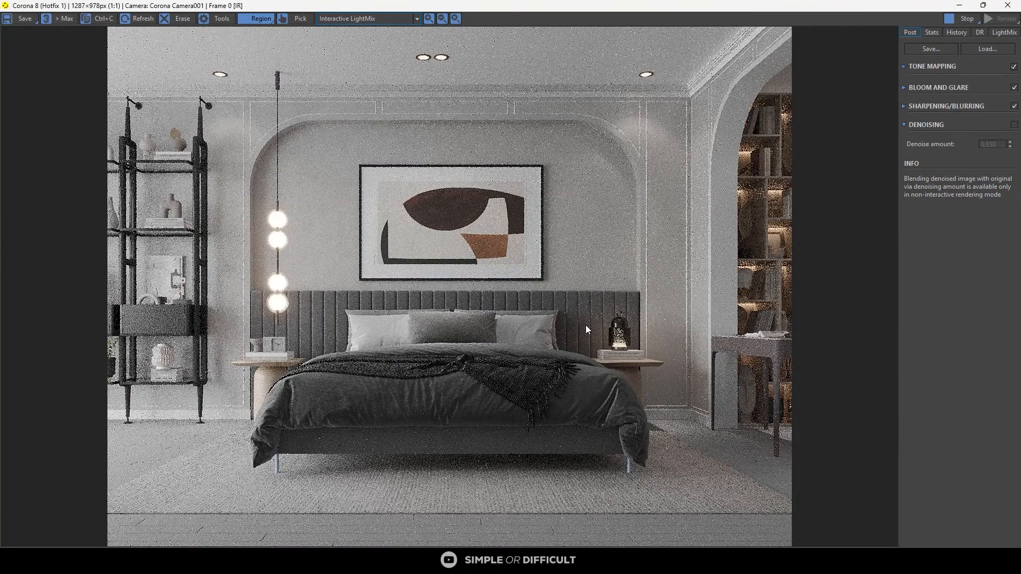
scroll(320, 398, "up", 1)
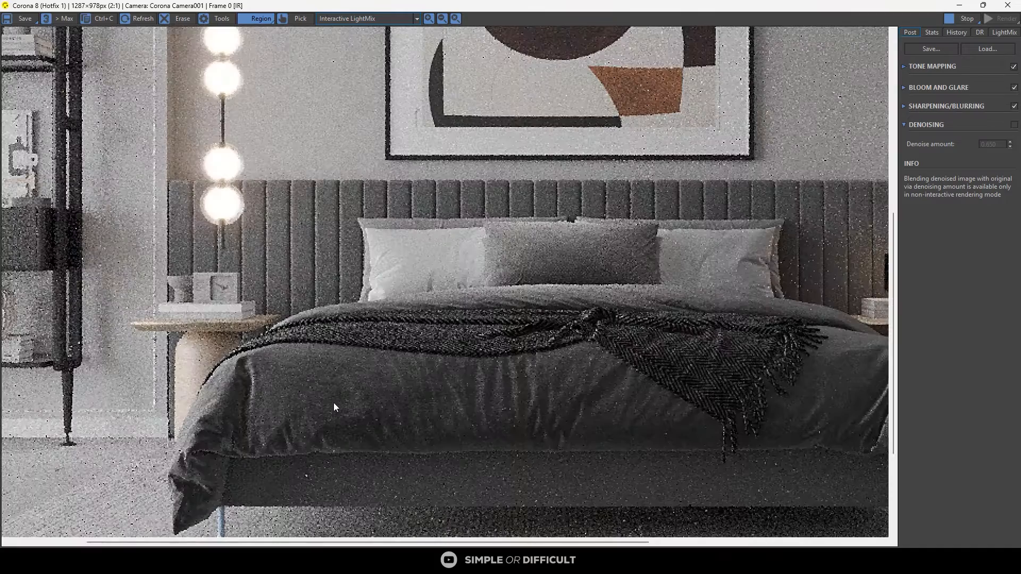
scroll(355, 397, "down", 1)
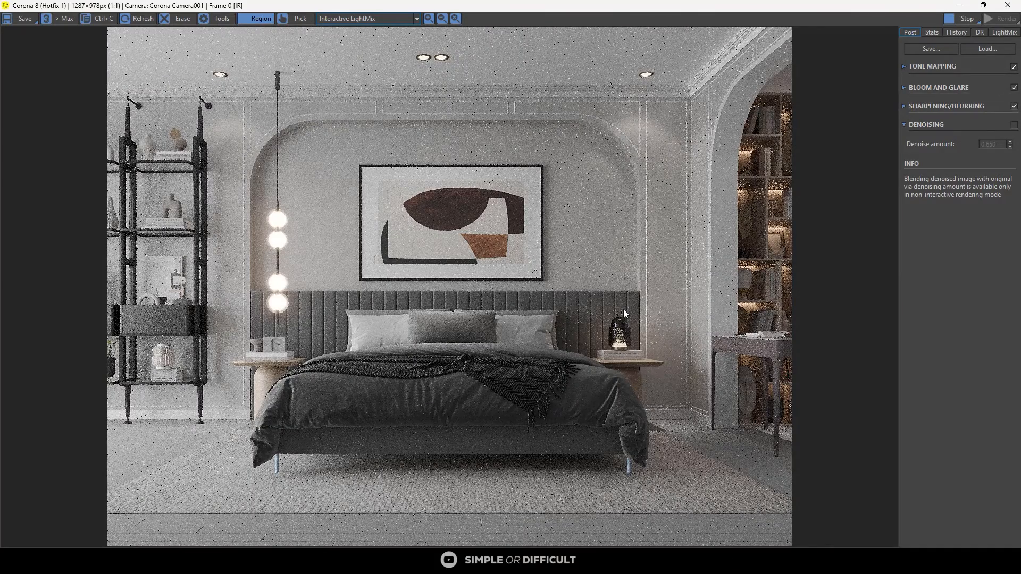
Step: Stop the interactive render and open the Bed 02 group to select its headboard in the camera view
left_click(953, 19)
left_click_drag(940, 6, 435, 159)
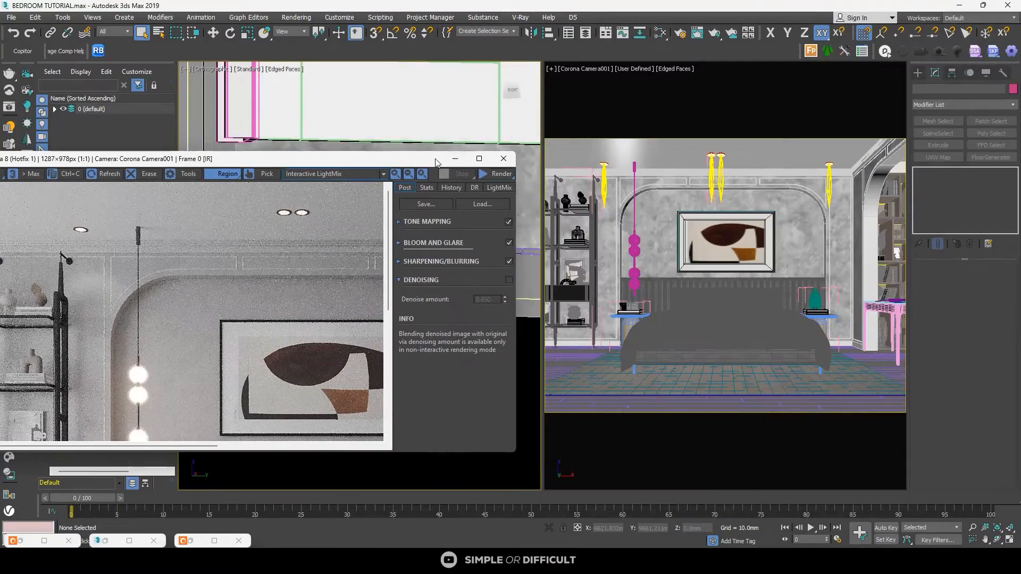
left_click(718, 287)
right_click(717, 284)
mouse_move(730, 273)
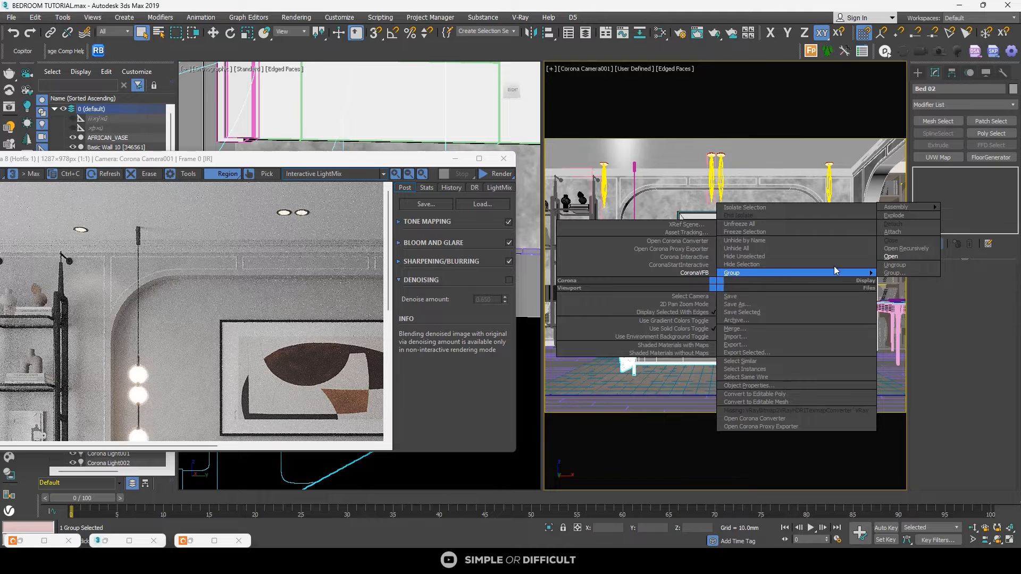
left_click(891, 256)
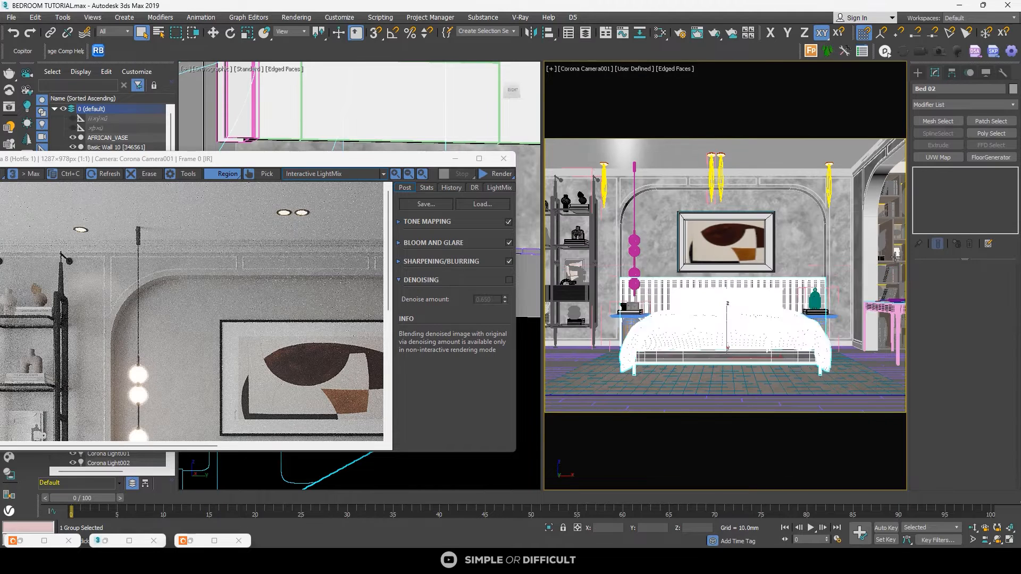
left_click(799, 287)
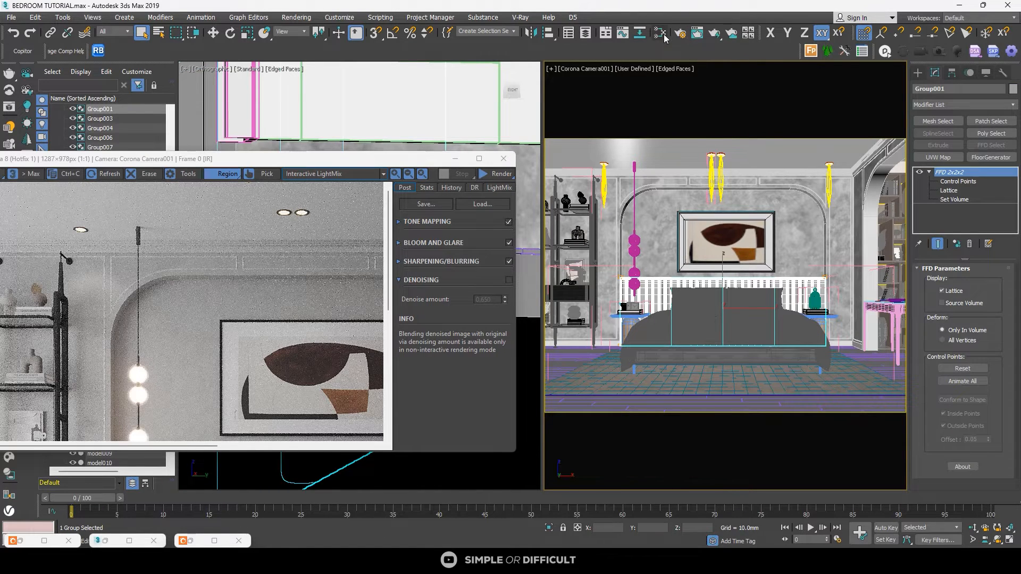
Step: Sample the bed's emmett Corona layered material from the camera view into the Slate Material Editor
key("m")
scroll(343, 239, "down", 4)
middle_click_drag(396, 333, 270, 255)
middle_click_drag(369, 324, 339, 298)
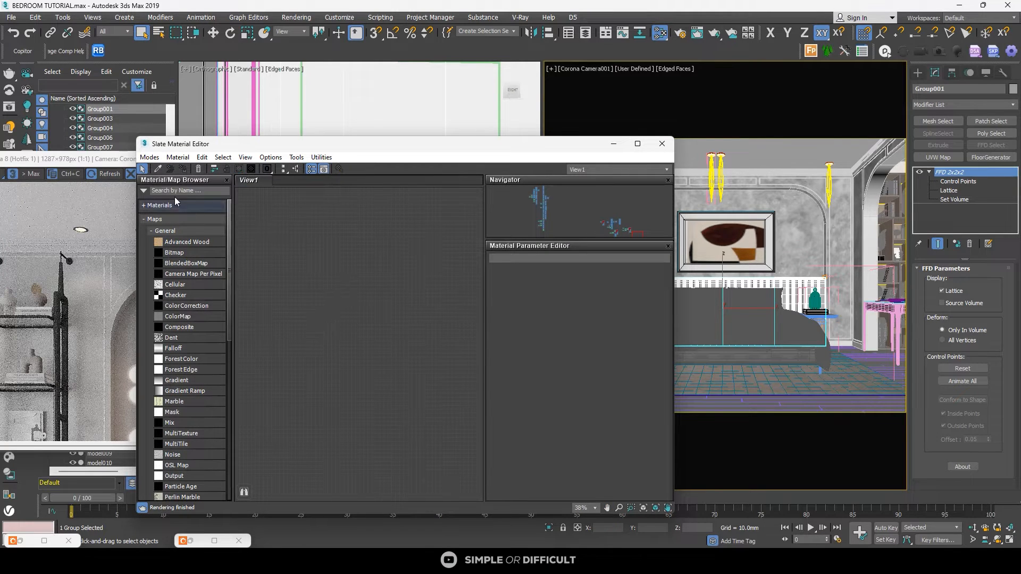
left_click(158, 169)
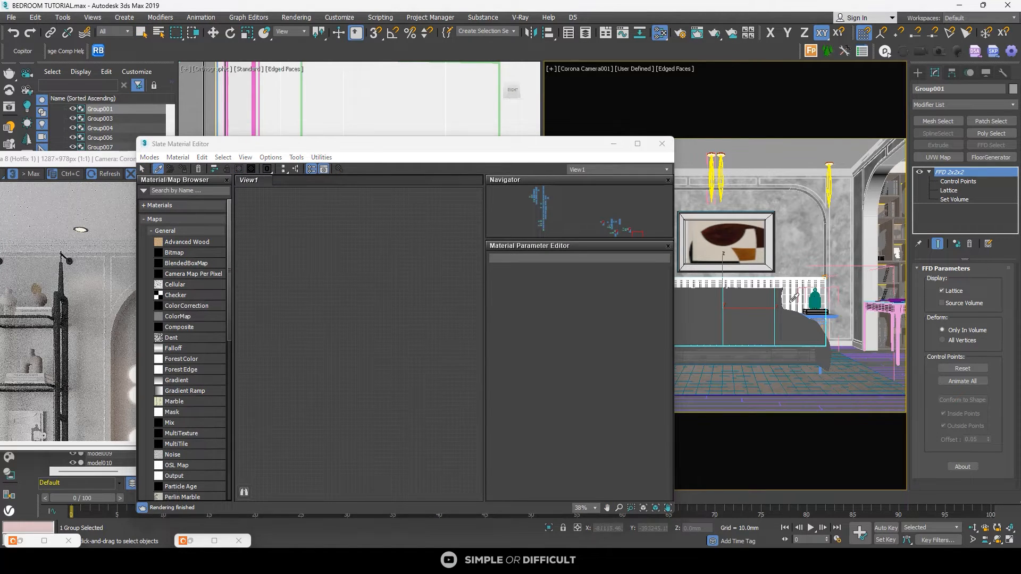
left_click(811, 314)
scroll(416, 226, "down", 2)
scroll(388, 255, "up", 5)
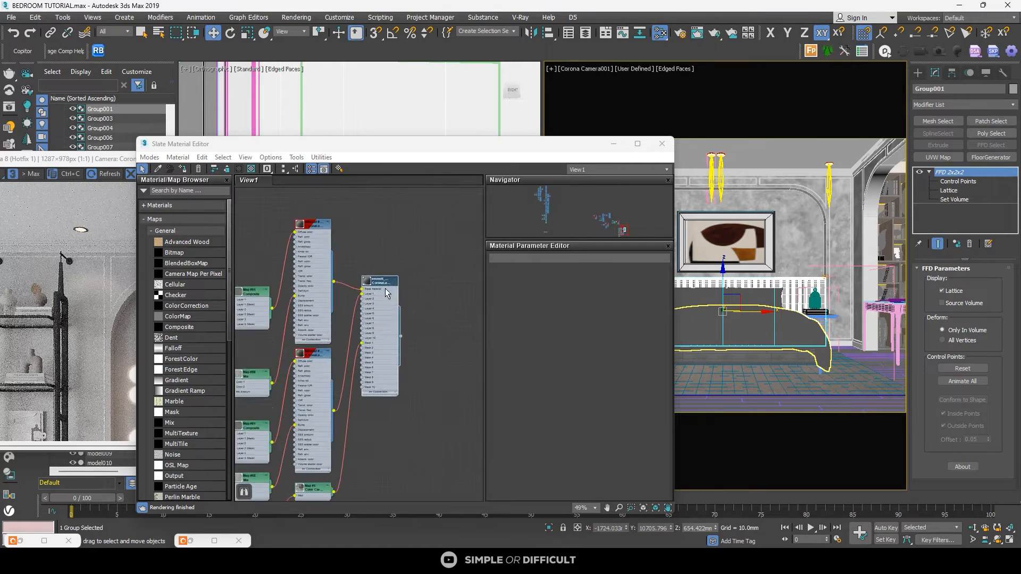
Step: Maximize the material editor and move the base material and the Map #81 Composite node clear of their neighbours
left_click(637, 144)
scroll(517, 152, "down", 2)
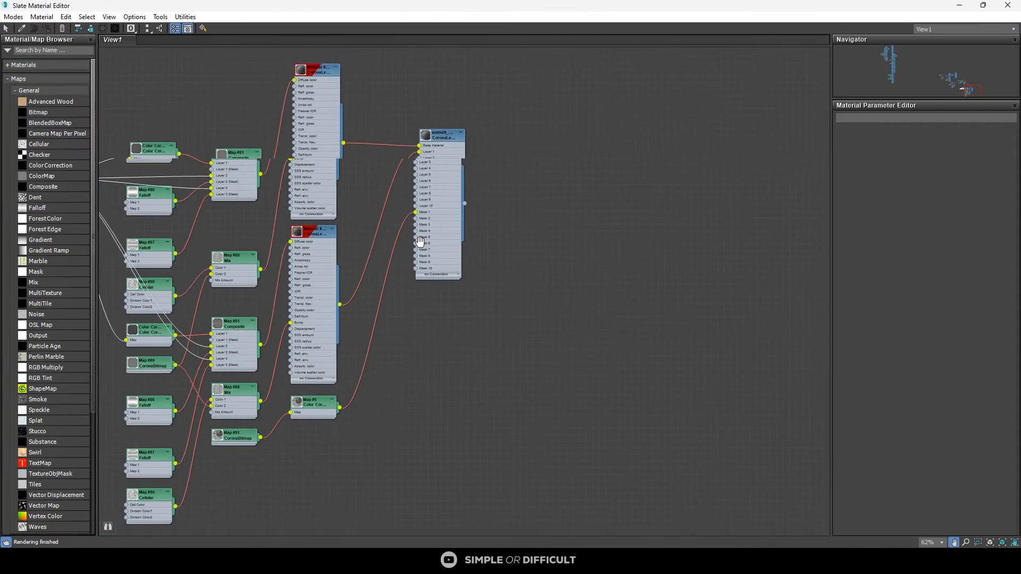
scroll(517, 151, "up", 3)
left_click_drag(517, 152, 569, 171)
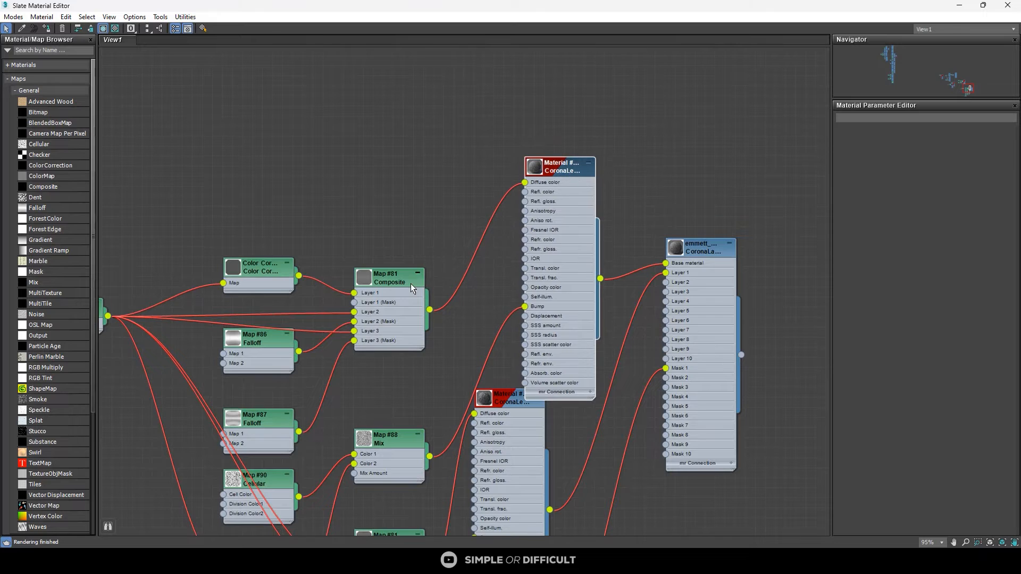
scroll(411, 283, "up", 1)
left_click_drag(399, 273, 387, 225)
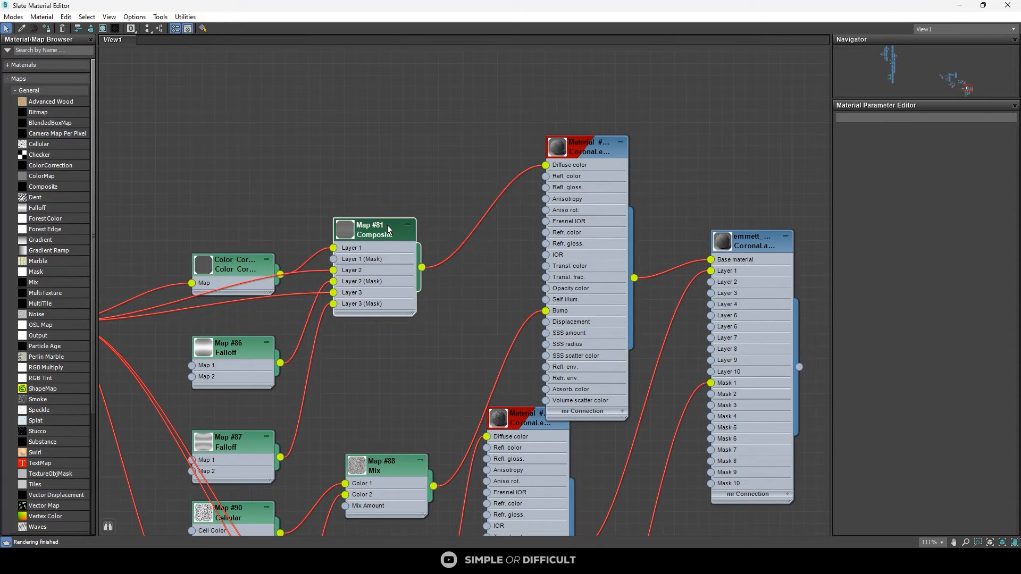
Step: Insert a CoronaColorCorrect map between the Map #81 Composite and the base material's diffuse color
left_click(7, 79)
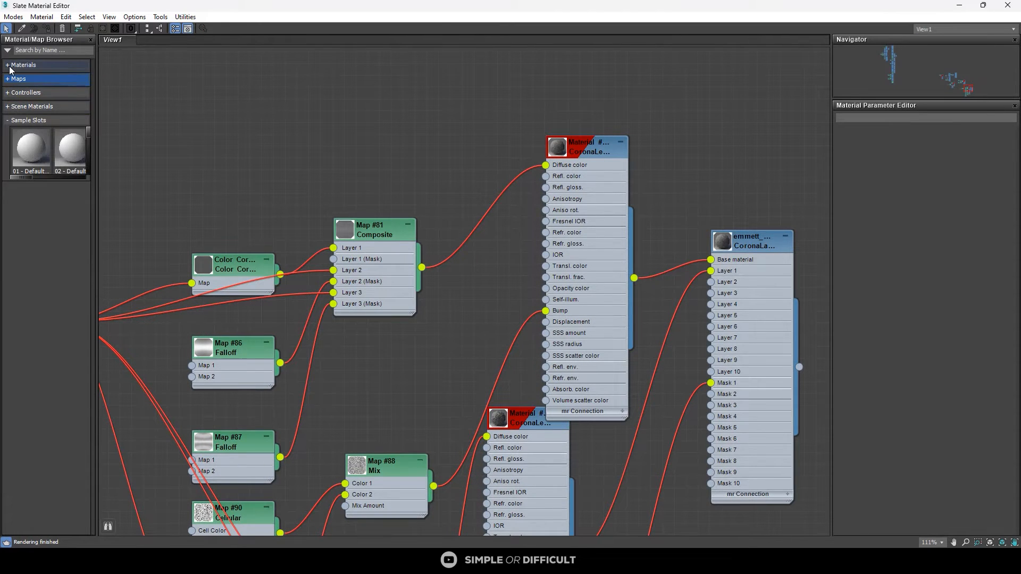
left_click(9, 79)
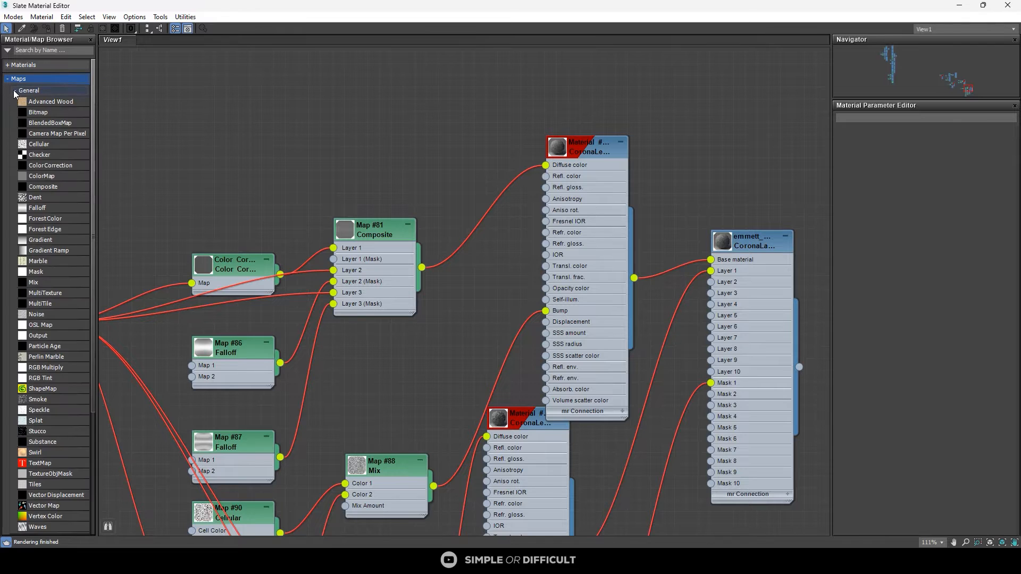
left_click(17, 94)
left_click(16, 105)
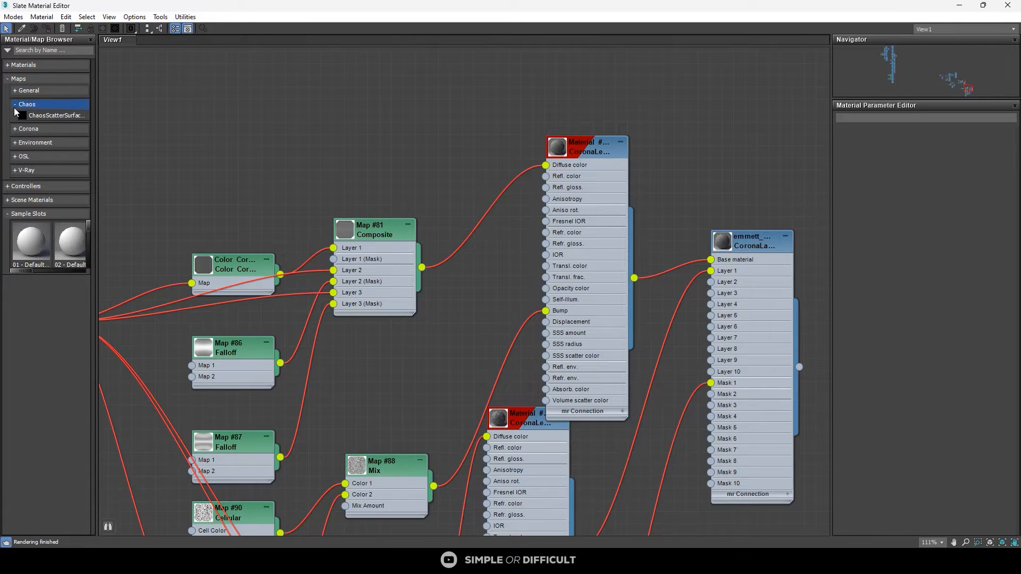
left_click(16, 105)
left_click(21, 118)
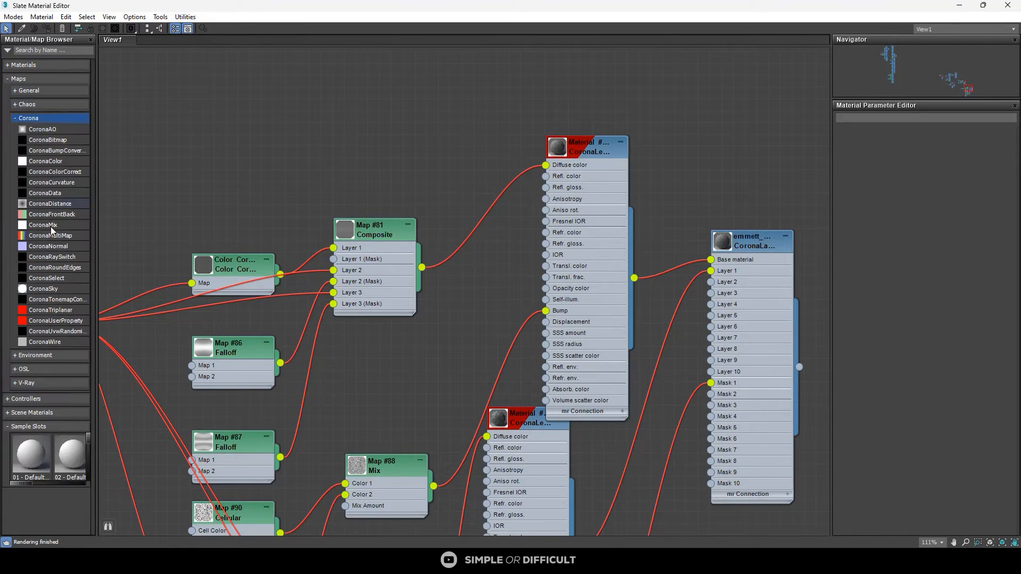
left_click(45, 171)
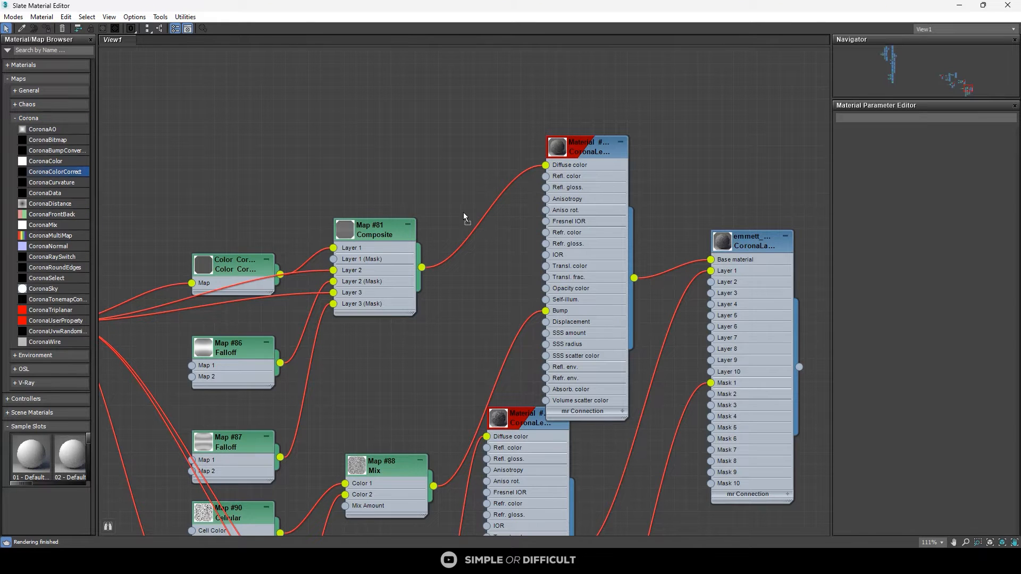
left_click_drag(493, 212, 461, 150)
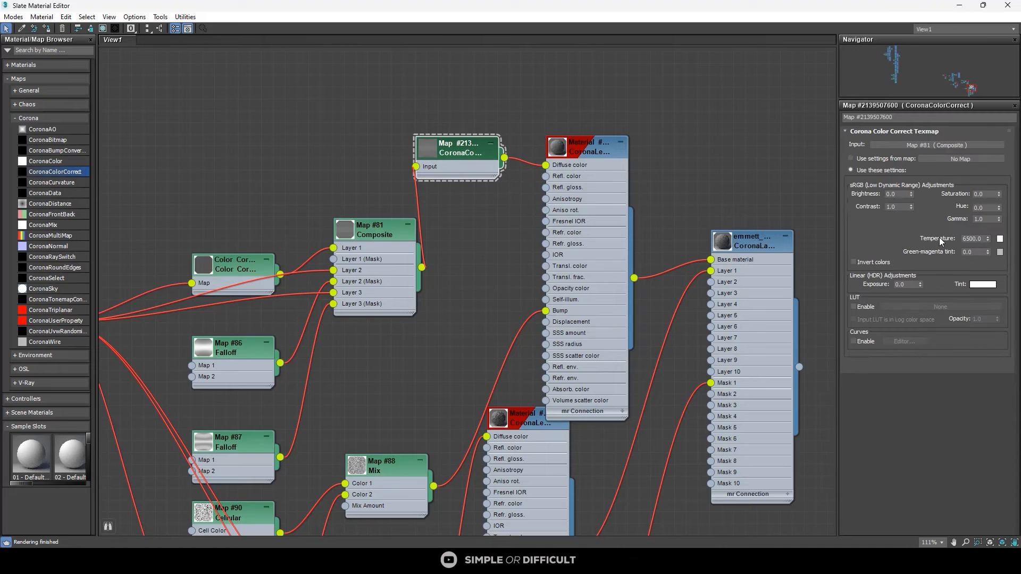
Step: Set the CoronaColorCorrect map's brightness to 0.5 and start the interactive render of the camera view
left_click_drag(905, 195, 846, 188)
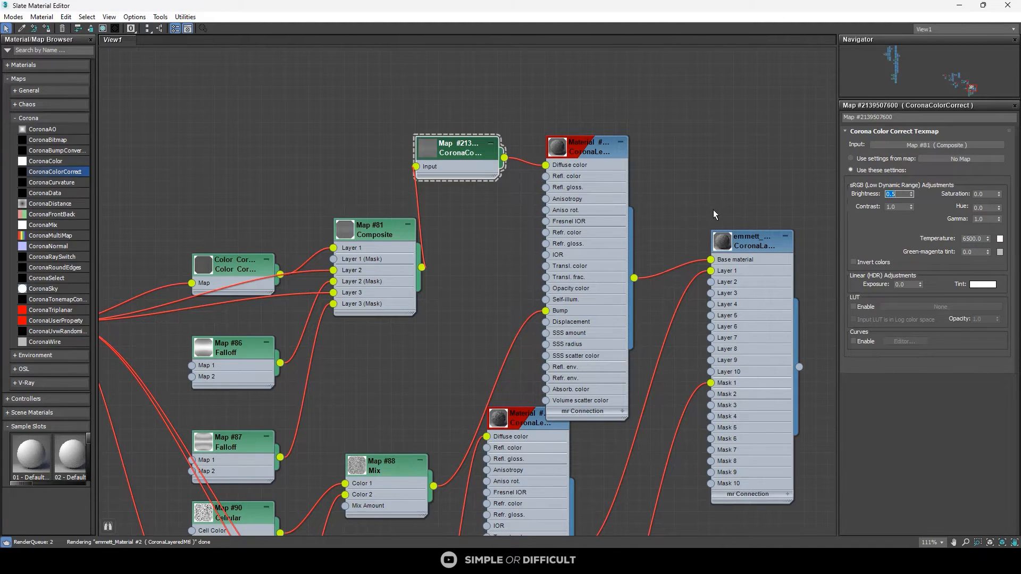
scroll(559, 152, "up", 1)
left_click_drag(792, 4, 814, 106)
left_click(479, 159)
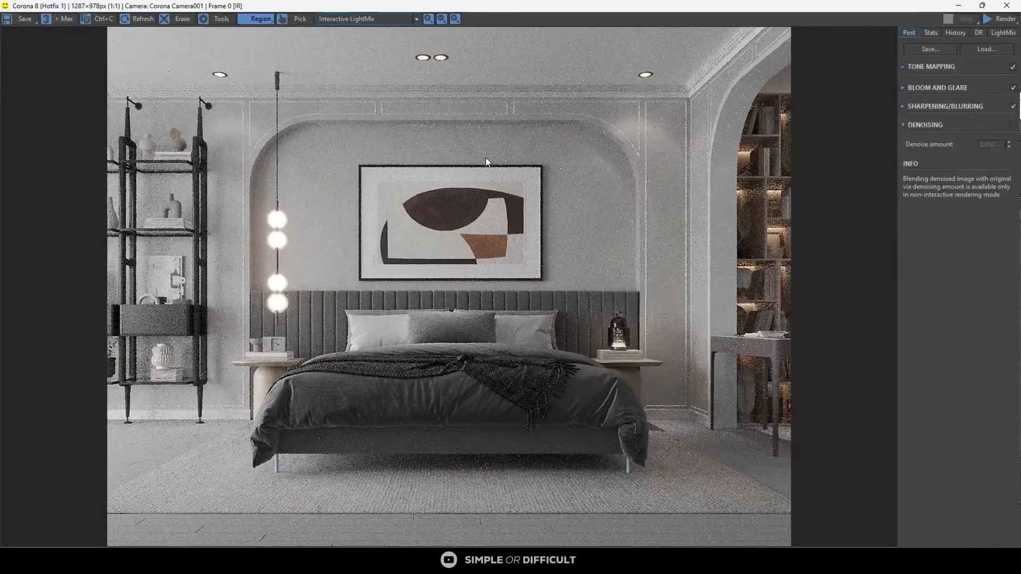
left_click(1000, 19)
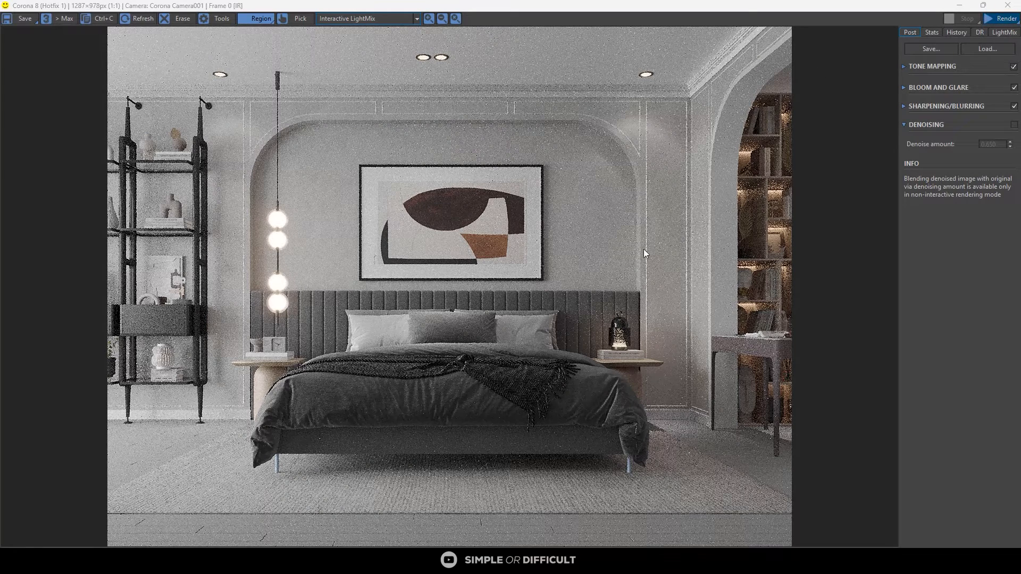
Step: Examine the headboard, bed frame, bedside areas and wall up close in the interactive render
scroll(319, 330, "up", 1)
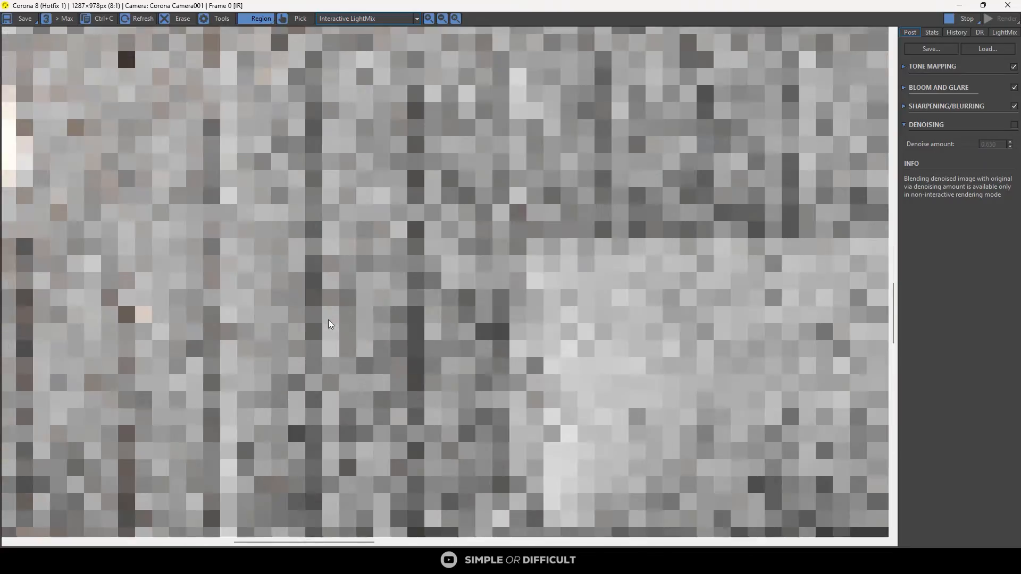
scroll(230, 317, "down", 1)
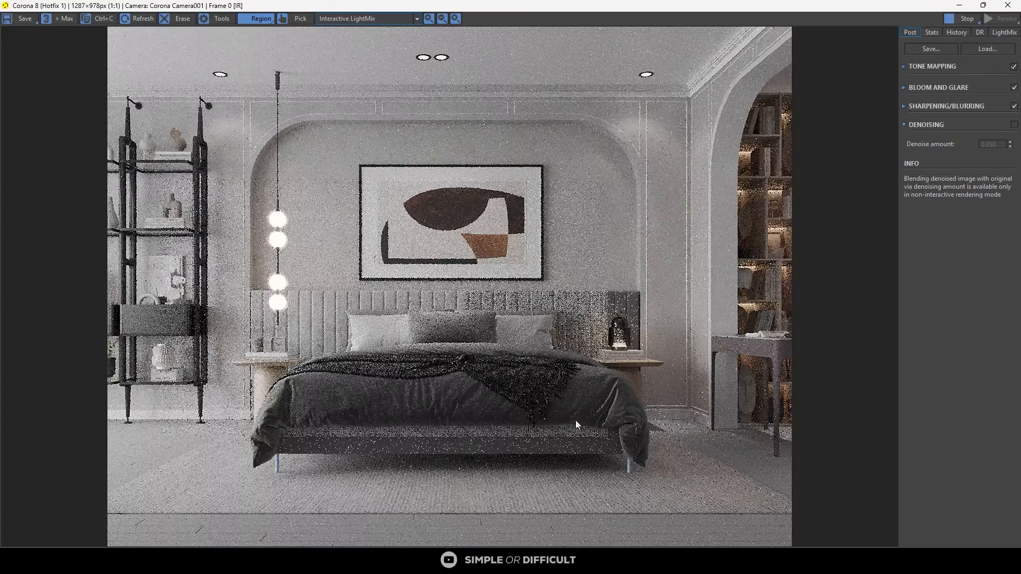
scroll(576, 421, "up", 2)
scroll(246, 396, "down", 2)
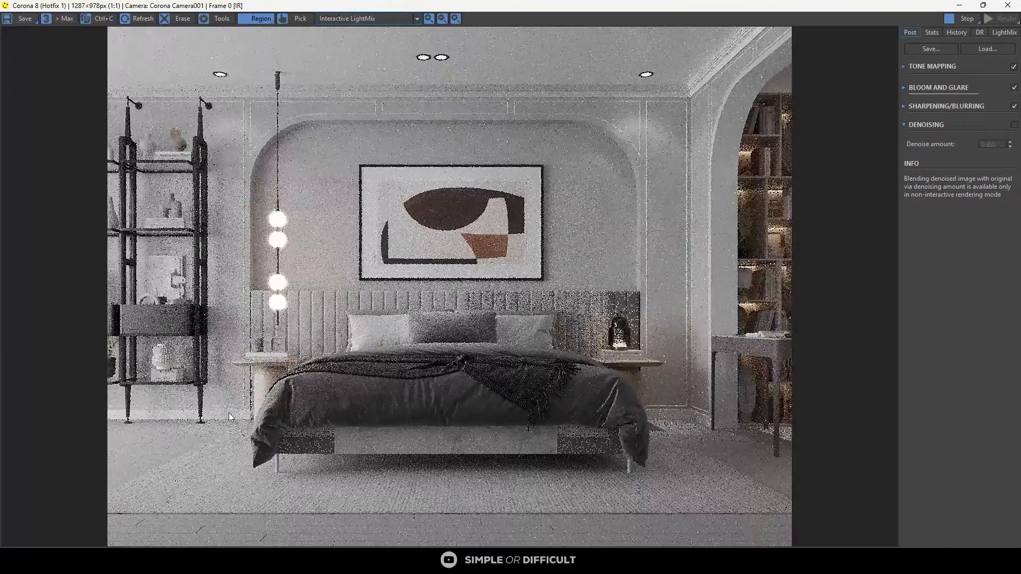
scroll(622, 461, "up", 2)
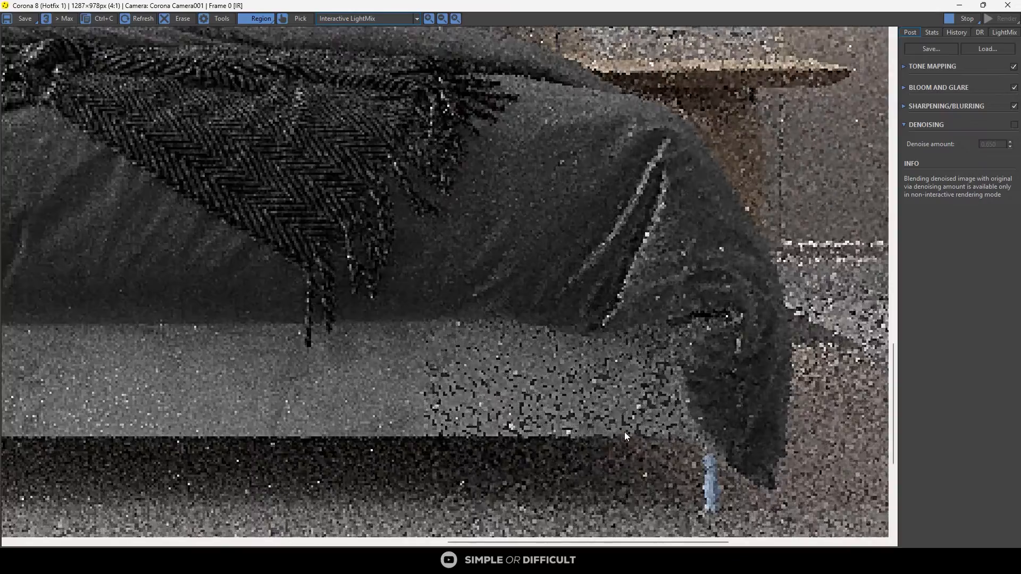
scroll(625, 435, "down", 2)
scroll(663, 343, "up", 2)
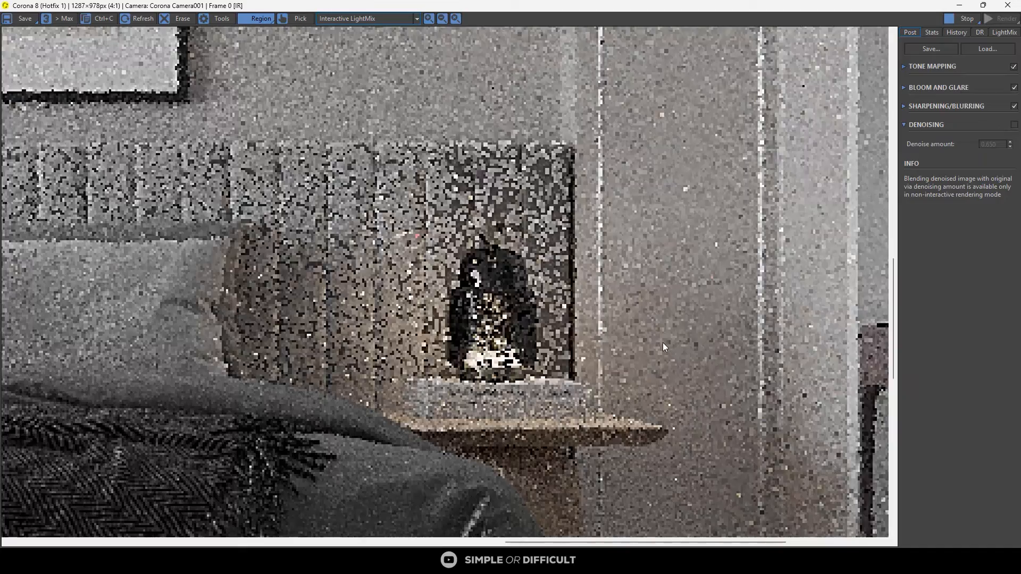
scroll(567, 213, "down", 2)
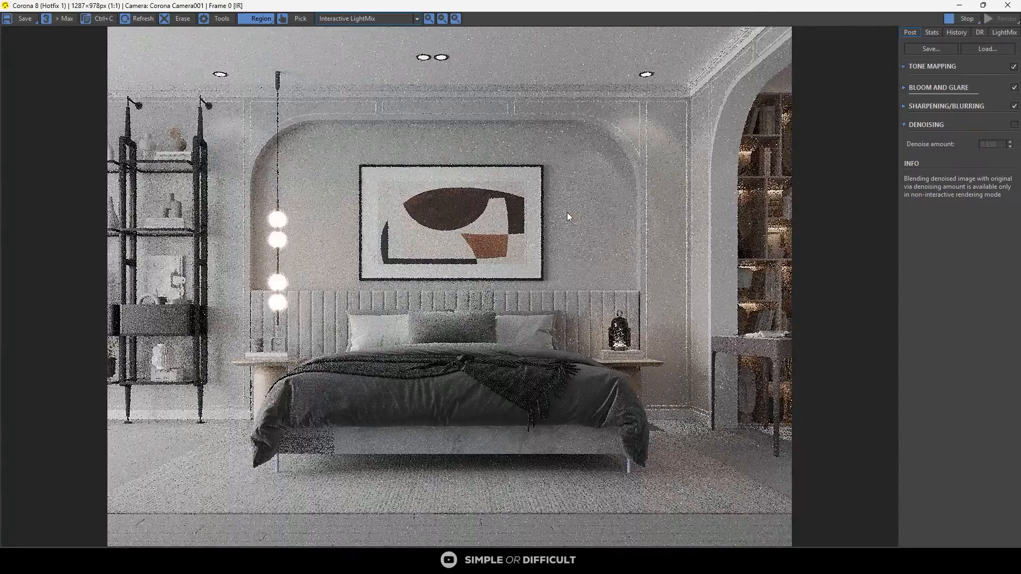
scroll(279, 330, "up", 2)
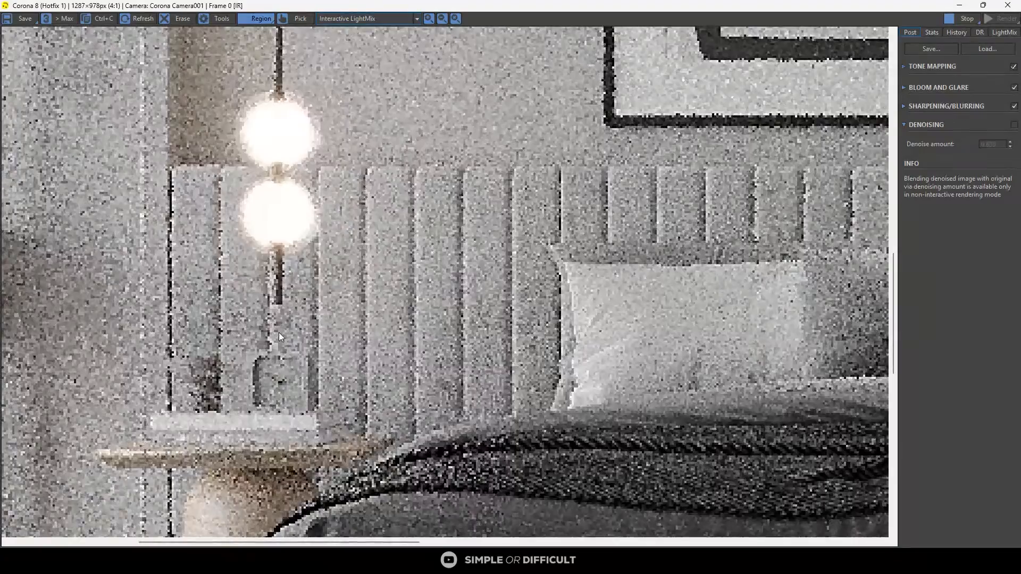
scroll(279, 333, "down", 2)
scroll(627, 161, "up", 2)
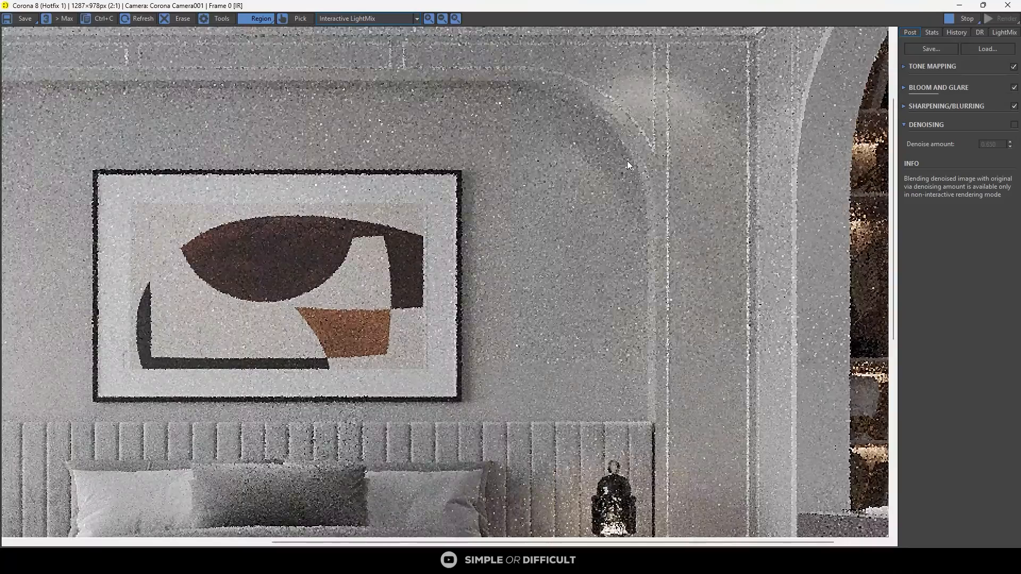
scroll(629, 164, "down", 2)
scroll(671, 177, "up", 2)
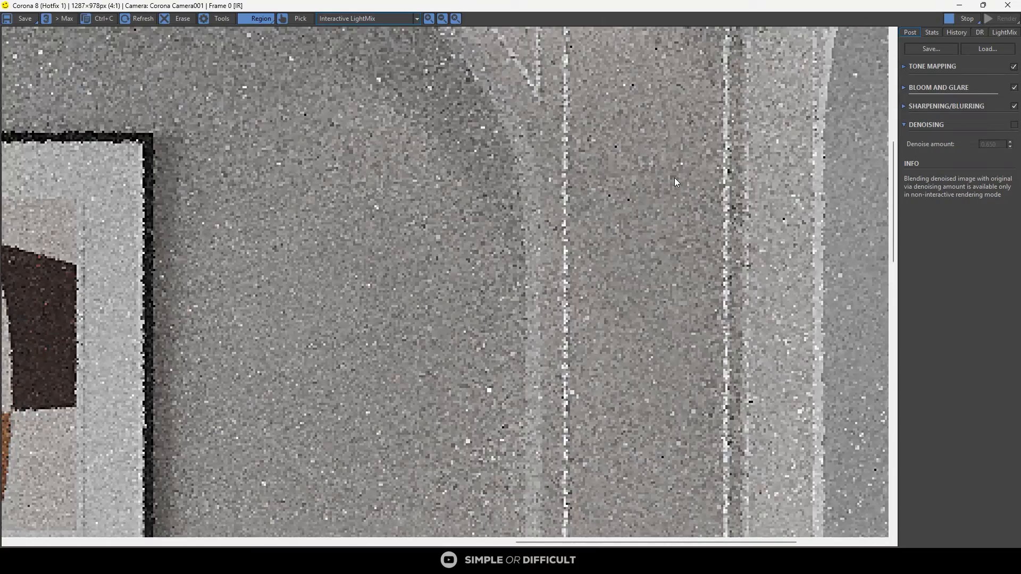
scroll(583, 198, "down", 2)
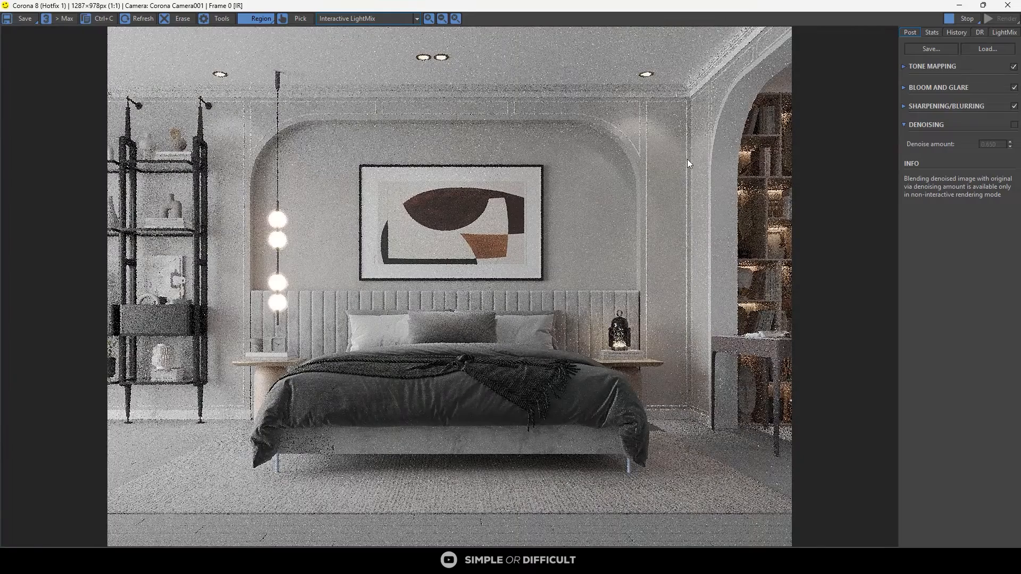
Step: Compare the render's lighting with the PORTAL and Environment LightMix layers switched off and on
left_click(998, 33)
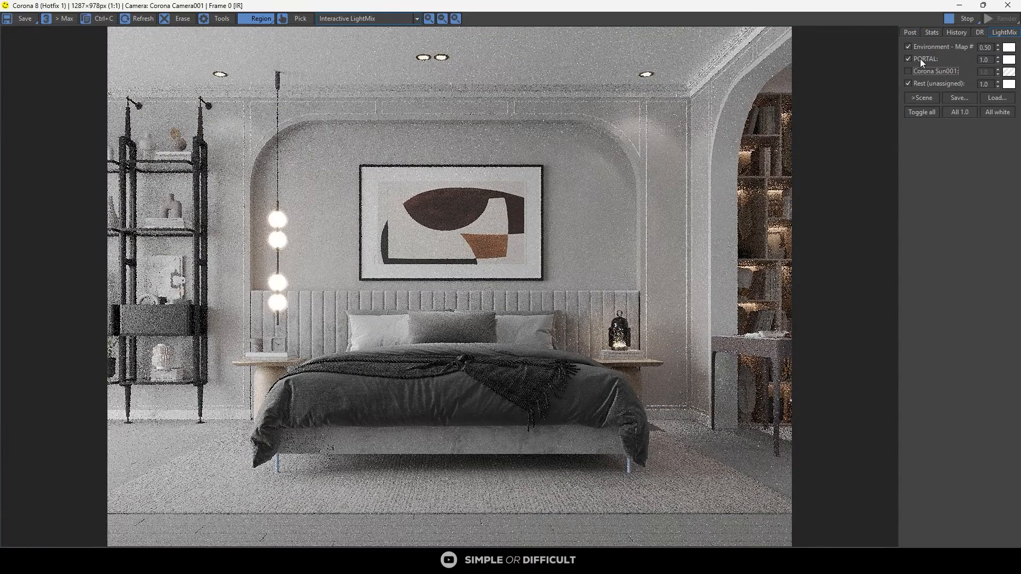
left_click(905, 59)
left_click(905, 47)
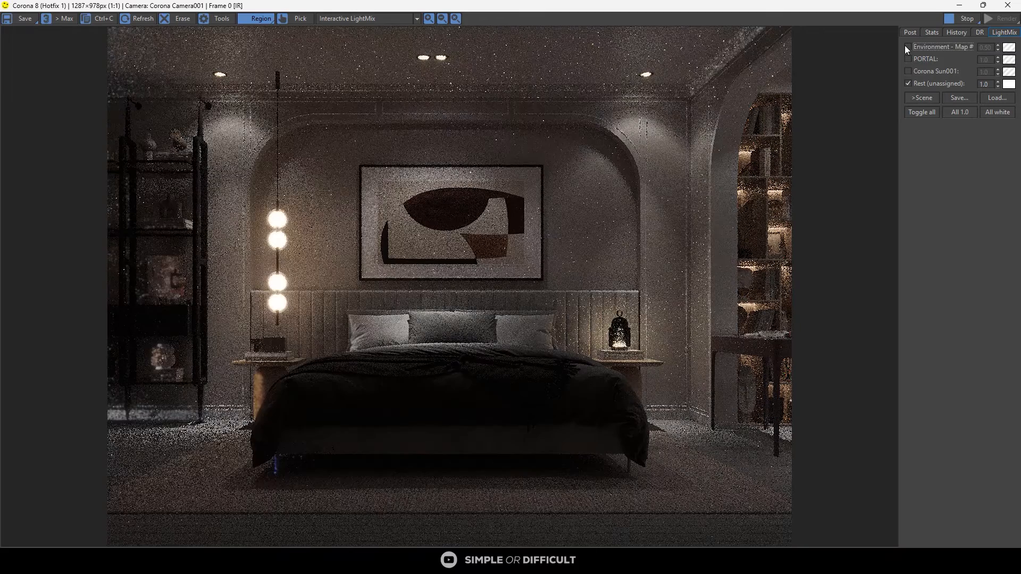
left_click(905, 47)
left_click(905, 47)
left_click(905, 47)
left_click(906, 46)
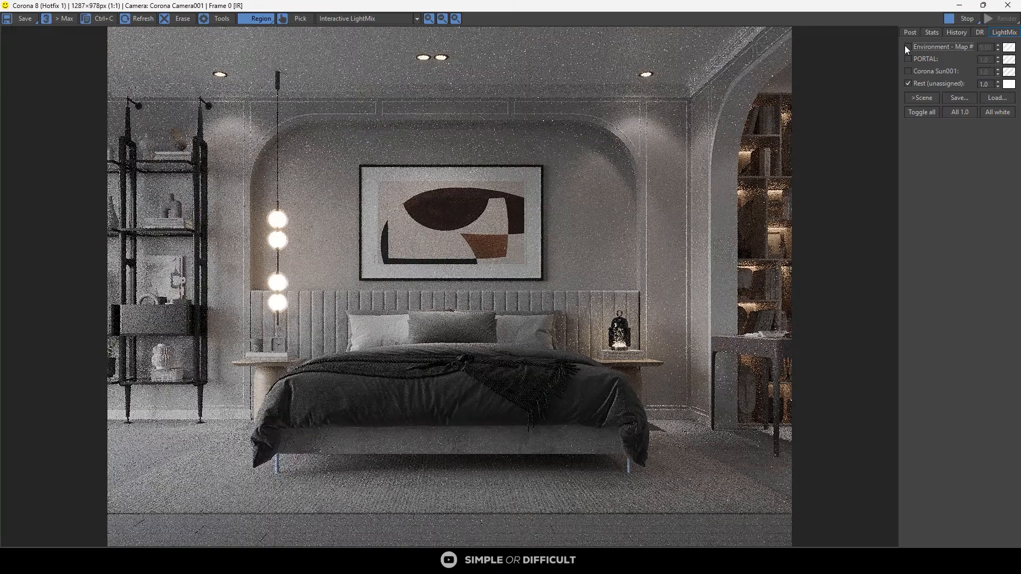
left_click(906, 47)
left_click(908, 60)
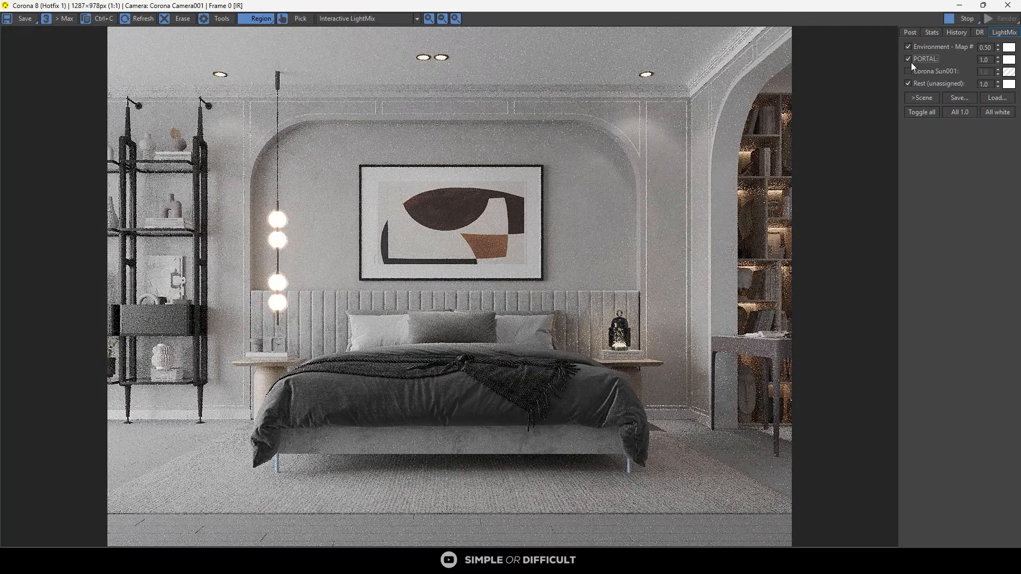
Step: Set the PORTAL LightMix intensity to 0.6 and preview the Corona Sun001 layer on and off
double_click(984, 60)
type(".6")
key("Return")
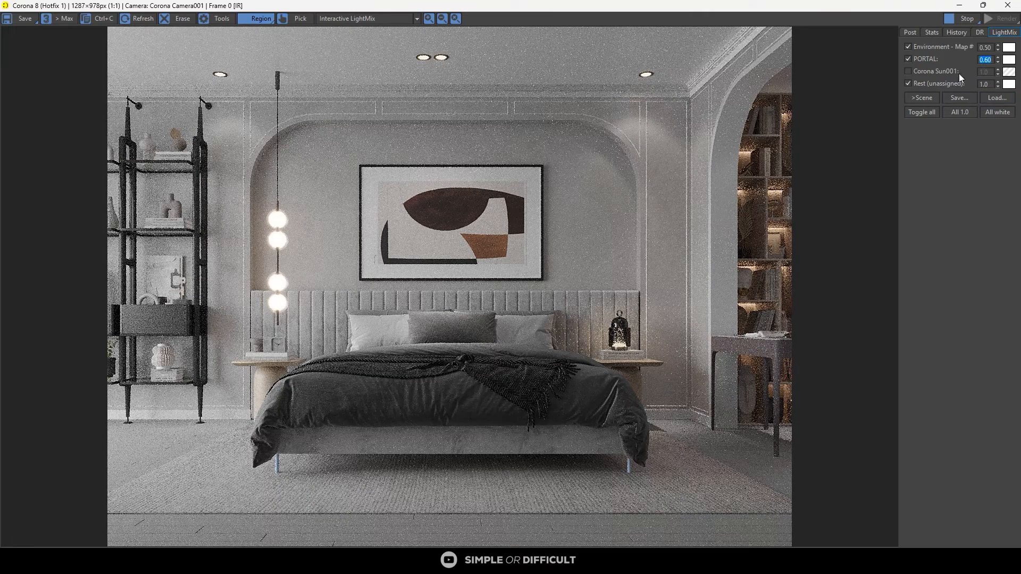
left_click(909, 70)
left_click(908, 70)
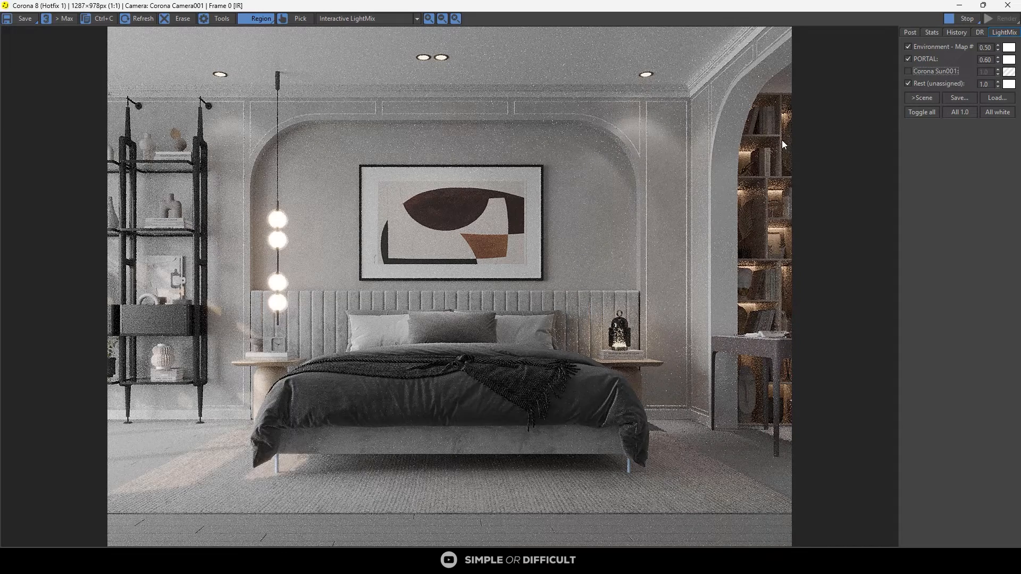
scroll(436, 303, "up", 2)
scroll(577, 302, "down", 2)
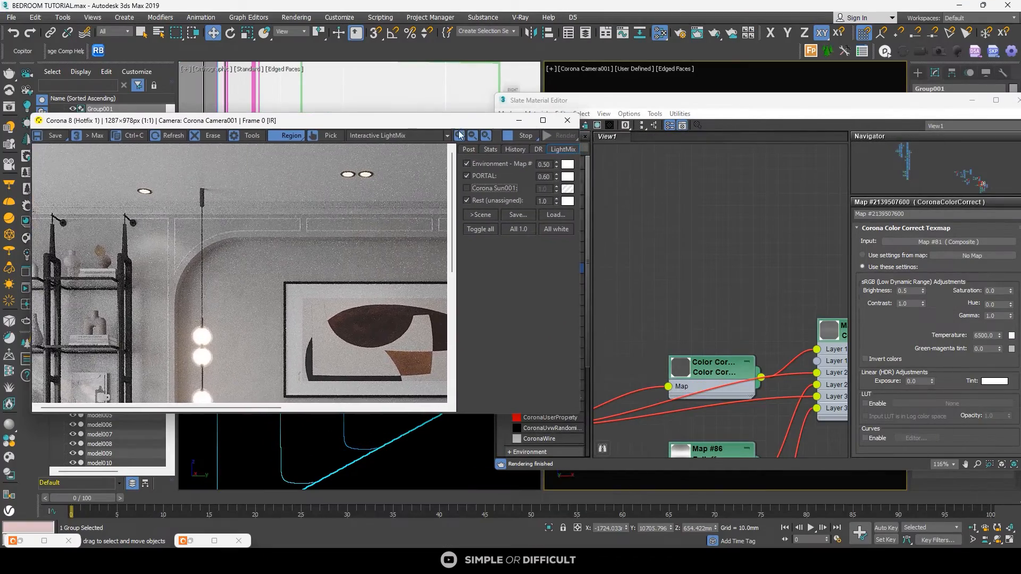
Step: Try a brightness of 0.4 on the bed's CoronaColorCorrect map, check the headboard in the render, and restore 0.5
scroll(738, 290, "down", 2)
middle_click_drag(719, 287, 625, 268)
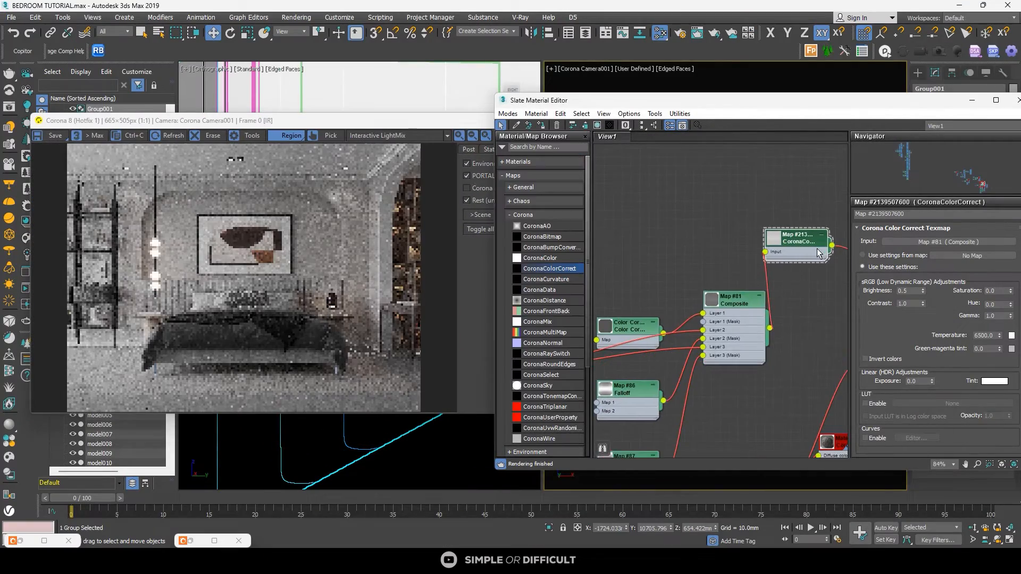
scroll(819, 250, "up", 2)
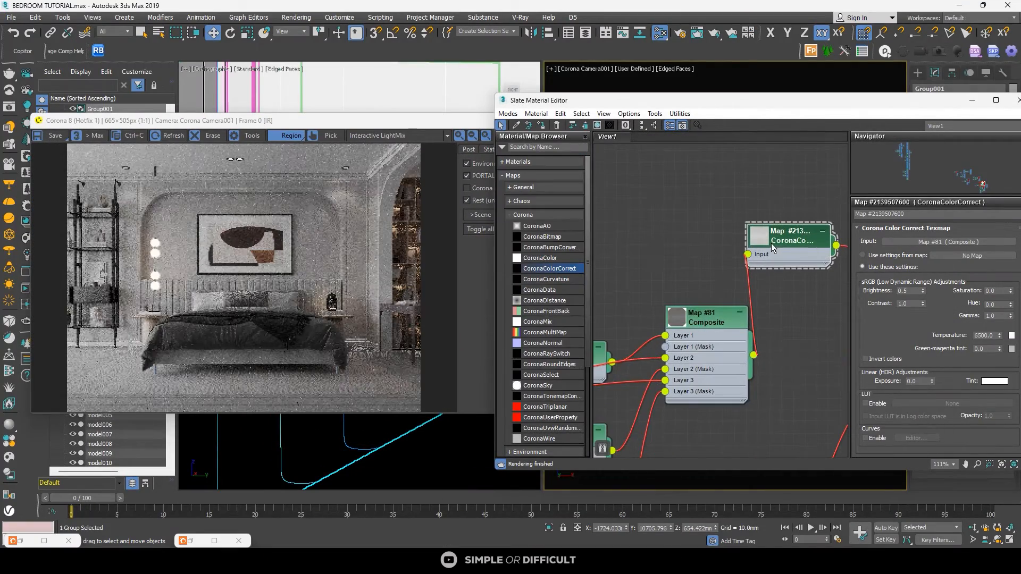
double_click(910, 291)
type("0.4")
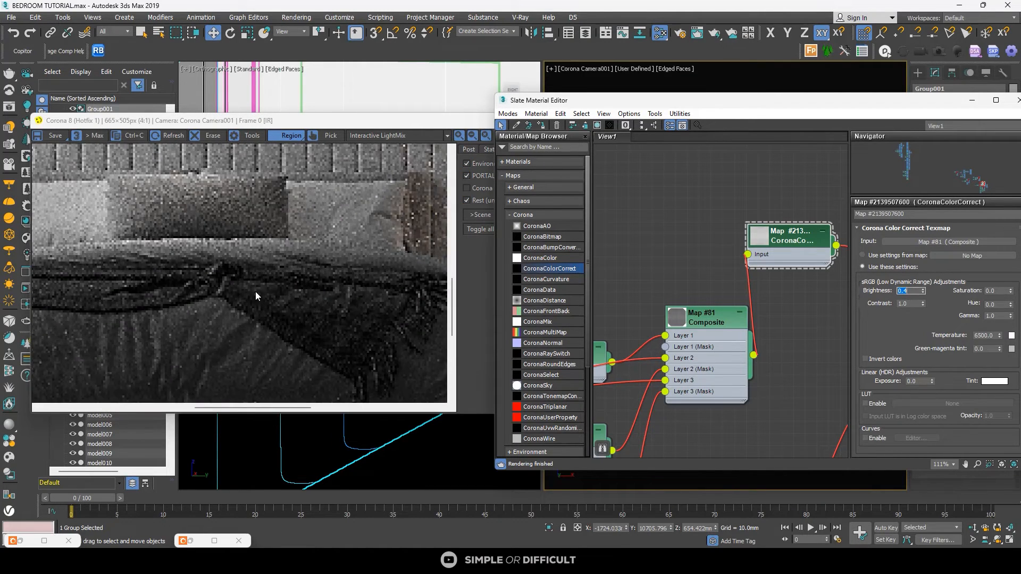
scroll(292, 290, "up", 3)
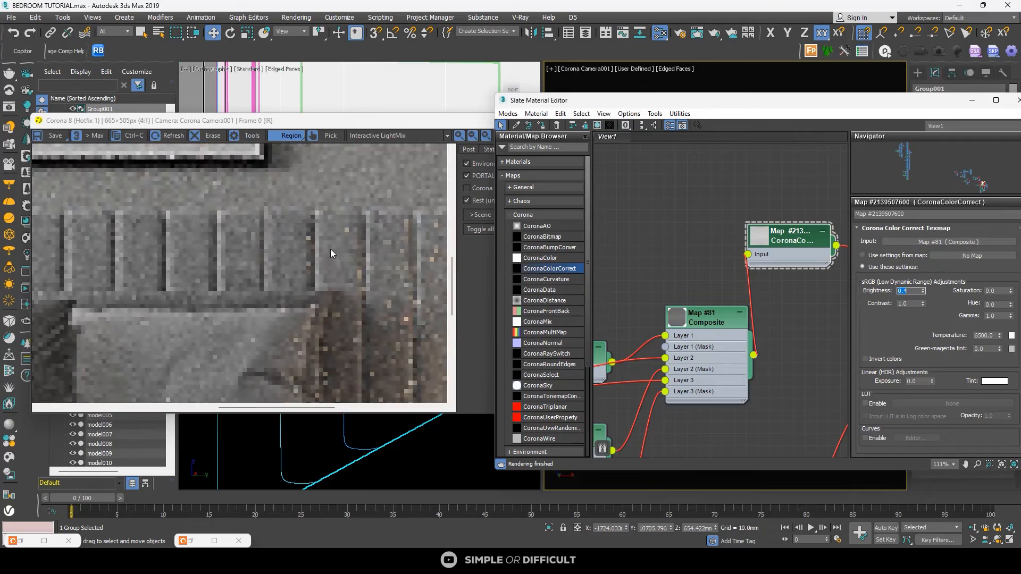
scroll(331, 249, "down", 3)
scroll(154, 271, "up", 3)
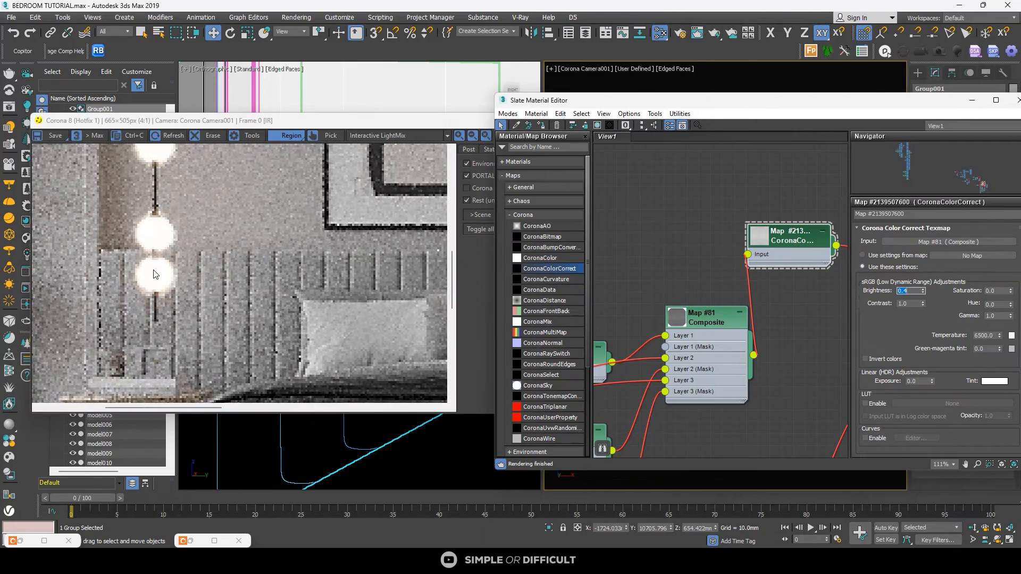
scroll(156, 273, "down", 3)
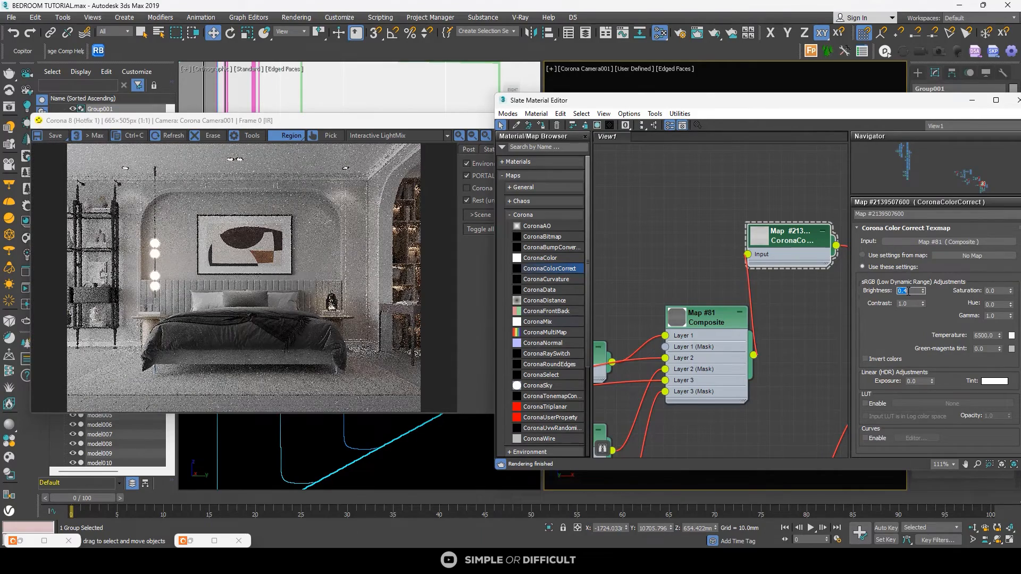
left_click_drag(906, 291, 912, 292)
key("Return")
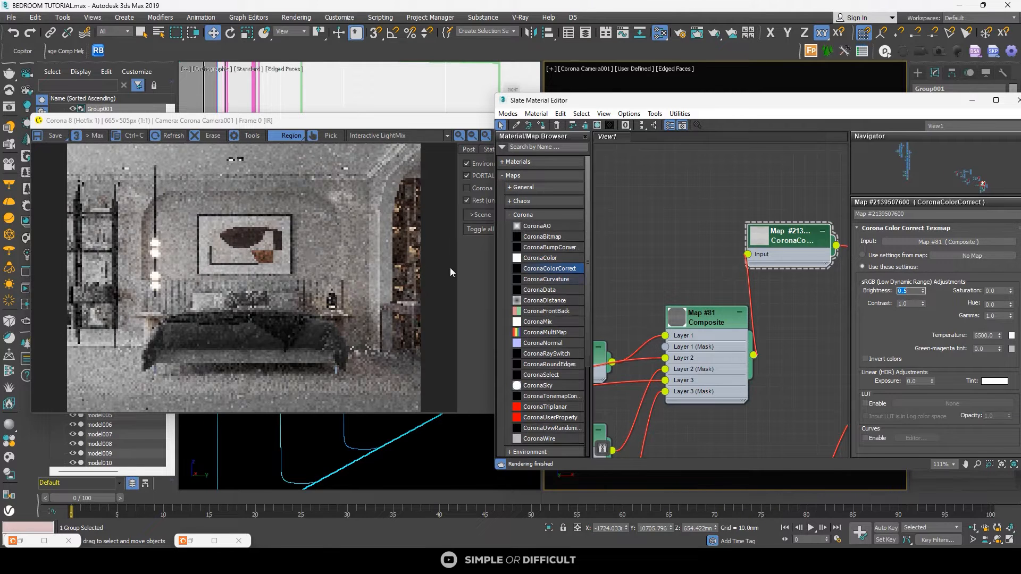
Step: Move the material editor off the camera view, select the Bed 02 duvet and sample its material into the editor
scroll(645, 216, "down", 5)
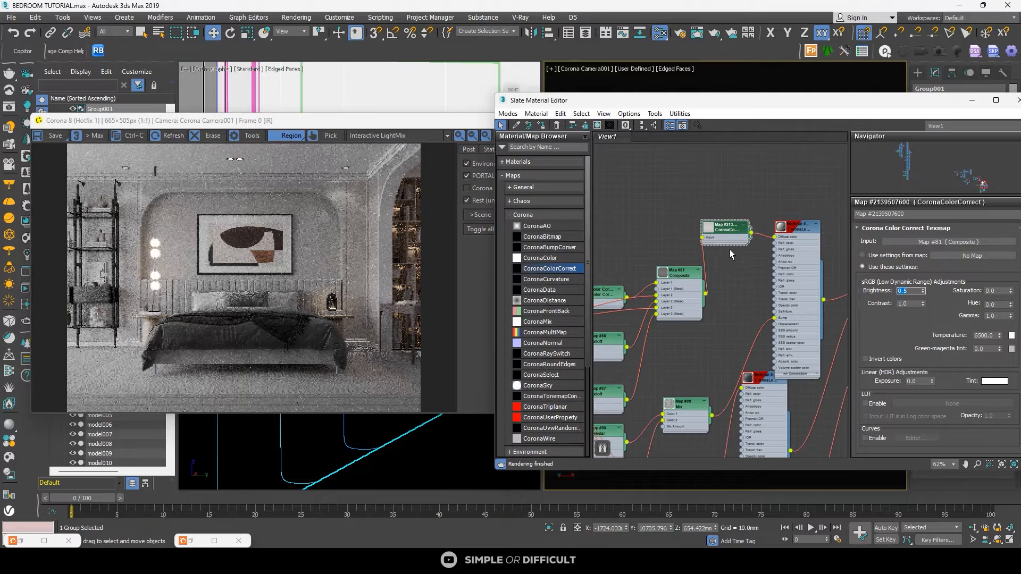
left_click_drag(734, 100, 315, 128)
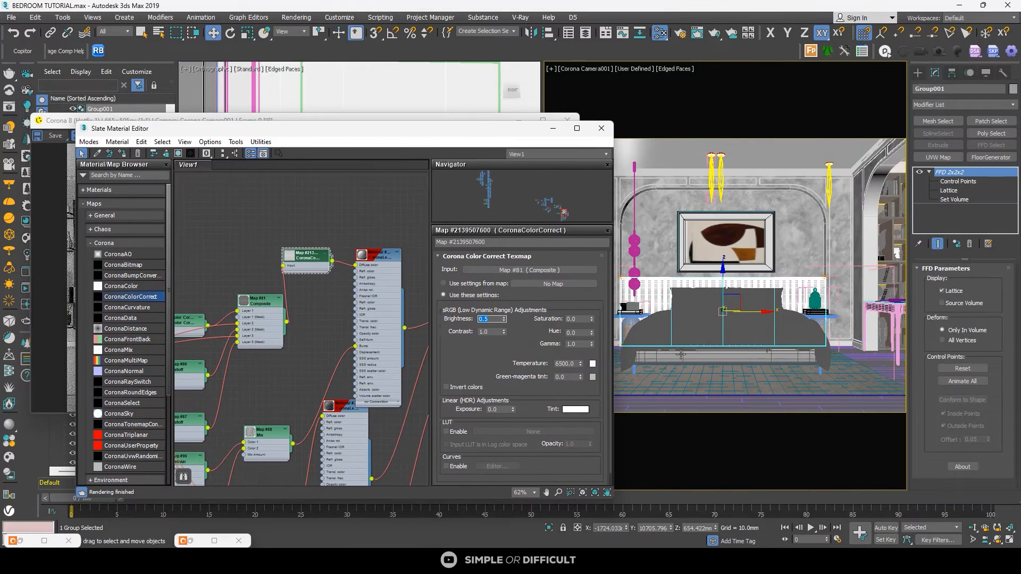
left_click(693, 324)
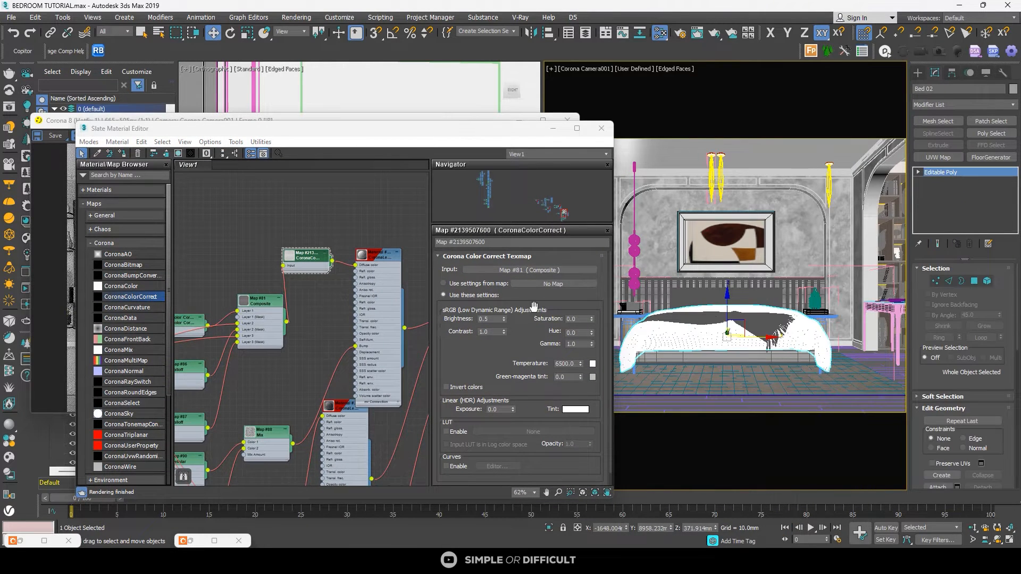
scroll(318, 241, "down", 1)
scroll(318, 237, "down", 10)
scroll(368, 266, "up", 4)
middle_click_drag(368, 266, 189, 279)
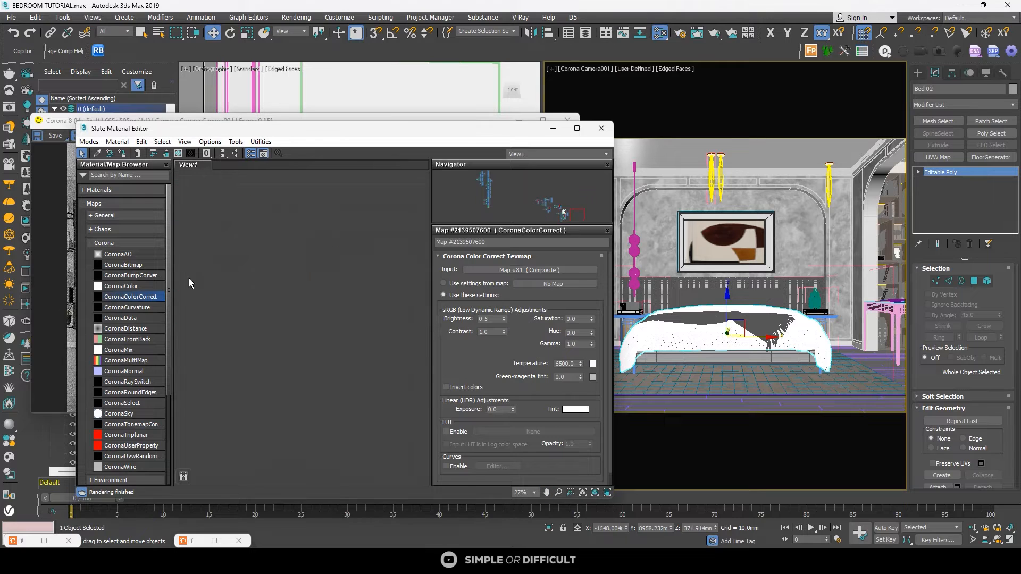
left_click(97, 153)
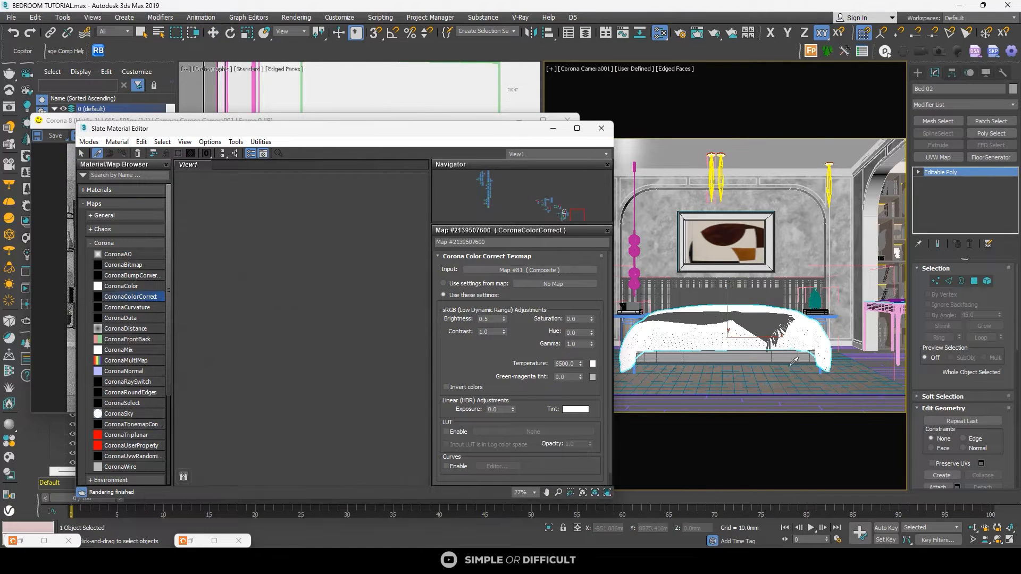
left_click(742, 336)
Step: Set the brightness of the duvet material's CoronaColorCorrect map to 0.5
scroll(255, 317, "down", 10)
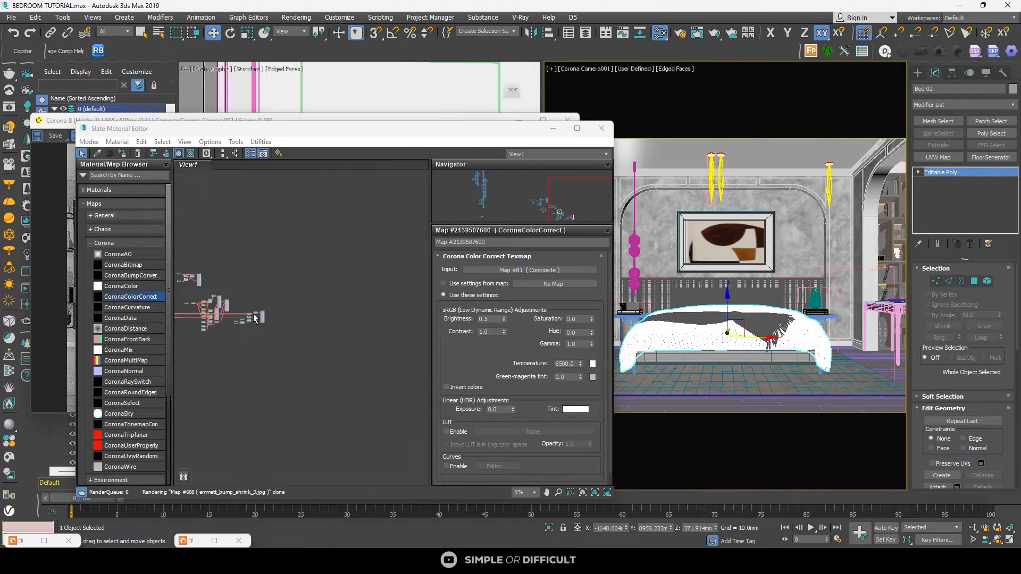
middle_click_drag(252, 317, 327, 314)
scroll(305, 316, "up", 10)
left_click(365, 293)
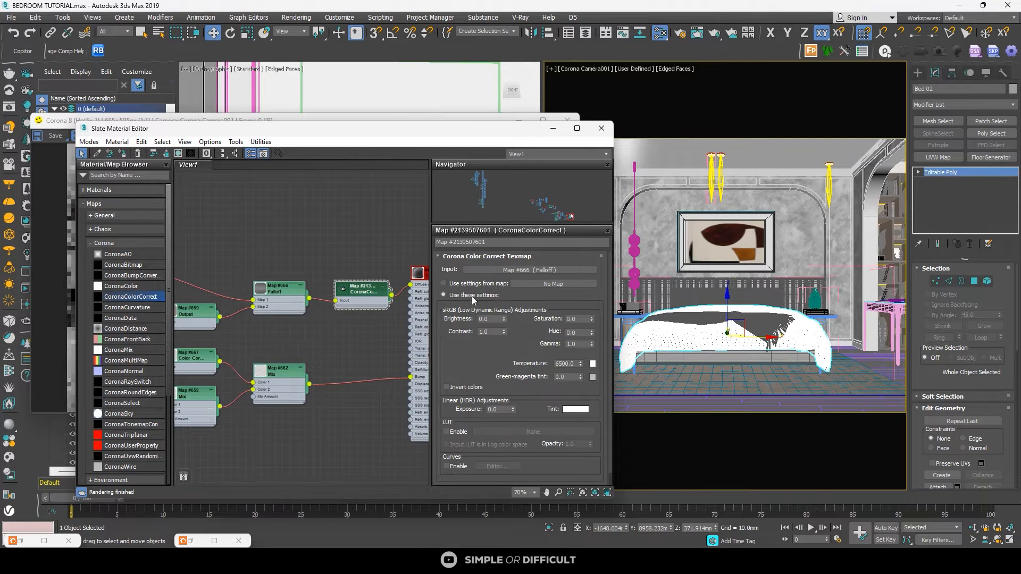
double_click(490, 319)
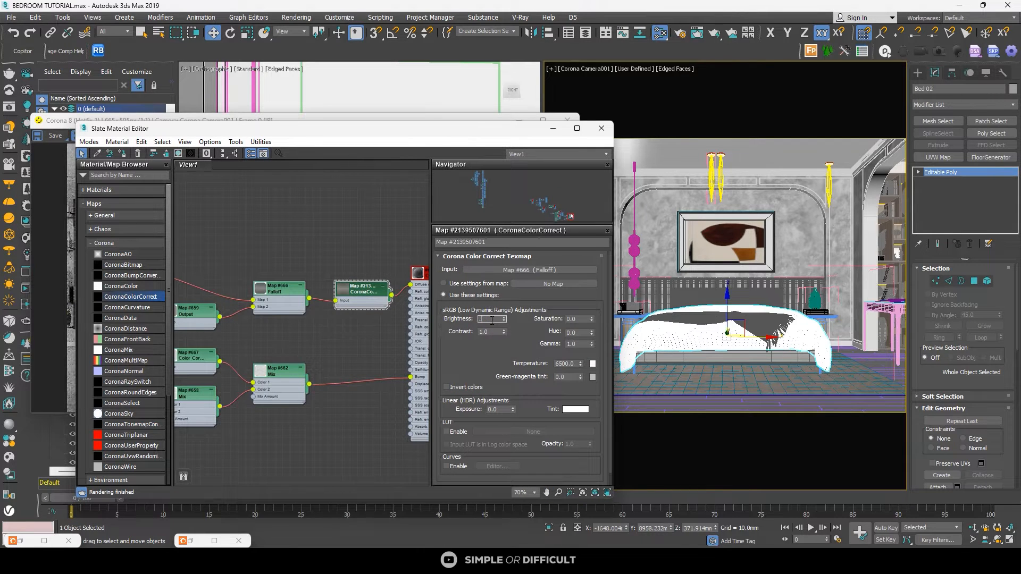
Step: Examine the duvet, pillows and bedside lamp up close in the interactive render
left_click(53, 124)
scroll(180, 286, "up", 5)
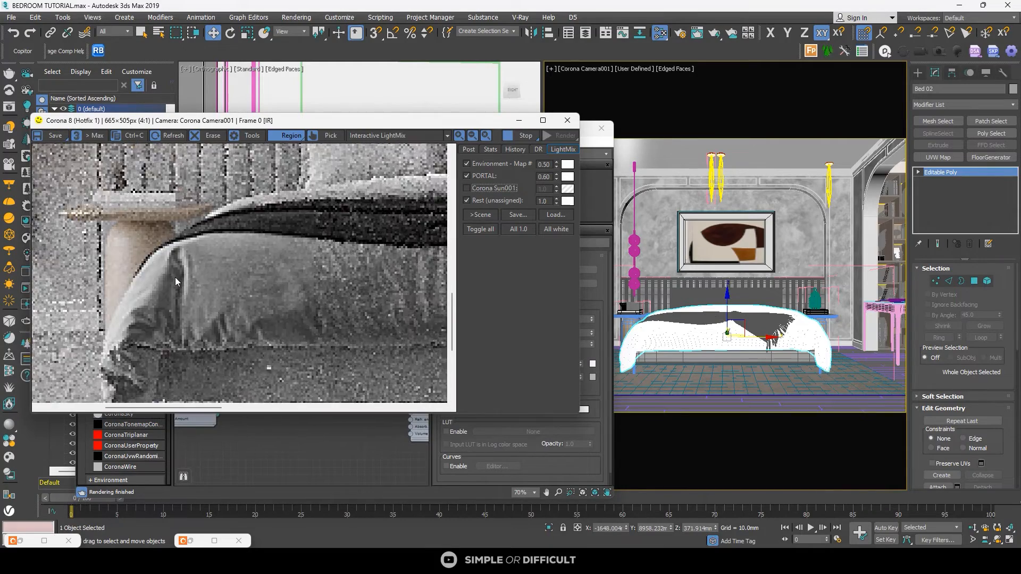
scroll(175, 277, "down", 3)
scroll(329, 340, "up", 3)
scroll(330, 295, "down", 3)
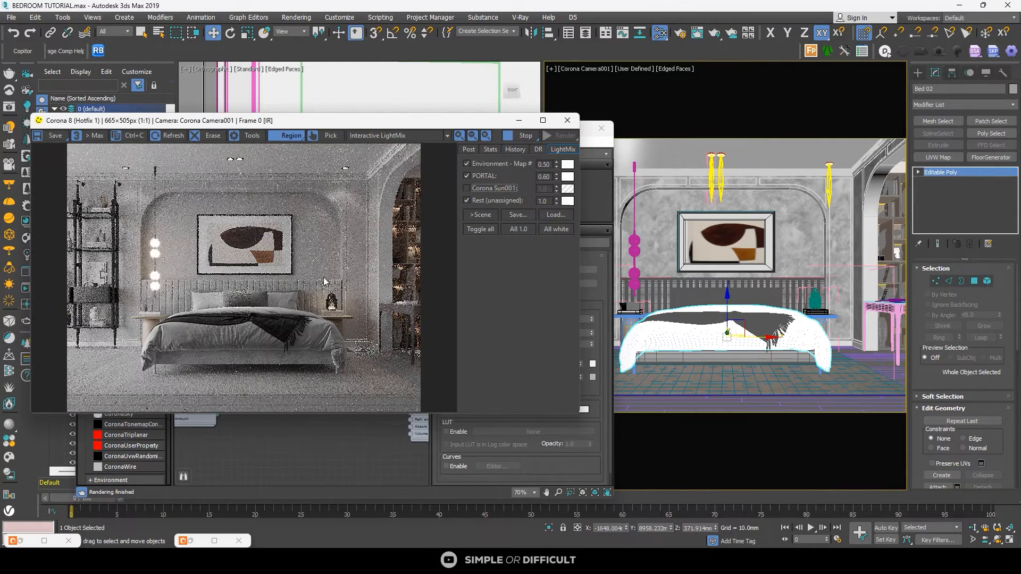
scroll(177, 331, "up", 1)
scroll(284, 270, "up", 2)
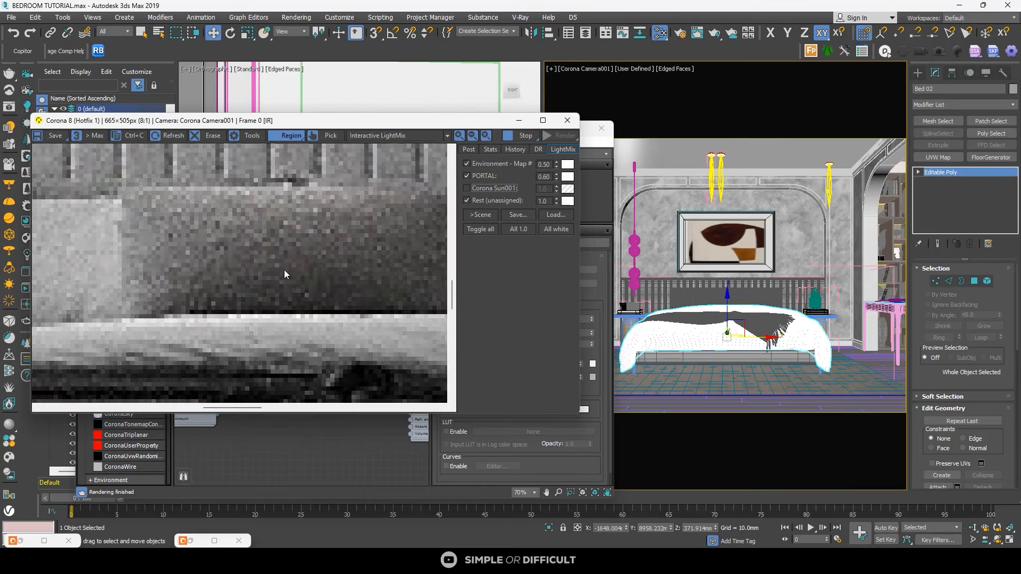
scroll(283, 270, "down", 2)
scroll(292, 257, "up", 1)
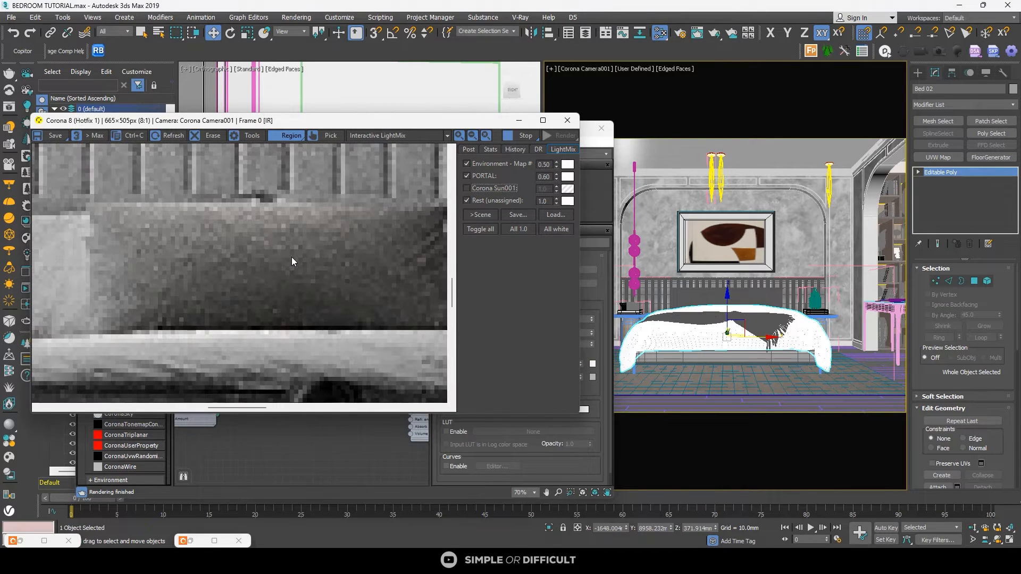
scroll(291, 257, "down", 1)
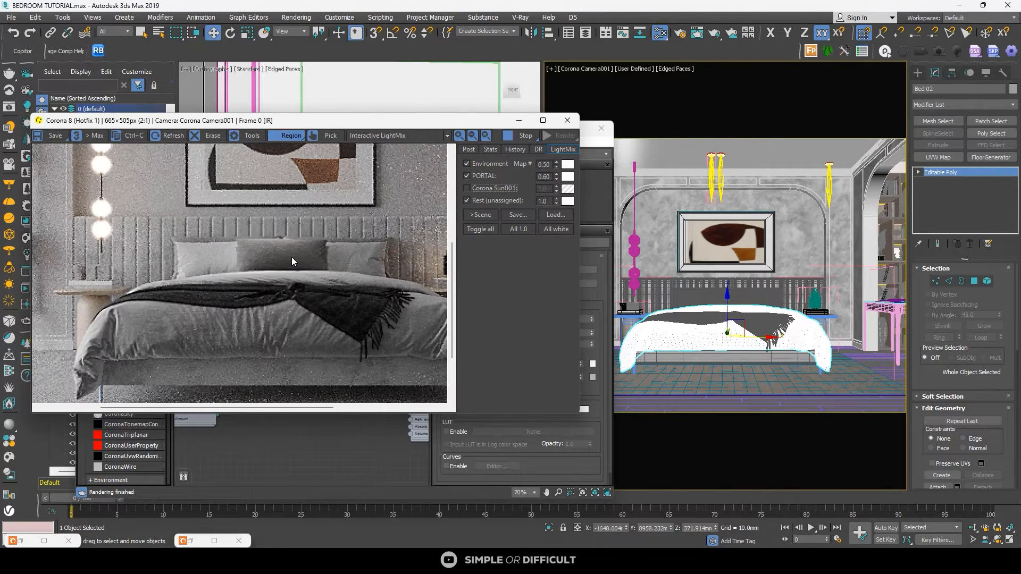
scroll(291, 256, "down", 1)
scroll(330, 298, "up", 2)
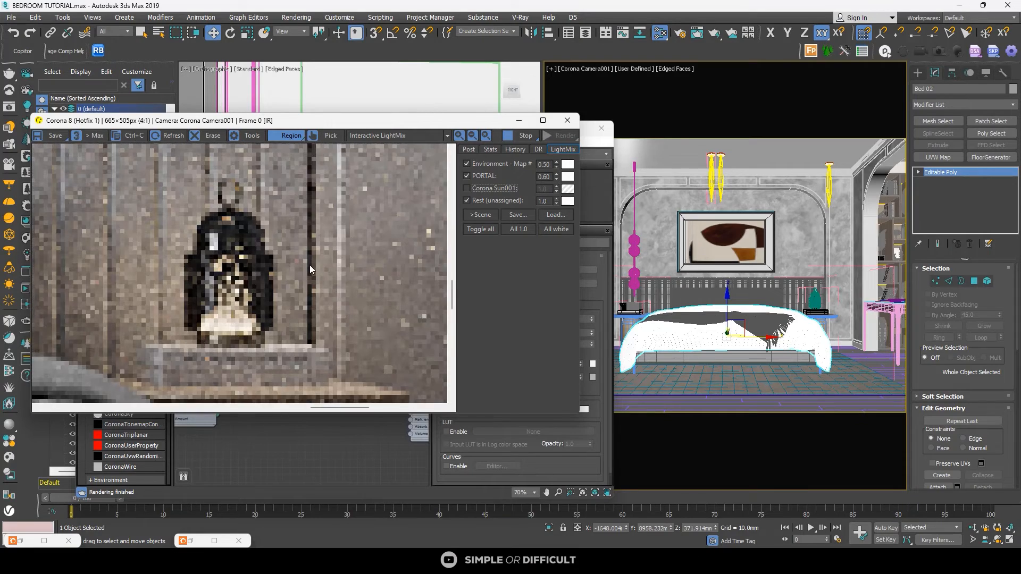
scroll(310, 270, "down", 2)
scroll(126, 308, "up", 1)
scroll(125, 308, "down", 1)
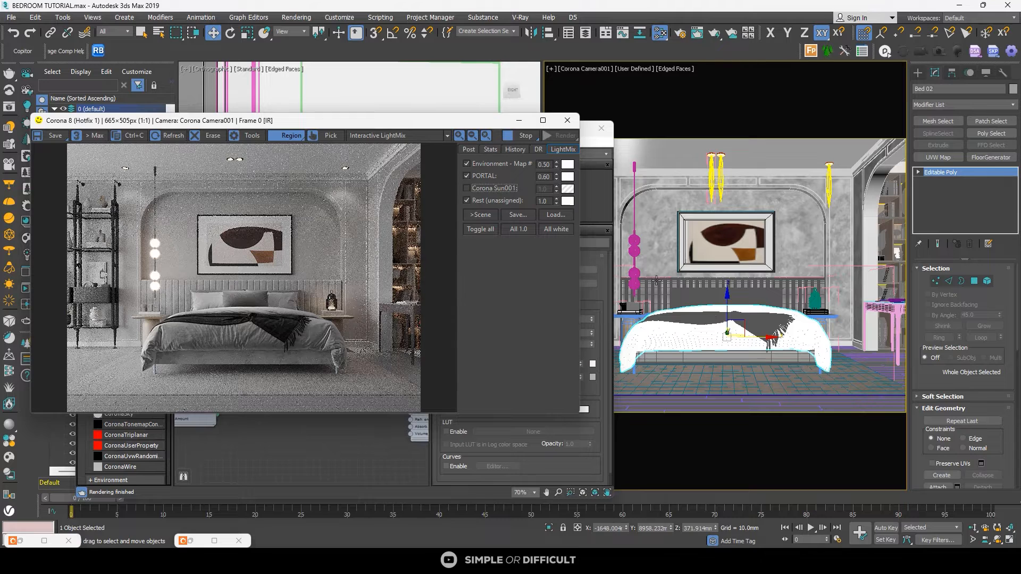
Step: Insert a CoronaColorCorrect map between the beige decorative plaster bitmap and its material's Diffuse color
left_click(592, 153)
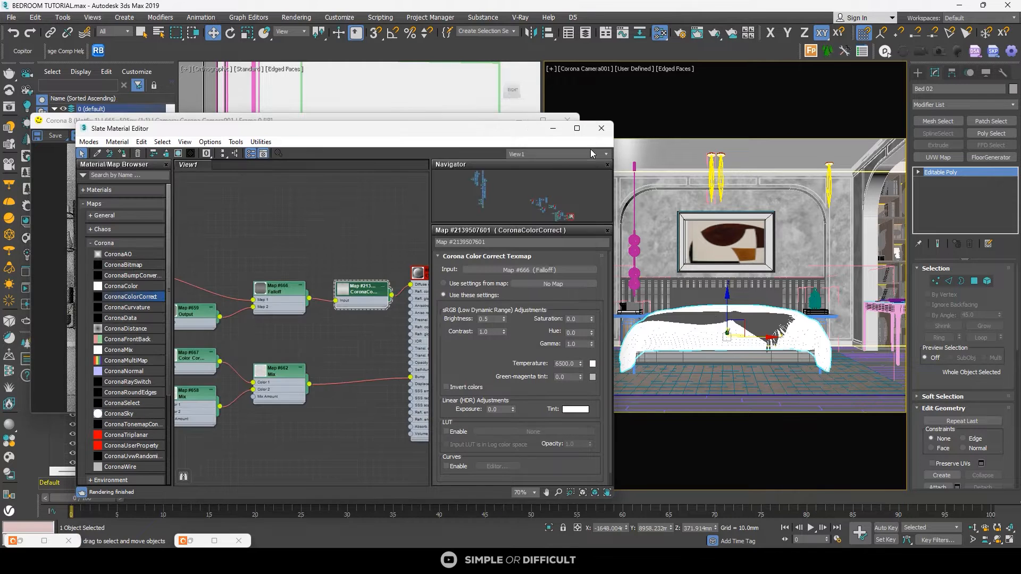
scroll(218, 263, "down", 10)
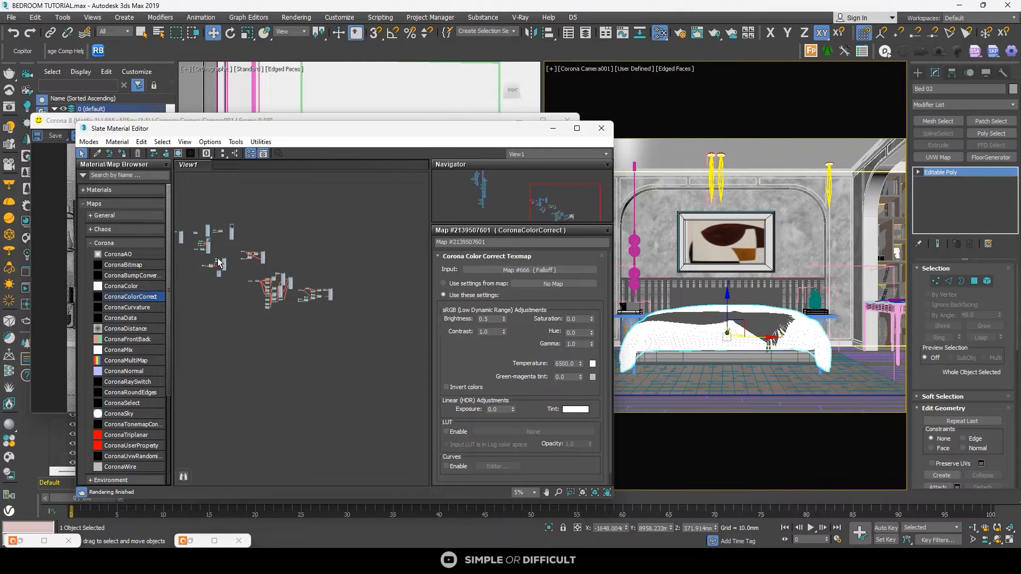
scroll(218, 263, "up", 8)
middle_click_drag(284, 273, 319, 276)
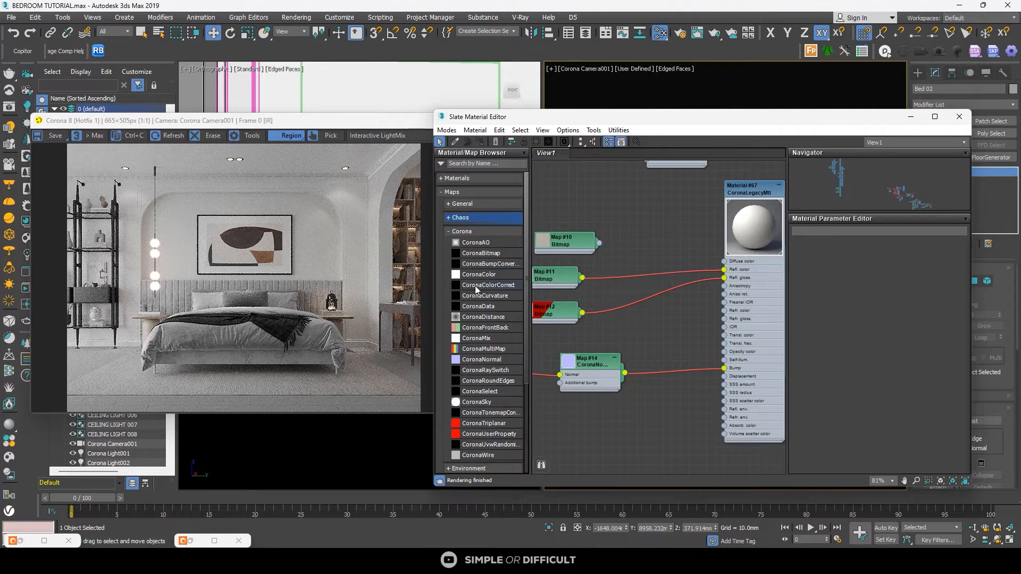
left_click_drag(475, 285, 728, 264)
left_click_drag(642, 242, 660, 224)
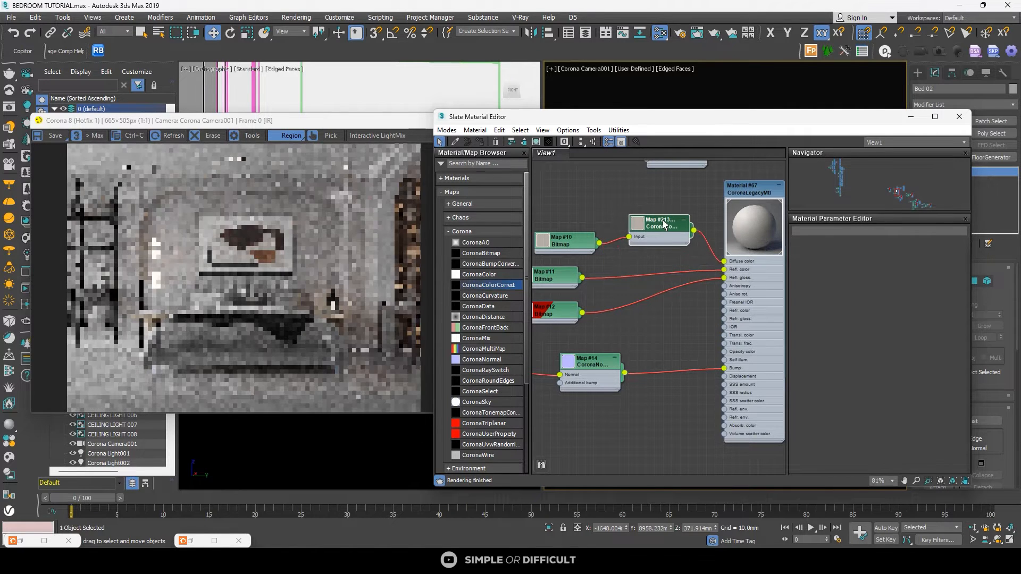
Step: Tint the plaster's CoronaColorCorrect map with hue 29 and saturation 99
double_click(660, 225)
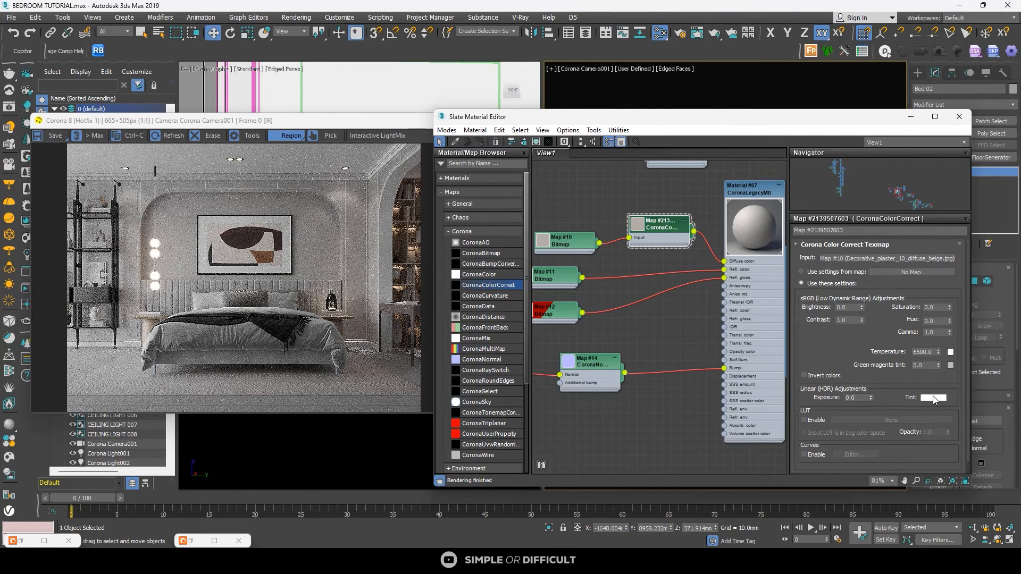
left_click(934, 398)
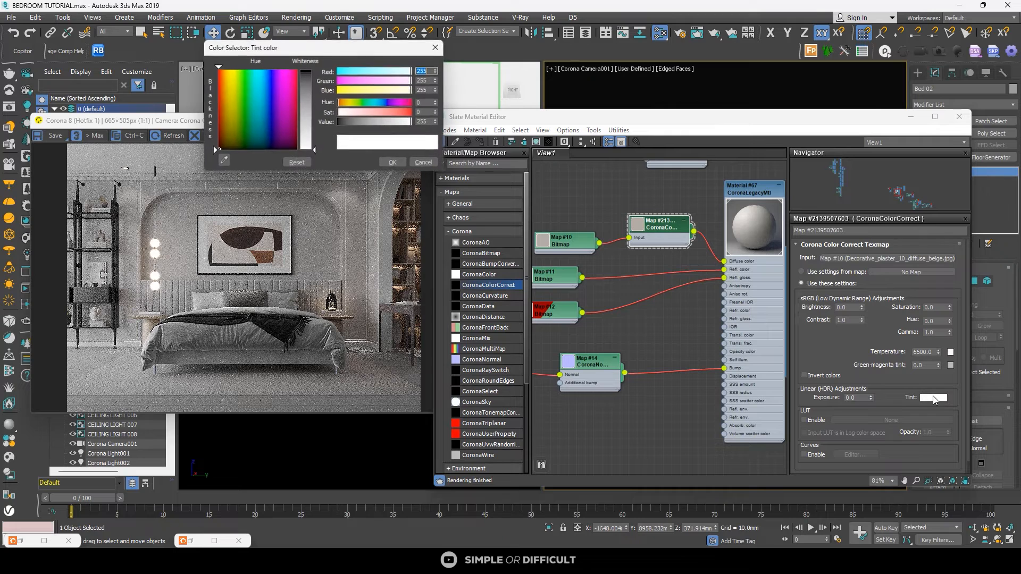
left_click(346, 104)
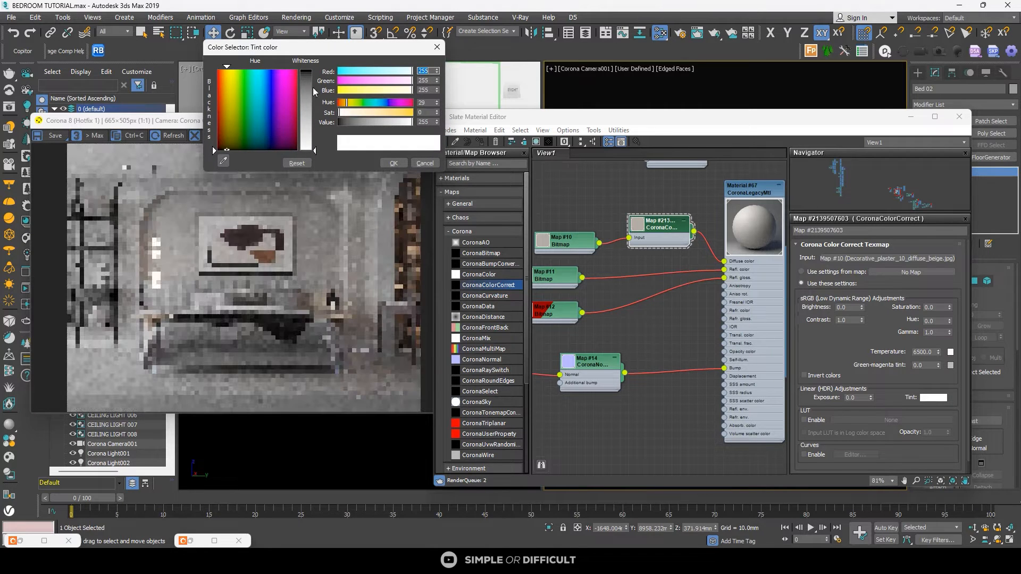
left_click(366, 113)
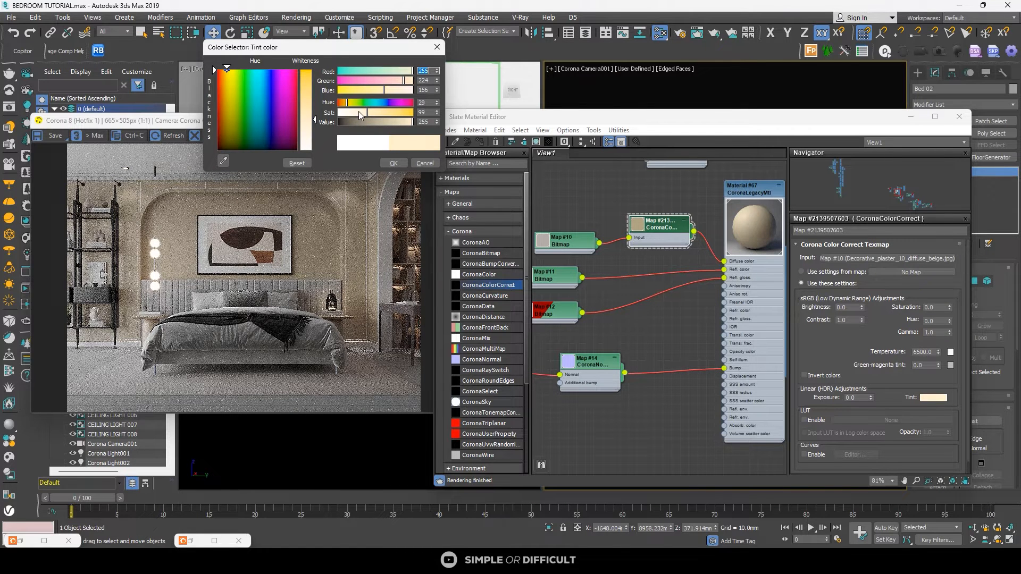
Step: Try reducing the plaster tint's saturation in stages down to 31, checking the wall in the render
left_click_drag(359, 112, 361, 112)
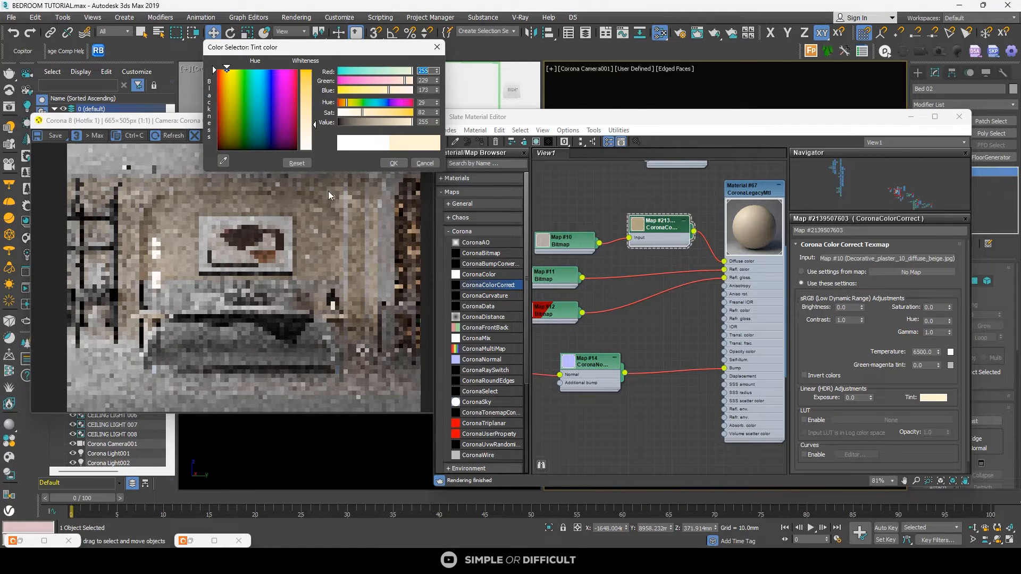
scroll(328, 197, "up", 3)
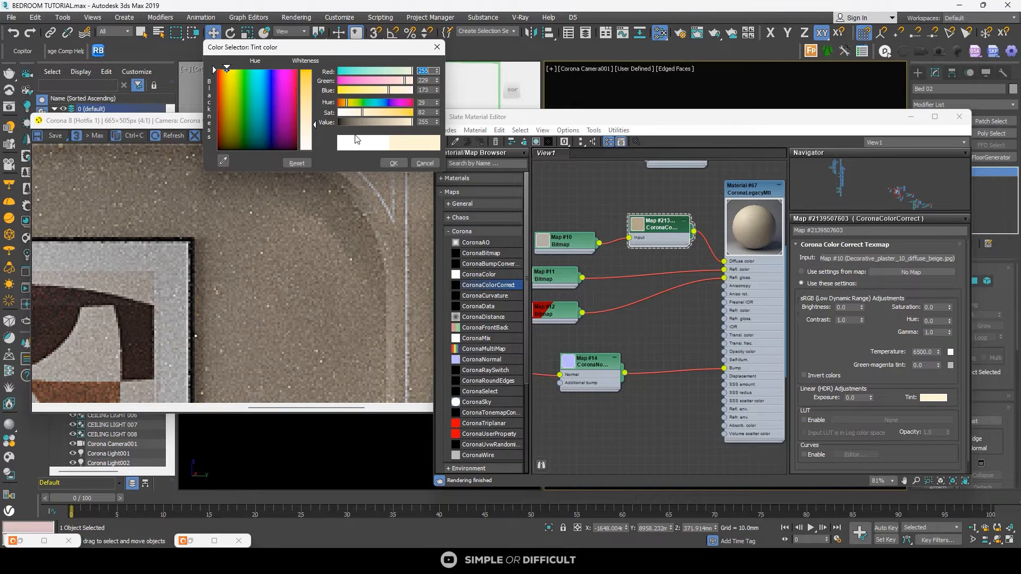
left_click_drag(356, 110, 358, 113)
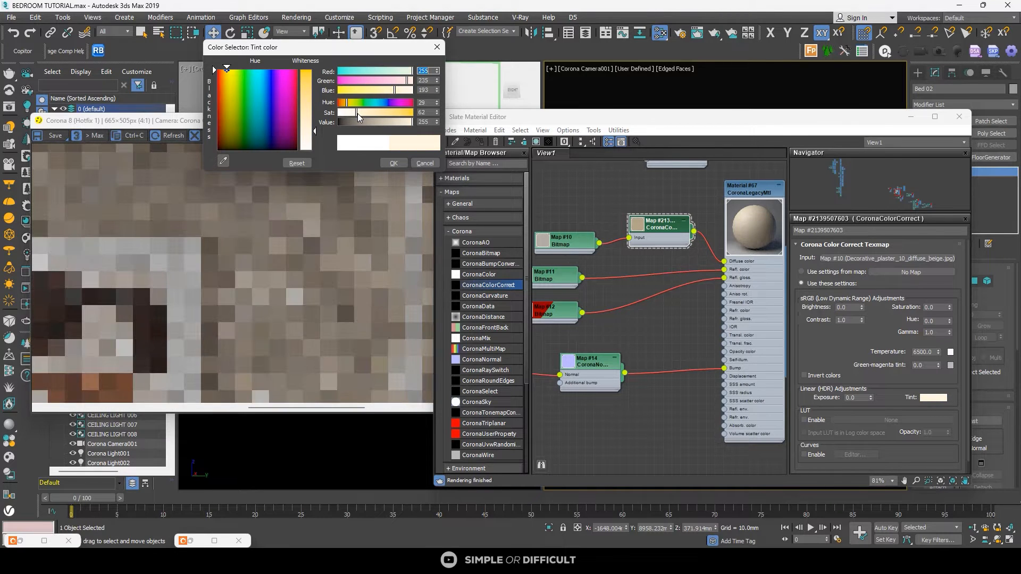
scroll(325, 270, "down", 3)
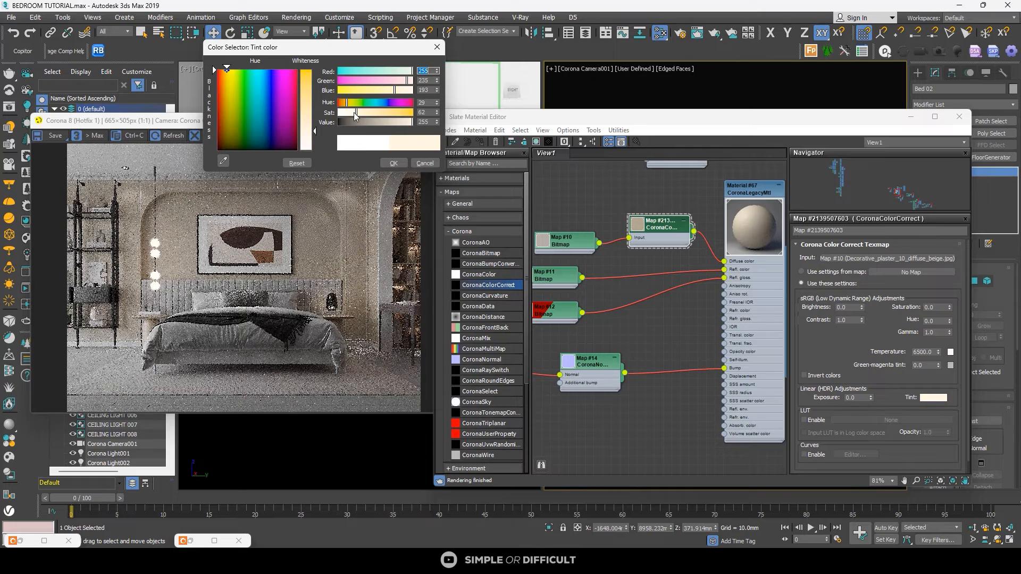
left_click_drag(353, 112, 352, 111)
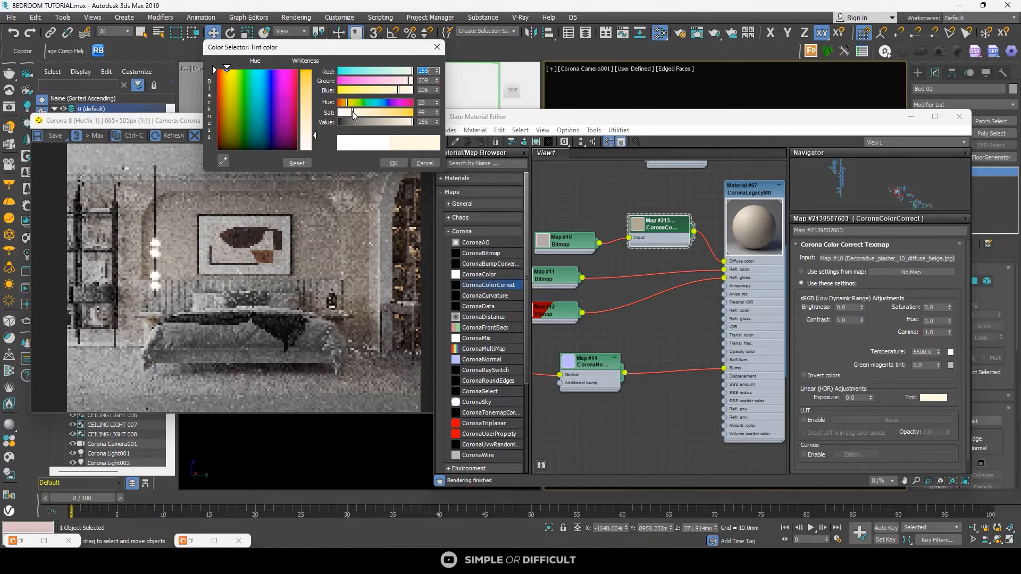
scroll(306, 226, "up", 2)
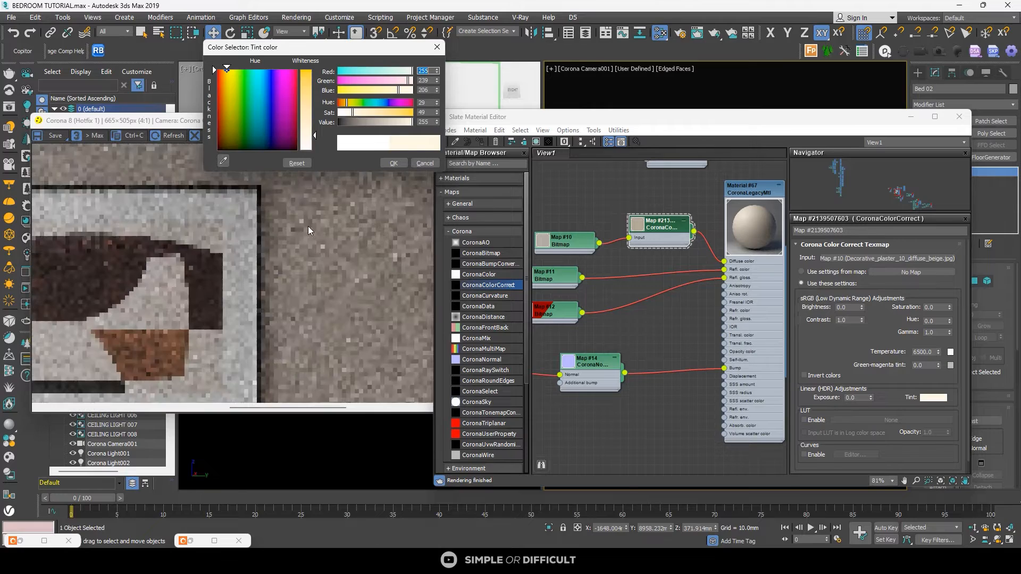
scroll(309, 230, "down", 1)
scroll(309, 231, "down", 1)
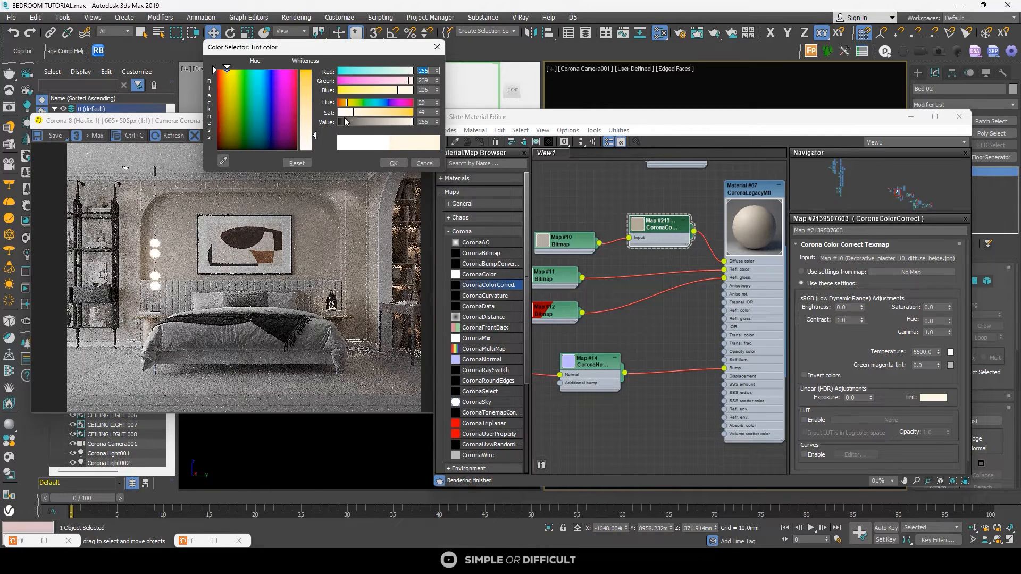
left_click_drag(351, 113, 350, 118)
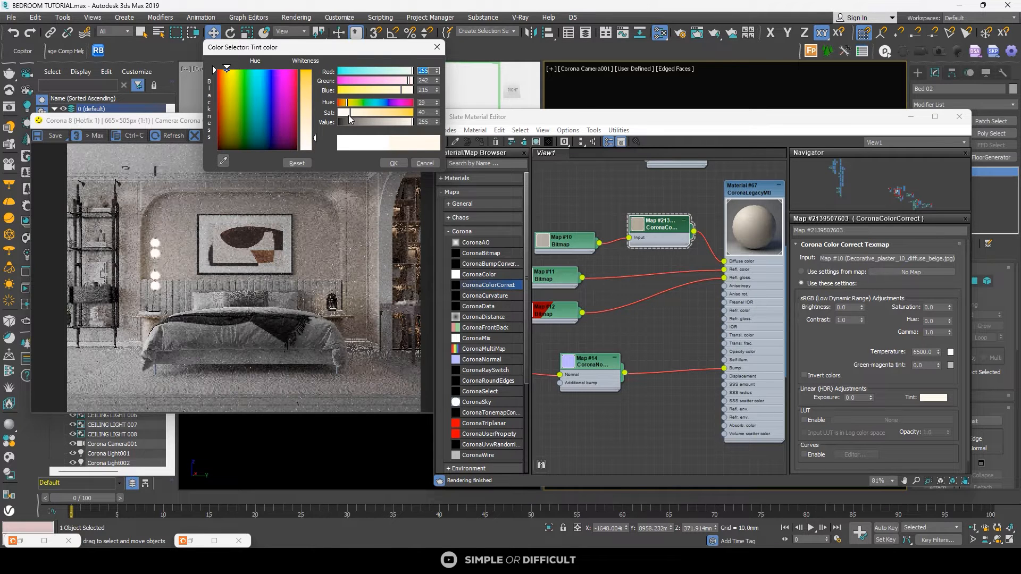
left_click_drag(350, 118, 348, 116)
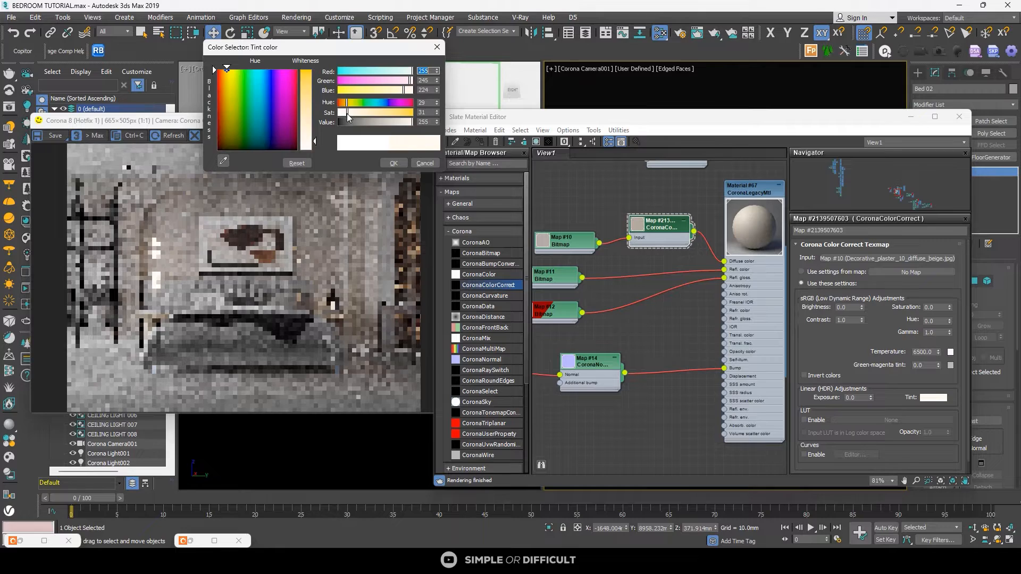
scroll(302, 206, "up", 1)
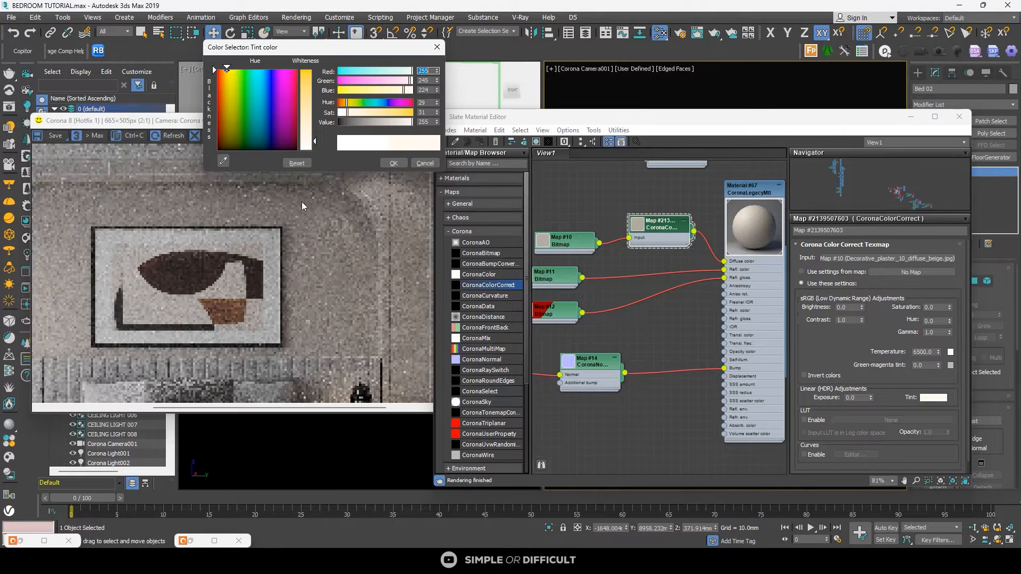
scroll(302, 206, "down", 1)
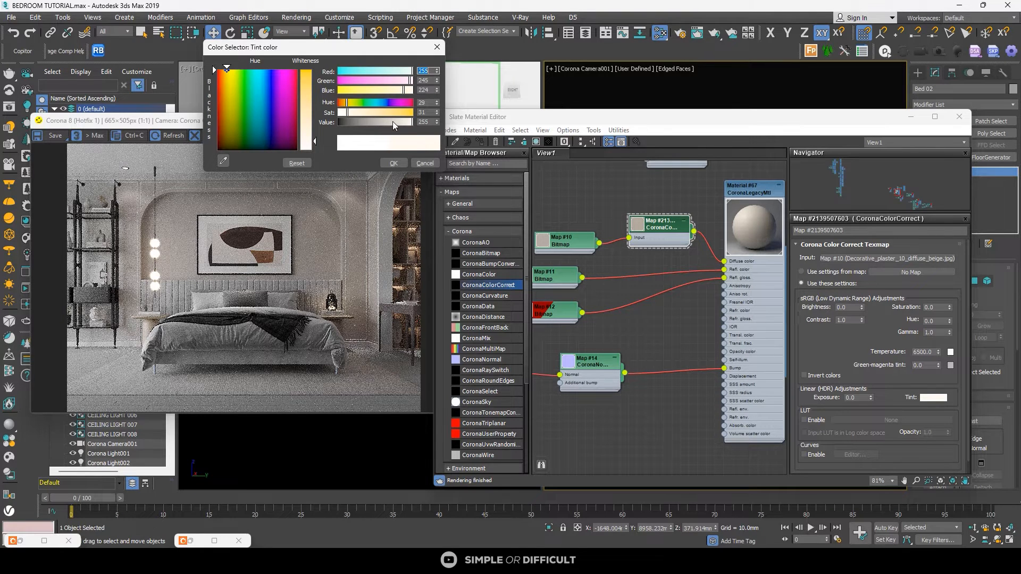
Step: Set the plaster tint's value to 249 and its saturation to 27, checking the wall in the render
left_click_drag(413, 126, 411, 129)
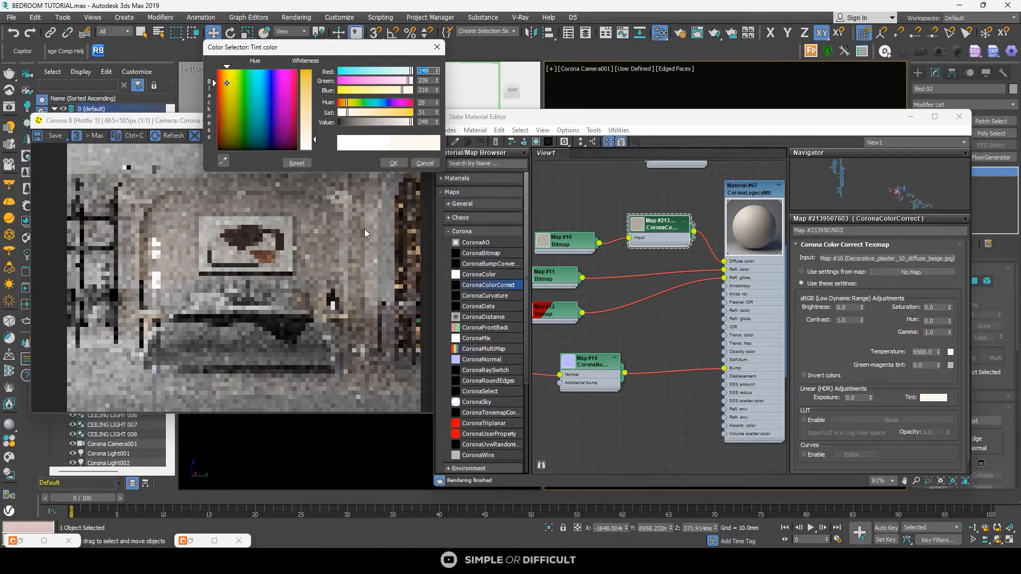
scroll(353, 243, "up", 1)
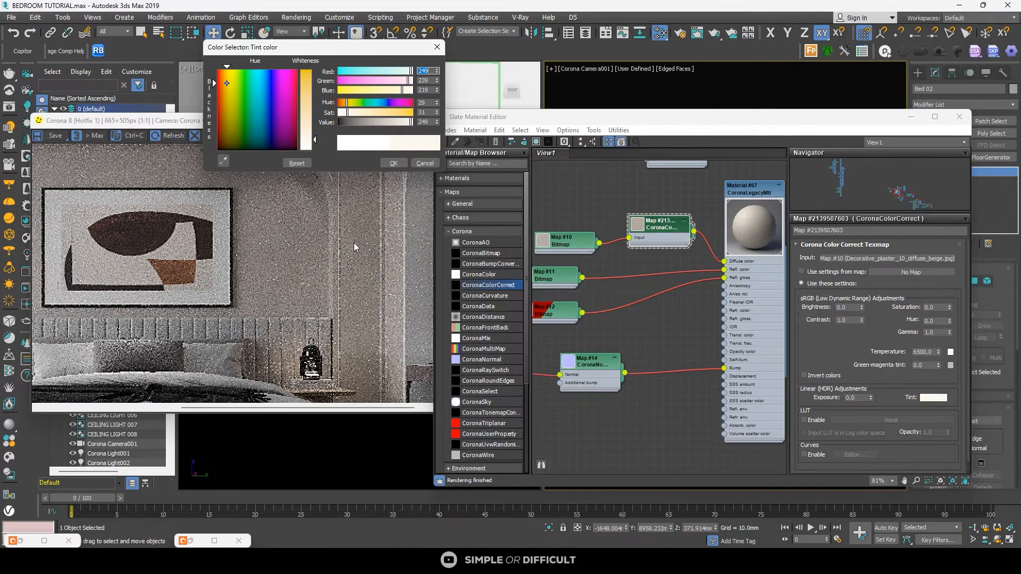
scroll(353, 243, "down", 1)
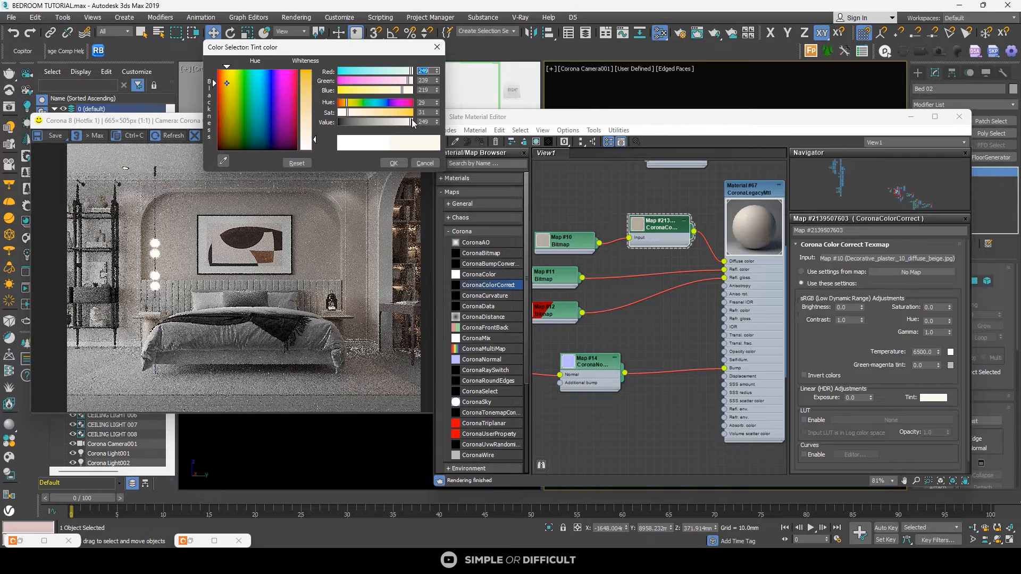
left_click_drag(412, 121, 409, 123)
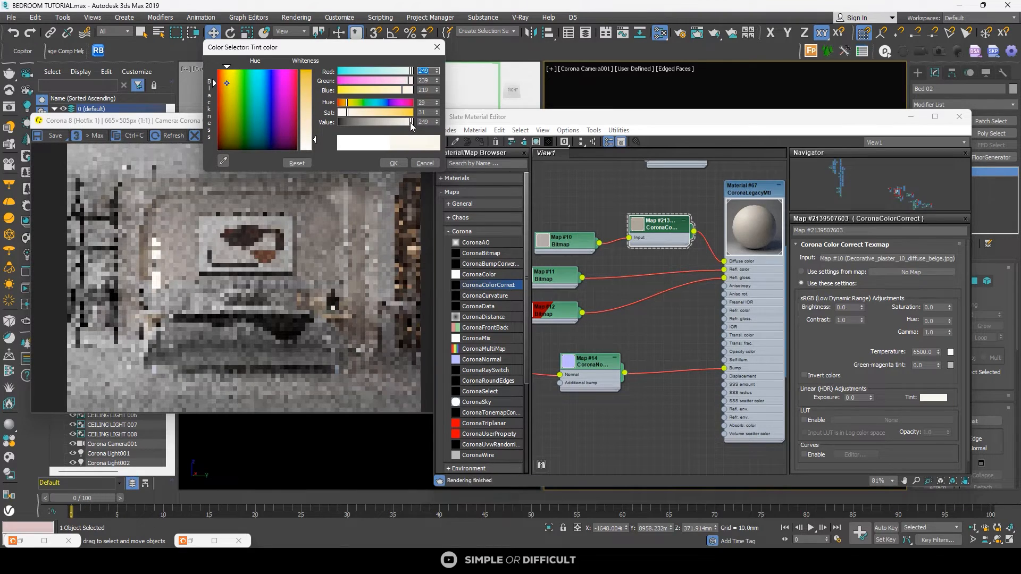
left_click(347, 113)
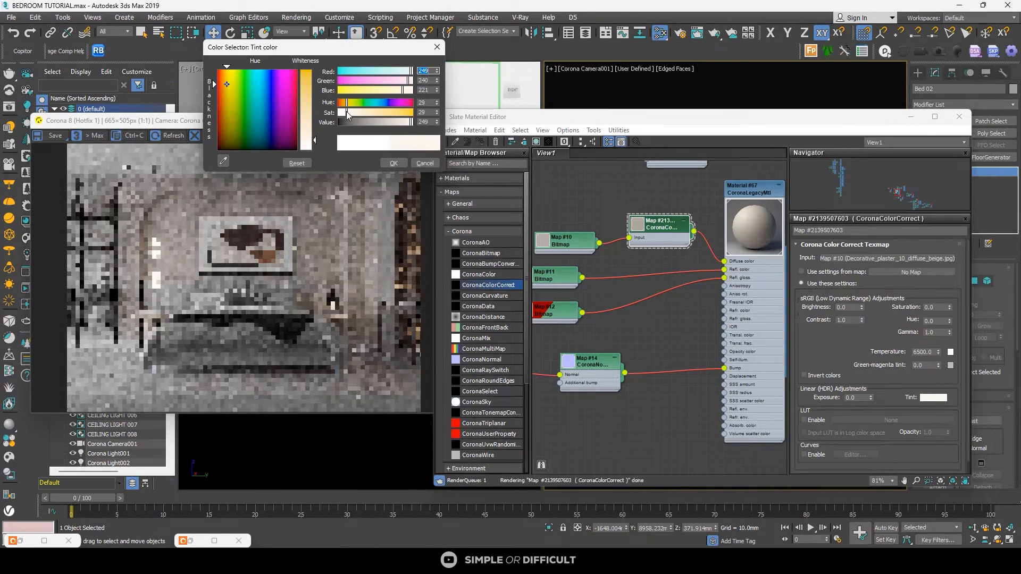
left_click(346, 115)
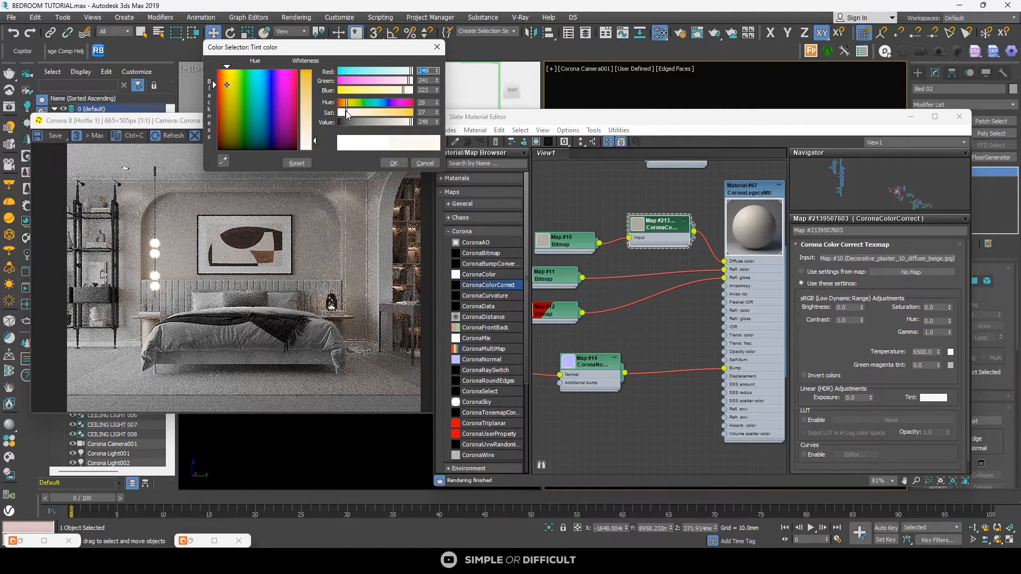
Step: Fine-tune the plaster tint's saturation to 25, comparing the wall in the render, and accept the color
left_click_drag(347, 115, 345, 113)
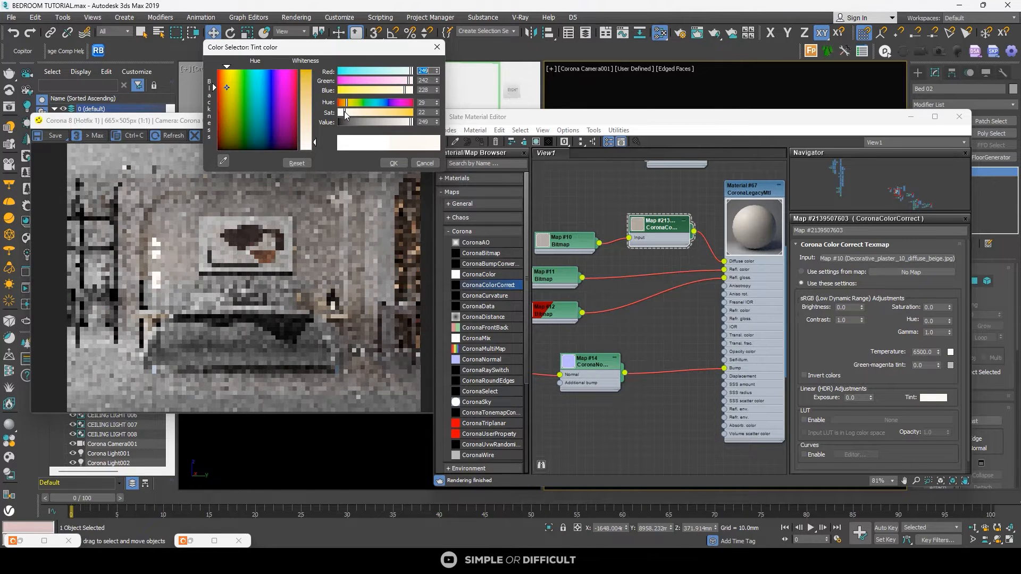
scroll(334, 184, "up", 1)
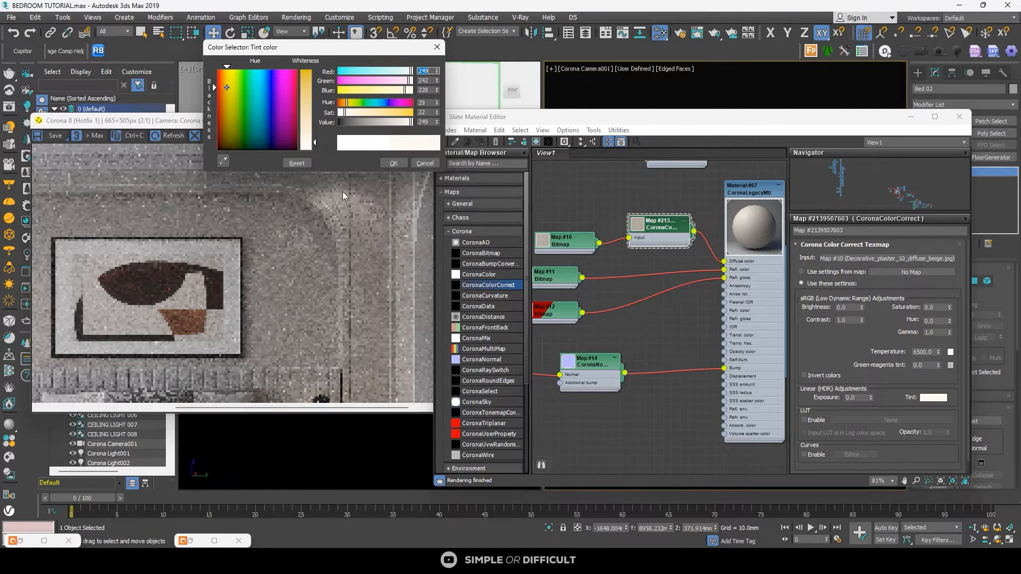
scroll(325, 228, "down", 1)
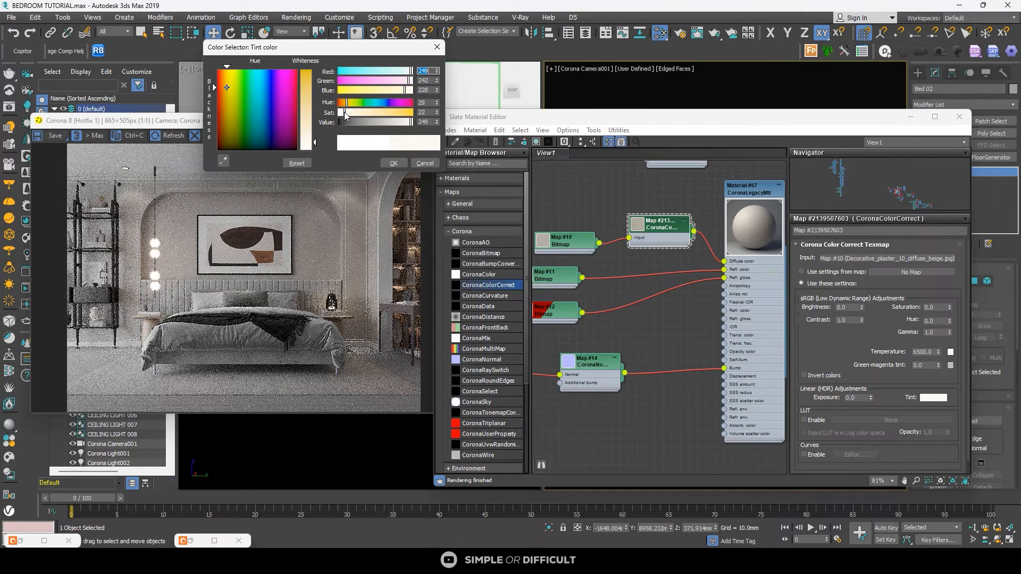
left_click_drag(345, 115, 346, 115)
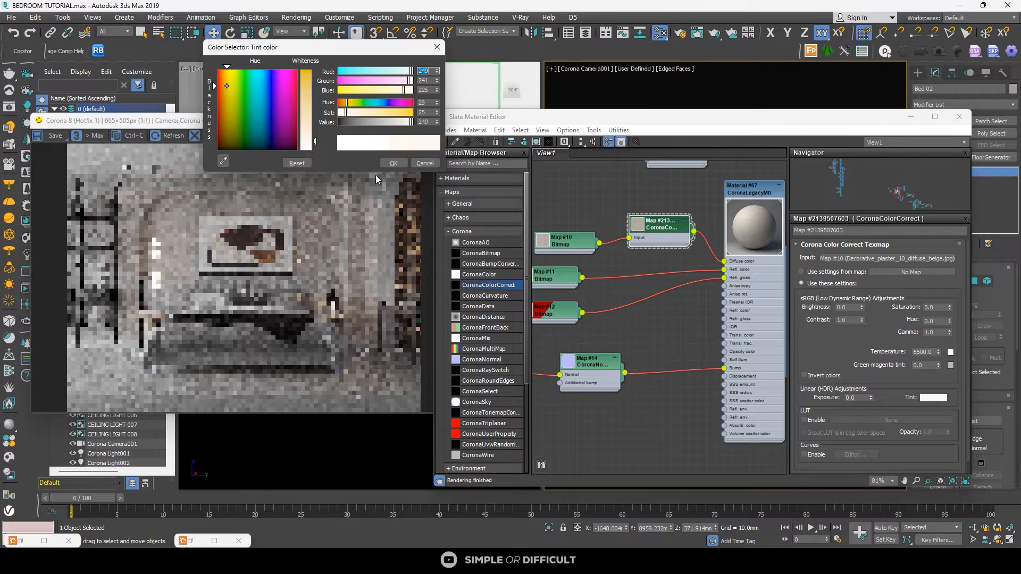
left_click(394, 163)
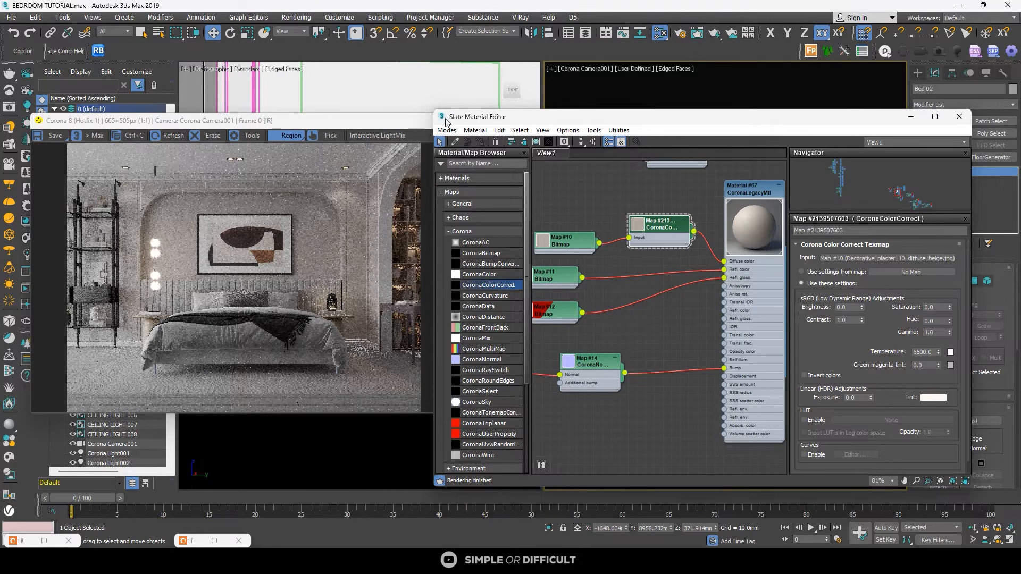
Step: Enlarge the interactive render and inspect the plaster wall closely with a render region across the upper wall and picture
double_click(413, 123)
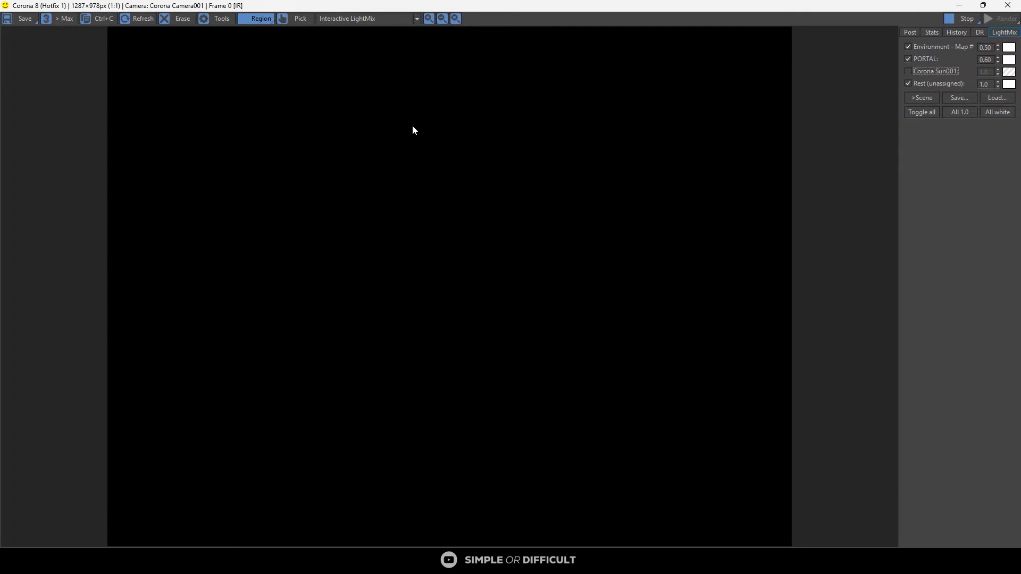
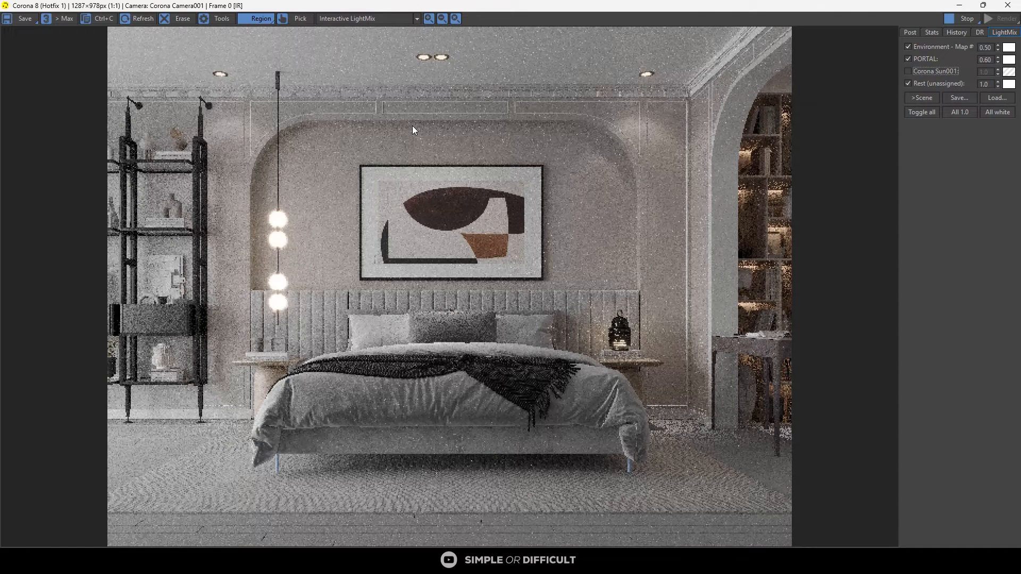
left_click_drag(148, 75, 661, 190)
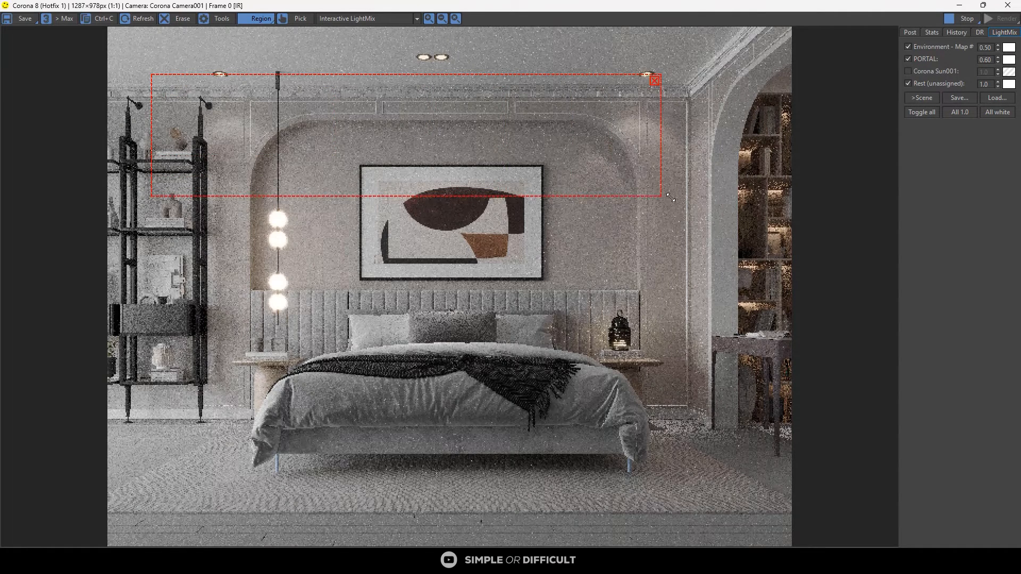
scroll(525, 90, "up", 2)
scroll(525, 90, "up", 1)
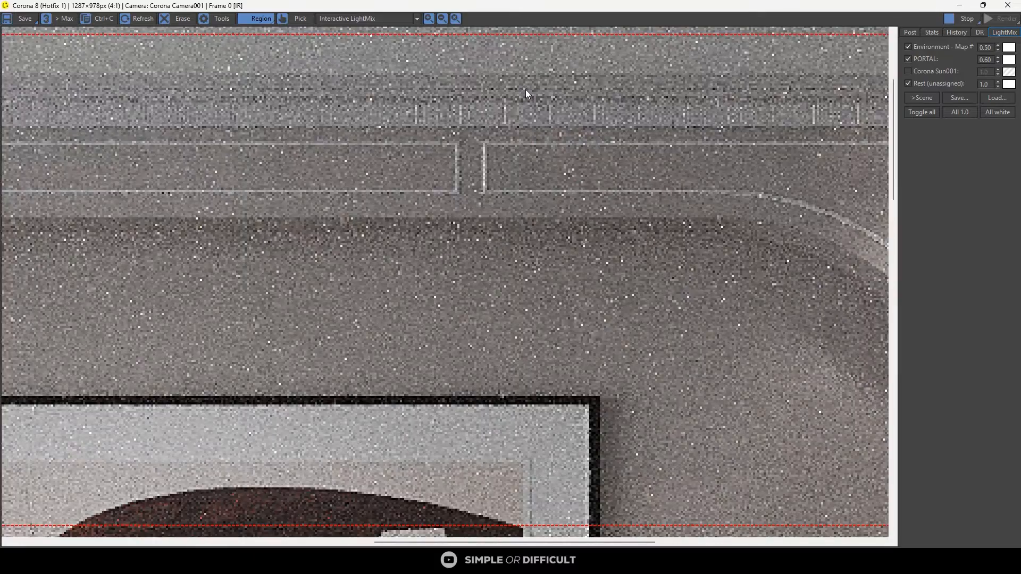
scroll(541, 90, "down", 3)
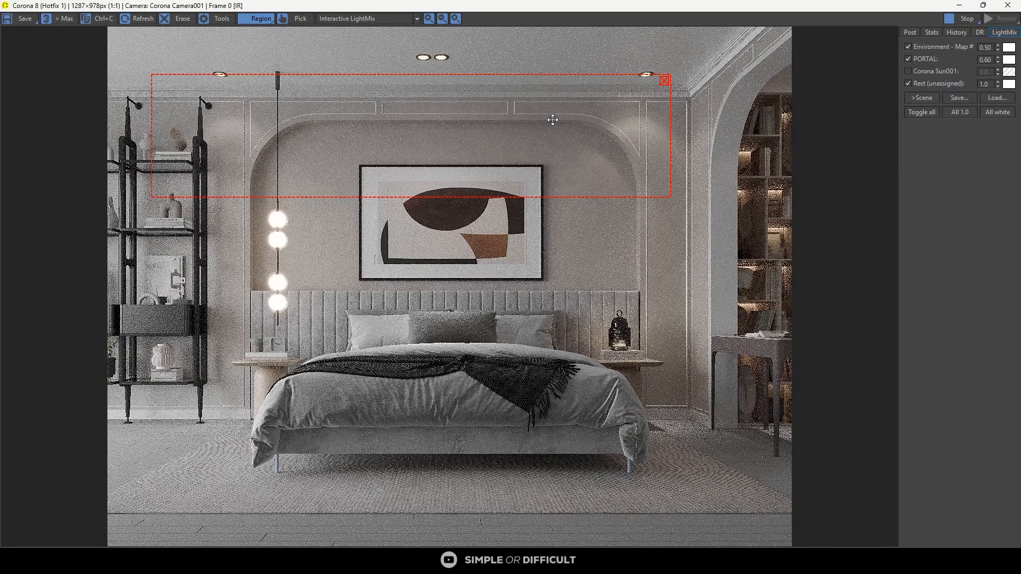
scroll(553, 121, "up", 1)
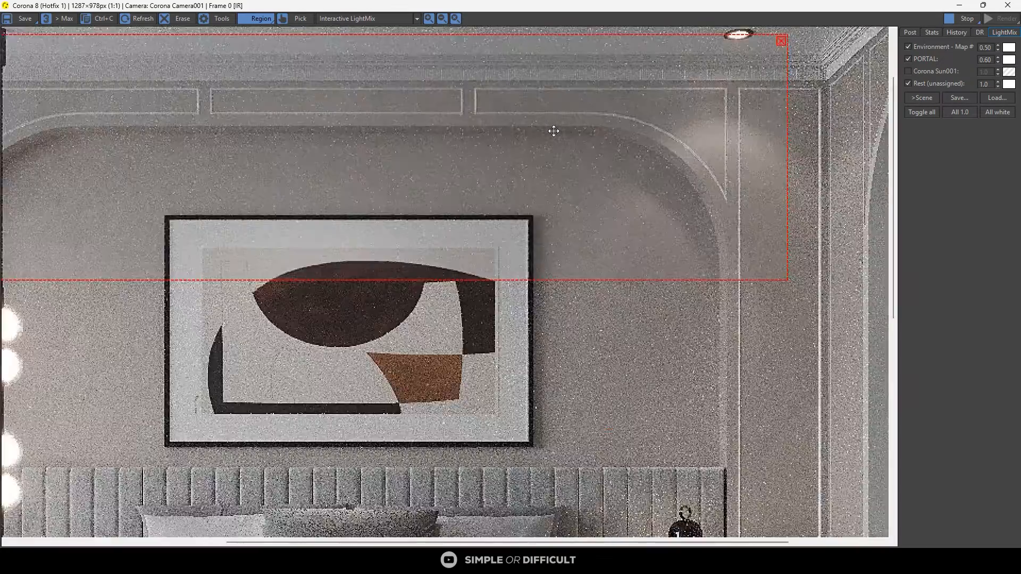
scroll(554, 127, "down", 1)
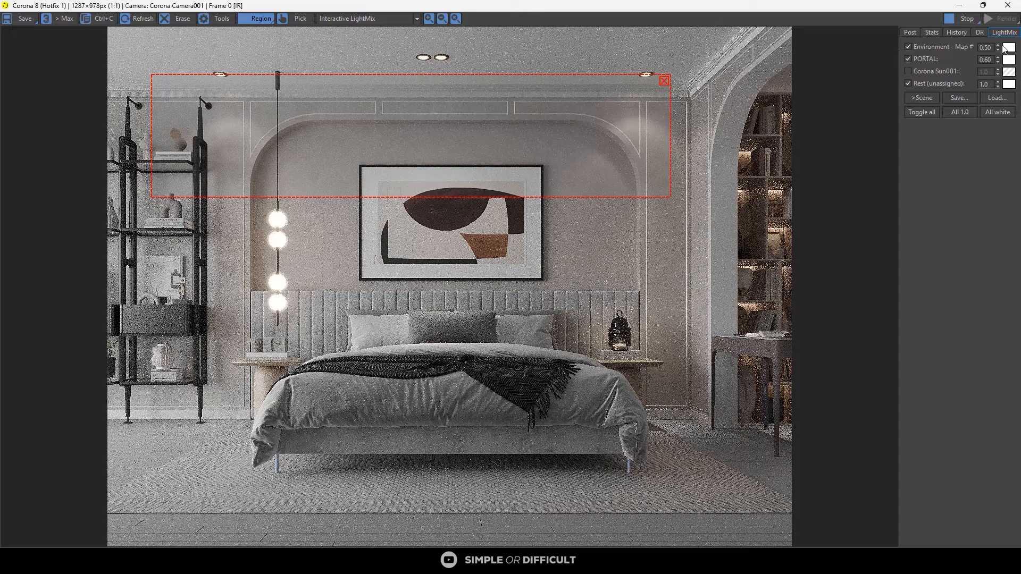
left_click(980, 6)
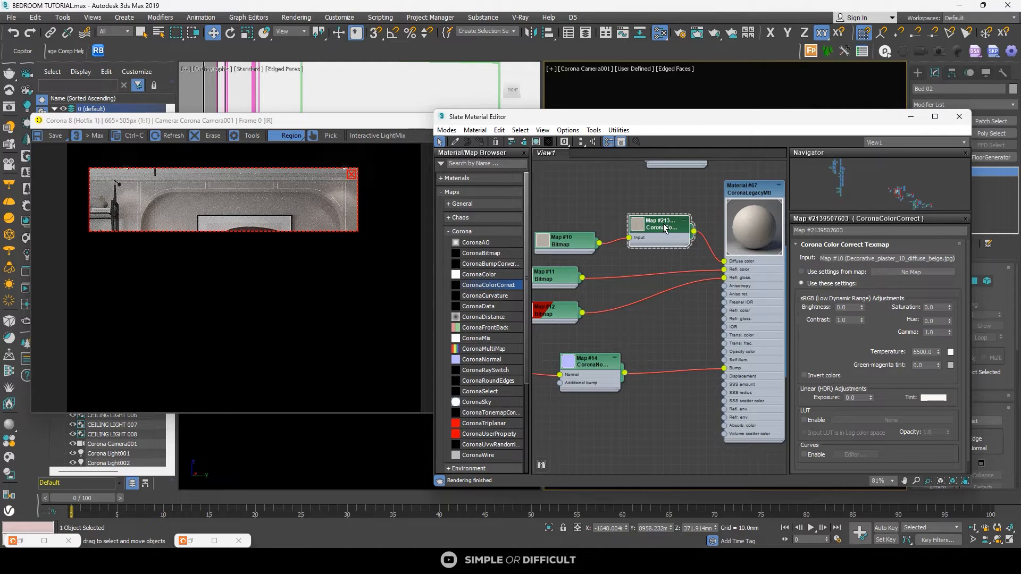
Step: Try a brightness of 0.04 on the plaster's CoronaColorCorrect map and clear the render region
left_click(862, 306)
left_click(863, 305)
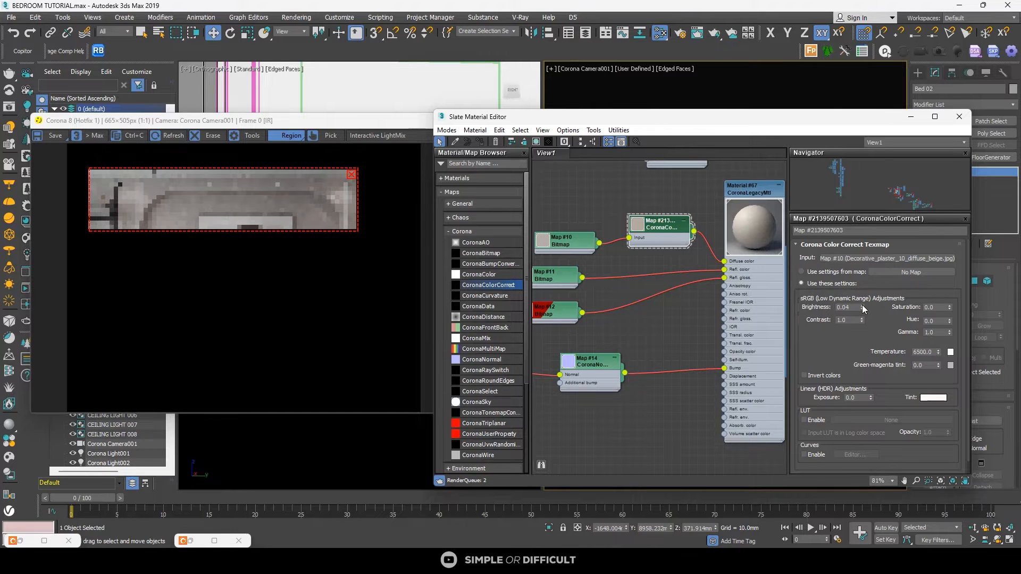
left_click(863, 306)
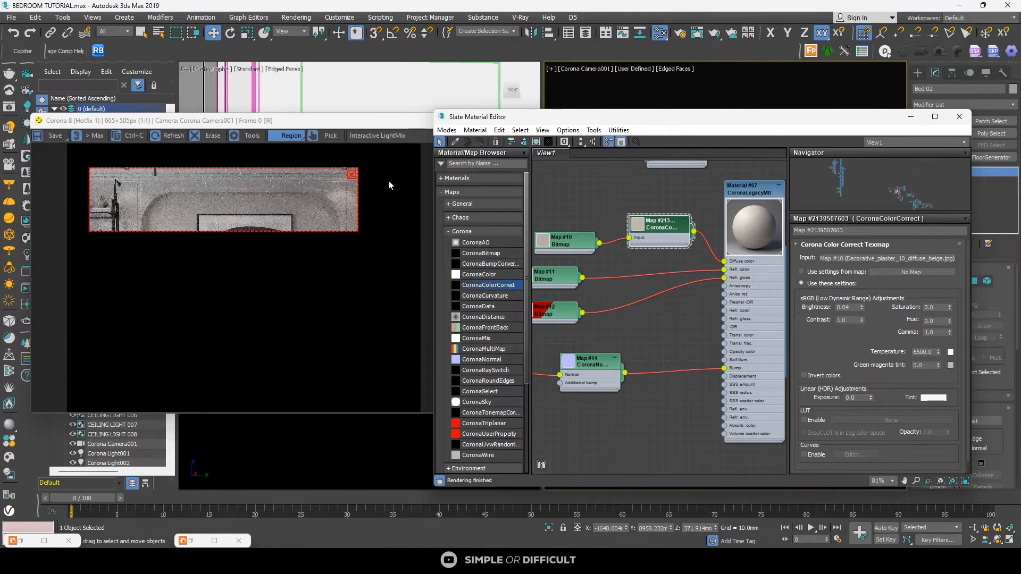
left_click(351, 175)
scroll(335, 195, "up", 2)
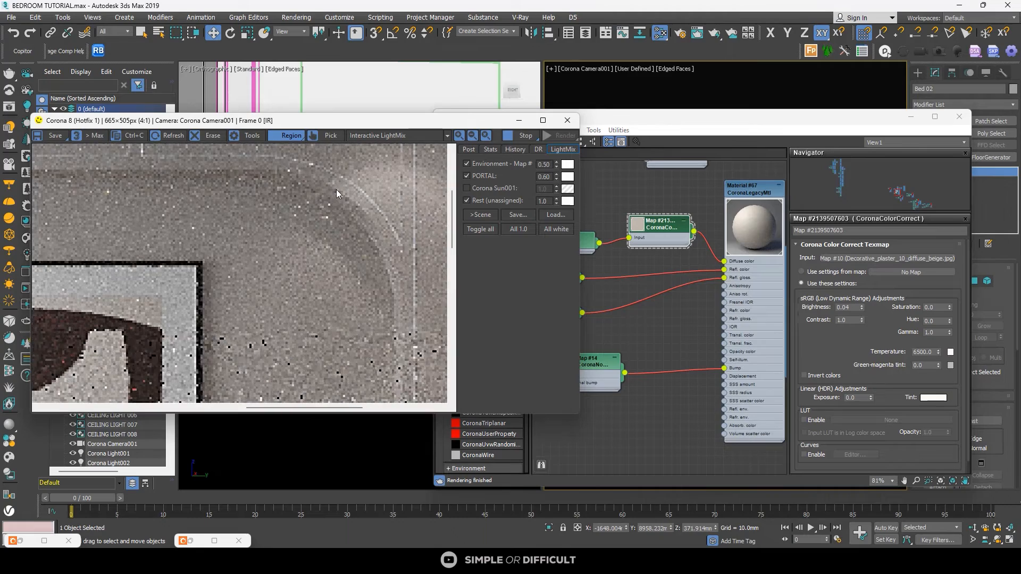
Step: Try raising the plaster map's brightness to 0.07, checking the wall in the render
left_click(862, 305)
left_click(863, 306)
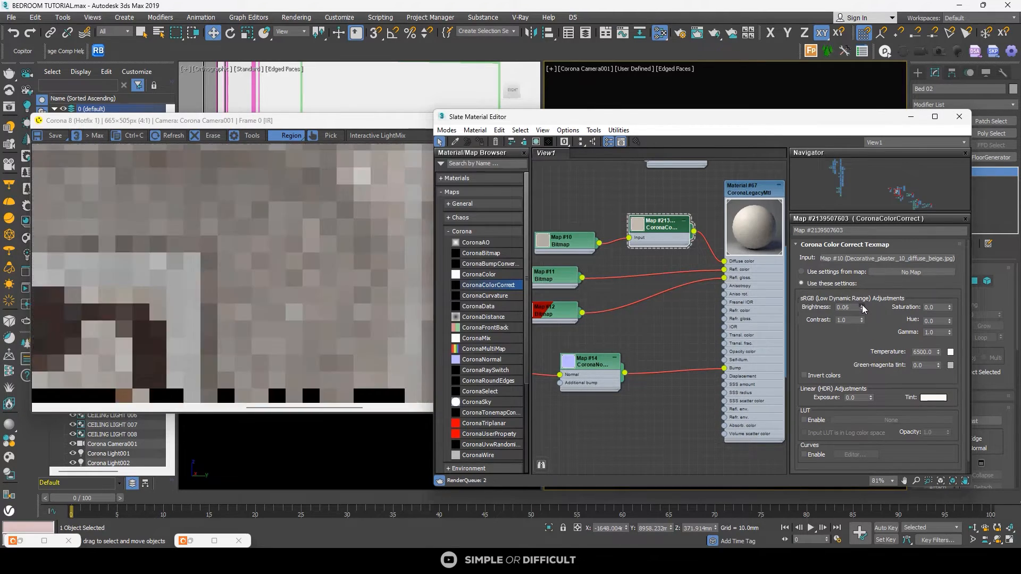
left_click(863, 307)
scroll(293, 256, "down", 2)
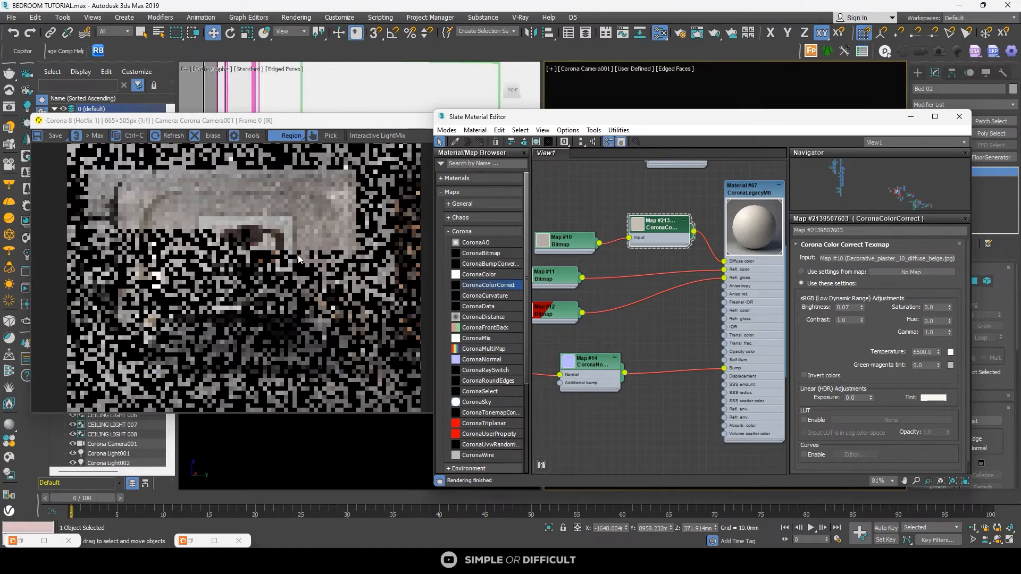
scroll(163, 200, "up", 2)
scroll(163, 200, "down", 2)
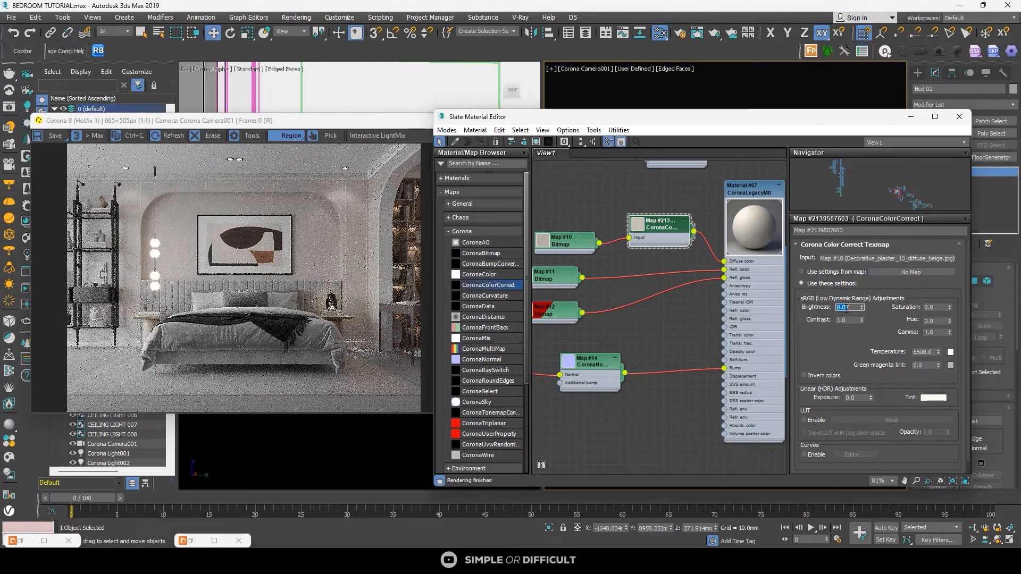
Step: Reset the plaster map's brightness to 0 and compare the wall in the render
key("BackSpace")
key("Return")
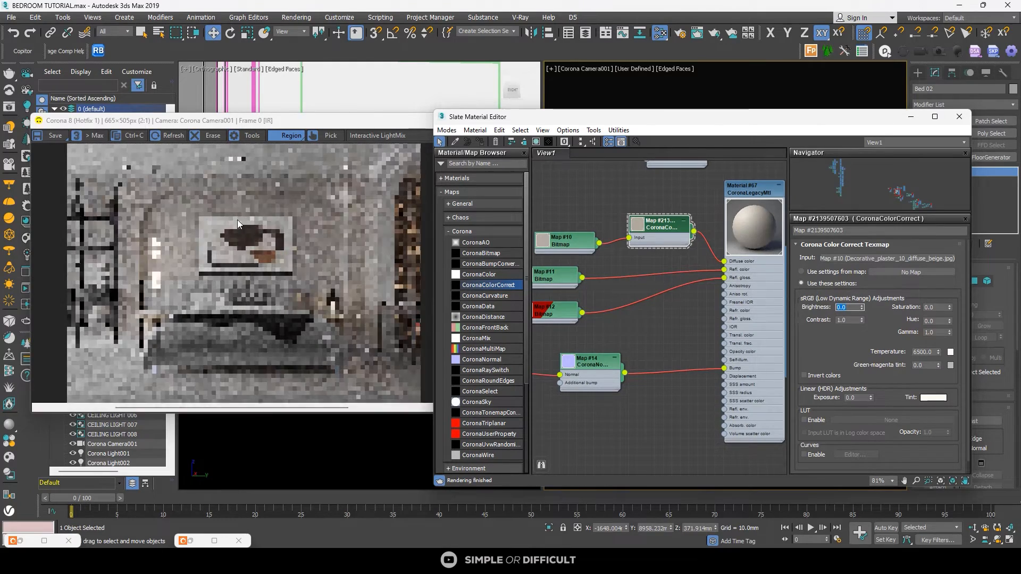
scroll(239, 224, "up", 2)
scroll(238, 224, "down", 2)
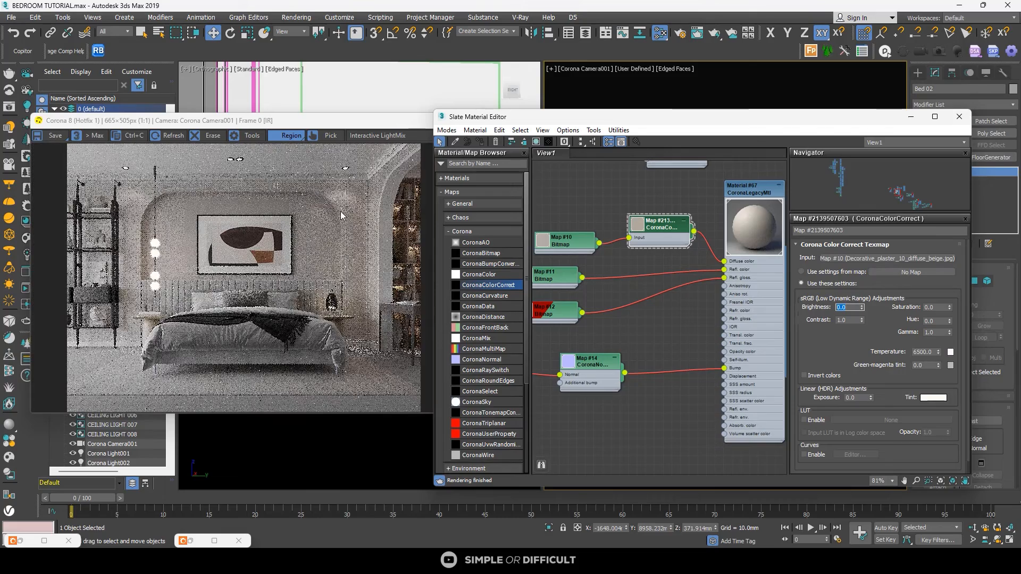
scroll(342, 215, "up", 2)
scroll(342, 215, "down", 2)
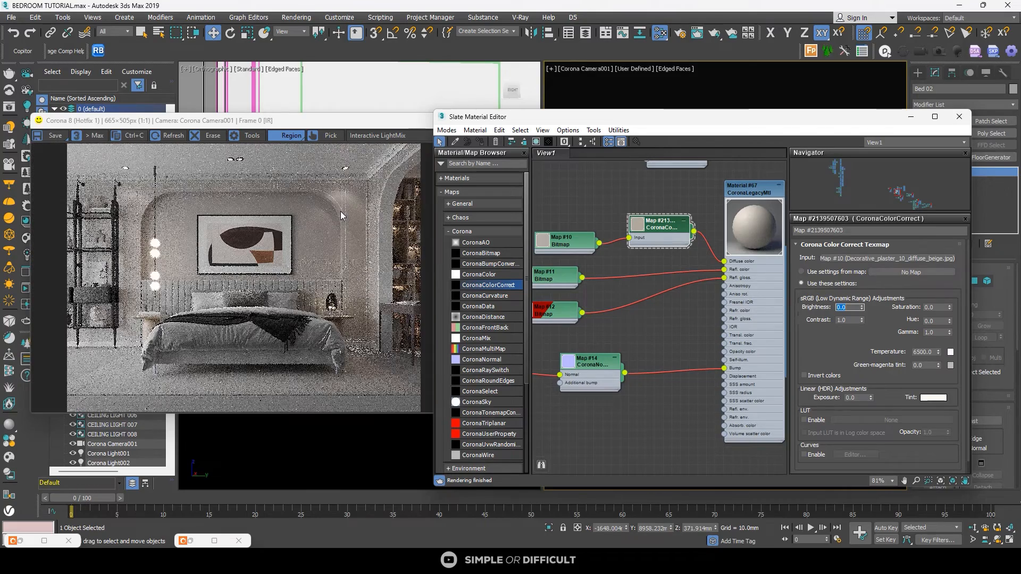
Step: Set the plaster map's brightness to 0.02 and check the wall and bed in the render
left_click(862, 308)
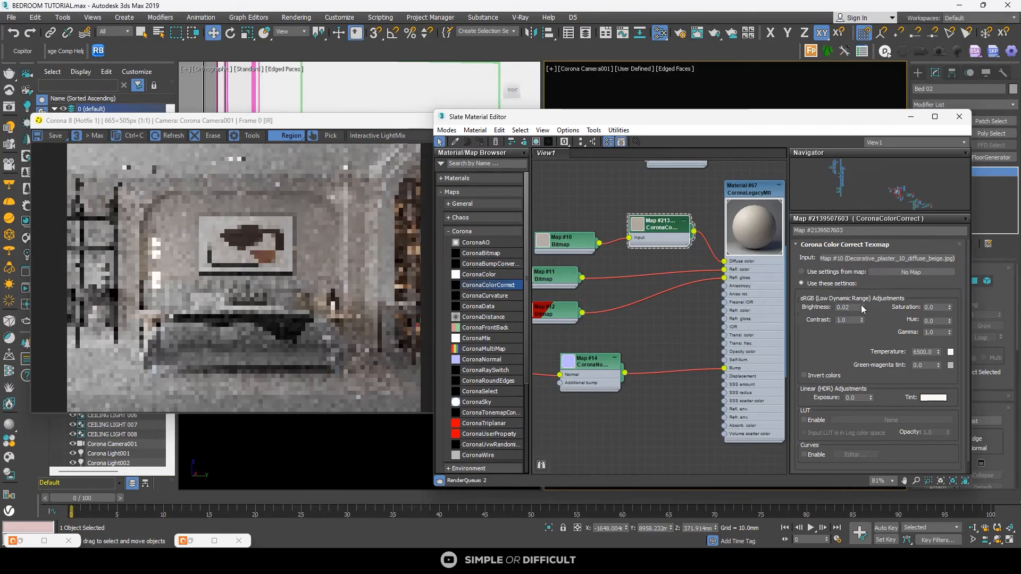
left_click(321, 230)
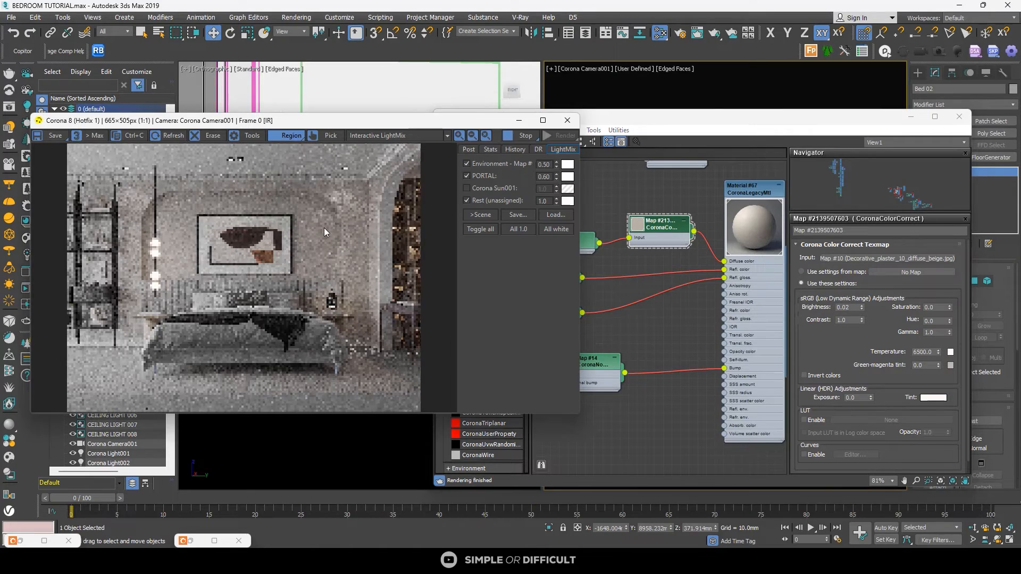
scroll(324, 228, "up", 2)
scroll(324, 228, "down", 2)
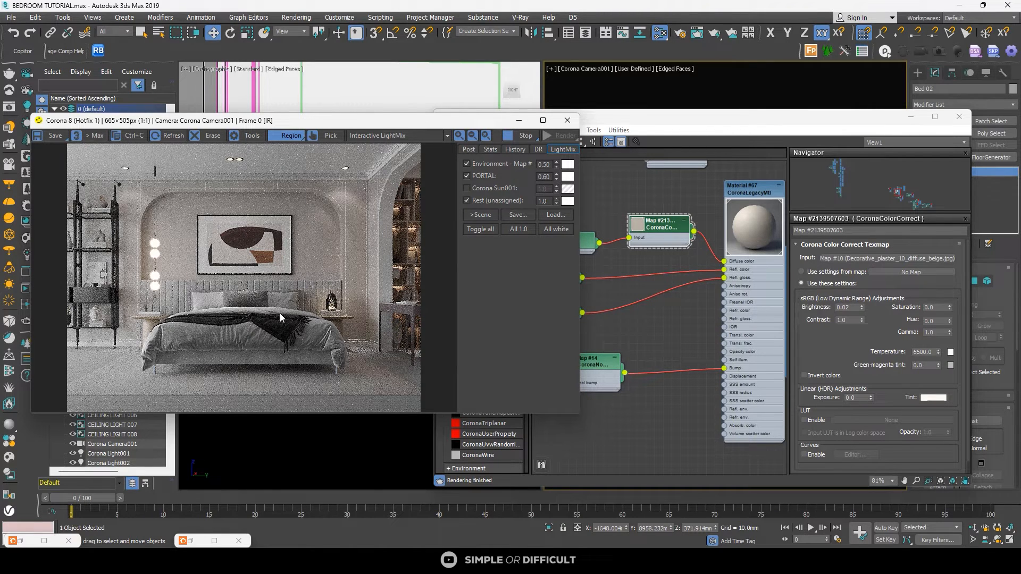
scroll(365, 216, "up", 2)
scroll(365, 219, "down", 2)
Step: Select the framed artwork above the bed and sample its material into the Slate Material Editor view
left_click_drag(460, 125, 340, 137)
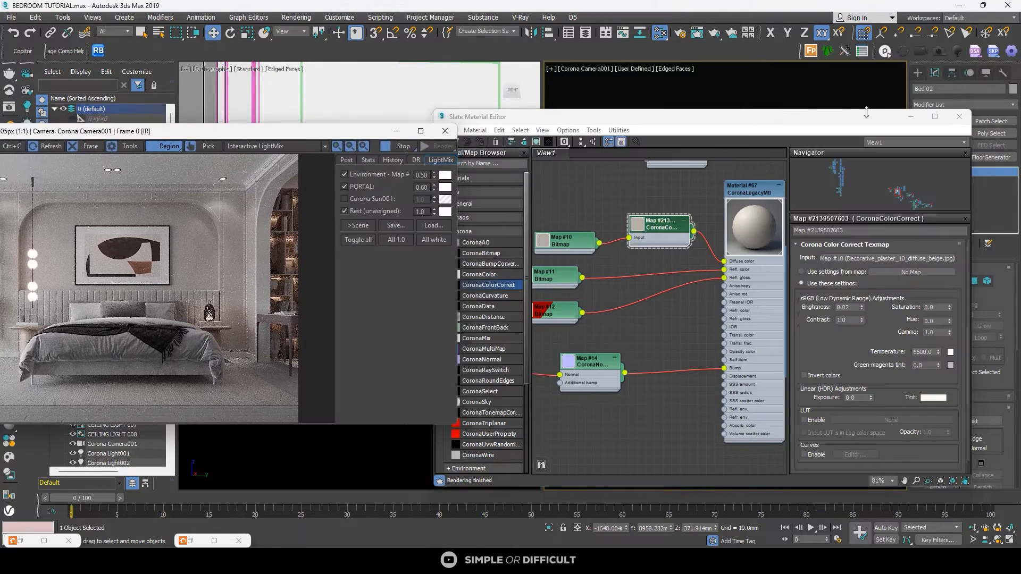
left_click(911, 117)
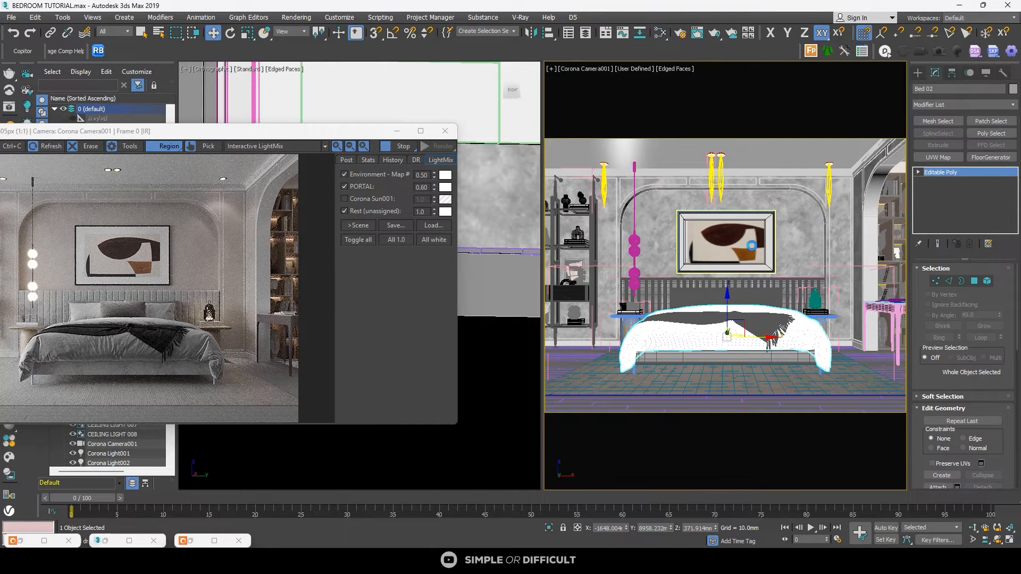
left_click(752, 245)
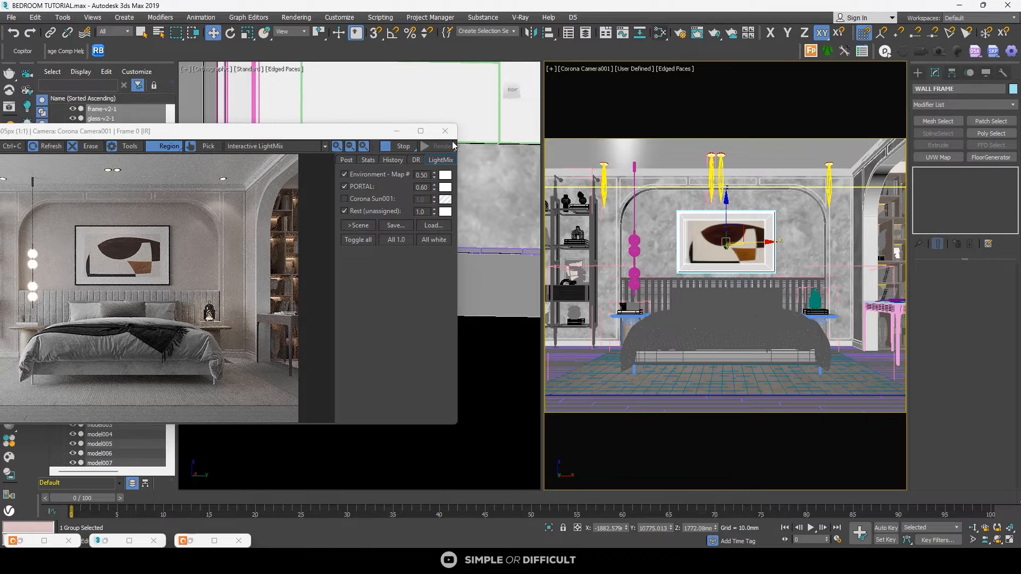
key("m")
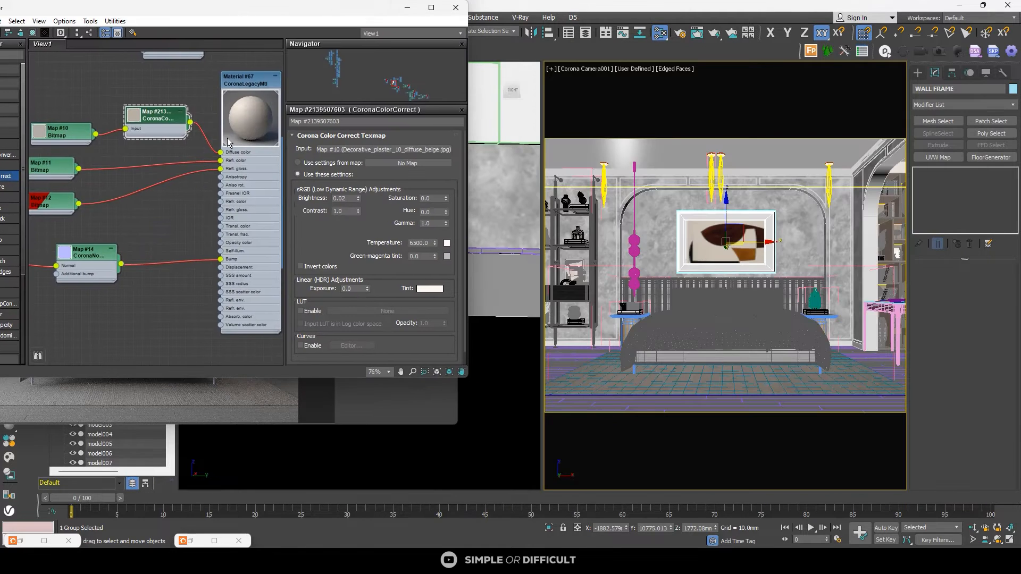
scroll(228, 138, "down", 10)
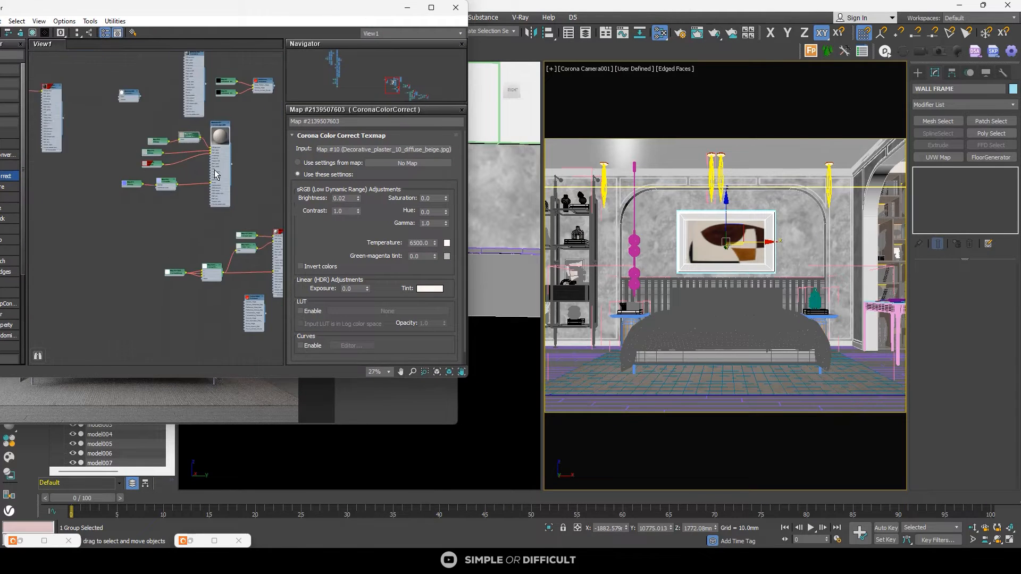
left_click(197, 212)
left_click_drag(189, 14, 287, 17)
left_click(51, 36)
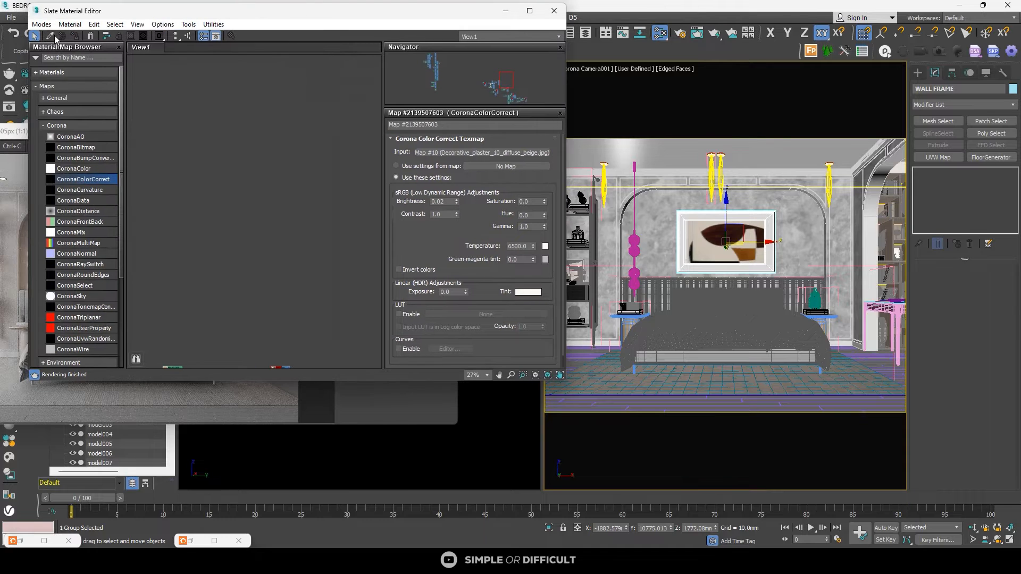
left_click(694, 234)
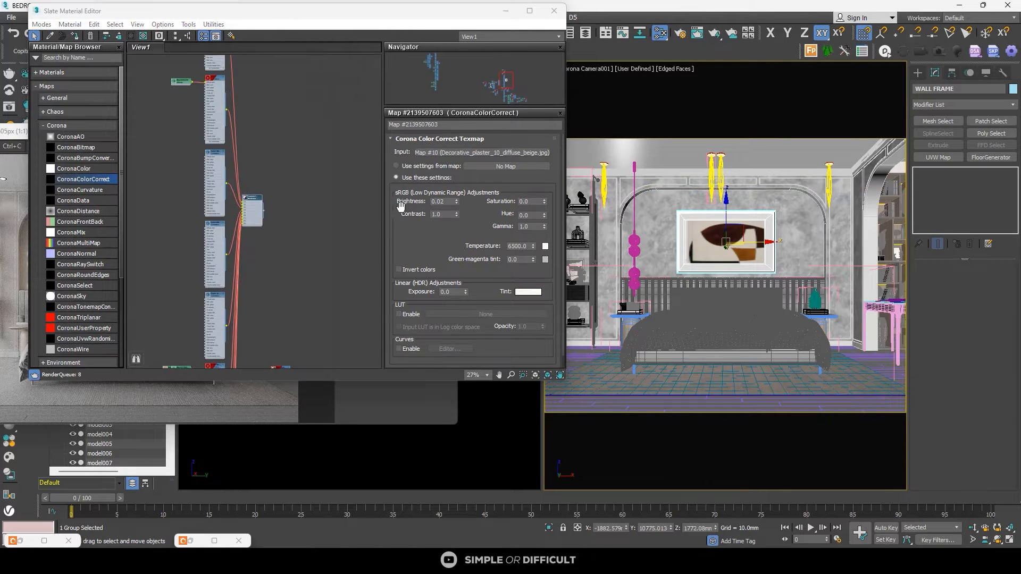
Step: Locate the artwork's bitmap node and move it farther from its material to make room between them
scroll(196, 144, "up", 3)
middle_click_drag(221, 209, 242, 359)
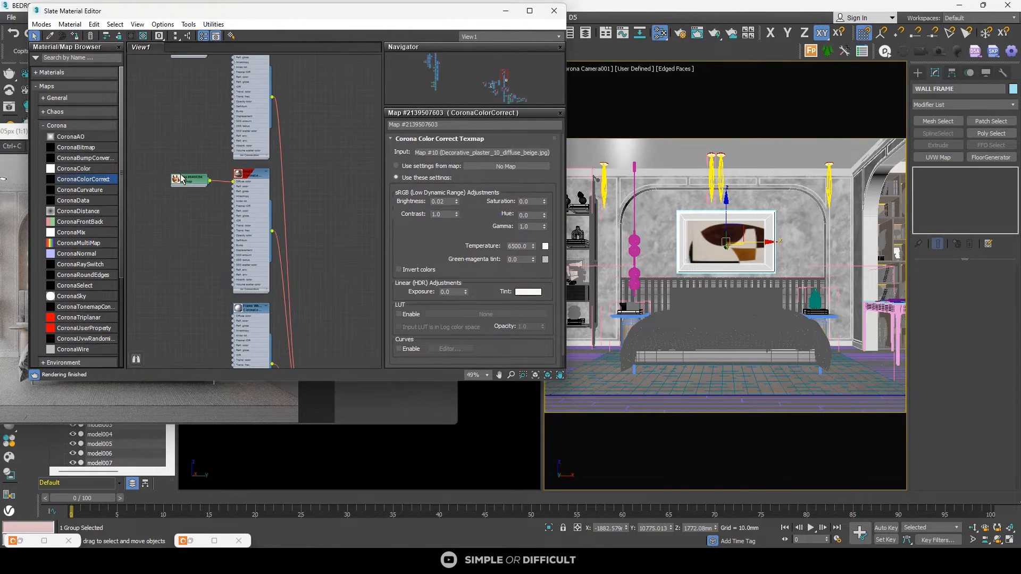
scroll(182, 176, "up", 4)
left_click_drag(193, 181, 161, 171)
middle_click_drag(181, 198, 298, 234)
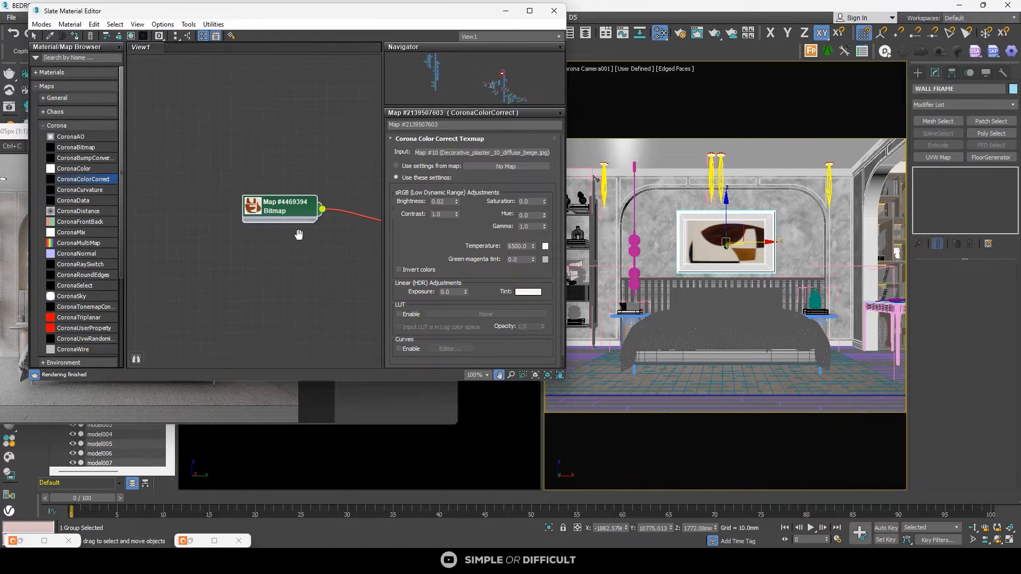
left_click_drag(281, 208, 226, 204)
scroll(242, 251, "down", 1)
left_click(242, 257)
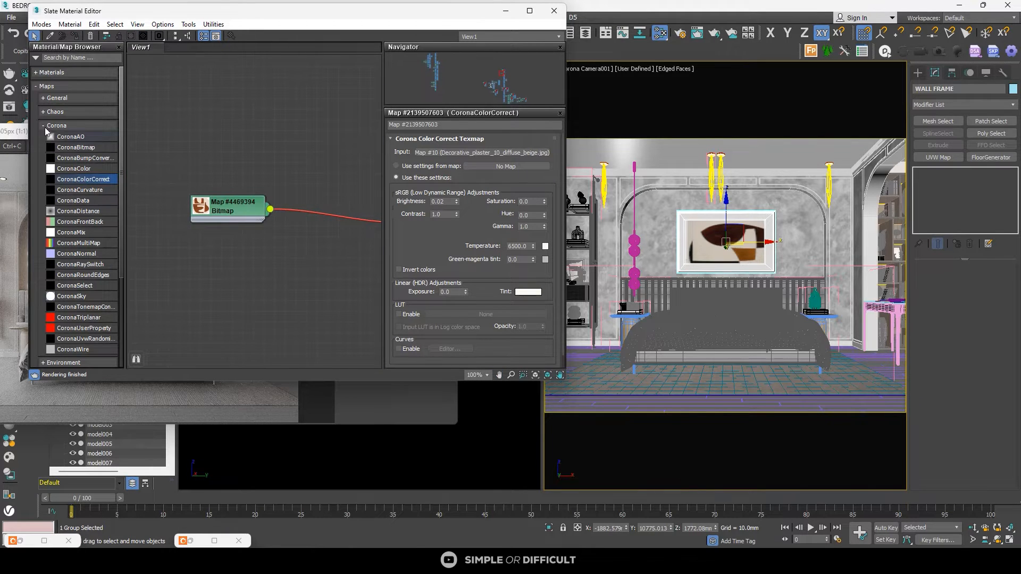
Step: Insert a ColorCorrection map between the p378-print-2.jpg bitmap and its material's diffuse color, set its saturation to -100, and check the artwork in the render
left_click(44, 99)
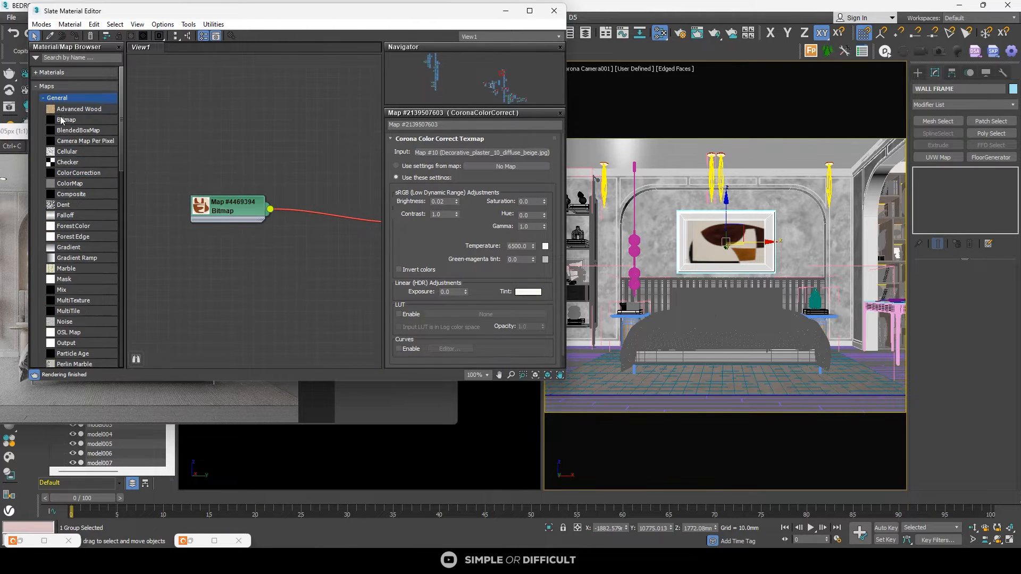
left_click(79, 175)
scroll(345, 237, "down", 2)
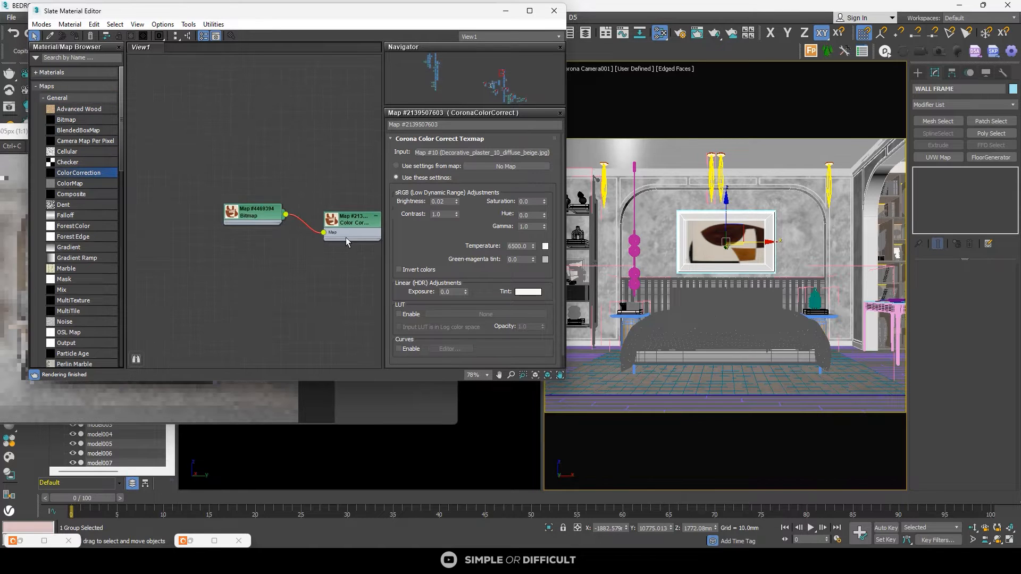
middle_click_drag(346, 238, 244, 215)
double_click(244, 215)
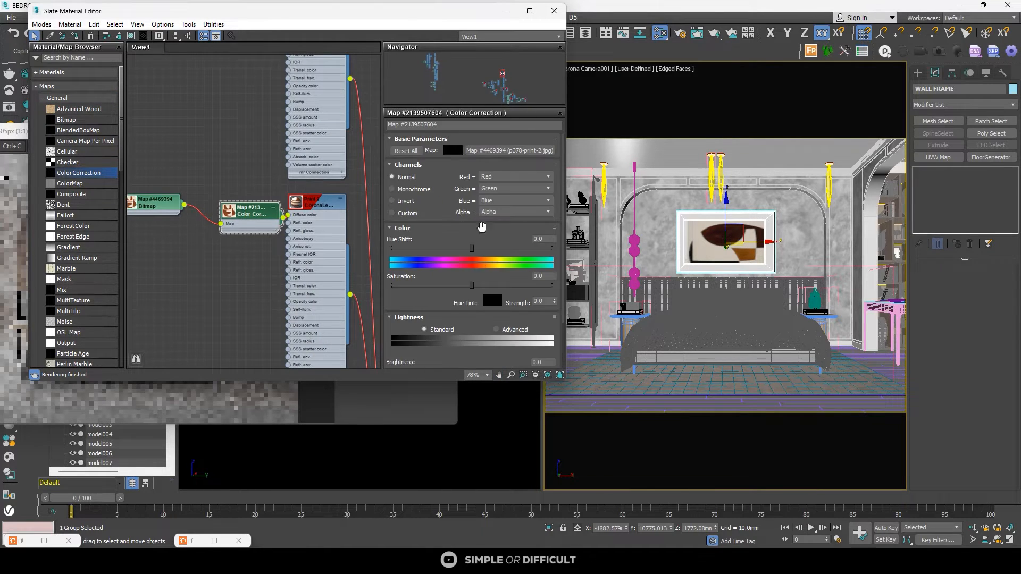
left_click_drag(472, 285, 392, 286)
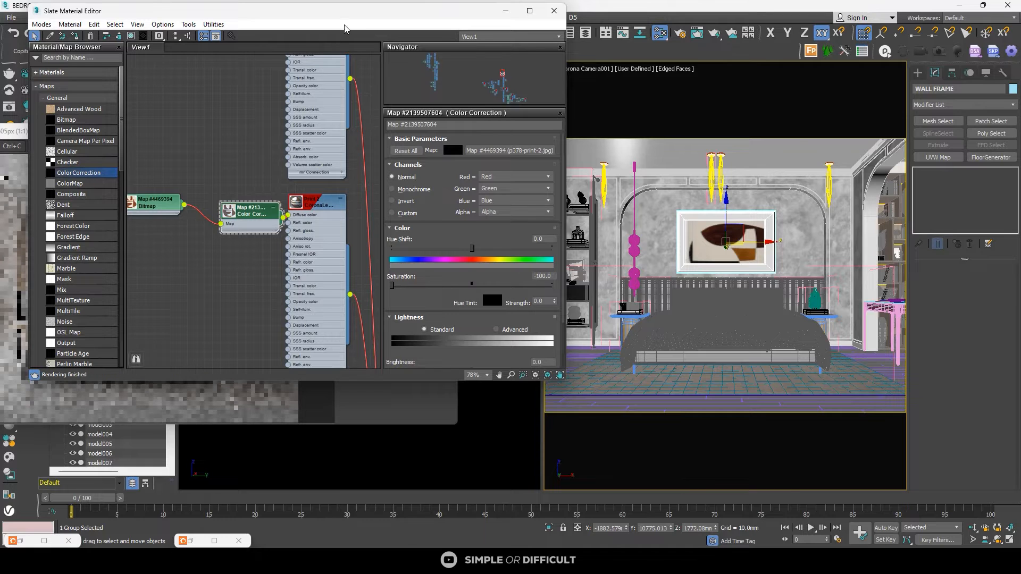
left_click_drag(374, 10, 765, 46)
scroll(141, 256, "up", 3)
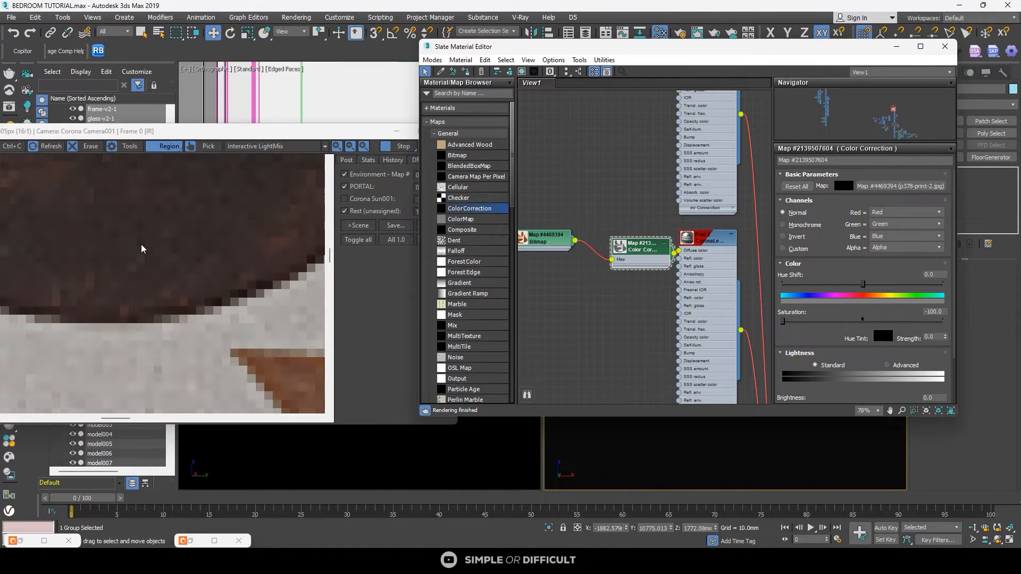
scroll(141, 247, "down", 1)
Step: Insert a ColorCorrection map between the p378-print-1.jpg bitmap and its material's diffuse color, and set its saturation to -100
scroll(601, 319, "down", 6)
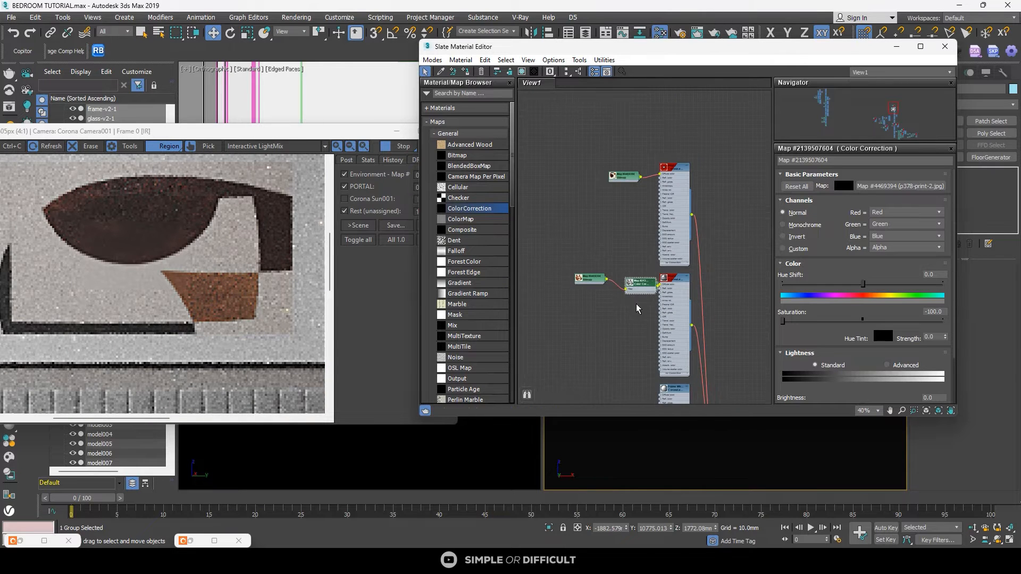
left_click_drag(638, 290, 630, 283)
scroll(634, 189, "up", 7)
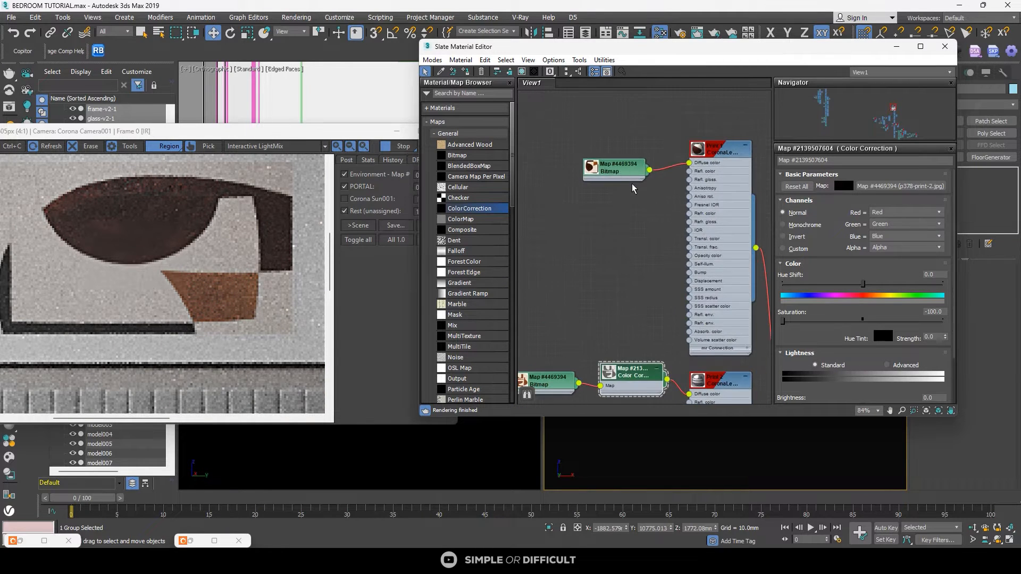
left_click_drag(618, 172, 573, 173)
scroll(572, 173, "down", 1)
scroll(573, 172, "down", 1)
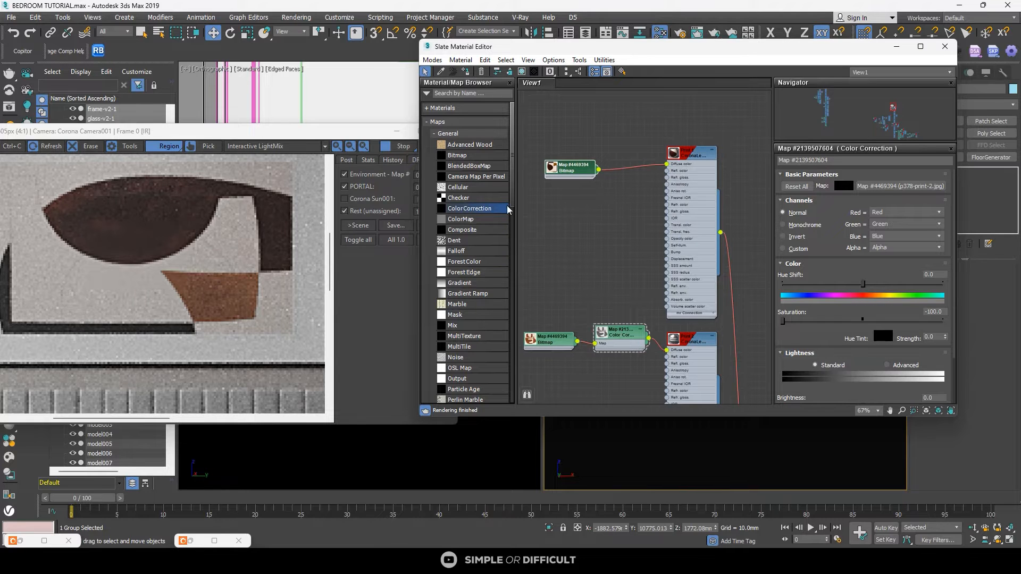
left_click_drag(509, 209, 534, 175)
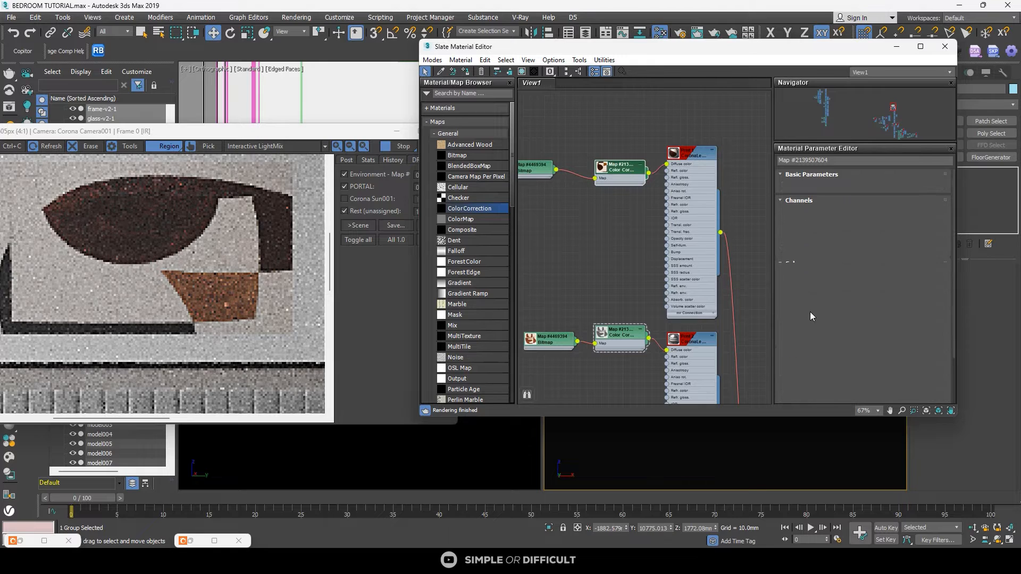
left_click_drag(863, 320, 782, 322)
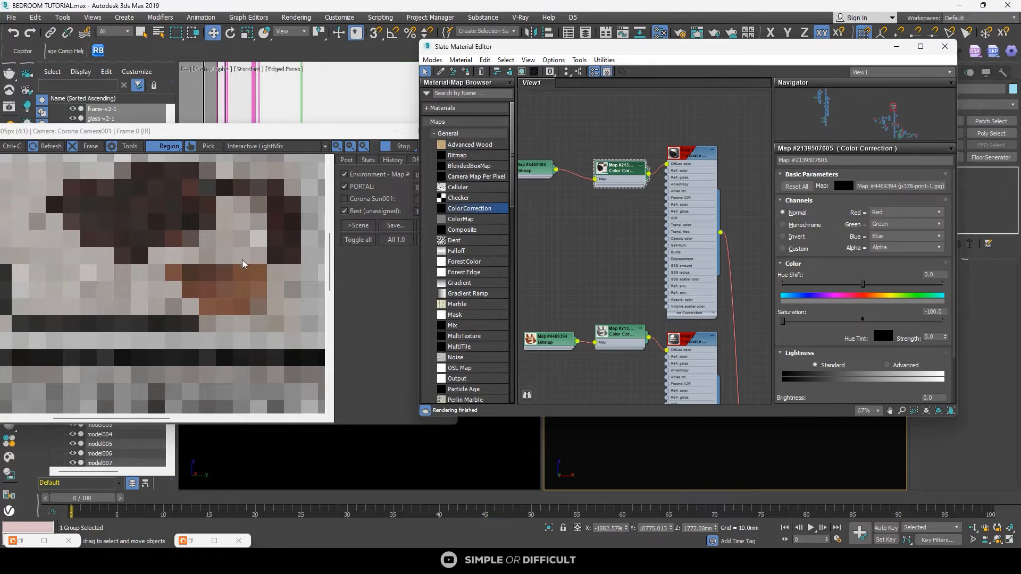
Step: Check the artwork in the full render and rearrange the render and material editor windows to uncover the camera viewport
scroll(242, 264, "down", 2)
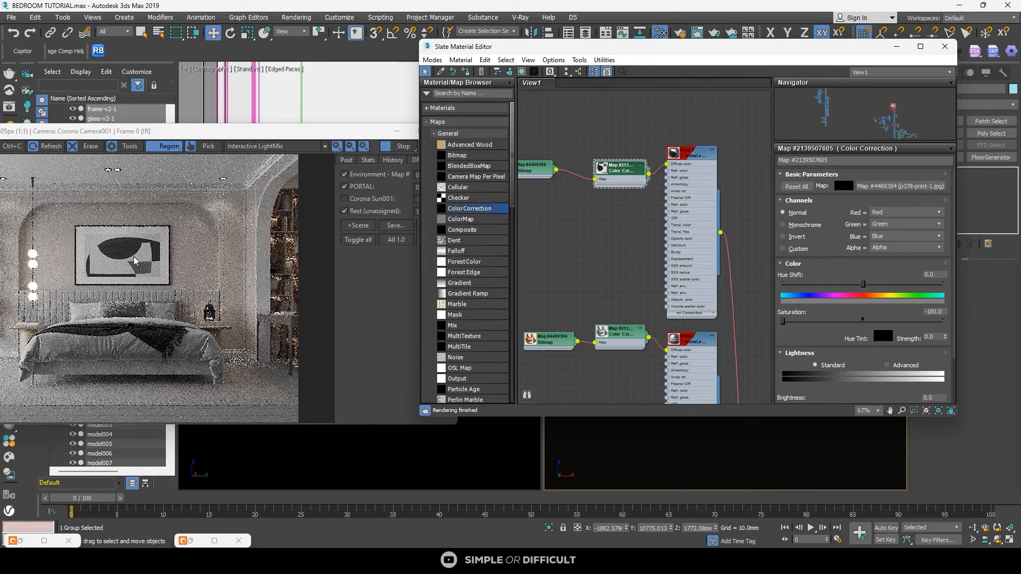
left_click_drag(622, 176, 615, 169)
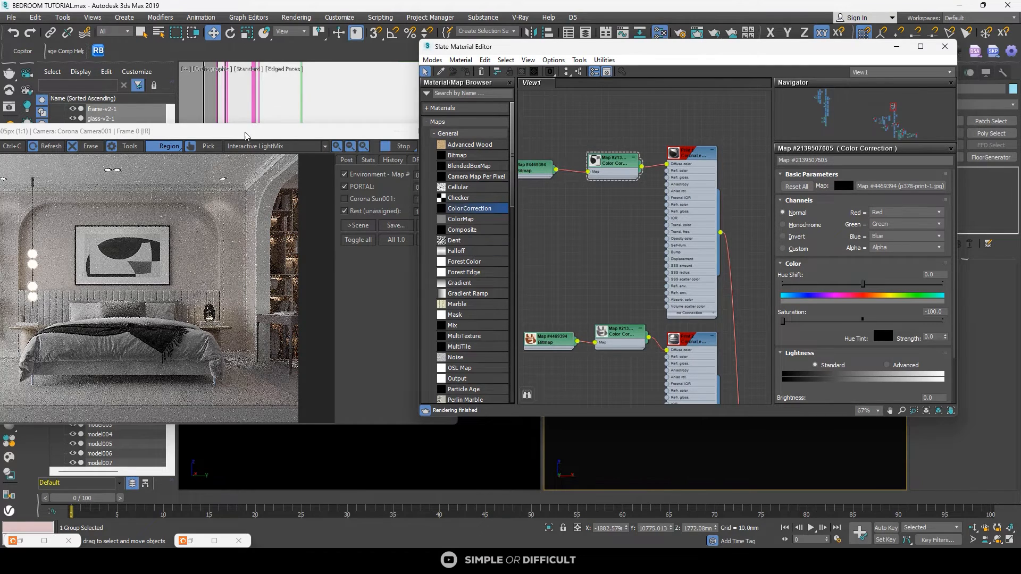
left_click_drag(245, 136, 357, 125)
left_click(721, 55)
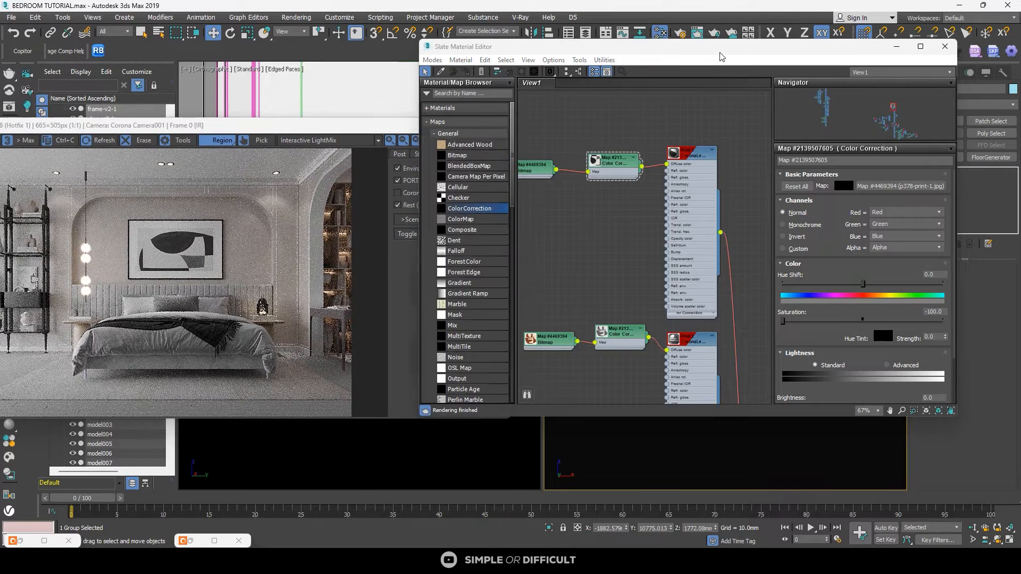
left_click_drag(721, 55, 403, 168)
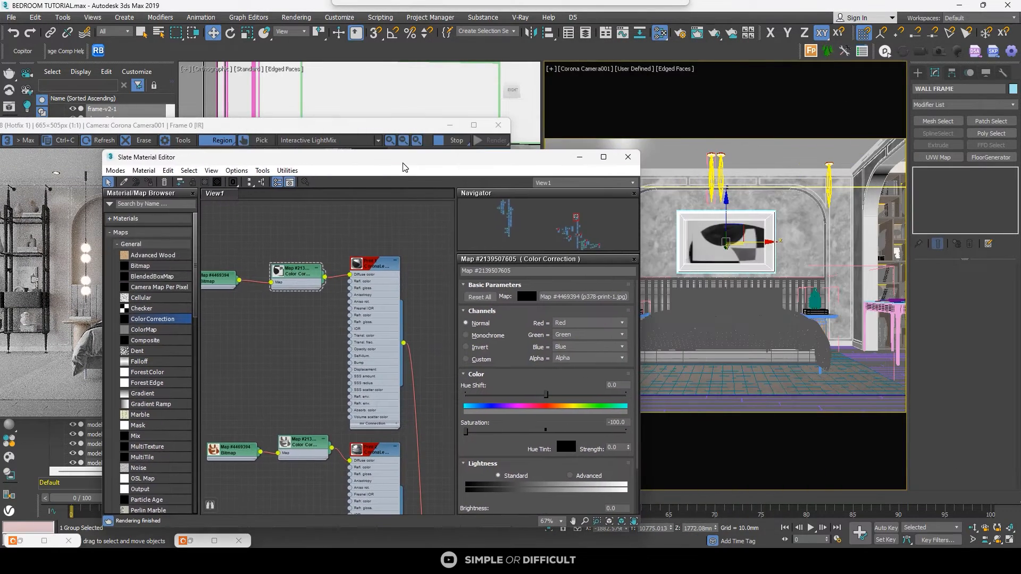
Step: Select the wall, locate the plaster material's CoronaColorCorrect map in the node view, and set its saturation to -0.04
left_click(724, 208)
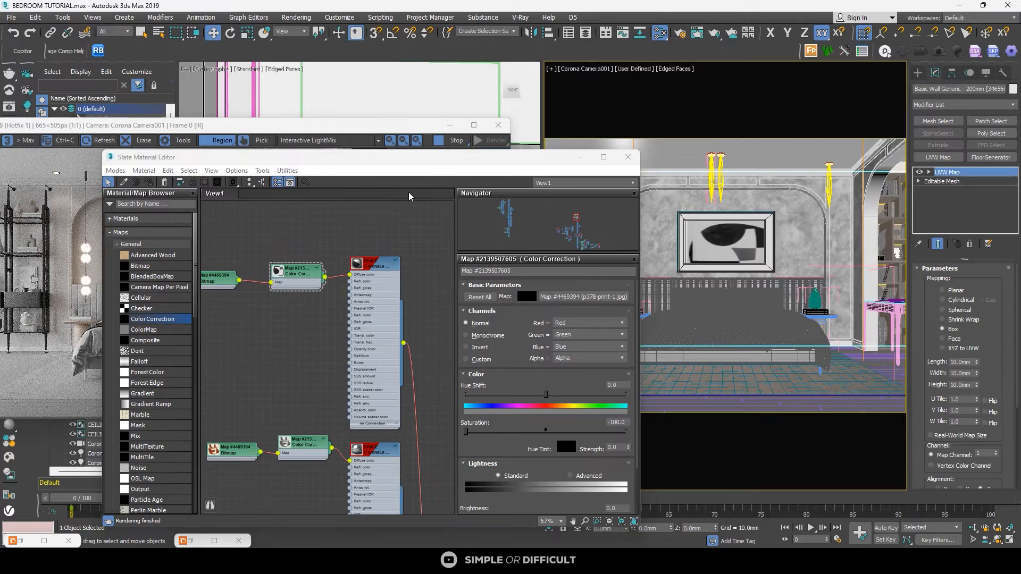
scroll(390, 363, "down", 8)
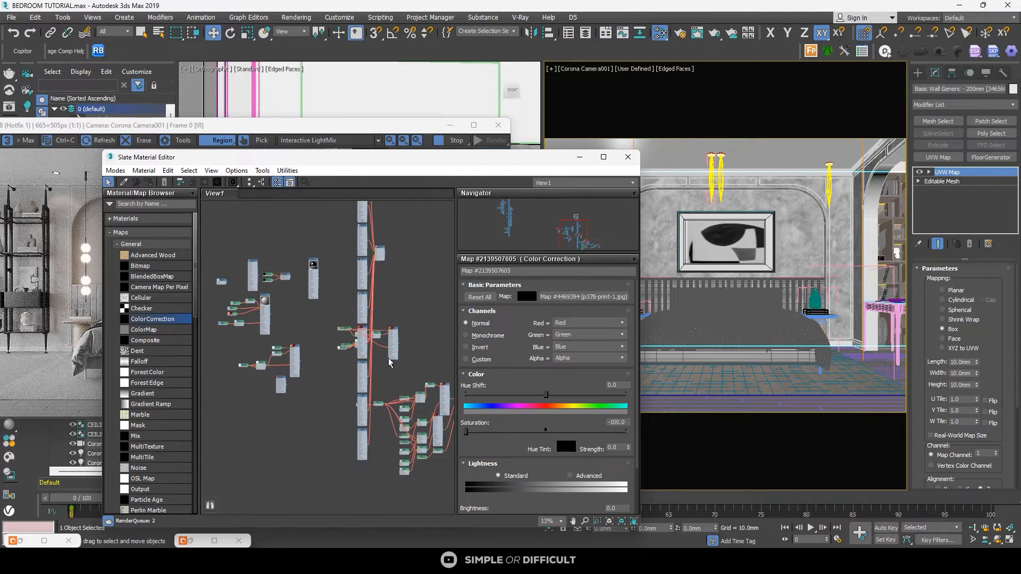
scroll(310, 349, "down", 5)
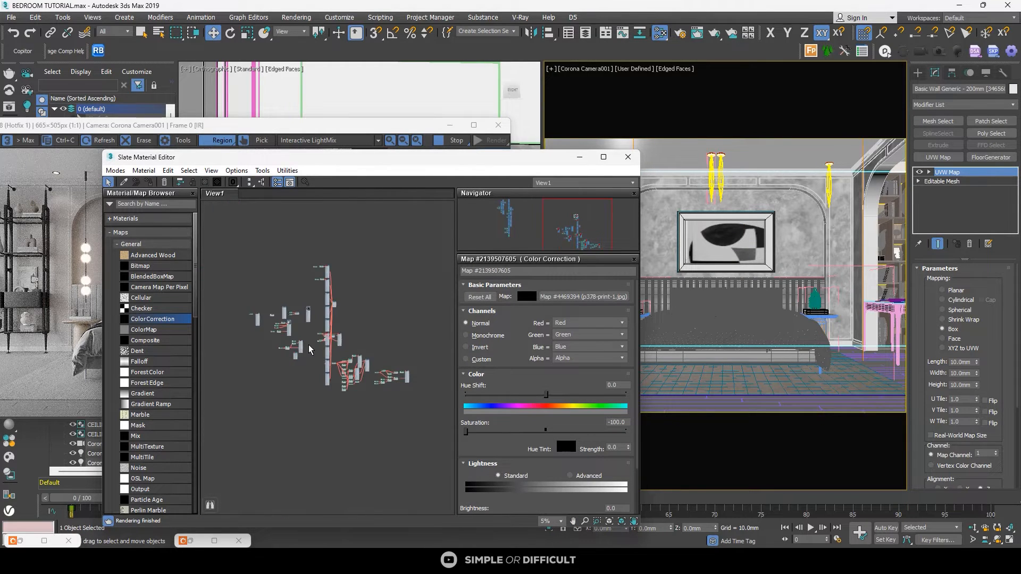
scroll(310, 349, "up", 13)
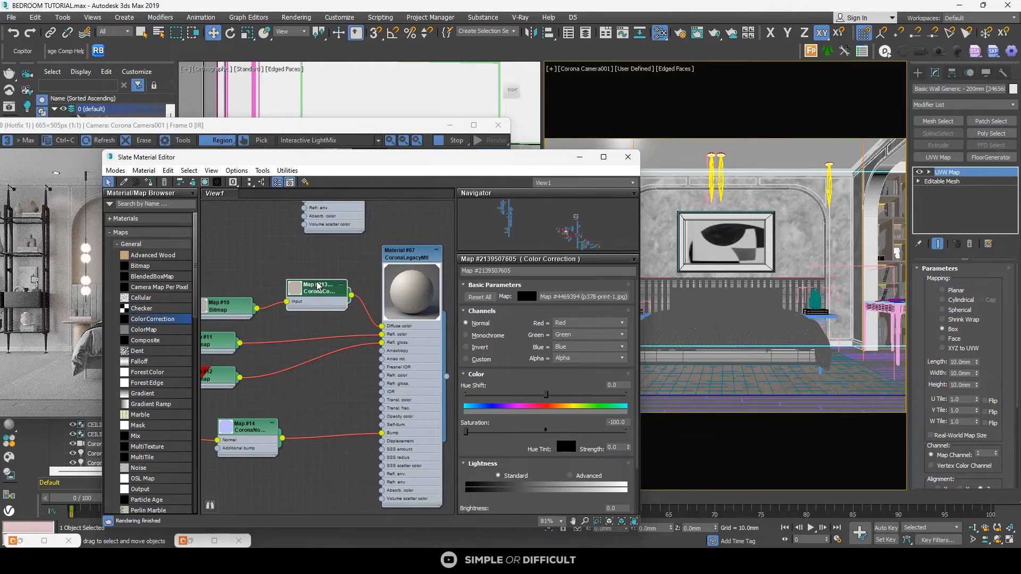
double_click(317, 285)
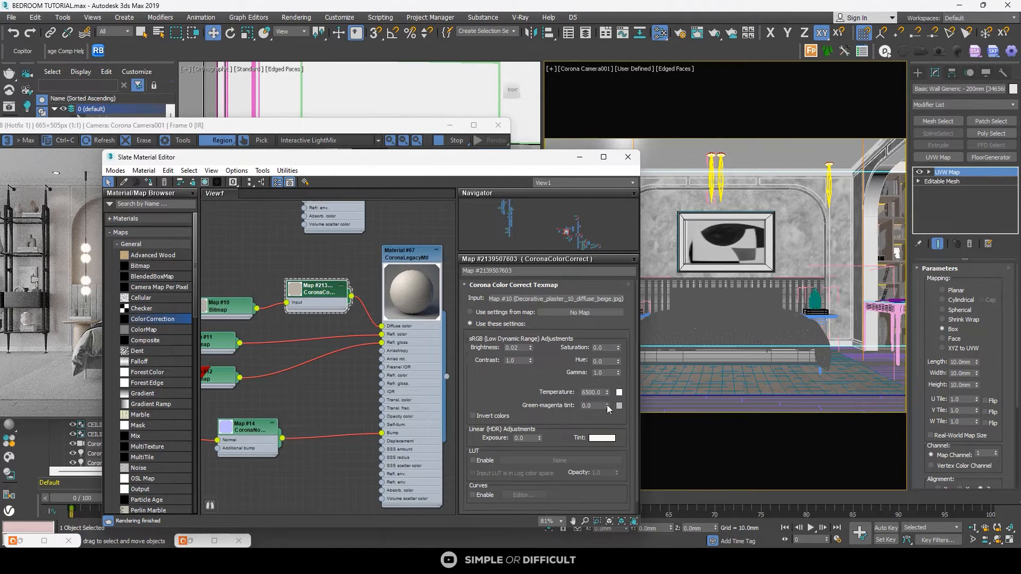
left_click(620, 349)
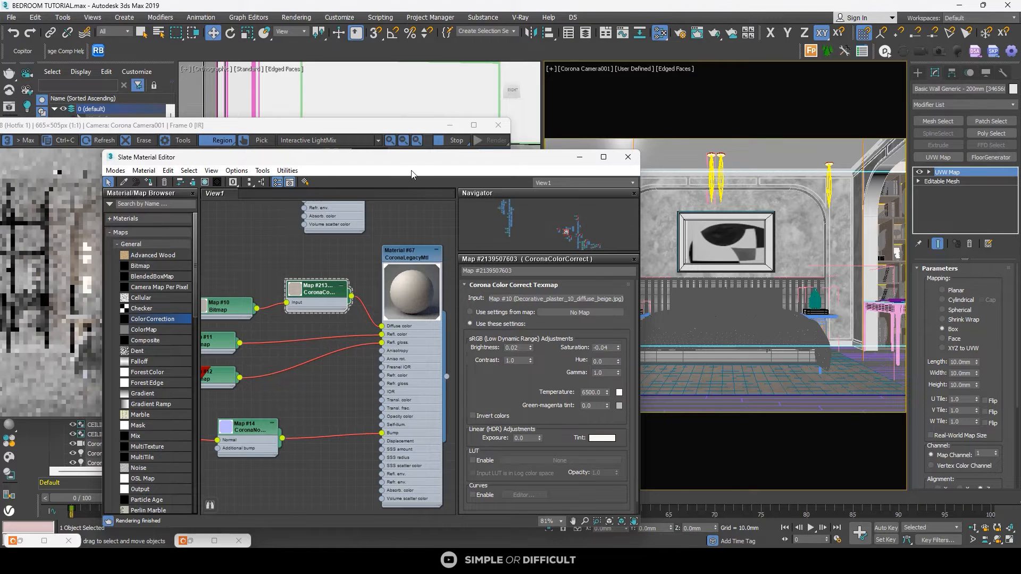
Step: Compare plaster map saturations of -0.06 and -0.07 against the uncovered render, leaving the value at -0.06
left_click_drag(477, 161, 856, 129)
scroll(276, 233, "up", 1)
scroll(278, 234, "down", 1)
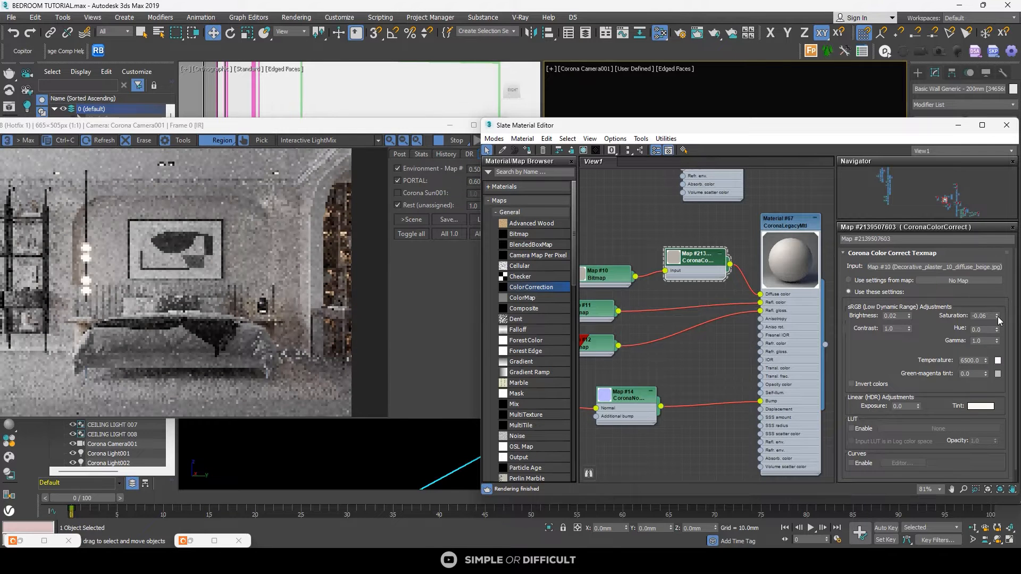
left_click(997, 318)
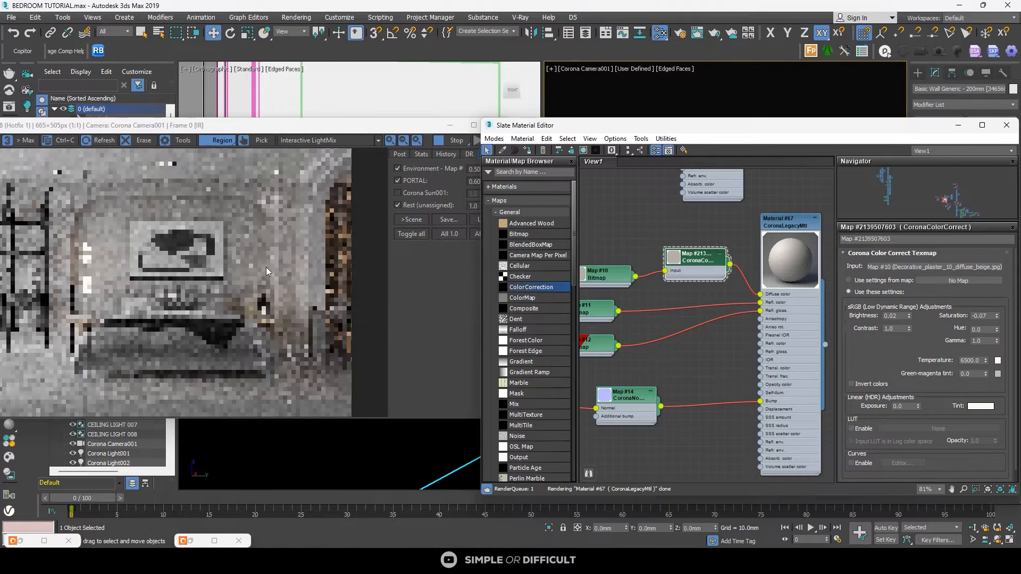
scroll(113, 226, "up", 2)
scroll(113, 226, "down", 2)
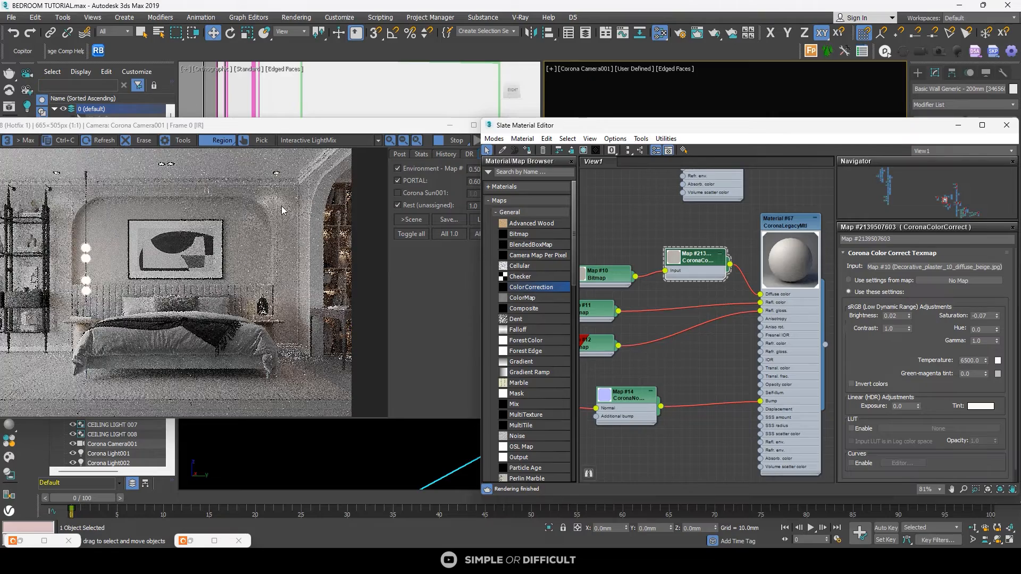
scroll(282, 210, "up", 2)
scroll(287, 226, "down", 2)
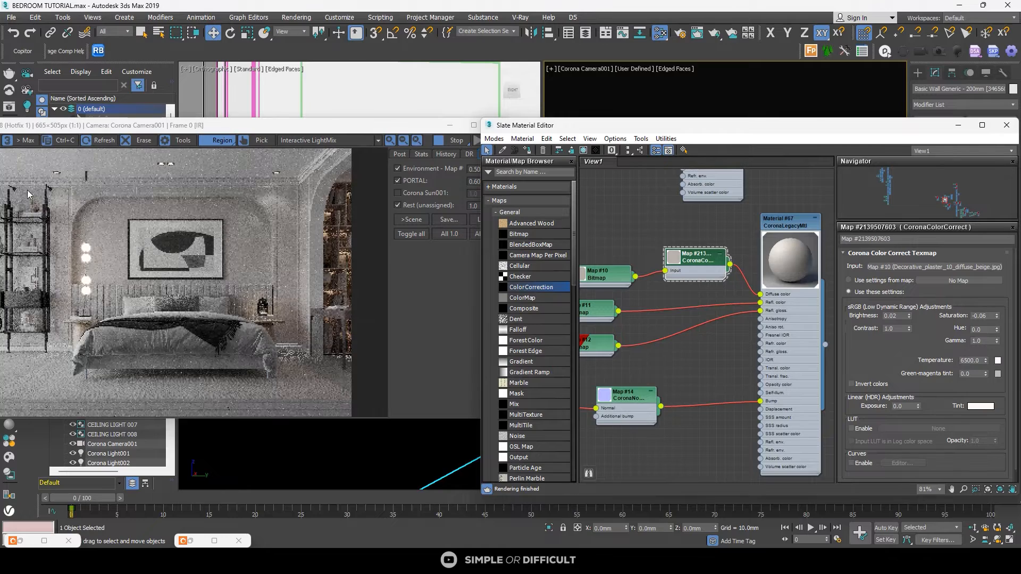
Step: Examine the shelving, arched wall, pendant lights and side table up close in the interactive render
scroll(147, 240, "up", 3)
scroll(147, 241, "down", 2)
scroll(62, 236, "up", 1)
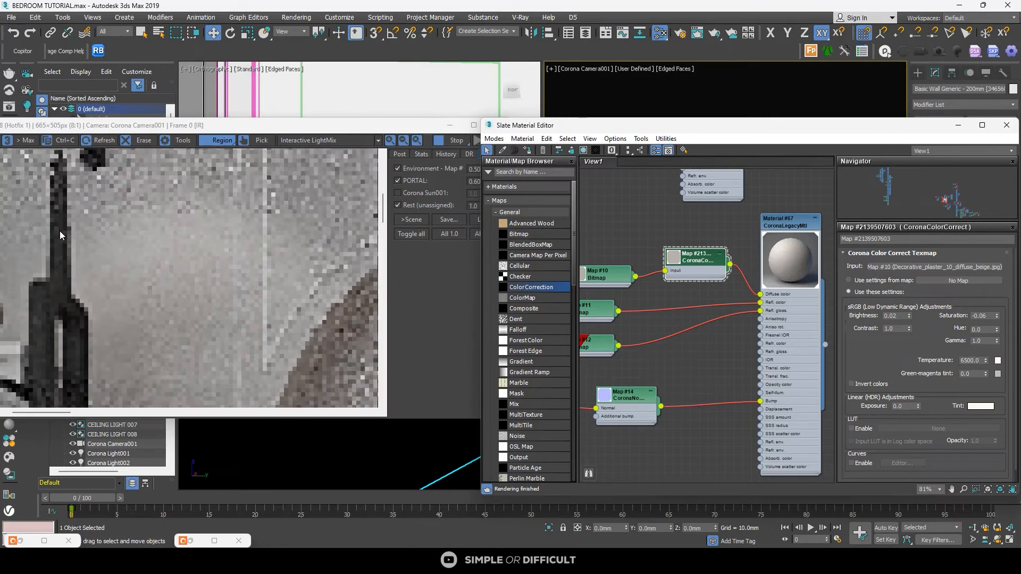
scroll(56, 216, "down", 2)
scroll(46, 248, "up", 2)
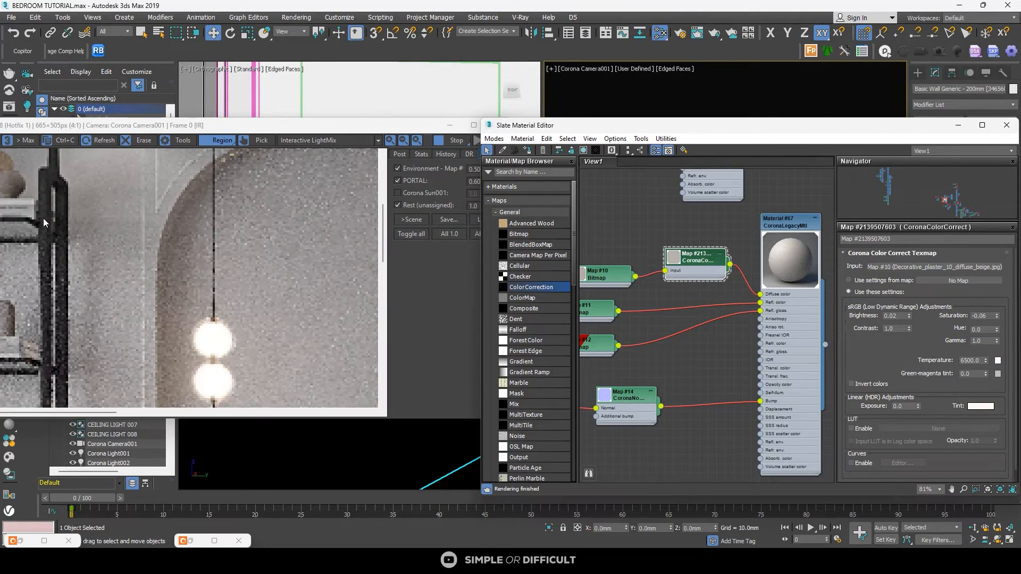
scroll(44, 223, "down", 2)
scroll(322, 234, "up", 3)
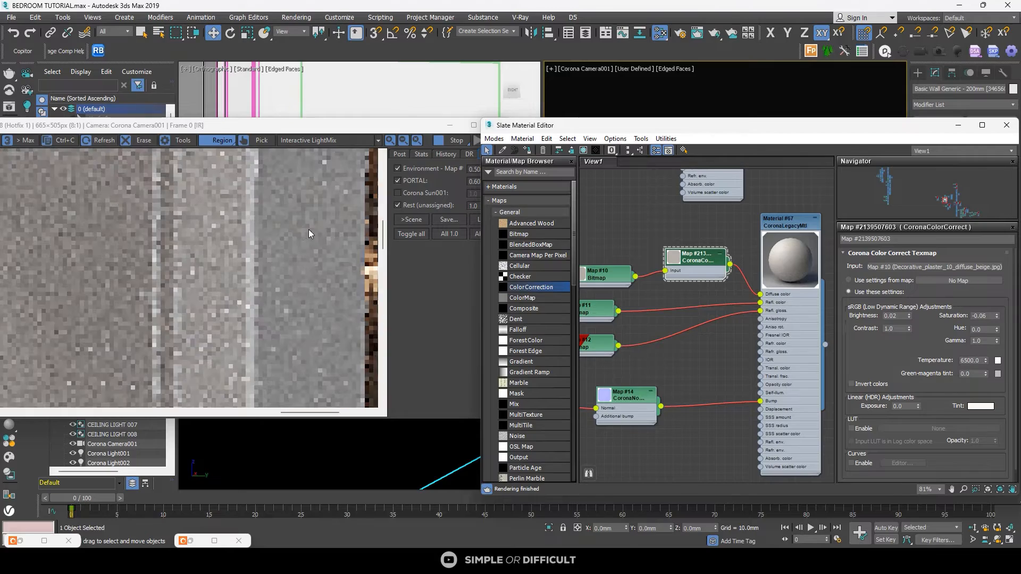
scroll(276, 235, "down", 2)
scroll(279, 265, "down", 2)
scroll(340, 332, "up", 4)
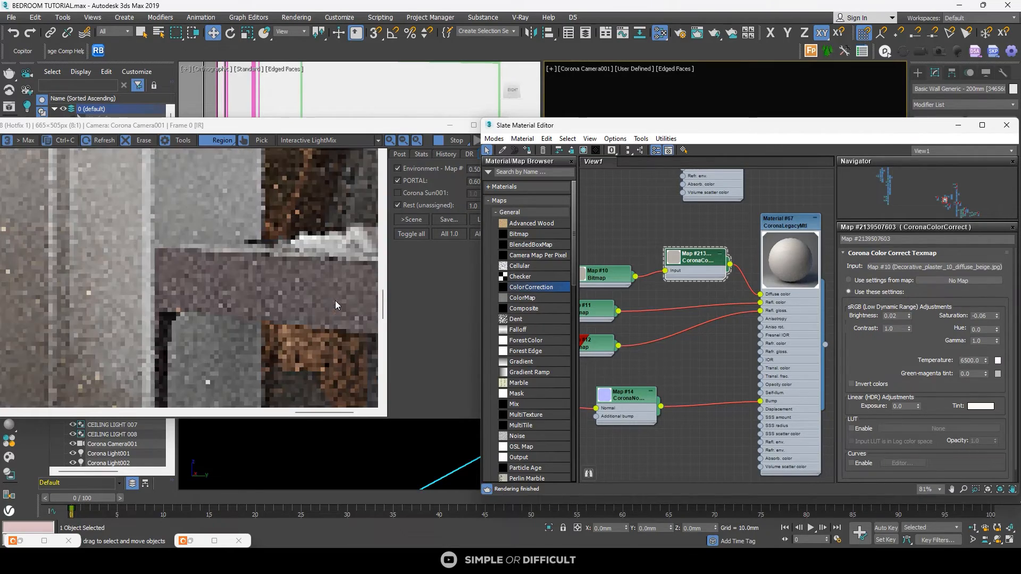
scroll(325, 367, "down", 1)
scroll(217, 289, "down", 2)
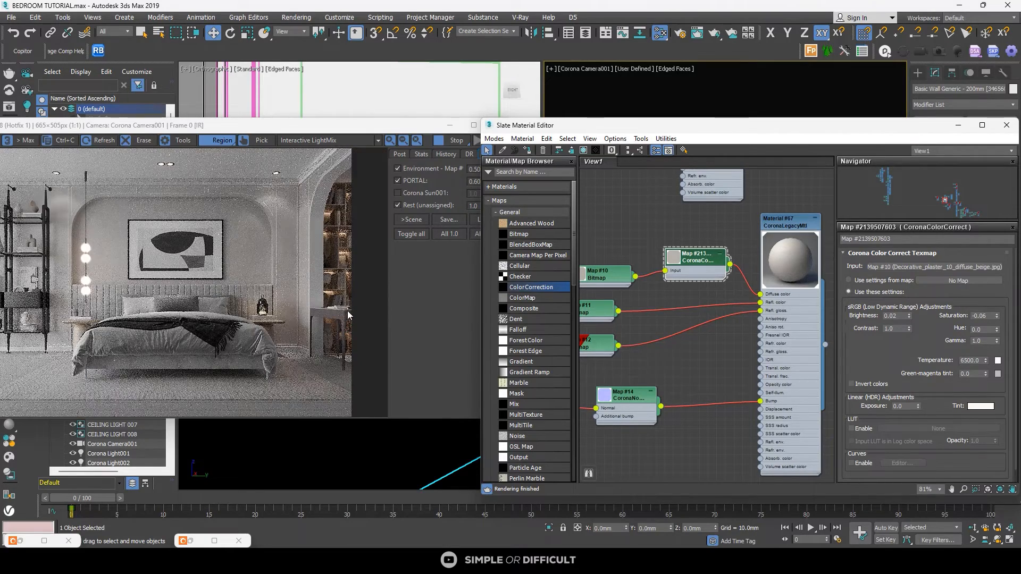
Step: Find an empty area of the node view for another material, activate material picking, and move the editor to uncover the camera viewport
scroll(716, 215, "down", 4)
scroll(734, 245, "down", 1)
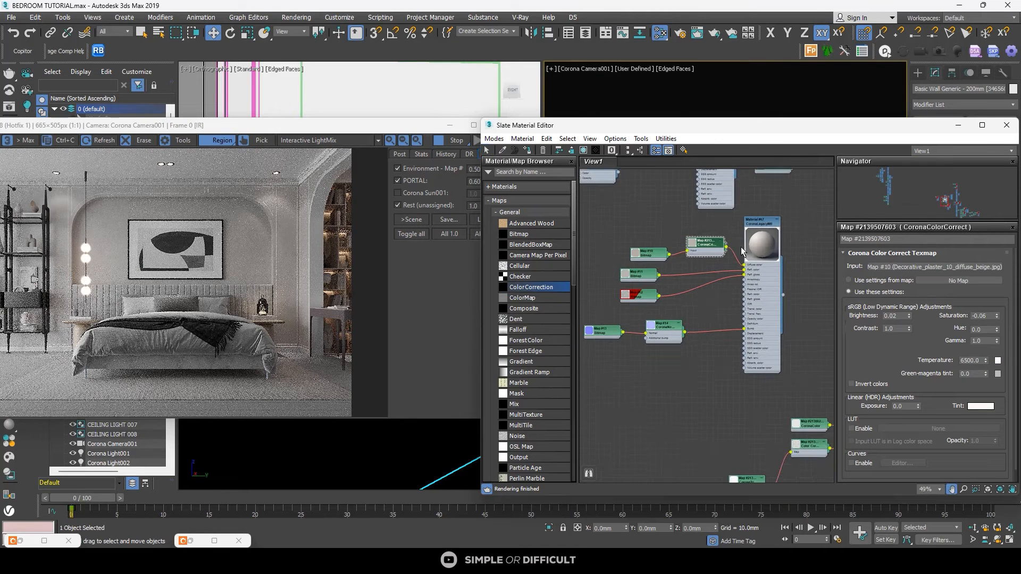
middle_click_drag(741, 248, 597, 256)
middle_click_drag(718, 318, 602, 276)
scroll(629, 273, "down", 3)
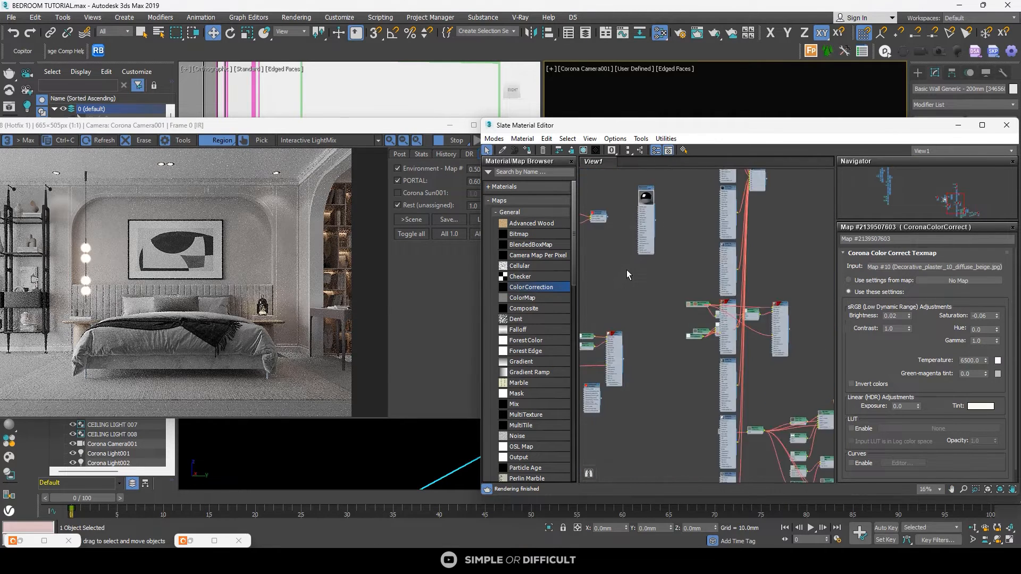
scroll(631, 274, "down", 3)
middle_click_drag(711, 274, 607, 322)
middle_click_drag(701, 299, 602, 322)
scroll(602, 322, "up", 3)
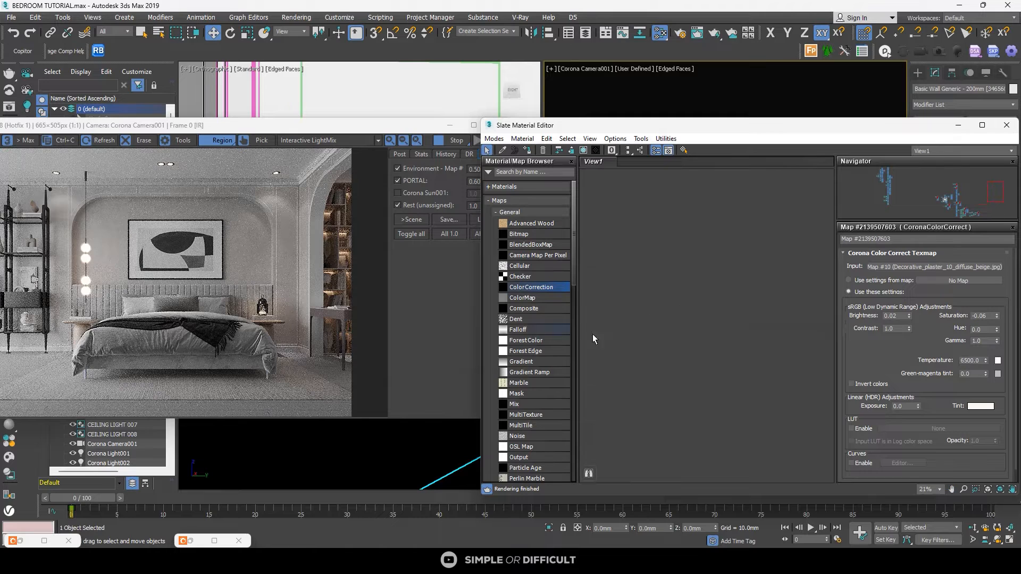
middle_click_drag(664, 342, 617, 371)
left_click(620, 369)
left_click_drag(750, 140, 489, 87)
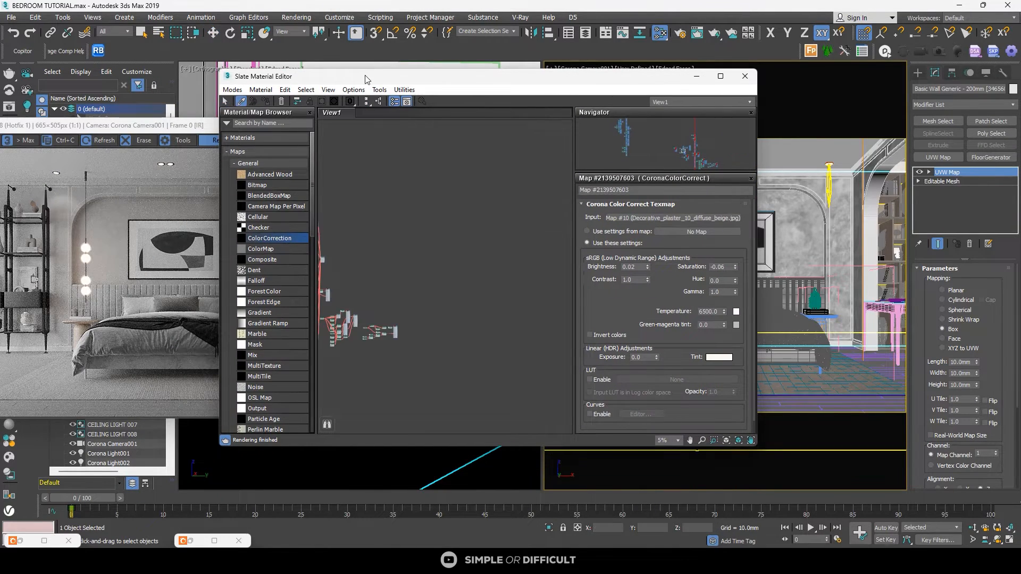
Step: Bring up Material #1's node tree, place the Slate Material Editor beside the render, and open that material's parameters
left_click_drag(365, 79, 629, 83)
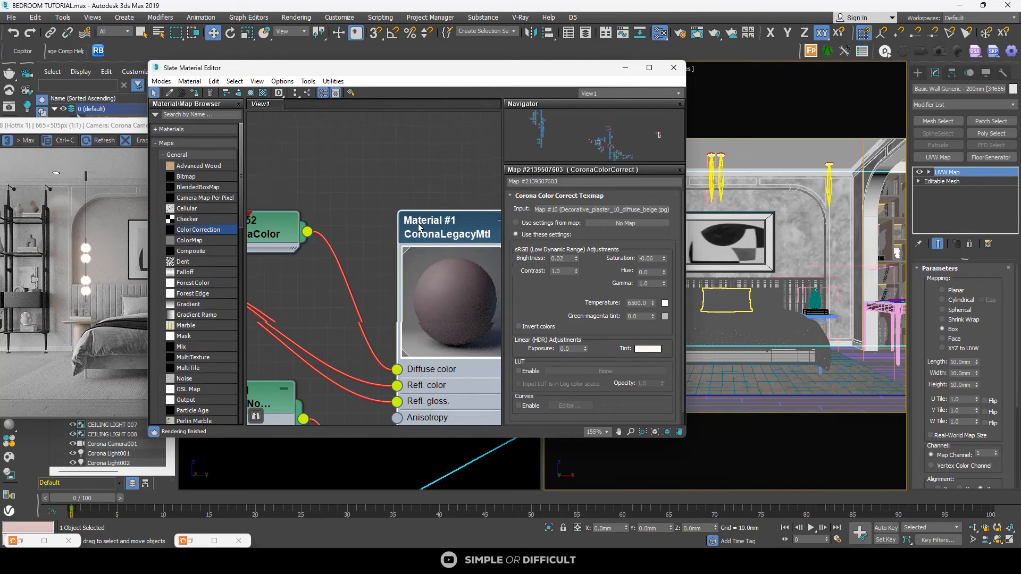
scroll(438, 231, "down", 3)
left_click_drag(438, 231, 436, 172)
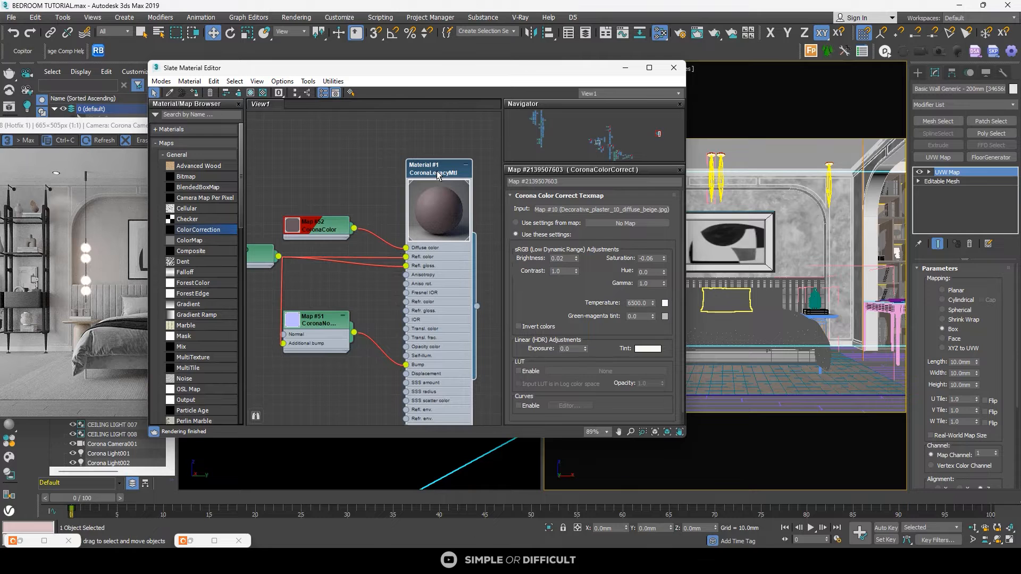
left_click_drag(494, 70, 751, 46)
scroll(335, 318, "up", 3)
scroll(228, 271, "down", 3)
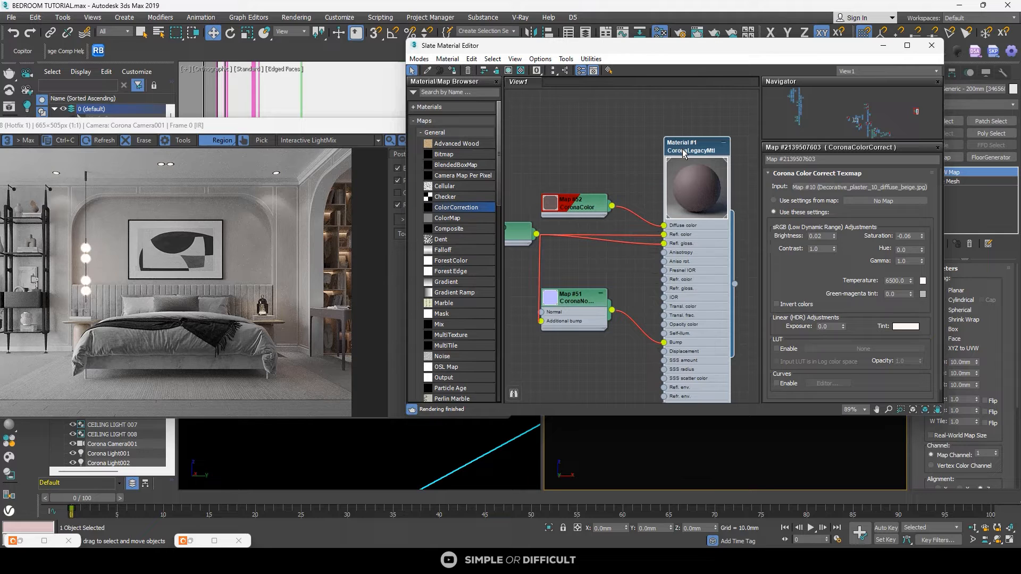
scroll(641, 213, "down", 3)
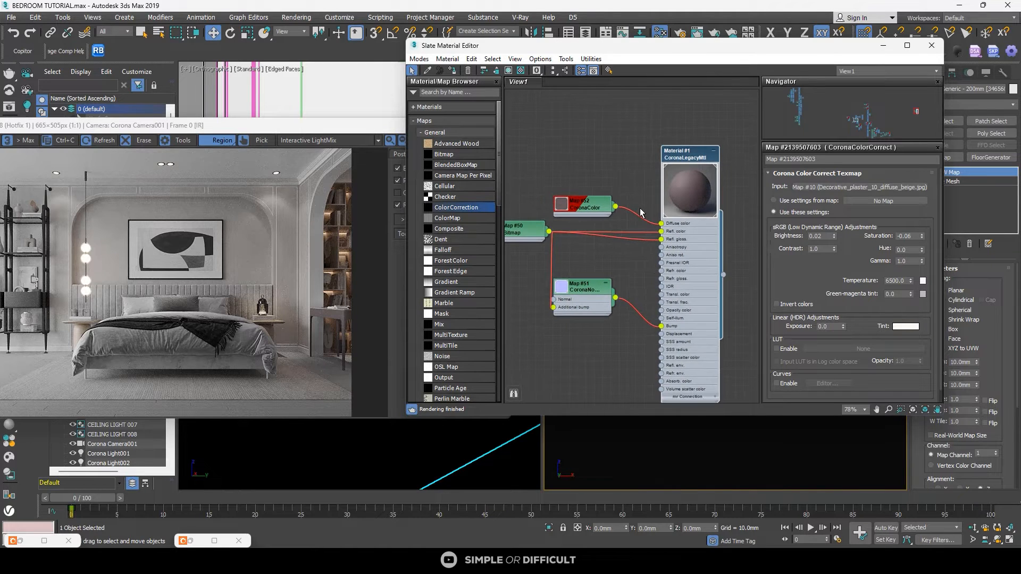
scroll(641, 213, "down", 1)
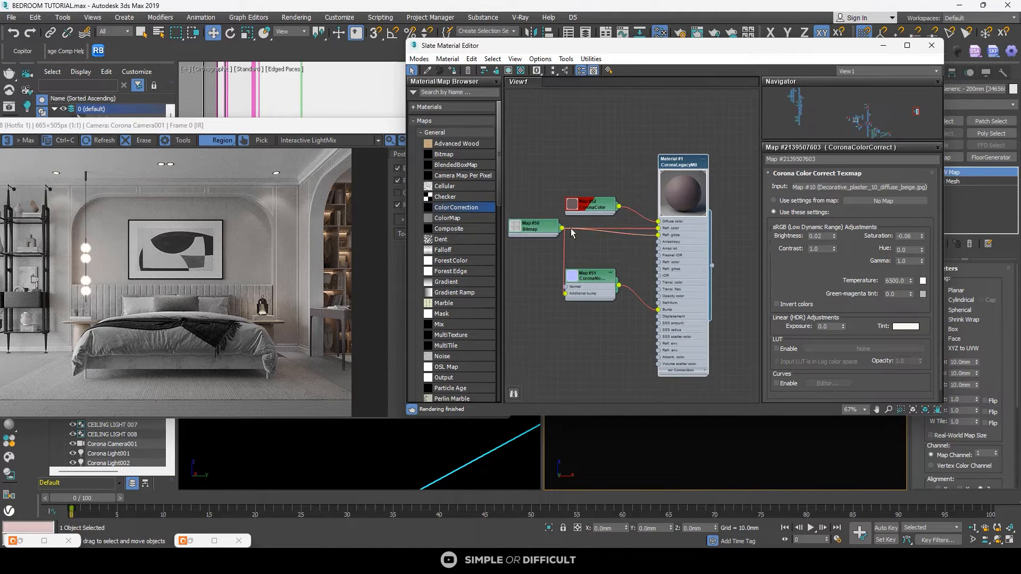
double_click(685, 159)
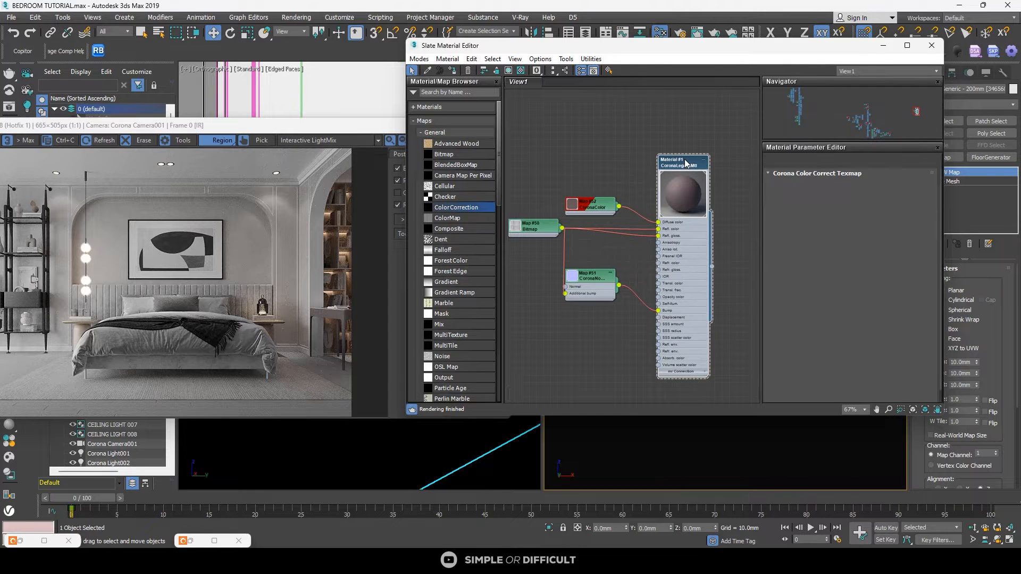
Step: Set the solid color of Map #52 feeding the diffuse input to a neutral dark grey with saturation 0 and value 5
double_click(591, 204)
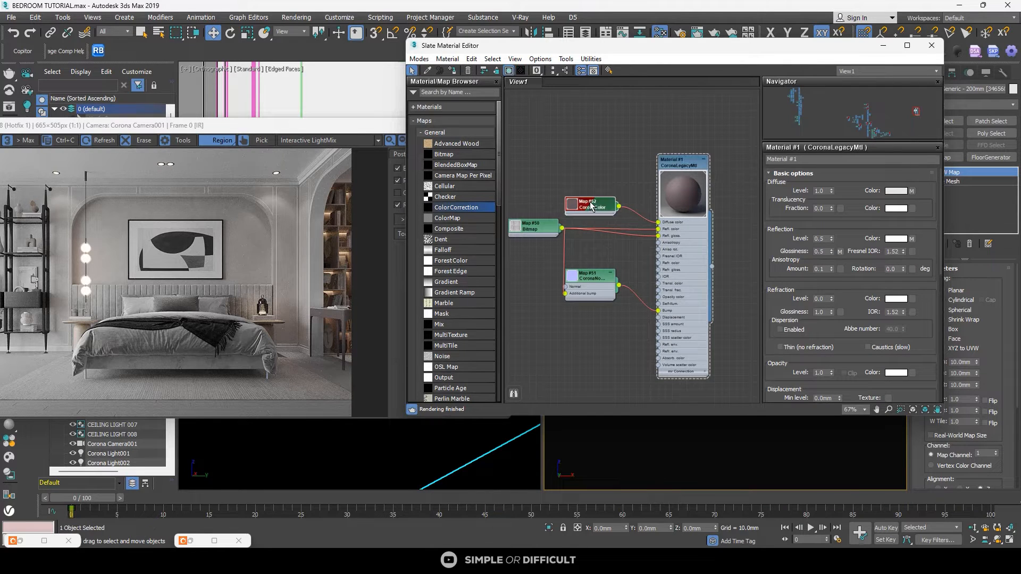
left_click(844, 190)
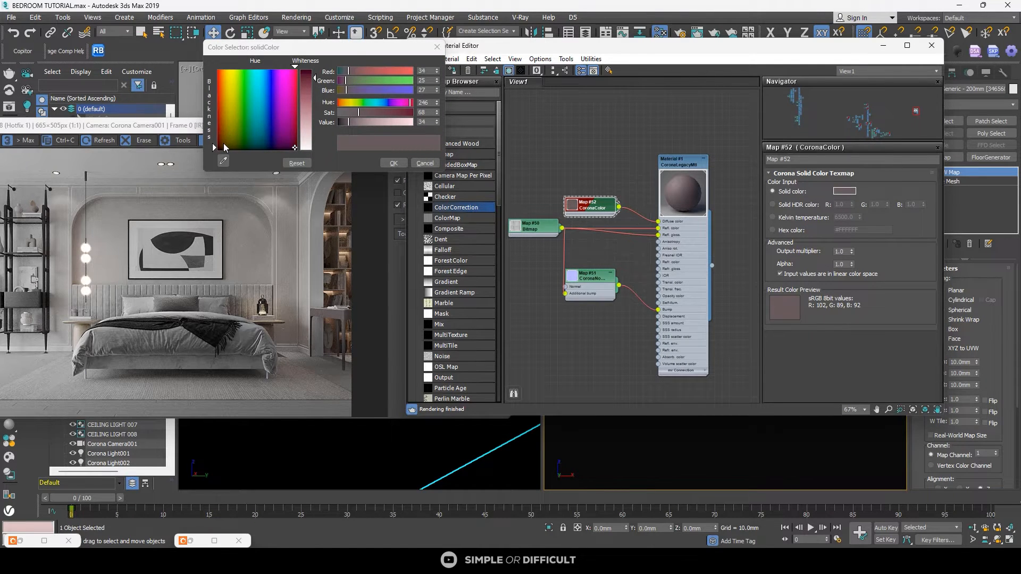
left_click_drag(224, 148, 217, 153)
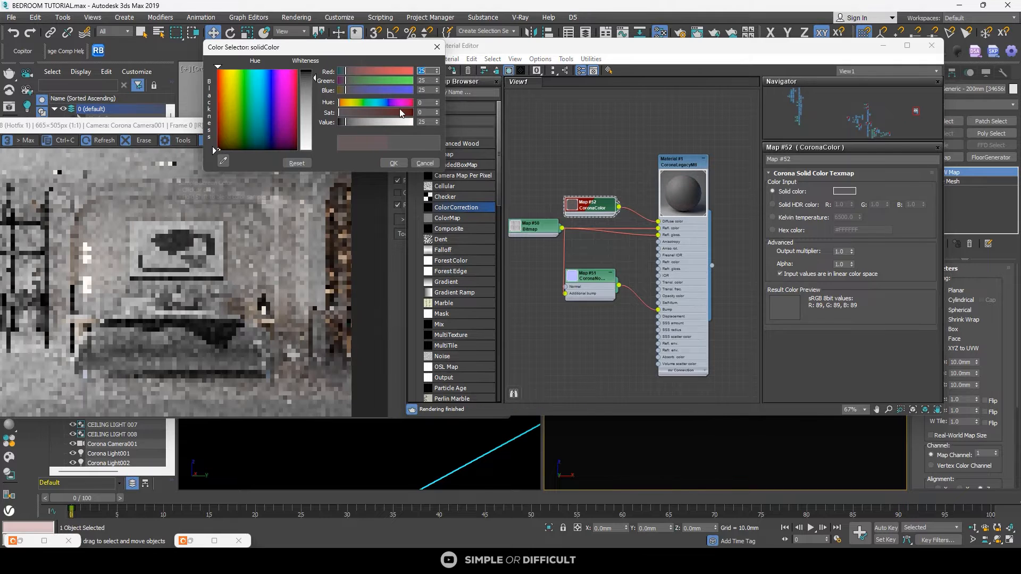
double_click(423, 122)
type("5")
key("Return")
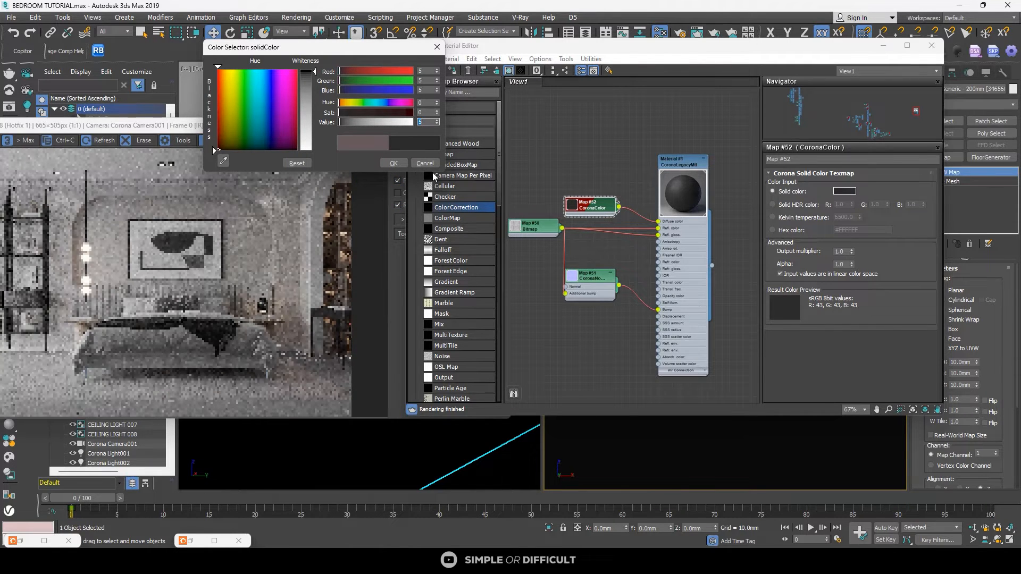
left_click(393, 163)
Step: Set Material #1's reflection level to 1.0 and its reflection glossiness to 0.7
scroll(683, 202, "up", 3)
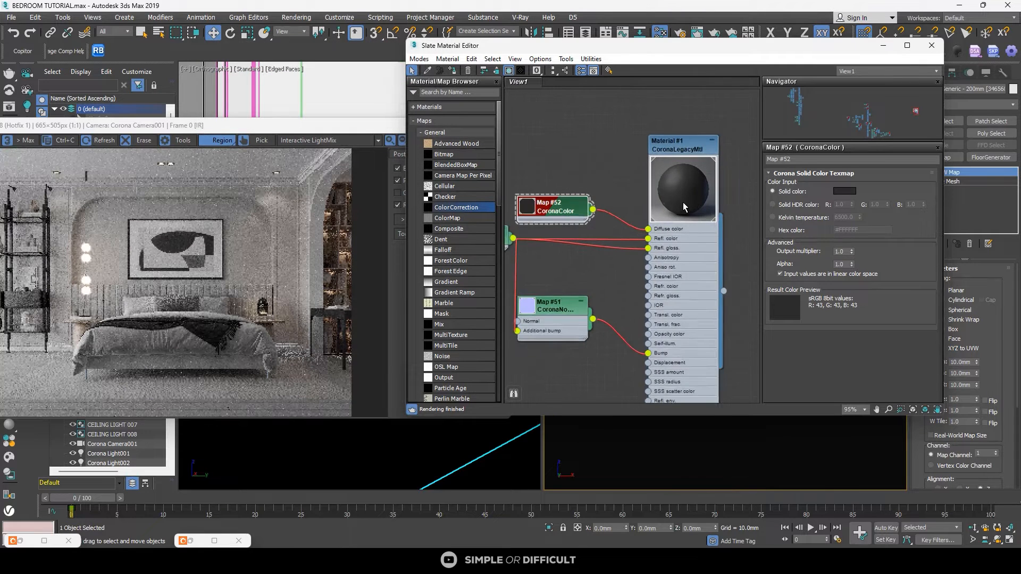
scroll(682, 202, "up", 2)
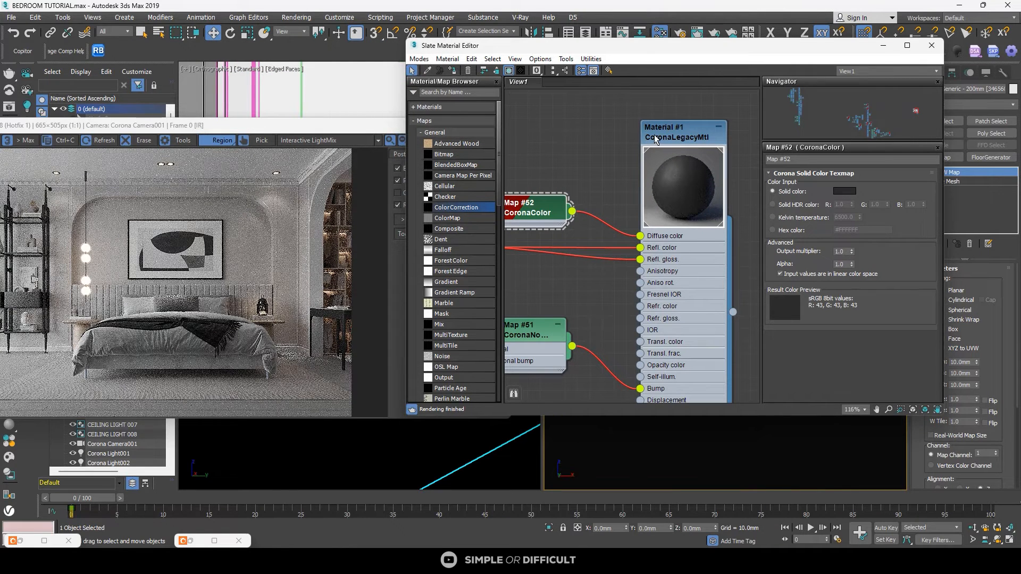
double_click(672, 138)
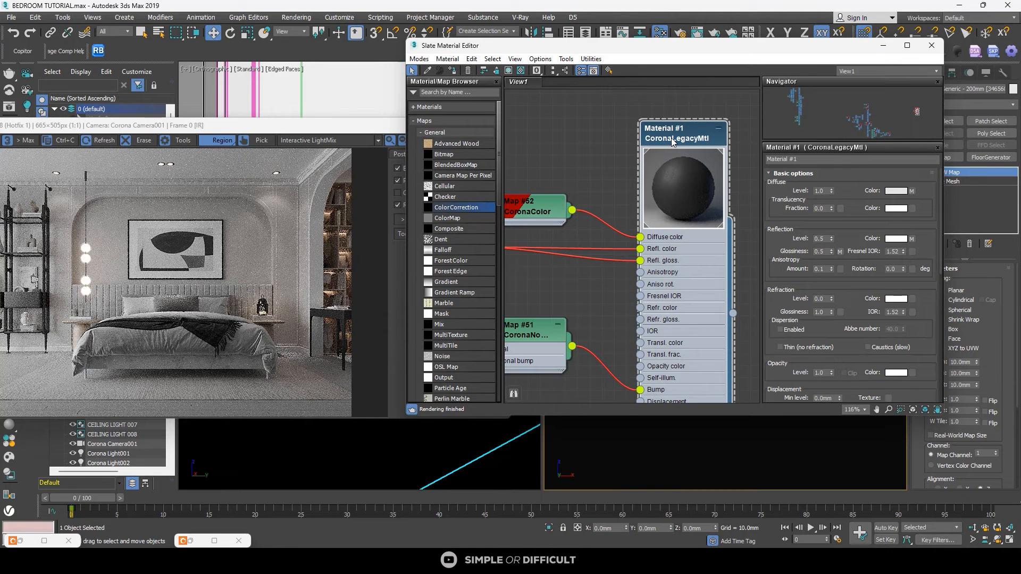
double_click(819, 239)
type("1.")
key("Return")
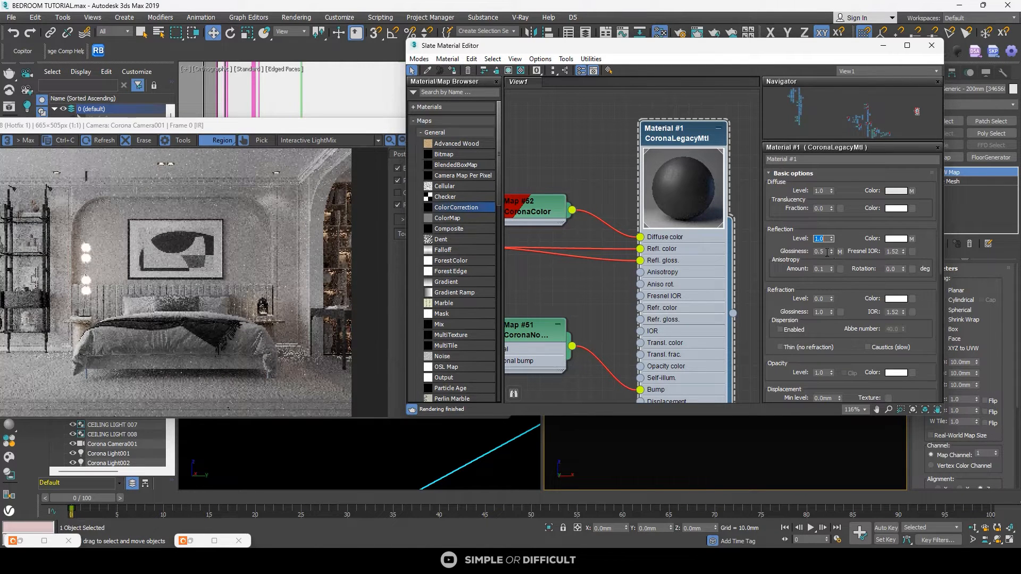
left_click(826, 252)
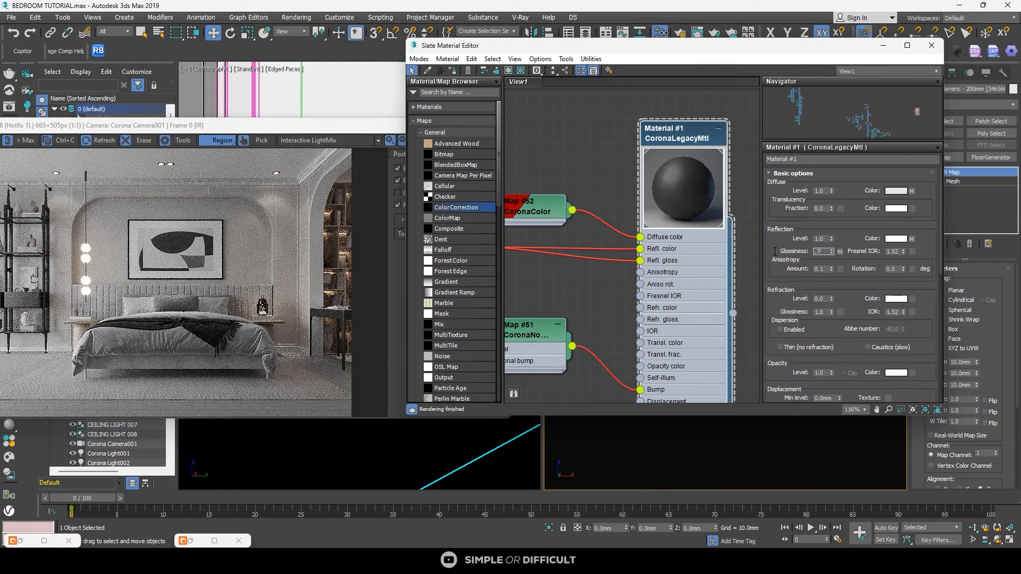
type(".7")
key("Return")
Step: Disconnect the Map #50 bitmap from Material #1's reflection glossiness and reflection color inputs, checking the side table in the render
scroll(346, 323, "up", 2)
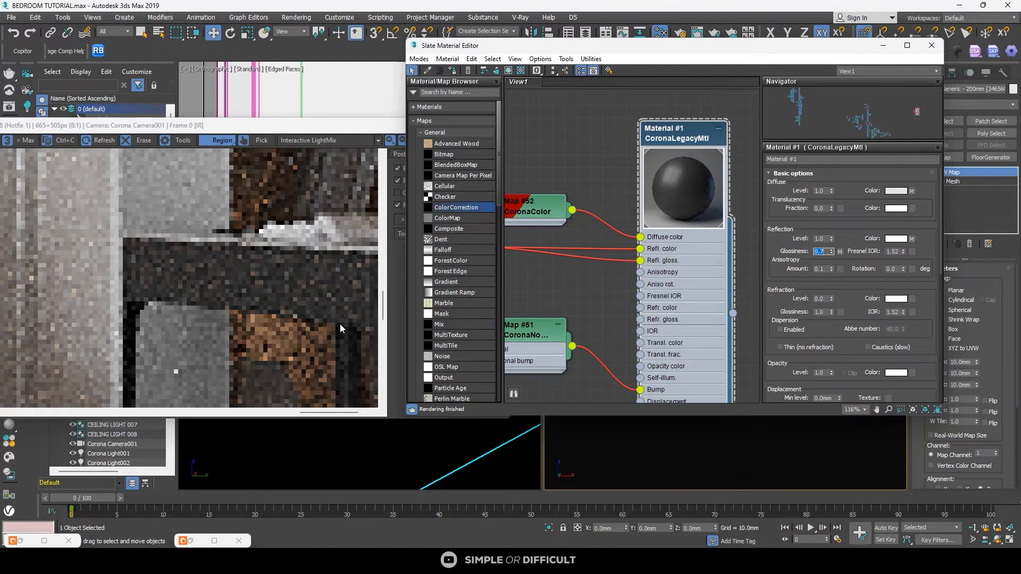
scroll(360, 291, "up", 2)
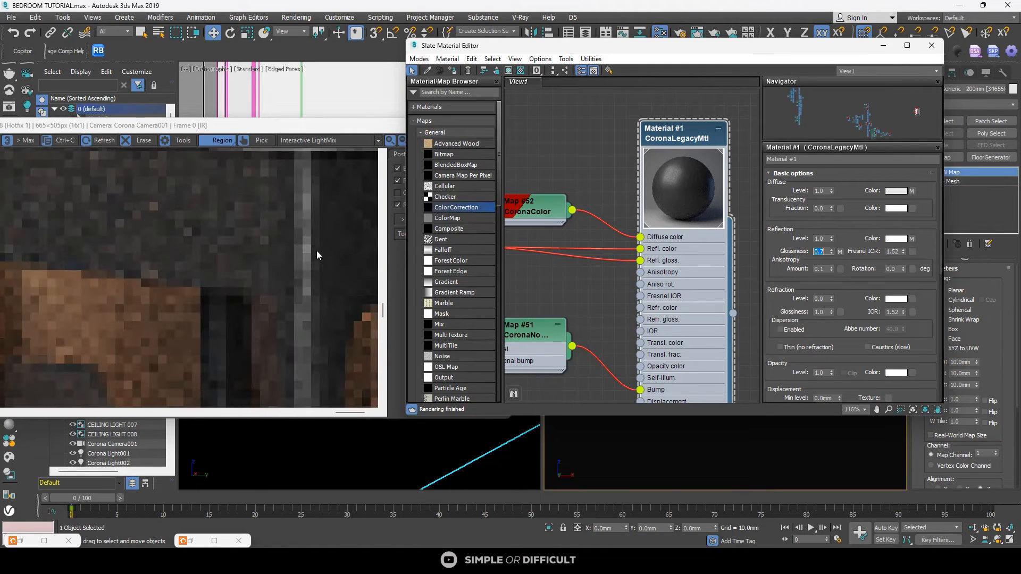
scroll(317, 250, "down", 2)
scroll(713, 257, "down", 3)
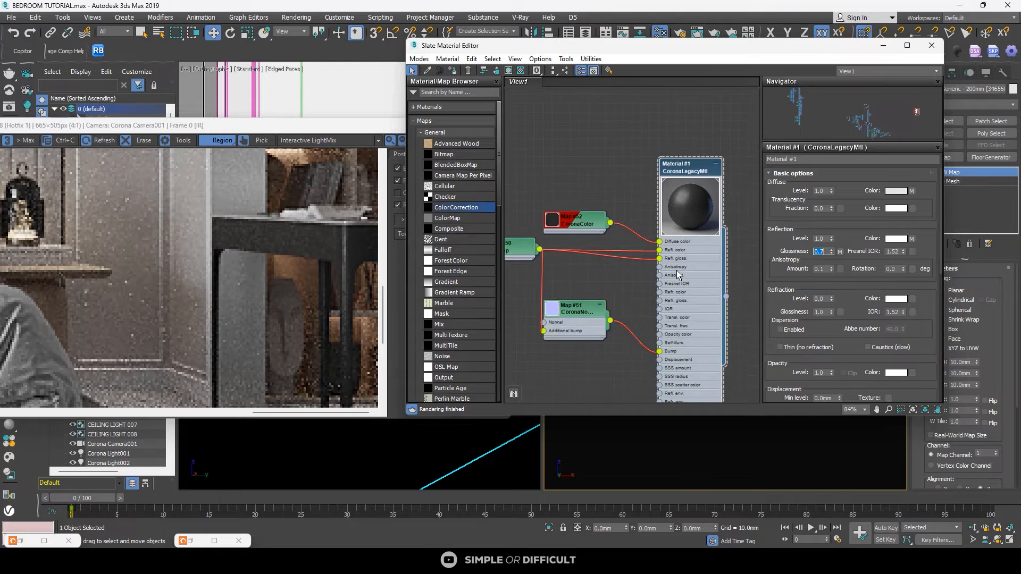
scroll(670, 269, "up", 1)
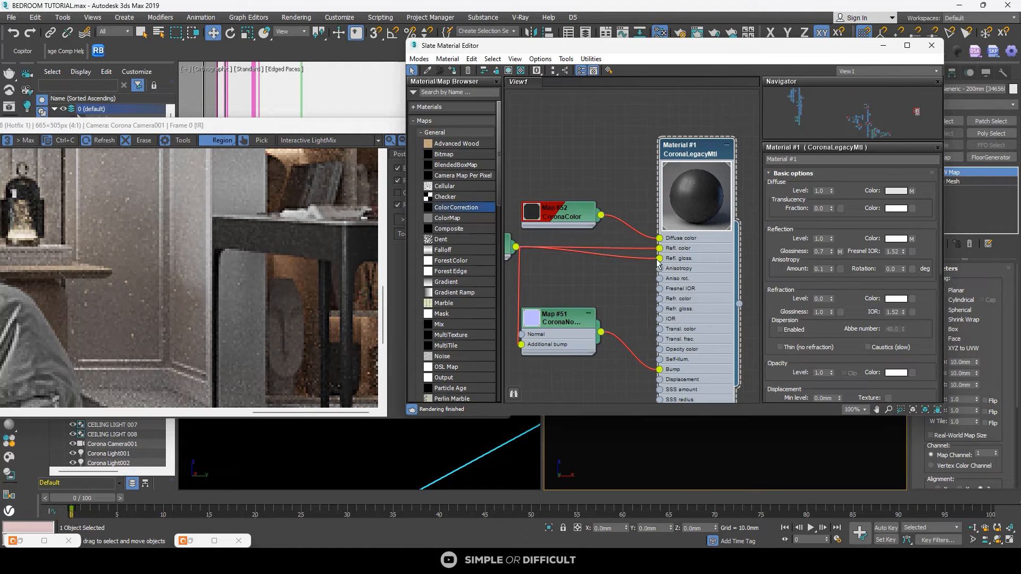
key("Delete")
scroll(659, 235, "up", 1)
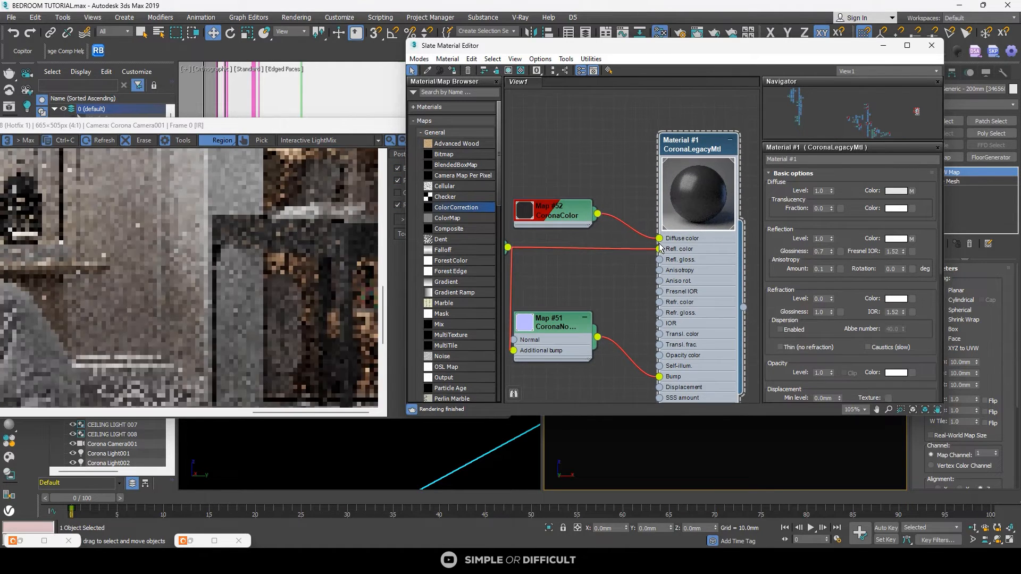
scroll(613, 267, "down", 2)
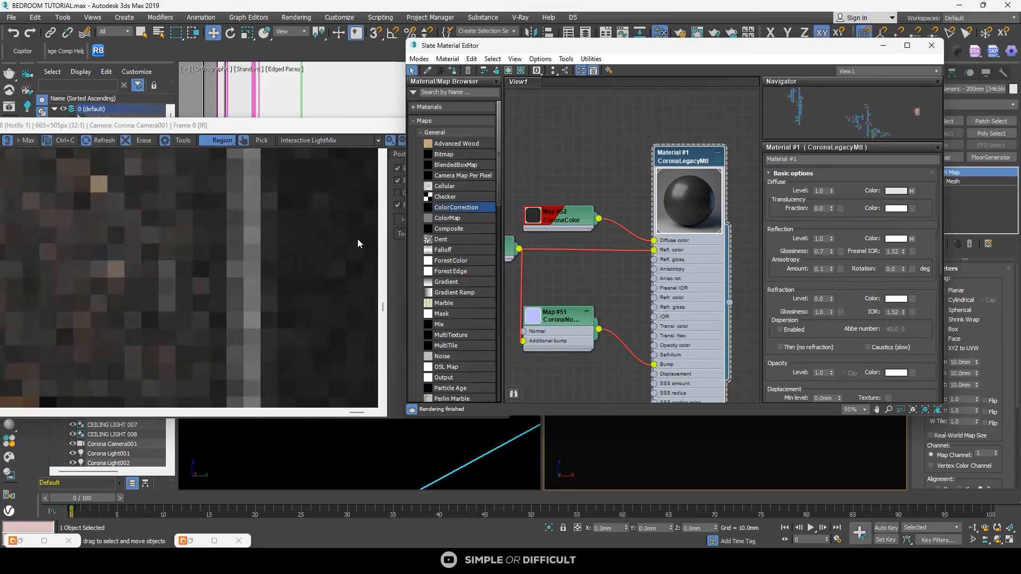
scroll(698, 196, "down", 6)
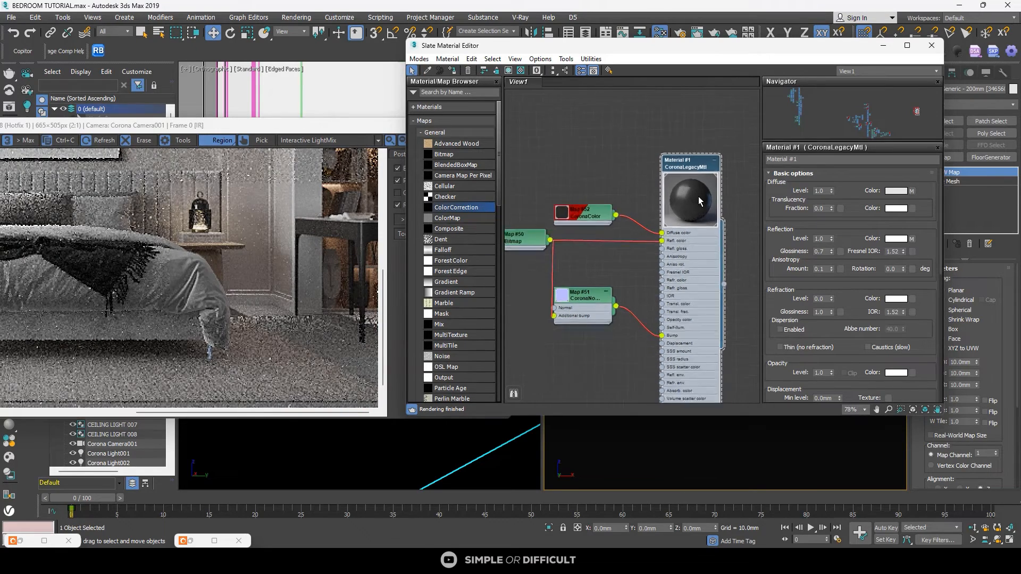
scroll(682, 232, "up", 6)
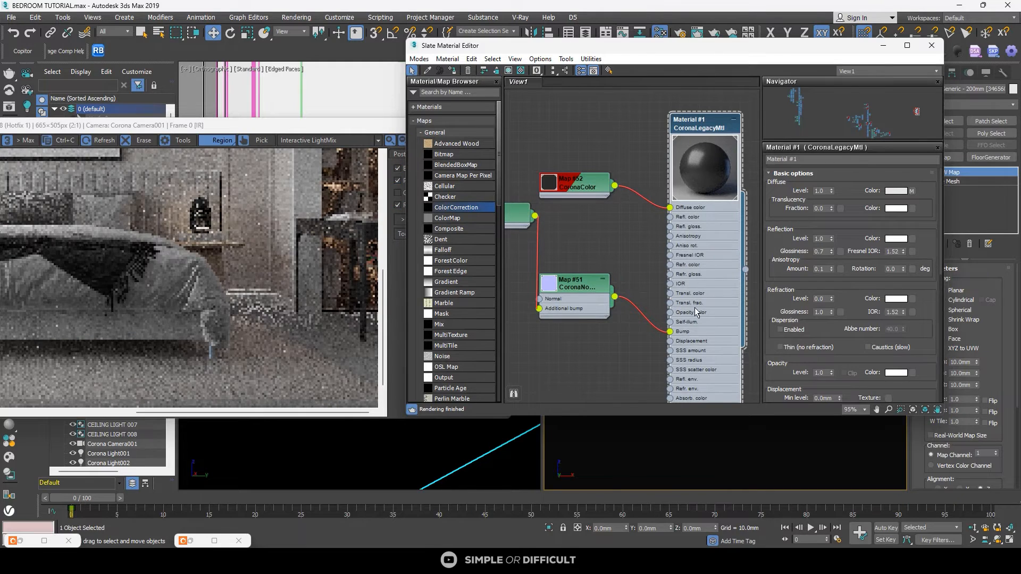
Step: Disconnect the Map #51 normal map from Material #1's bump input and the Map #52 color from its diffuse input
scroll(706, 171, "up", 1)
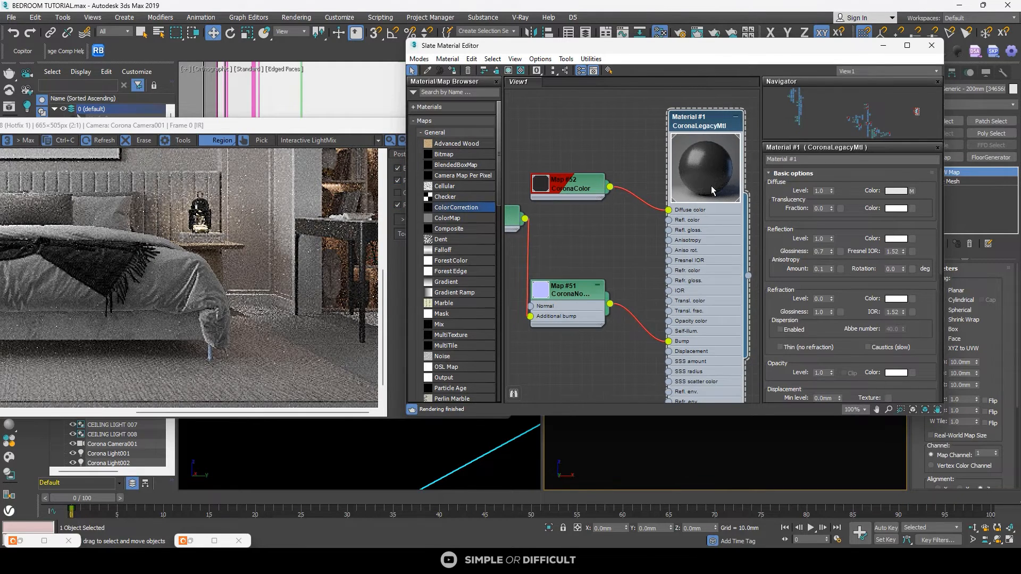
left_click(664, 342)
key("Delete")
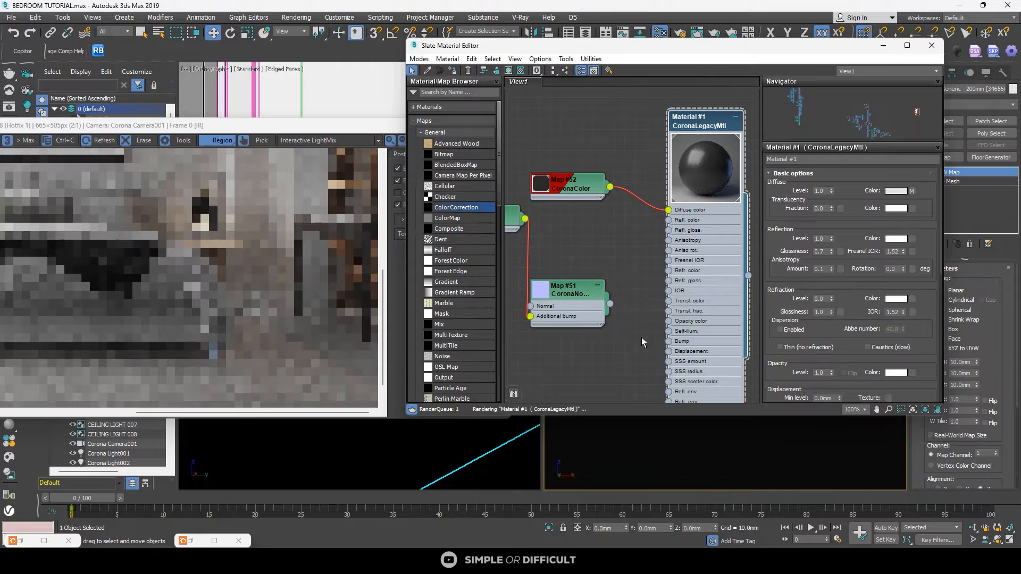
scroll(703, 152, "down", 3)
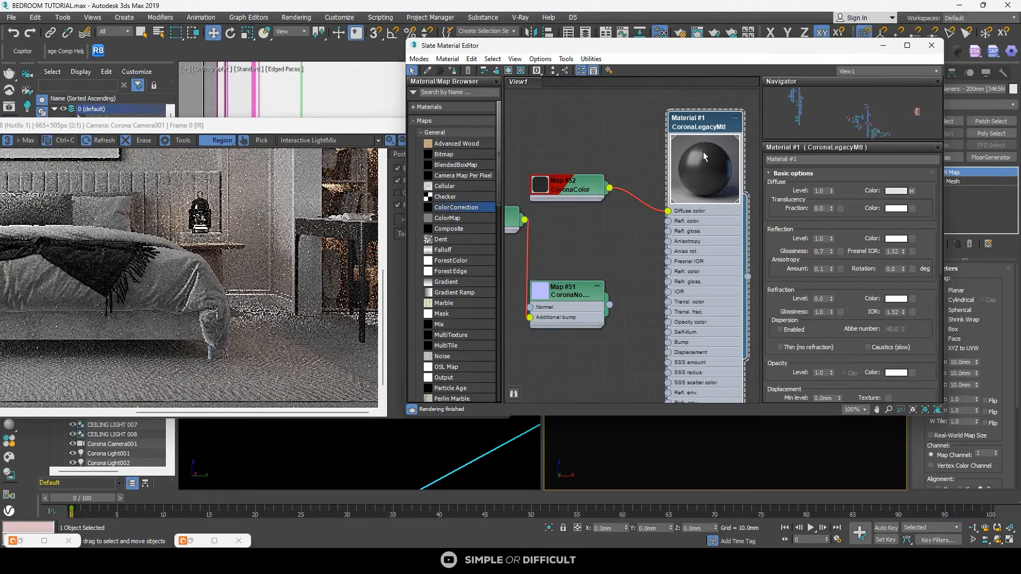
scroll(596, 180, "up", 1)
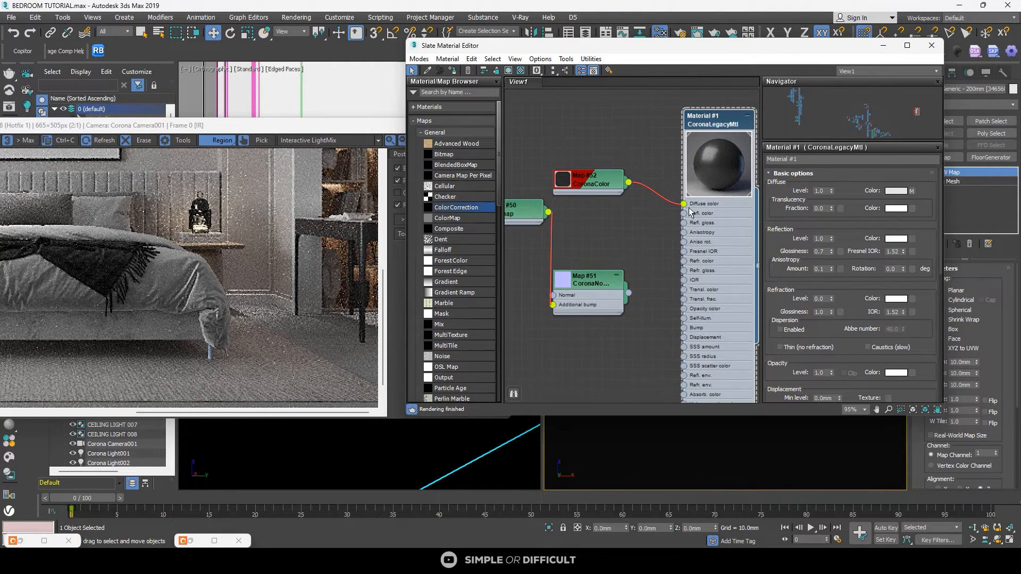
left_click(673, 203)
key("Delete")
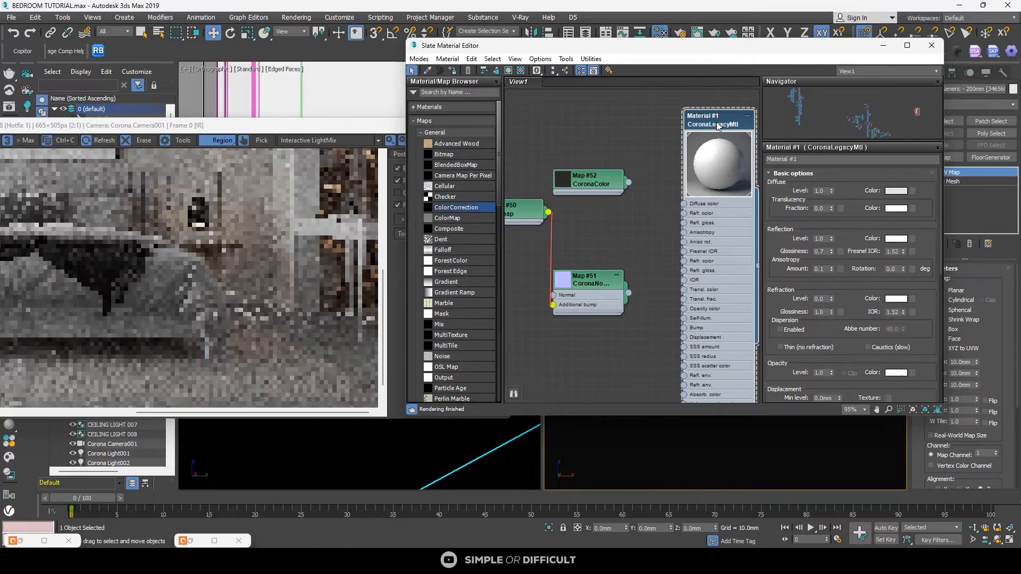
Step: Set Material #1's own diffuse color to a value of 5 and check the side table in the render
left_click(896, 192)
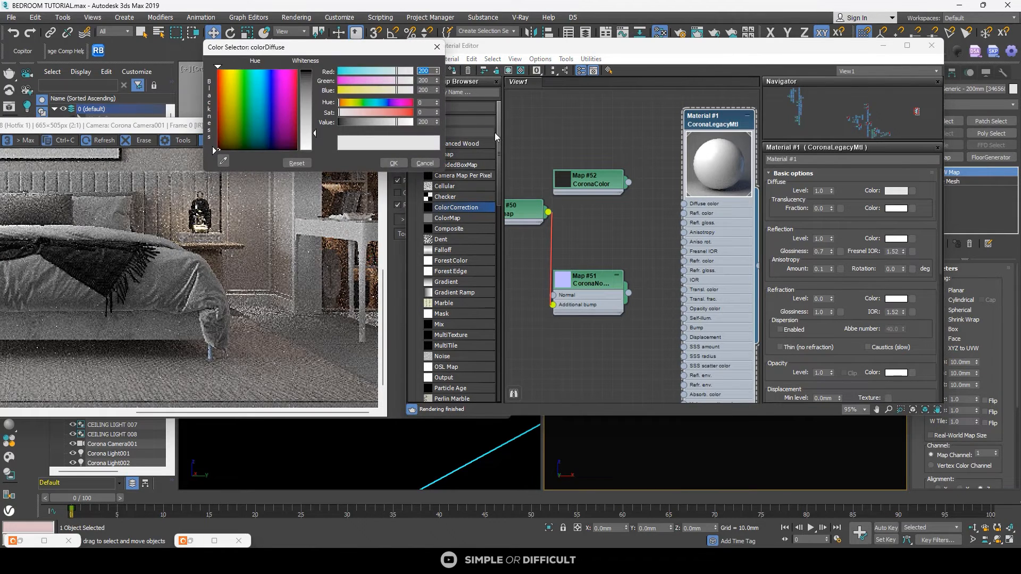
double_click(423, 122)
type("5")
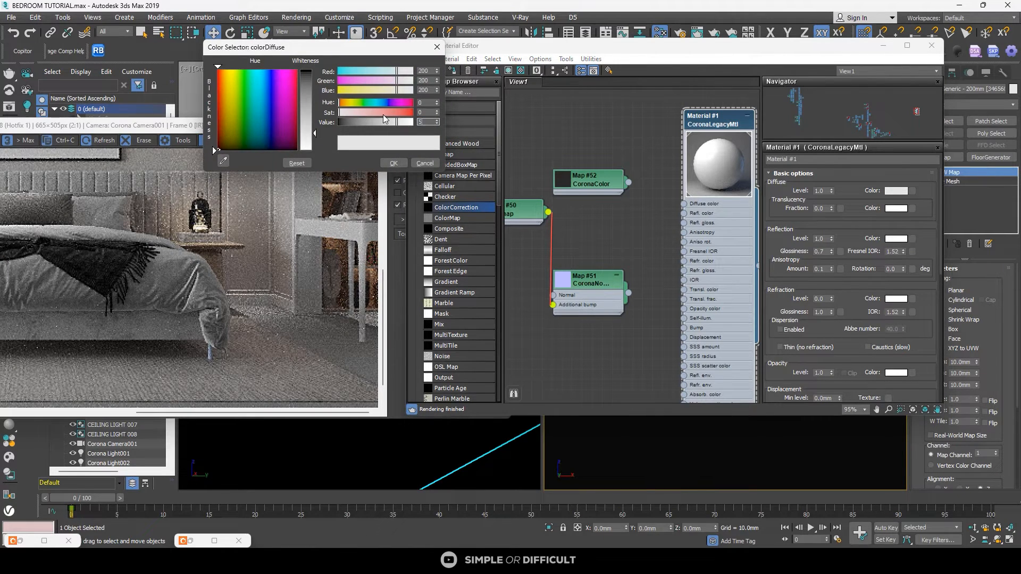
key("Return")
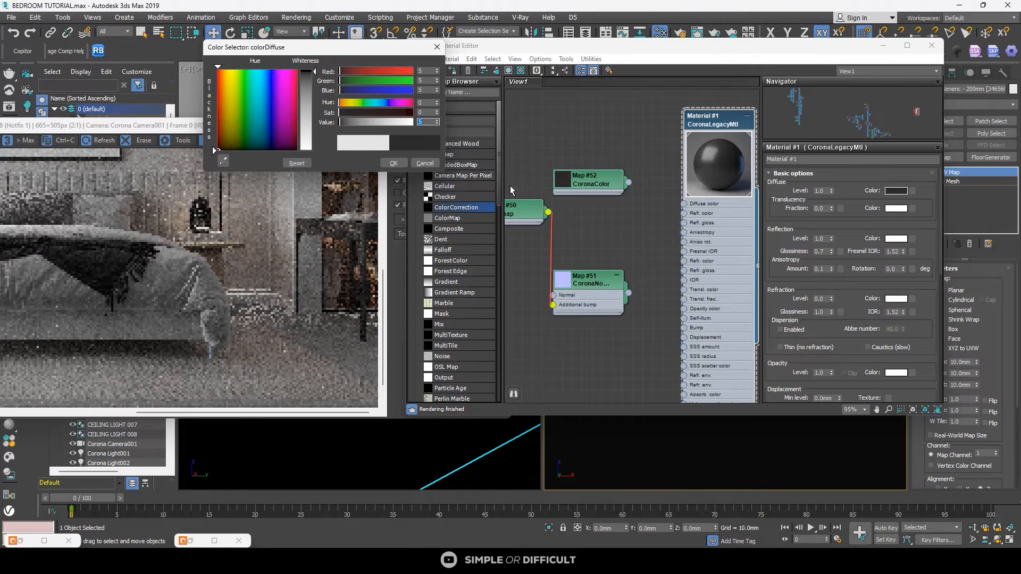
scroll(276, 231, "up", 2)
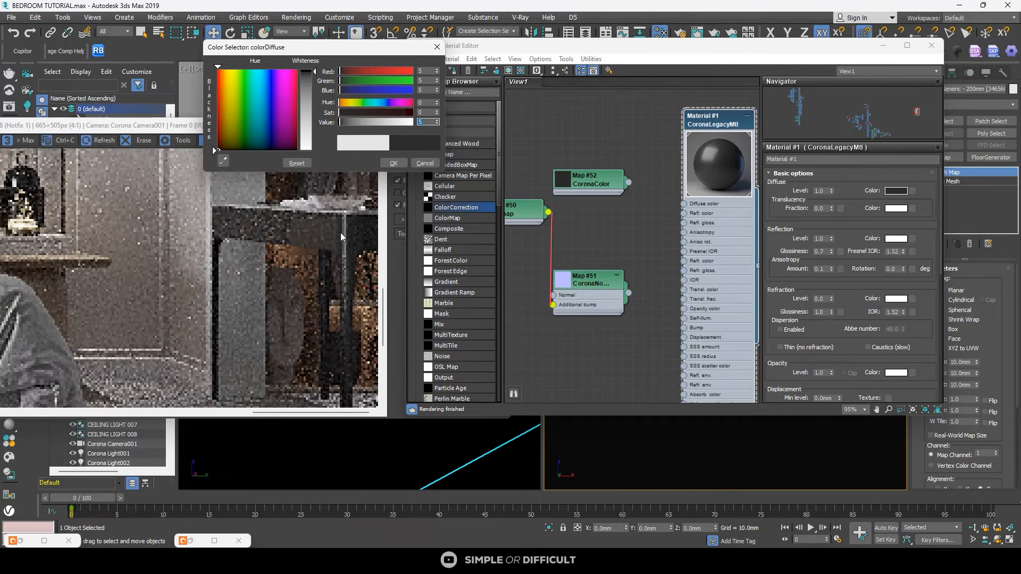
scroll(647, 243, "down", 1)
scroll(333, 234, "down", 2)
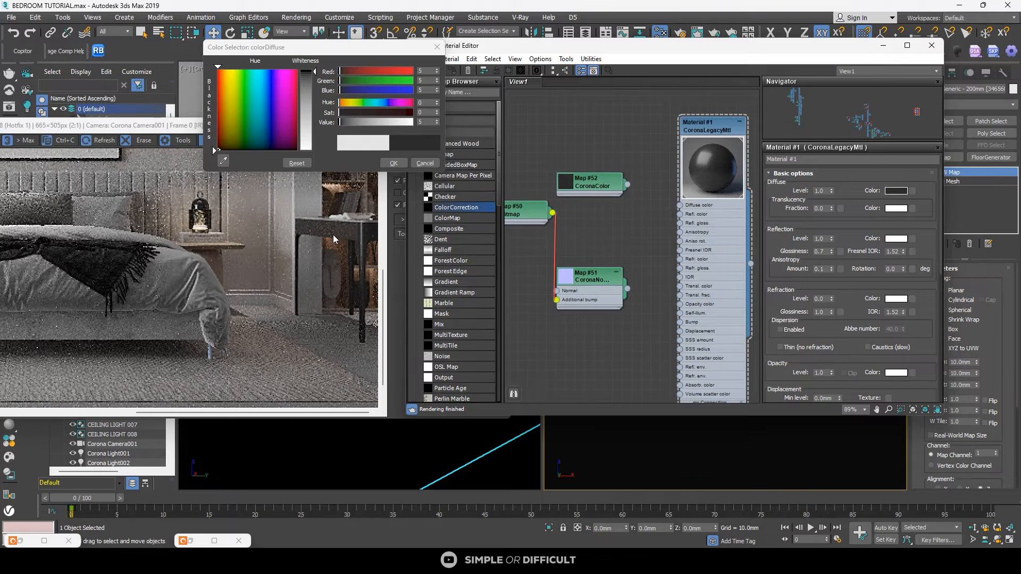
scroll(624, 215, "down", 3)
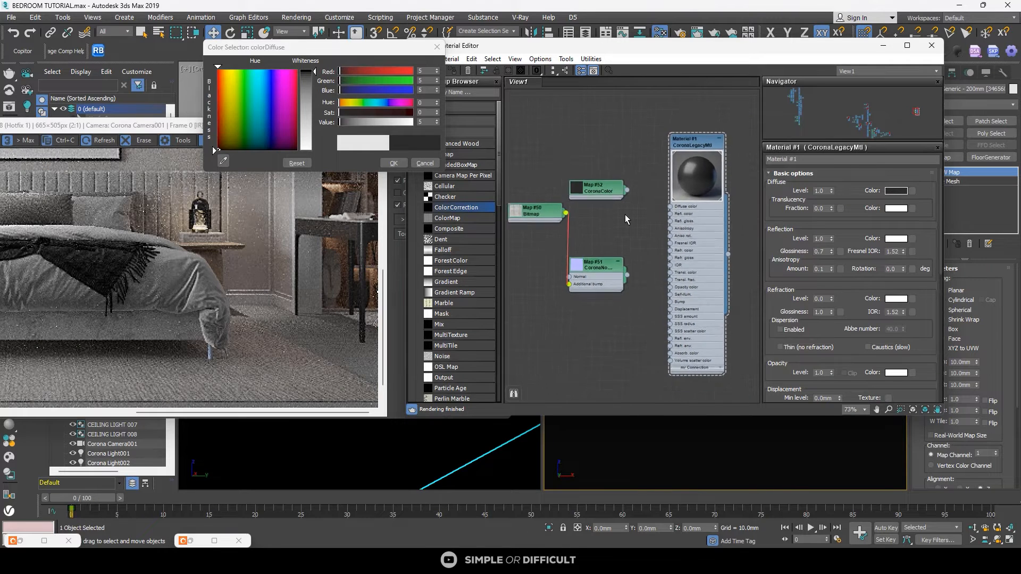
scroll(612, 221, "down", 1)
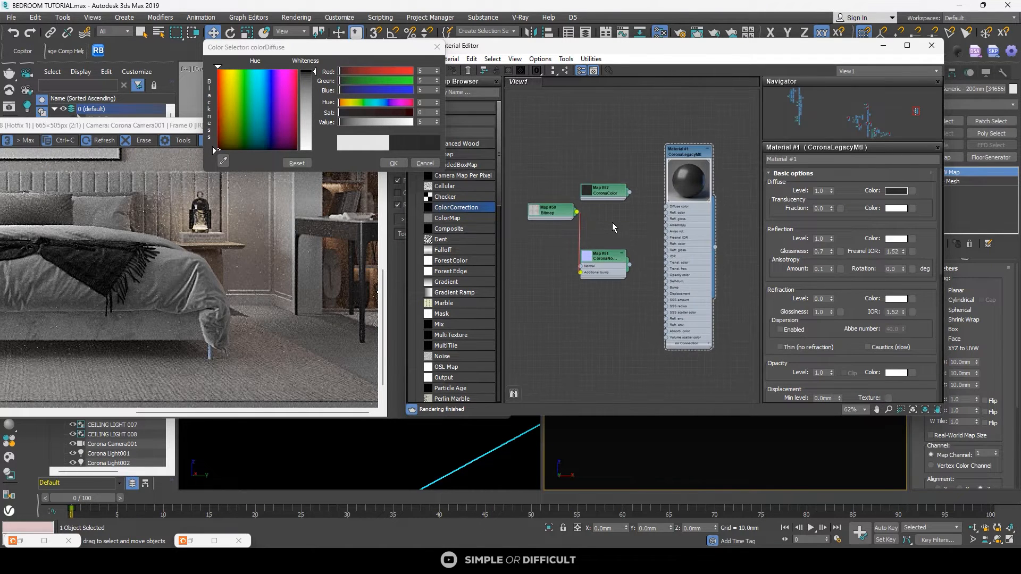
Step: Confirm the diffuse color of Material #1 and close the Corona render window
scroll(348, 232, "down", 2)
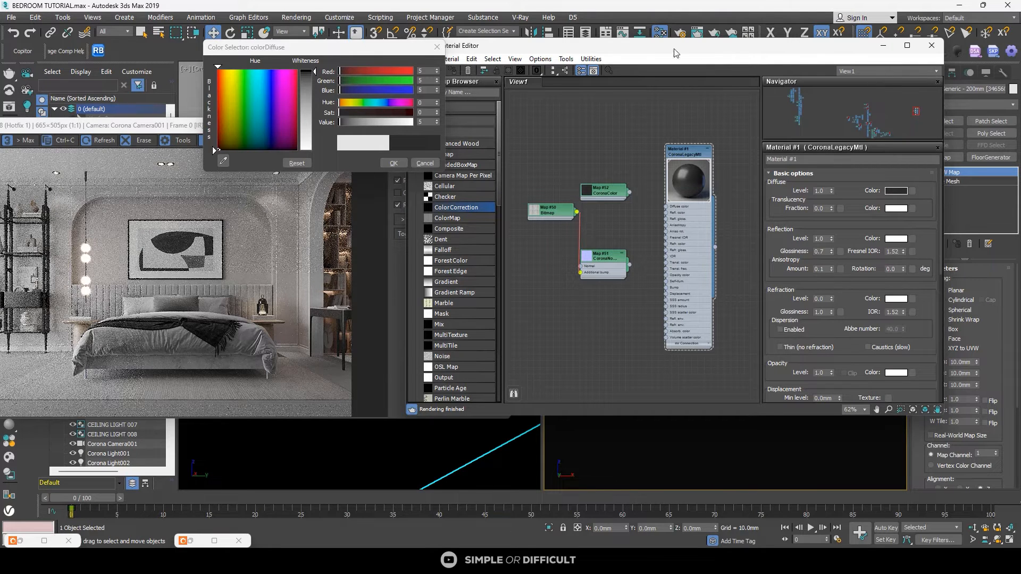
scroll(597, 164, "down", 3)
middle_click_drag(597, 187, 592, 205)
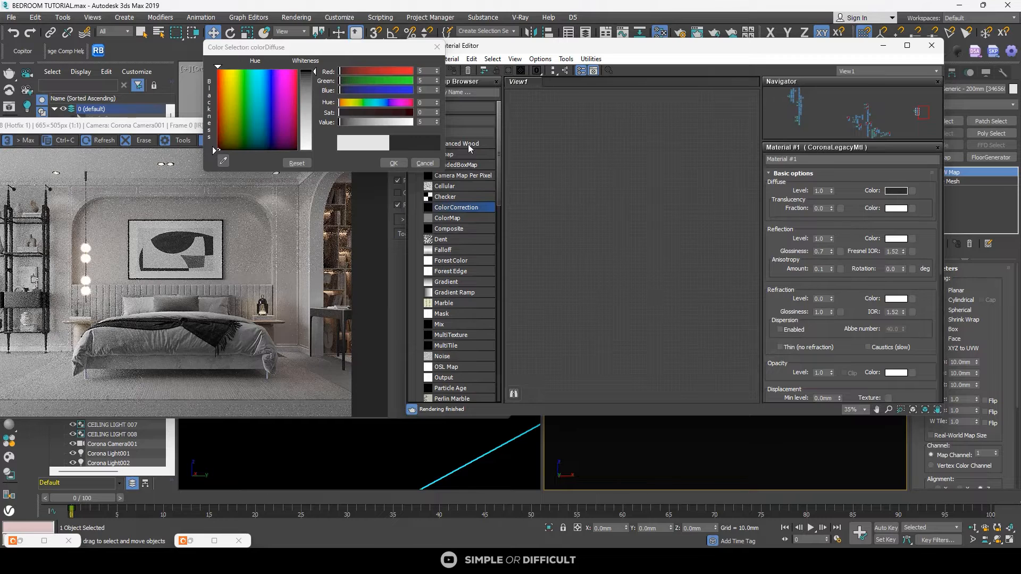
left_click(393, 163)
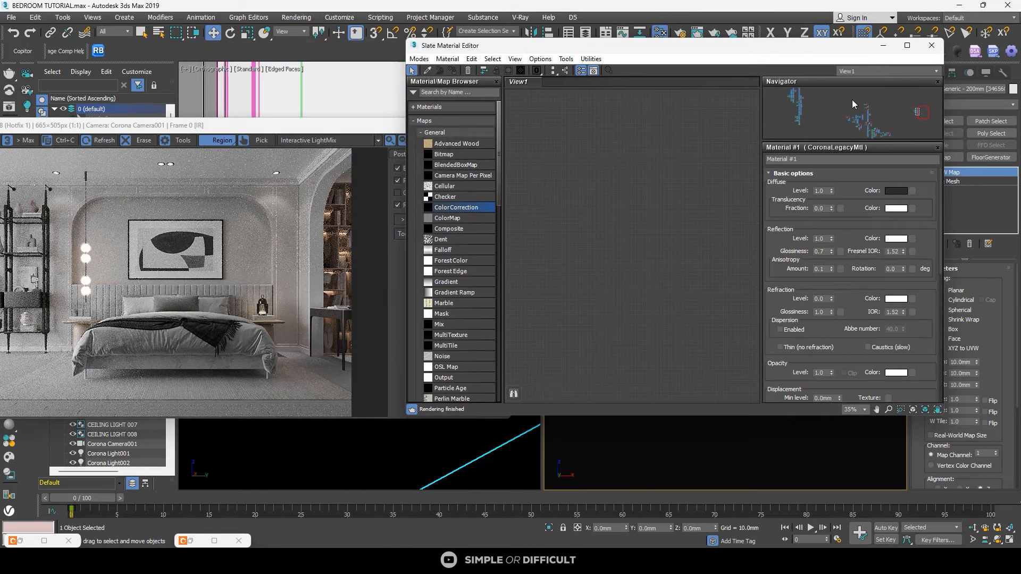
left_click_drag(837, 45, 900, 93)
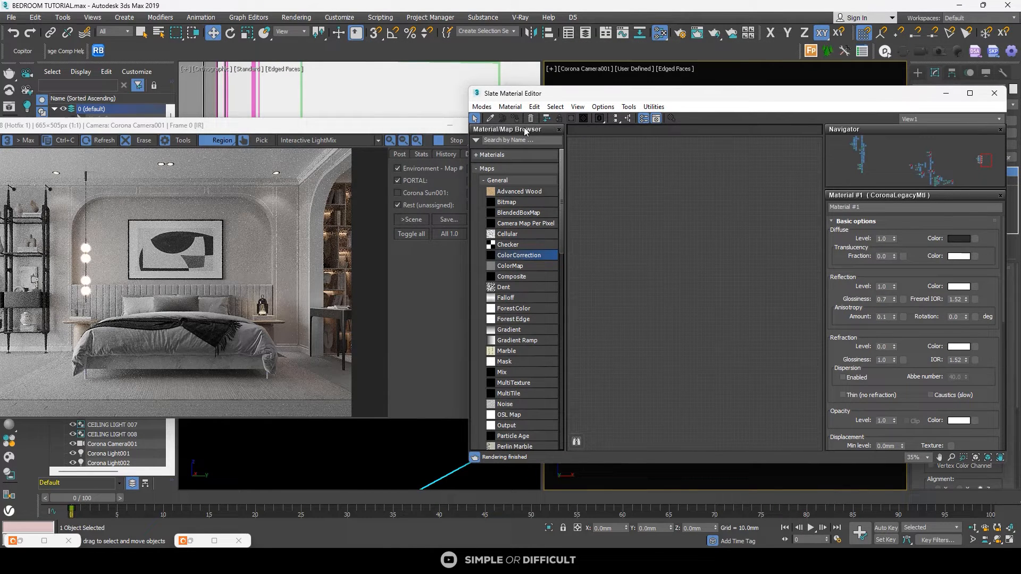
left_click(400, 128)
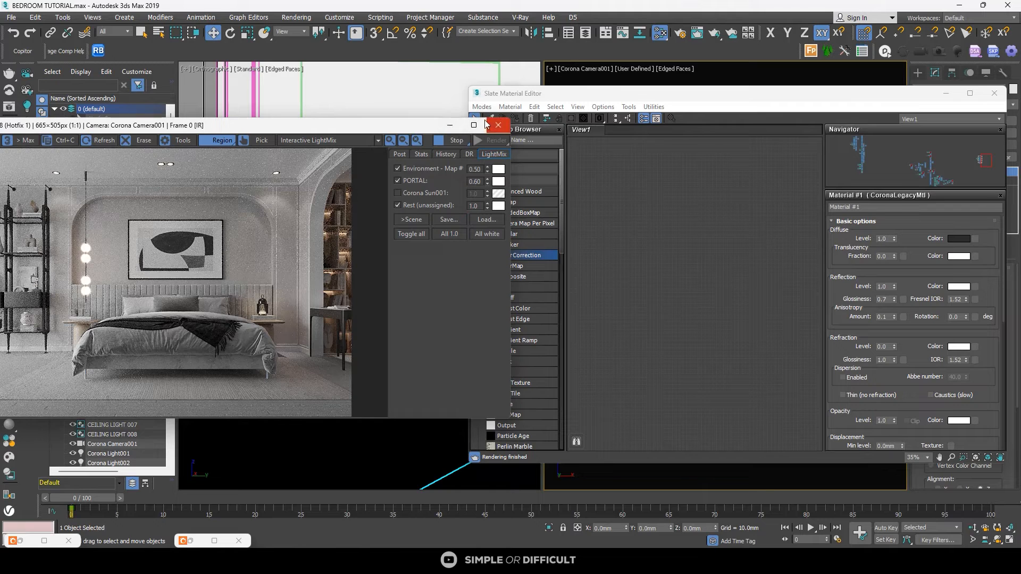
left_click(496, 125)
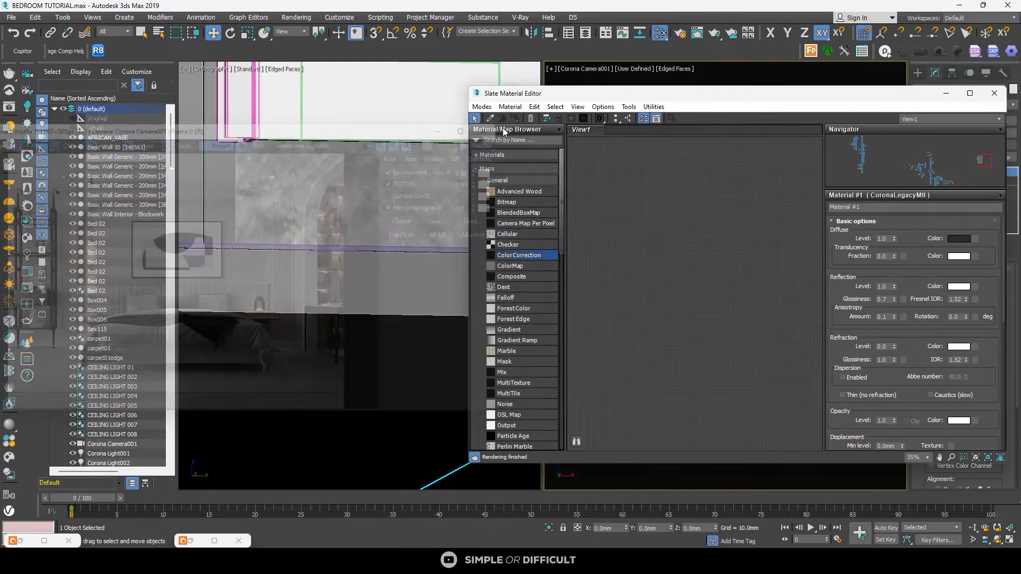
Step: Select the RACK_ARIA shelving unit beside the bed and isolate it
scroll(318, 184, "down", 3)
scroll(342, 147, "down", 5)
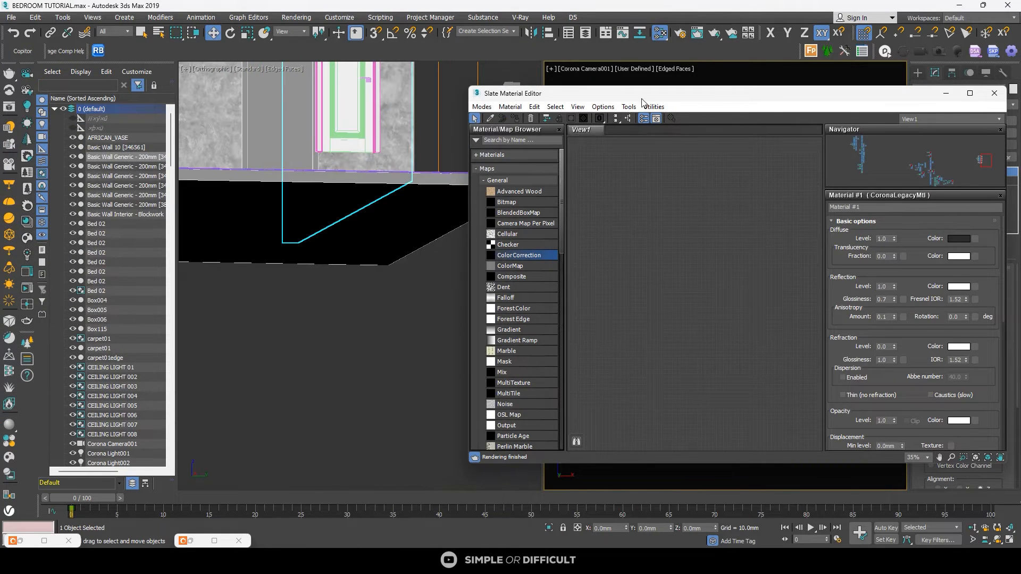
left_click_drag(642, 103, 207, 143)
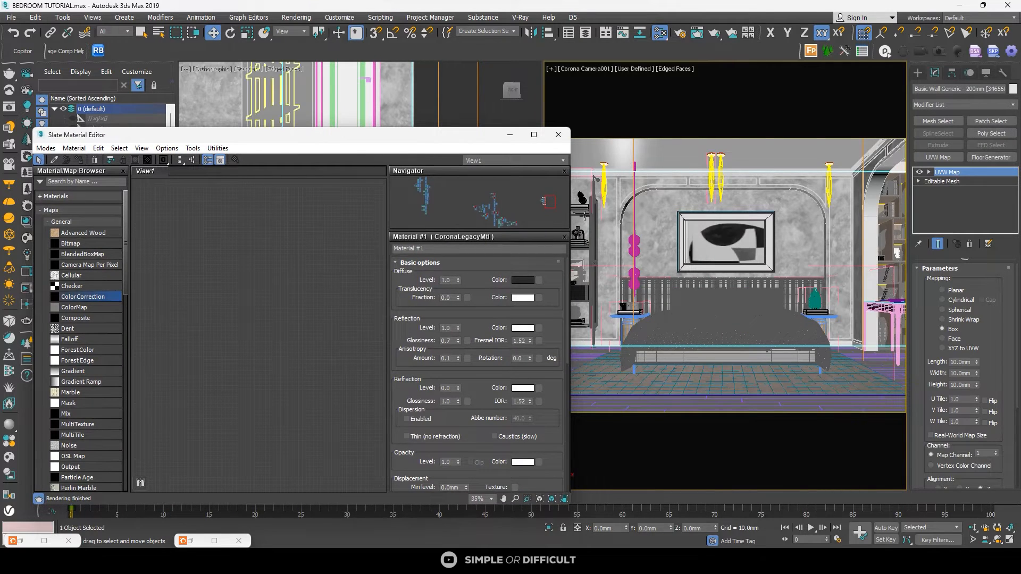
left_click(585, 215)
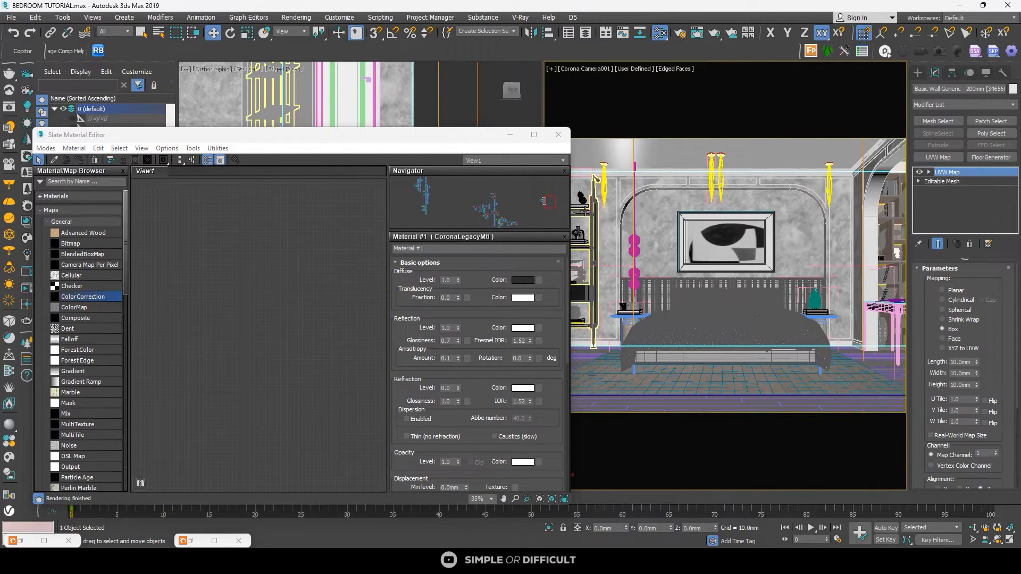
left_click(550, 529)
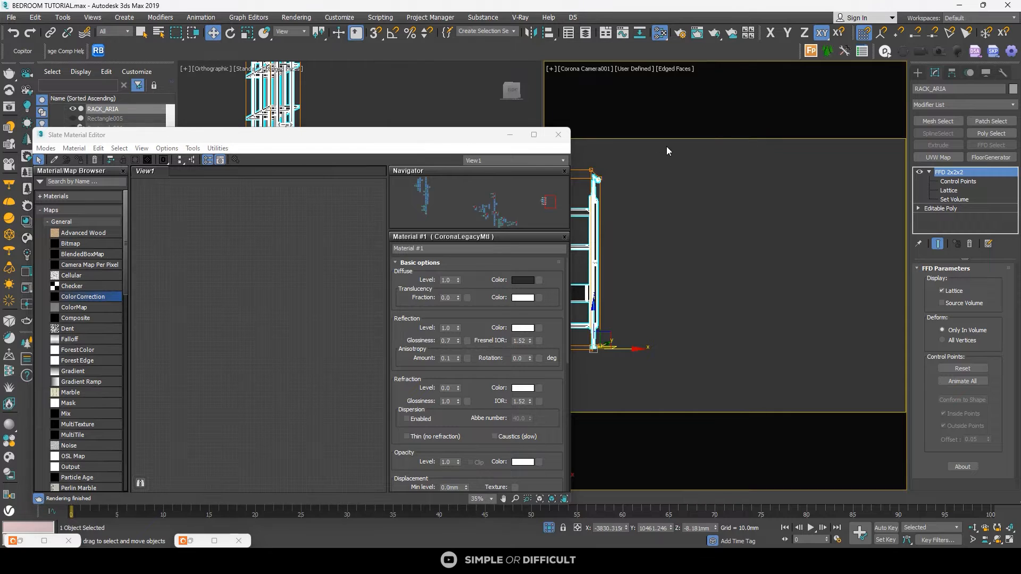
Step: Frame the isolated rack at an angle in the orthographic view and select it
left_click_drag(446, 138, 827, 141)
left_click(353, 155)
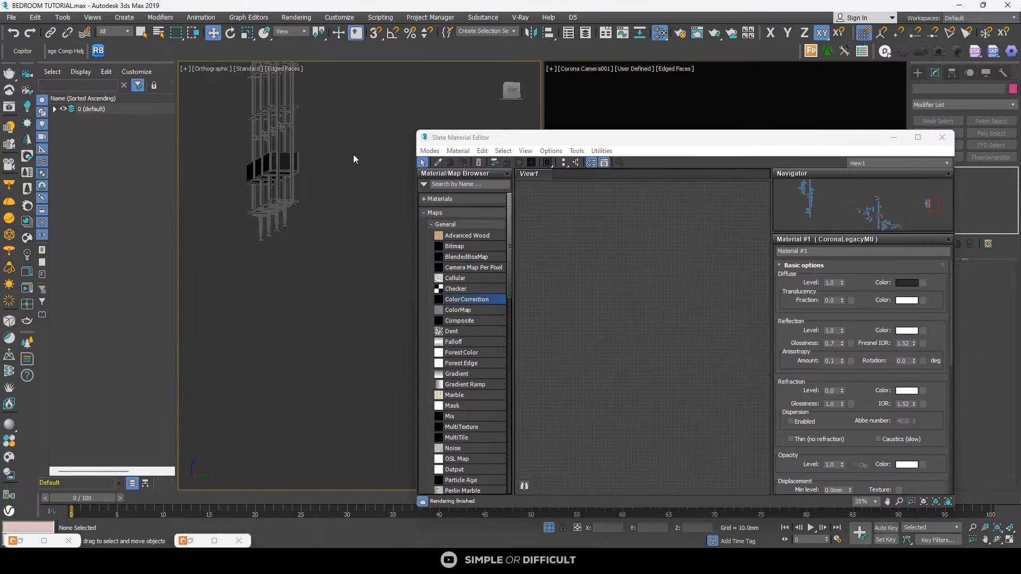
middle_click_drag(353, 154, 330, 183, "alt")
scroll(309, 174, "down", 10)
middle_click_drag(331, 110, 303, 151)
scroll(303, 151, "up", 8)
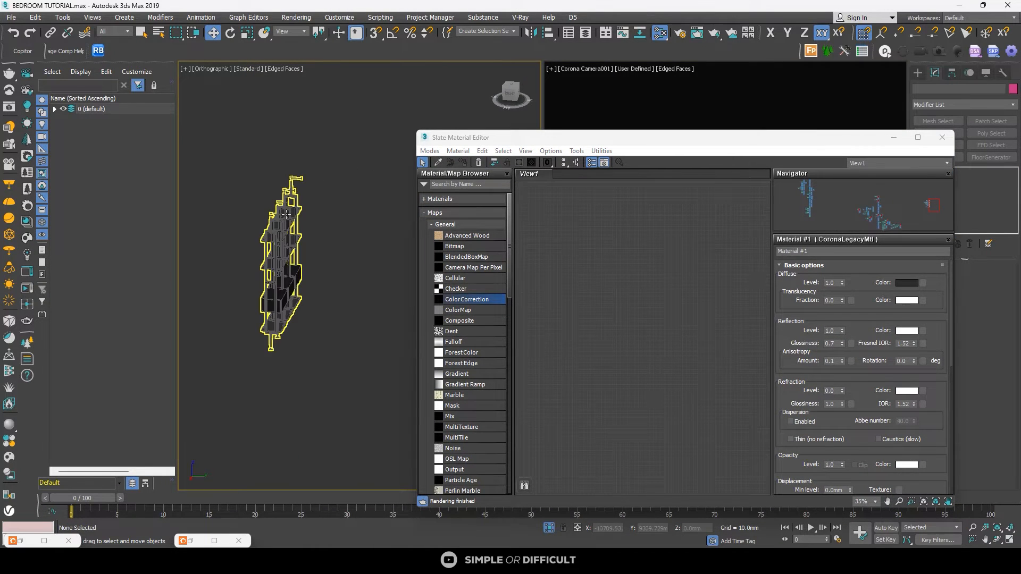
left_click(287, 212)
right_click(283, 211)
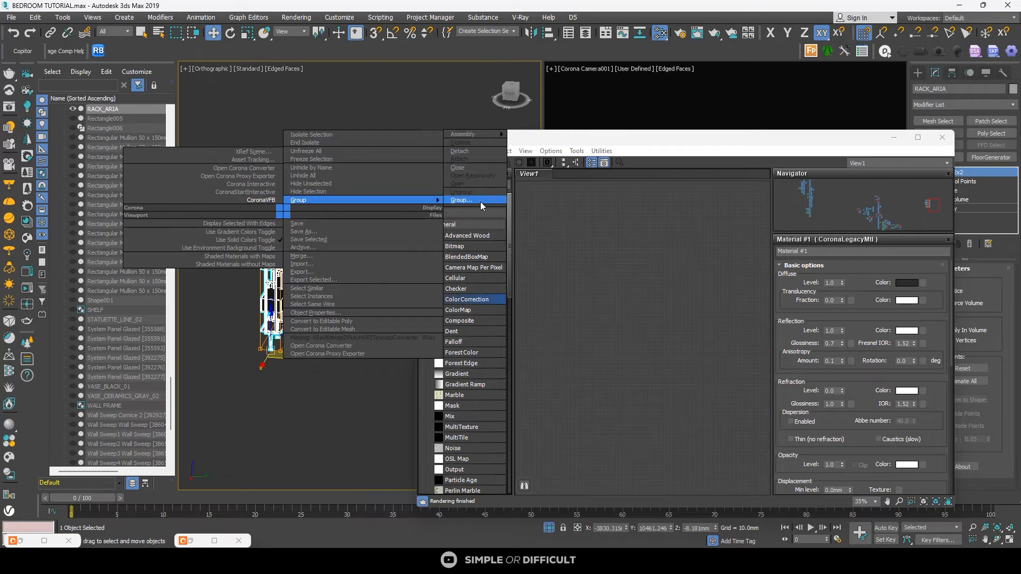
left_click(403, 96)
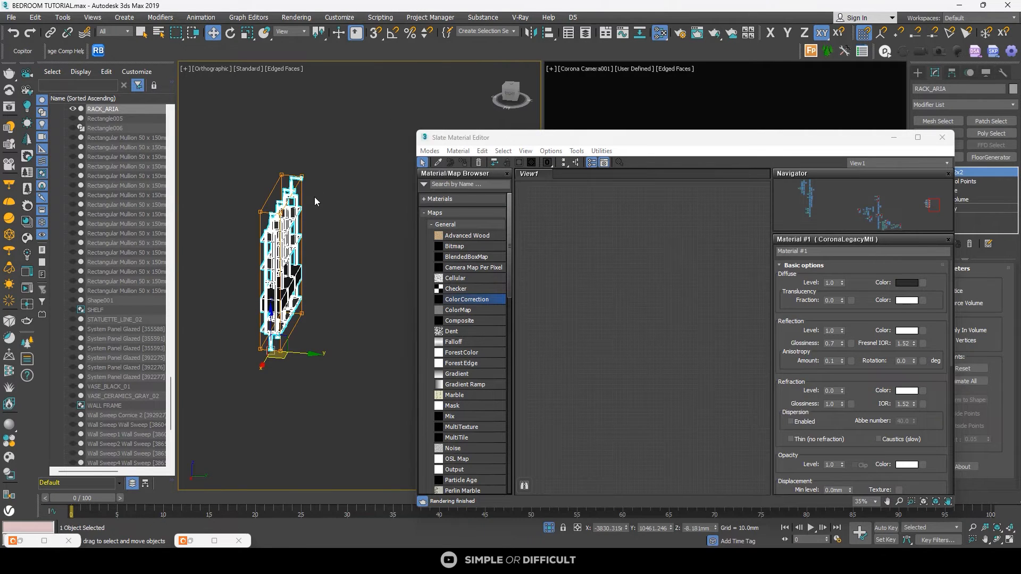
Step: Go down to the Editable Poly level of RACK_ARIA, below its FFD modifier, for element selection
scroll(316, 197, "up", 4)
middle_click_drag(316, 198, 290, 219, "alt")
scroll(290, 223, "up", 4)
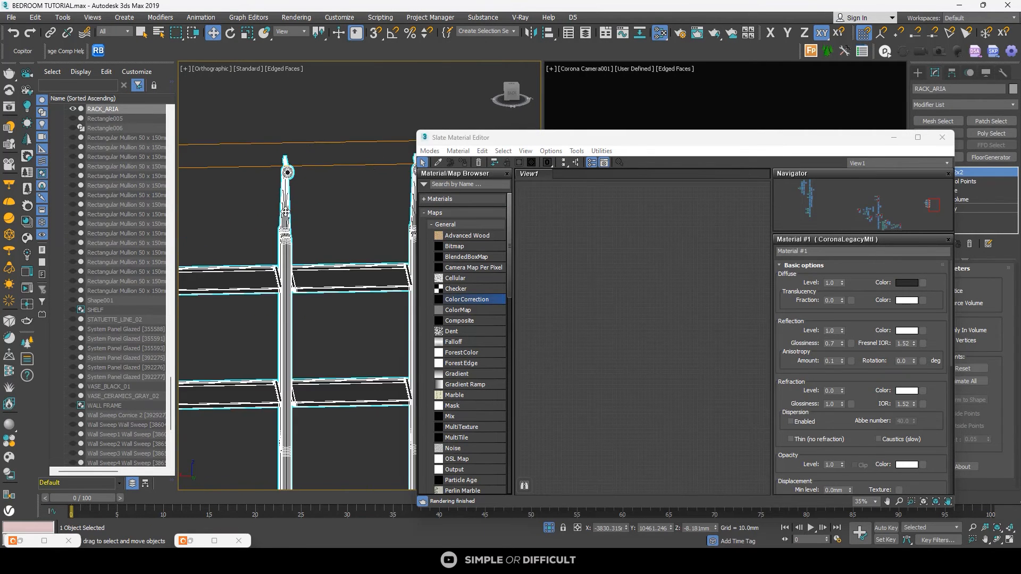
scroll(286, 211, "down", 2)
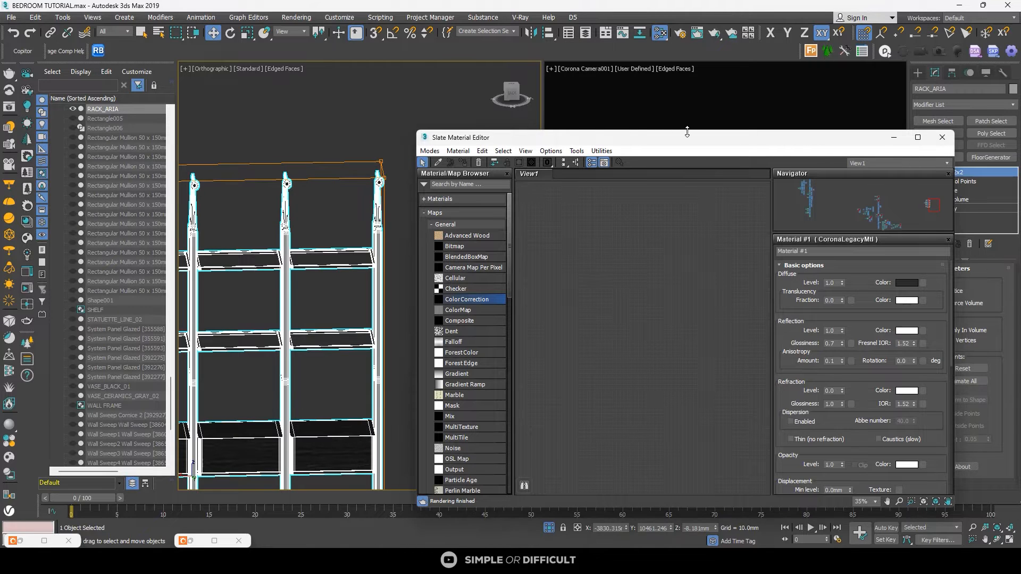
left_click_drag(747, 141, 651, 128)
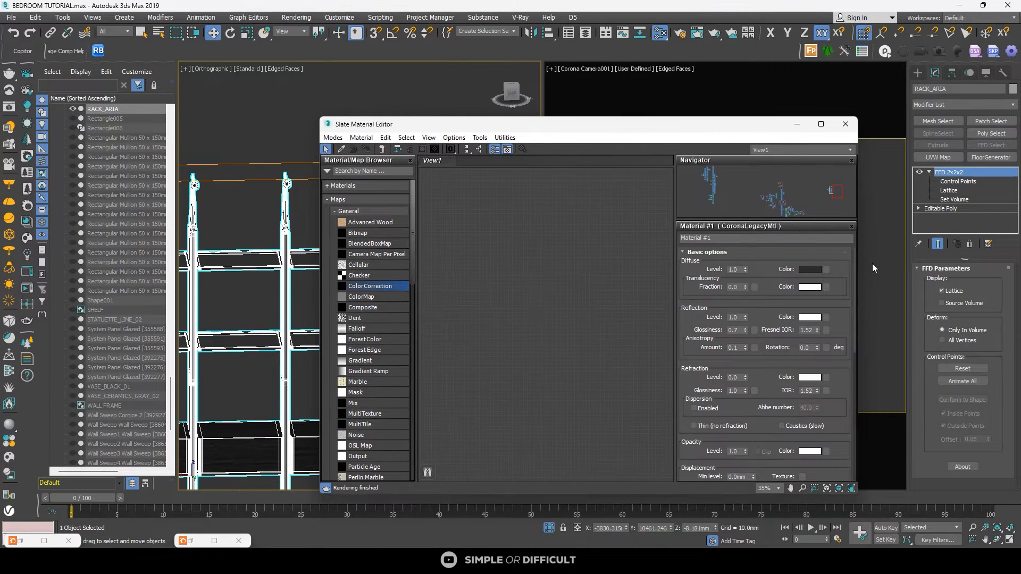
left_click(936, 208)
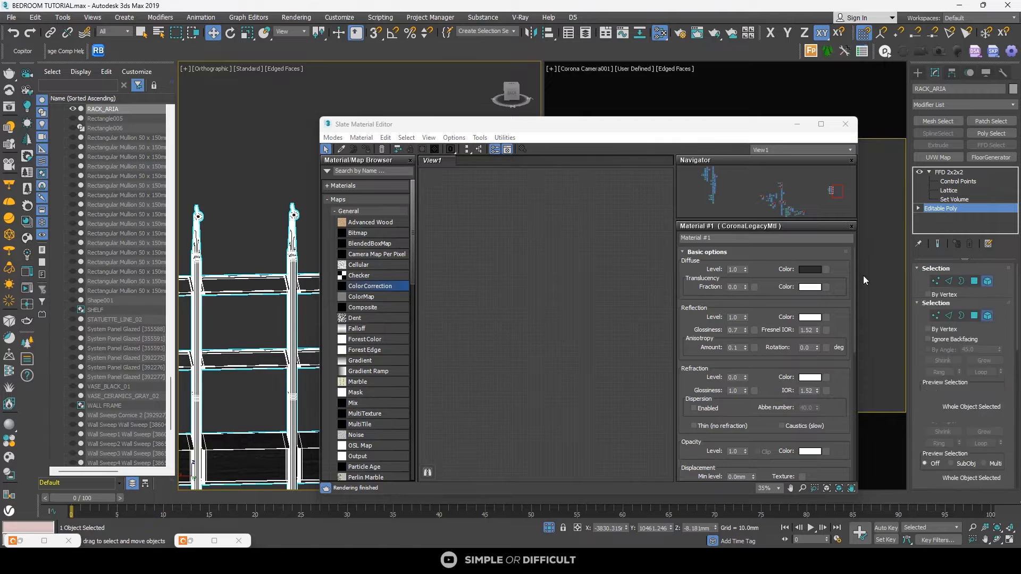
left_click_drag(452, 127, 661, 126)
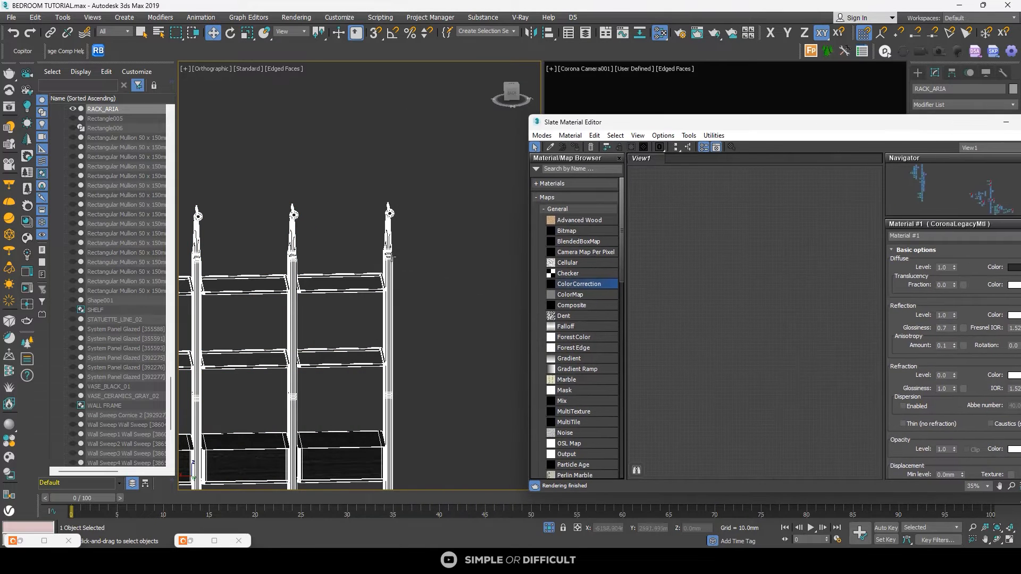
Step: Select all upright post elements of the rack together with their top hooks and feet, leaving out the shelves
left_click(390, 256)
scroll(400, 250, "down", 4)
middle_click_drag(400, 251, 540, 133, "alt")
left_click(516, 97)
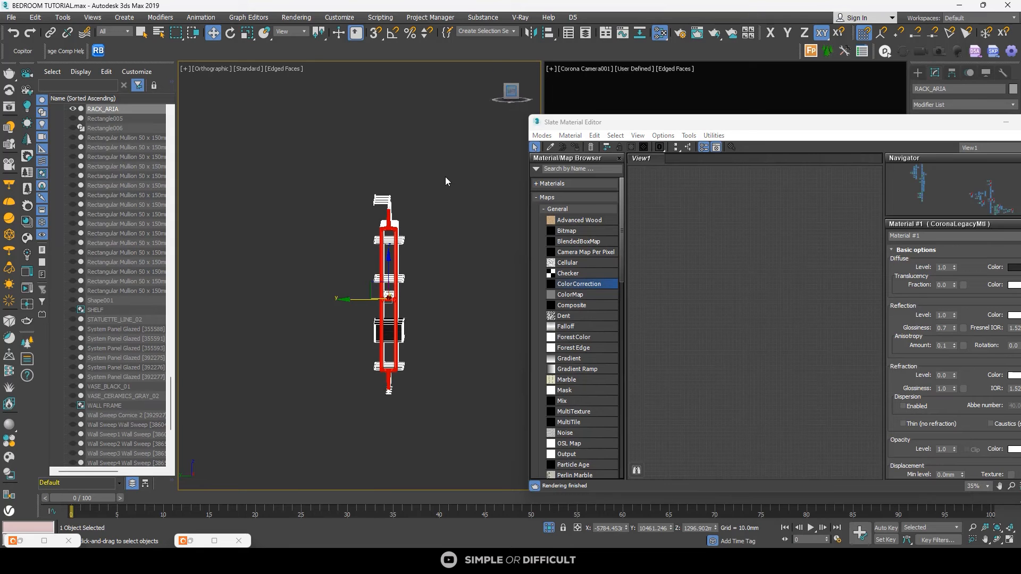
left_click_drag(341, 239, 339, 245)
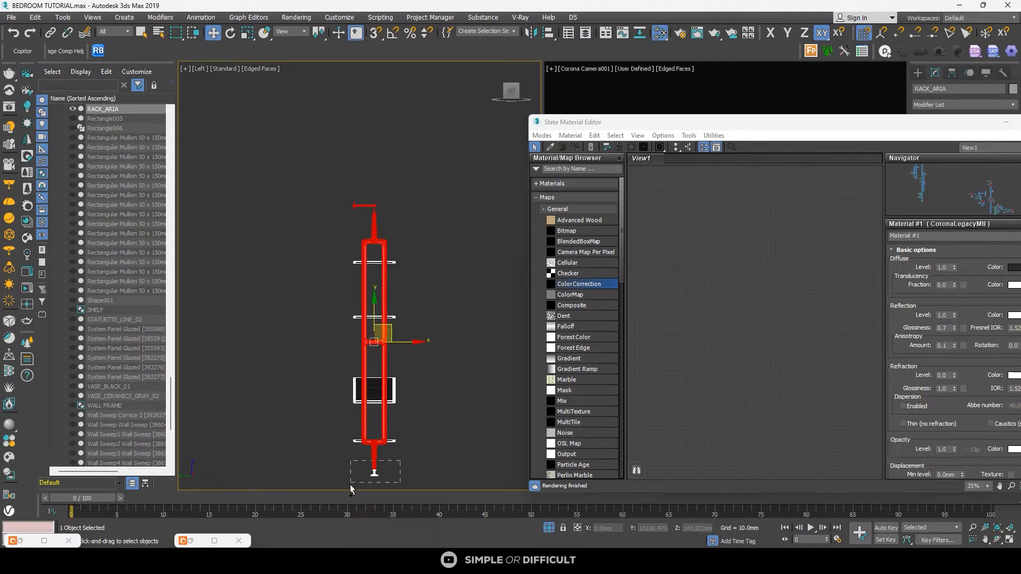
left_click_drag(350, 485, 349, 484, "ctrl")
Step: Assign Material #1 to the selected rack posts and clear the element selection
middle_click_drag(357, 360, 445, 363, "alt")
scroll(714, 309, "down", 6)
scroll(712, 300, "up", 6)
middle_click_drag(691, 293, 820, 304)
scroll(756, 292, "up", 3)
left_click(750, 276)
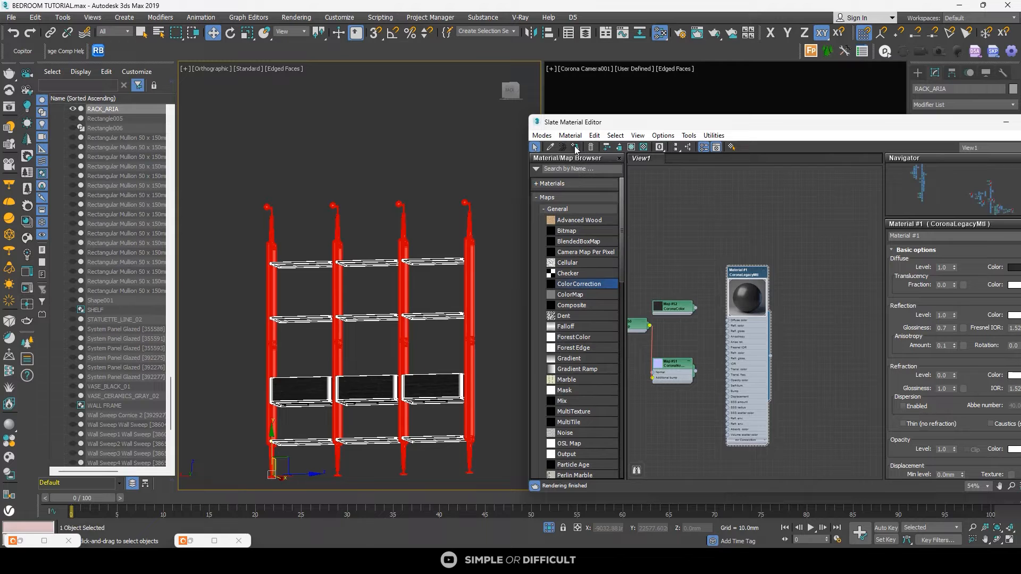
left_click(405, 242)
scroll(405, 241, "up", 5)
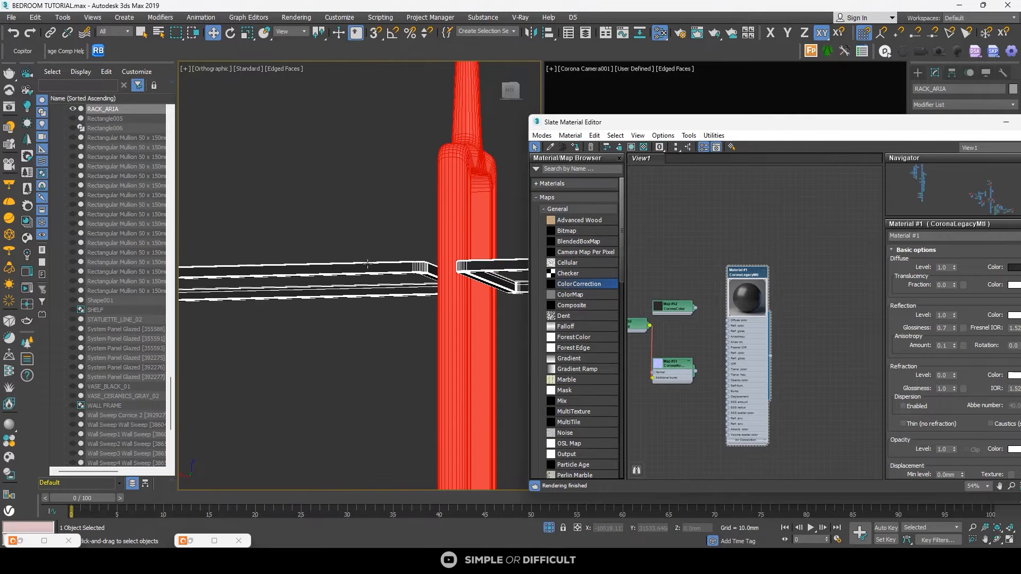
scroll(378, 235, "down", 5)
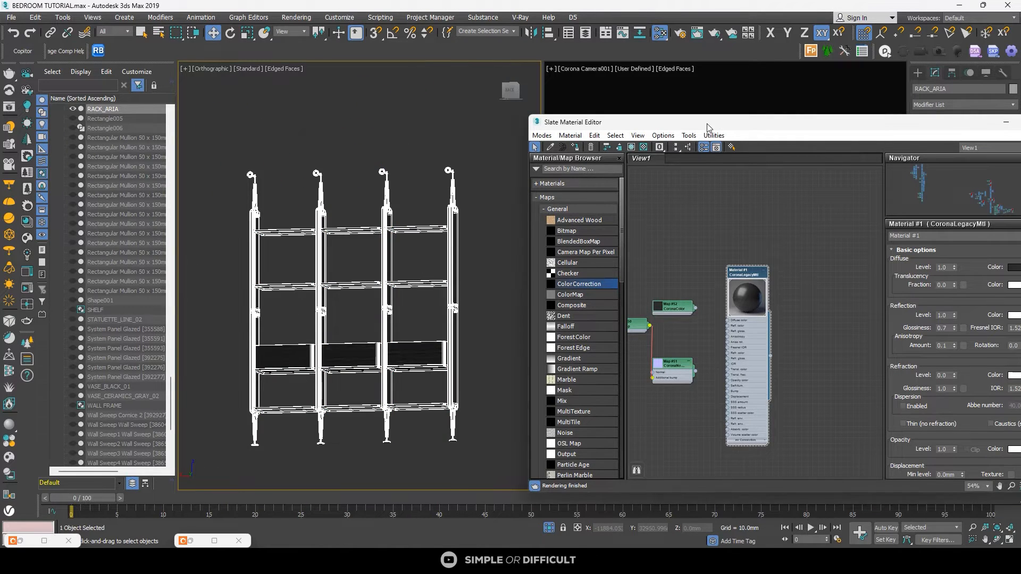
Step: End the isolation to show the whole bedroom, minimize the Slate Material Editor and reopen the Corona frame buffer
left_click_drag(710, 122, 245, 77)
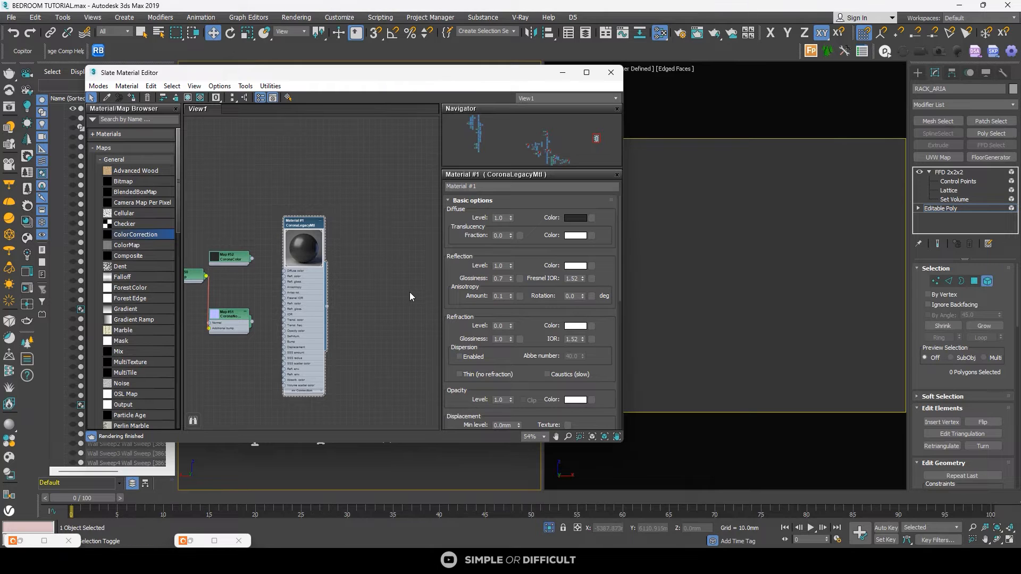
left_click(398, 284)
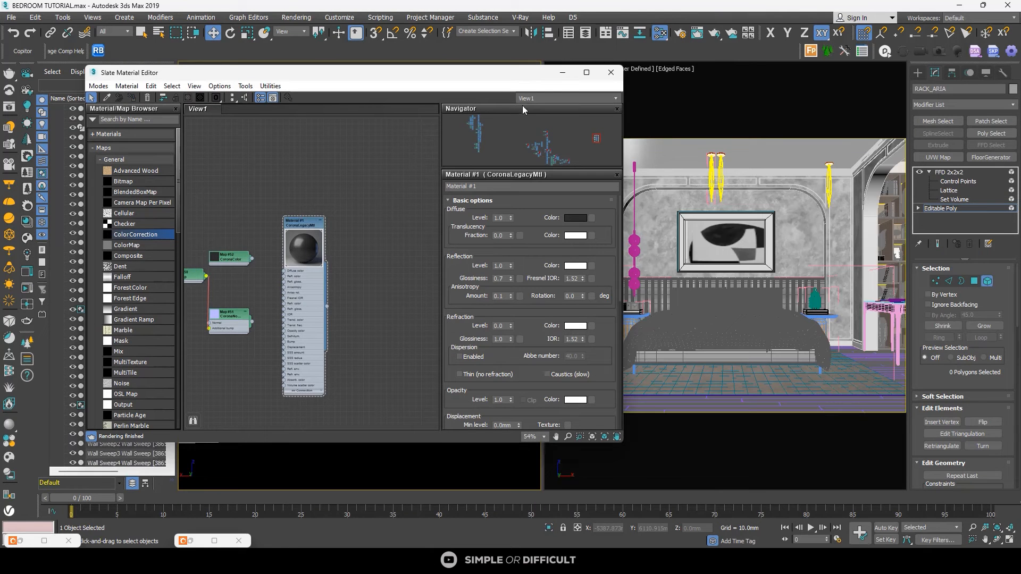
left_click(562, 73)
right_click(392, 88)
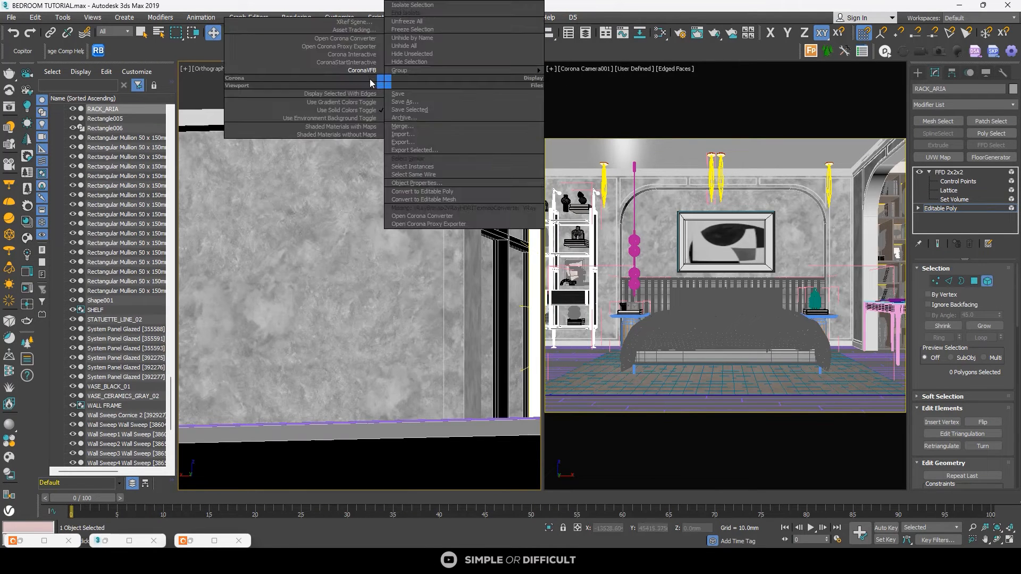
left_click(365, 71)
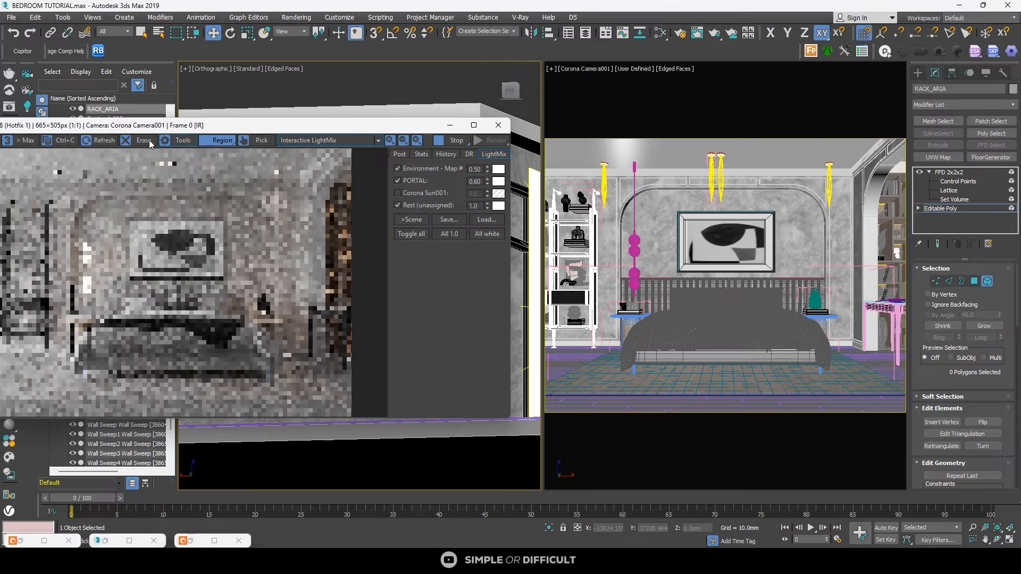
Step: Examine the rack posts, wall moldings and bed area up close in the interactive render
scroll(30, 269, "up", 2)
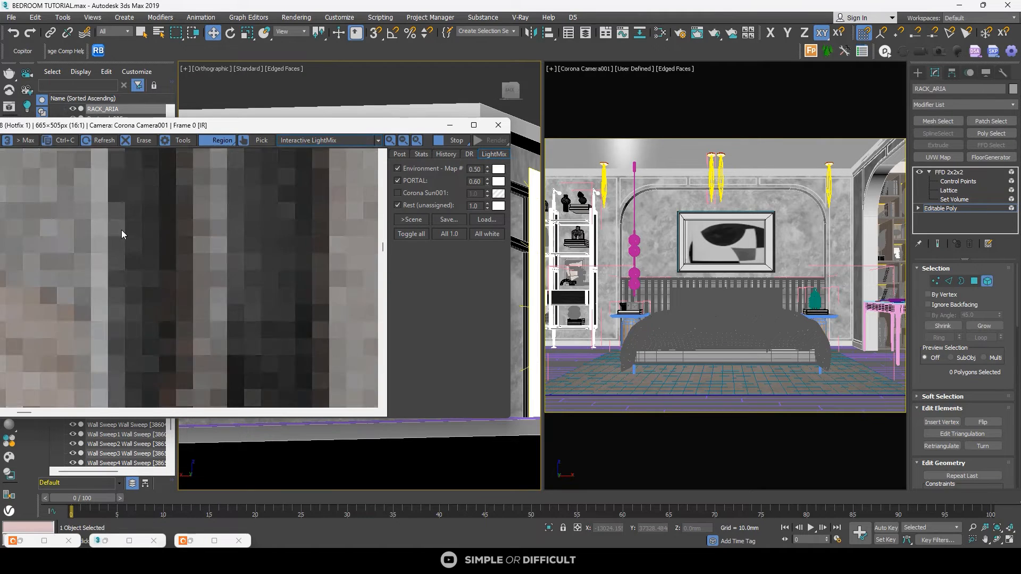
scroll(127, 230, "down", 1)
scroll(62, 247, "up", 1)
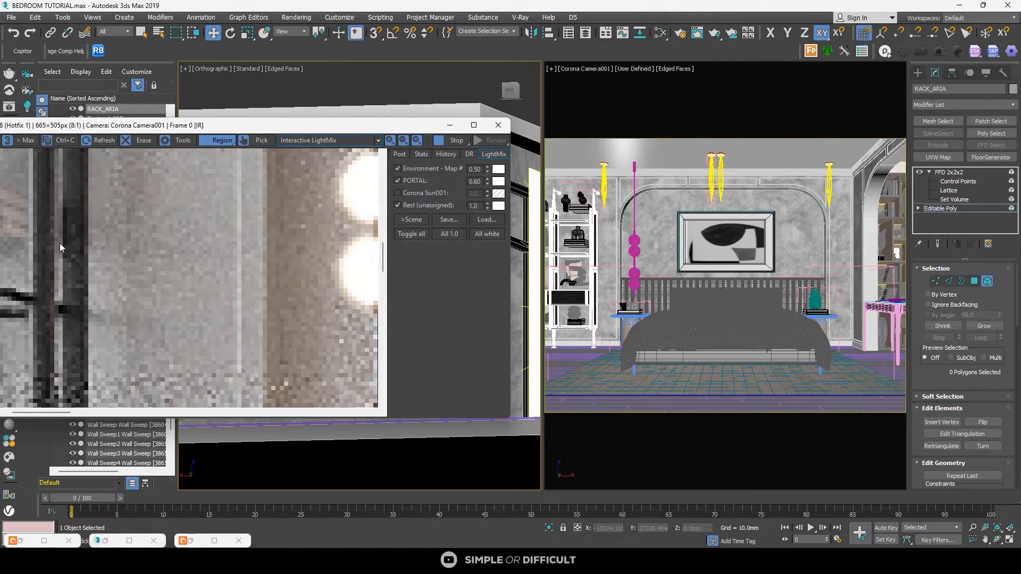
scroll(61, 248, "down", 1)
scroll(61, 247, "down", 1)
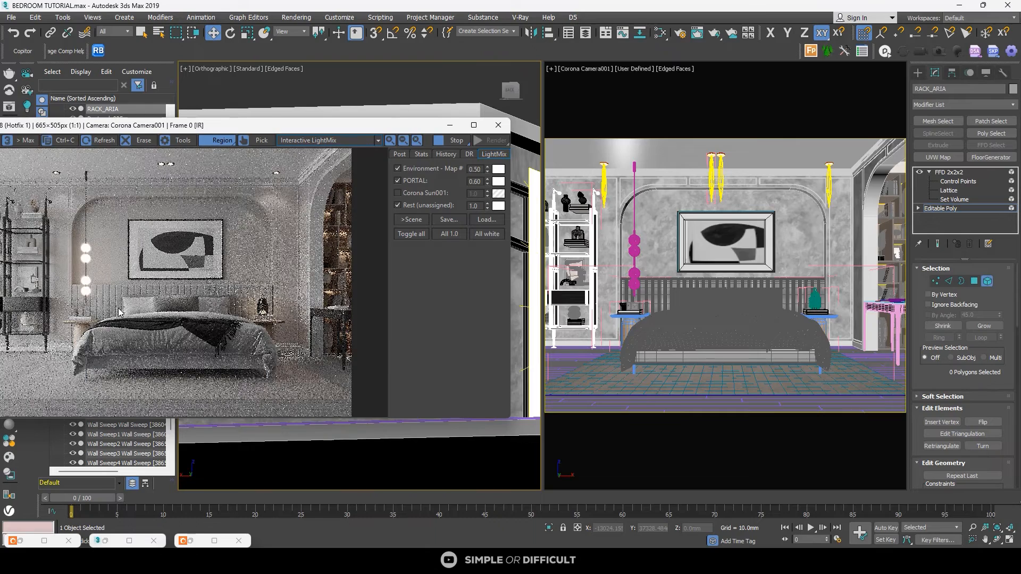
scroll(313, 208, "up", 2)
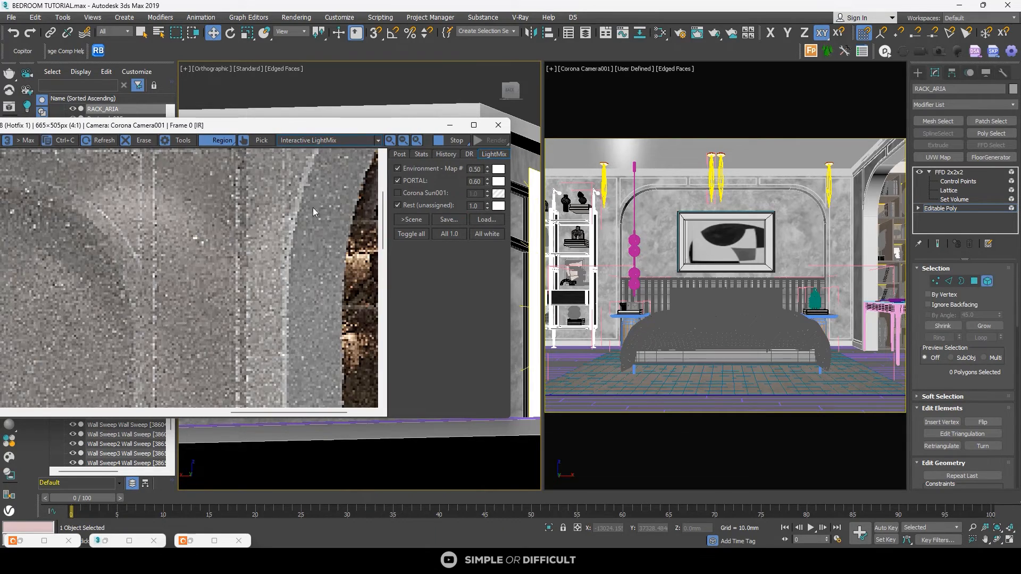
scroll(260, 225, "down", 2)
scroll(282, 216, "up", 2)
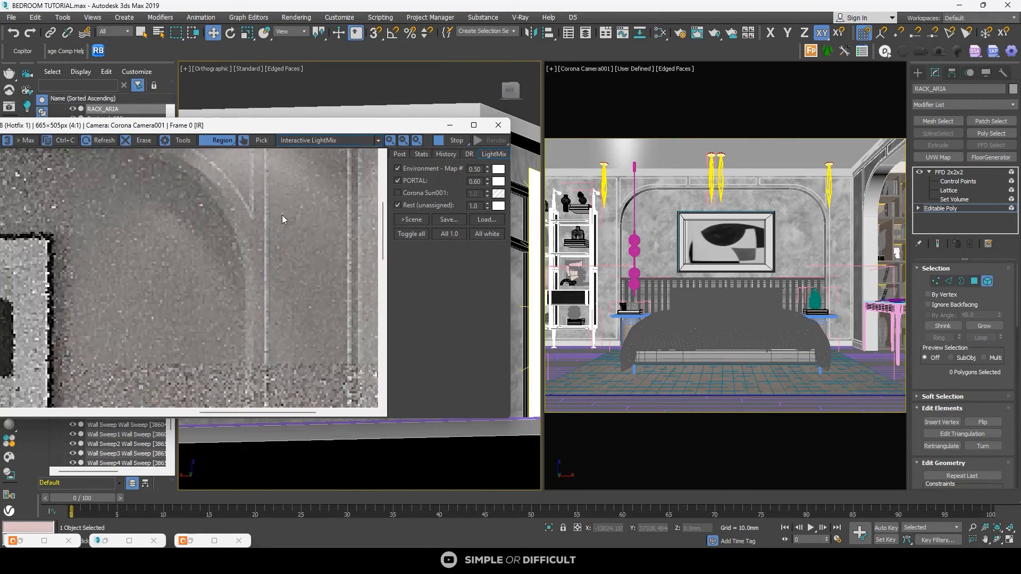
scroll(282, 218, "down", 2)
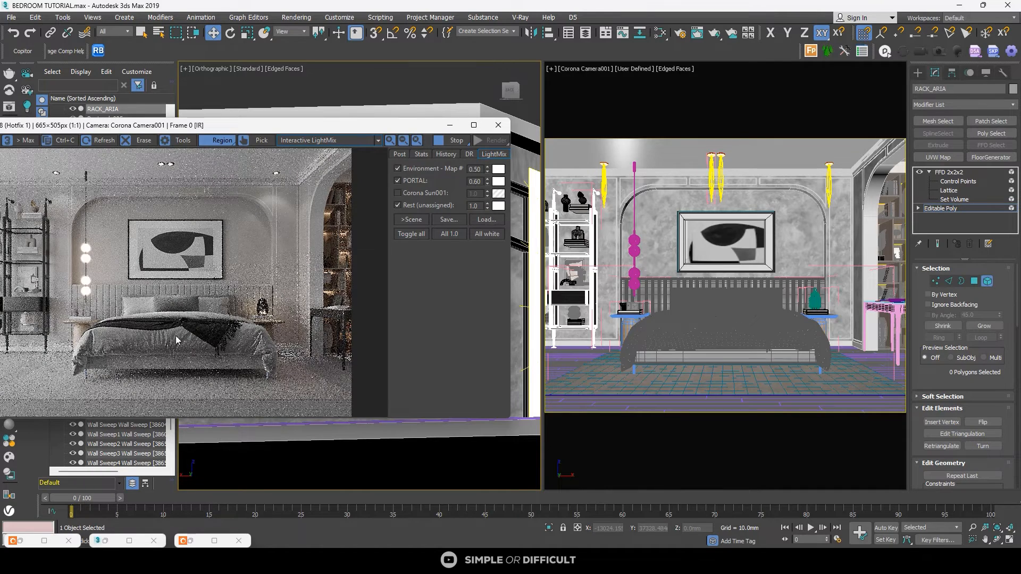
scroll(116, 295, "up", 2)
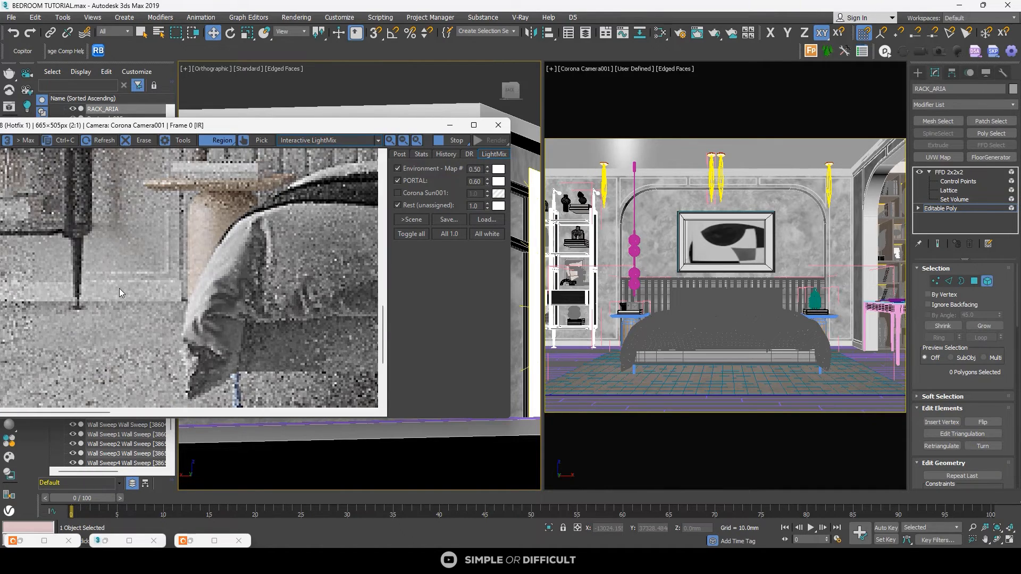
Step: Stop the interactive render, open the frame buffer's post-processing settings and lower Simple Exposure to -0.064
scroll(118, 293, "down", 2)
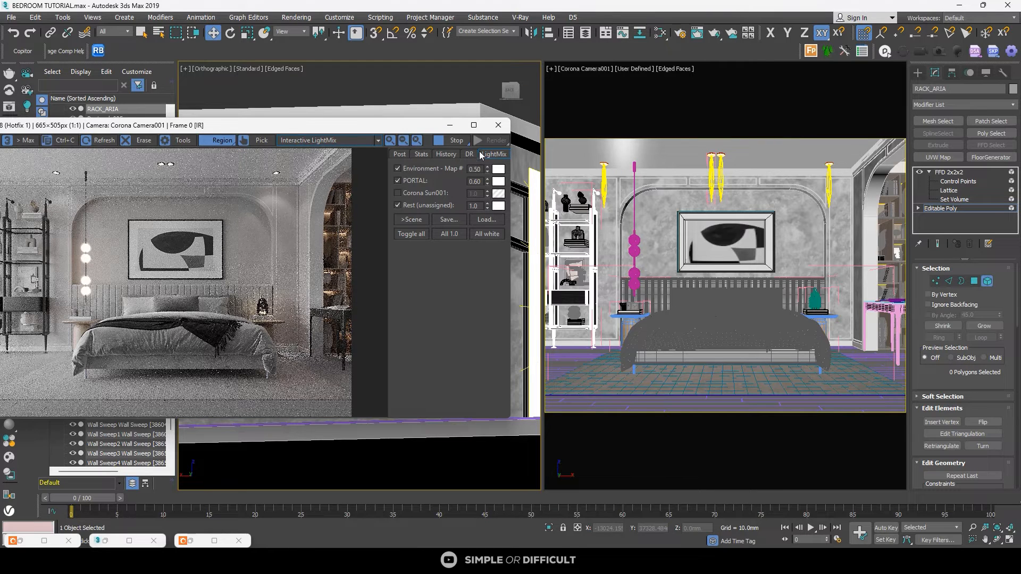
left_click(438, 138)
left_click_drag(455, 124, 660, 75)
left_click(602, 105)
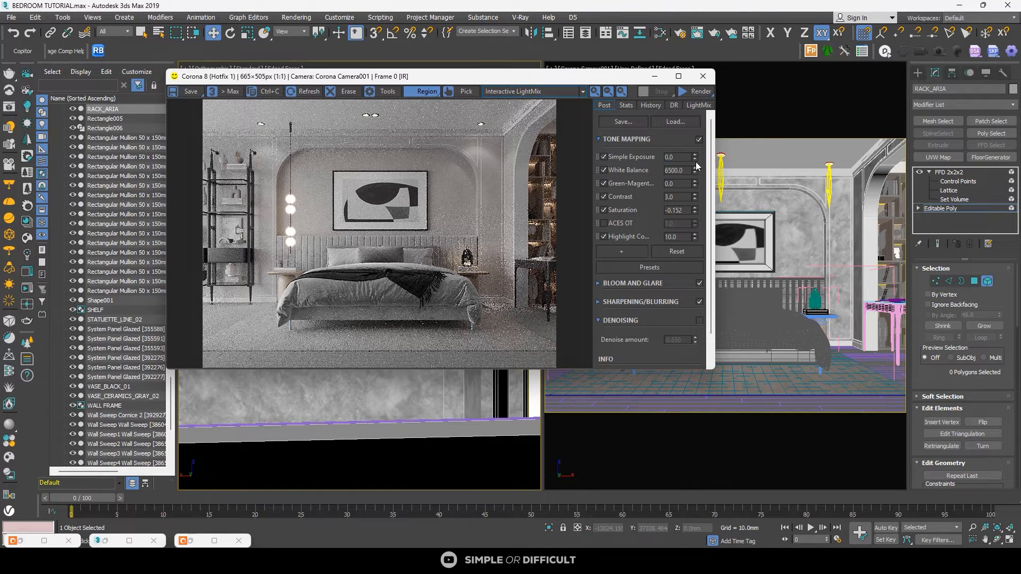
left_click_drag(694, 158, 695, 160)
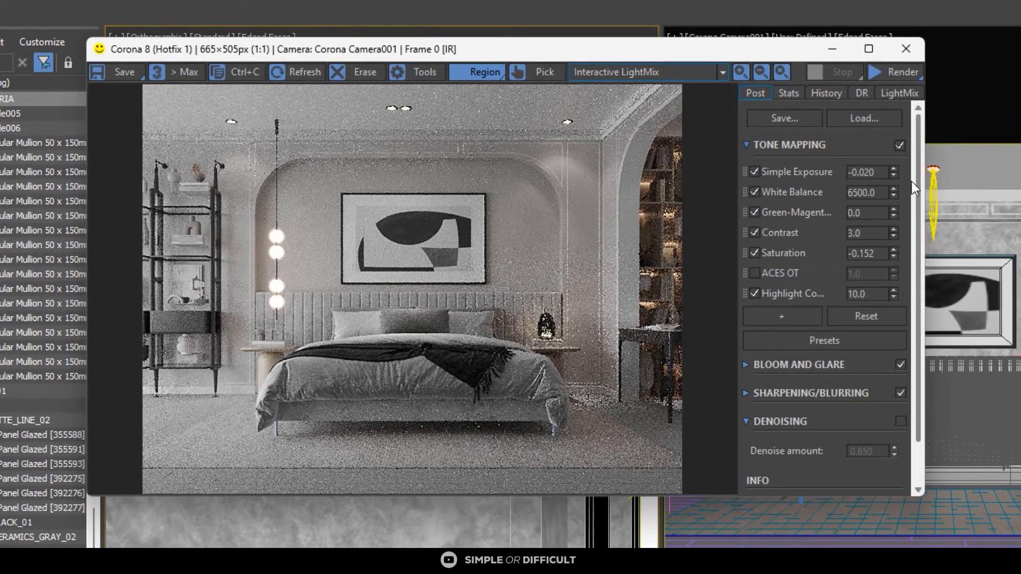
left_click_drag(894, 171, 893, 174)
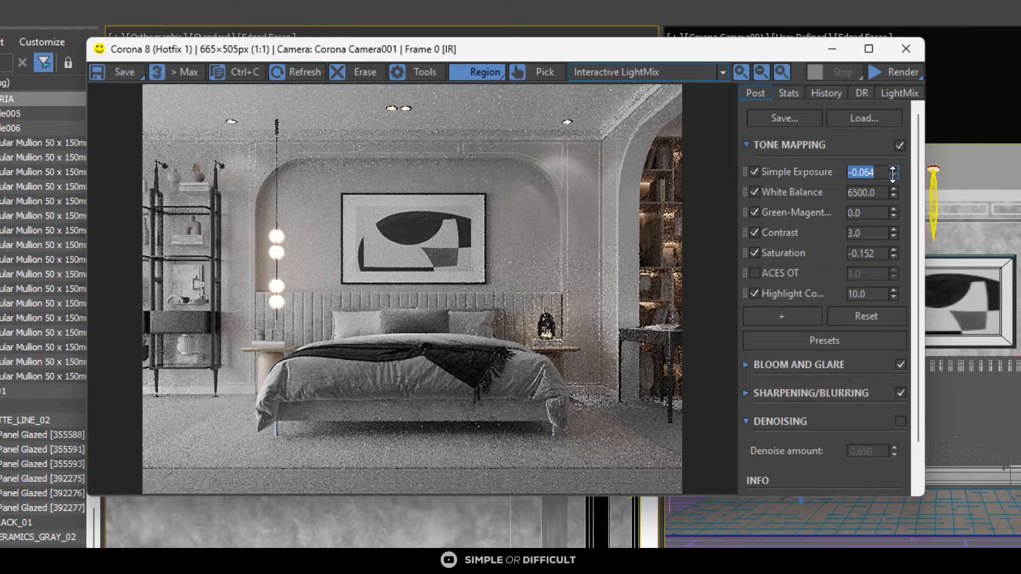
Step: Adjust the render's tone mapping Saturation, trying 0 and settling on -0.044
left_click(880, 255)
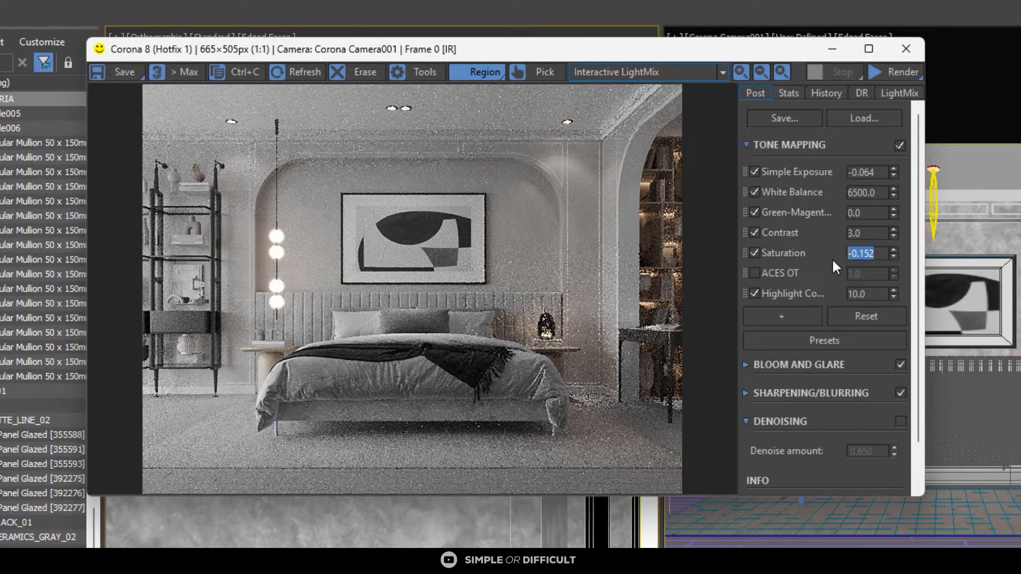
type("0")
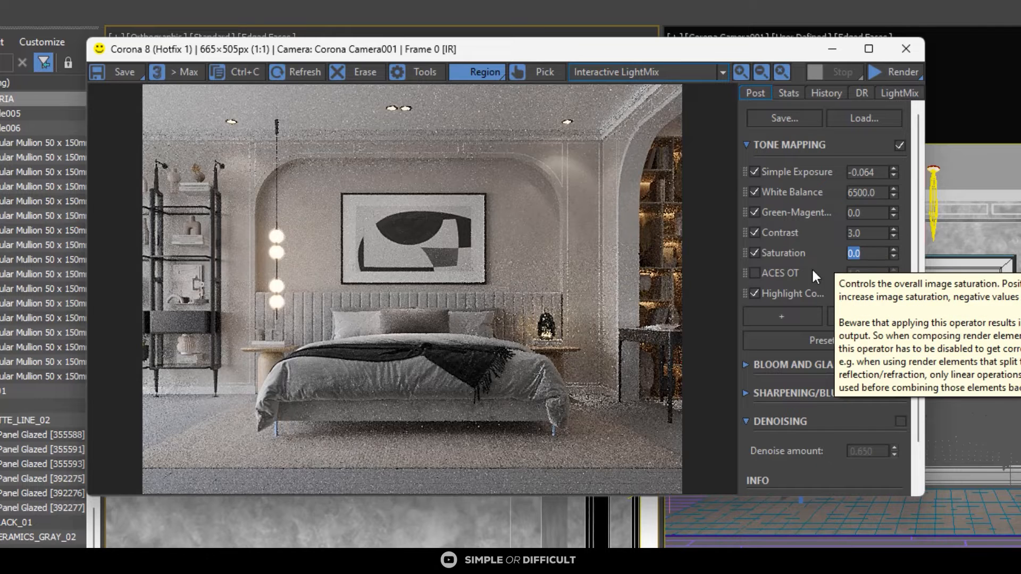
left_click(894, 258)
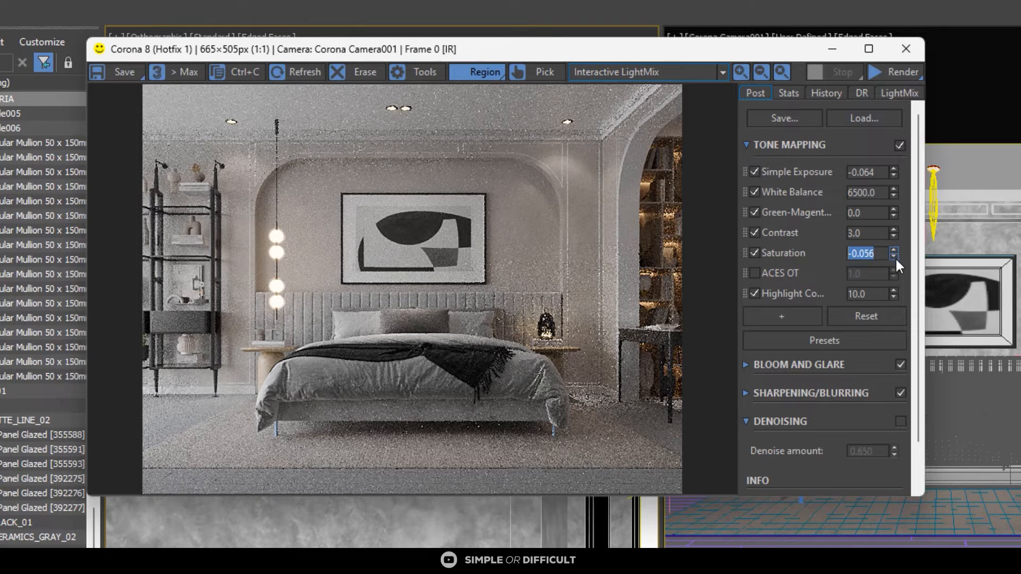
left_click(894, 249)
Step: Set the render's tone mapping Contrast to 4
left_click(882, 232)
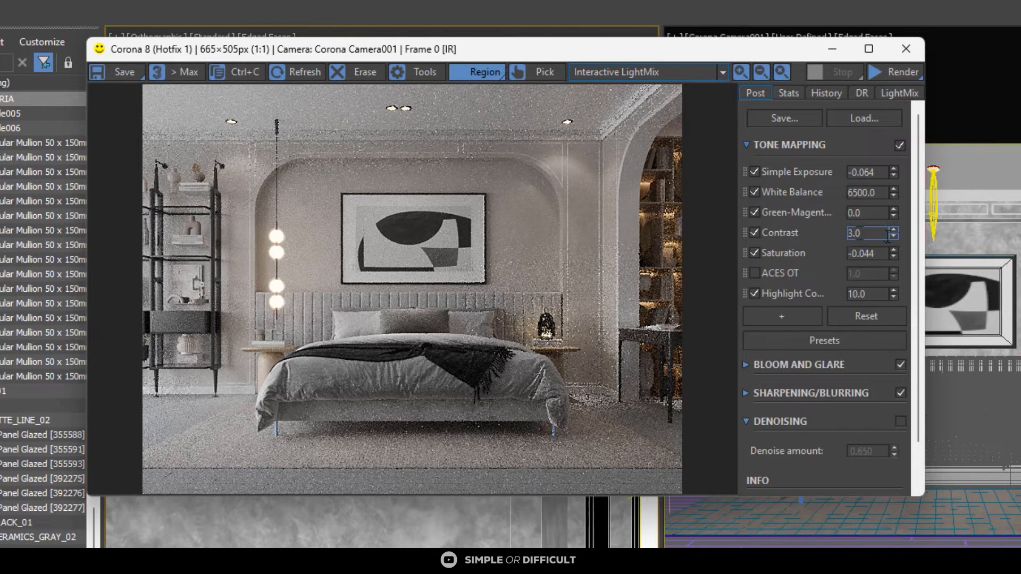
left_click_drag(873, 233, 793, 226)
type("4")
key("Return")
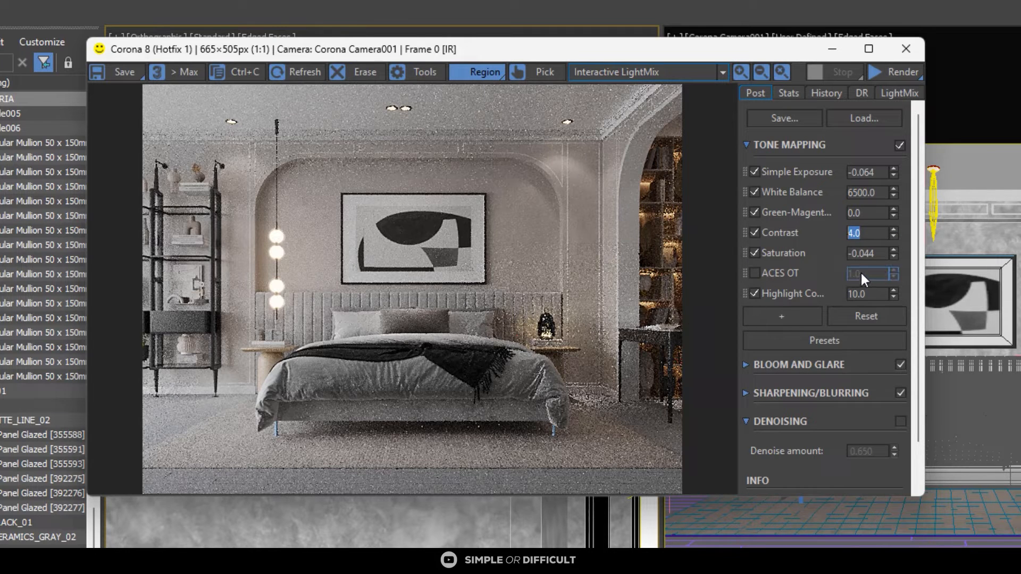
Step: Examine the rack and pendant lights up close in the render, exiting the rack's element editing and restarting the interactive render
left_click(871, 295)
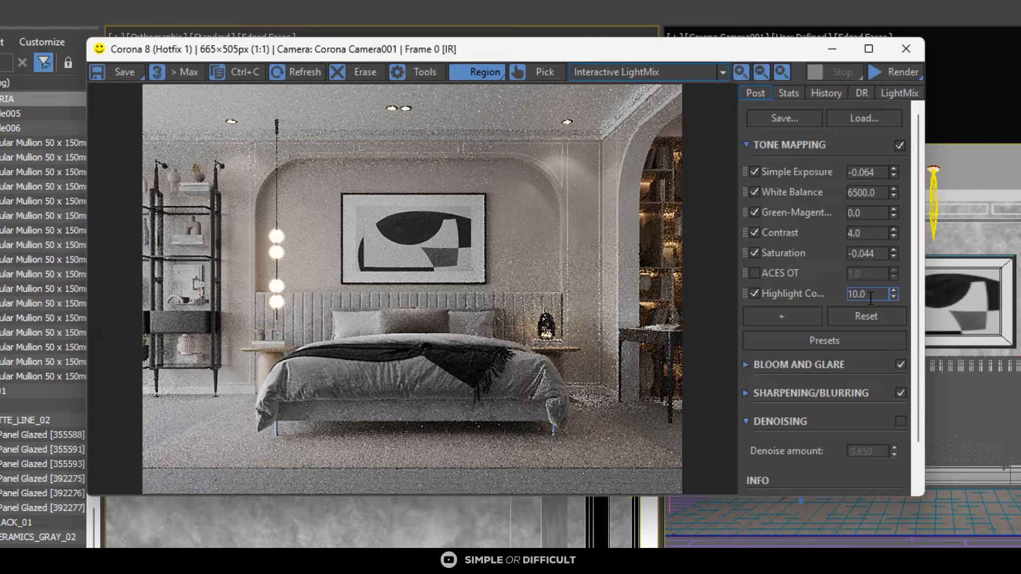
scroll(195, 436, "up", 1)
scroll(179, 432, "down", 1)
scroll(534, 424, "up", 1)
scroll(528, 412, "down", 1)
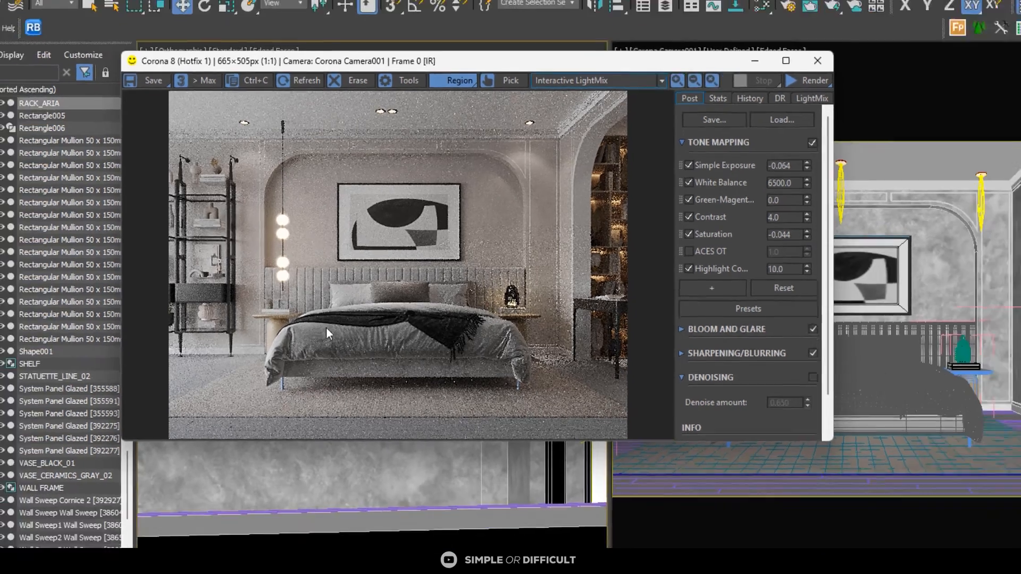
scroll(203, 239, "up", 2)
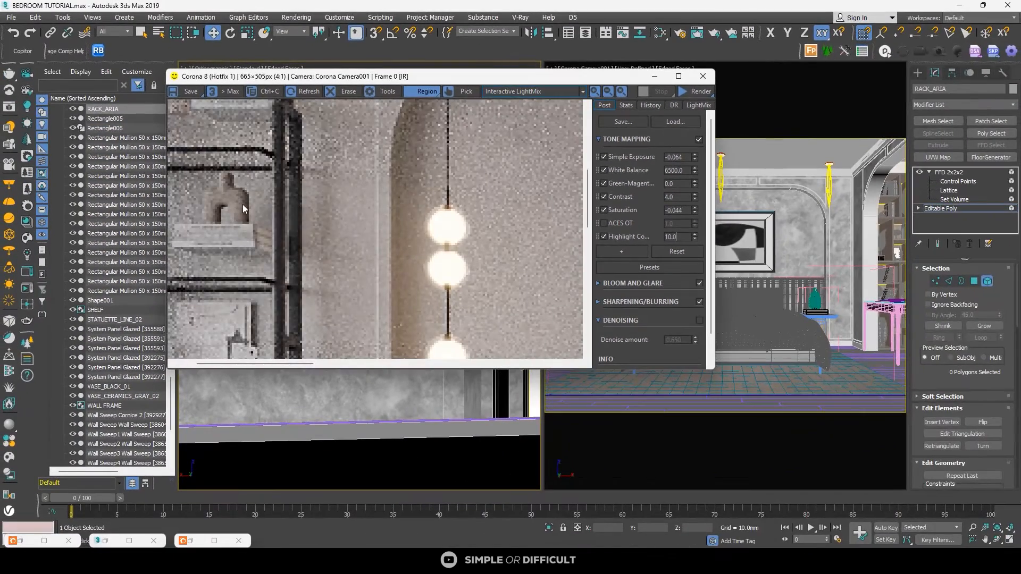
scroll(243, 205, "up", 1)
scroll(423, 205, "down", 3)
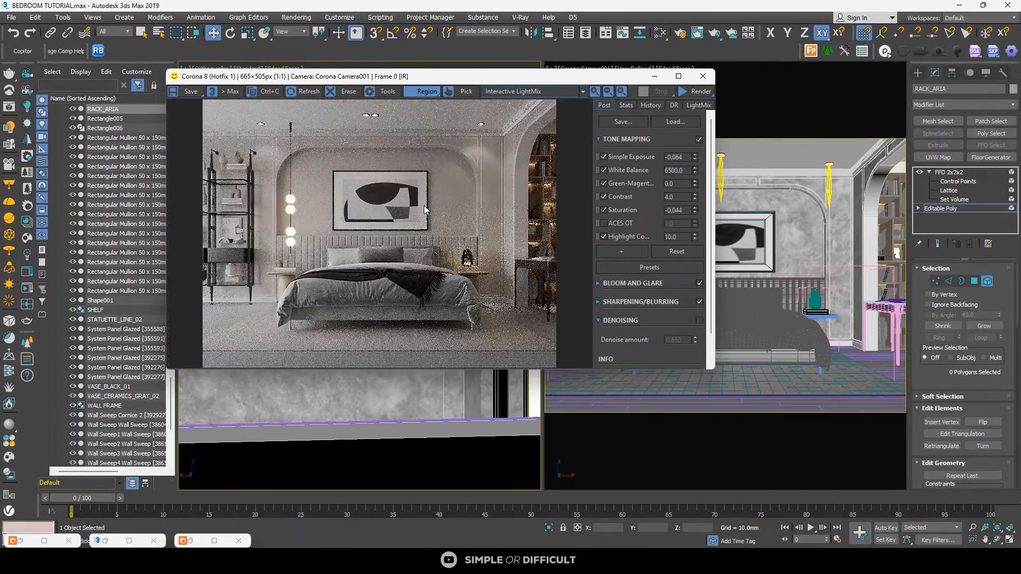
left_click(918, 73)
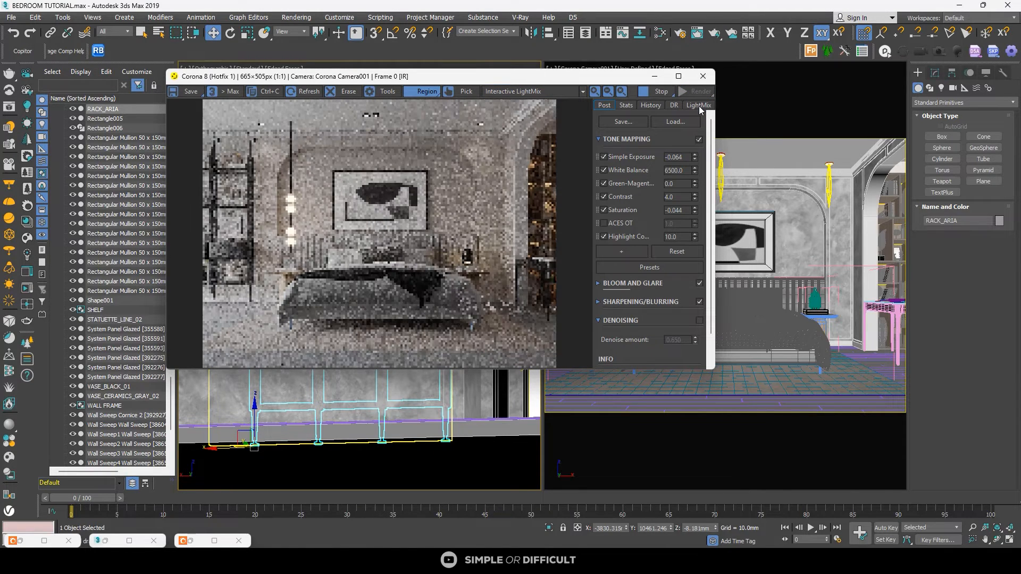
scroll(242, 201, "up", 3)
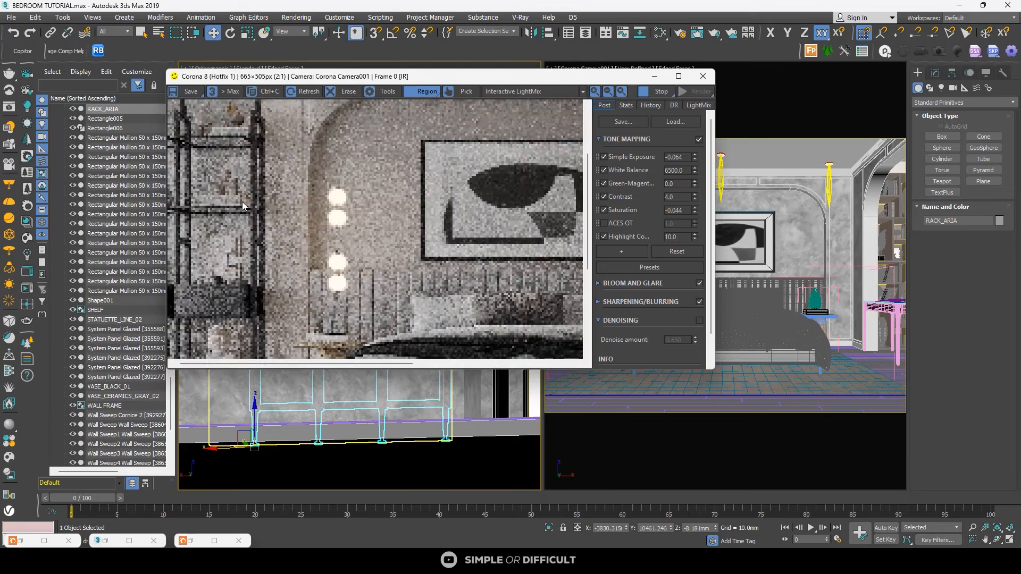
scroll(265, 195, "down", 3)
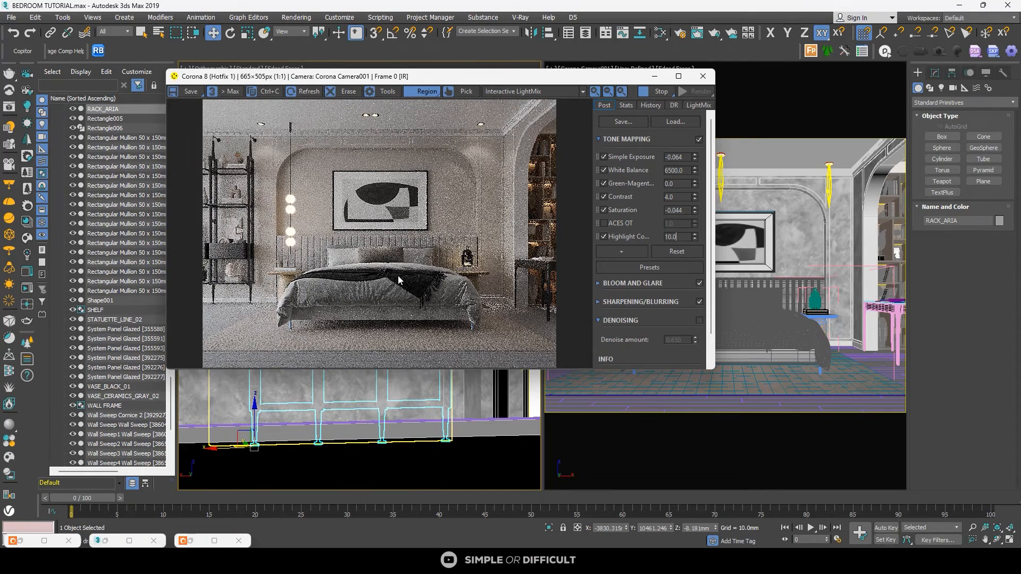
Step: Expand the render's sharpening and blurring settings and reduce the sharpen amount, trying 3 and settling on 1
left_click(598, 302)
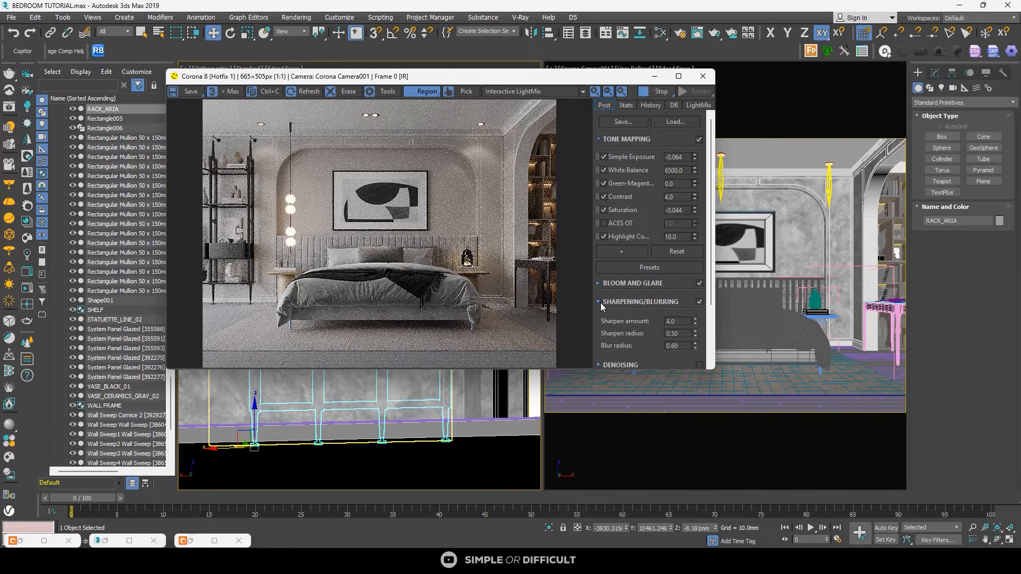
left_click_drag(679, 322, 650, 320)
type("3")
key("Return")
left_click(685, 347)
left_click_drag(685, 321, 591, 341)
type("1")
key("Return")
Step: Minimize the Corona frame buffer and select the wood-plank floor object in the orthographic view
left_click(654, 76)
left_click(583, 398)
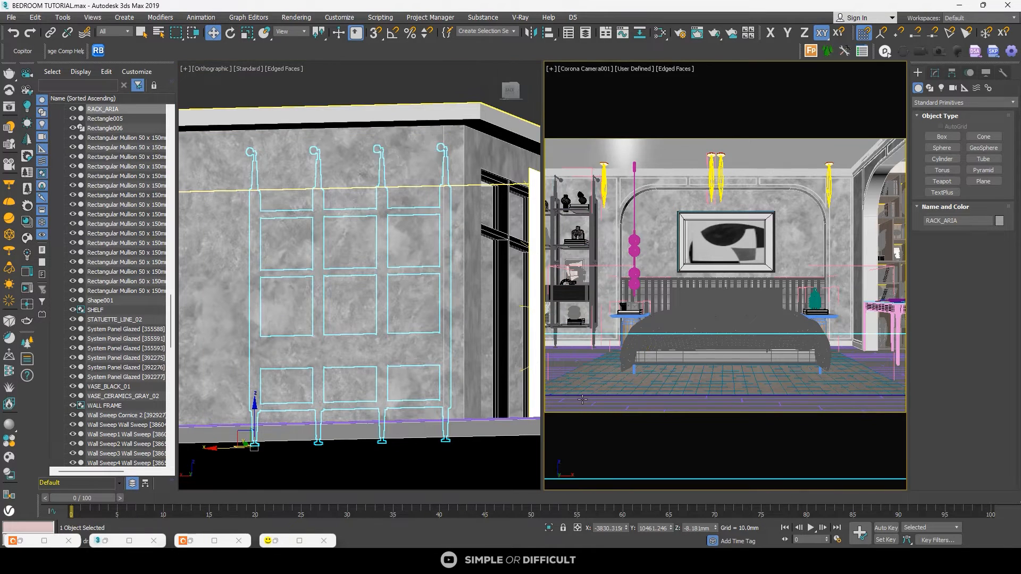
scroll(289, 238, "down", 8)
scroll(335, 282, "up", 5)
middle_click_drag(341, 290, 340, 351, "alt")
left_click(407, 348)
scroll(444, 208, "up", 7)
scroll(444, 207, "up", 2)
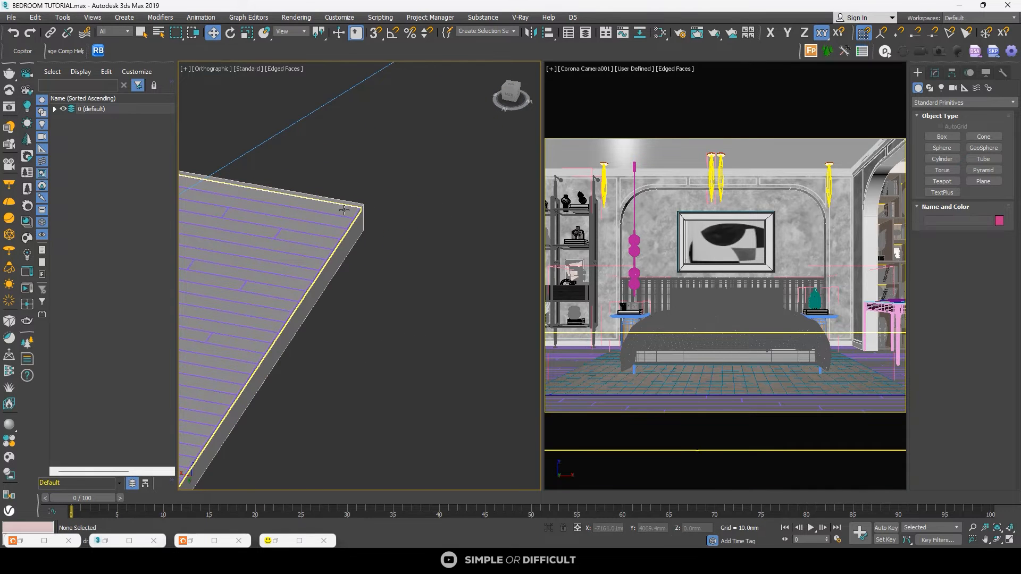
left_click(345, 208)
scroll(390, 192, "down", 9)
middle_click_drag(414, 214, 386, 236, "alt")
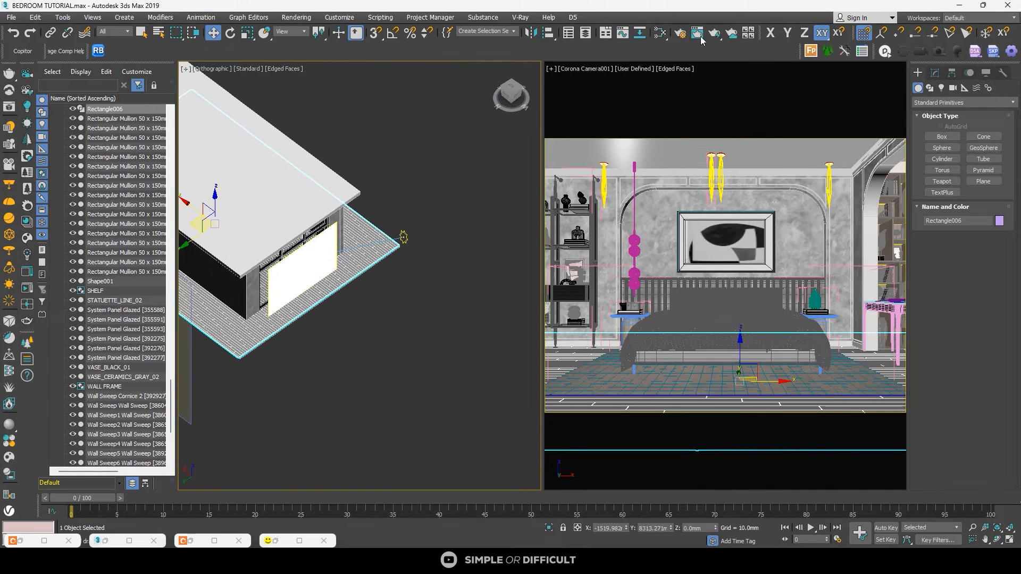
Step: Open the Slate Material Editor, search for "multi" and add a MultiTexture map in an empty area, showing its parameters
left_click(661, 35)
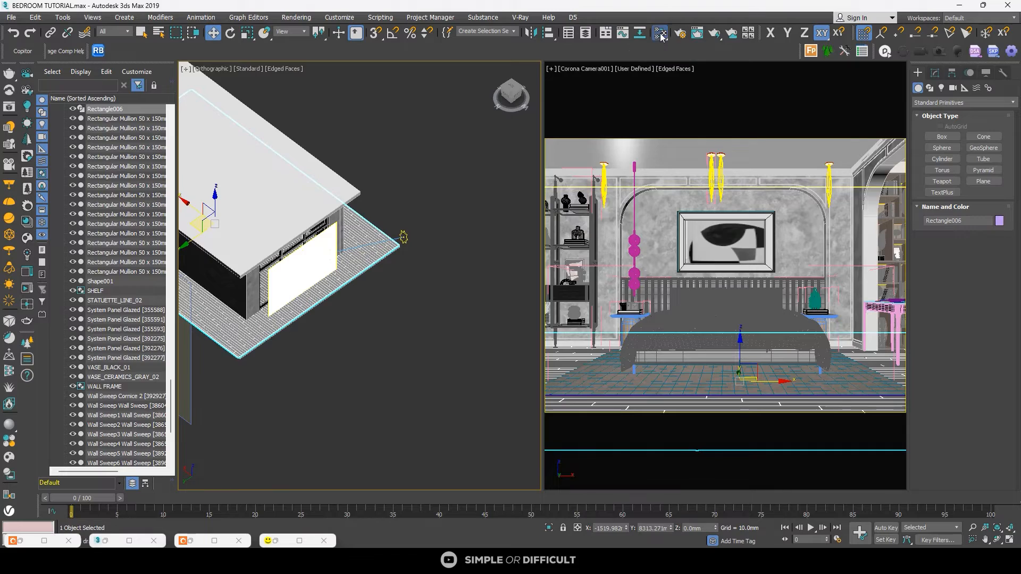
middle_click_drag(383, 160, 334, 174)
scroll(315, 182, "up", 3)
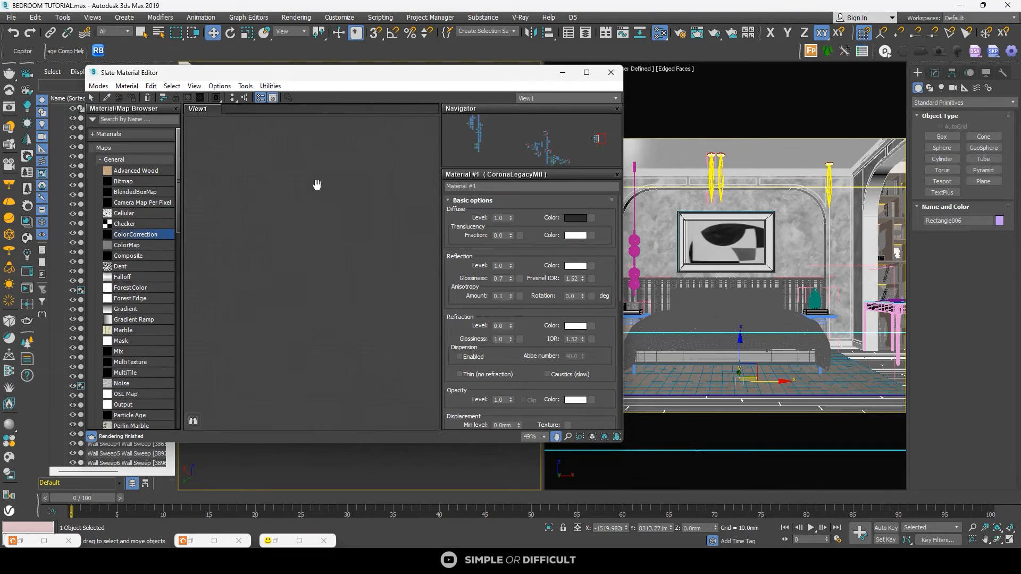
left_click(132, 118)
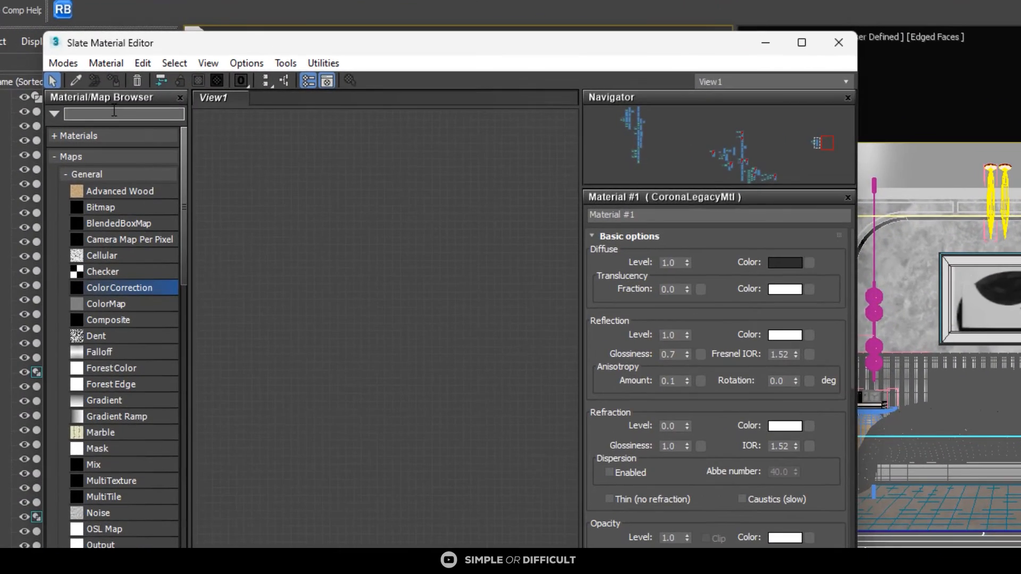
type("multi")
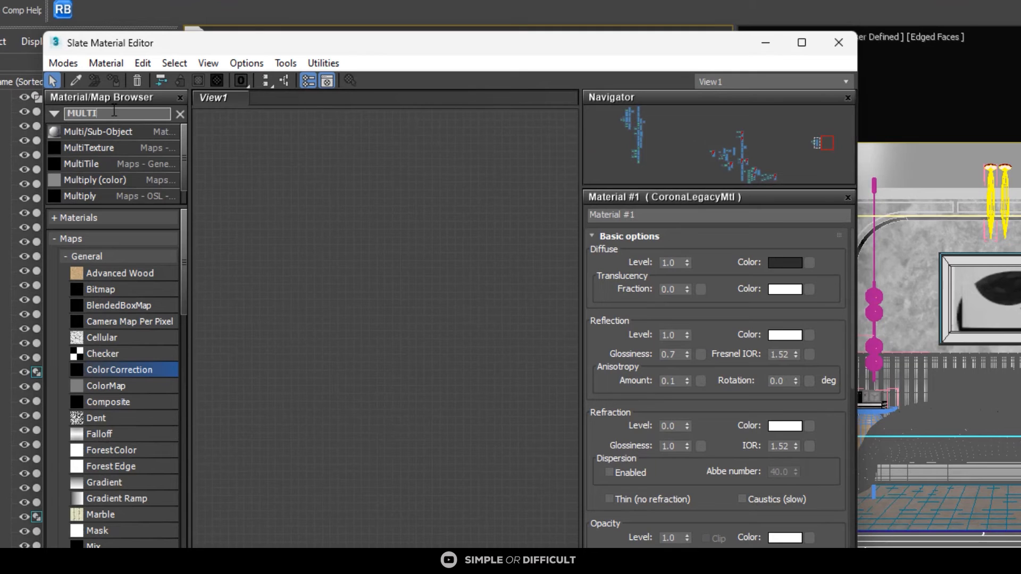
left_click(130, 147)
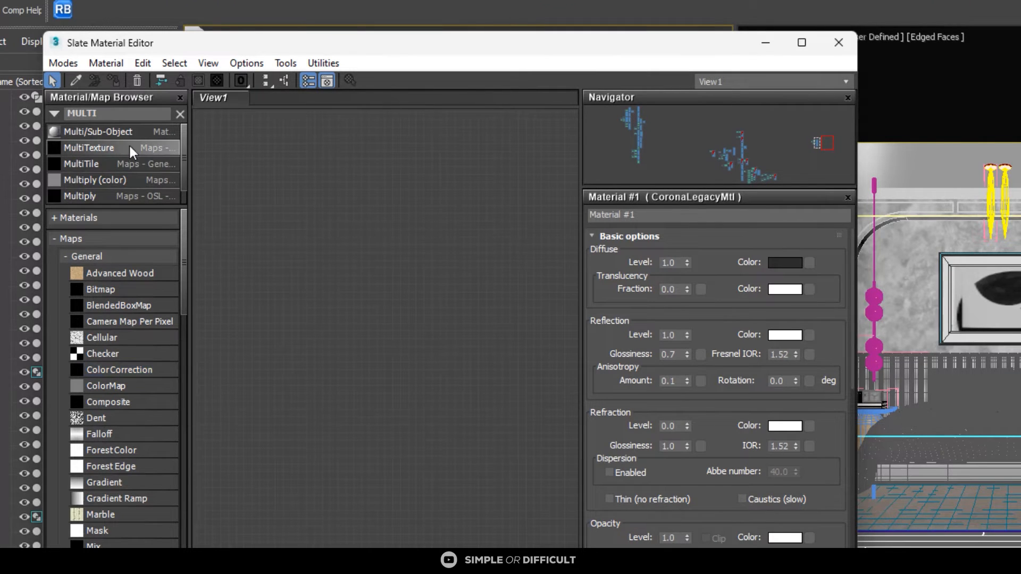
left_click_drag(425, 245, 427, 243)
double_click(416, 237)
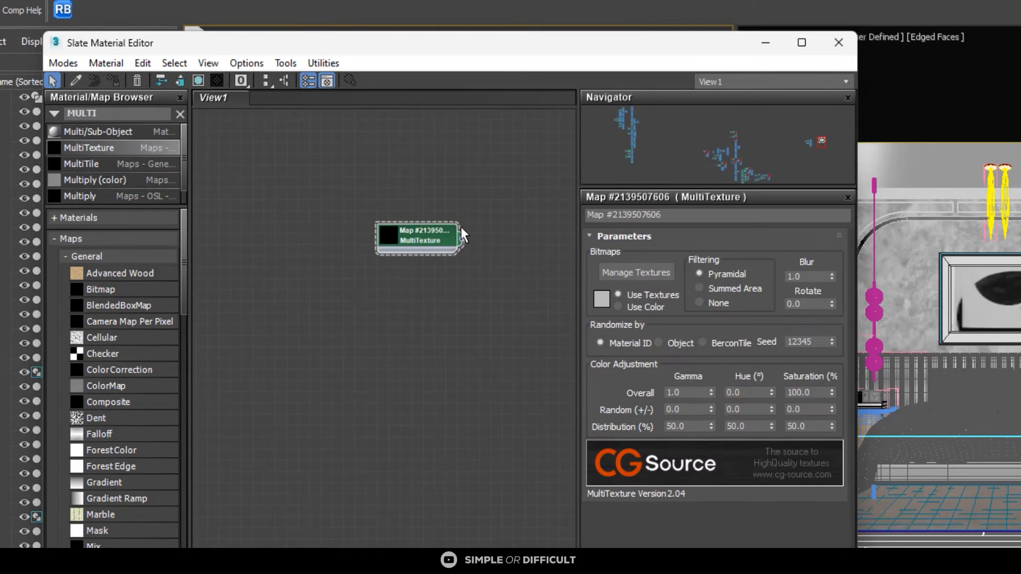
Step: Reposition the MultiTexture node and open its texture manager's file selection for adding bitmaps
scroll(458, 228, "up", 3)
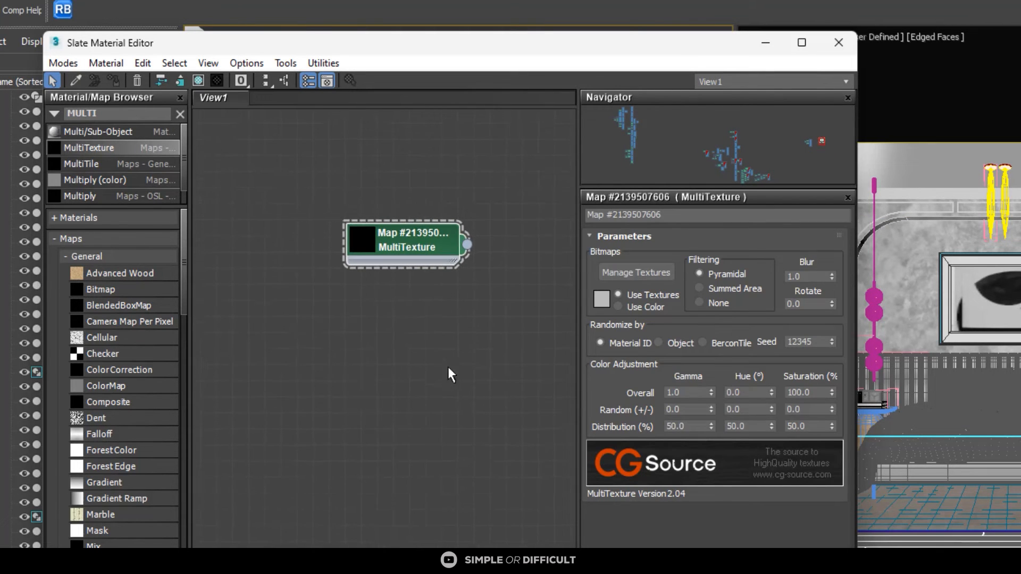
scroll(391, 327, "up", 1)
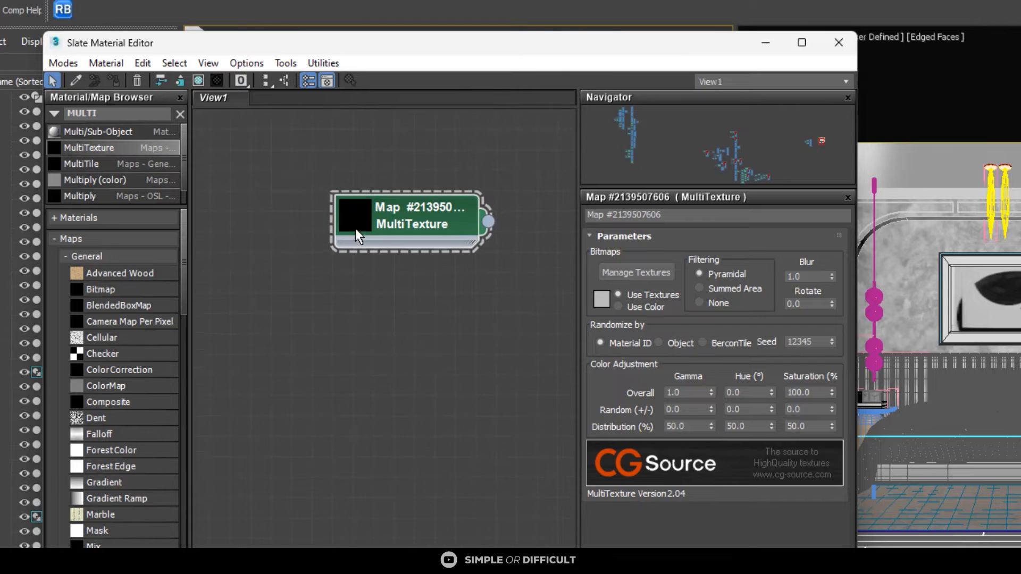
scroll(364, 214, "down", 2)
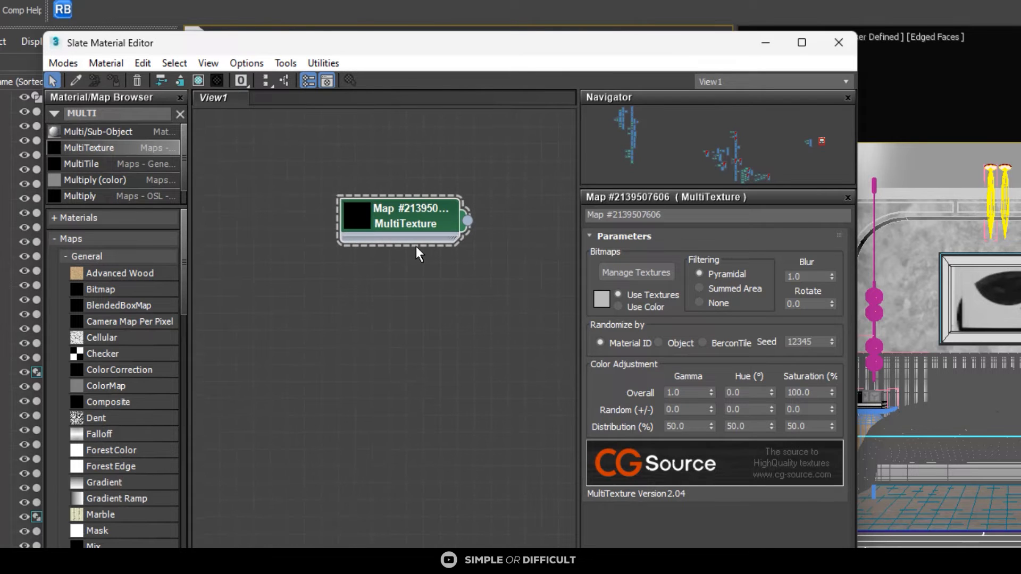
left_click_drag(391, 215, 398, 268)
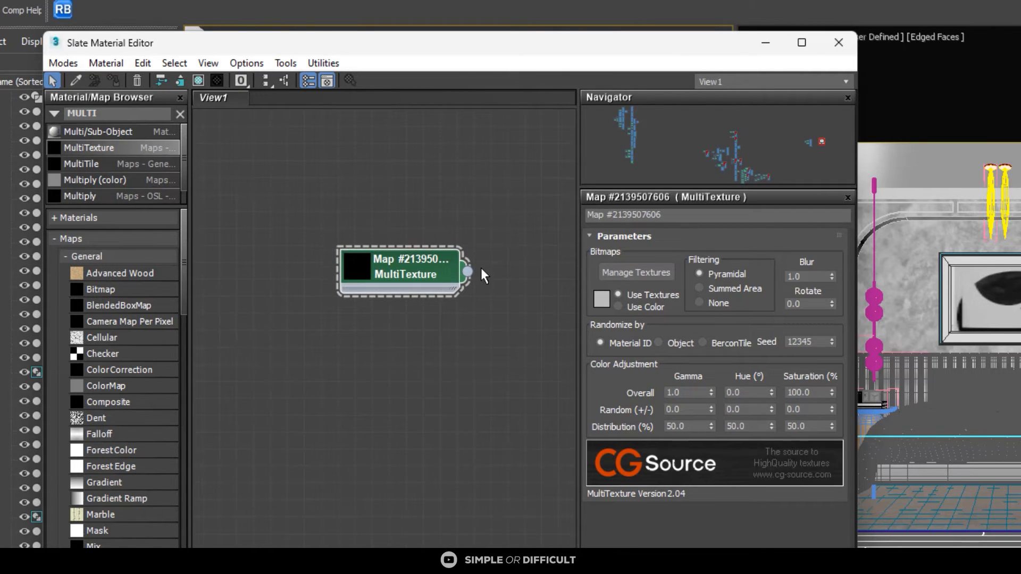
left_click(400, 259)
left_click(628, 273)
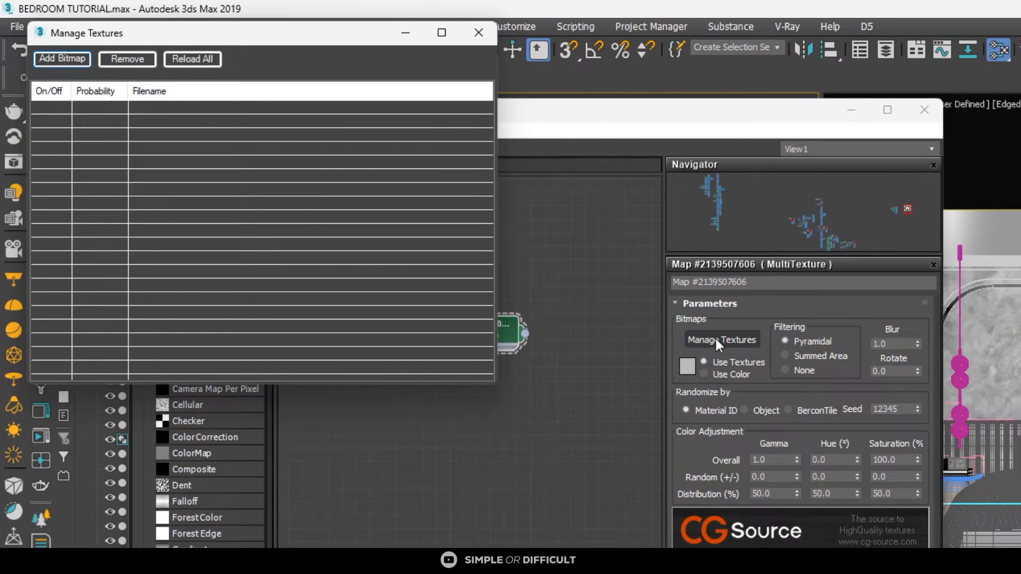
left_click(68, 53)
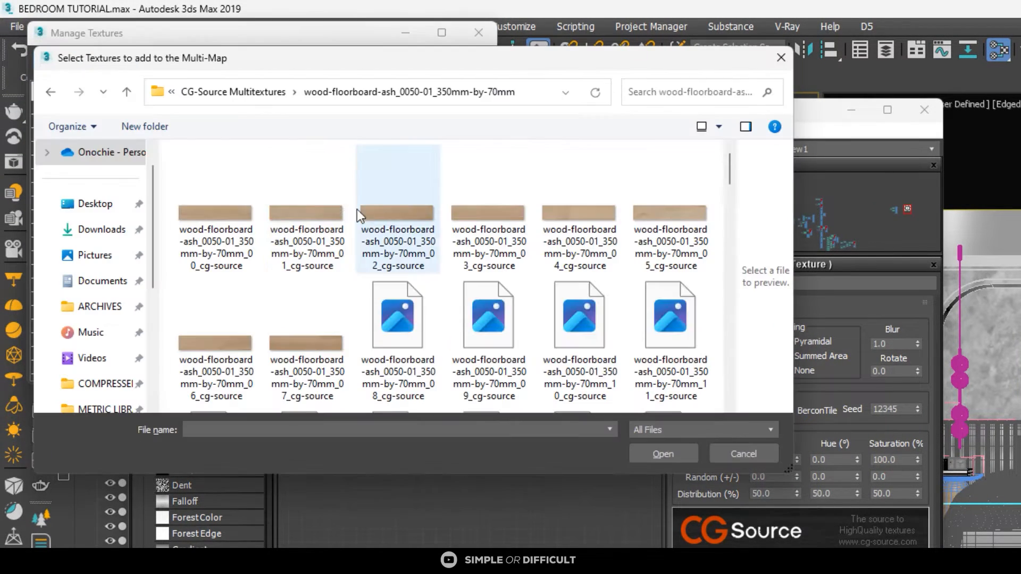
Step: Select the wood-floorboard-ash_0050-01_350mm-by-70mm texture files numbered 00 through 23
left_click(242, 215)
scroll(588, 304, "down", 4)
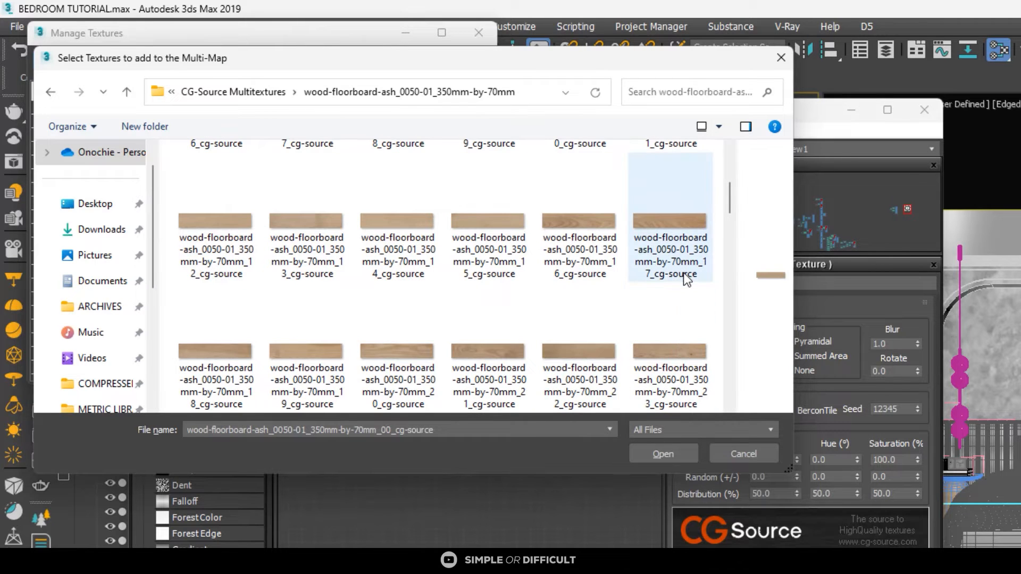
left_click(682, 272)
scroll(654, 271, "up", 4)
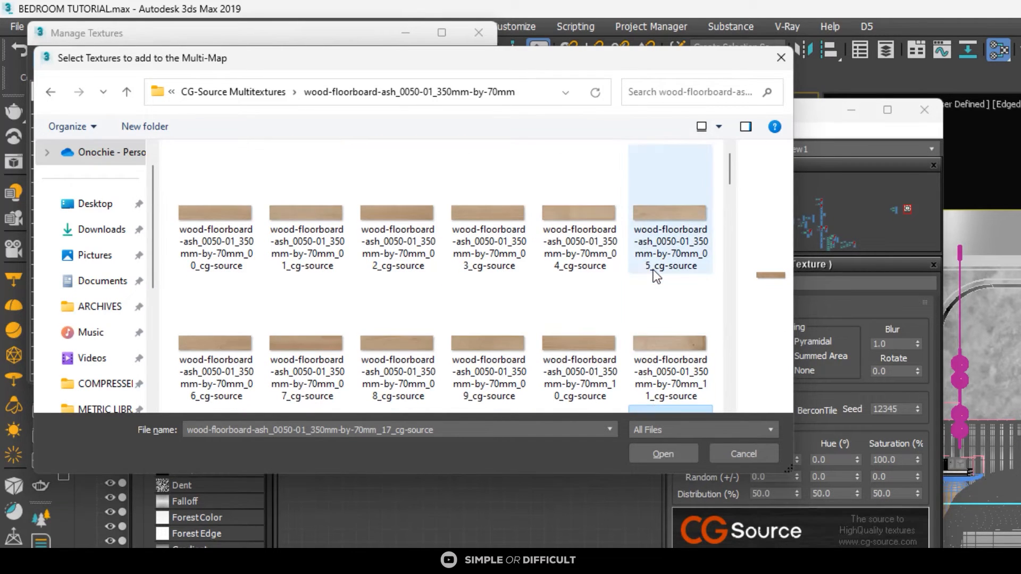
left_click(223, 217)
scroll(303, 229, "down", 8)
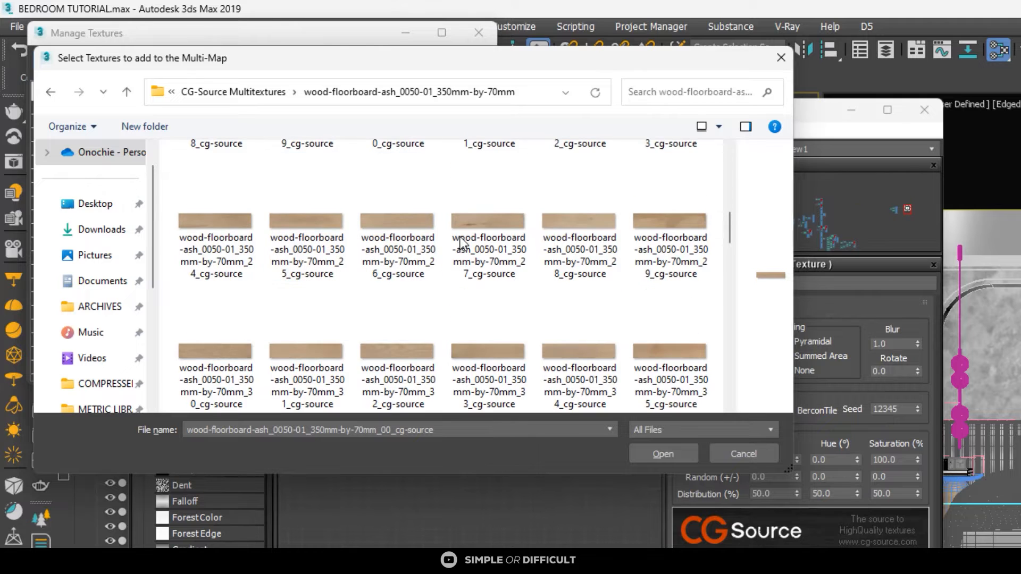
scroll(628, 239, "up", 1)
left_click(663, 193, "shift")
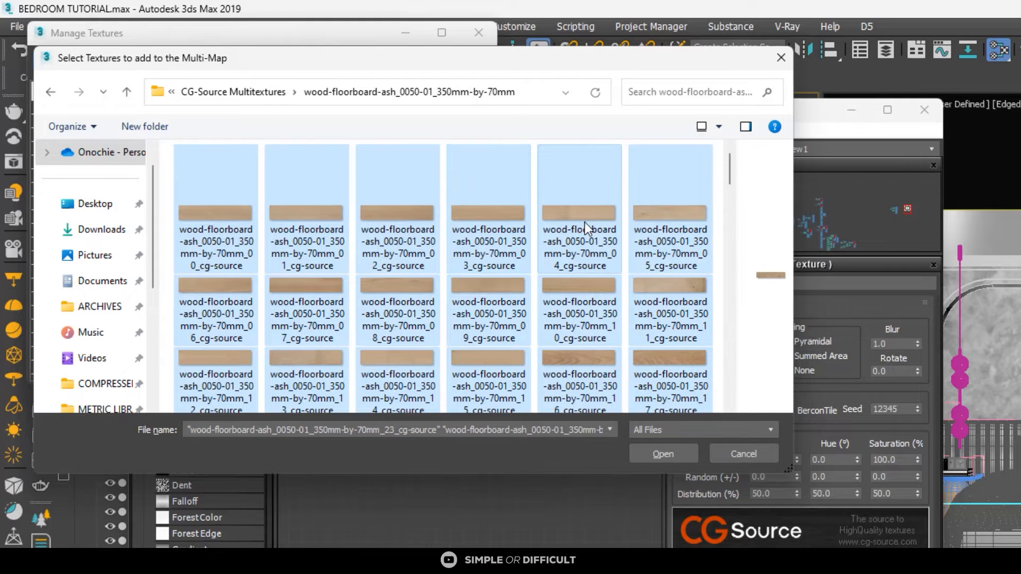
Step: Try extending the selection to texture 29, return it to 00–23, and load those bitmaps into the MultiTexture, closing its texture manager
scroll(602, 218, "down", 15)
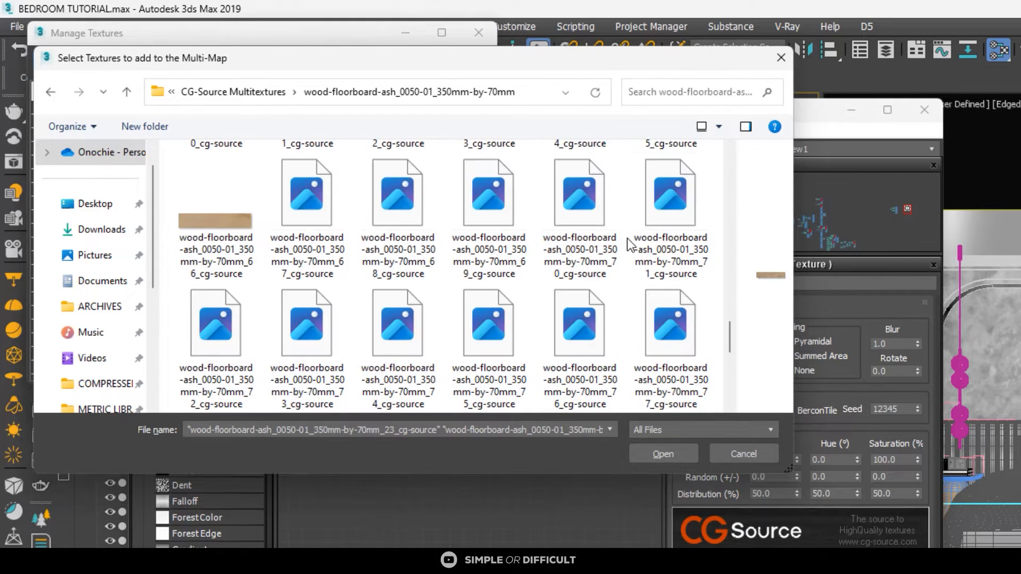
scroll(628, 238, "up", 15)
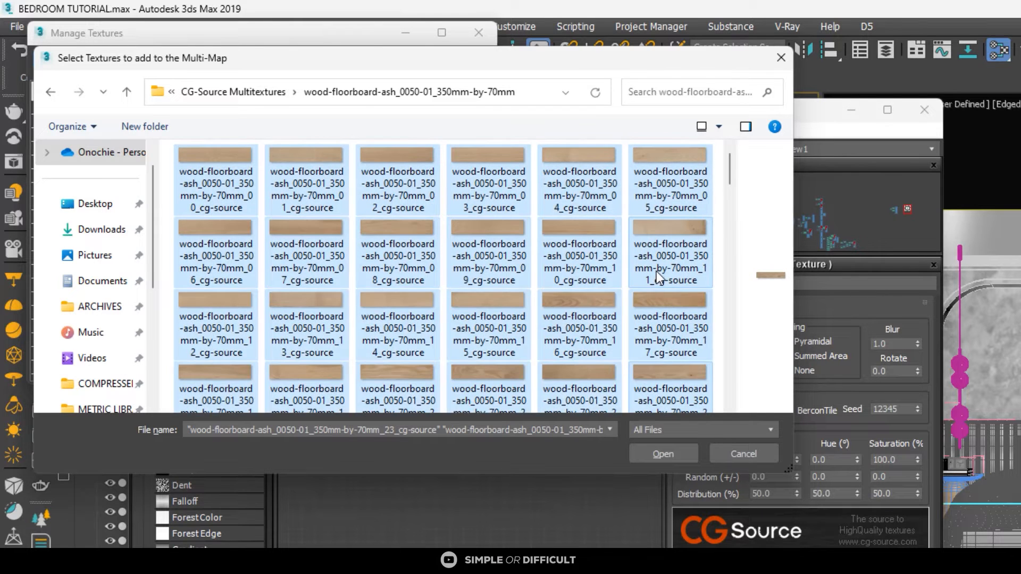
scroll(656, 272, "down", 4)
left_click(672, 254, "shift")
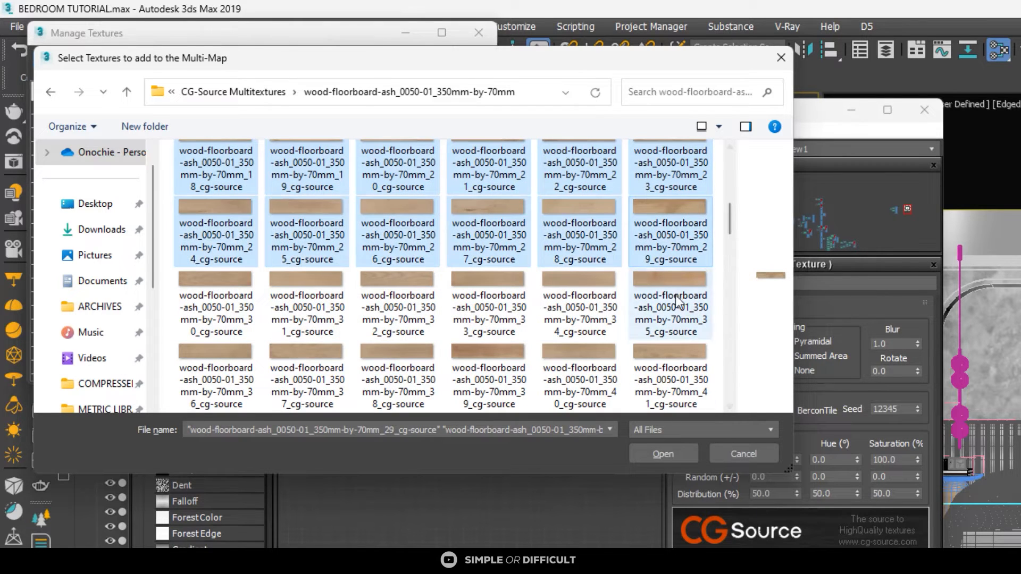
left_click(672, 174, "shift")
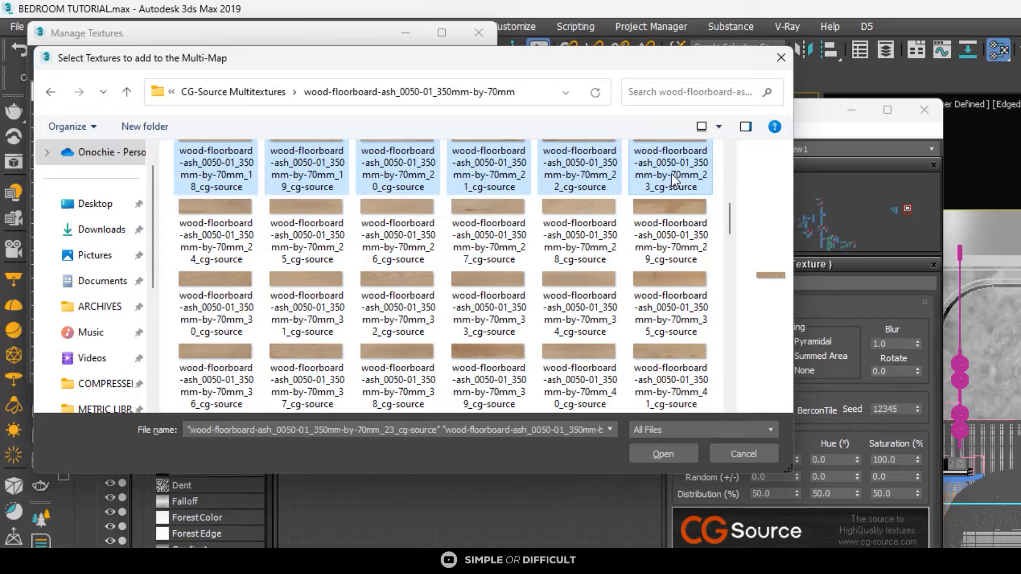
scroll(672, 174, "up", 4)
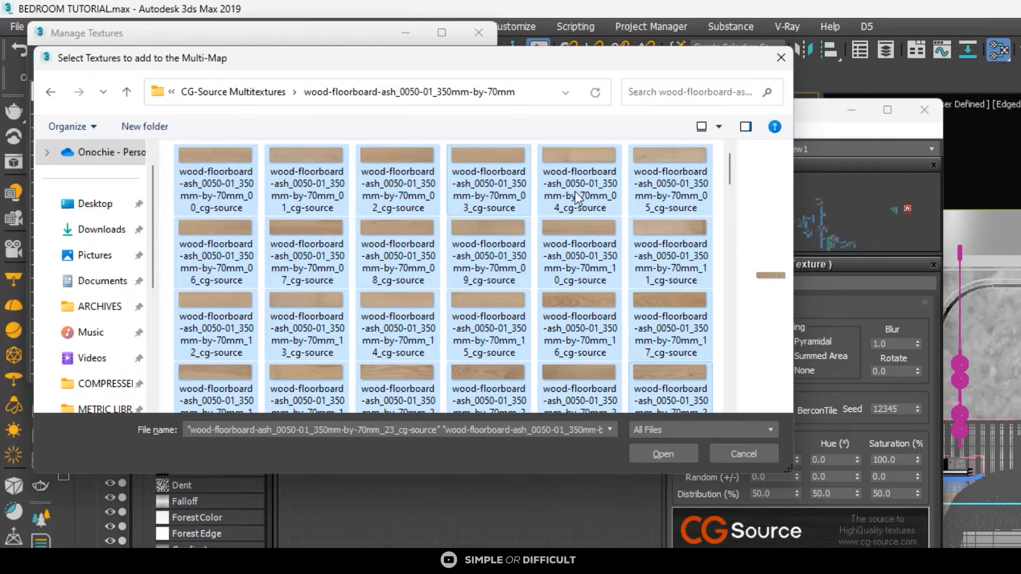
scroll(587, 291, "down", 5)
left_click(674, 452)
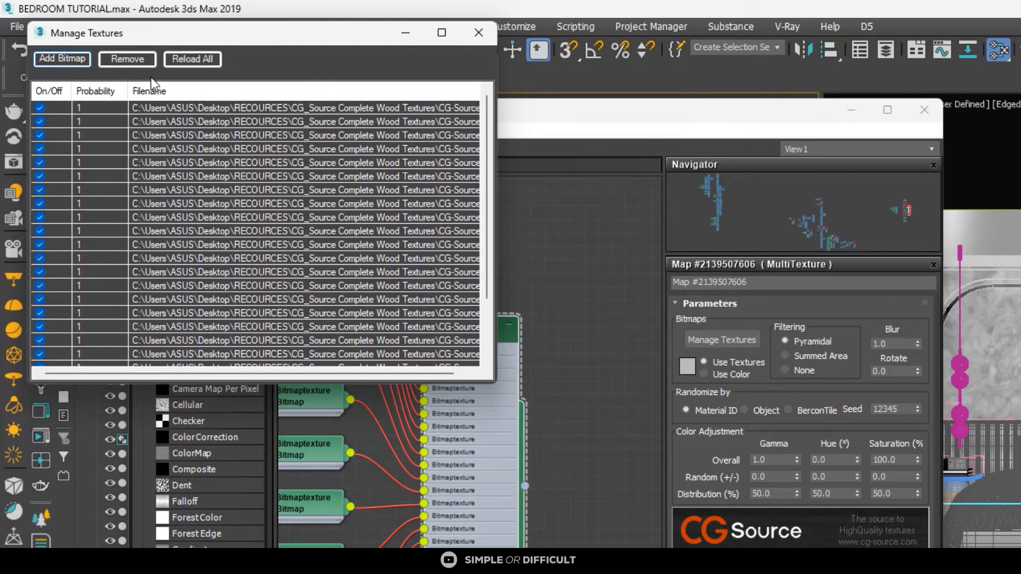
left_click(479, 33)
Step: Add a CoronaLegacyMtl beside the MultiTexture node and connect the MultiTexture output to its diffuse color
scroll(503, 313, "down", 2)
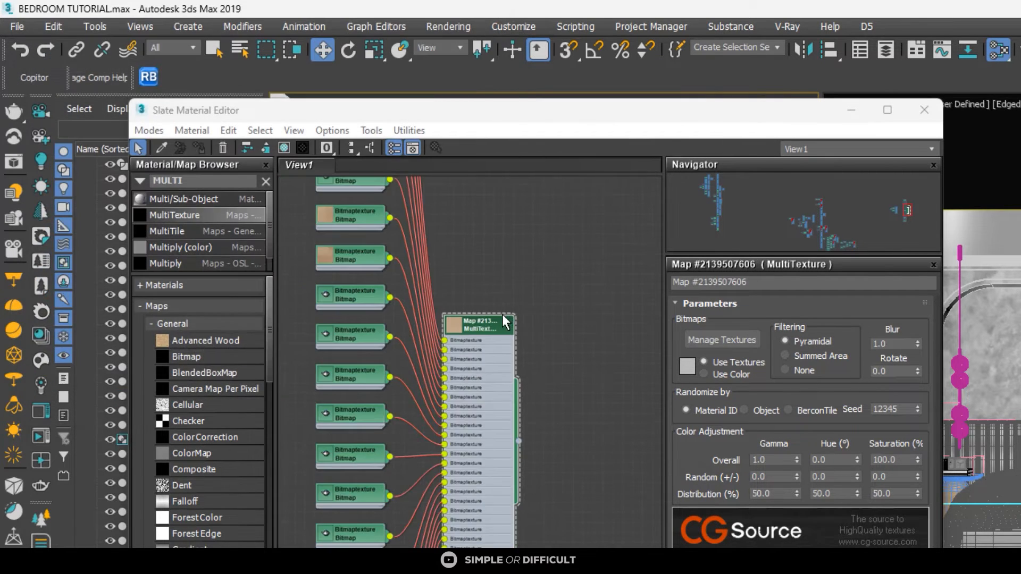
scroll(490, 330, "up", 2)
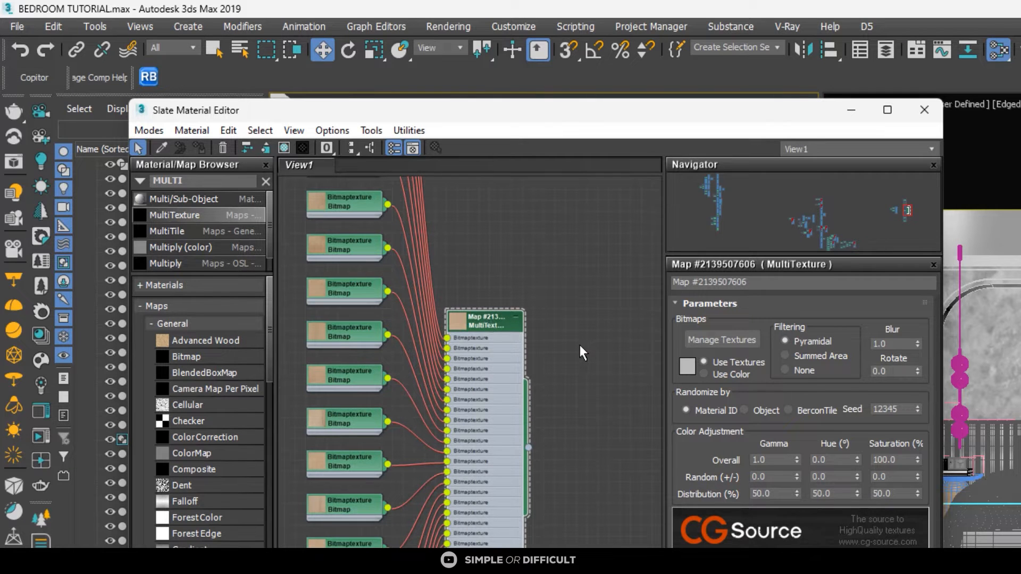
scroll(496, 323, "up", 2)
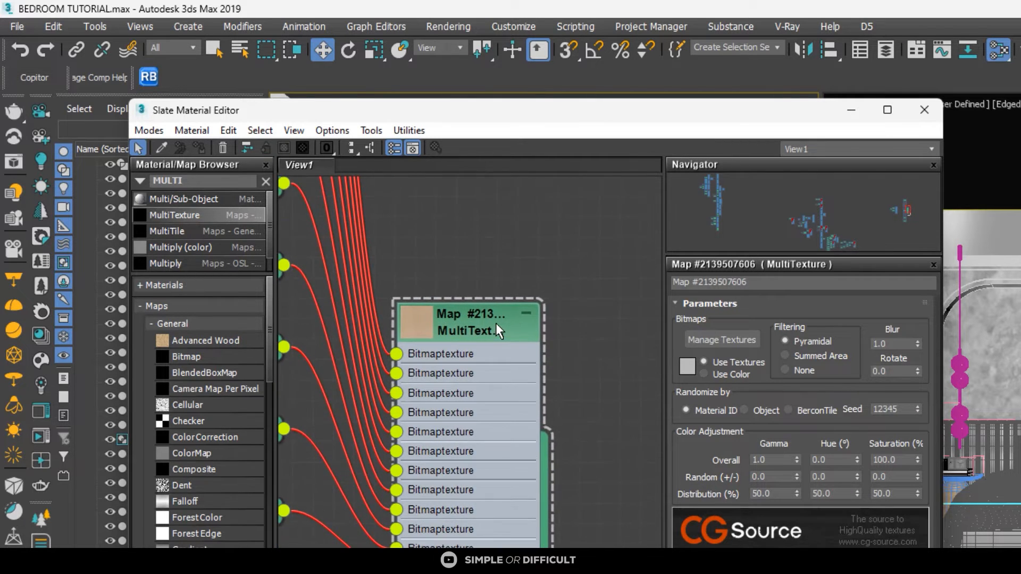
scroll(437, 319, "down", 2)
scroll(436, 319, "down", 2)
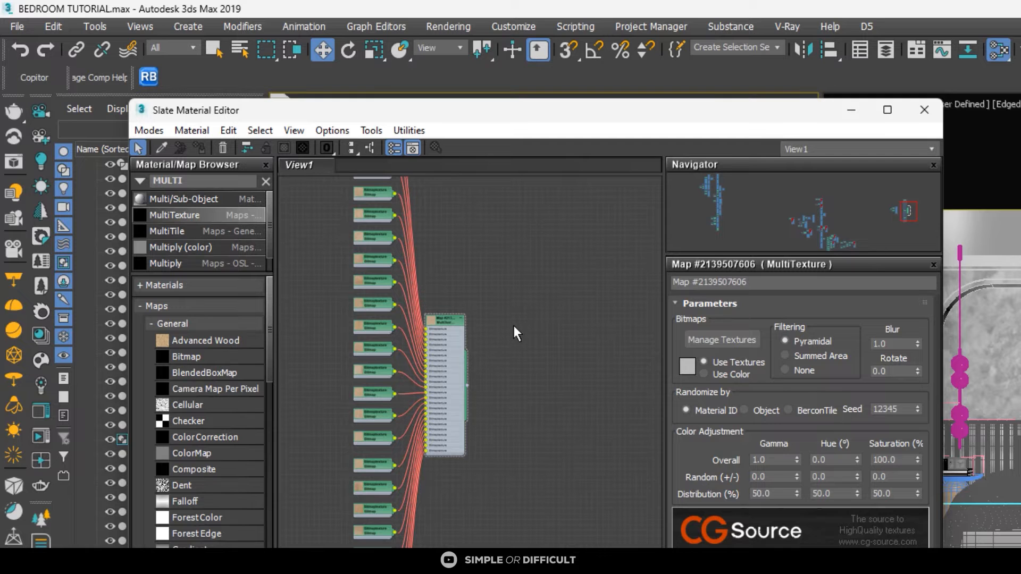
left_click(139, 283)
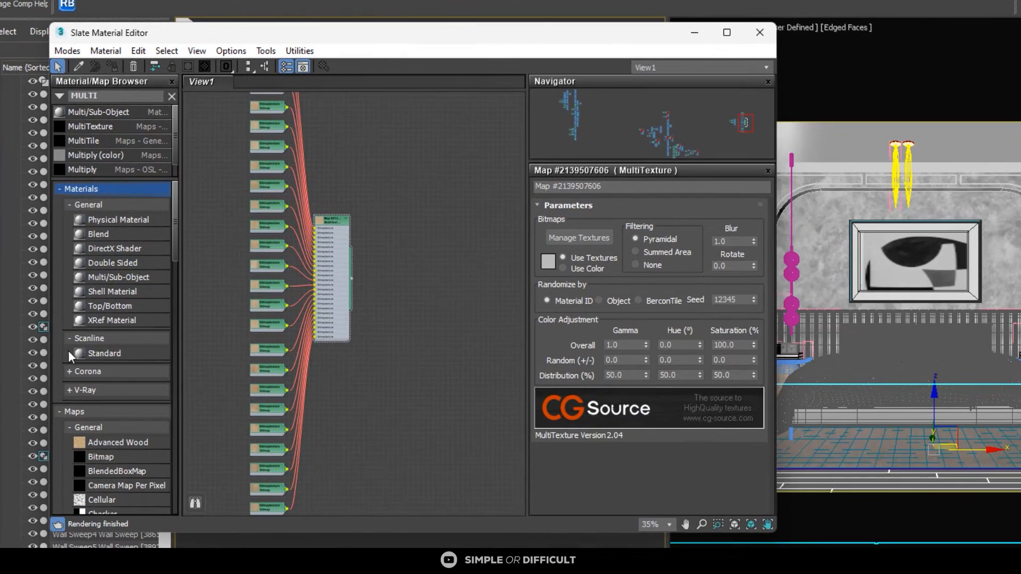
left_click(69, 372)
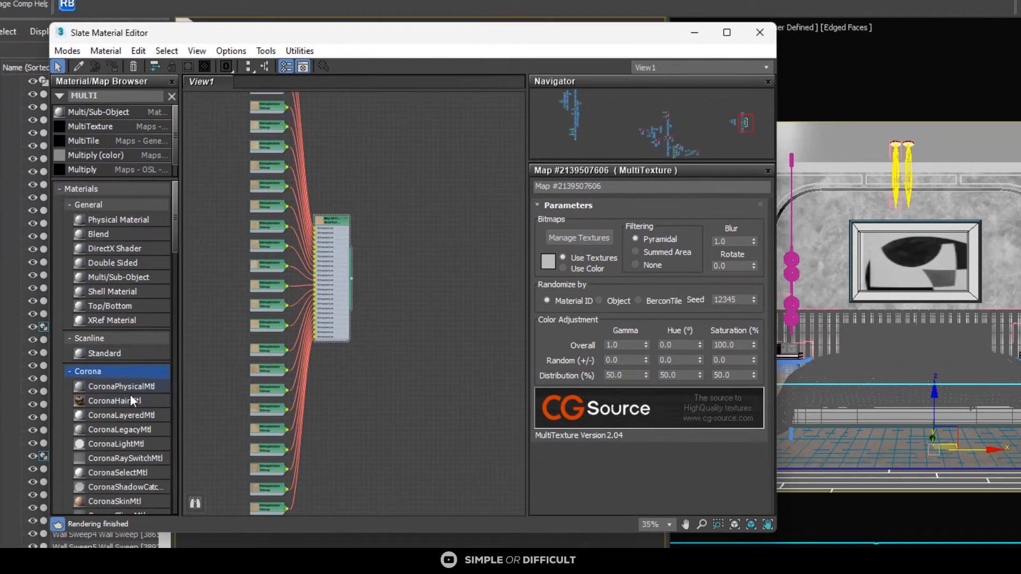
left_click_drag(106, 429, 427, 241)
scroll(432, 234, "up", 3)
scroll(334, 316, "down", 1)
left_click_drag(285, 316, 405, 245)
scroll(432, 241, "up", 4)
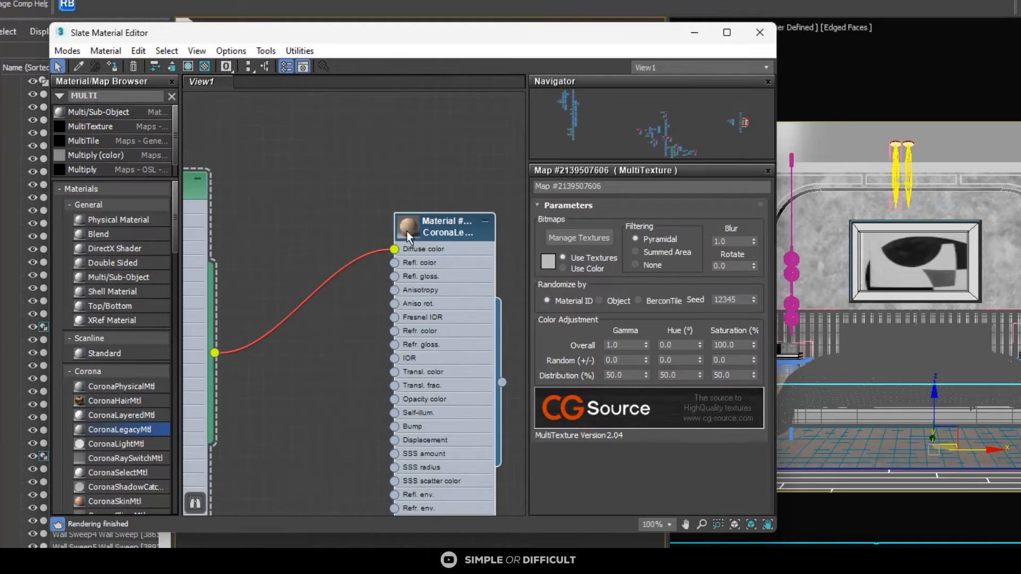
Step: Enlarge the new CoronaLegacyMtl node's preview and assign the material to the selected floor
double_click(404, 229)
scroll(324, 203, "down", 9)
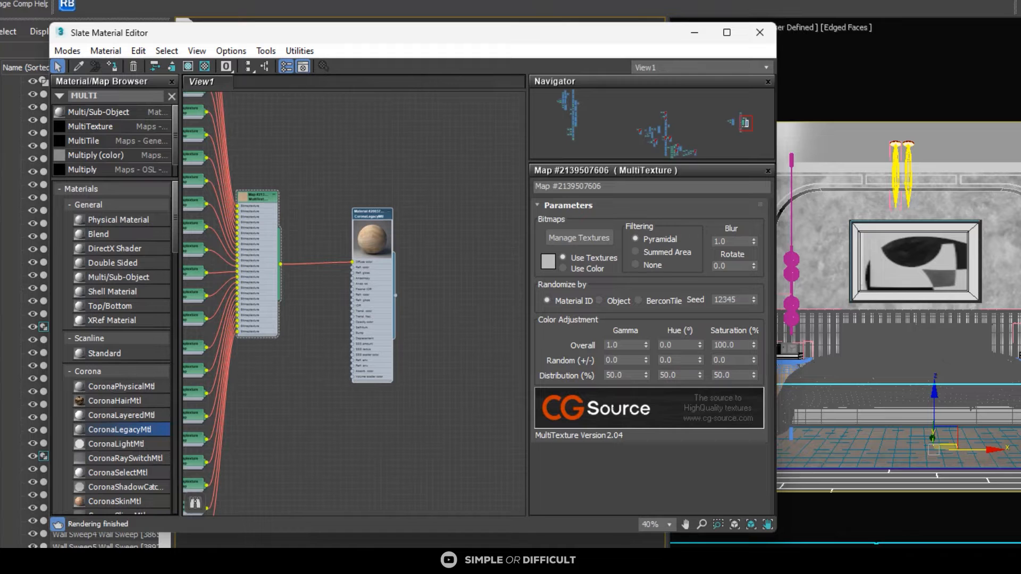
left_click(115, 65)
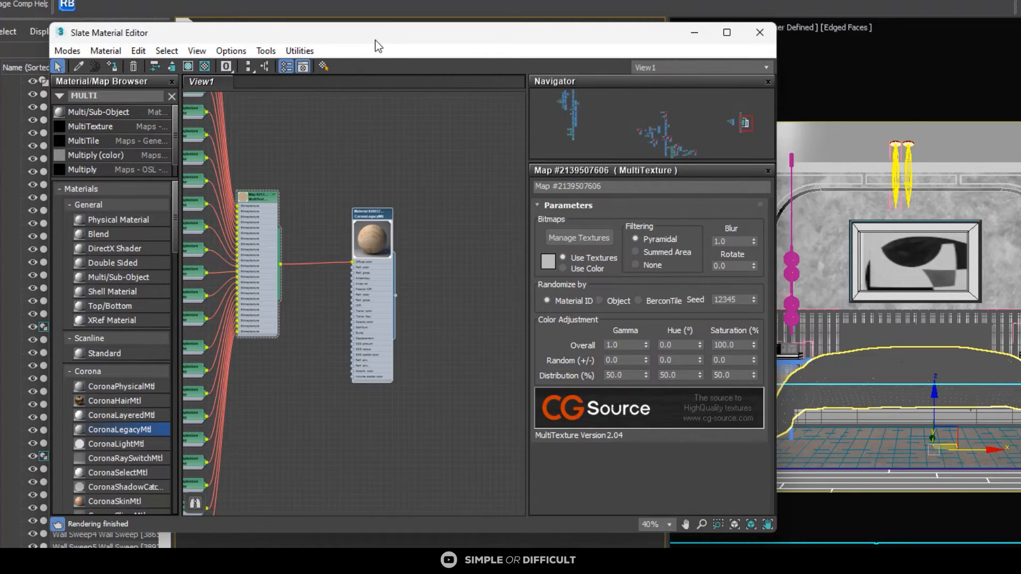
Step: Move the material editor aside to clear the orthographic view, deselect the floor, and start an interactive Corona render
left_click_drag(375, 45, 602, 46)
left_click_drag(600, 216, 566, 222)
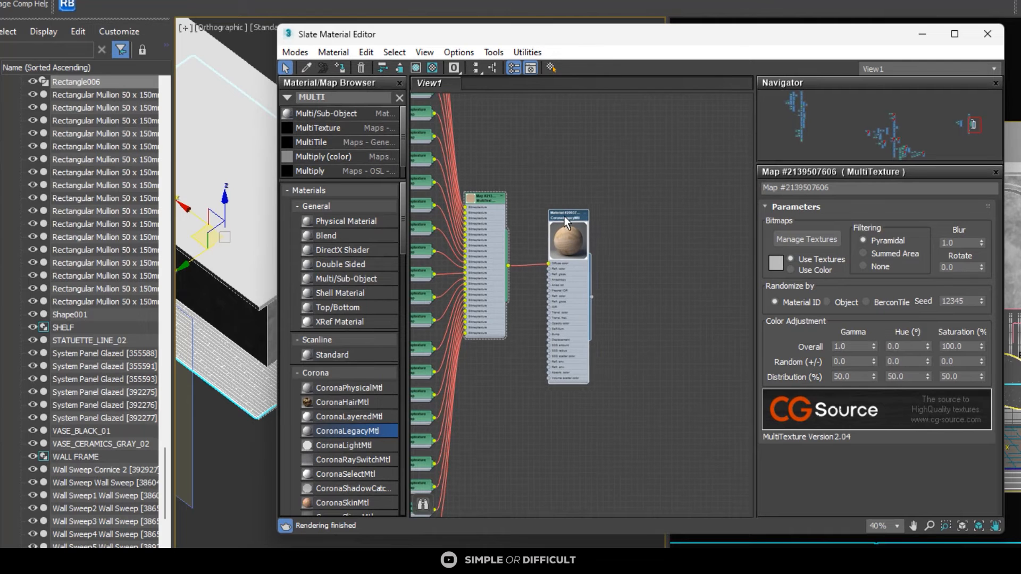
left_click_drag(589, 37, 837, 88)
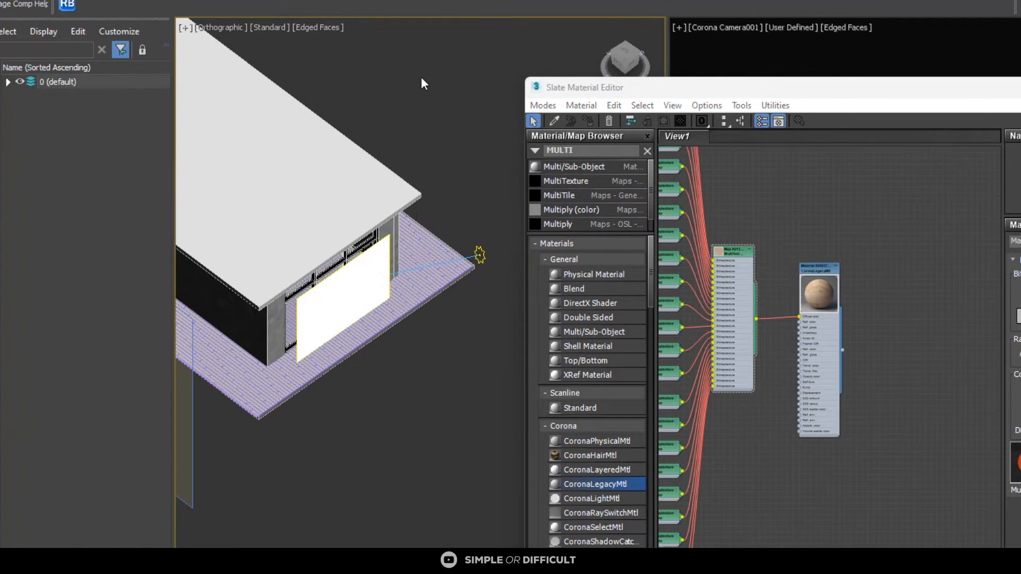
right_click(418, 70)
left_click(383, 59)
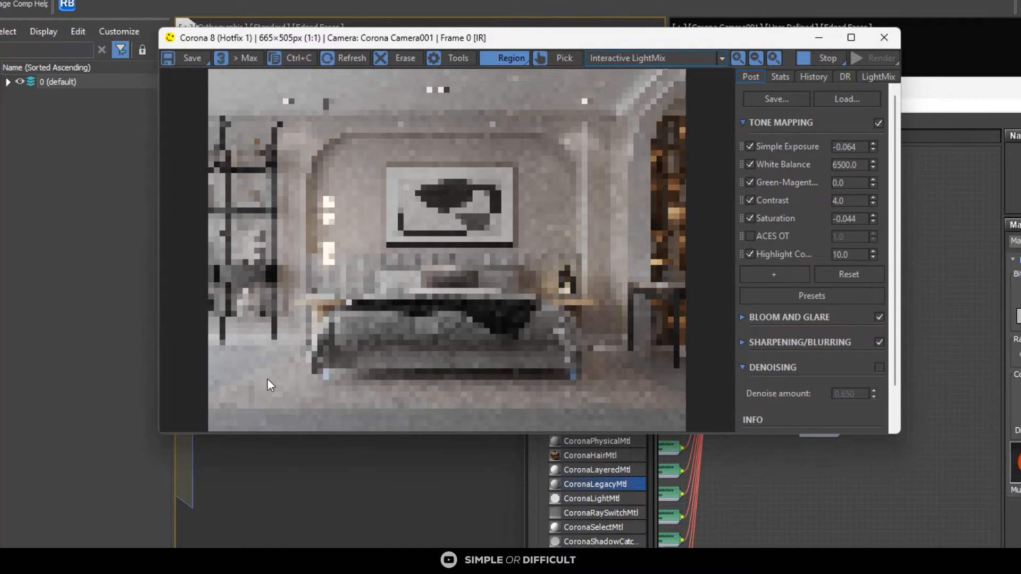
Step: Examine the floorboard texture in the interactive render around the rug, shelf and bed
scroll(225, 384, "up", 2)
scroll(279, 257, "down", 4)
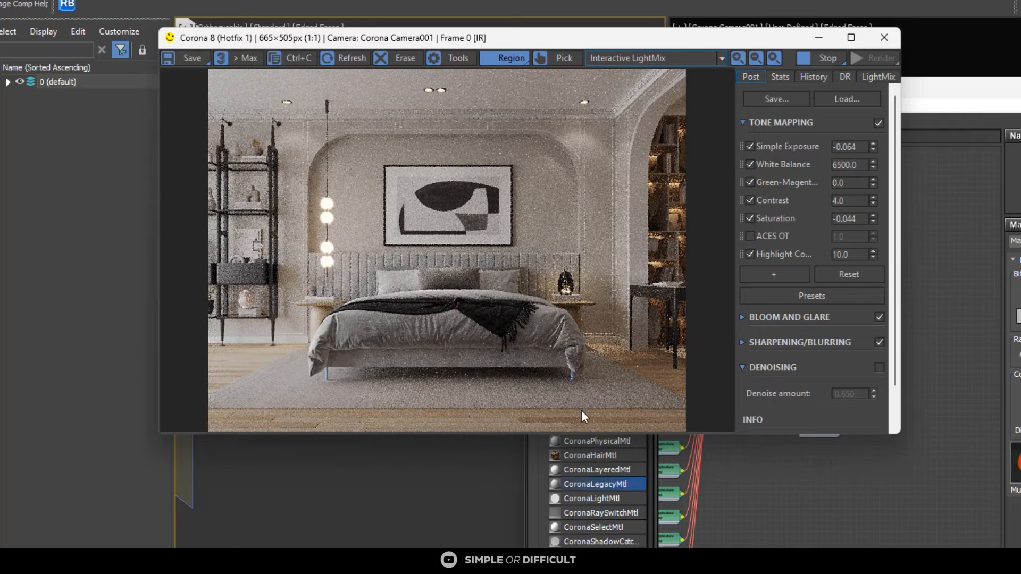
scroll(582, 410, "up", 3)
scroll(583, 423, "down", 3)
scroll(340, 416, "up", 3)
scroll(384, 394, "down", 3)
scroll(263, 419, "up", 1)
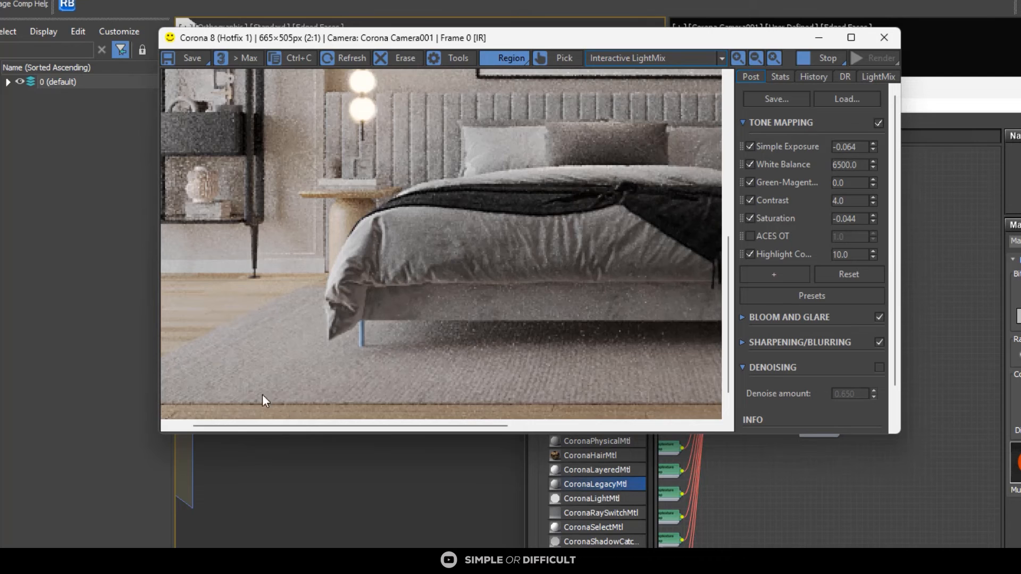
scroll(210, 333, "up", 2)
scroll(409, 366, "down", 1)
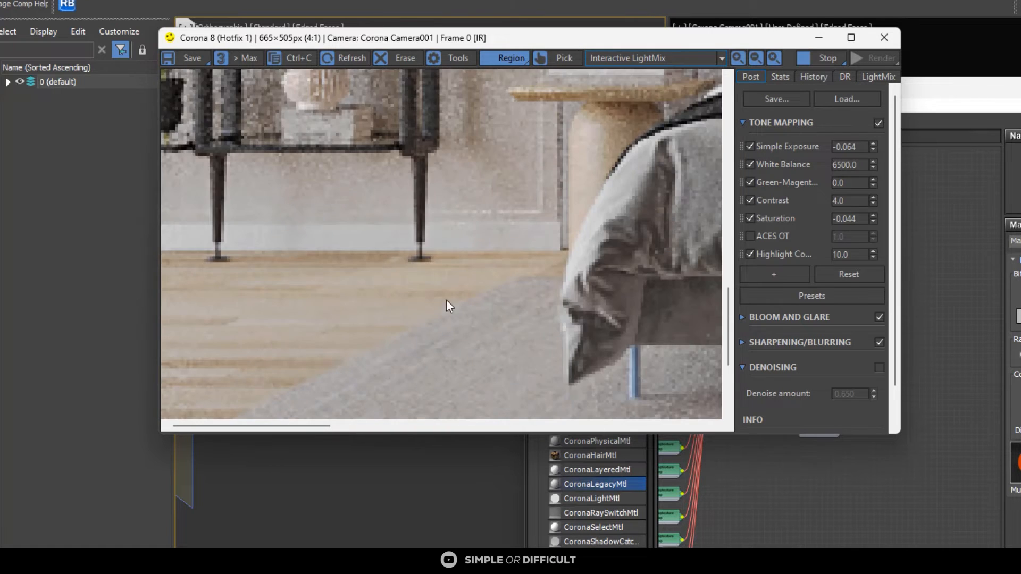
scroll(307, 282, "down", 2)
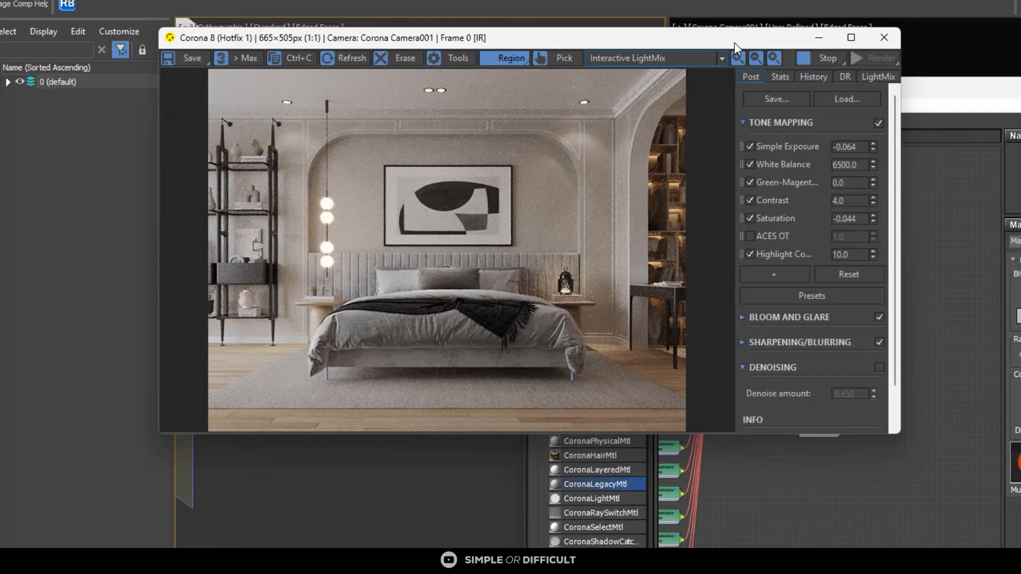
Step: Place the render beside the material editor, clear the map search, and insert a ColorCorrection map between the MultiTexture and diffuse color
left_click_drag(734, 43, 480, 31)
left_click_drag(764, 257, 901, 228)
scroll(795, 302, "up", 1)
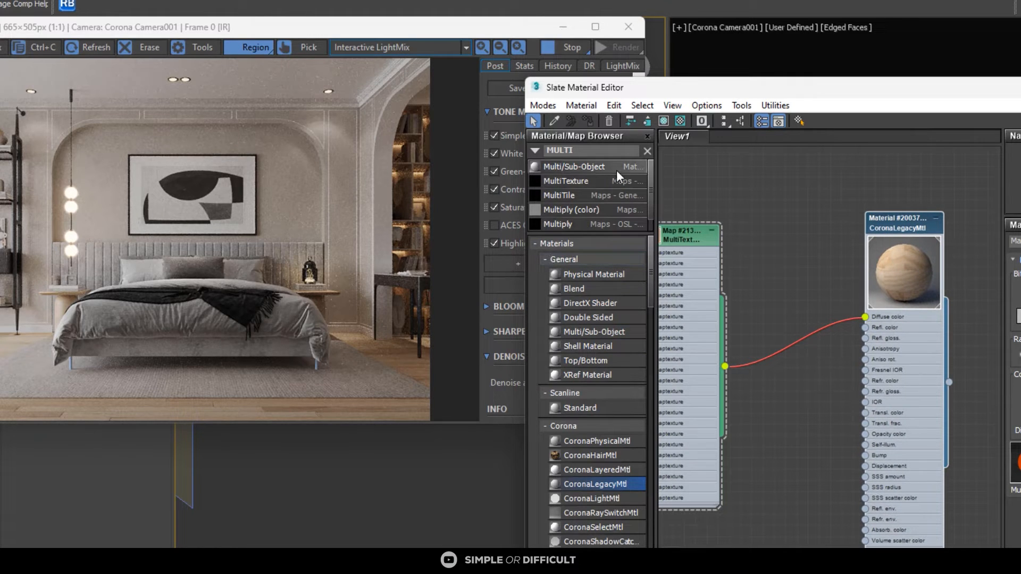
left_click(647, 151)
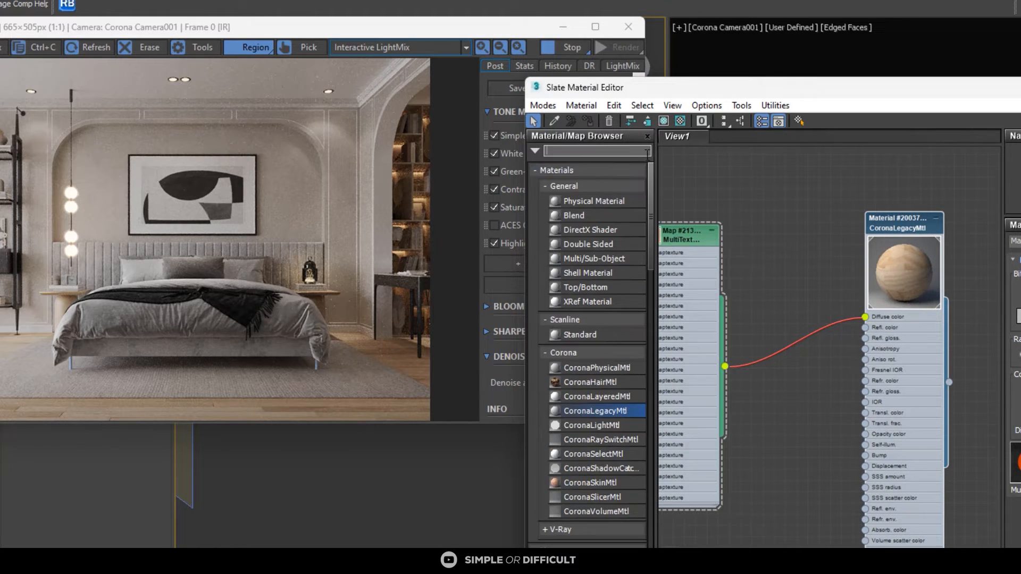
left_click(536, 171)
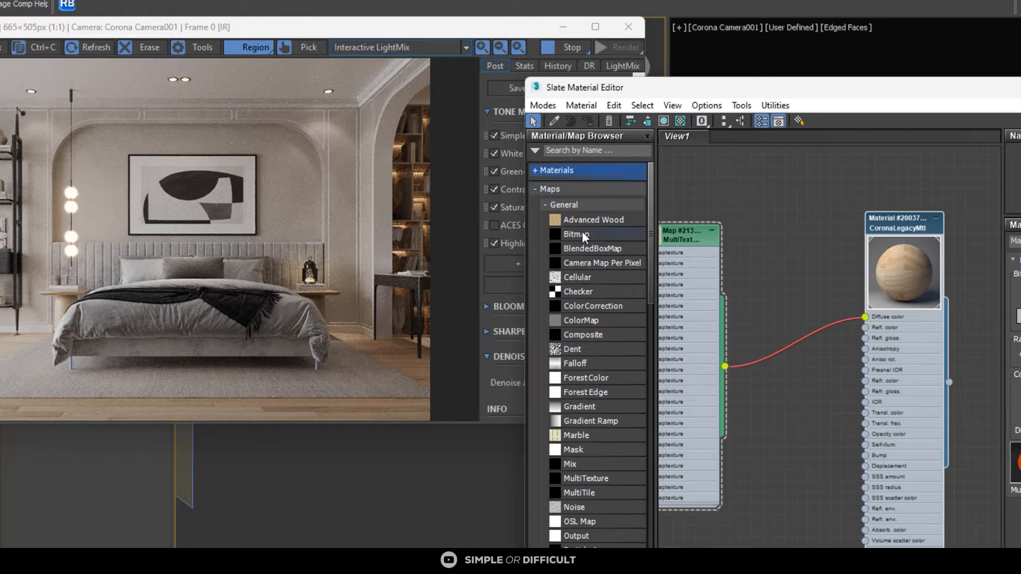
left_click_drag(577, 305, 797, 296)
left_click(796, 298)
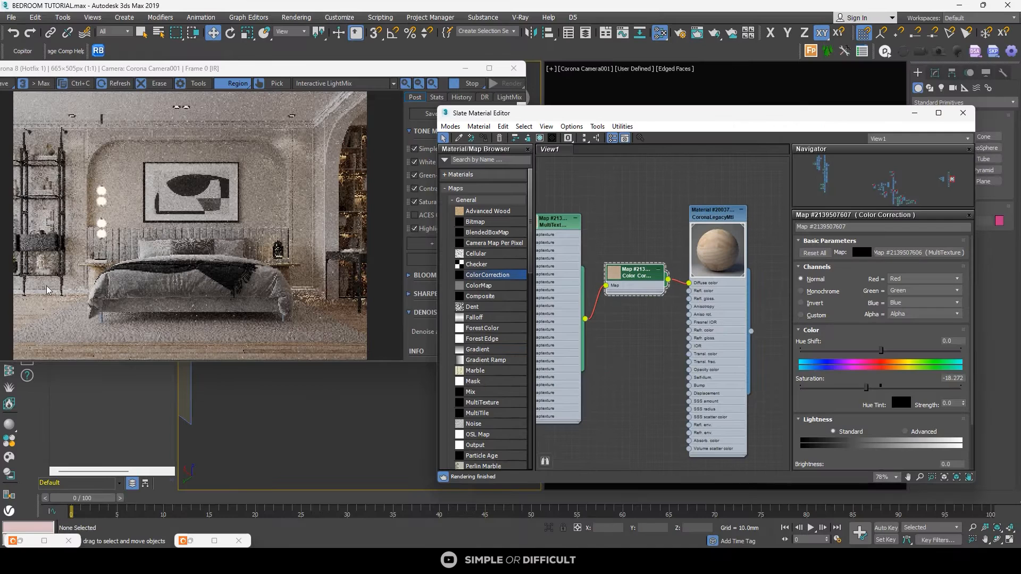
Step: Draw a render region over the floor area and extend it to the left edge of the image
mouse_move(22, 287)
left_mouse_down()
mouse_move(287, 369)
mouse_move(362, 363)
left_mouse_up()
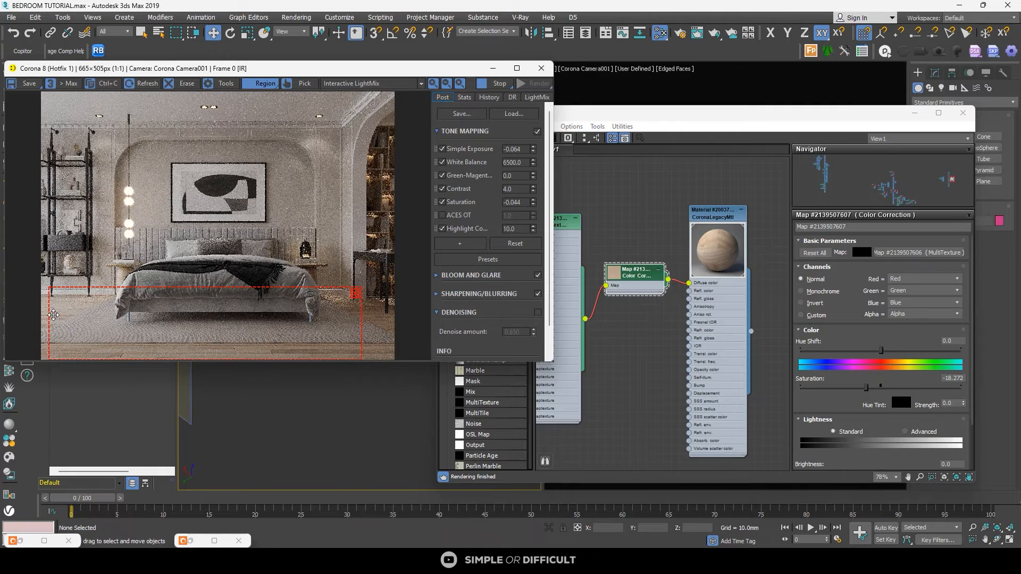
scroll(48, 316, "up", 1)
scroll(77, 315, "down", 1)
left_click_drag(52, 302, 41, 303)
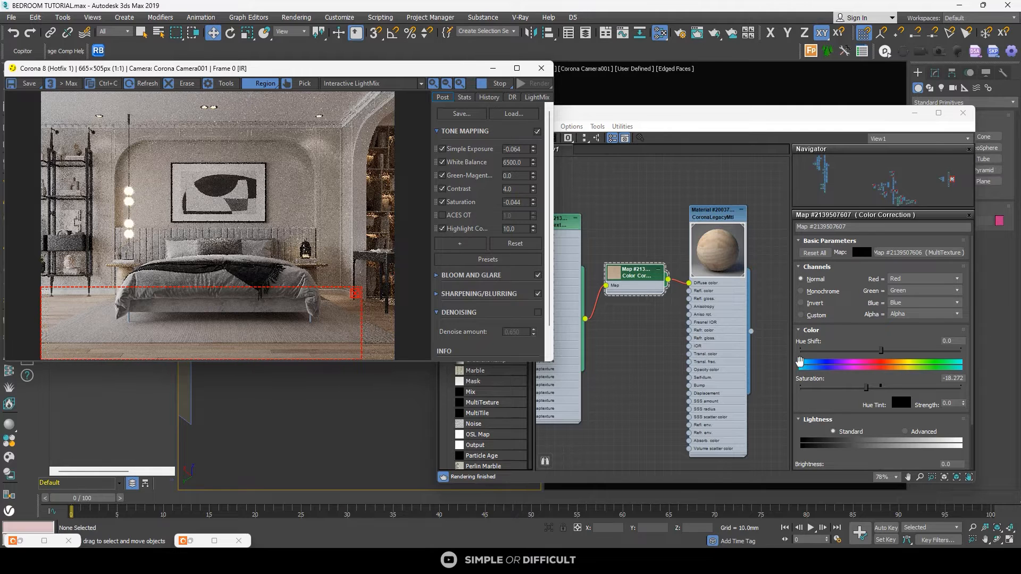
Step: Lower the Color Correction saturation, trying -26.91 and settling on -22.924, and check the floorboards up close in the render
left_click(860, 388)
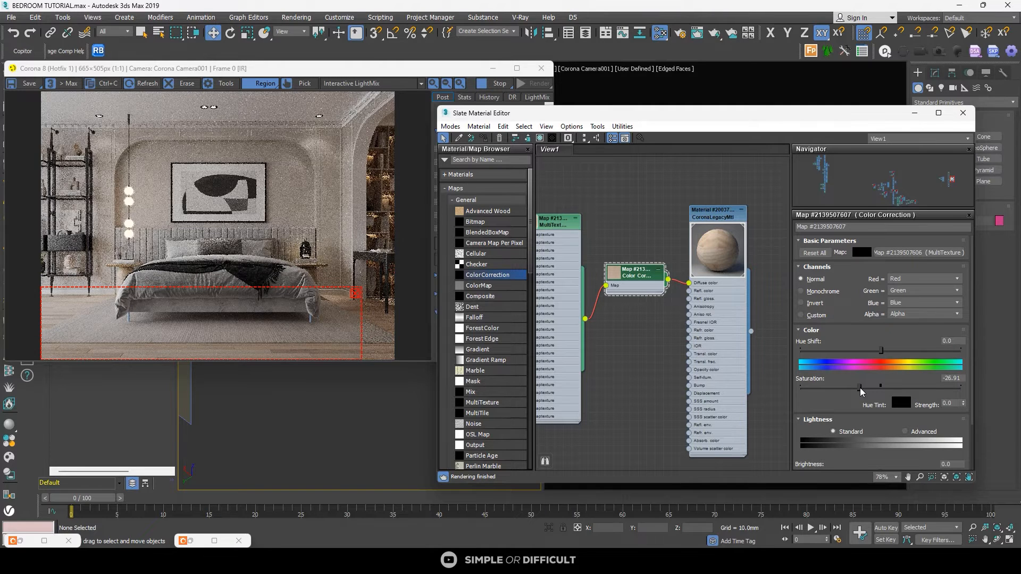
left_click_drag(860, 388, 863, 388)
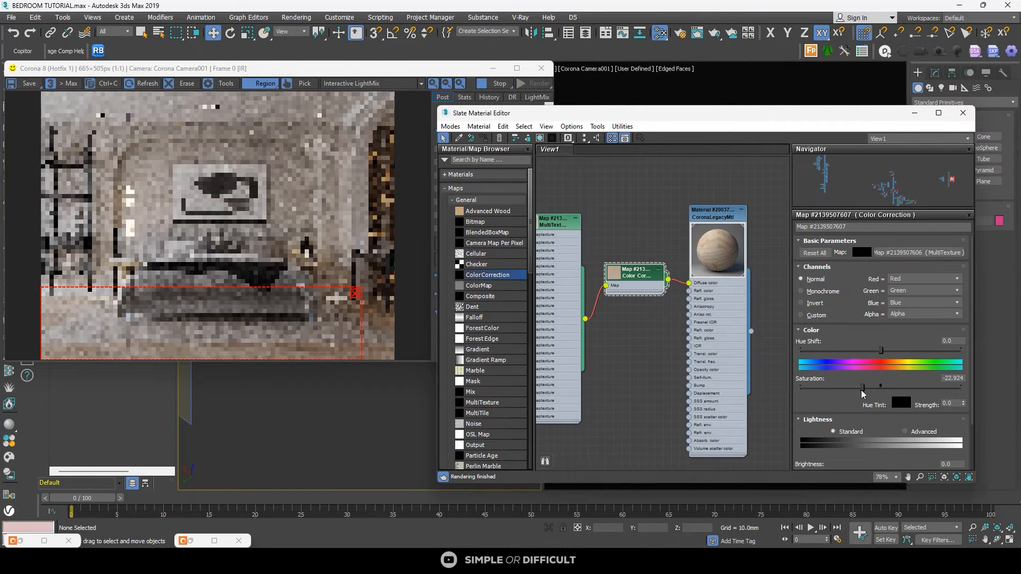
scroll(145, 232, "up", 2)
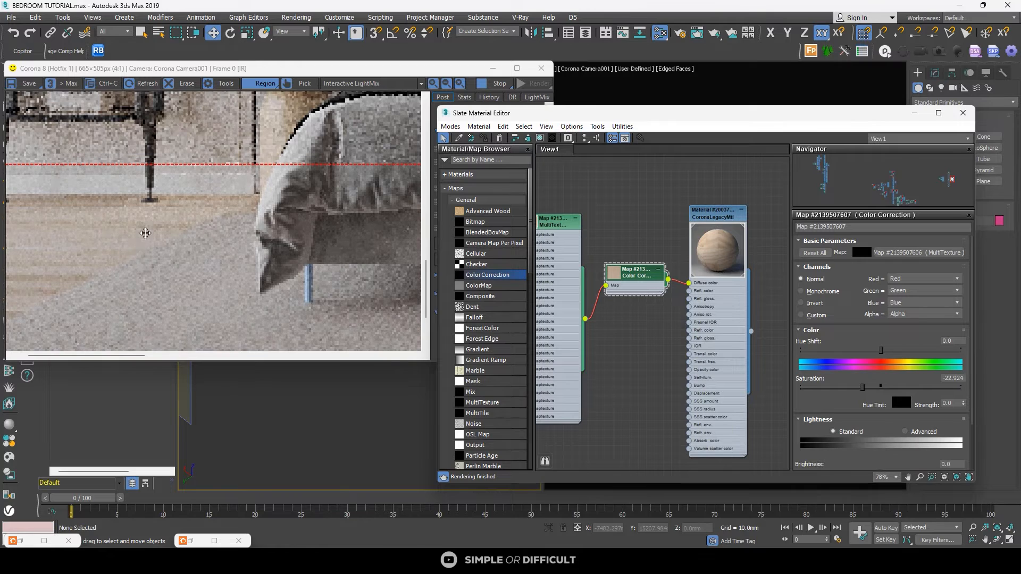
Step: Extend the render region to the right edge of the image so it spans the full floor width
scroll(145, 232, "down", 2)
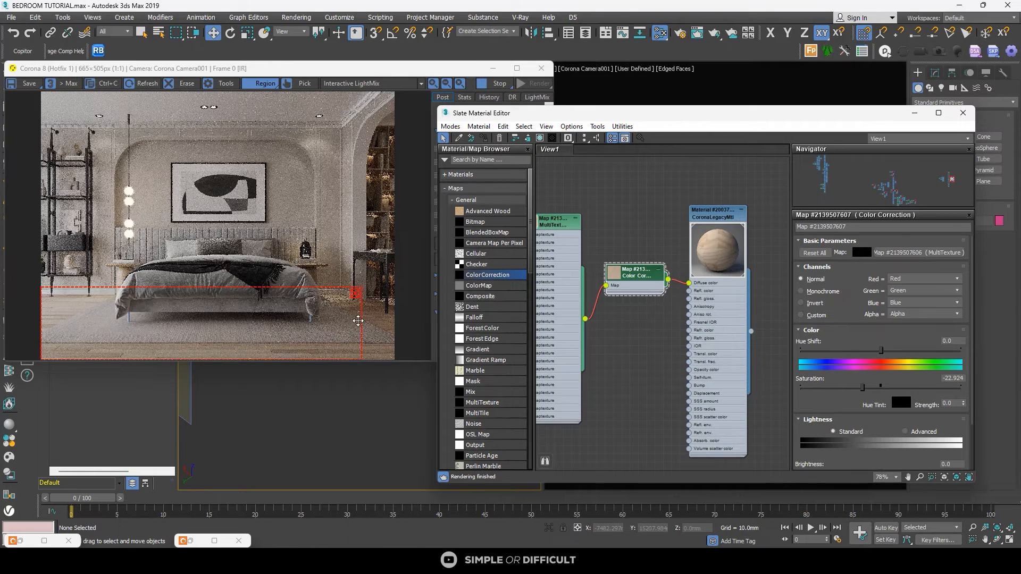
left_click(386, 295)
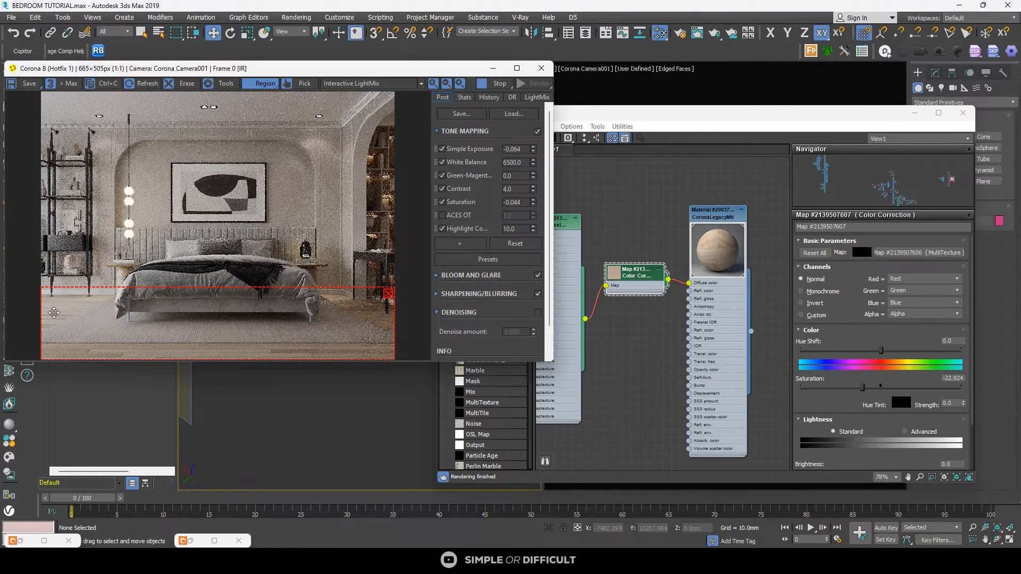
scroll(54, 313, "up", 2)
scroll(66, 297, "down", 2)
Step: Duplicate the Color Correction node fed by the MultiTexture, placing the copy below the original
left_click(716, 311)
scroll(667, 309, "down", 3)
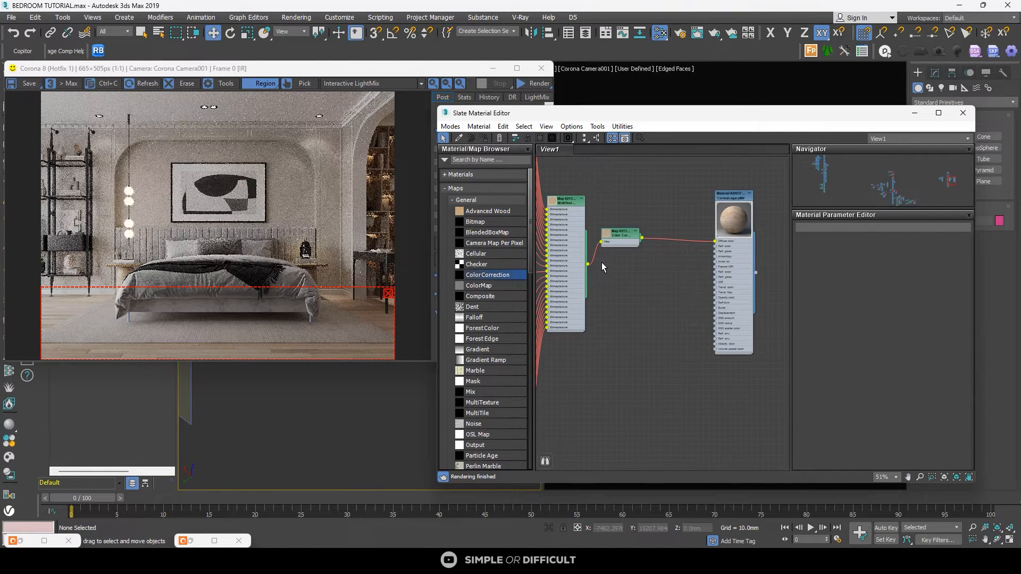
left_click_drag(623, 238, 638, 227)
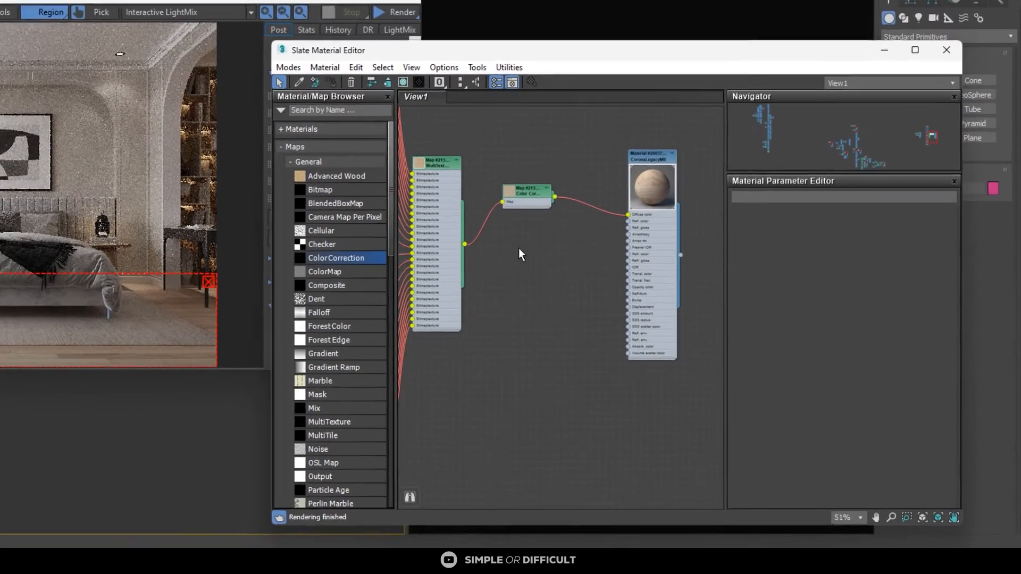
left_click(628, 269)
left_click_drag(509, 254, 466, 236)
scroll(490, 262, "up", 4)
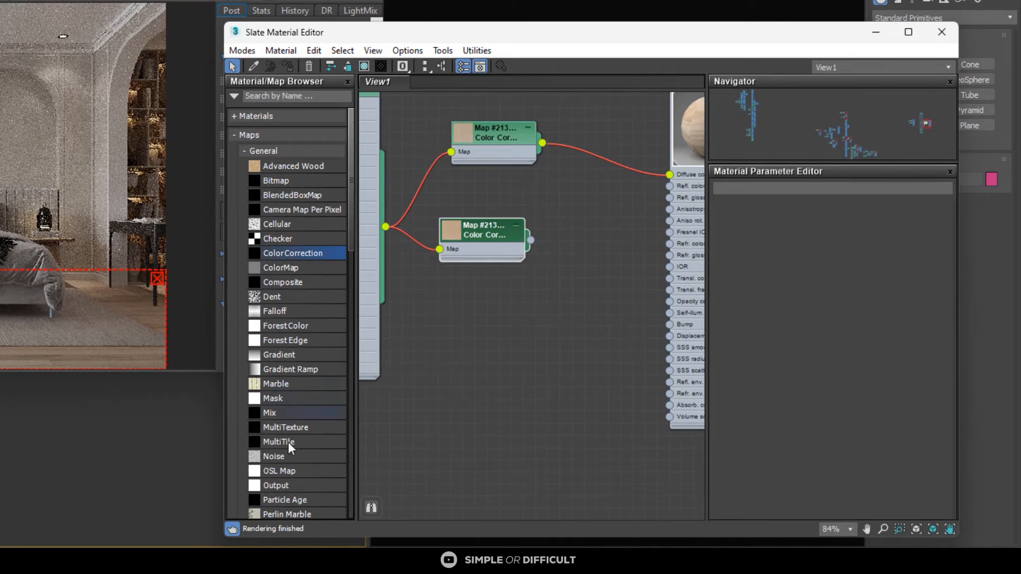
Step: Add an Output map and feed the copied Color Correction into it
left_click_drag(276, 487, 439, 434)
left_click_drag(602, 245, 602, 245)
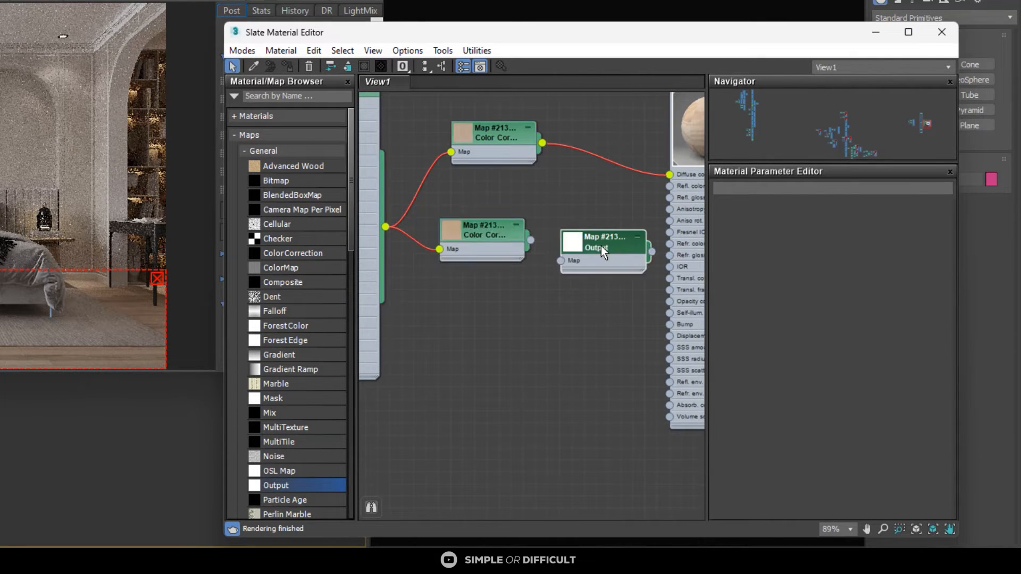
scroll(601, 246, "up", 2)
left_click_drag(468, 245, 455, 263)
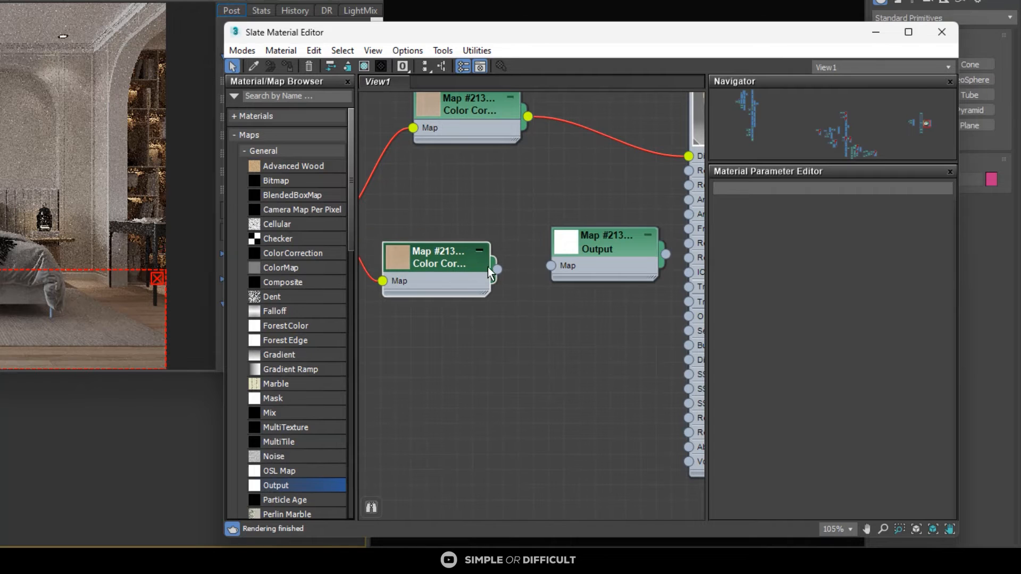
left_click_drag(557, 266, 556, 234)
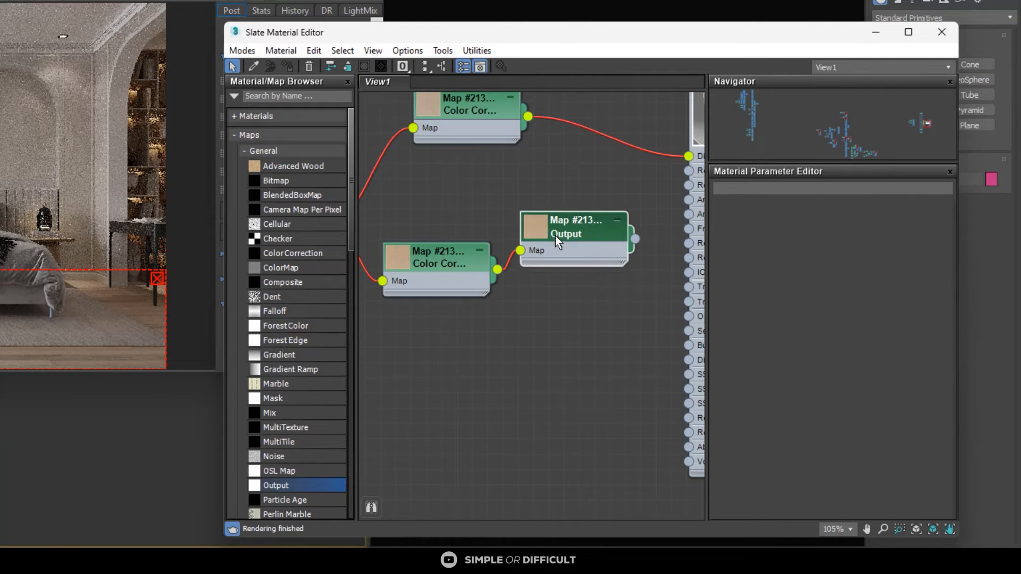
Step: Connect the Output map to the floor material's reflection color
scroll(555, 237, "down", 1)
middle_click_drag(552, 254, 428, 297)
scroll(505, 283, "up", 1)
left_click_drag(509, 281, 560, 213)
scroll(493, 224, "down", 5)
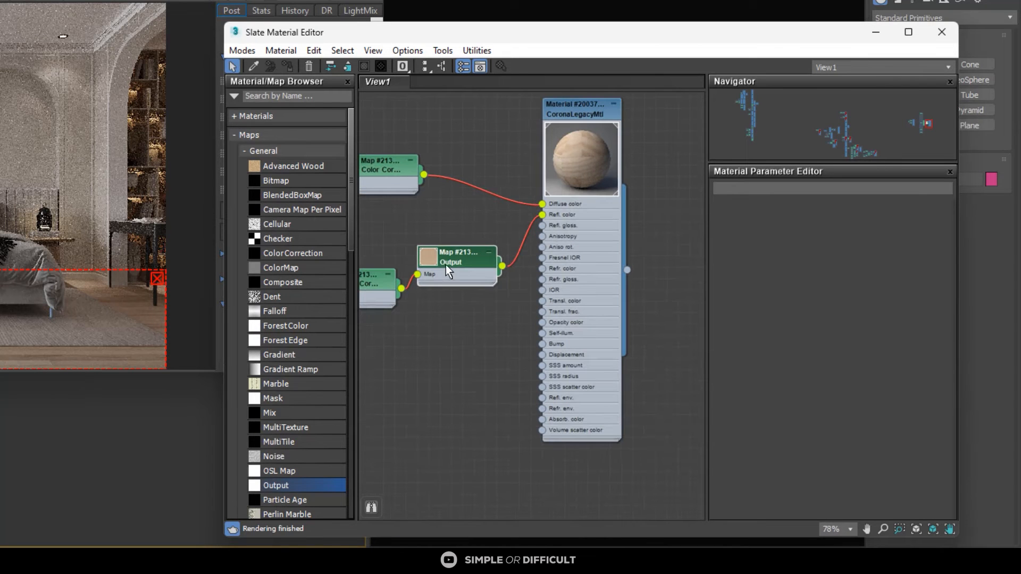
Step: Tidy the reflection nodes and fully desaturate the copied Color Correction with a saturation of -100
left_click_drag(452, 260, 467, 248)
scroll(406, 268, "down", 1)
middle_click_drag(407, 269, 514, 257)
left_click_drag(466, 270, 475, 251)
double_click(476, 251)
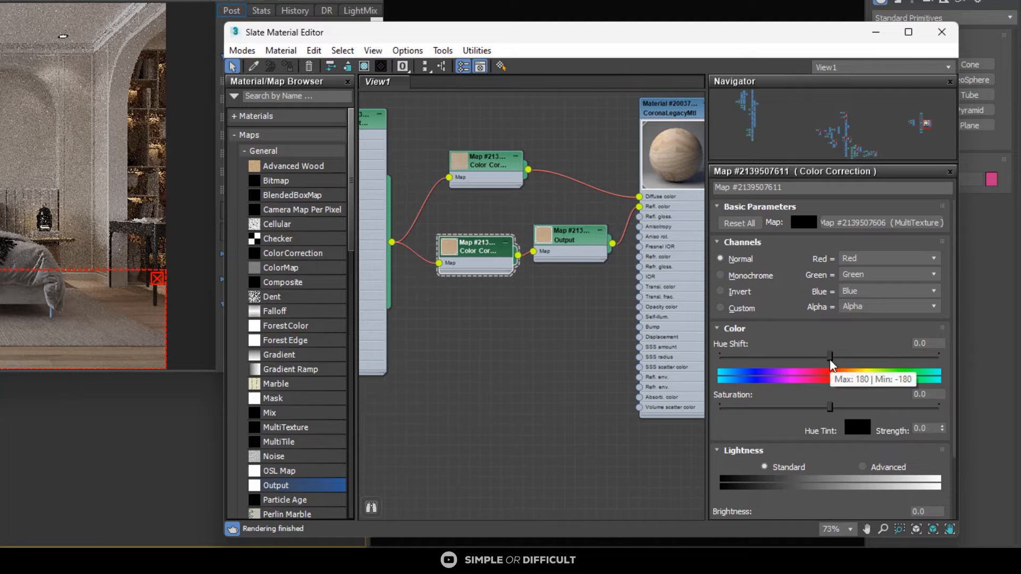
left_click_drag(830, 409, 720, 409)
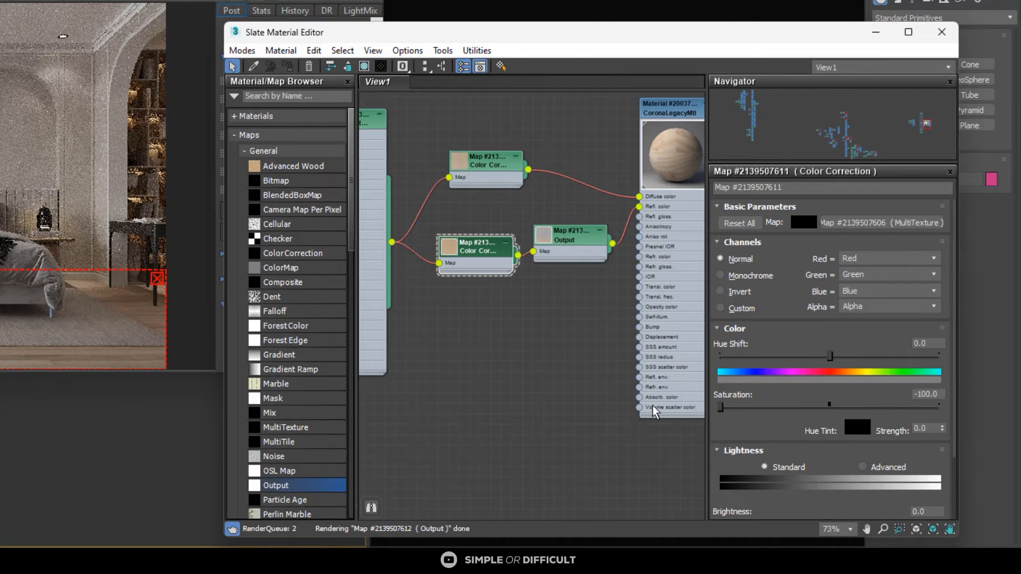
scroll(550, 278, "up", 2)
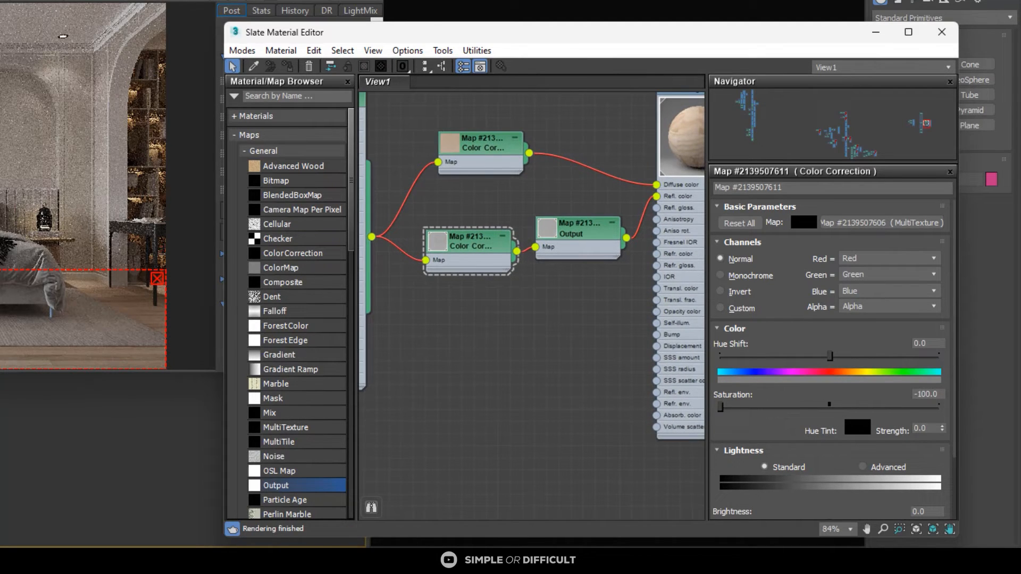
left_click(560, 233)
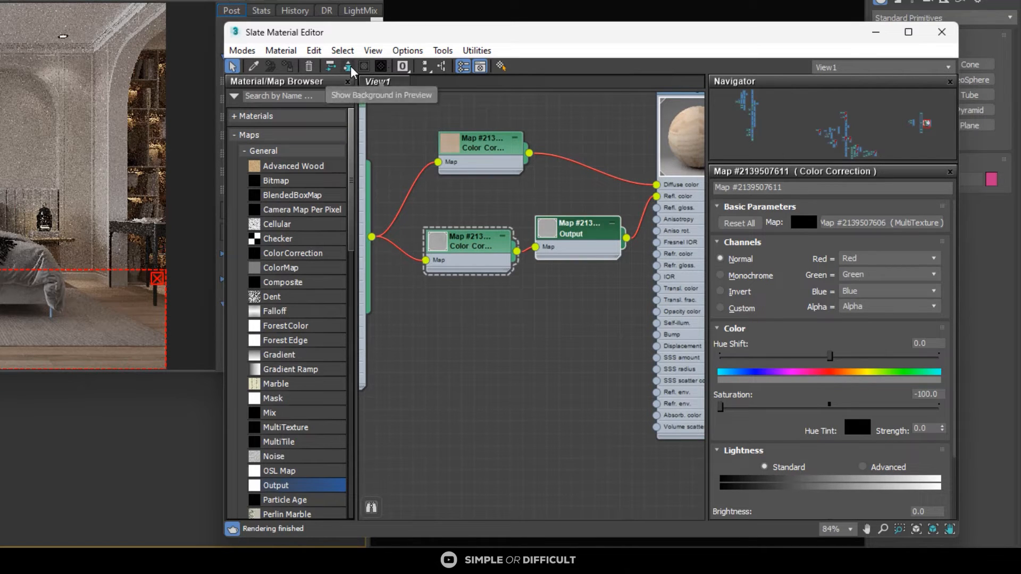
left_click(479, 246)
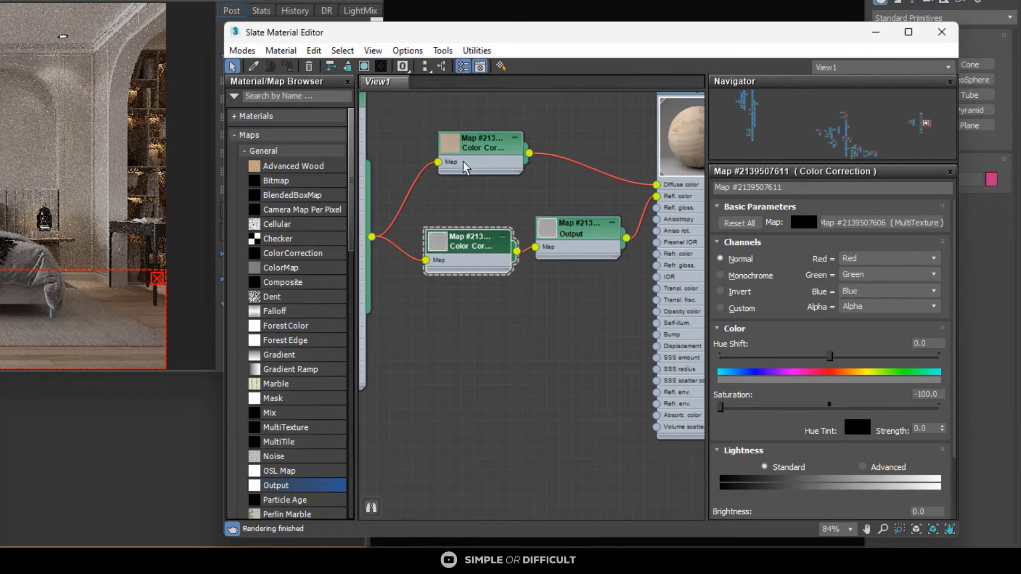
left_click(579, 231)
Step: Set the floor CoronaLegacyMtl's diffuse level to 0
scroll(531, 237, "down", 1)
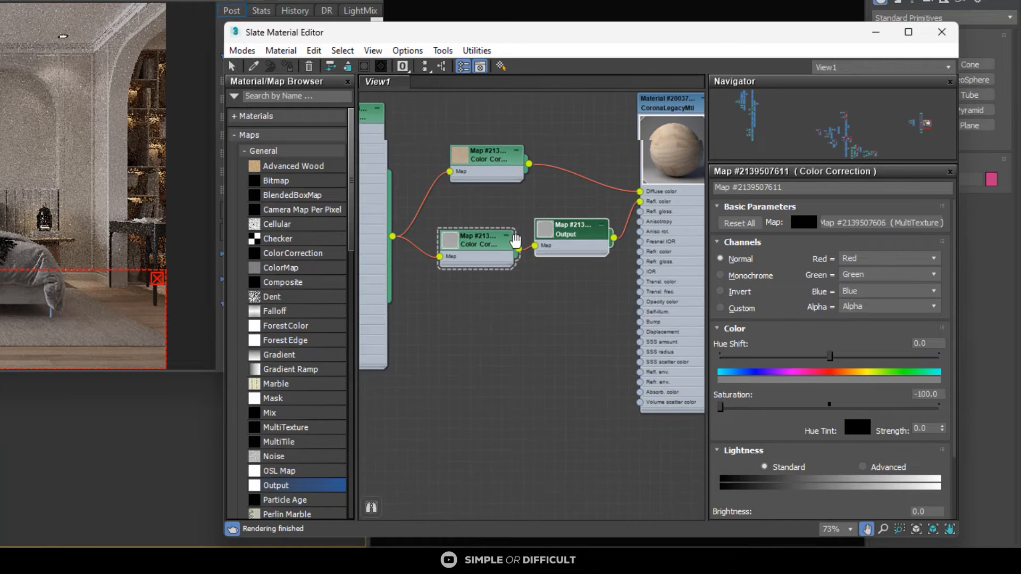
middle_click_drag(517, 238, 392, 240)
double_click(549, 99)
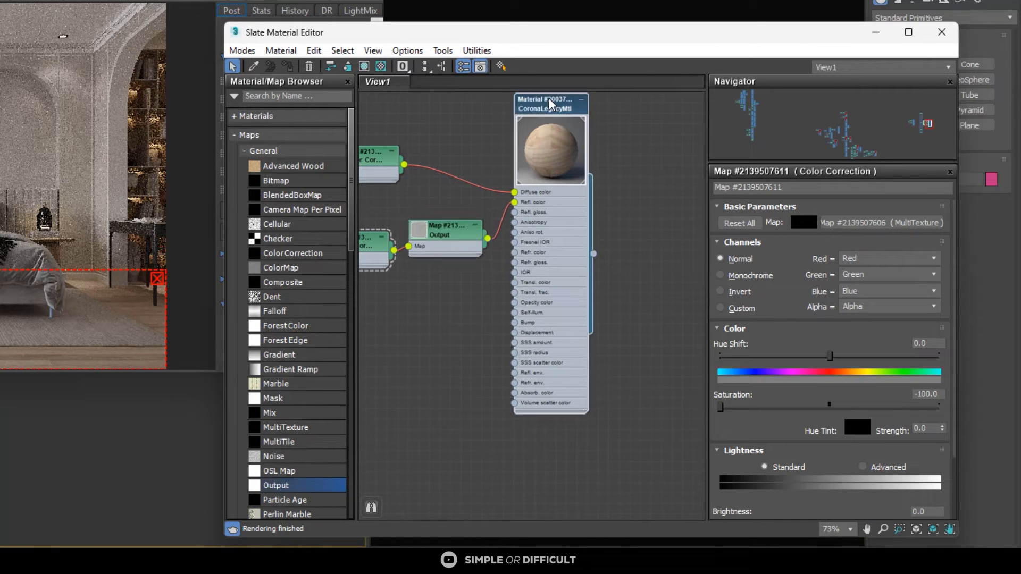
double_click(787, 232)
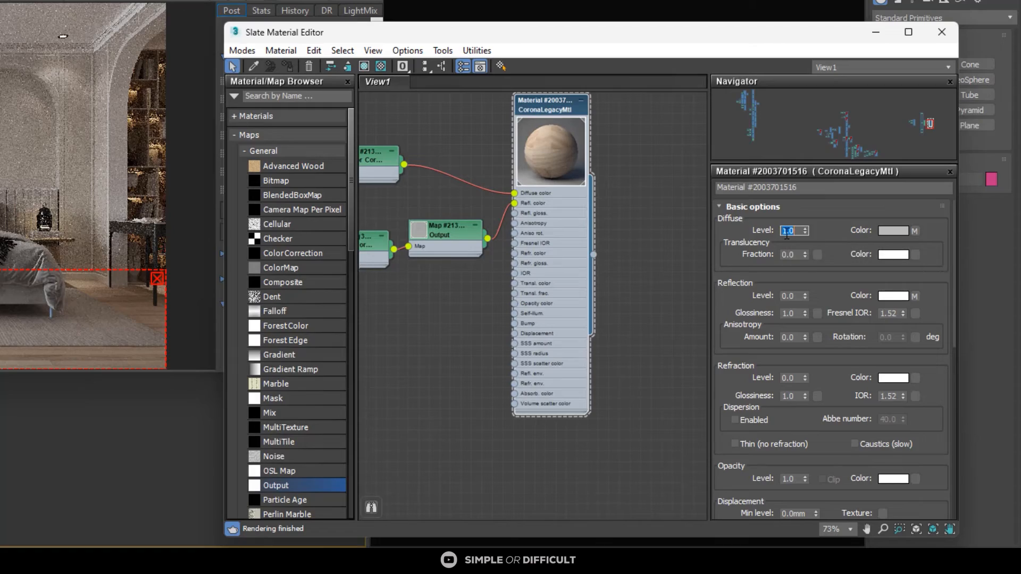
type("0")
key("Return")
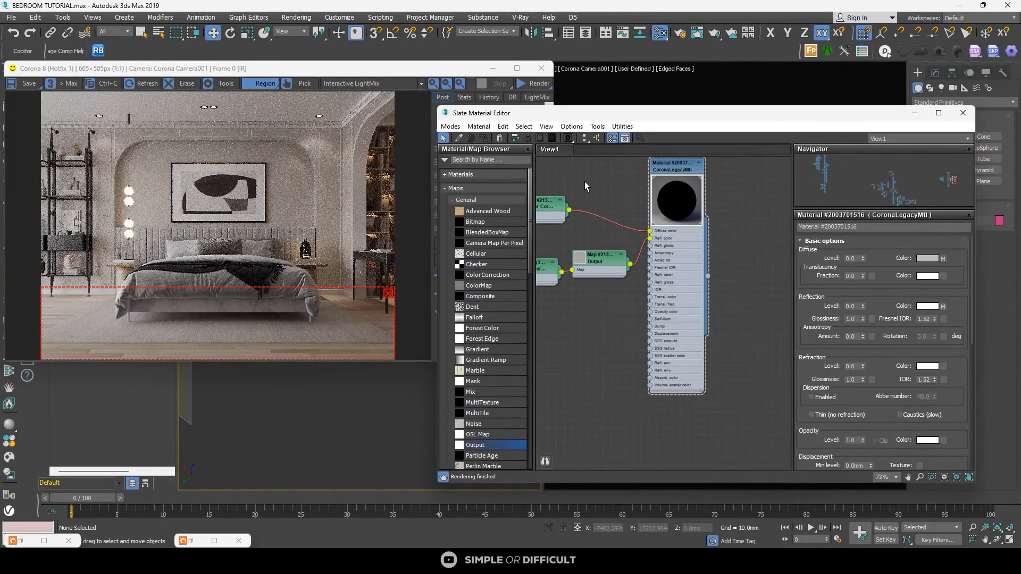
Step: Start the interactive render and check the floor around the rug up close
left_click(524, 95)
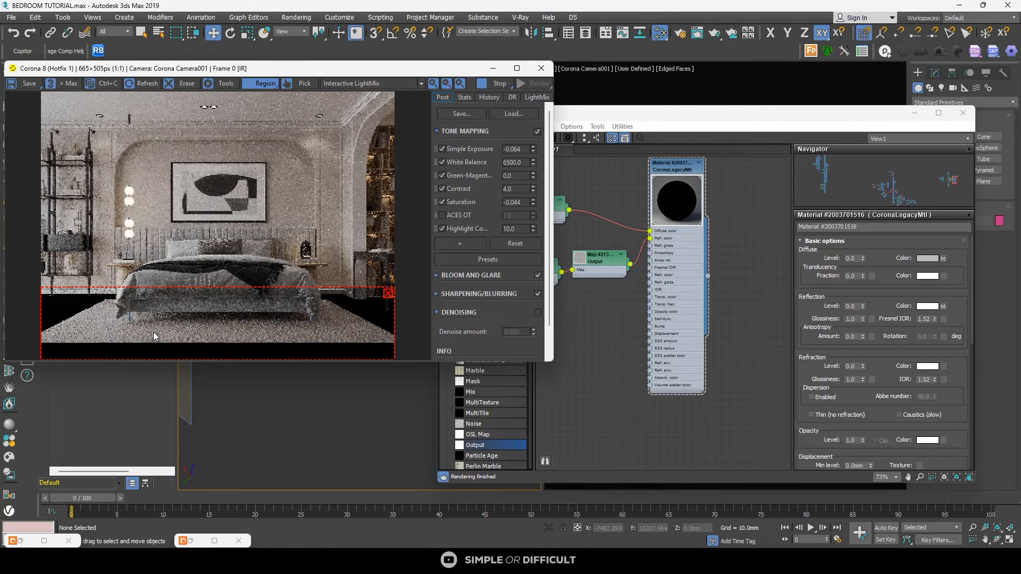
scroll(84, 316, "up", 3)
scroll(84, 315, "down", 1)
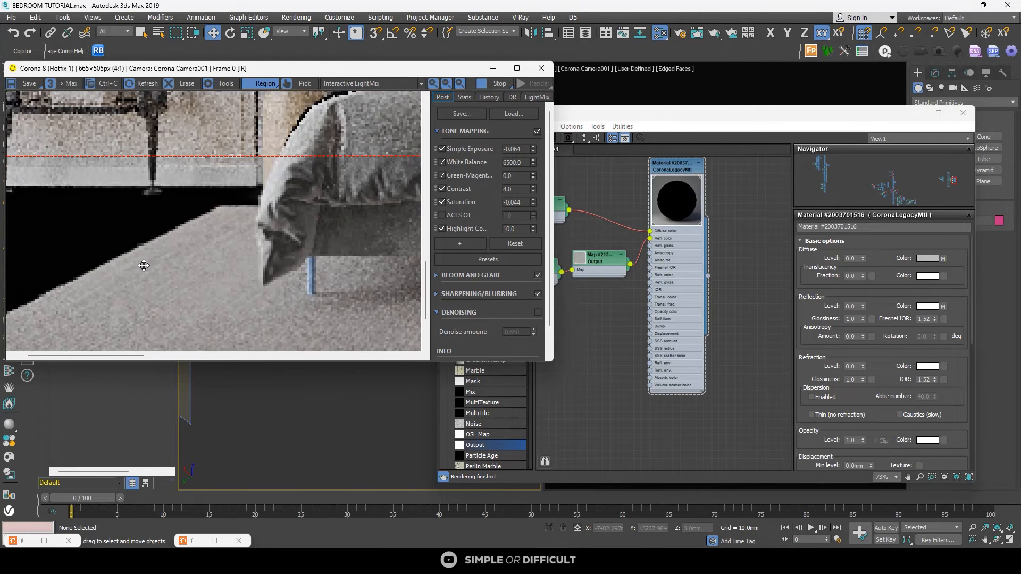
Step: Uncover the camera viewport and zoom it in on the shelf legs and the floor beside the rug
left_click_drag(699, 117, 225, 202)
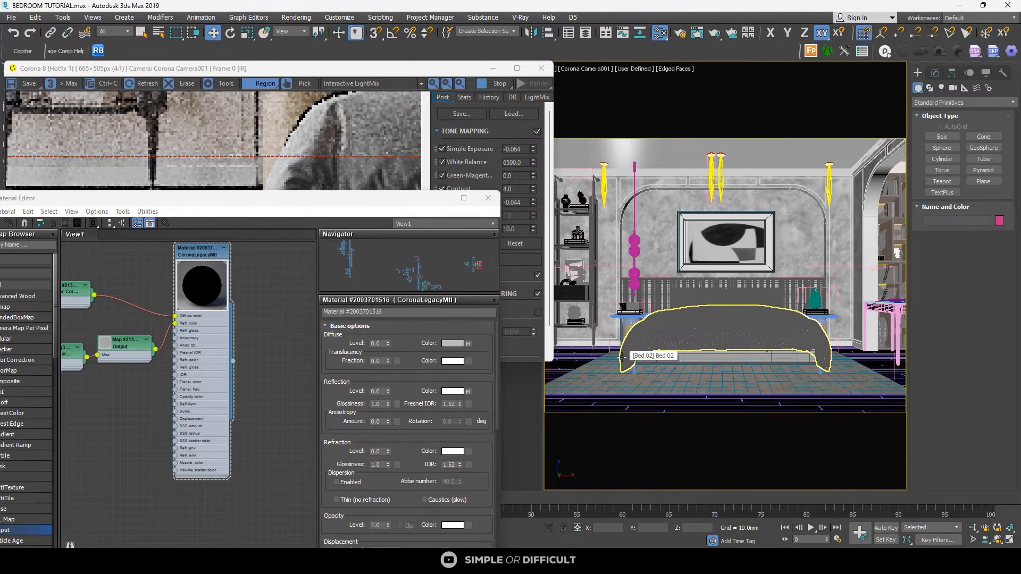
scroll(655, 249, "up", 3)
scroll(741, 245, "down", 2)
scroll(609, 388, "up", 2)
middle_click_drag(625, 392, 742, 351)
scroll(742, 351, "up", 1)
middle_click_drag(742, 351, 812, 339)
scroll(784, 351, "up", 1)
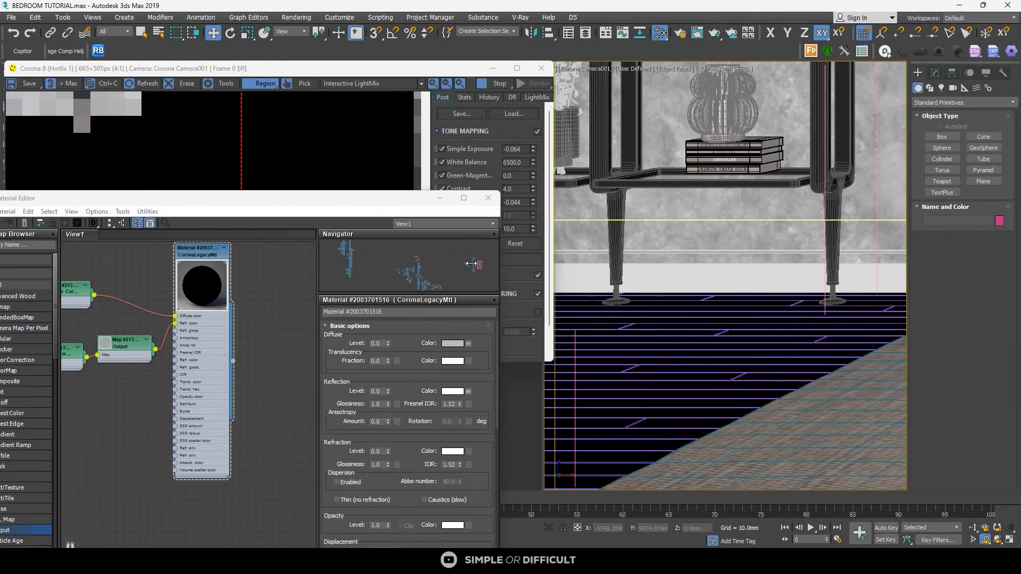
Step: Return the material editor beside the render and extend the render region to the left edge of the image
left_click_drag(355, 203, 847, 130)
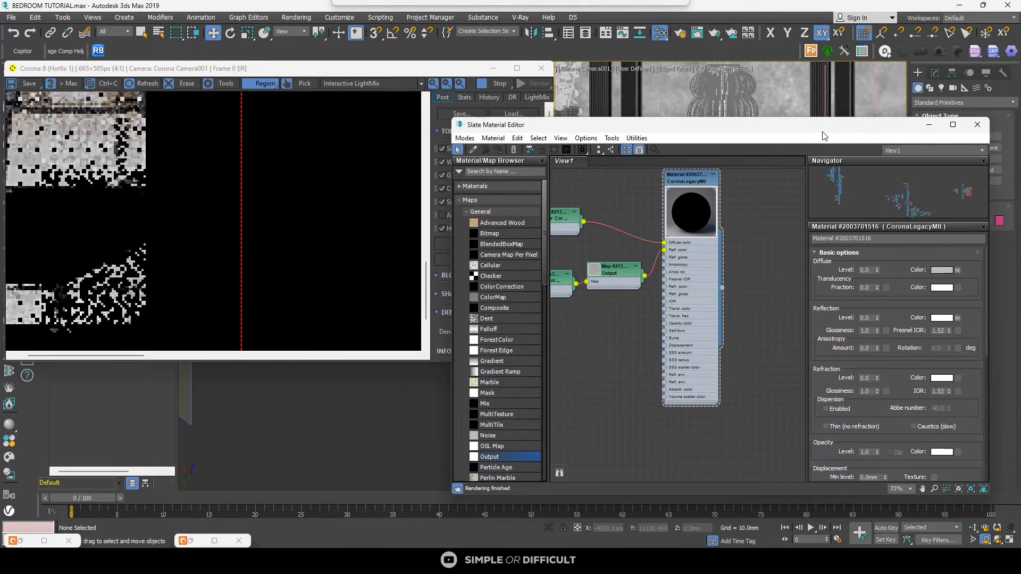
scroll(292, 238, "down", 2)
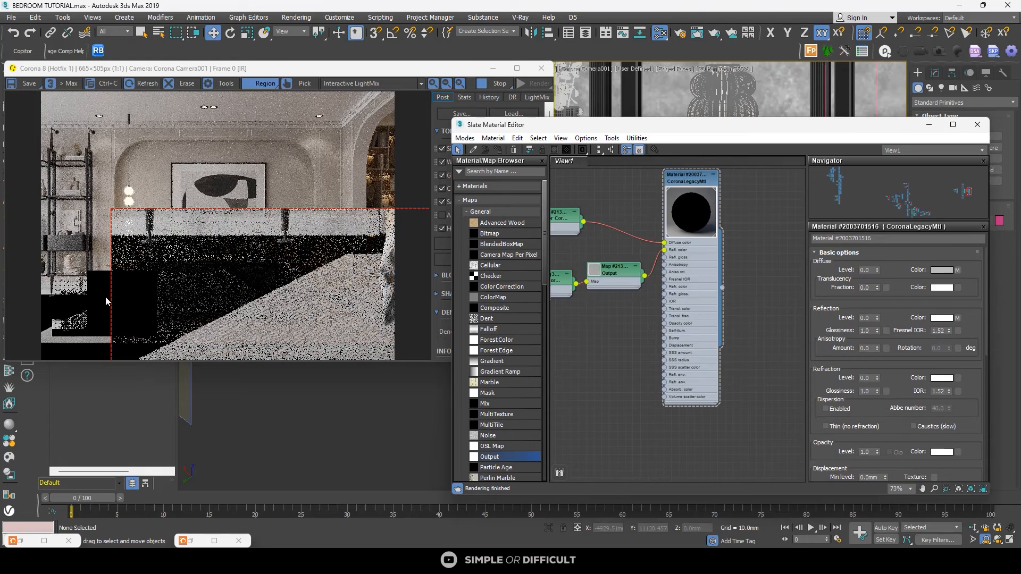
left_click_drag(112, 264, 8, 267)
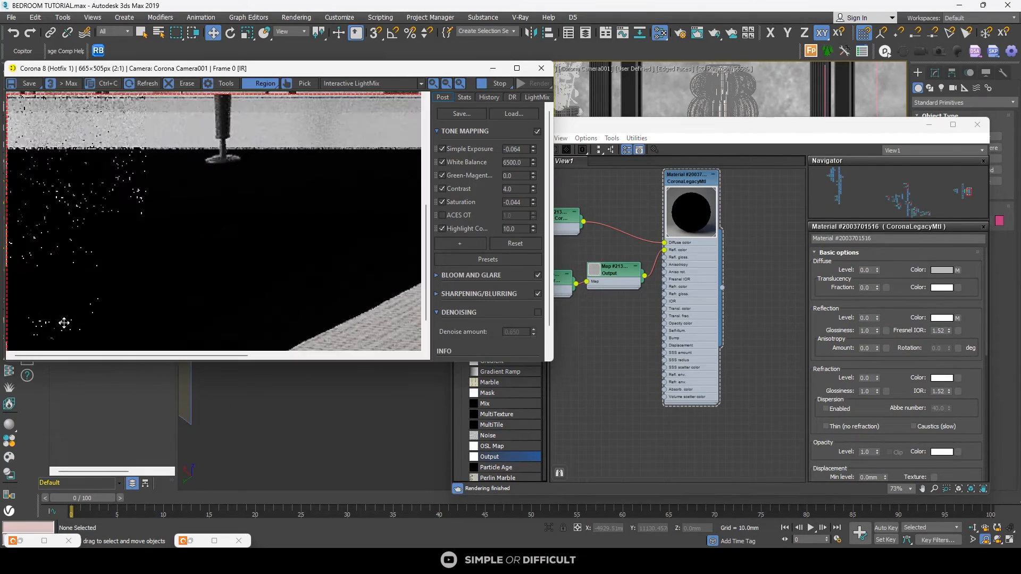
scroll(732, 267, "down", 1)
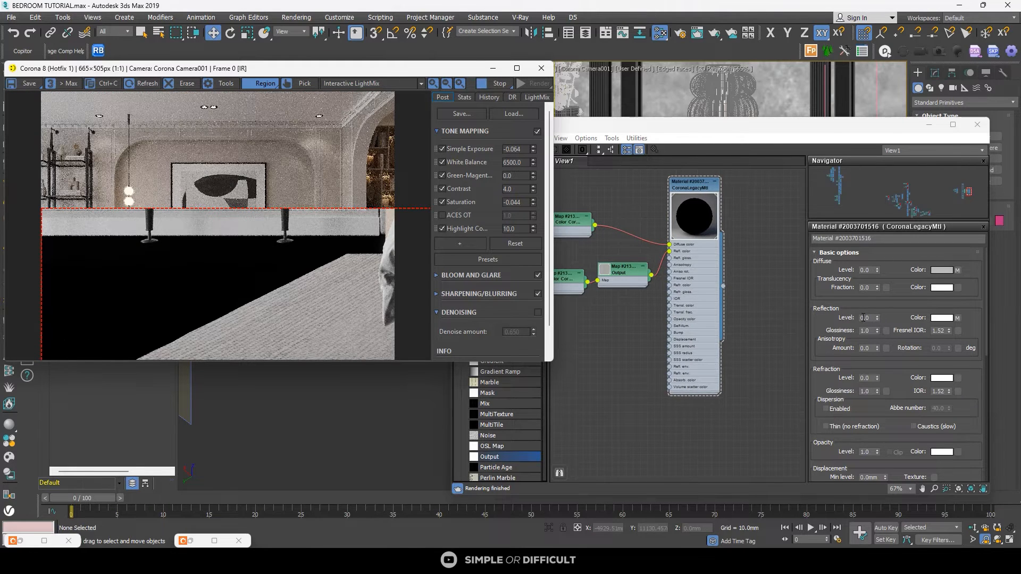
Step: Set the floor material's reflection level to 1.0 and its glossiness to 0.7, and inspect the reflections in the render
double_click(866, 318)
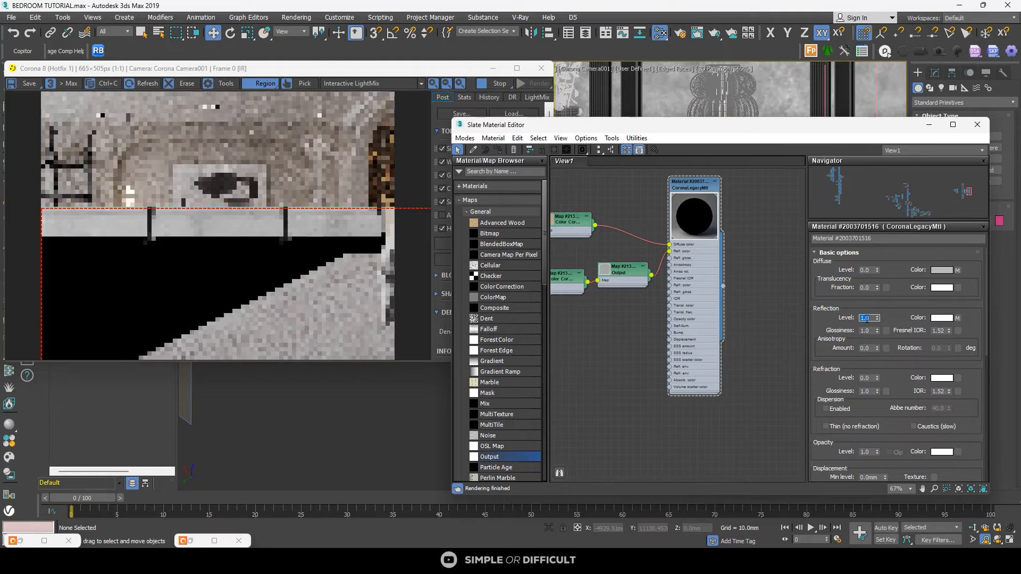
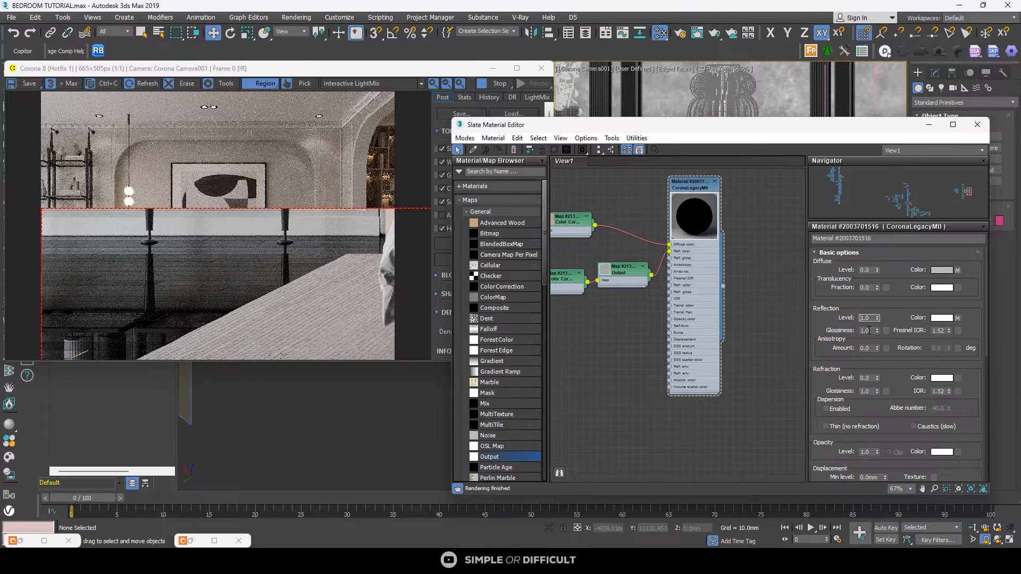
double_click(865, 331)
type("0.7")
key("Return")
scroll(219, 243, "up", 5)
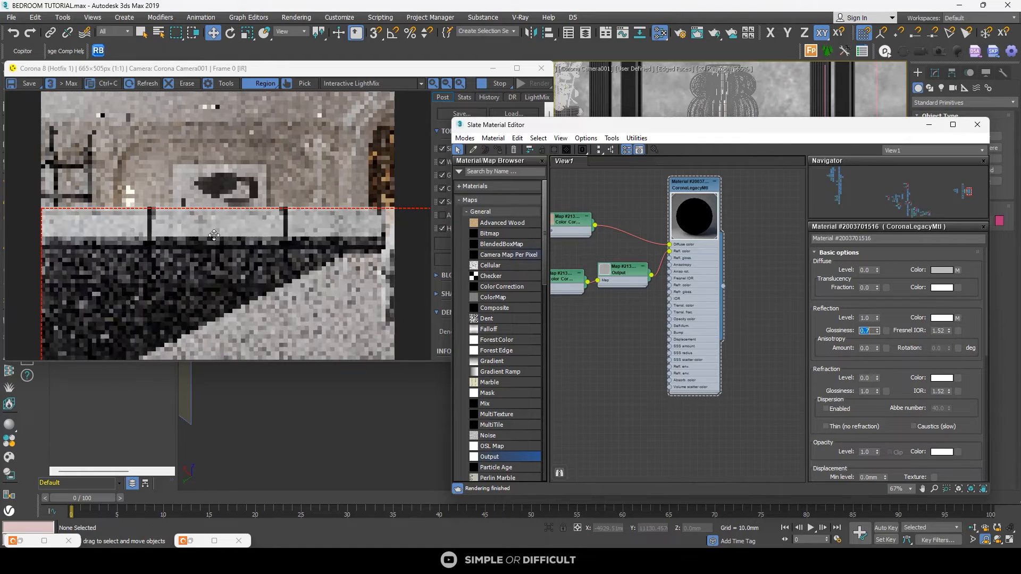
scroll(219, 243, "down", 3)
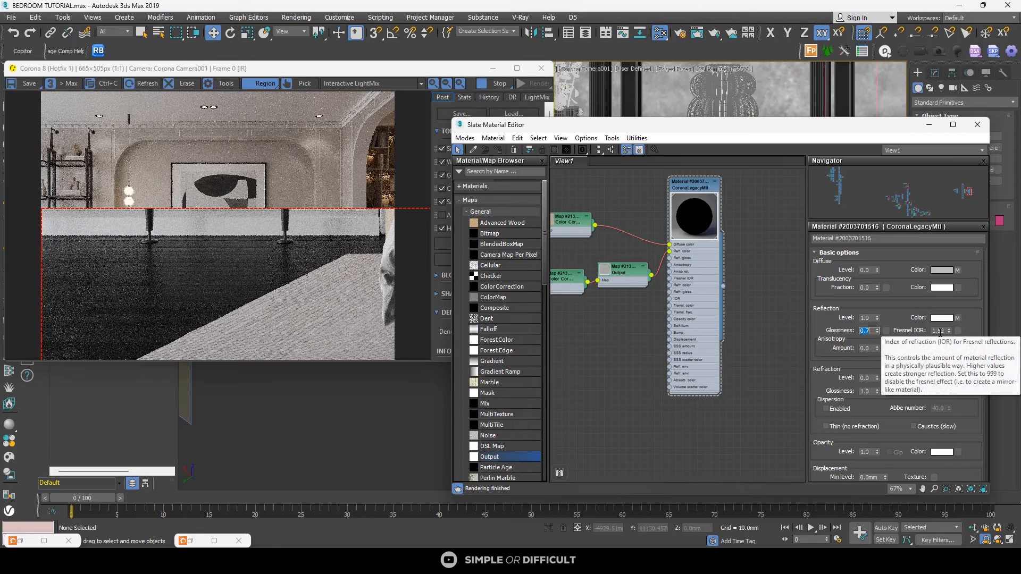
Step: Enable the color map on the reflection's Output map and add a point near the middle of its curve
left_click(620, 271)
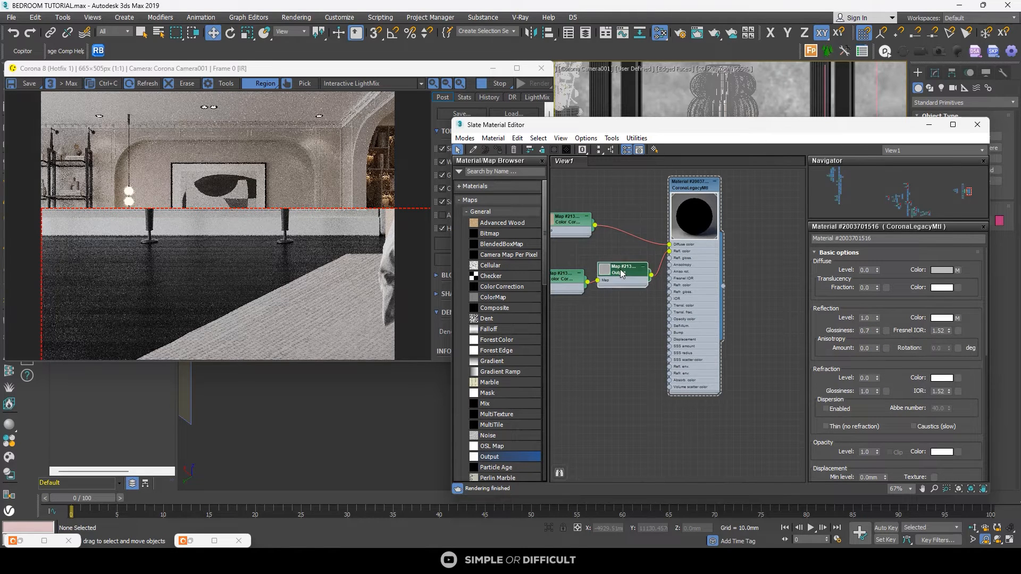
left_click(809, 301)
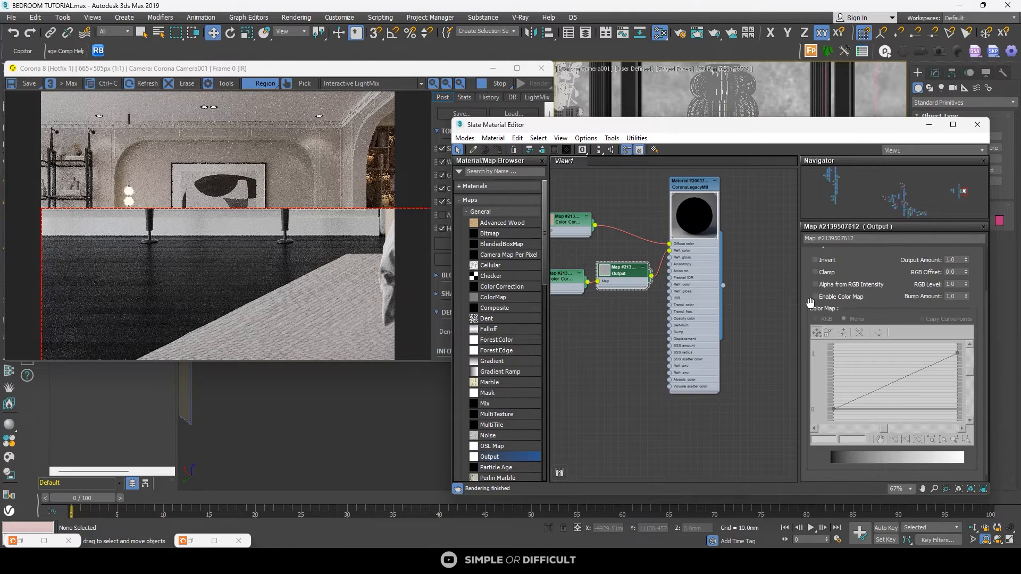
left_click(816, 297)
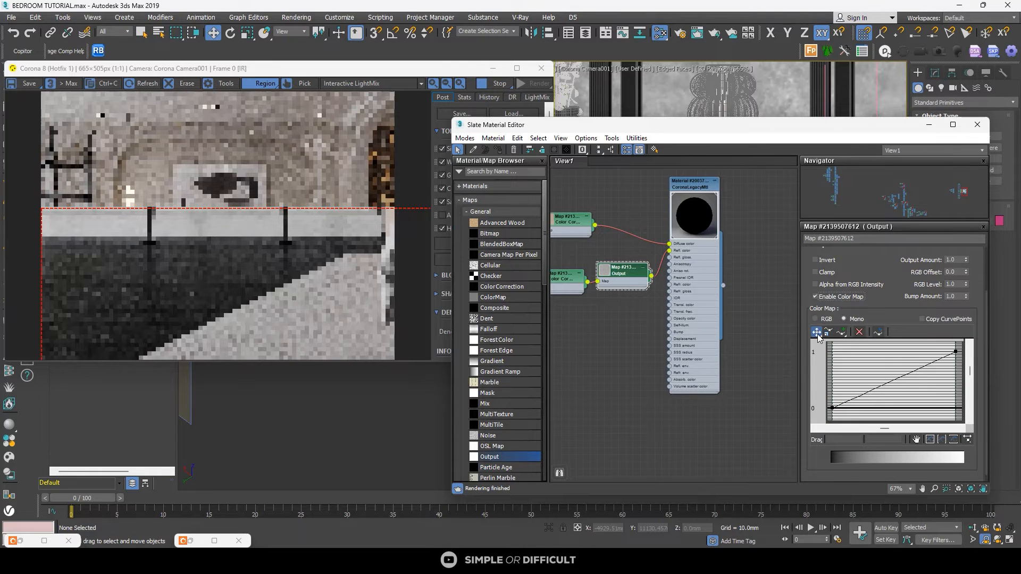
left_click(842, 332)
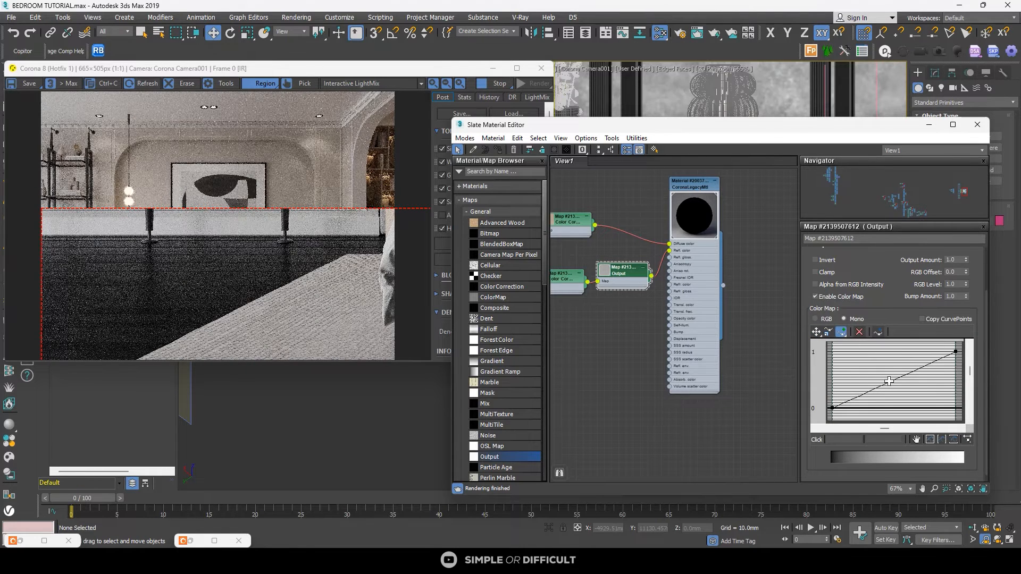
left_click(890, 381)
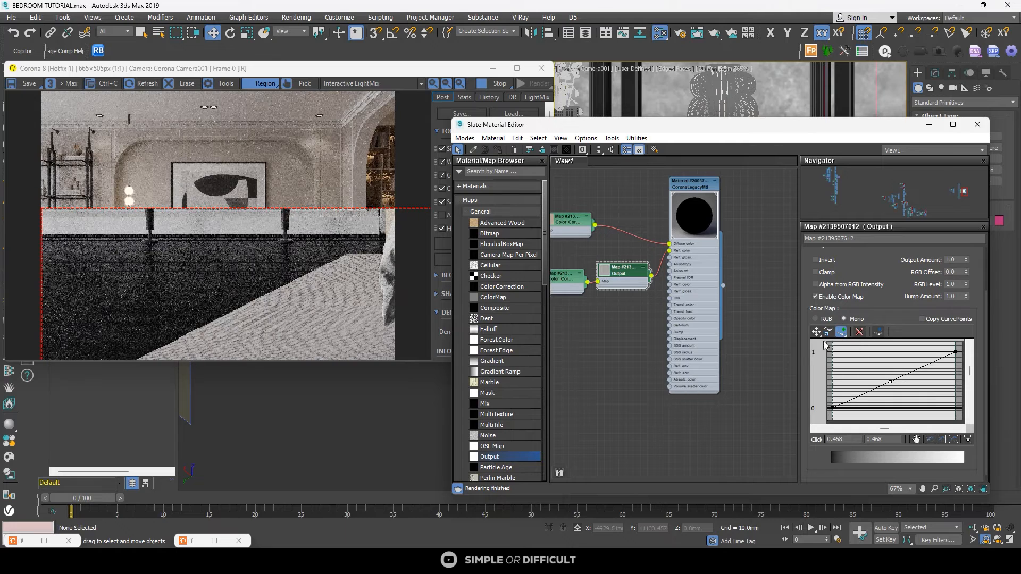
Step: Convert the middle curve point of the Output map to a Bezier point, raise it to about 0.348, 0.778 and tilt its tangent upward
left_click(816, 332)
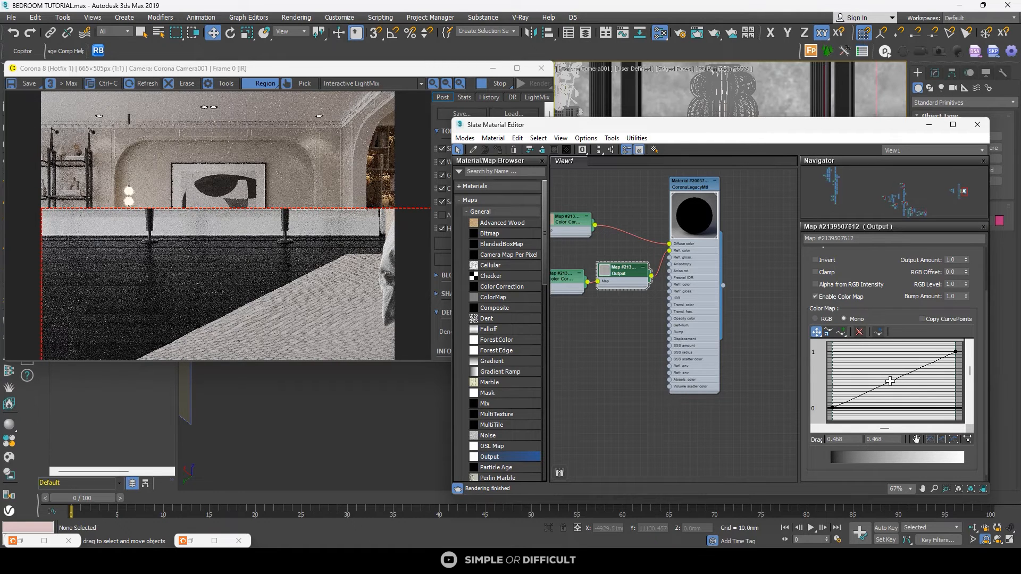
right_click(890, 382)
left_click(885, 374)
left_click_drag(883, 371, 900, 397)
right_click(891, 381)
left_click(922, 399)
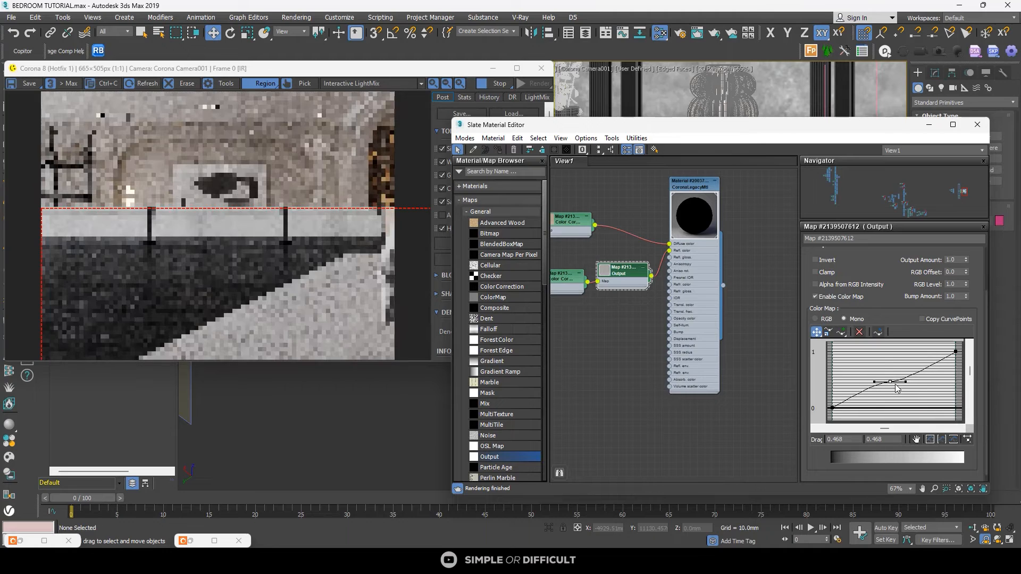
left_click_drag(891, 381, 879, 369)
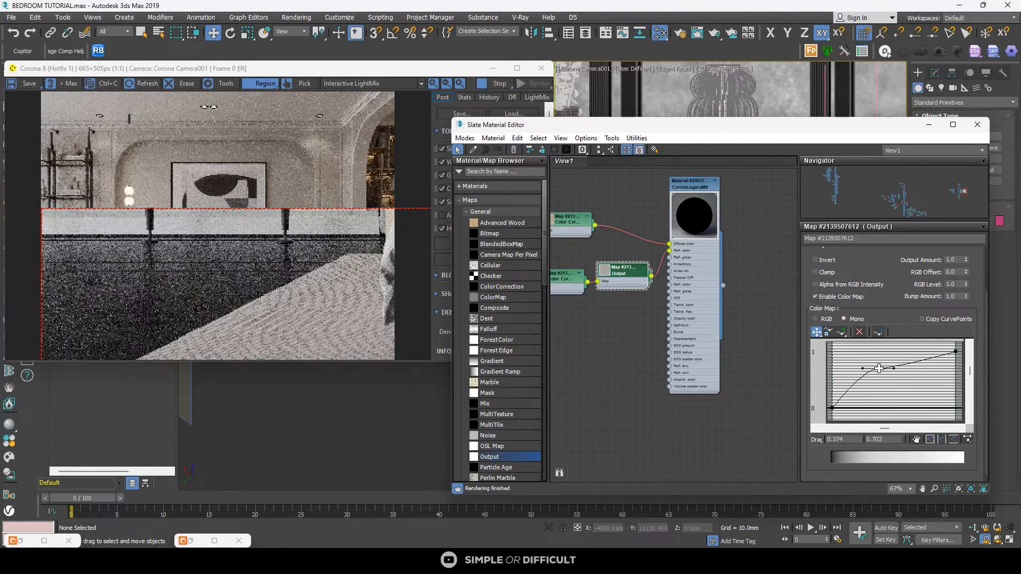
left_click_drag(879, 368, 876, 364)
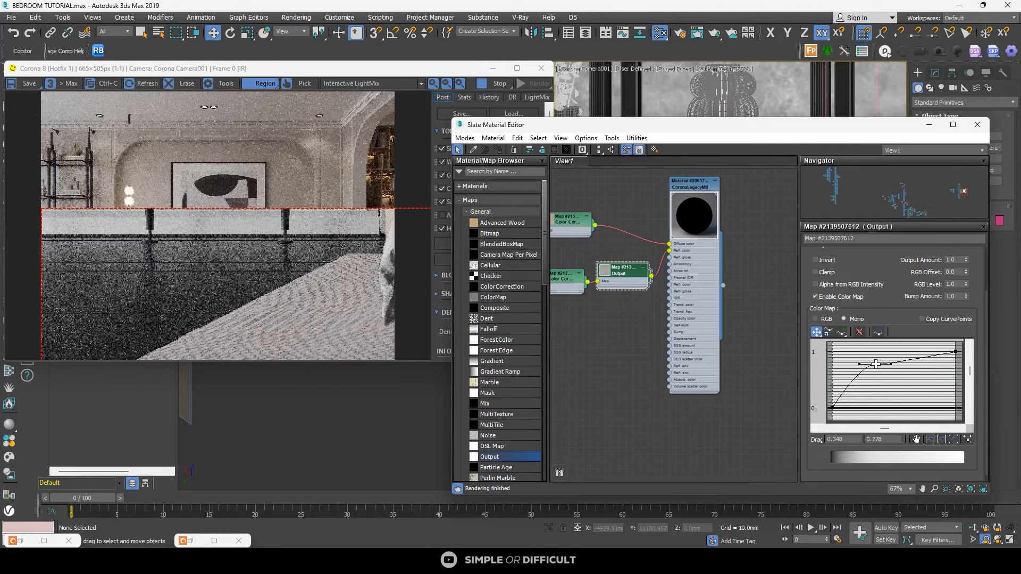
left_click_drag(861, 363, 844, 367)
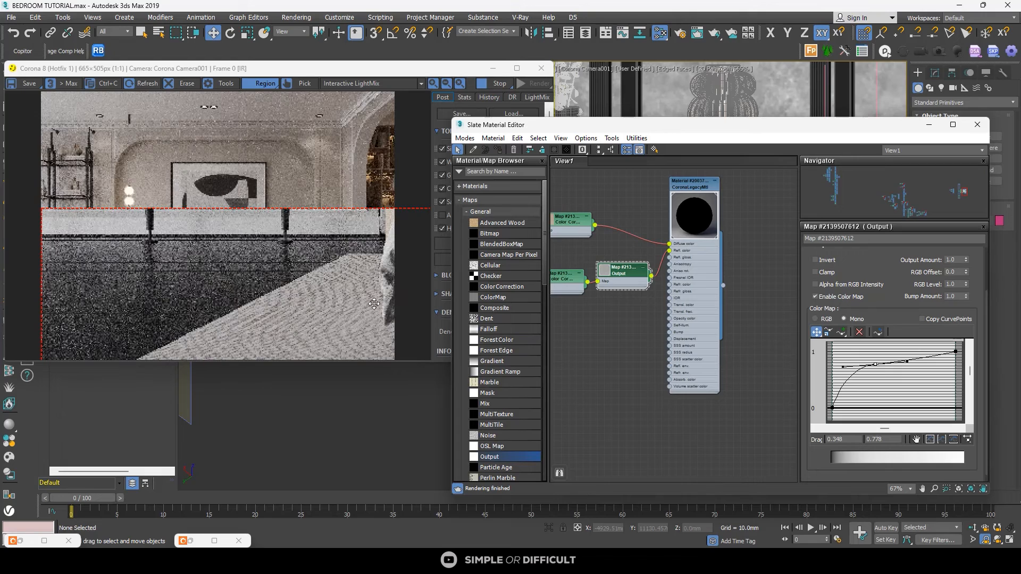
Step: Inspect the floor reflections up close, steepen the curve point's tangent and shift the point to about 0.305, 0.778
scroll(217, 298, "up", 2)
scroll(218, 298, "down", 1)
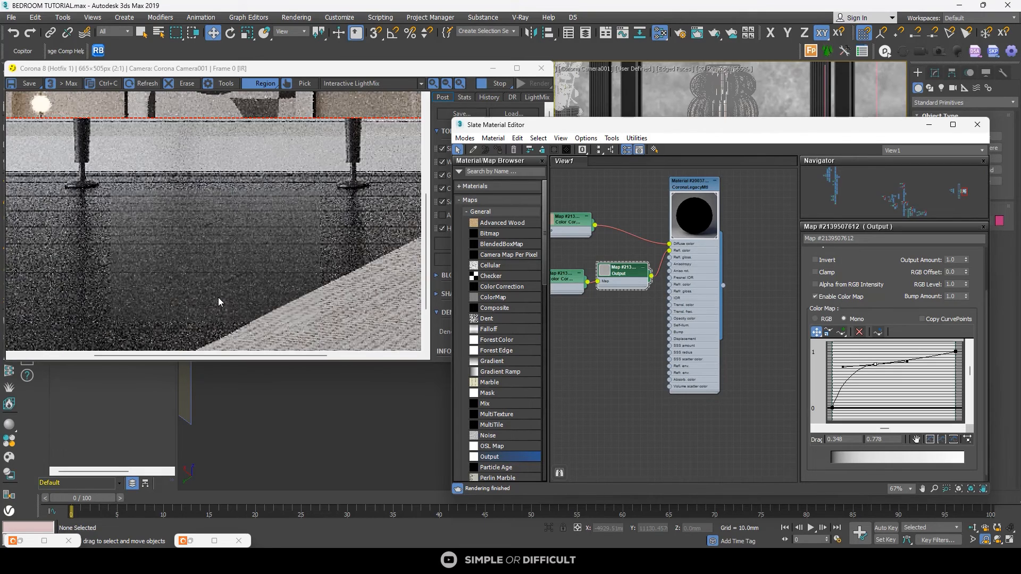
scroll(187, 284, "down", 1)
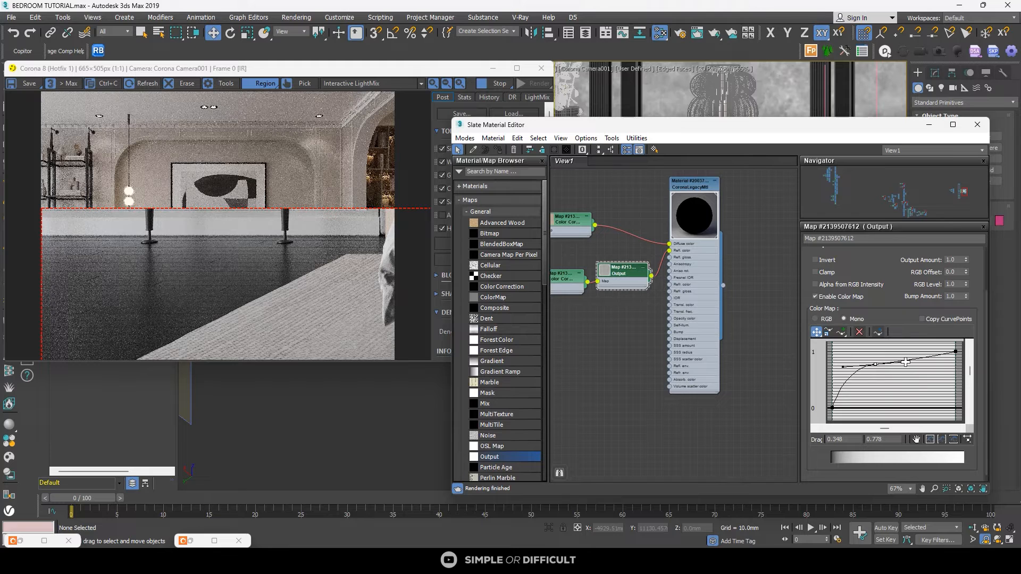
left_click_drag(905, 361, 909, 360)
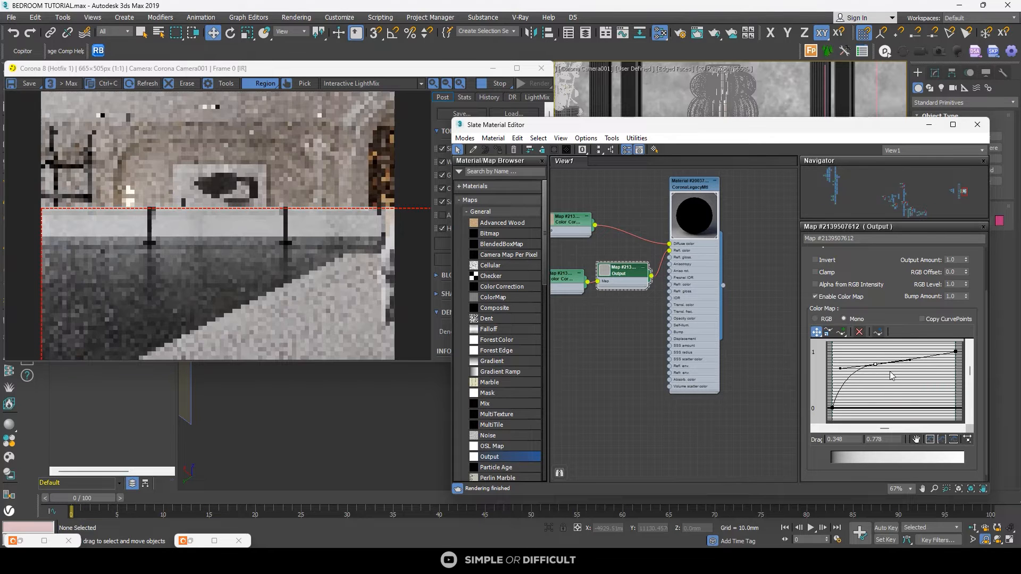
left_click_drag(910, 360, 903, 349)
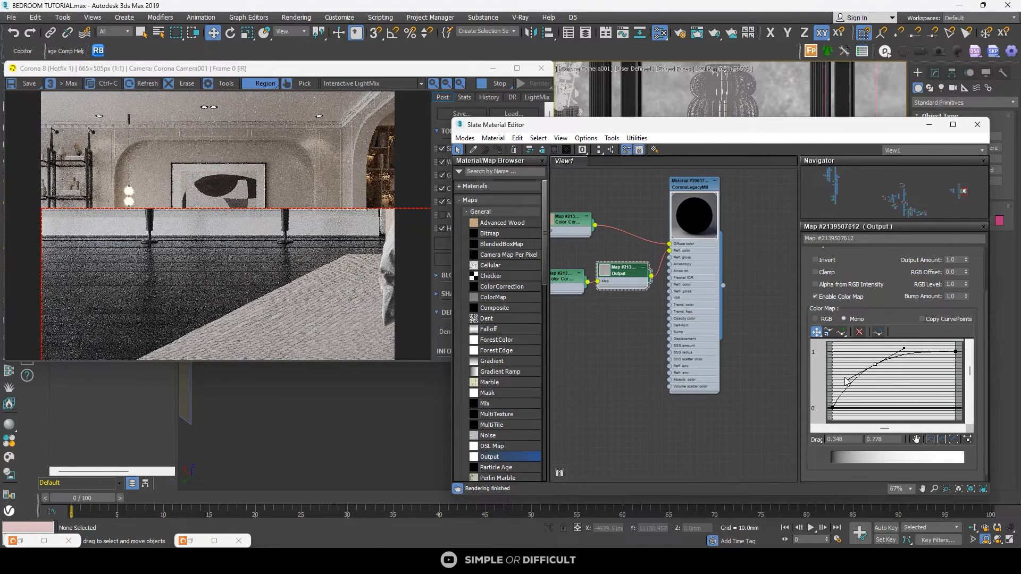
left_click_drag(874, 364, 869, 364)
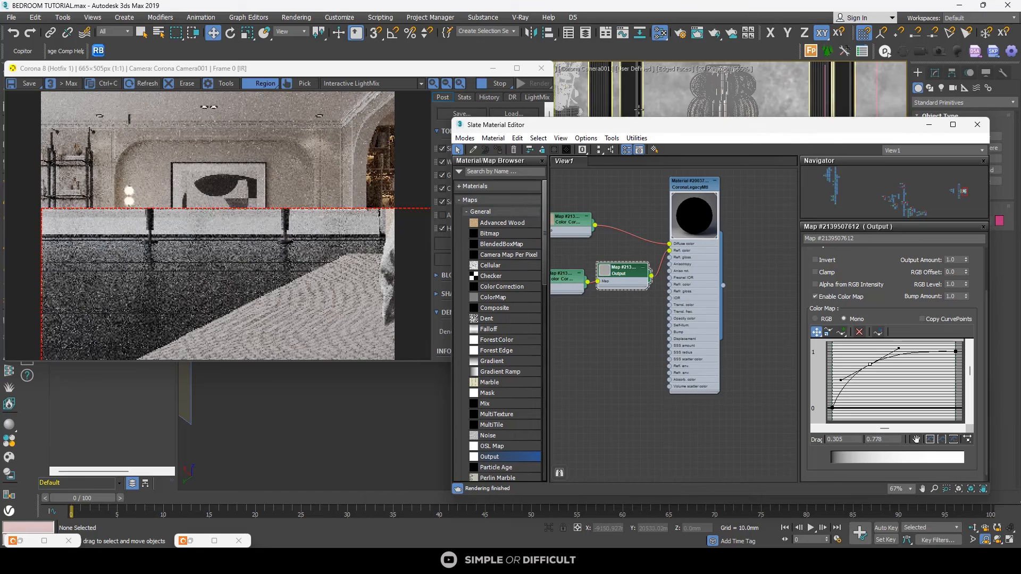
Step: Widen the camera view, extend the render region to the image's left edge and compare the floor with the color map off and on
scroll(638, 111, "down", 3)
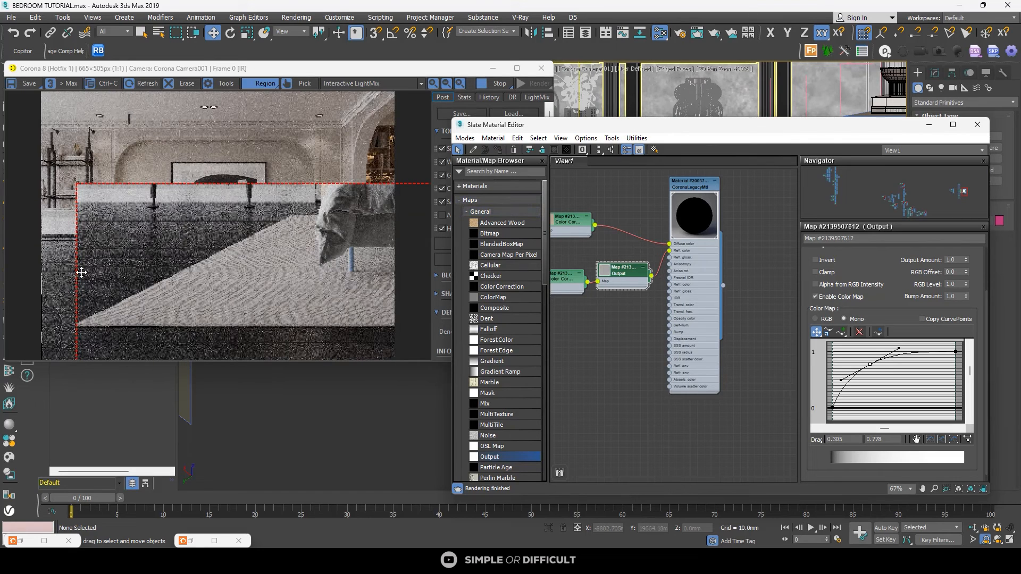
left_click_drag(75, 265, 42, 265)
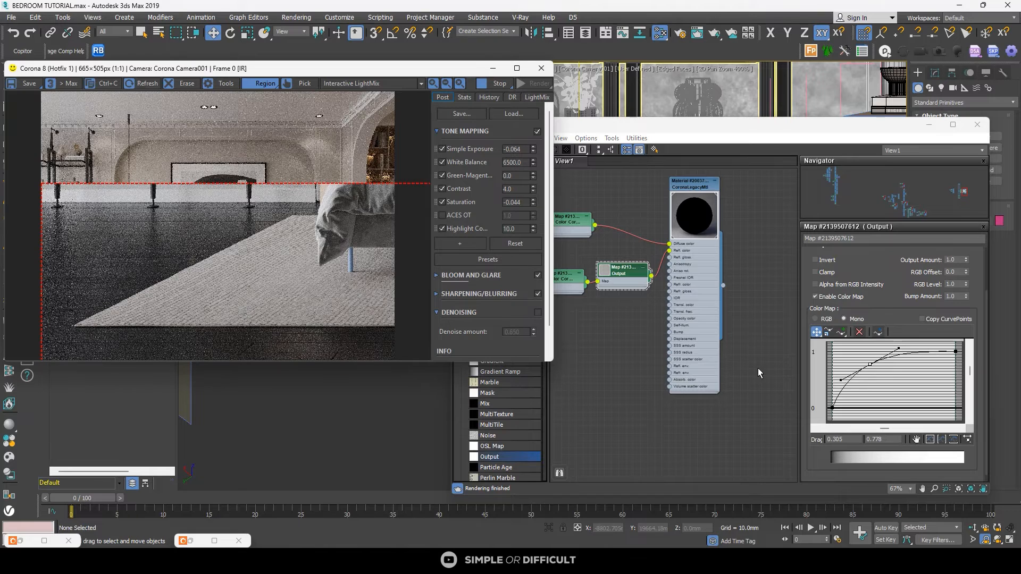
left_click(816, 297)
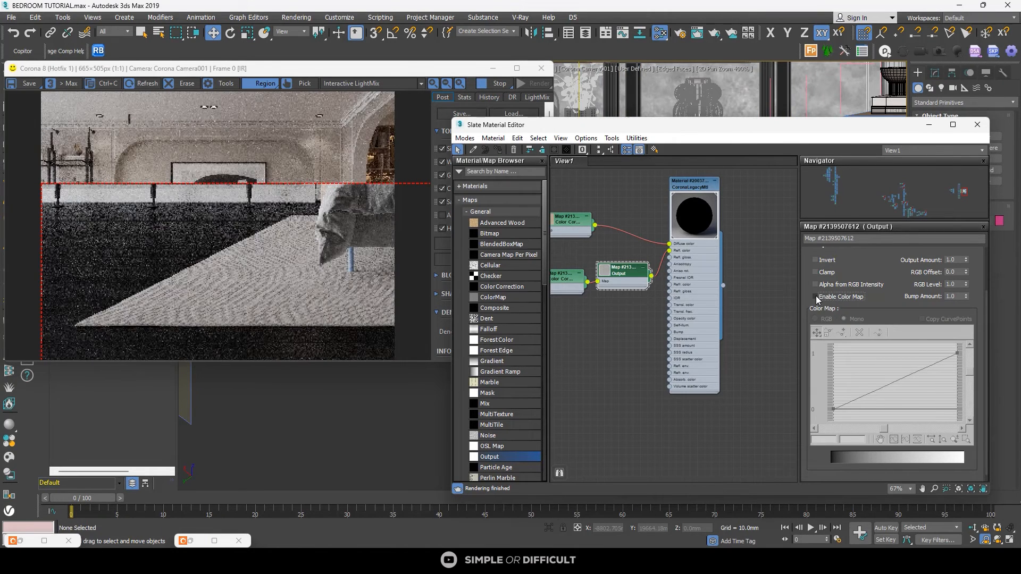
left_click(816, 297)
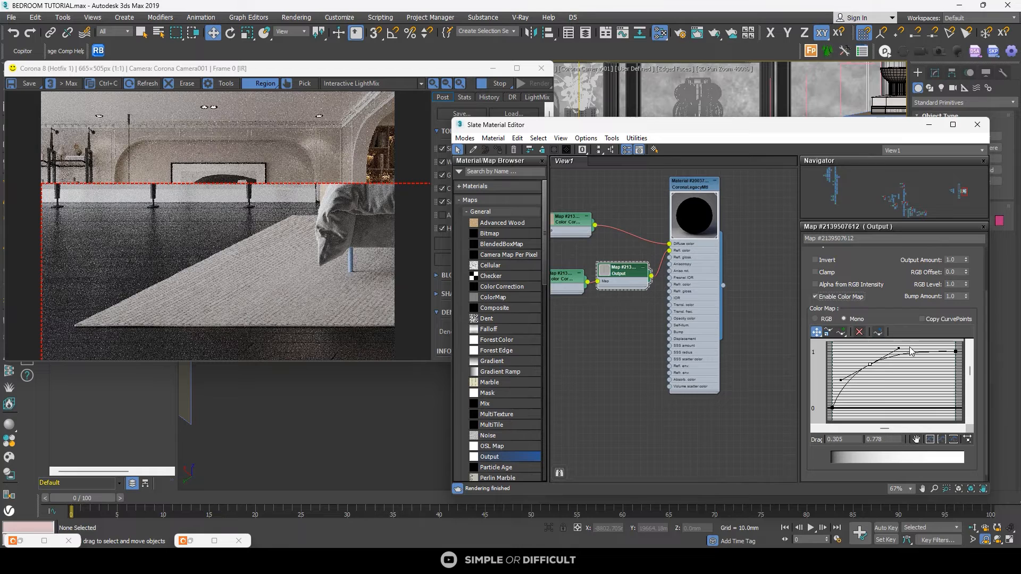
Step: Try a flatter tangent on the Output curve point, steepen it again and stop the interactive render
left_click_drag(897, 350, 913, 362)
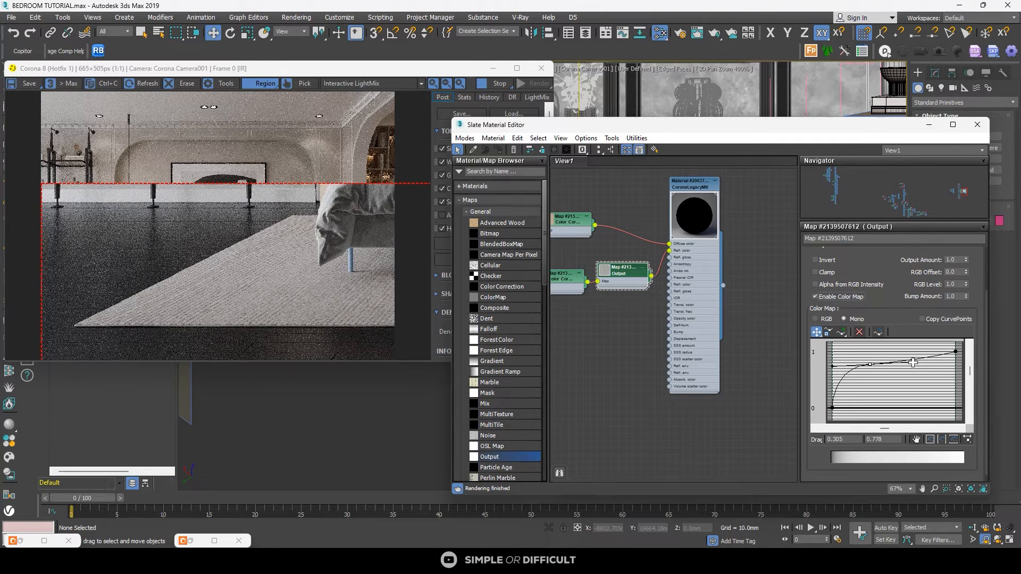
left_click_drag(911, 361, 906, 346)
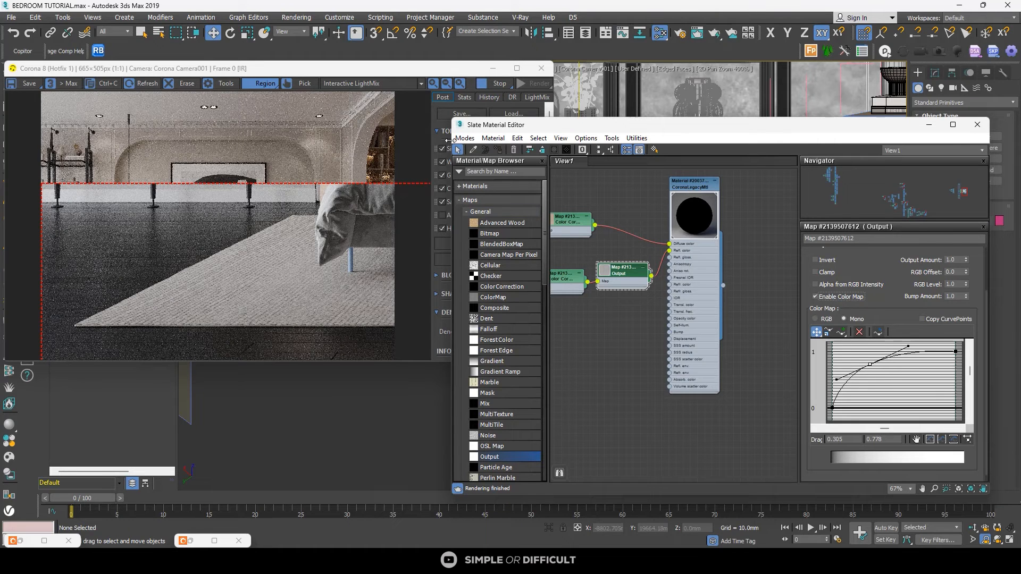
left_click(497, 83)
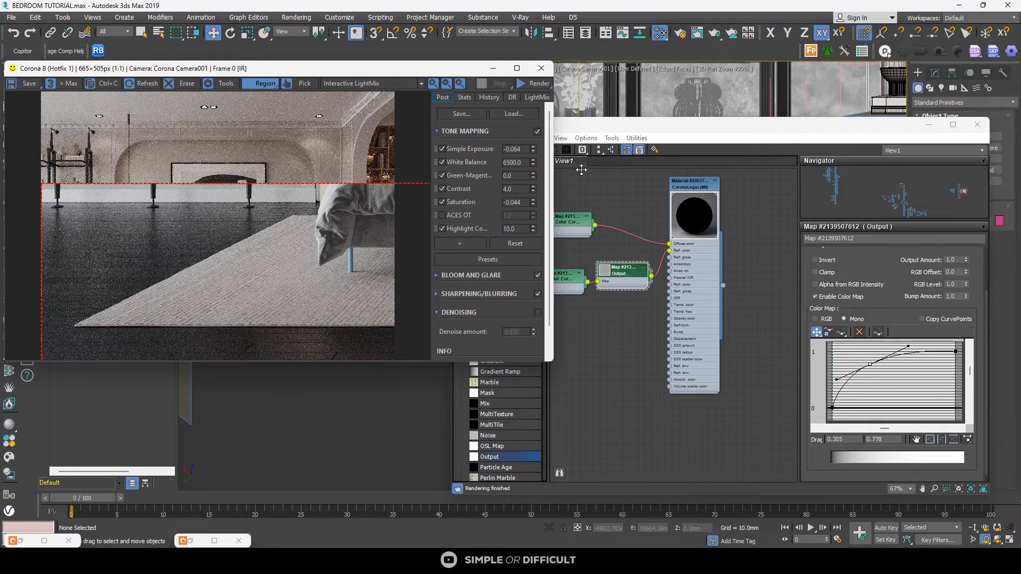
Step: Set the floor material's diffuse level to 1.0 and restart the interactive render
double_click(690, 191)
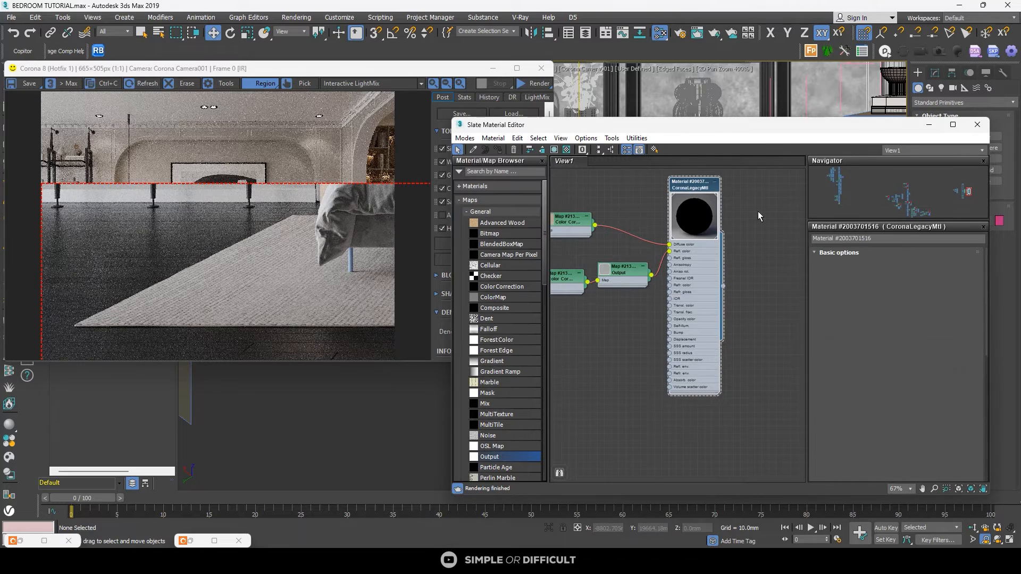
type("1")
key("Return")
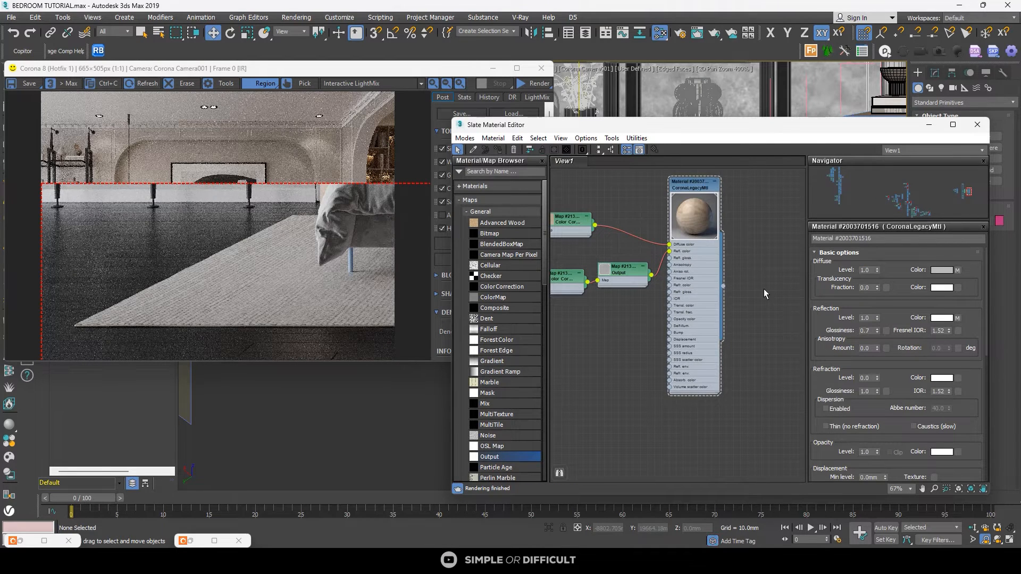
left_click(526, 84)
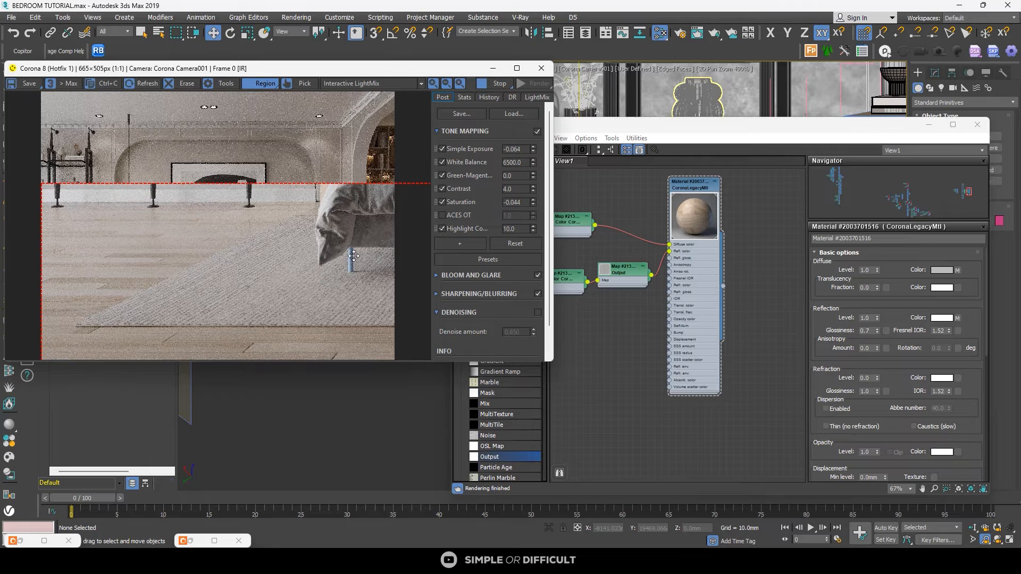
Step: Move the material editor off the camera viewport and select the group of legs under the bed
scroll(354, 256, "up", 2)
scroll(339, 252, "down", 2)
left_click_drag(768, 124, 311, 357)
scroll(616, 276, "down", 5)
scroll(657, 283, "up", 5)
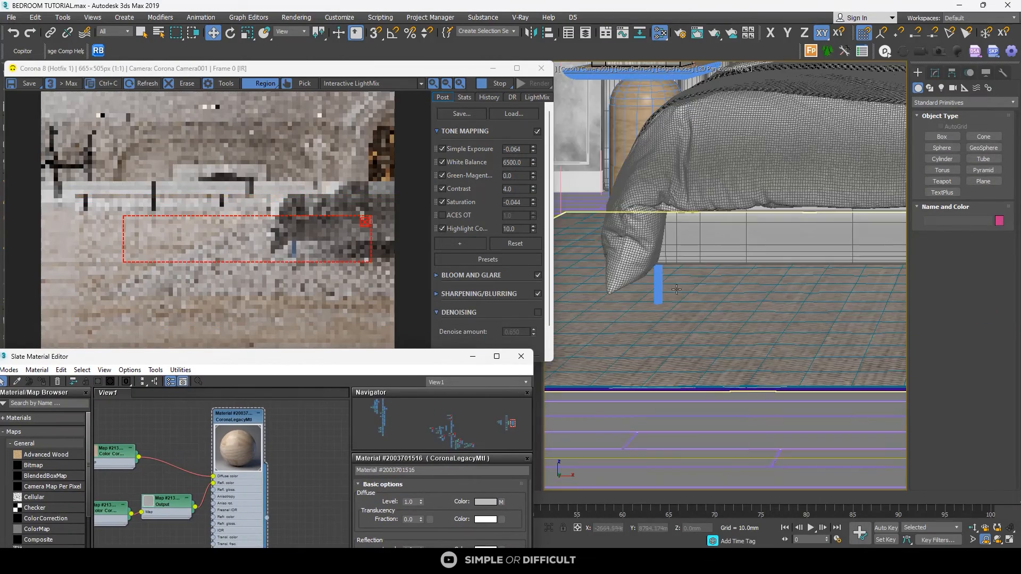
left_click(658, 283)
scroll(658, 280, "down", 5)
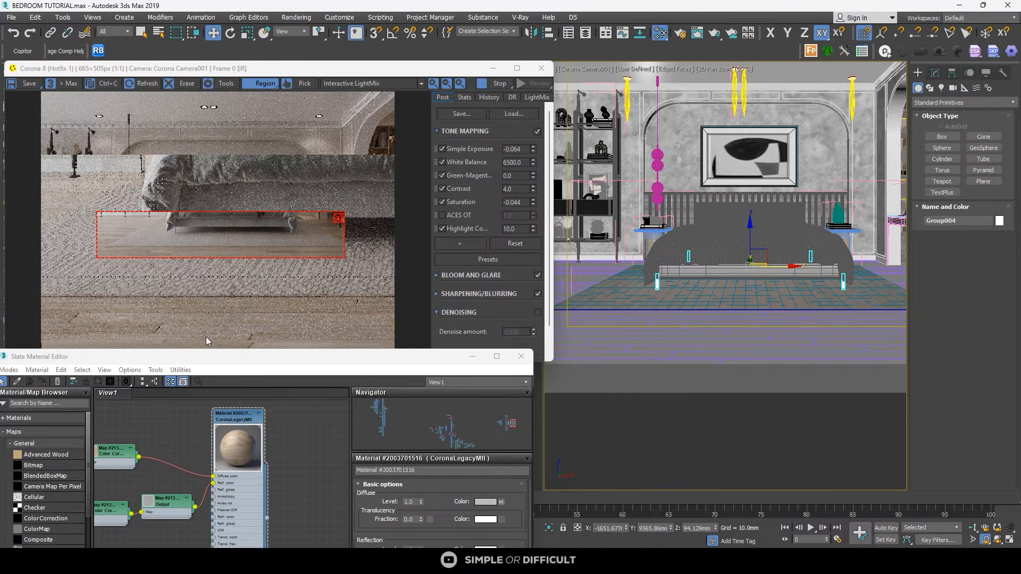
Step: Look through the existing materials in the enlarged node graph, restore the editor's size and bring an empty graph area into view
left_click_drag(374, 74, 698, 62)
double_click(268, 357)
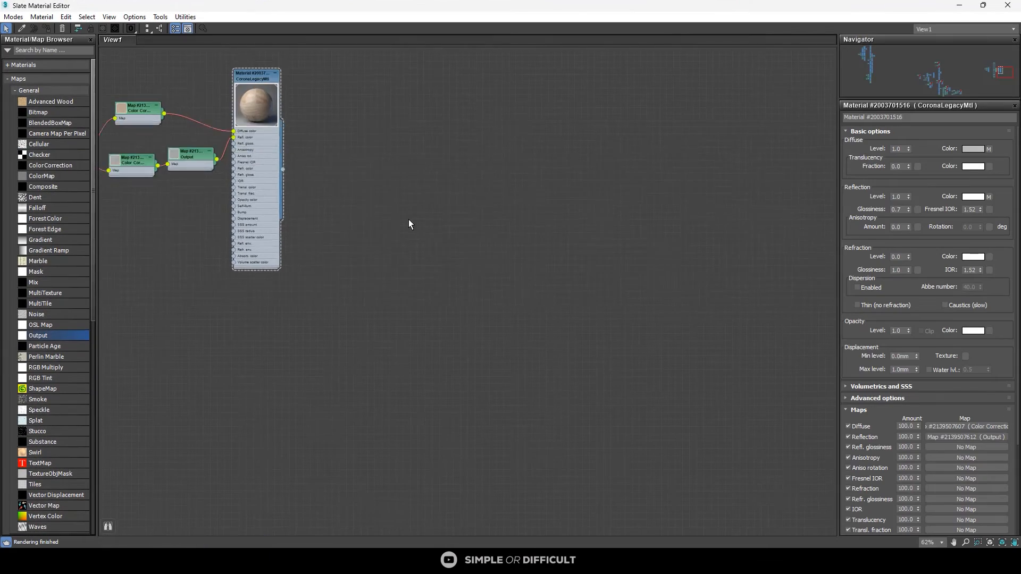
scroll(311, 228, "down", 3)
scroll(311, 227, "down", 2)
middle_click_drag(311, 226, 477, 347)
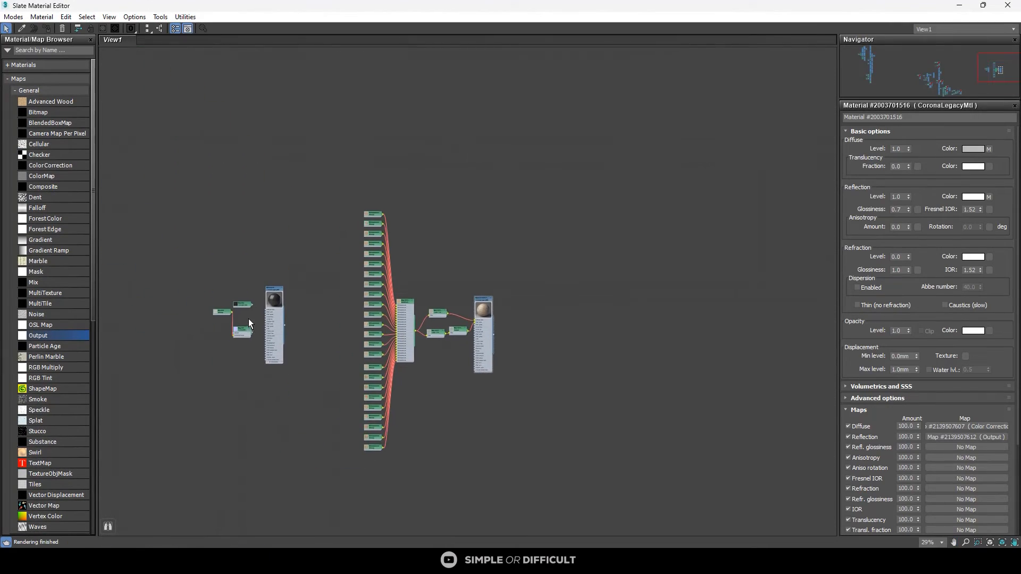
scroll(249, 318, "up", 5)
scroll(304, 281, "up", 2)
scroll(356, 248, "down", 4)
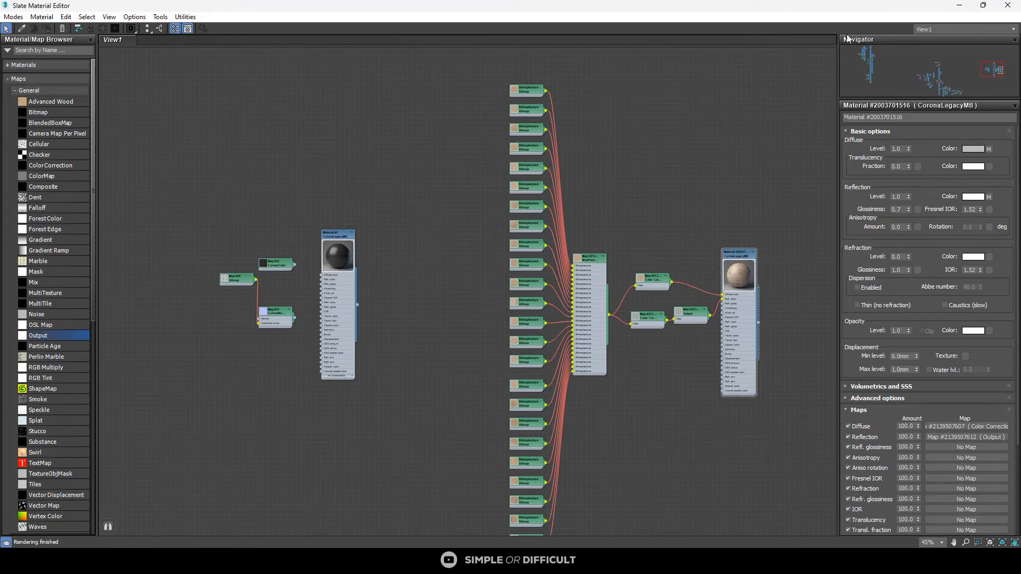
scroll(522, 218, "down", 5)
middle_click_drag(569, 230, 379, 238)
left_click_drag(707, 8, 766, 73)
scroll(787, 223, "down", 5)
middle_click_drag(788, 223, 669, 255)
scroll(641, 209, "up", 4)
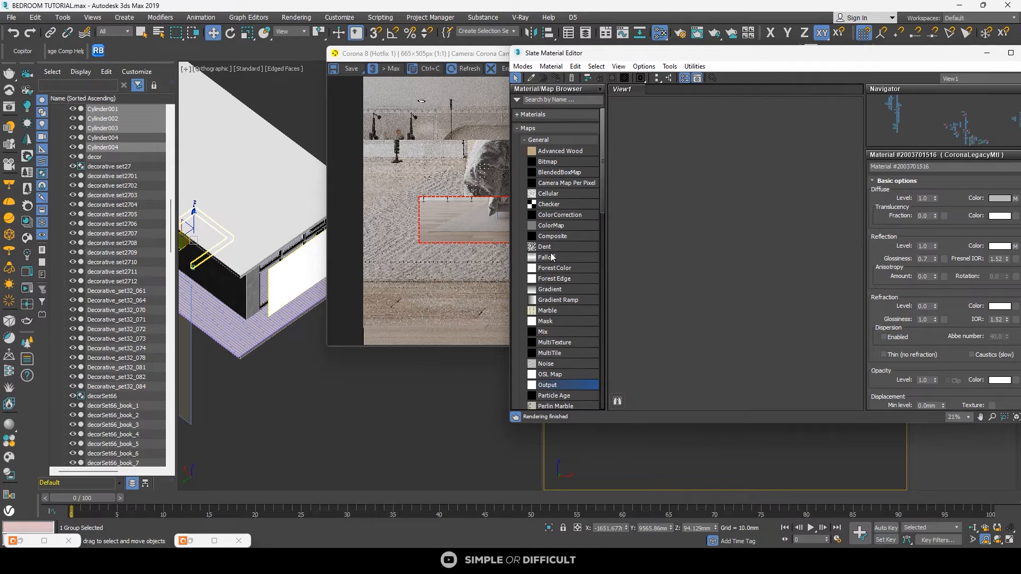
Step: Add the Aluminium Black Anodized metal from the Corona Material Library to the node graph and close the library
left_click(27, 222)
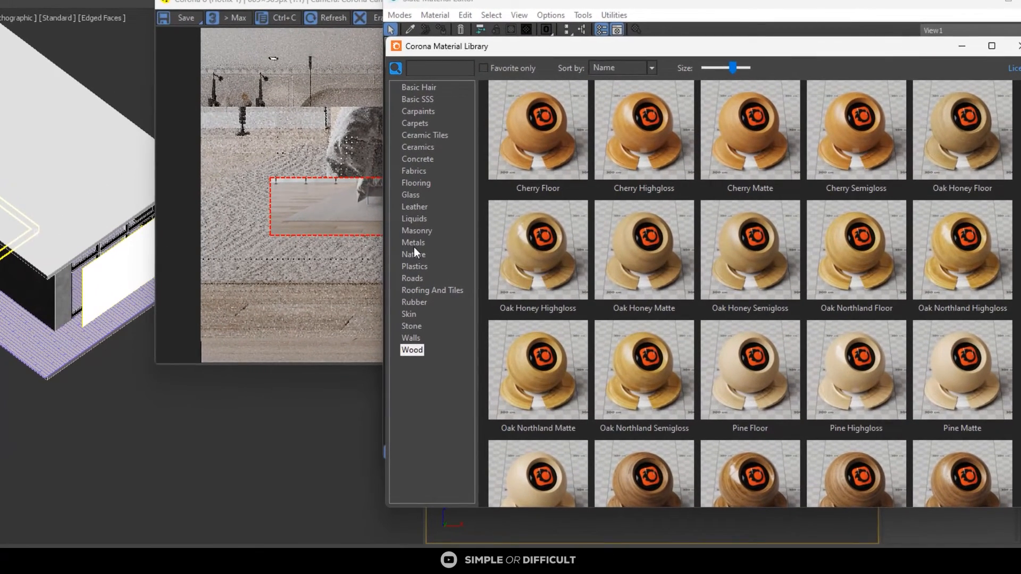
left_click(414, 246)
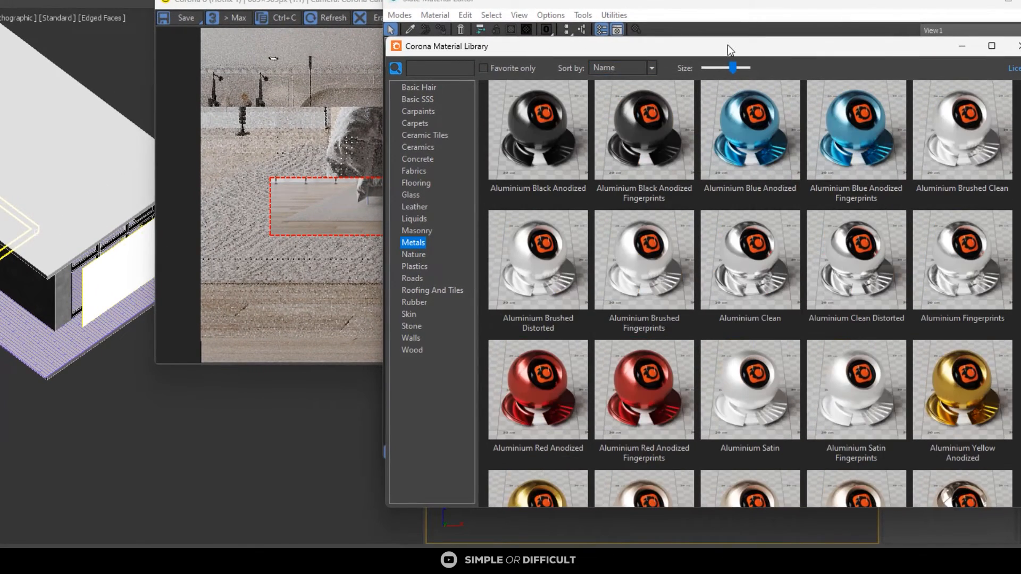
left_click_drag(728, 50, 85, 25)
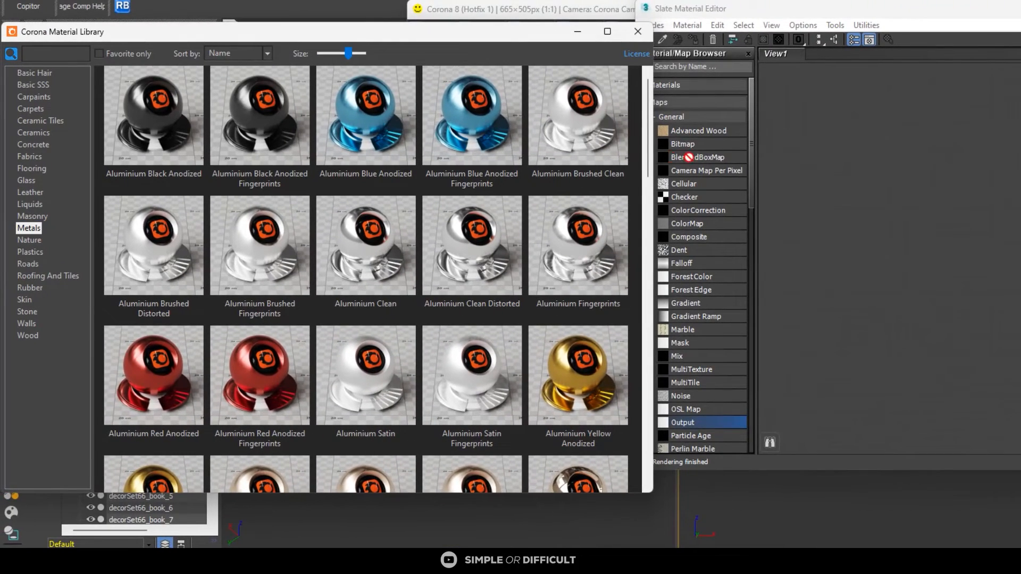
left_click_drag(689, 157, 930, 160)
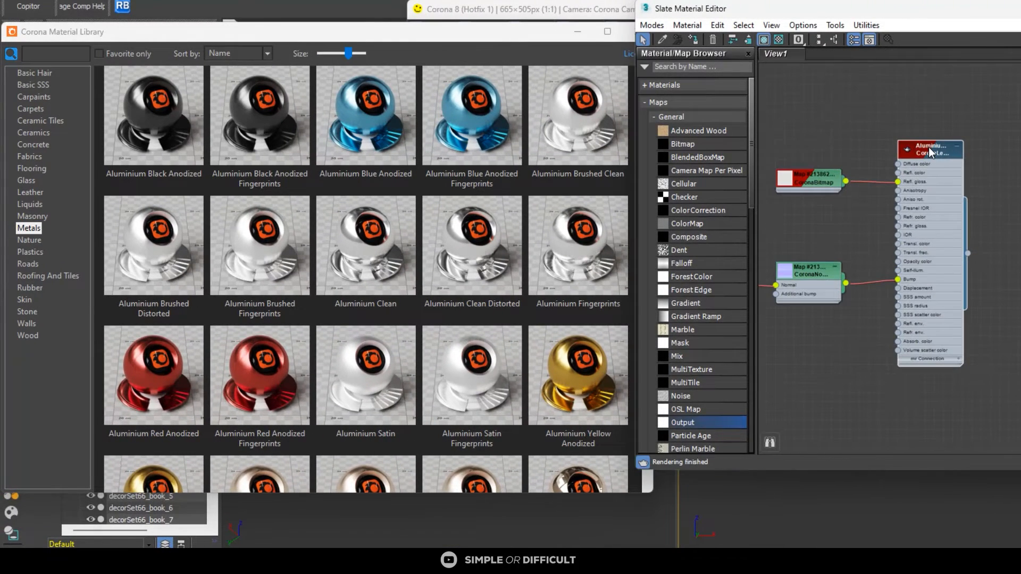
scroll(929, 147, "up", 1)
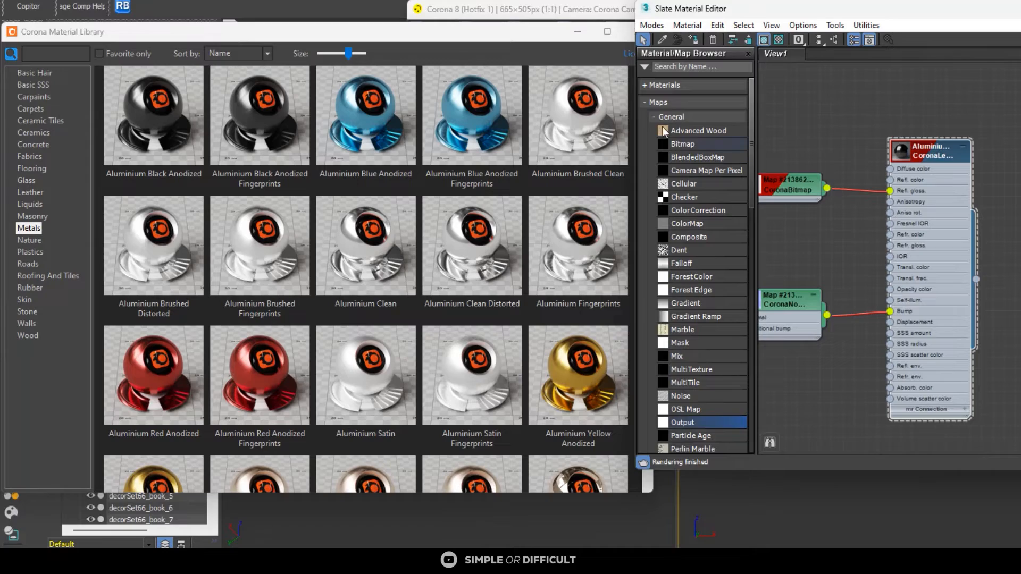
left_click(590, 37)
left_click(641, 32)
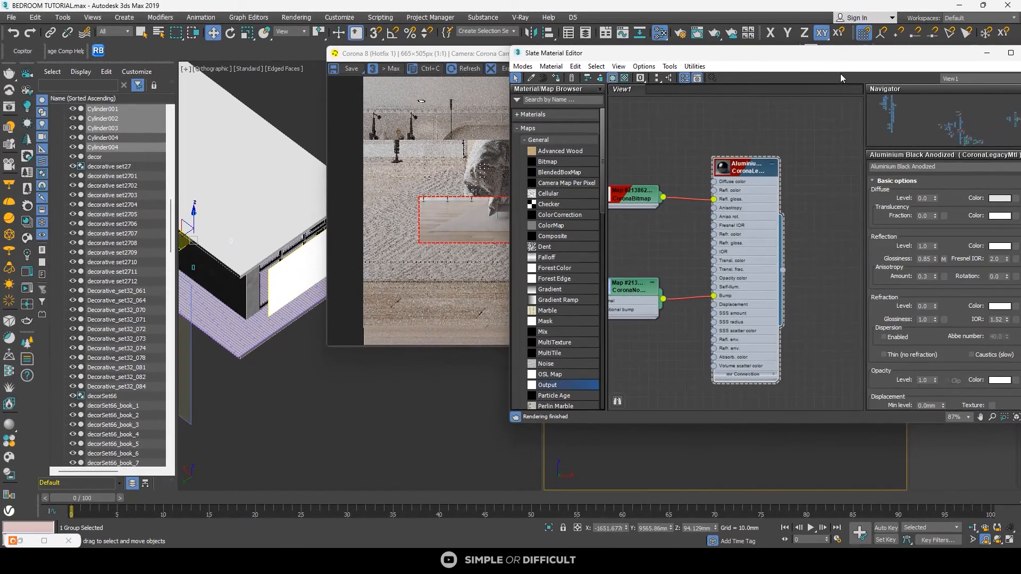
Step: Find the existing black reflective Material #69 in the node graph and set its reflection glossiness to 0.85
left_click_drag(845, 58, 465, 109)
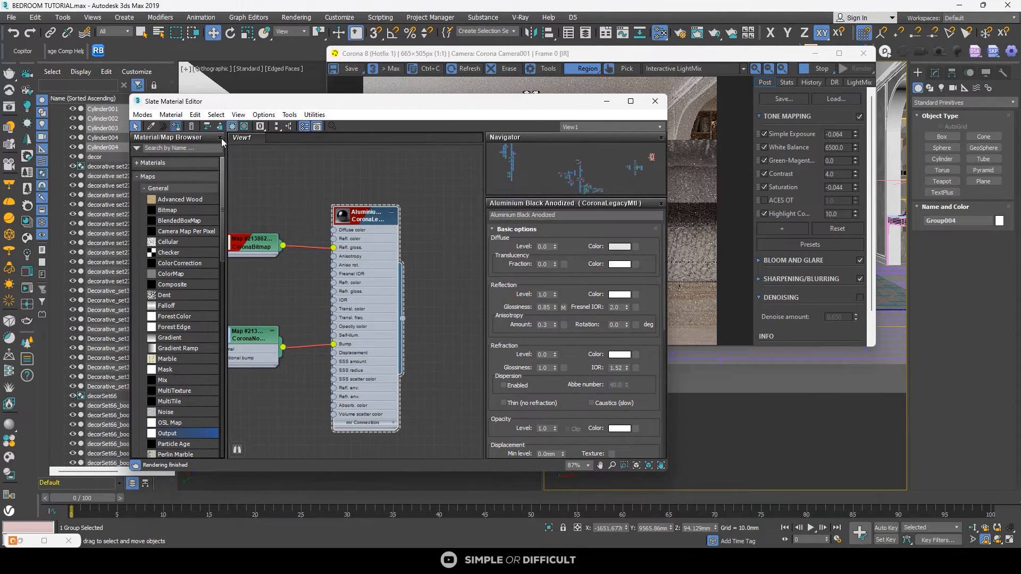
scroll(443, 226, "down", 8)
scroll(373, 234, "down", 4)
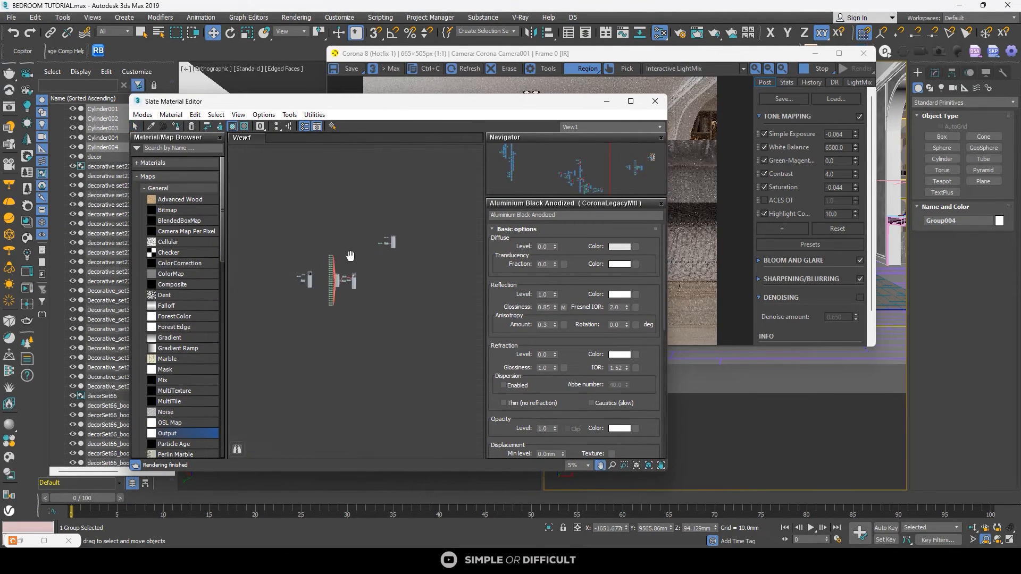
scroll(341, 291, "up", 12)
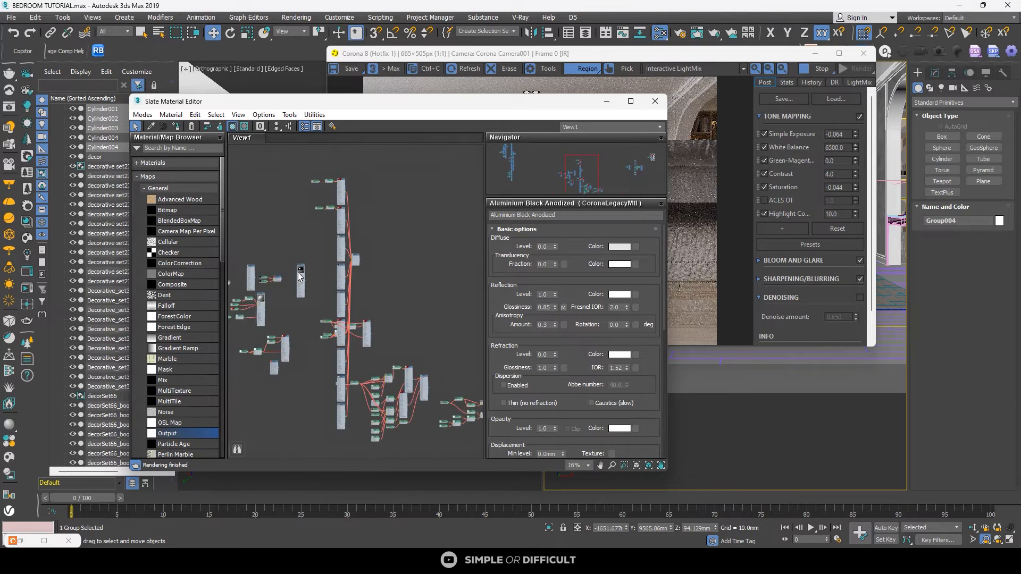
double_click(309, 218)
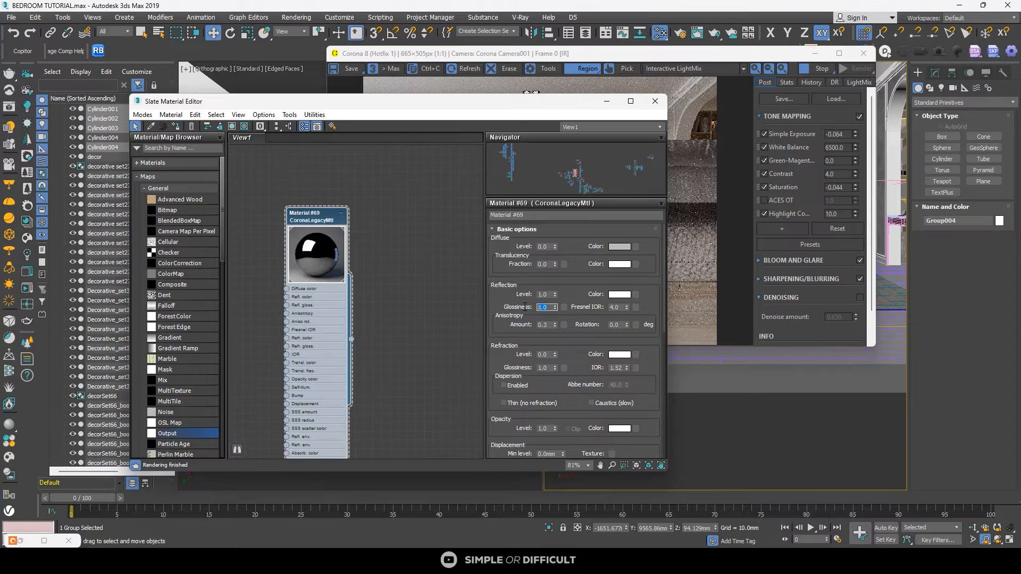
type("0.85")
key("Return")
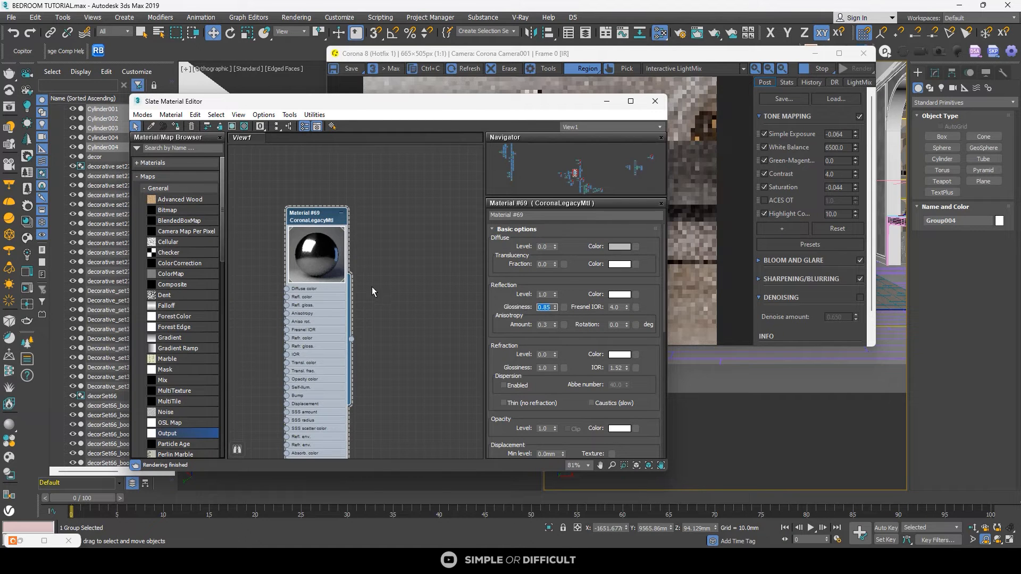
left_click(392, 270)
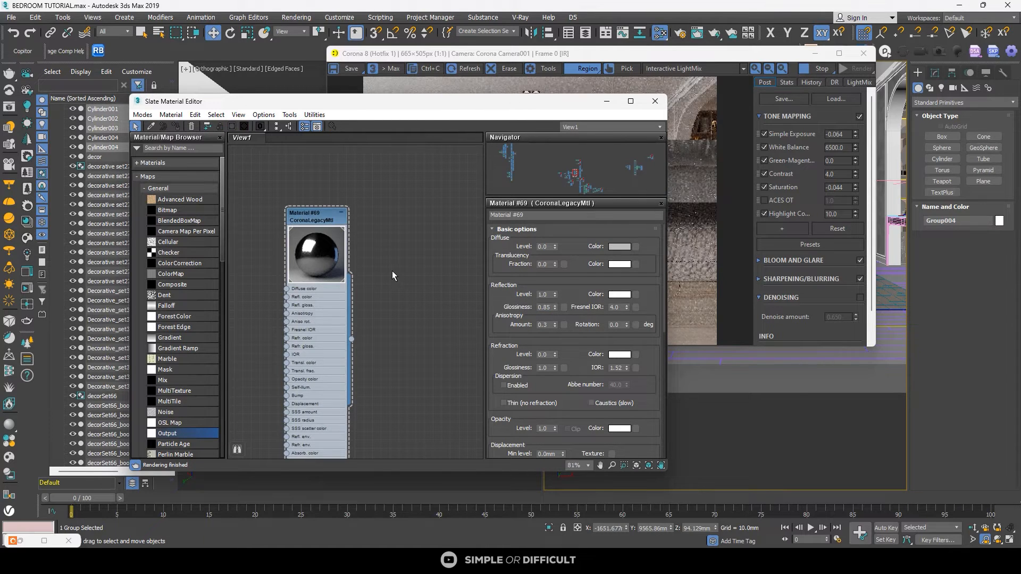
left_click(311, 224)
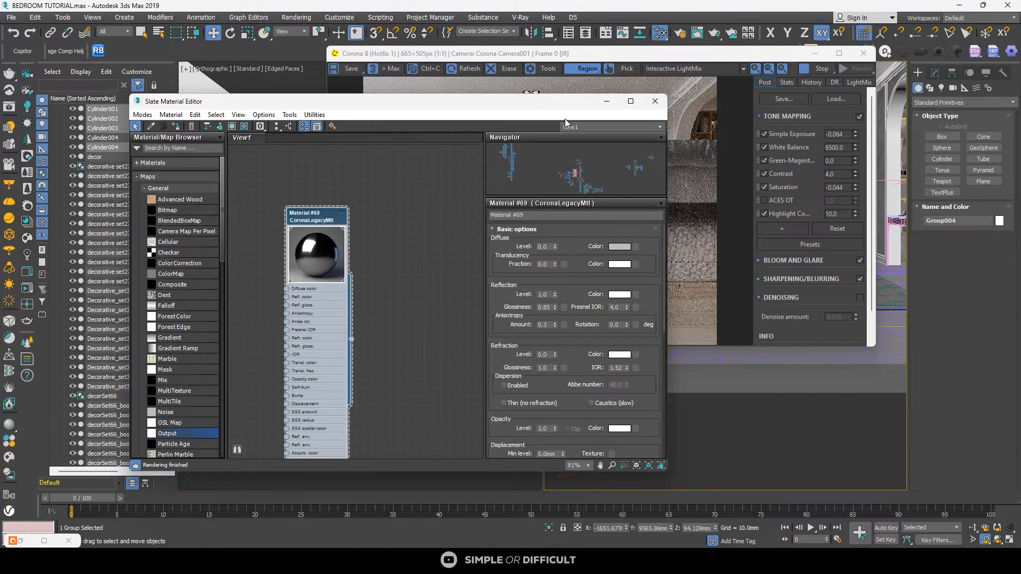
Step: Bring up the Aluminium Black Anodized material's parameters and move the material editor clear of the render window
scroll(353, 267, "down", 10)
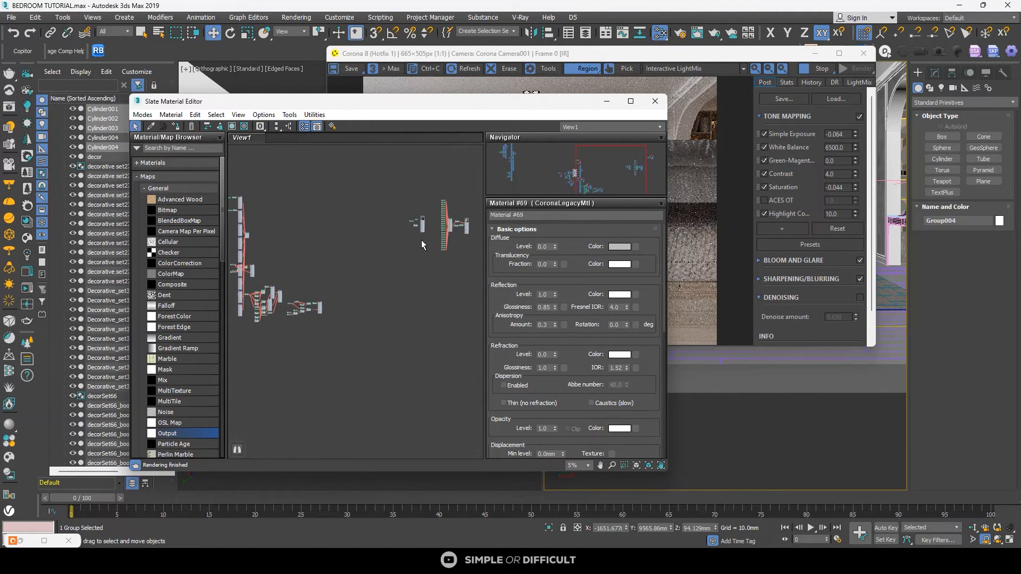
scroll(408, 231, "up", 8)
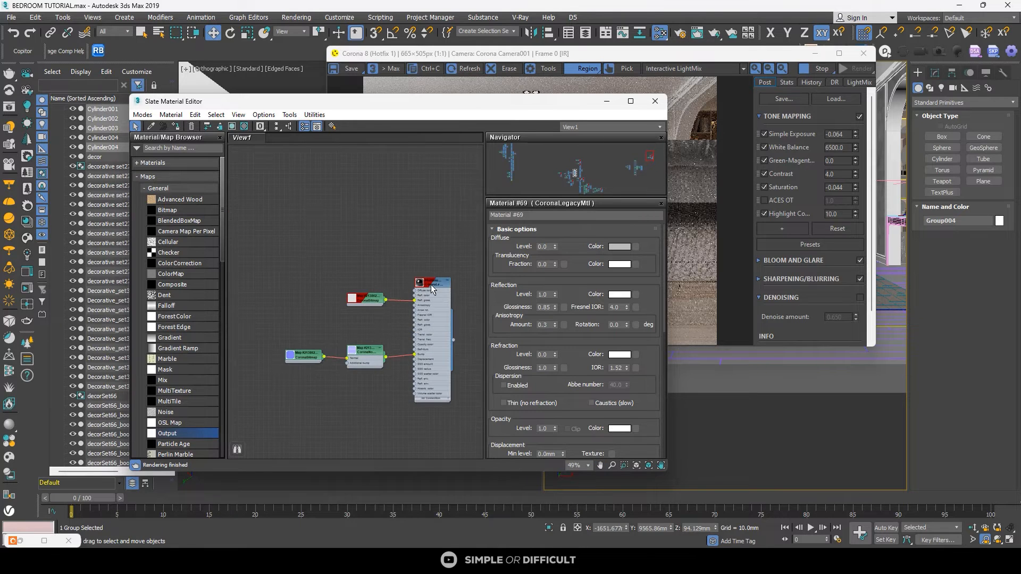
double_click(431, 286)
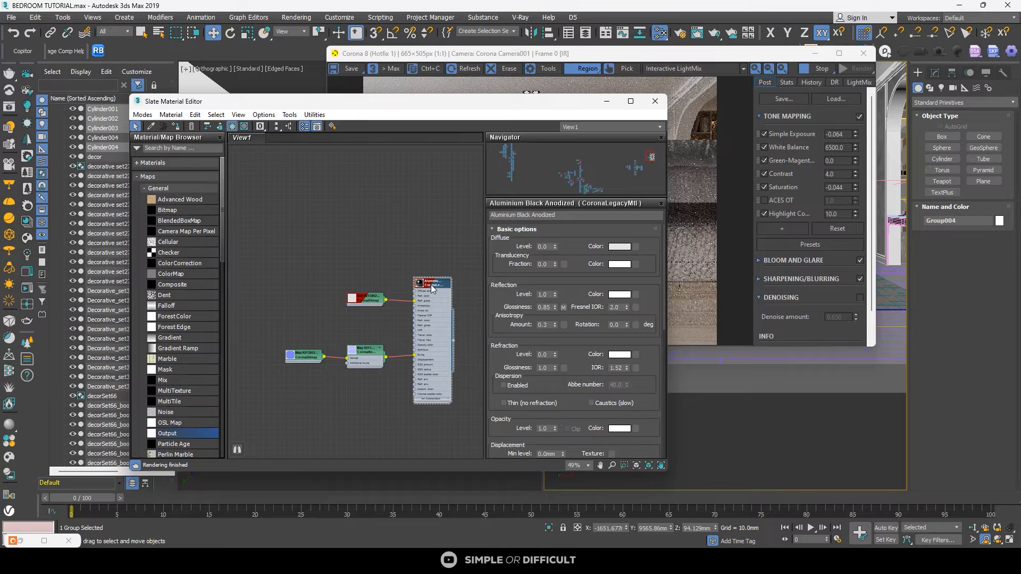
scroll(407, 244, "down", 1)
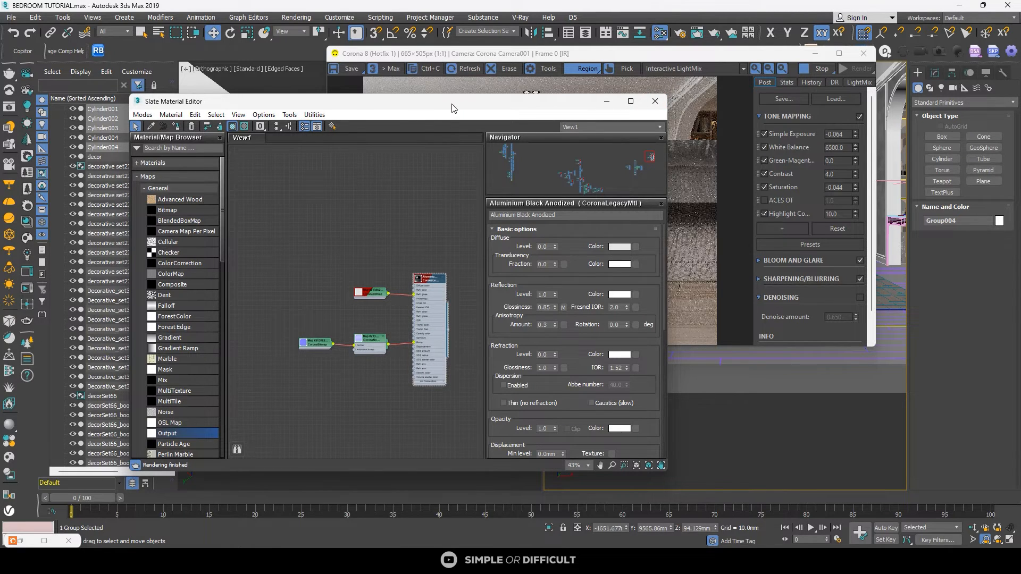
left_click_drag(427, 106, 221, 128)
Step: Examine the bed legs up close in the interactive render and clear the render region
scroll(502, 211, "up", 4)
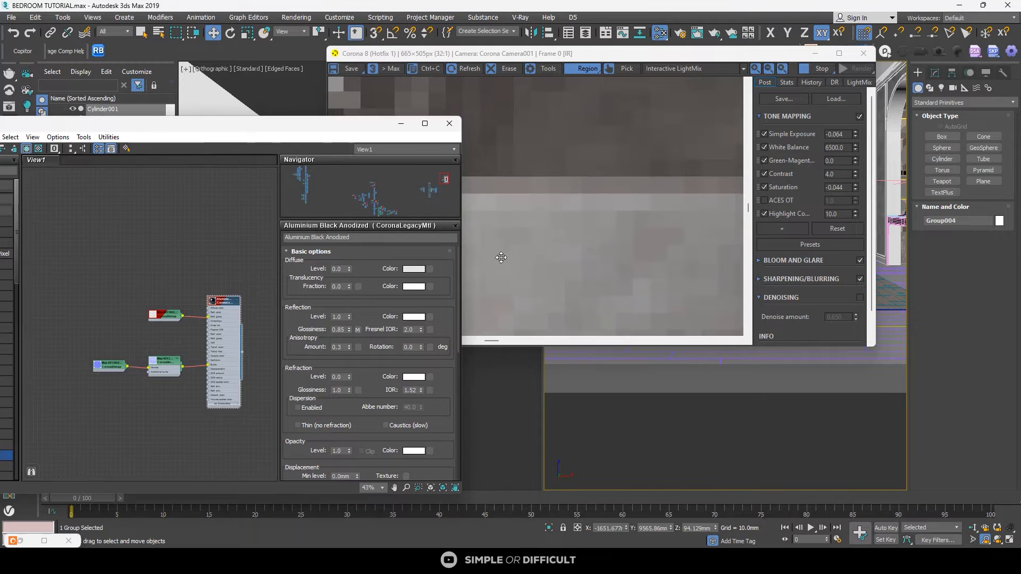
scroll(617, 227, "down", 3)
scroll(591, 227, "up", 3)
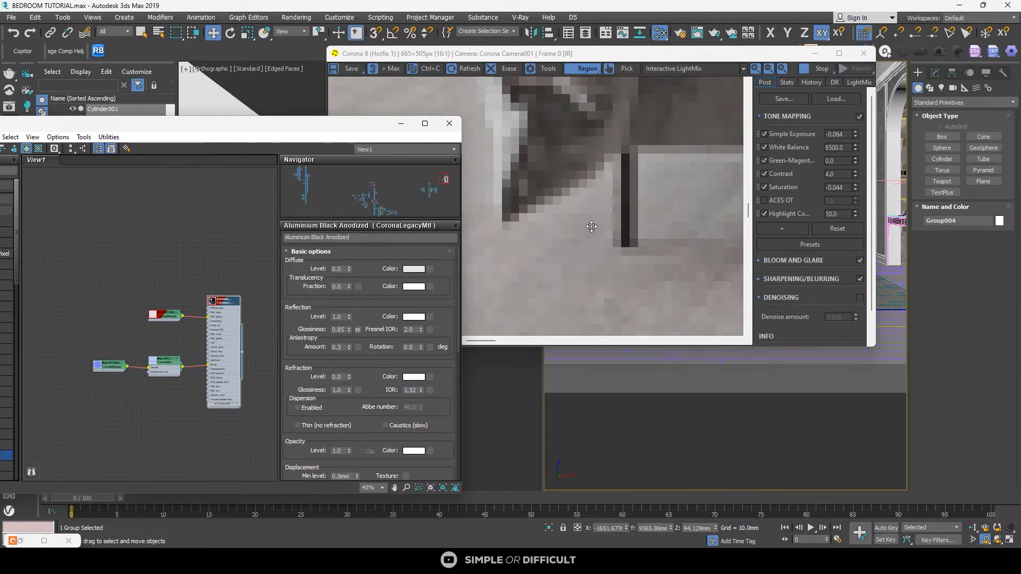
scroll(592, 226, "down", 3)
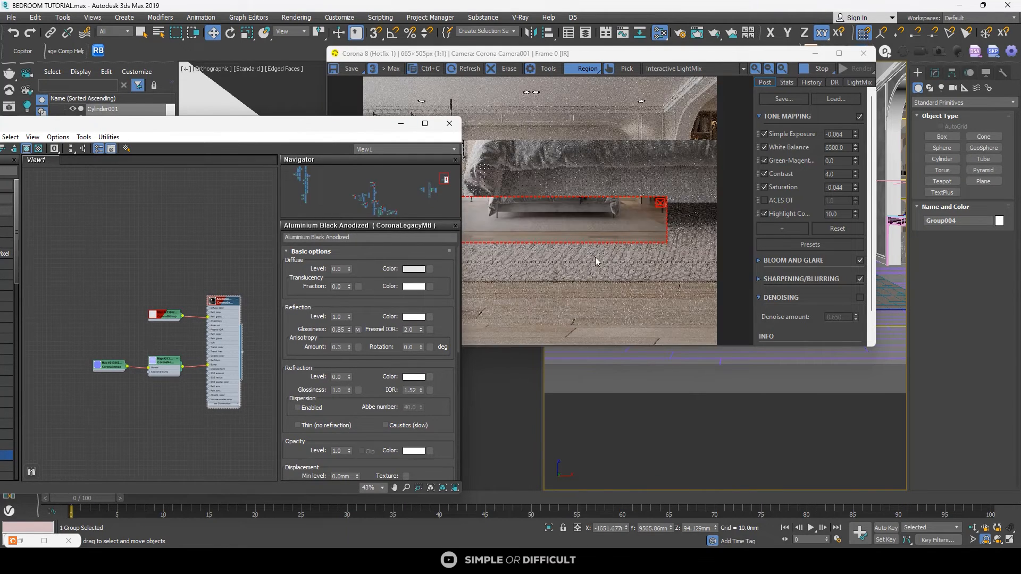
scroll(595, 257, "down", 1)
left_click(660, 202)
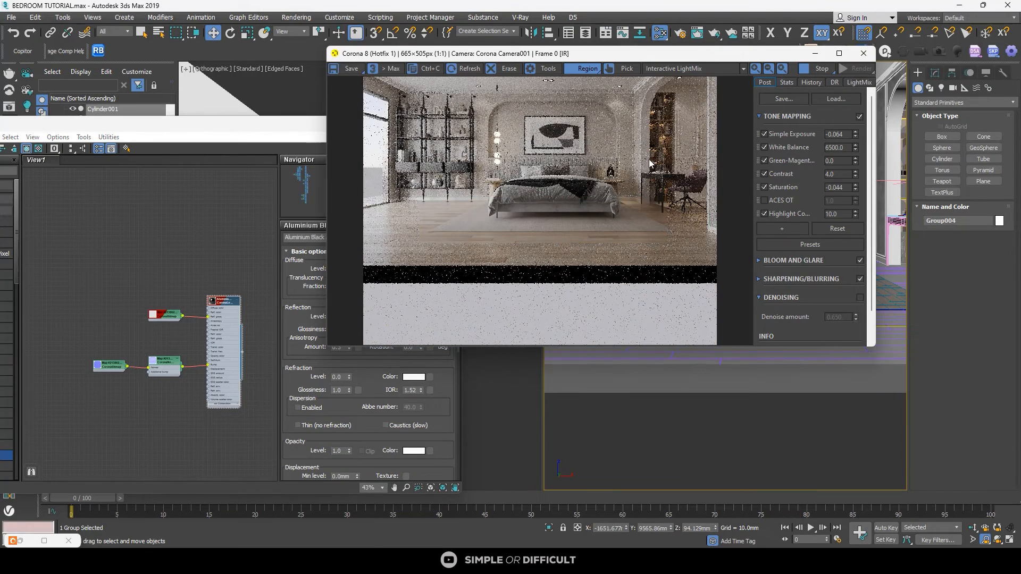
Step: Uncover the camera viewport and turn off its 2D Pan Zoom Mode to restore the full camera view
left_click_drag(673, 57, 307, 101)
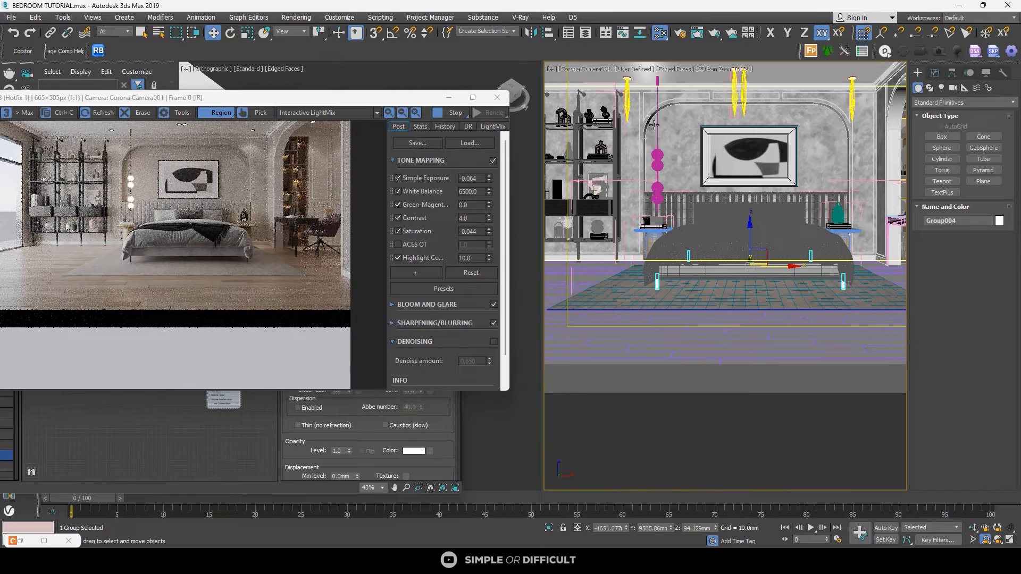
left_click(655, 125)
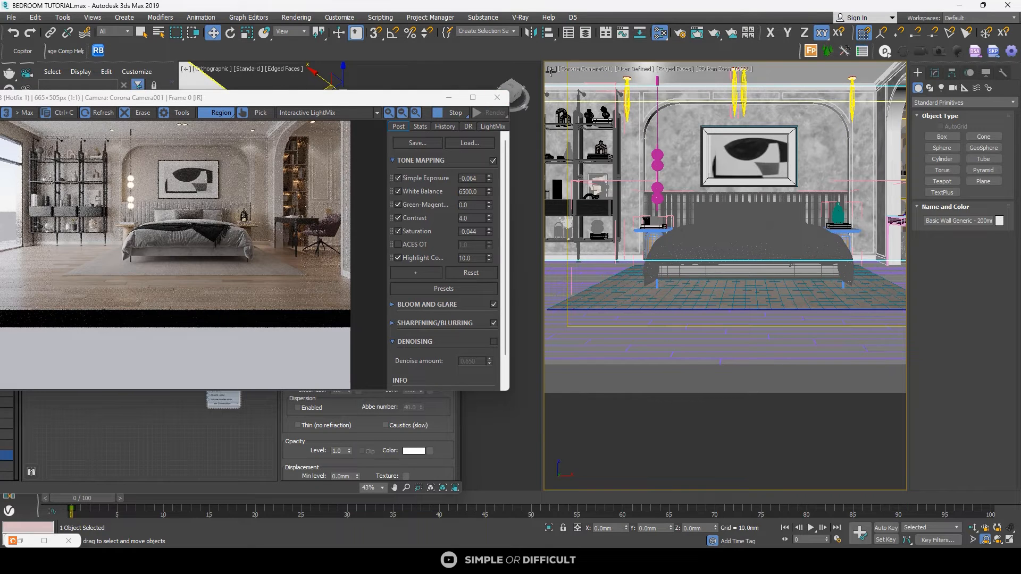
left_click(612, 75)
left_click(551, 70)
left_click(581, 214)
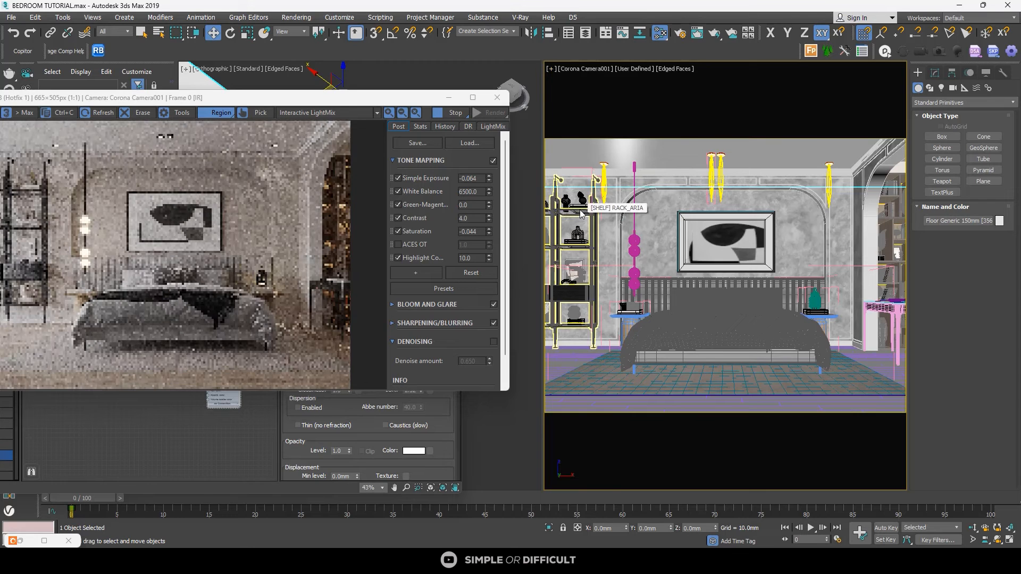
Step: Inspect the desk area in the render and maximize the frame buffer window
scroll(359, 295, "up", 5)
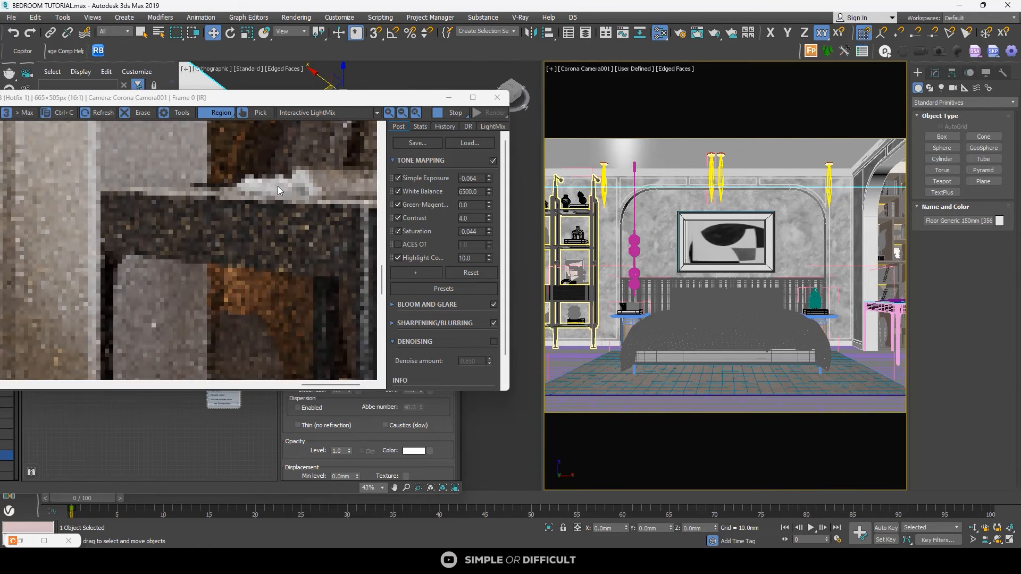
scroll(270, 193, "down", 5)
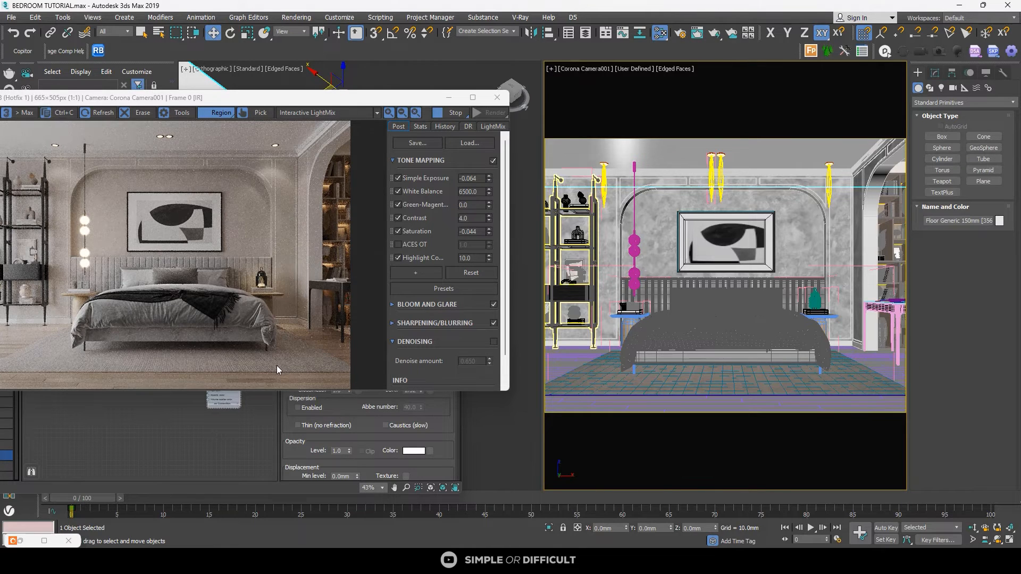
left_click_drag(299, 102, 473, 1)
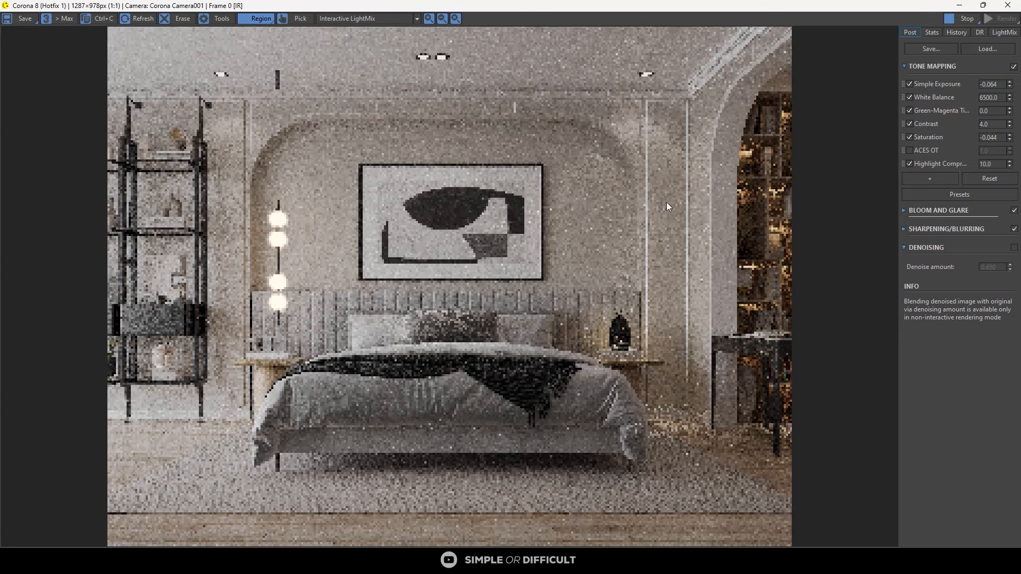
Step: Raise the render's white balance to about 6874.647 and compare the image with and without ACES OT
mouse_move(1009, 98)
left_mouse_down()
mouse_move(1013, 115)
mouse_move(1016, 69)
mouse_move(1017, 91)
left_mouse_up()
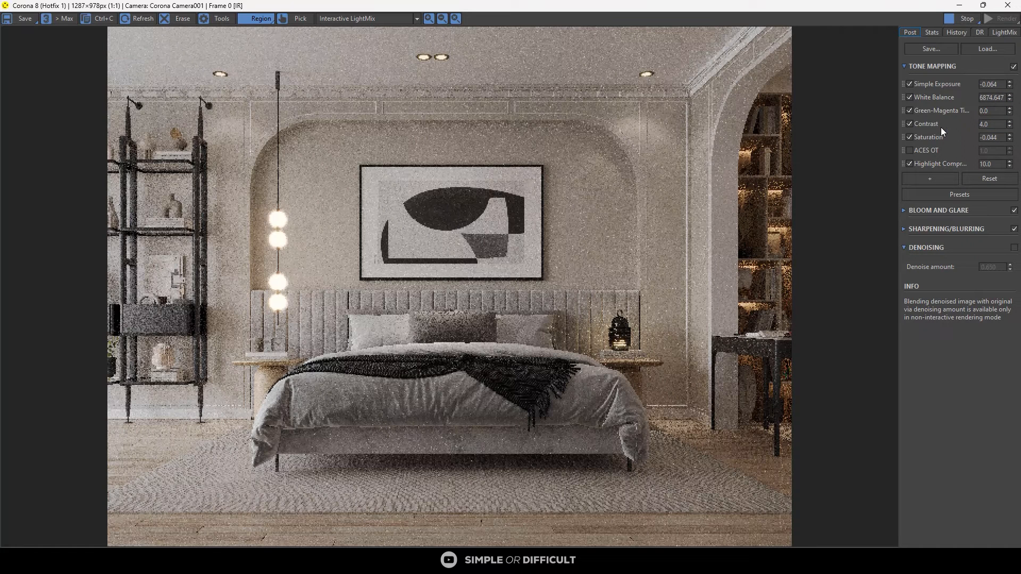
left_click(993, 124)
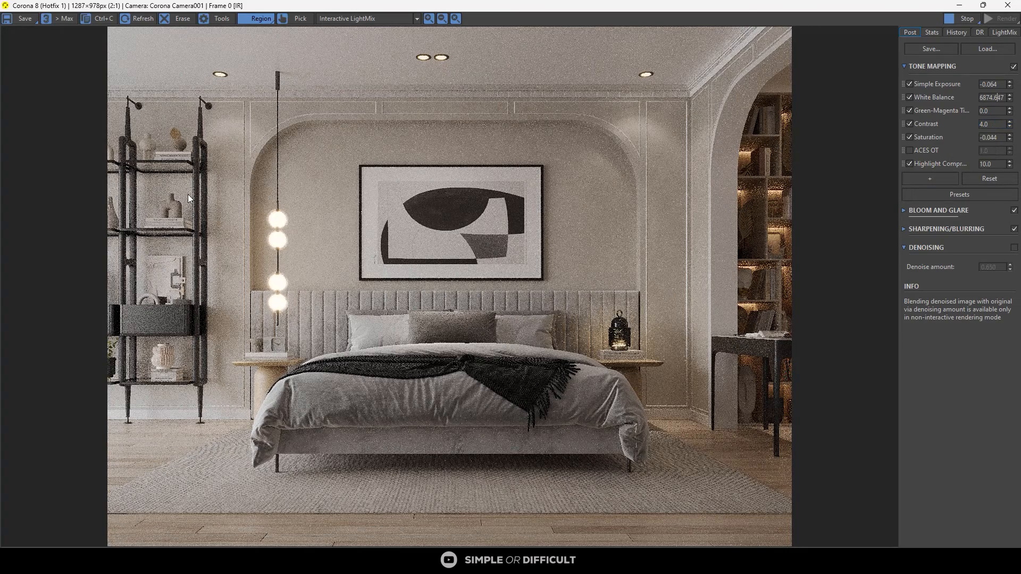
scroll(187, 194, "up", 1)
scroll(187, 194, "down", 1)
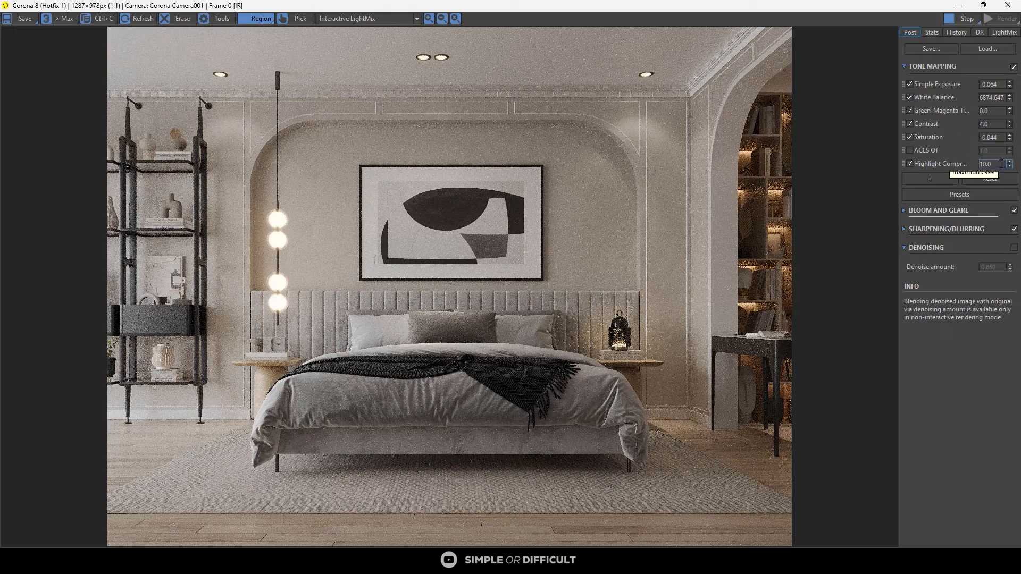
left_click(907, 150)
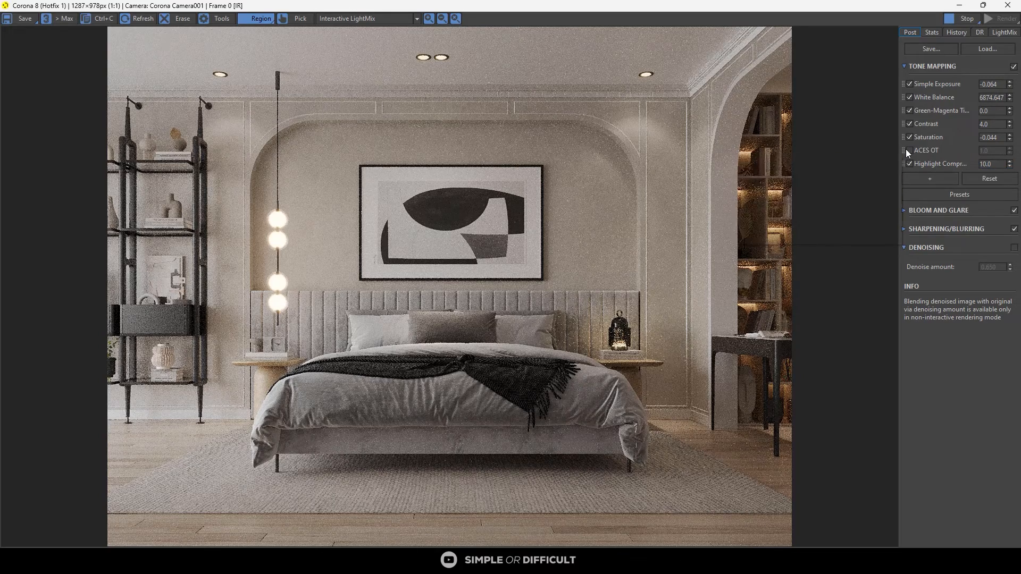
left_click(909, 151)
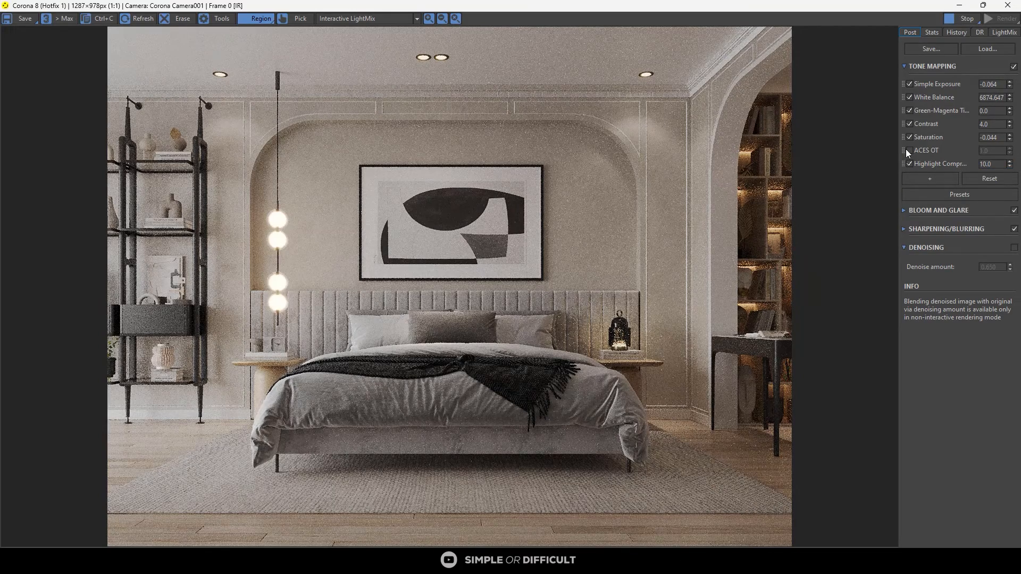
Step: Add a Filmic Mapping operator to the tone mapping and set its Rich Shadows to 0.30
left_click(933, 178)
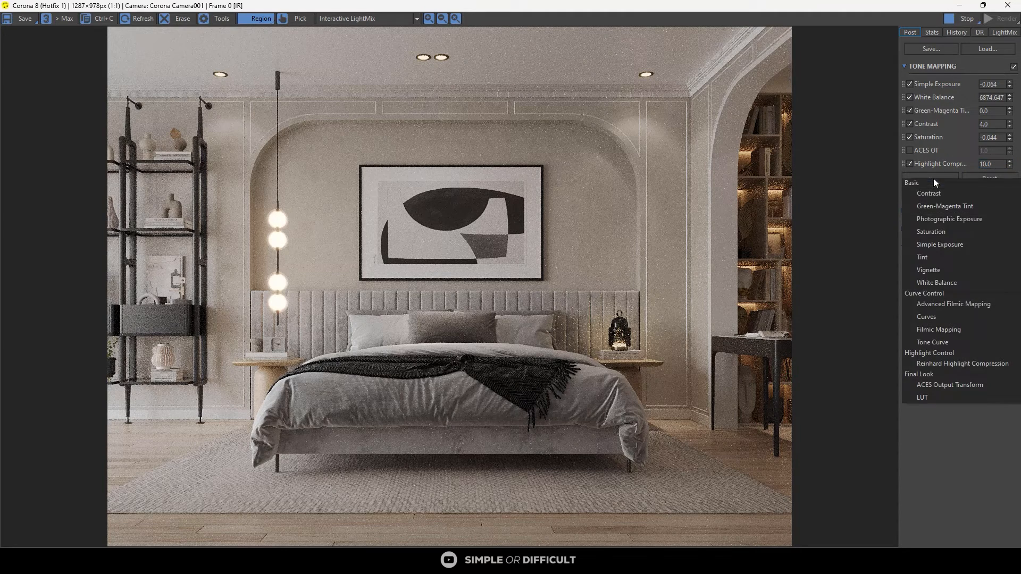
left_click(925, 330)
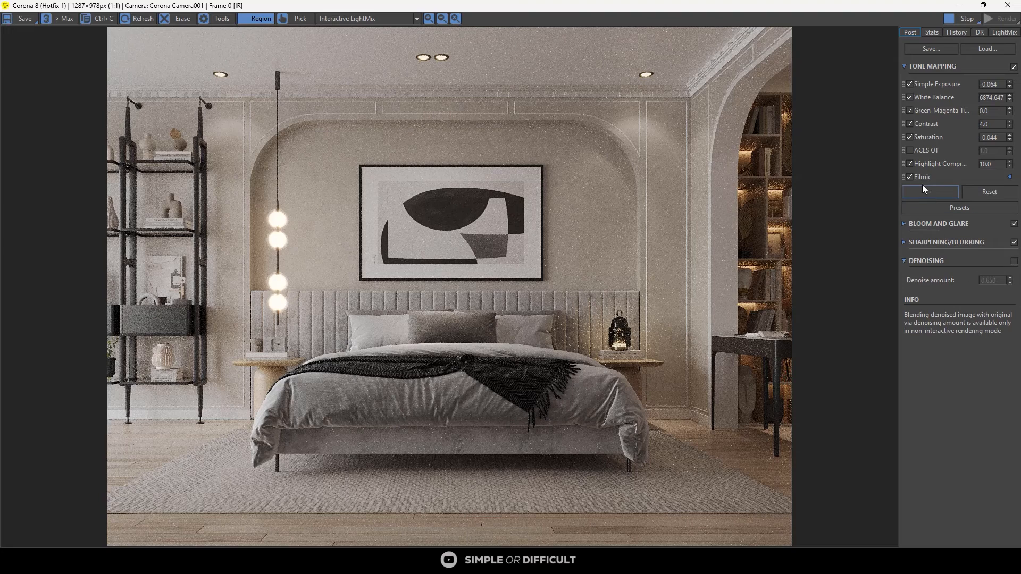
left_click(1011, 177)
mouse_move(1010, 208)
left_mouse_down()
mouse_move(1011, 183)
mouse_move(1011, 205)
left_mouse_up()
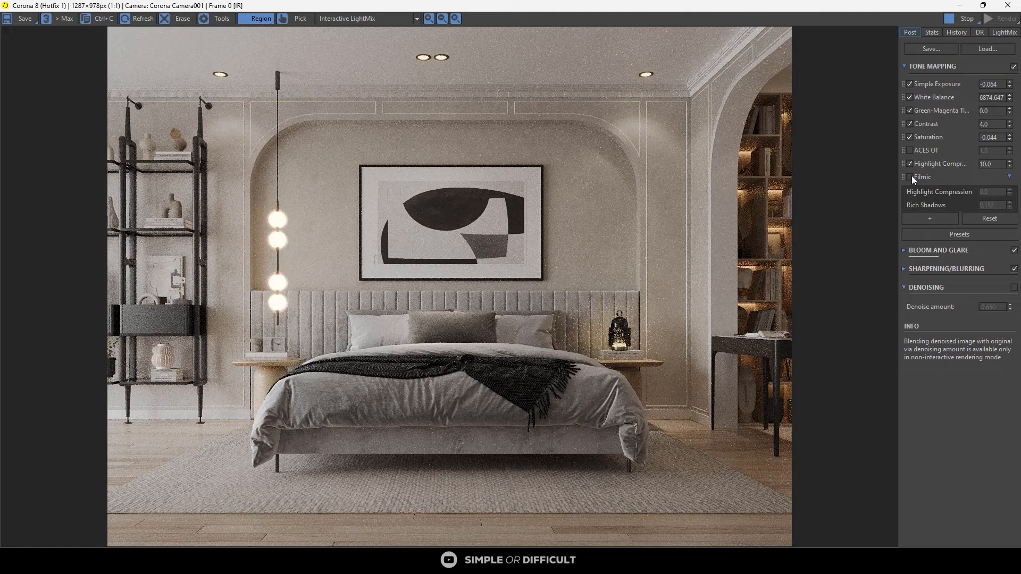
left_click_drag(1010, 205, 1014, 130)
type("1")
key("Return")
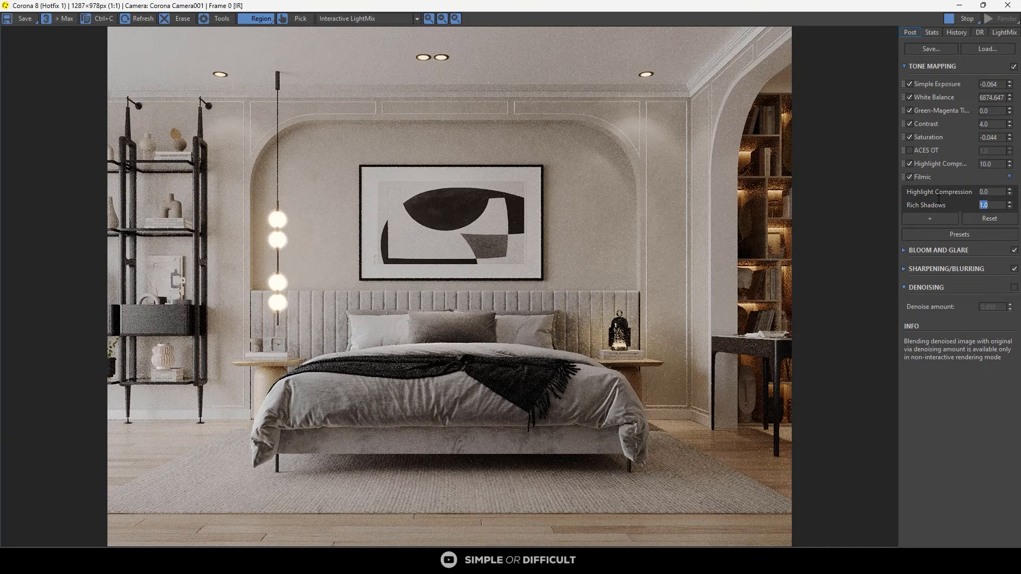
type(".3")
key("Return")
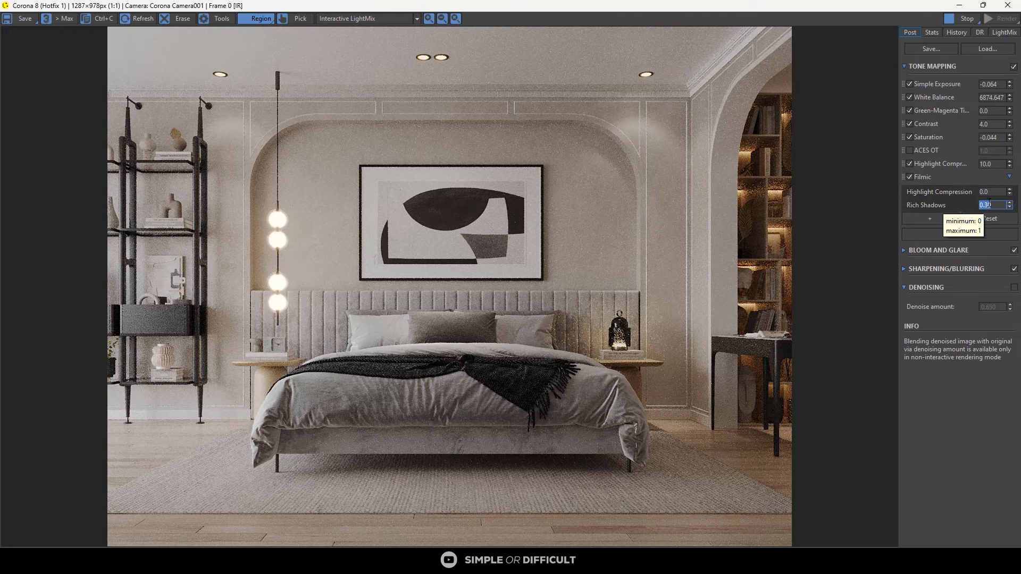
Step: Compare the render with and without the Filmic operator and set its Rich Shadows to 0.40
left_click(909, 176)
left_click(910, 176)
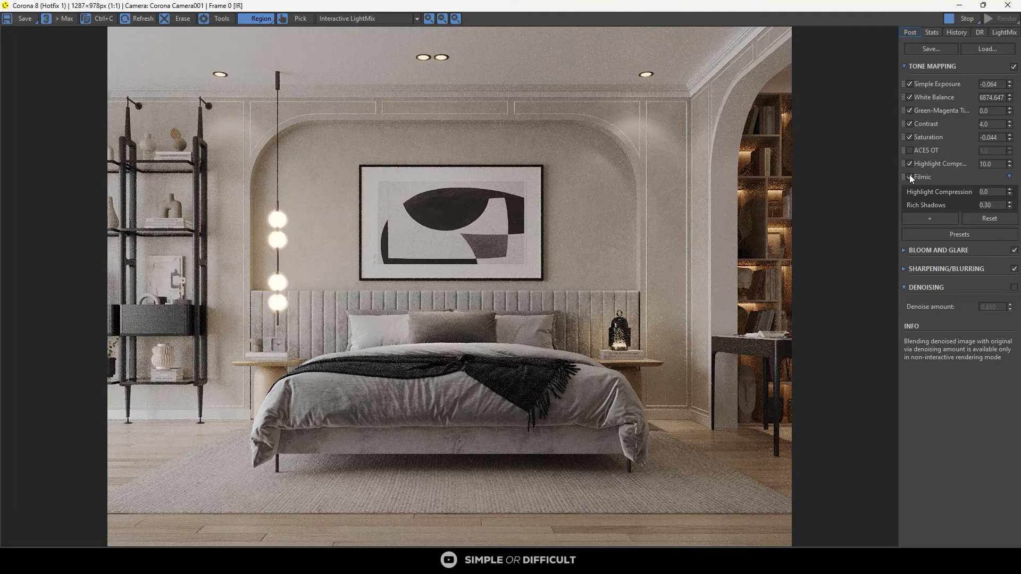
left_click(909, 176)
left_click(910, 177)
left_click(910, 177)
left_click(910, 177)
left_click(910, 176)
left_click(910, 176)
left_click_drag(1003, 206, 928, 206)
type(".4")
key("Return")
Step: Enable the Corona Sun001 light in the interactive LightMix
left_click(1005, 32)
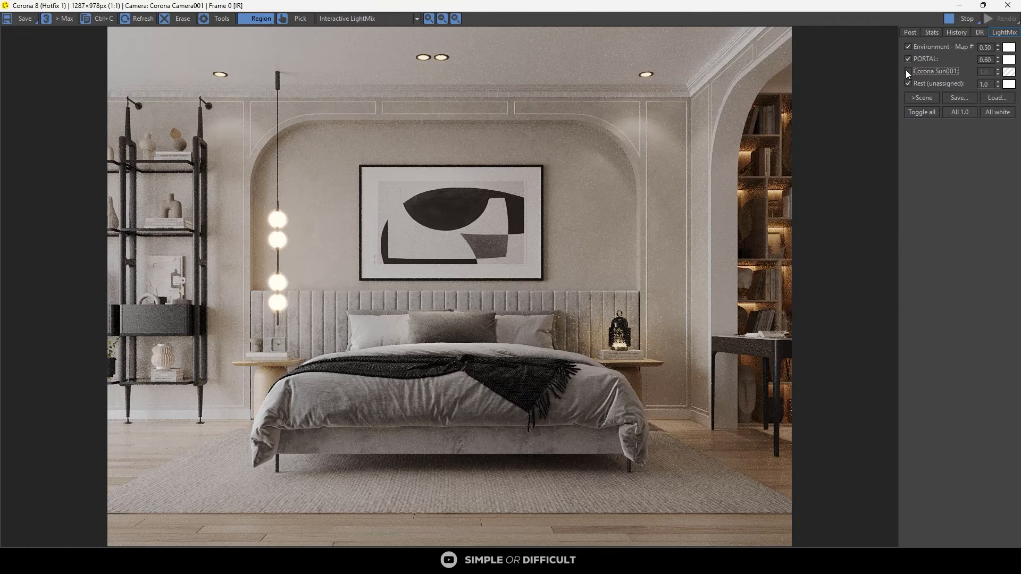
left_click(908, 71)
left_click(908, 71)
Step: Add a LUT operator to the tone mapping, enable it and expand its settings
left_click(915, 32)
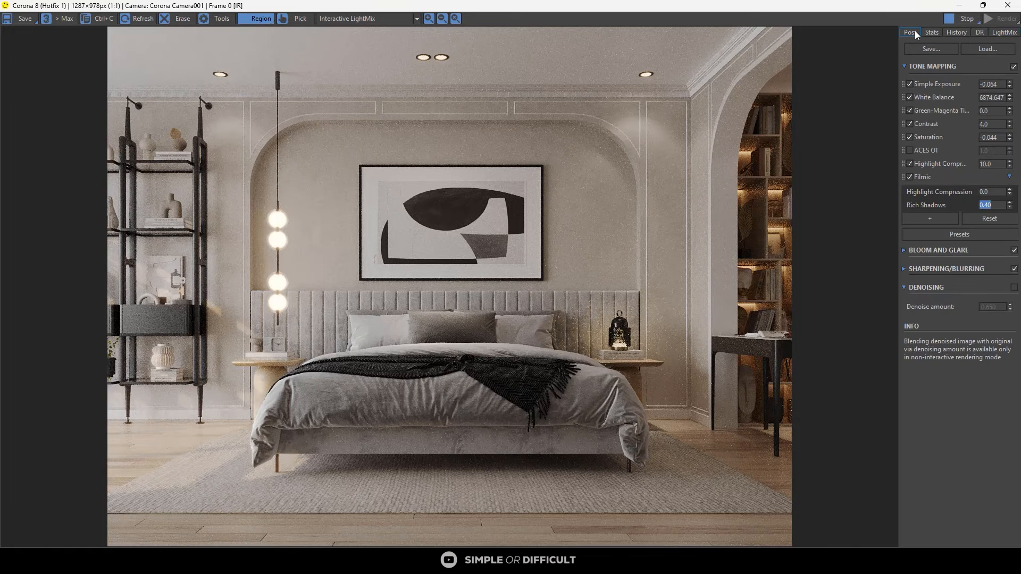
left_click(938, 193)
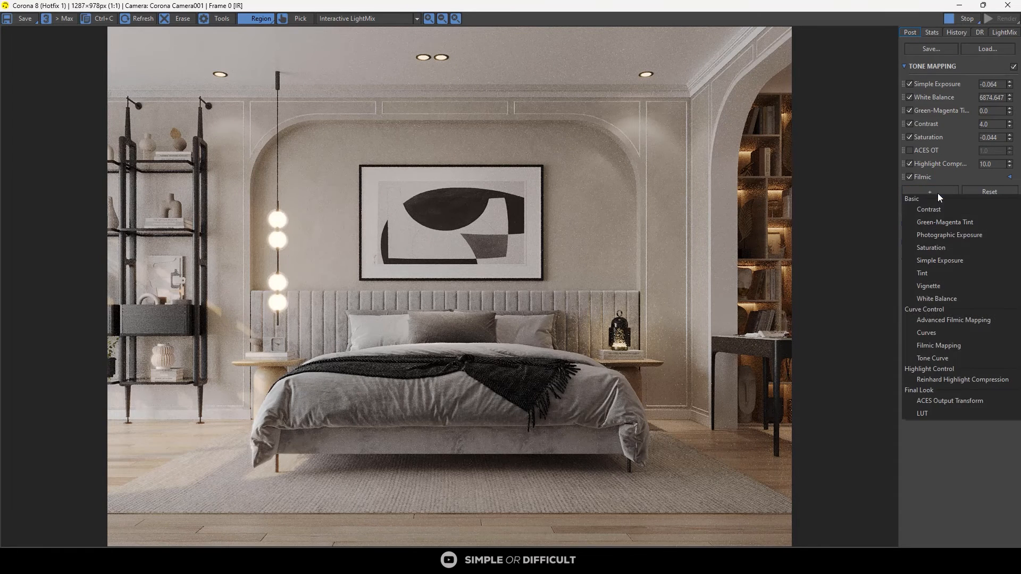
left_click(927, 412)
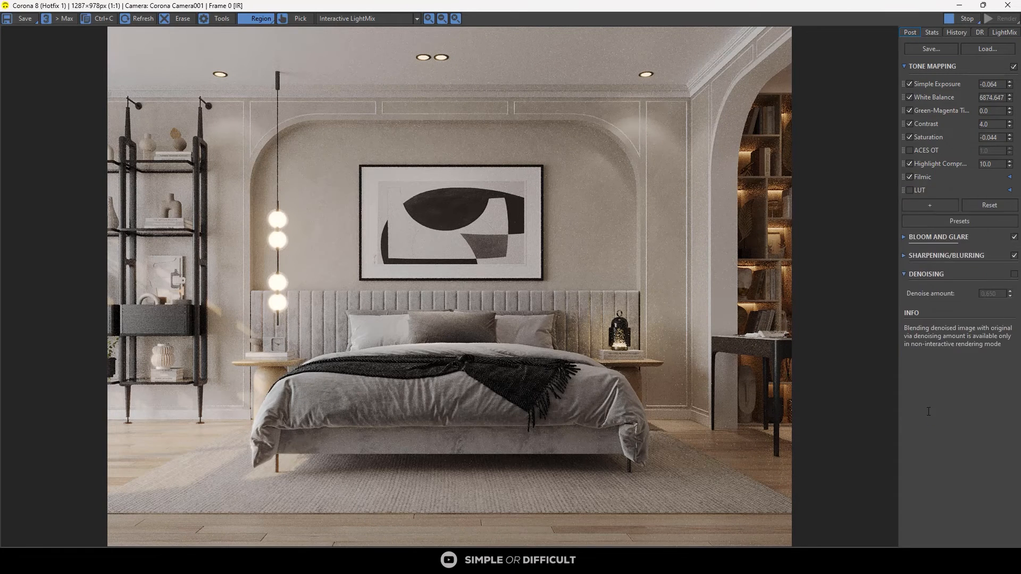
left_click(911, 189)
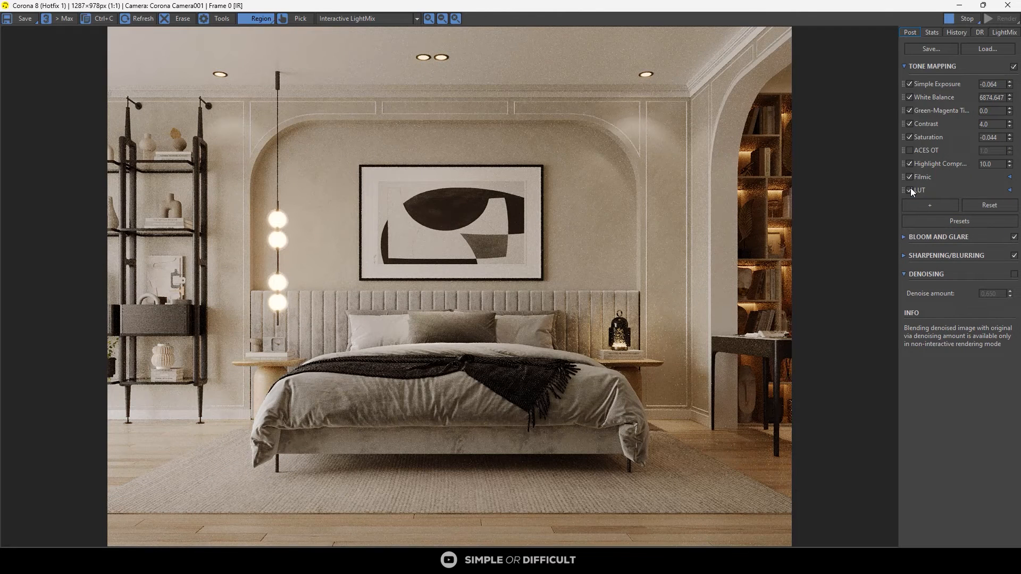
left_click(1010, 191)
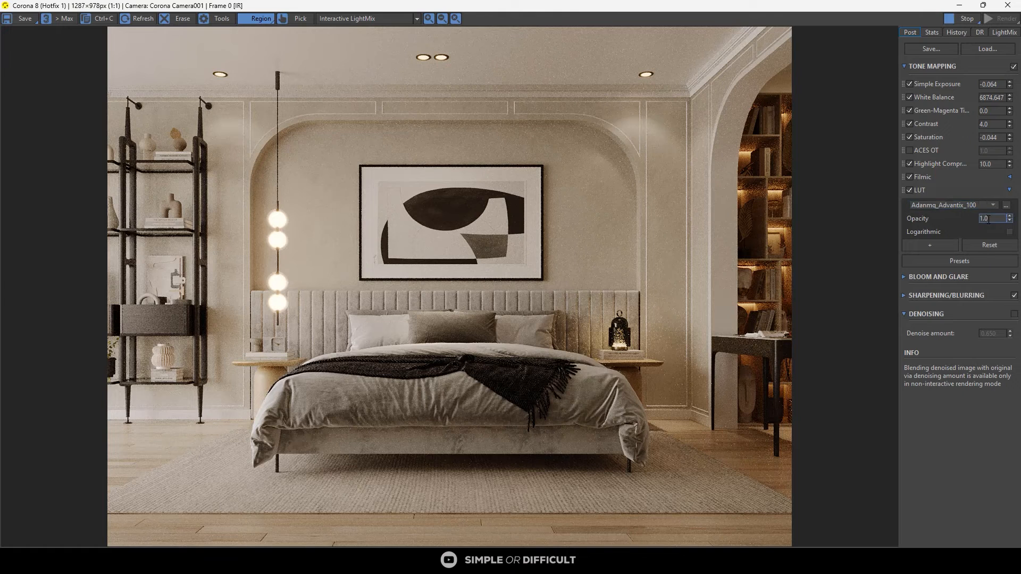
Step: Try the LUT at opacities of 0.4 and 1.0, and settle on 0.30
left_click_drag(1001, 219, 953, 219)
type("0.4")
key("Return")
type("1")
key("Return")
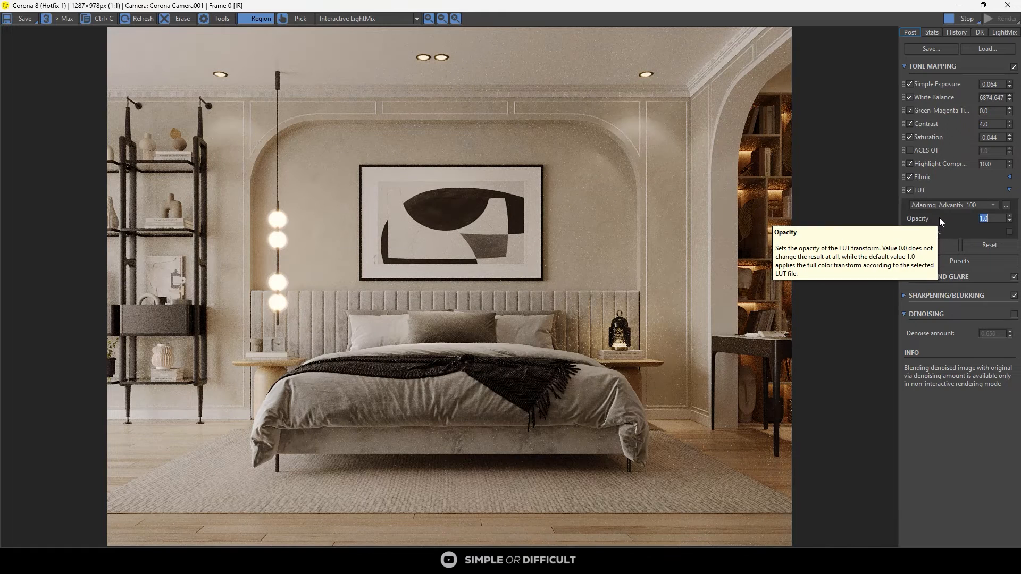
type("0.3")
key("Return")
Step: Toggle the LUT to check its effect on the render and turn off the Filmic operator
left_click(910, 190)
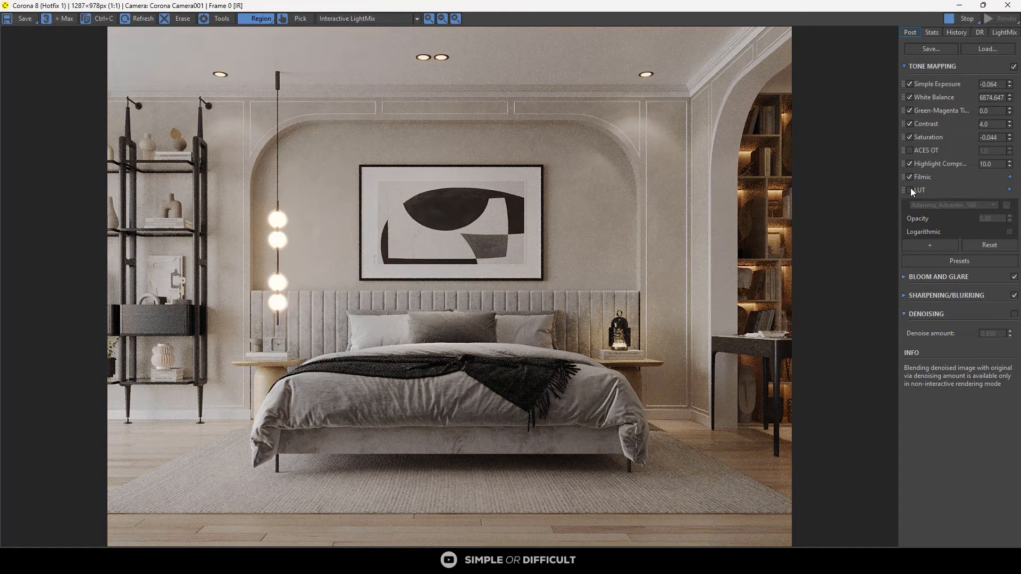
left_click(911, 190)
double_click(1002, 86)
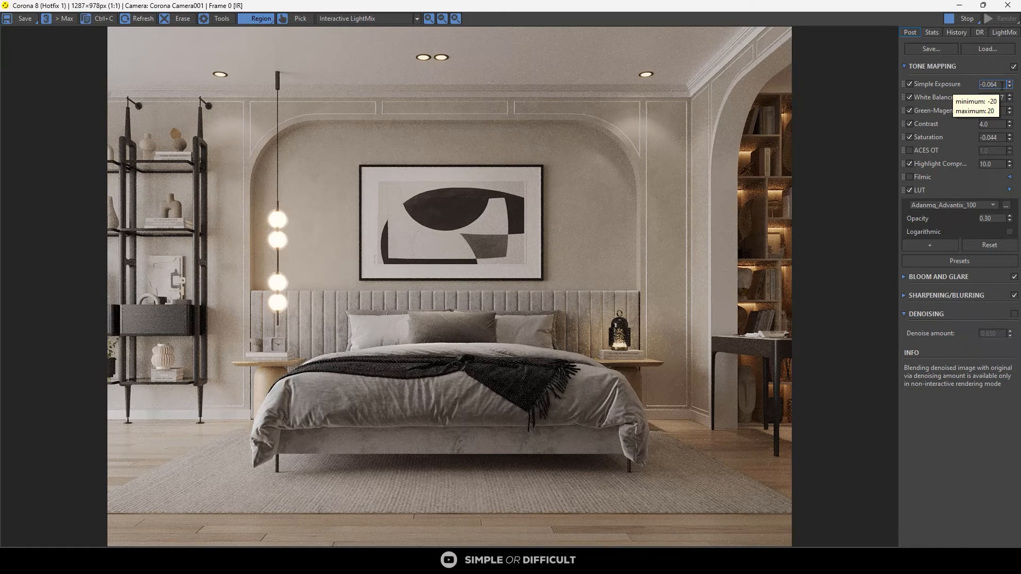
double_click(1002, 97)
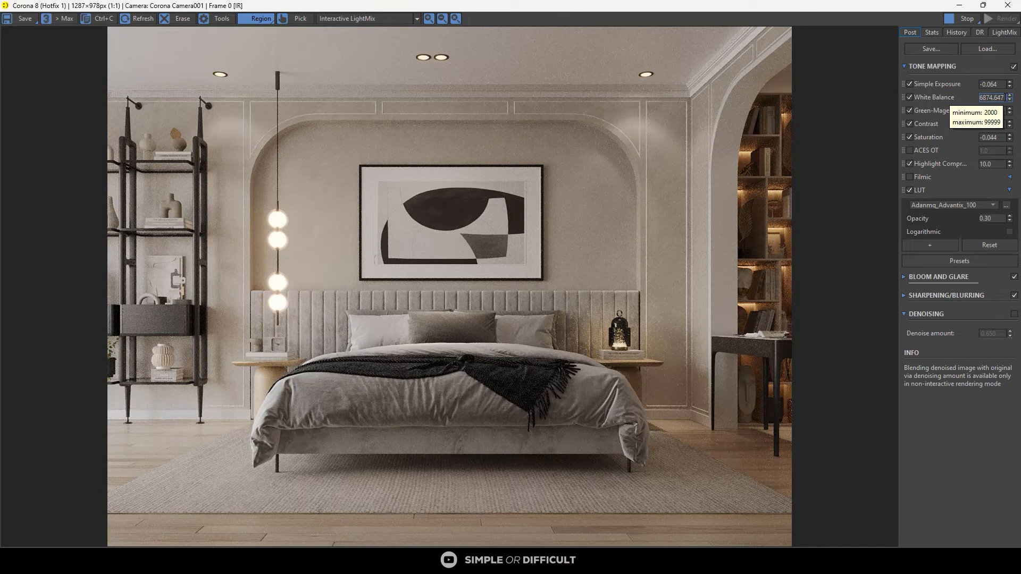
double_click(997, 218)
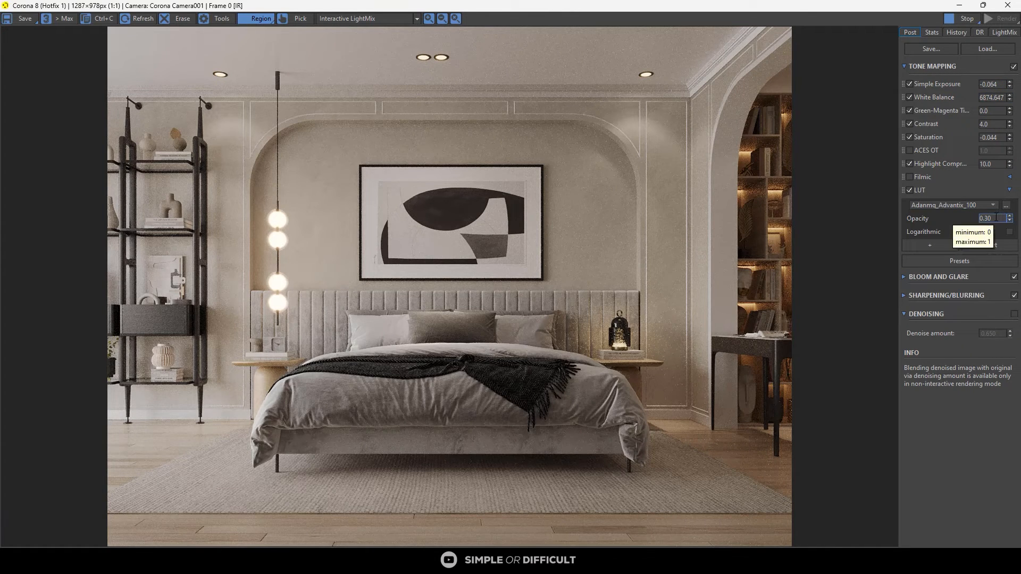
Step: Compare the render with and without the LUT and lower the saturation to -0.052
left_click(910, 190)
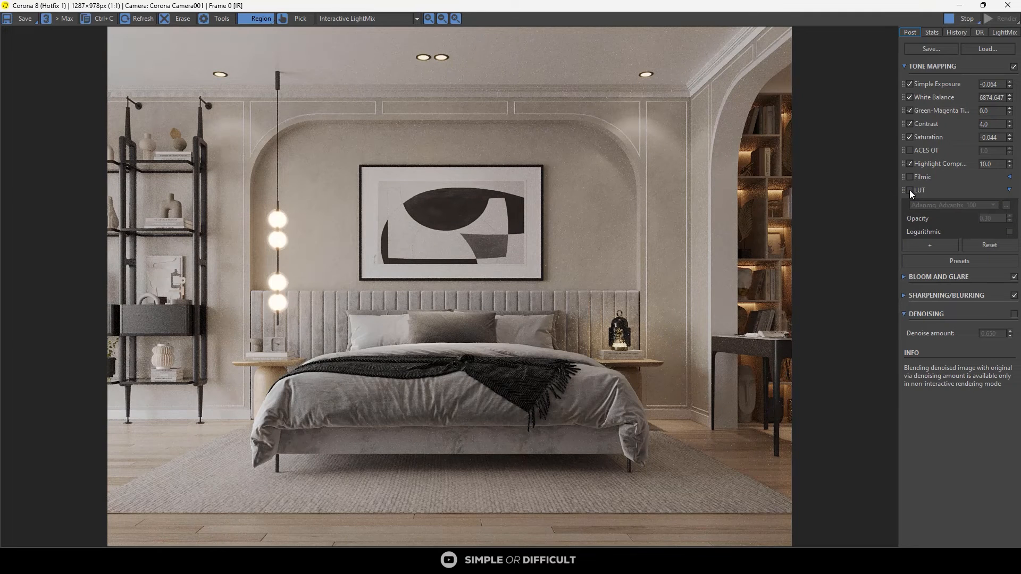
left_click(910, 190)
left_click(910, 190)
left_click(909, 189)
left_click(912, 174)
left_click(1010, 139)
Step: Try the environment light at intensity 1 in the LightMix and return it to 0.50
left_click(934, 33)
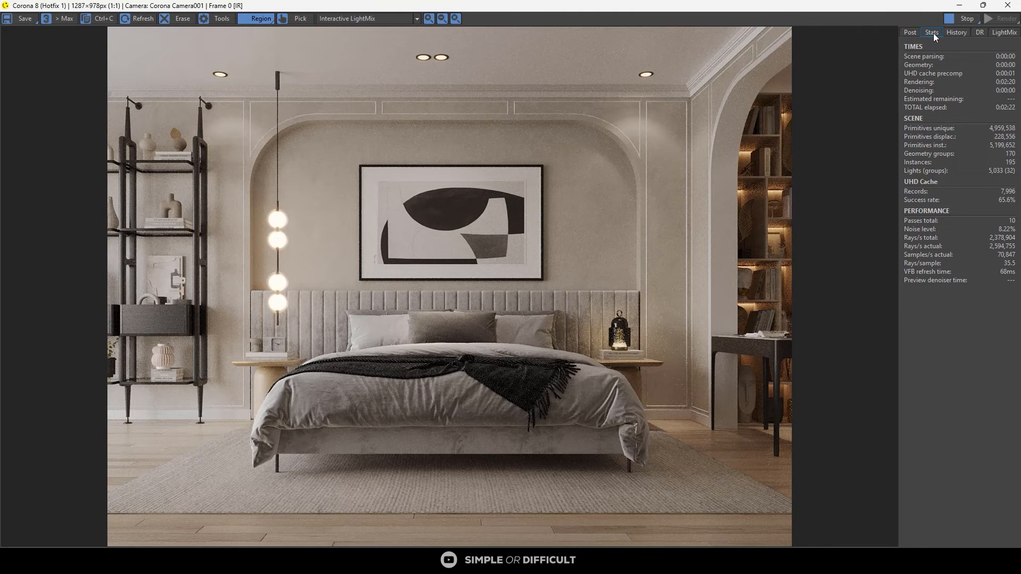
left_click(958, 33)
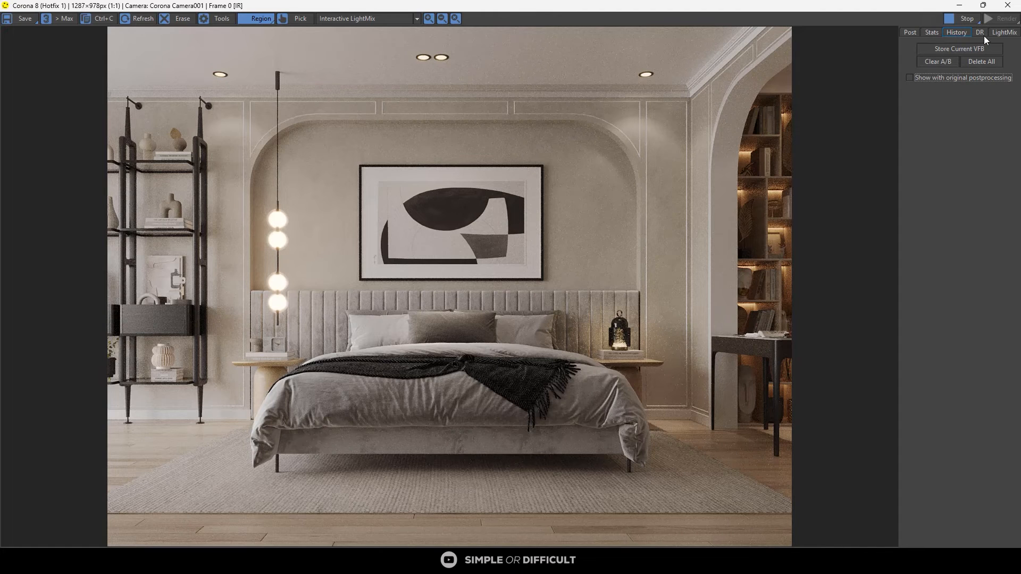
left_click(980, 33)
left_click(1004, 33)
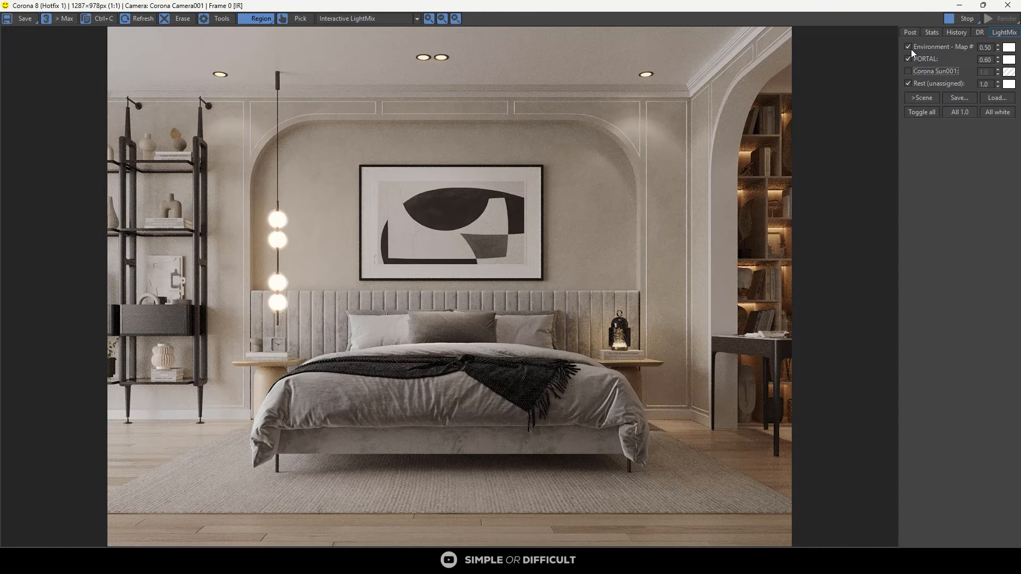
double_click(988, 47)
type("1")
key("Return")
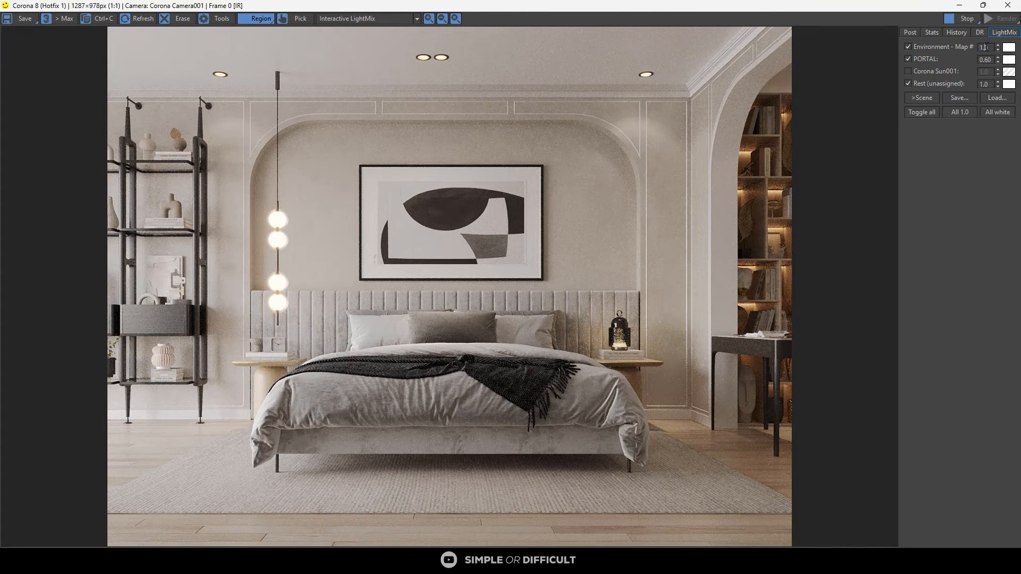
type("0.5")
key("Return")
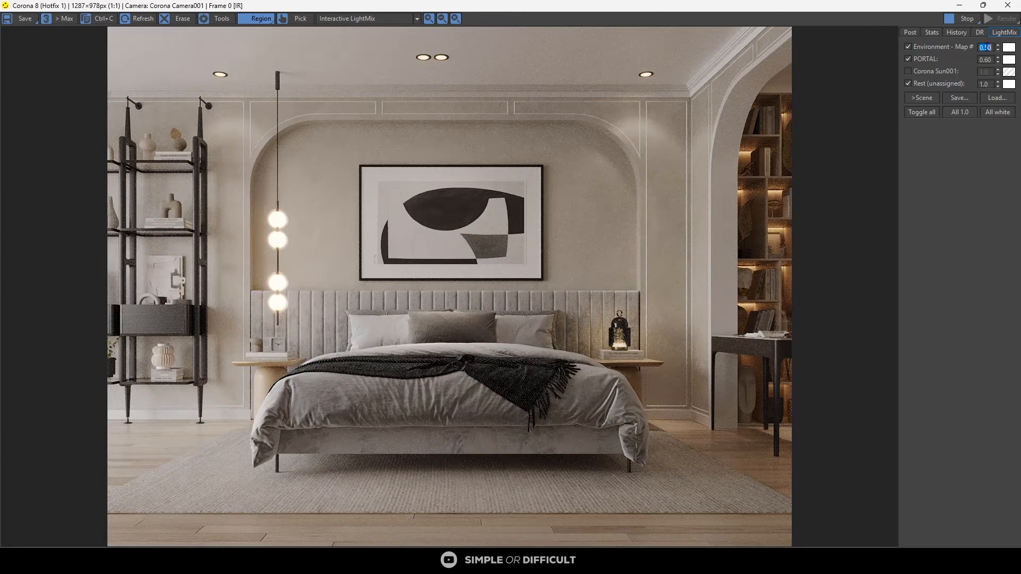
Step: Recheck the image with and without the LUT and set the bloom and glare size to 10
left_click(910, 32)
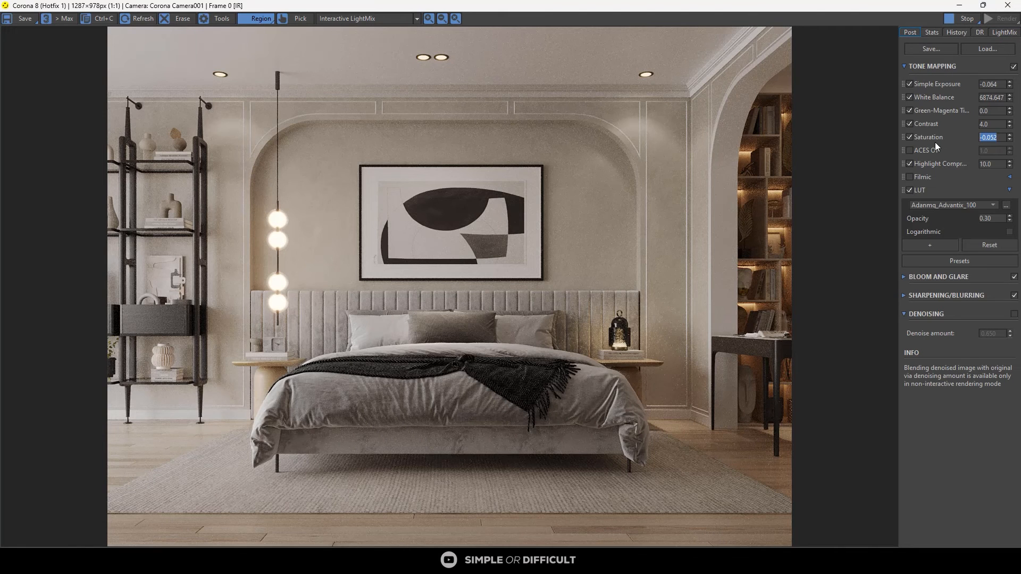
left_click(909, 191)
left_click(909, 191)
left_click(905, 277)
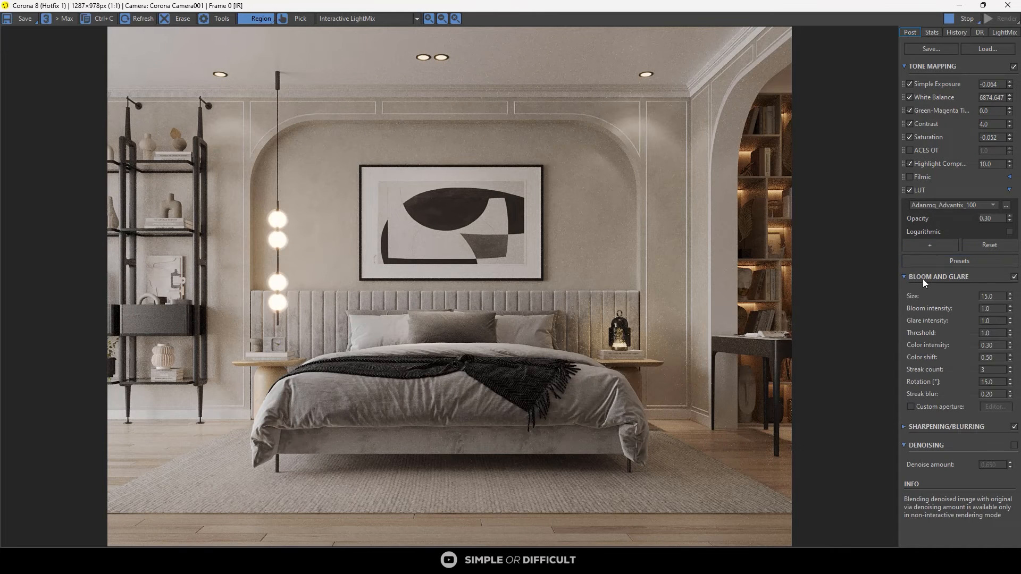
left_click_drag(1000, 295, 948, 297)
type("10")
key("Return")
Step: Stop the interactive rendering, move the frame buffer aside and open the Render Setup
left_click(964, 18)
double_click(696, 4)
left_click_drag(511, 64, 223, 67)
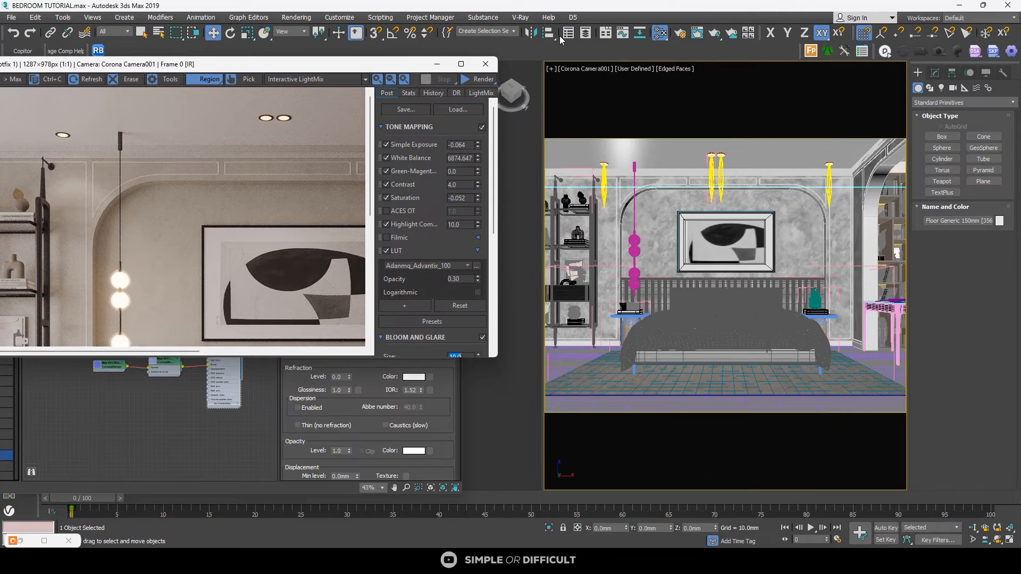
left_click(682, 35)
left_click(344, 203)
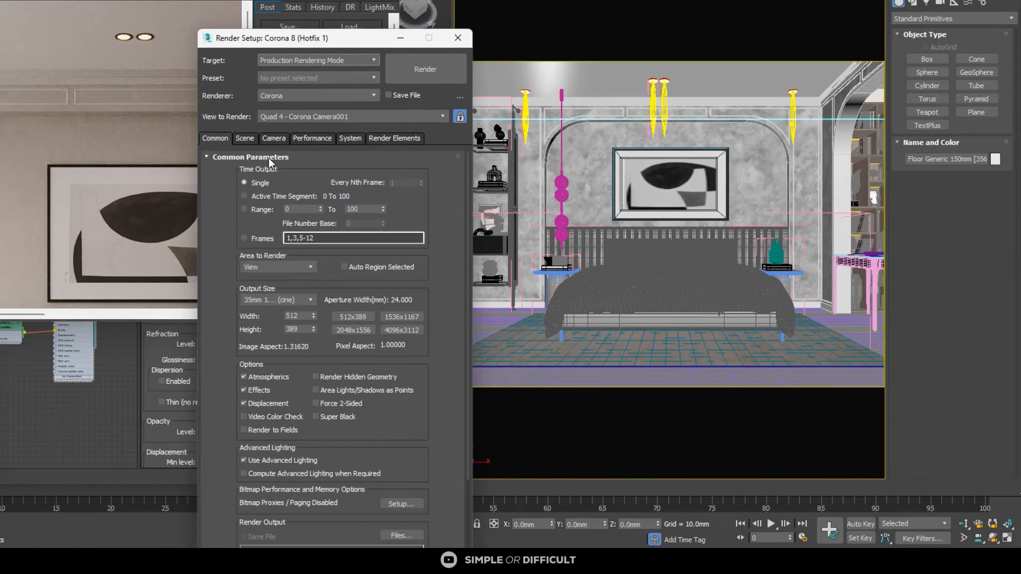
Step: Set the render output width to 3000 pixels with the 35mm cine format
left_click(287, 302)
left_click(287, 301)
left_click(299, 315)
type("3000")
key("Return")
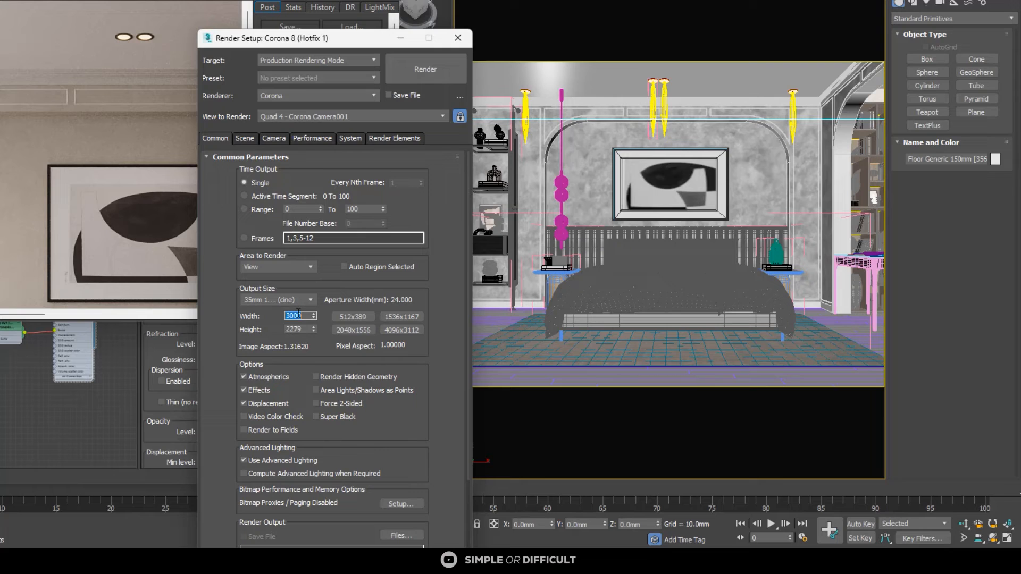
Step: Set the denoising mode to Corona High Quality and start the final production render
left_click(246, 139)
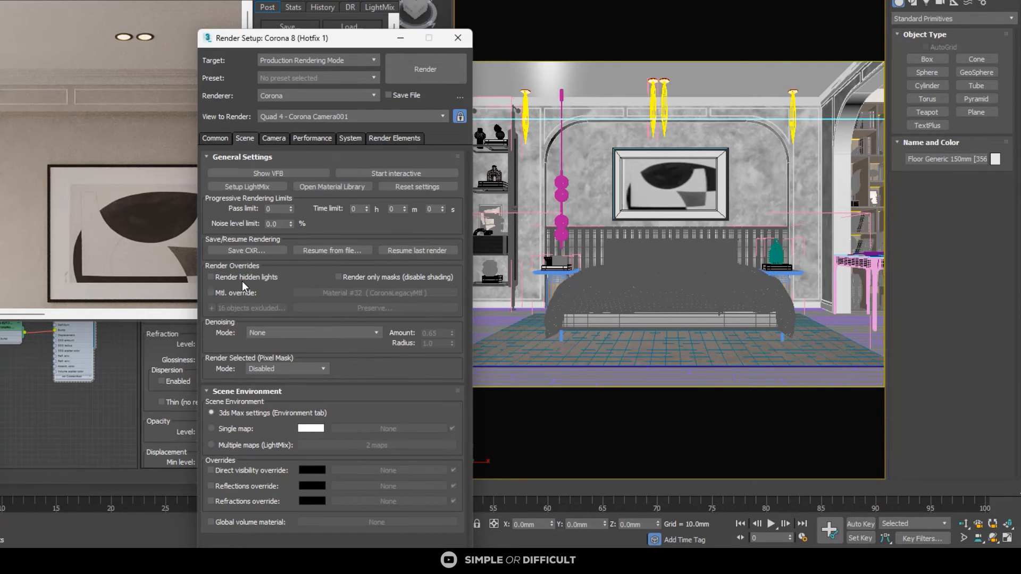
left_click(258, 334)
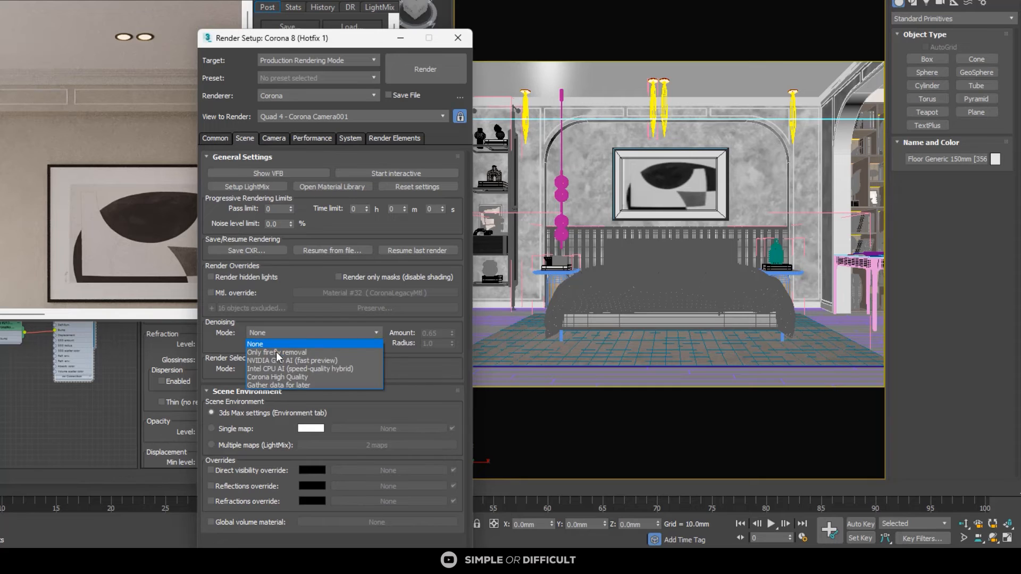
left_click(275, 373)
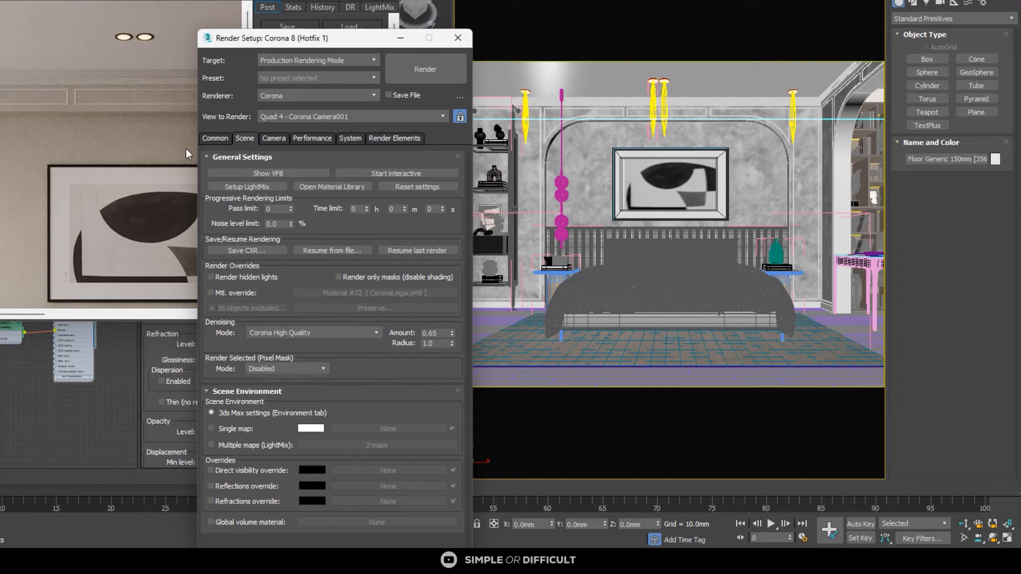
left_click(201, 138)
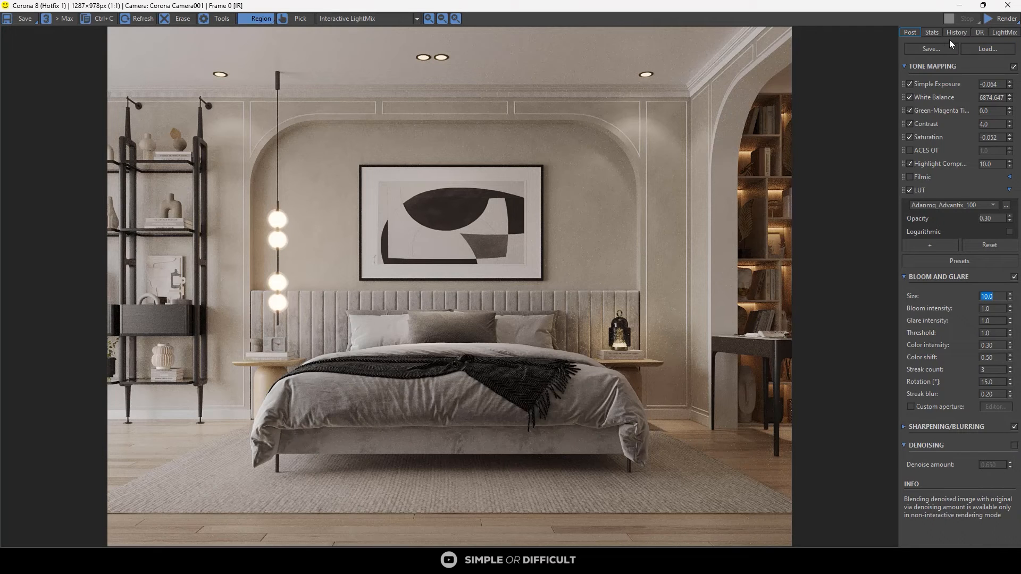
left_click(999, 20)
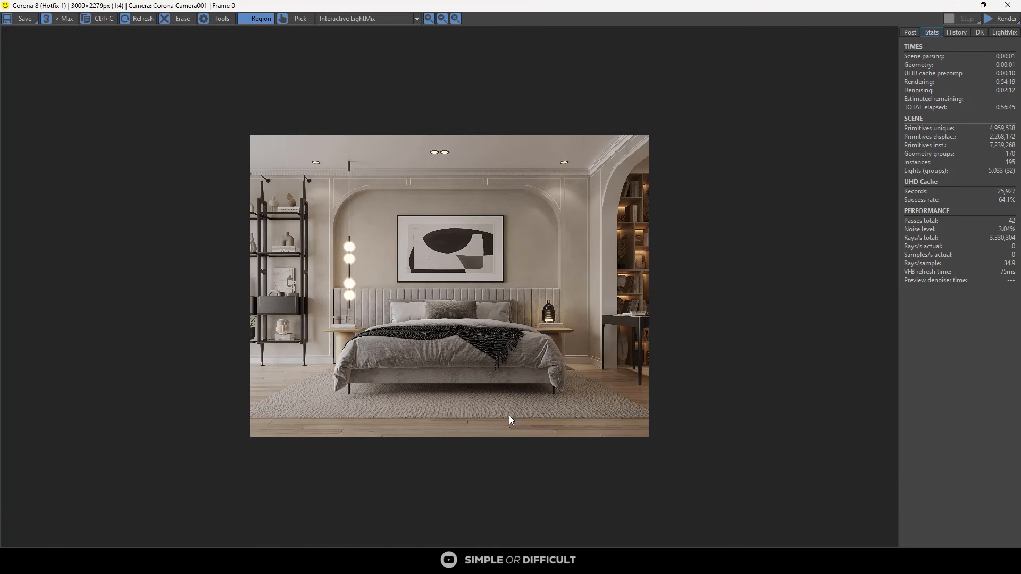
Step: Examine the finished render's overall look and the detail of the bedding, throw and headboard
scroll(381, 408, "up", 2)
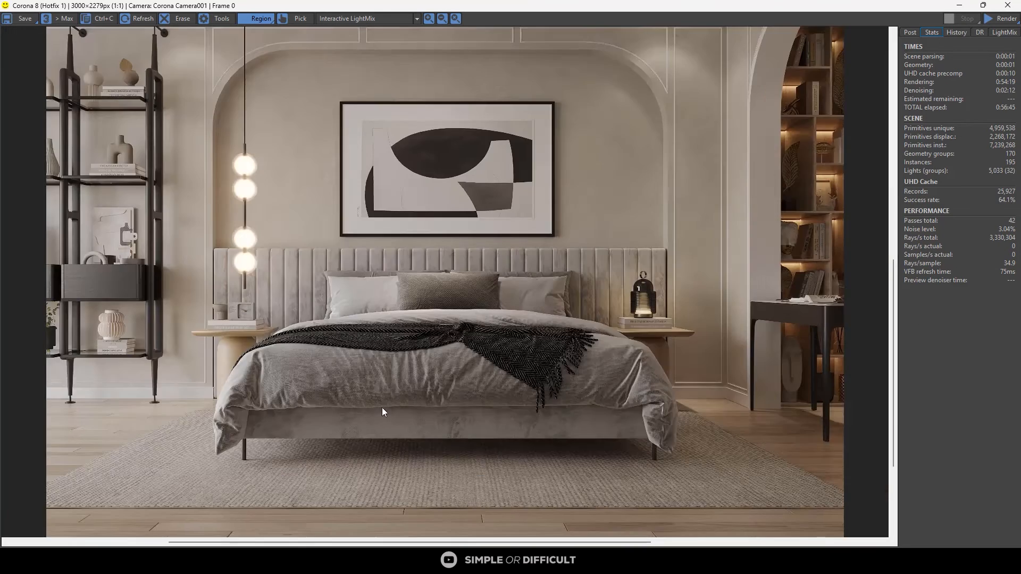
scroll(382, 407, "up", 2)
scroll(452, 288, "down", 1)
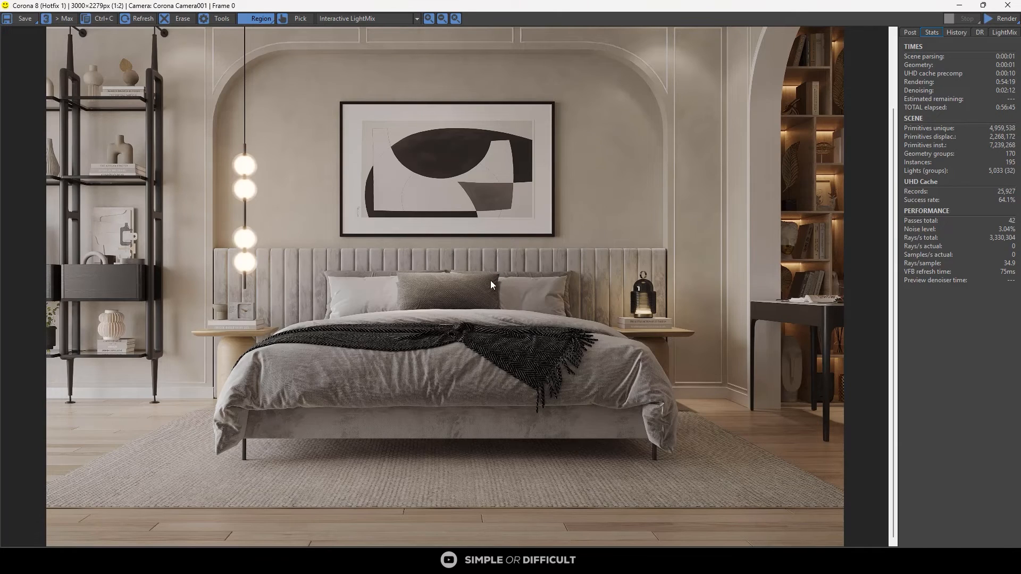
scroll(490, 280, "down", 1)
scroll(465, 408, "up", 2)
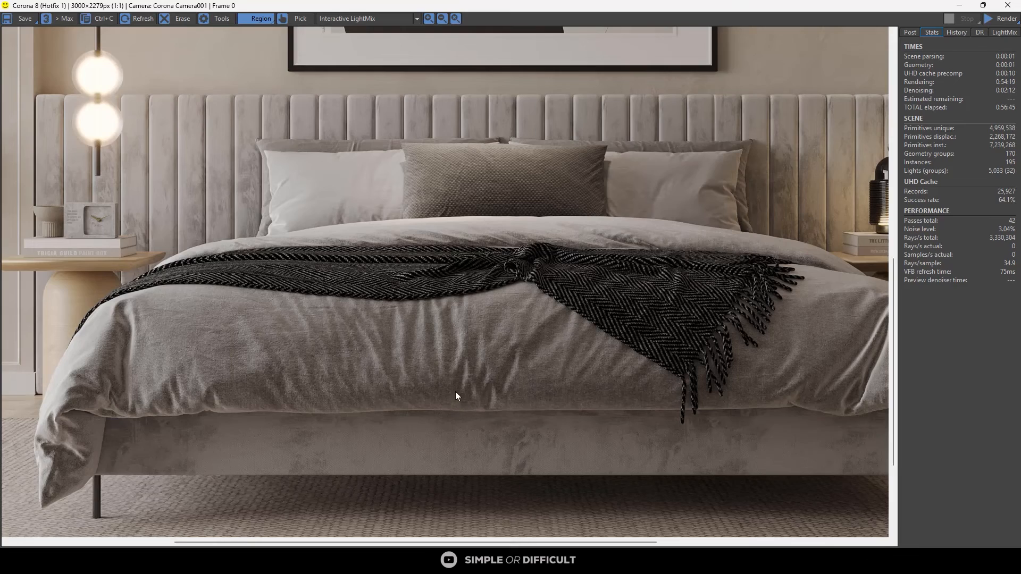
middle_click_drag(456, 397, 340, 251)
middle_click_drag(553, 311, 399, 353)
middle_click_drag(555, 281, 552, 337)
Step: Inspect the bedside lamp, wall mouldings, framed artwork and pendant light up close in the finished render
scroll(611, 240, "up", 1)
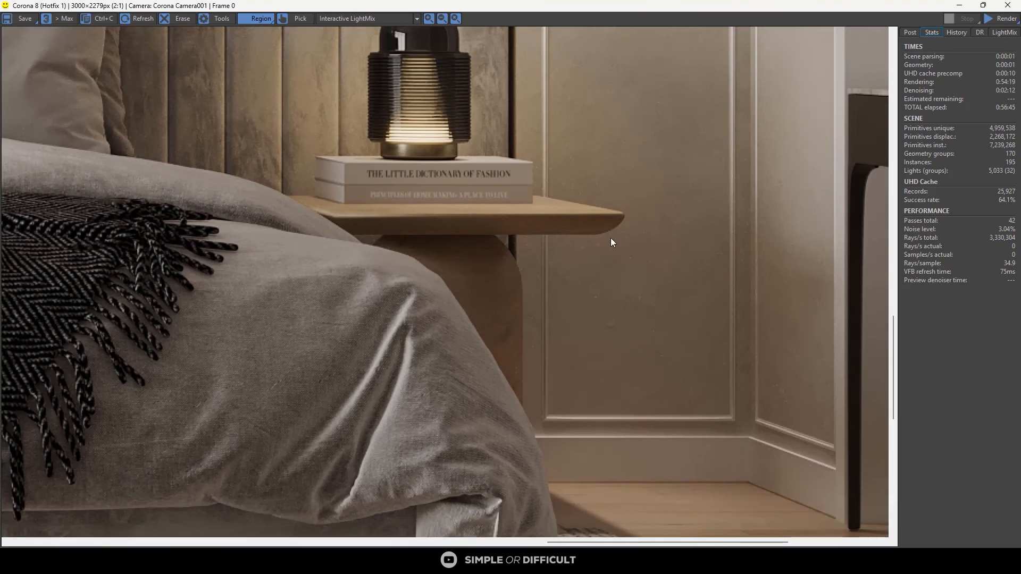
middle_click_drag(613, 216, 634, 372)
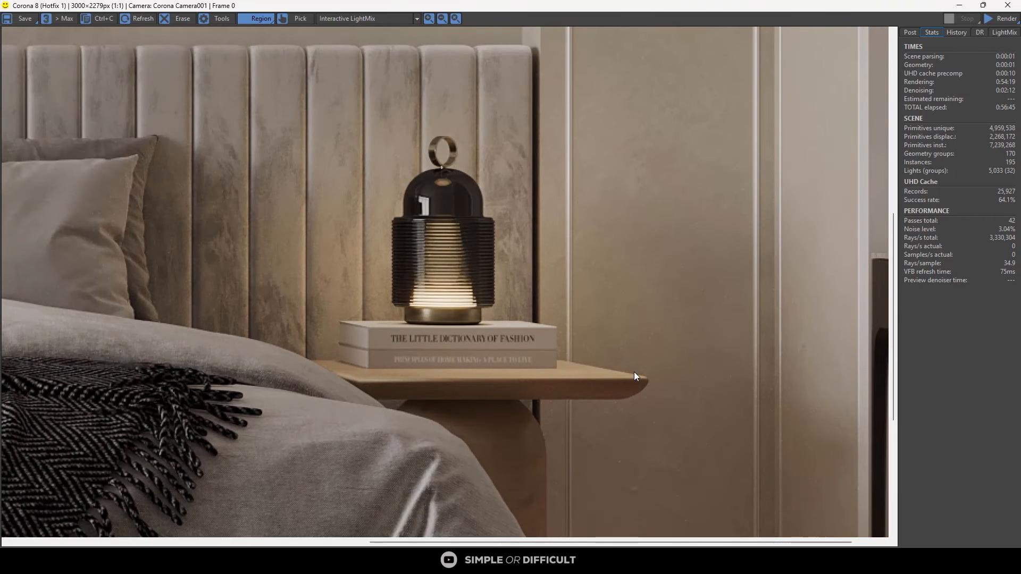
scroll(630, 378, "down", 1)
middle_click_drag(453, 236, 545, 317)
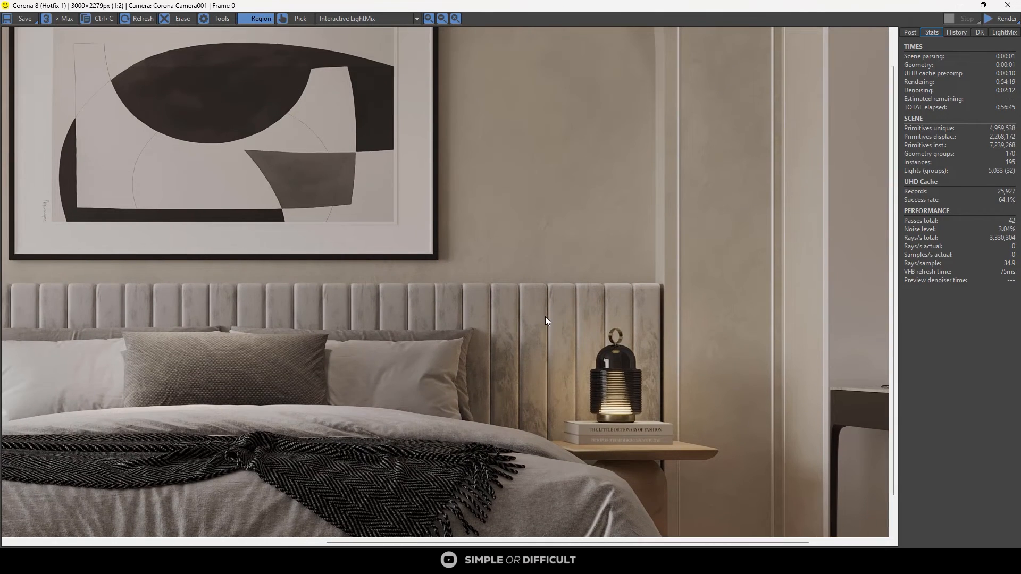
scroll(545, 317, "down", 1)
scroll(467, 123, "up", 2)
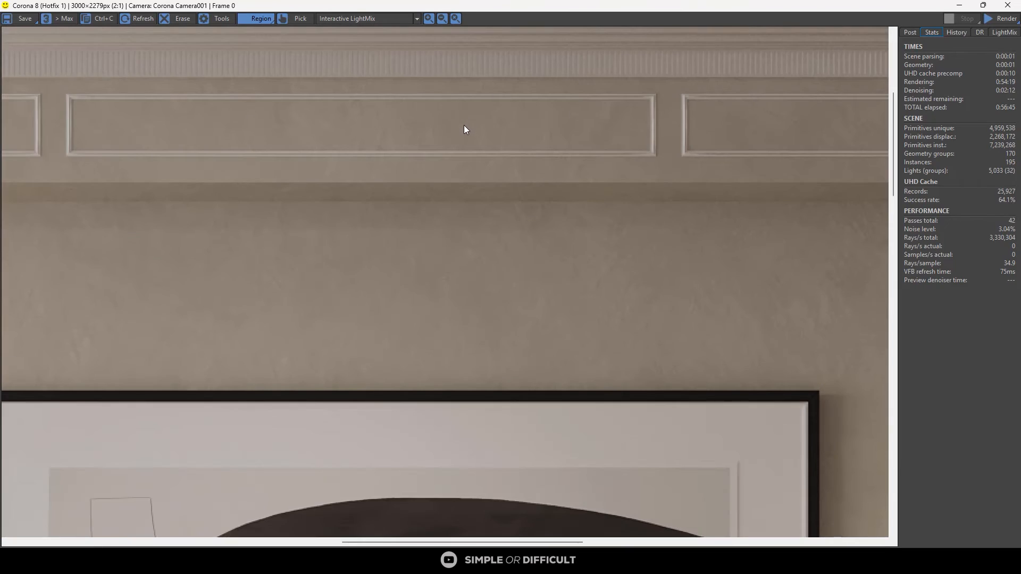
scroll(464, 126, "down", 2)
scroll(253, 150, "up", 1)
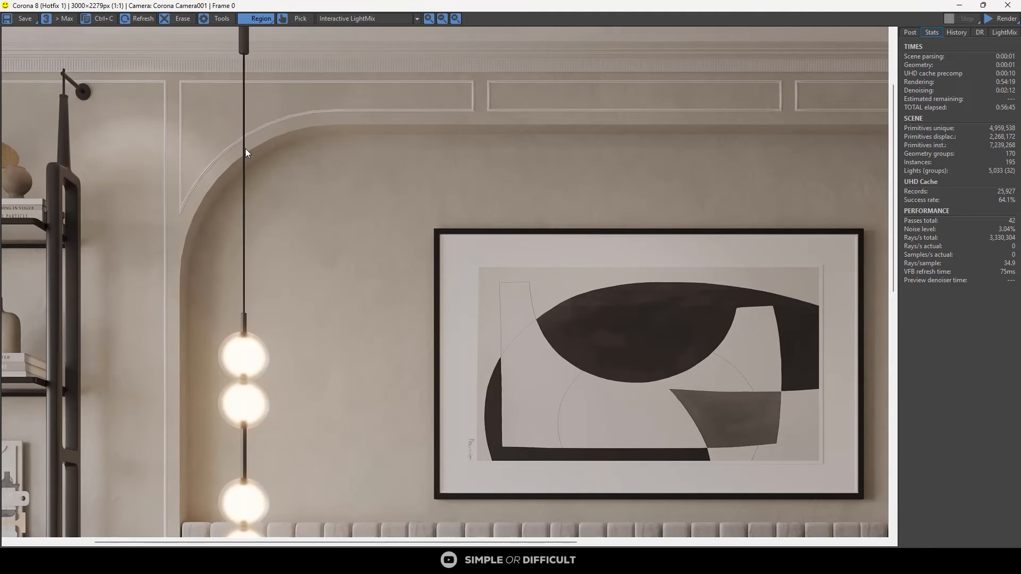
scroll(246, 149, "down", 1)
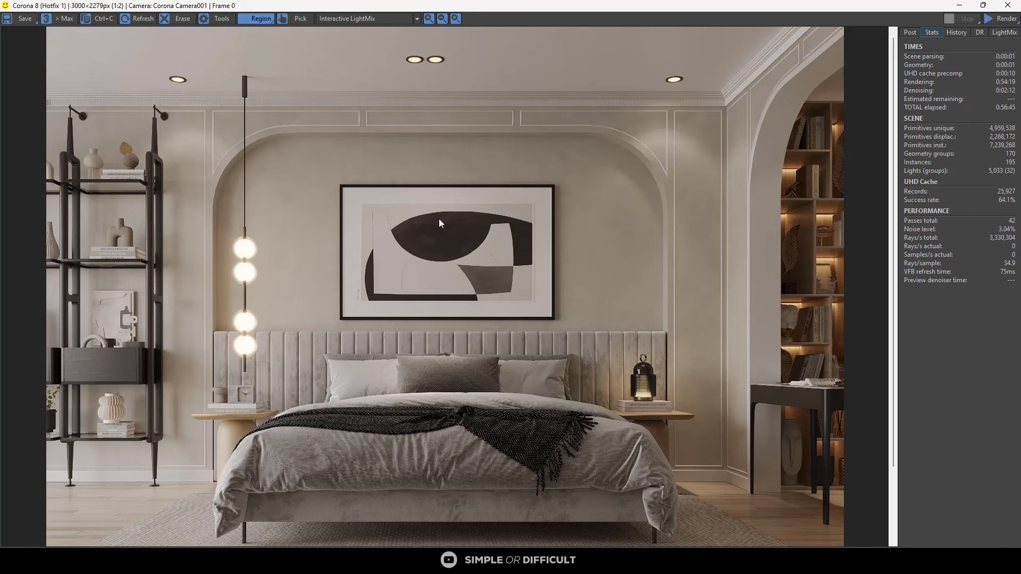
Step: Start saving the finished render to the Desktop under the file name "bedroom V01"
scroll(516, 192, "down", 1)
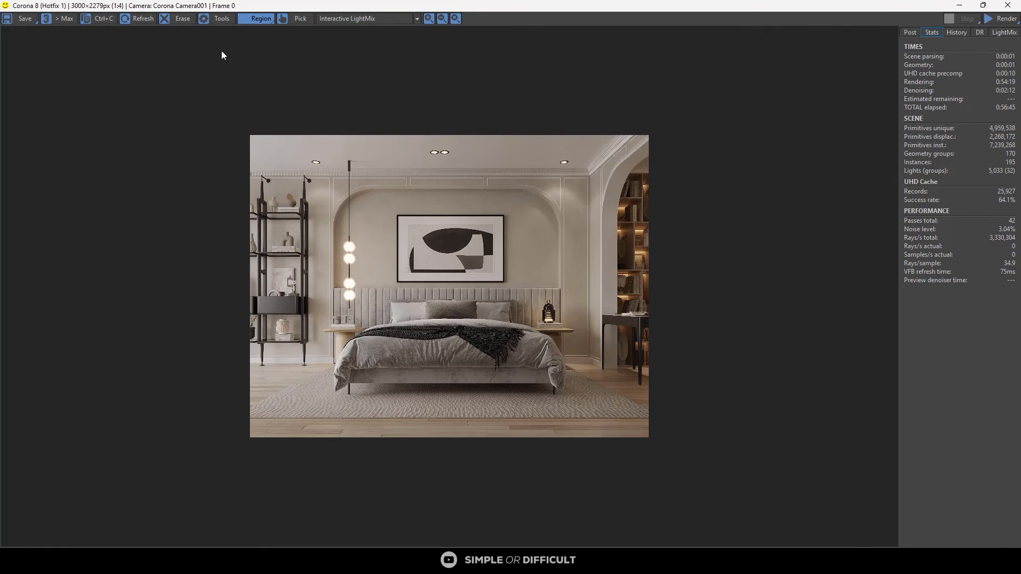
scroll(238, 192, "up", 1)
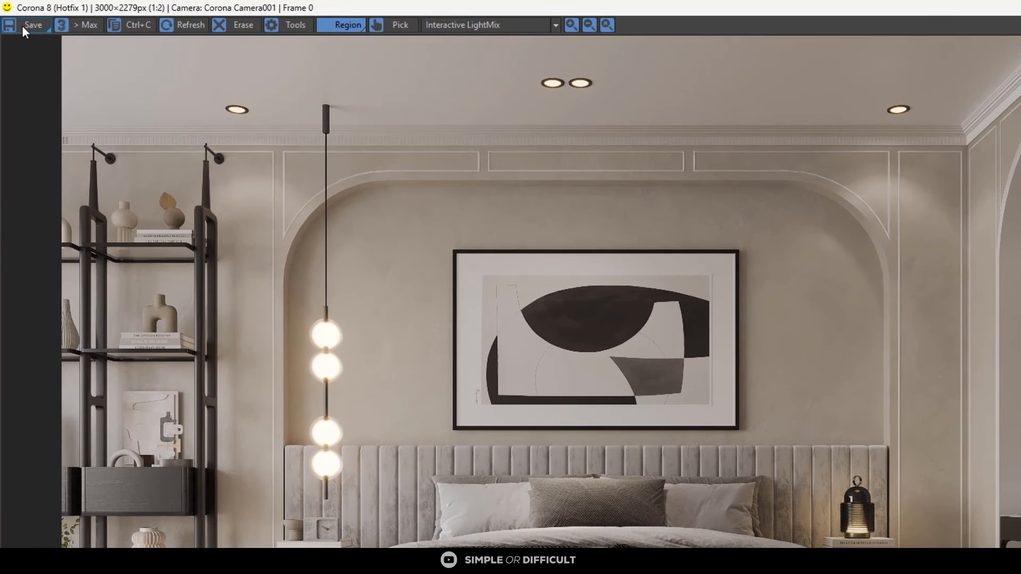
left_click(22, 25)
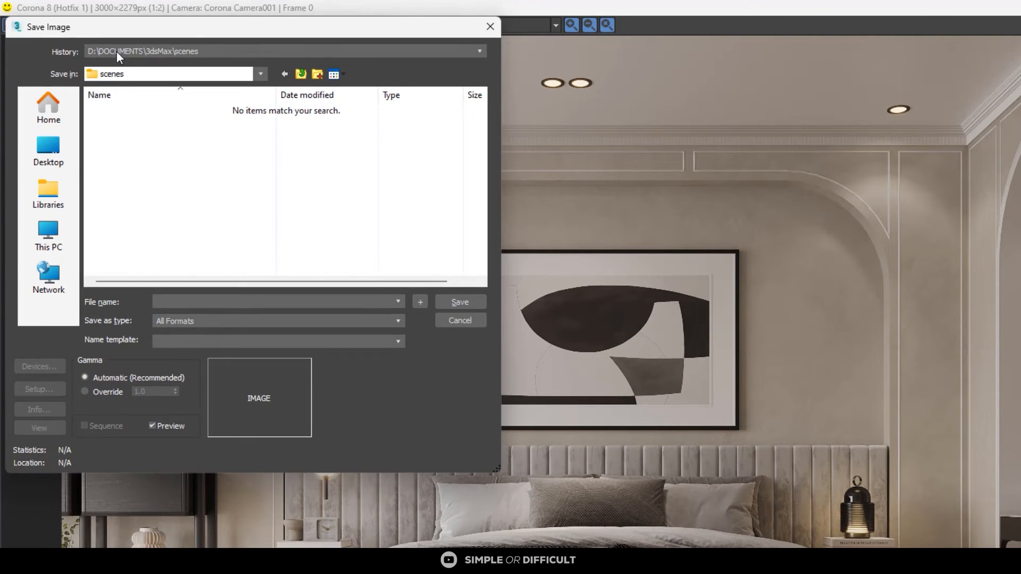
left_click(53, 152)
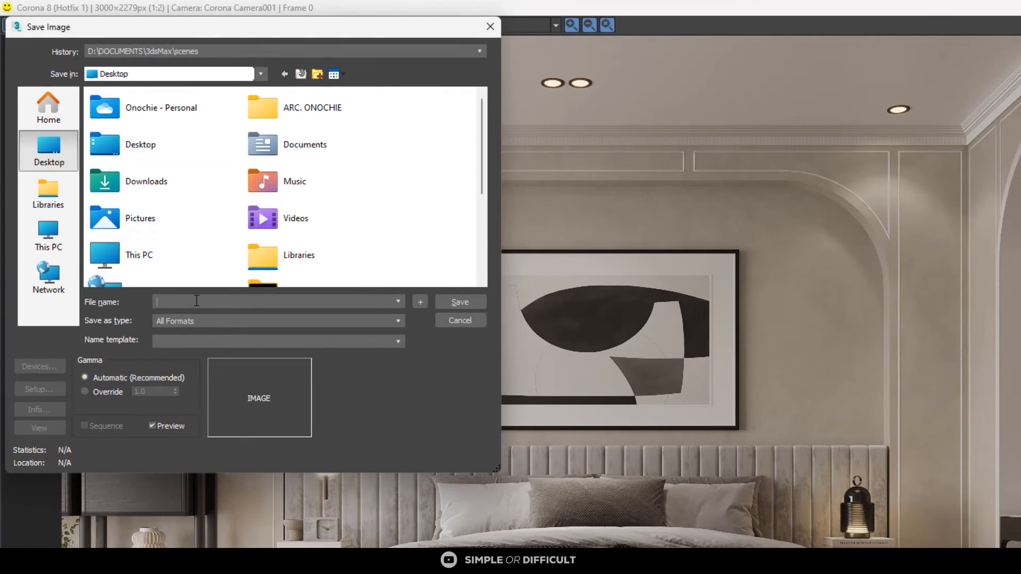
type("bedroom ")
type("vo1")
key("BackSpace")
key("BackSpace")
key("BackSpace")
type("V01")
Step: Save the image as a PNG file with a gamma override of 2.2 and RGB 48 bit colour without an alpha channel
left_click(310, 322)
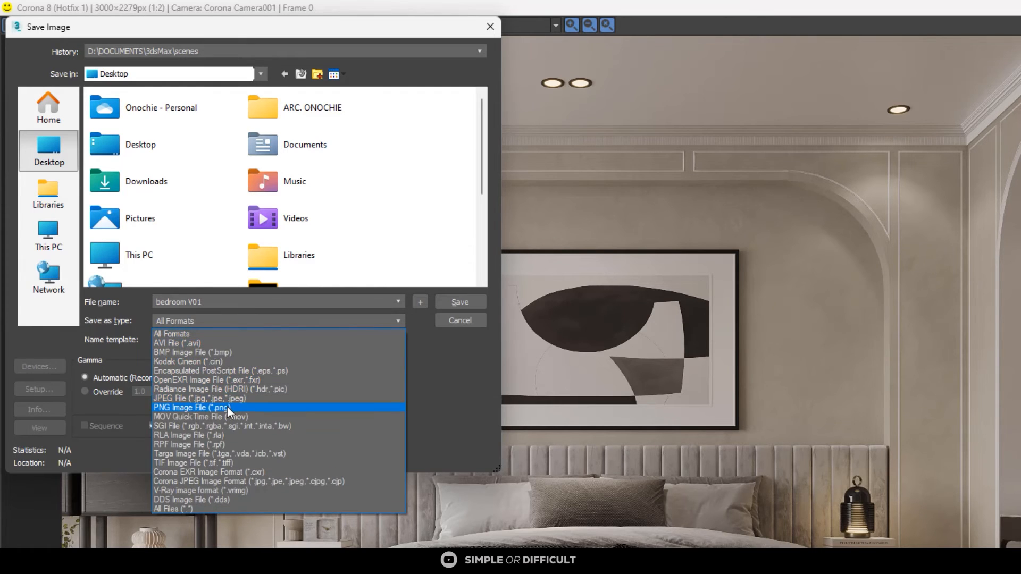
left_click(227, 407)
left_click(85, 392)
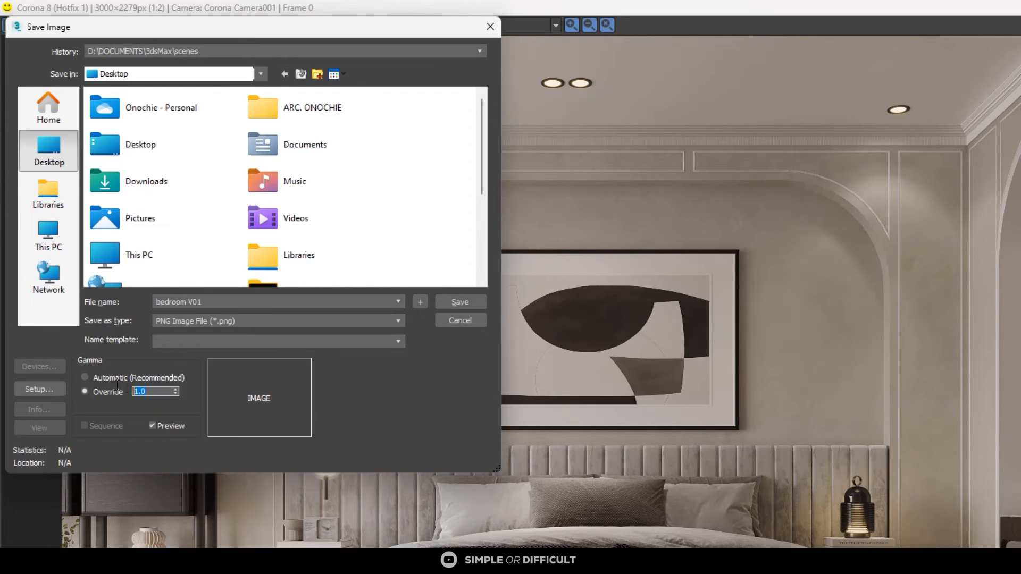
type("2.2")
left_click(452, 301)
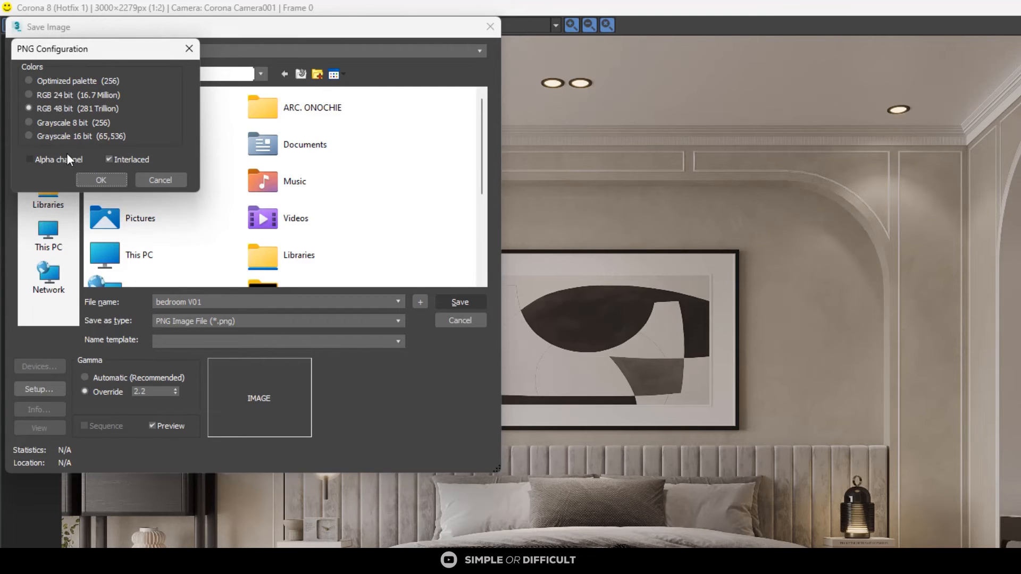
left_click(101, 180)
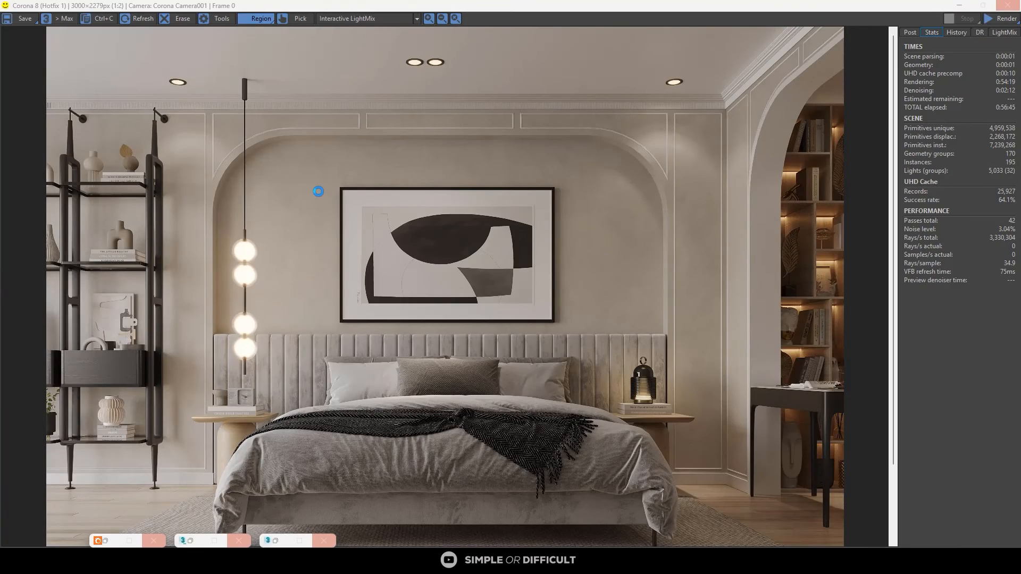
Step: Give the render a last look, minimise the frame buffer and switch to Photoshop with bedroom V01.png
scroll(317, 202, "down", 1)
scroll(354, 240, "up", 1)
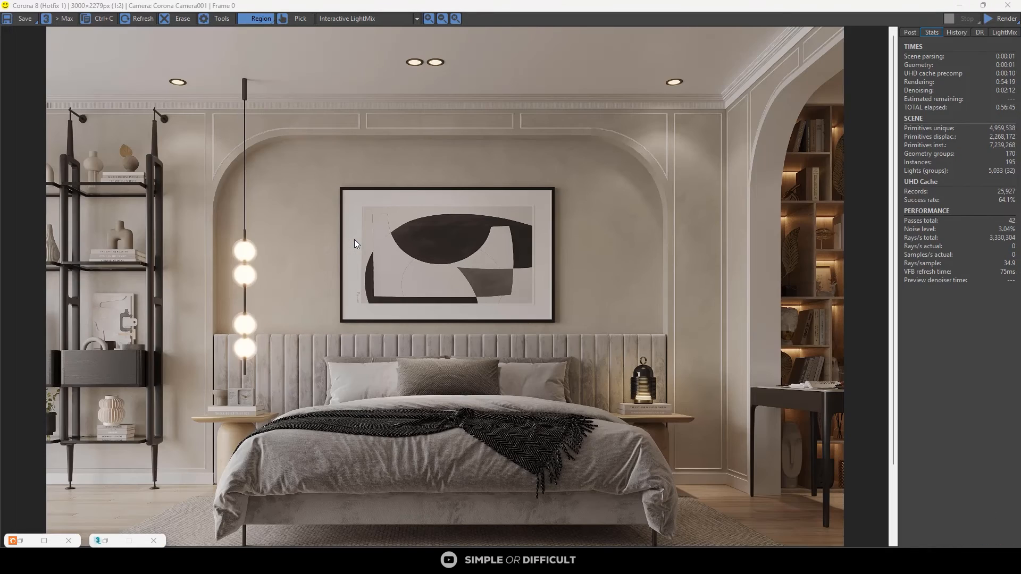
scroll(490, 461, "up", 1)
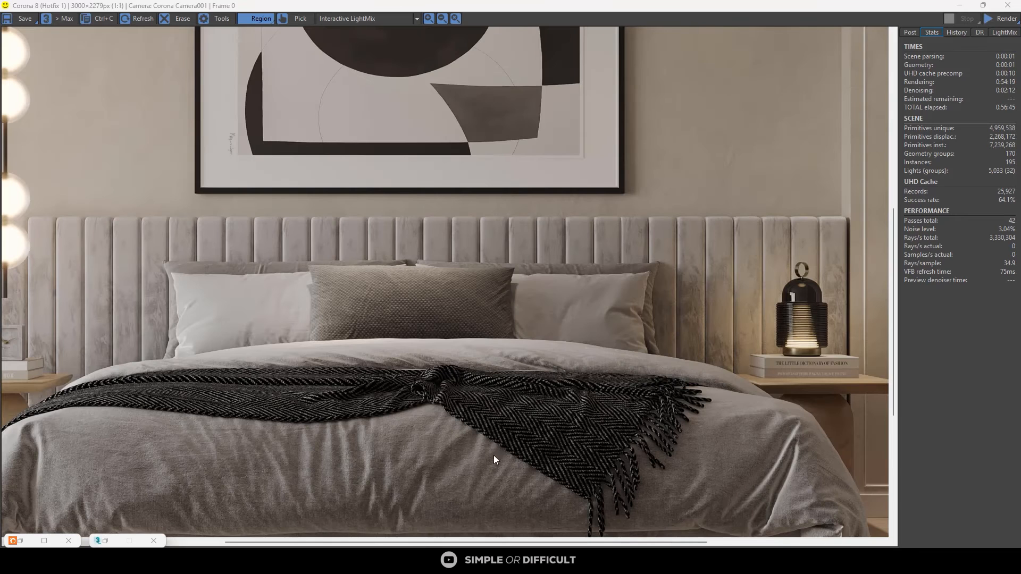
scroll(473, 305, "down", 1)
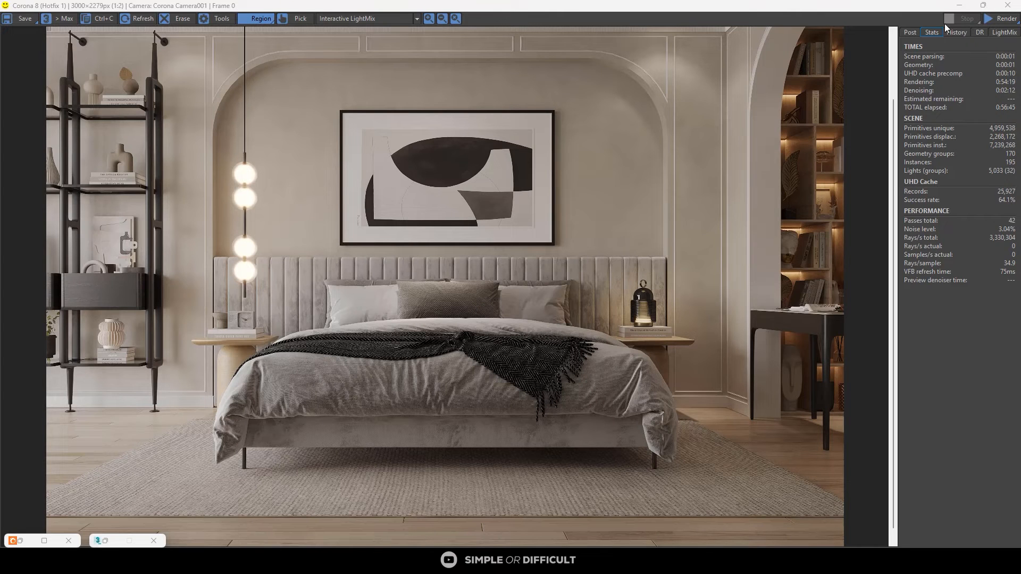
left_click(959, 5)
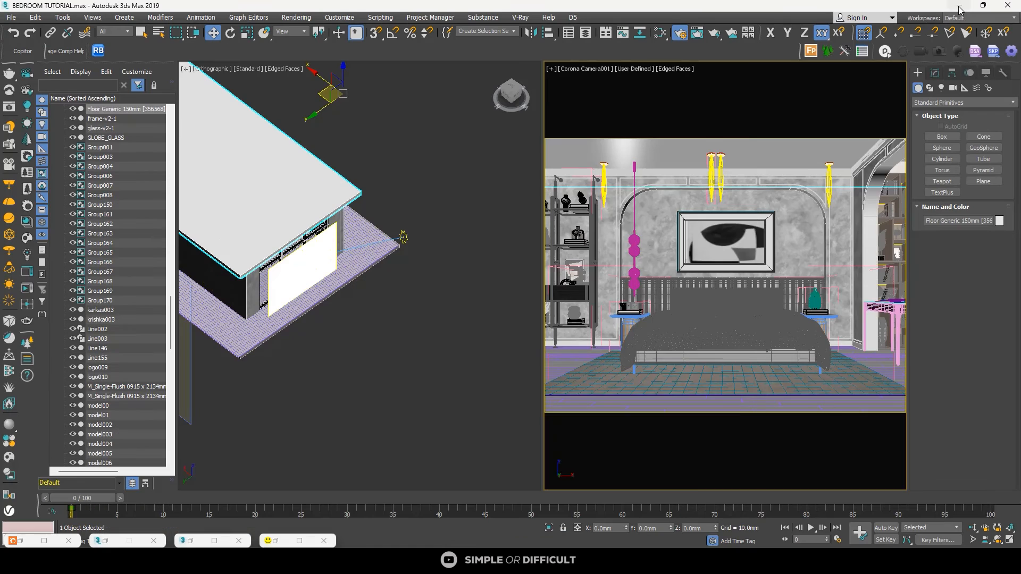
left_click(458, 298)
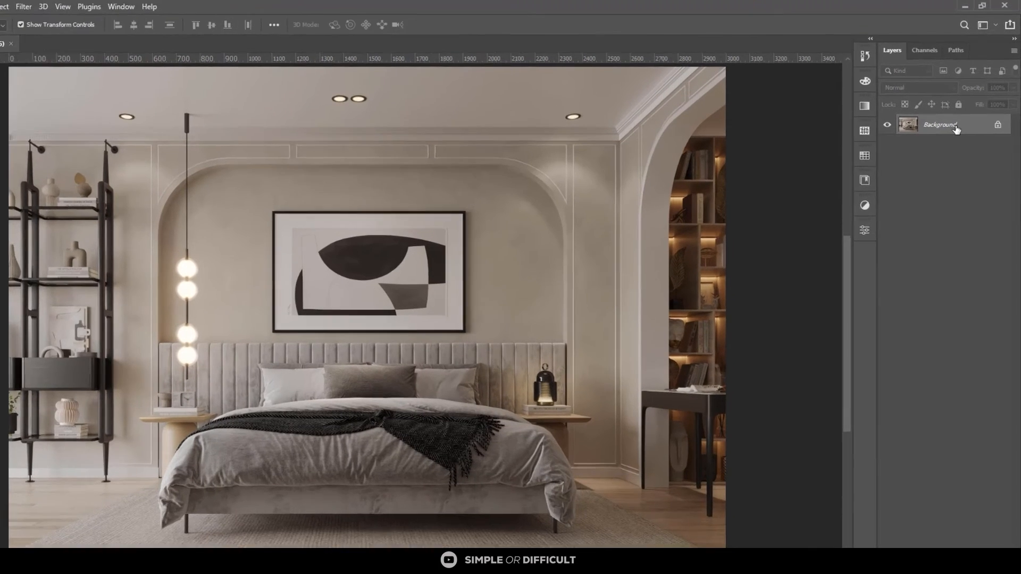
Step: Convert the Background layer to a smart object and duplicate it
right_click(960, 113)
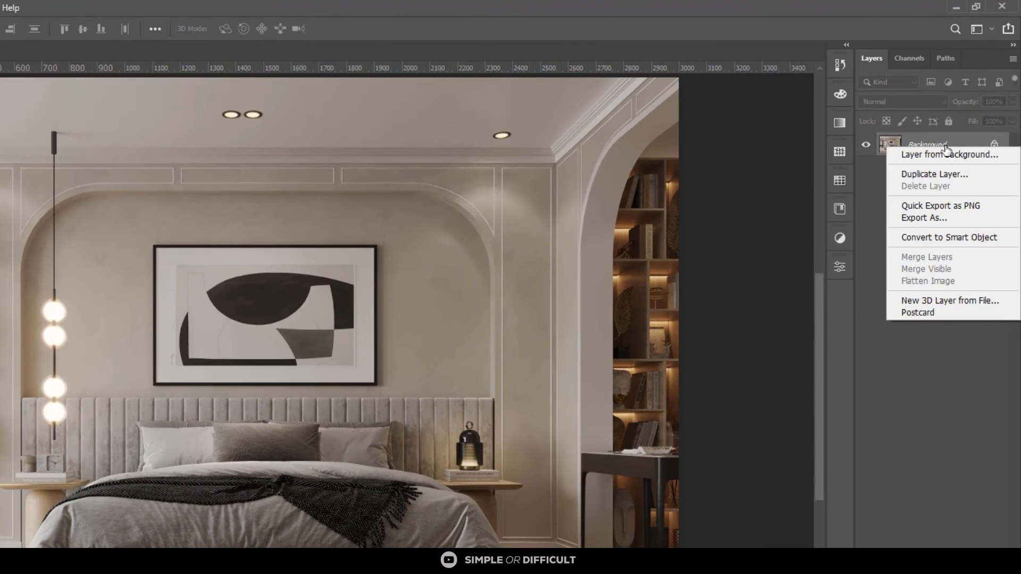
left_click(949, 239)
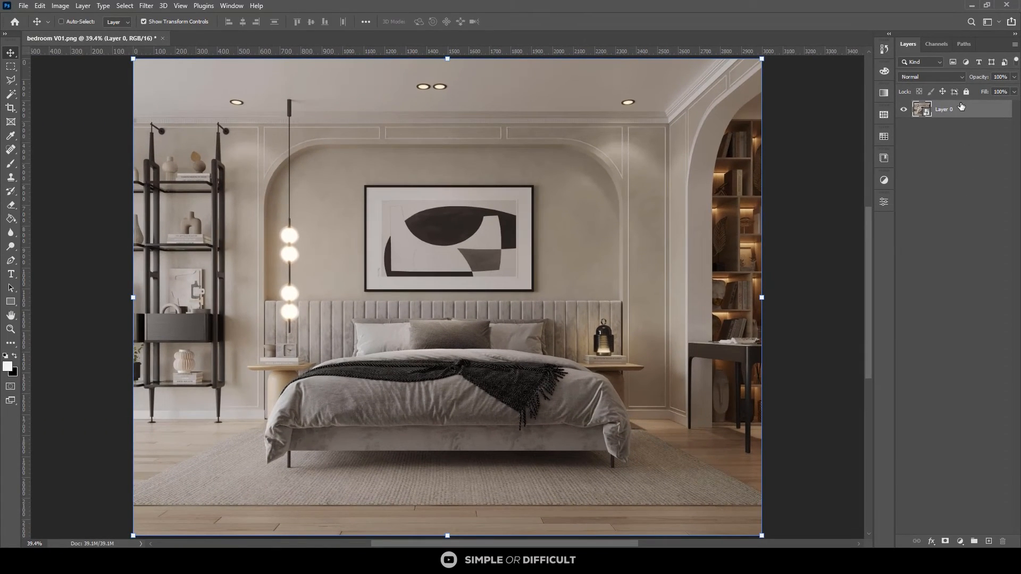
right_click(960, 107)
left_click(985, 169)
key("ctrl+j")
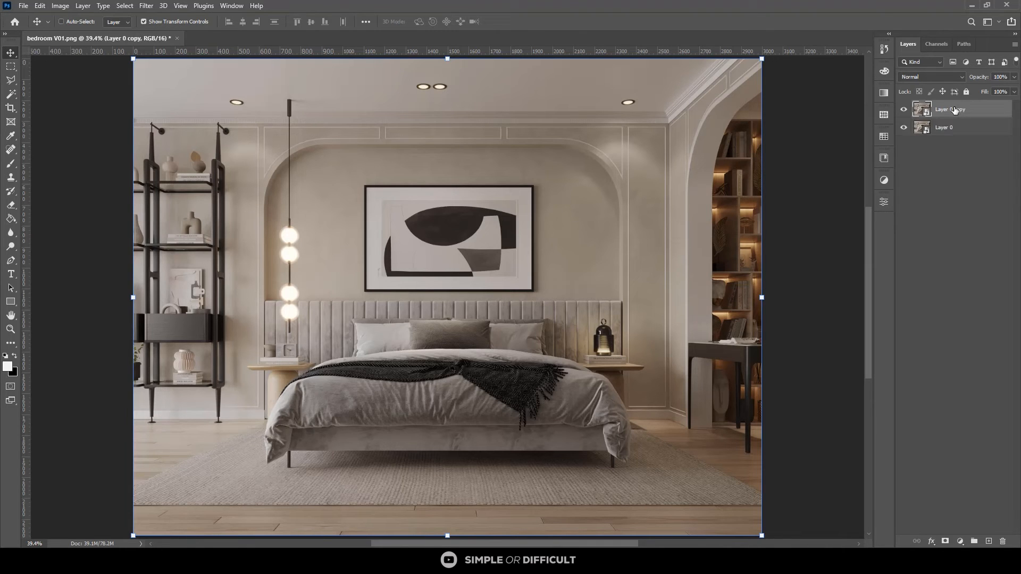
Step: Open the Camera Raw Filter on the duplicated layer and apply the Auto tone adjustment
right_click(955, 110)
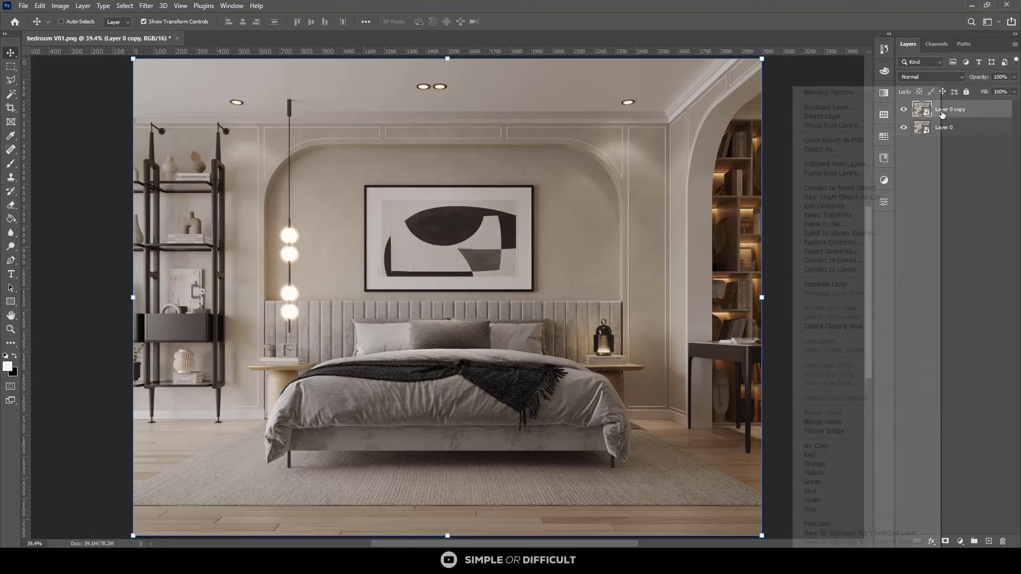
left_click(767, 70)
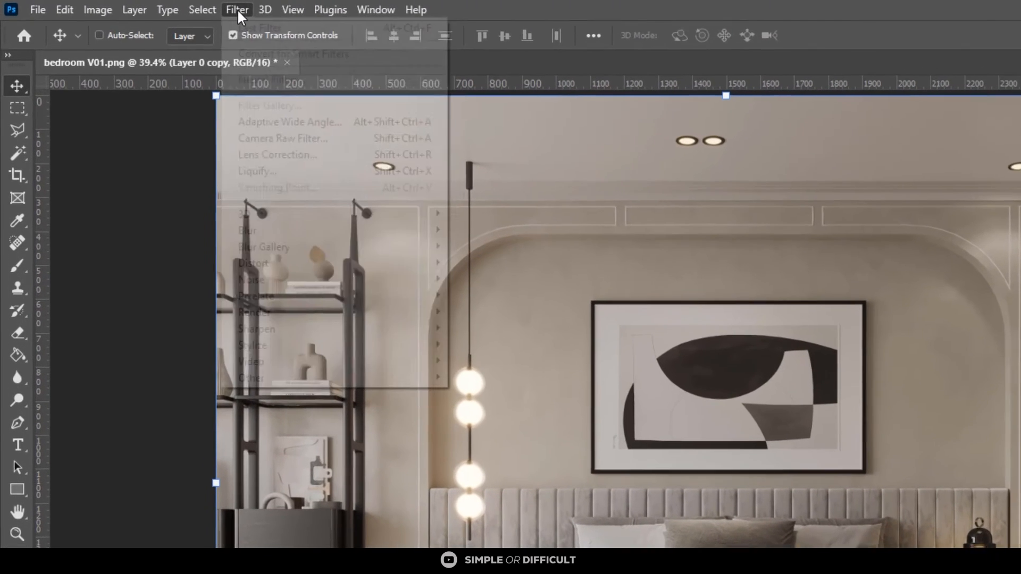
left_click(146, 5)
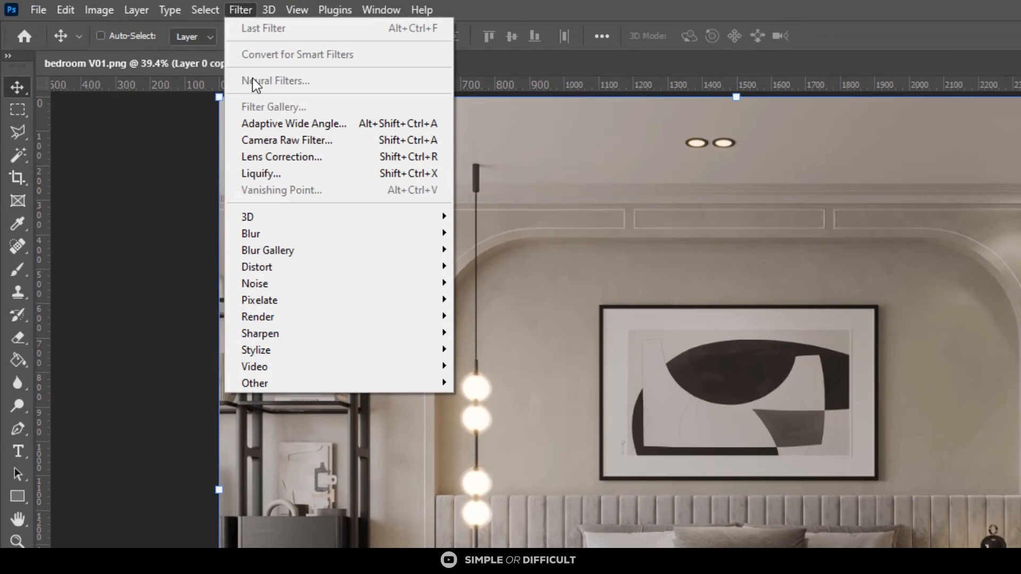
left_click(280, 144)
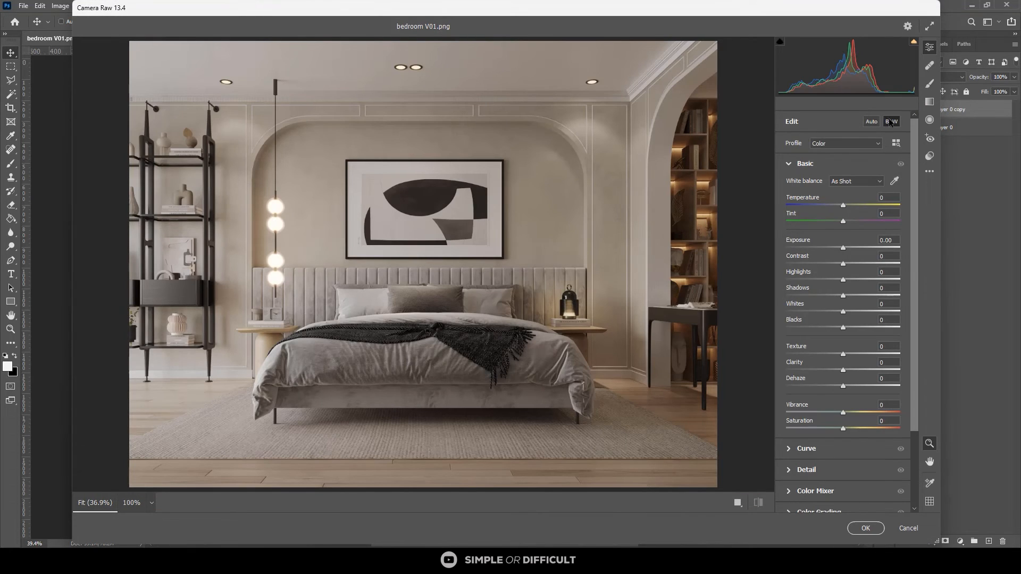
left_click(873, 121)
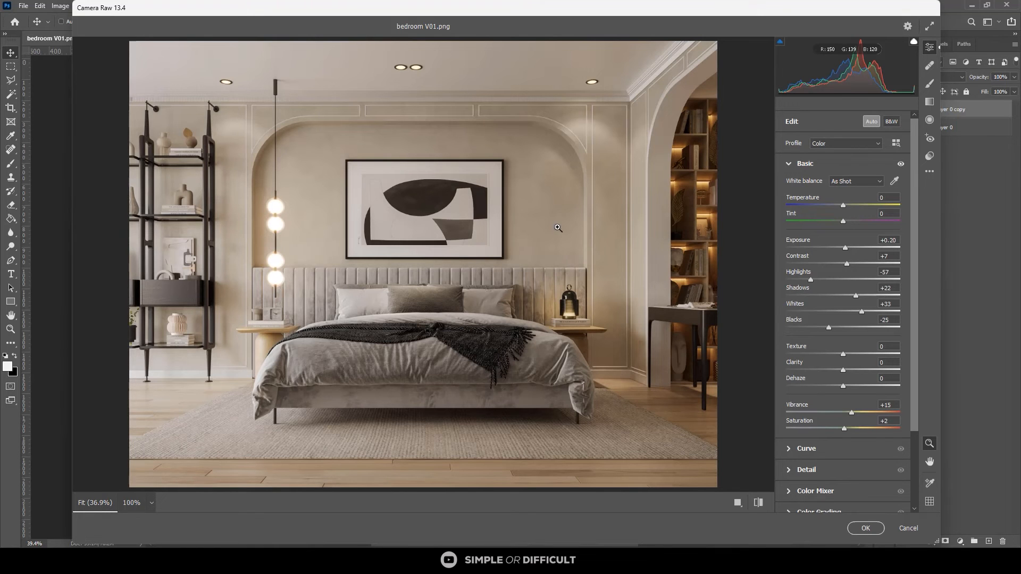
Step: Lower Blacks to -38, Contrast to -4 and Exposure to -0.05
scroll(569, 277, "up", 7, "alt")
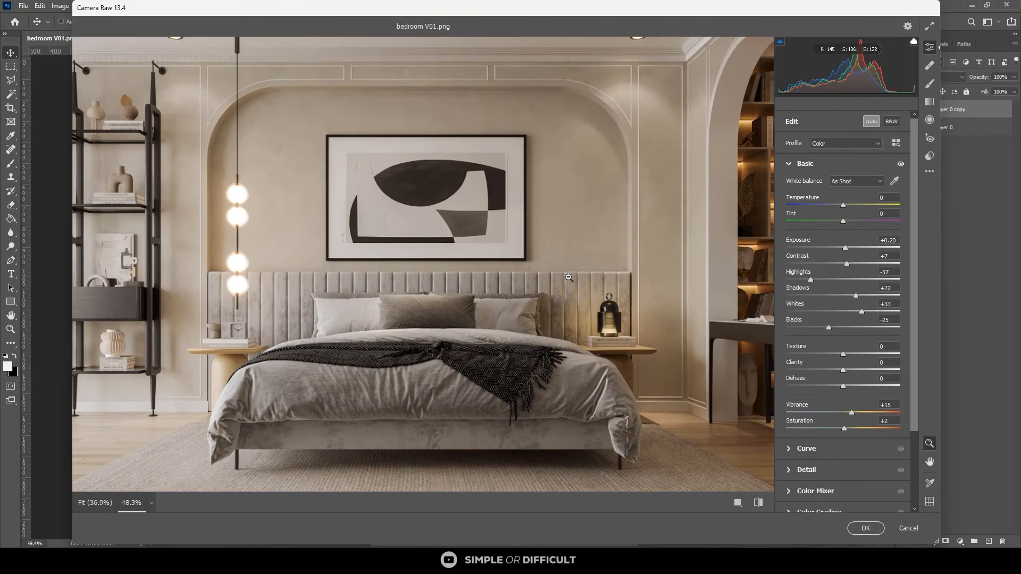
scroll(569, 278, "down", 3, "alt")
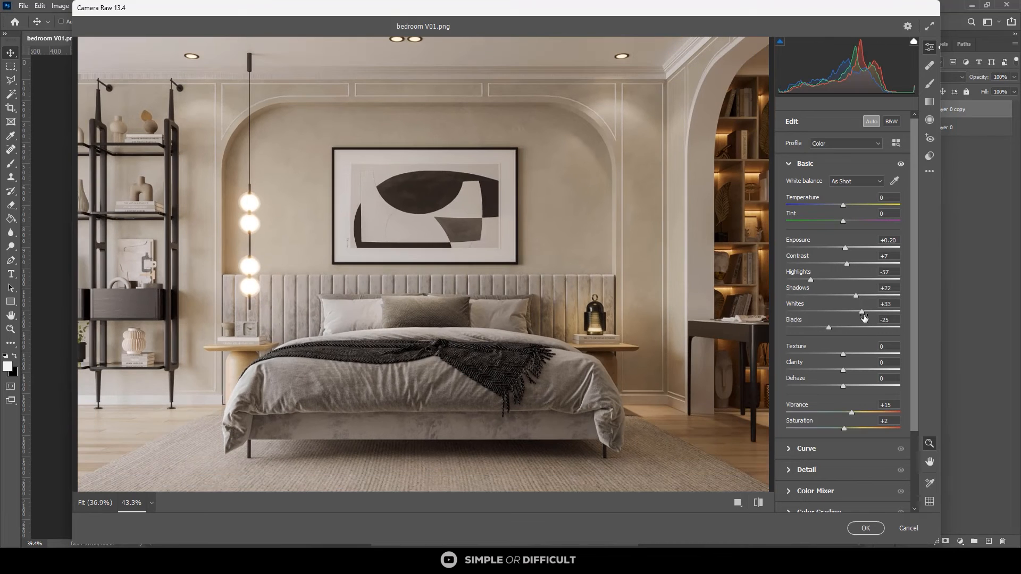
left_click_drag(828, 326, 823, 327)
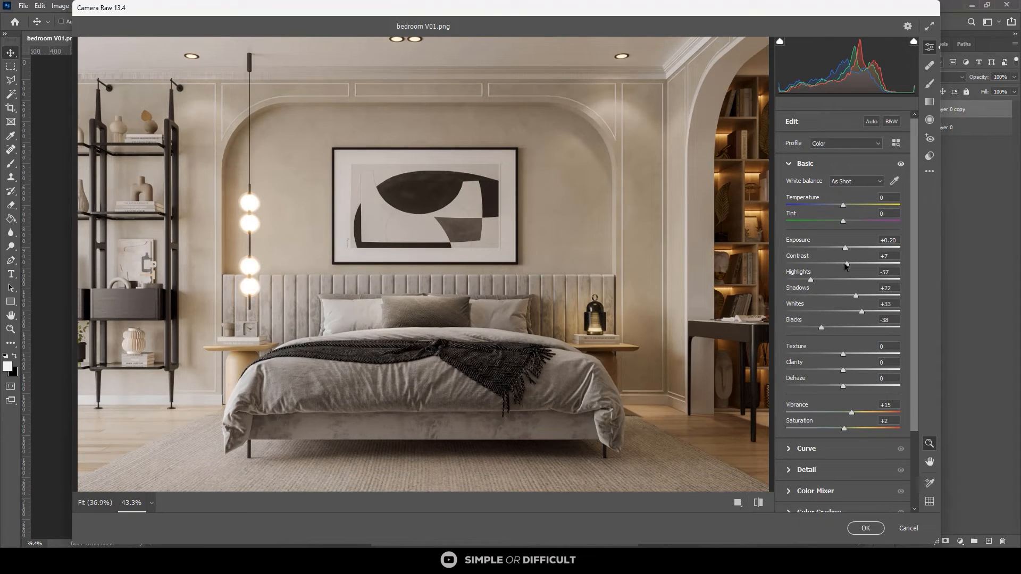
left_click_drag(845, 264, 843, 250)
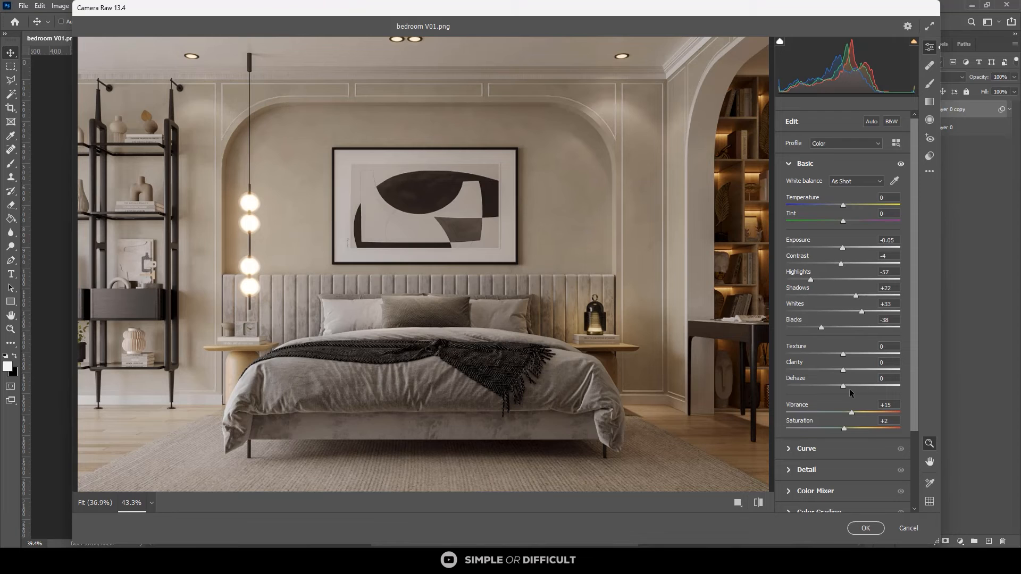
Step: Set Texture to -8, Clarity to +6 and Dehaze to +8, and raise Exposure to +0.10
left_click_drag(843, 355, 839, 359)
left_click(846, 370)
left_click_drag(843, 387, 847, 387)
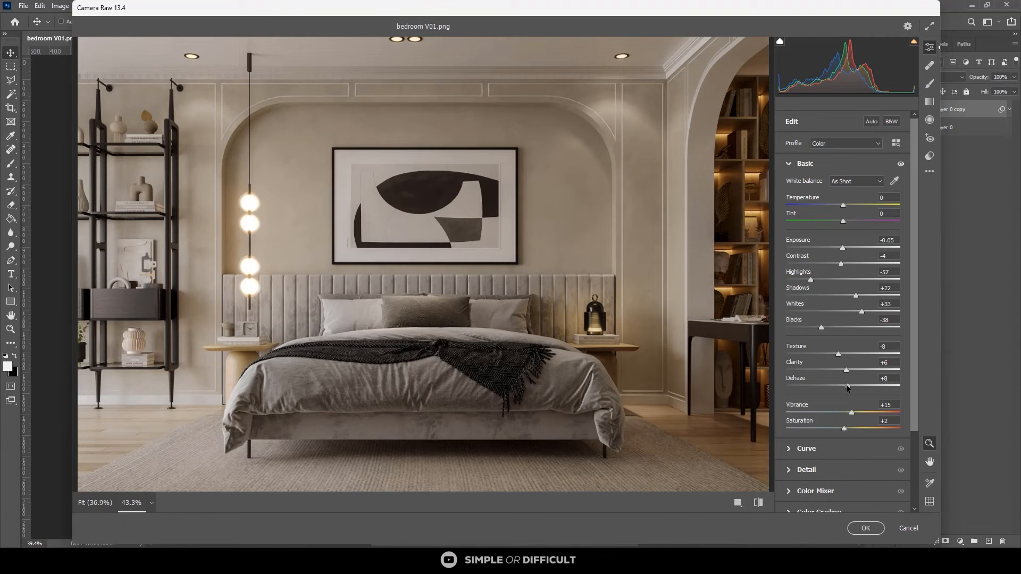
left_click_drag(844, 248, 844, 248)
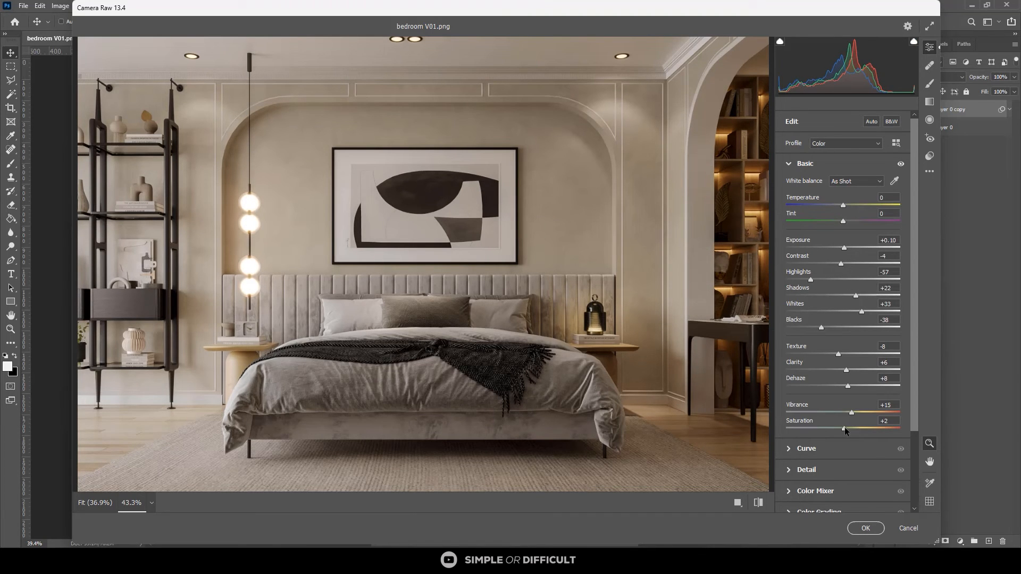
Step: Raise Saturation to +13 and shift the white balance to Tint +5 and Temperature -3
left_click_drag(848, 429, 850, 429)
left_click_drag(844, 221, 844, 220)
left_click_drag(846, 221, 847, 221)
left_click_drag(844, 205, 843, 205)
left_click_drag(843, 205, 842, 206)
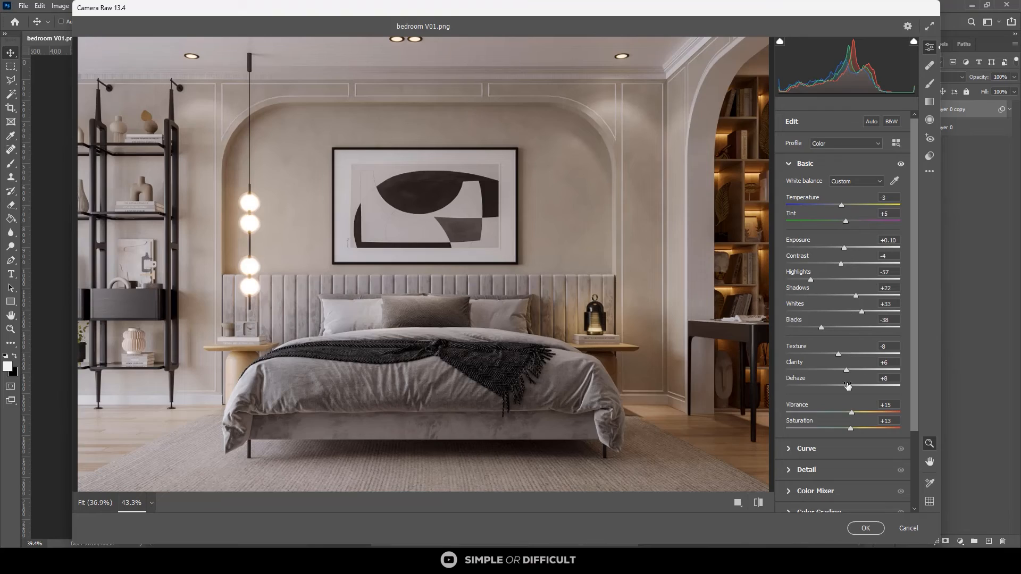
Step: Fine-tune Dehaze to +9 and Tint to +4
mouse_move(849, 384)
left_mouse_down()
mouse_move(894, 385)
mouse_move(800, 388)
mouse_move(857, 387)
mouse_move(848, 384)
left_mouse_up()
left_click(885, 214)
type("3")
key("Return")
left_click(893, 213)
left_click_drag(843, 219, 844, 219)
Step: Add a small amount of sharpening and noise reduction in the detail adjustments
left_click(788, 470)
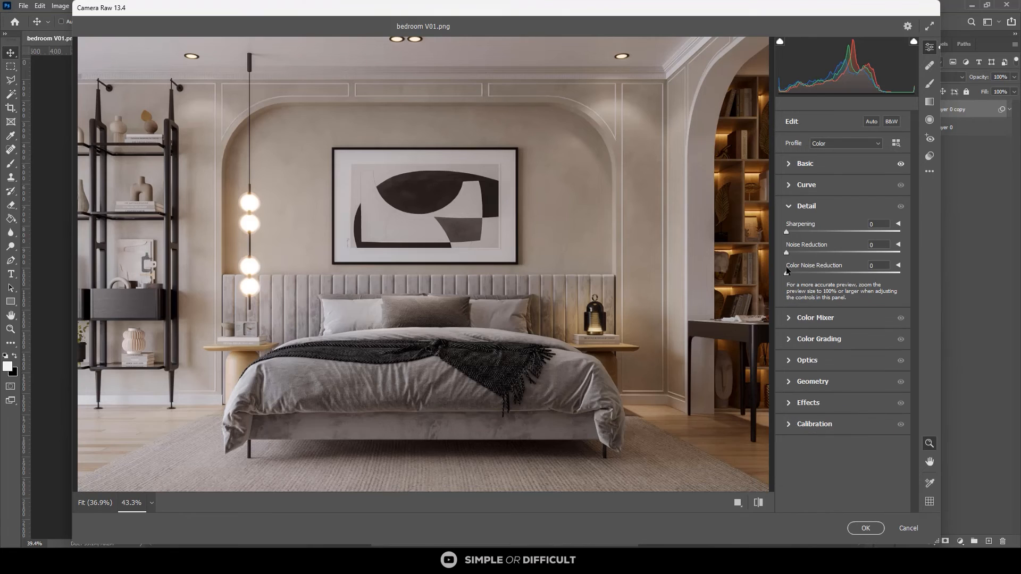
left_click_drag(789, 230, 797, 232)
left_click_drag(787, 252, 794, 272)
Step: Try brighter and darker exposures against the whole image, set Exposure to 0 and lower Shadows to -9
left_click(789, 163)
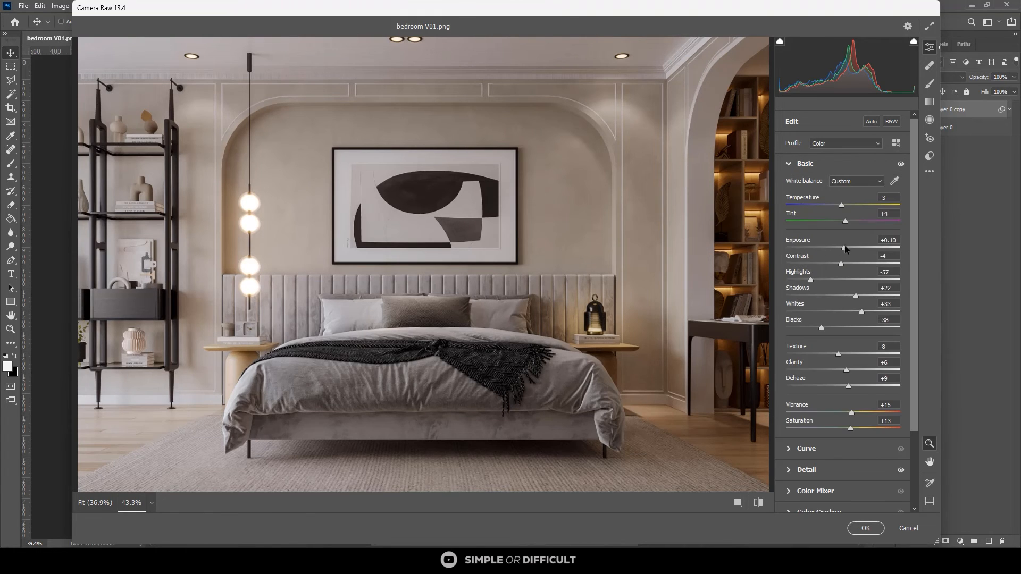
left_click_drag(844, 245, 846, 246)
scroll(364, 443, "down", 5)
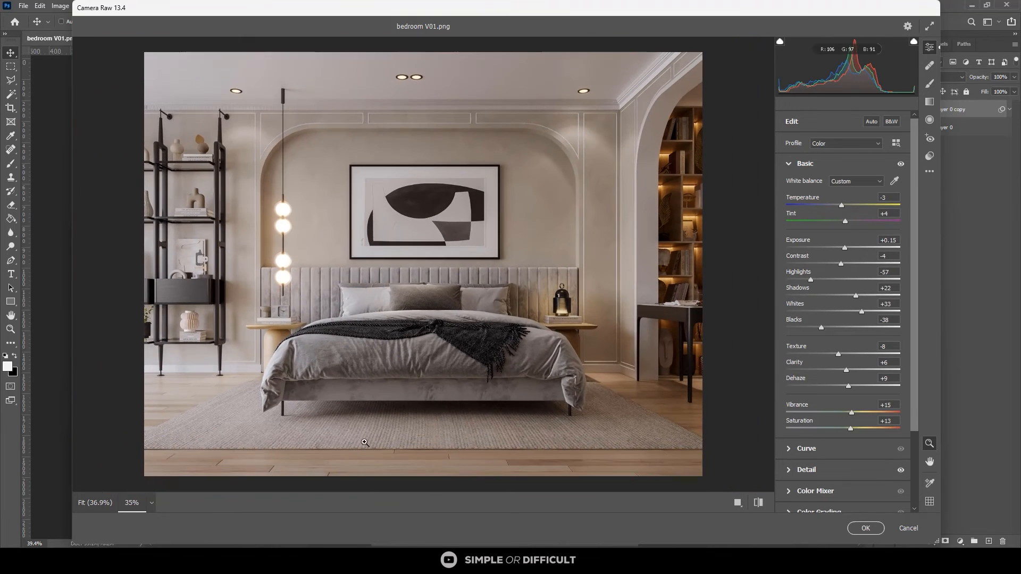
scroll(353, 480, "up", 1)
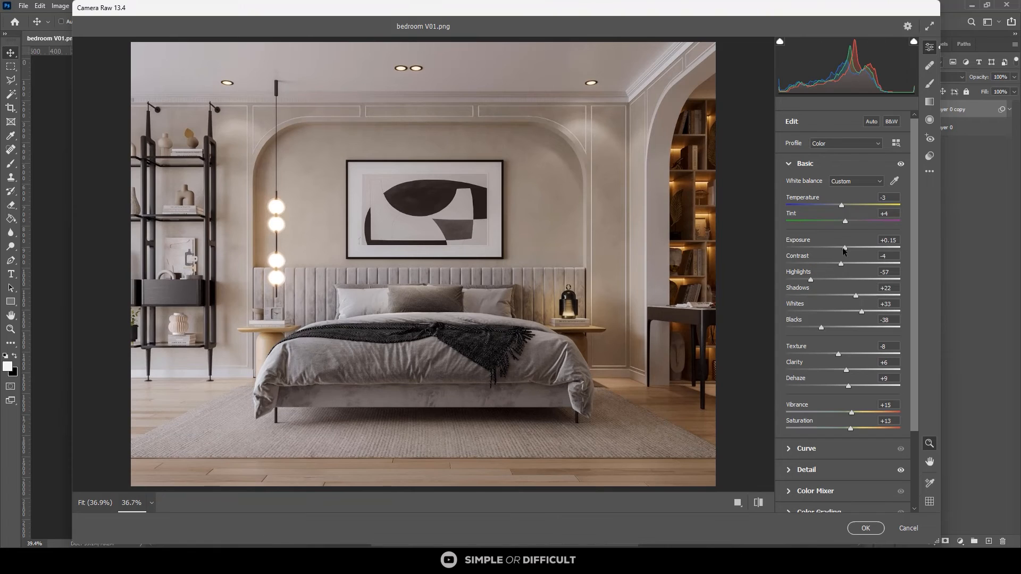
mouse_move(844, 249)
left_mouse_down()
mouse_move(822, 248)
mouse_move(842, 249)
left_mouse_up()
left_click(889, 241)
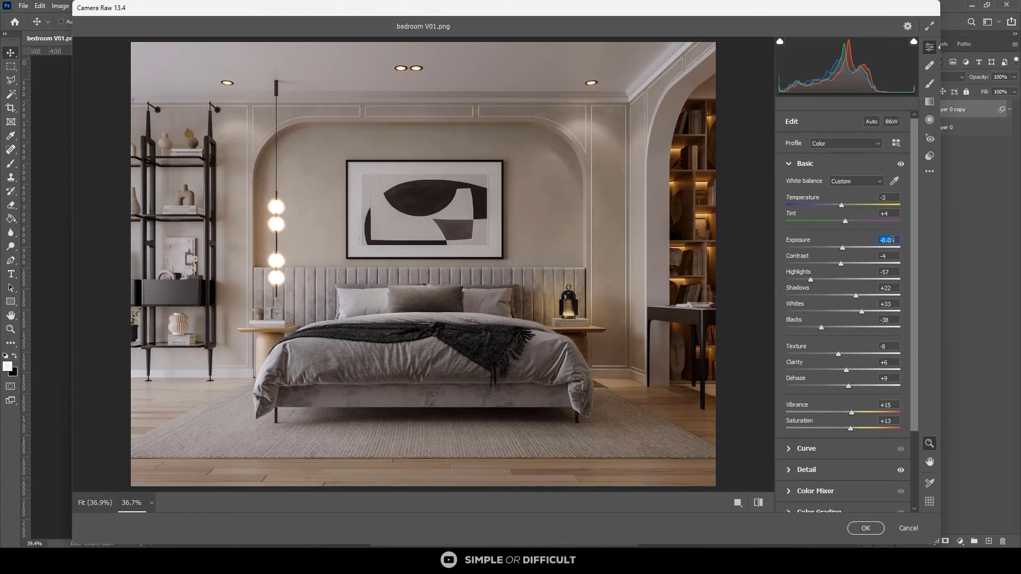
type("0")
key("Return")
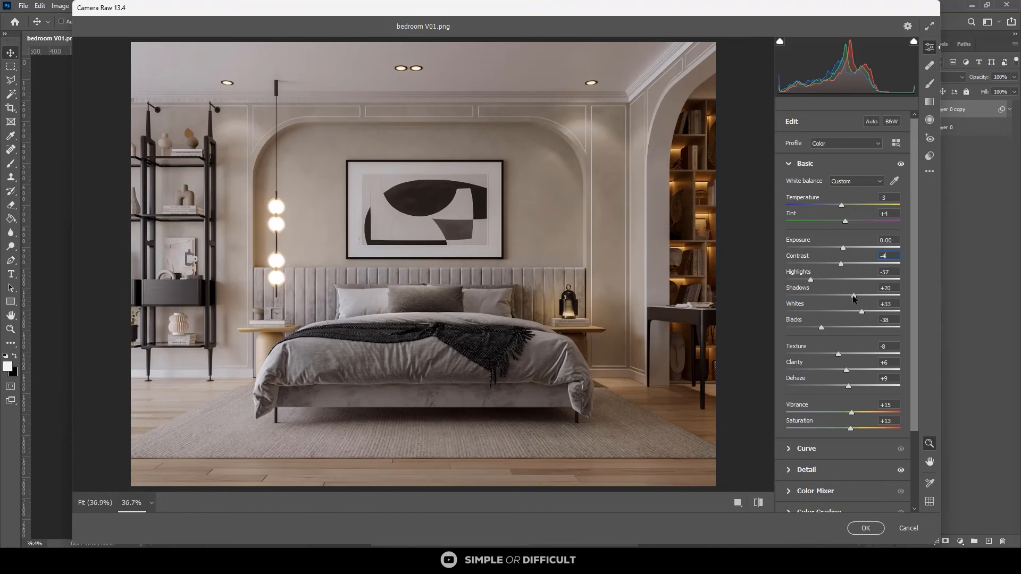
left_click_drag(855, 296, 838, 296)
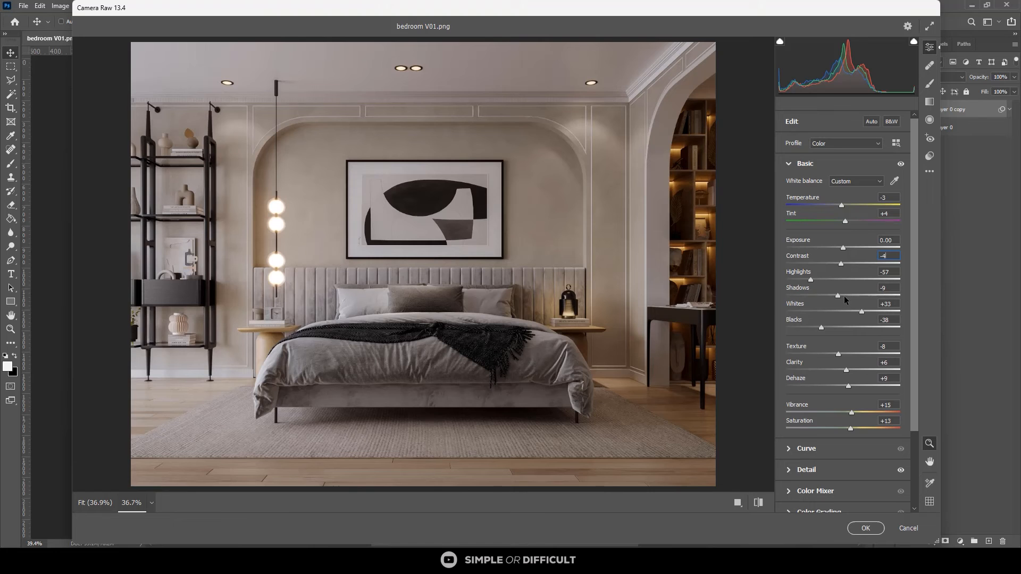
Step: Lower Shadows to -19, fine-tune Clarity and apply the Camera Raw adjustments to the layer
left_click_drag(838, 297, 833, 297)
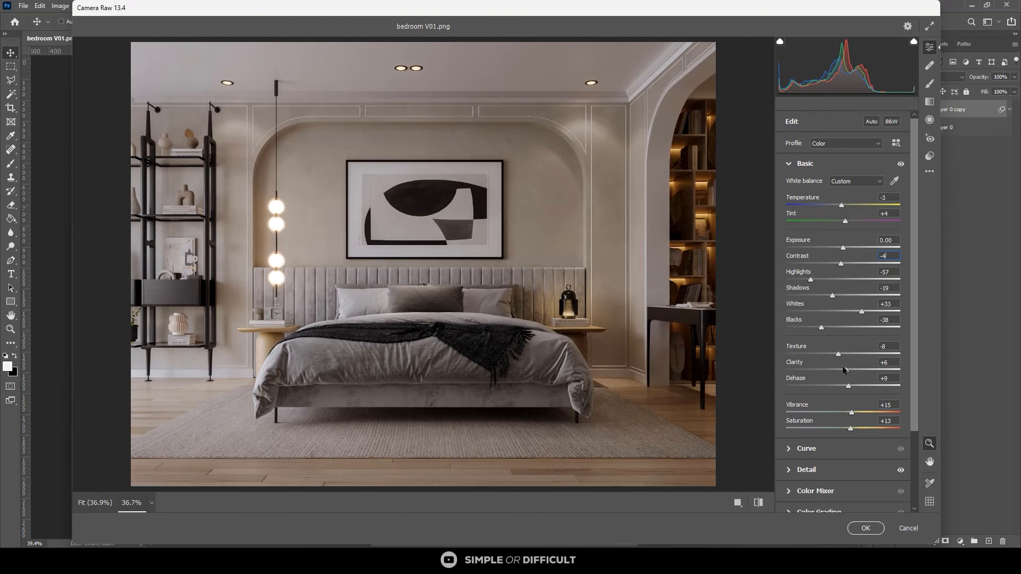
left_click_drag(843, 369, 847, 369)
left_click(865, 528)
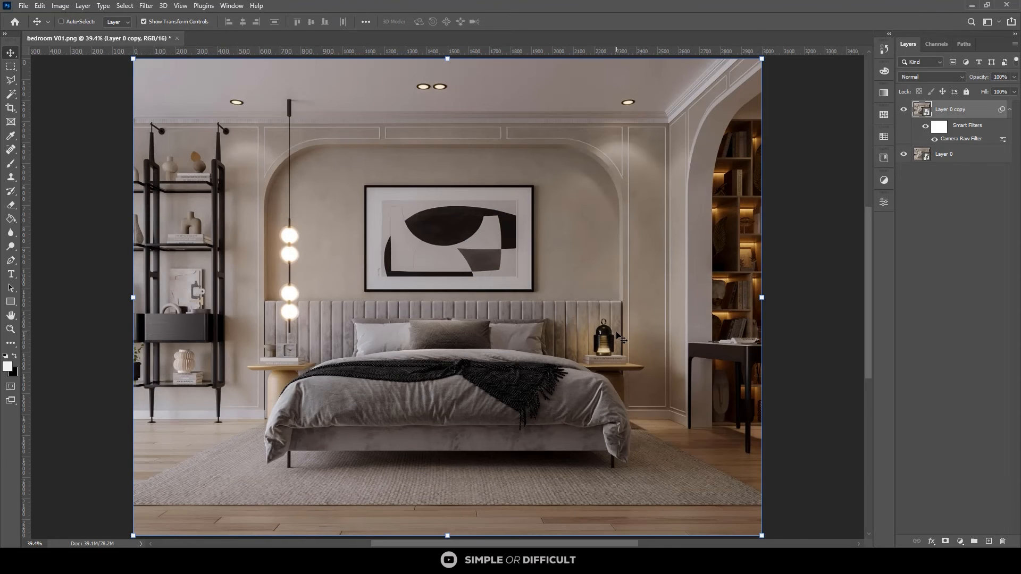
scroll(619, 337, "down", 1, "alt")
scroll(586, 325, "up", 4, "alt")
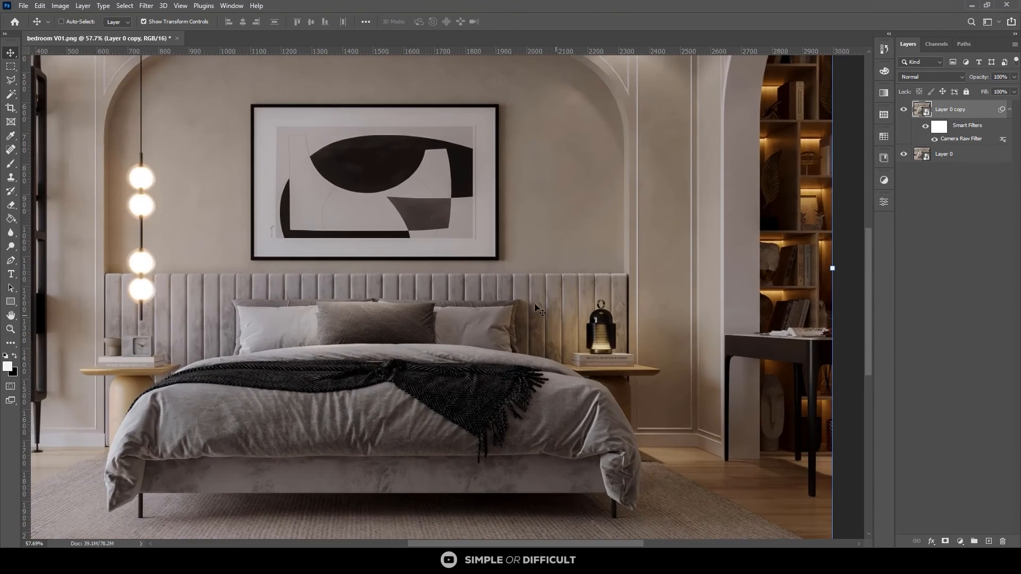
scroll(534, 303, "down", 3, "alt")
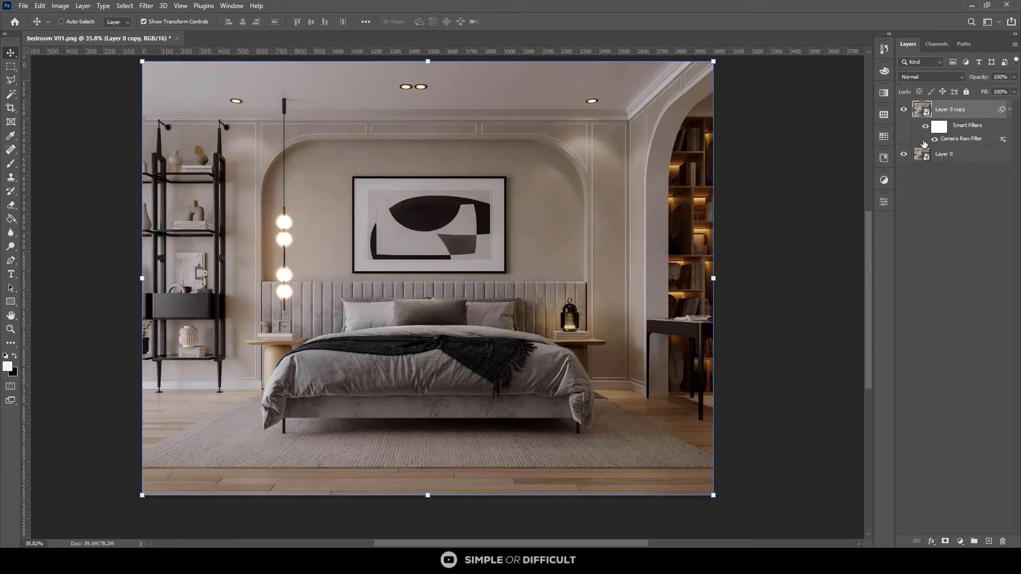
Step: Add a Hue/Saturation adjustment layer with Hue set to -4 and compare the image with and without it
left_click(884, 203)
left_click(886, 182)
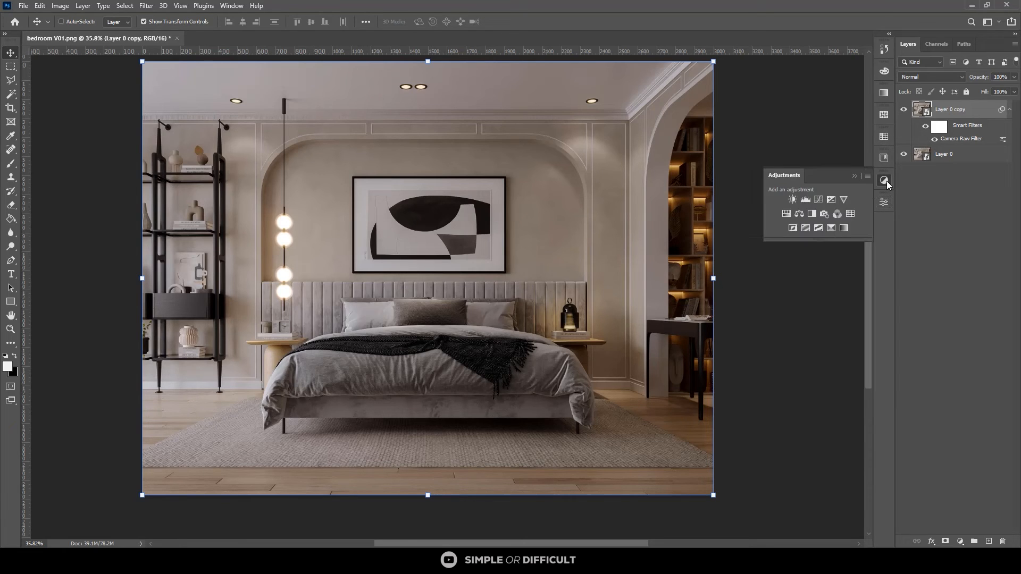
left_click(787, 212)
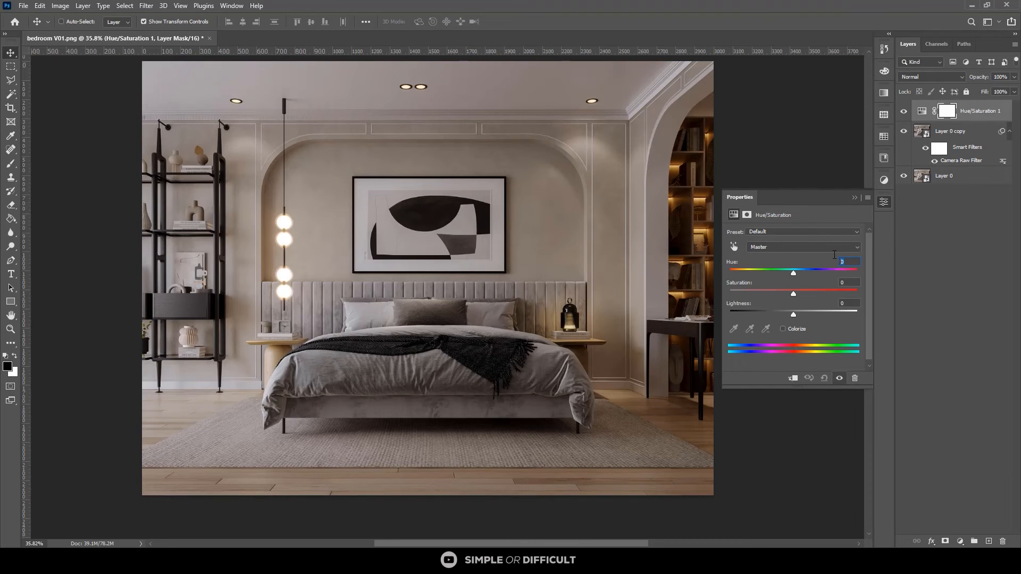
type("-4")
left_click(840, 378)
left_click(839, 378)
left_click(839, 378)
left_click(839, 378)
left_click(839, 378)
left_click(839, 378)
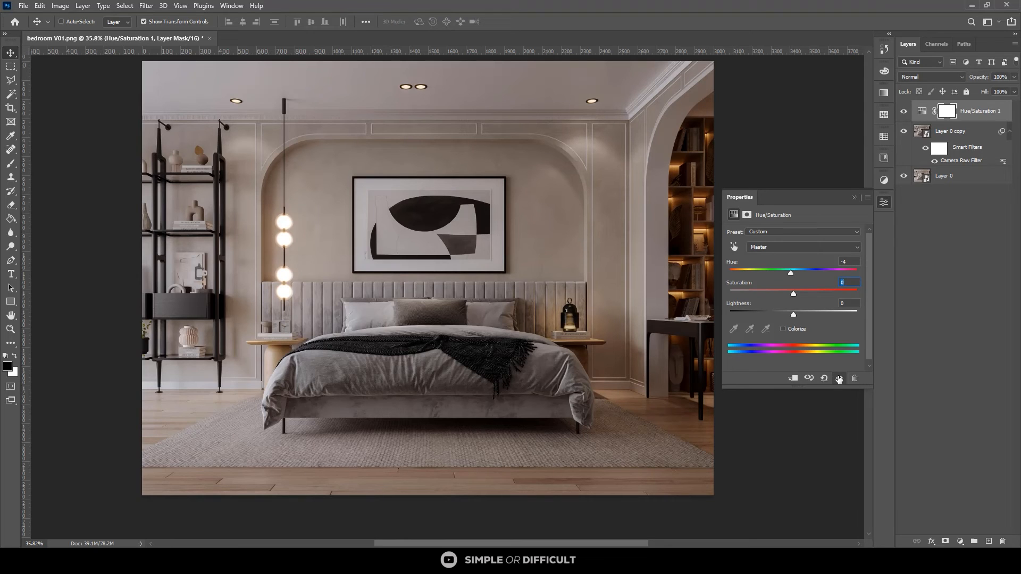
left_click(855, 198)
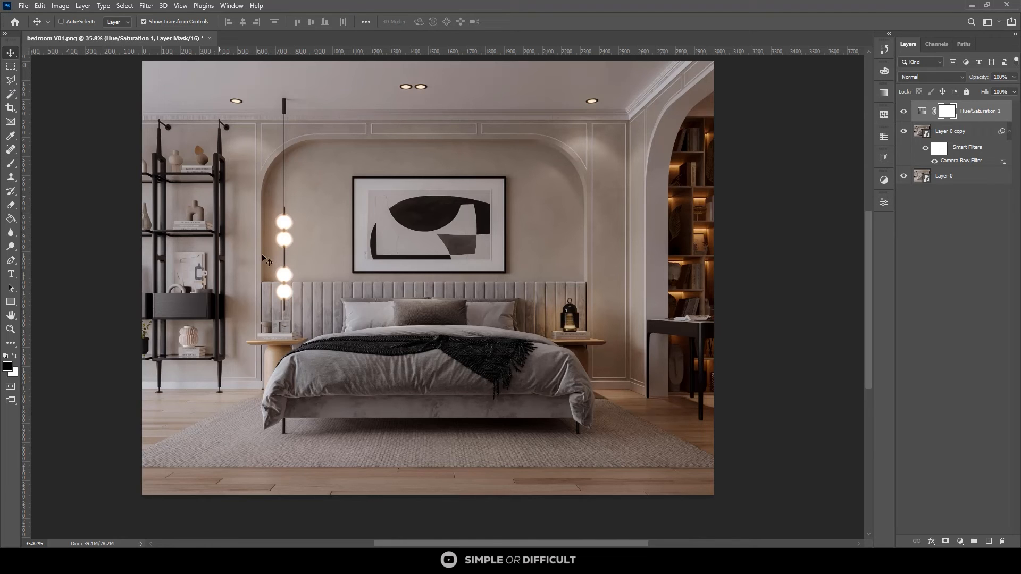
Step: Make a rectangular marquee selection around the bed and the central wall, leaving out the shelving on both sides
scroll(322, 287, "up", 4, "alt")
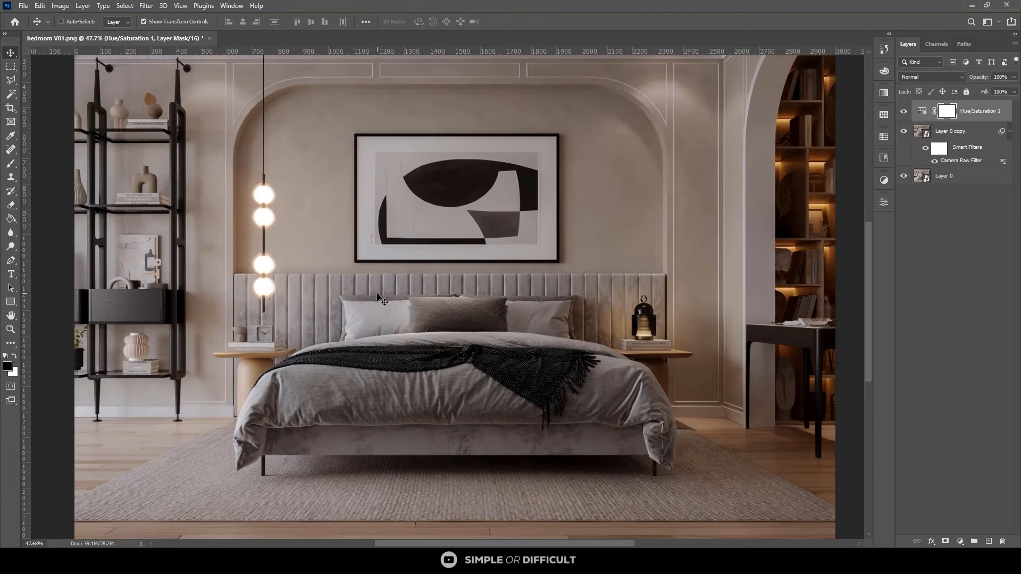
scroll(421, 301, "down", 3, "alt")
scroll(436, 293, "up", 2, "alt")
scroll(455, 280, "down", 1, "alt")
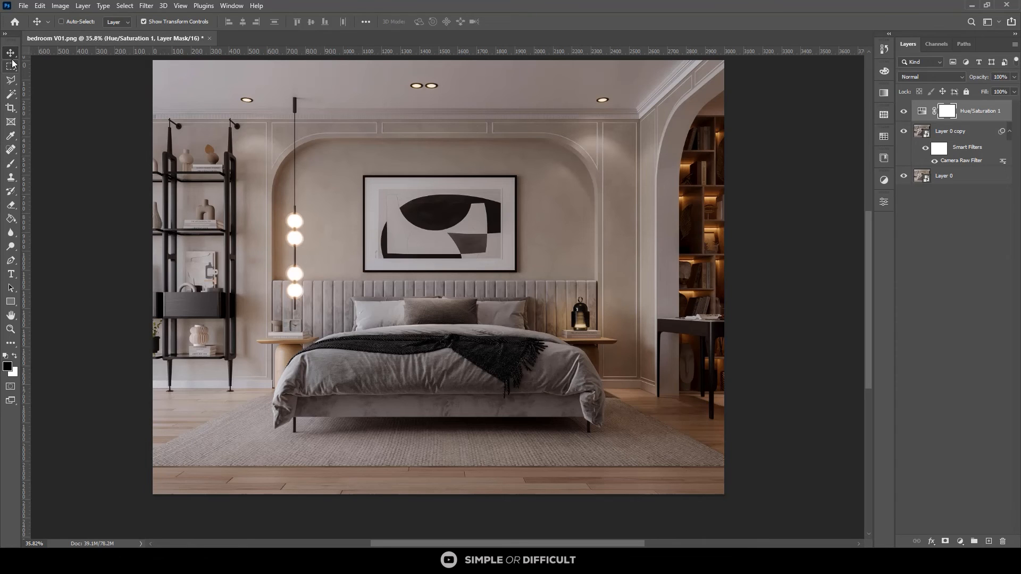
key("m")
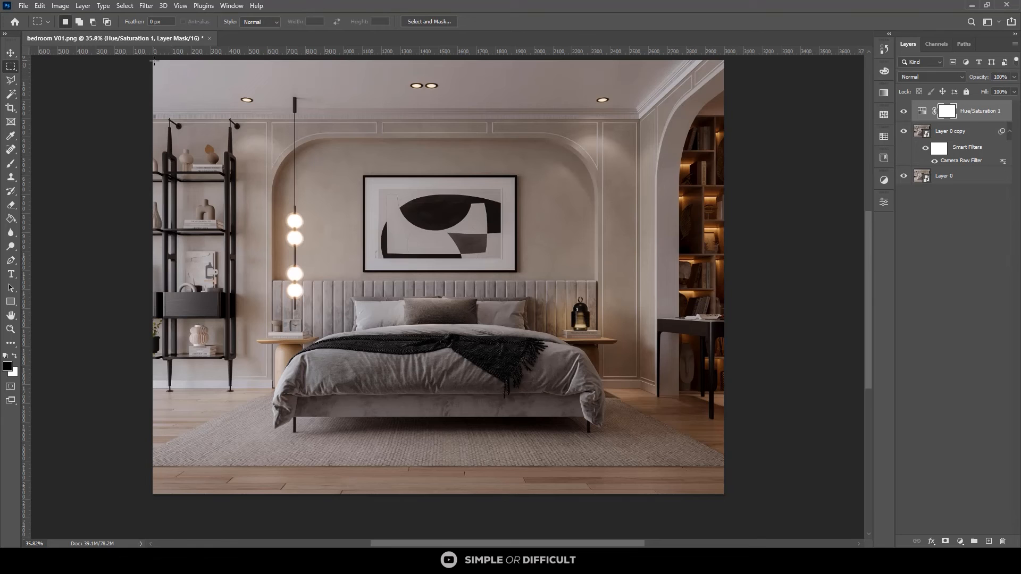
left_click_drag(237, 125, 648, 414)
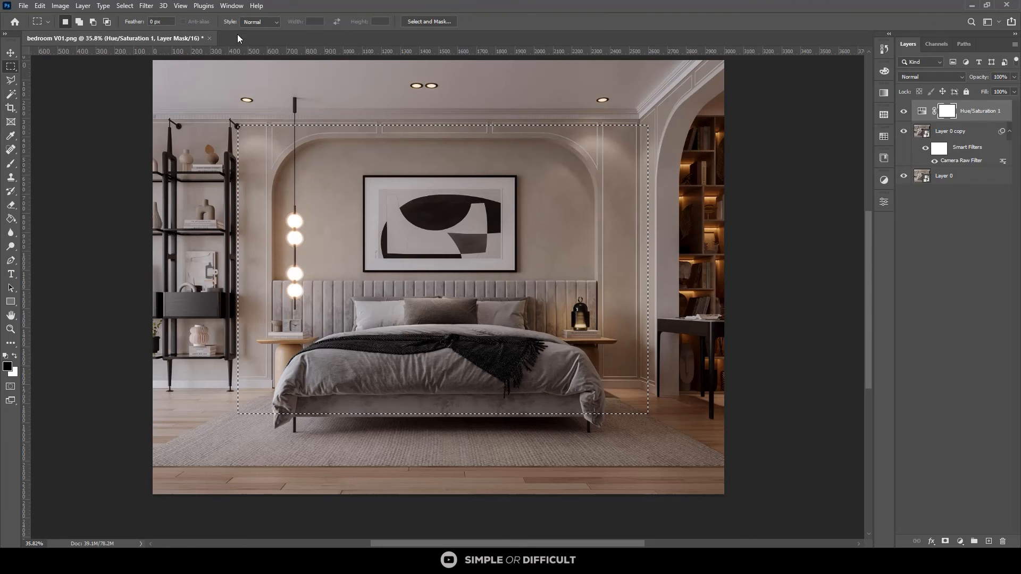
Step: Feather the selection by 200 pixels, applying the feather twice for a very soft edge
left_click(125, 5)
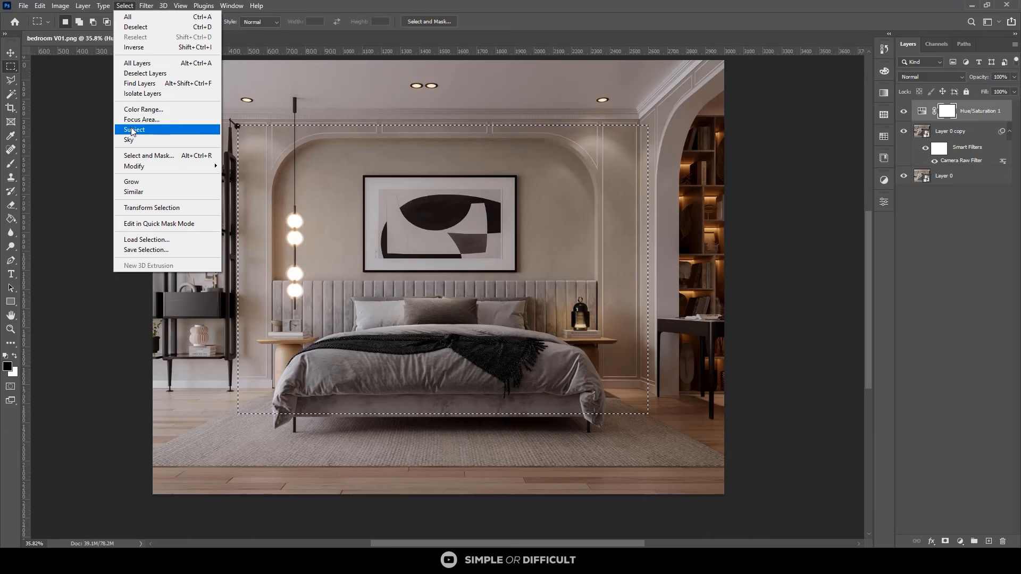
mouse_move(140, 167)
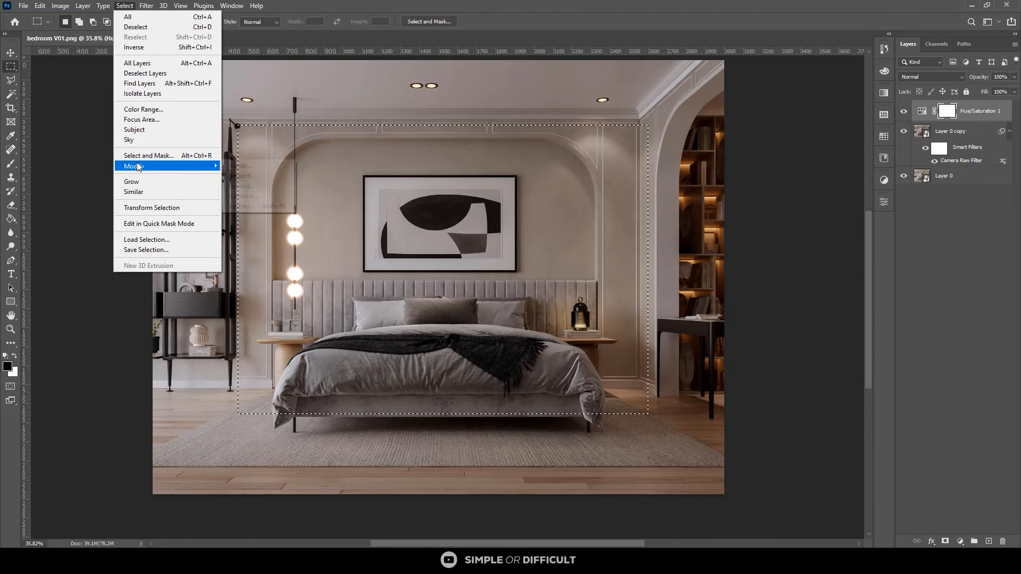
left_click(242, 206)
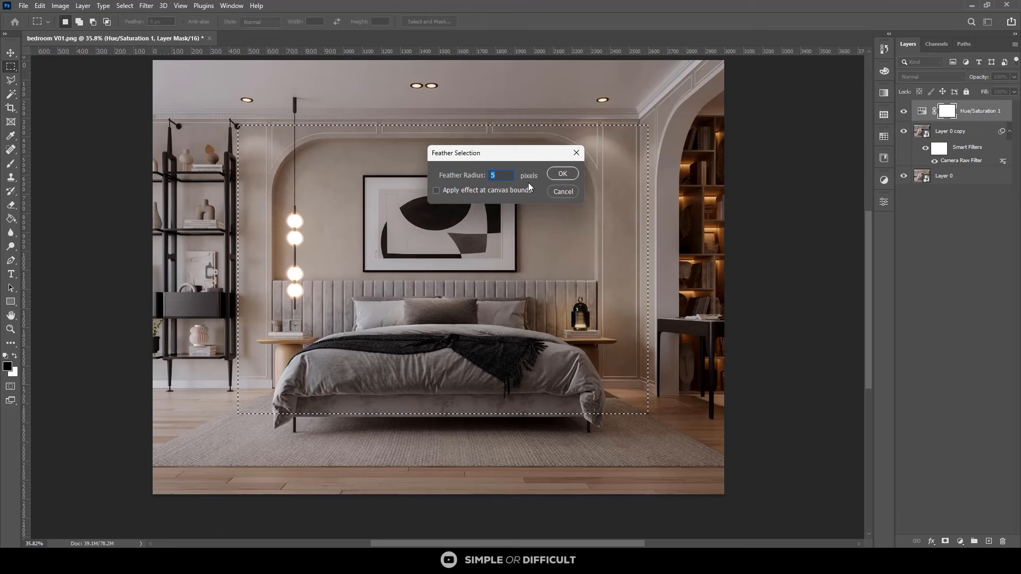
type("200")
key("Return")
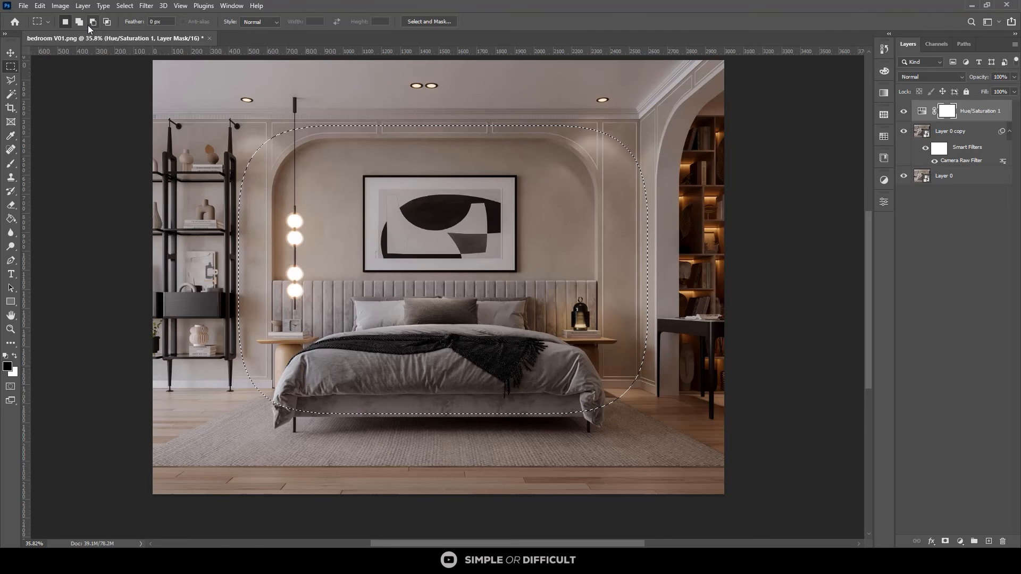
key("shift+F6")
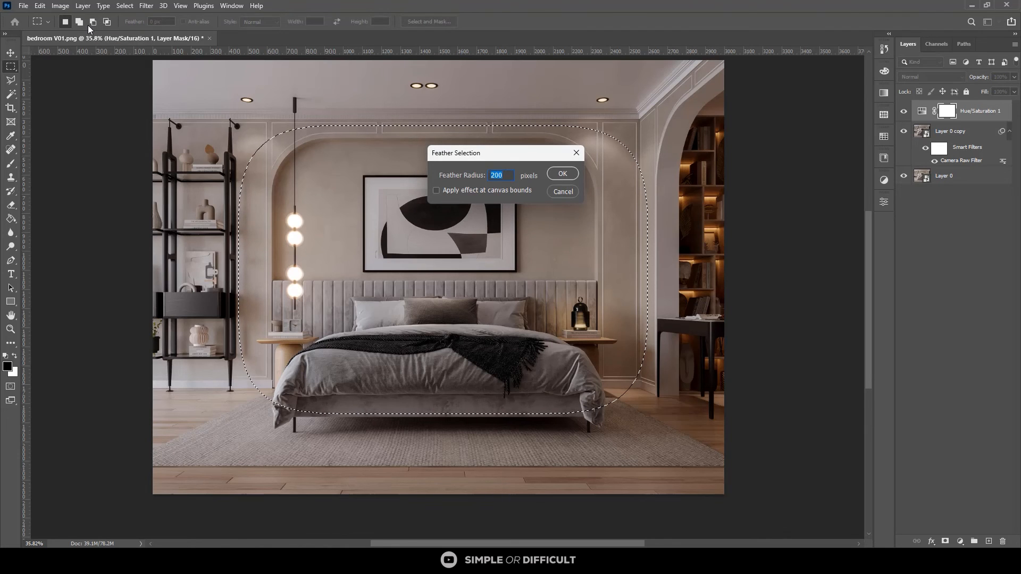
key("Return")
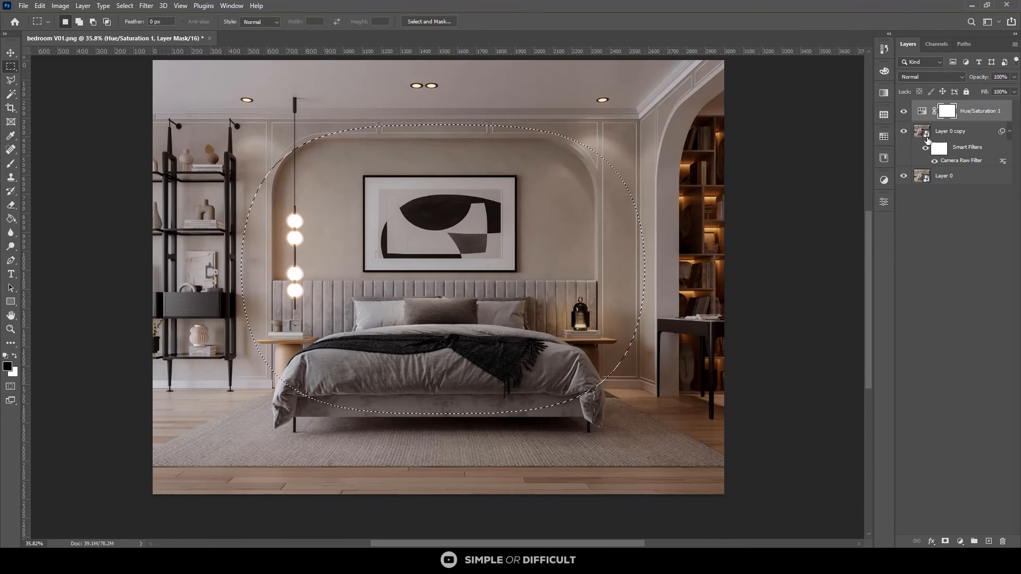
Step: Add a Curves adjustment layer masked by the feathered selection and slightly raise its midpoint to brighten the room's centre
left_click(885, 181)
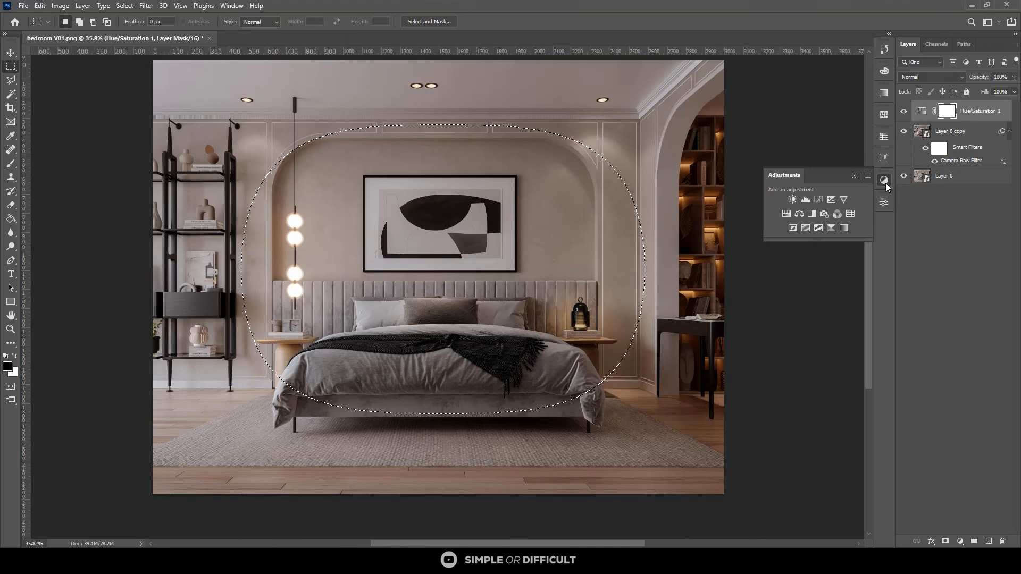
left_click(818, 199)
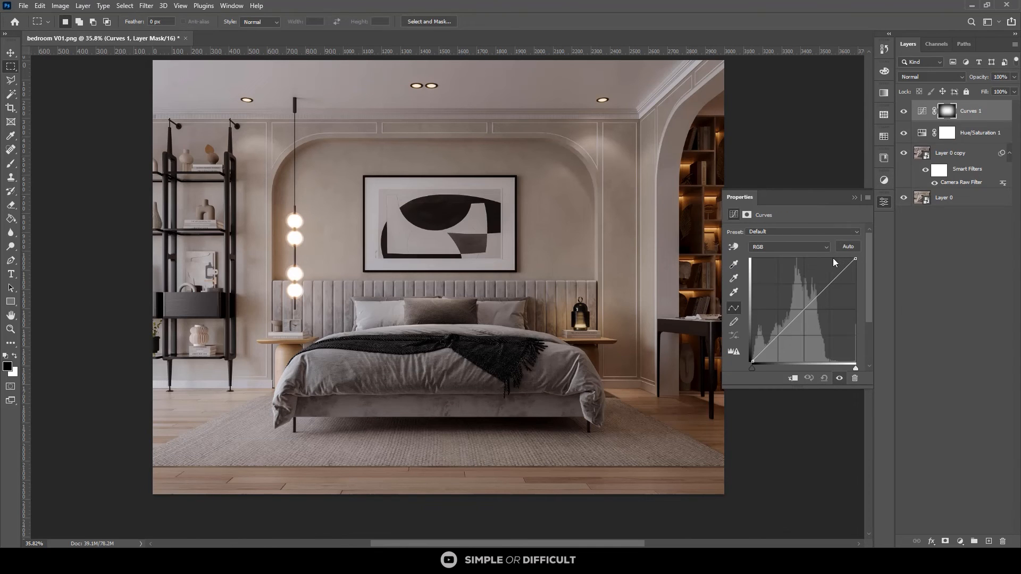
left_click(803, 311)
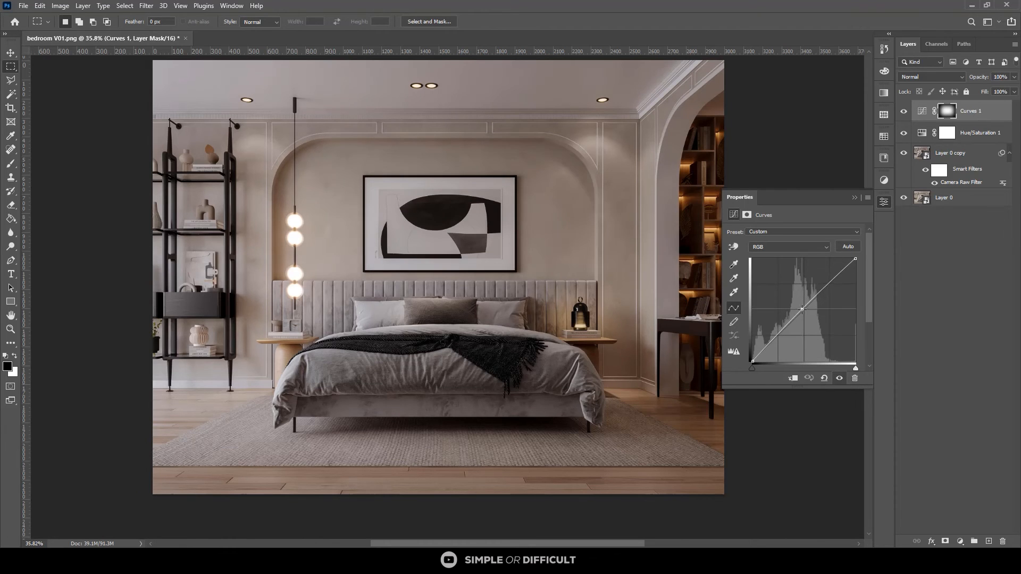
left_click_drag(804, 310, 801, 306)
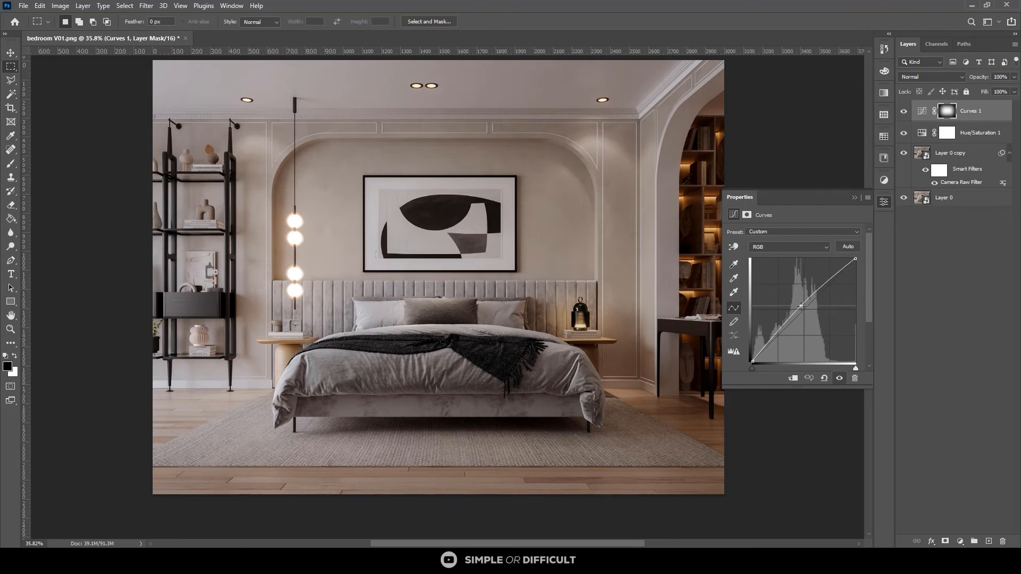
left_click(840, 379)
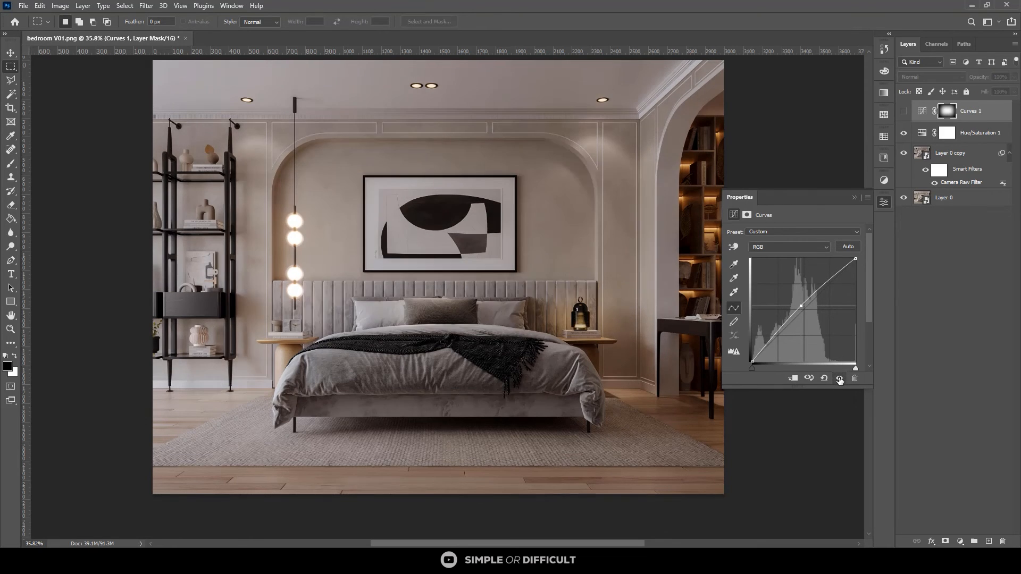
left_click(840, 379)
left_click(840, 380)
left_click(840, 379)
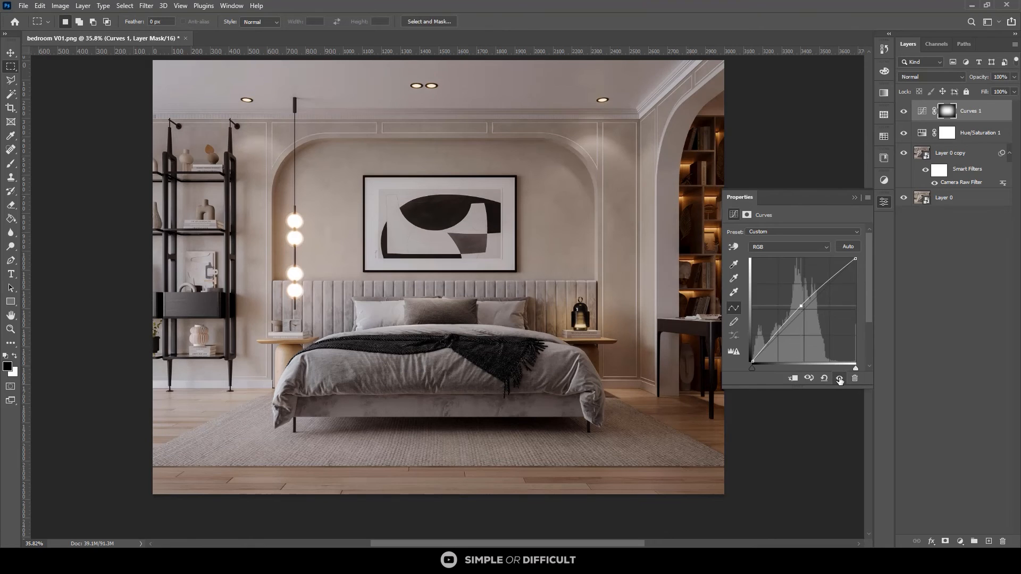
left_click_drag(802, 307, 801, 308)
left_click(855, 198)
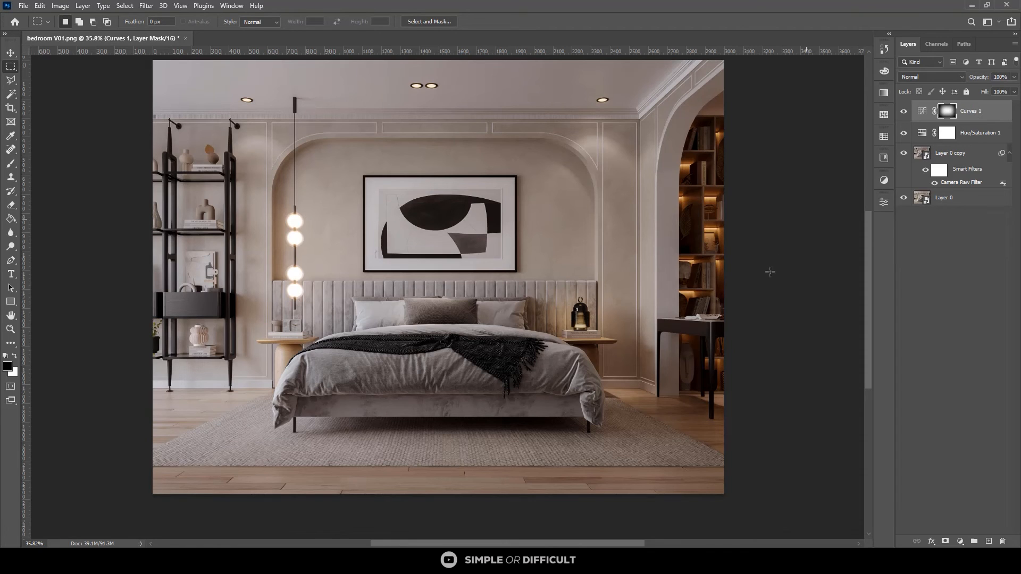
Step: Duplicate the Curves layer and invert the copy's mask so it affects the image's edges
left_click(899, 319)
left_click(985, 114)
key("ctrl+j")
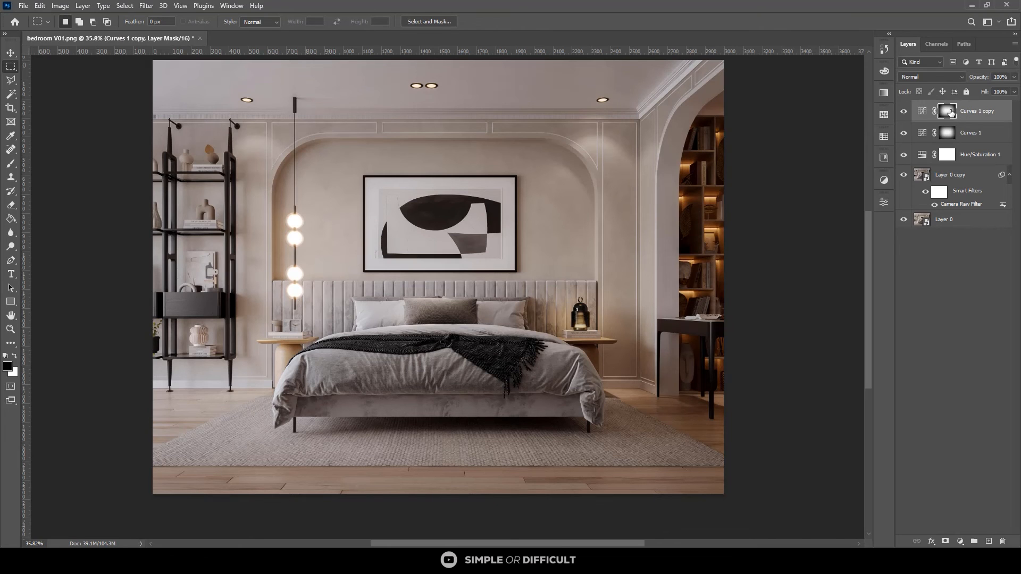
key("ctrl+i")
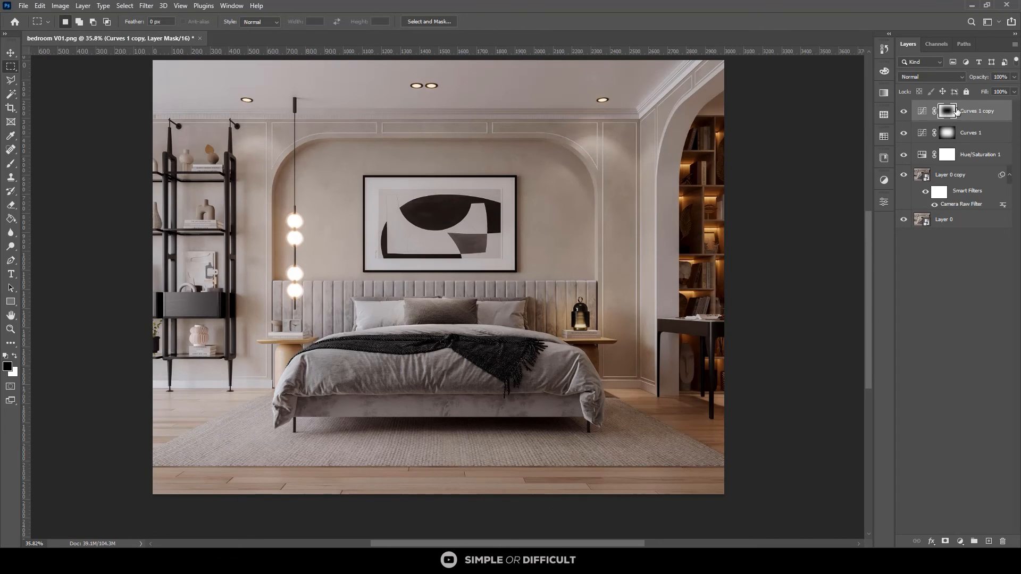
Step: Pull the midpoint of the duplicated curve slightly below the diagonal to darken the edges, and compare before and after
double_click(921, 113)
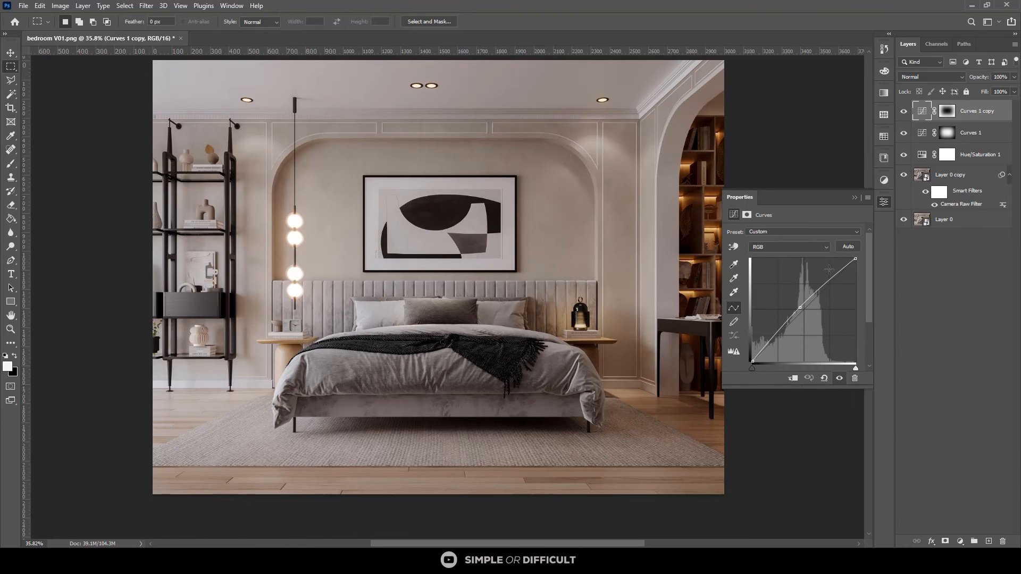
left_click_drag(799, 312, 805, 315)
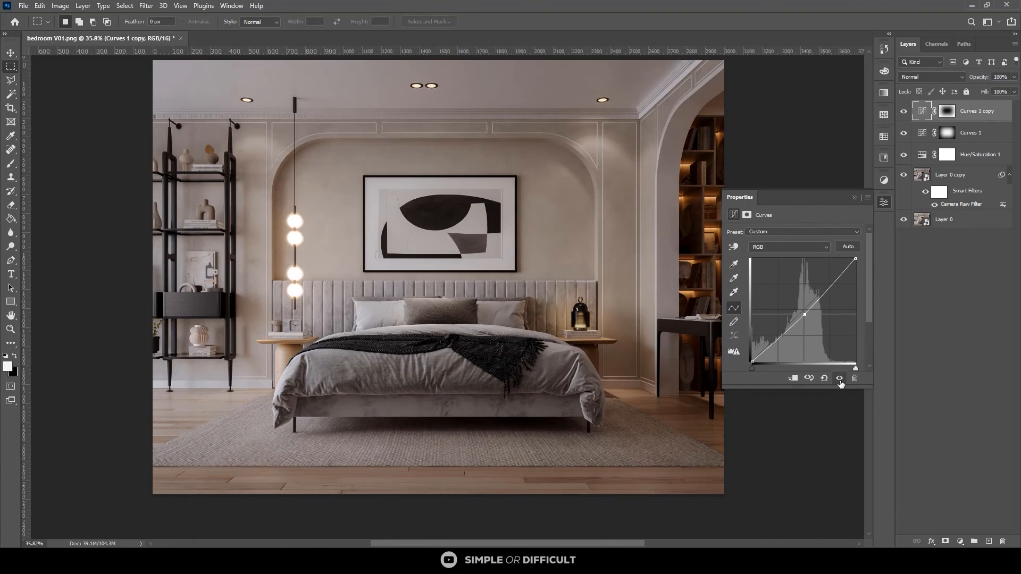
left_click(840, 379)
left_click(839, 379)
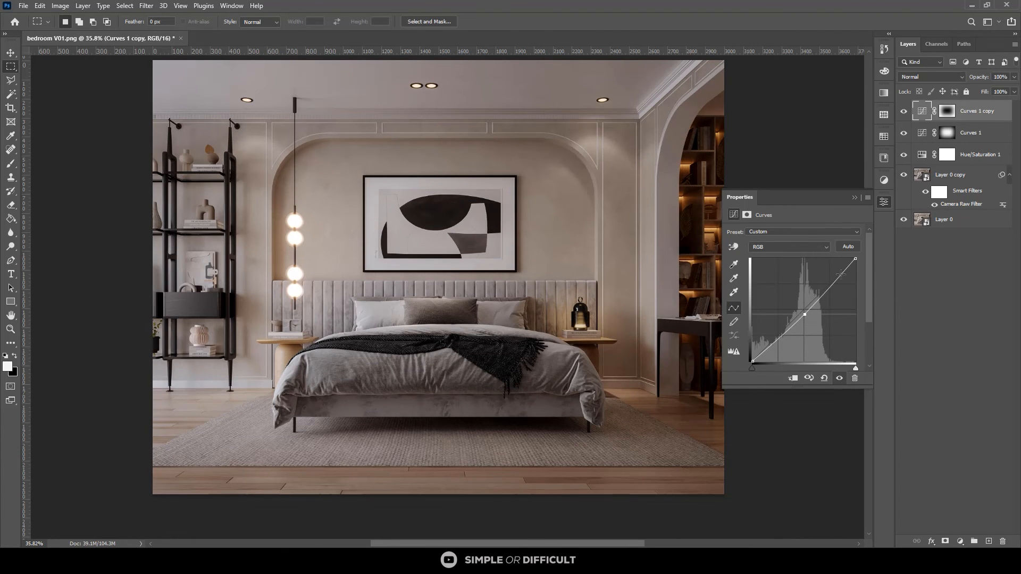
left_click(854, 198)
Step: Group the two Curves layers and compare the image with the group hidden and shown
left_click(977, 135, "shift")
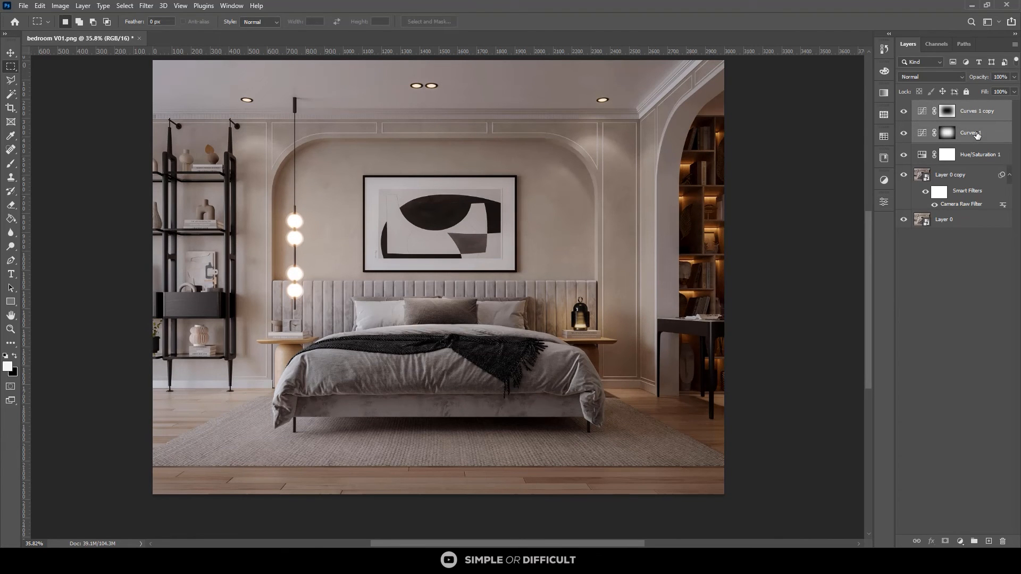
key("ctrl+g")
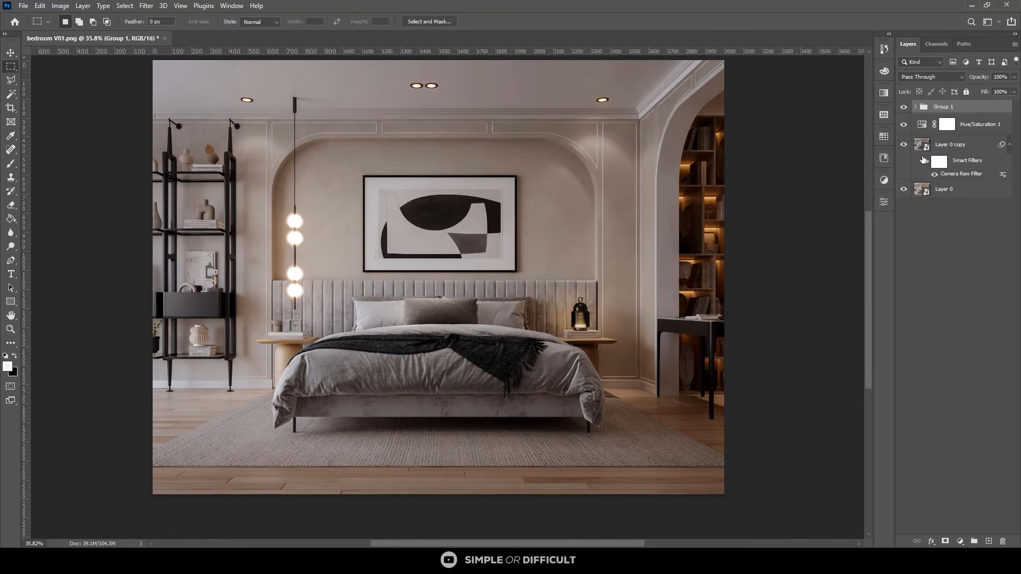
left_click(903, 108)
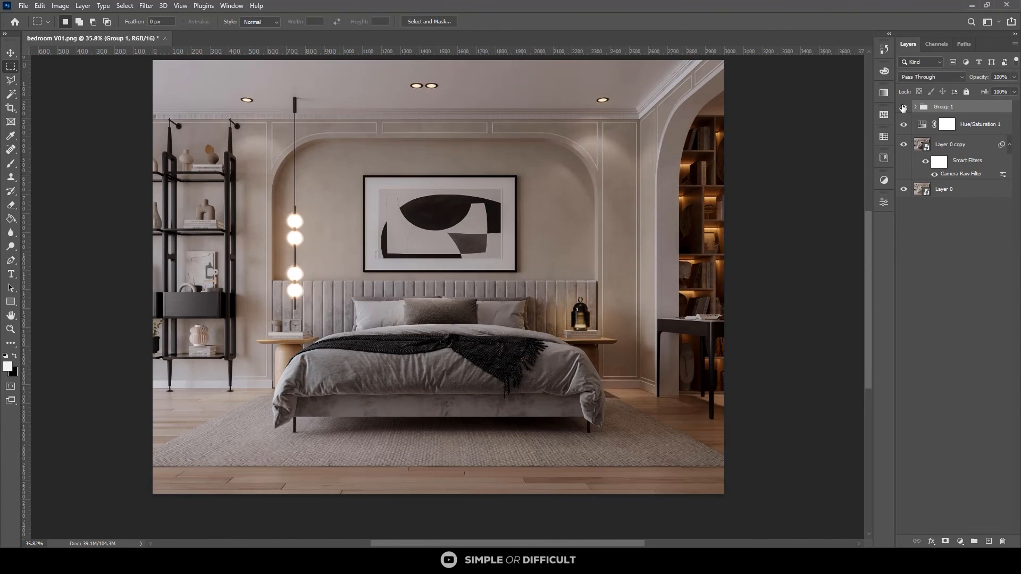
left_click(903, 108)
left_click(903, 108)
left_click(903, 108)
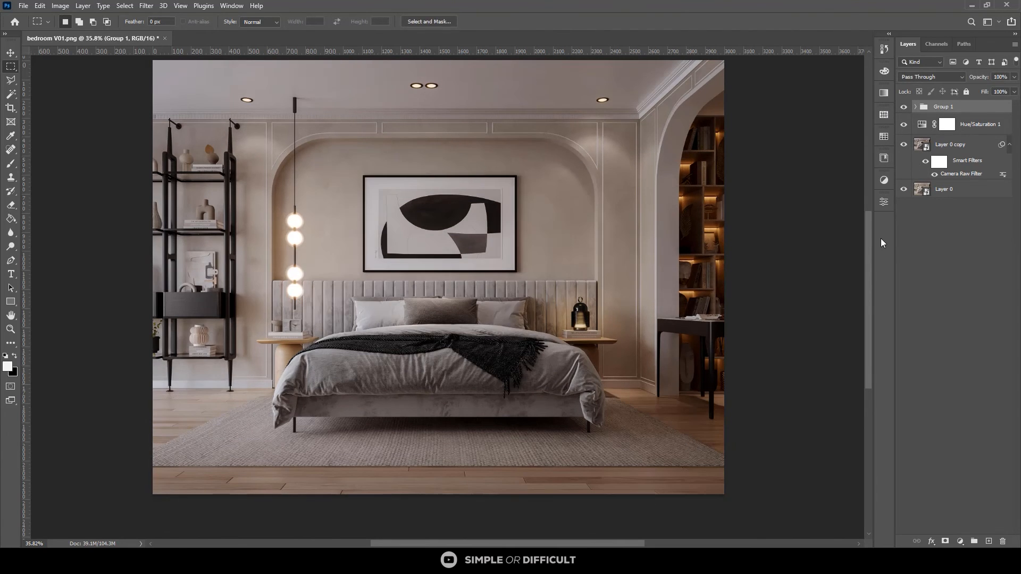
scroll(439, 399, "up", 1, "alt")
scroll(433, 394, "up", 3, "alt")
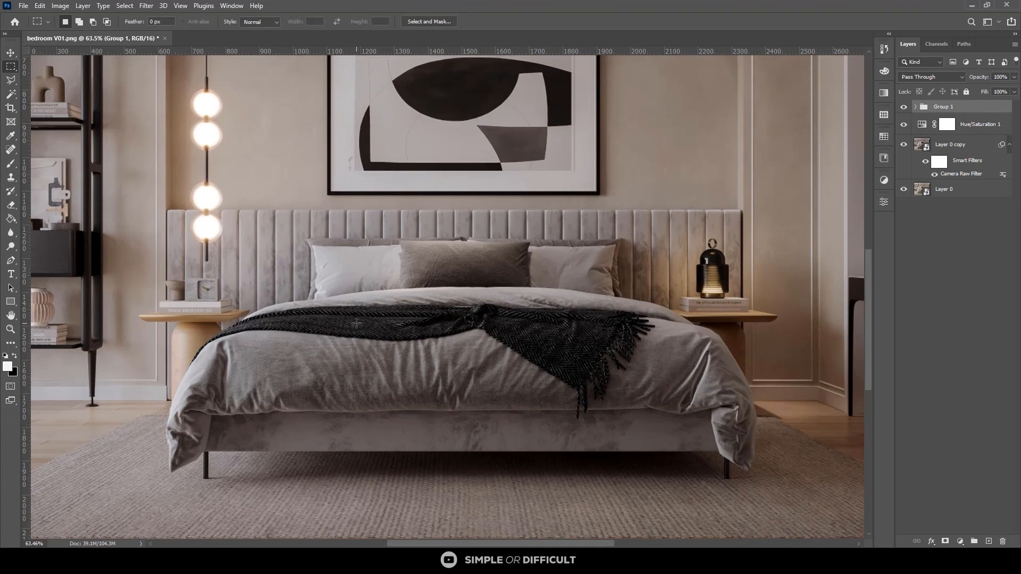
Step: Lower the opacity of the group of Curves layers to 80% and check the softened effect around the bed and lamp
scroll(376, 303, "down", 4, "alt")
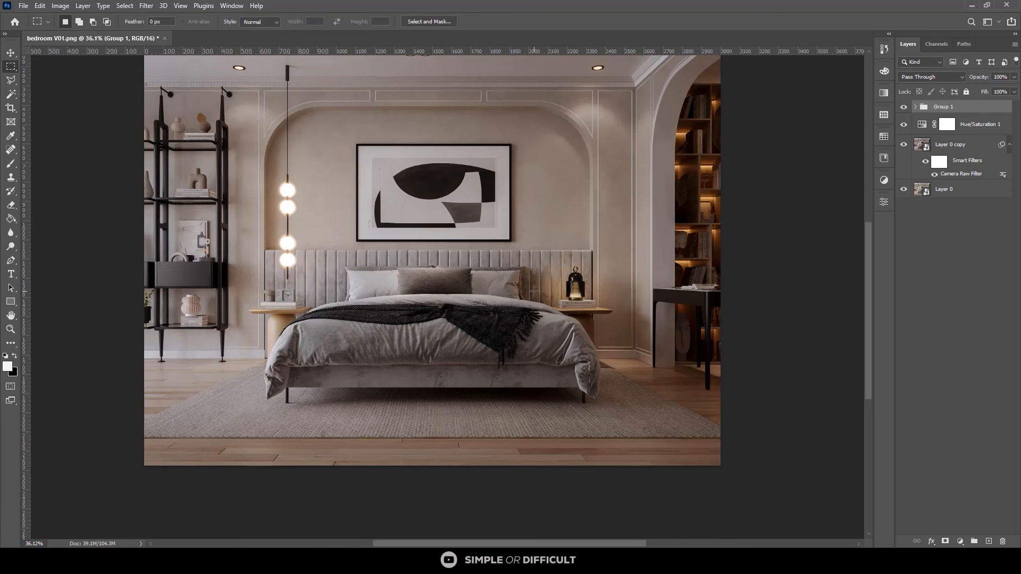
left_click(1002, 78)
type("80")
left_click(973, 304)
scroll(668, 304, "up", 8, "alt")
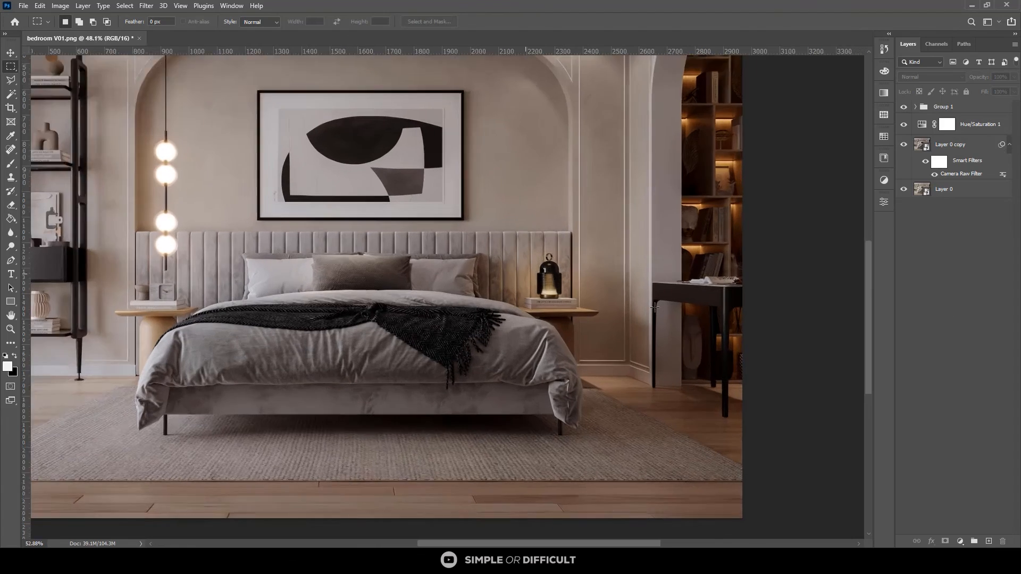
scroll(299, 282, "up", 4, "alt")
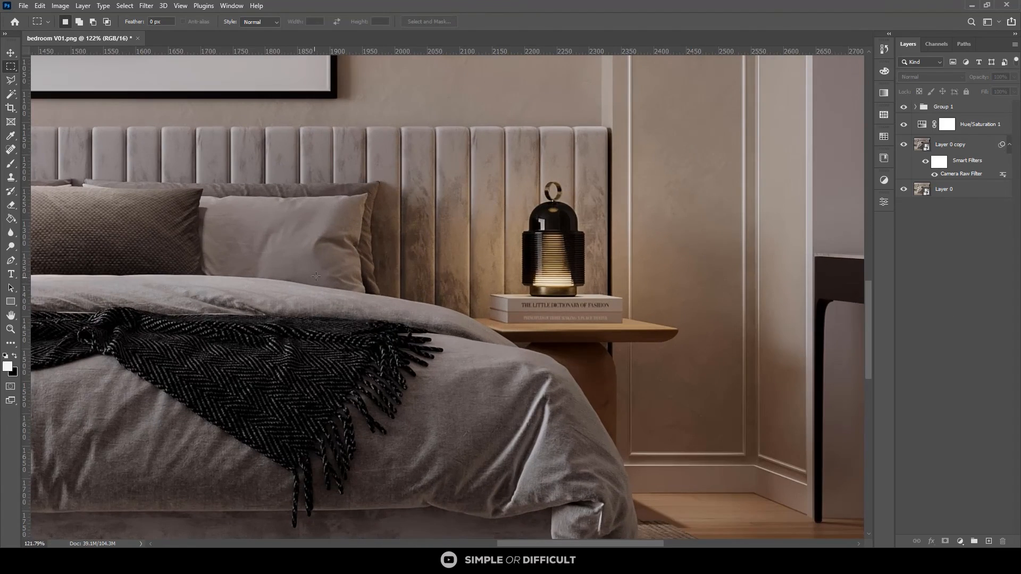
scroll(372, 247, "down", 8, "alt")
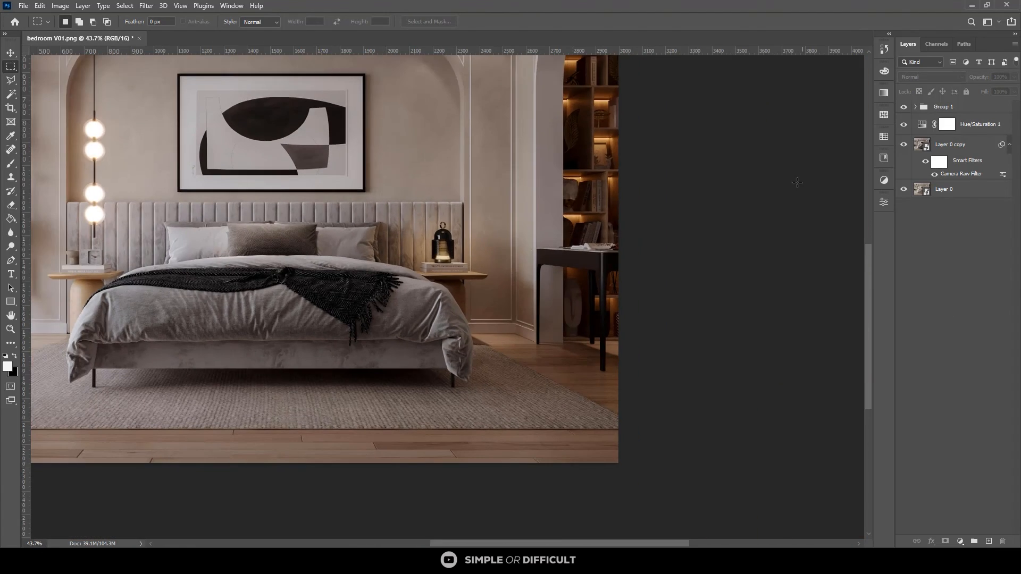
scroll(500, 197, "down", 5, "alt")
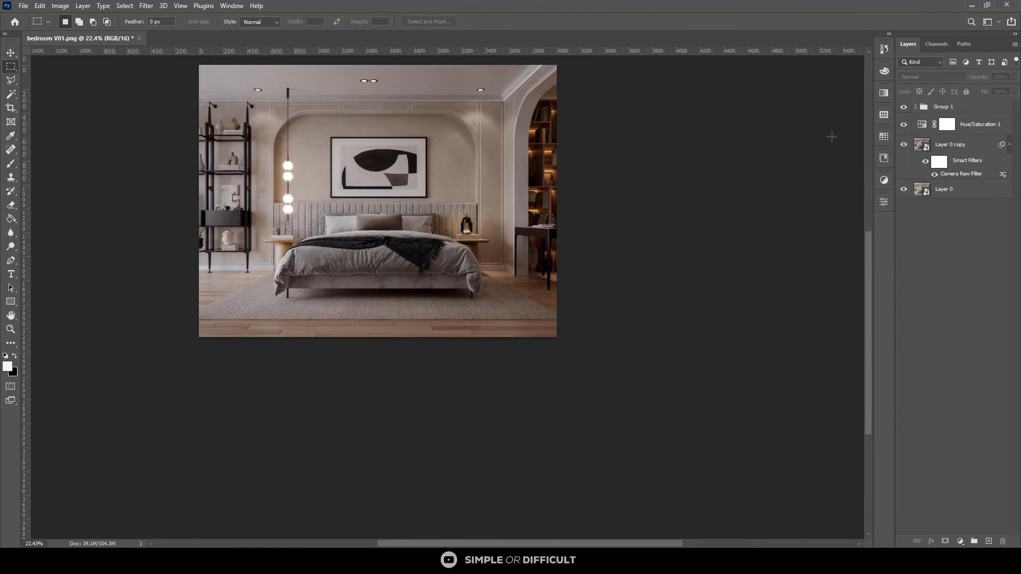
Step: Add an Unsharp Mask smart filter to Layer 0 copy
left_click(162, 6)
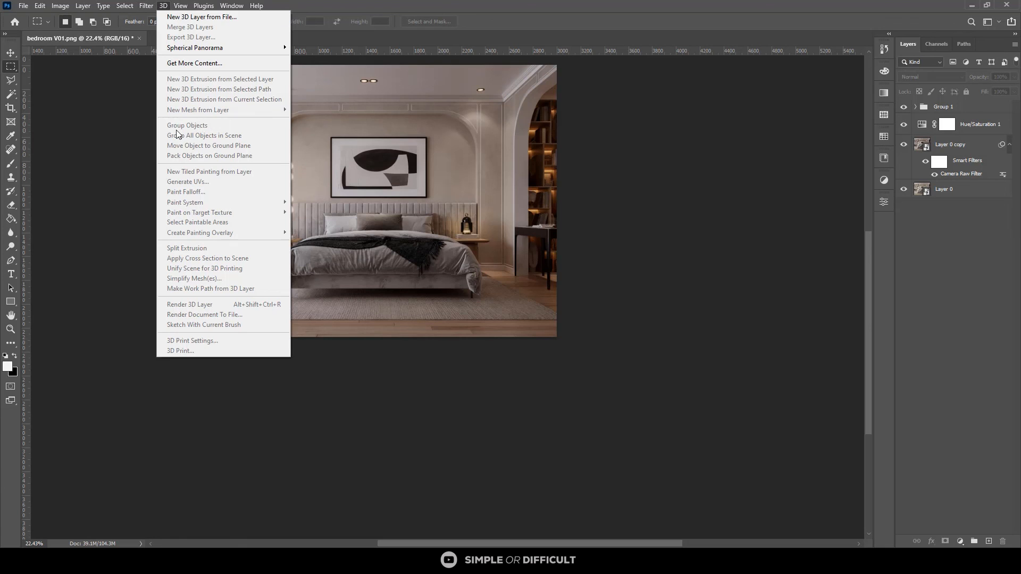
left_click(586, 144)
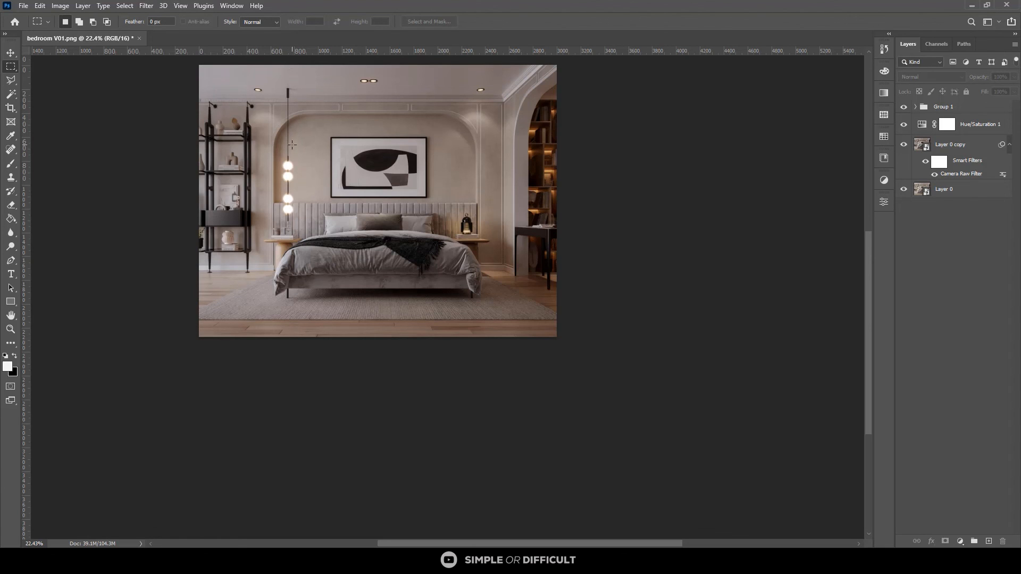
scroll(292, 145, "up", 3, "alt")
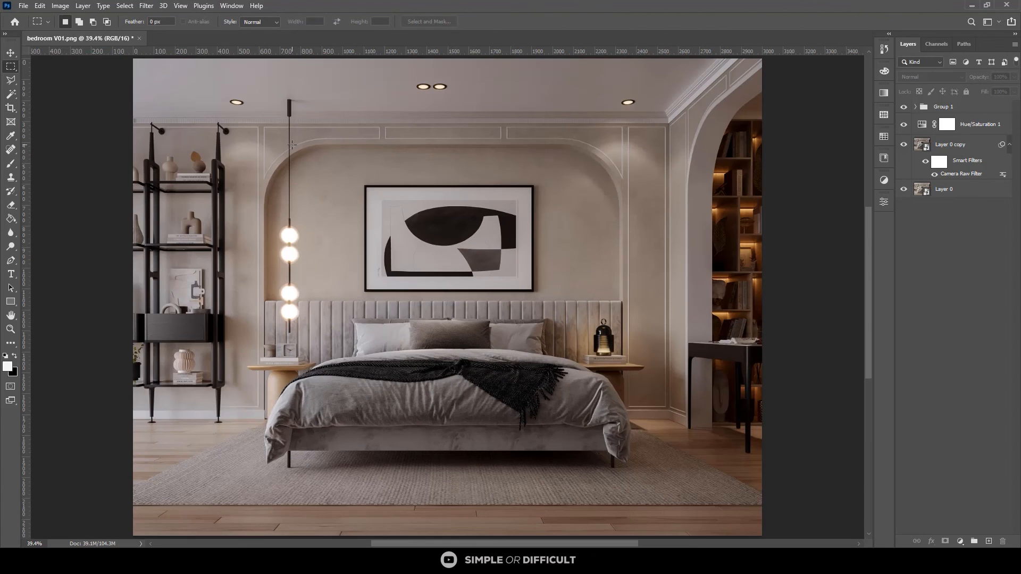
left_click(146, 6)
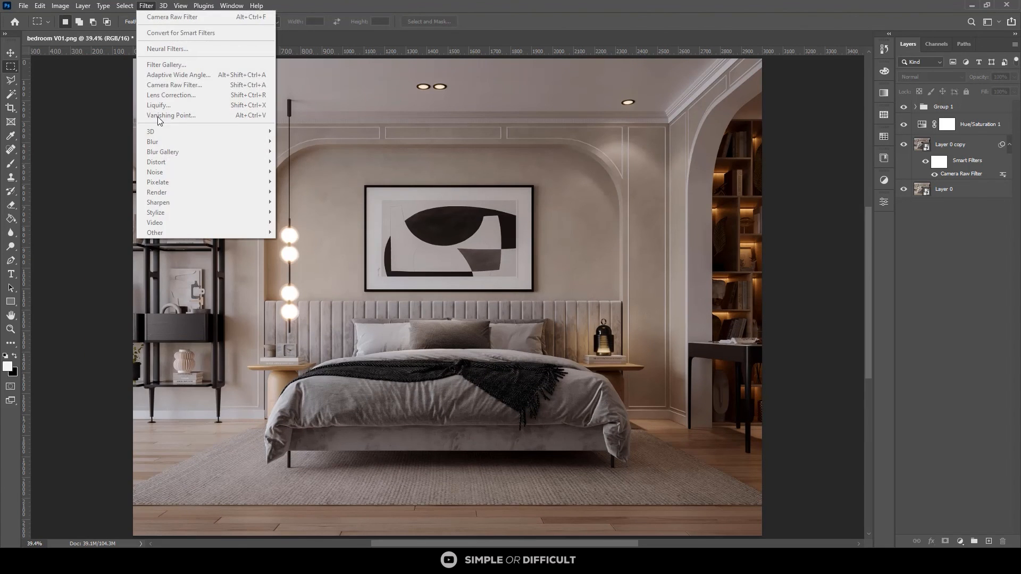
left_click(955, 191)
left_click(967, 145)
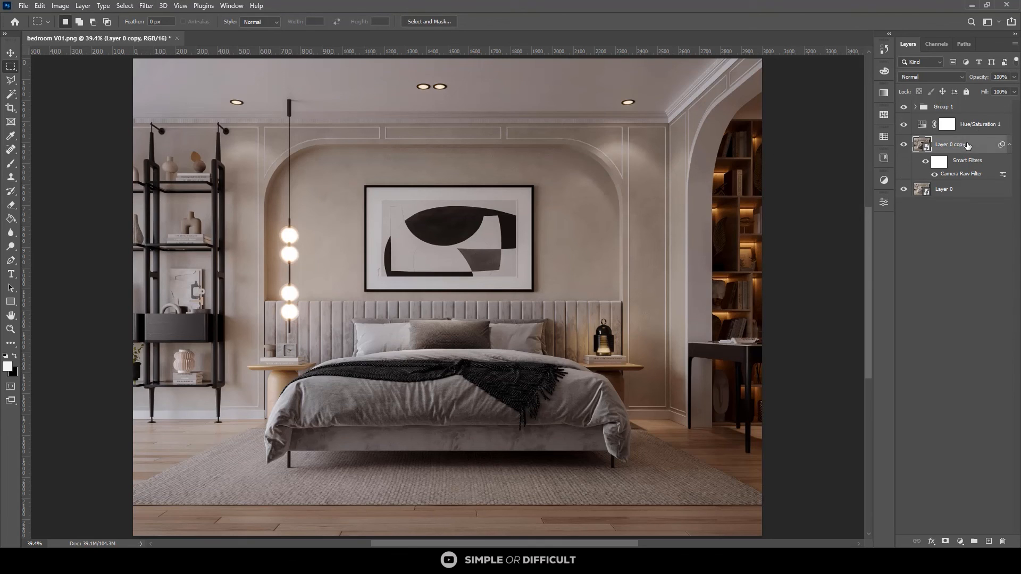
left_click(147, 5)
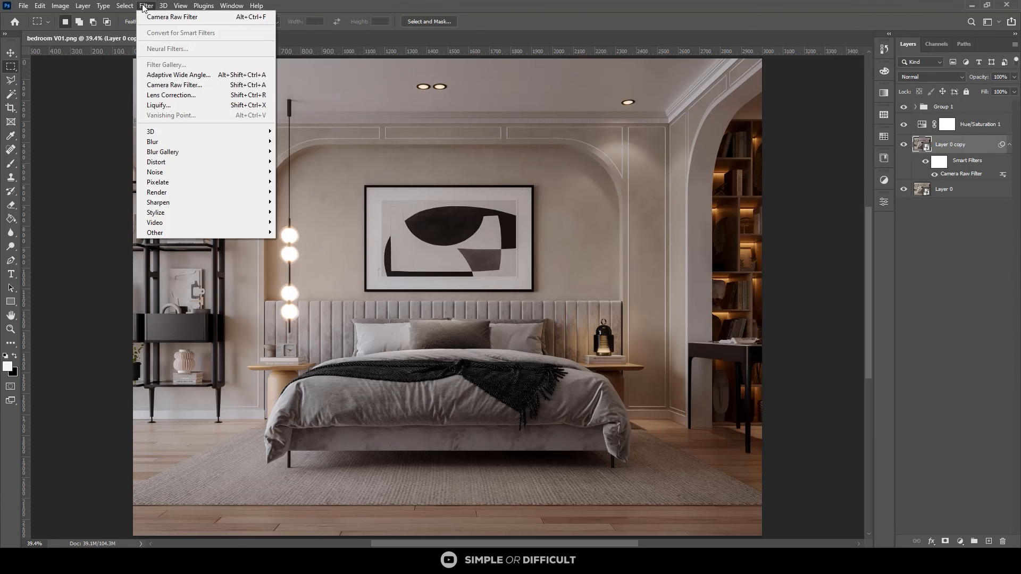
mouse_move(165, 204)
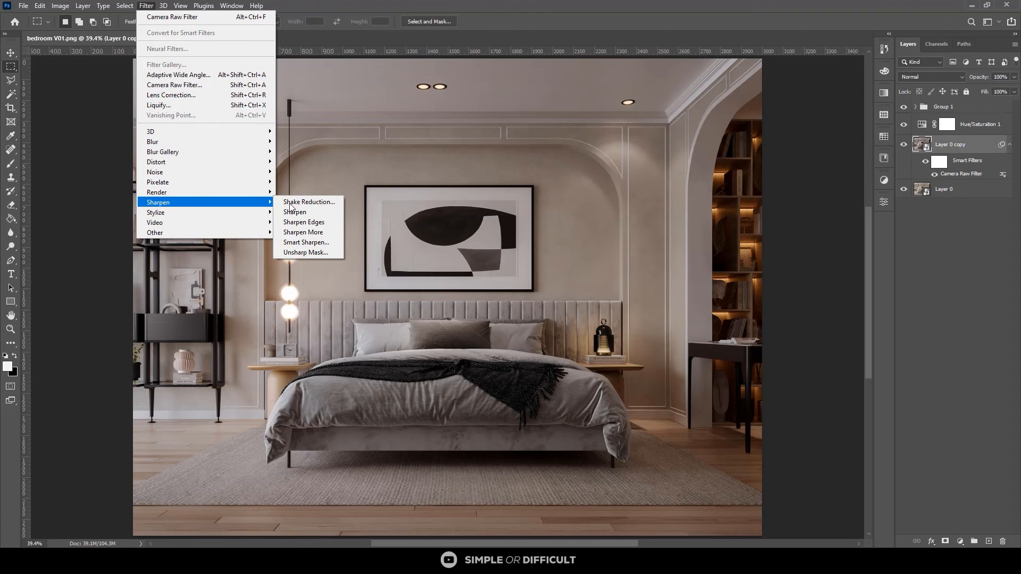
left_click(306, 253)
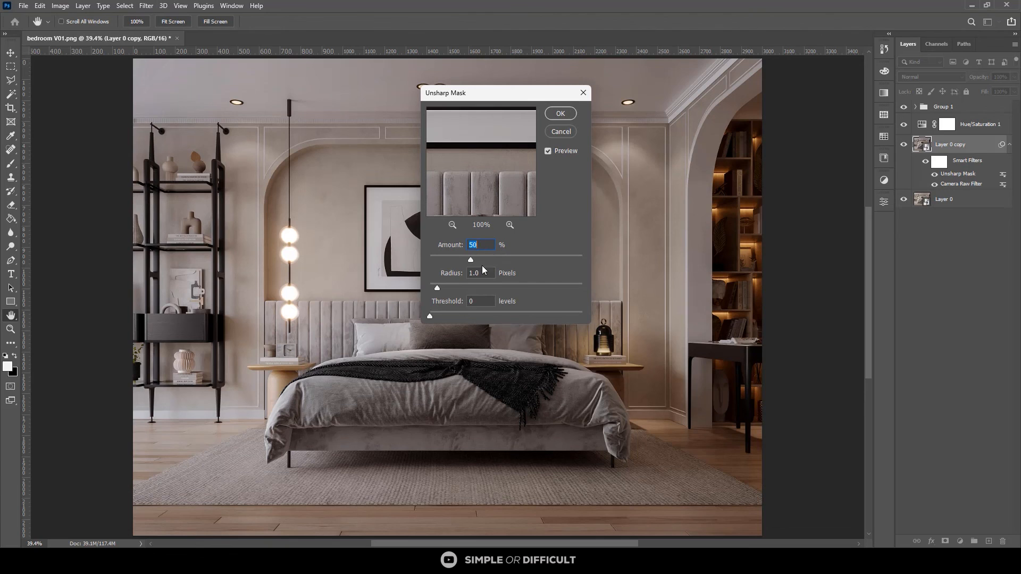
Step: Try an Unsharp Mask amount of 96% and inspect the sharpening on the pillows and black throw up close
left_click_drag(485, 273, 452, 243)
type("60")
left_click_drag(501, 261, 509, 262)
left_click(547, 150)
scroll(505, 380, "up", 8, "alt")
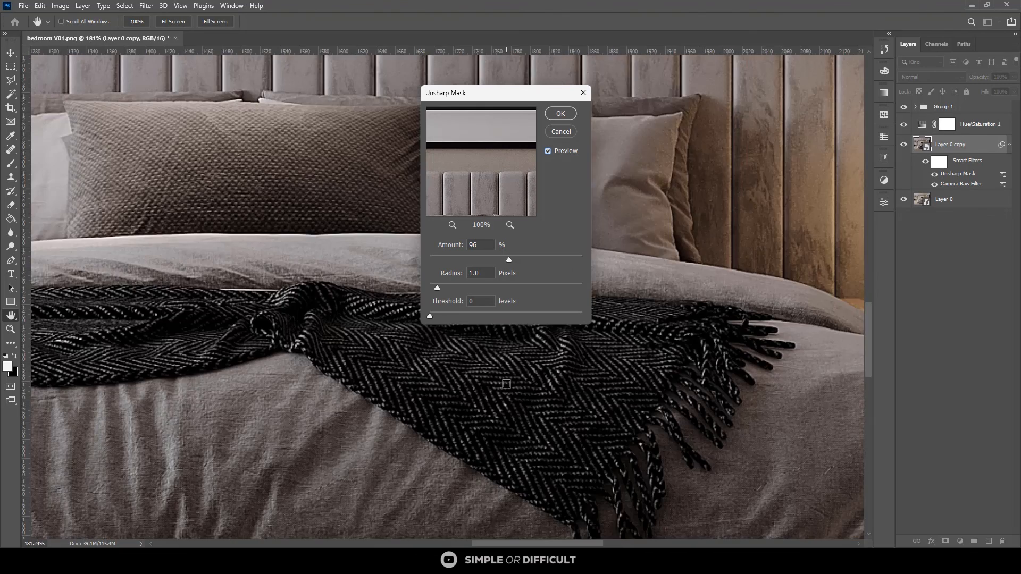
scroll(506, 383, "down", 5, "alt")
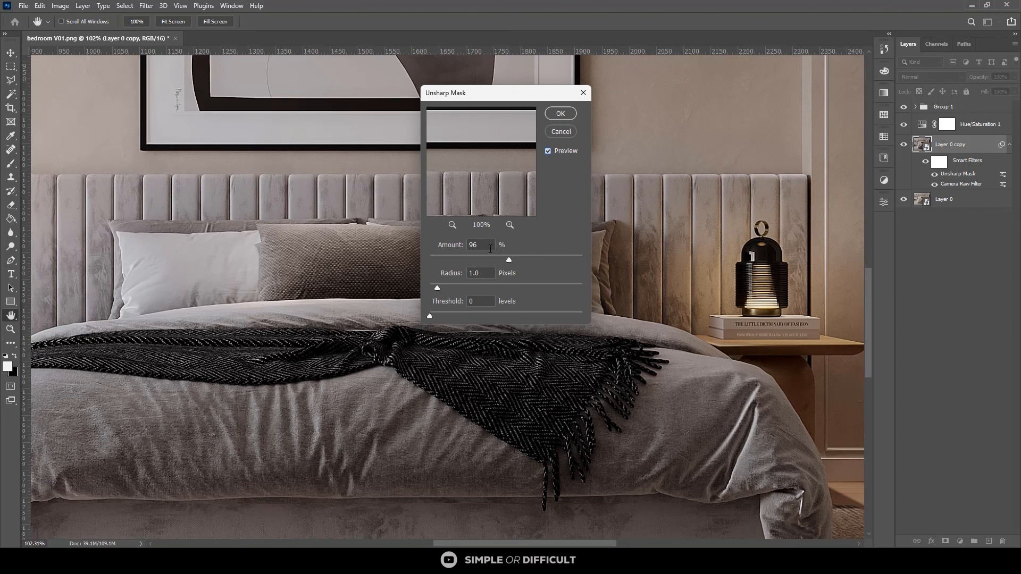
Step: Try an Unsharp Mask amount of 70% and check the preview against the unsharpened image
left_click(459, 244)
type("70")
key("Return")
key("m")
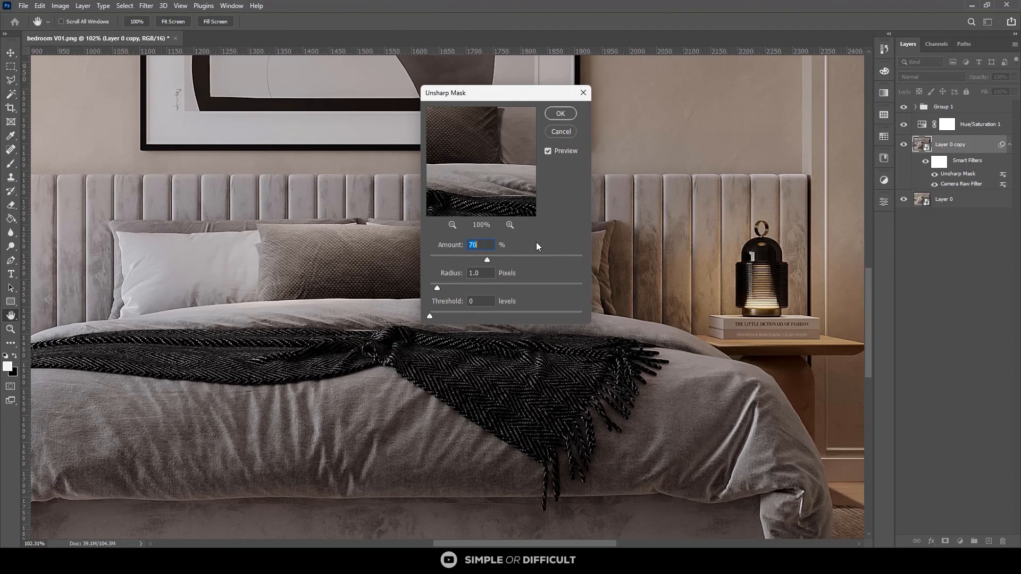
left_click(547, 153)
Step: Set the Unsharp Mask amount to 59%, compare the preview on and off, and apply the filter
left_click_drag(479, 259, 478, 259)
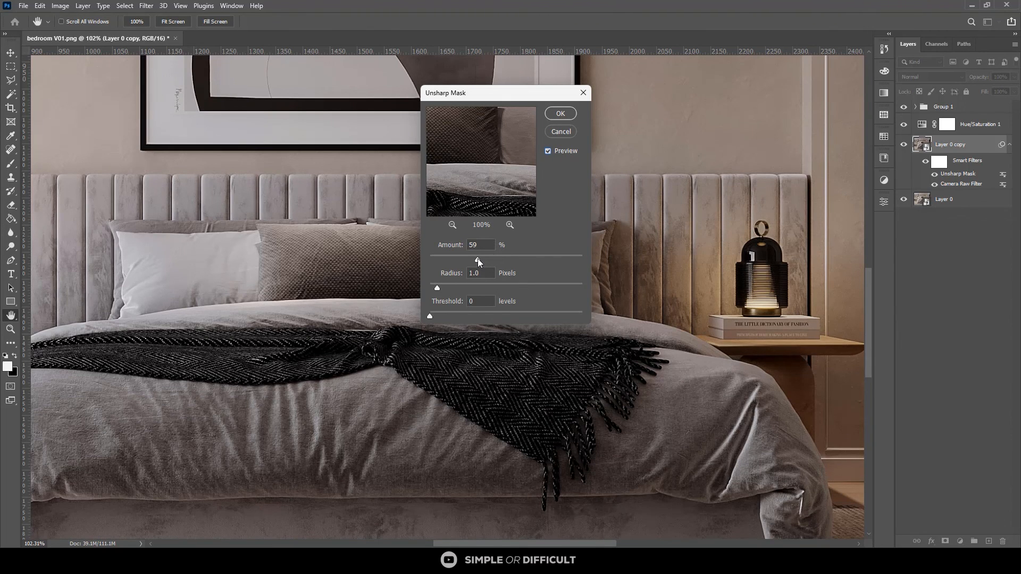
left_click(548, 152)
left_click(548, 152)
left_click(549, 152)
left_click(560, 113)
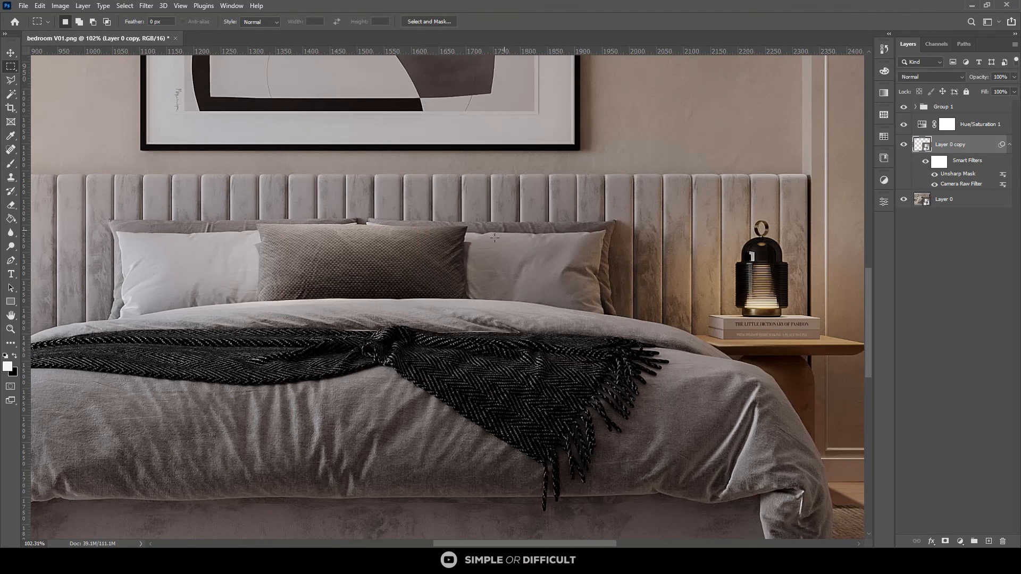
Step: Examine the sharpened render up close on the rug and floor, and as a whole
scroll(495, 237, "down", 5, "alt")
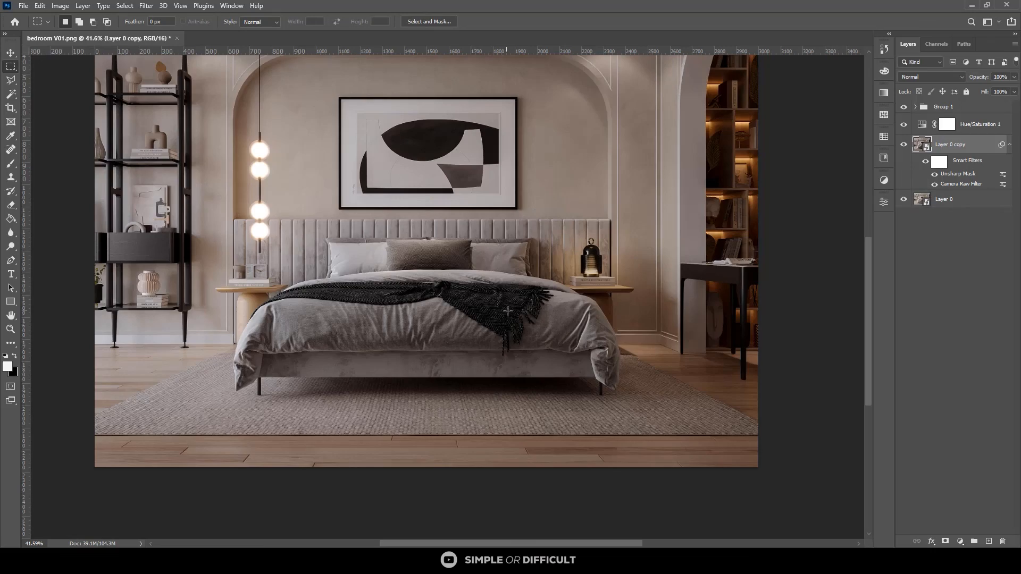
scroll(516, 319, "up", 6, "alt")
scroll(311, 448, "down", 5, "alt")
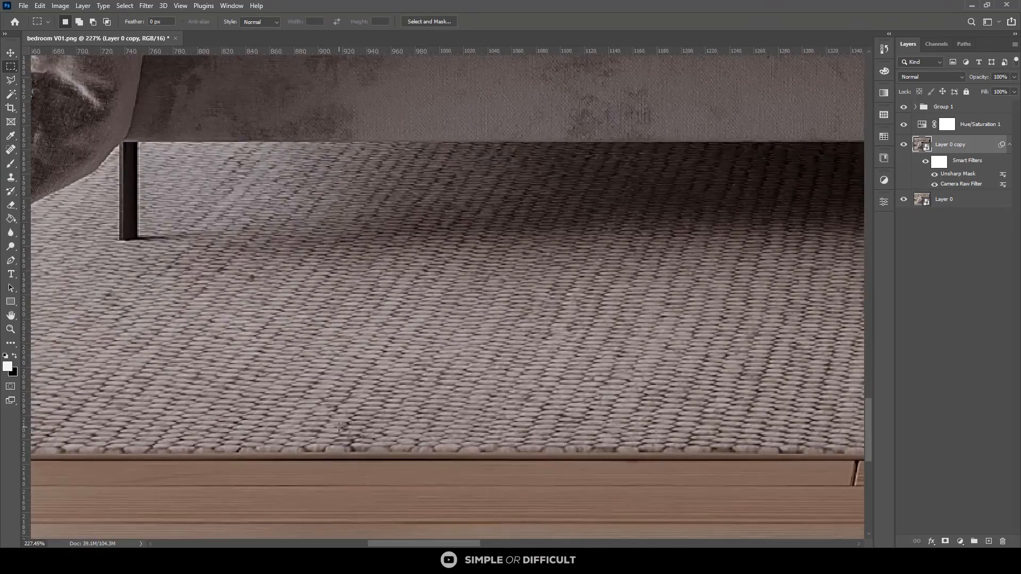
scroll(458, 381, "down", 2, "alt")
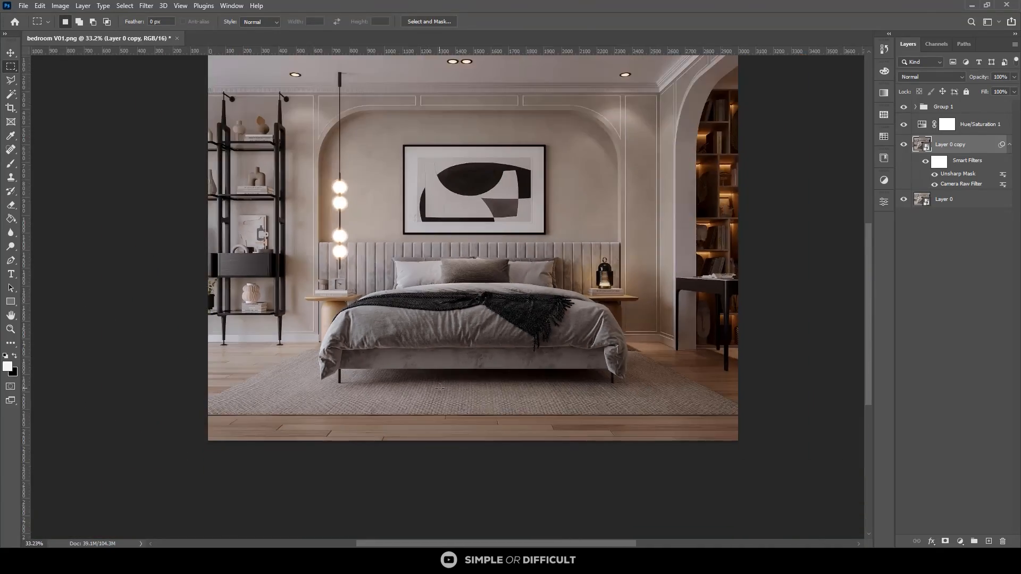
scroll(463, 378, "up", 1, "alt")
scroll(494, 396, "down", 1, "alt")
scroll(495, 396, "down", 1, "alt")
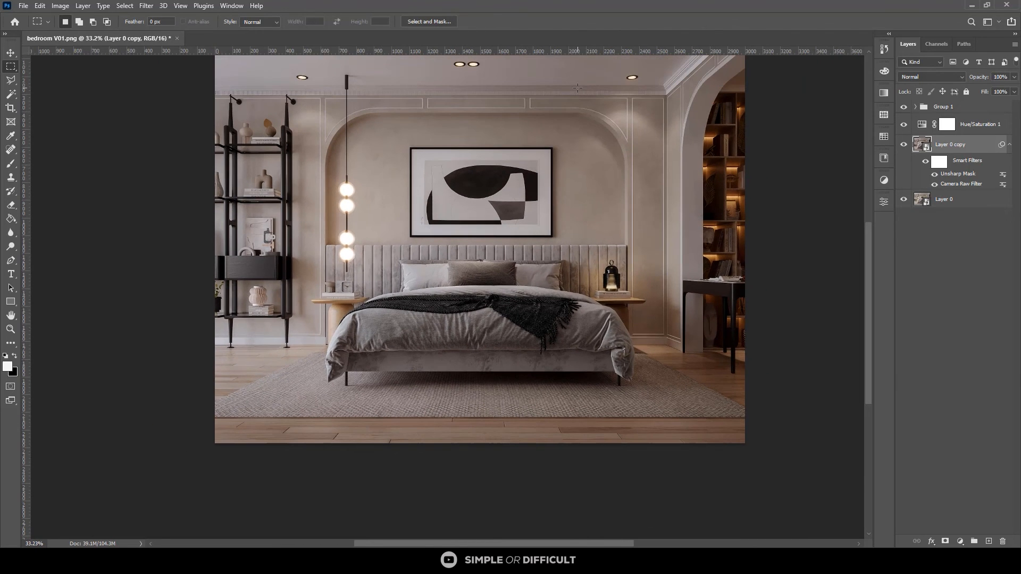
scroll(558, 383, "up", 1, "alt")
scroll(601, 371, "down", 1, "alt")
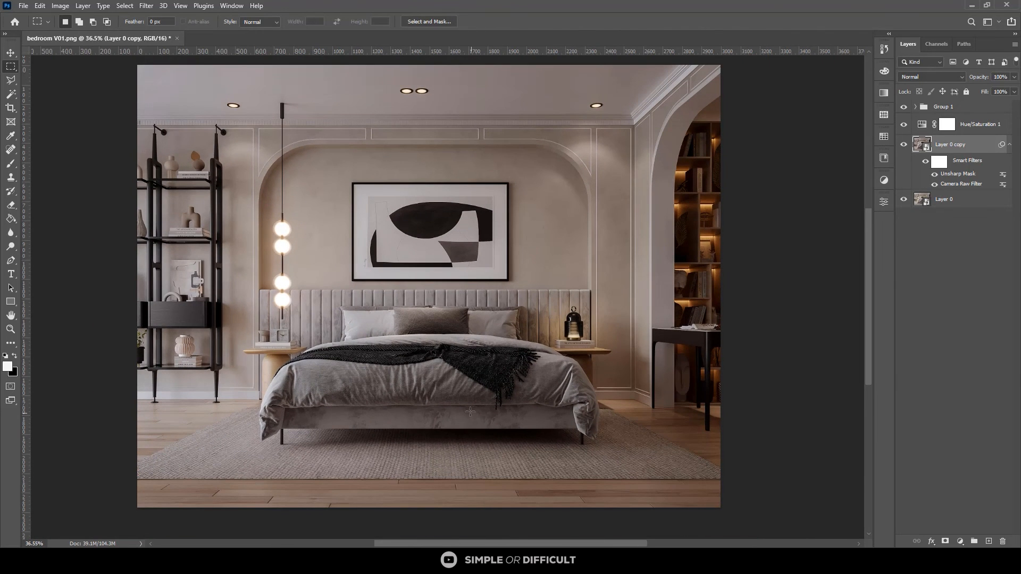
left_click(11, 275)
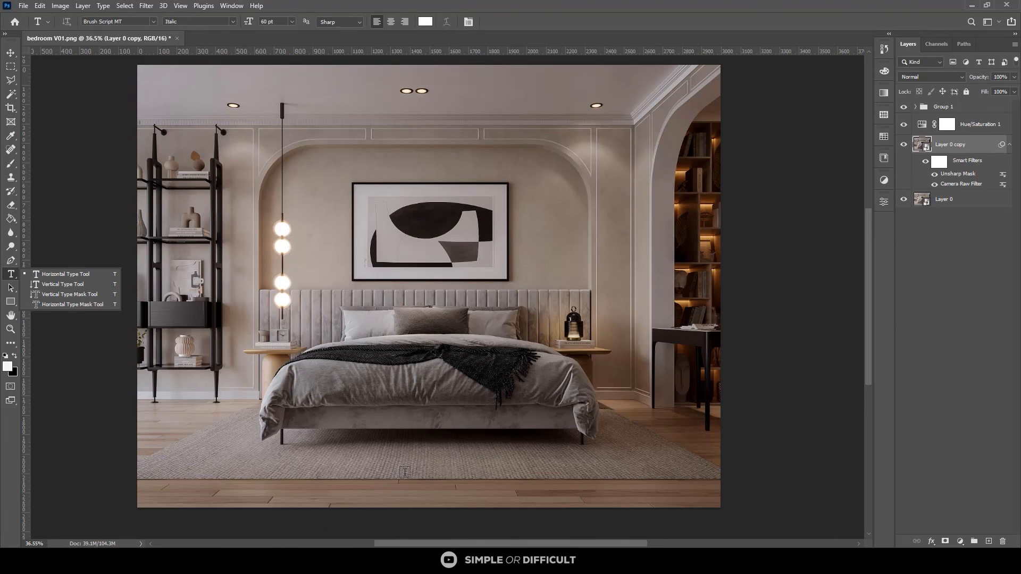
left_click(11, 53)
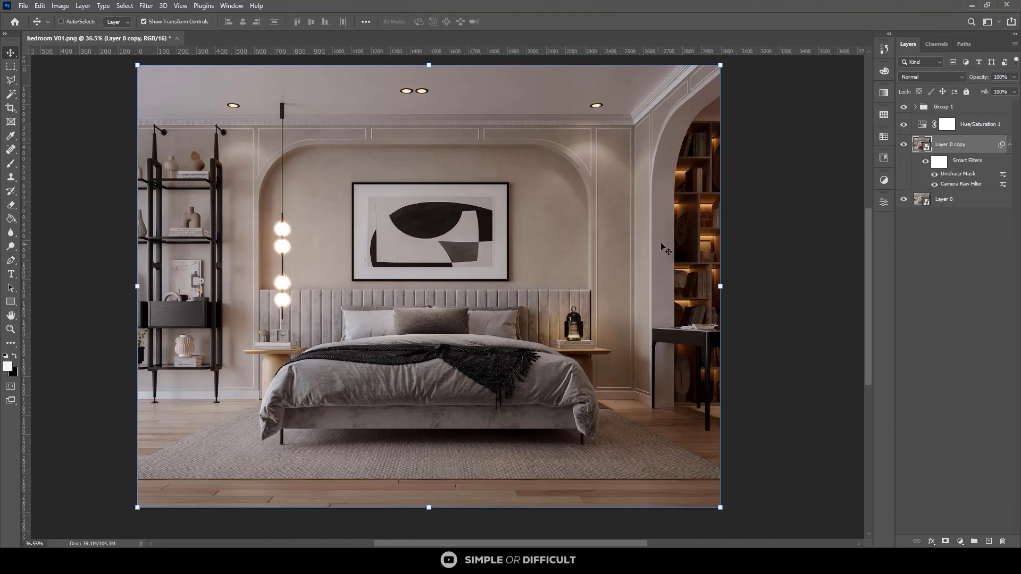
left_click(40, 6)
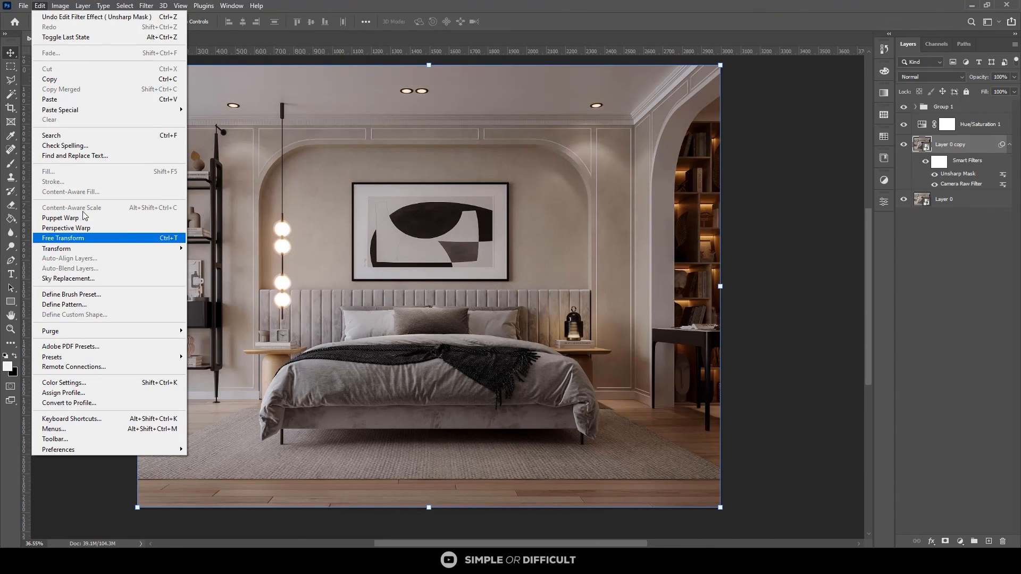
left_click(40, 6)
Step: Export the image to the Desktop as a full-size PNG named "bedroom V01 - EDIT"
left_click(24, 7)
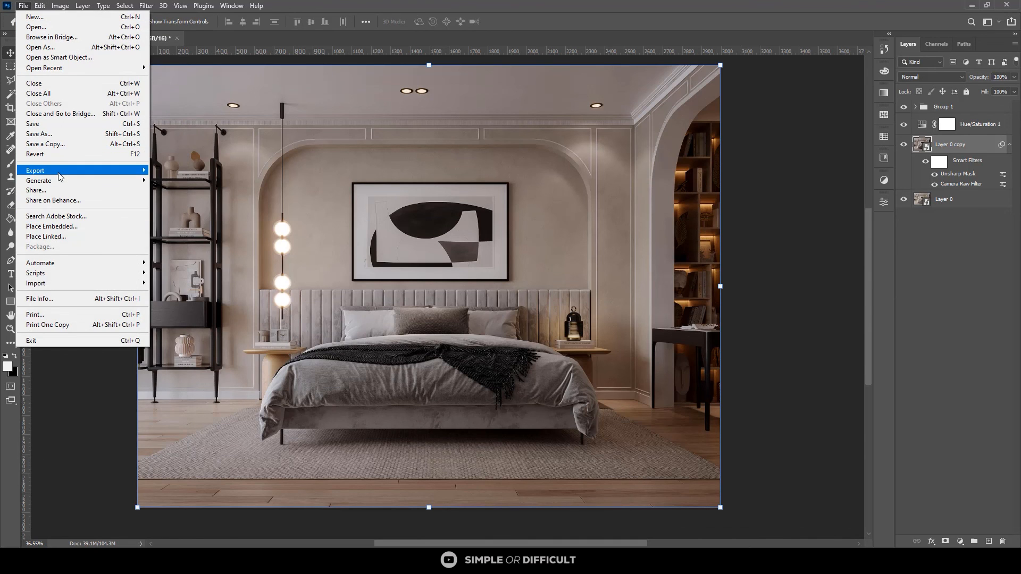
mouse_move(60, 176)
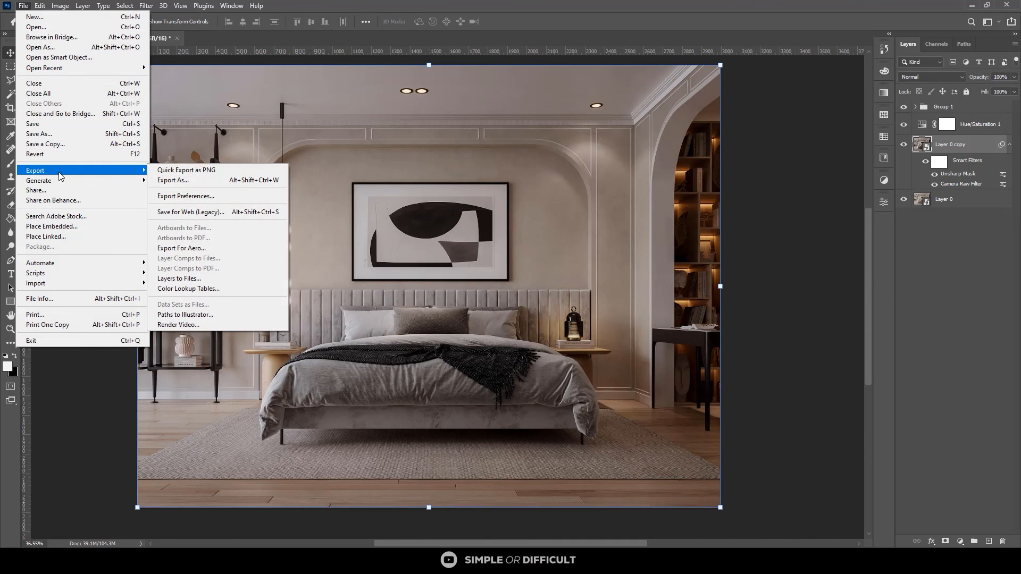
left_click(222, 179)
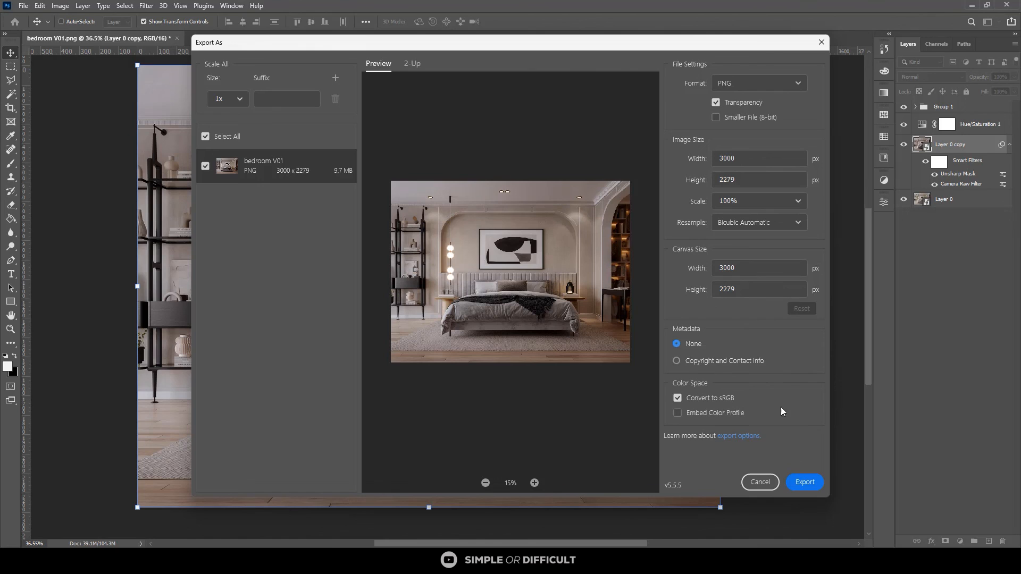
left_click(801, 484)
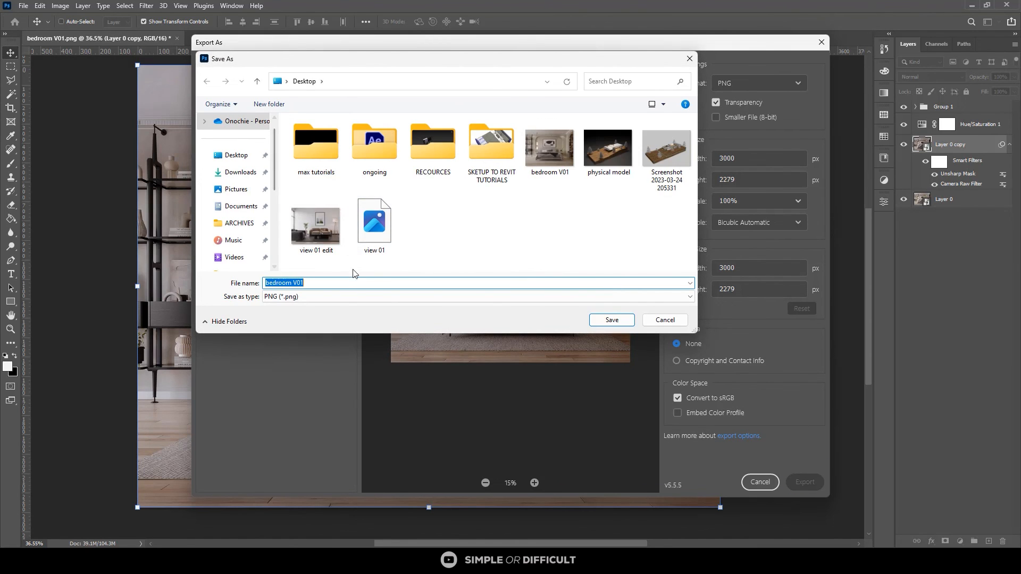
left_click(317, 283)
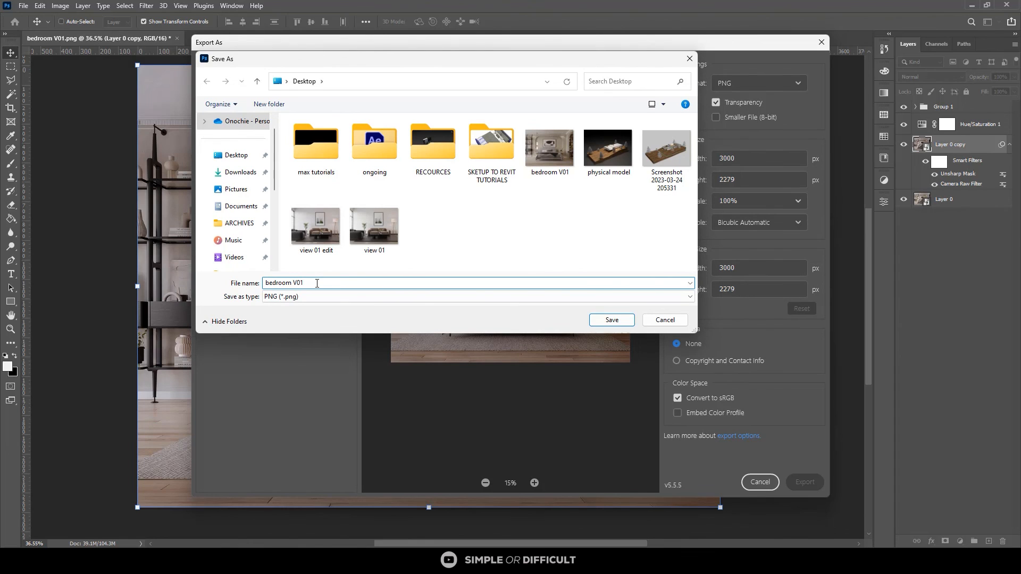
type("- EDIT")
left_click(612, 320)
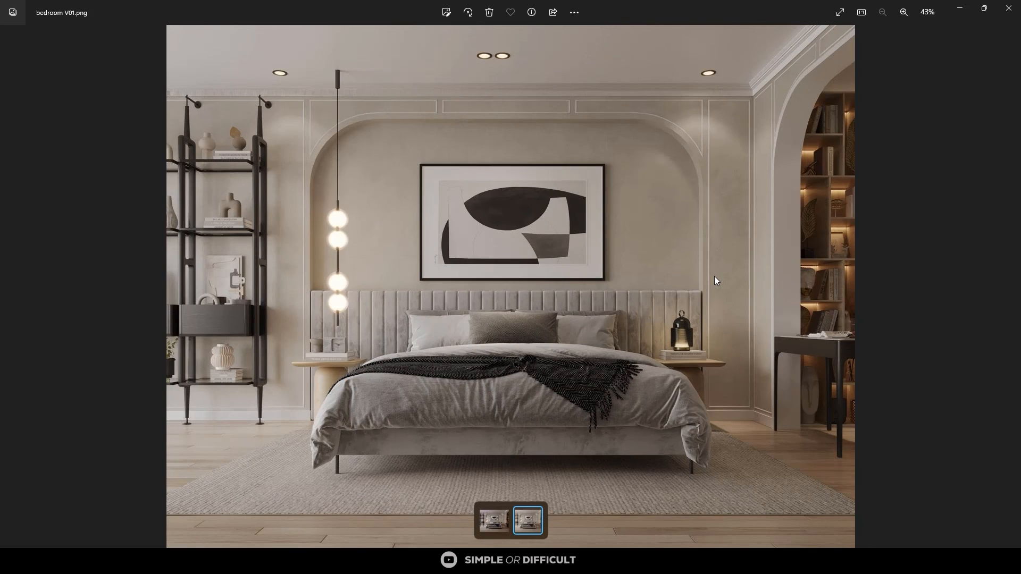
Step: Compare the original bedroom V01.png with bedroom V01 - EDIT.png in the photo viewer, both whole and close up
key("Left")
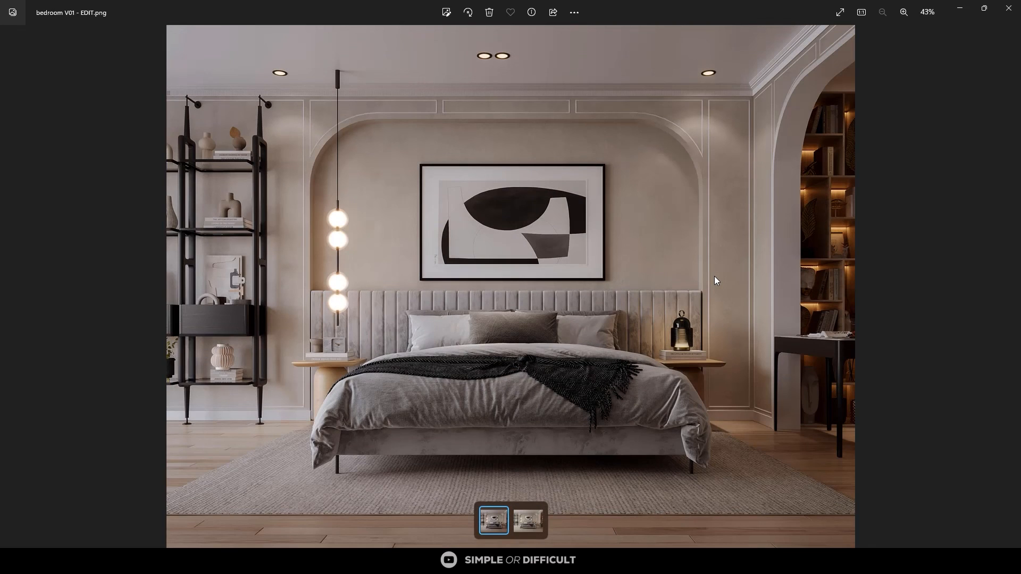
key("Right")
key("Left")
key("Right")
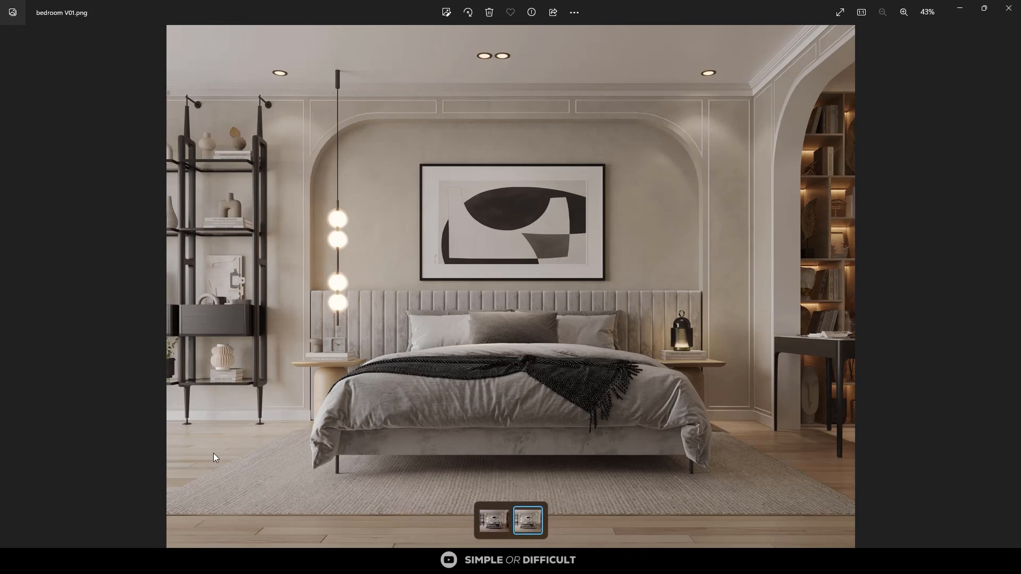
scroll(213, 453, "up", 5)
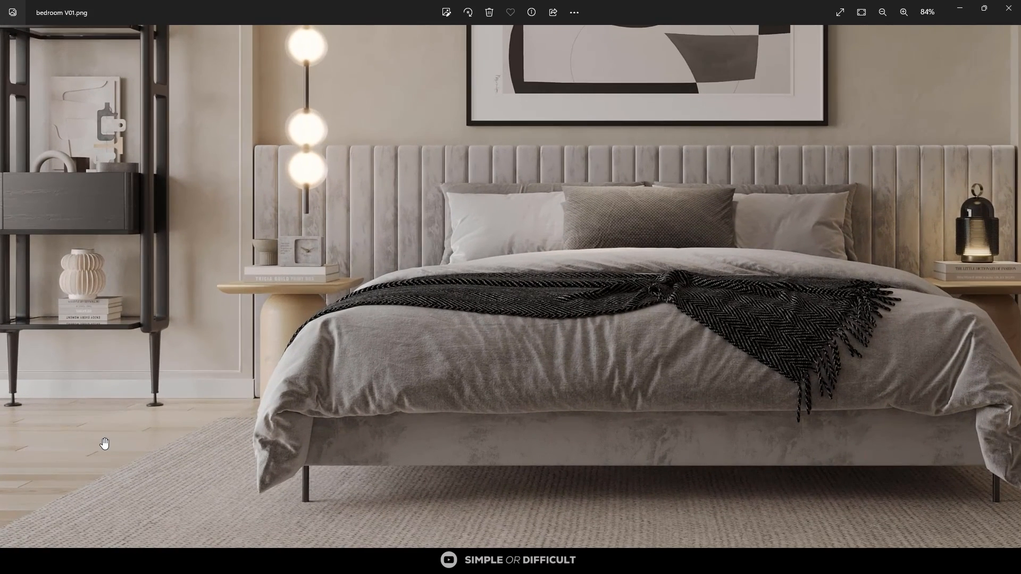
key("Left")
scroll(104, 444, "down", 5)
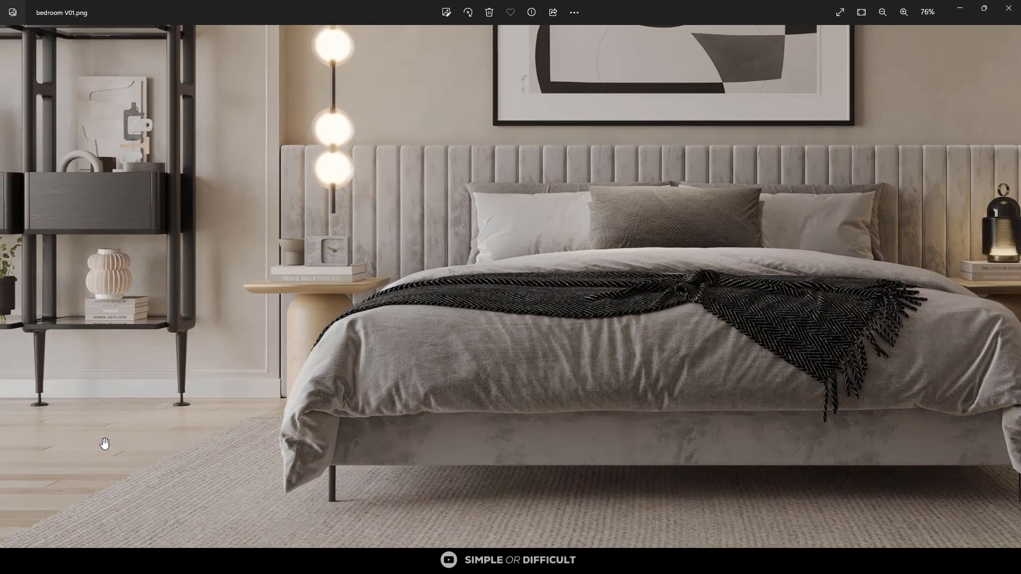
key("Left")
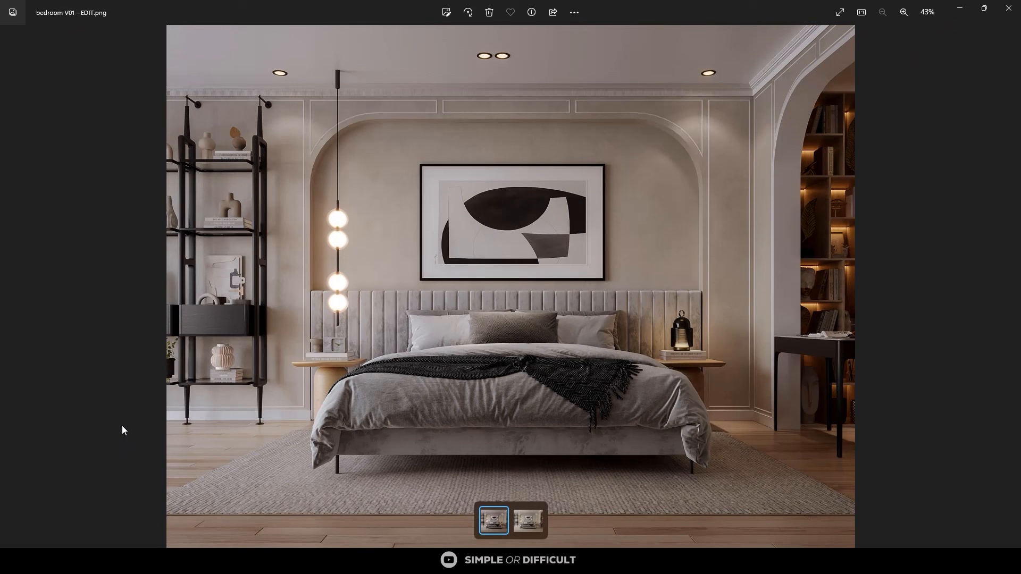
key("Right")
key("Left")
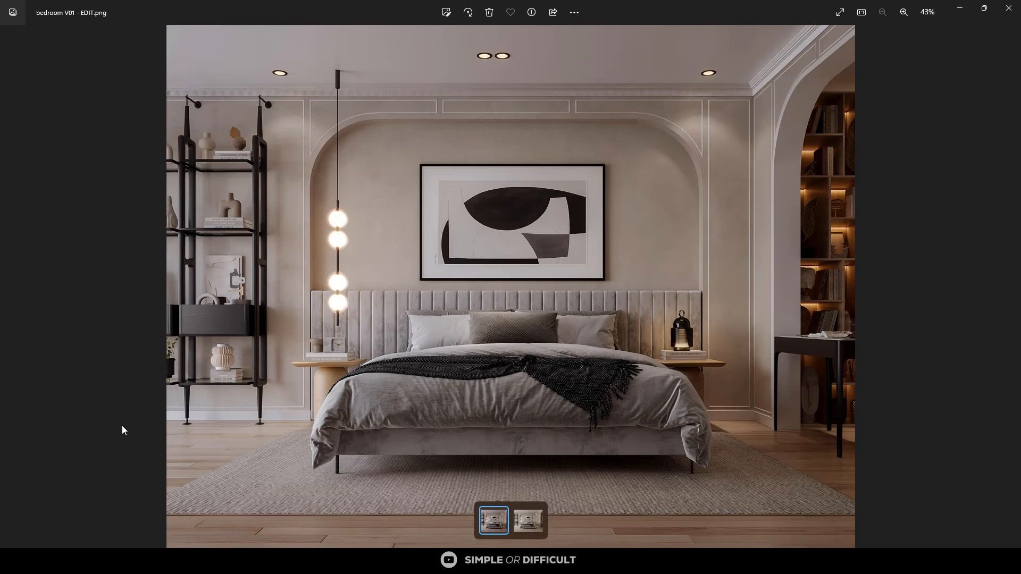